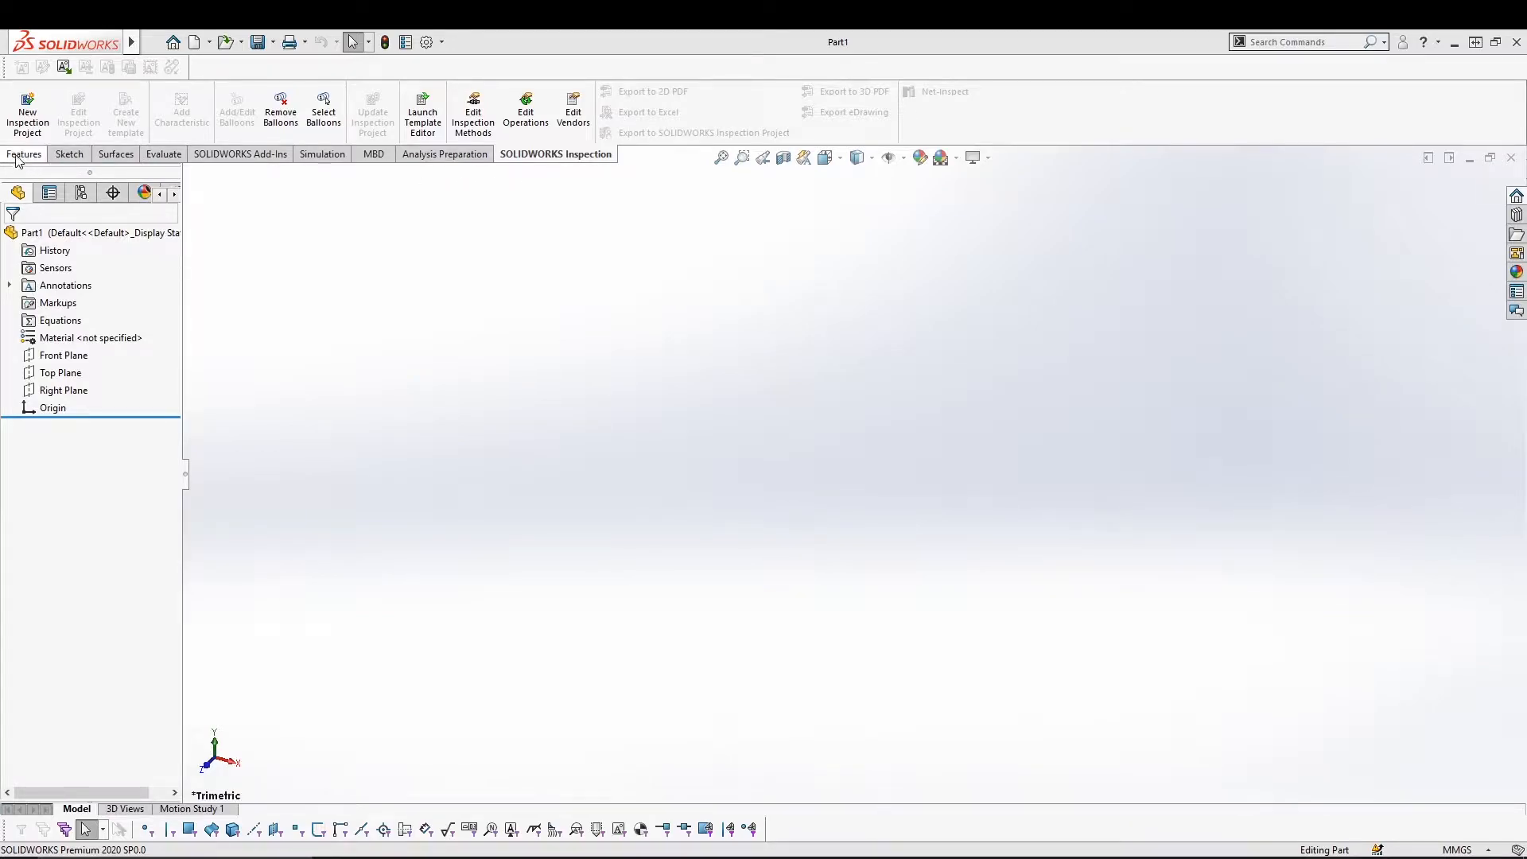
Switch the CommandManager to the Sketch commands and browse the Sketch and Line dropdown options.
click(68, 155)
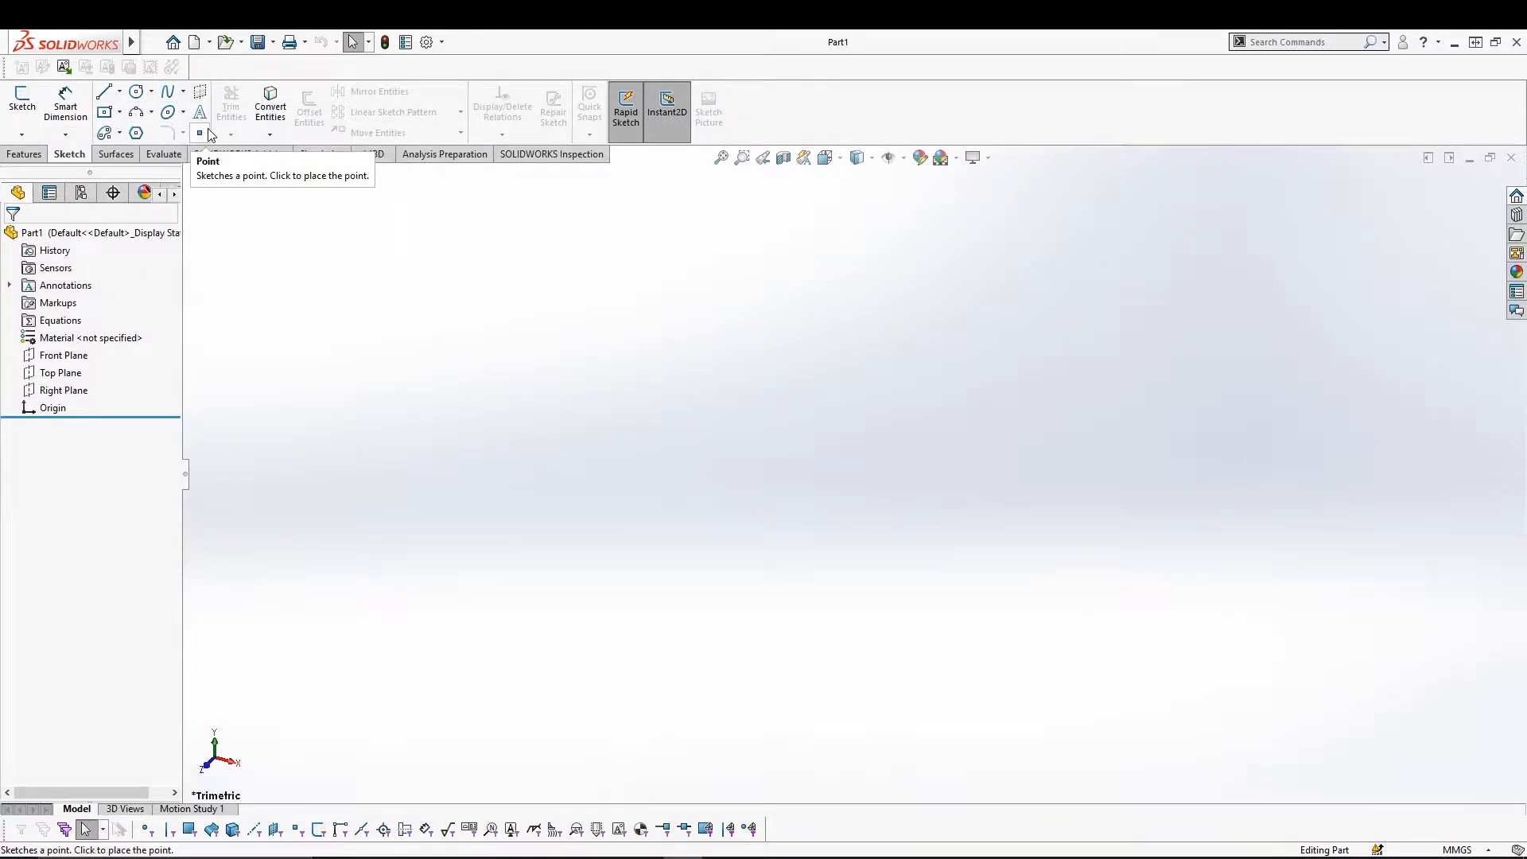
click(24, 135)
click(25, 135)
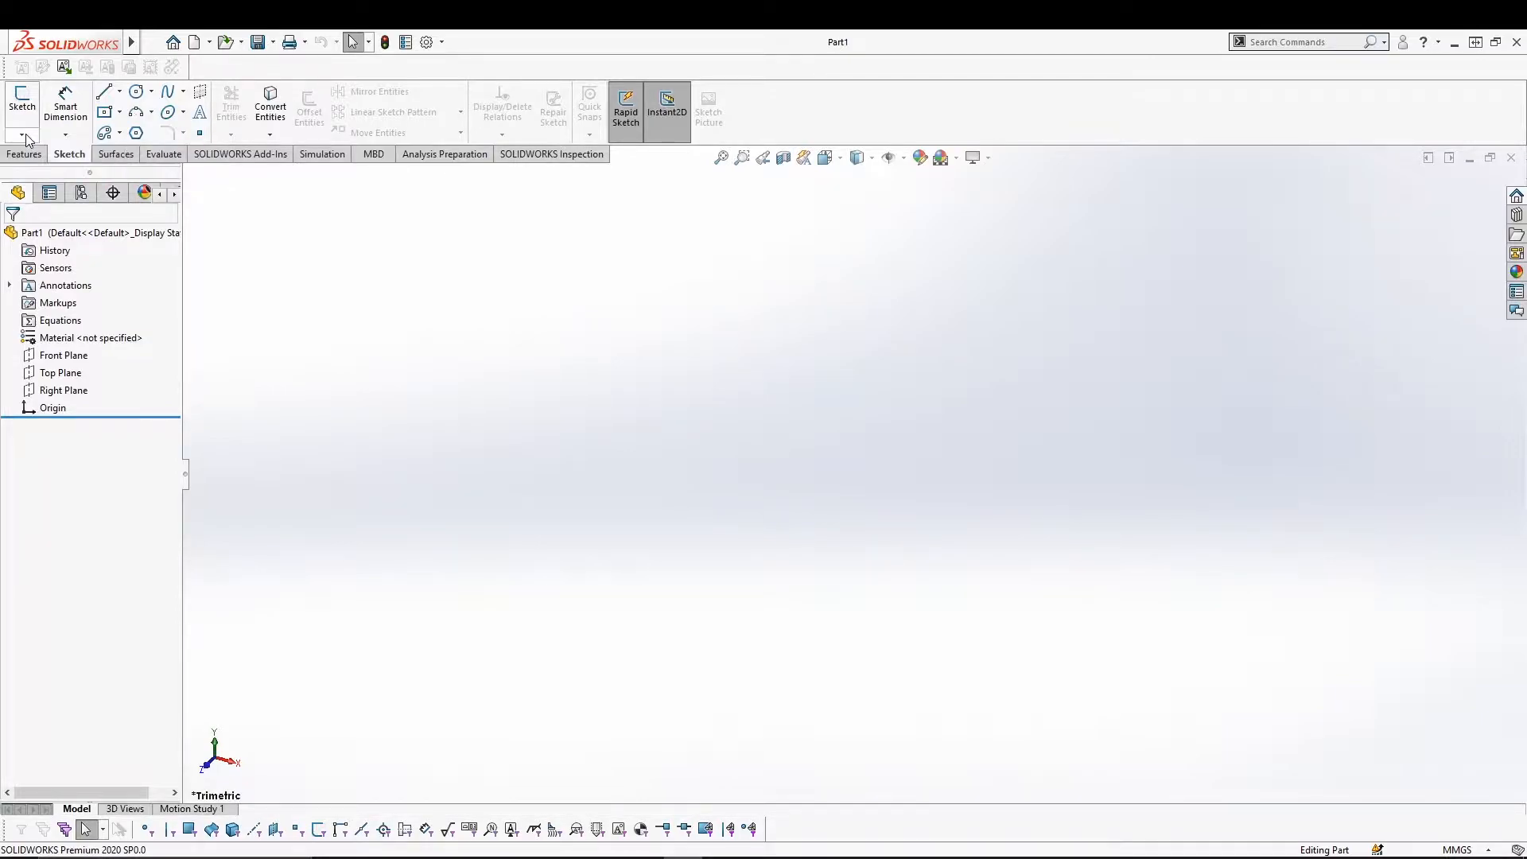
click(120, 94)
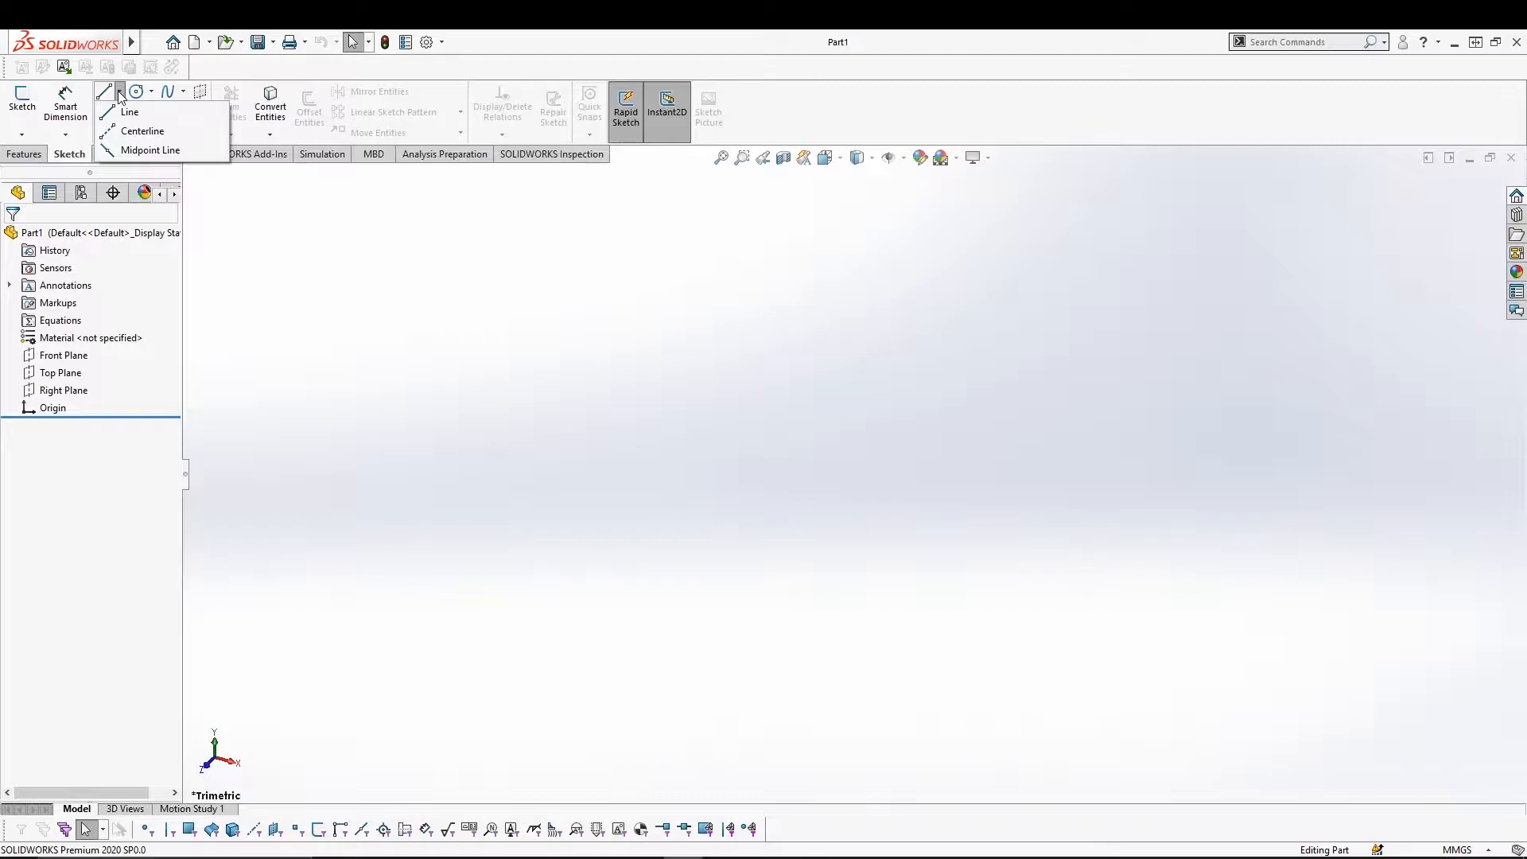
click(120, 93)
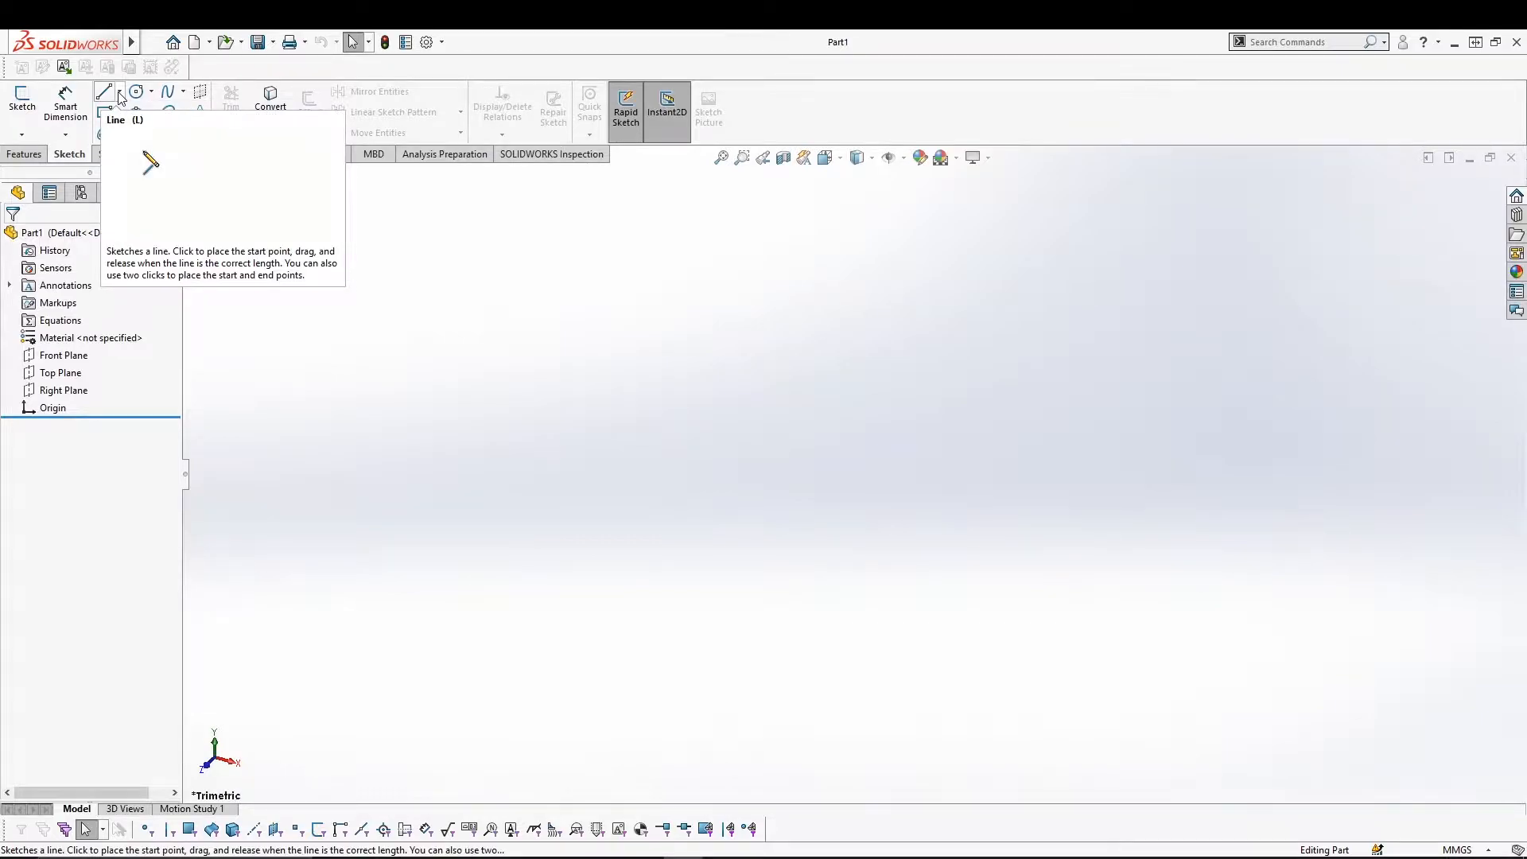
click(122, 94)
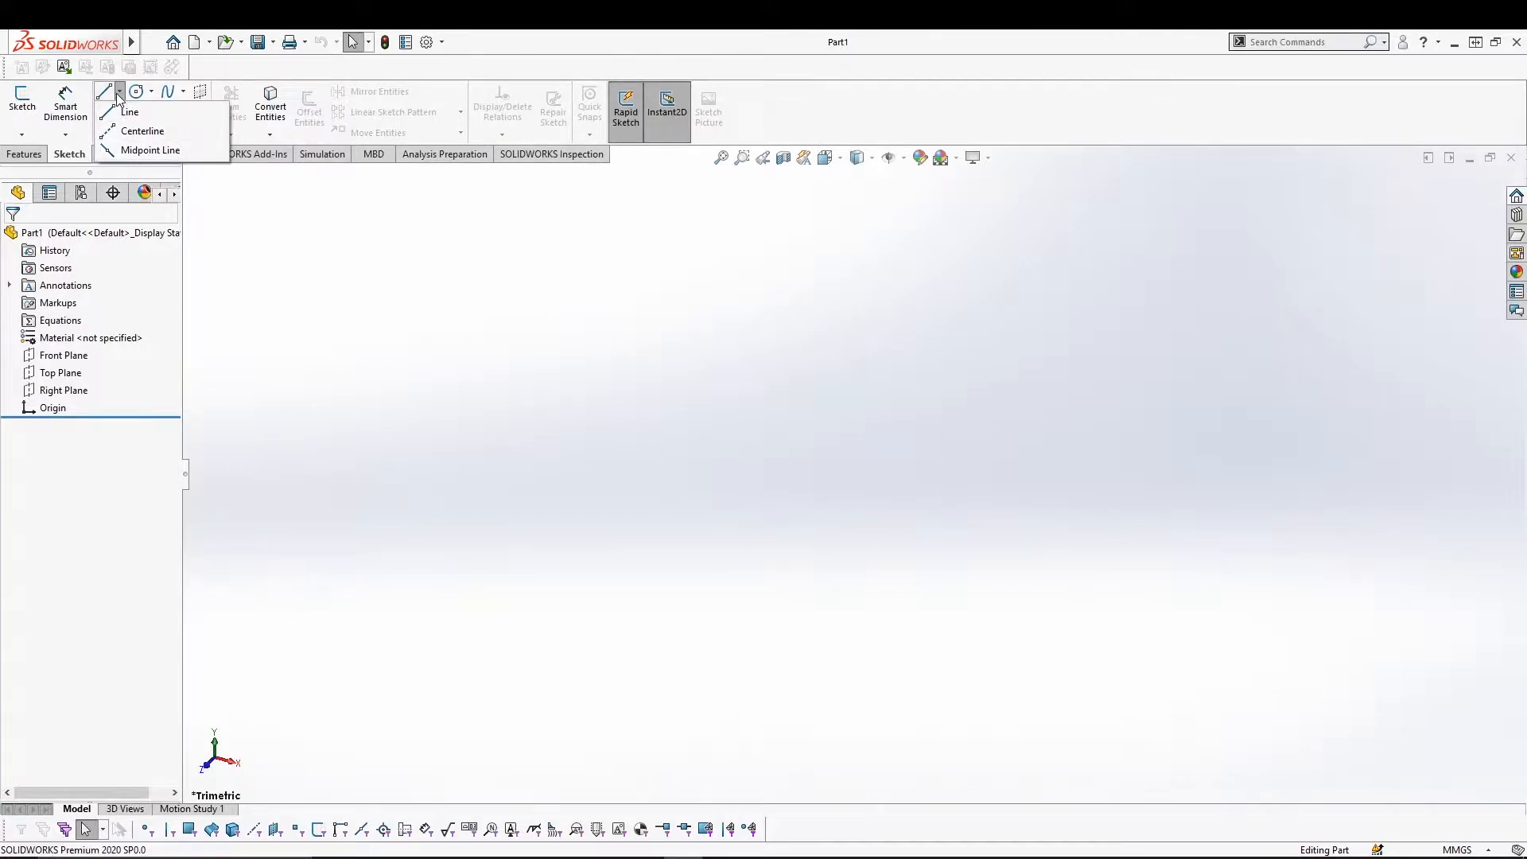
click(119, 93)
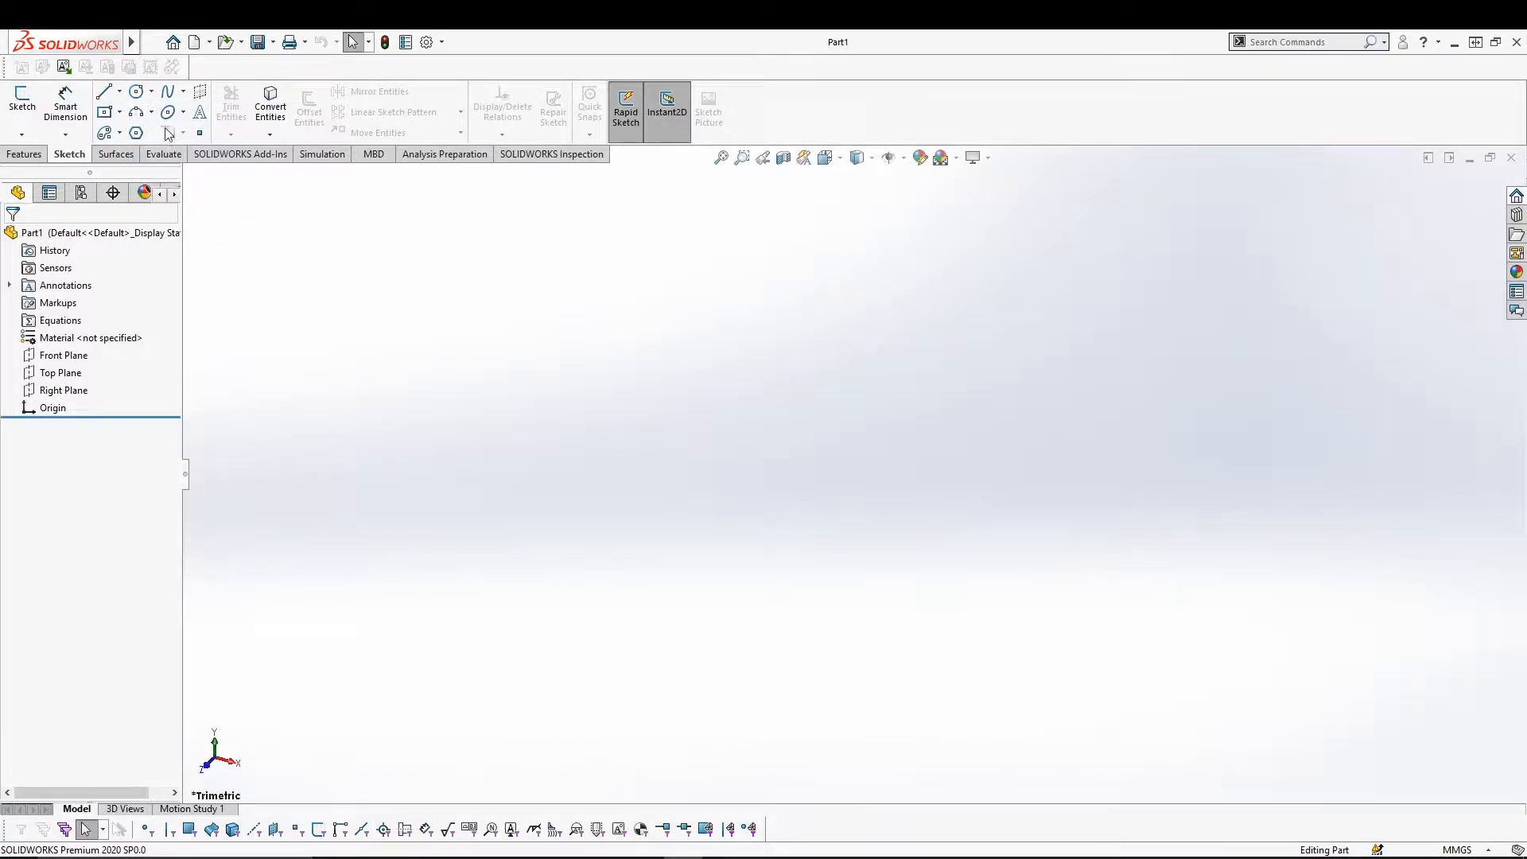
click(152, 92)
right_drag(736, 365, 726, 300)
right_drag(751, 443, 780, 412)
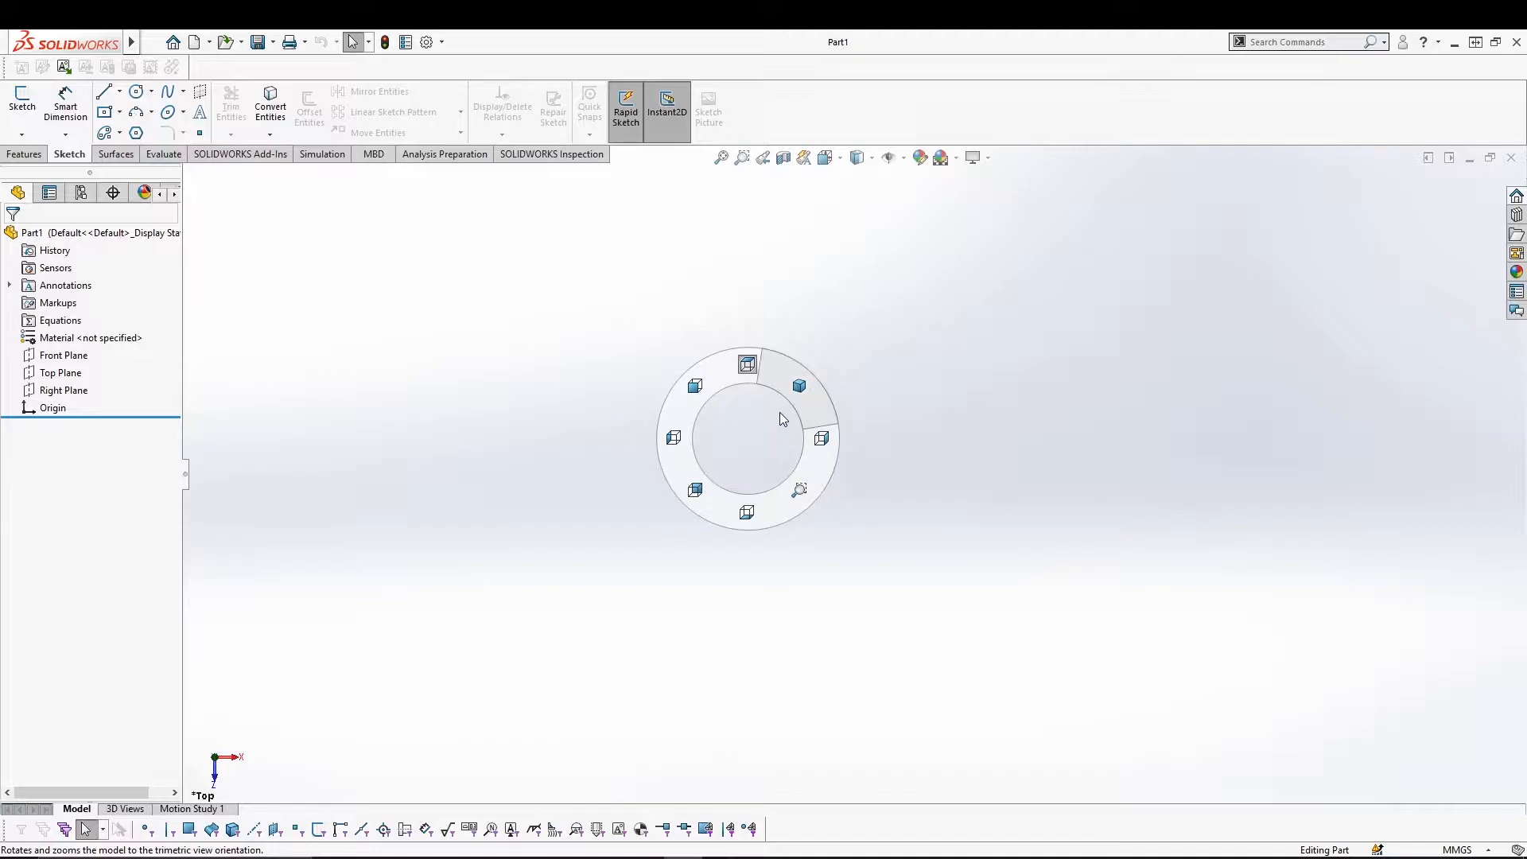
click(795, 399)
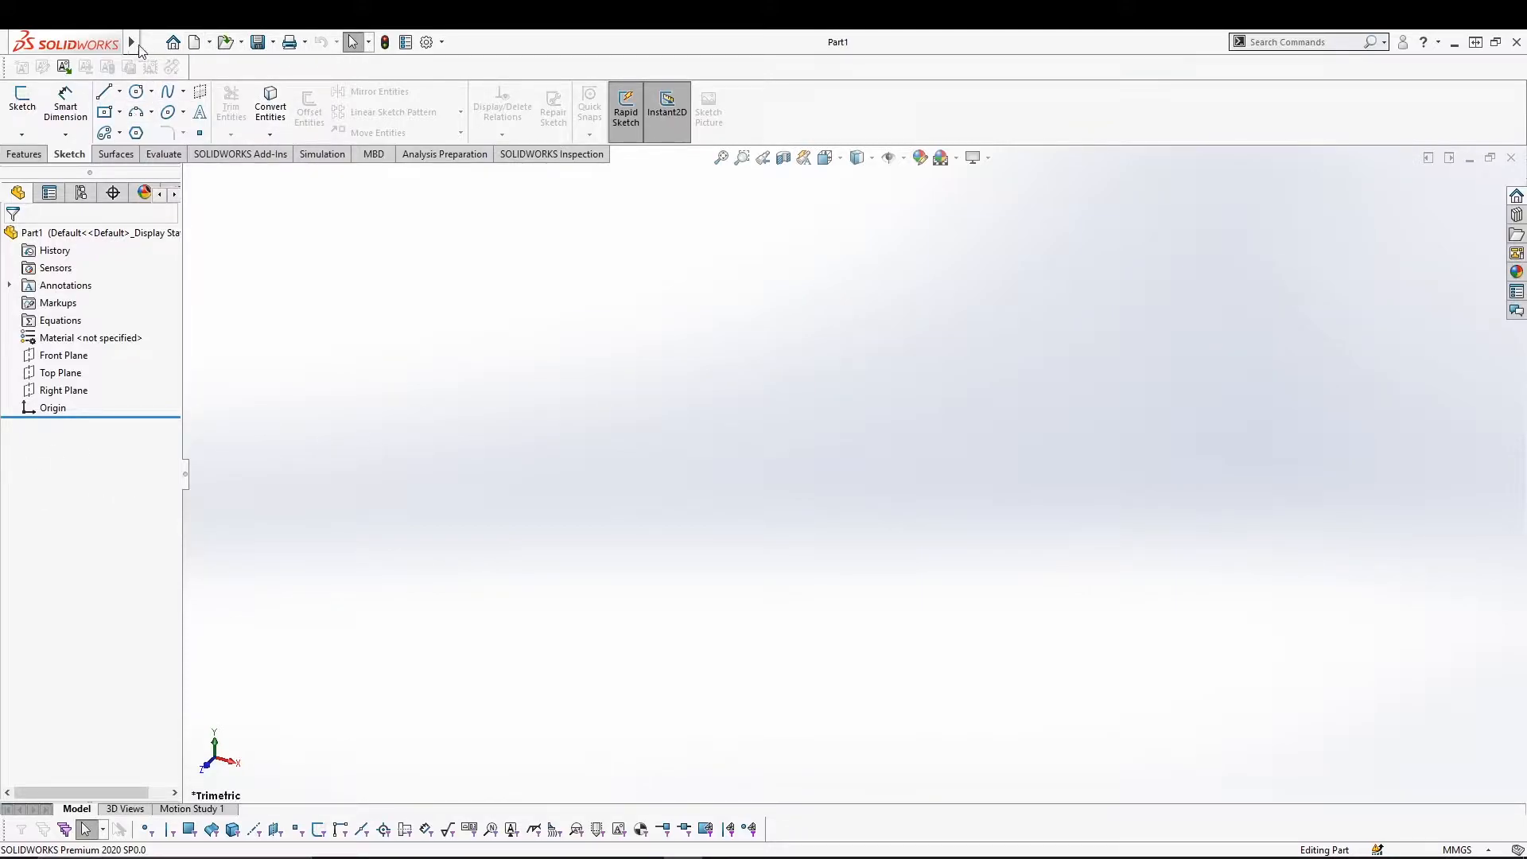
In Tools > Customize, open the Mouse Gestures settings and set them to 4 Gestures.
mouse_move(129, 38)
click(280, 42)
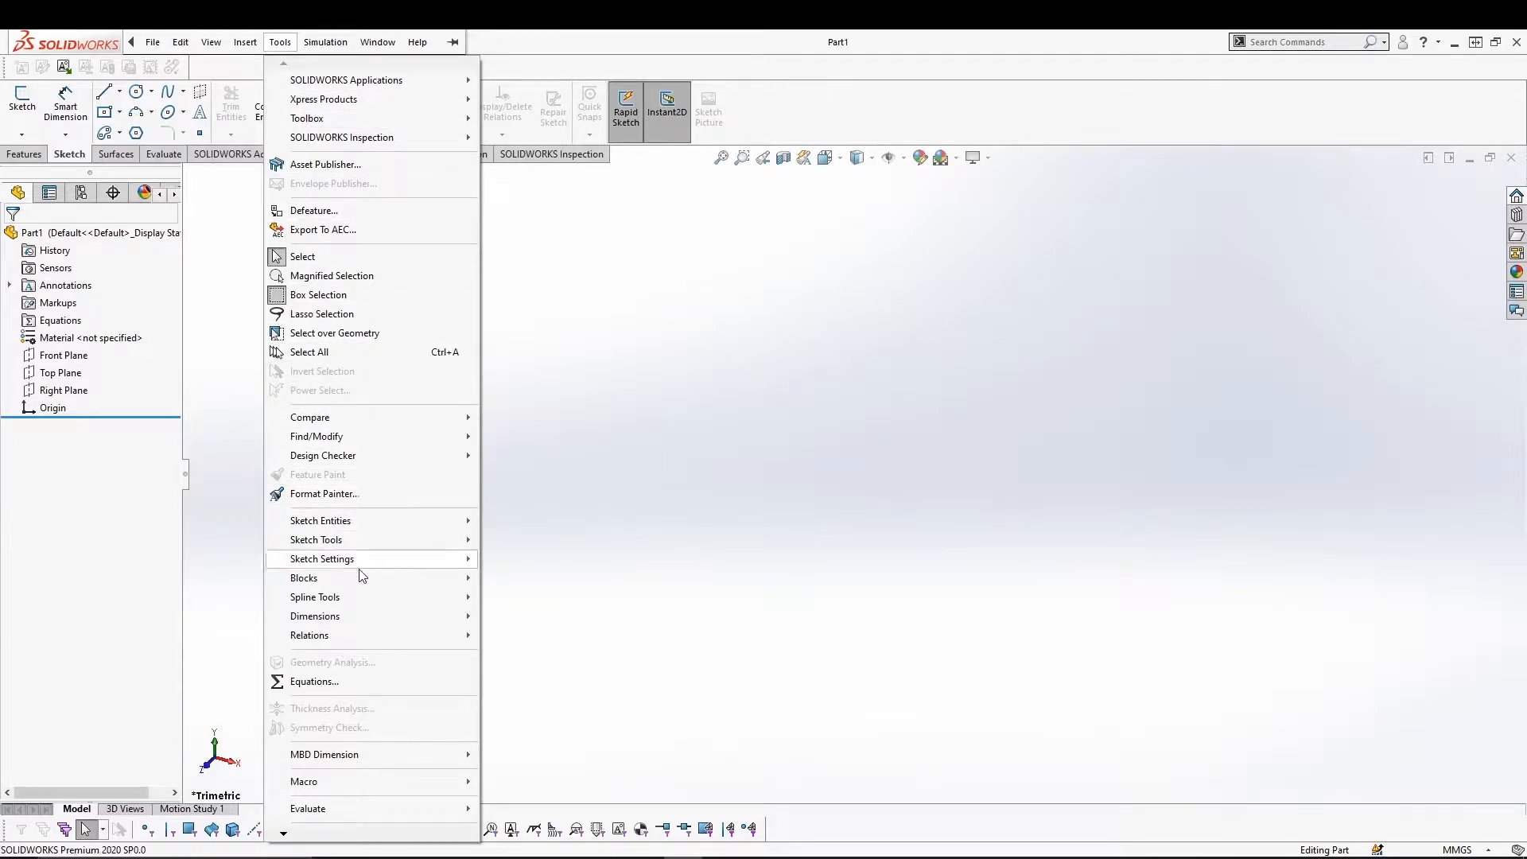
click(351, 819)
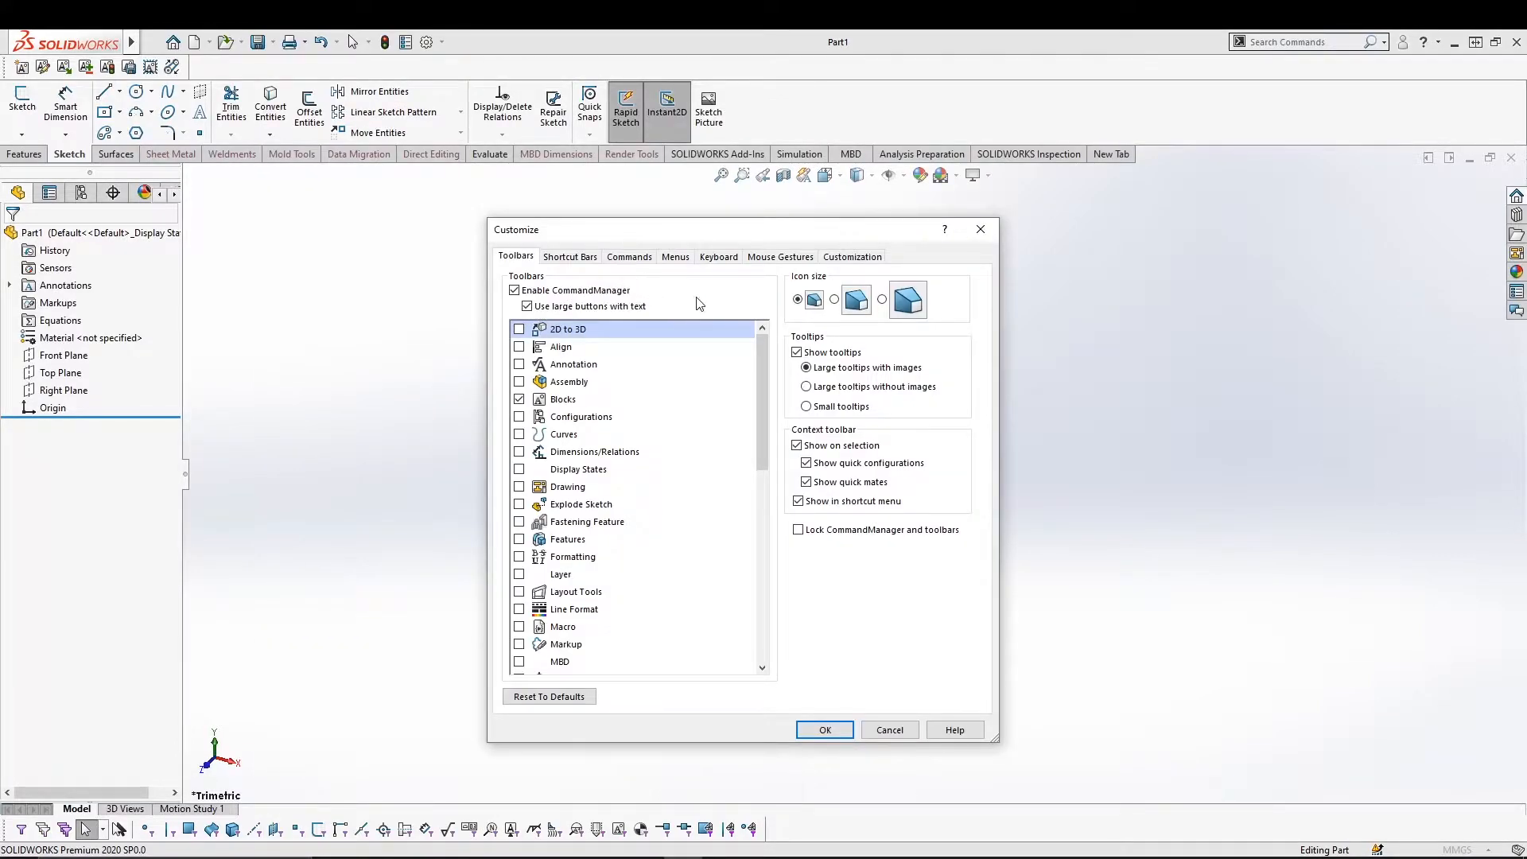
click(752, 258)
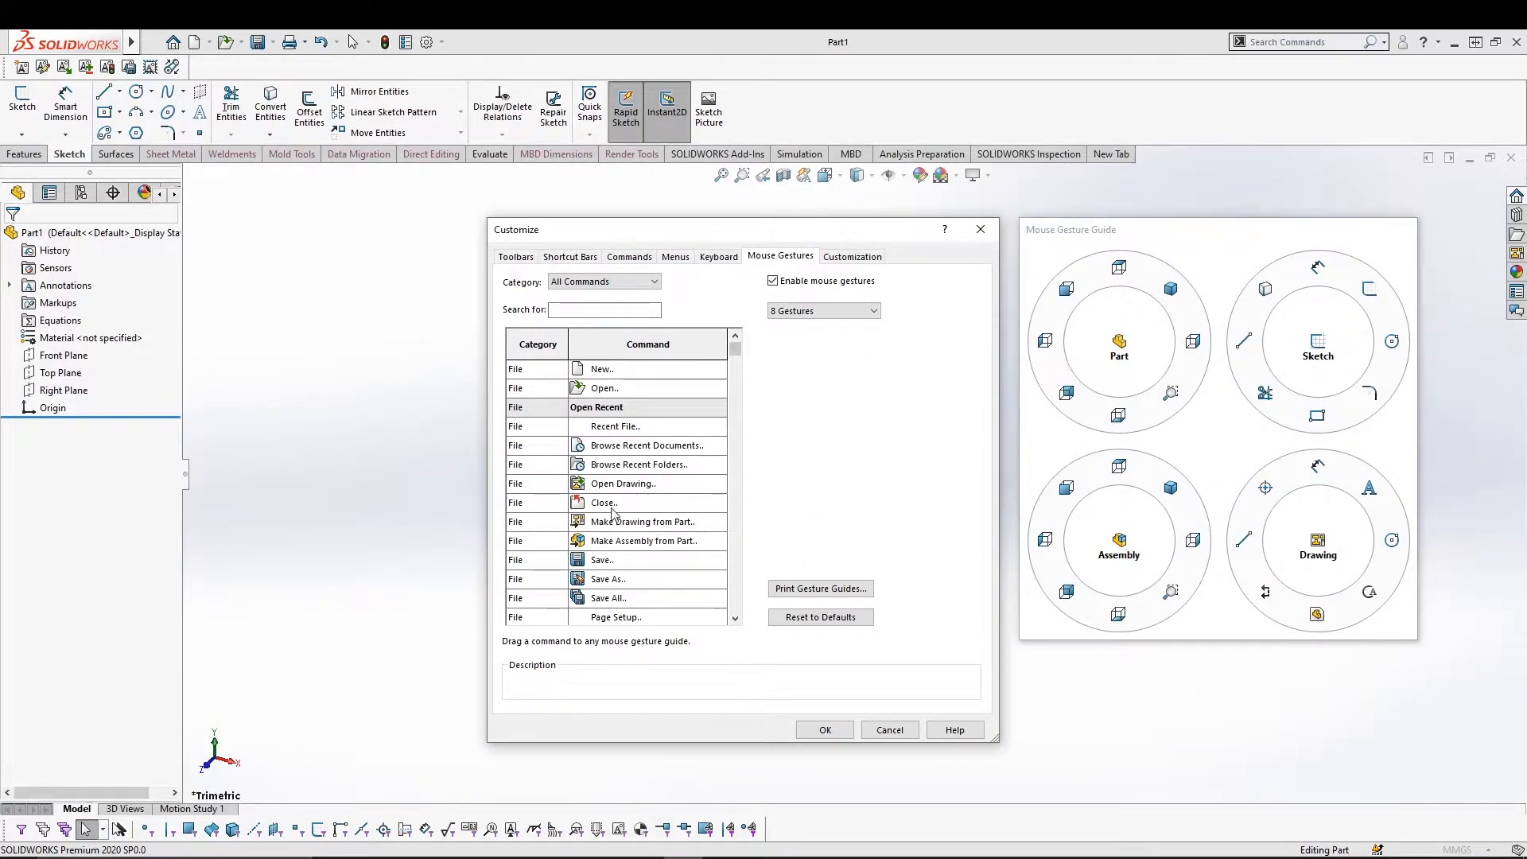
click(776, 282)
click(781, 283)
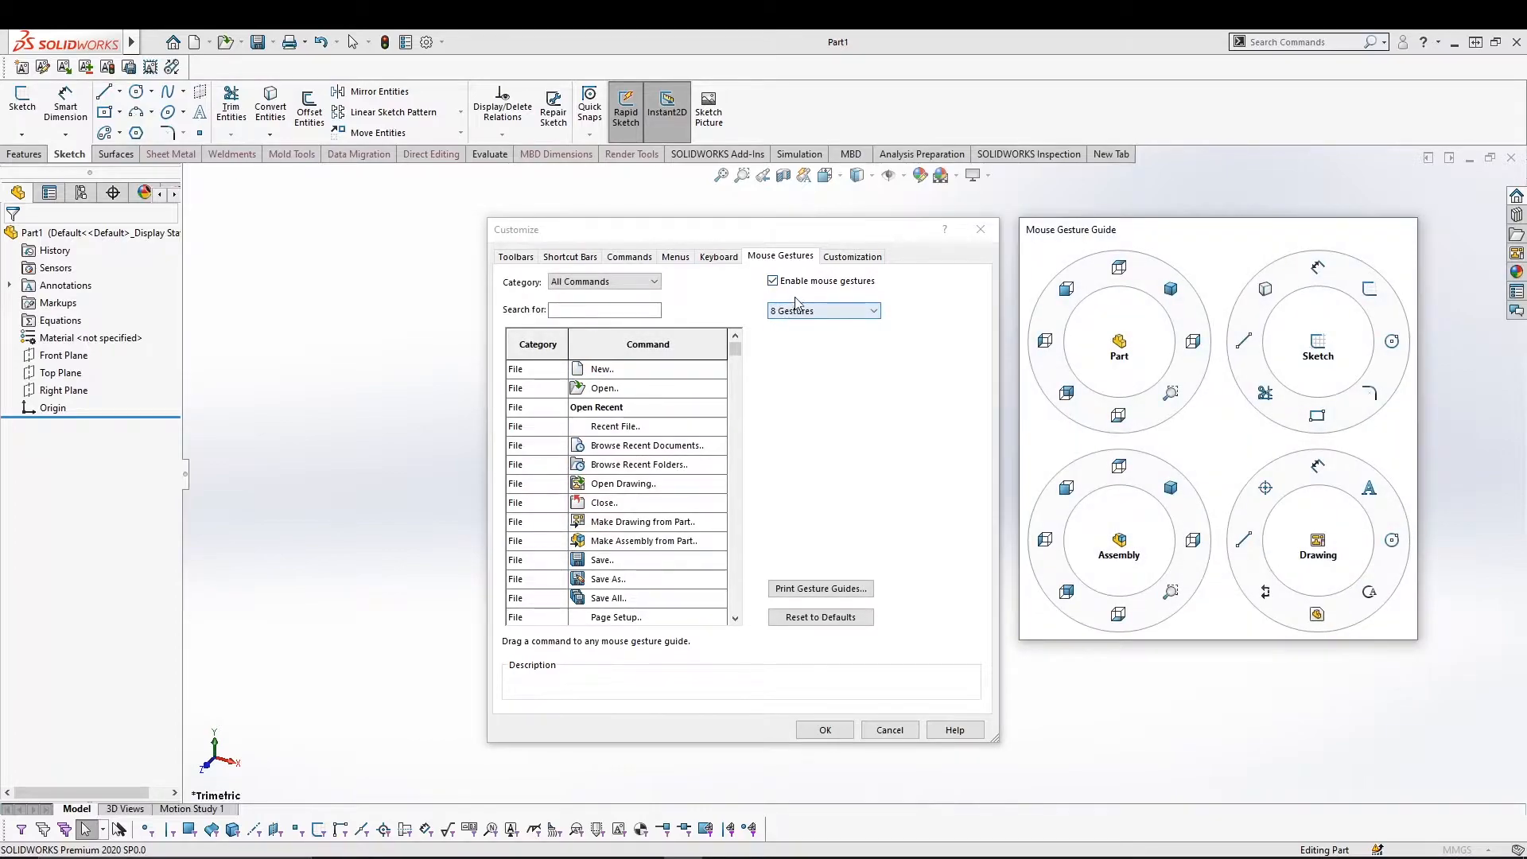
click(837, 312)
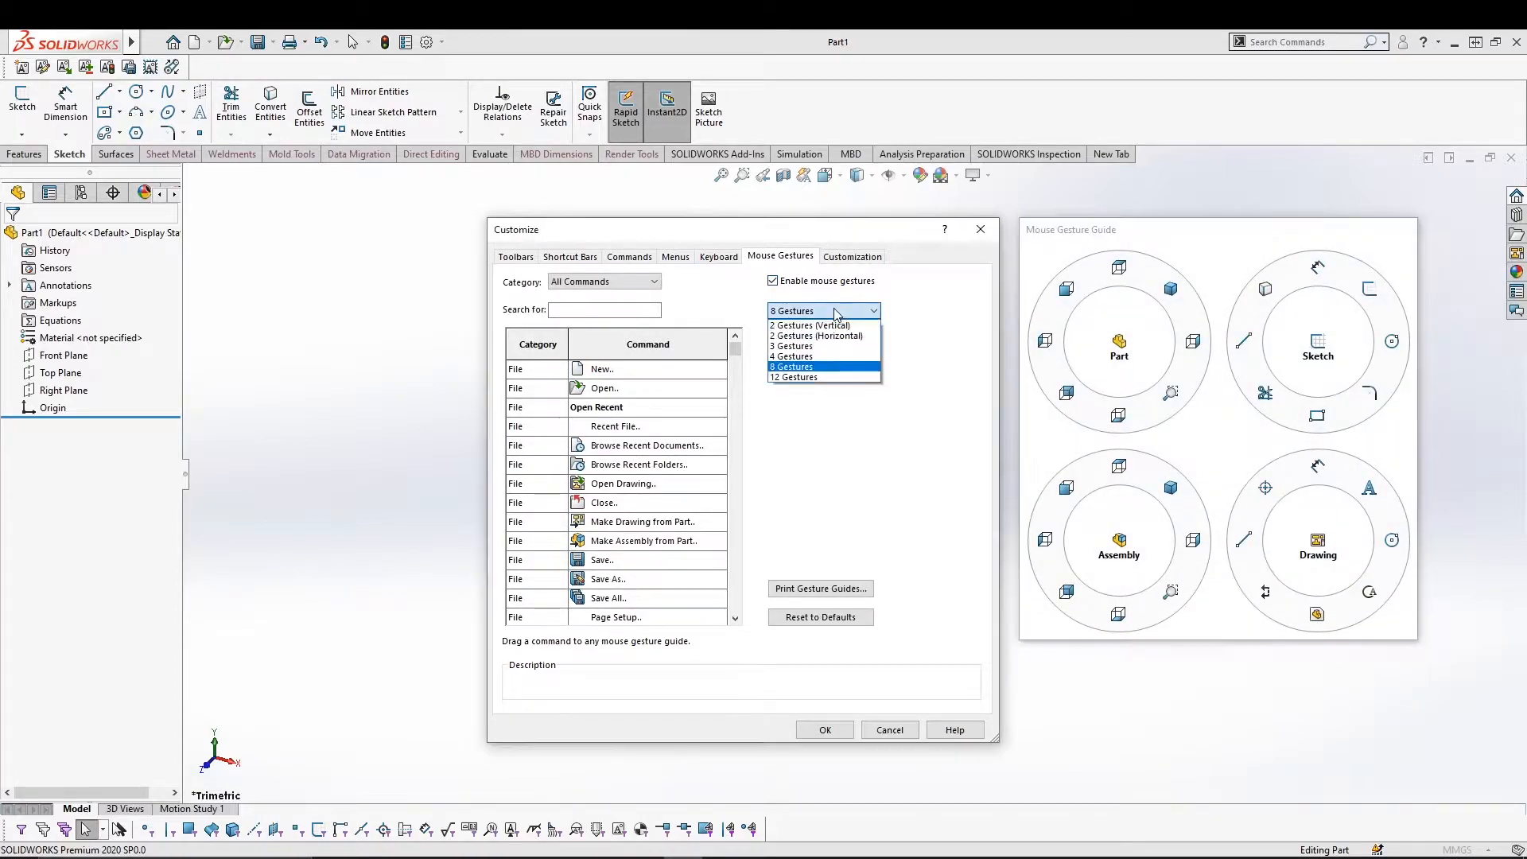
click(785, 356)
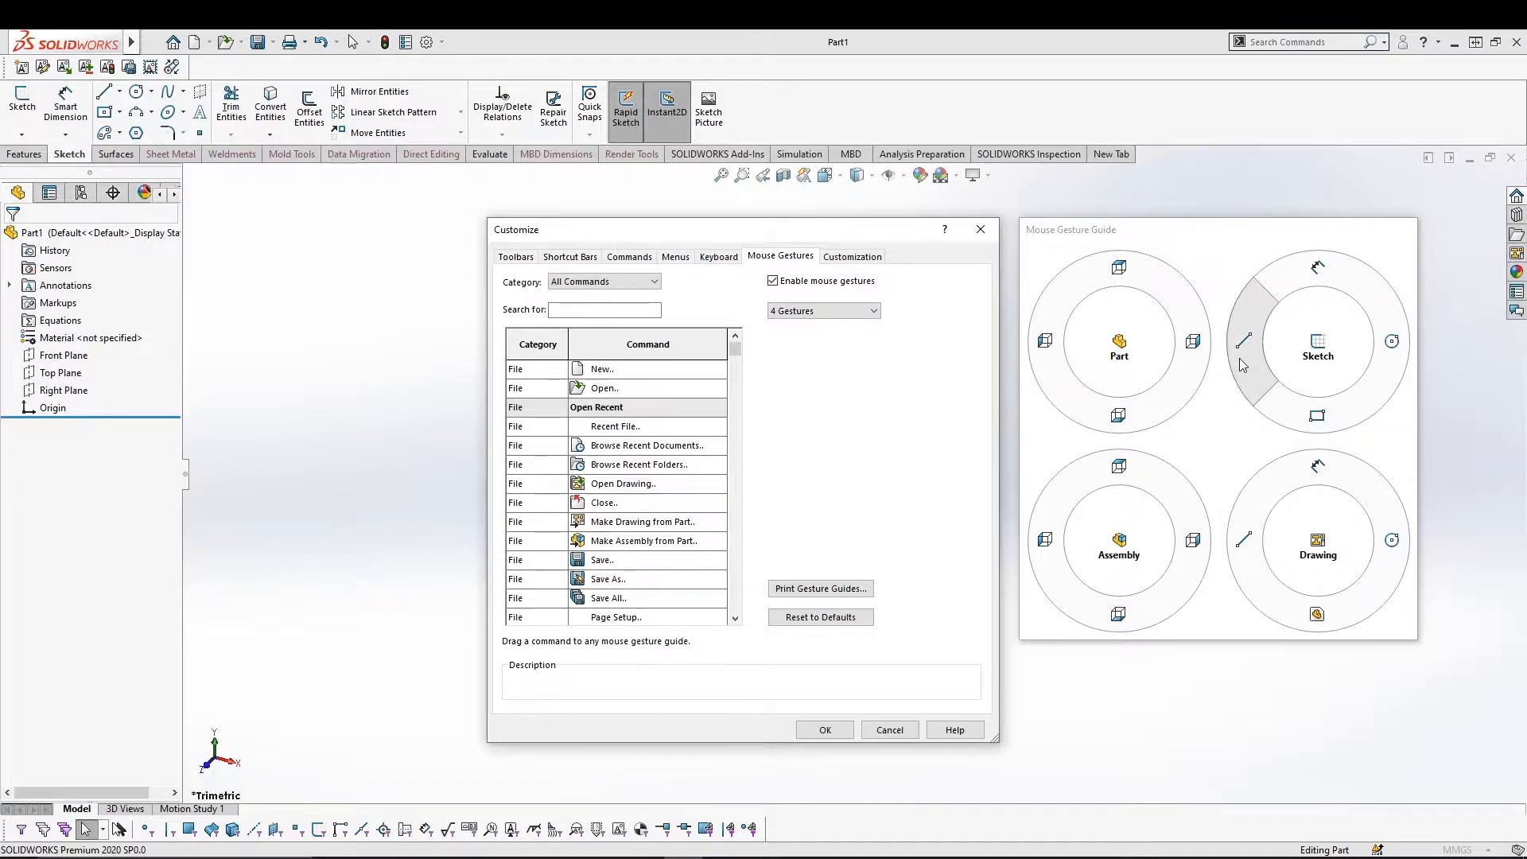
From All Commands, drag the Sketch command onto a sketch gesture slot and confirm with OK.
click(643, 286)
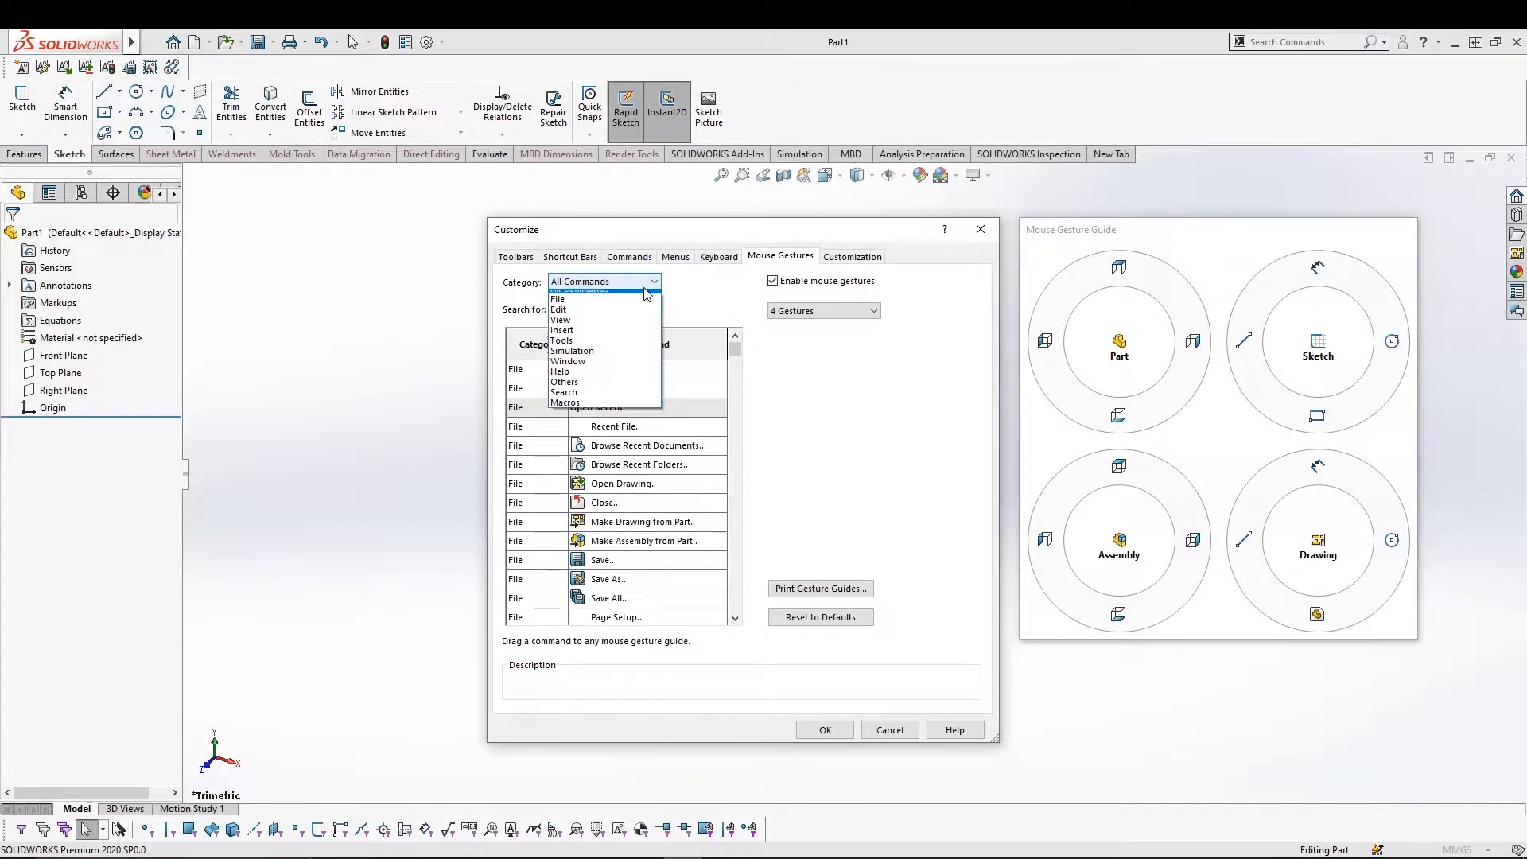
click(664, 545)
scroll(664, 545, down, 10)
scroll(664, 546, down, 6)
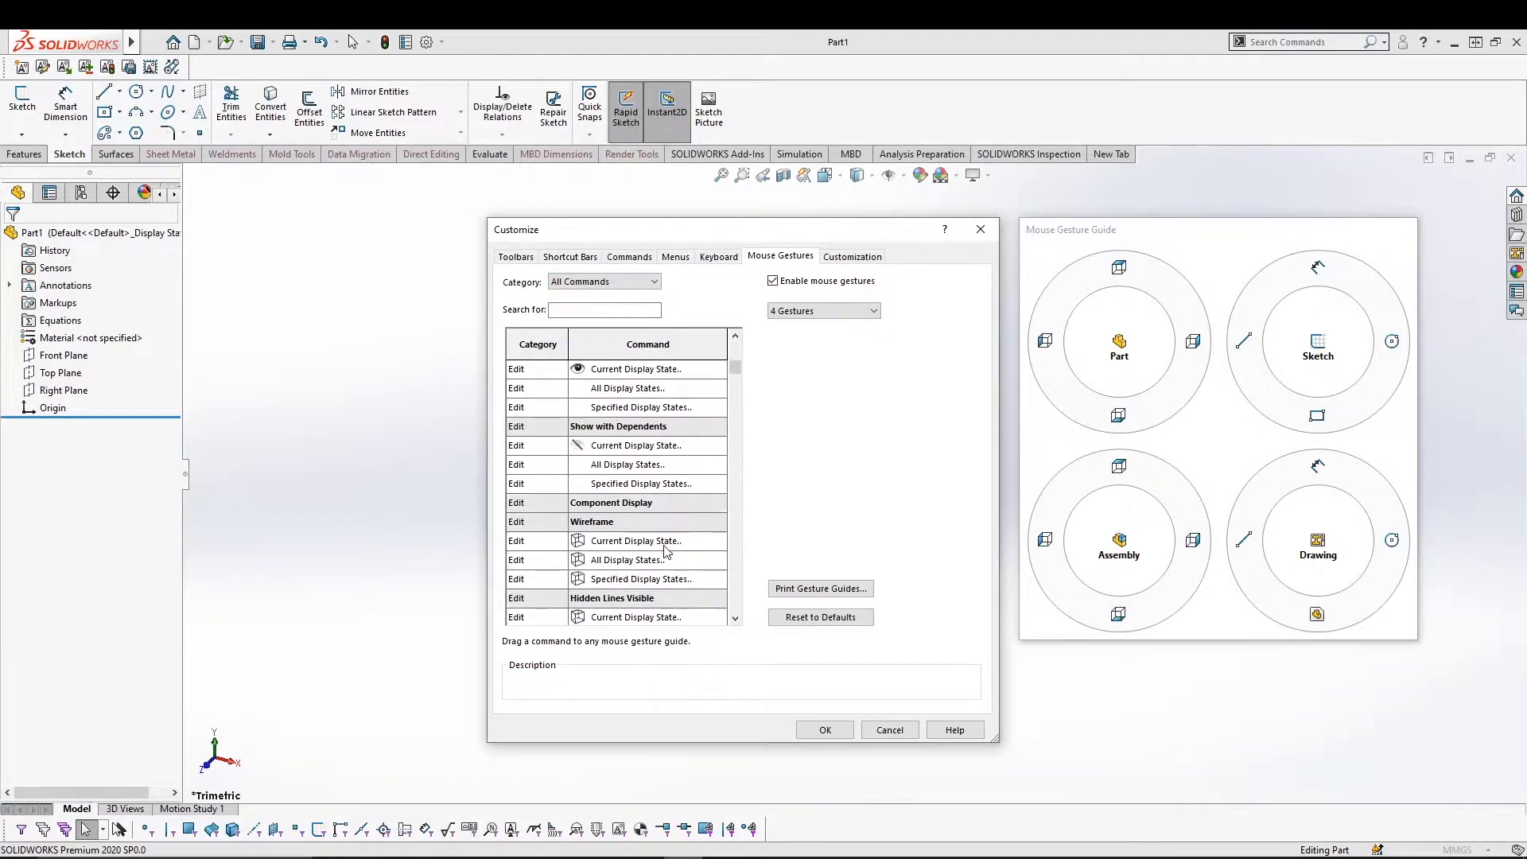
scroll(627, 458, down, 4)
scroll(643, 473, down, 15)
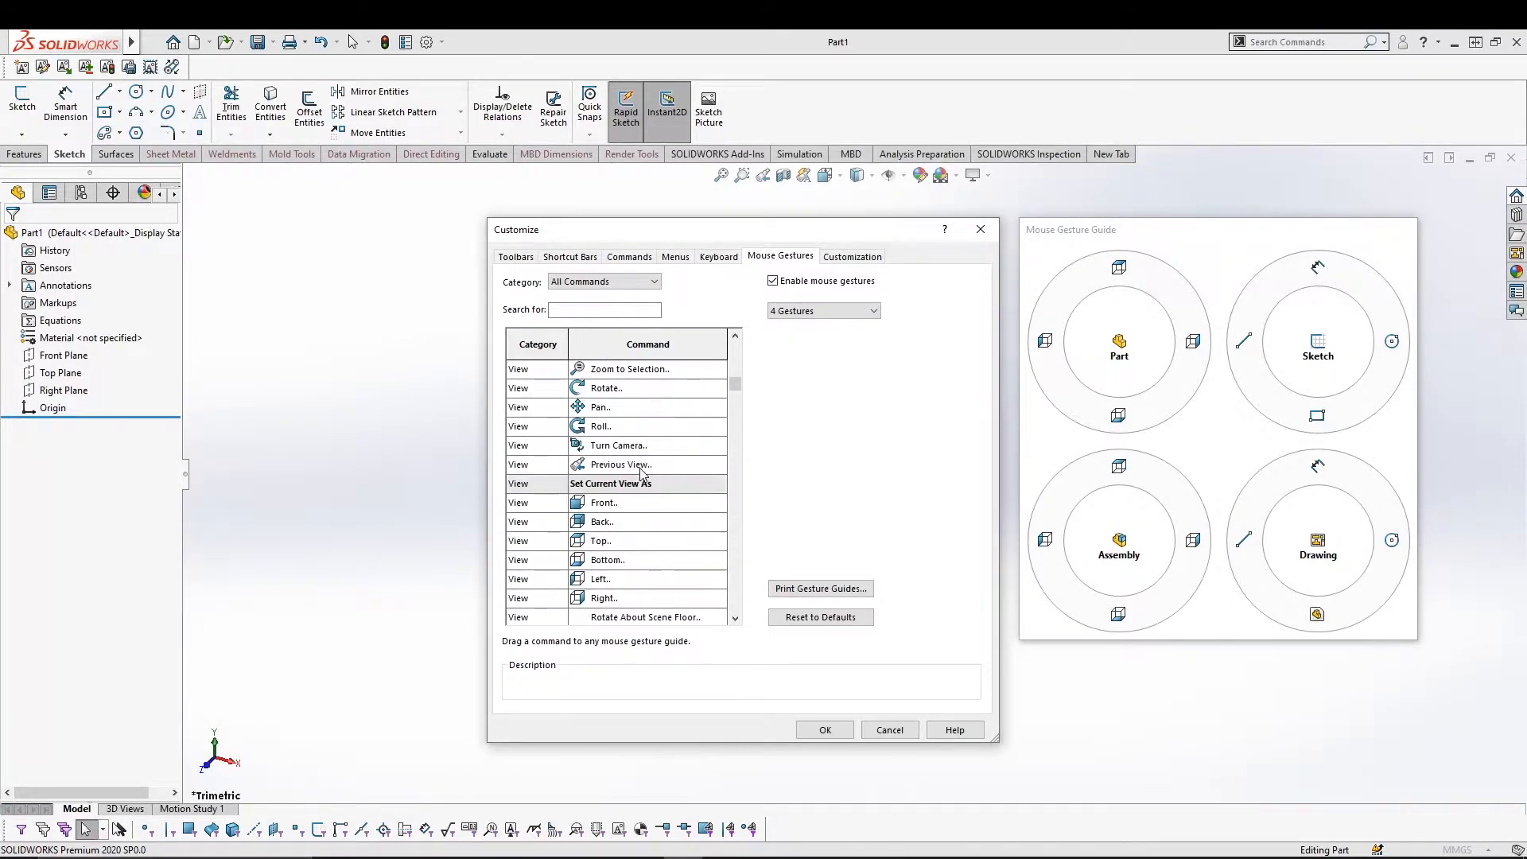
scroll(645, 472, down, 6)
click(604, 485)
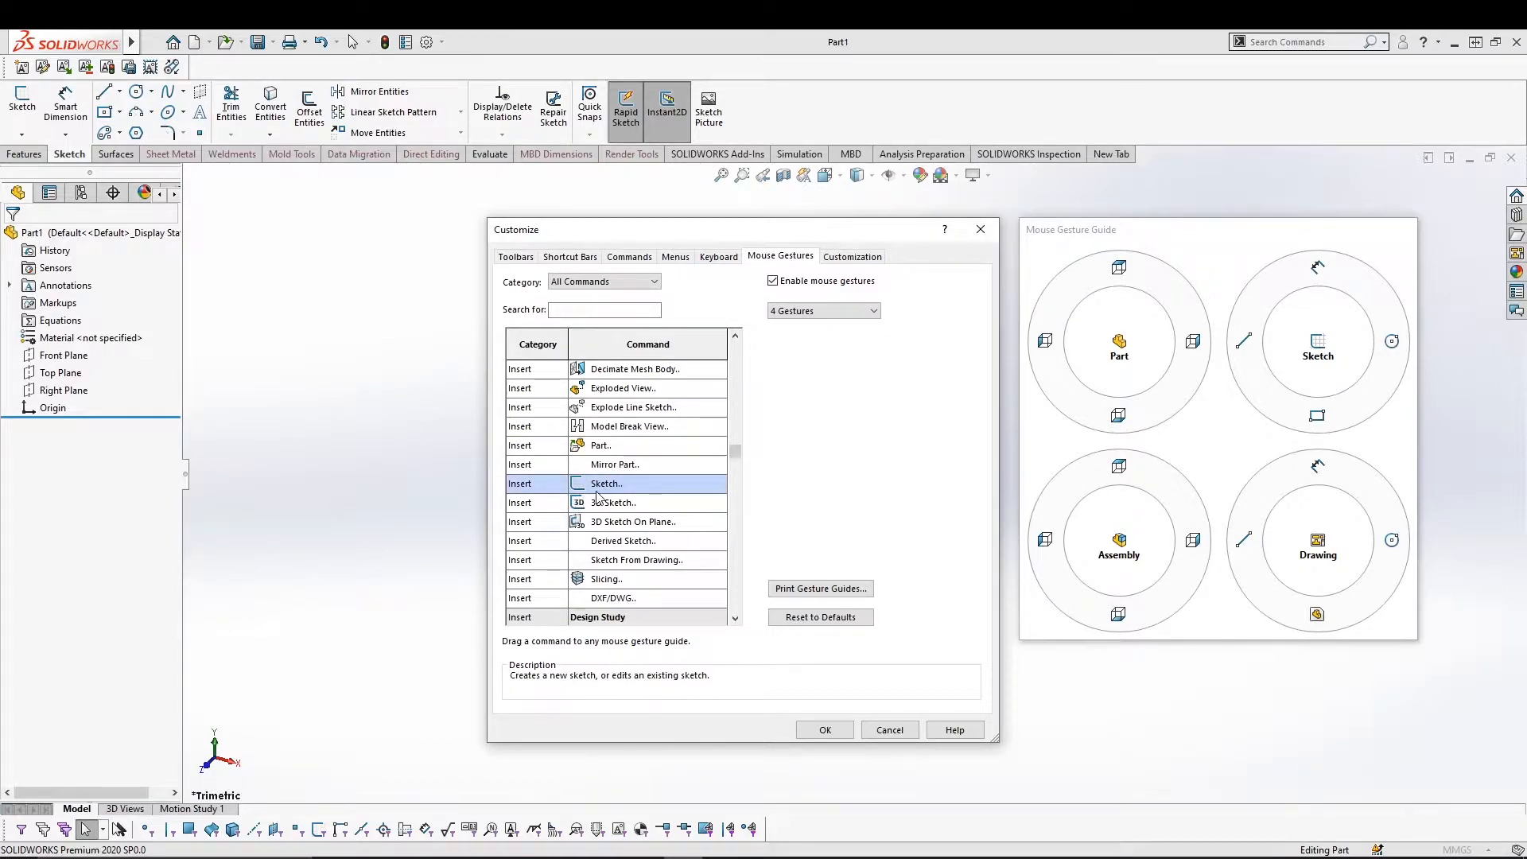
mouse_move(598, 495)
mouse_down()
mouse_move(1424, 332)
mouse_move(1222, 348)
mouse_move(1361, 391)
mouse_move(1266, 352)
mouse_move(1316, 296)
mouse_move(1180, 452)
mouse_up()
mouse_move(616, 481)
mouse_down()
mouse_move(706, 479)
mouse_move(1236, 322)
mouse_move(1315, 278)
mouse_up()
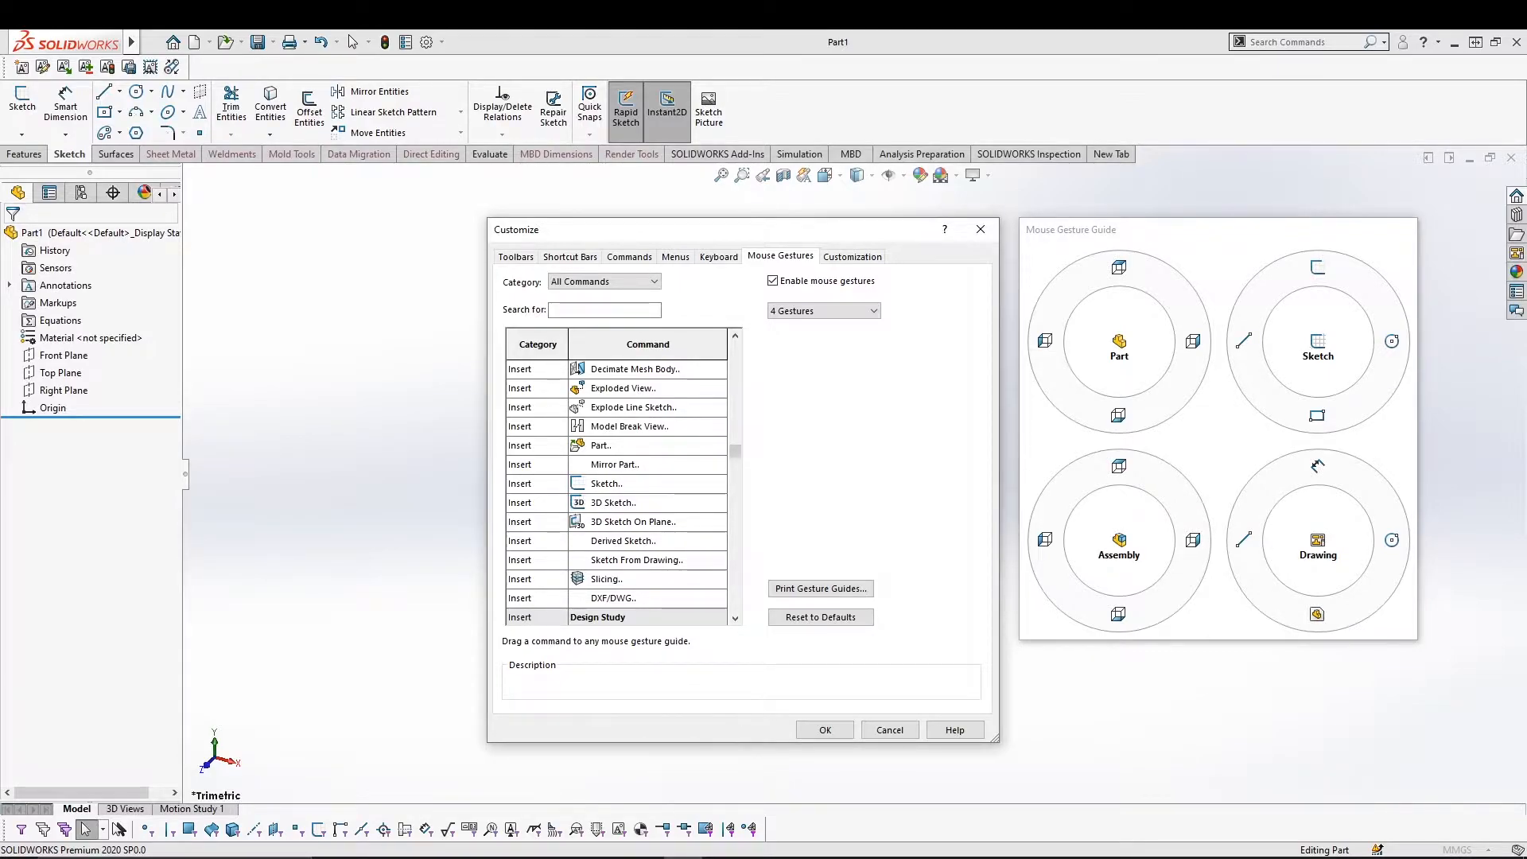
click(819, 730)
Customize the S-key shortcut bar to add Spline, curve and 3 Point Arc commands.
right_drag(666, 382, 641, 358)
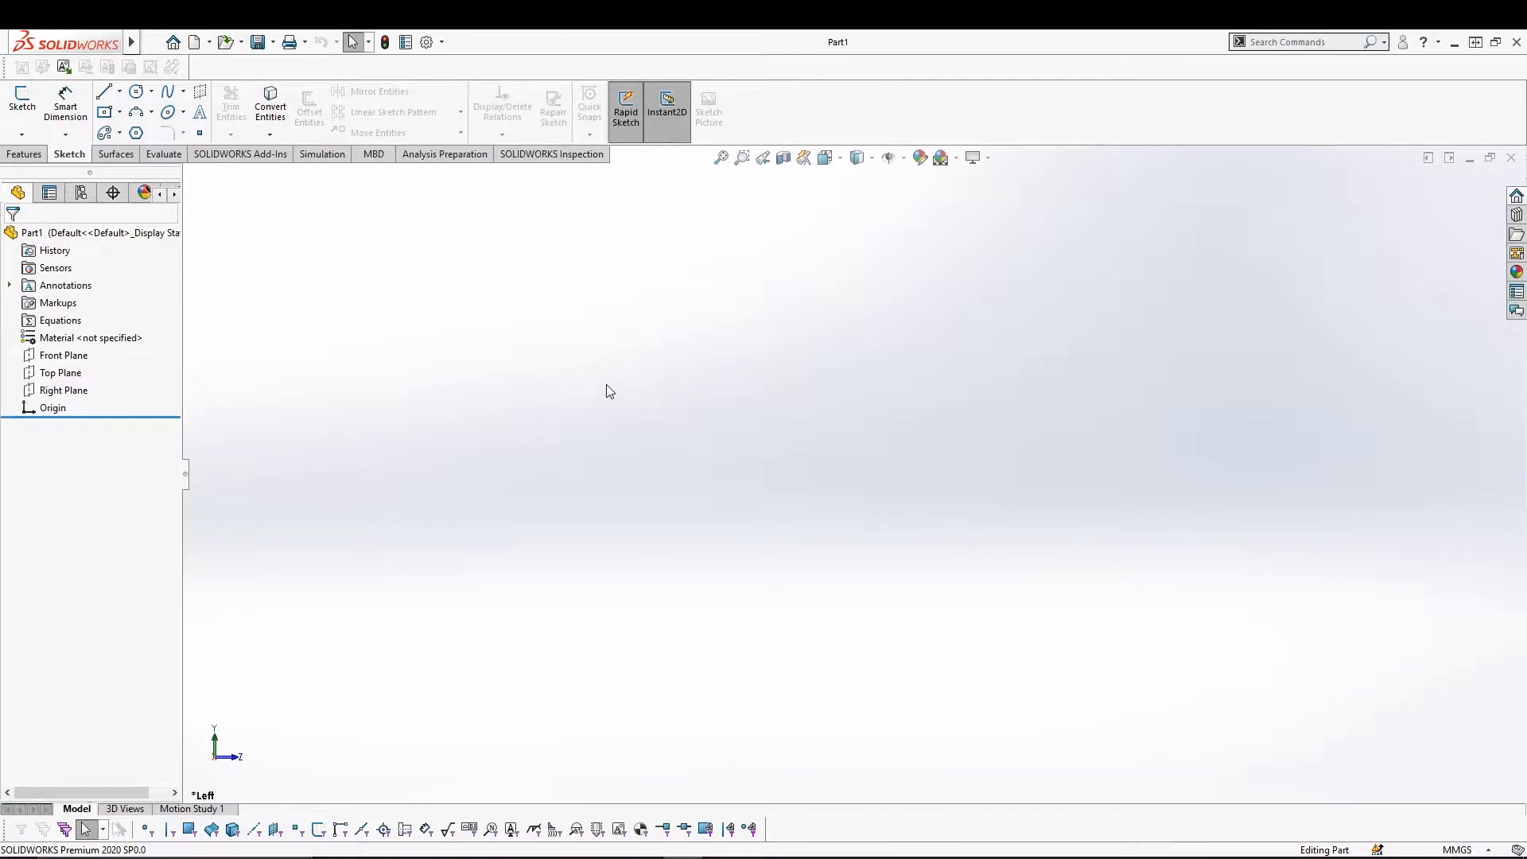
key(s)
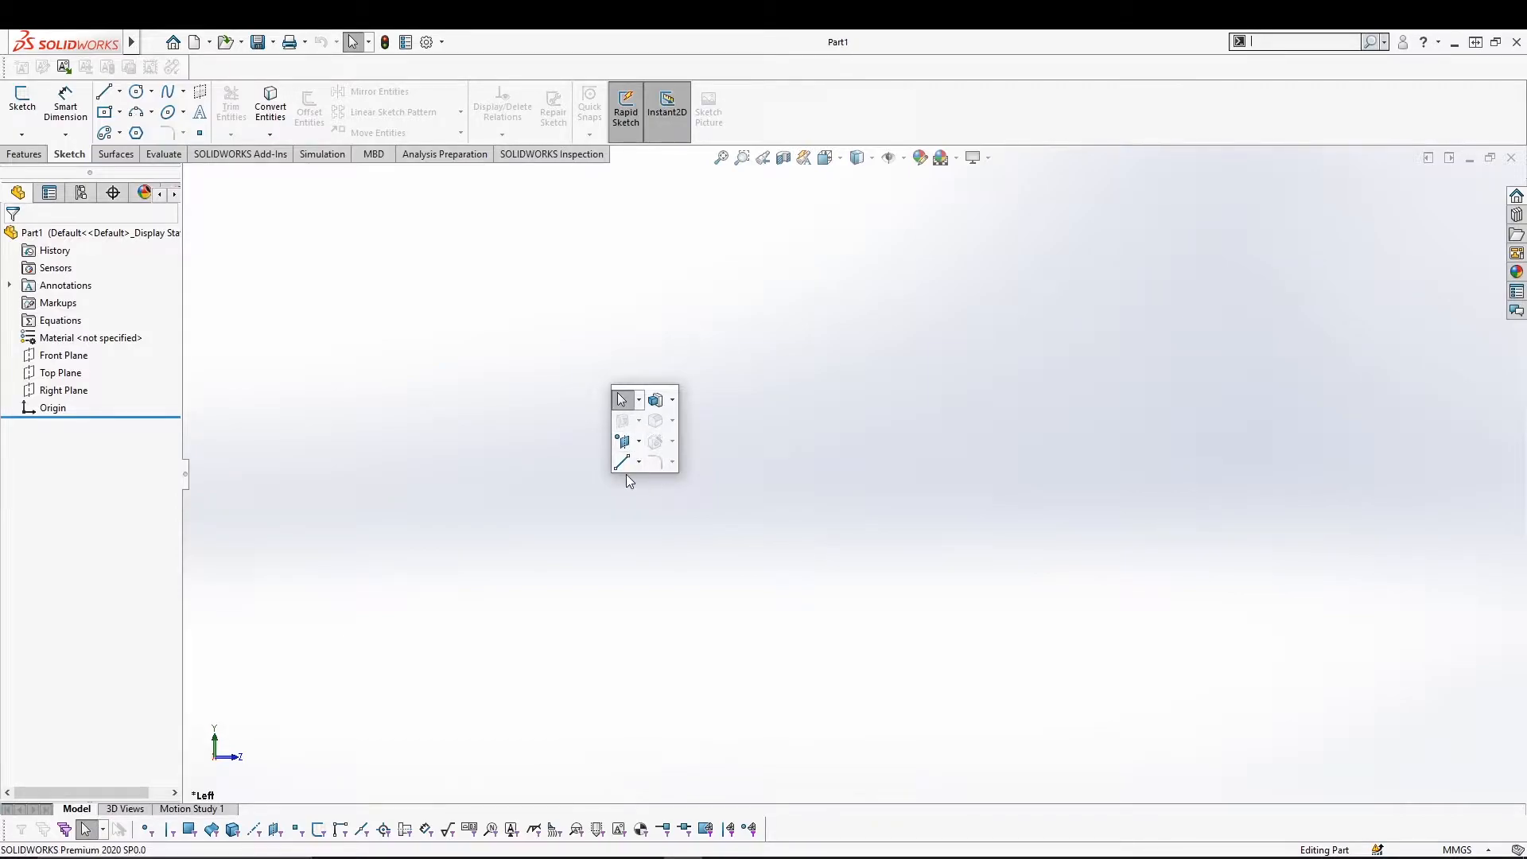
right_click(644, 434)
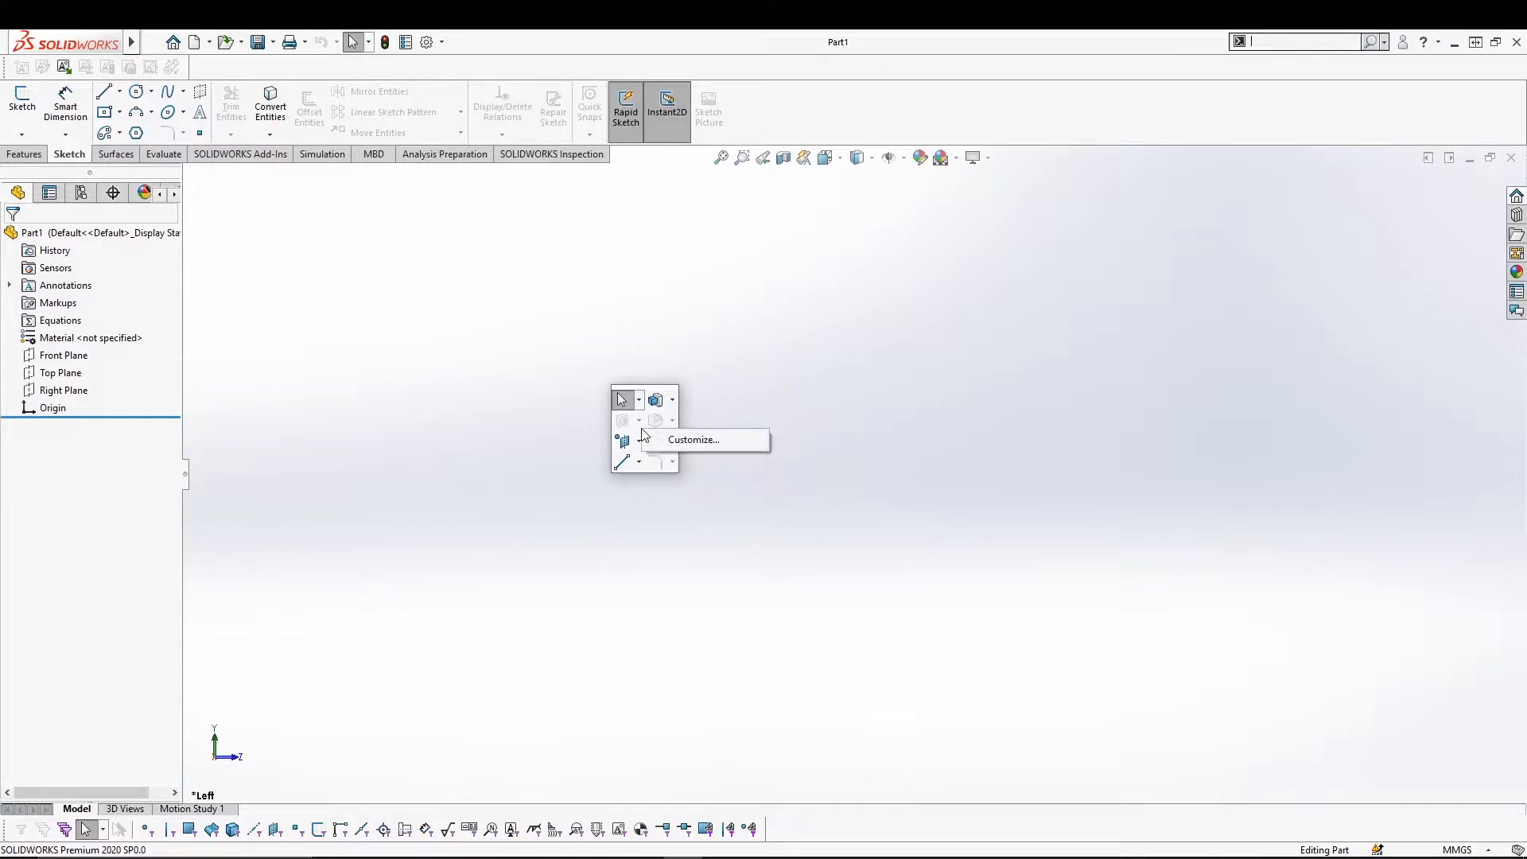
click(703, 442)
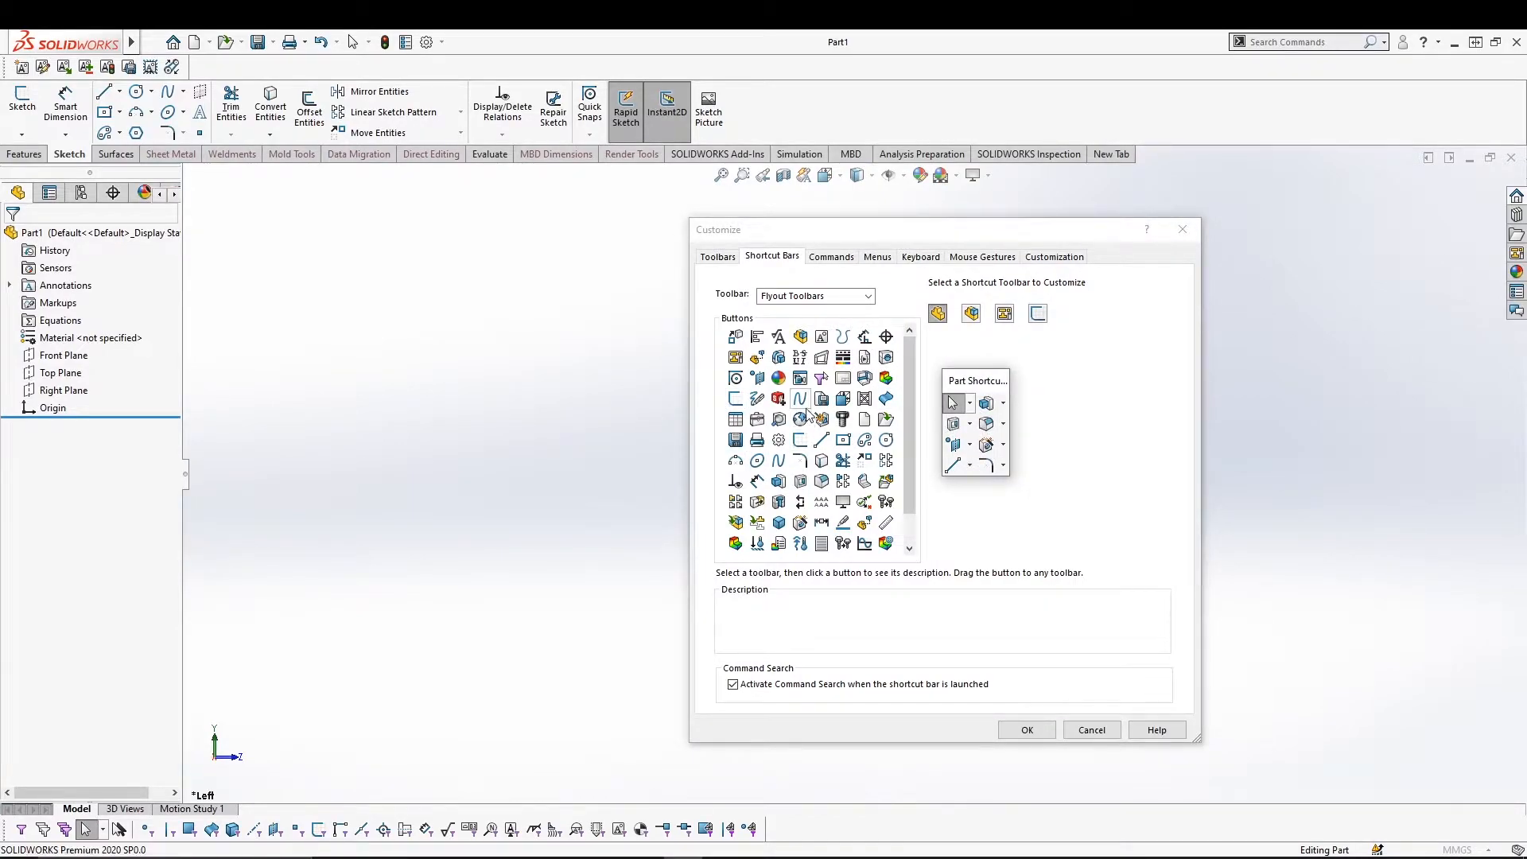
drag(800, 398, 971, 468)
click(847, 337)
drag(854, 340, 986, 485)
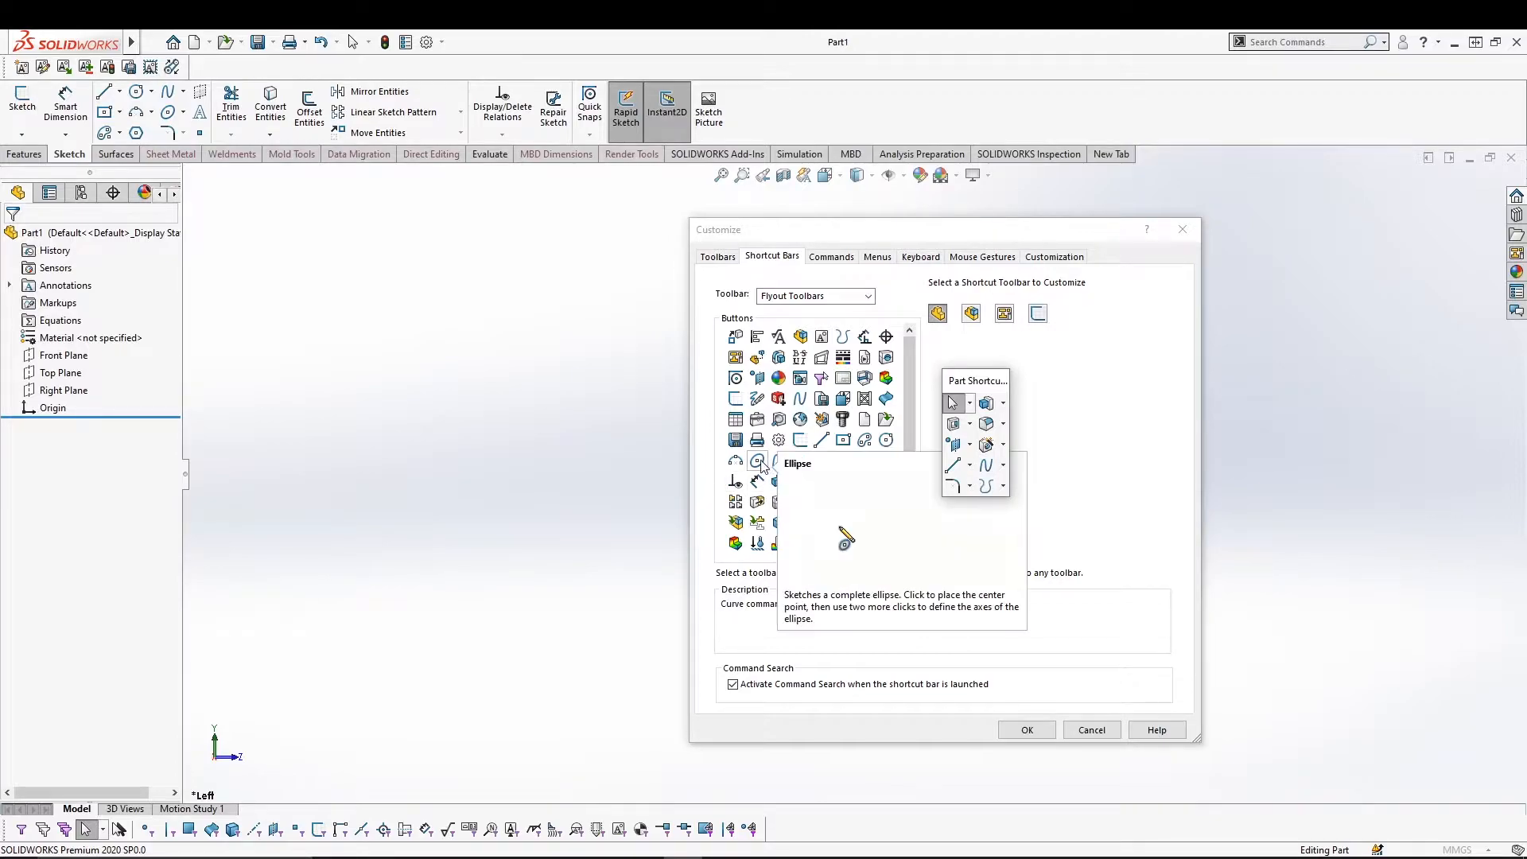
drag(737, 465, 963, 499)
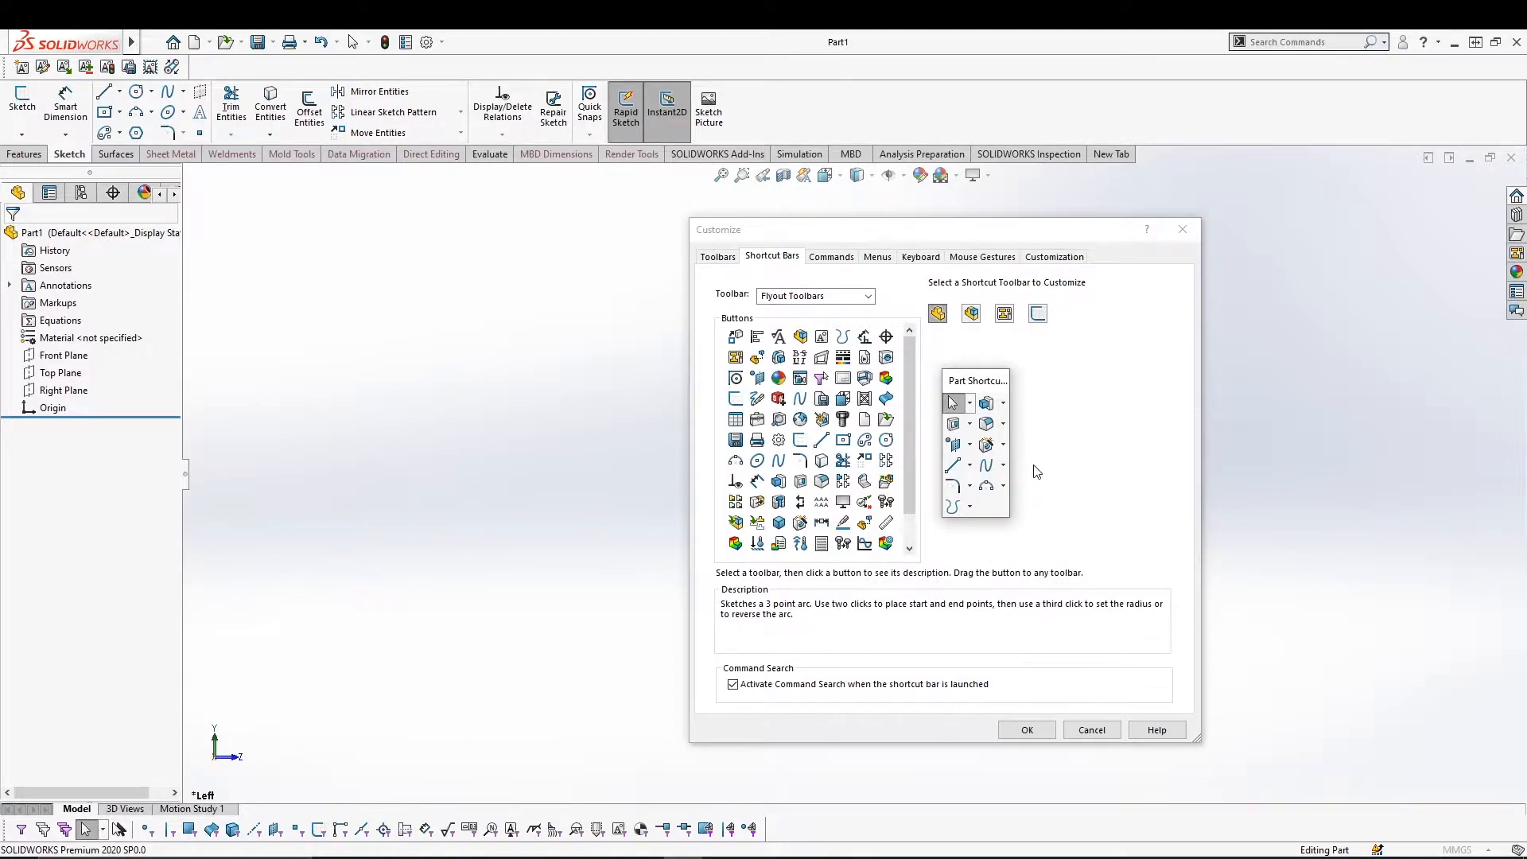
click(1027, 729)
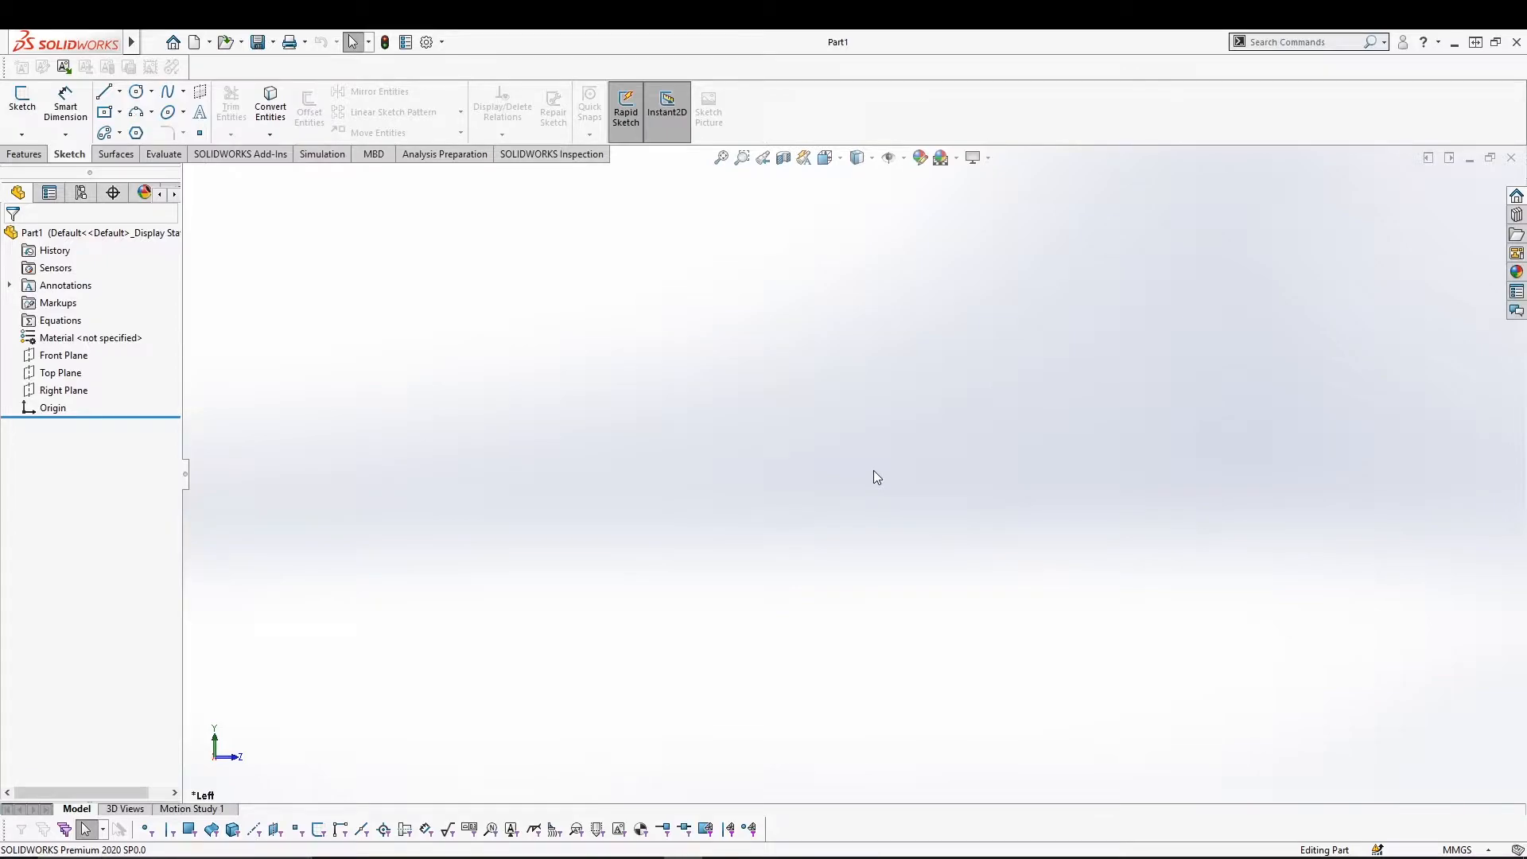
key(s)
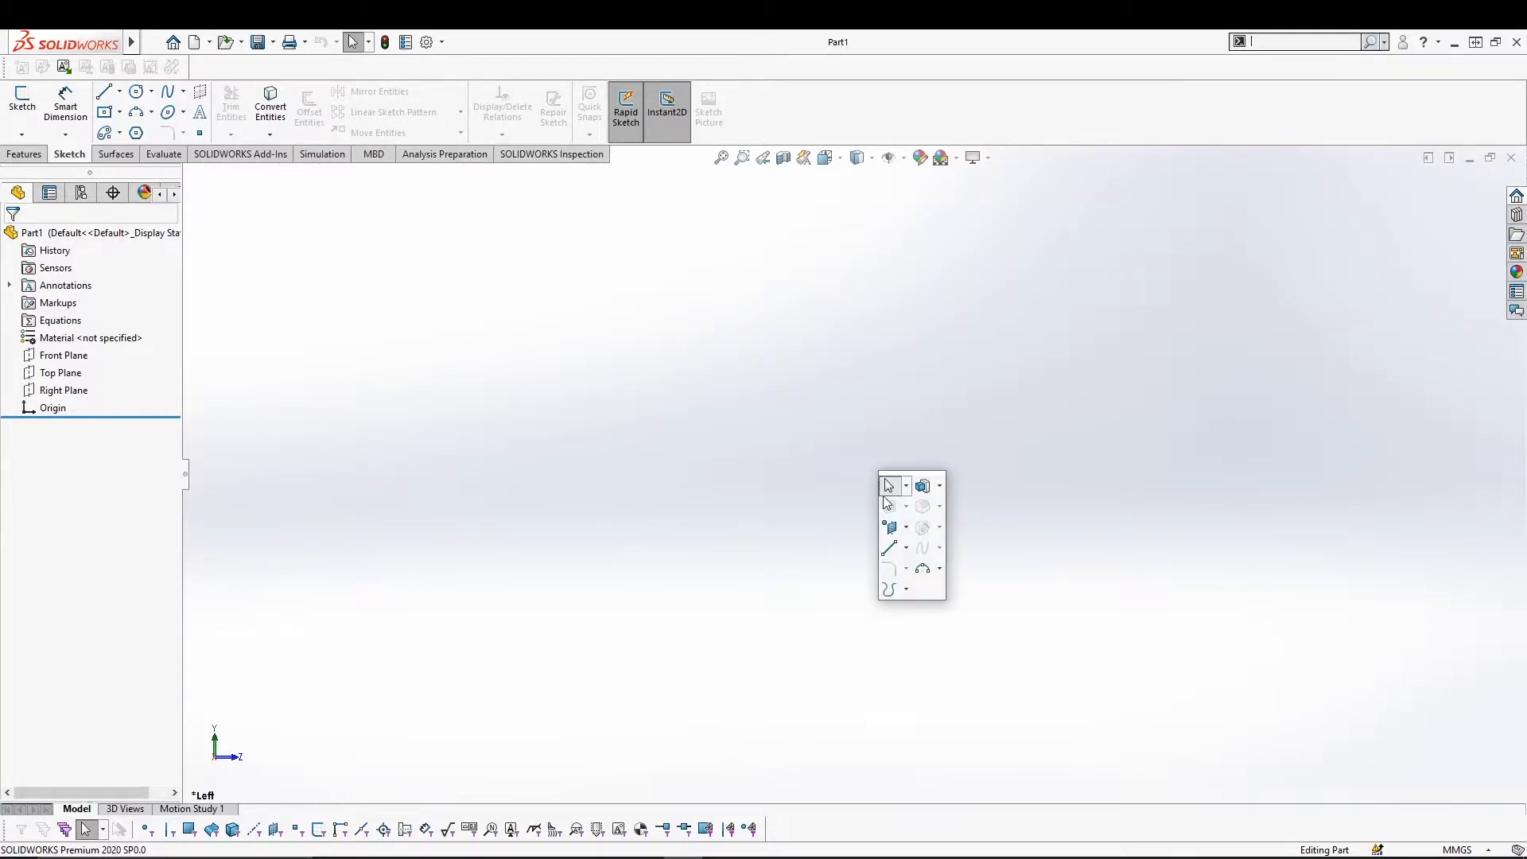
click(889, 548)
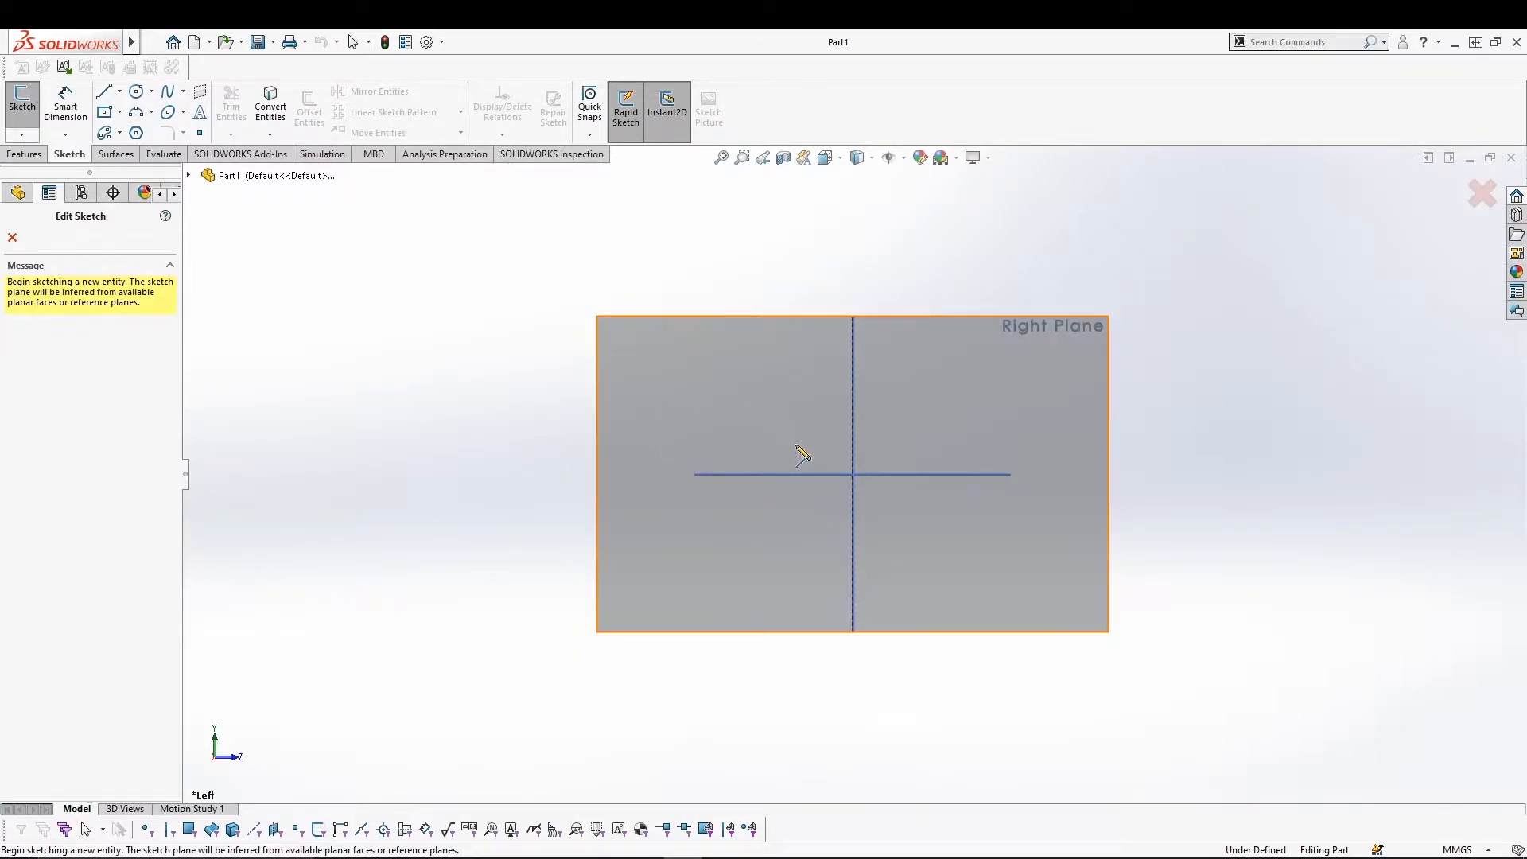
click(1480, 193)
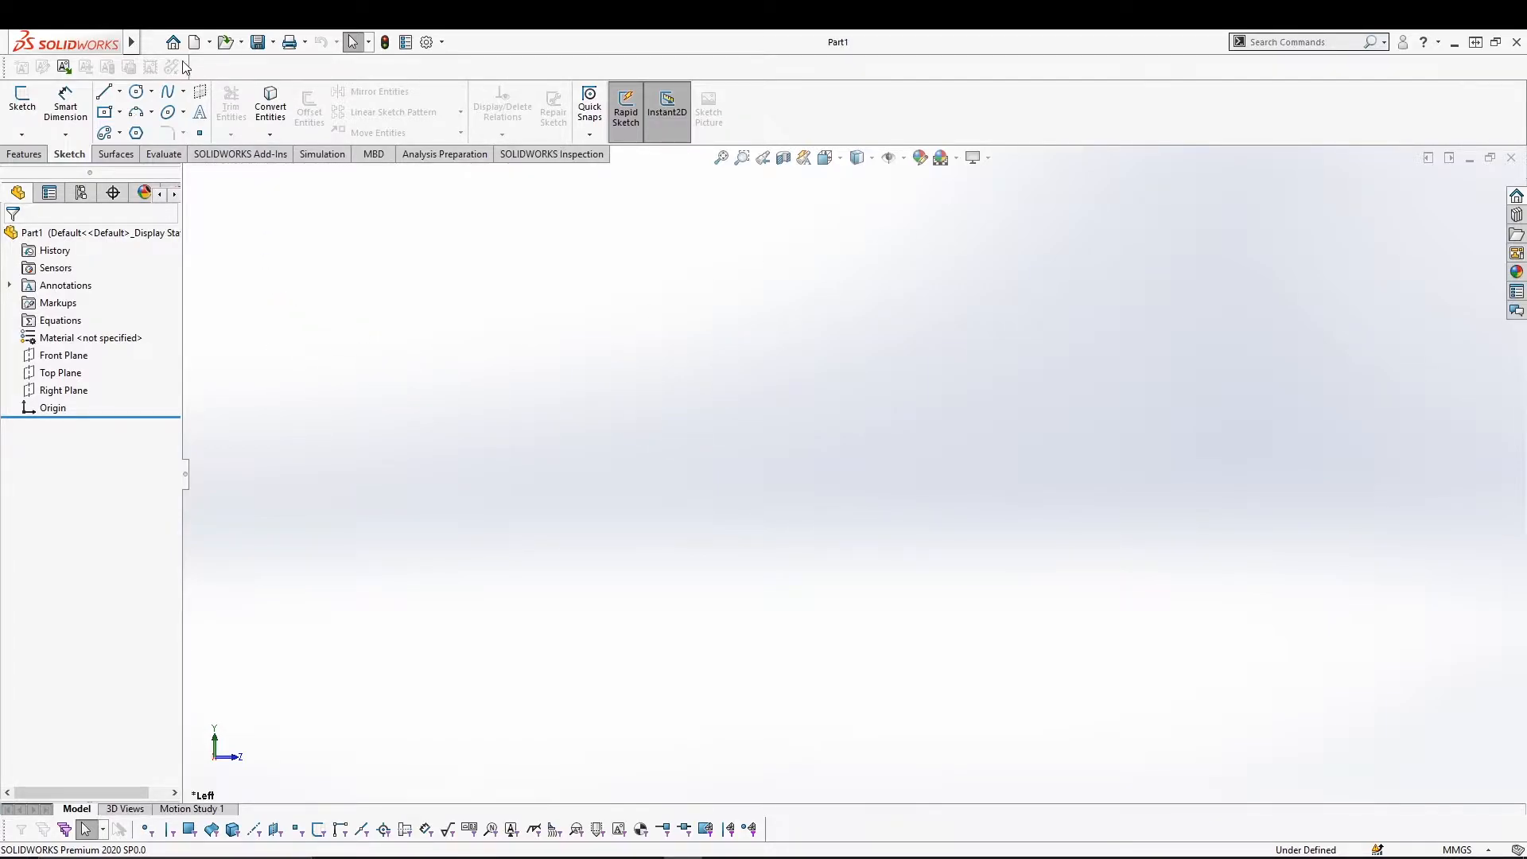
click(151, 42)
mouse_move(213, 43)
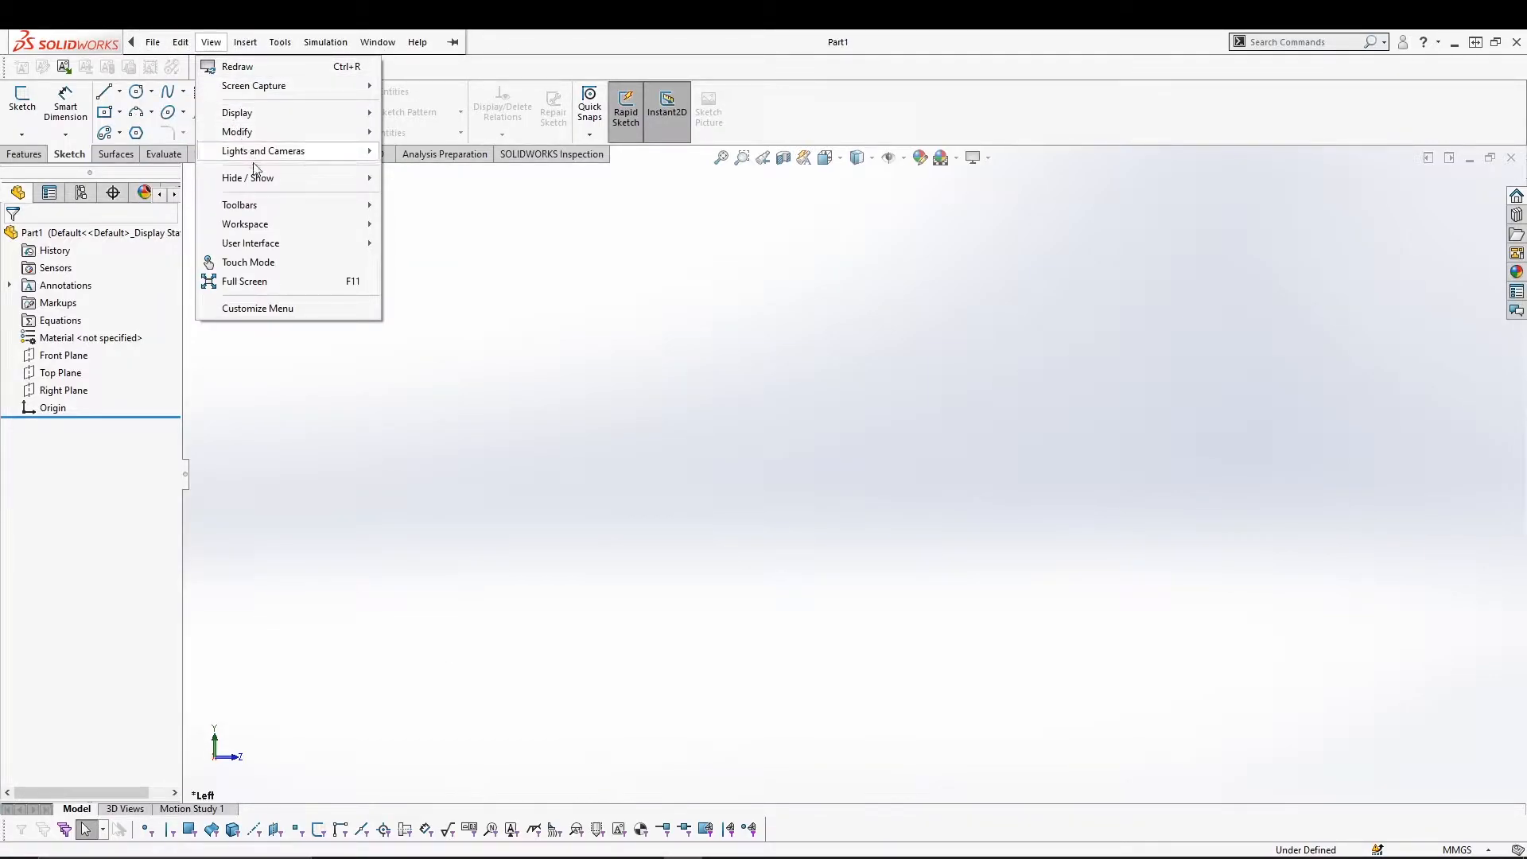
mouse_move(262, 181)
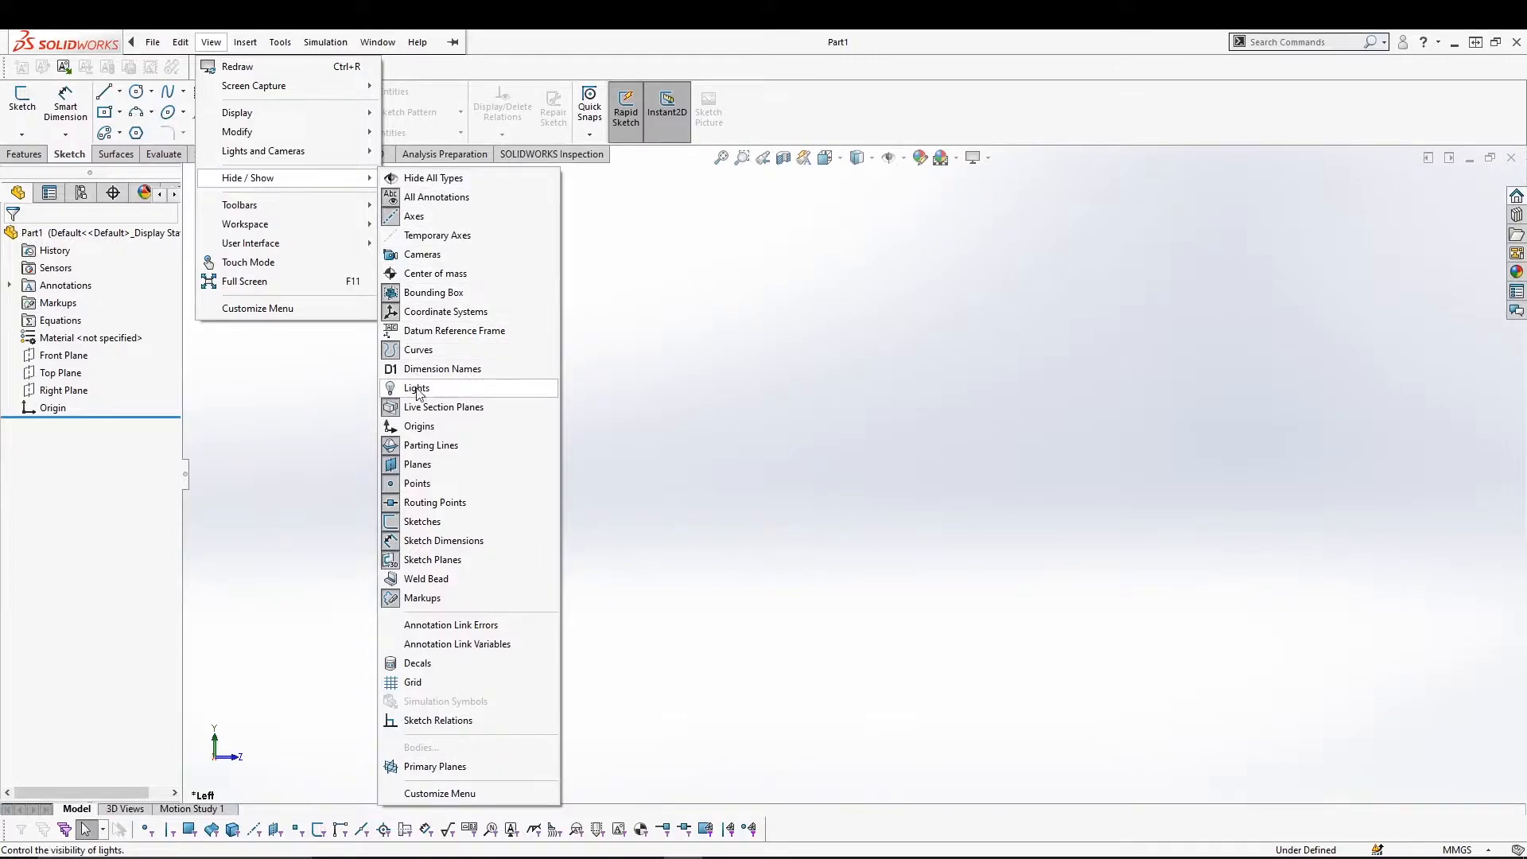
click(419, 427)
click(791, 516)
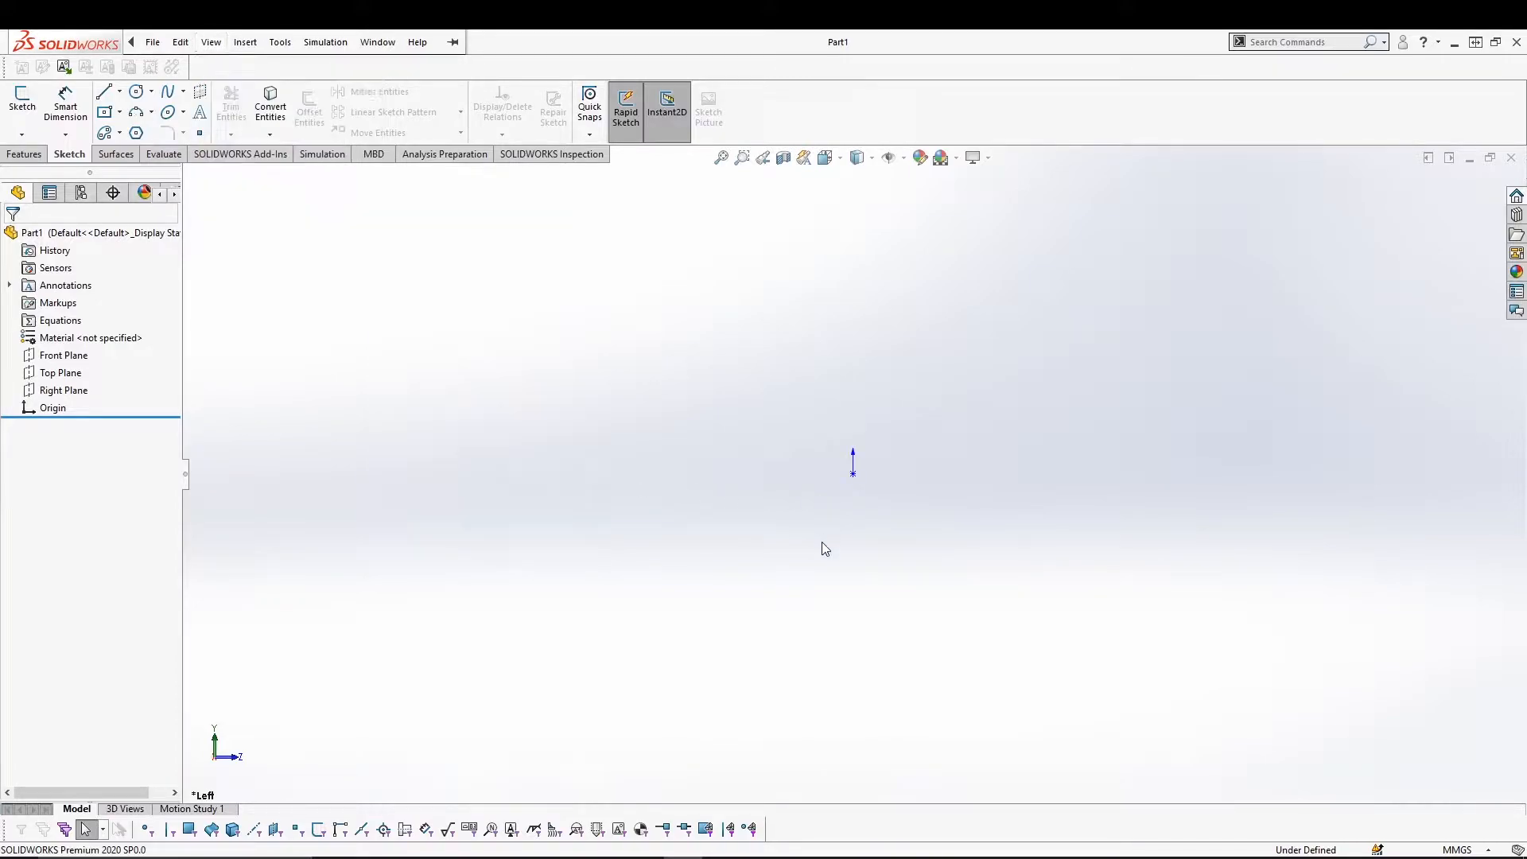
drag(859, 379, 776, 588)
drag(780, 385, 968, 648)
mouse_move(131, 48)
click(210, 42)
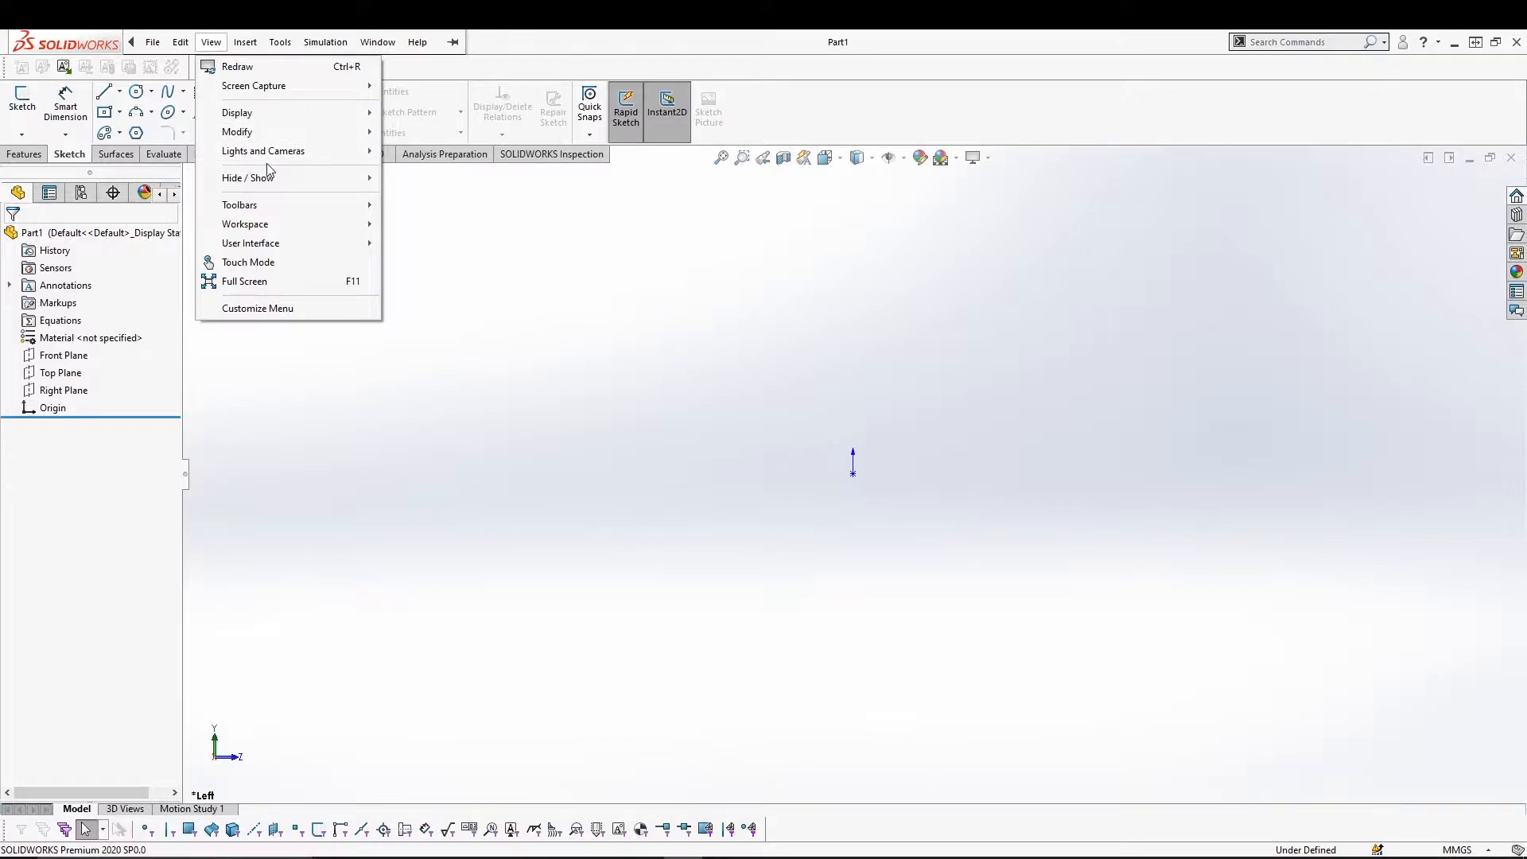
mouse_move(275, 177)
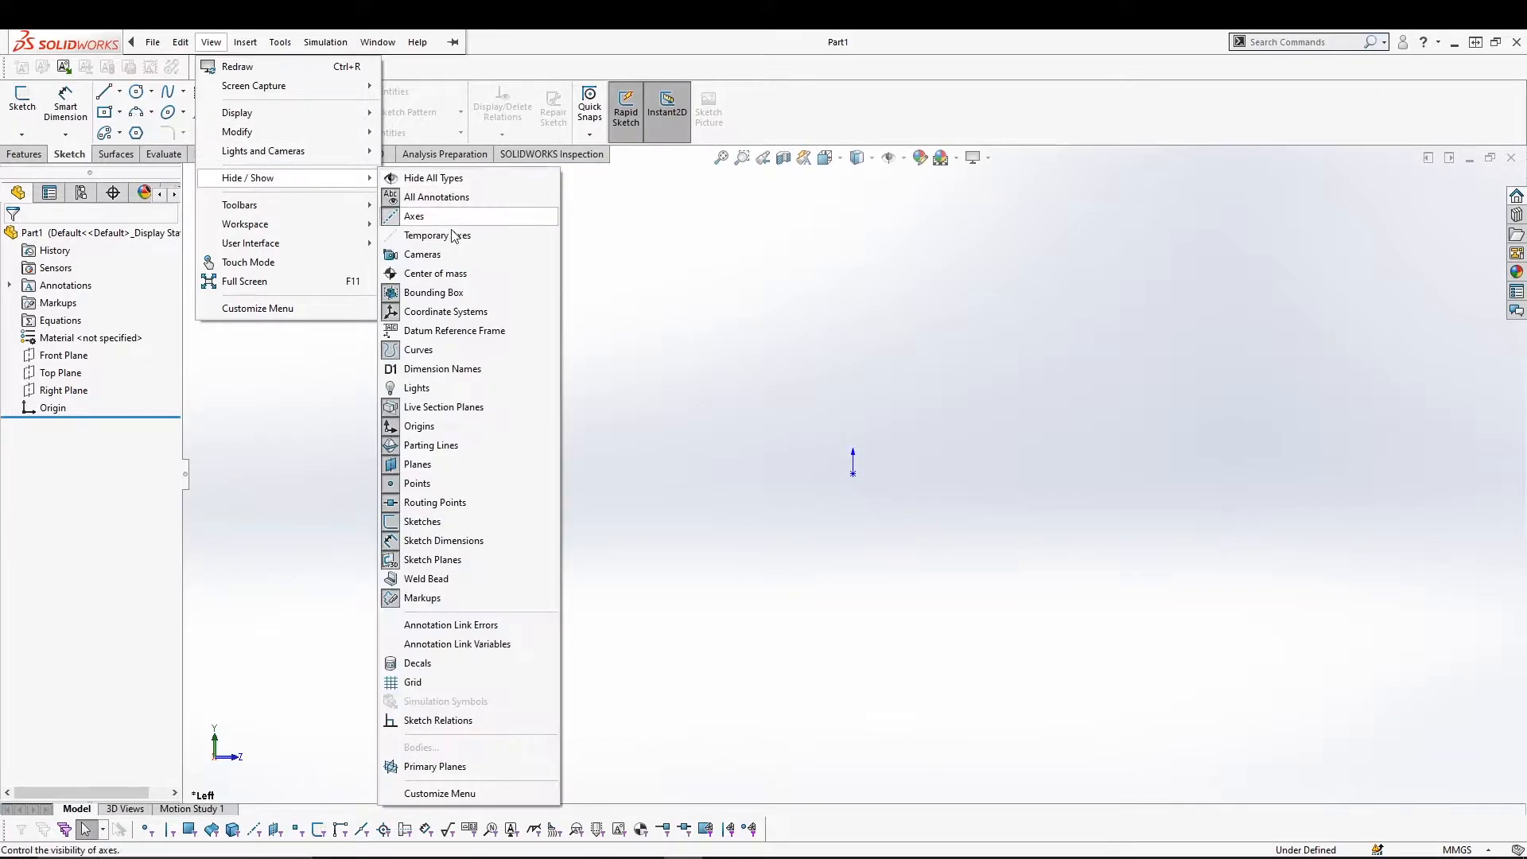
click(434, 427)
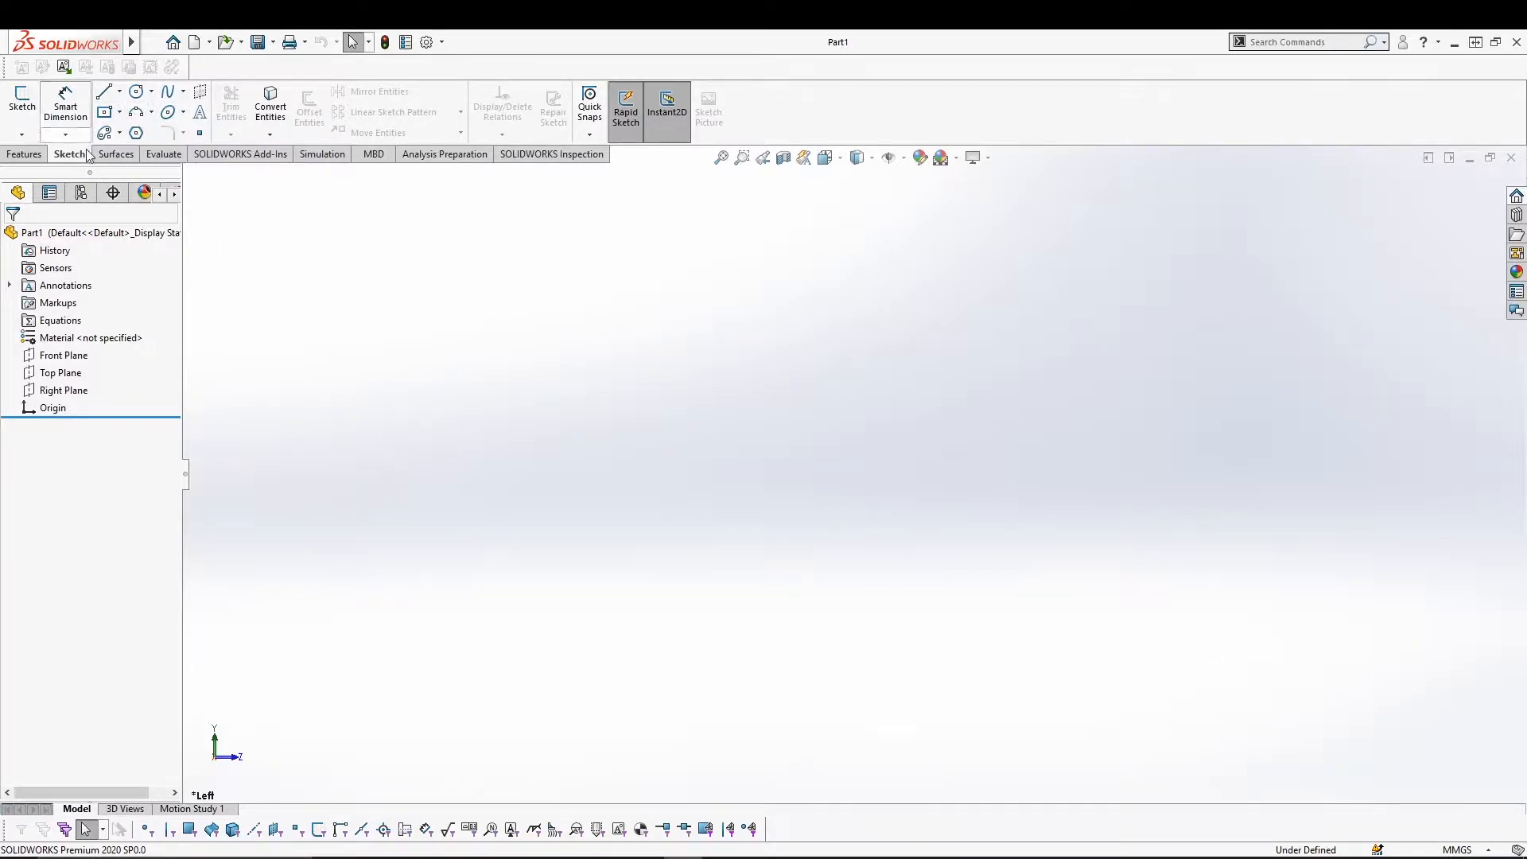
Start a sketch on the Right Plane with a 134.09 horizontal line from the origin and a connected lower chain.
click(106, 94)
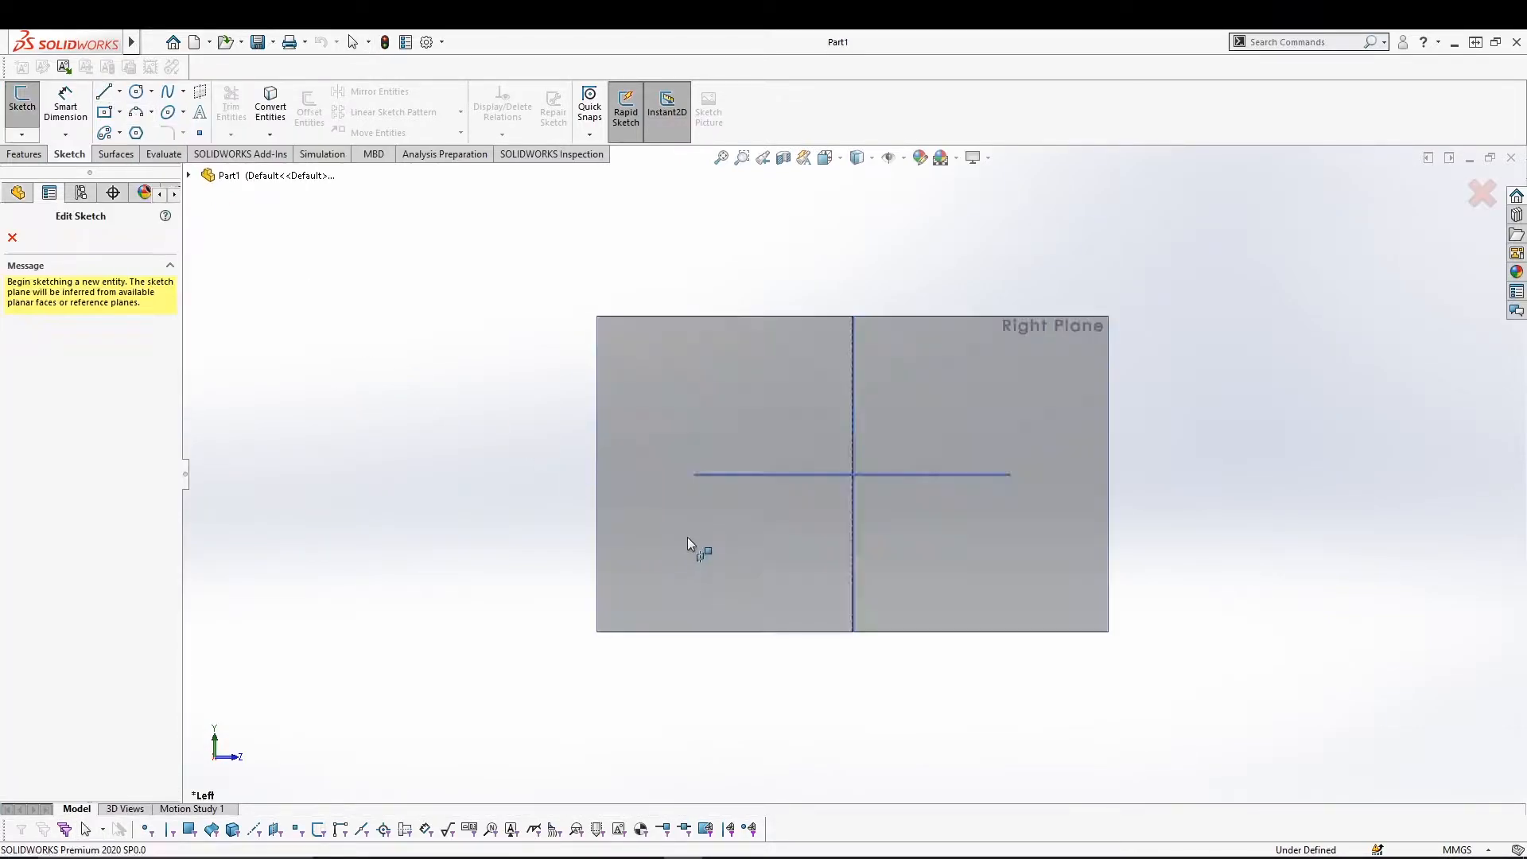
click(648, 388)
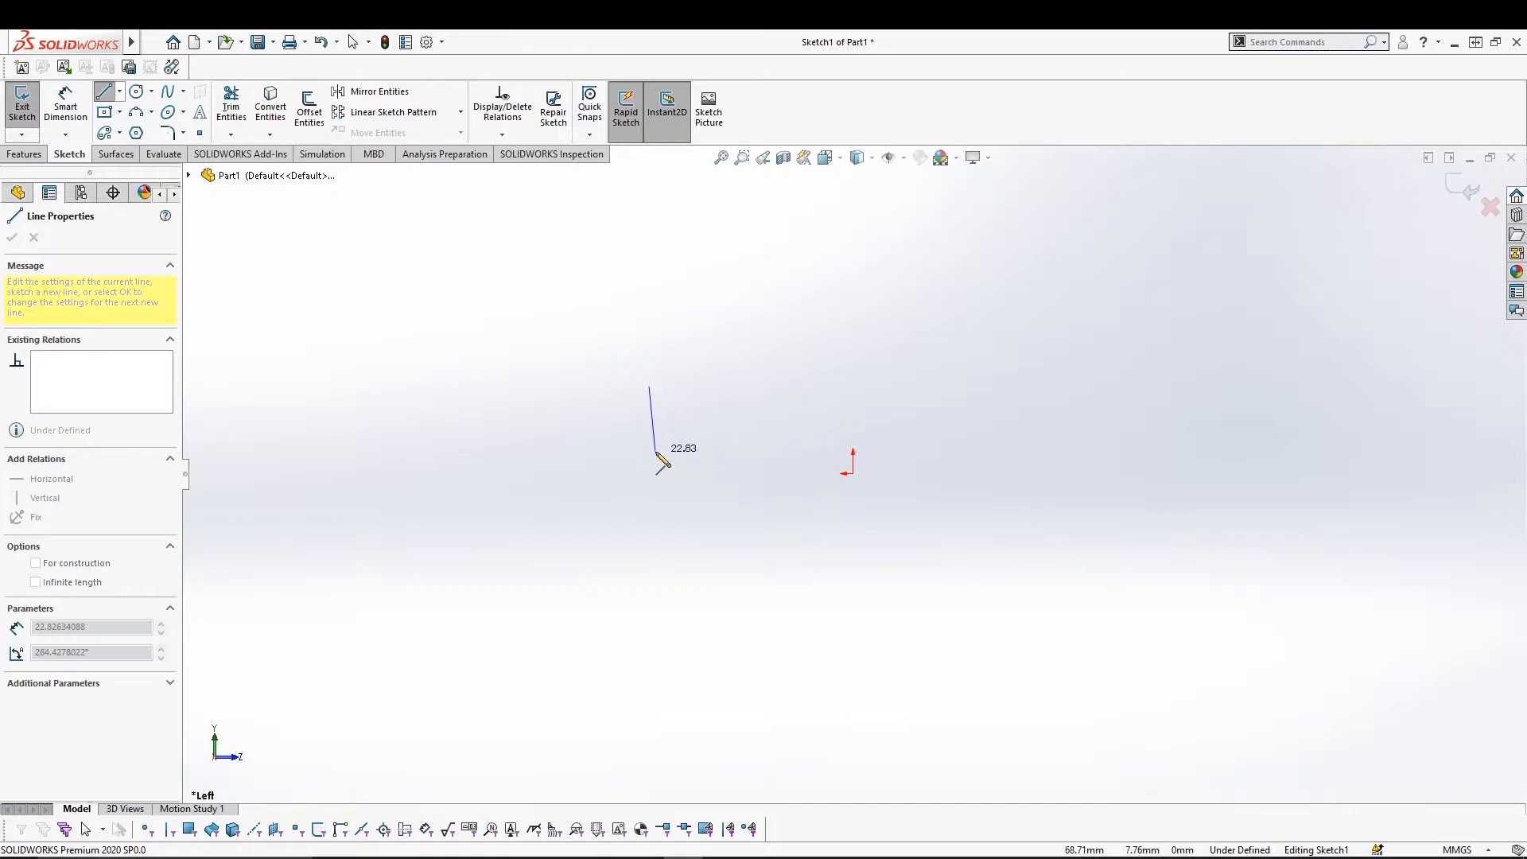
key(Escape)
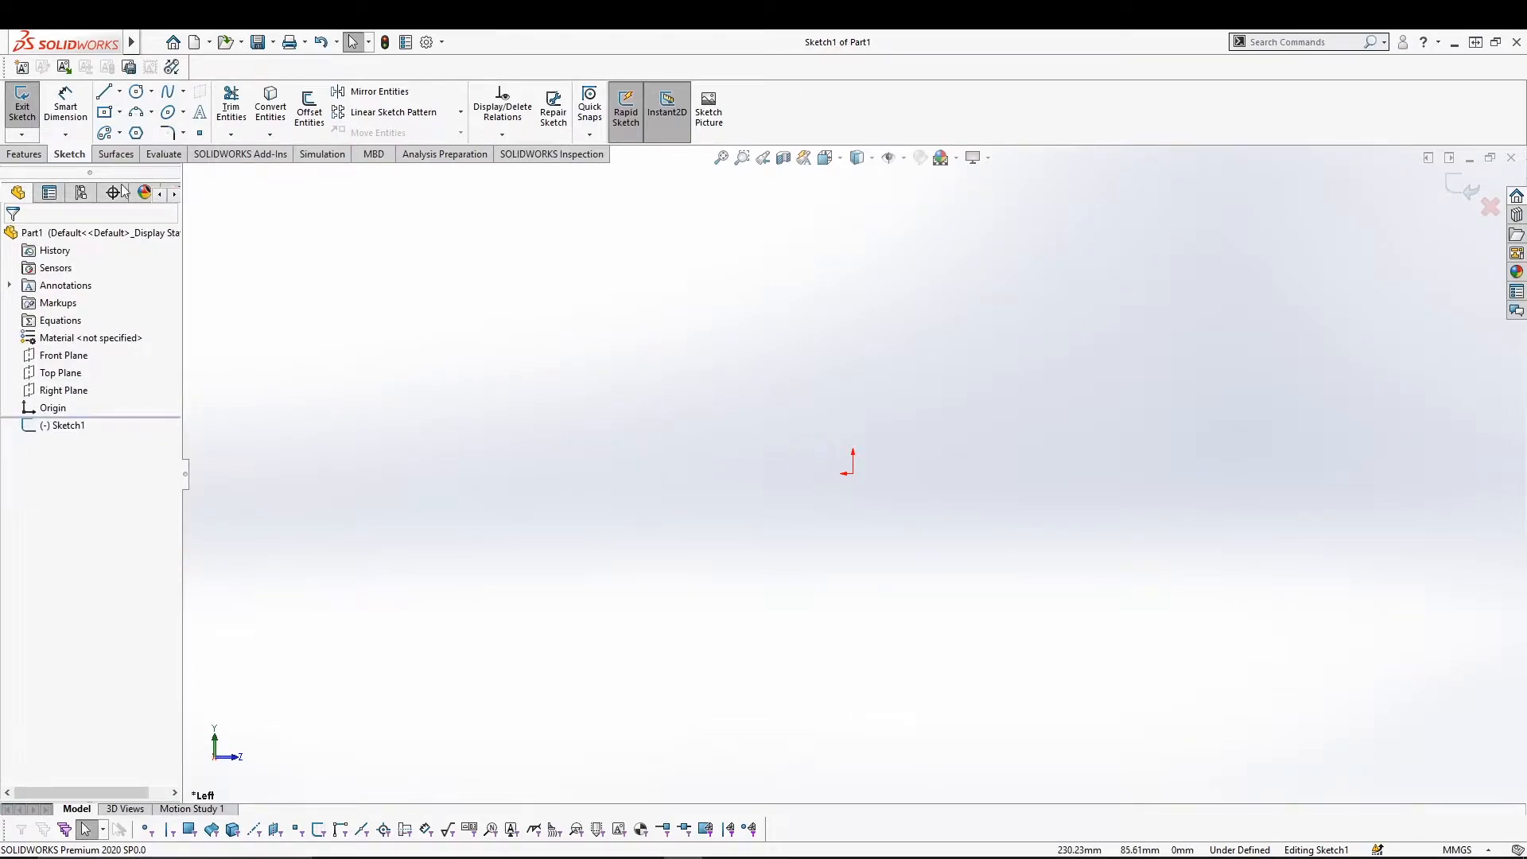
click(104, 96)
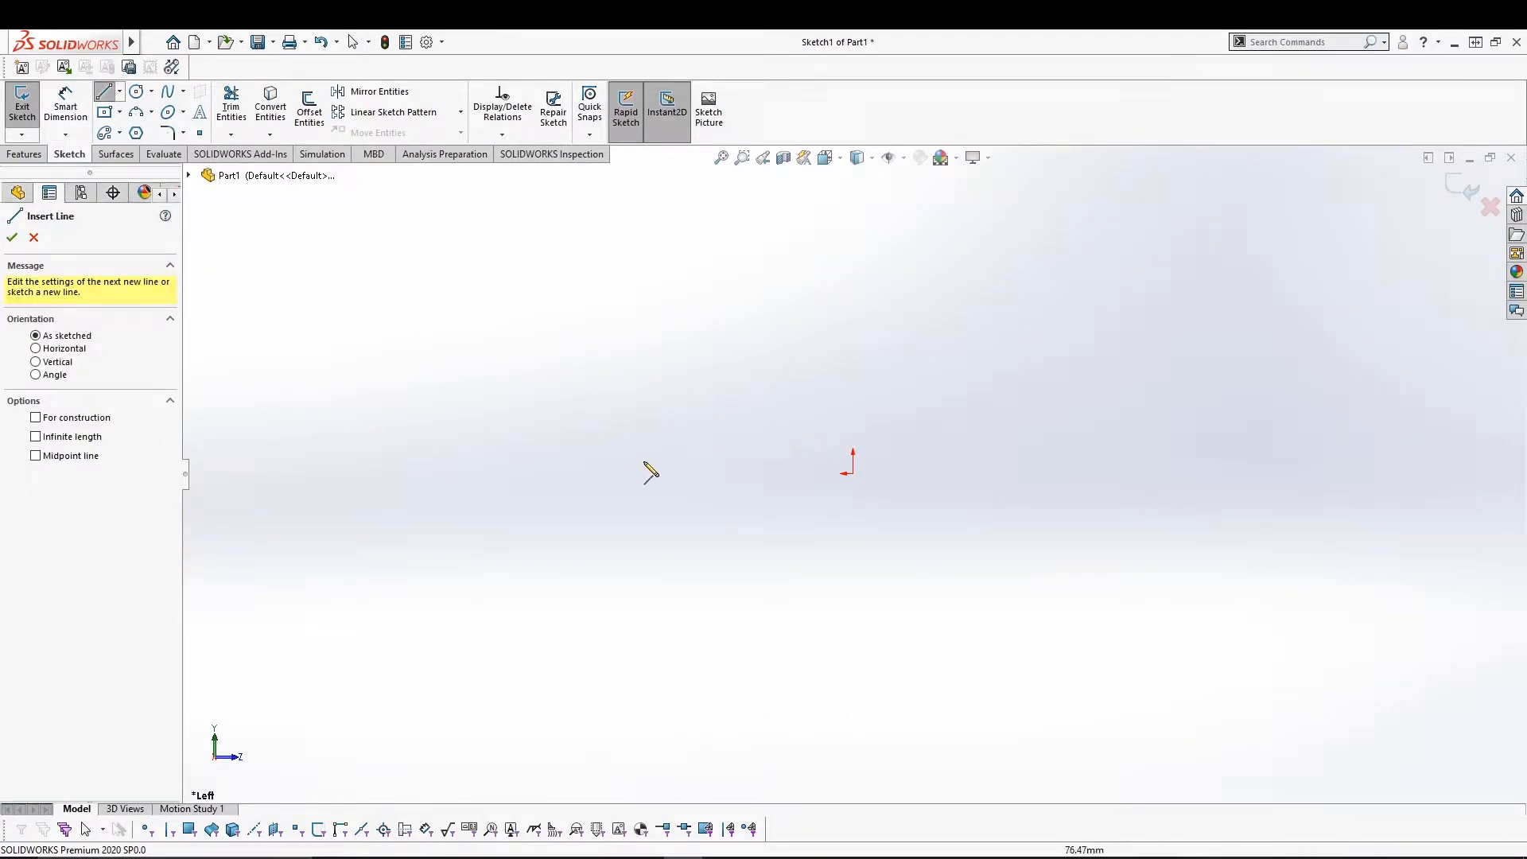
click(853, 474)
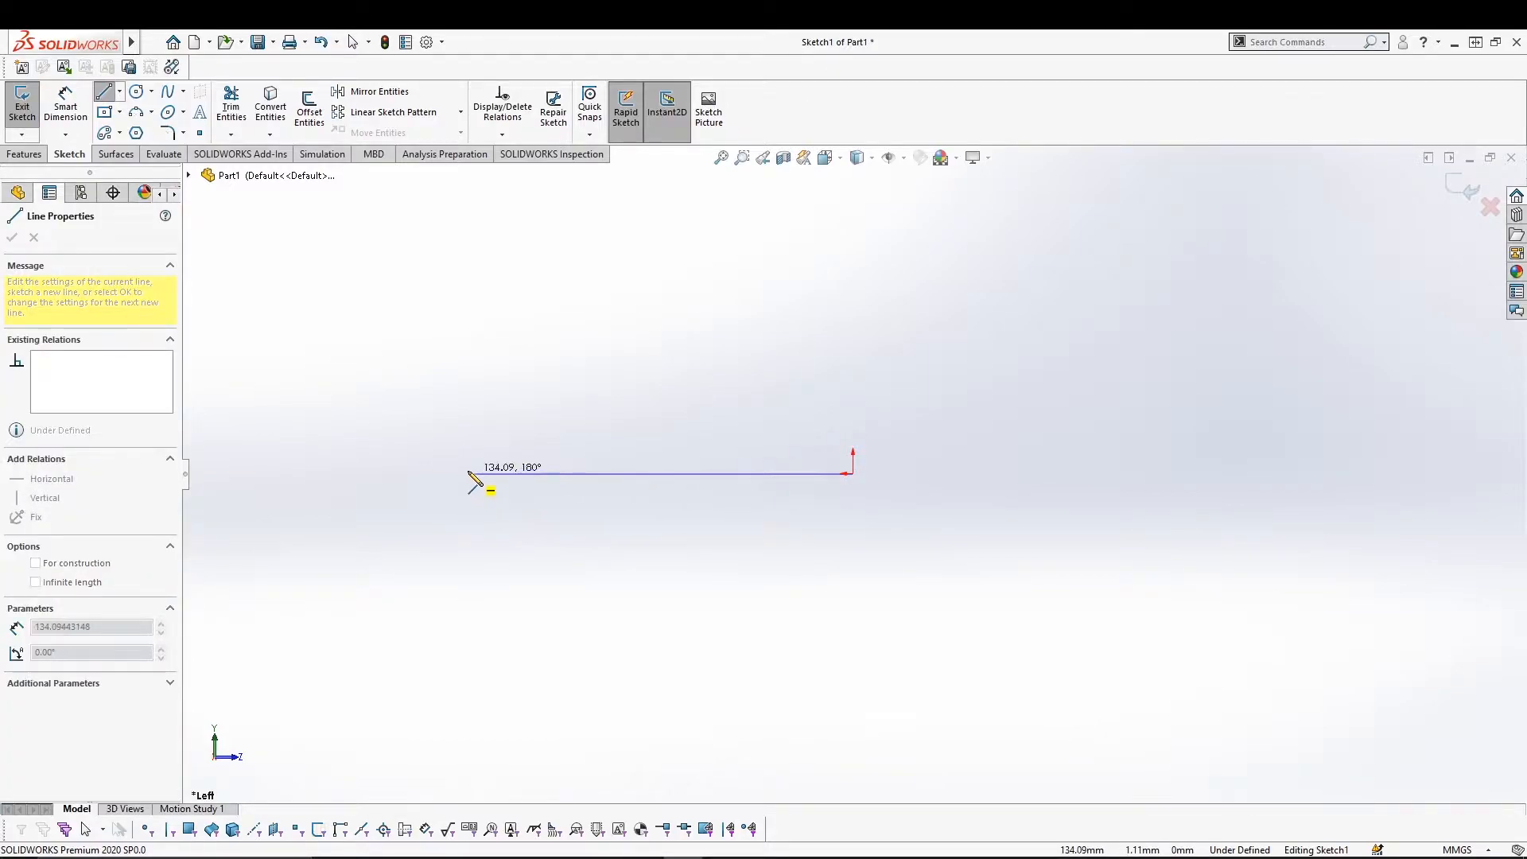
click(469, 475)
click(483, 568)
click(661, 634)
click(806, 594)
click(922, 568)
Add several short separate line segments, an upper-left line chain and a bottom polyline.
drag(1139, 634, 1152, 620)
drag(1162, 521, 1153, 486)
drag(1088, 338, 1065, 338)
drag(784, 283, 763, 283)
drag(536, 339, 515, 347)
click(364, 415)
double_click(406, 601)
click(481, 740)
click(774, 767)
click(941, 754)
click(1021, 684)
click(1036, 614)
key(Escape)
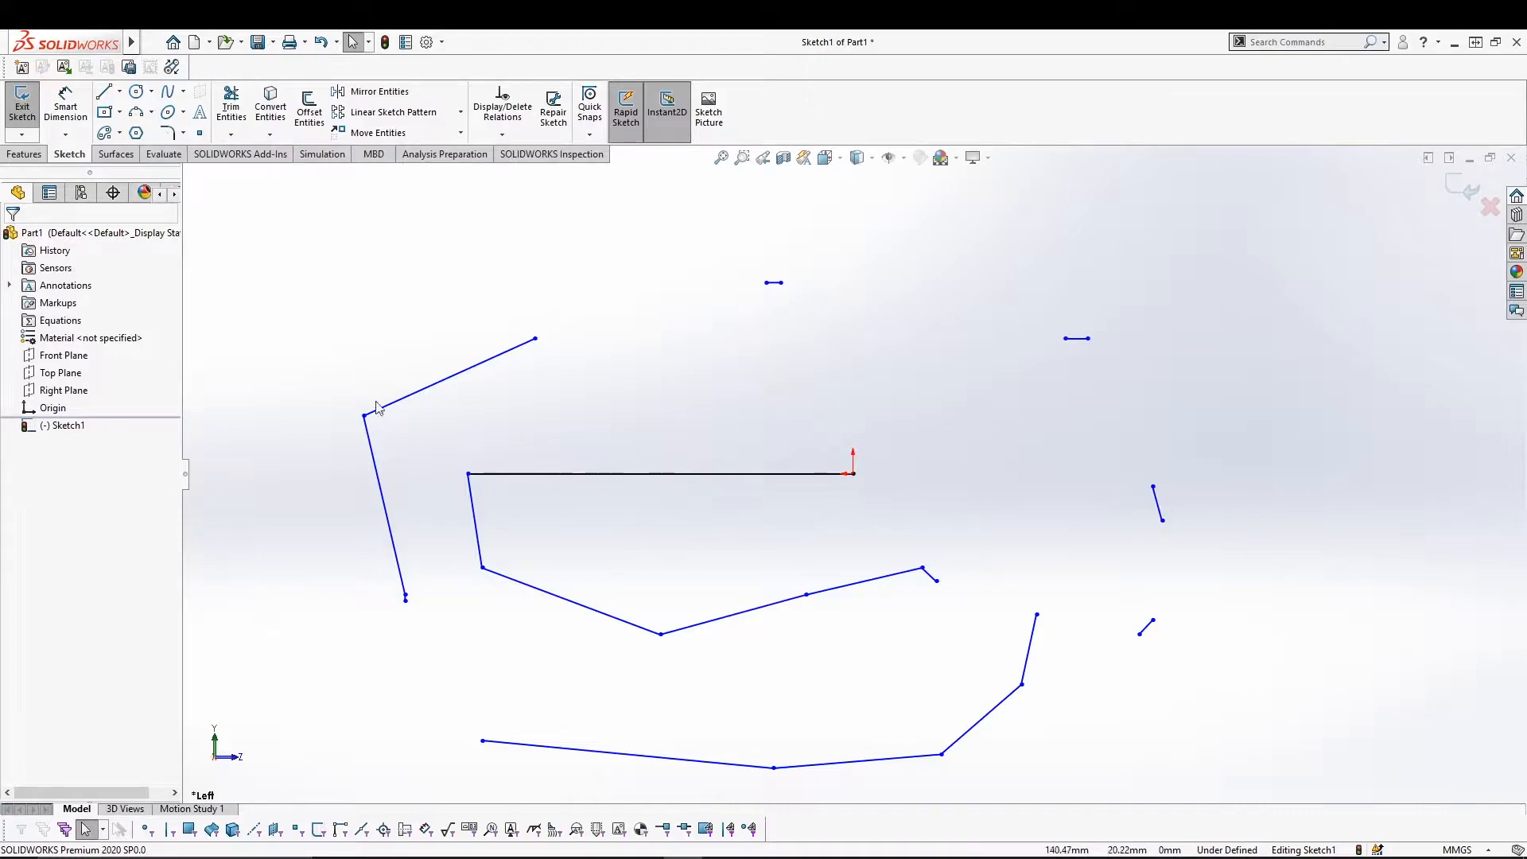
Draw dash-dot centerlines from the origin, including a vertical one and a multi-segment chain.
click(118, 93)
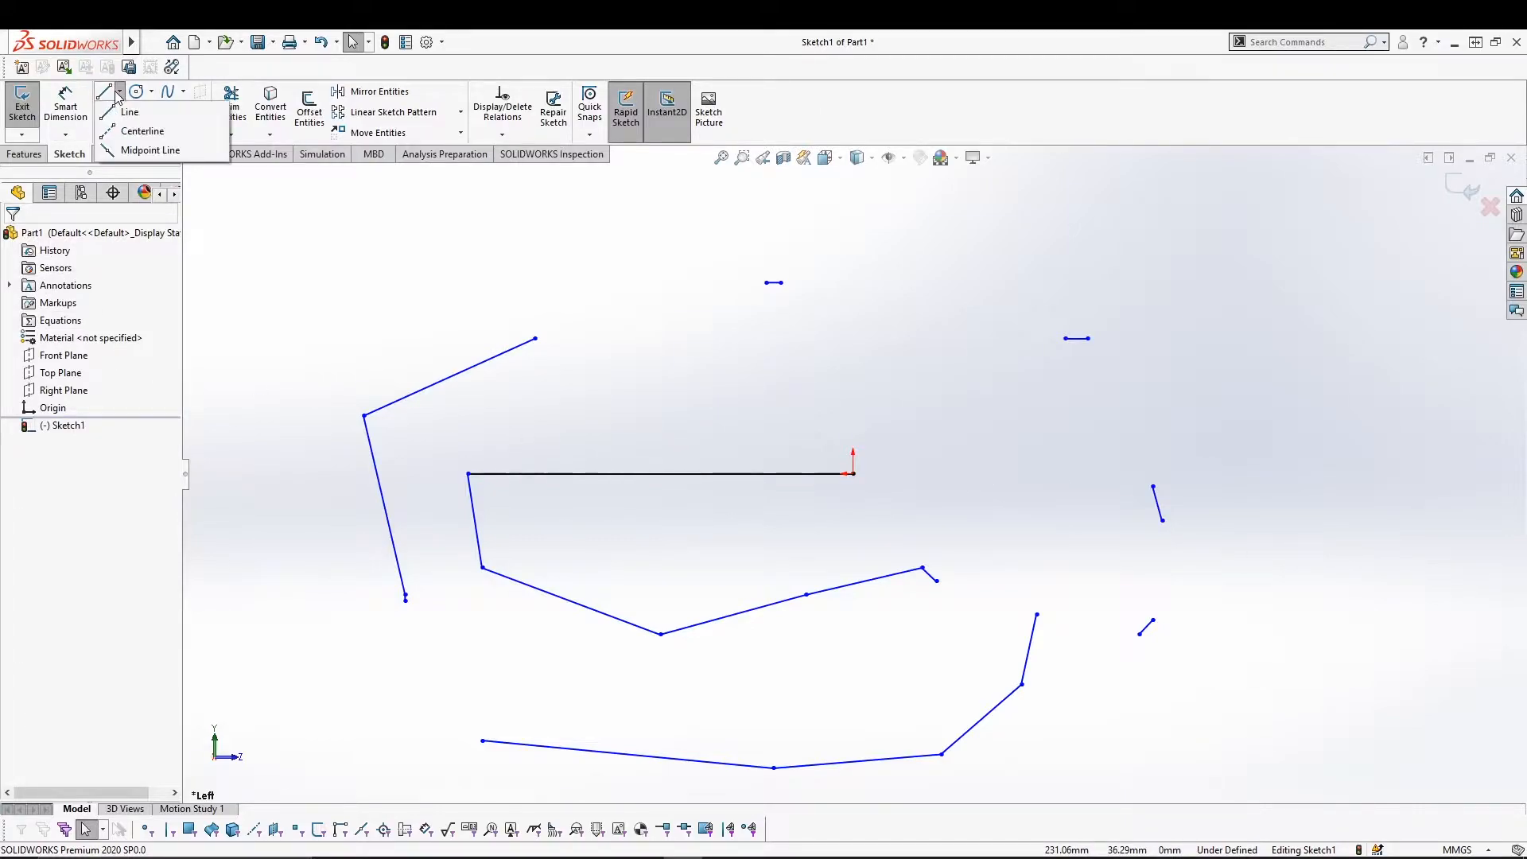
click(135, 131)
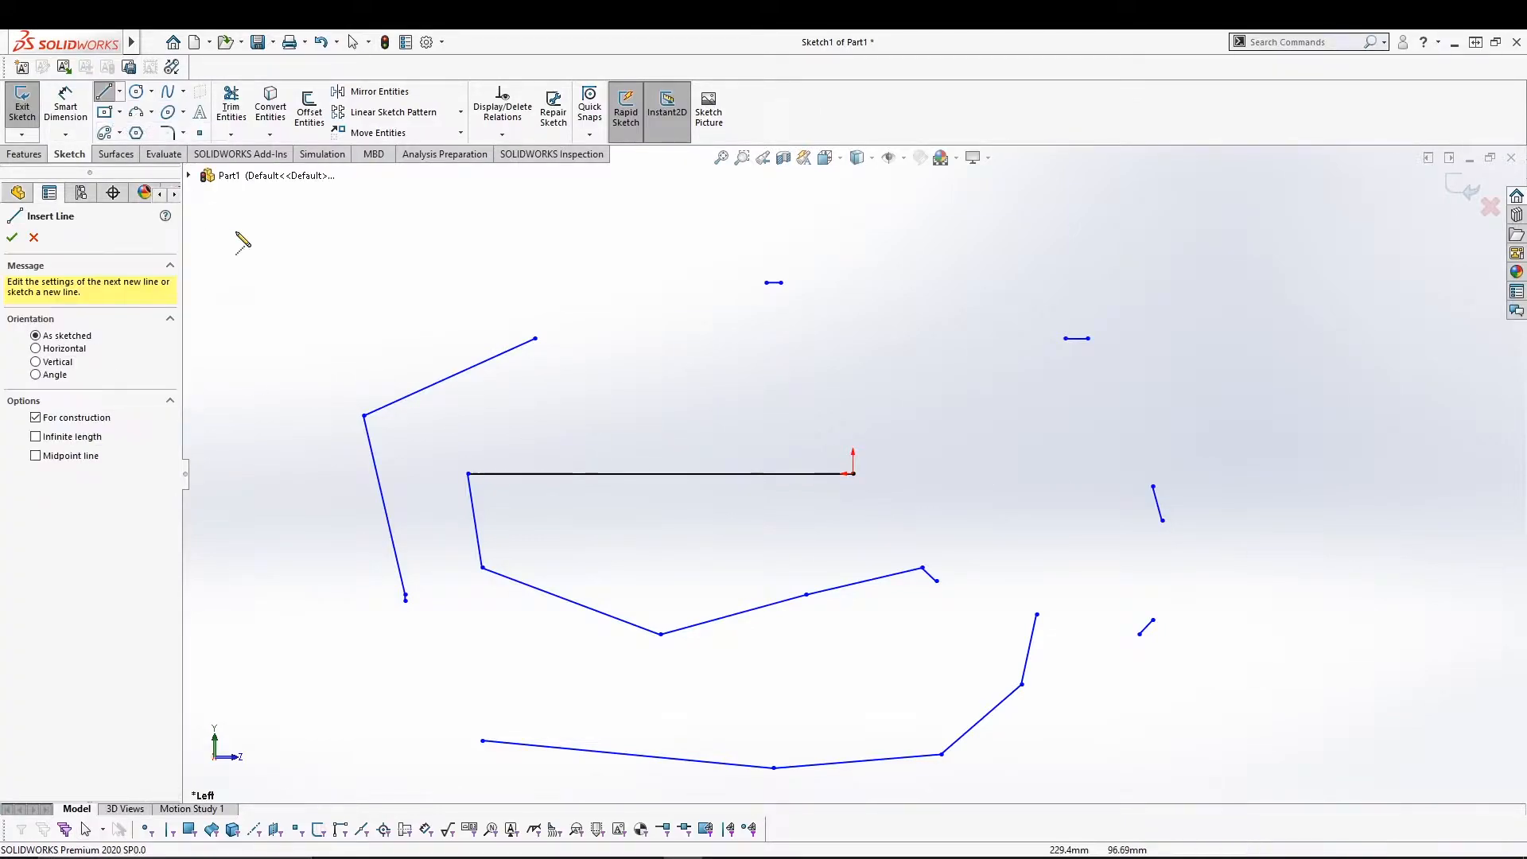
click(853, 474)
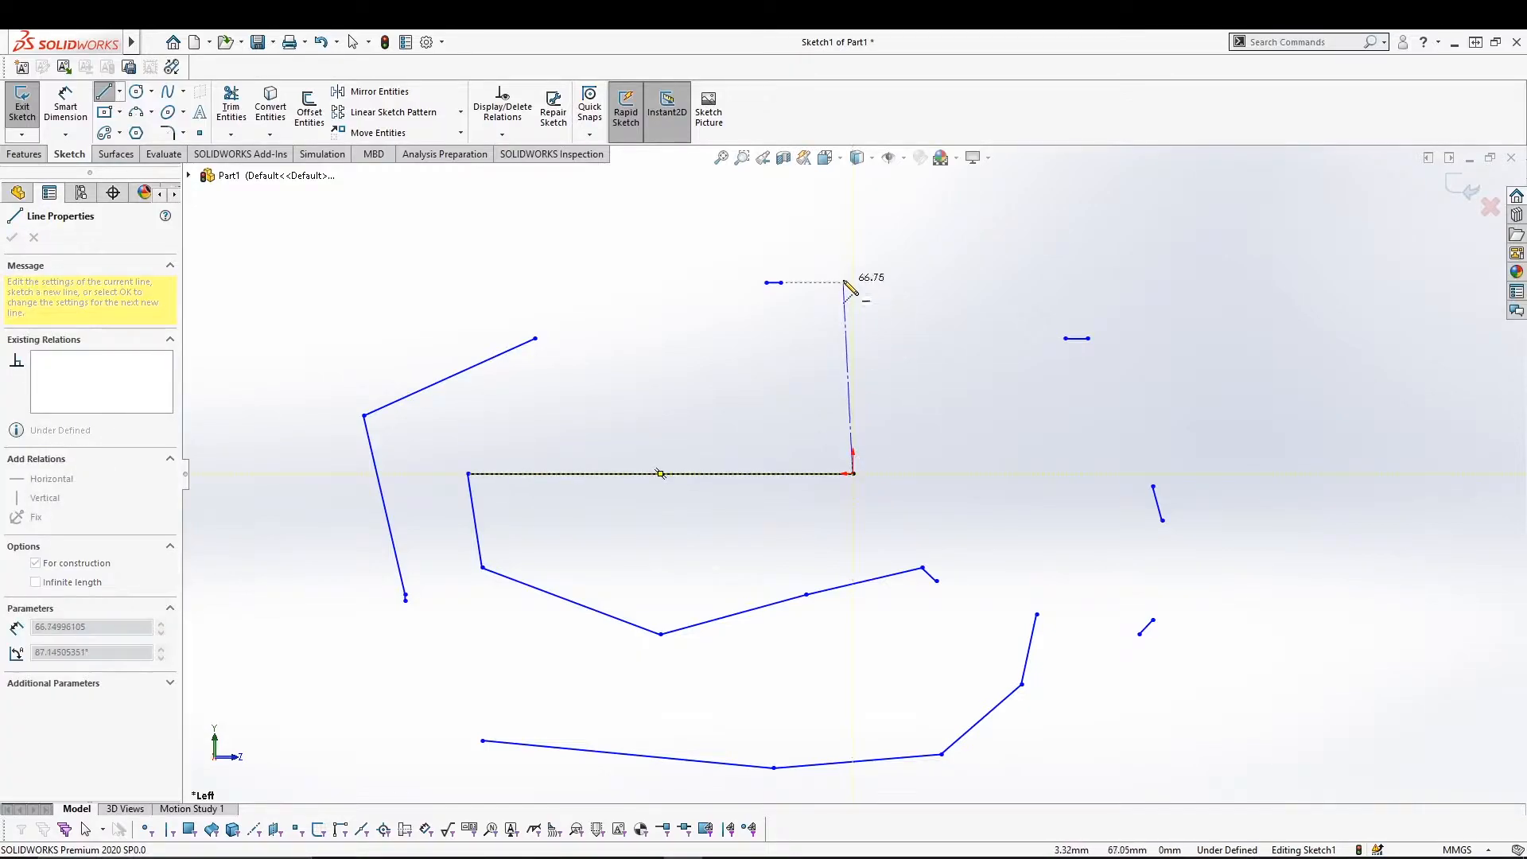
click(854, 230)
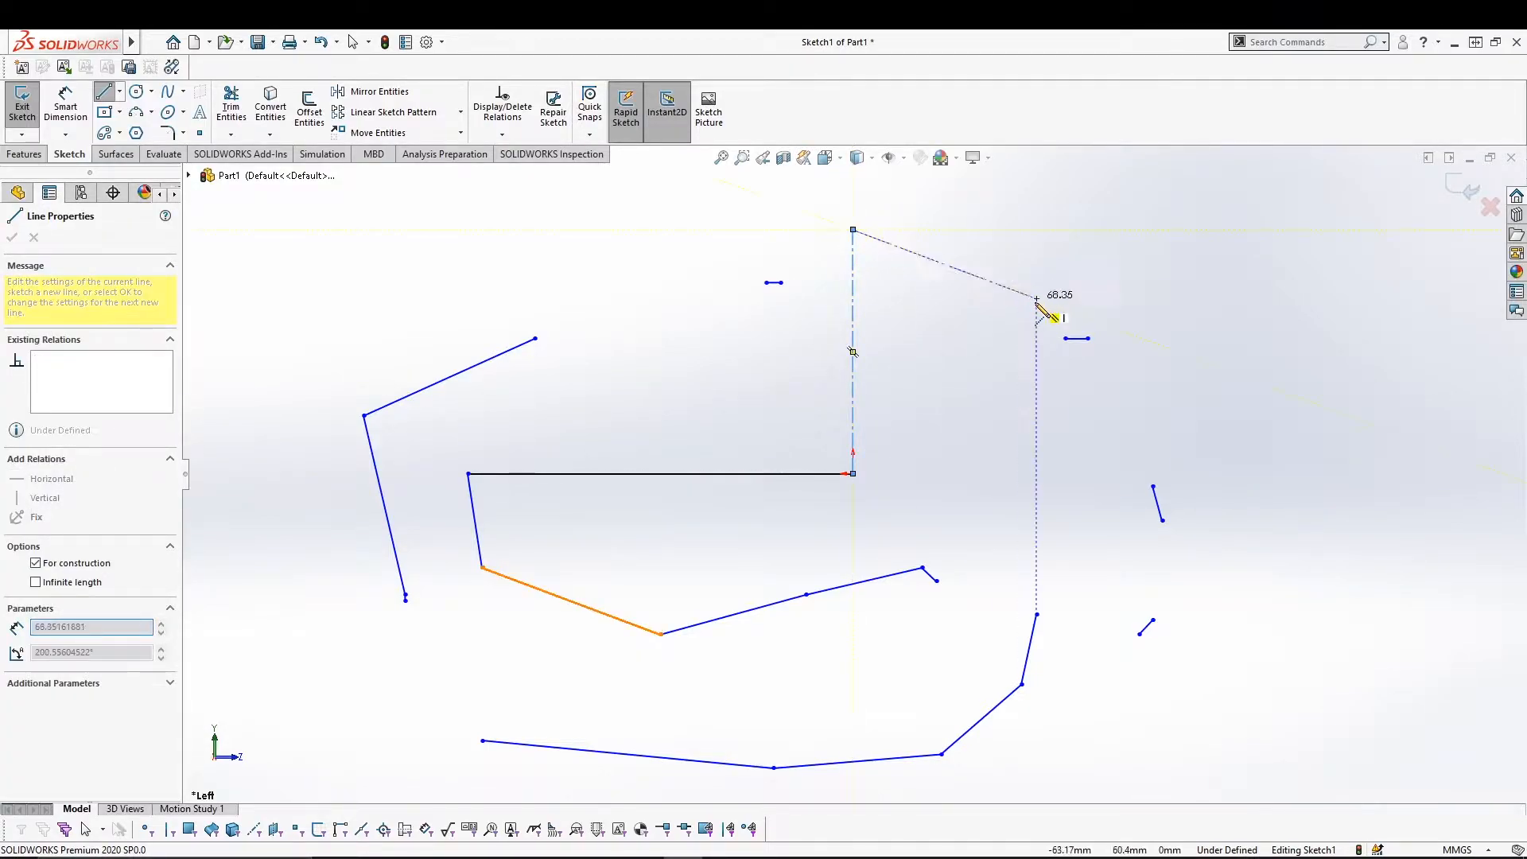
click(1250, 386)
drag(1296, 552, 1300, 566)
click(1198, 634)
click(912, 527)
click(686, 501)
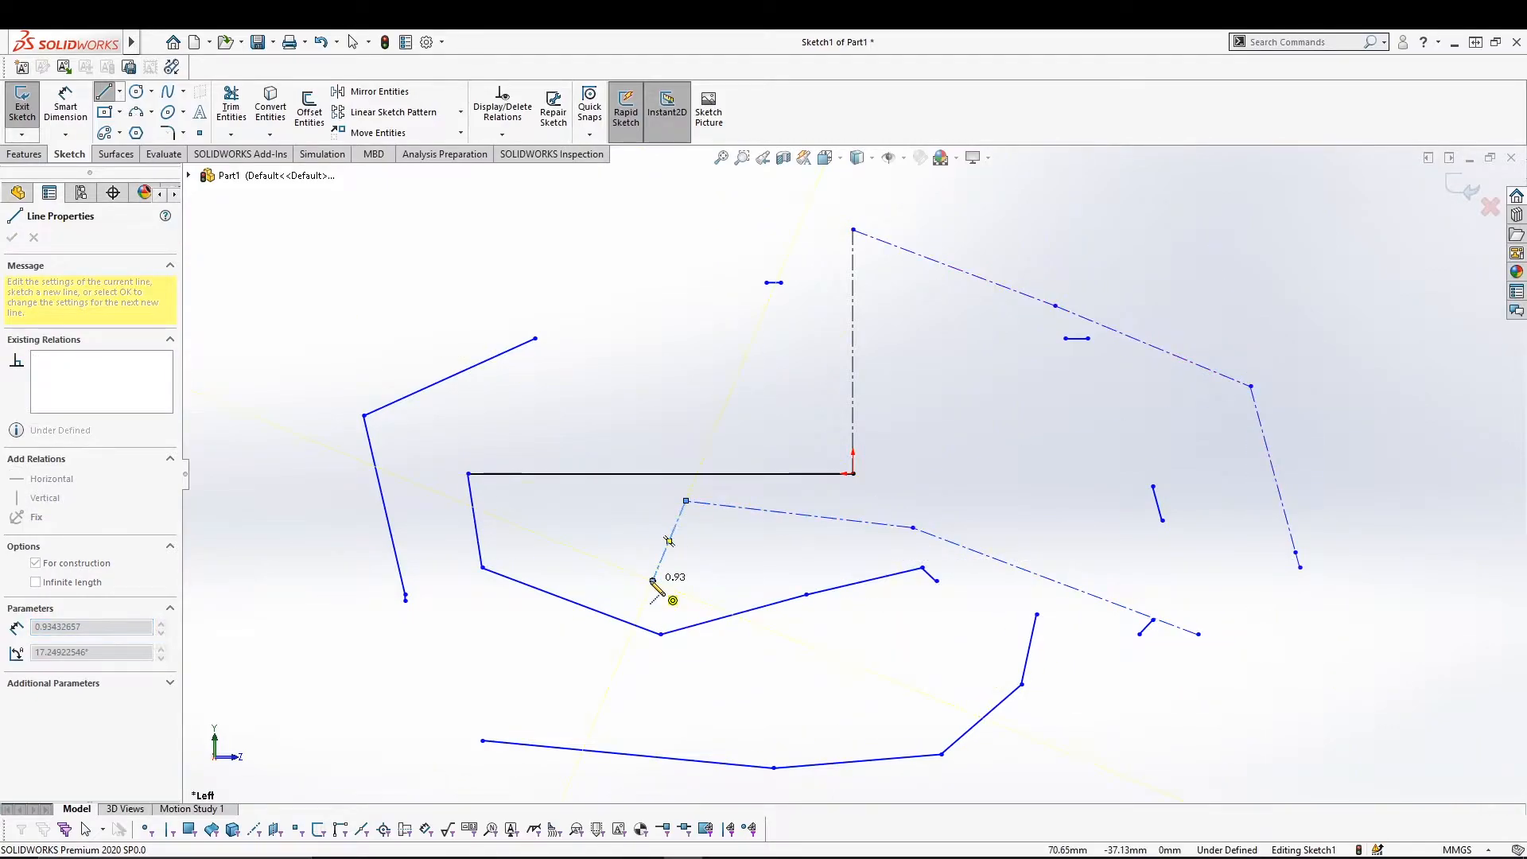
click(652, 581)
key(Escape)
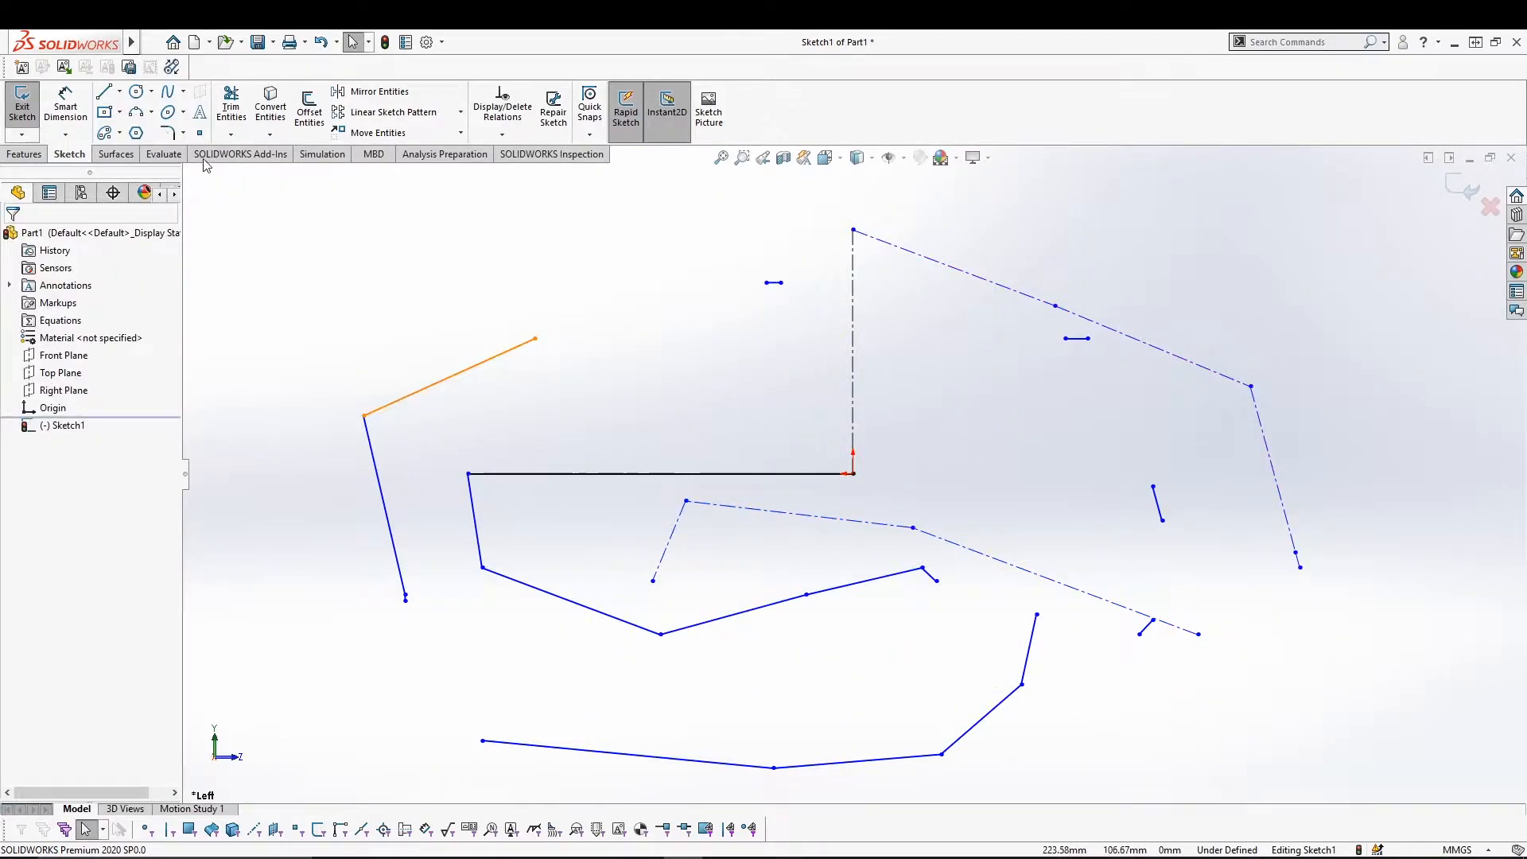
Draw a Midpoint Line centred on the origin to the lower right, plus a short line from its end.
click(120, 93)
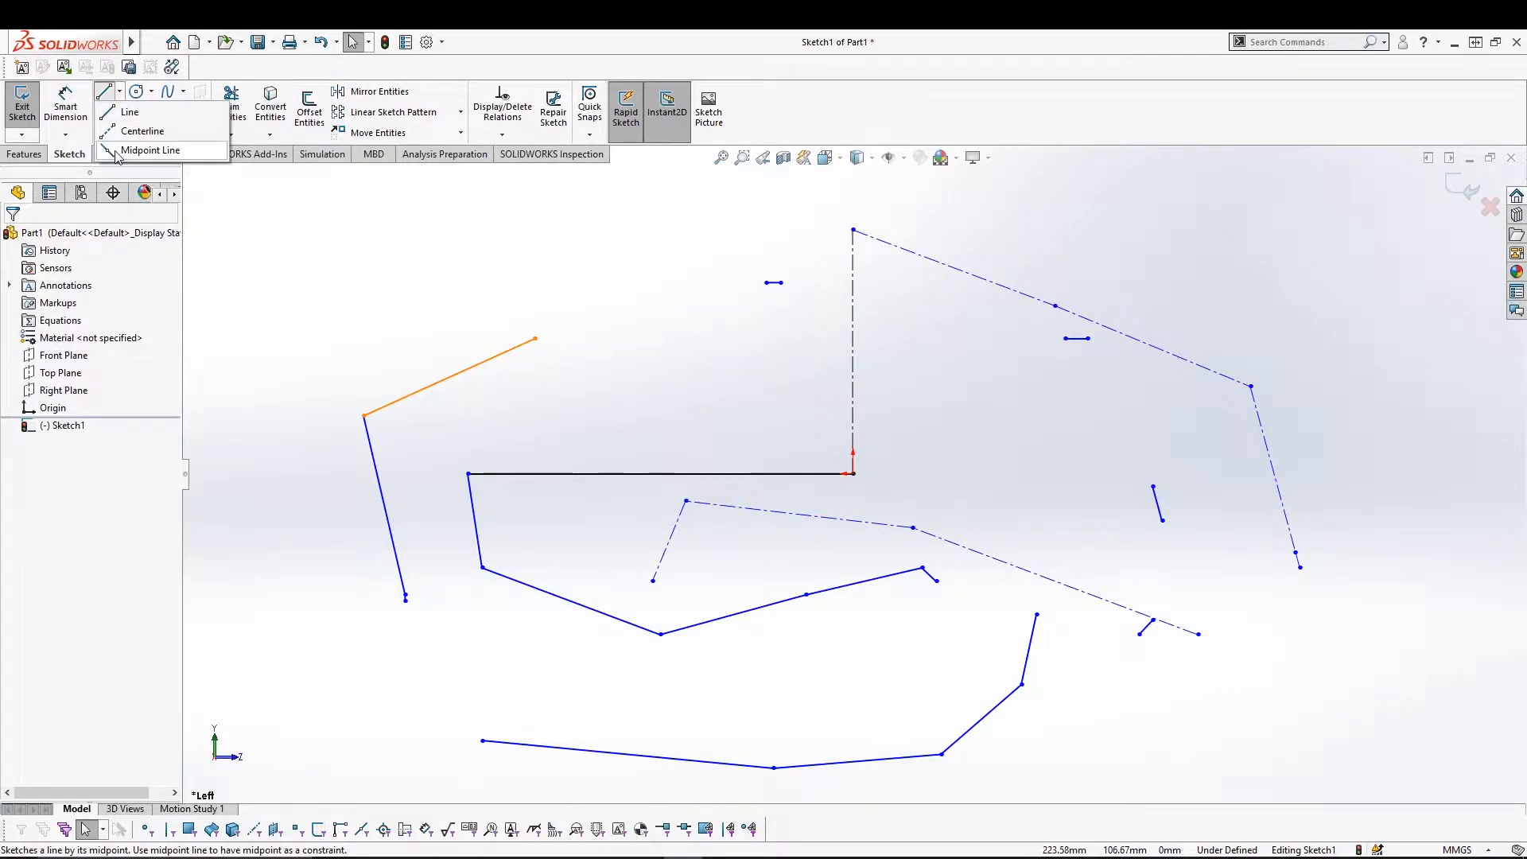
click(139, 150)
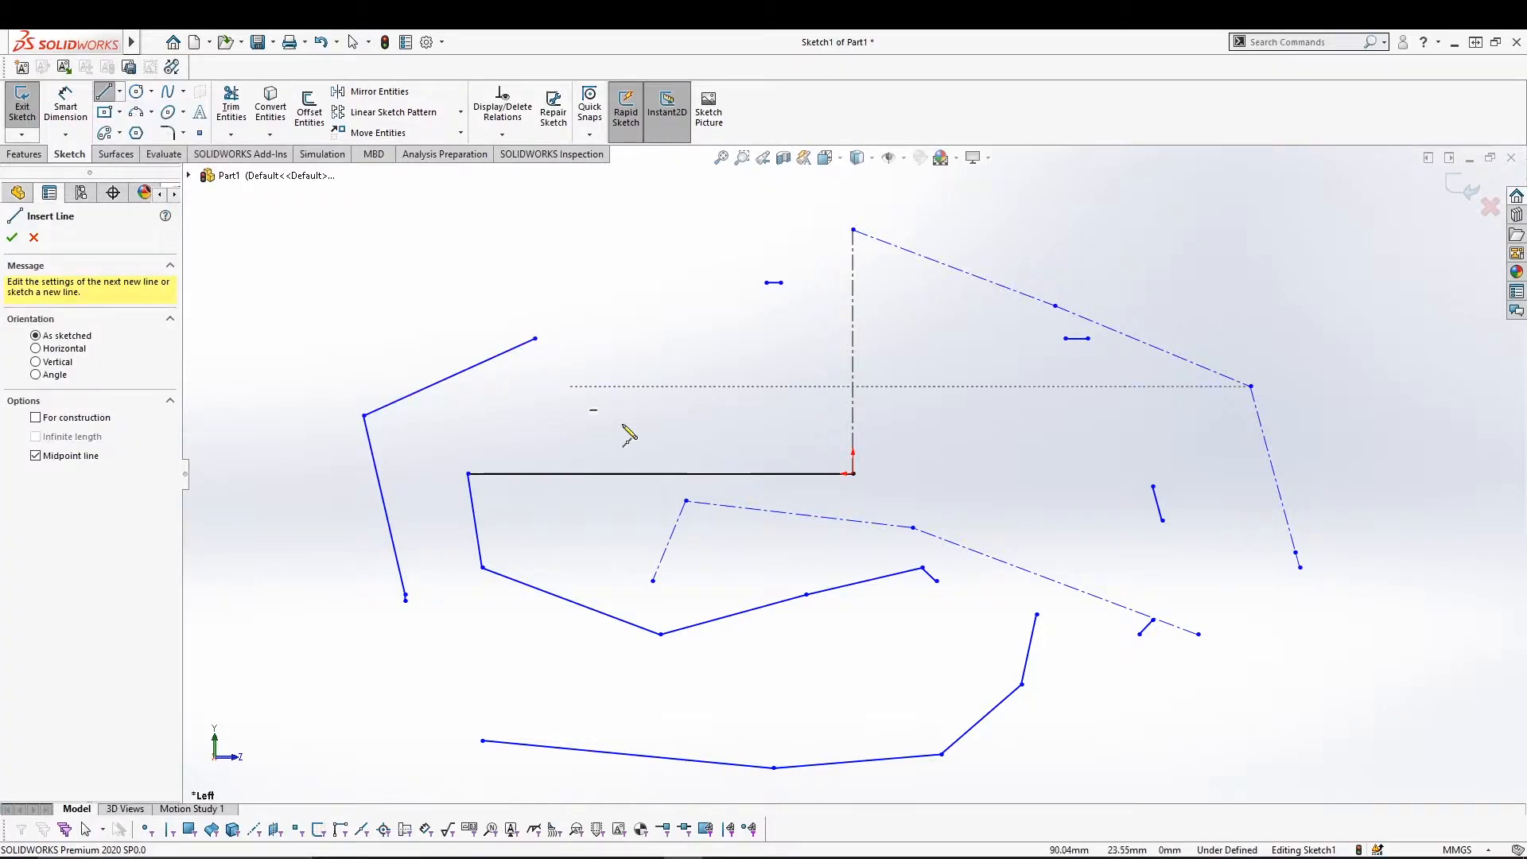
click(853, 474)
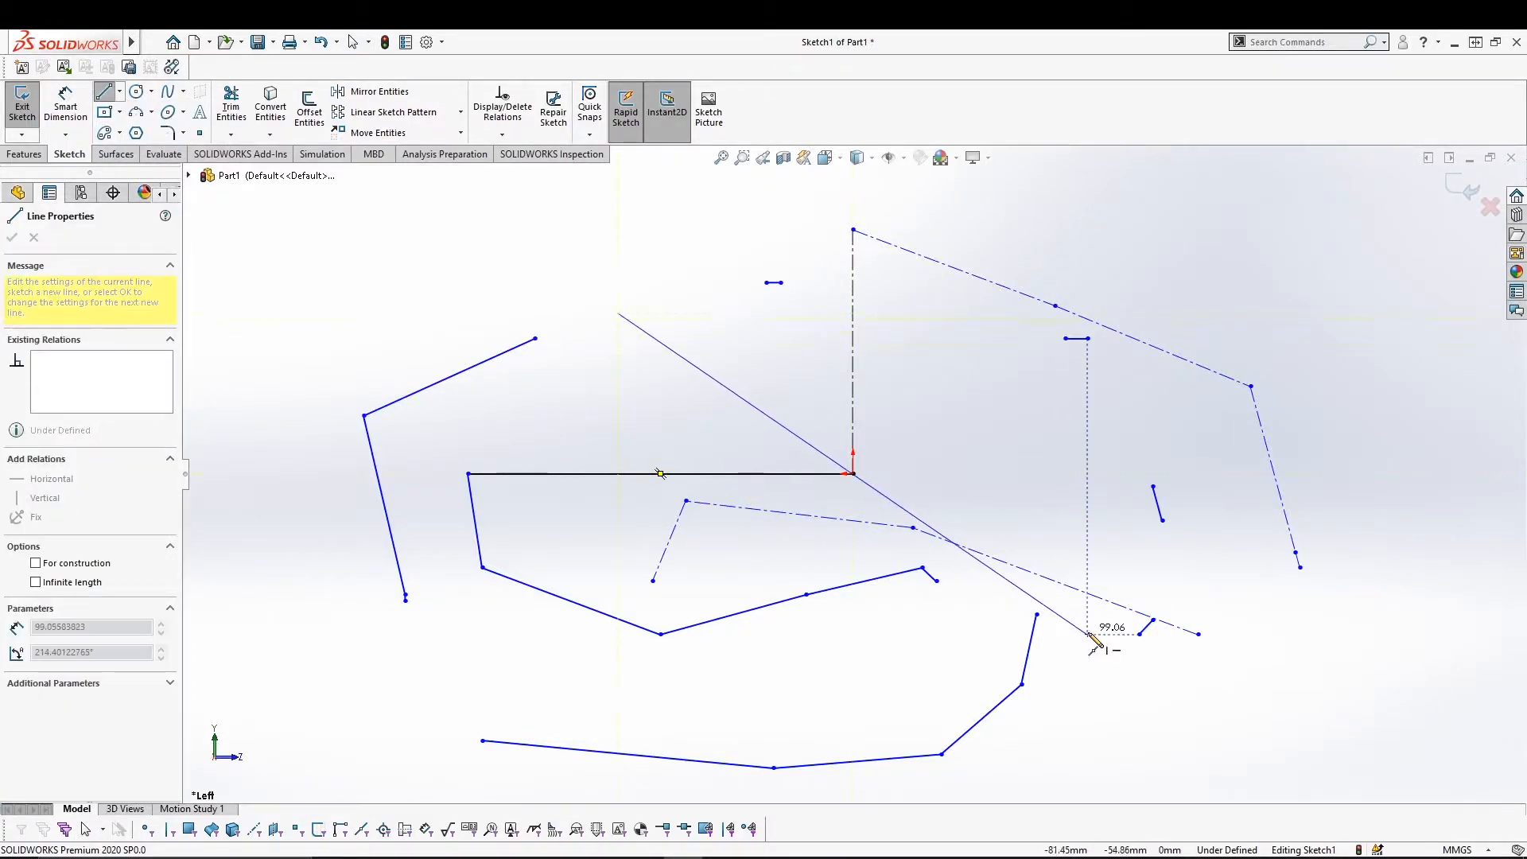
click(1178, 709)
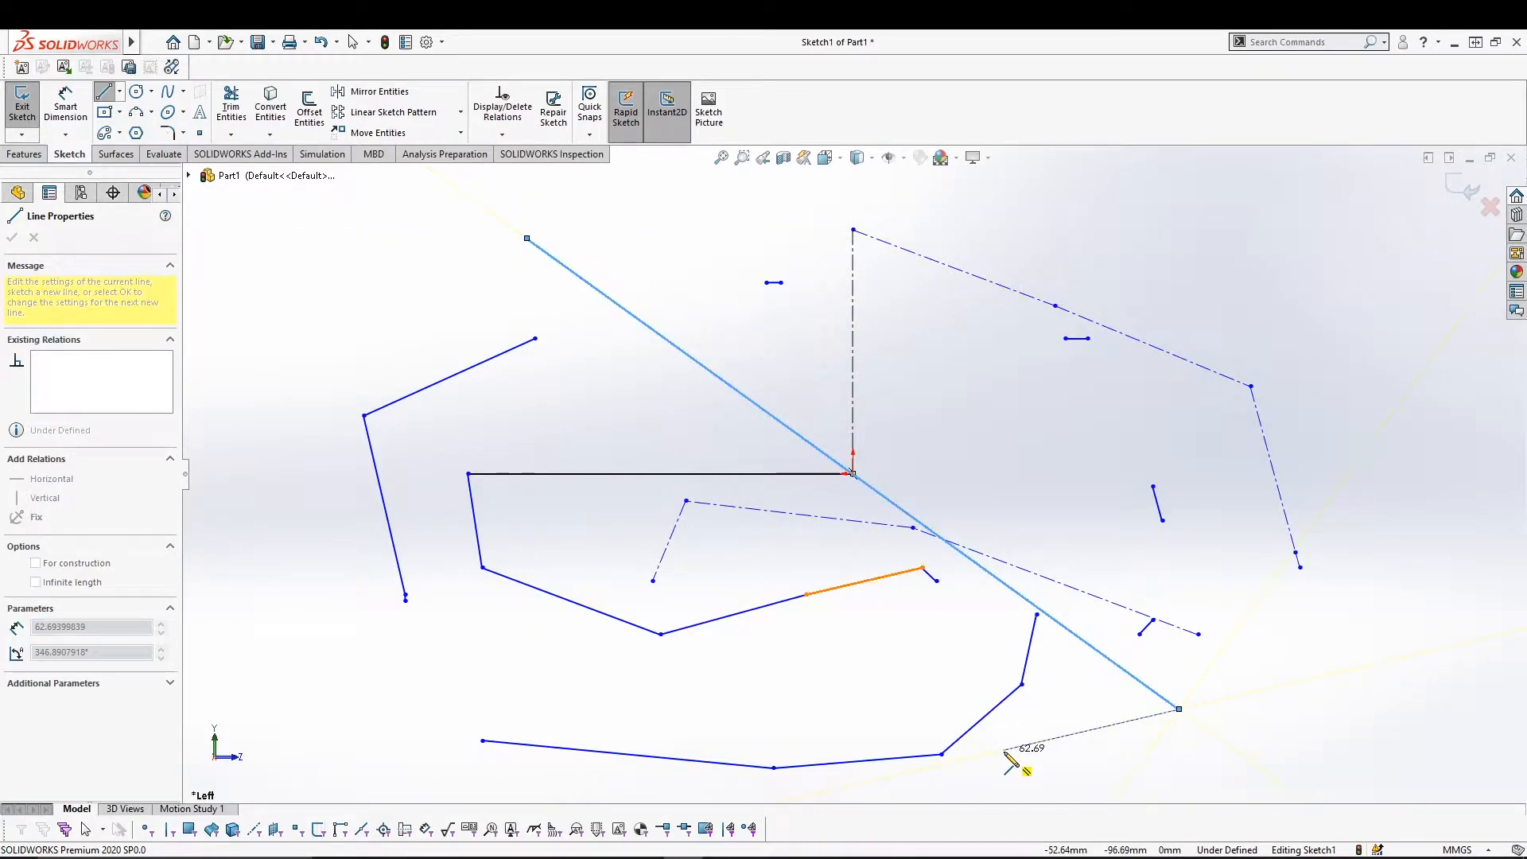
click(1003, 750)
key(Escape)
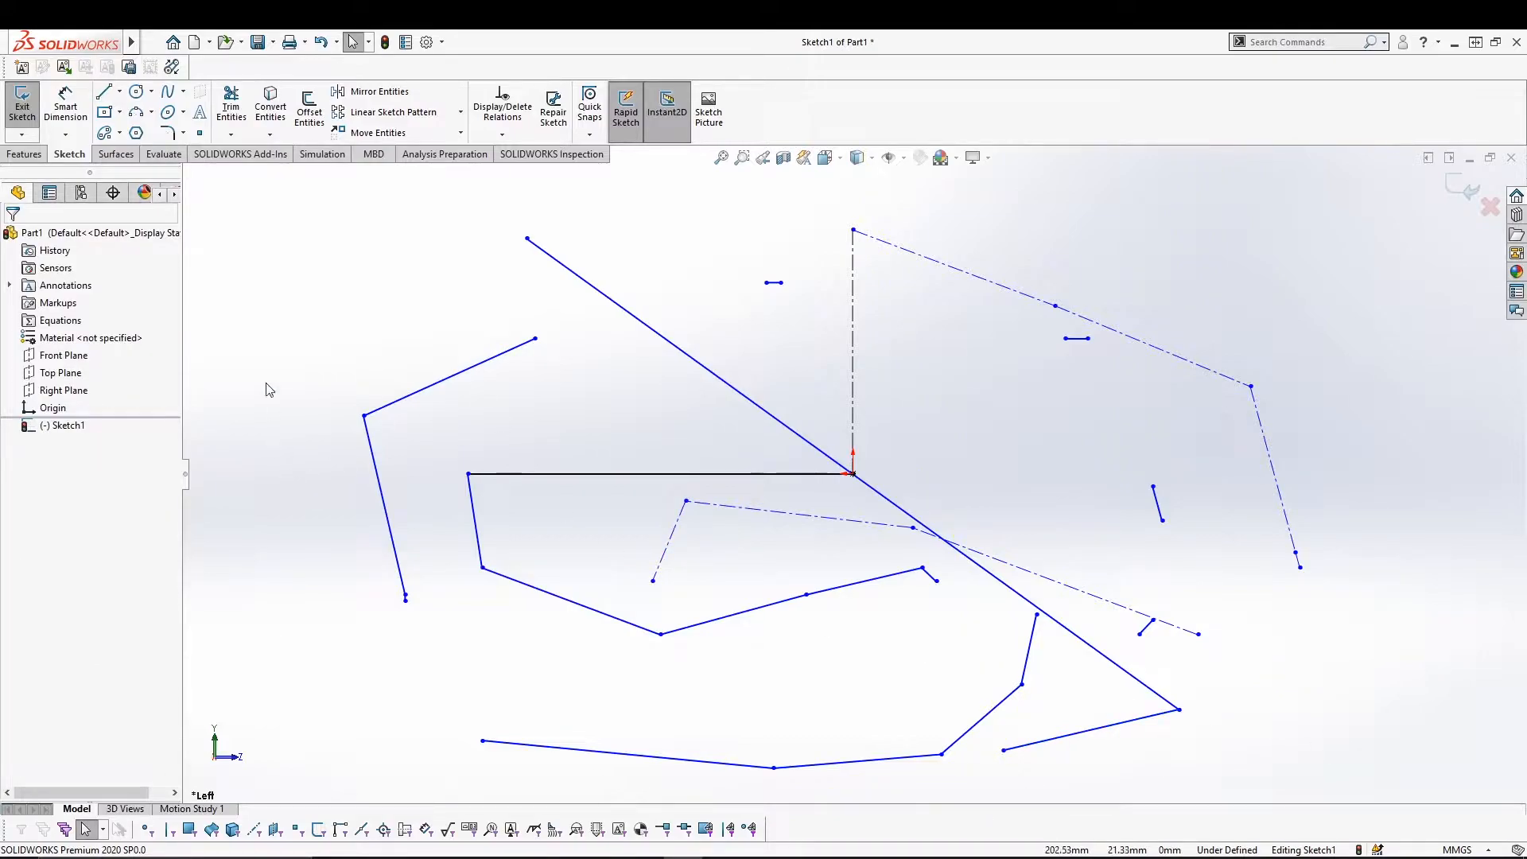
click(105, 90)
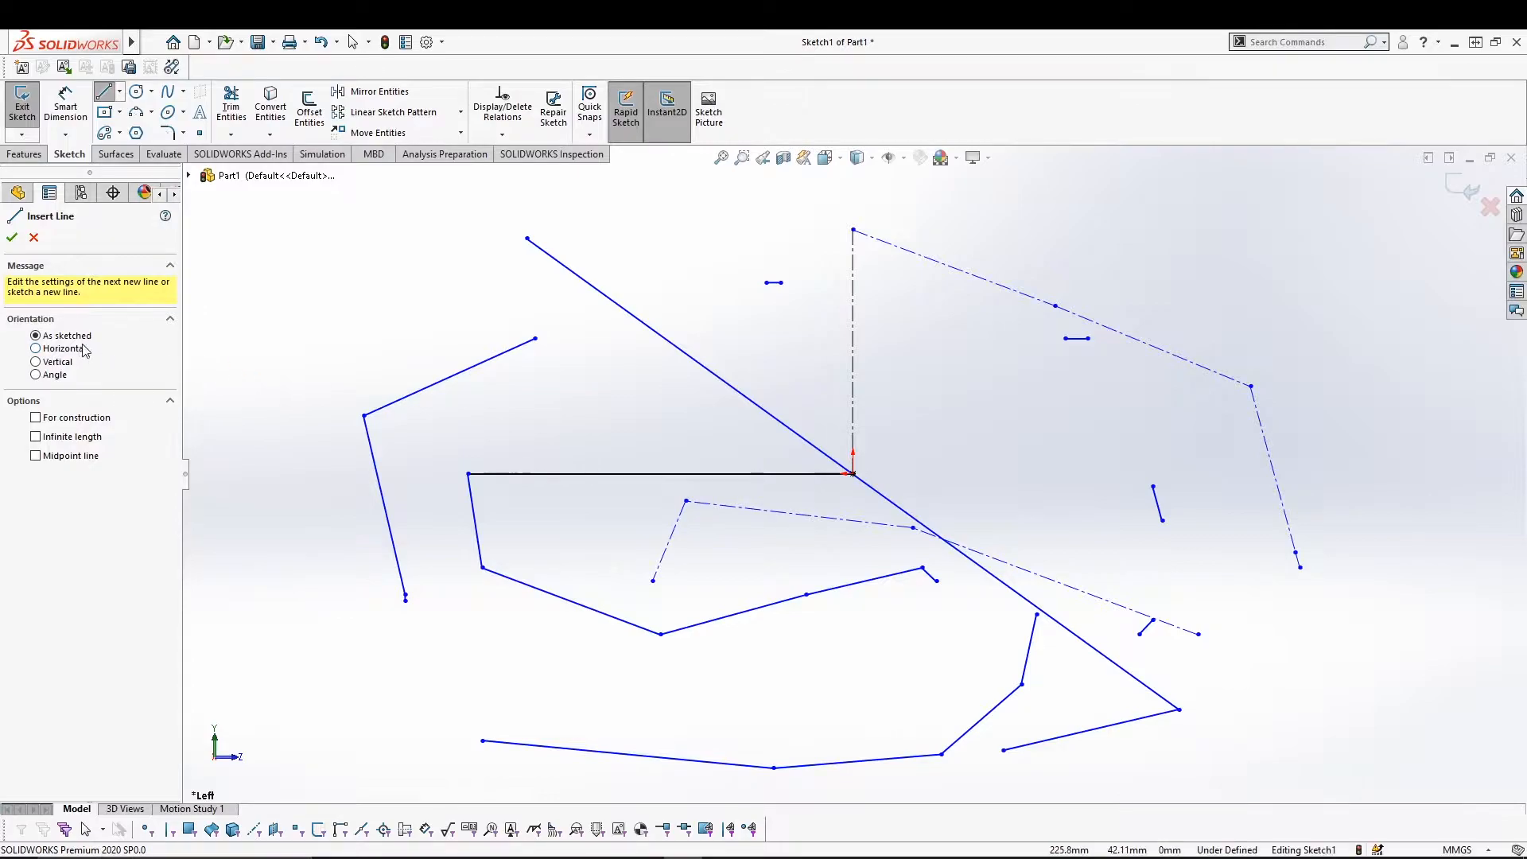
Draw a four-segment polyline at the upper left of the sketch.
click(395, 283)
click(330, 345)
click(411, 373)
click(468, 314)
click(433, 230)
key(Escape)
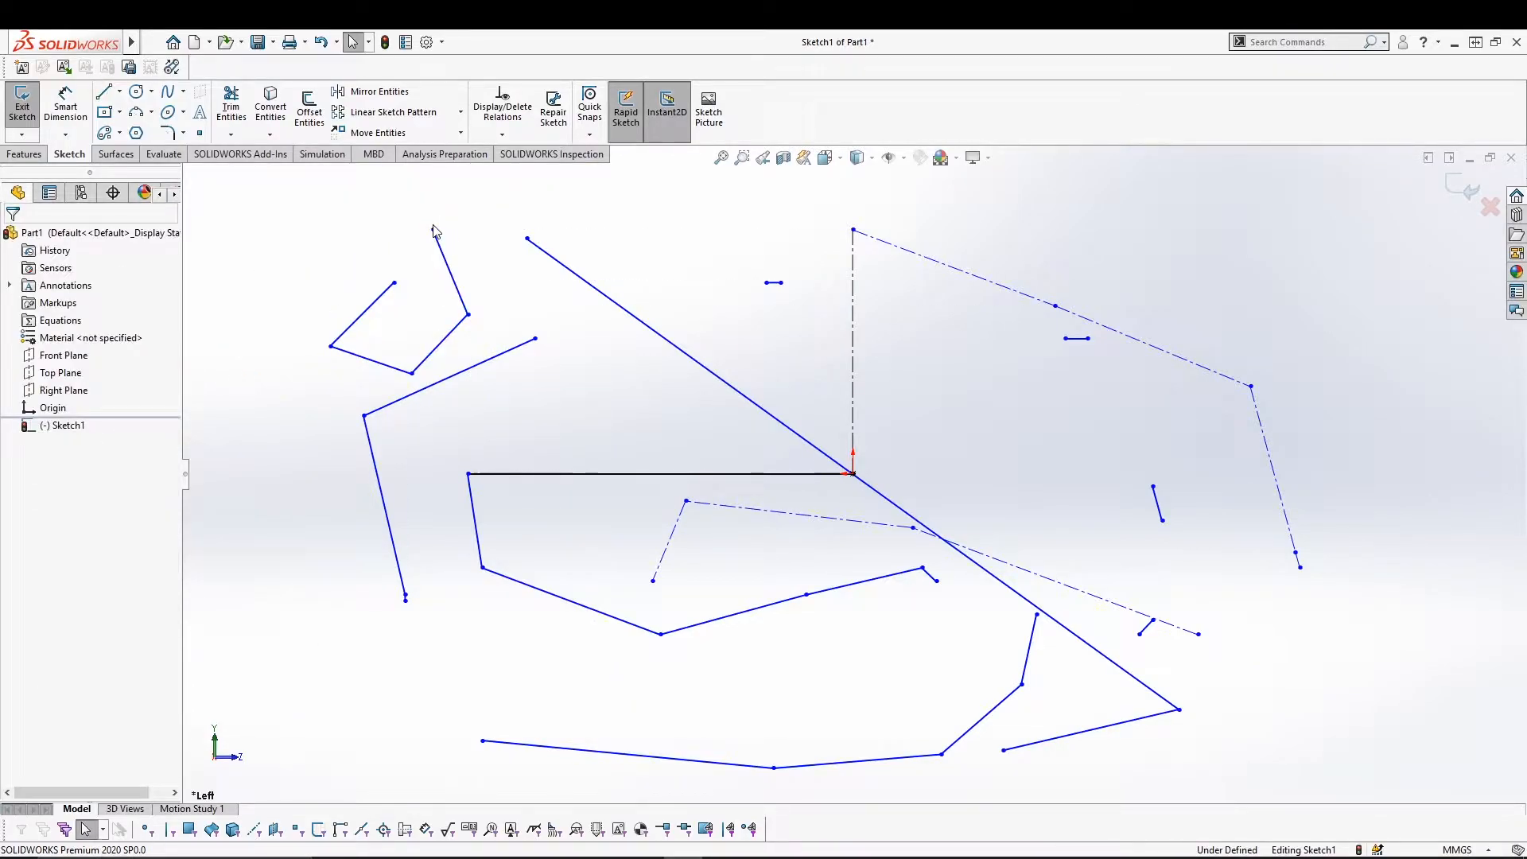
With Horizontal orientation, draw two horizontal lines in a row across the lower sketch.
click(103, 93)
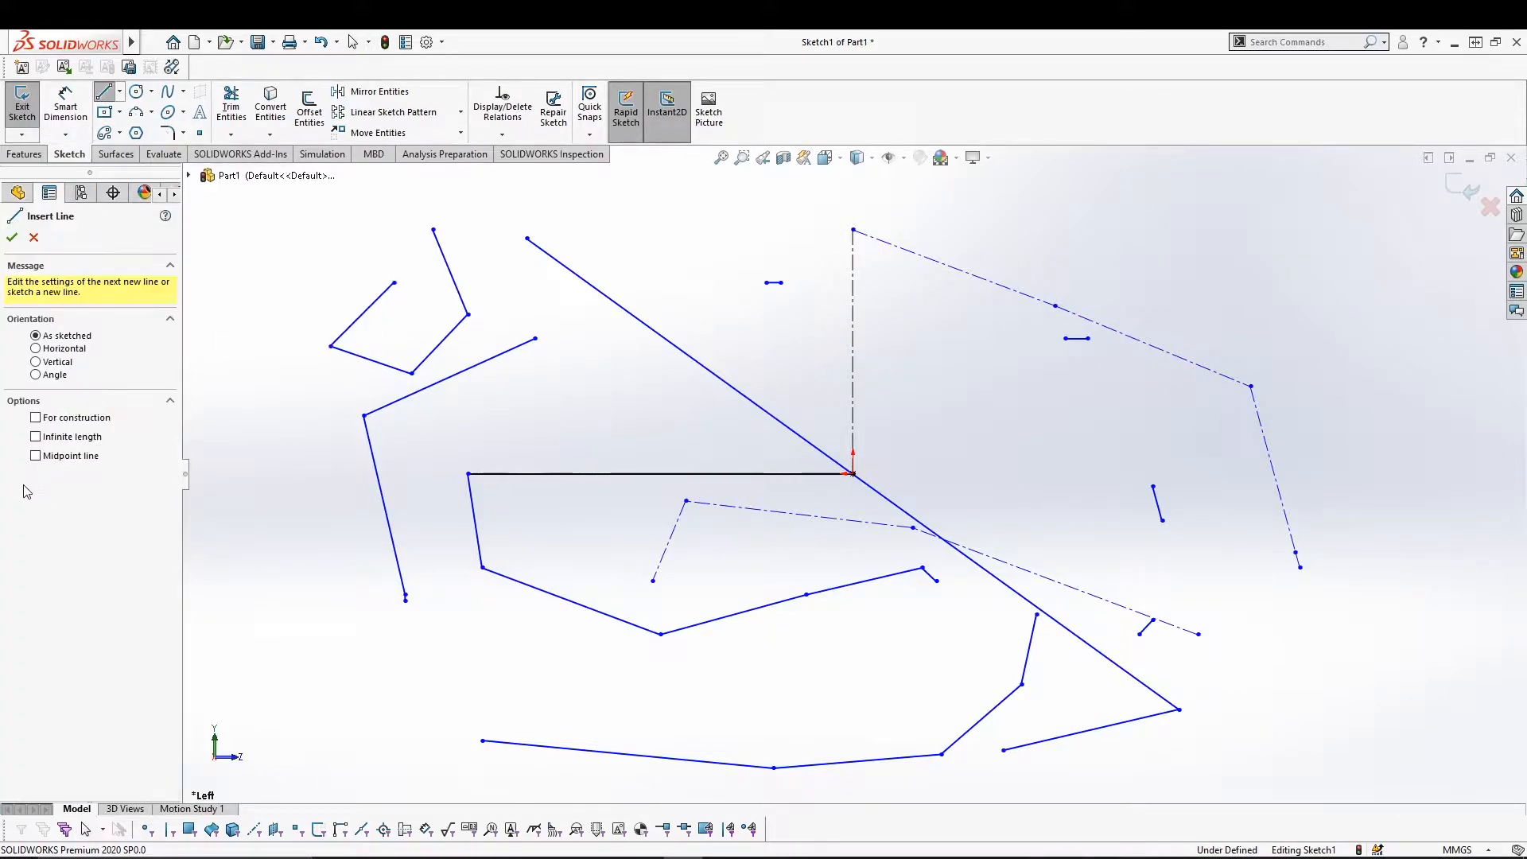
click(40, 349)
drag(308, 650, 454, 649)
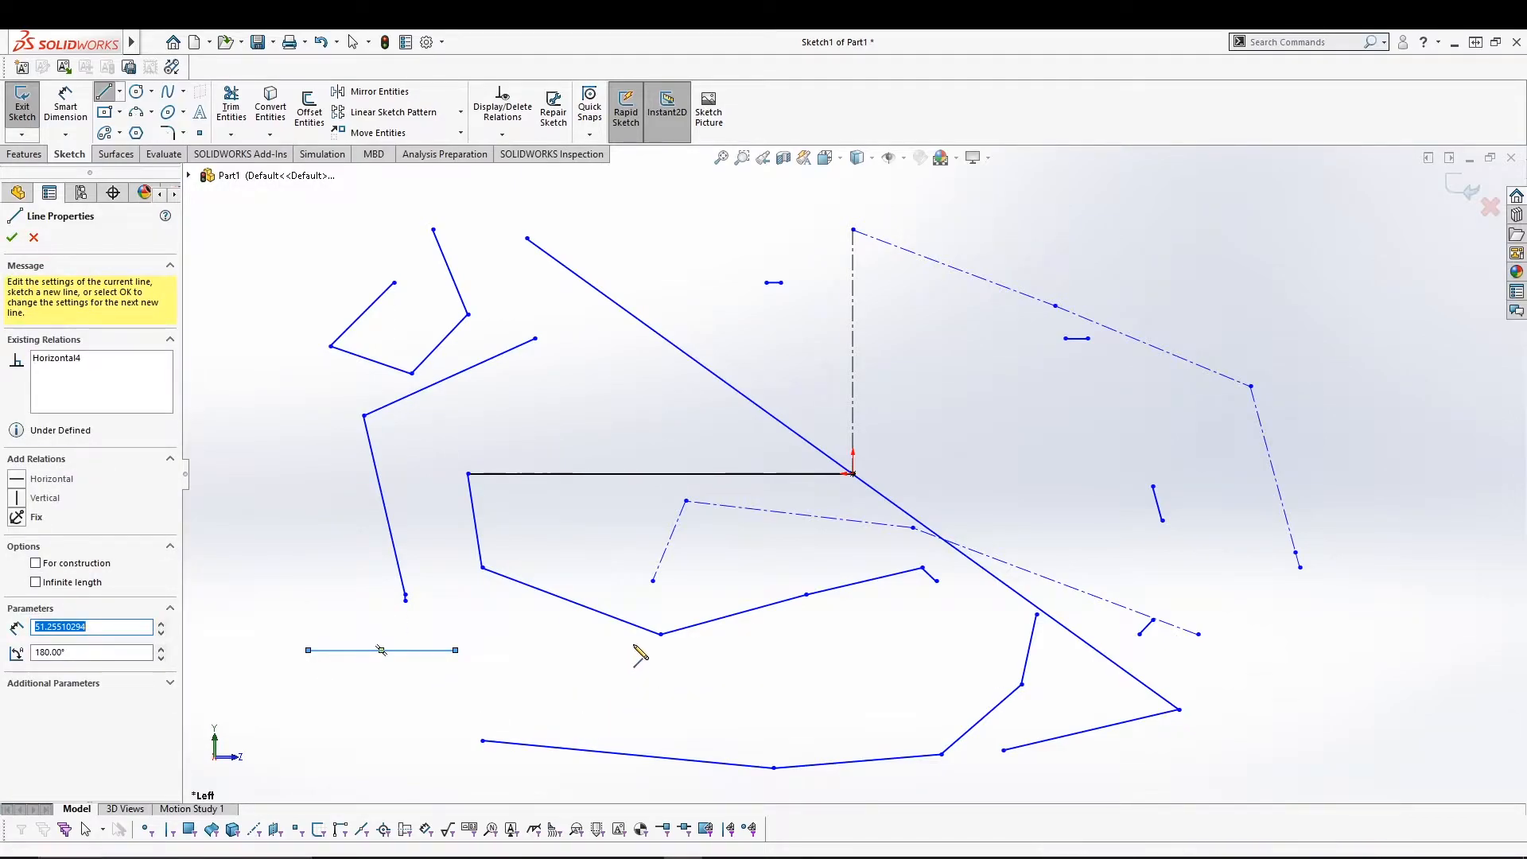
drag(500, 649, 936, 650)
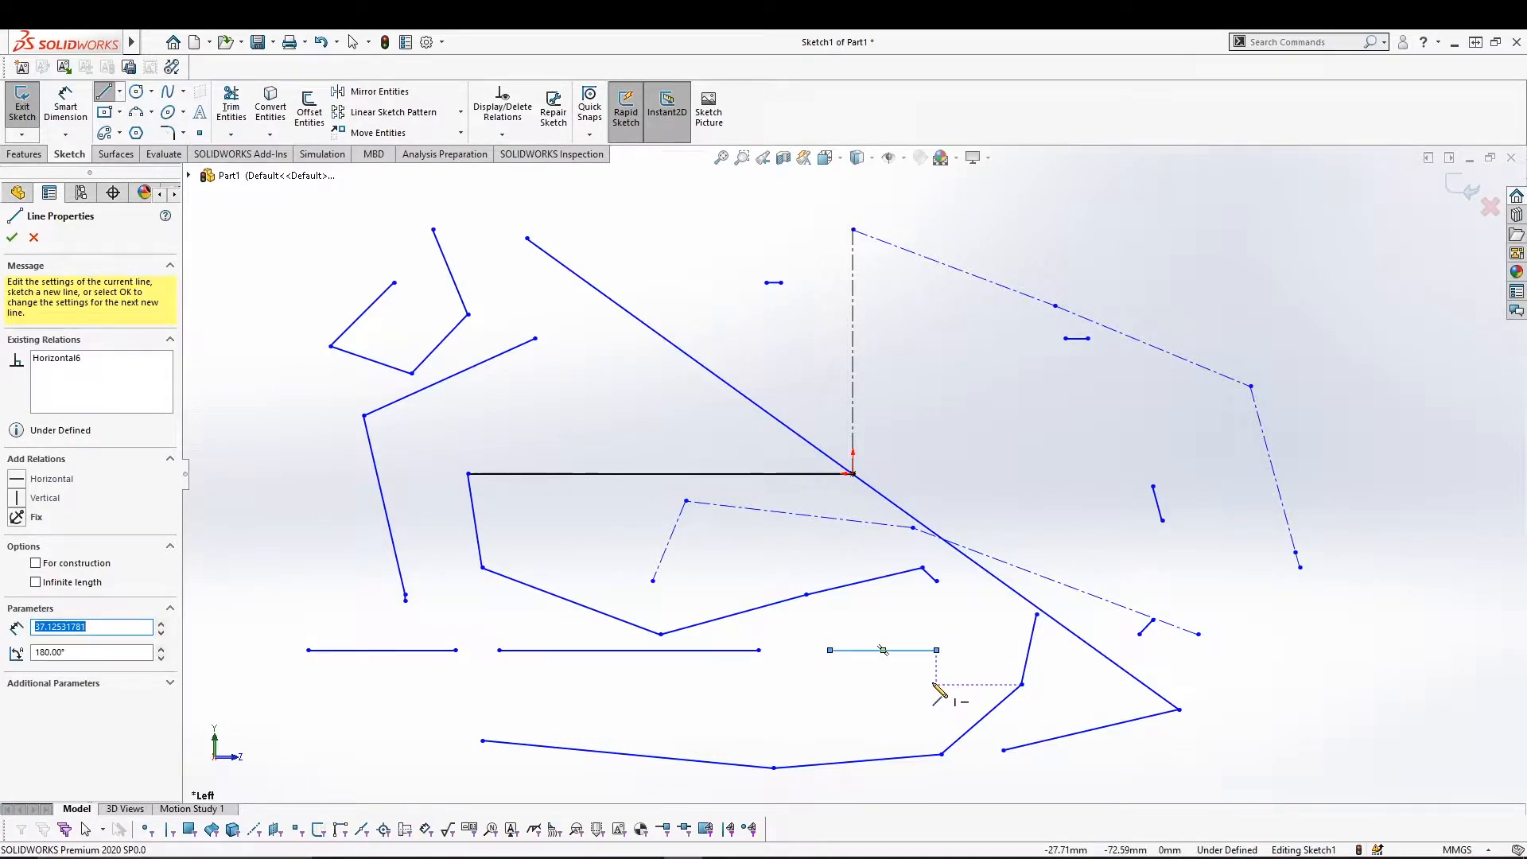
key(Escape)
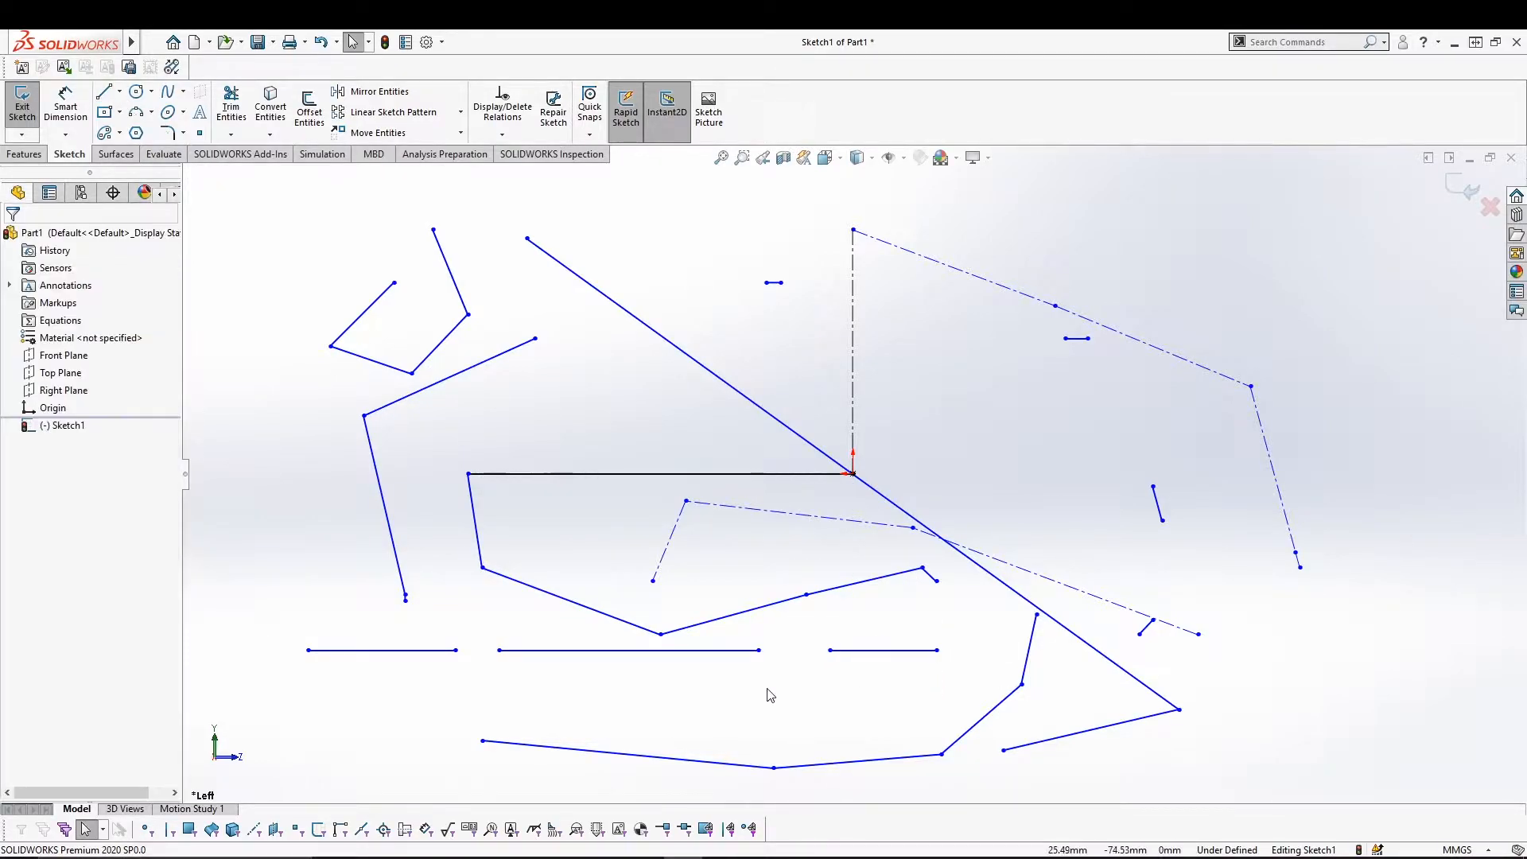
click(108, 96)
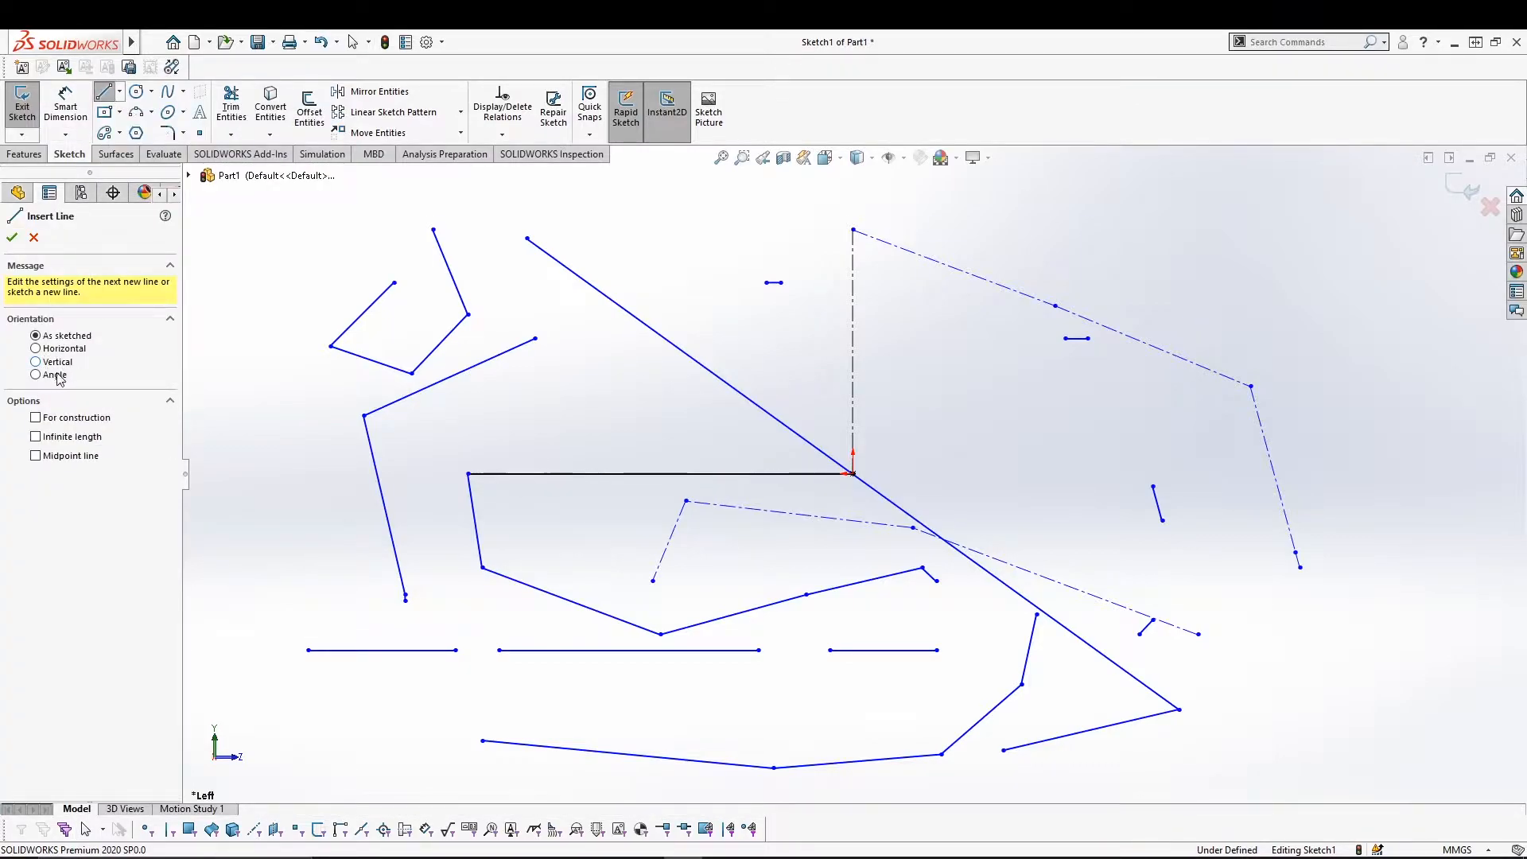
With Angle orientation, draw a closed self-crossing five-segment polyline on the left side.
click(46, 378)
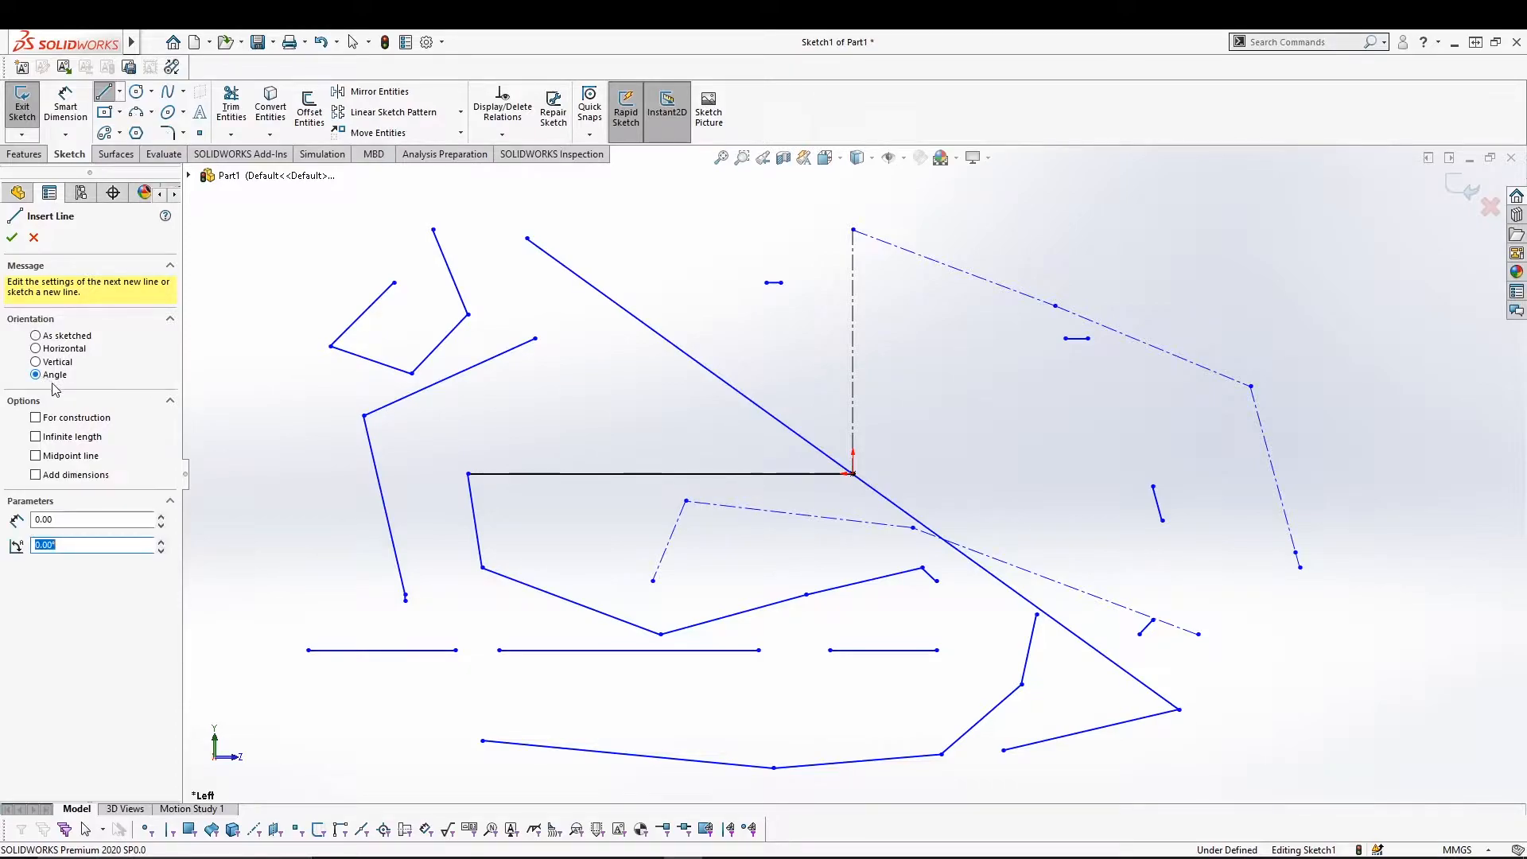
click(284, 568)
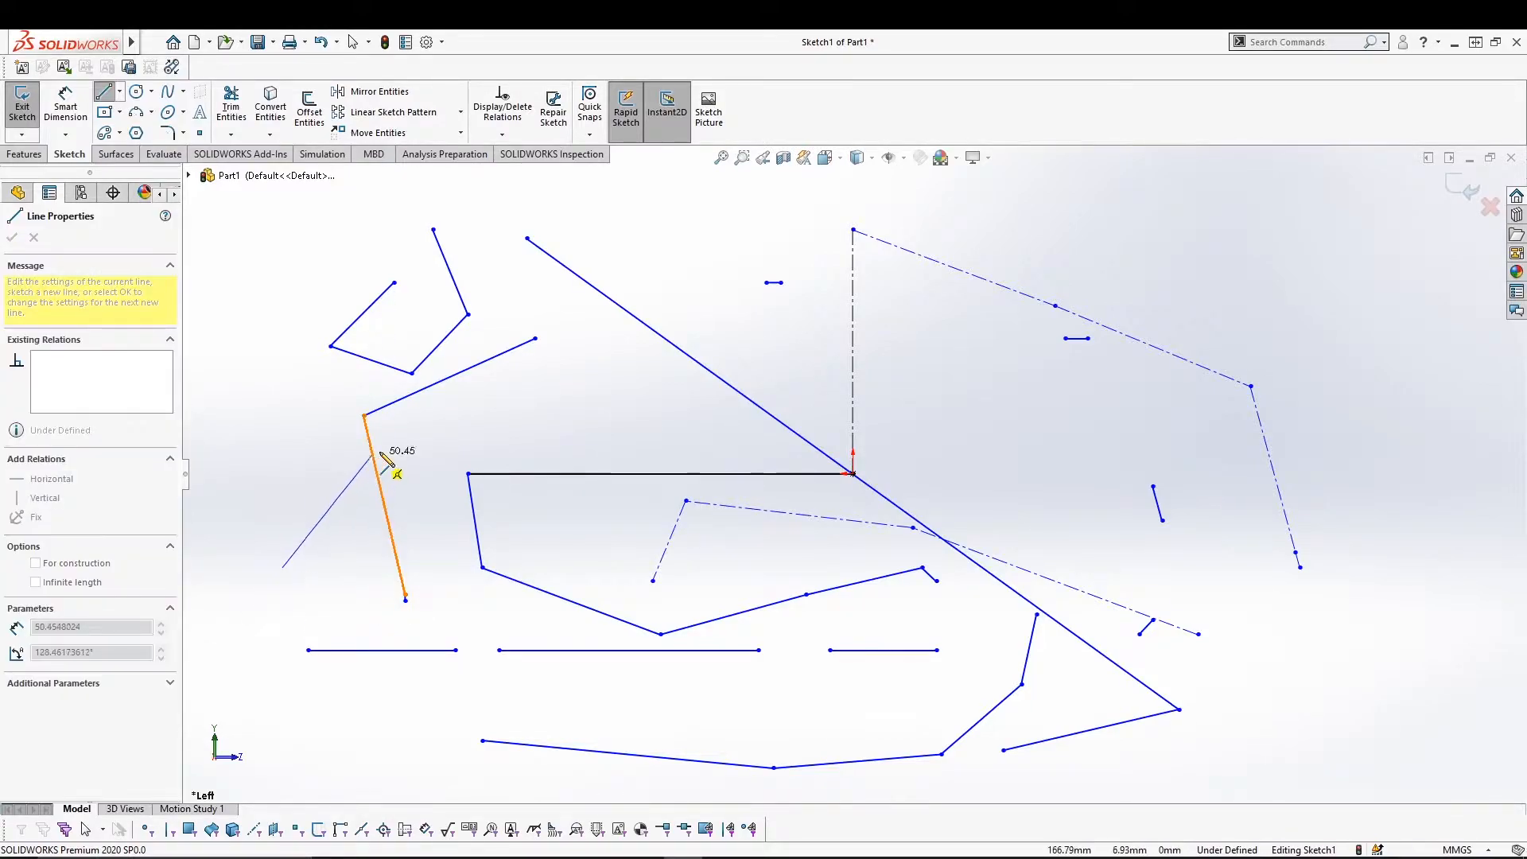
click(439, 442)
click(468, 546)
click(287, 473)
click(546, 485)
click(283, 567)
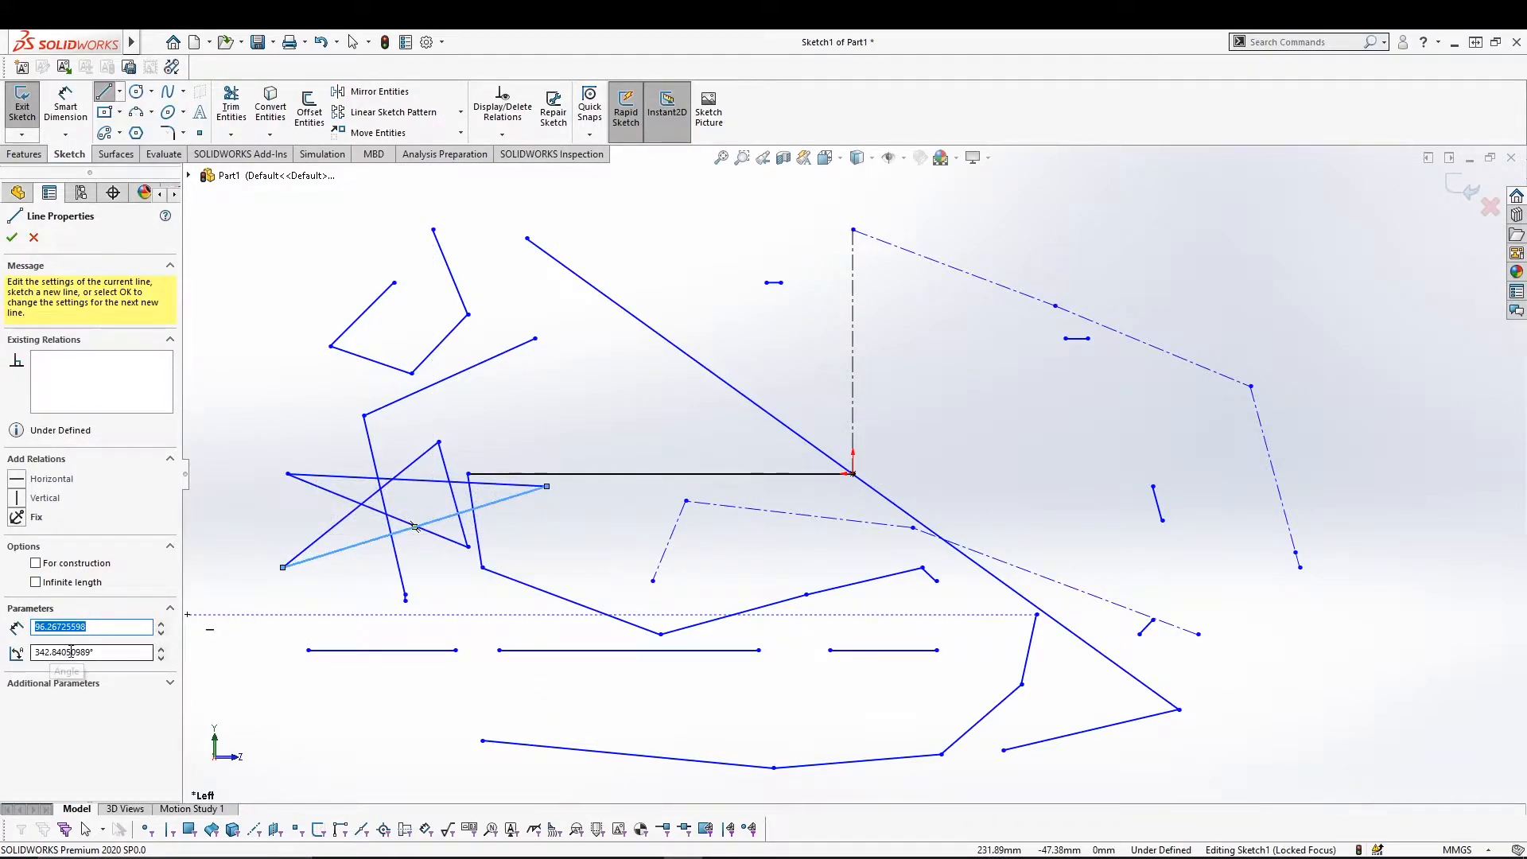
click(12, 237)
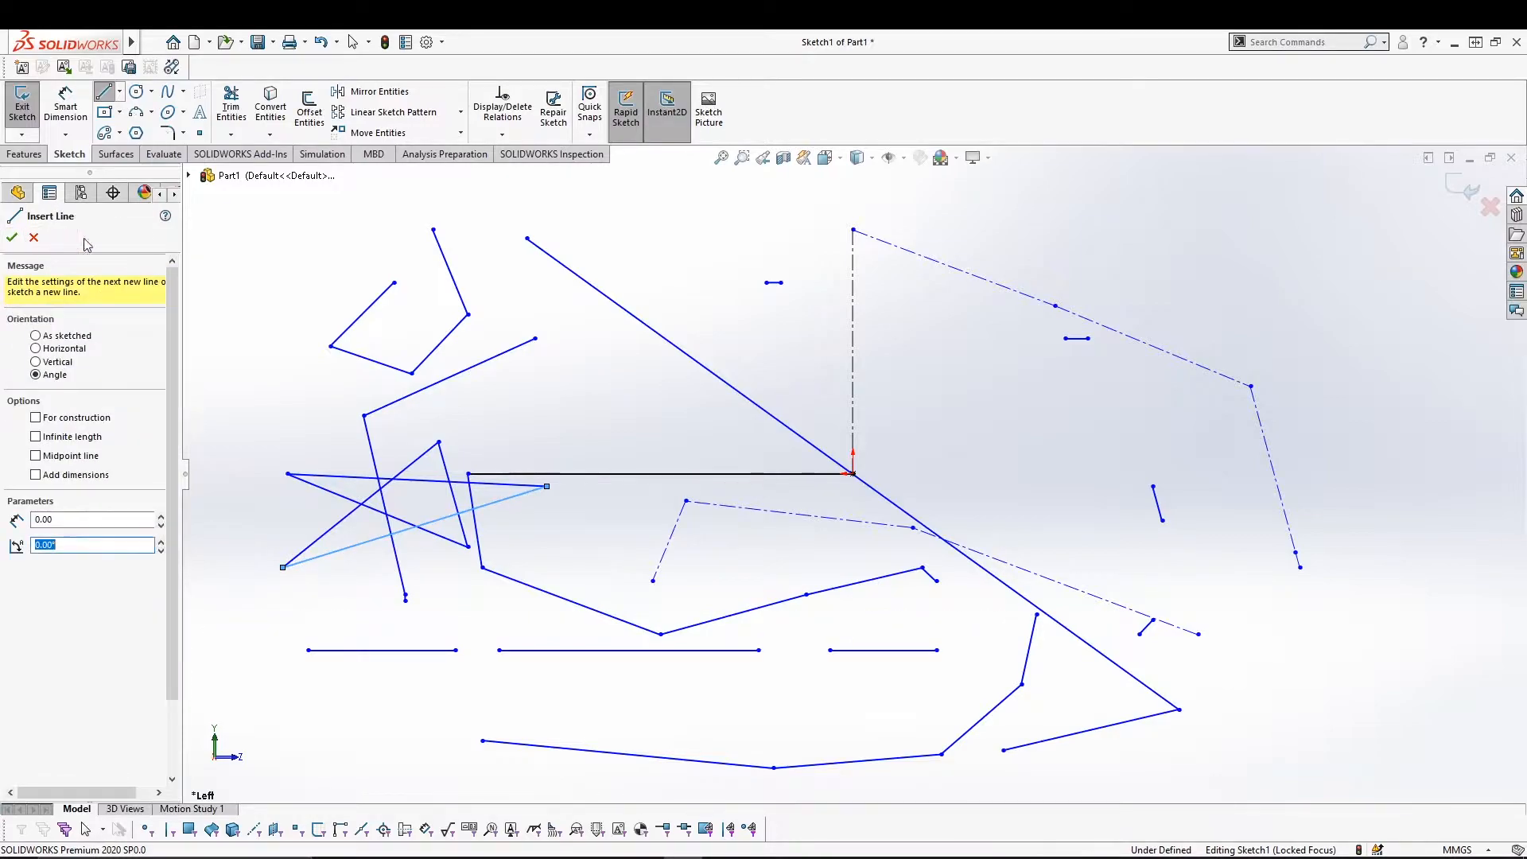
click(11, 237)
click(120, 95)
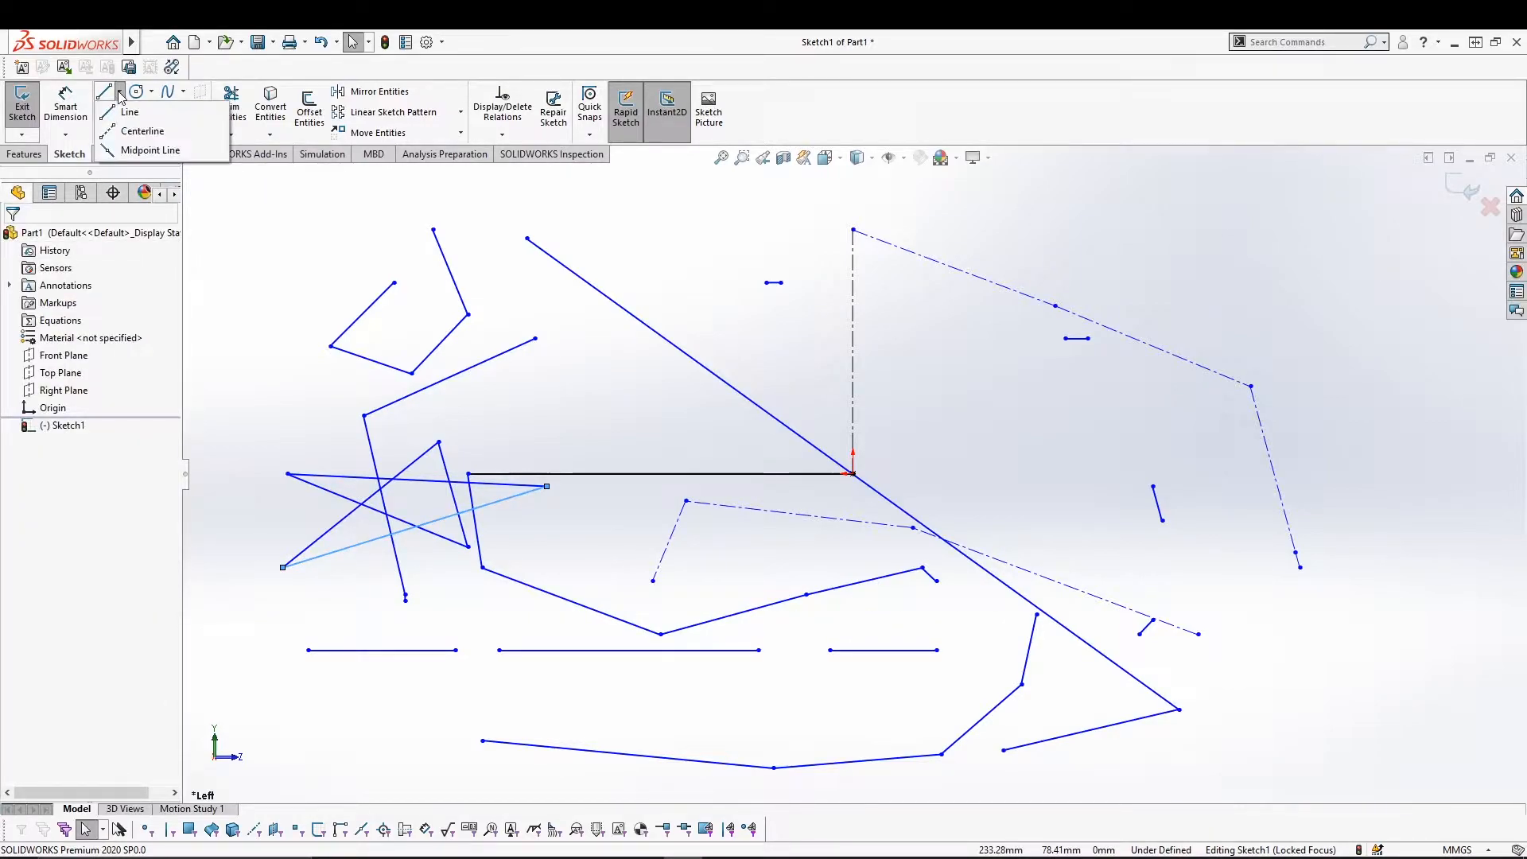
Draw a three-segment construction polyline near the top and an infinite-length line.
click(106, 95)
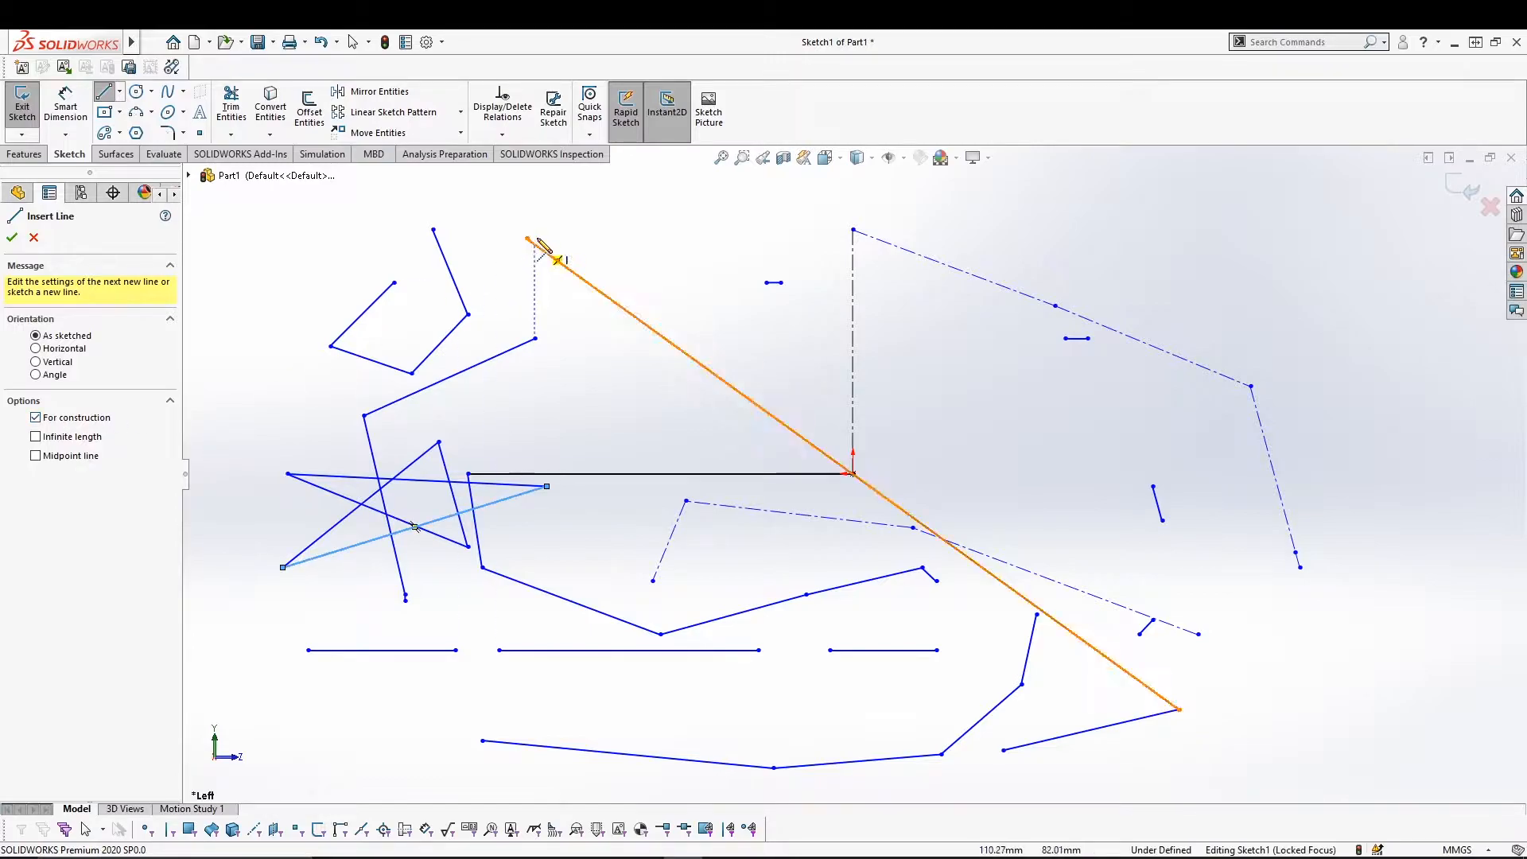
click(585, 204)
click(766, 204)
click(834, 282)
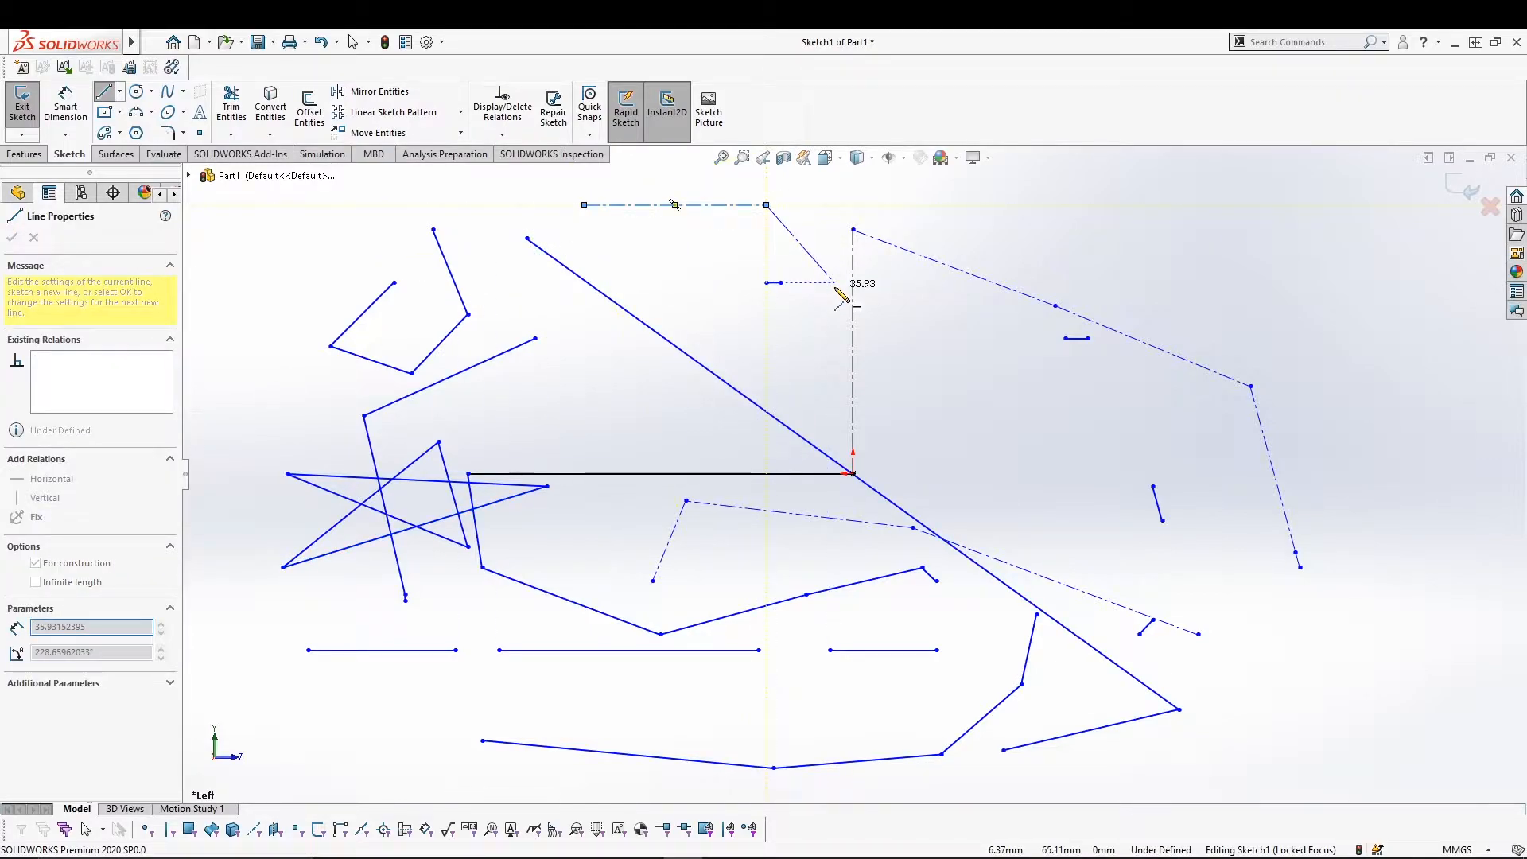
click(831, 338)
key(Escape)
click(103, 92)
click(87, 443)
click(739, 276)
click(743, 278)
key(Escape)
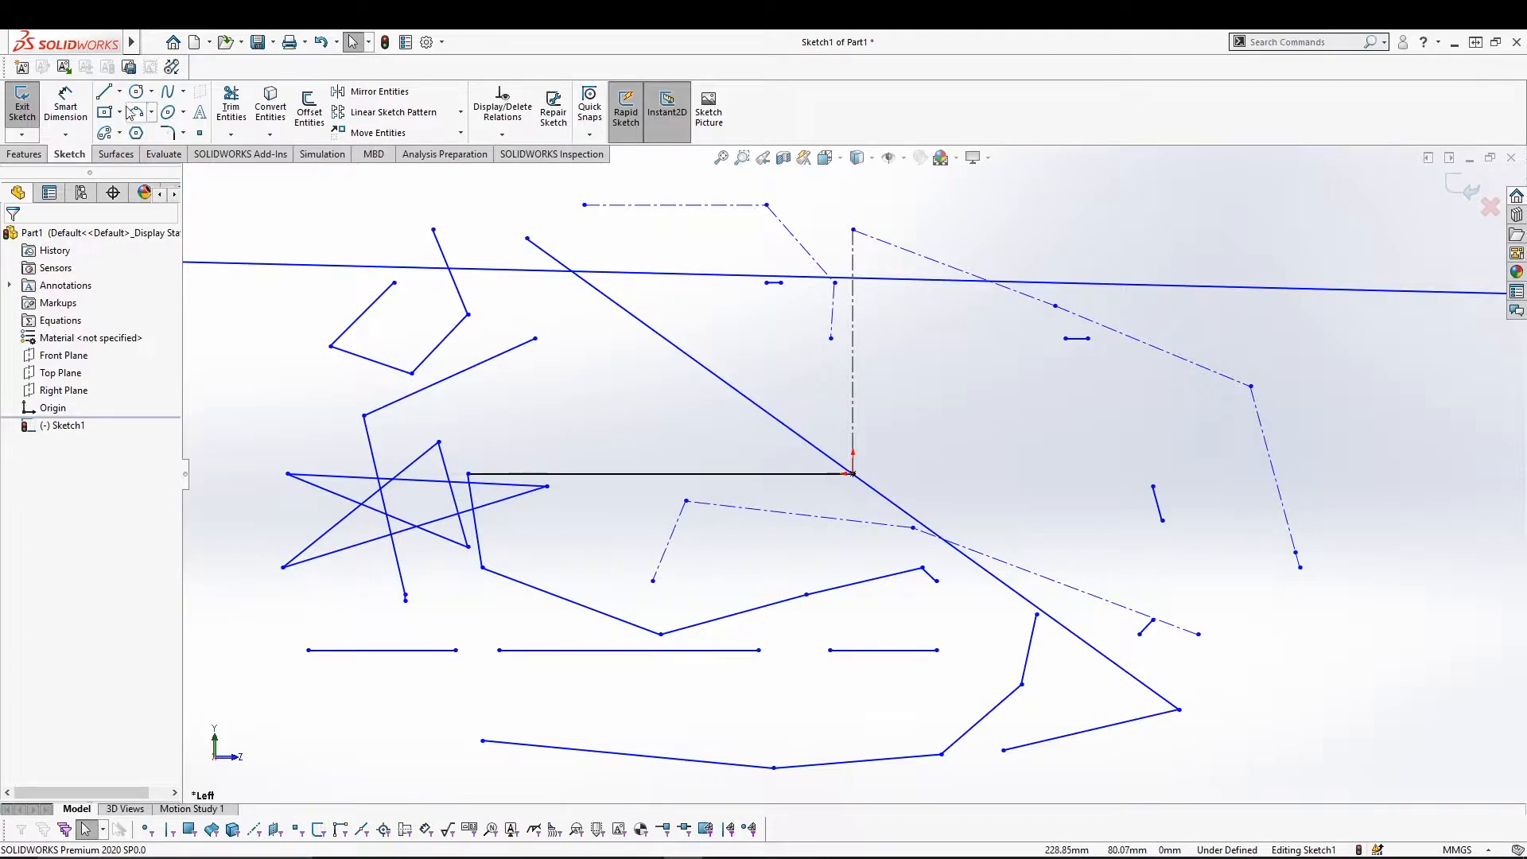
Add a Midpoint Line, then select everything with Ctrl+A and delete it.
click(103, 92)
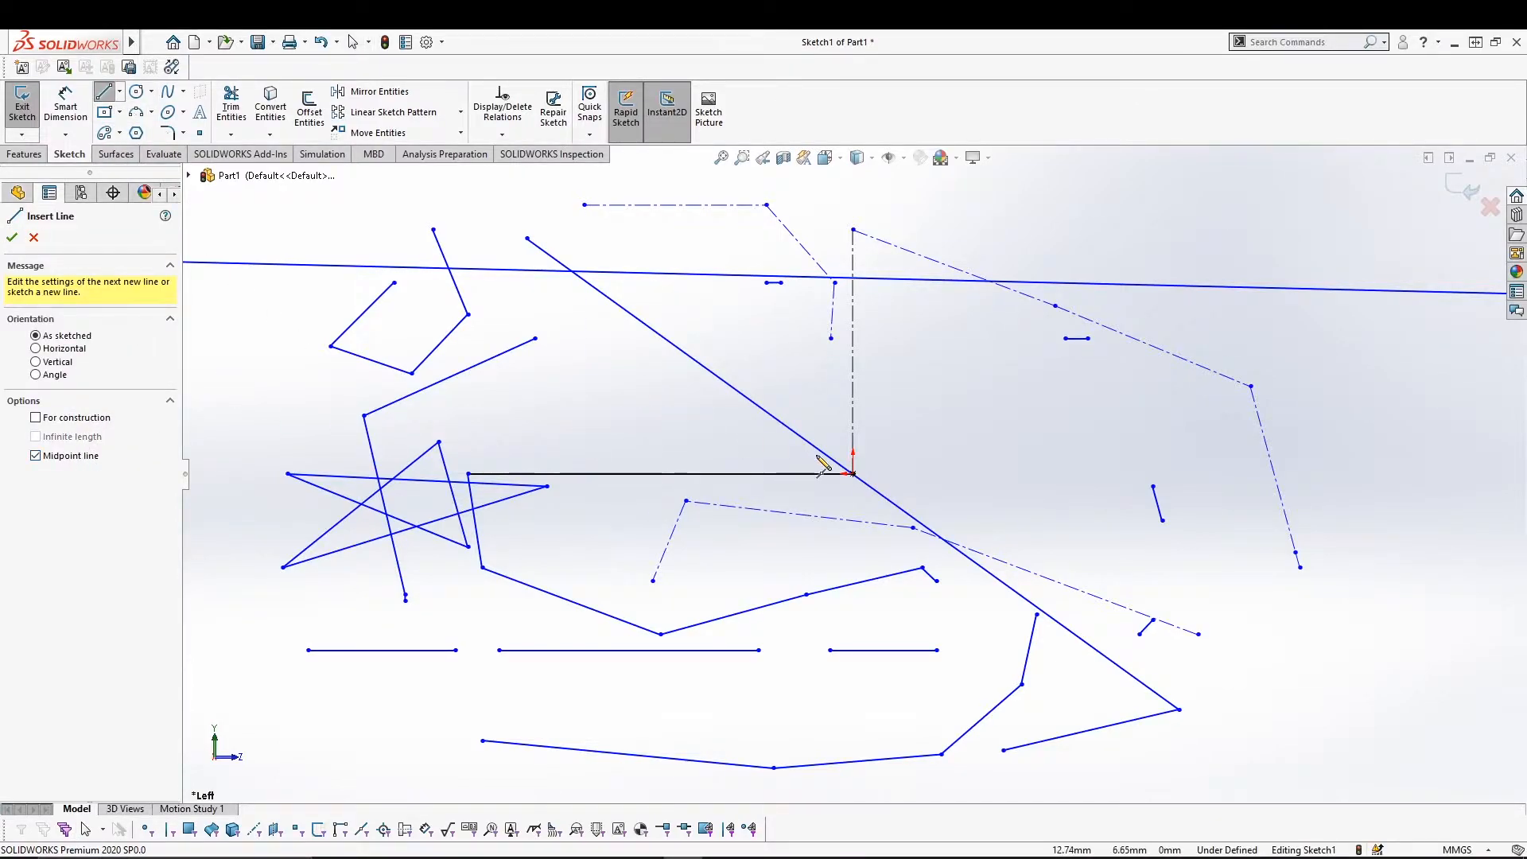
click(584, 426)
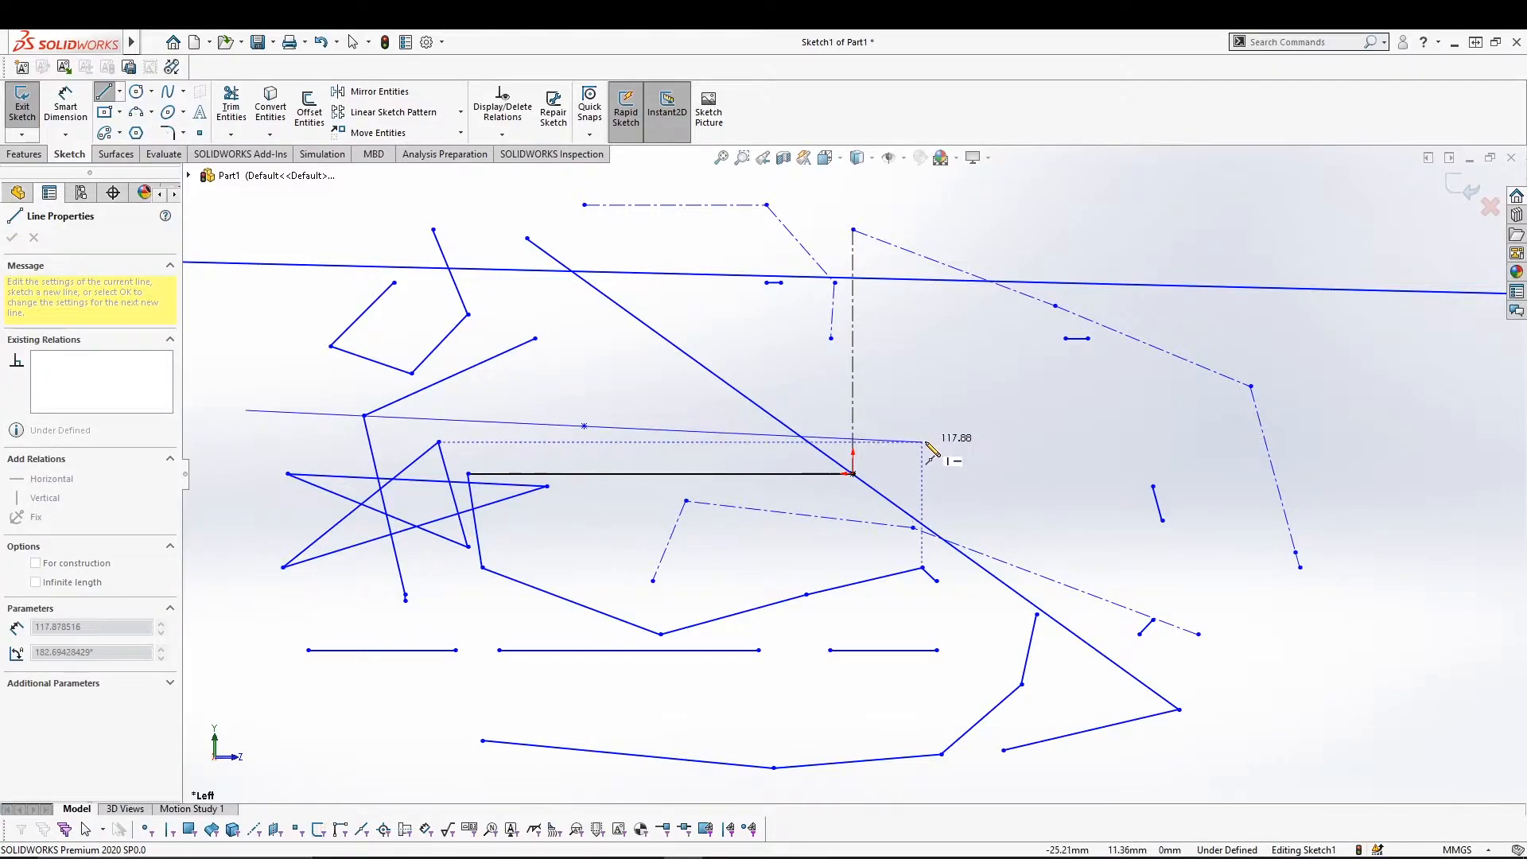
click(652, 580)
key(Escape)
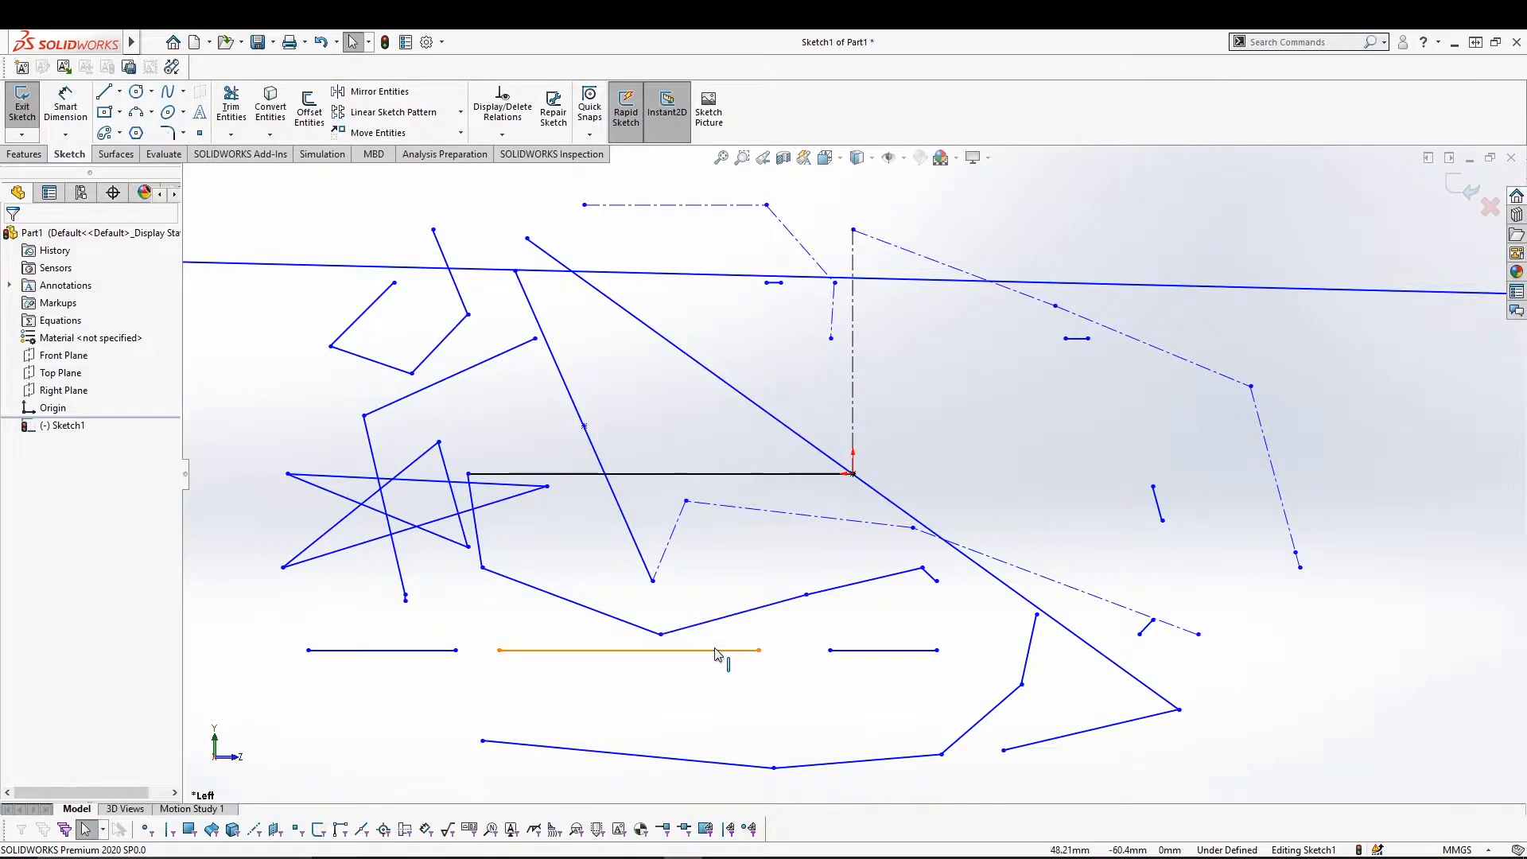
key(ctrl+a)
key(Delete)
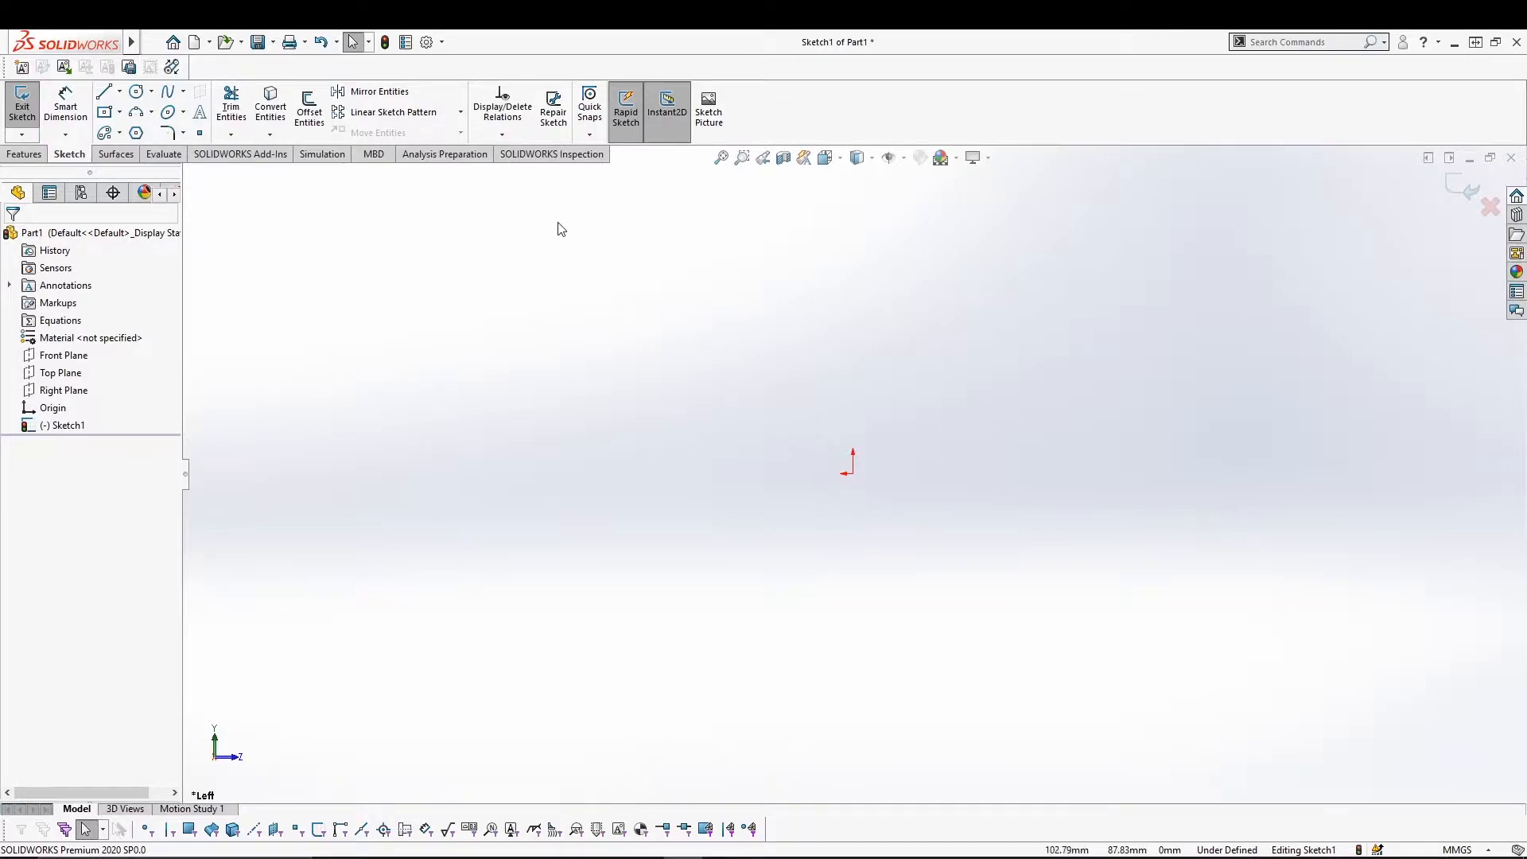
Draw a centre-radius circle on the origin with a radius of about 68.
click(153, 94)
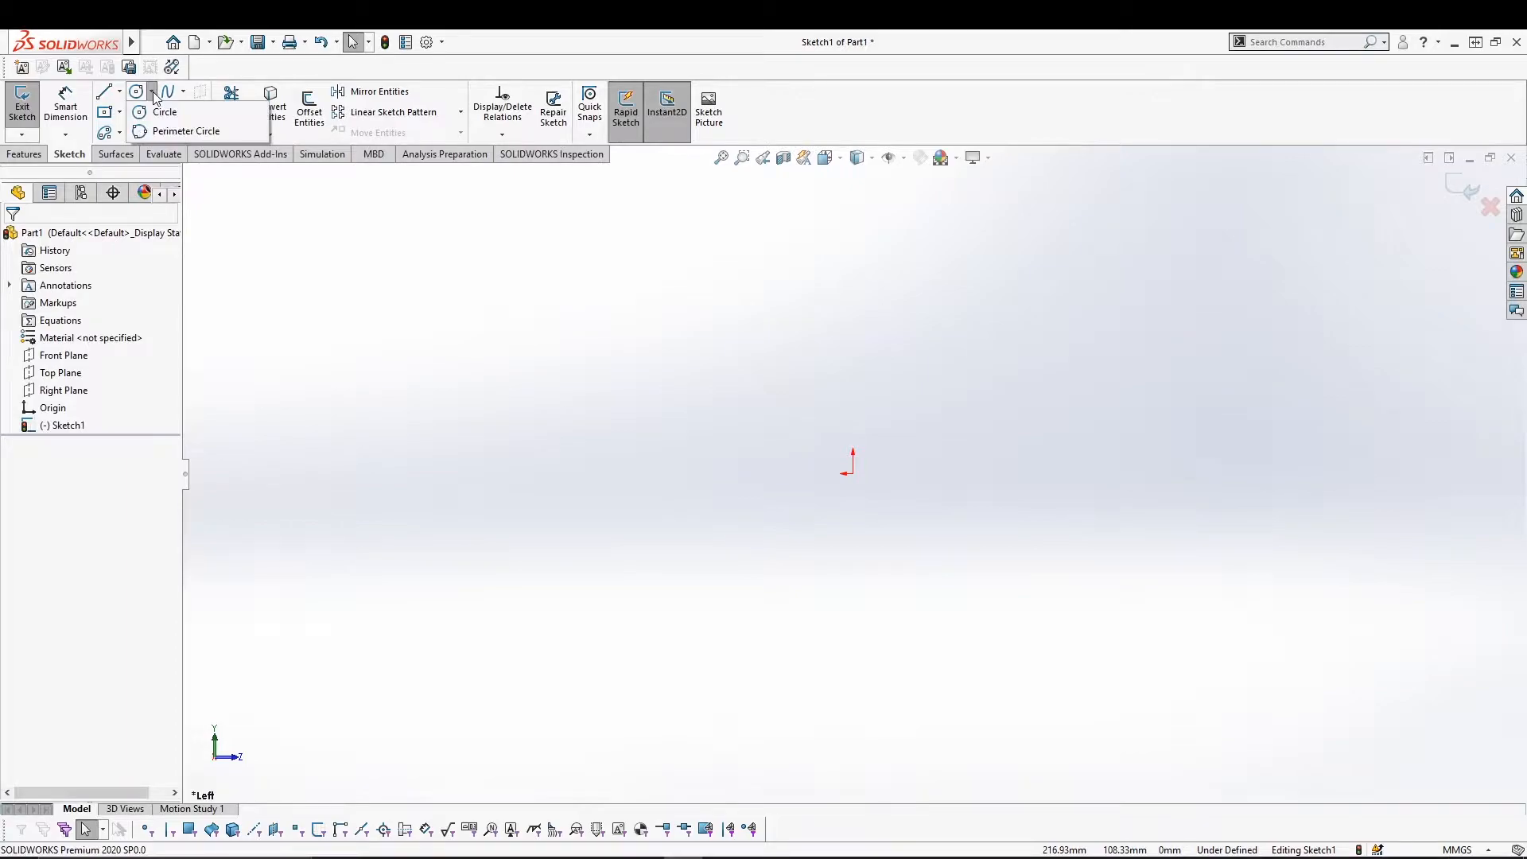
click(165, 112)
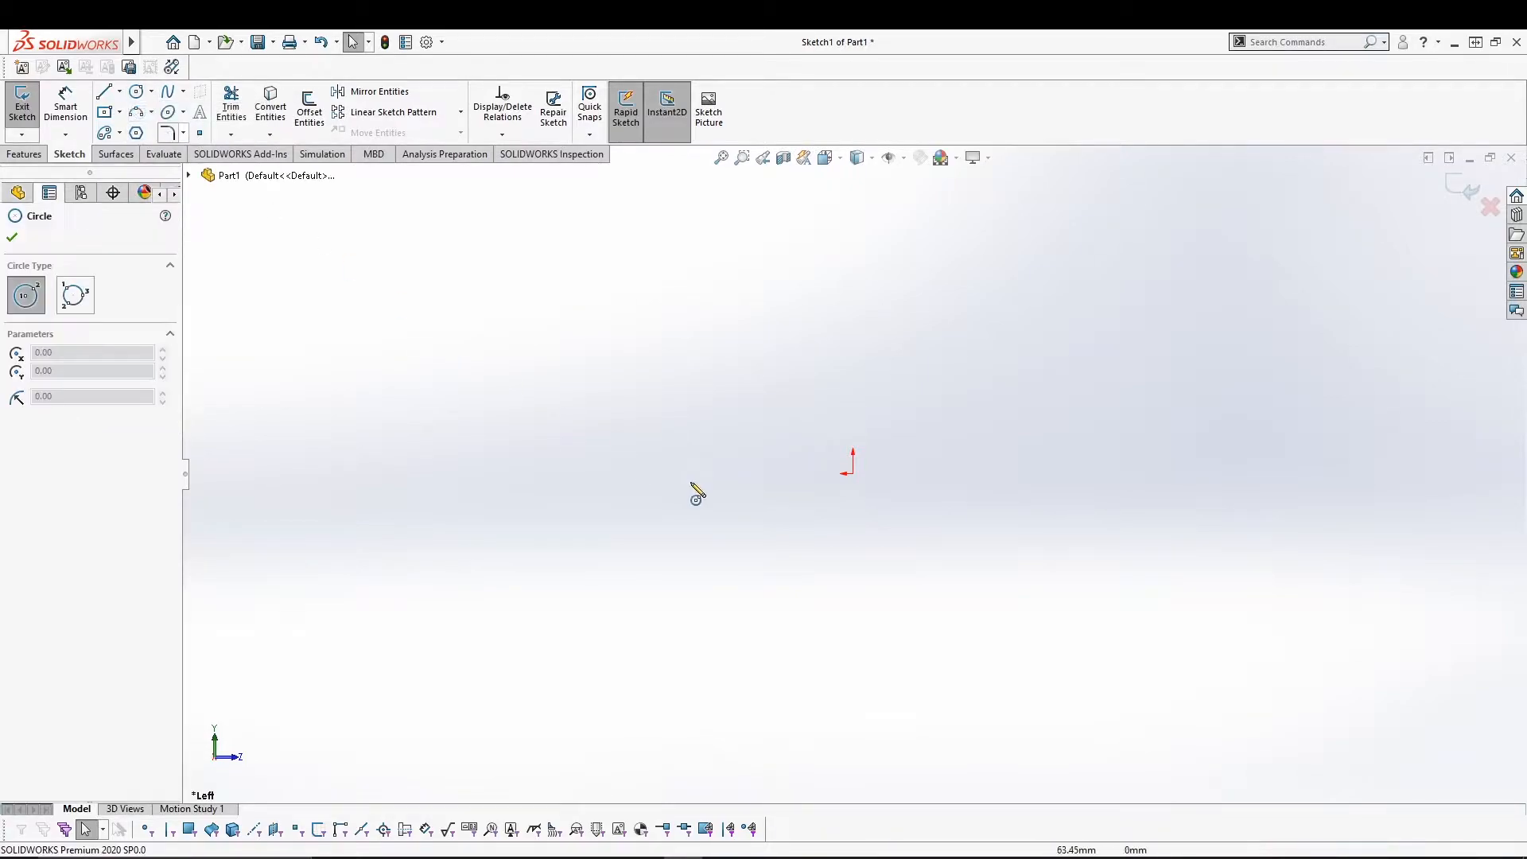
click(853, 474)
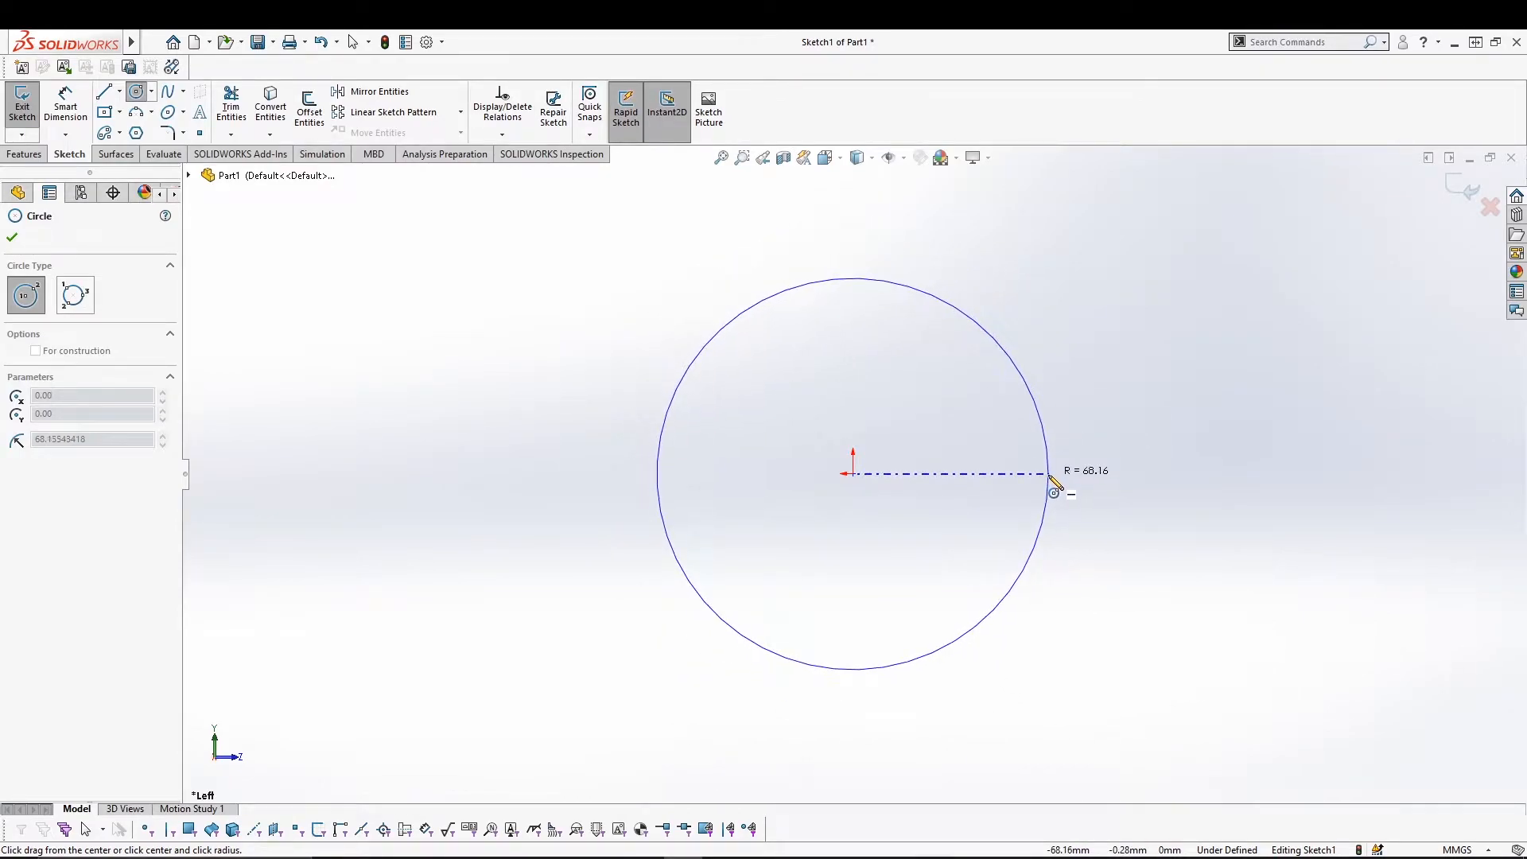
click(1049, 484)
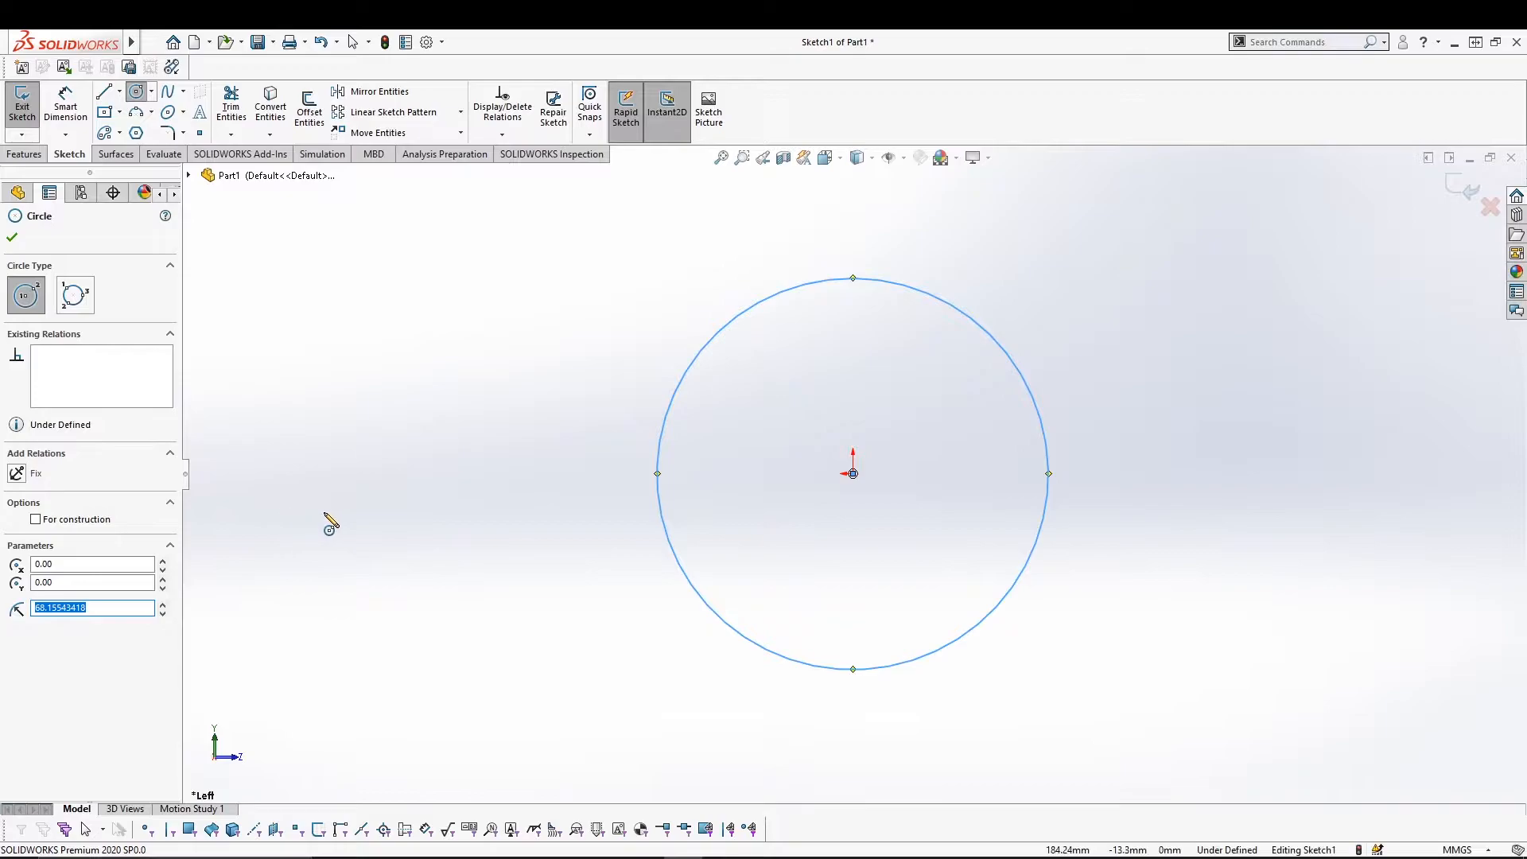
click(36, 520)
click(36, 520)
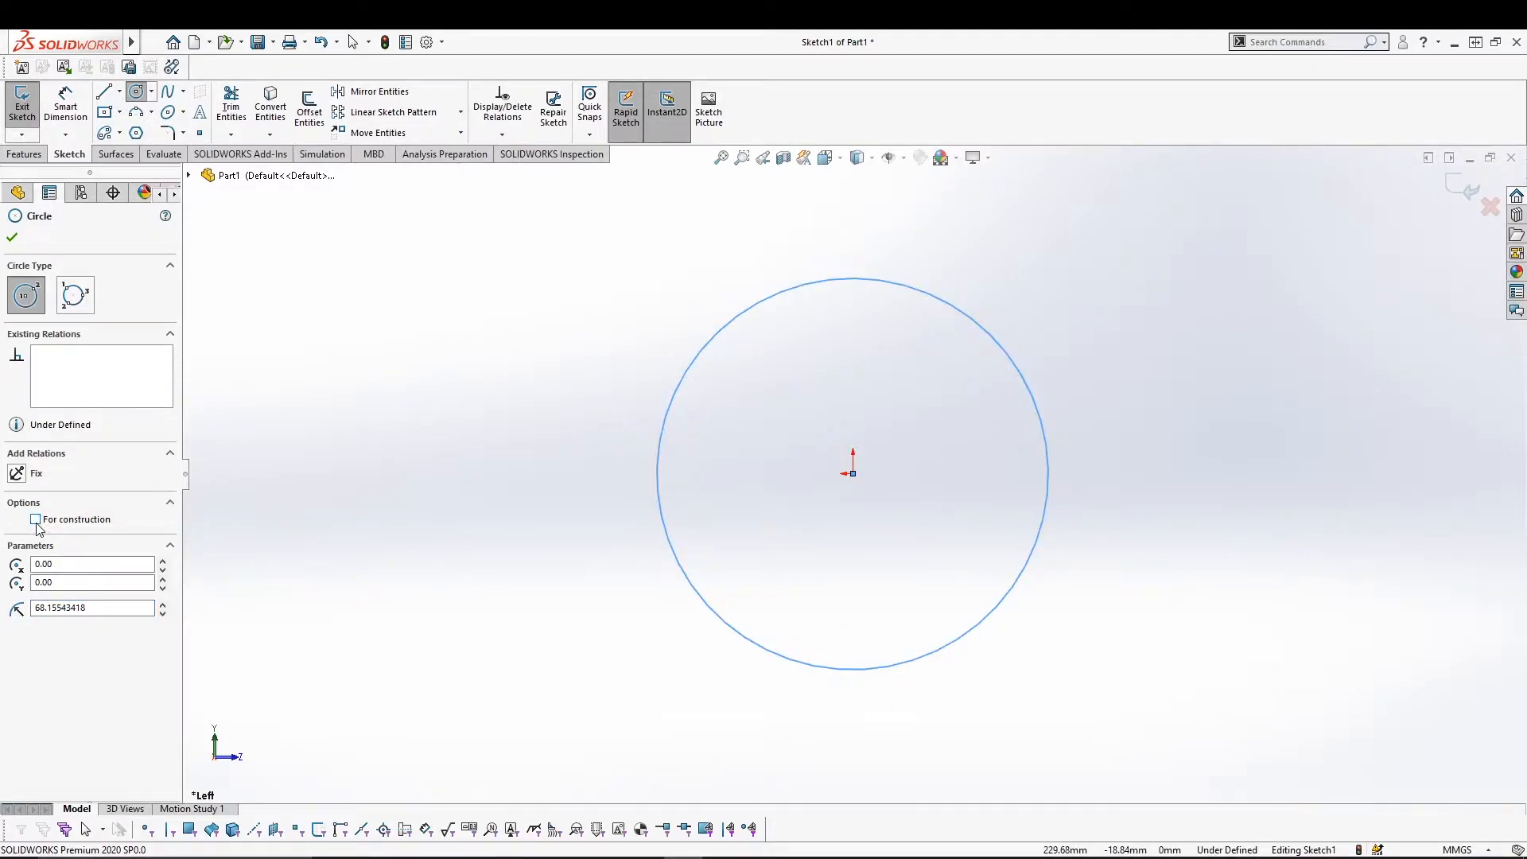
click(418, 354)
key(Escape)
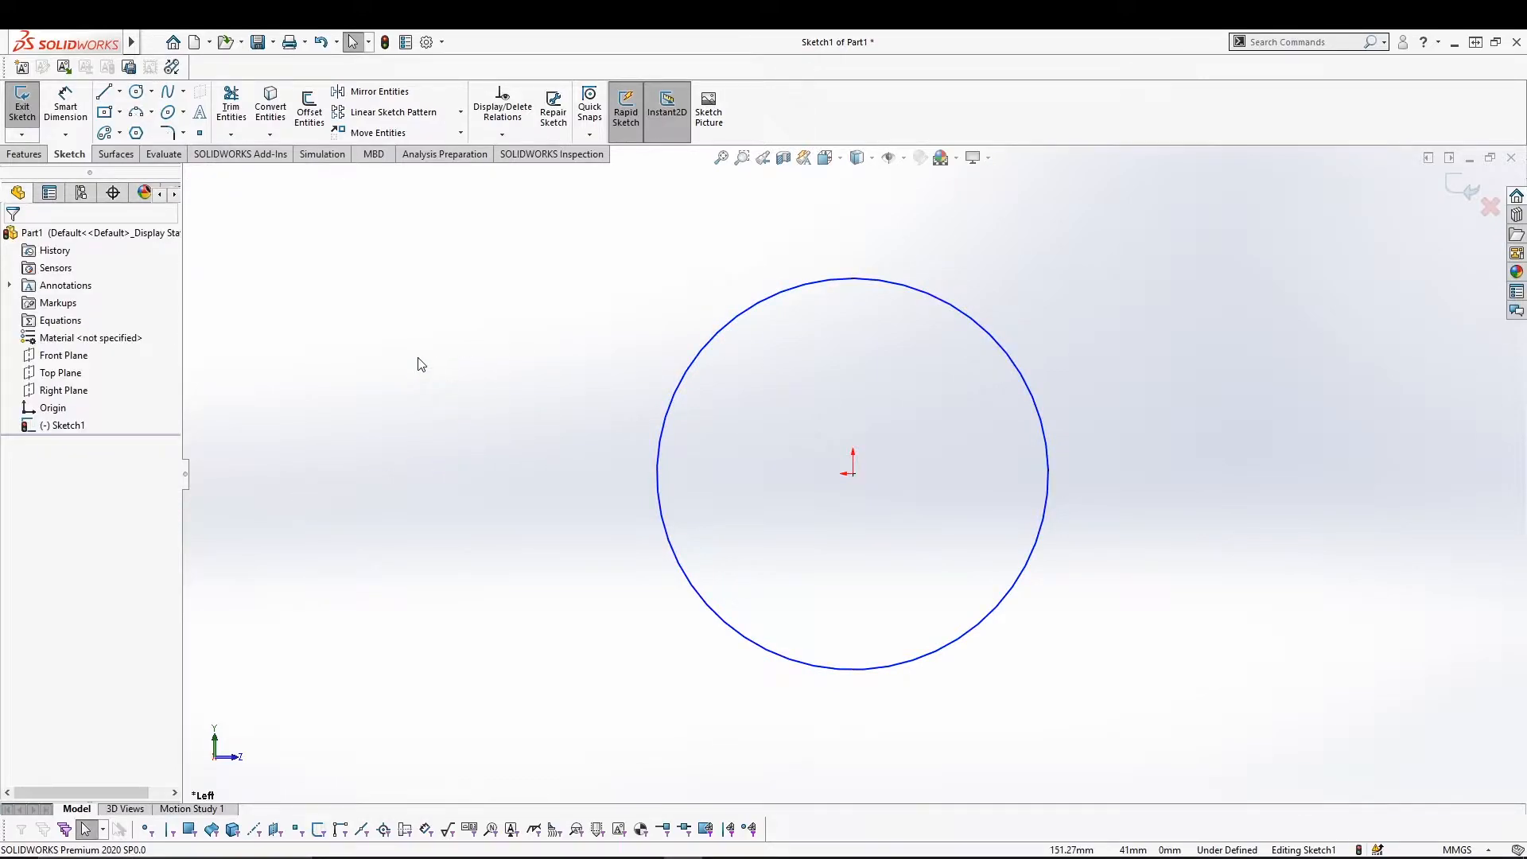
Smart Dimension the circle with a Ø136.31 diameter placed above it.
click(65, 103)
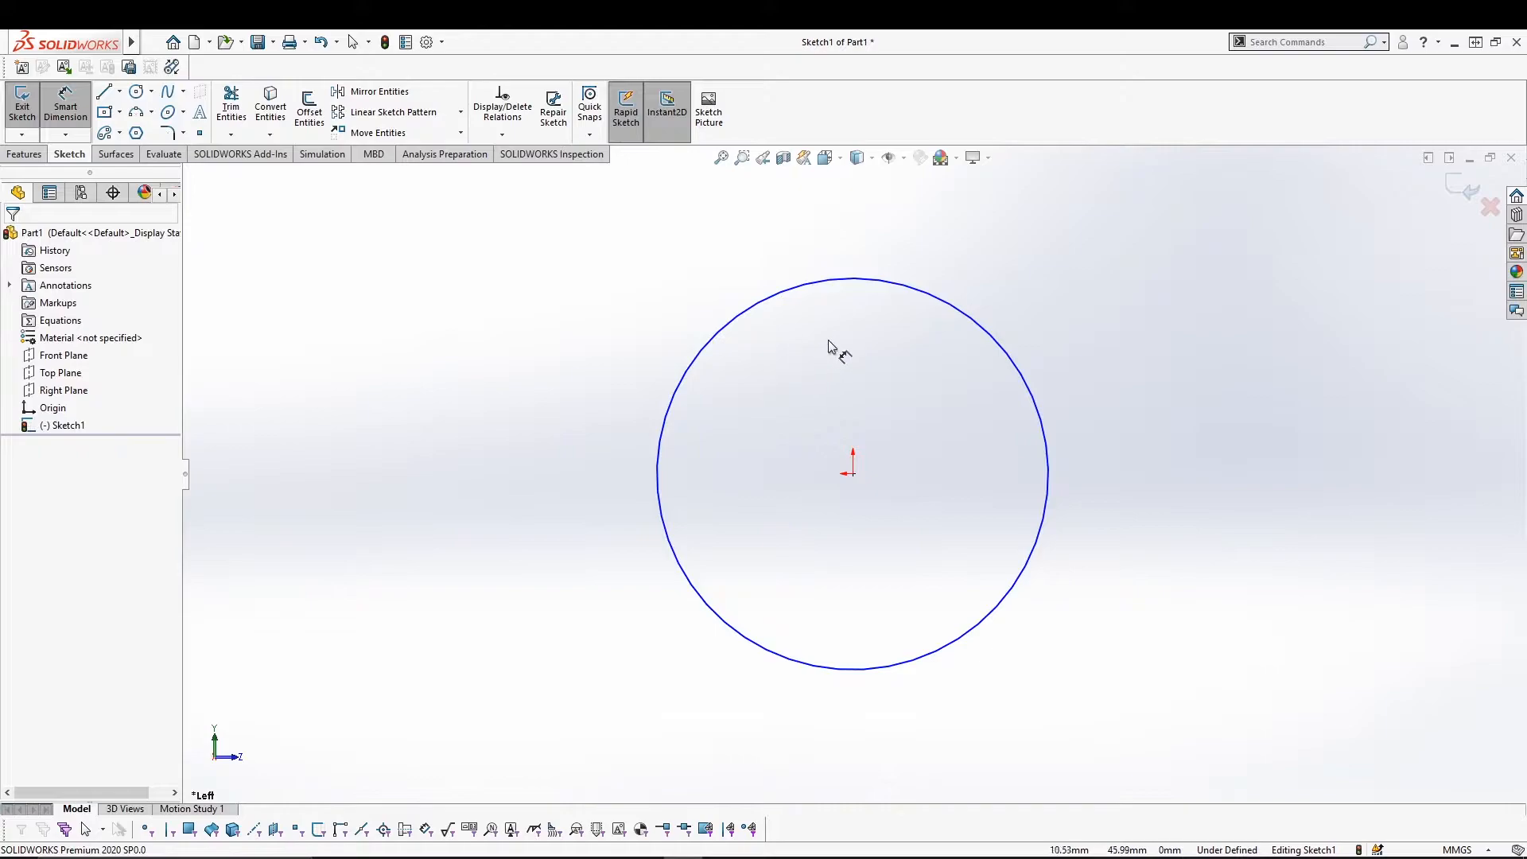
click(903, 294)
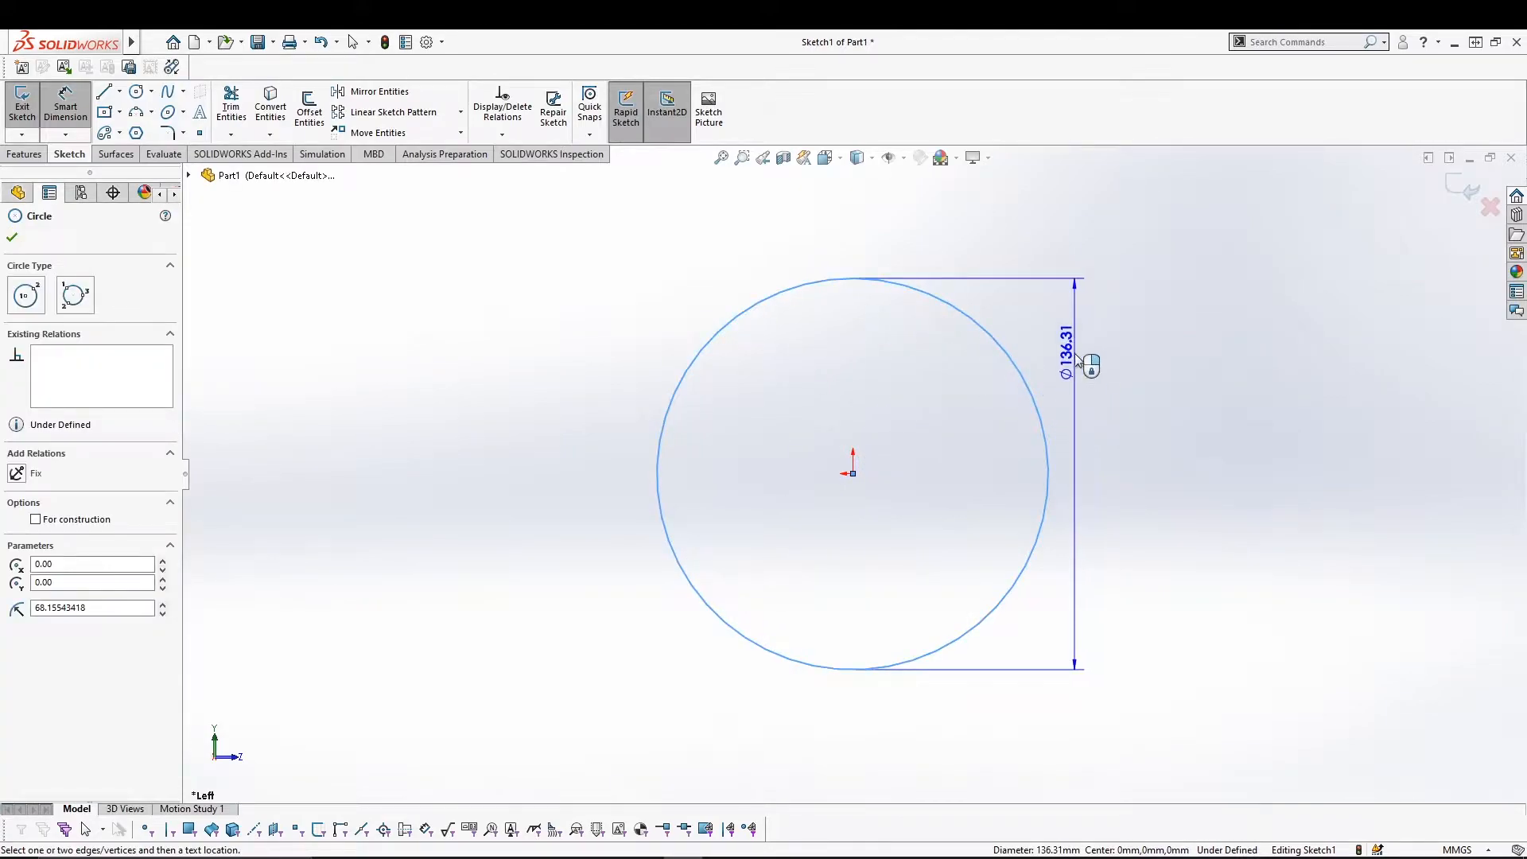
click(874, 238)
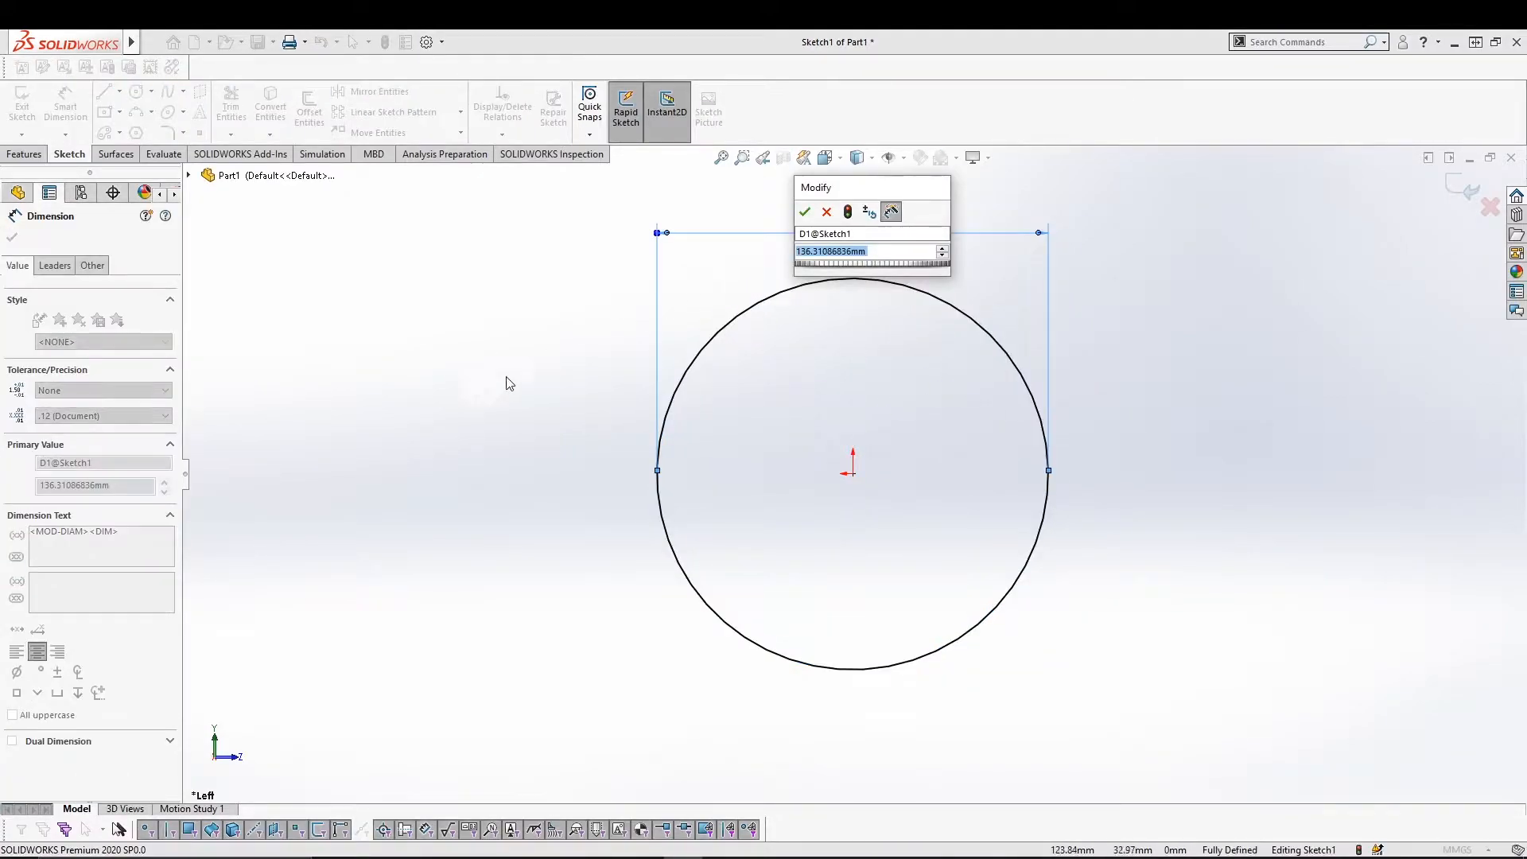
click(805, 213)
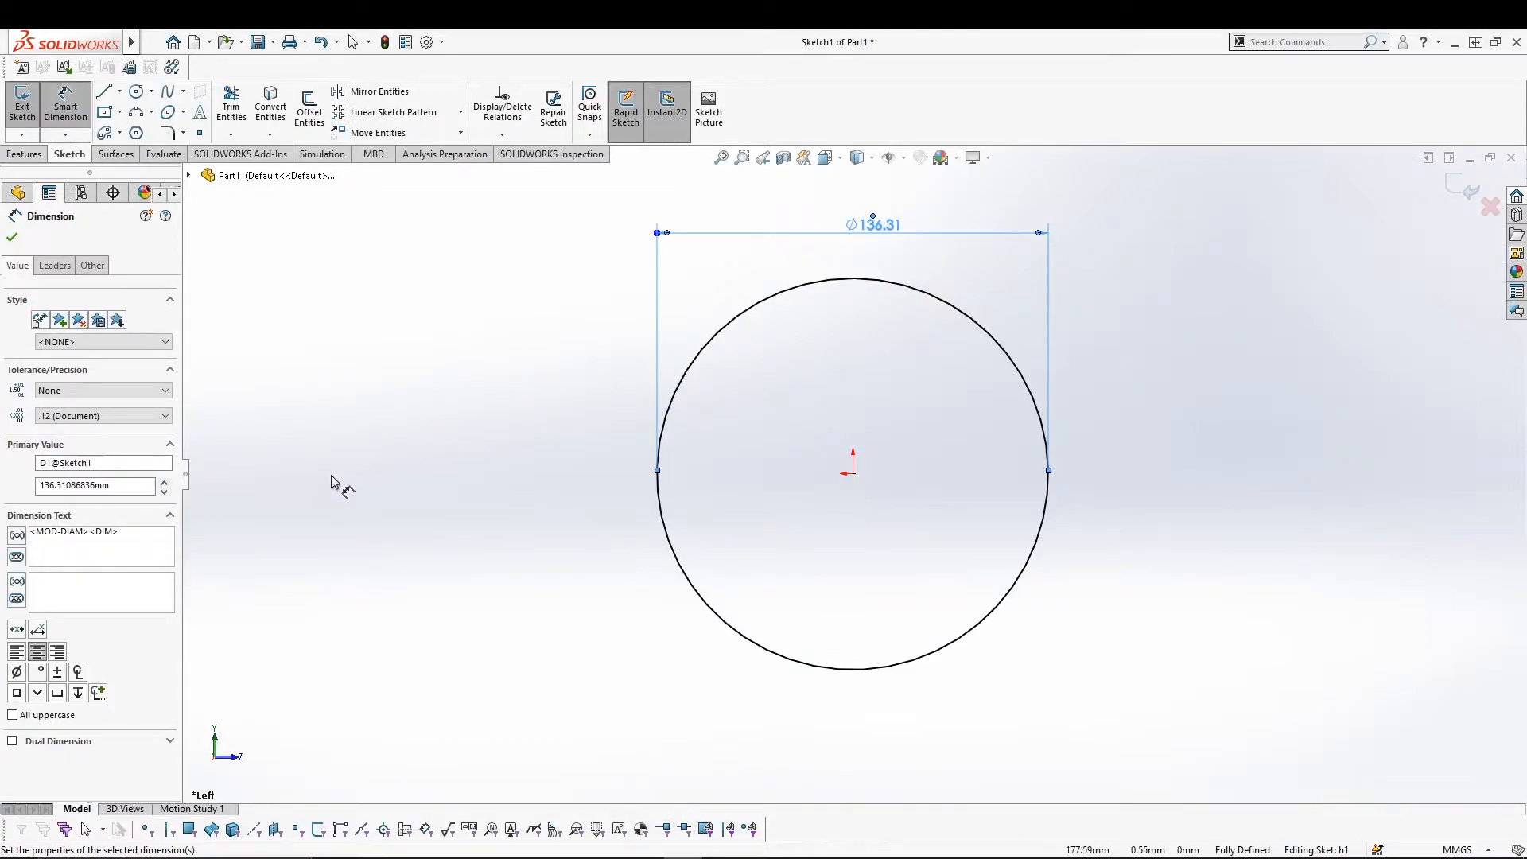
key(Escape)
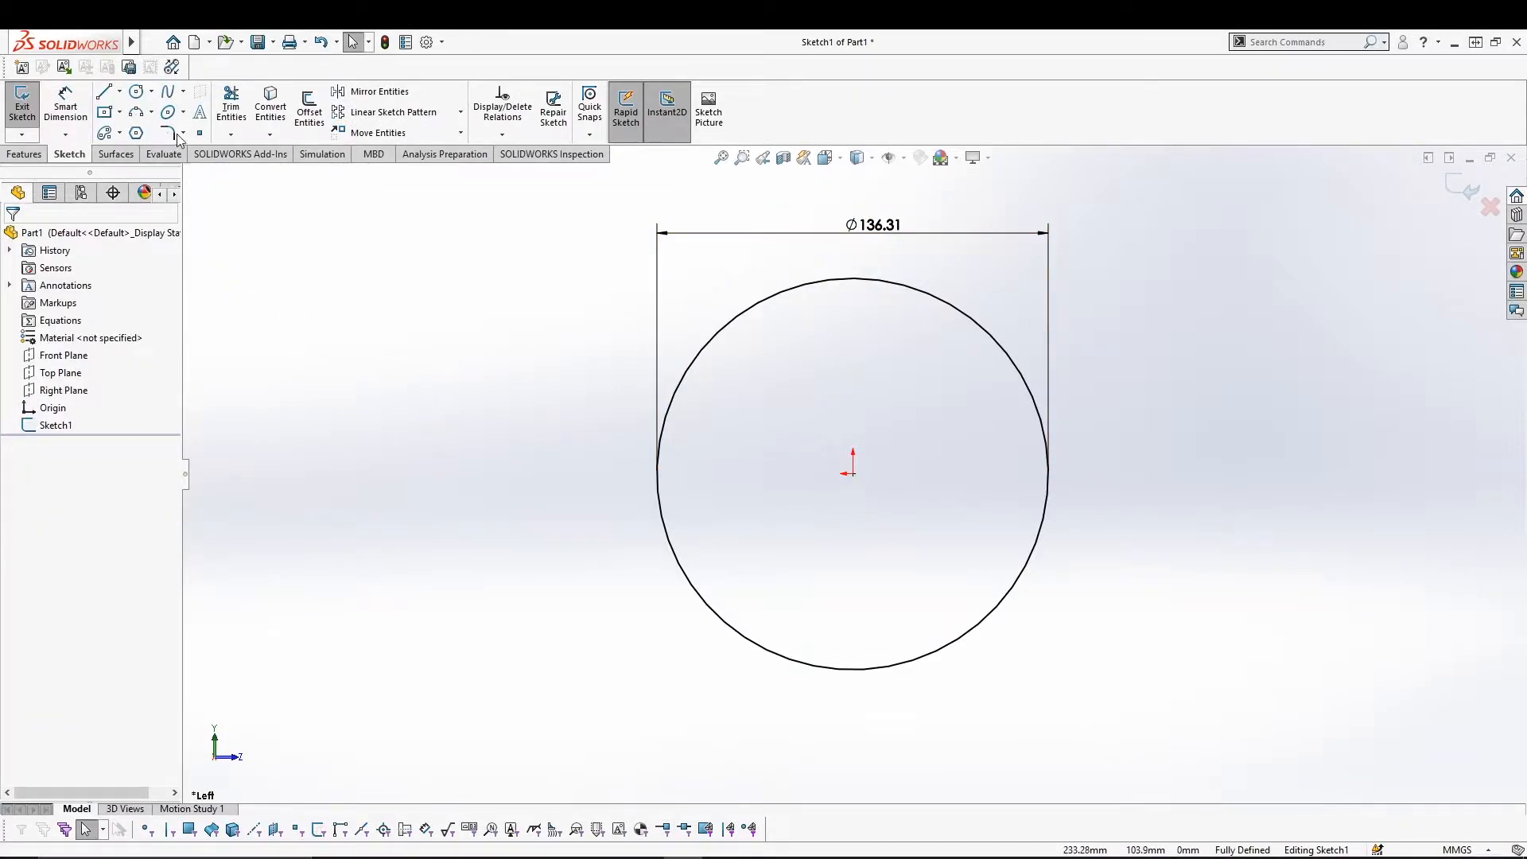
Draw a small Perimeter Circle through three points.
click(151, 91)
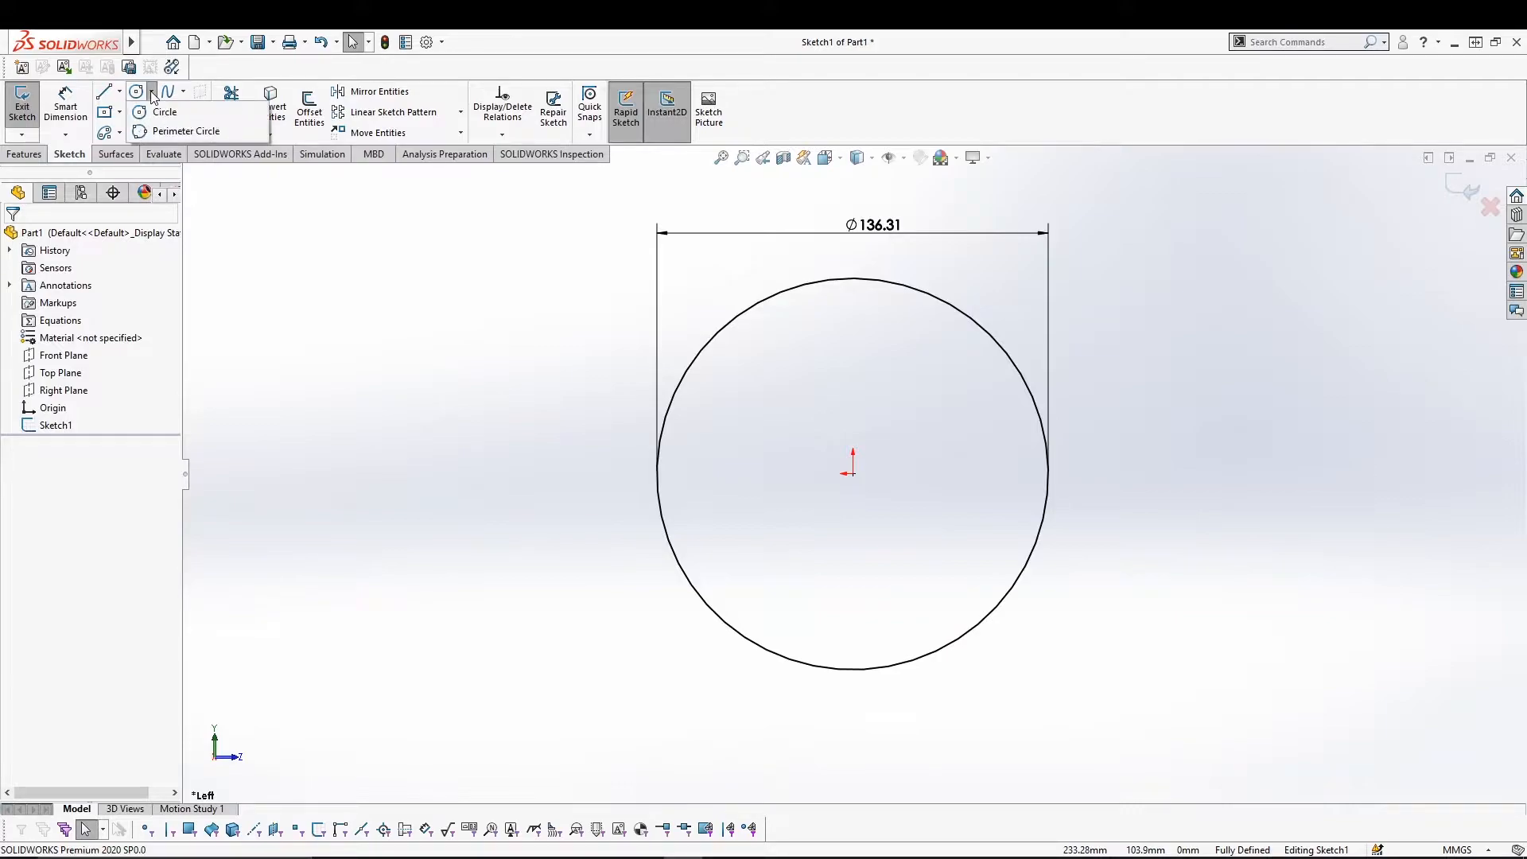
click(186, 132)
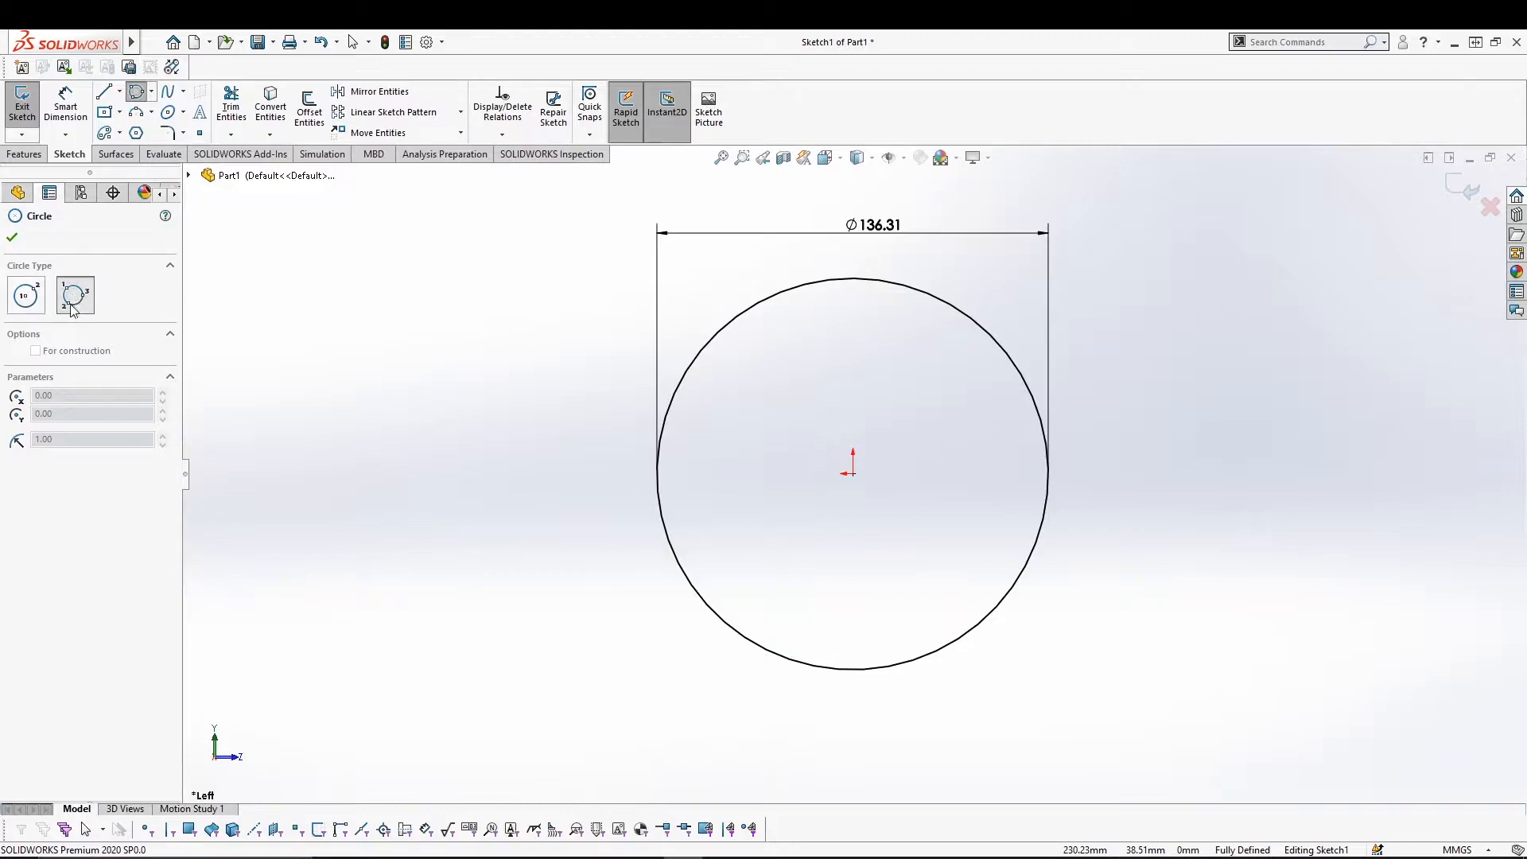
click(315, 441)
click(330, 440)
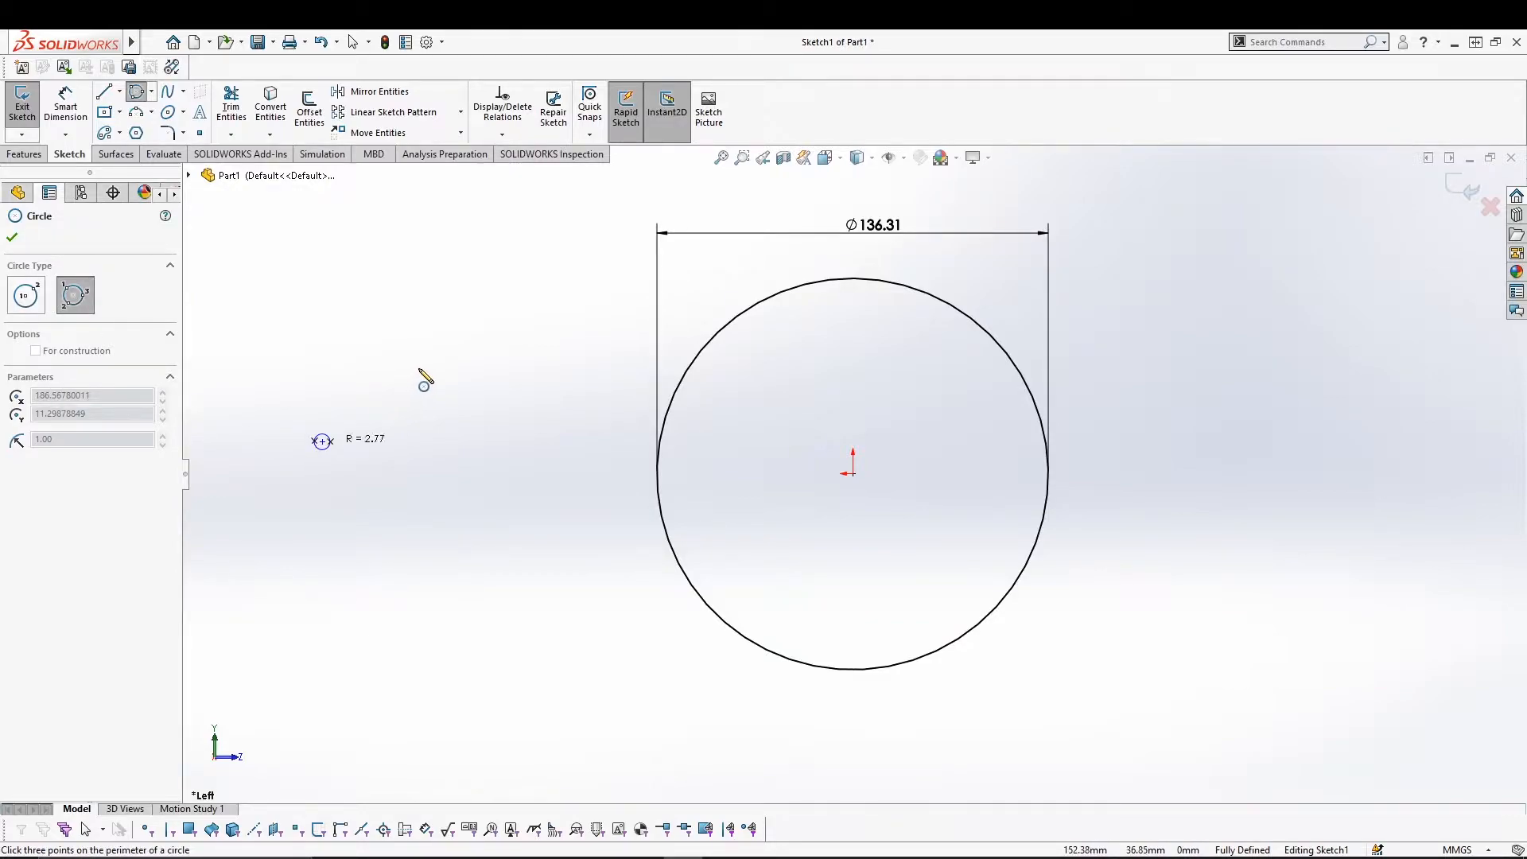
click(397, 574)
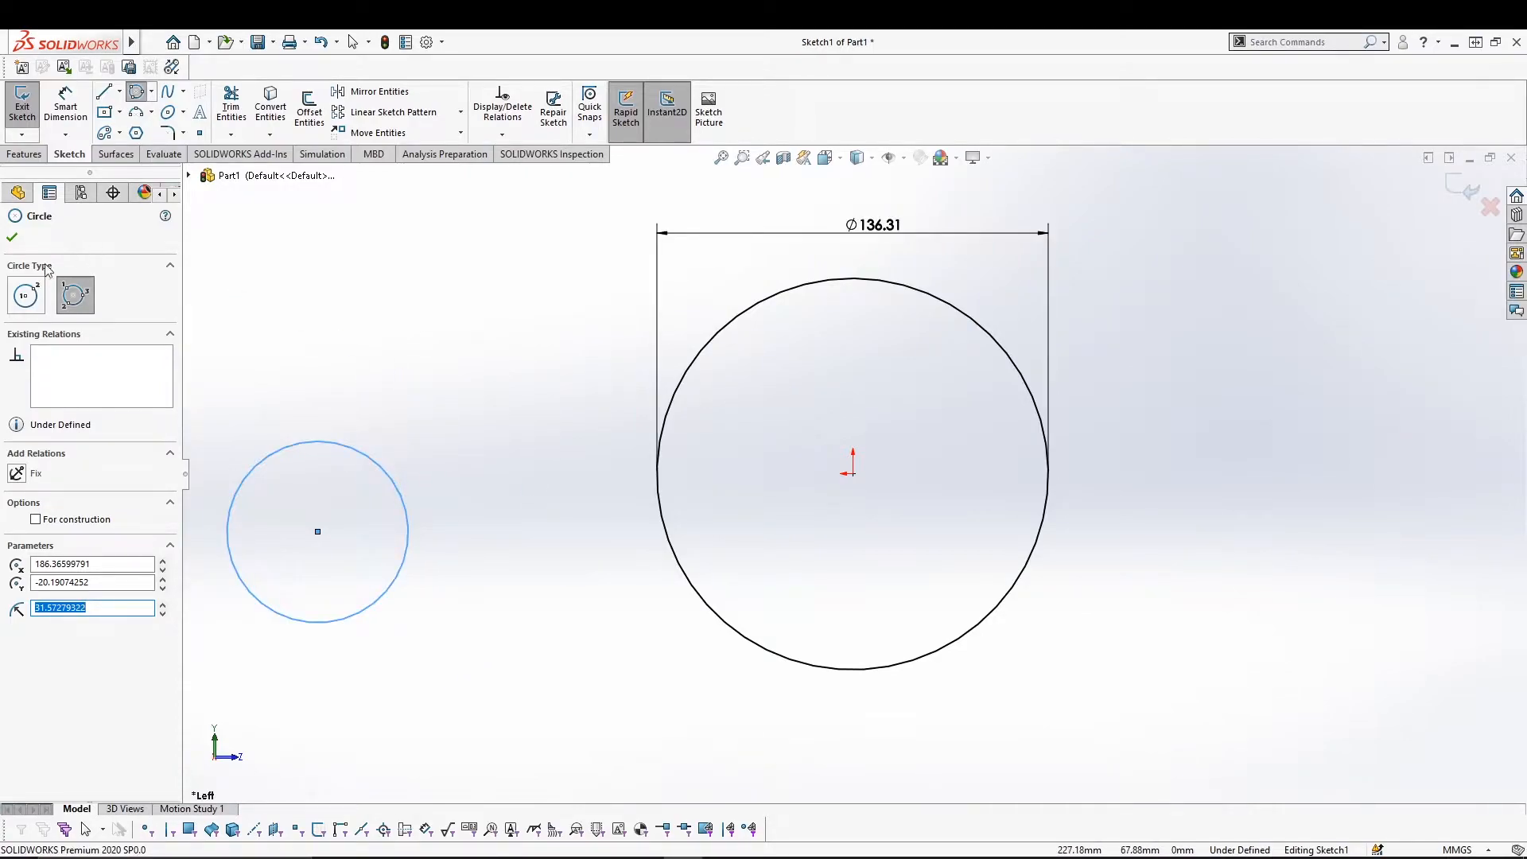
Add a centre-radius circle and another three-point perimeter circle beside it.
click(23, 298)
click(388, 292)
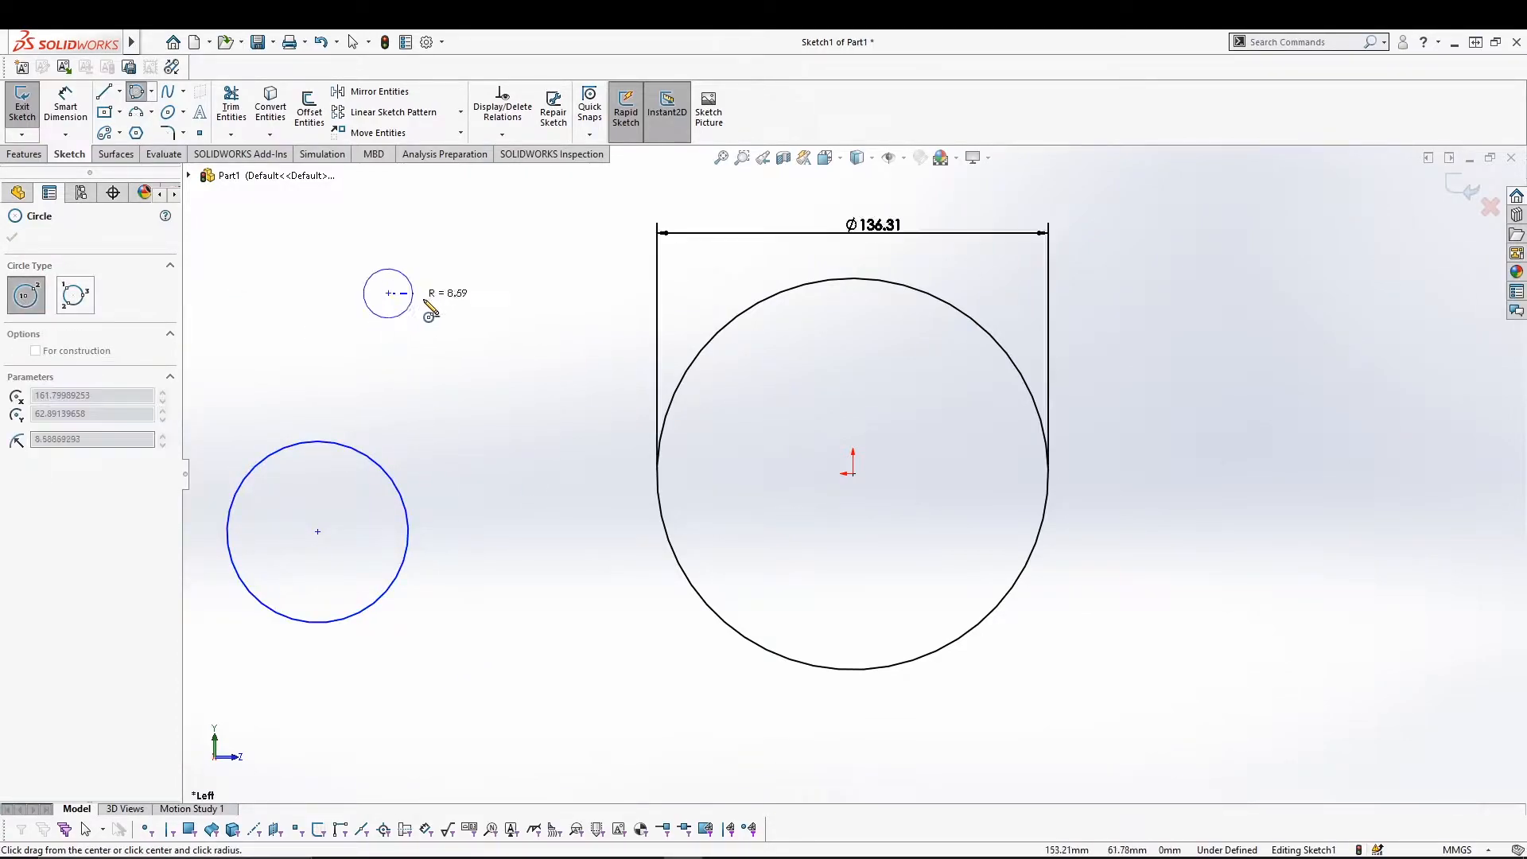
click(474, 298)
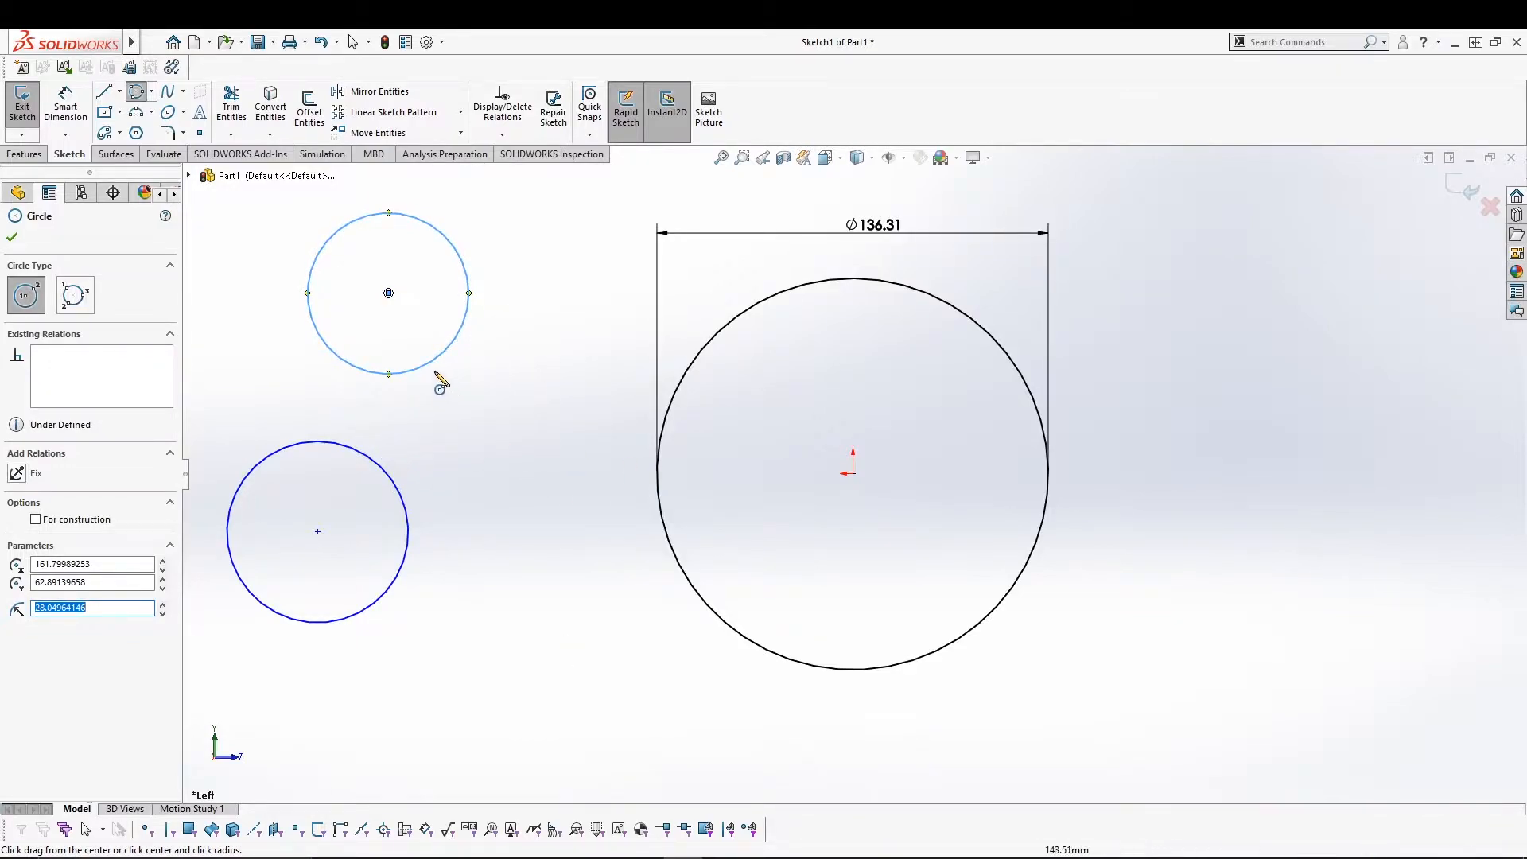
click(74, 296)
click(457, 433)
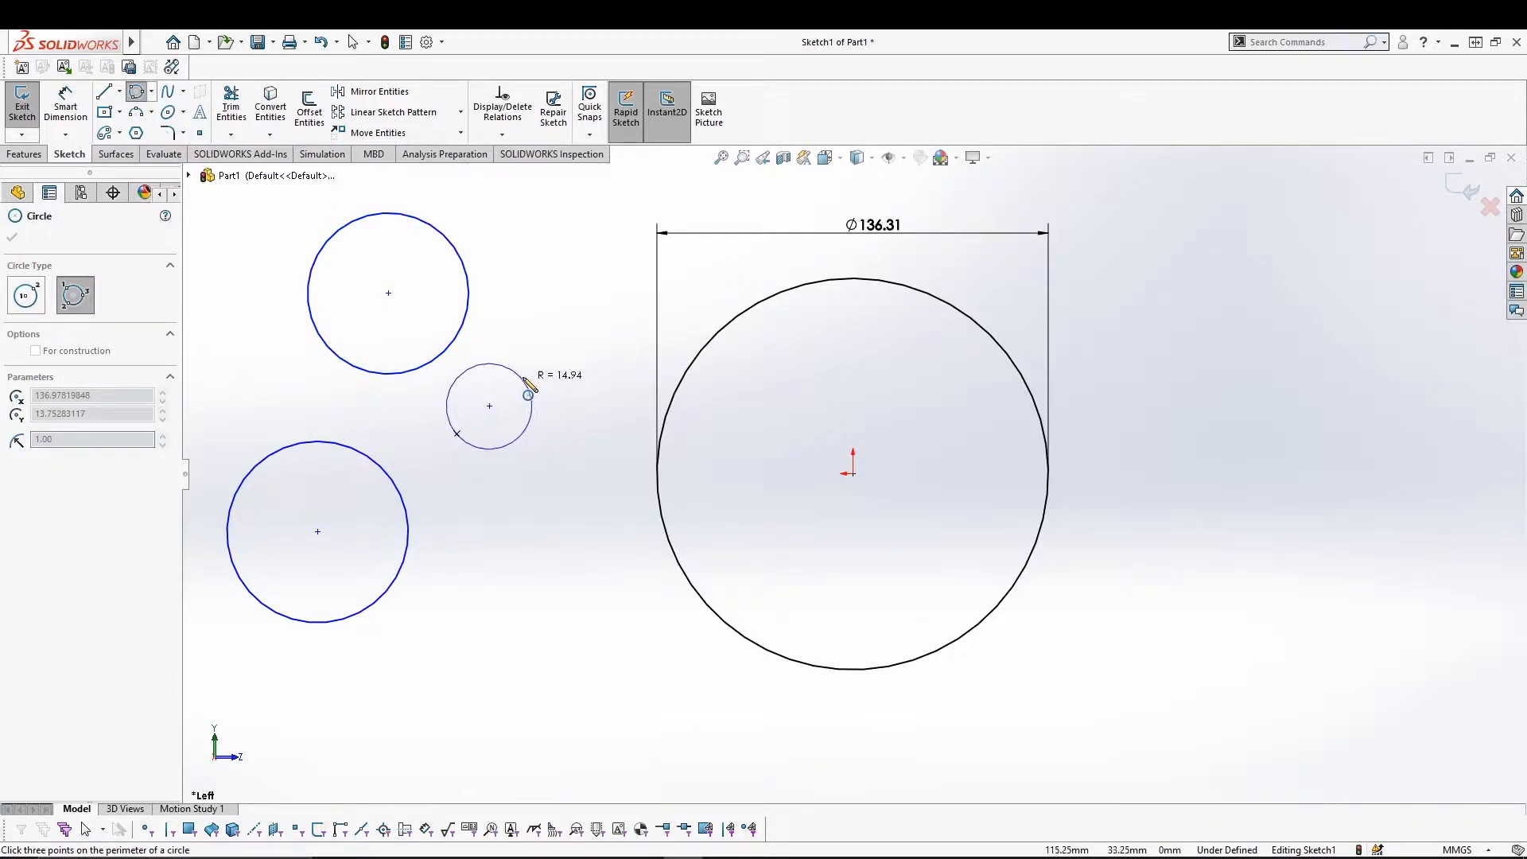
click(533, 365)
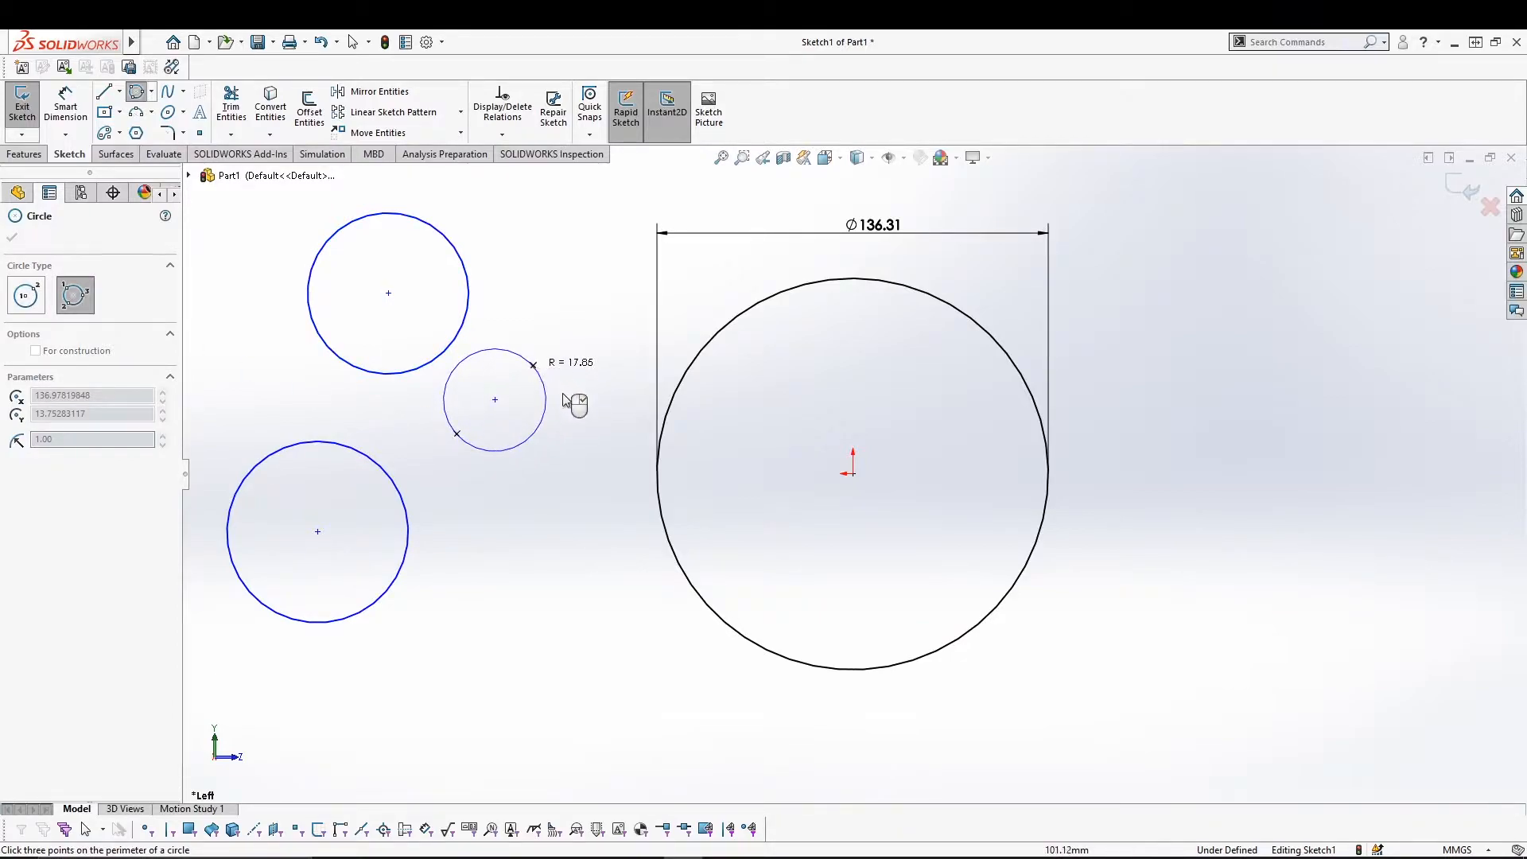
click(555, 467)
Exit the circle tool, then select all sketch entities with Ctrl+A and delete them.
key(Escape)
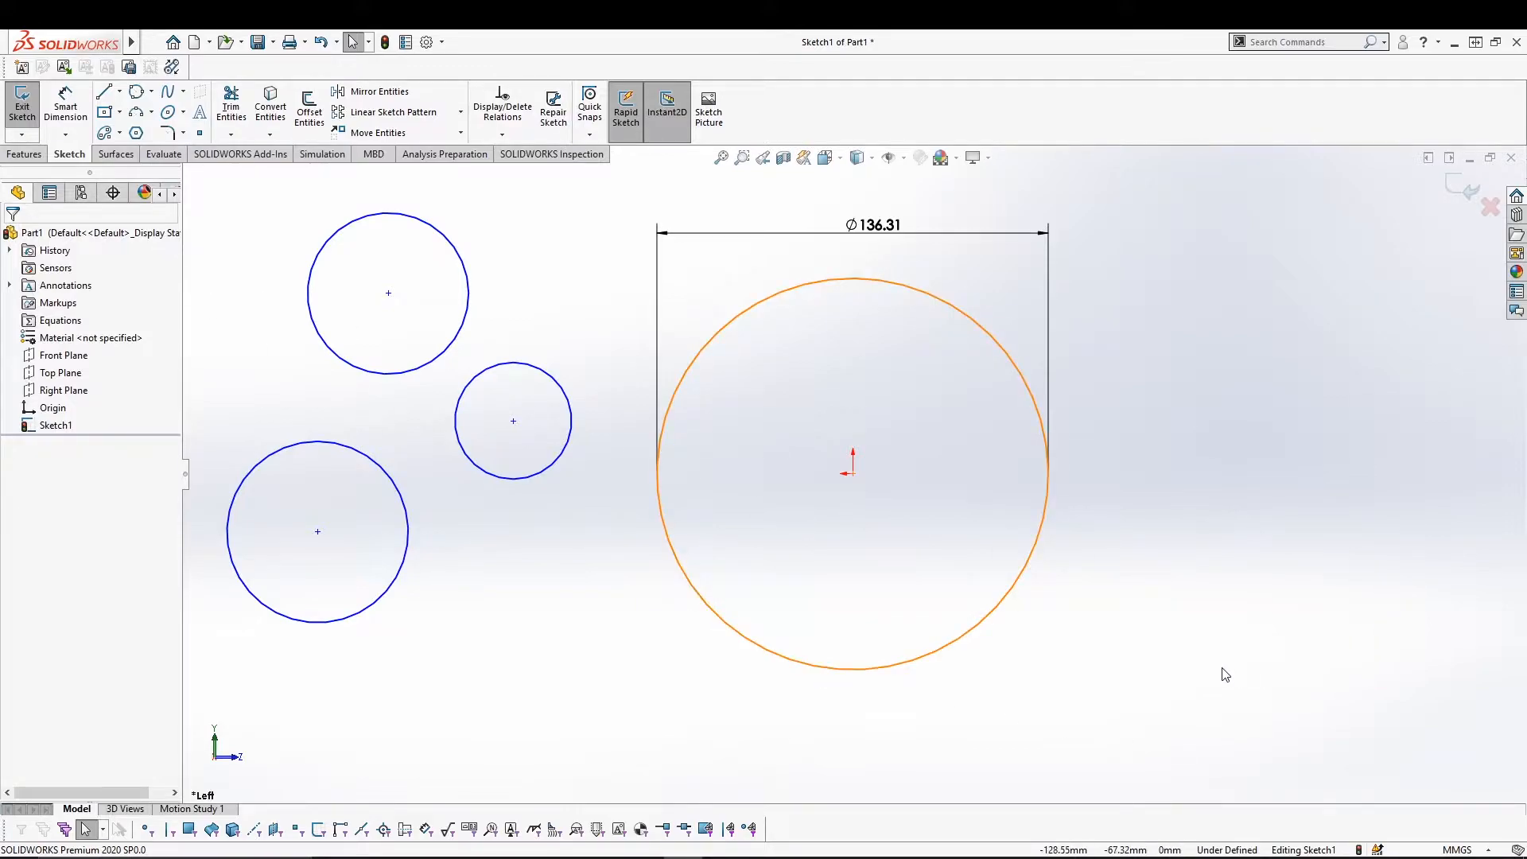
key(ctrl+a)
key(Delete)
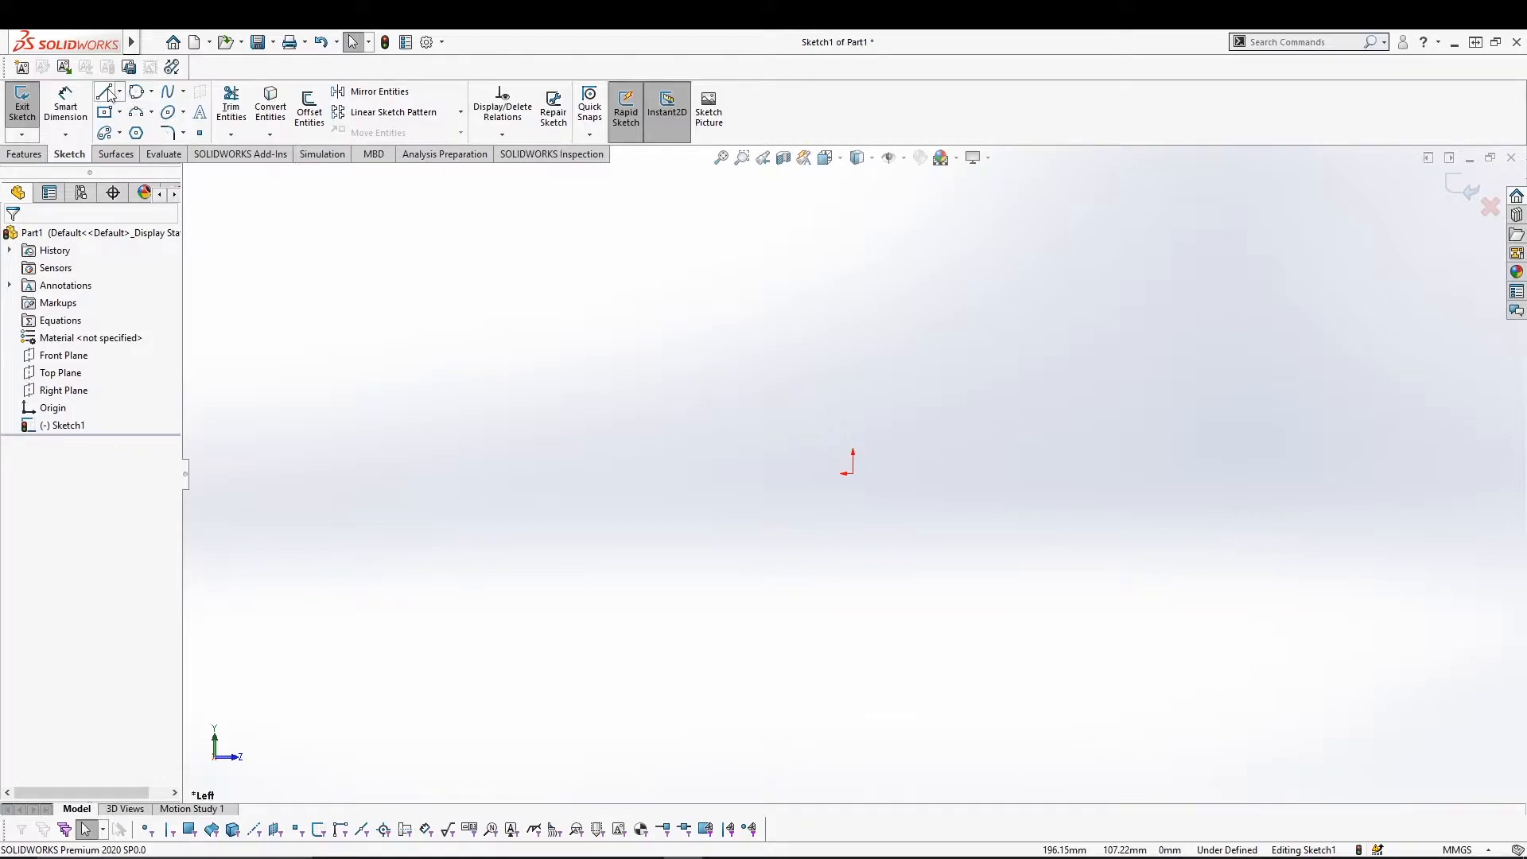
click(104, 92)
click(436, 473)
click(703, 207)
click(1008, 567)
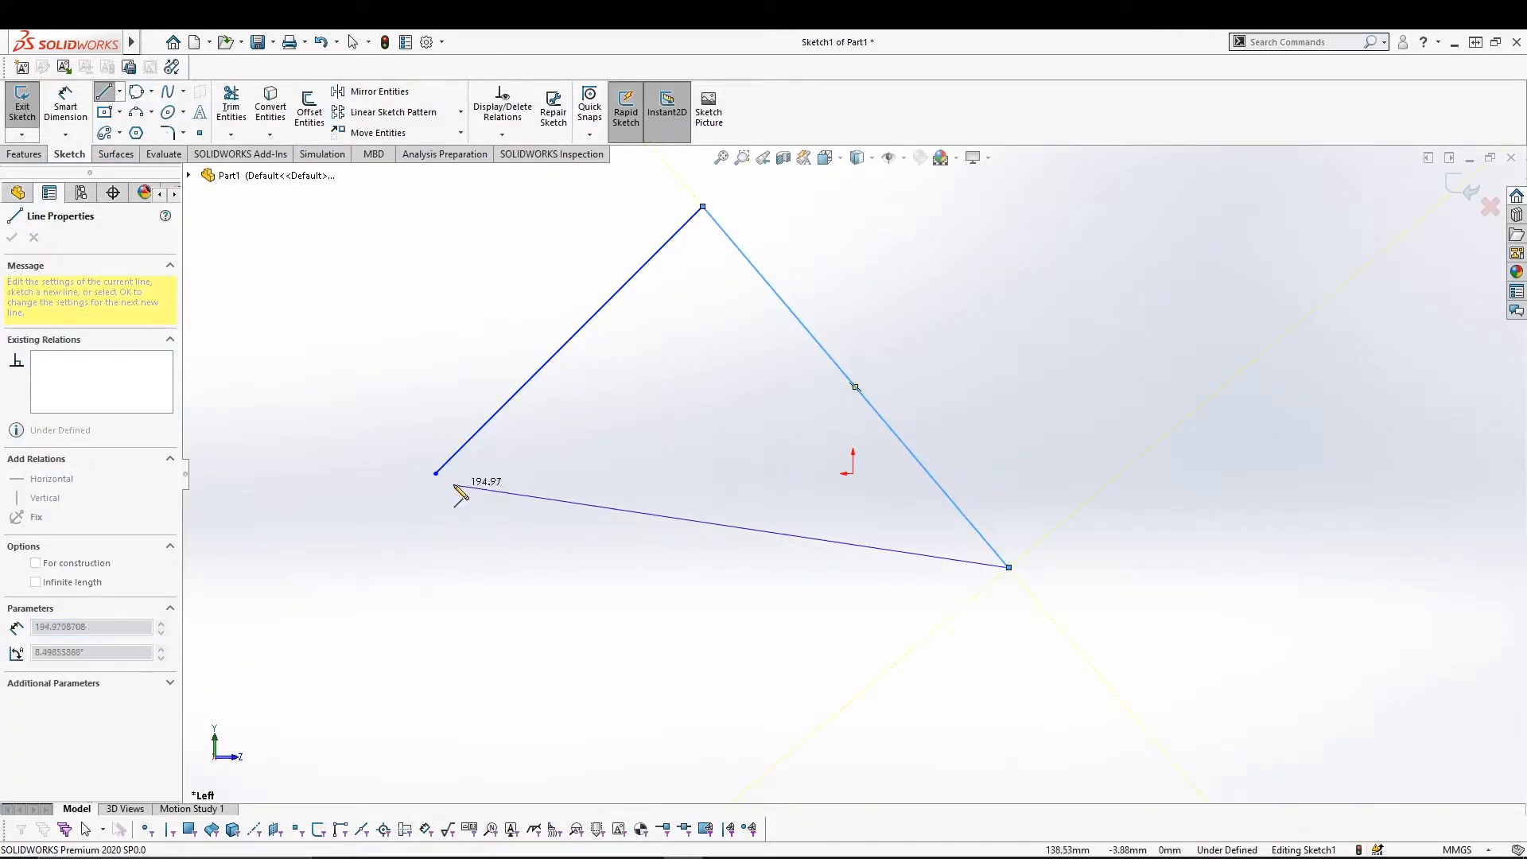
click(436, 473)
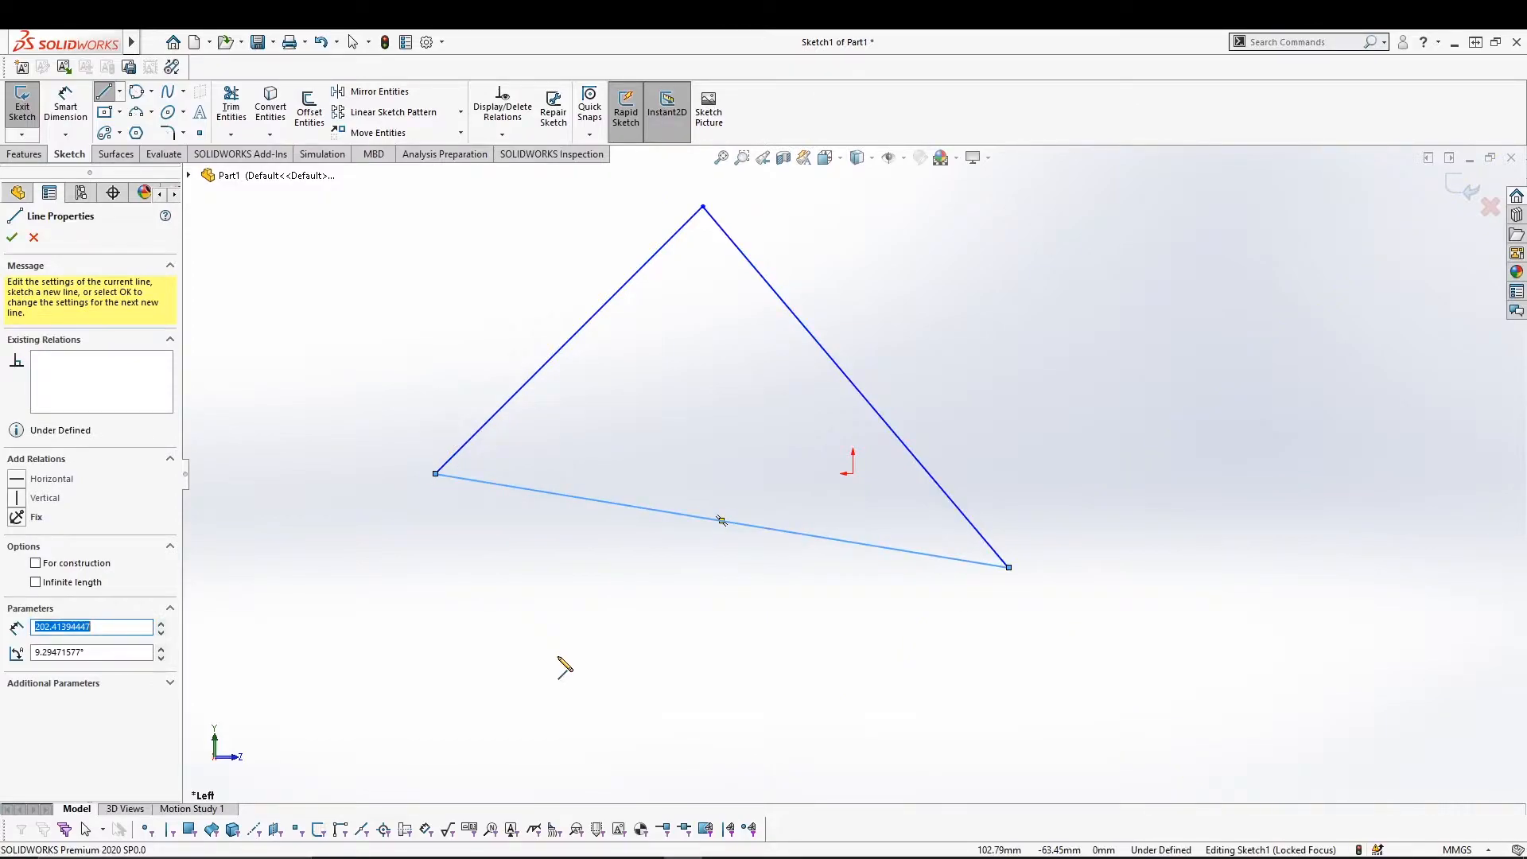
key(Escape)
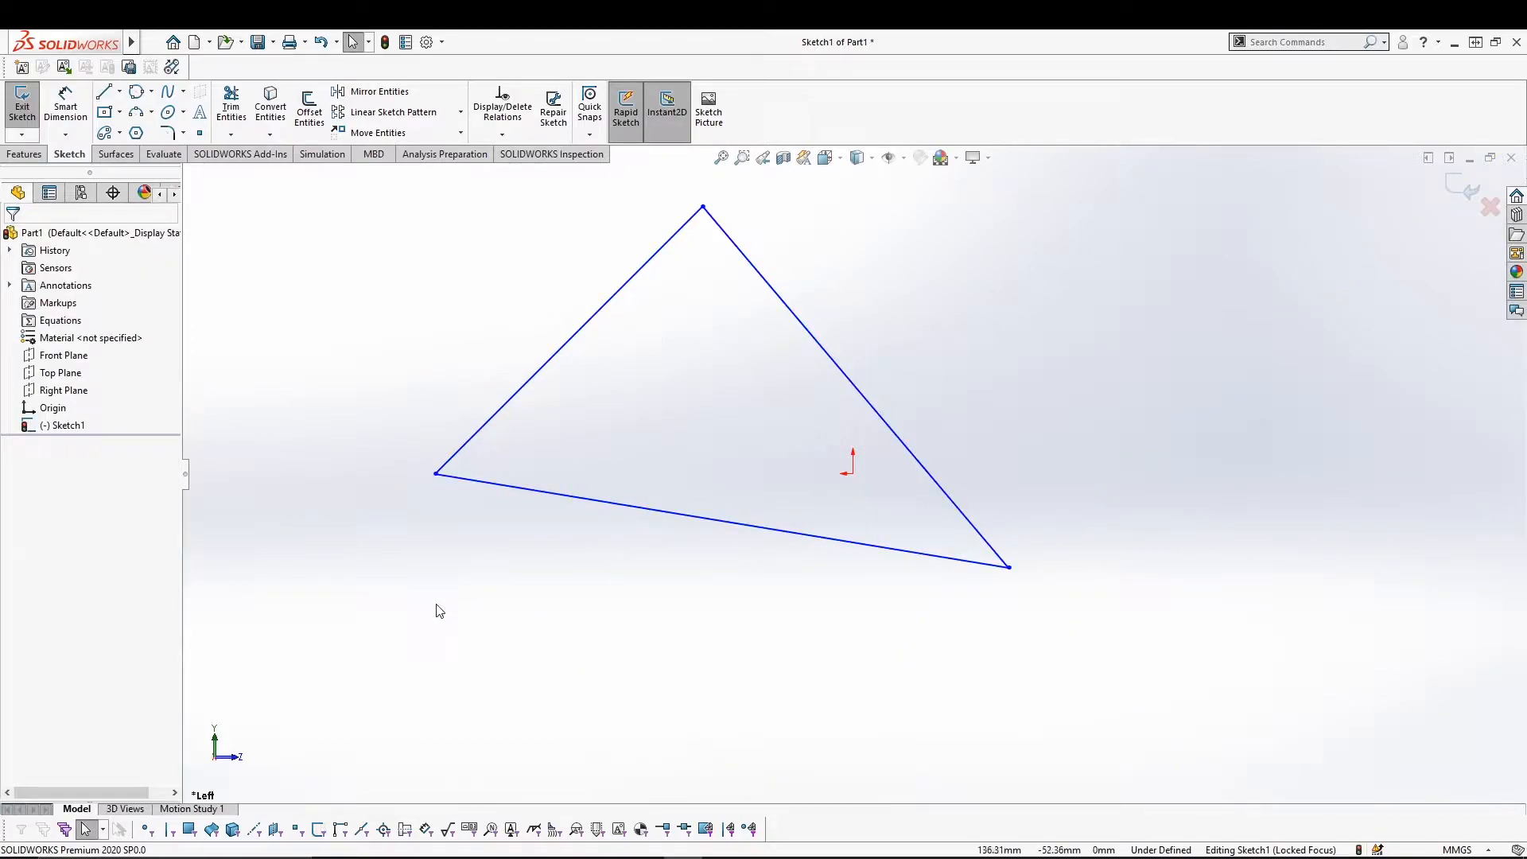
click(137, 92)
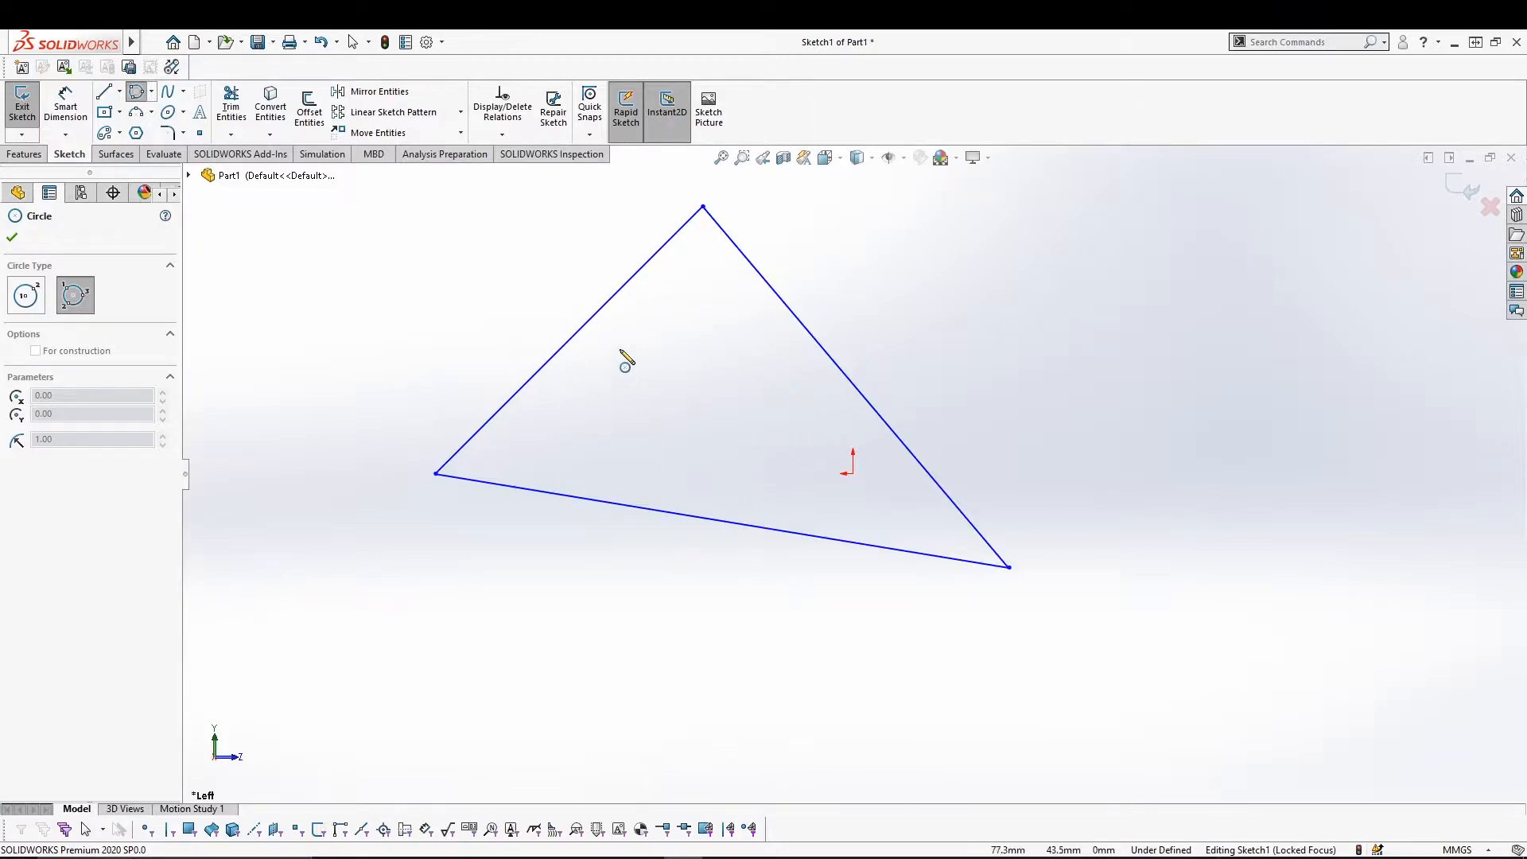
click(595, 339)
click(830, 365)
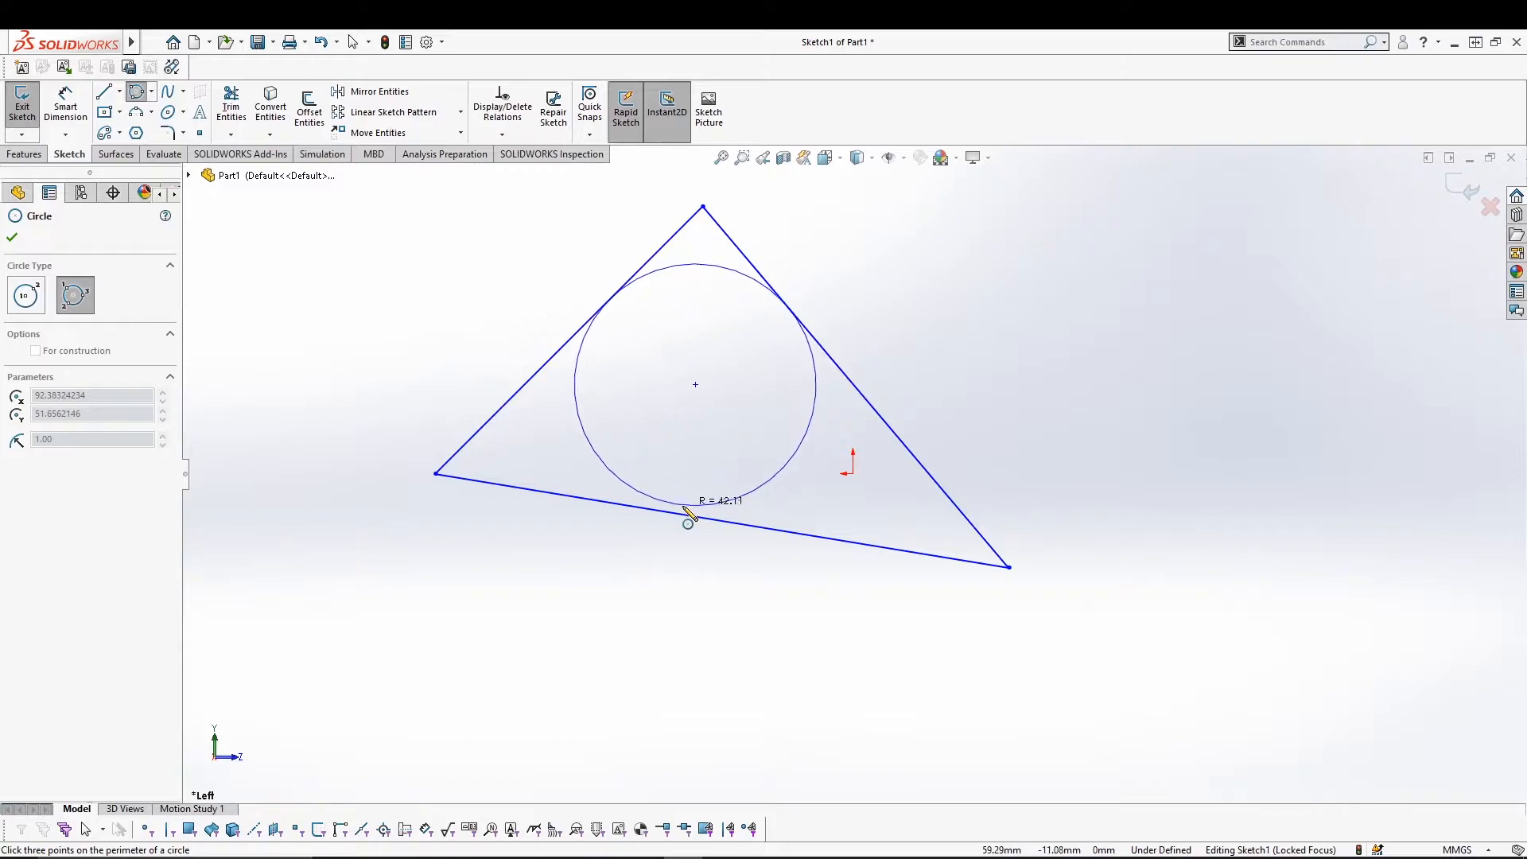
click(682, 518)
key(Escape)
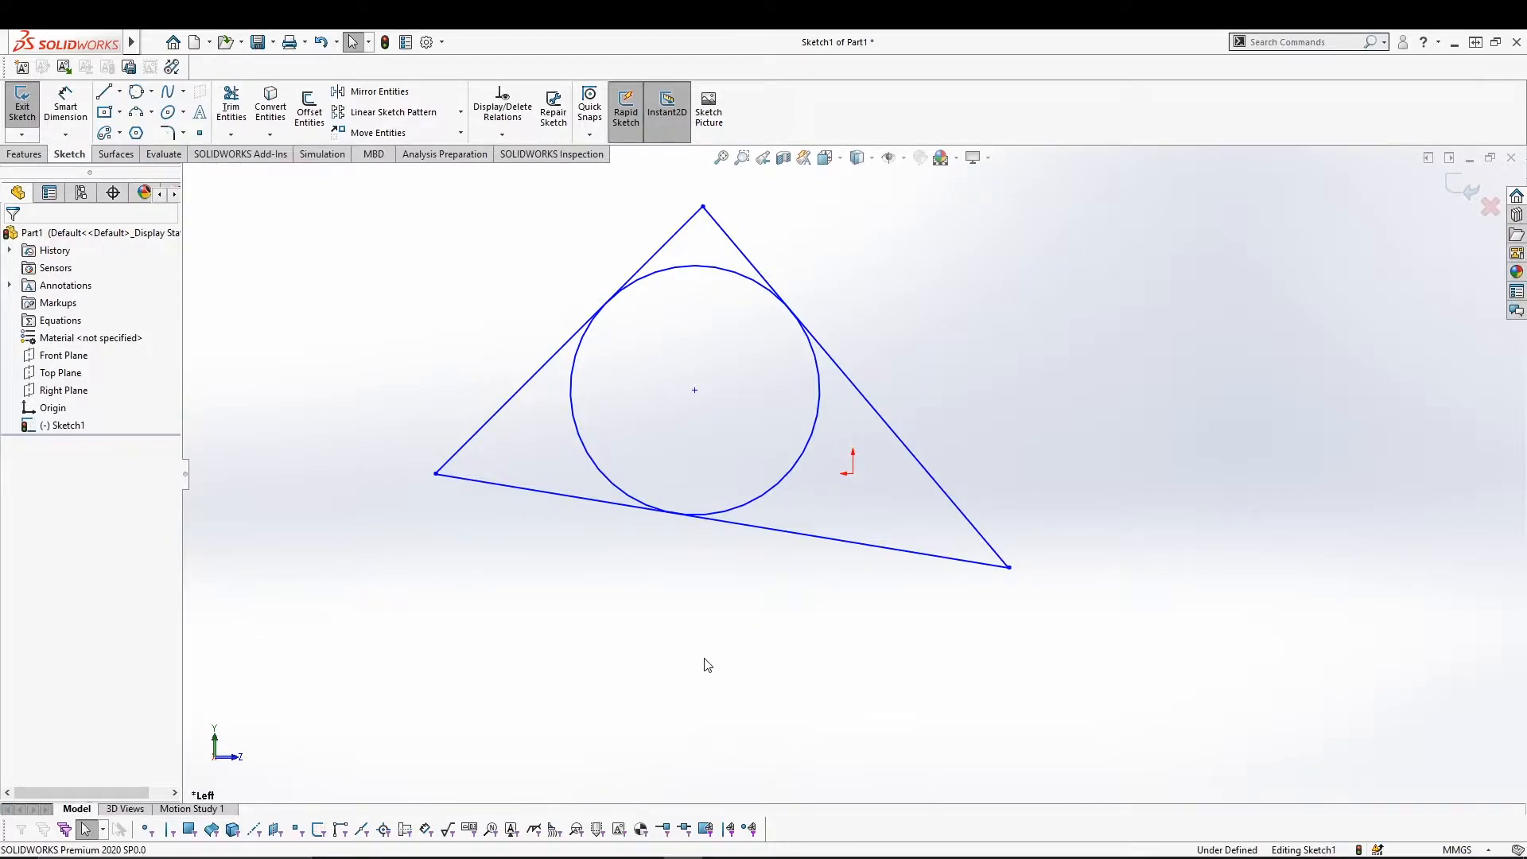
key(ctrl+a)
key(Delete)
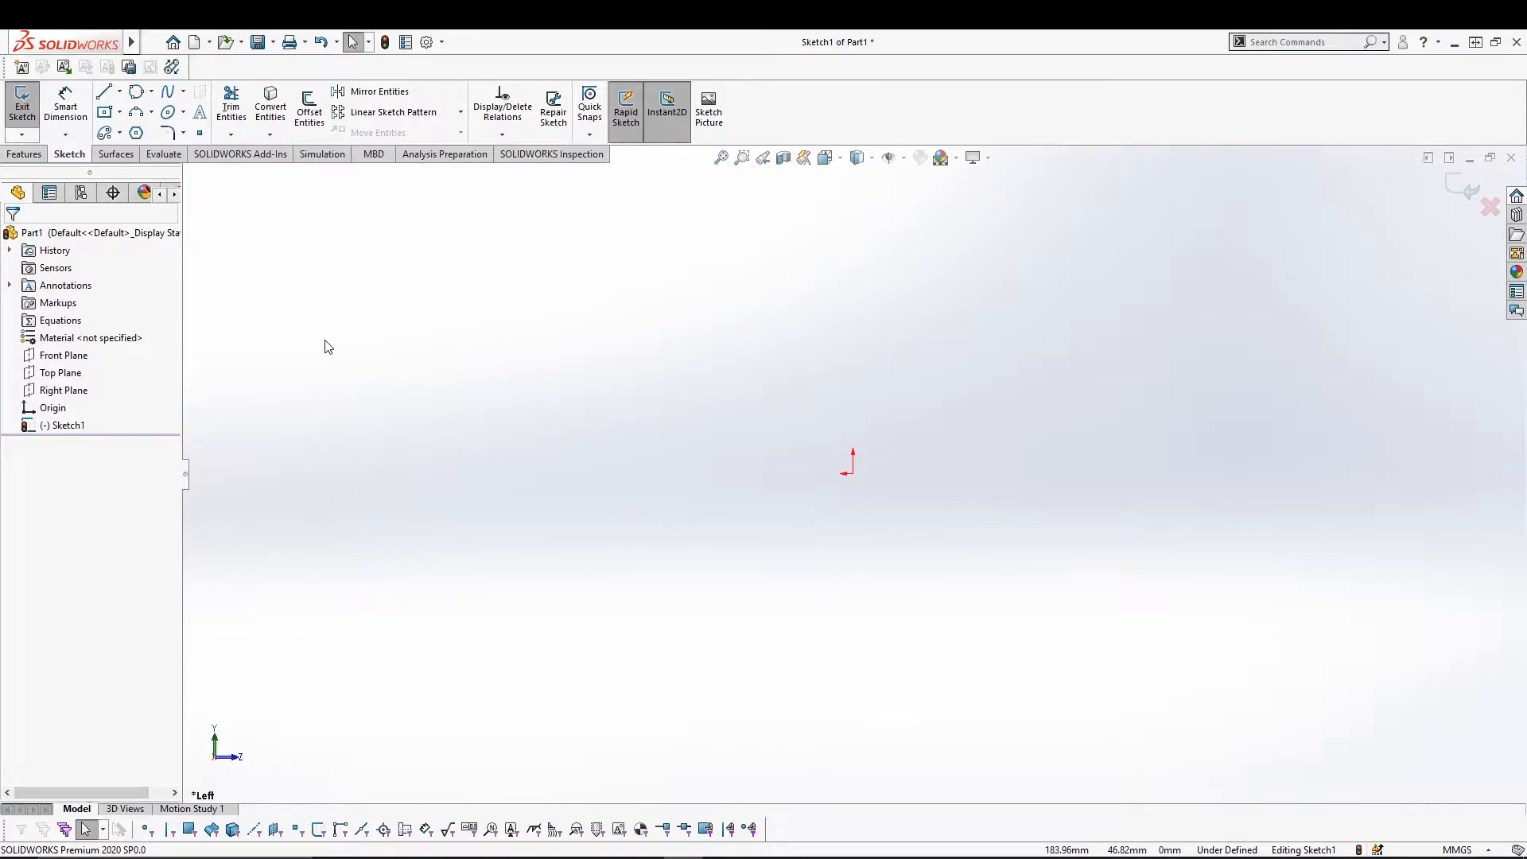
Draw two corner rectangles, one from the origin and a smaller one on the left.
click(119, 112)
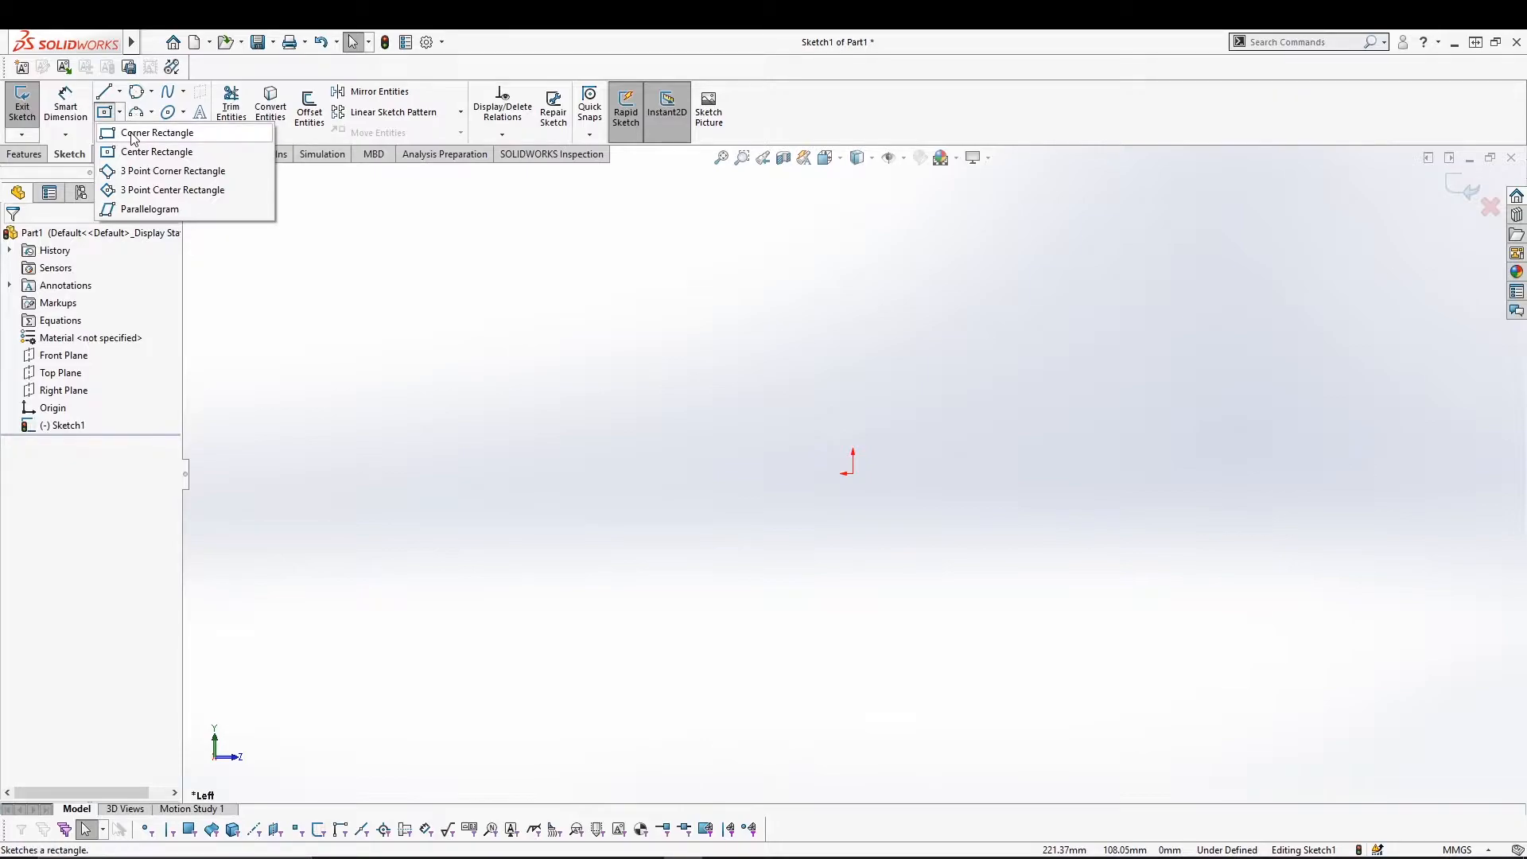
click(134, 133)
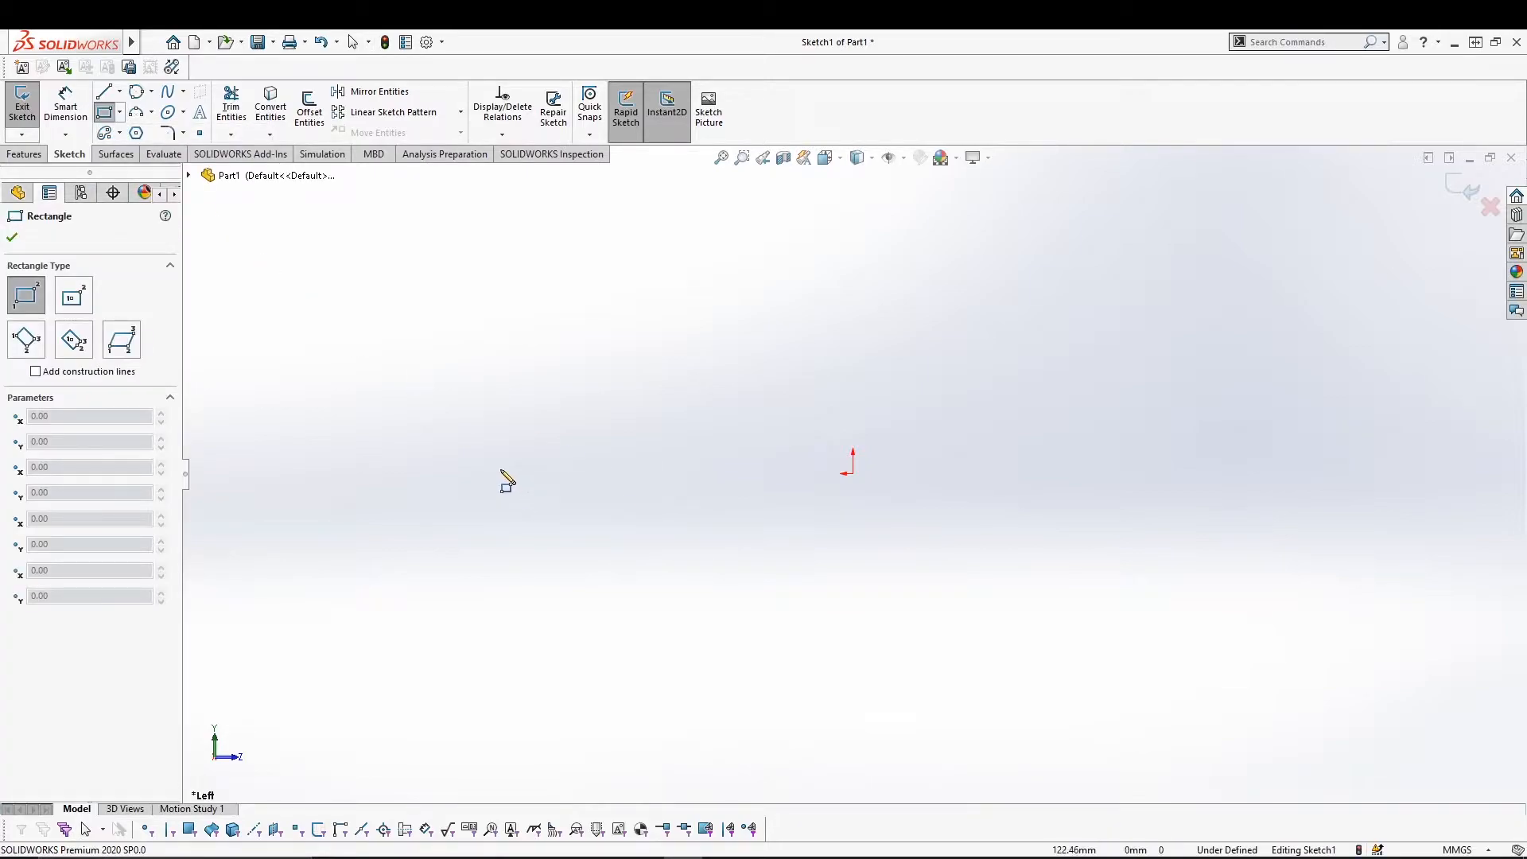
mouse_move(853, 474)
mouse_down()
mouse_move(1214, 365)
mouse_move(1235, 279)
mouse_up()
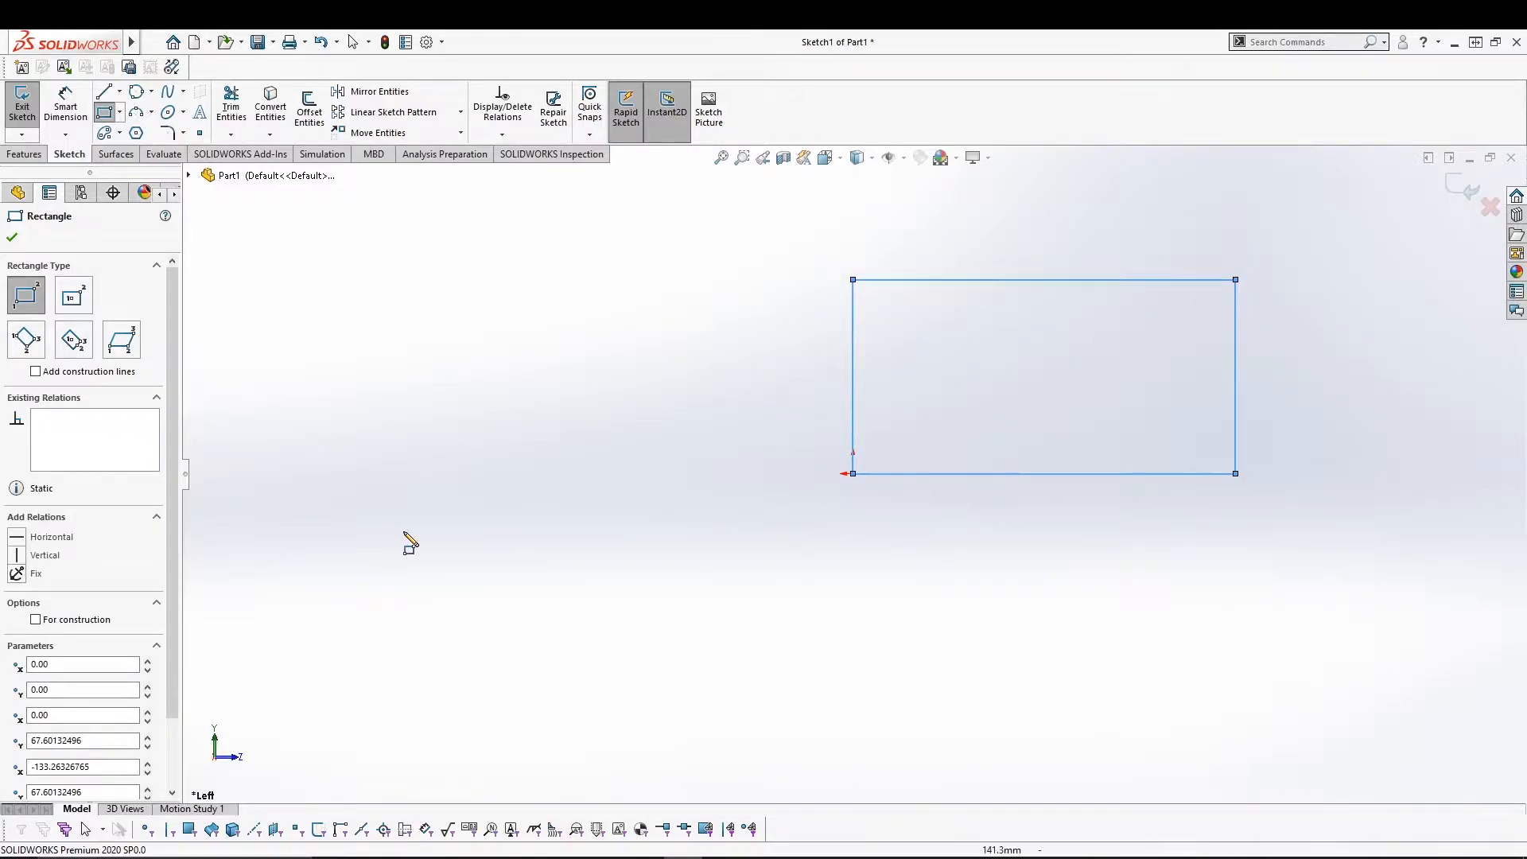
drag(293, 441, 544, 301)
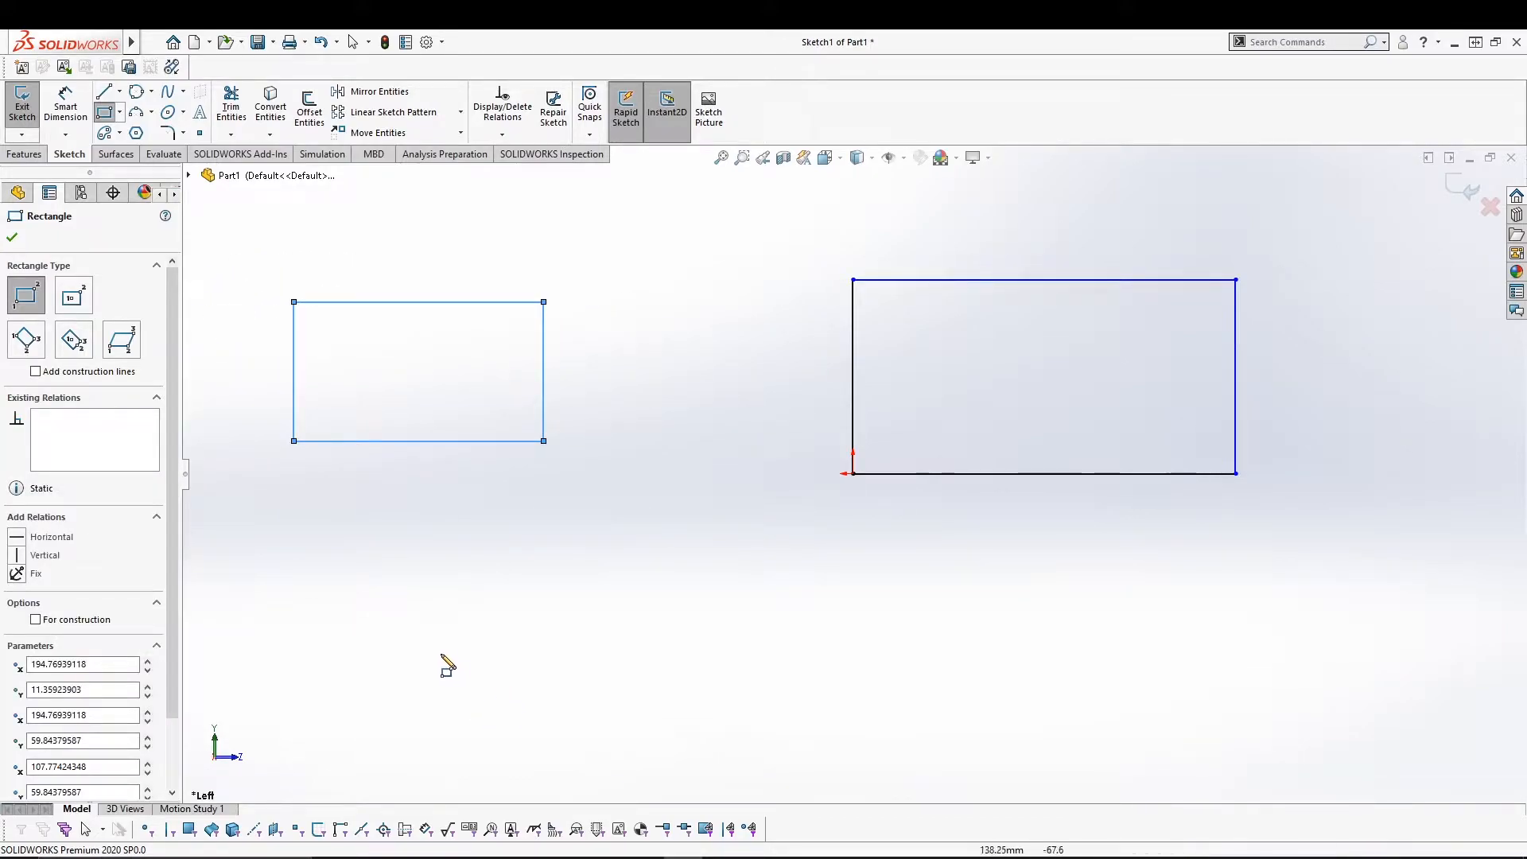
Draw one rectangle with corner diagonals and one with midpoint construction lines, then disable construction lines.
click(51, 371)
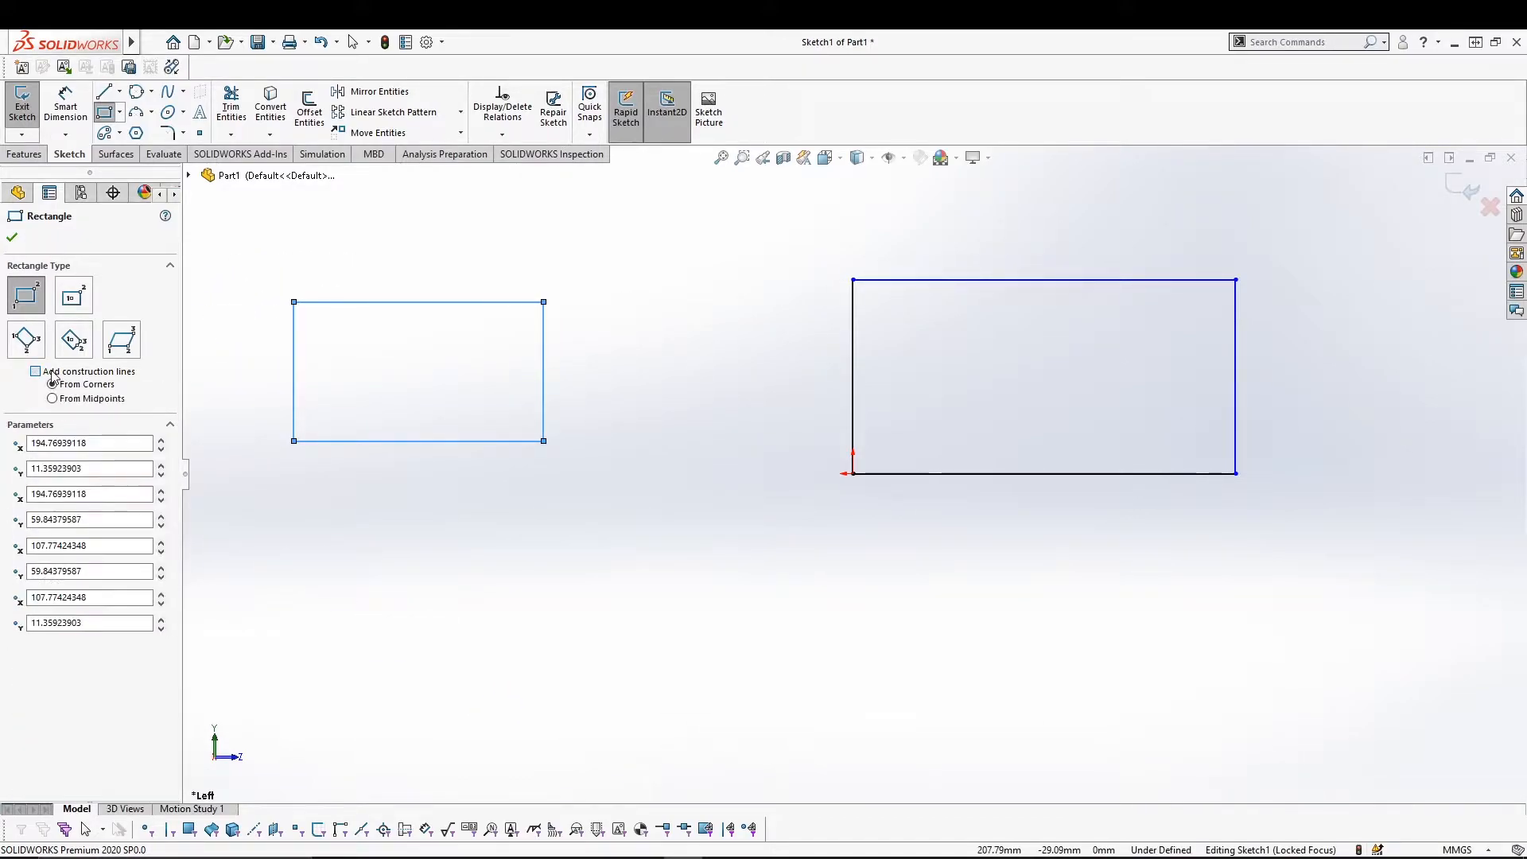
mouse_move(486, 644)
mouse_down()
mouse_move(545, 641)
mouse_move(682, 514)
mouse_move(695, 473)
mouse_up()
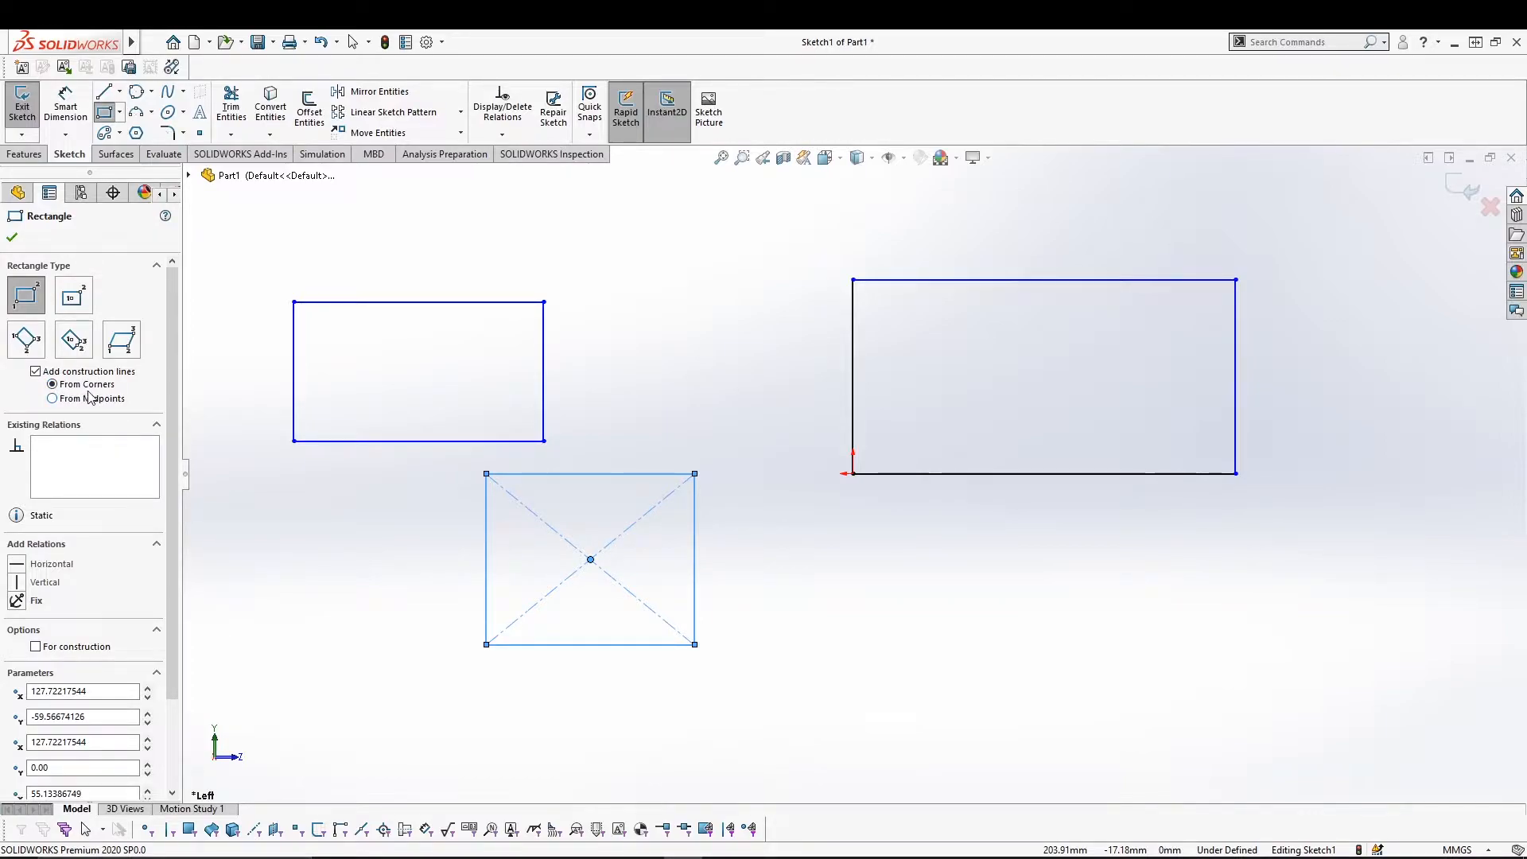
click(53, 402)
drag(857, 654, 1090, 510)
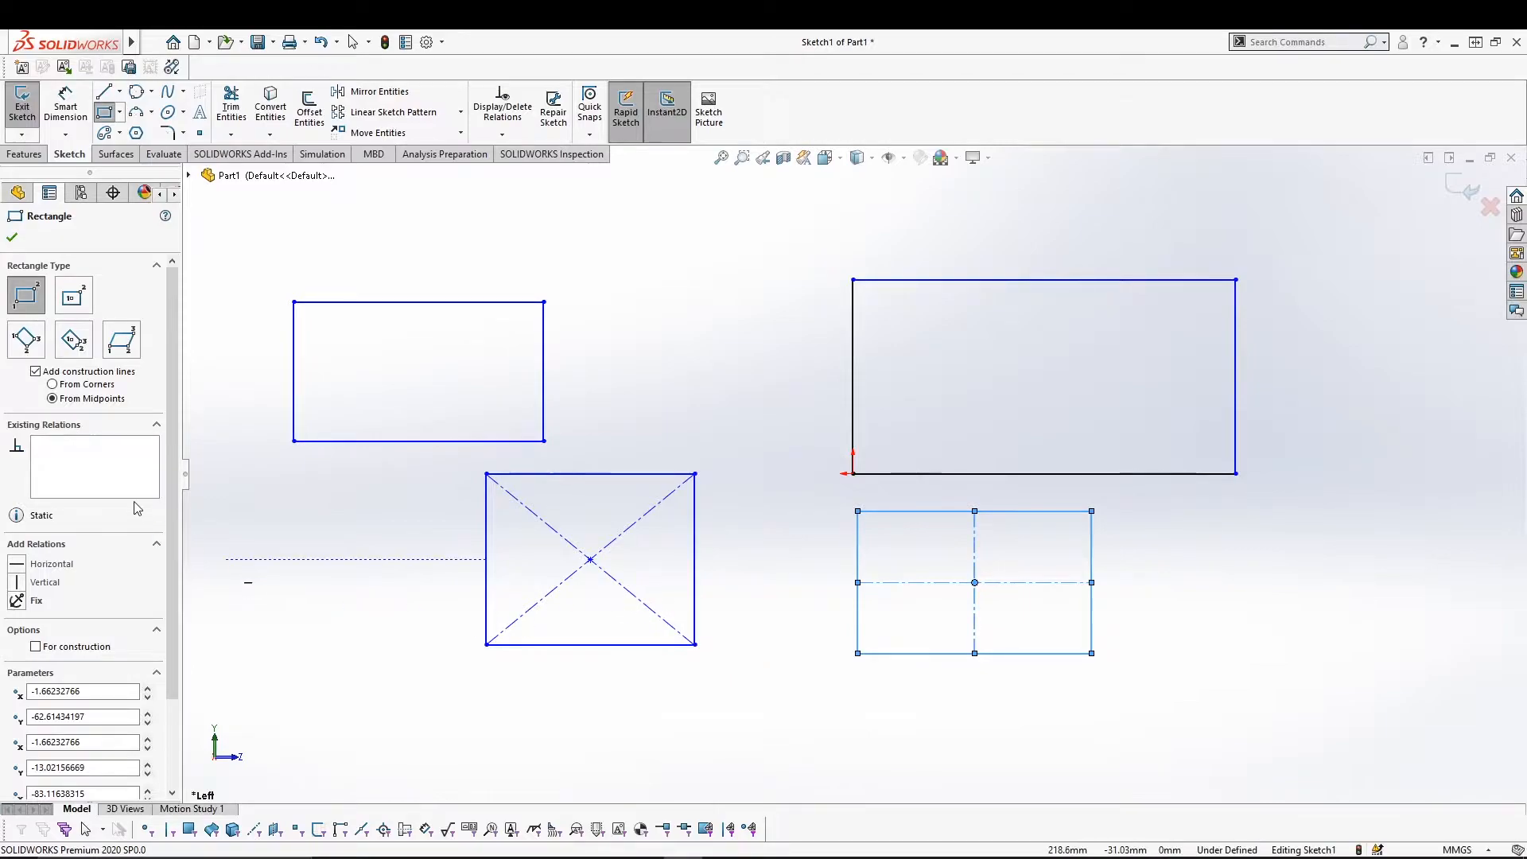
click(35, 371)
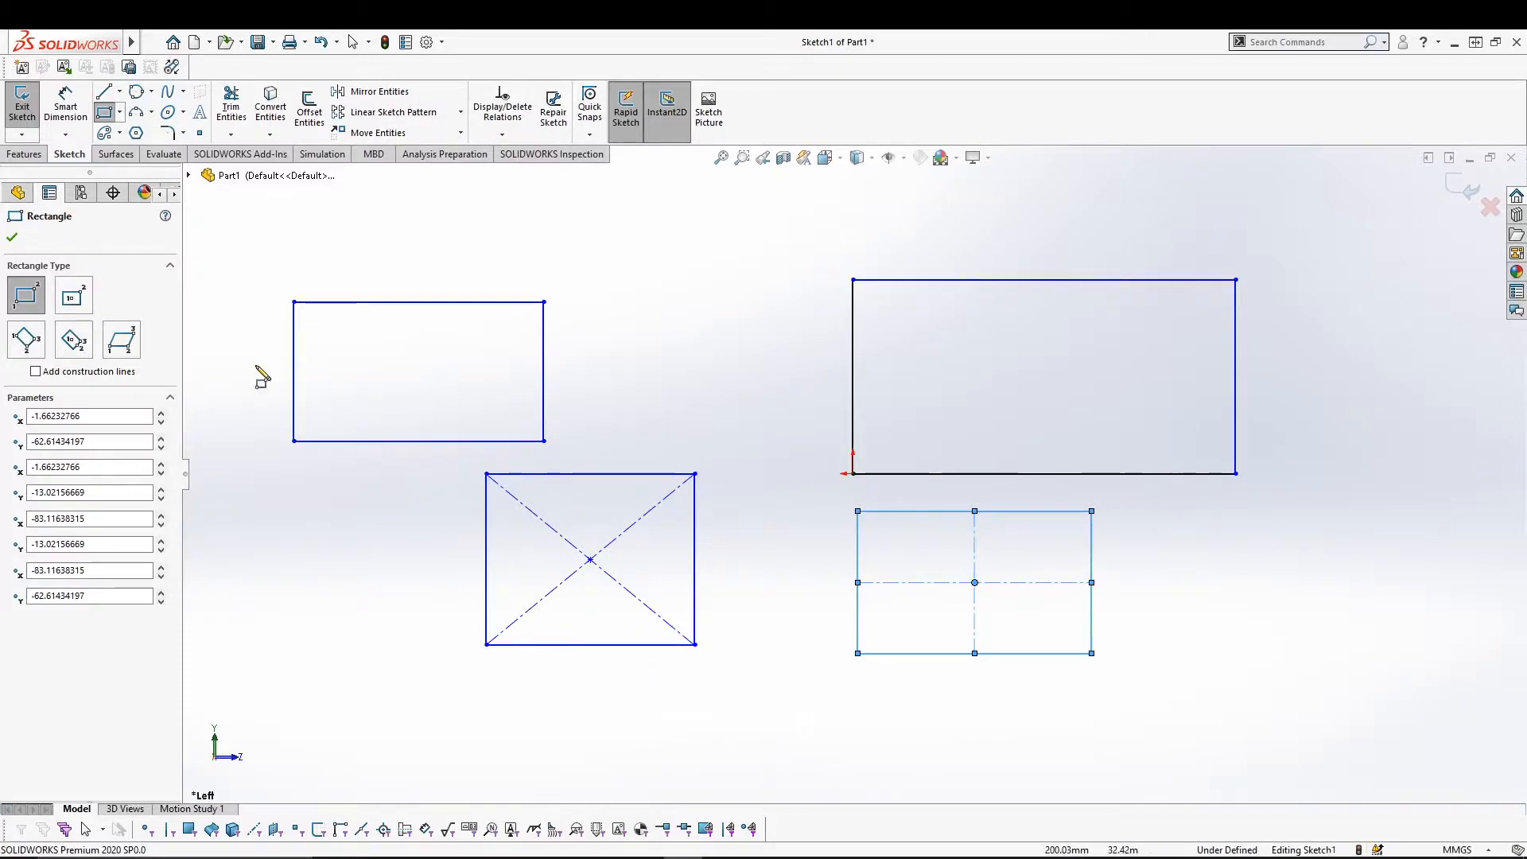
Draw a Center Rectangle on the origin, briefly toggling For construction on and off.
click(72, 299)
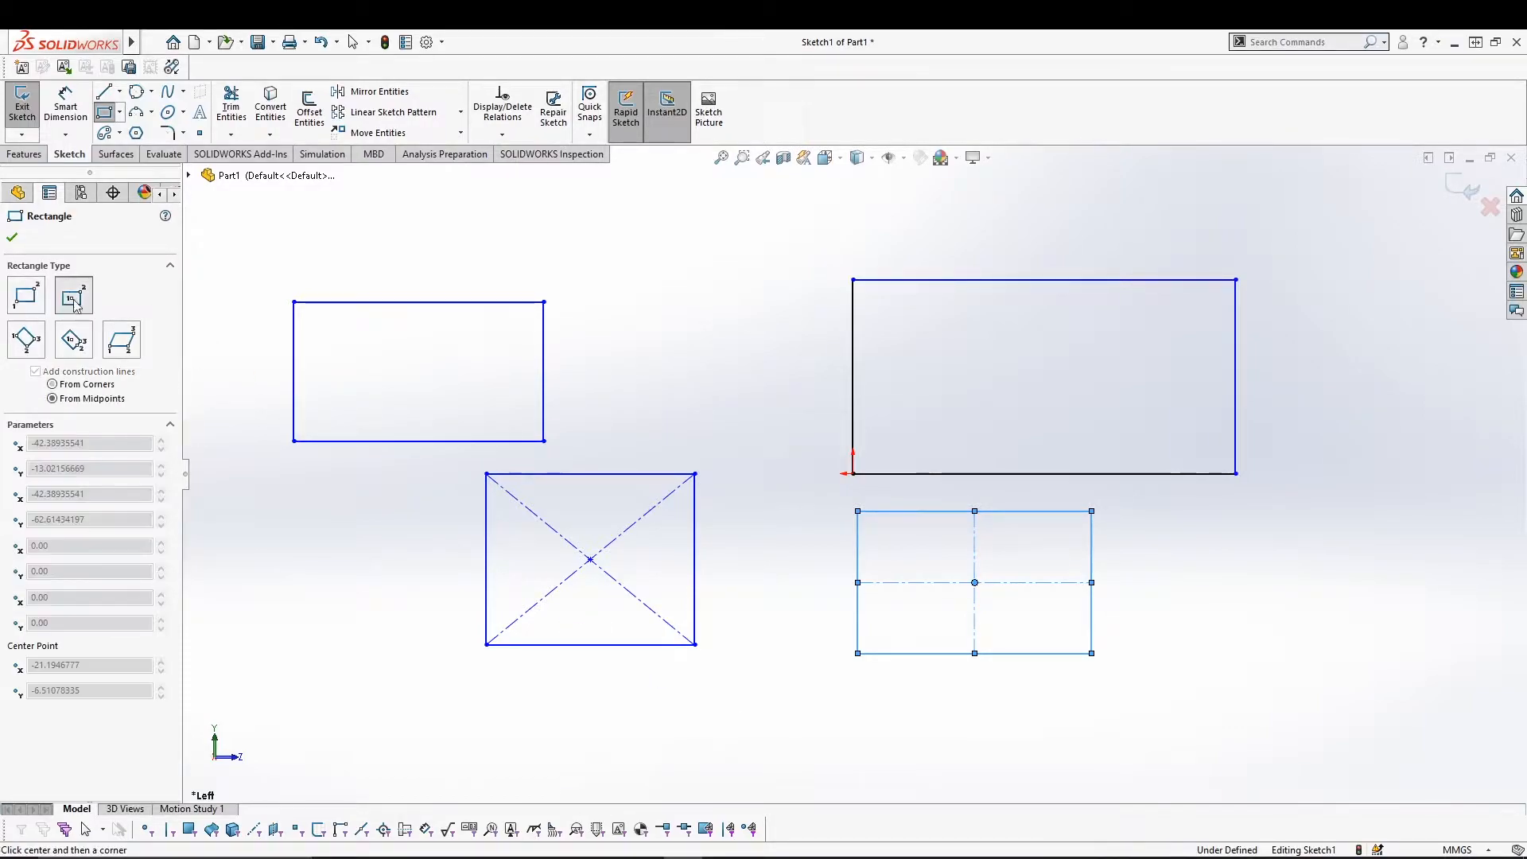
click(852, 474)
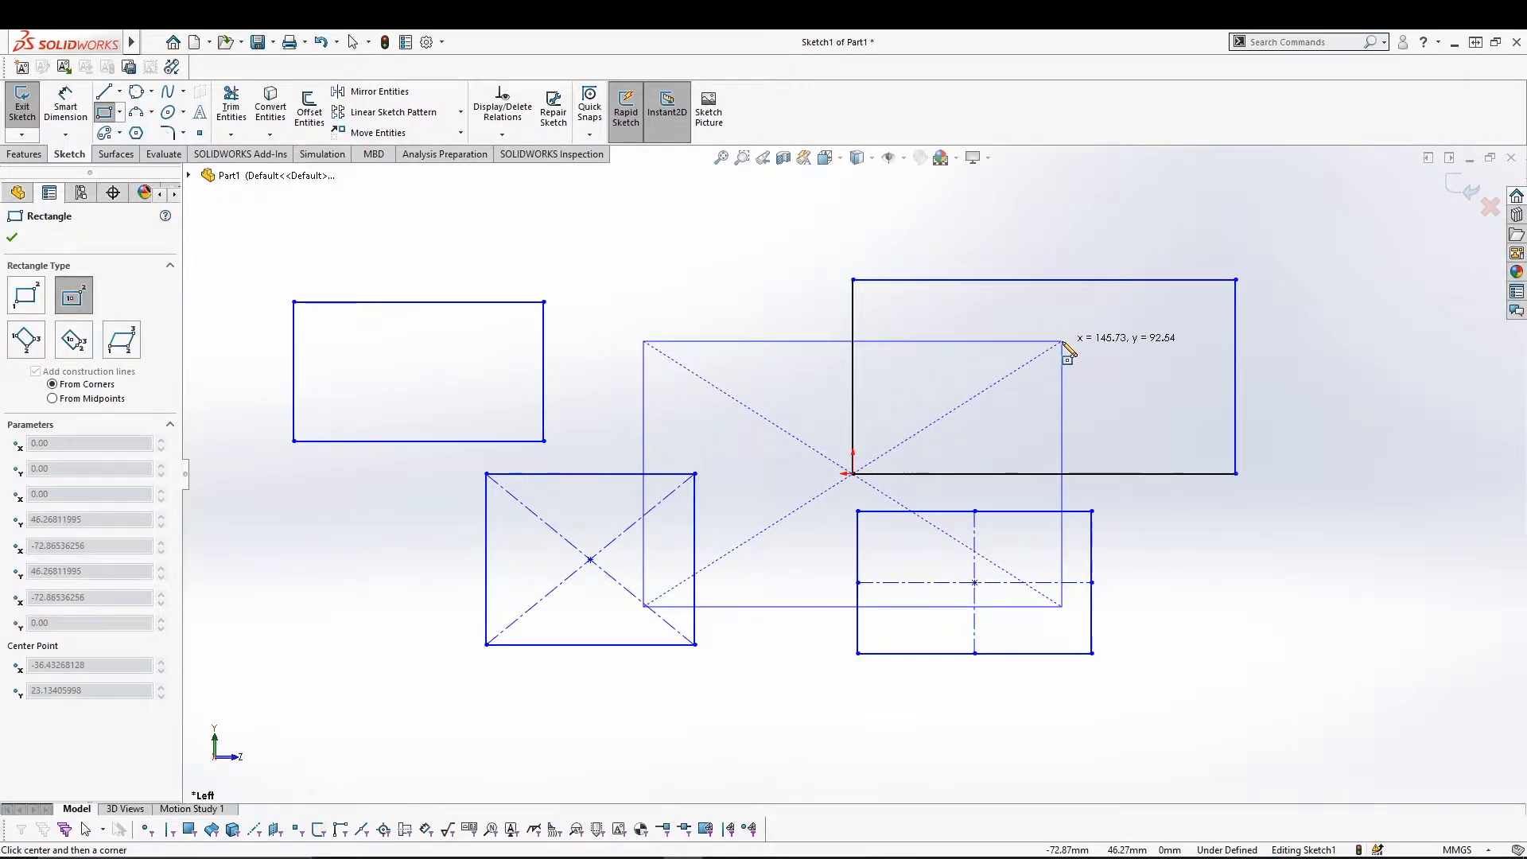
click(1063, 343)
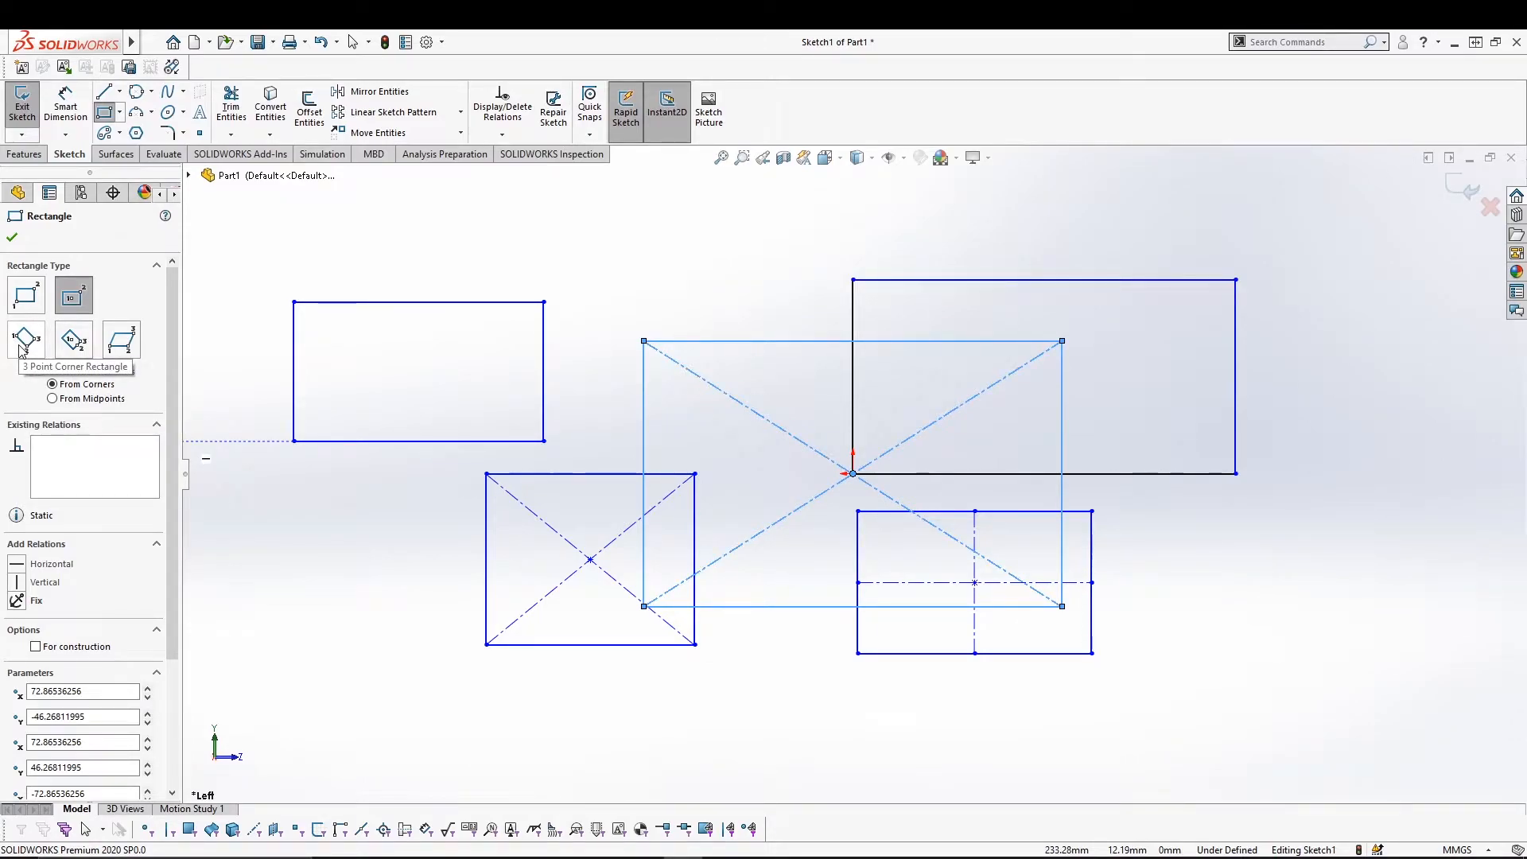
click(36, 647)
click(37, 647)
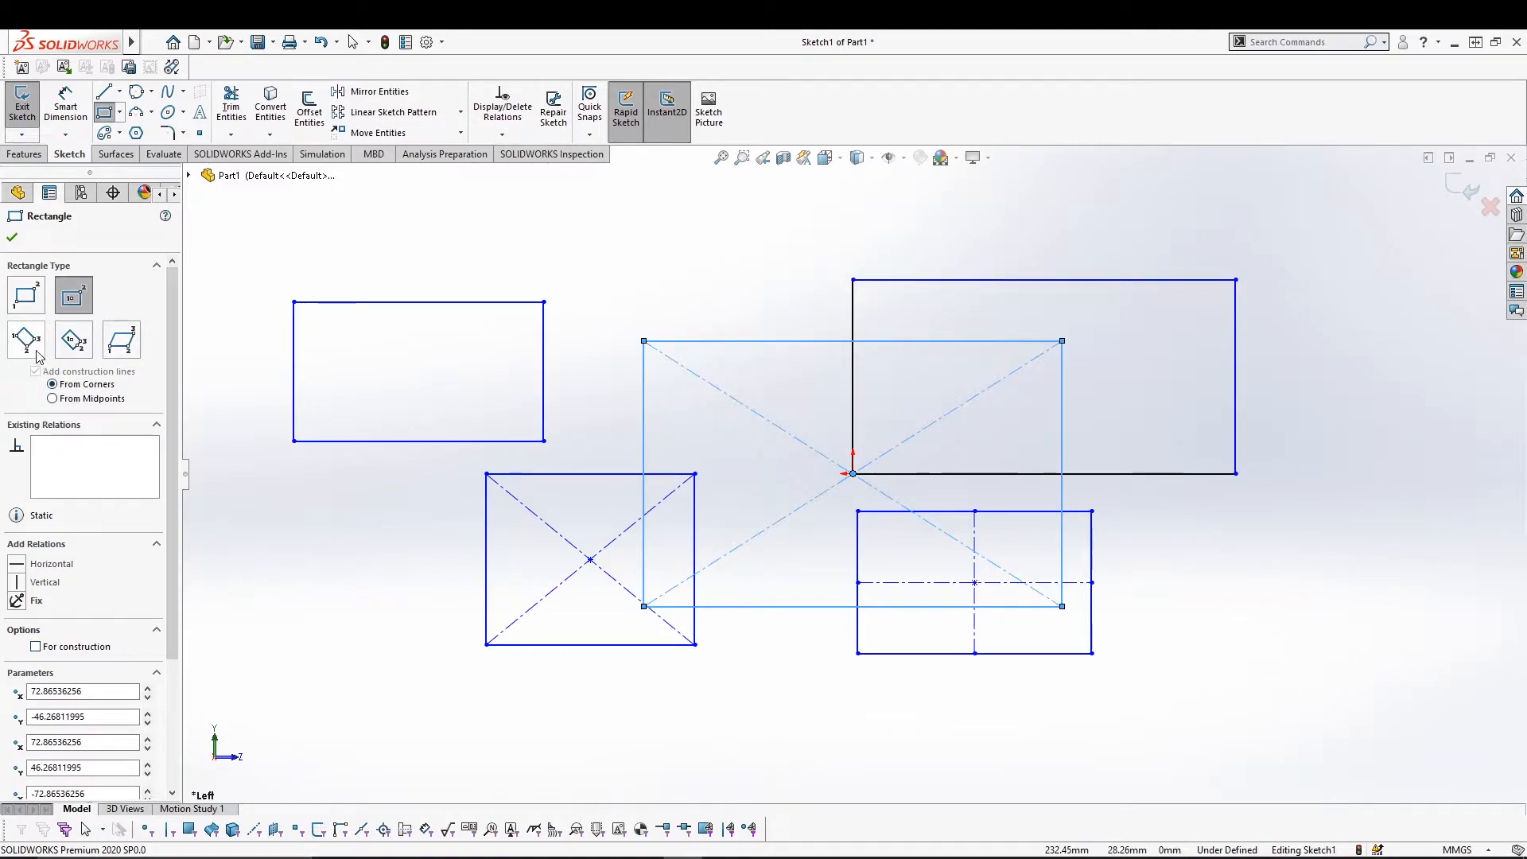
scroll(759, 692, down, 2)
scroll(762, 693, up, 5)
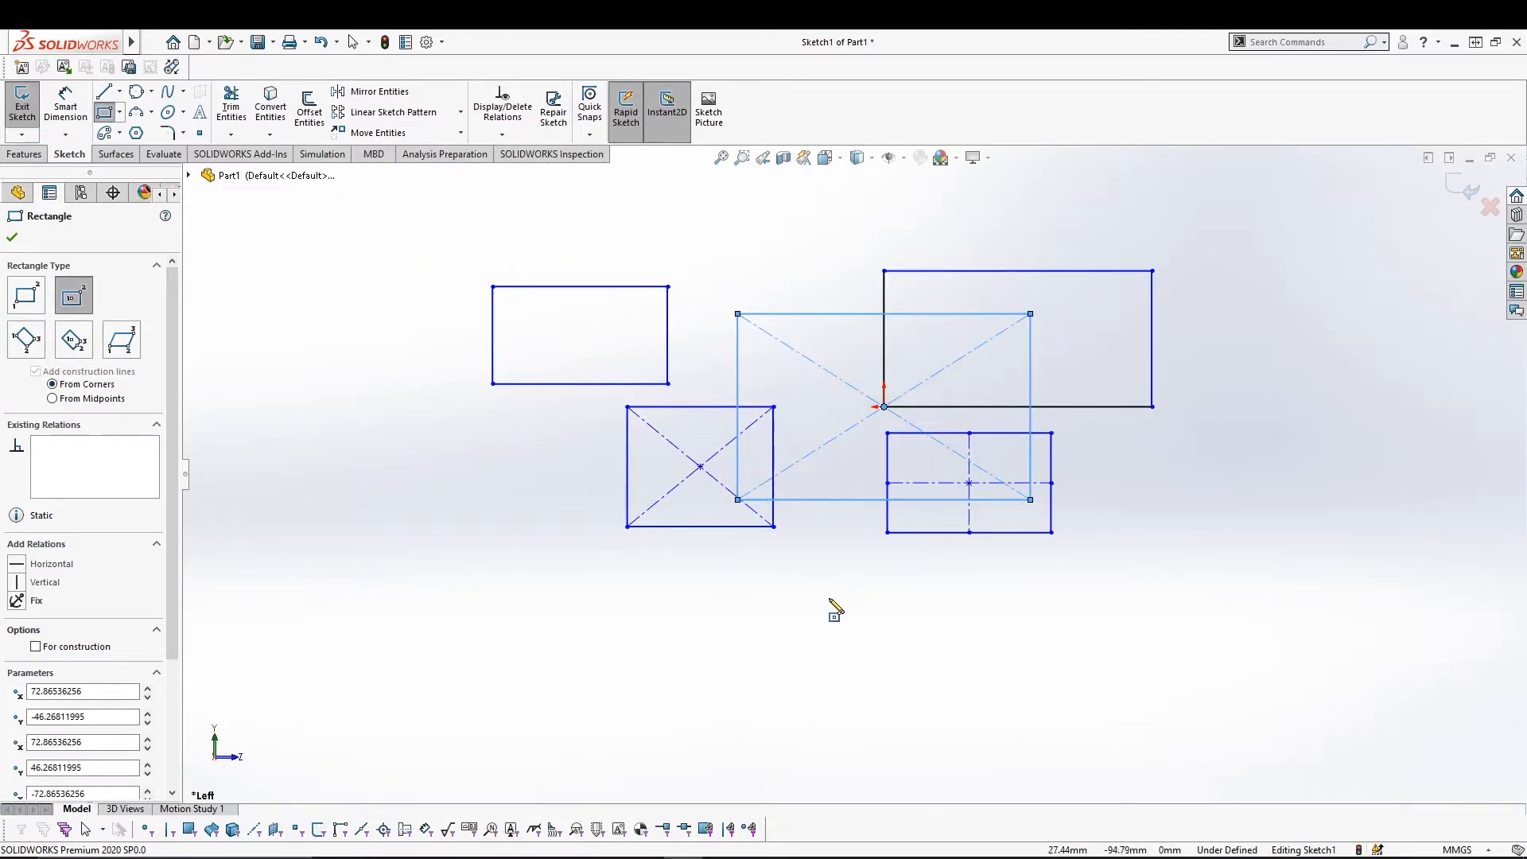
Draw two 3 Point Corner Rectangles below the shapes, one tilted and one horizontal.
click(27, 342)
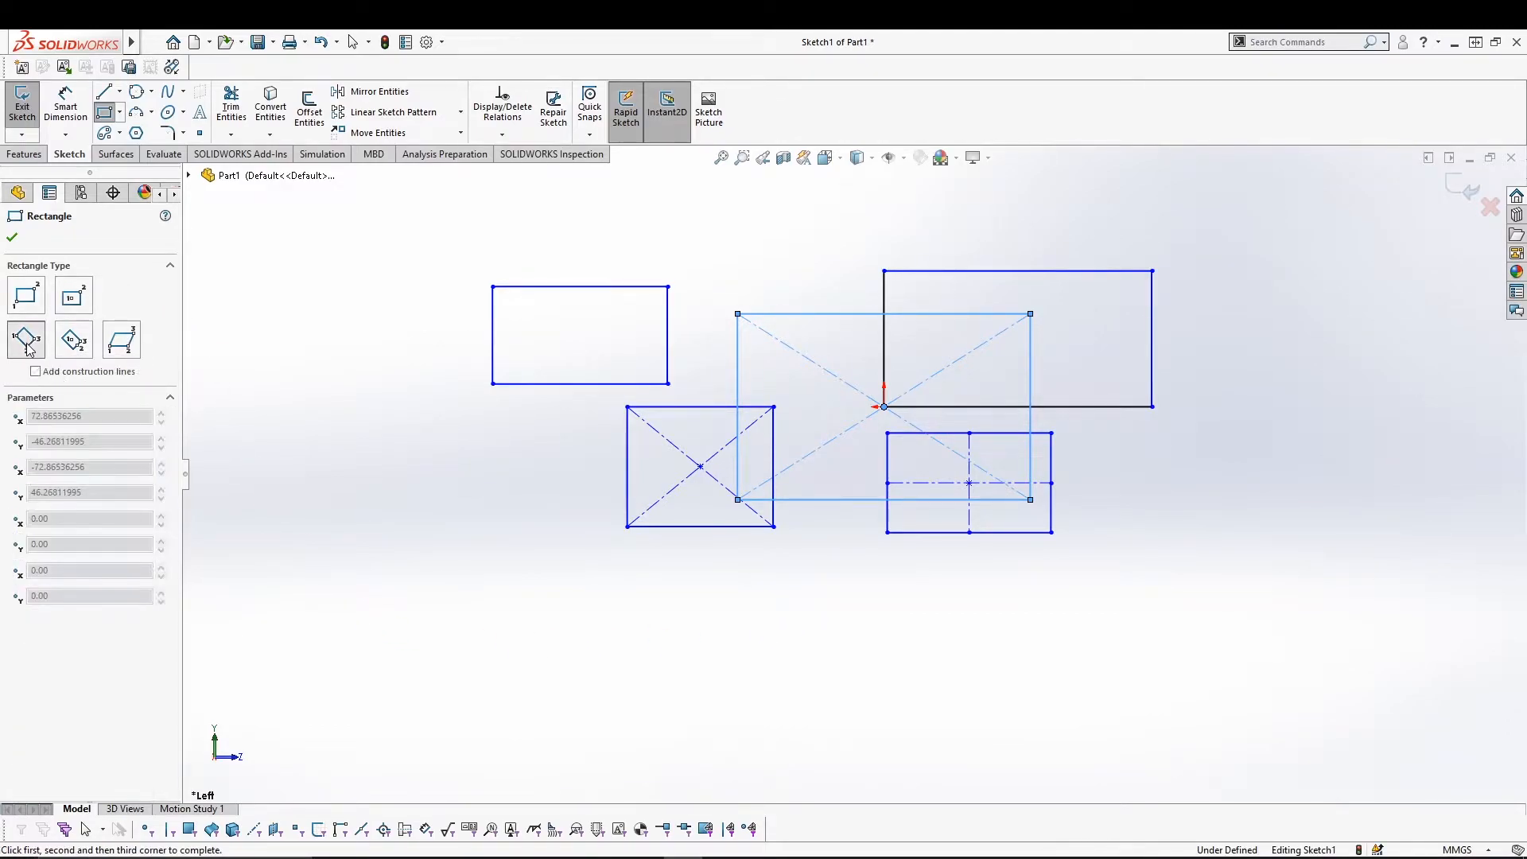
click(339, 675)
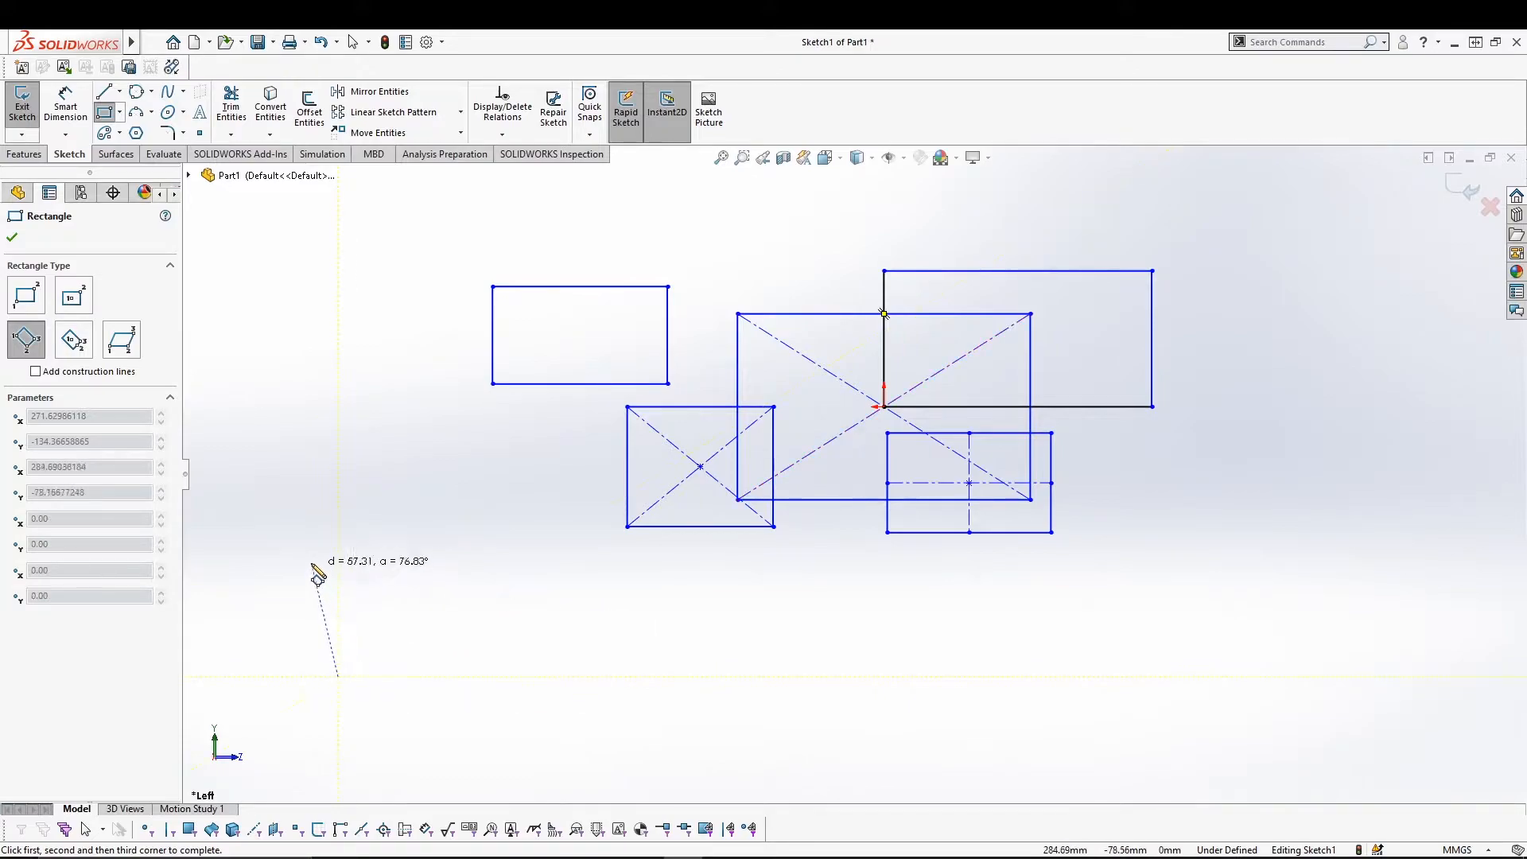
click(453, 749)
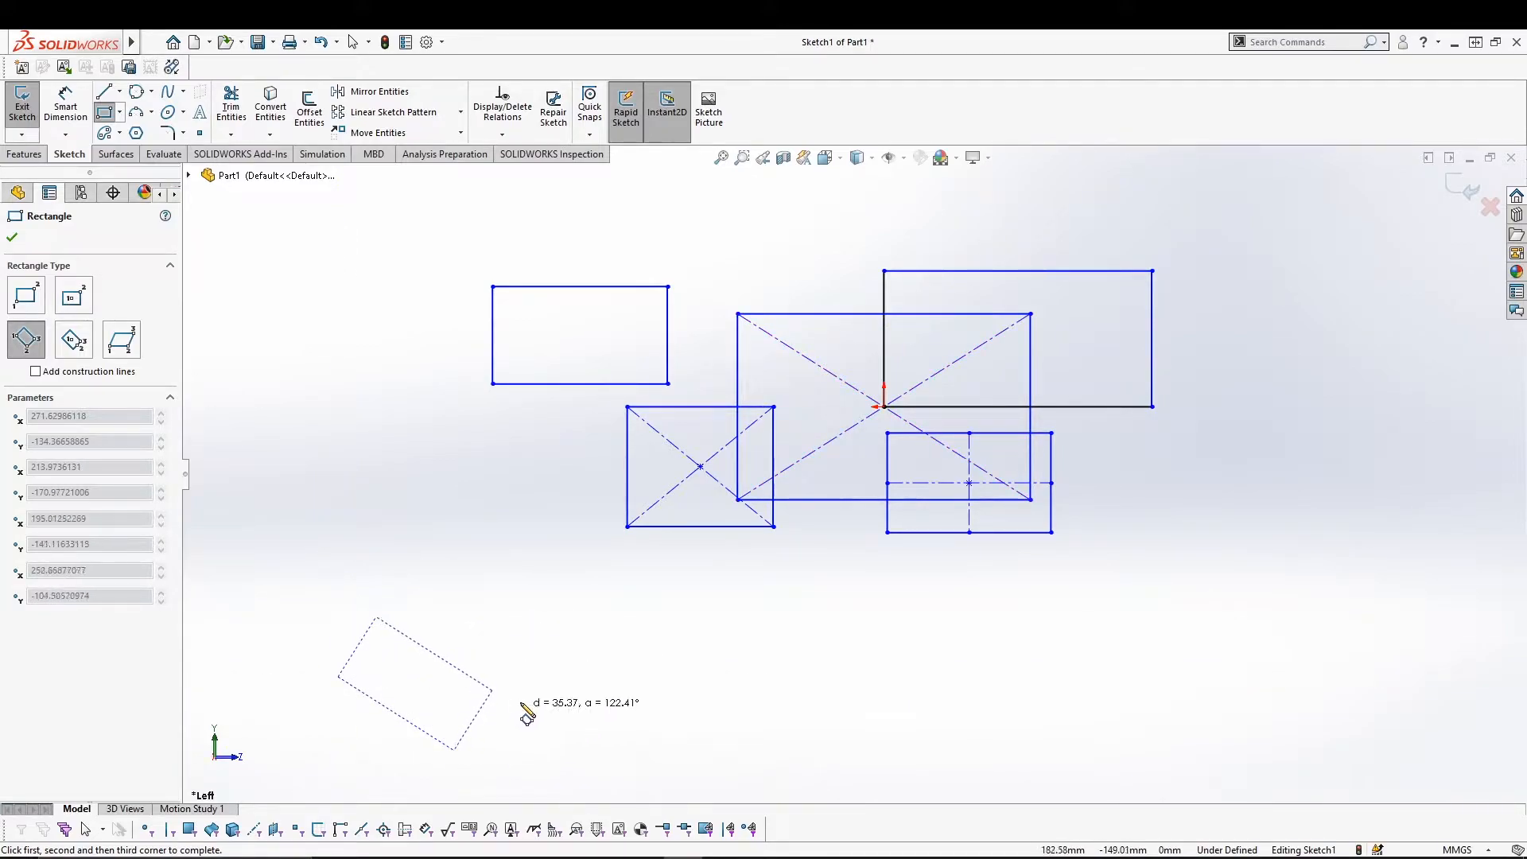
click(554, 674)
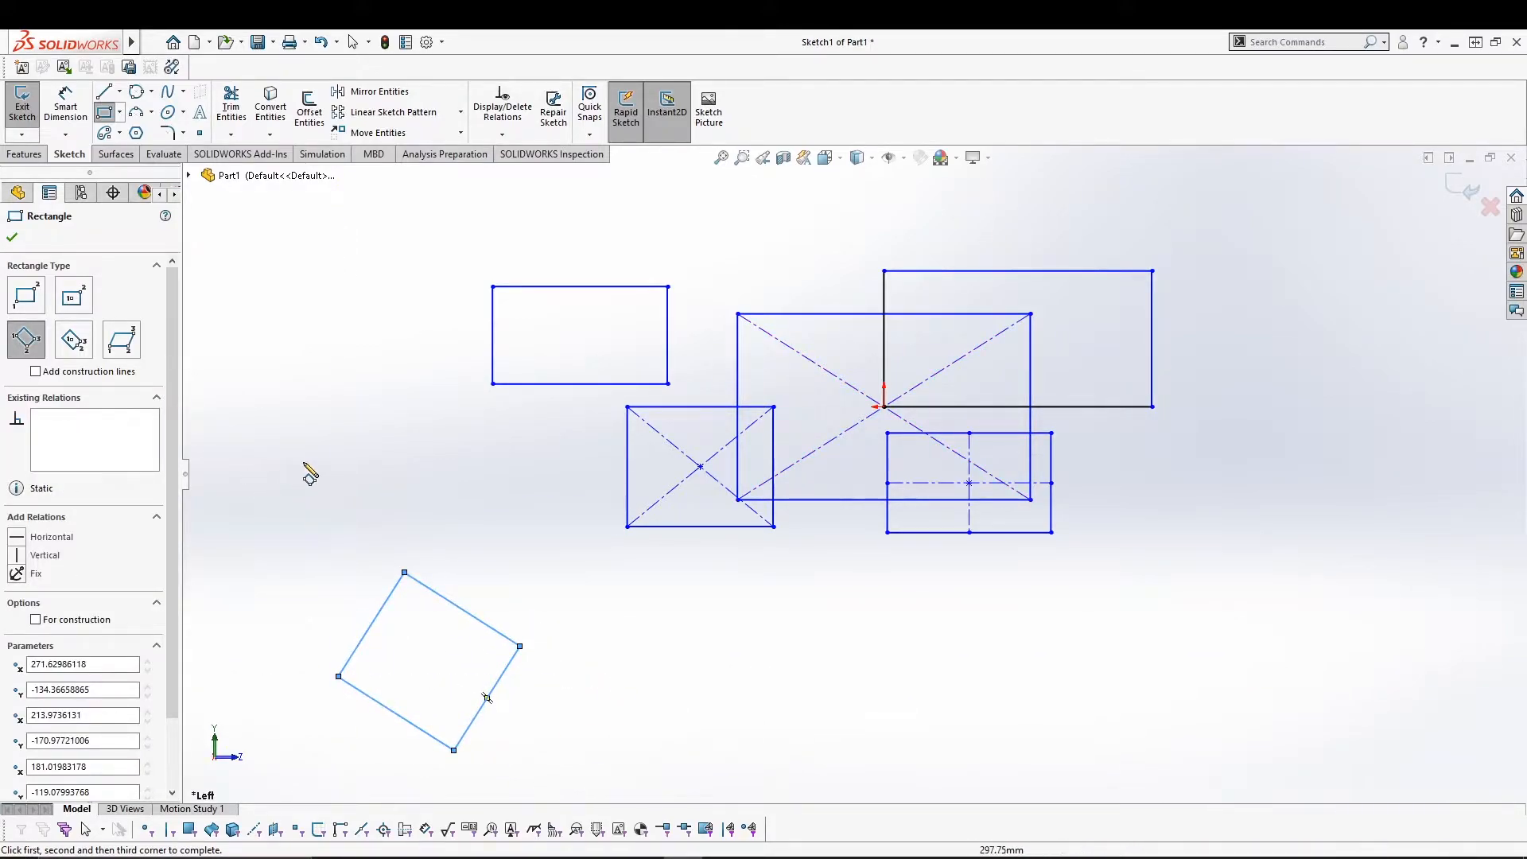
click(724, 660)
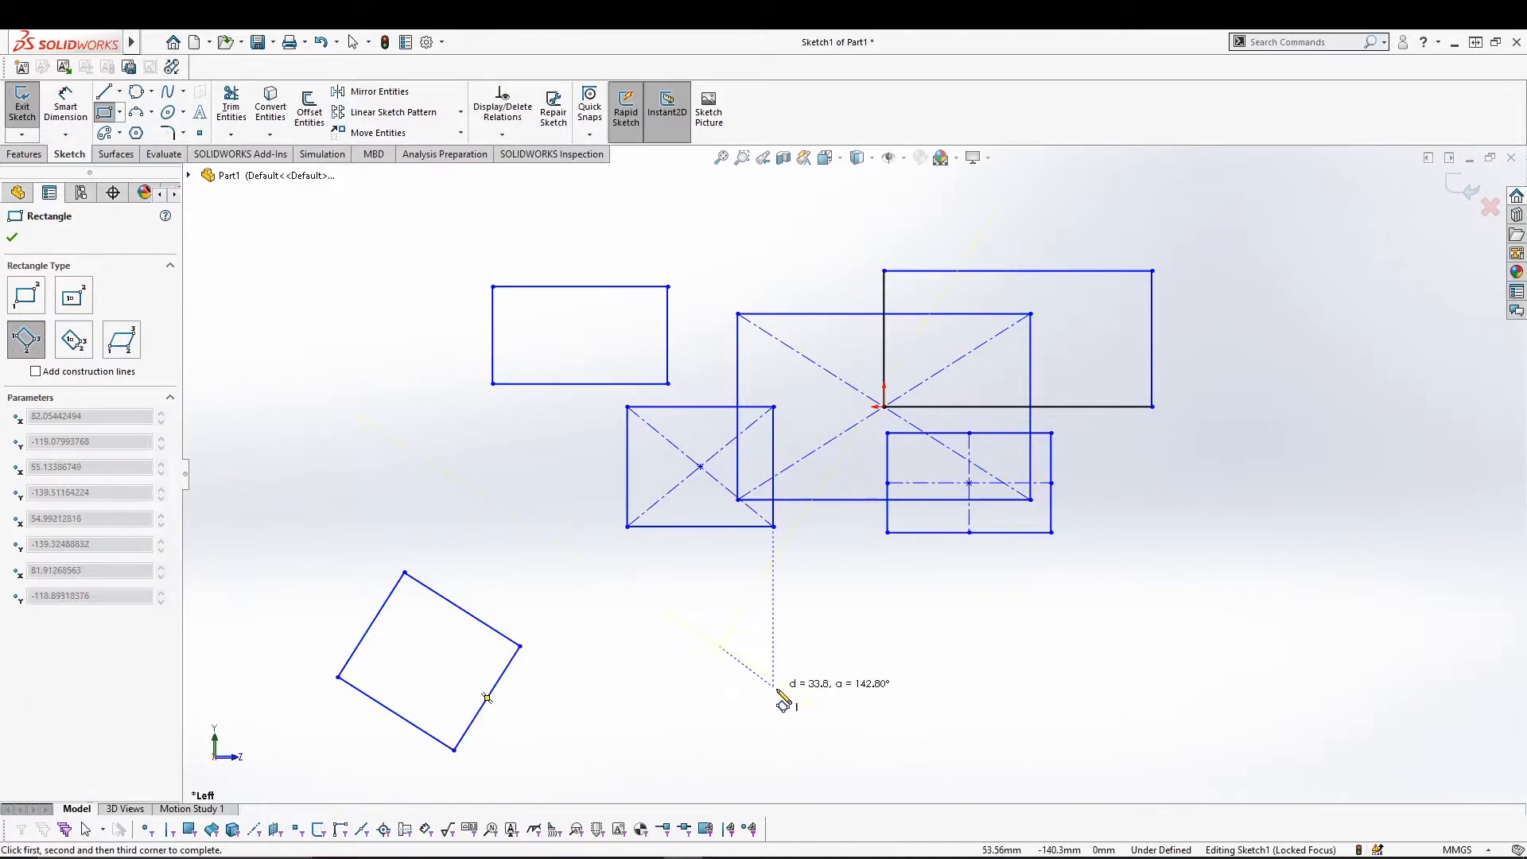
click(977, 646)
click(895, 745)
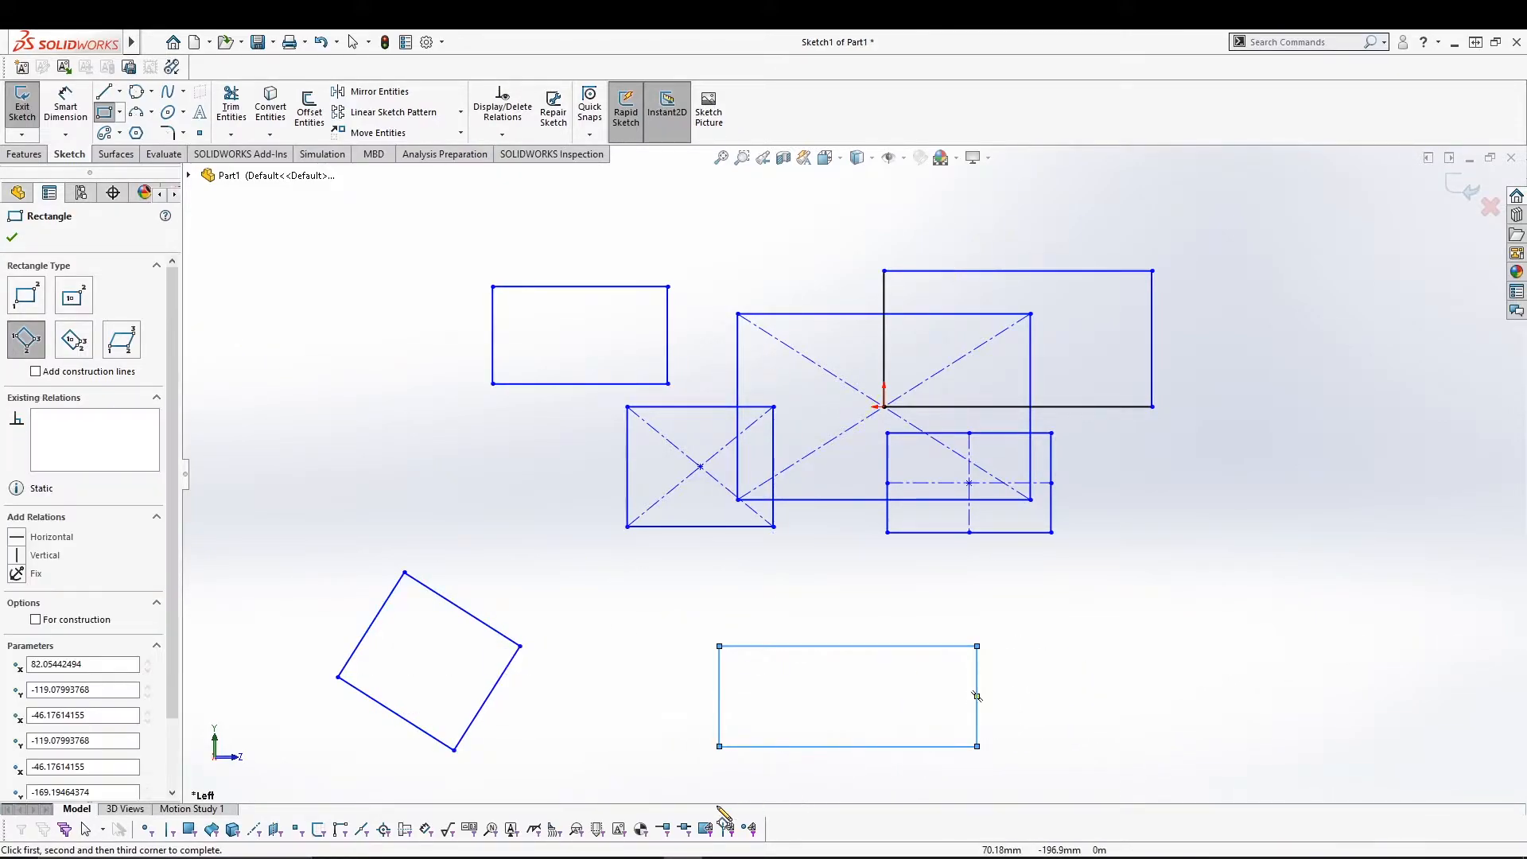
click(77, 343)
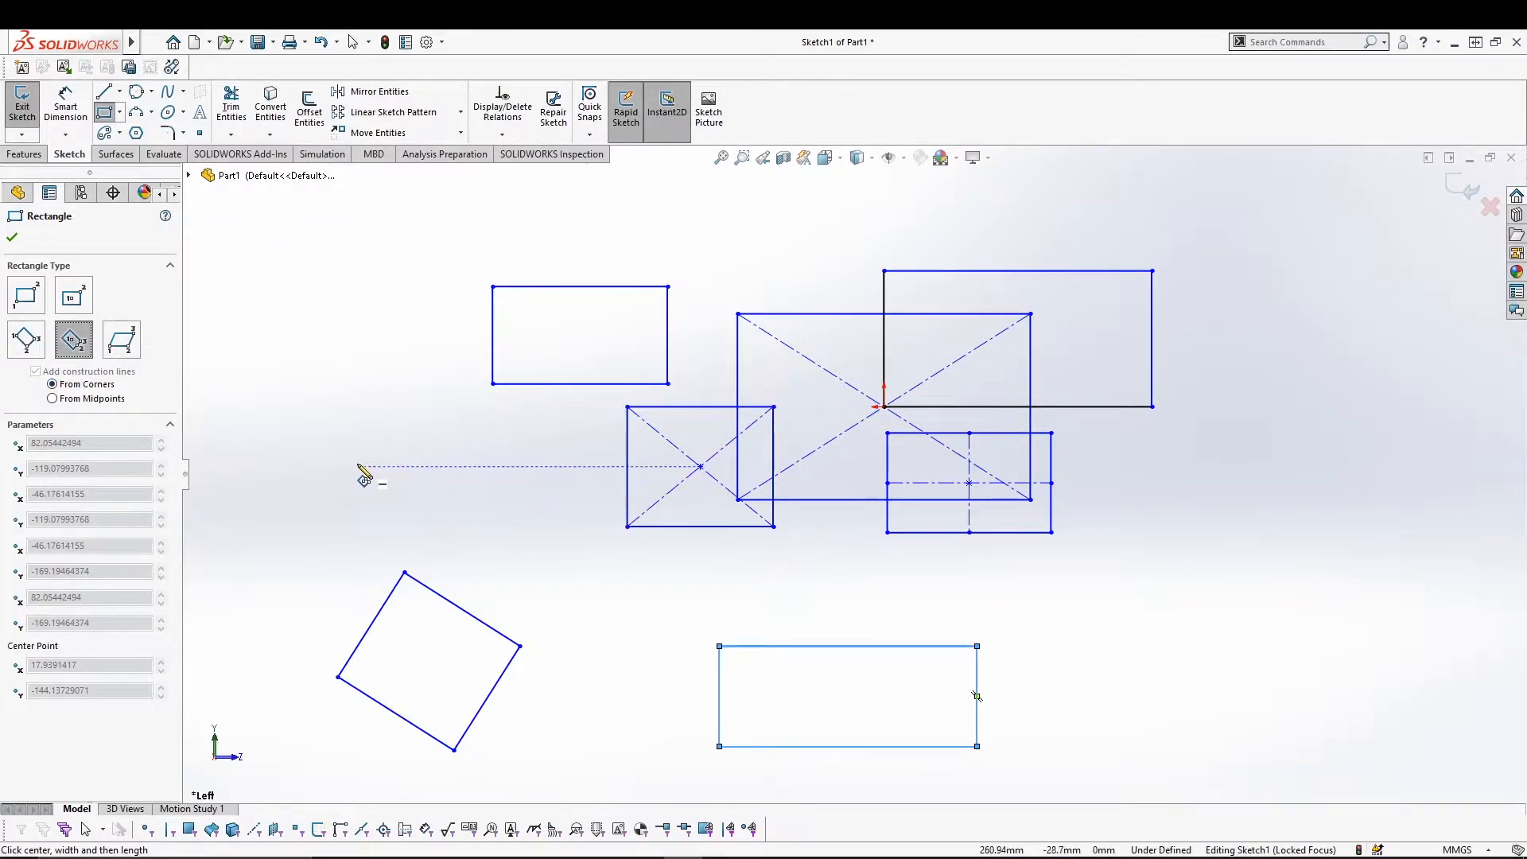
Draw two 3 Point Center Rectangles, one at the far left and one at lower right.
click(330, 456)
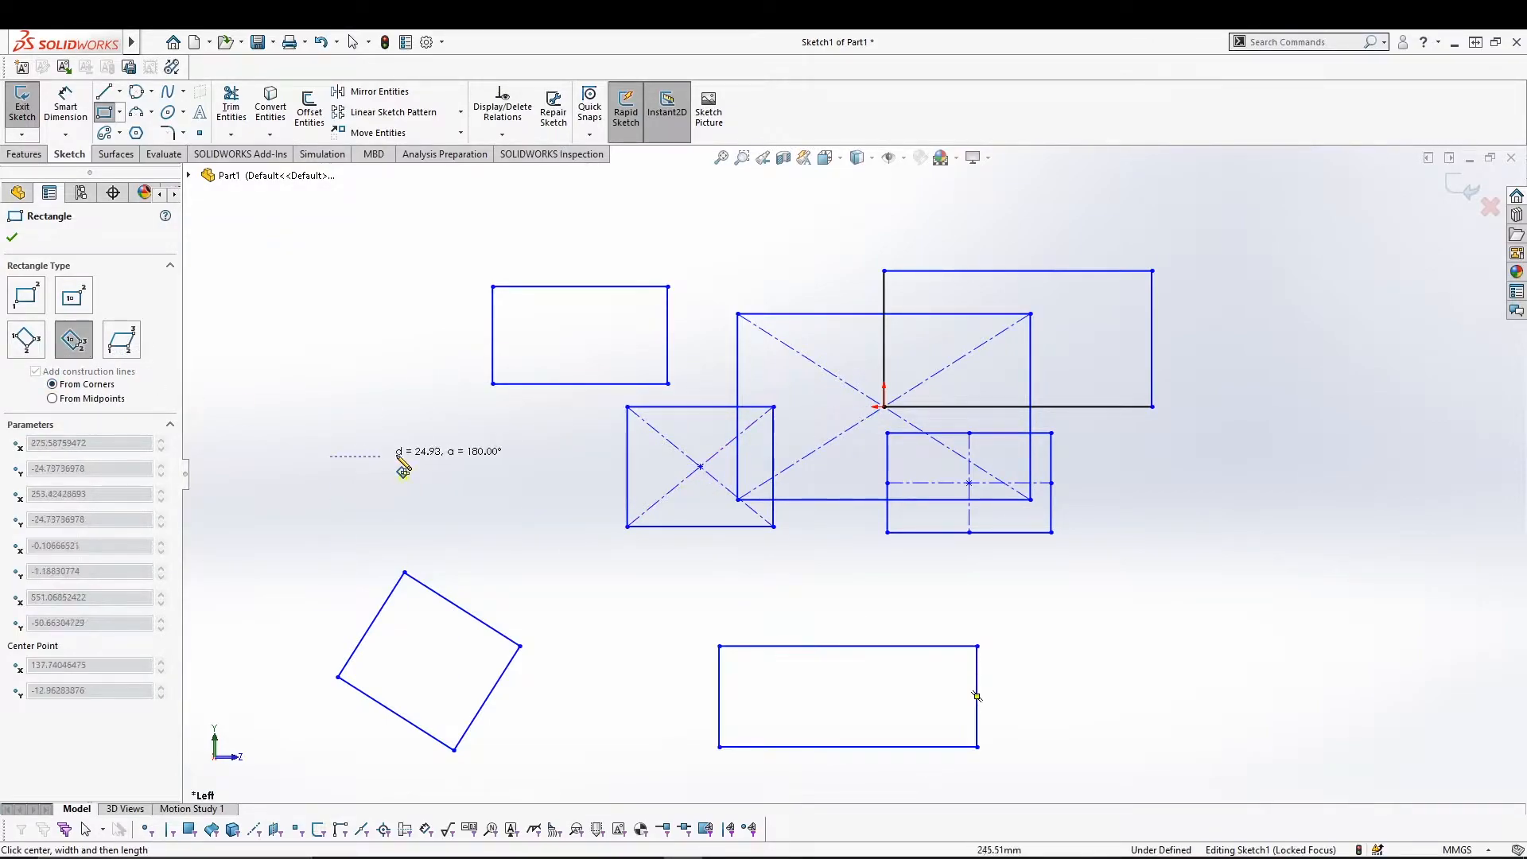
click(454, 456)
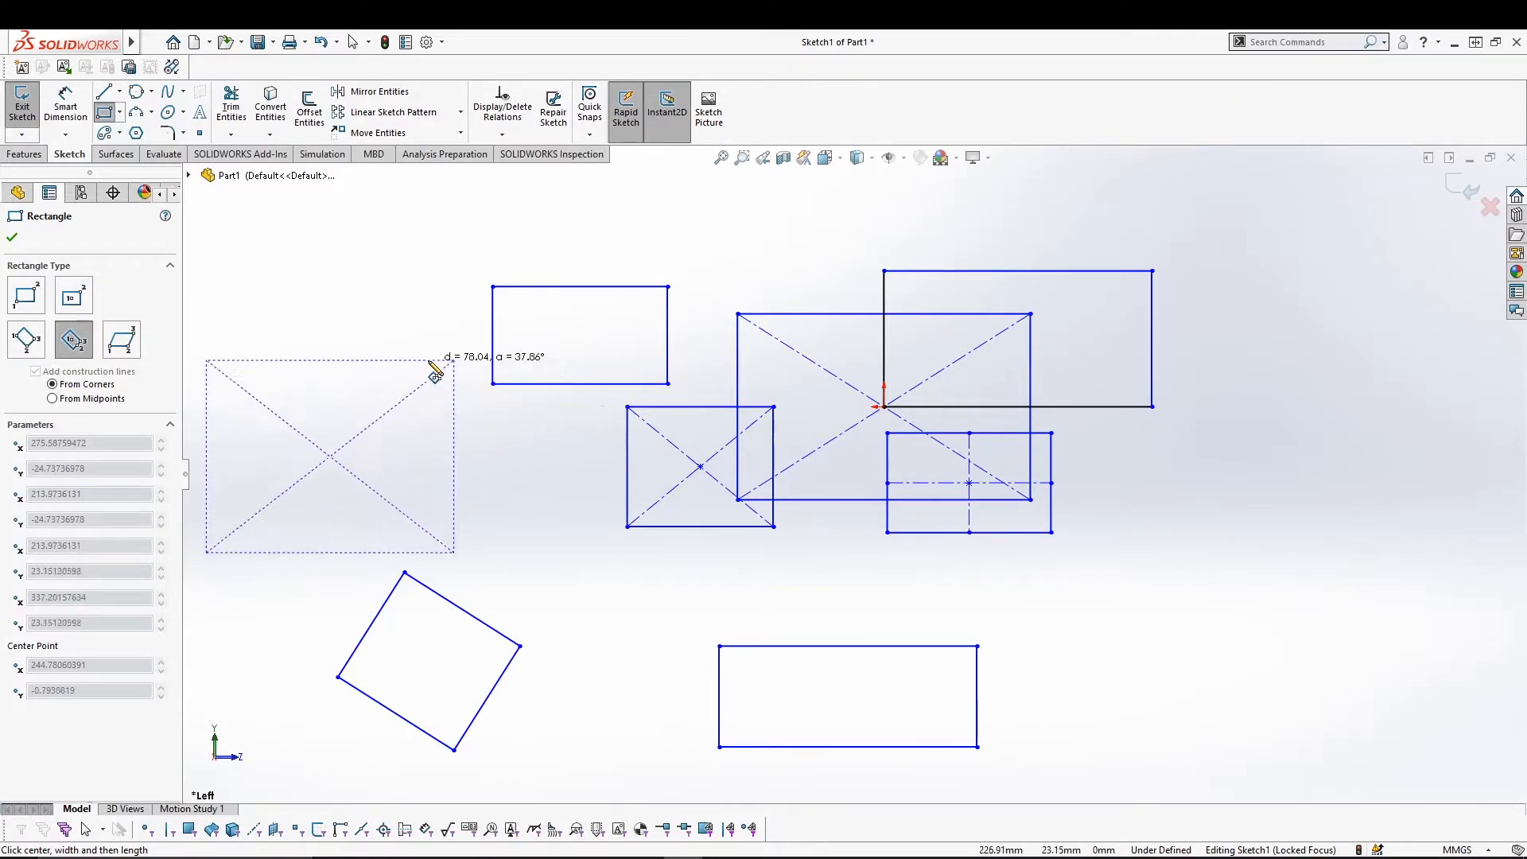
click(334, 350)
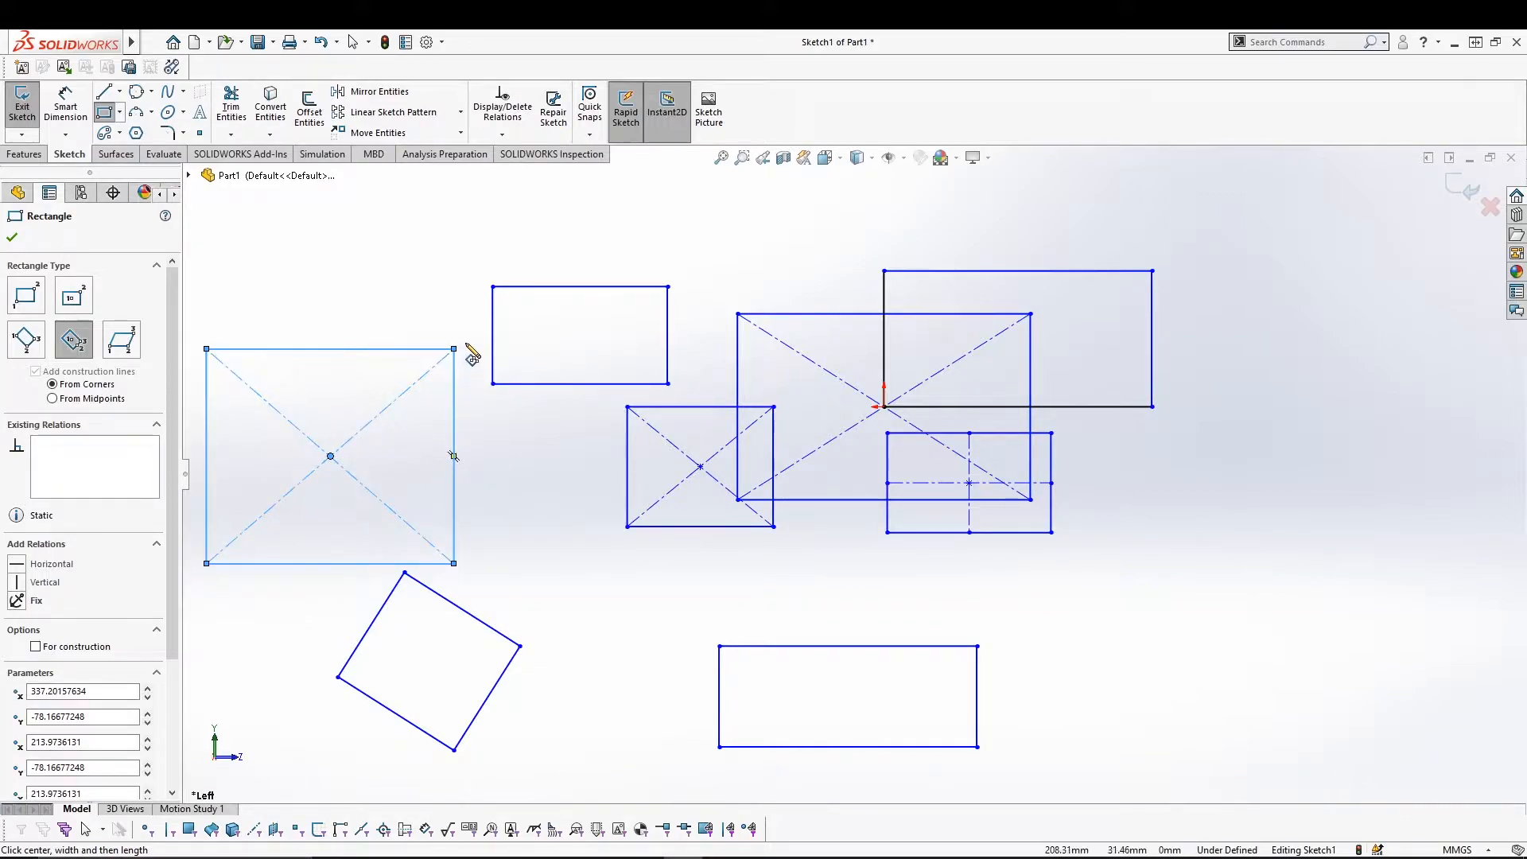
click(1191, 571)
click(1359, 571)
click(1203, 473)
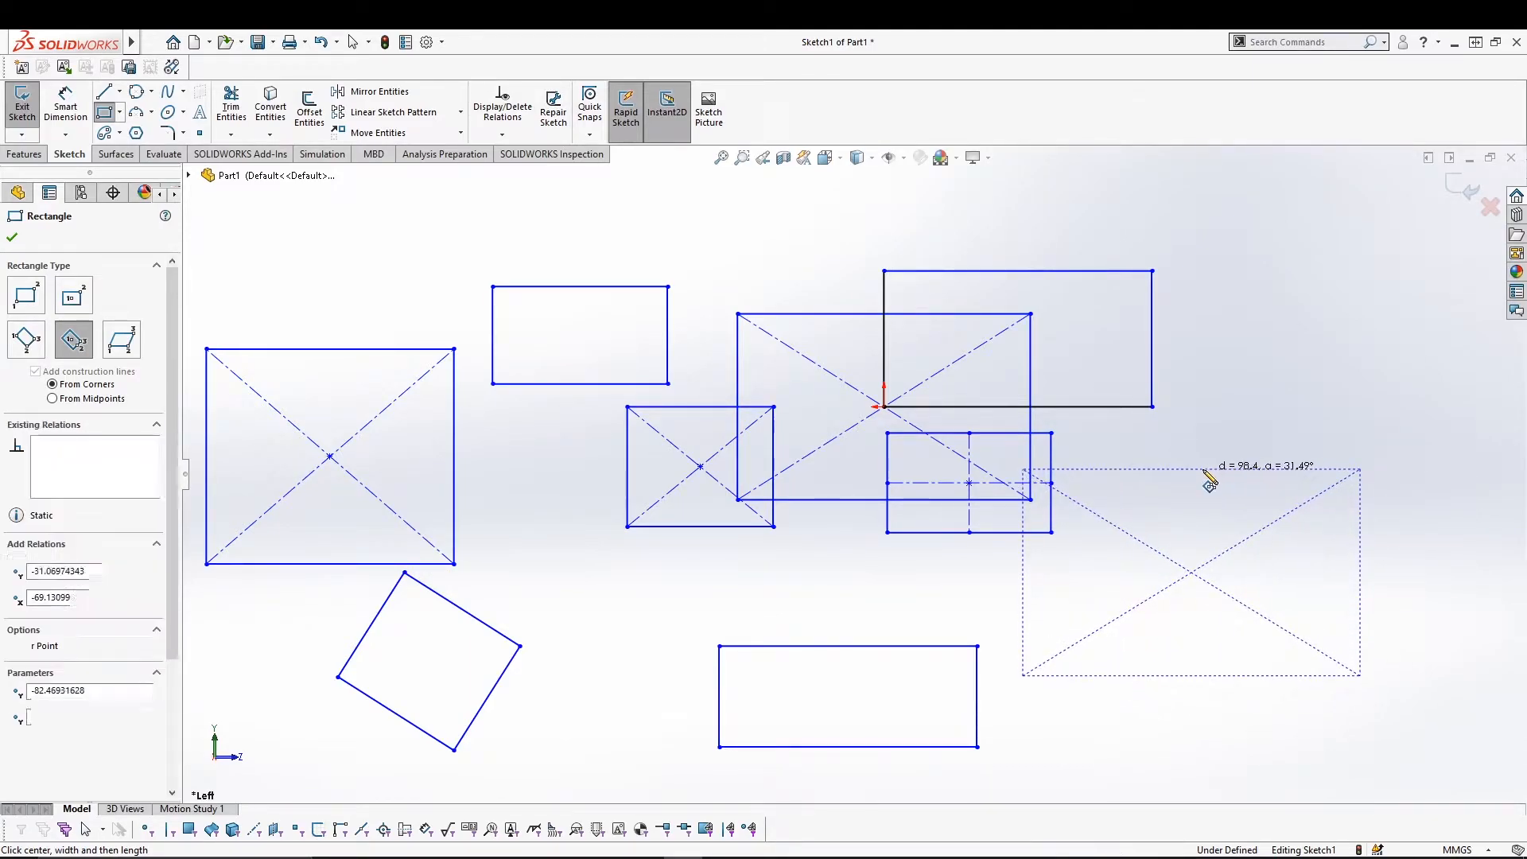
click(122, 340)
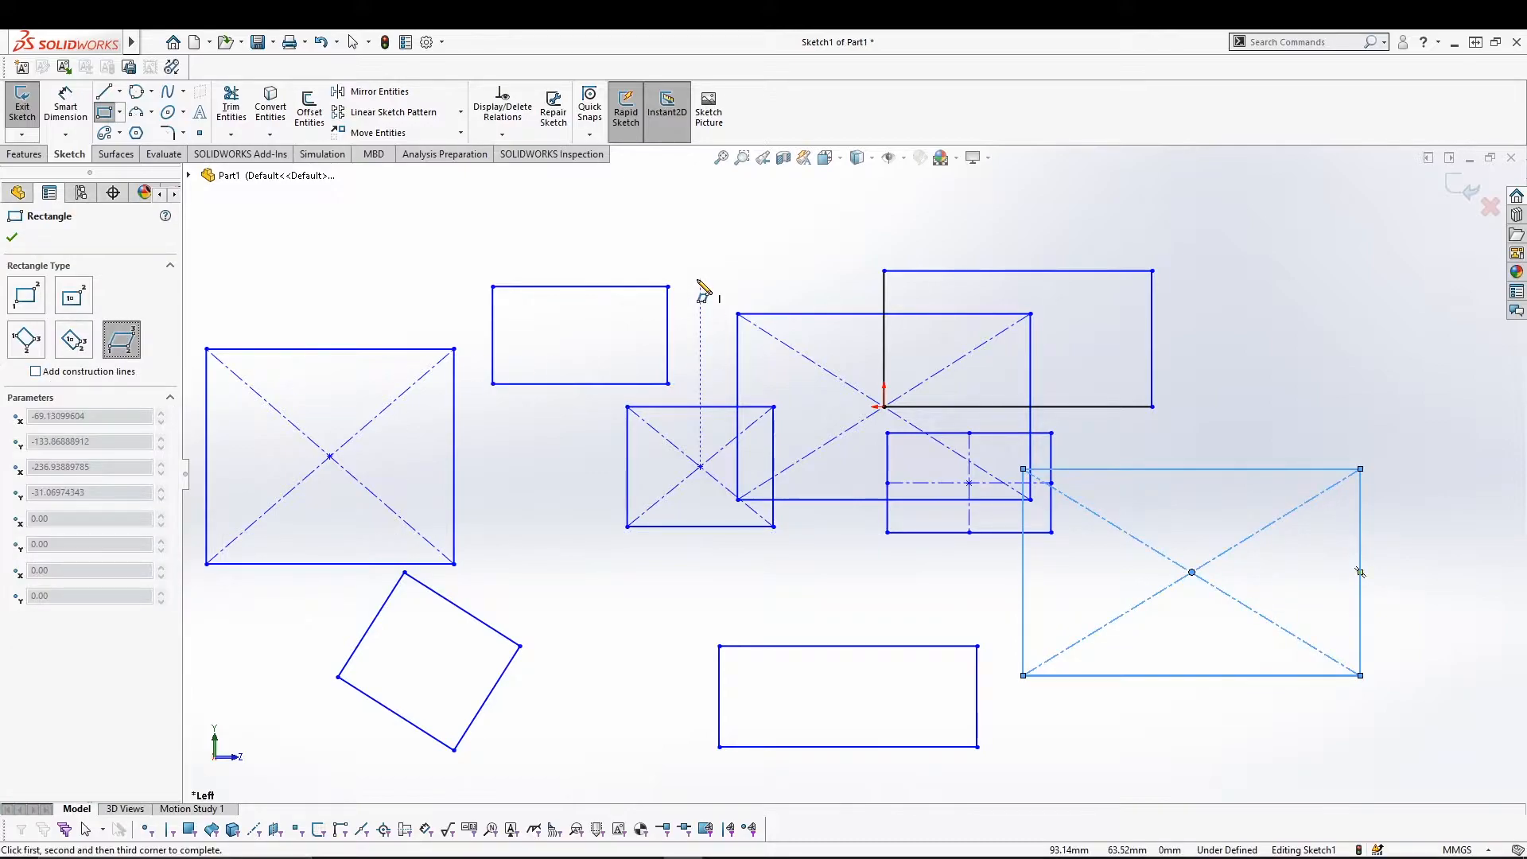
Draw a parallelogram above the existing shapes.
click(701, 260)
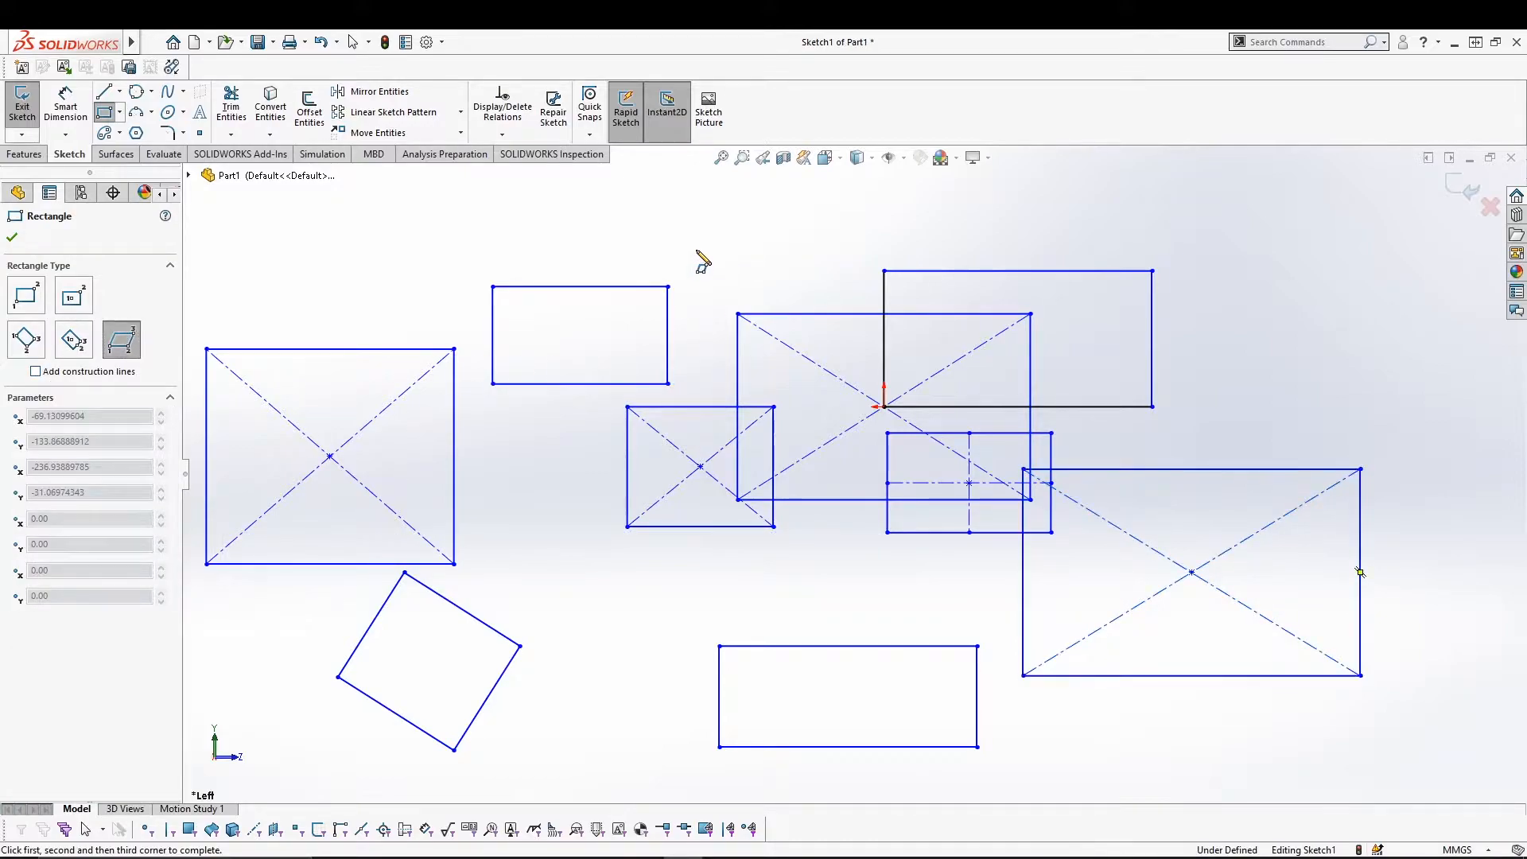
click(885, 252)
click(946, 188)
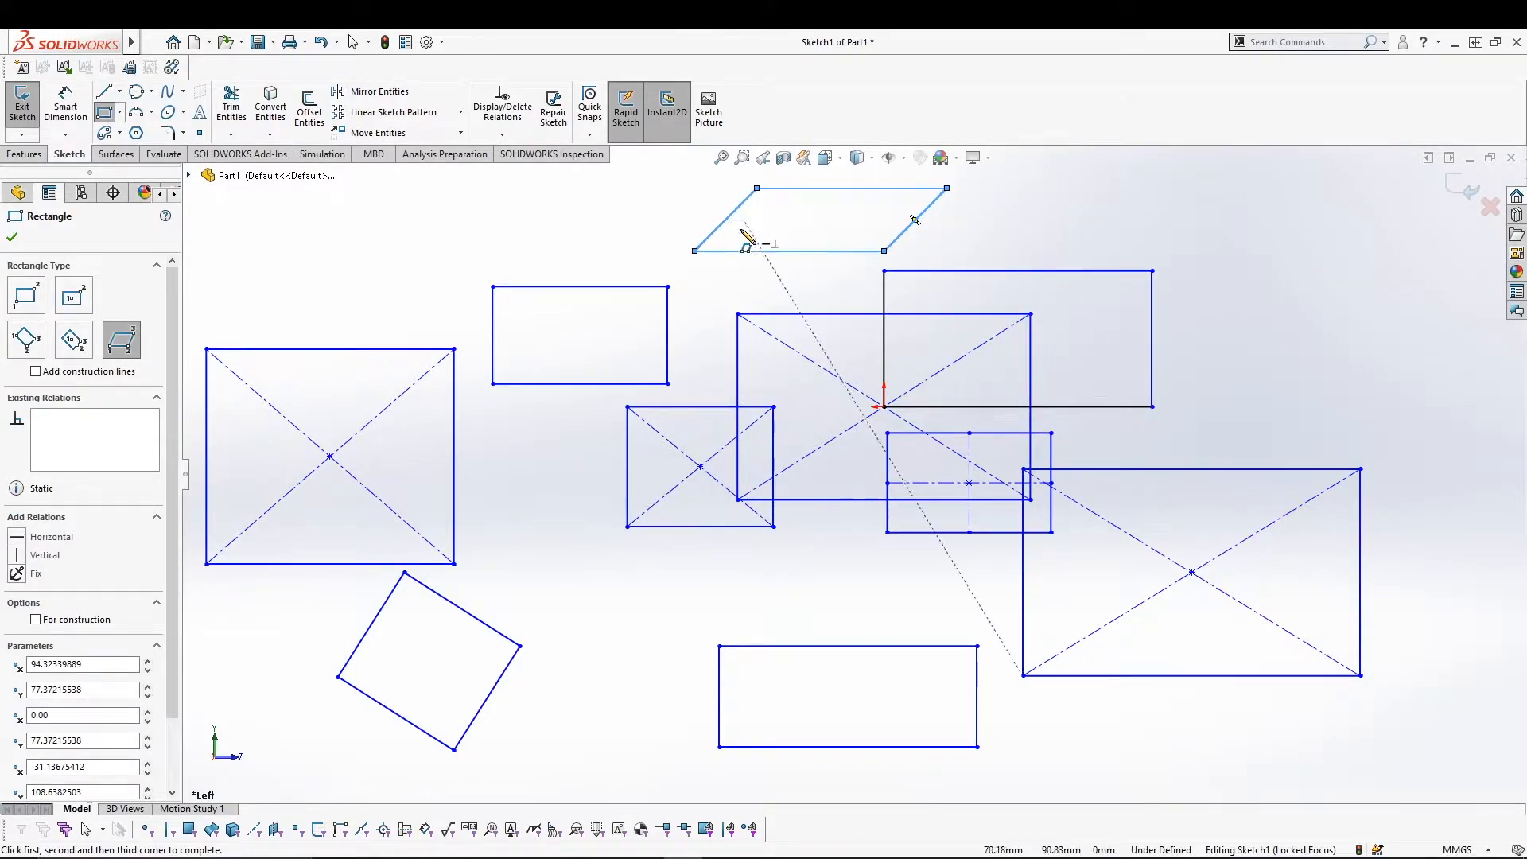
mouse_move(175, 492)
mouse_down()
mouse_move(165, 570)
mouse_move(155, 484)
mouse_up()
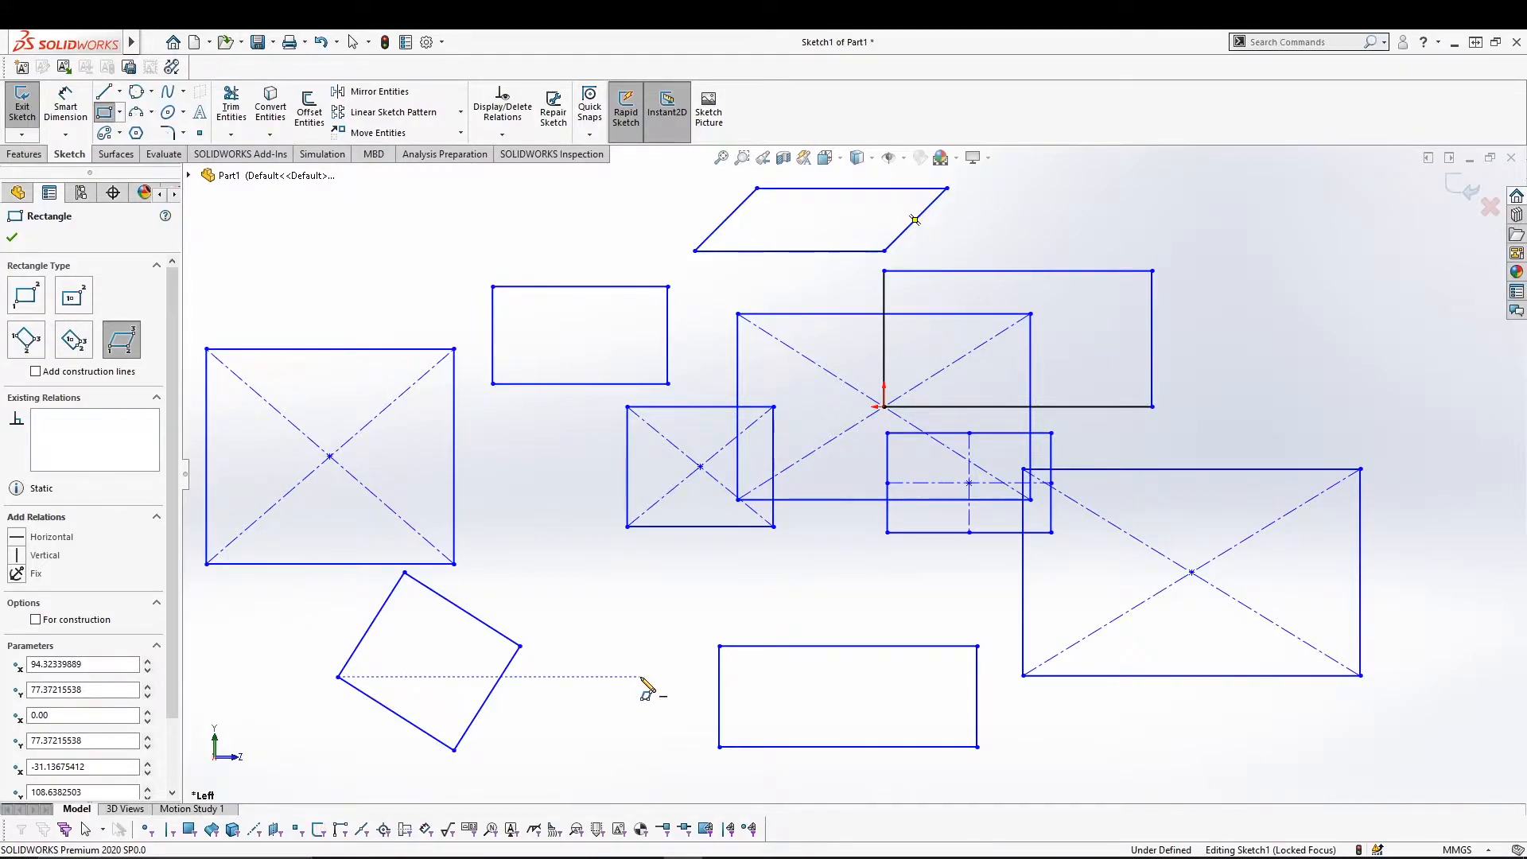
Exit the rectangle tool and delete all sketch geometry with Ctrl+A and Delete.
key(Escape)
key(ctrl+a)
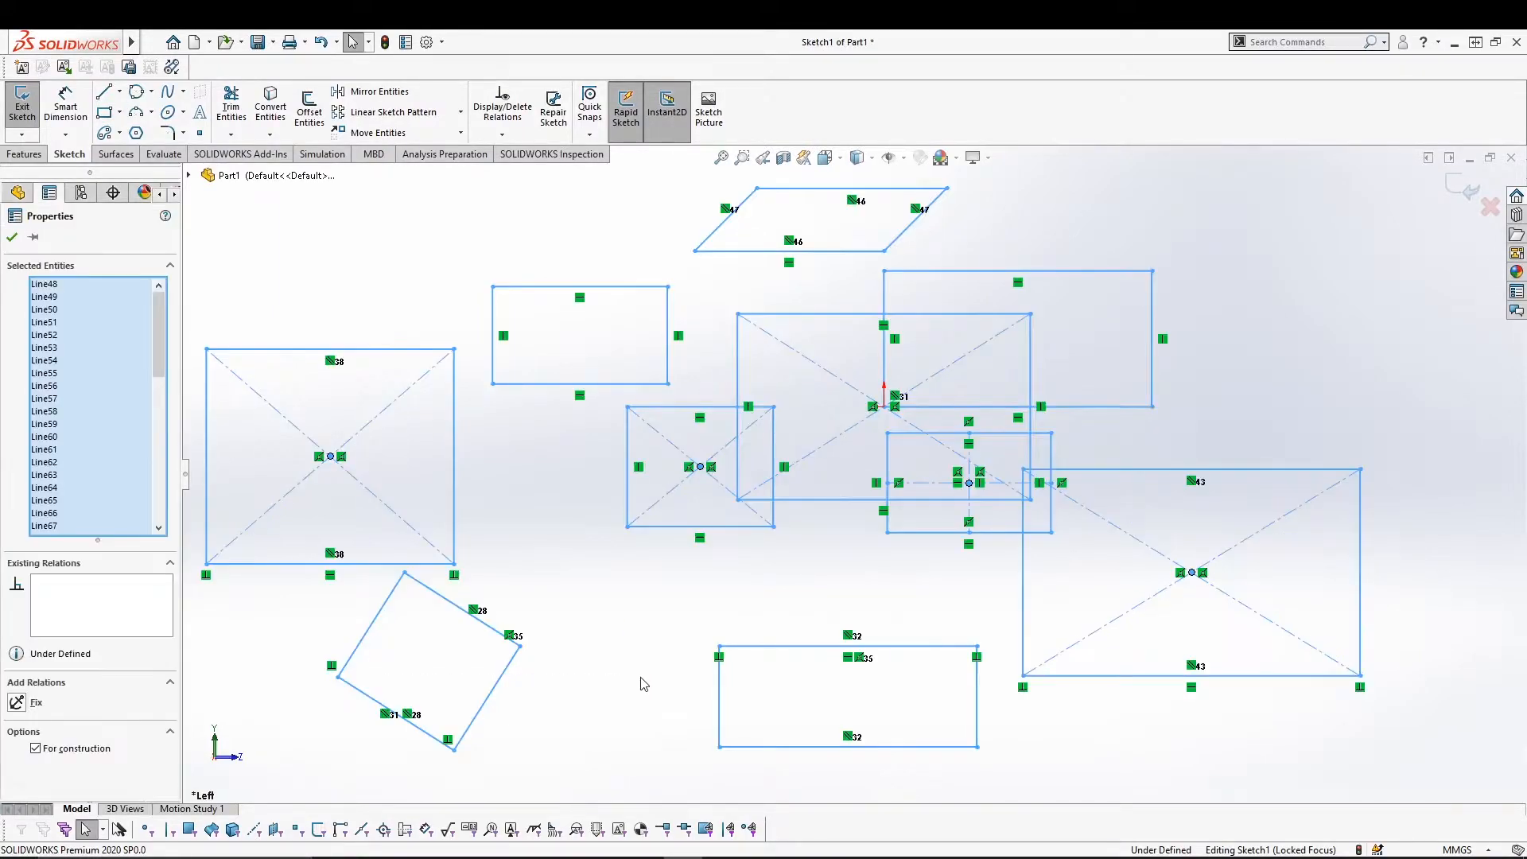
key(Delete)
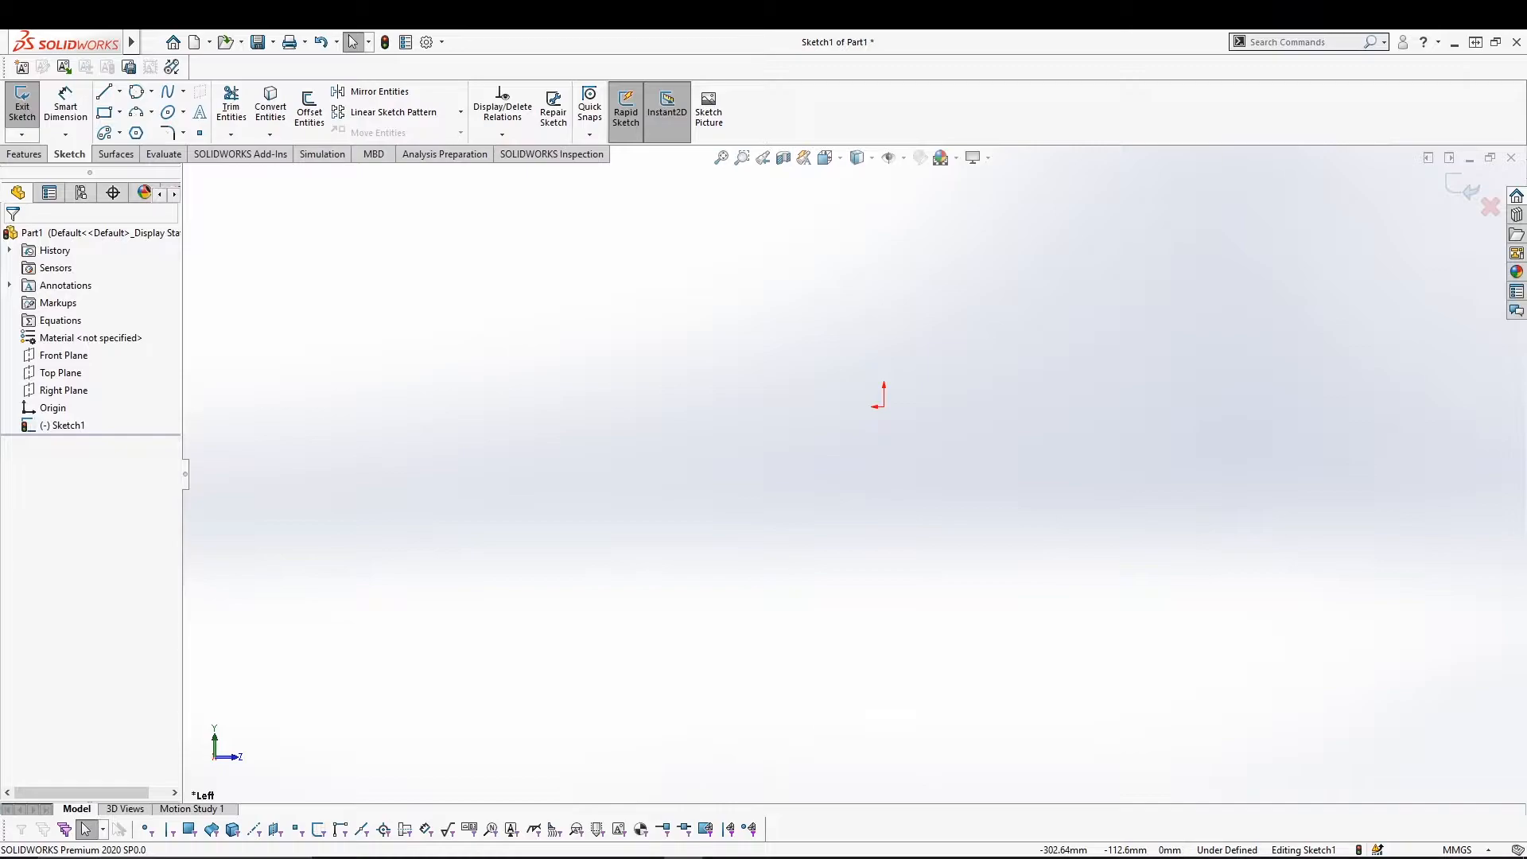
Choose Straight Slot and draw a long slot ending near the origin.
click(120, 134)
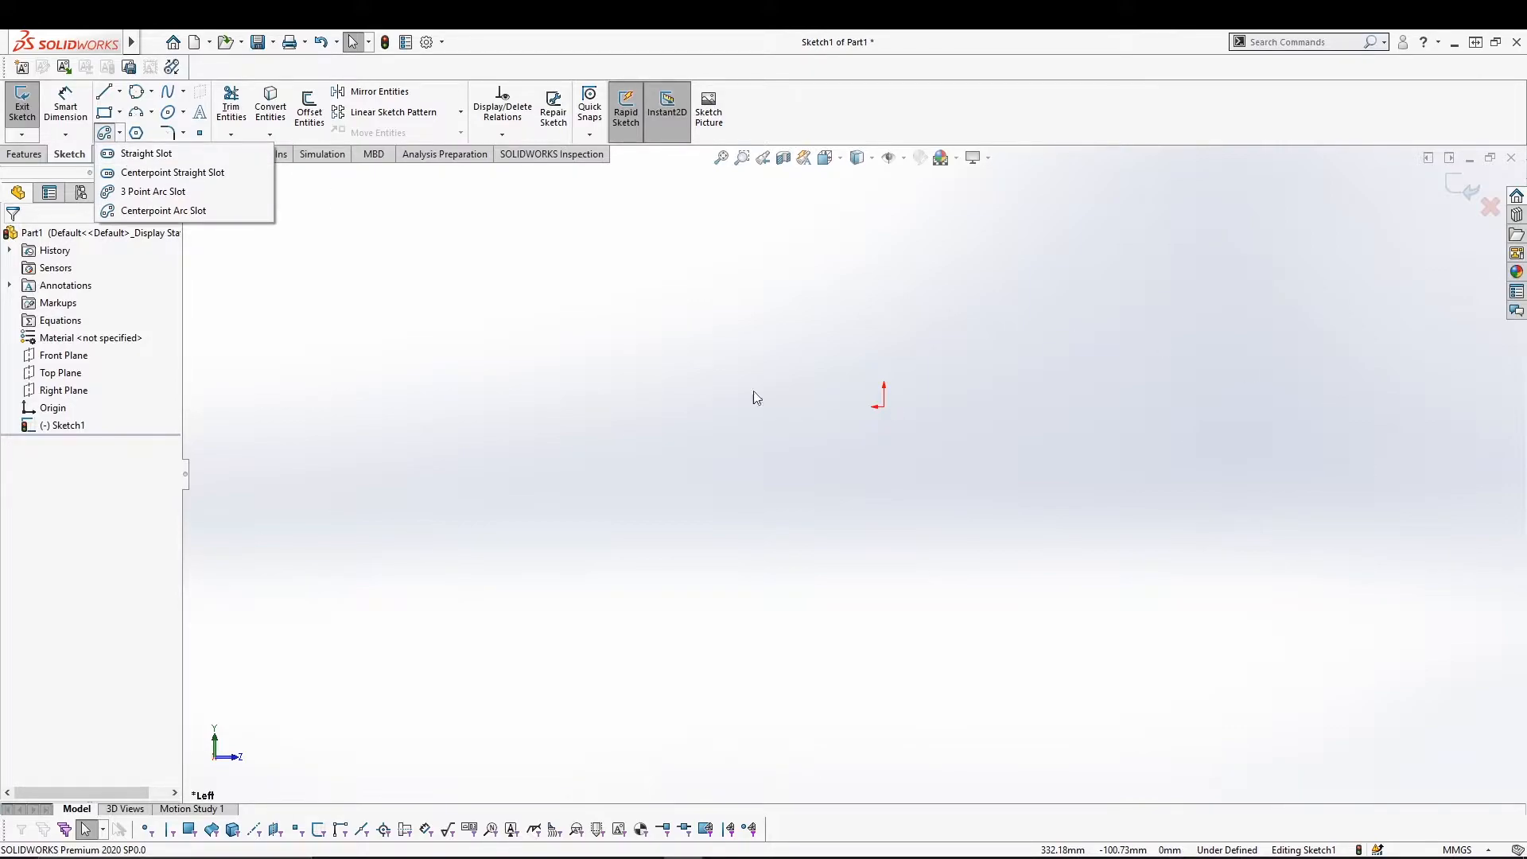
click(119, 135)
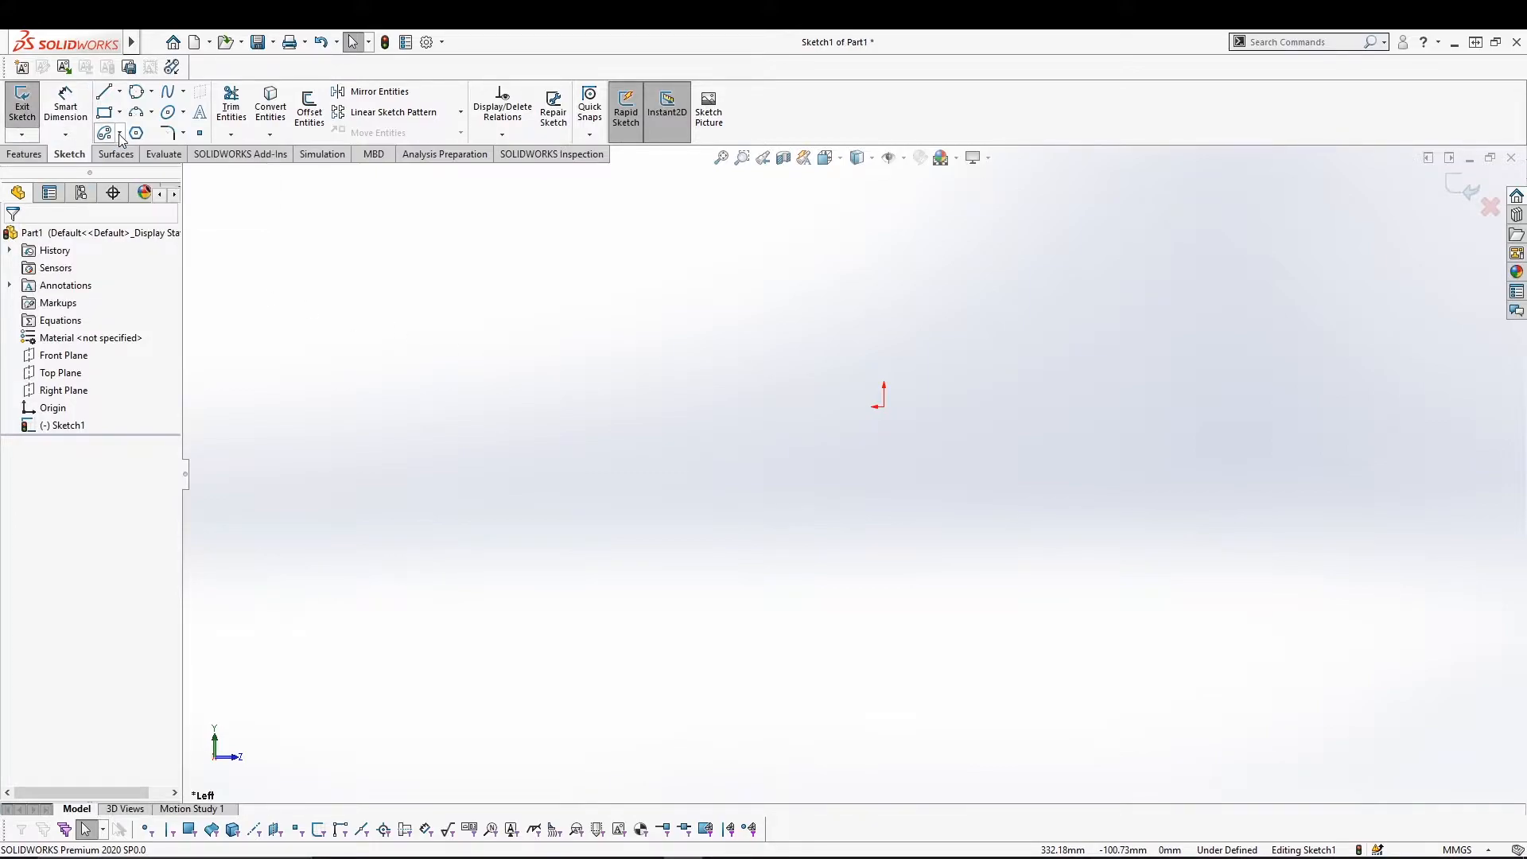
click(118, 135)
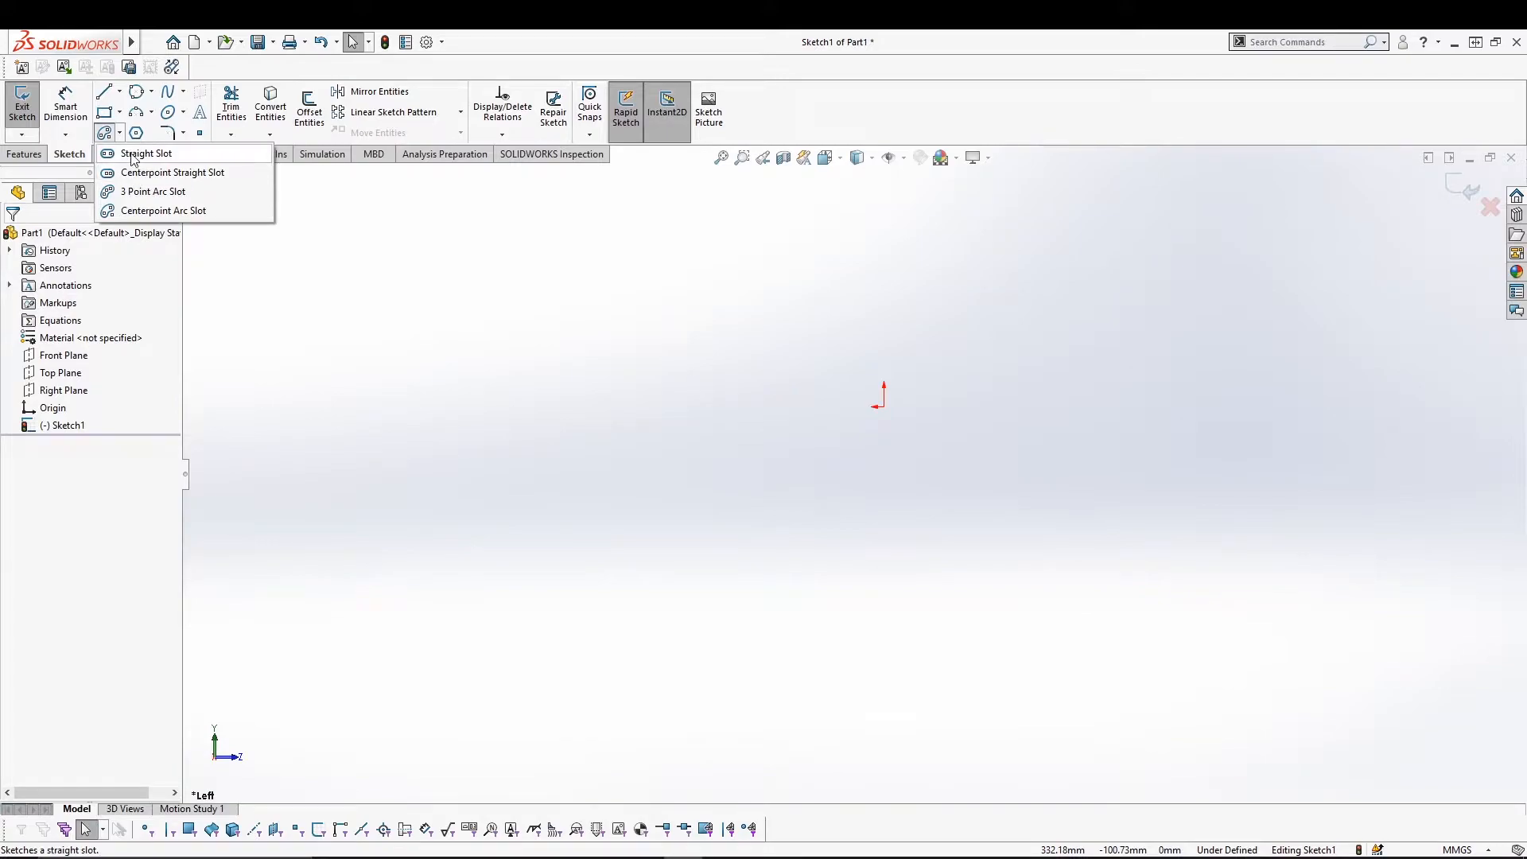
click(136, 153)
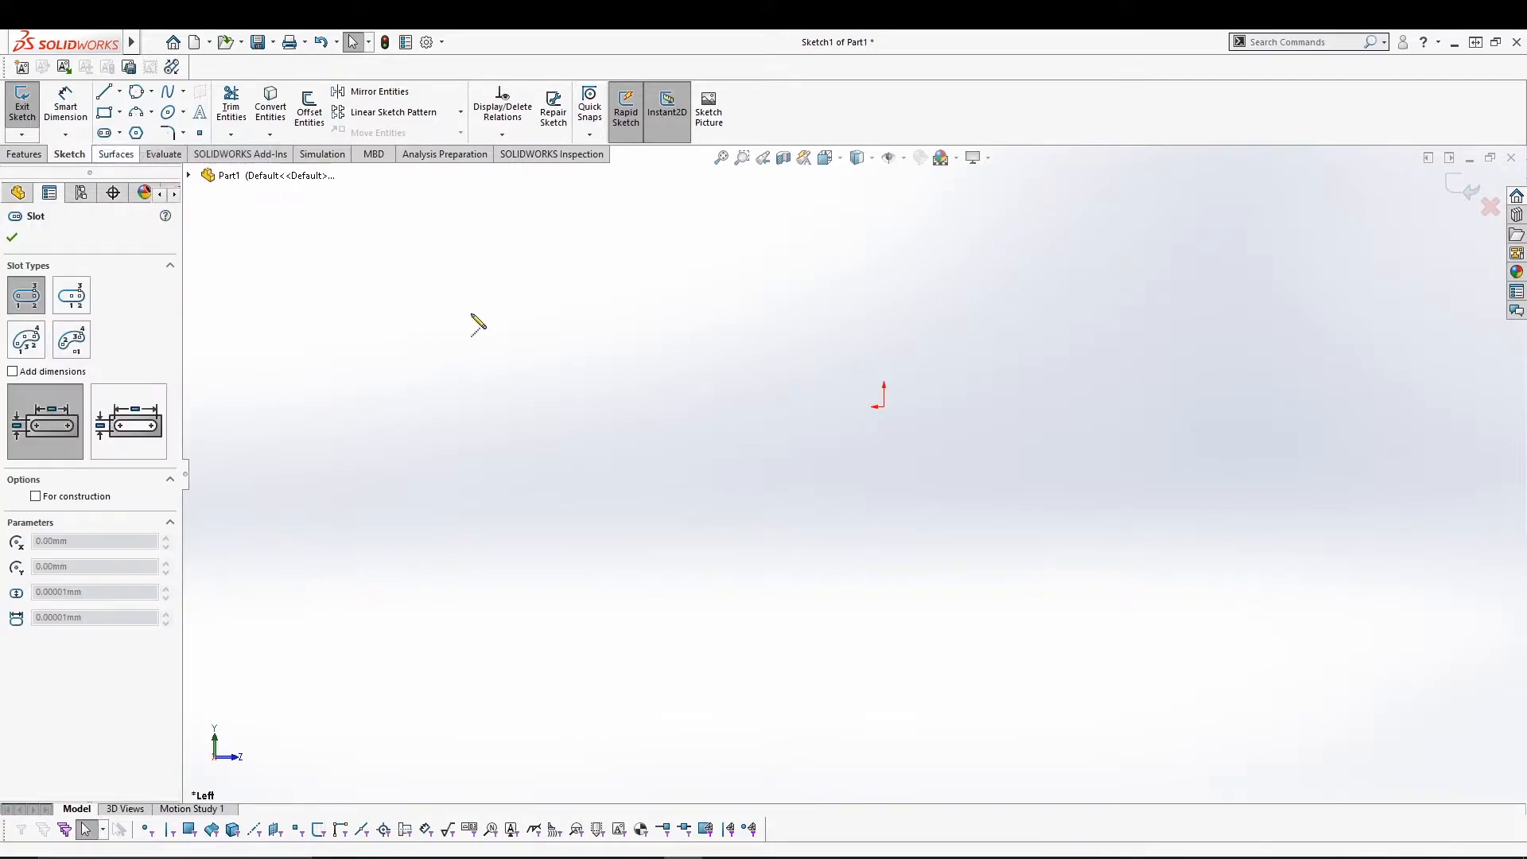
click(428, 407)
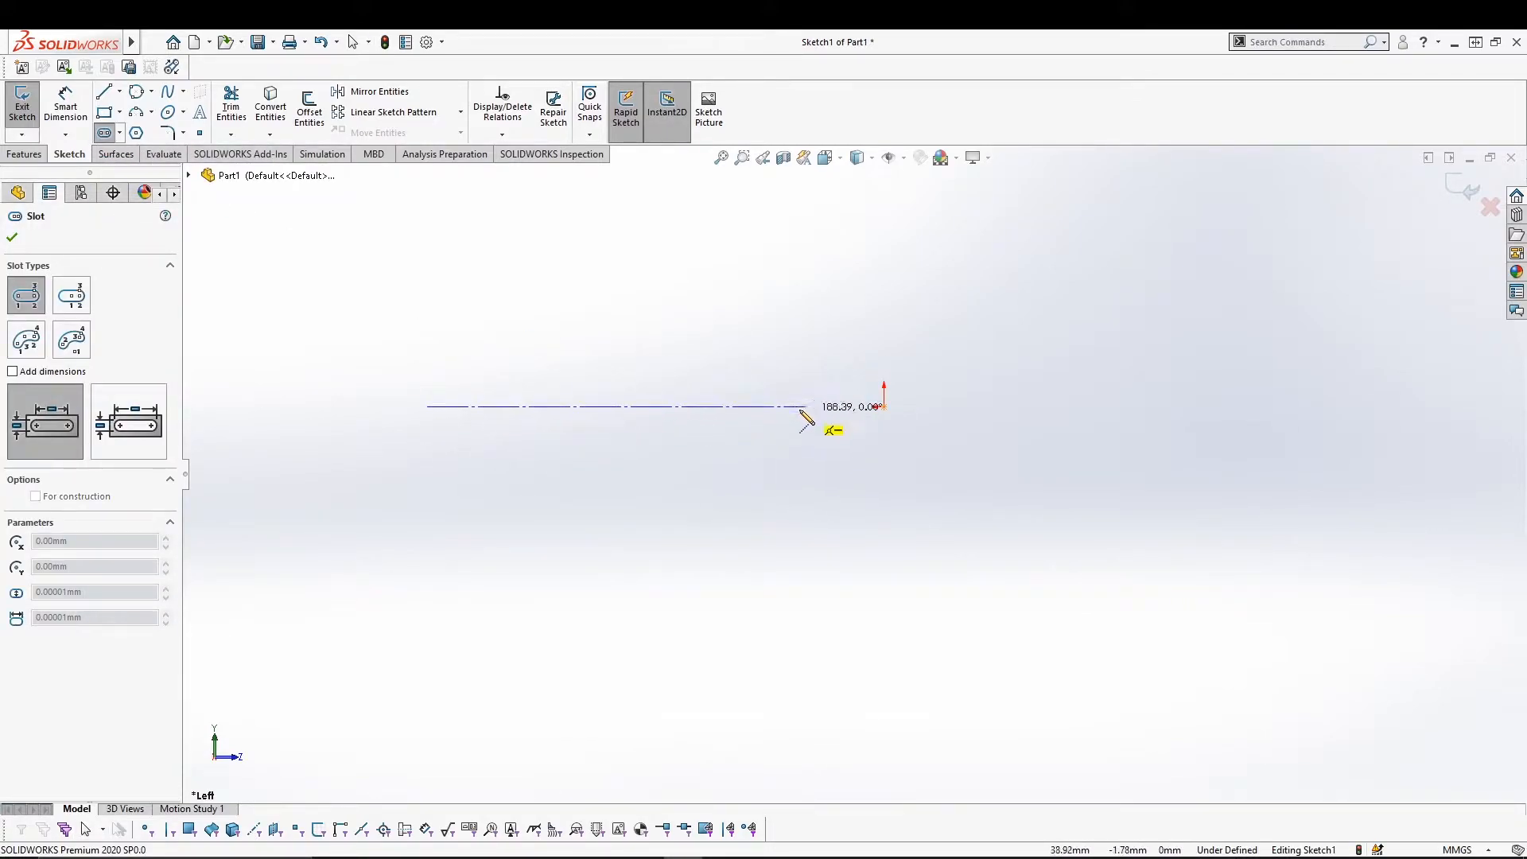
click(797, 407)
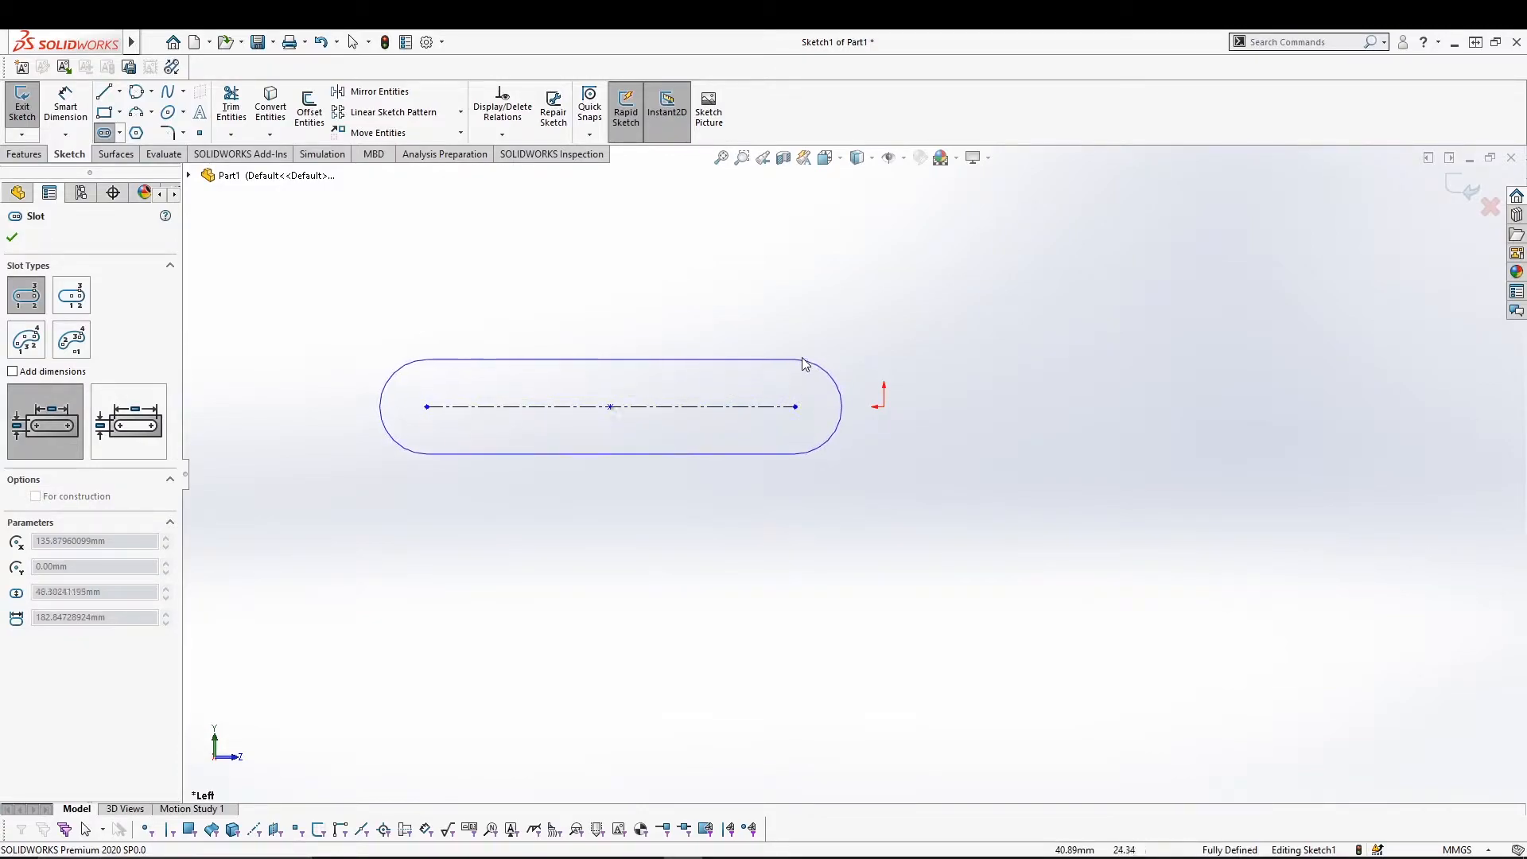
click(799, 362)
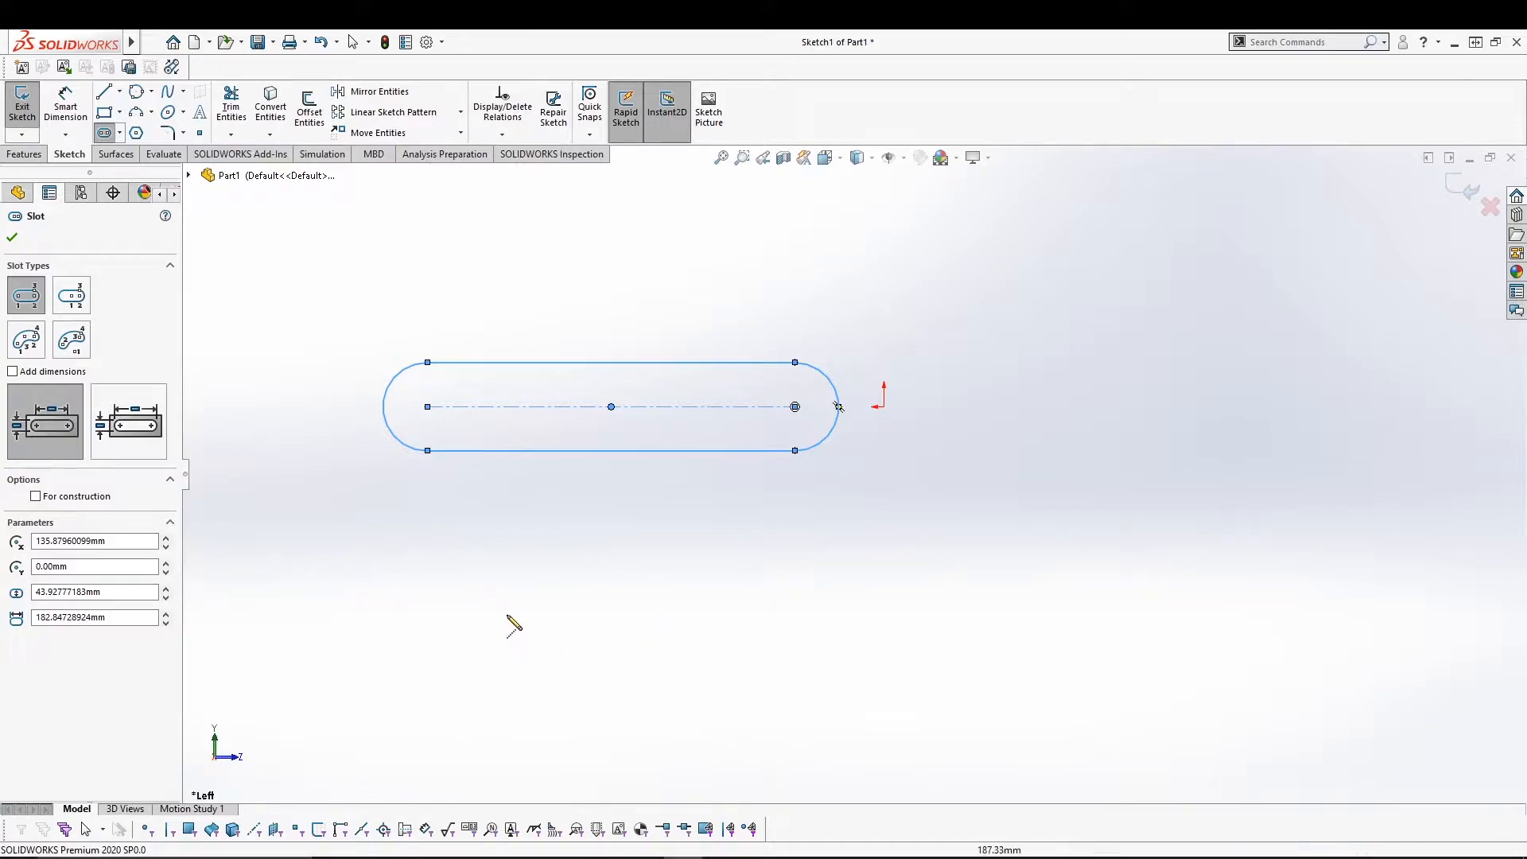
Draw a shorter, narrow slot below it, toggling For construction on and off.
click(452, 568)
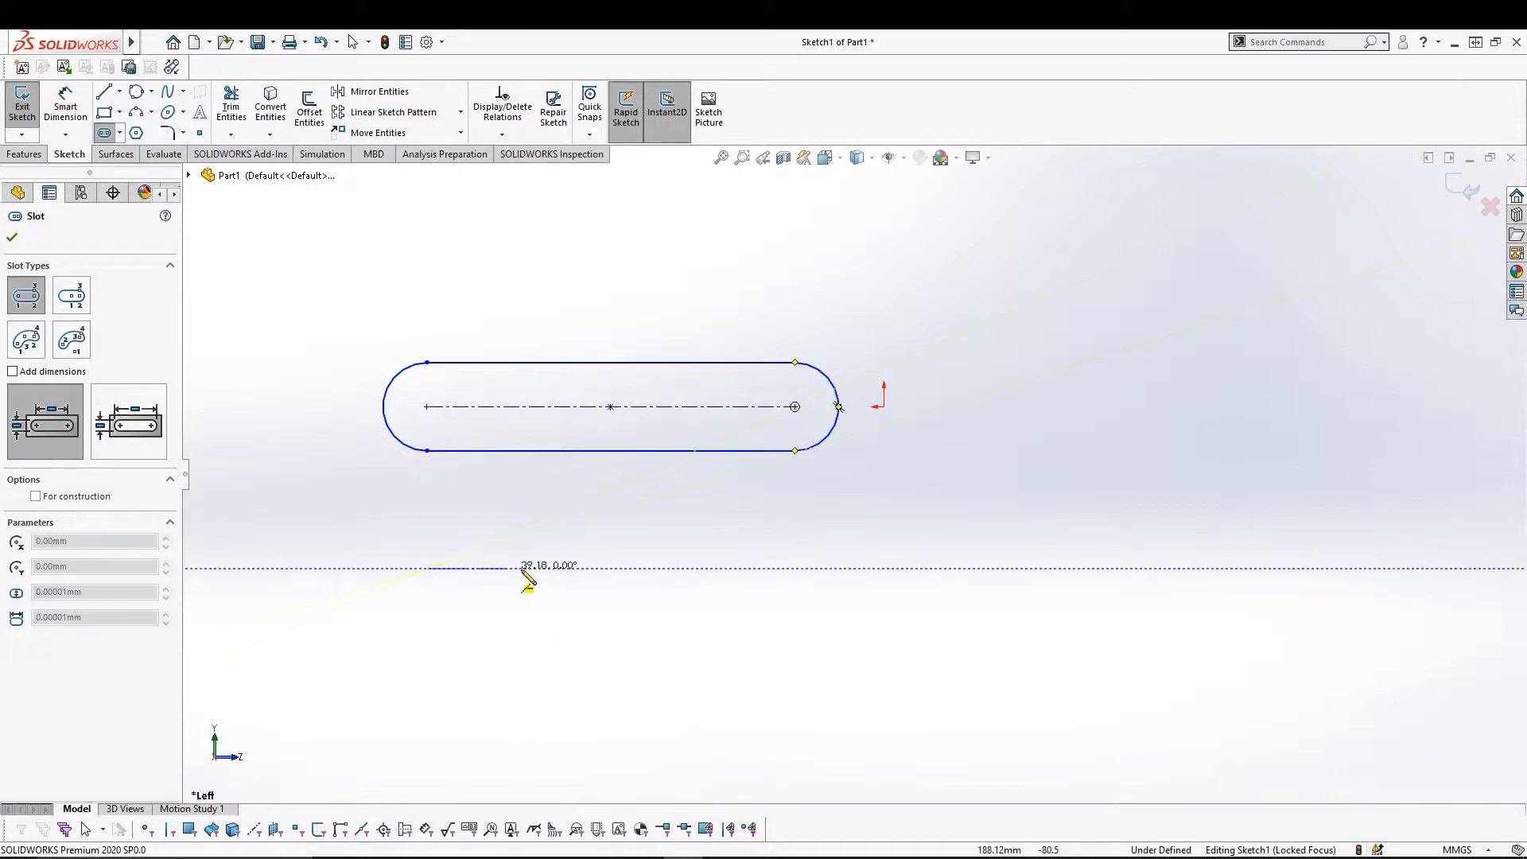
click(667, 568)
click(667, 543)
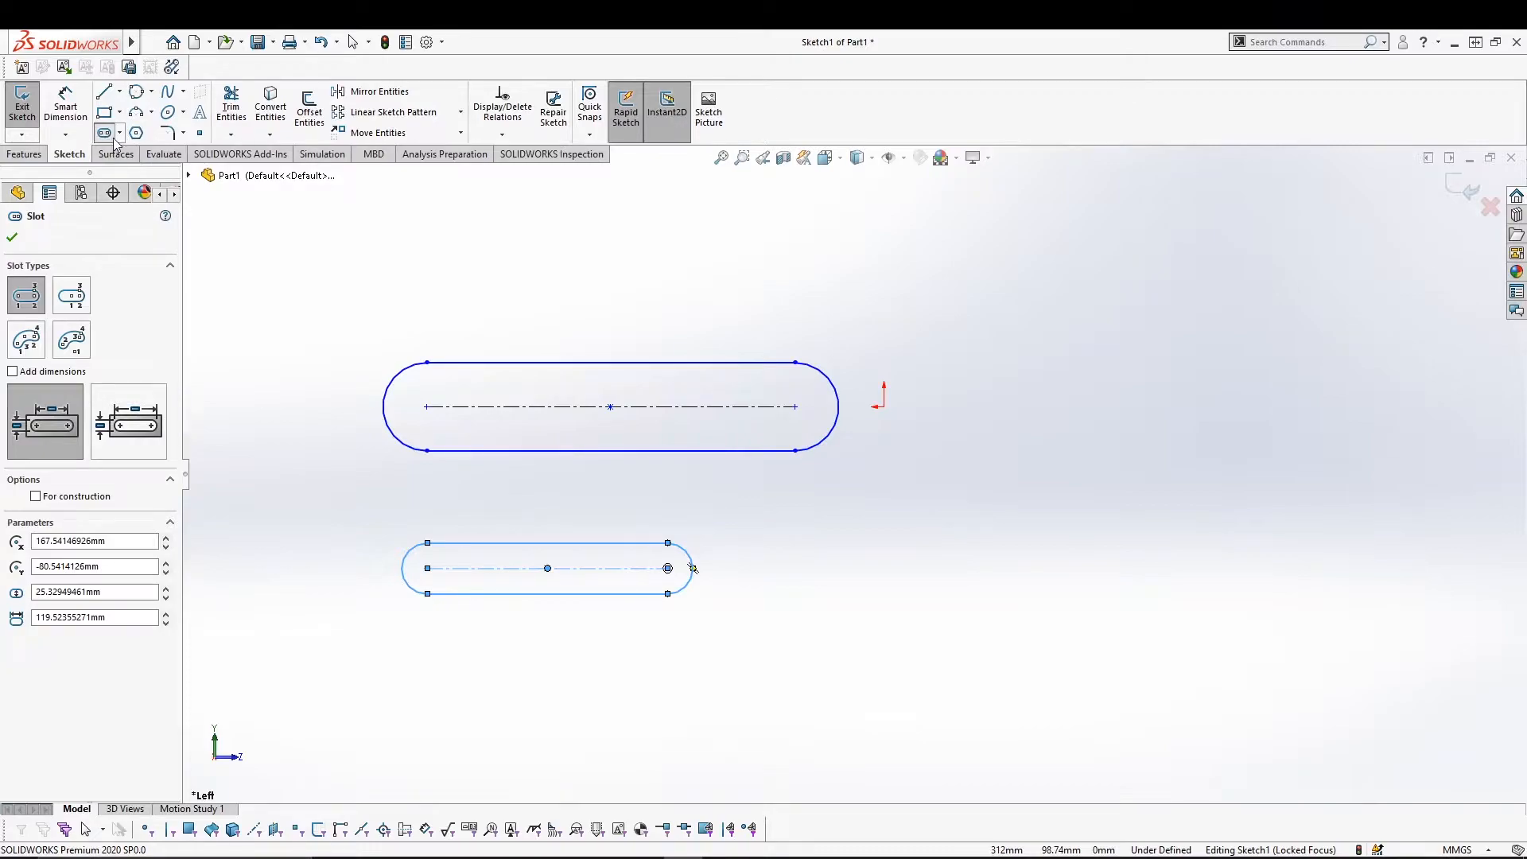
click(36, 496)
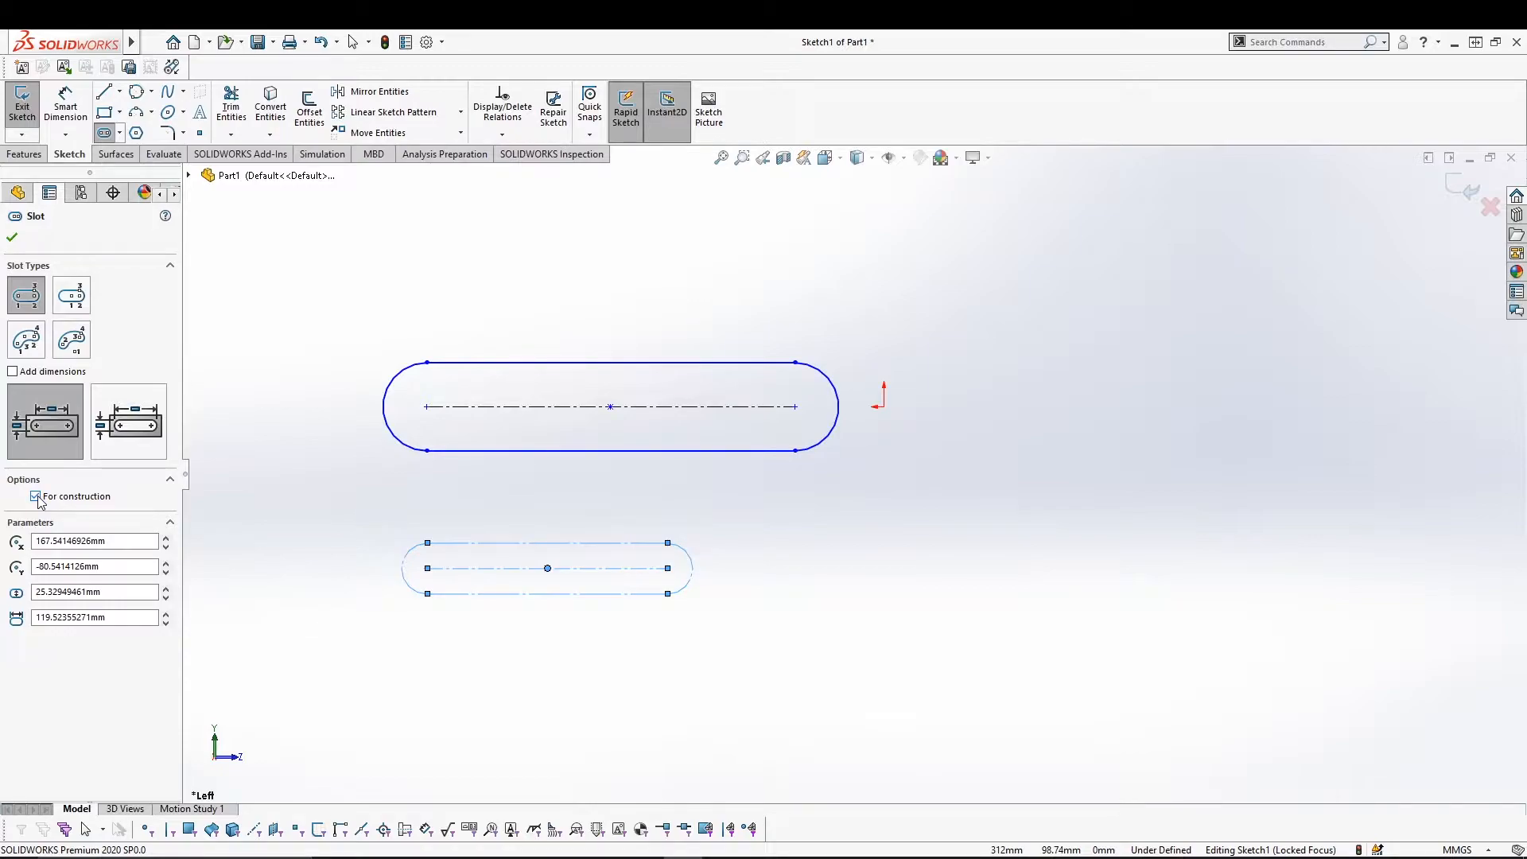
click(35, 496)
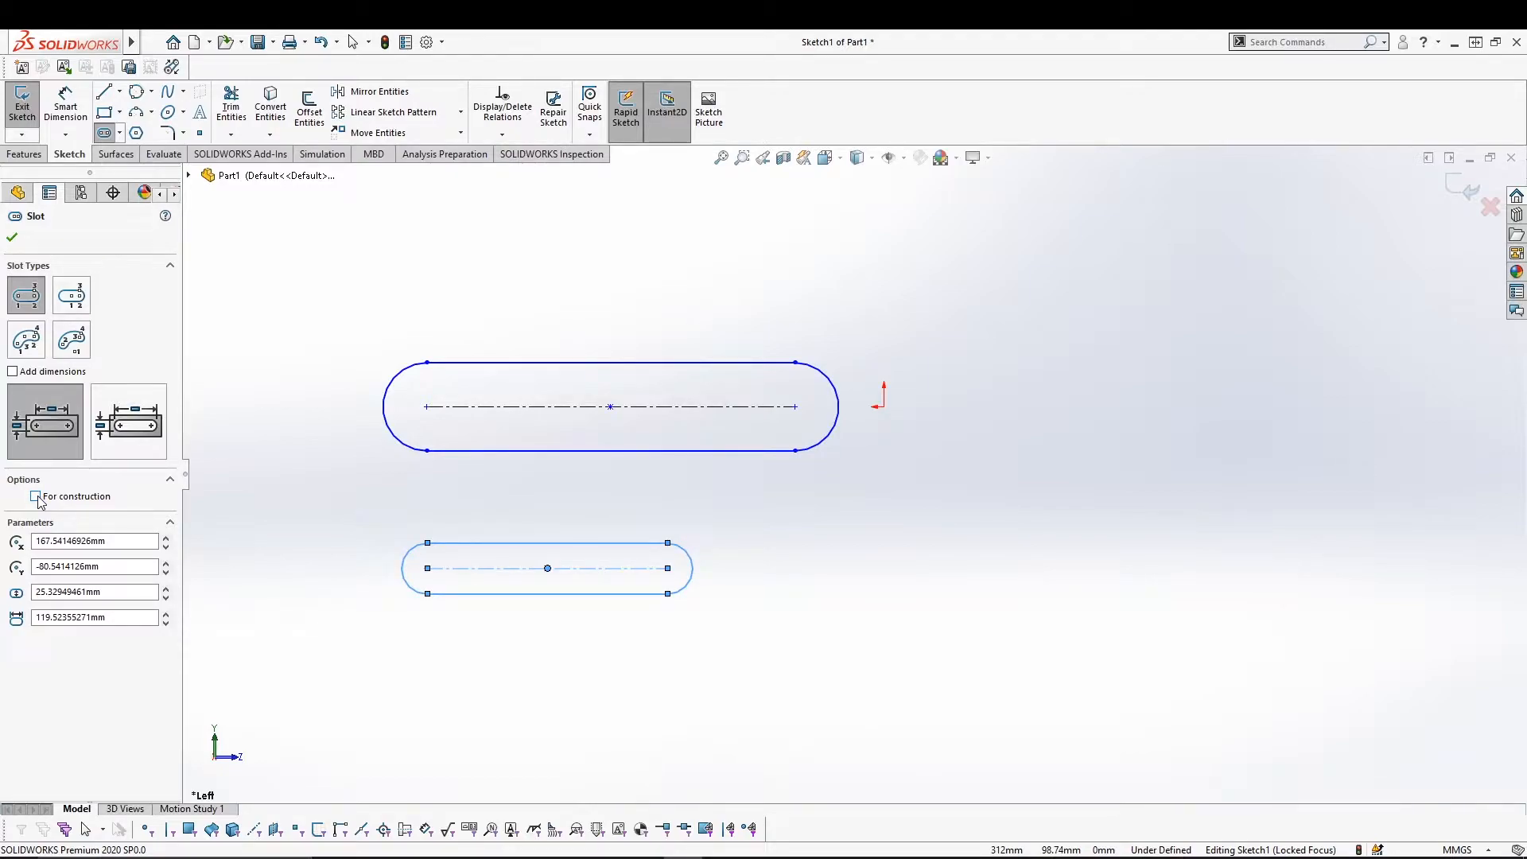
Draw two Centerpoint Straight Slots, a large one centred on the origin and one at lower right.
click(120, 133)
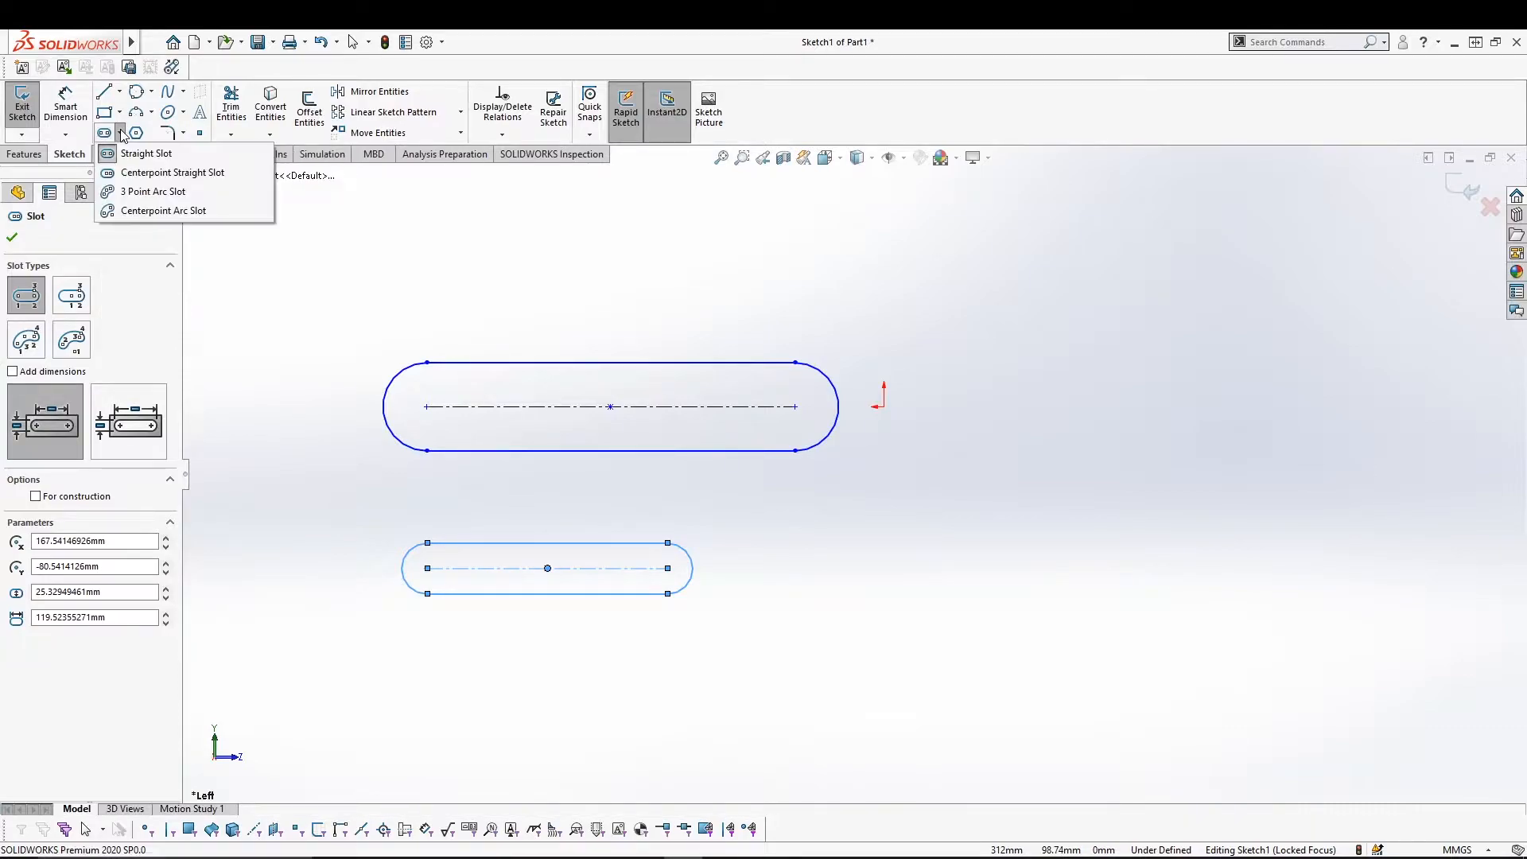
click(159, 172)
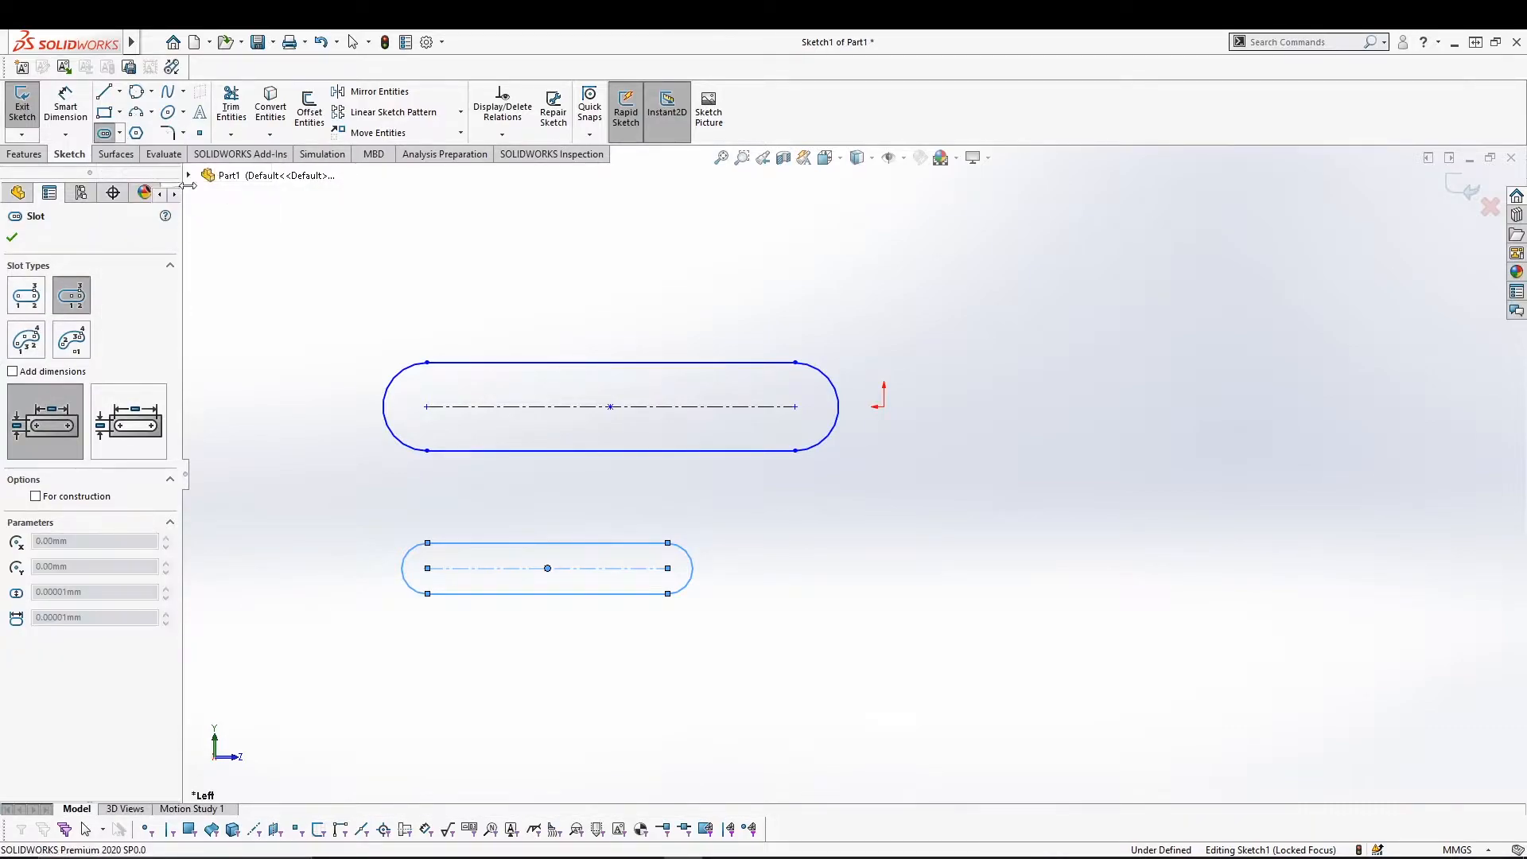
click(883, 407)
click(1038, 407)
click(1034, 313)
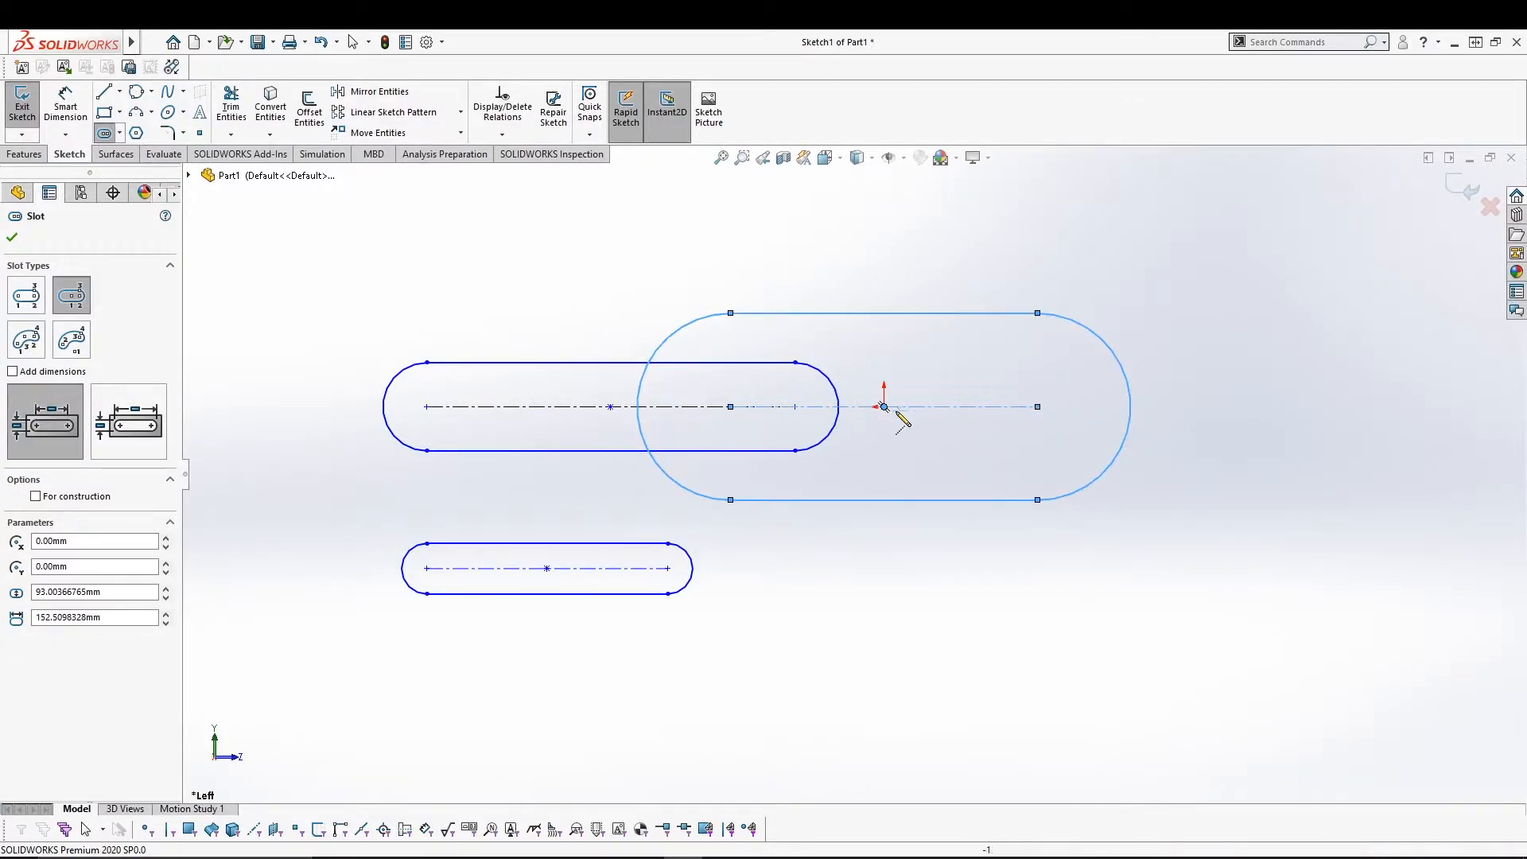
click(883, 604)
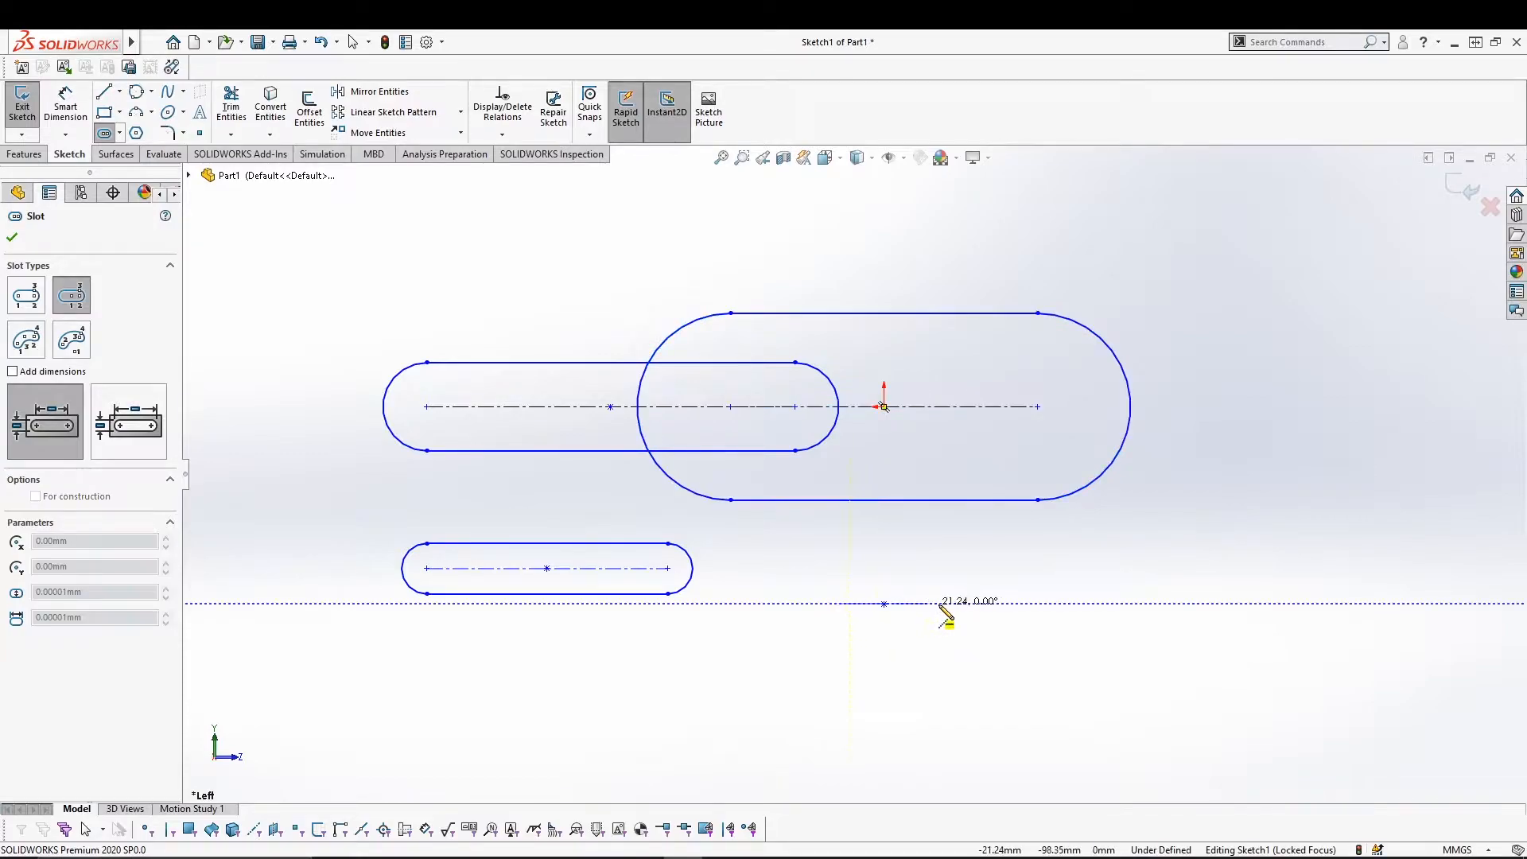
click(1062, 605)
click(1091, 560)
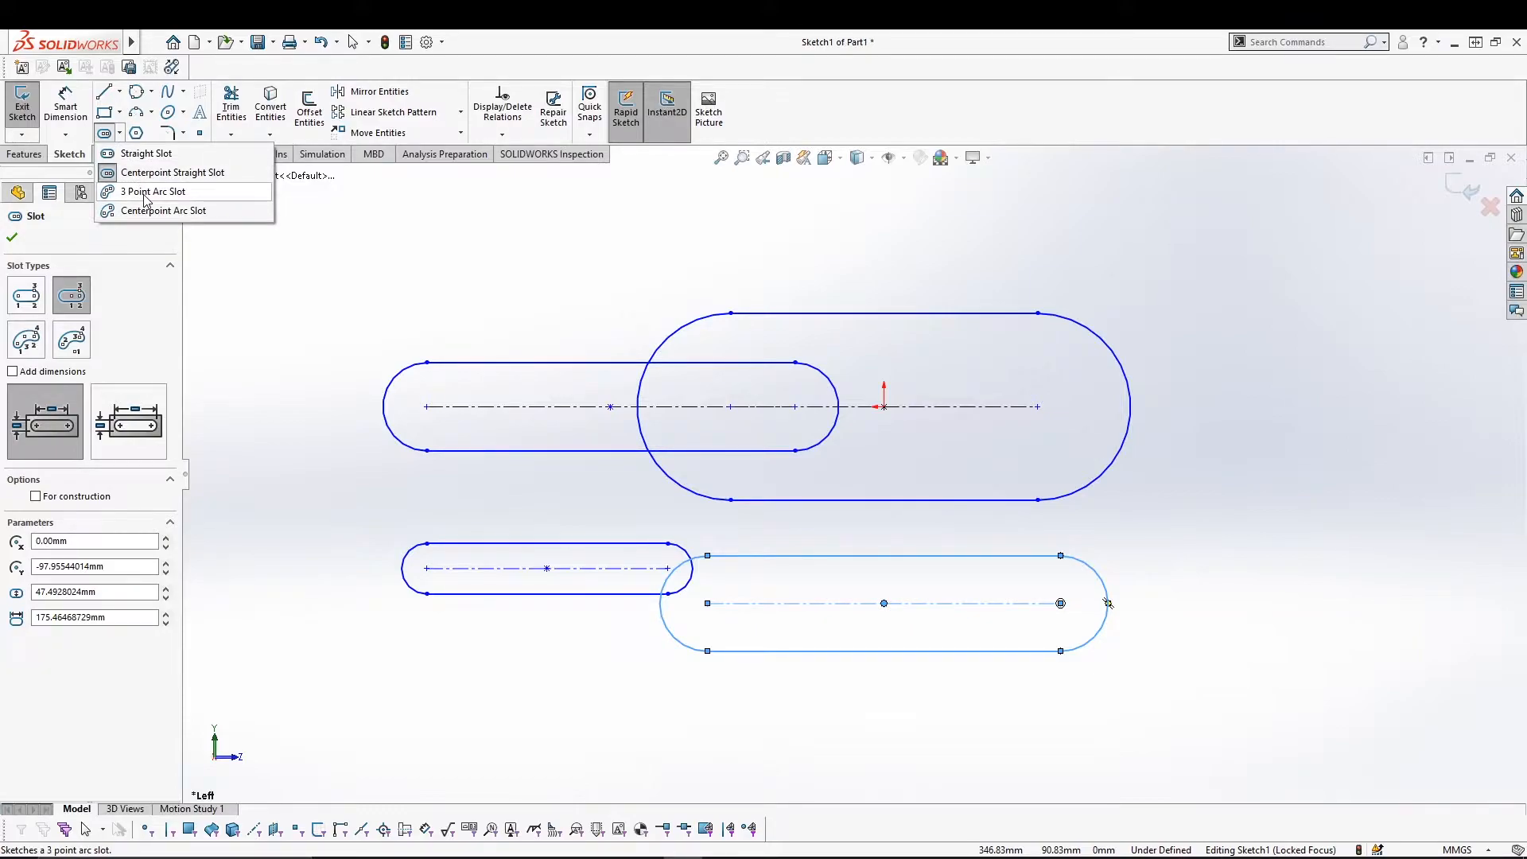
Draw a 3 Point Arc Slot at the upper left of the sketch.
click(145, 191)
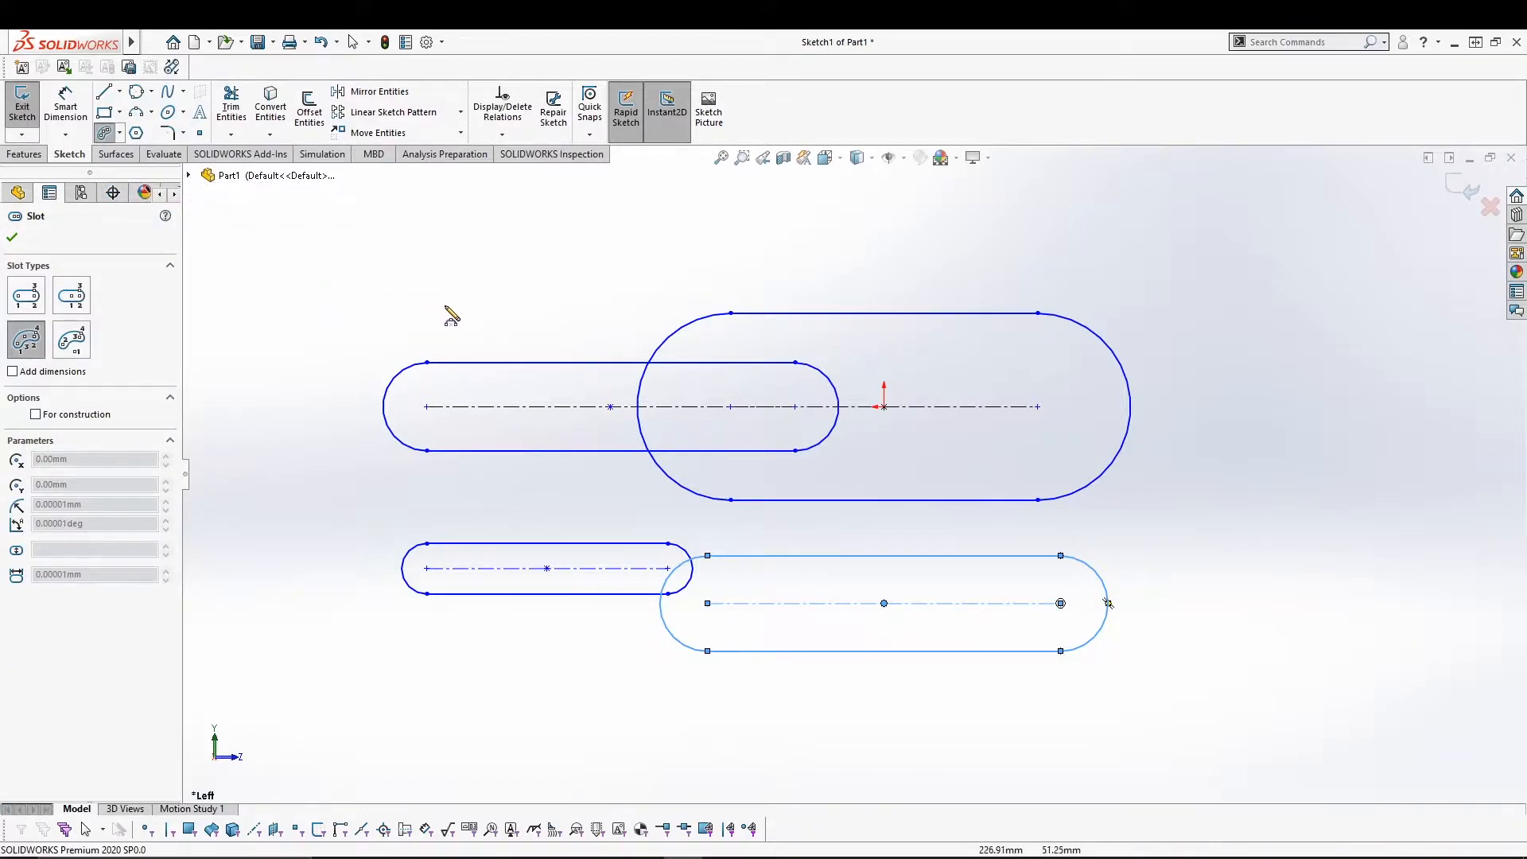
click(256, 314)
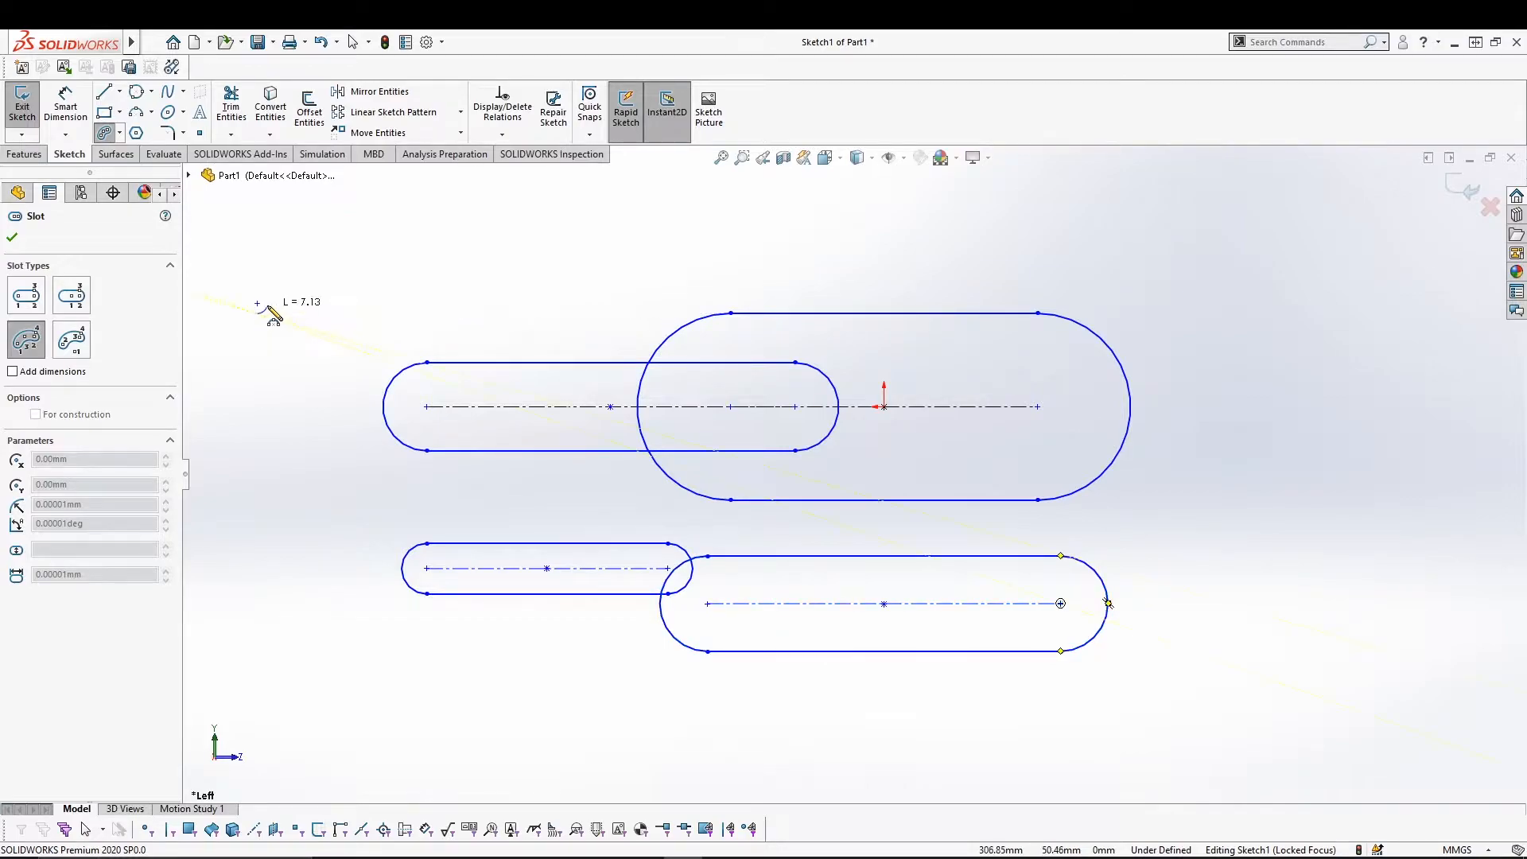
click(427, 234)
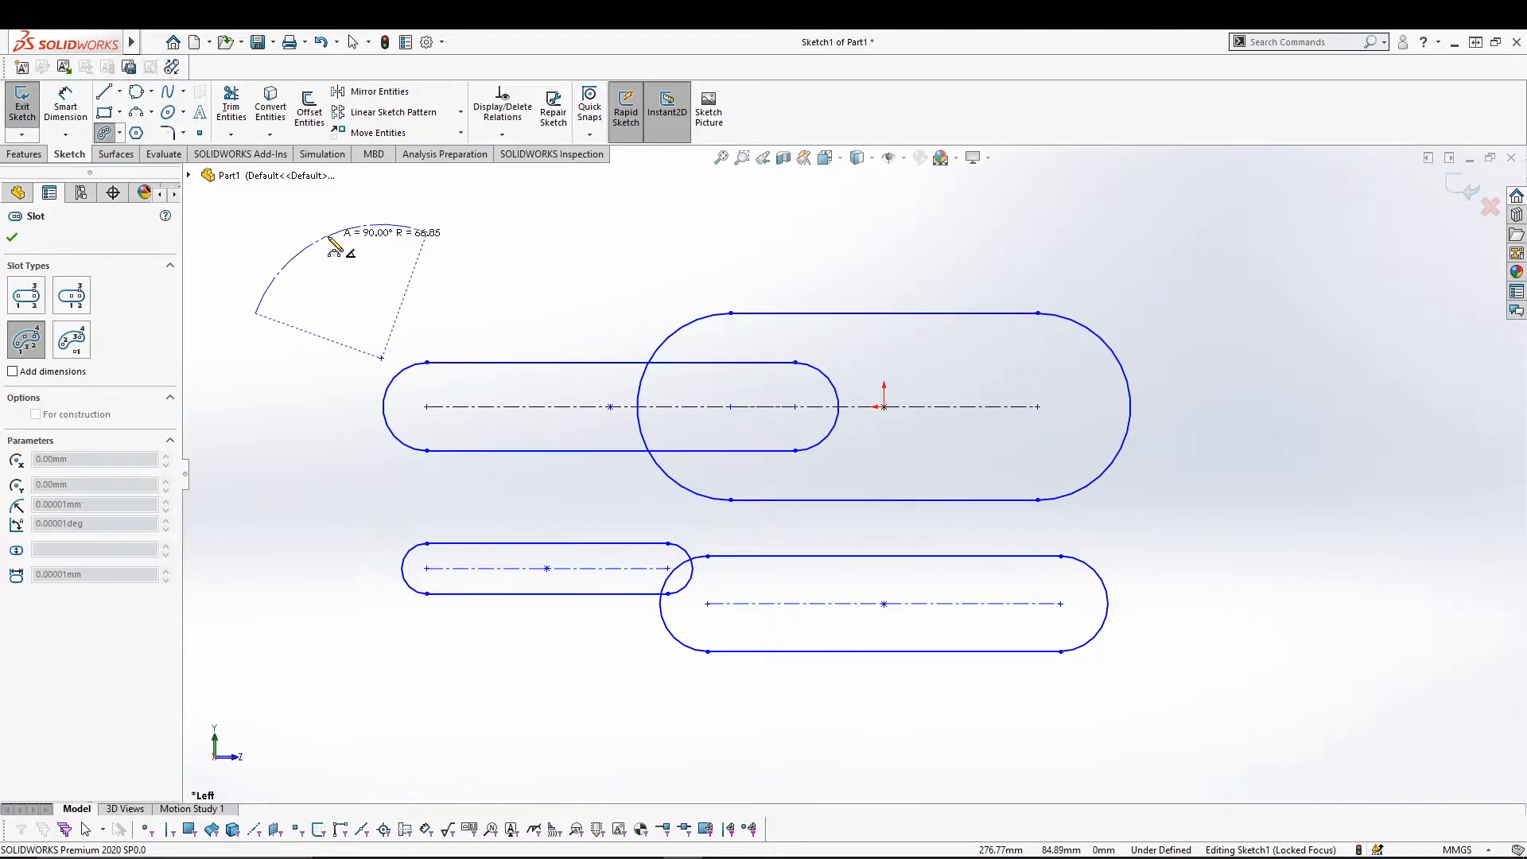
click(332, 247)
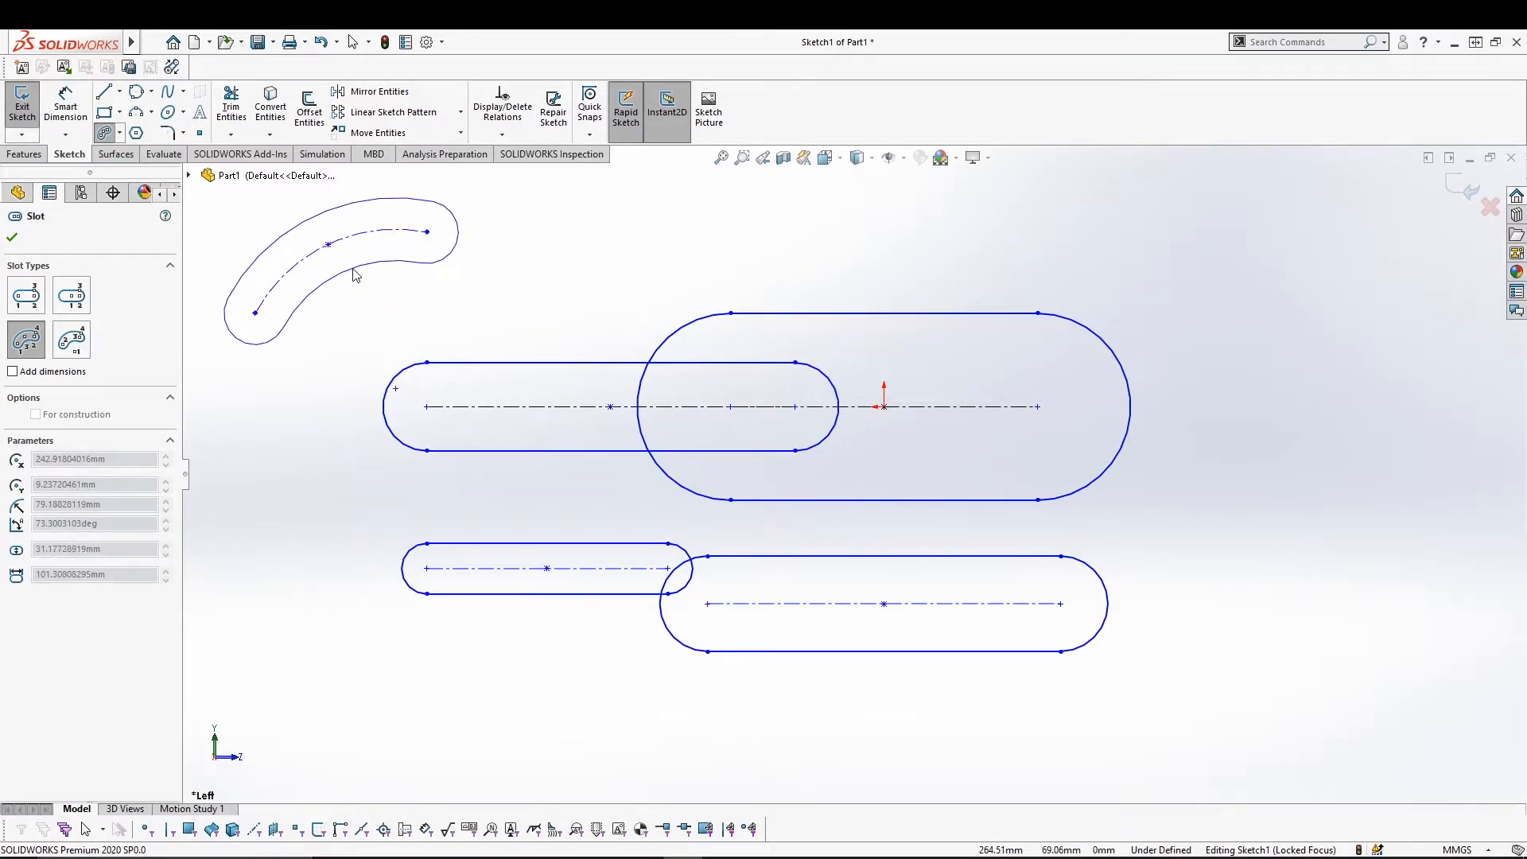
click(355, 275)
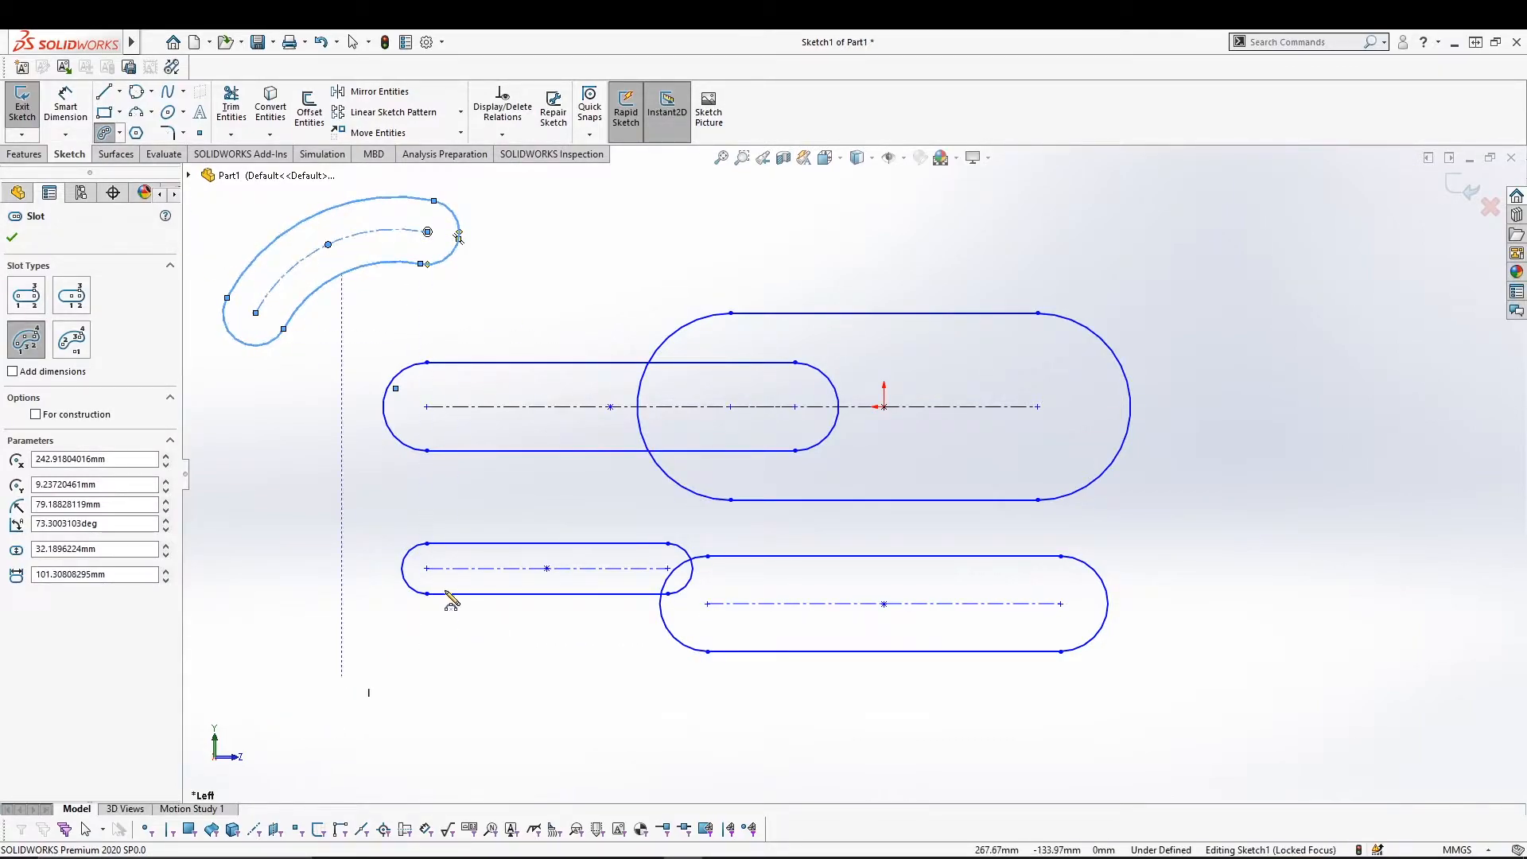
Draw a second 3 Point Arc Slot above the large straight slot.
click(708, 261)
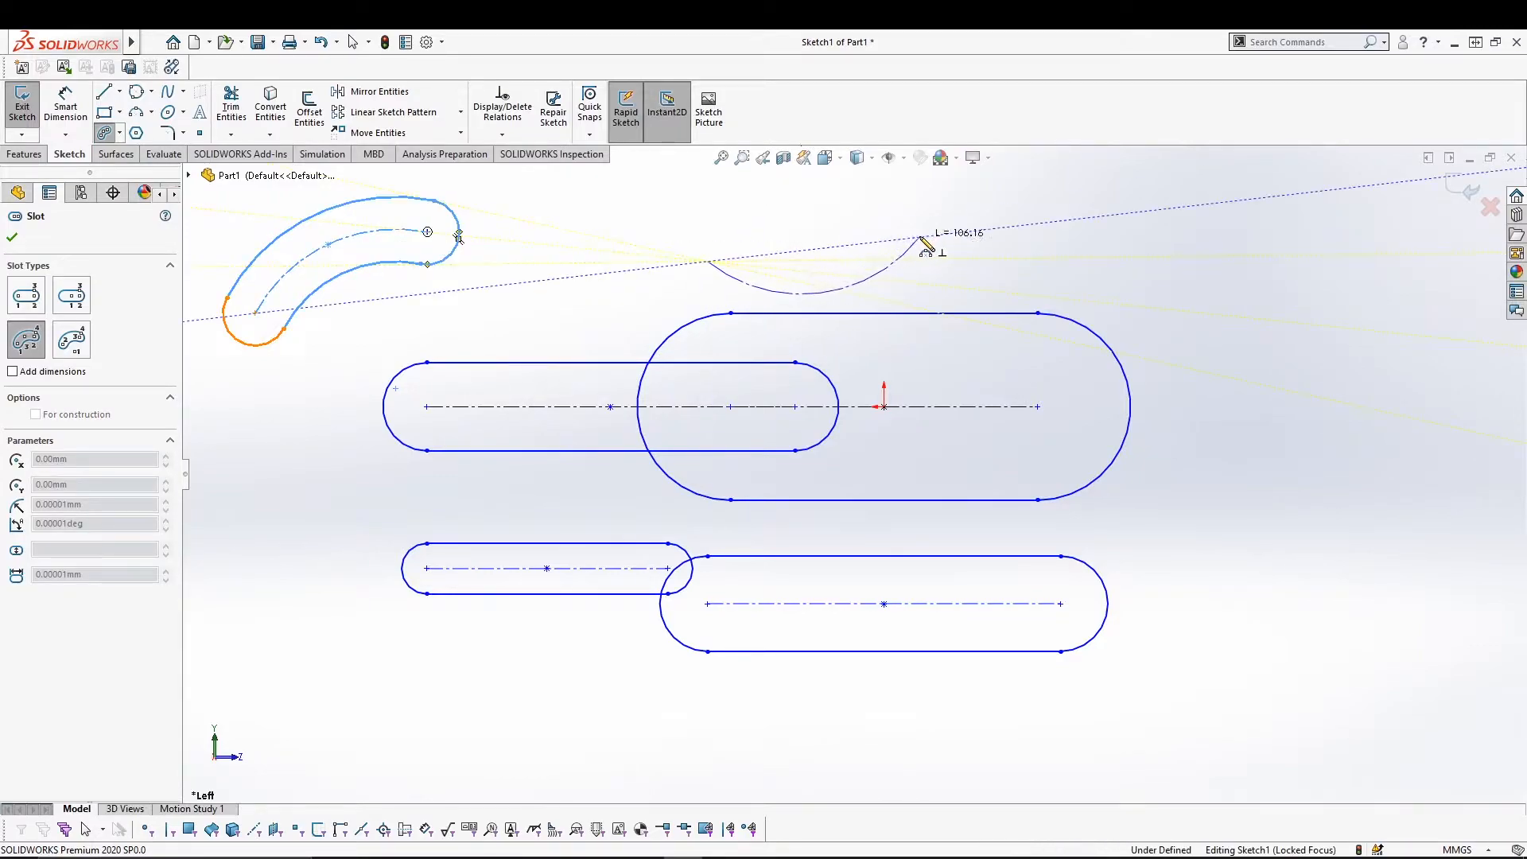
click(968, 231)
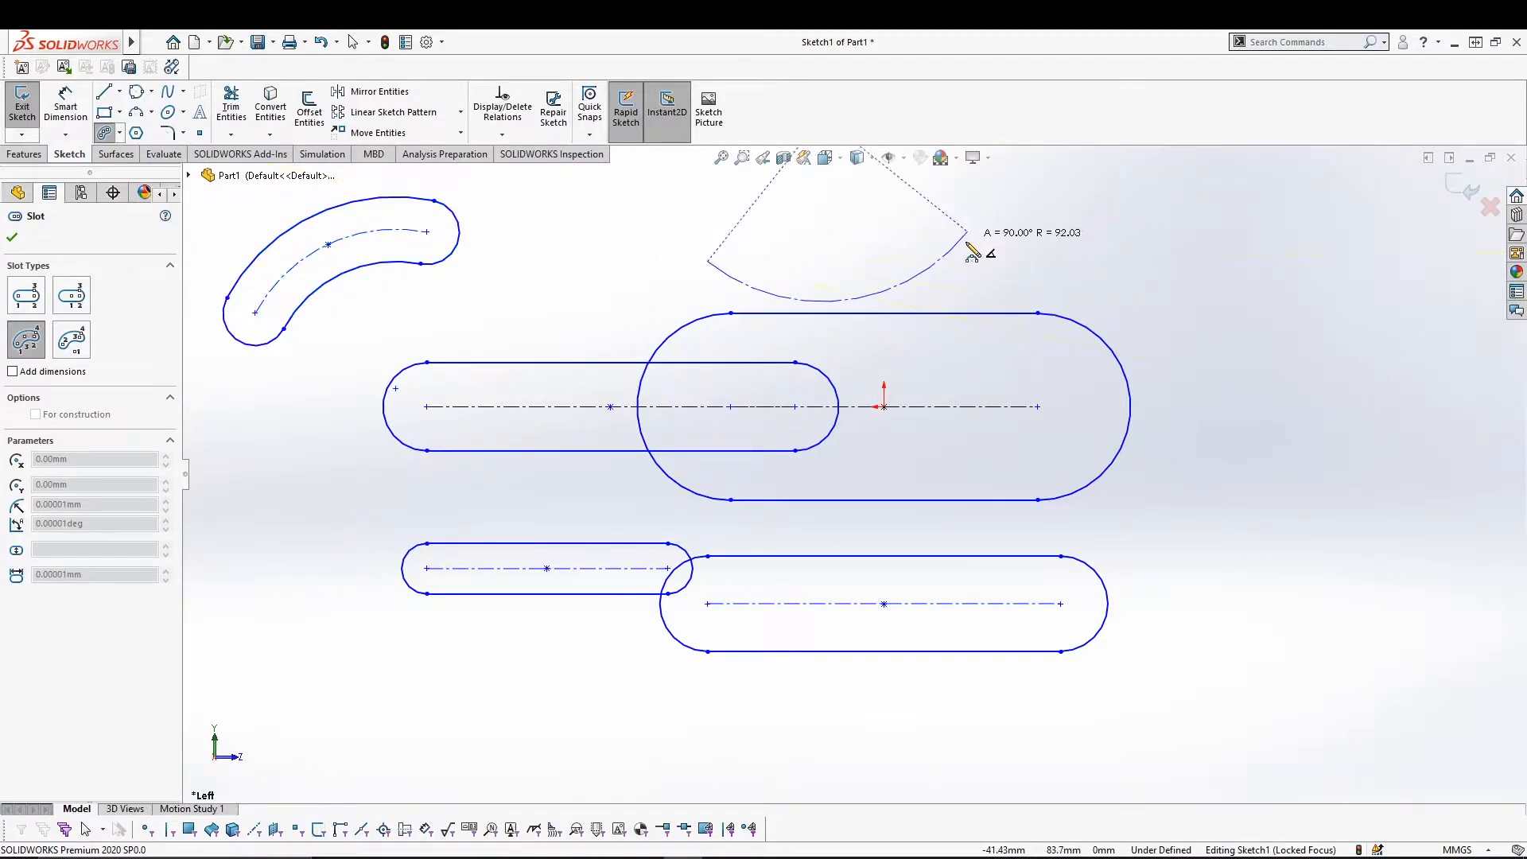
click(843, 211)
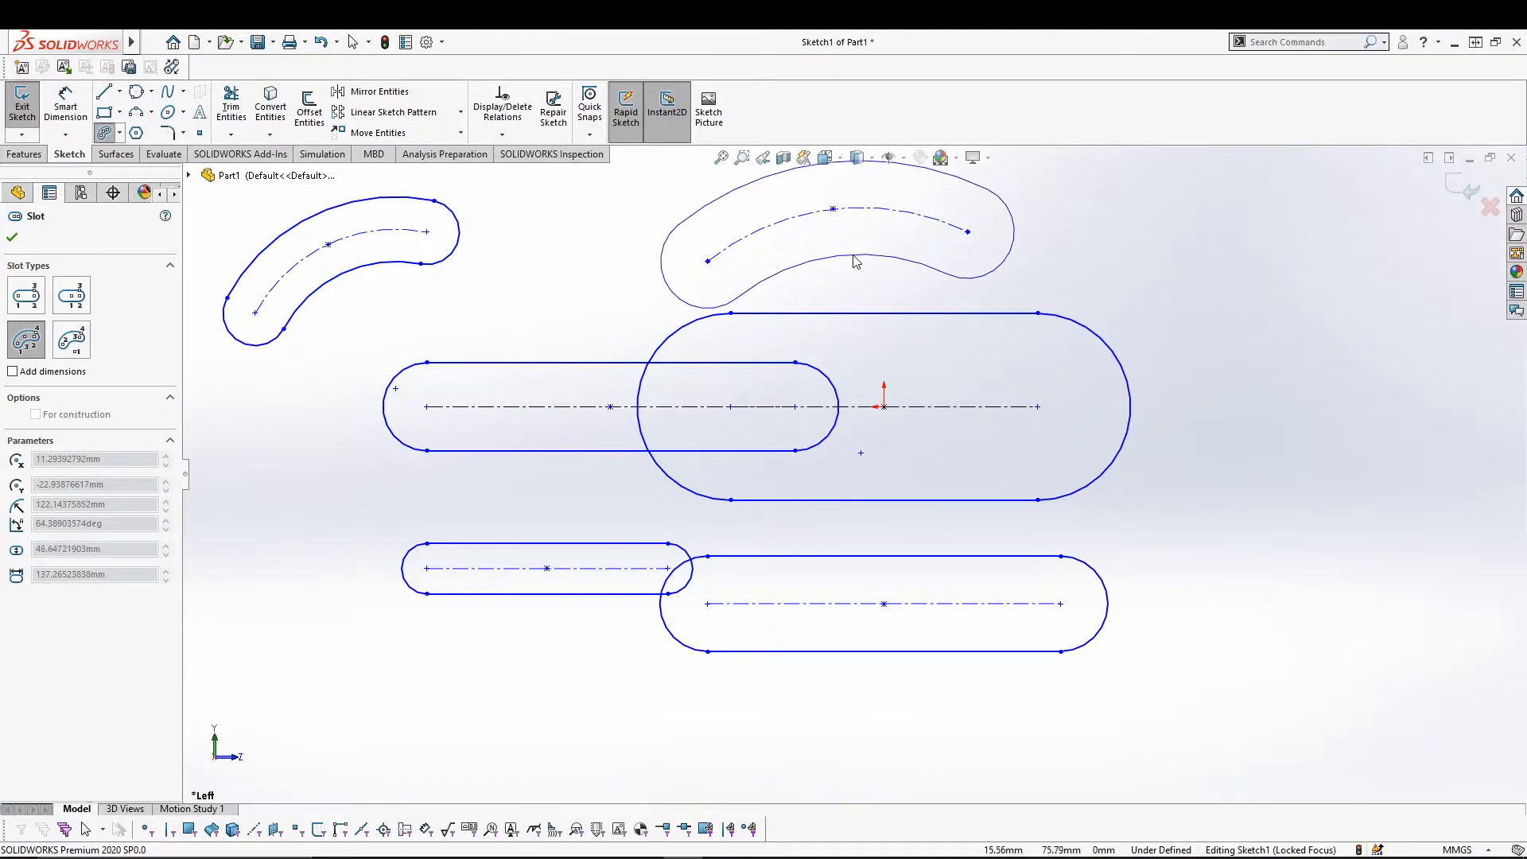
click(855, 260)
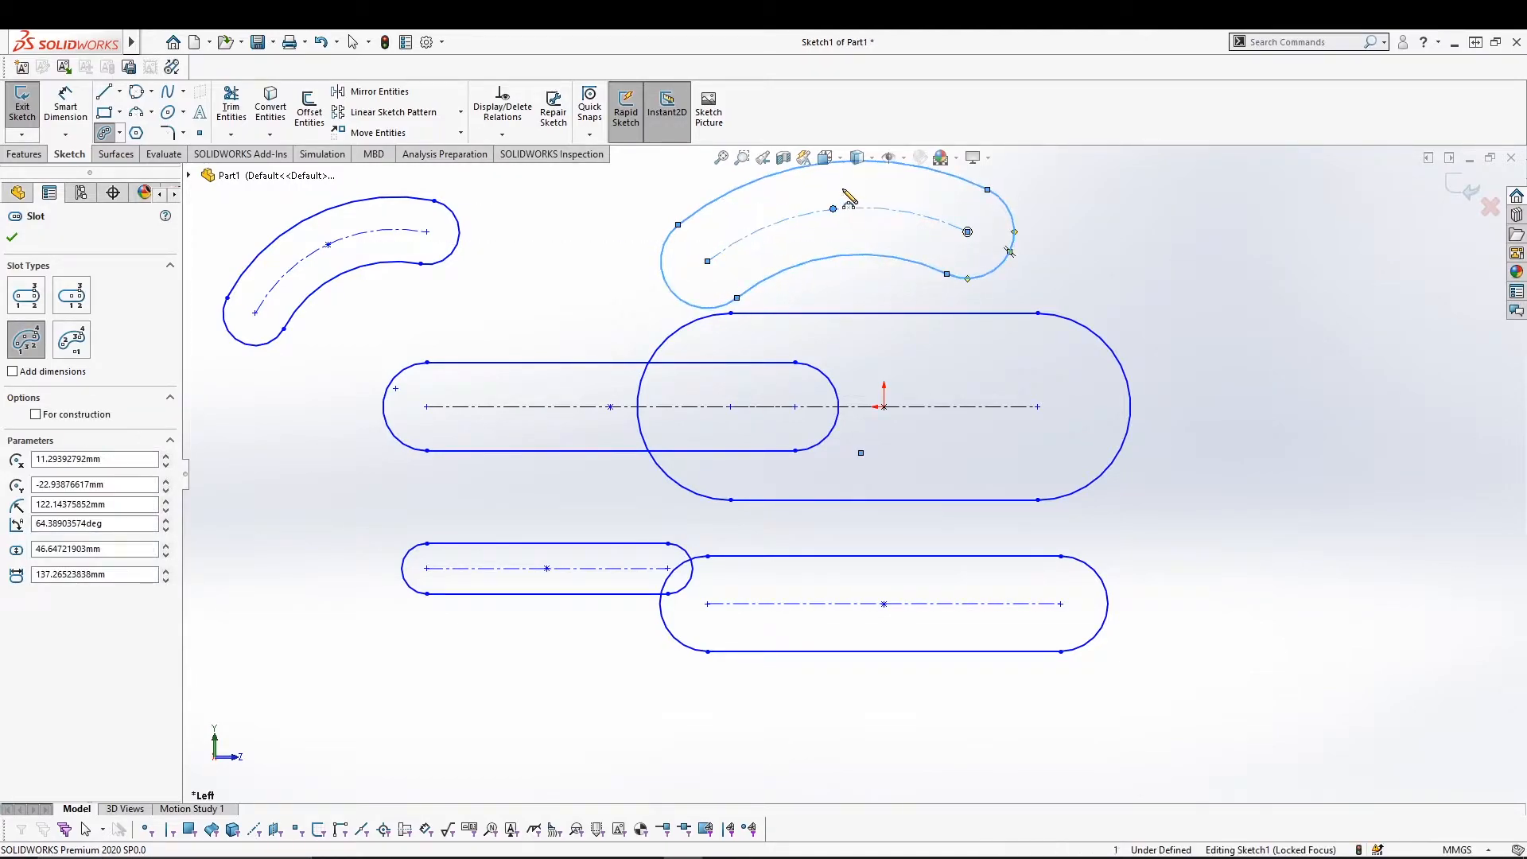
click(119, 134)
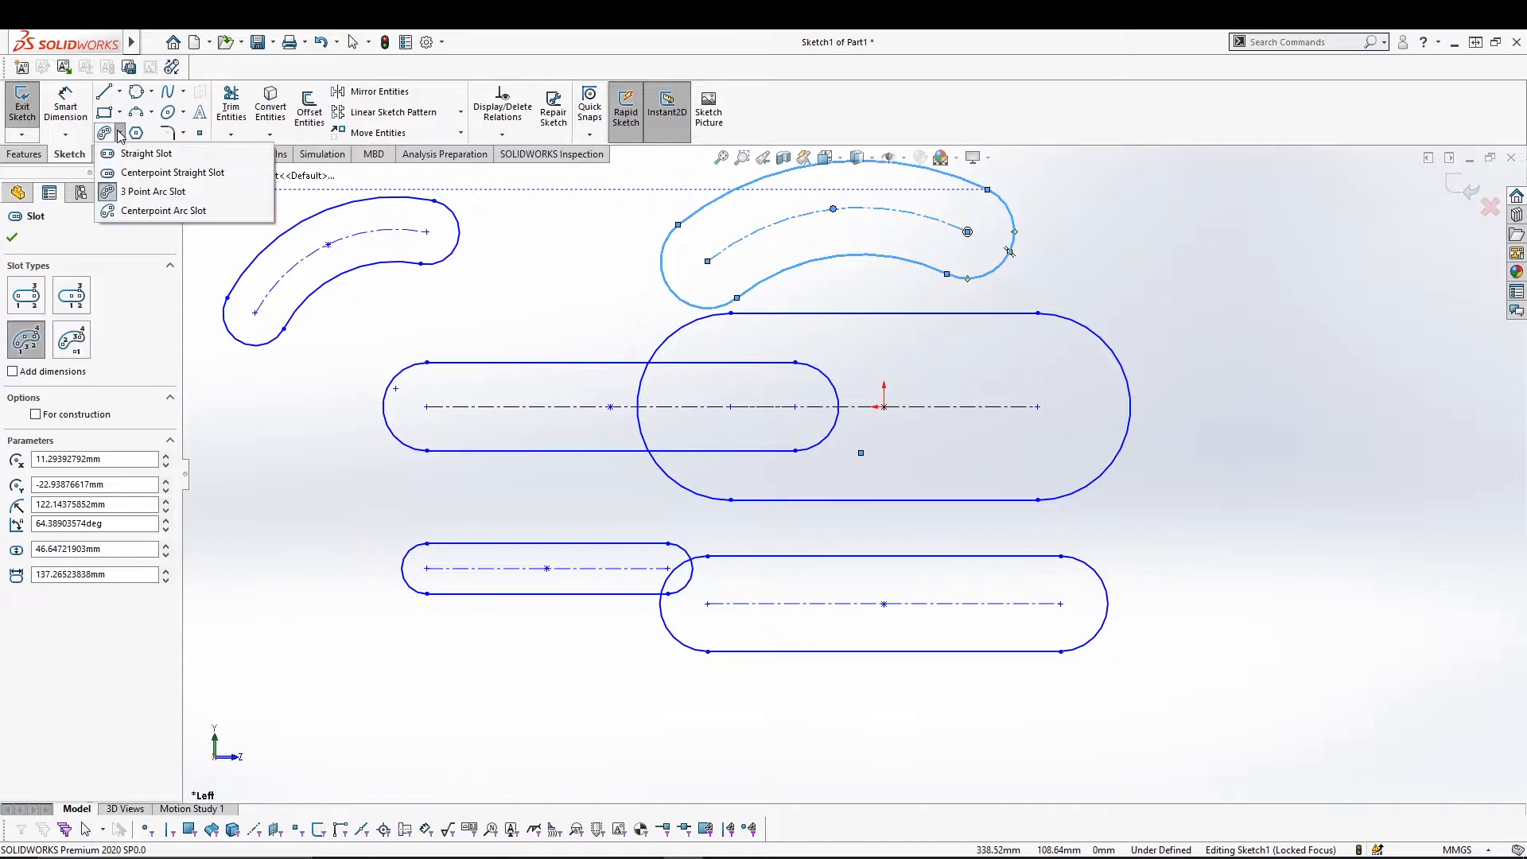
Draw a Centerpoint Arc Slot at the right, setting its centre, arc start, arc end and width.
click(163, 210)
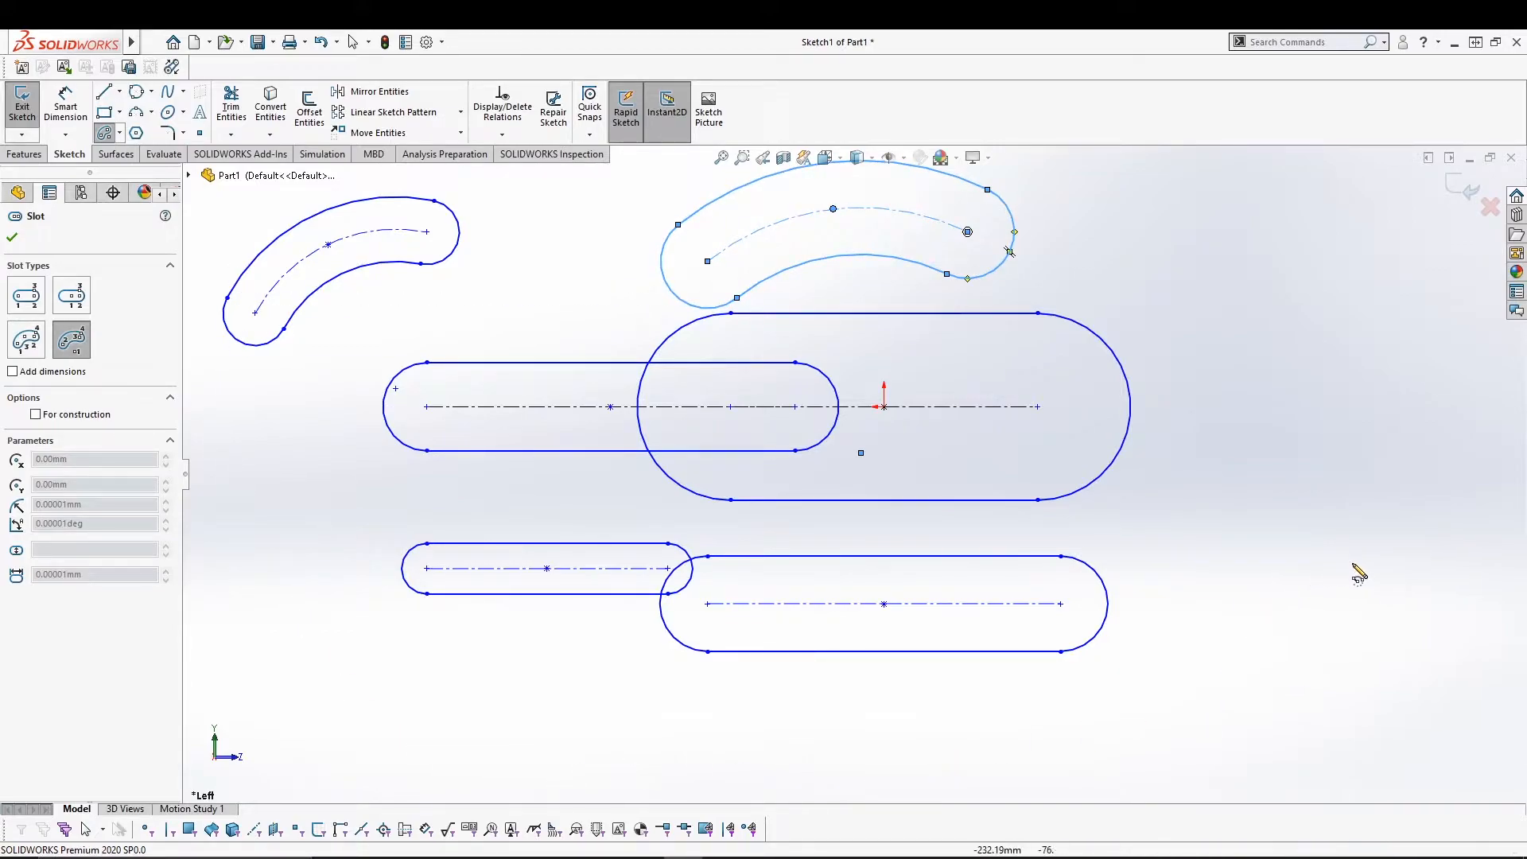
click(1410, 568)
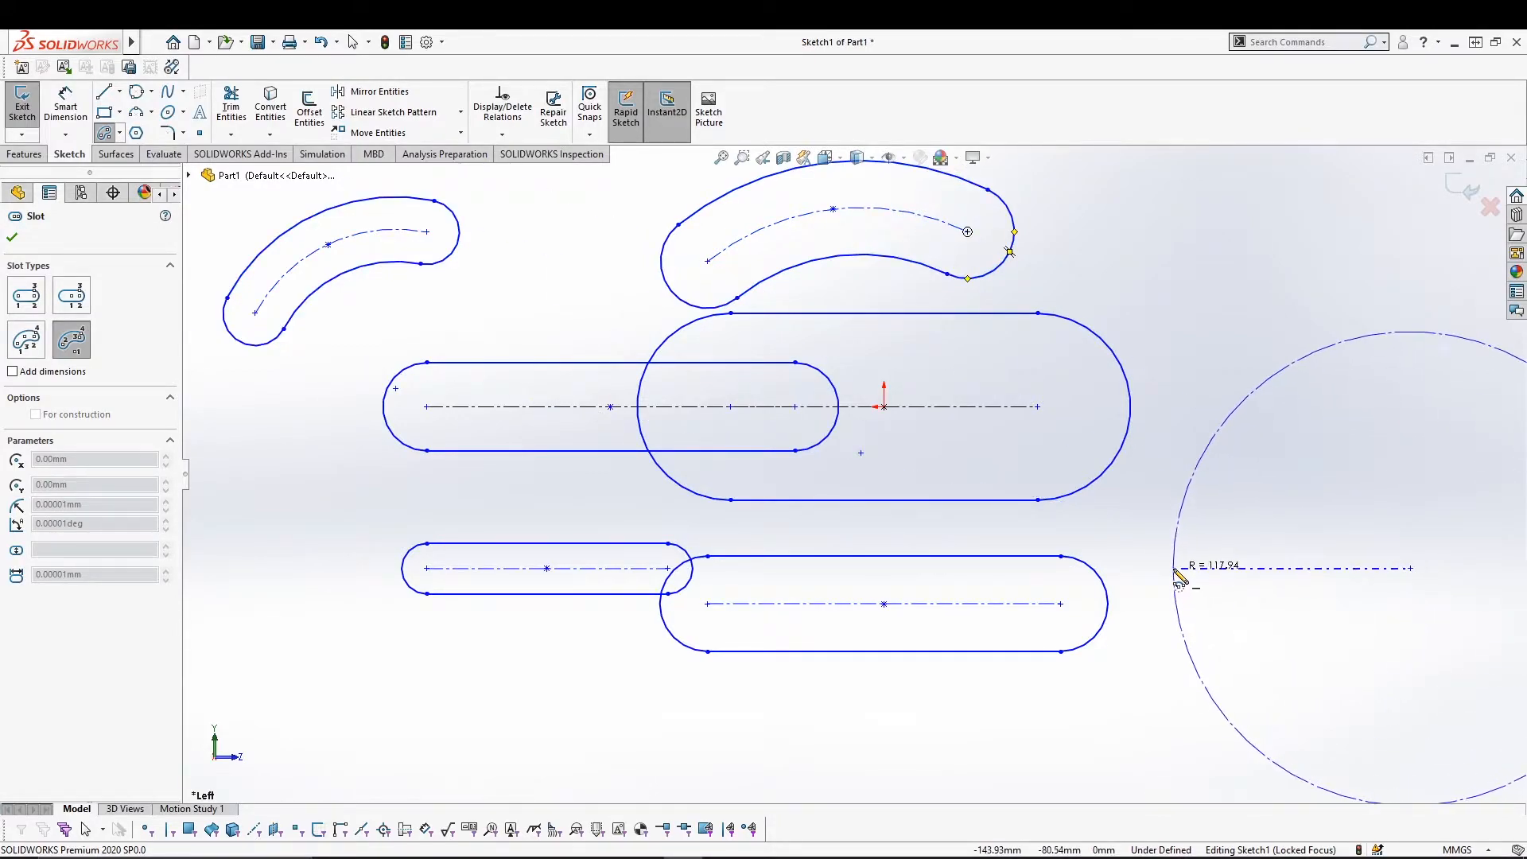
click(1242, 568)
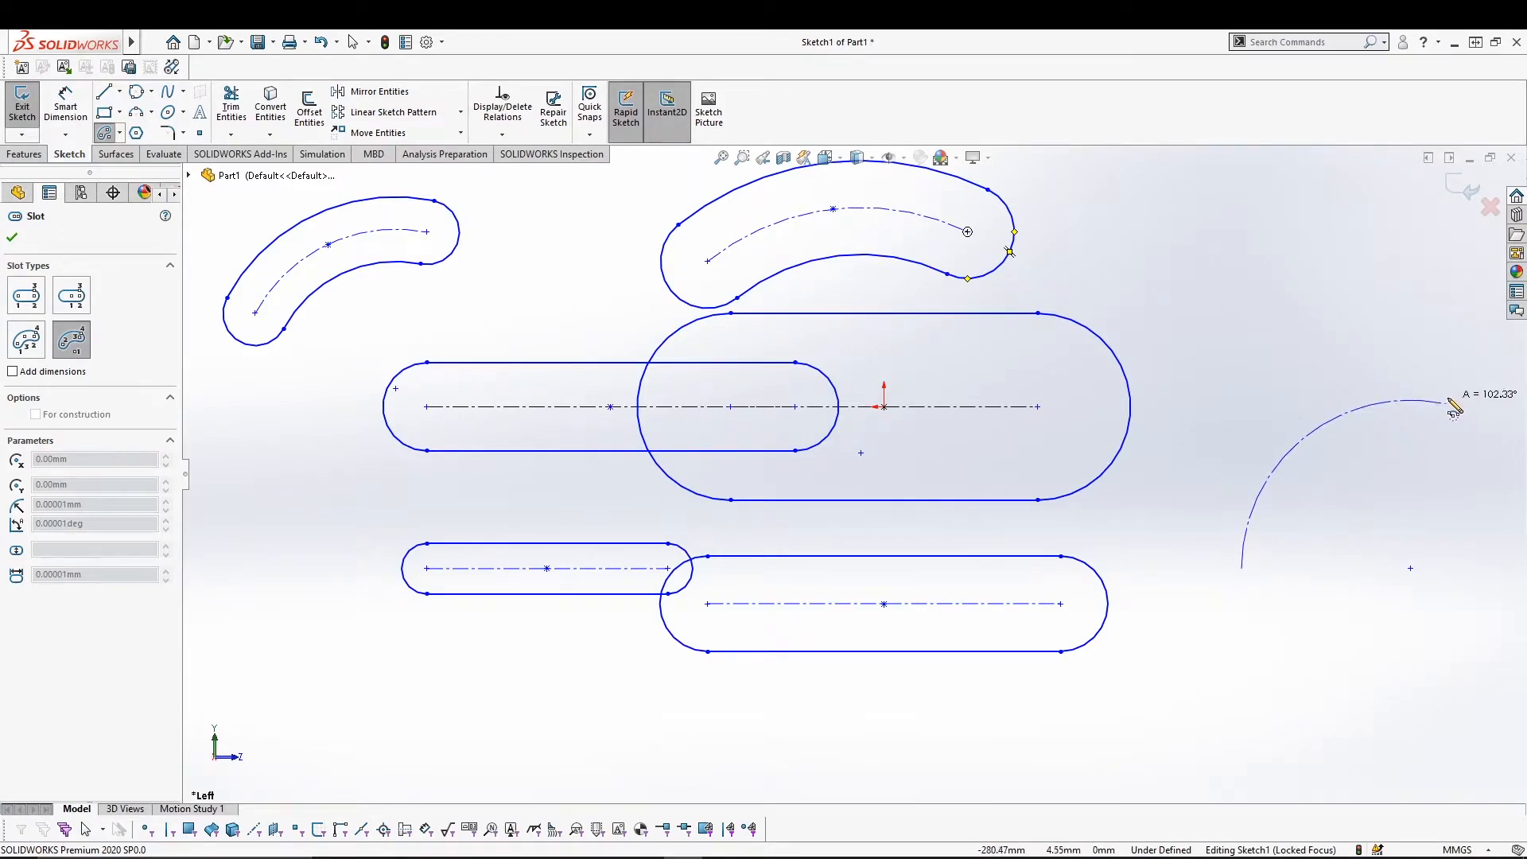
click(1479, 415)
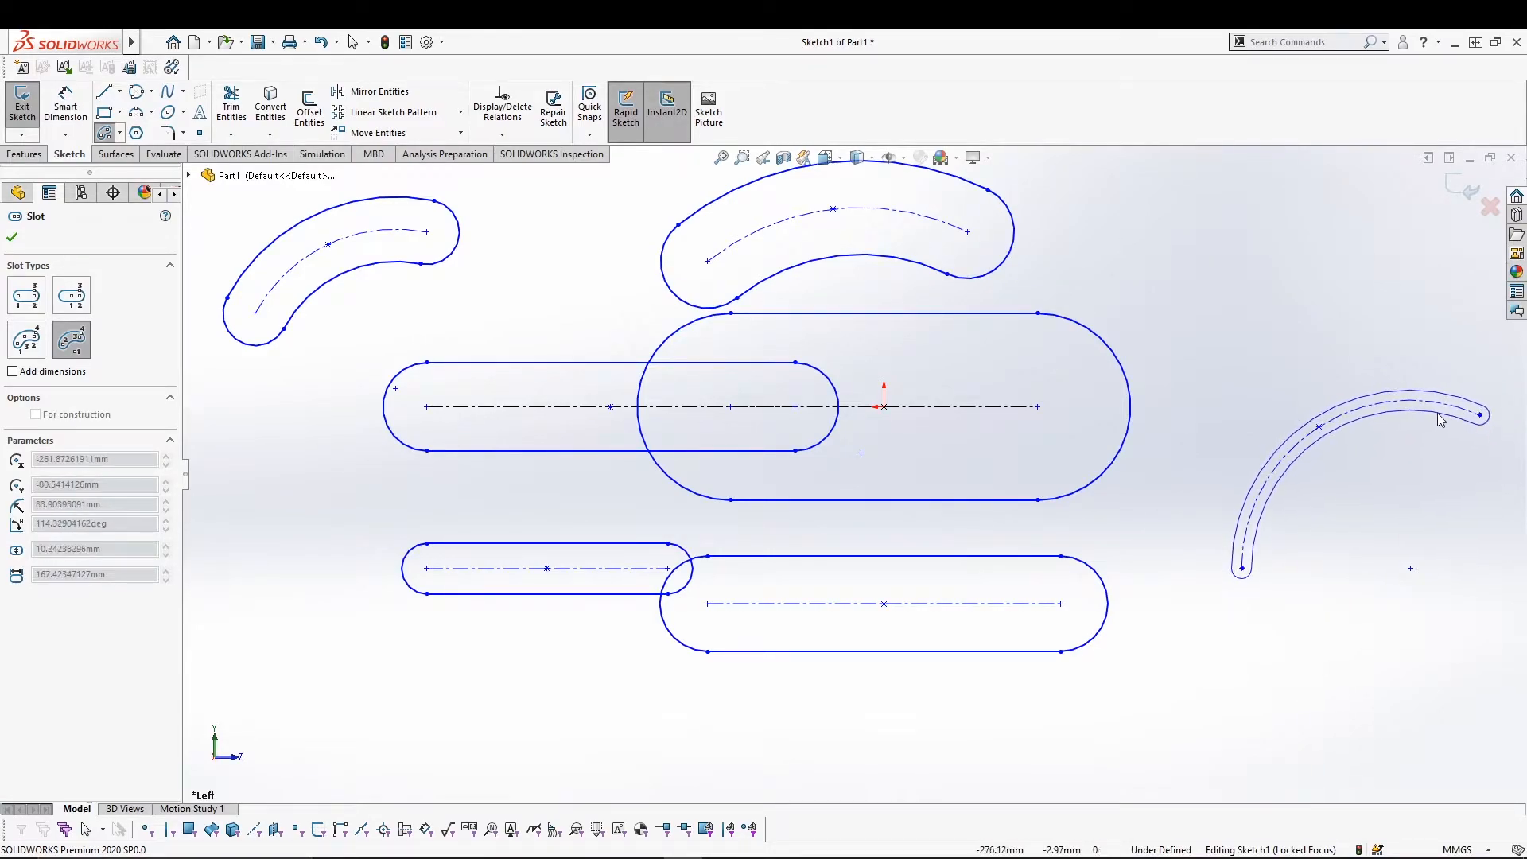
click(1363, 478)
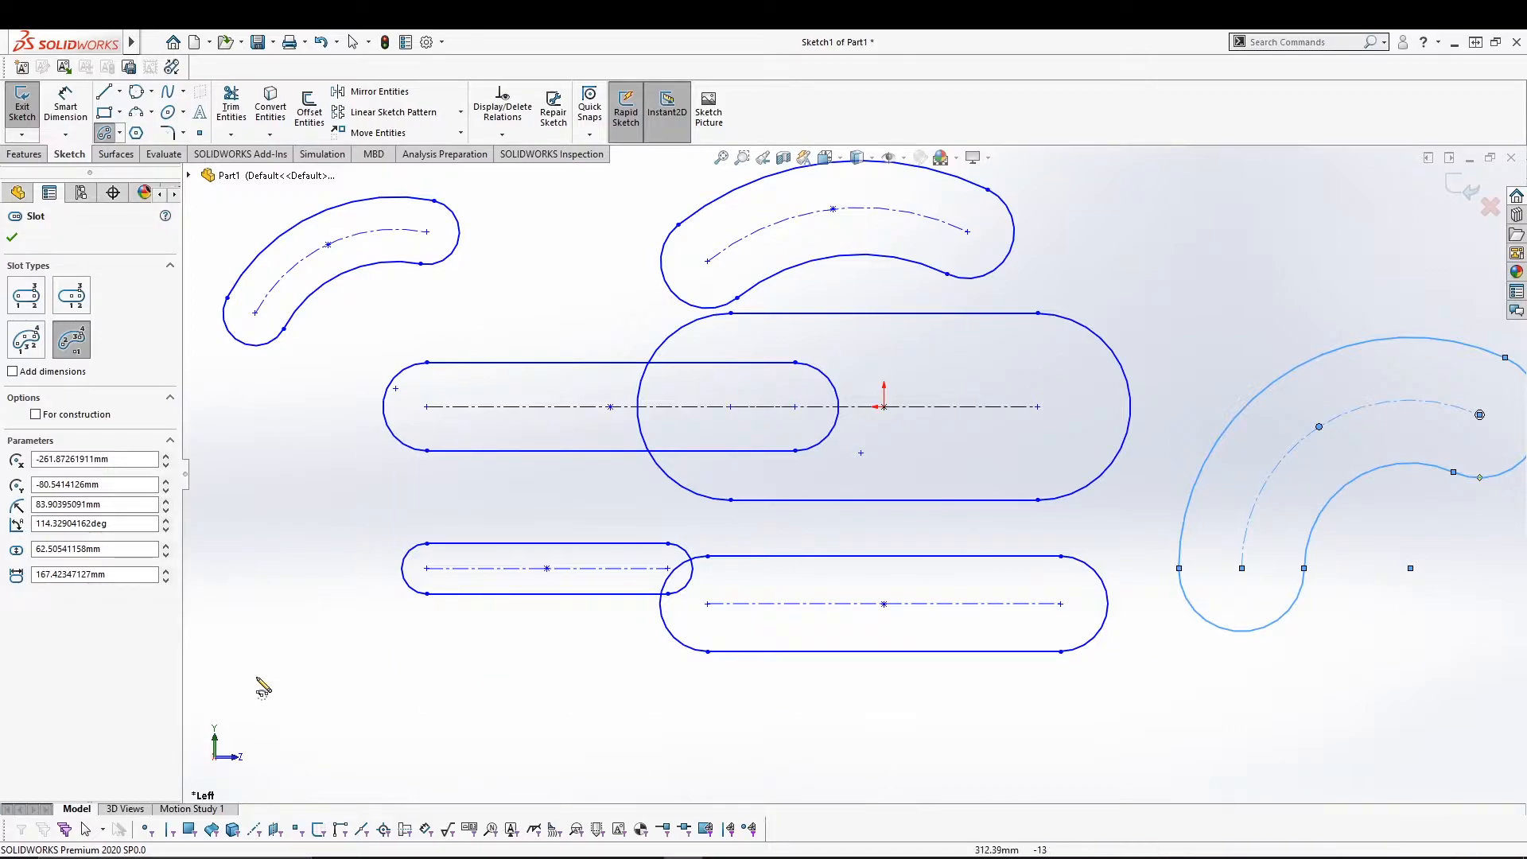
Delete all the slots, emptying the sketch.
key(Escape)
key(ctrl+a)
key(Delete)
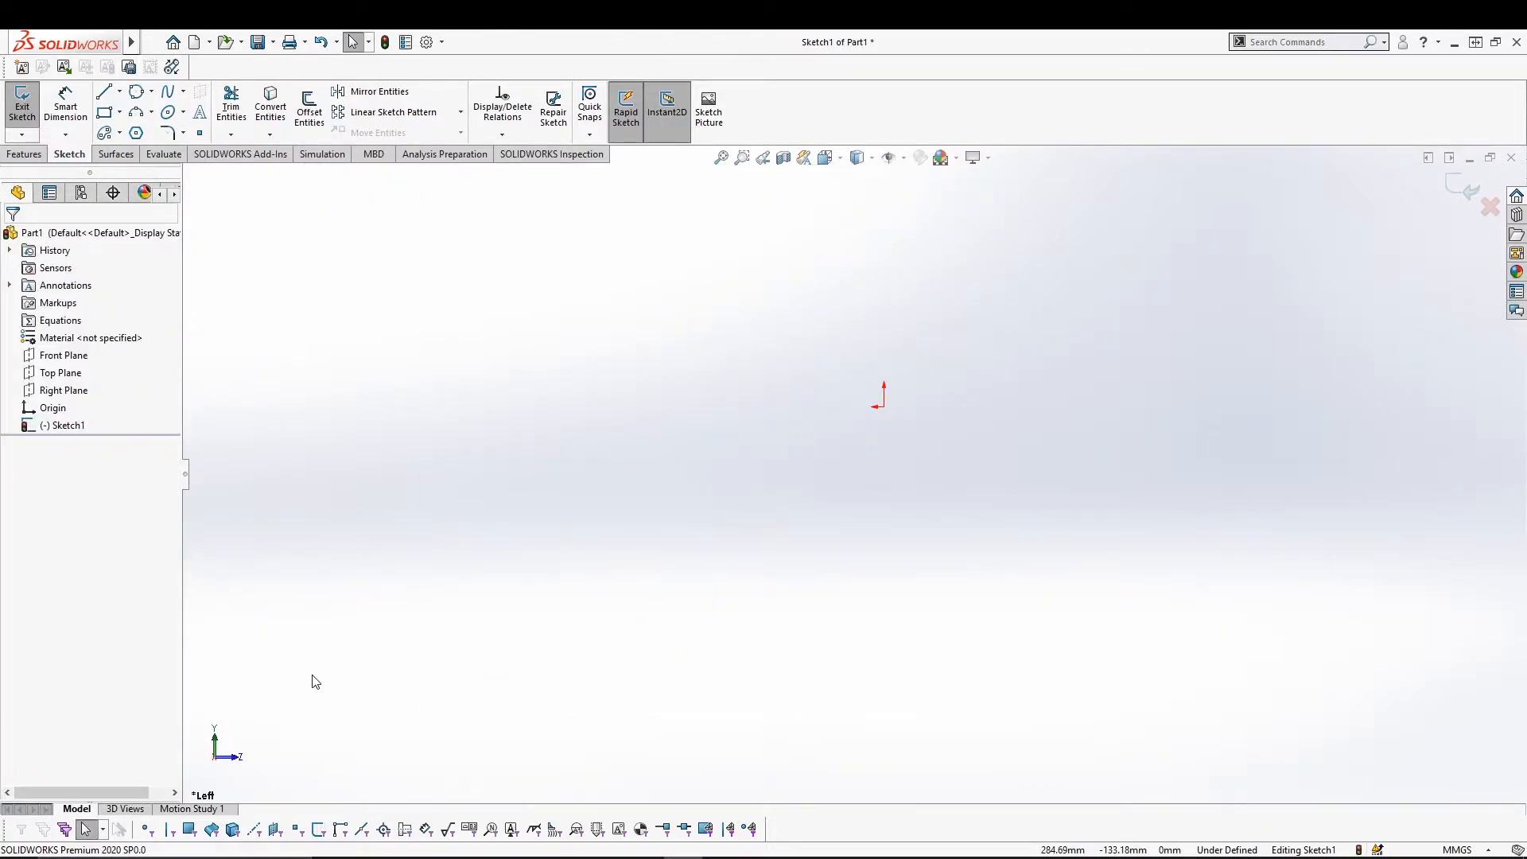
Draw three centerpoint arcs: a large one about the origin and two smaller ones lower left.
click(153, 113)
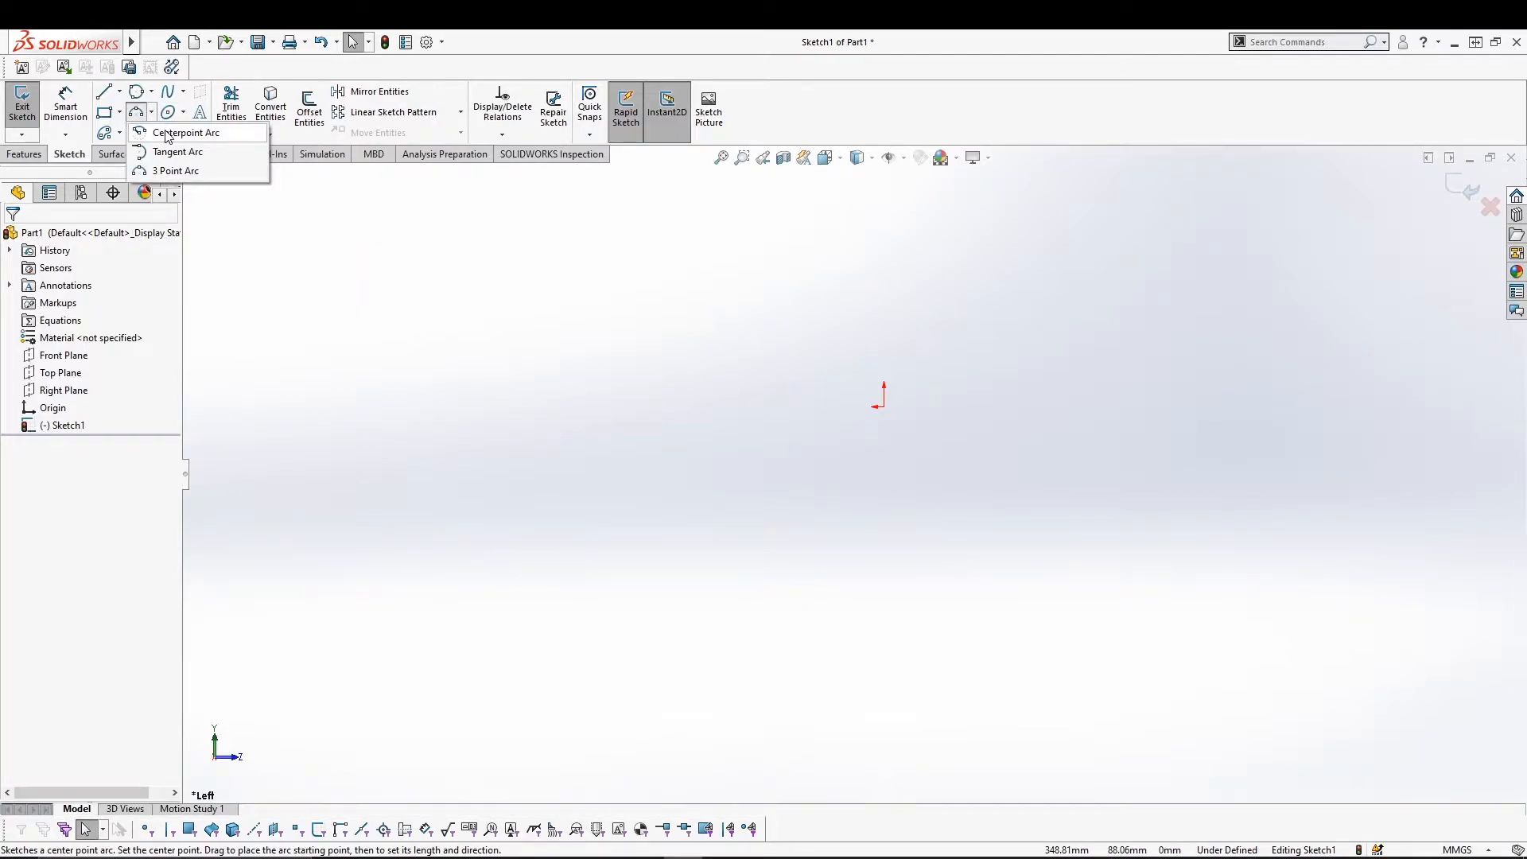
click(168, 133)
click(883, 408)
click(619, 308)
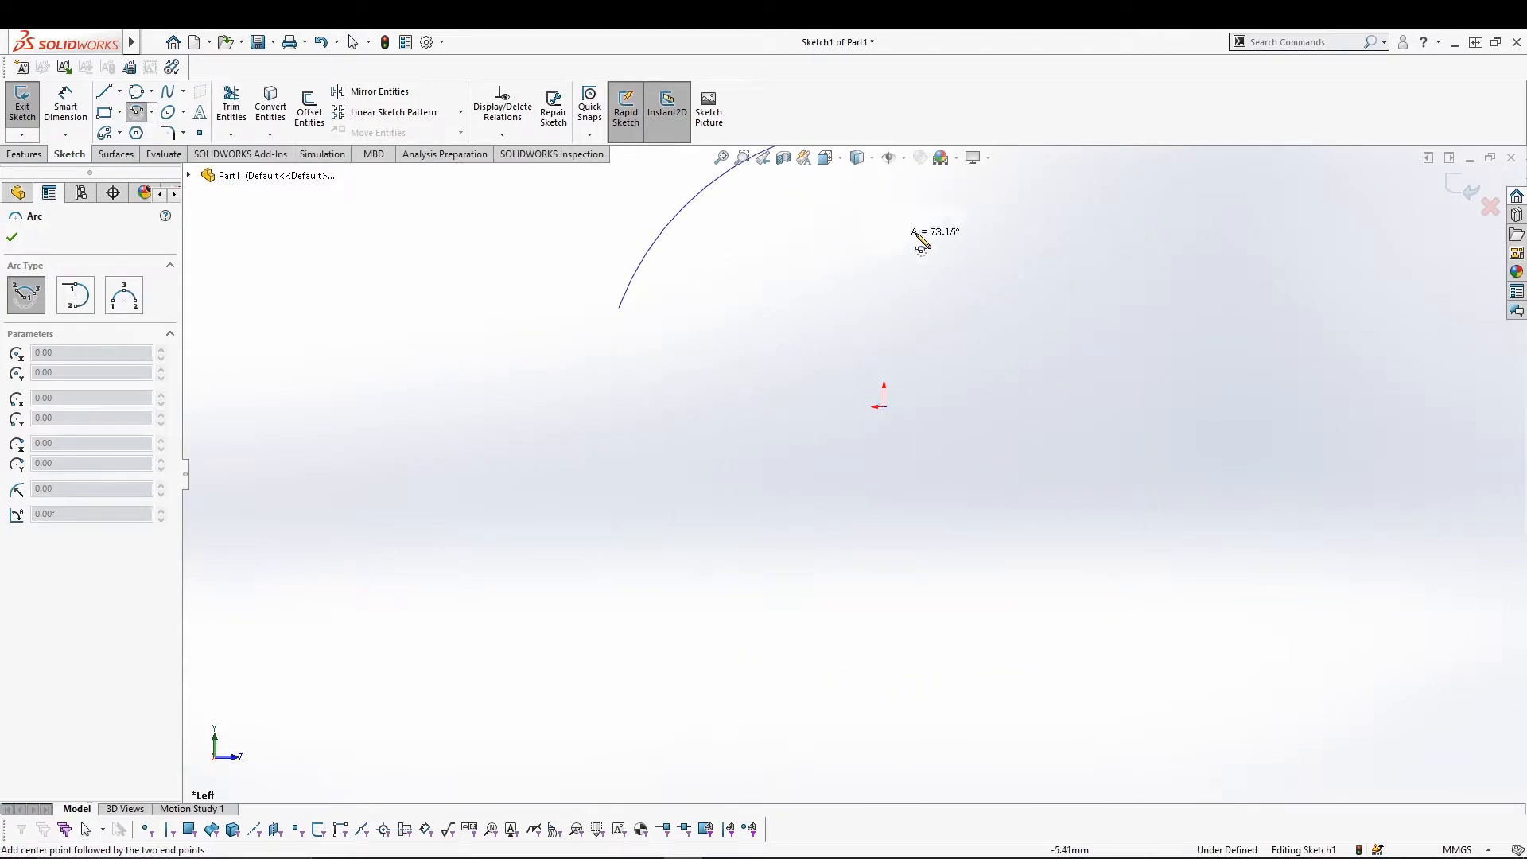
click(1137, 281)
click(709, 591)
click(586, 518)
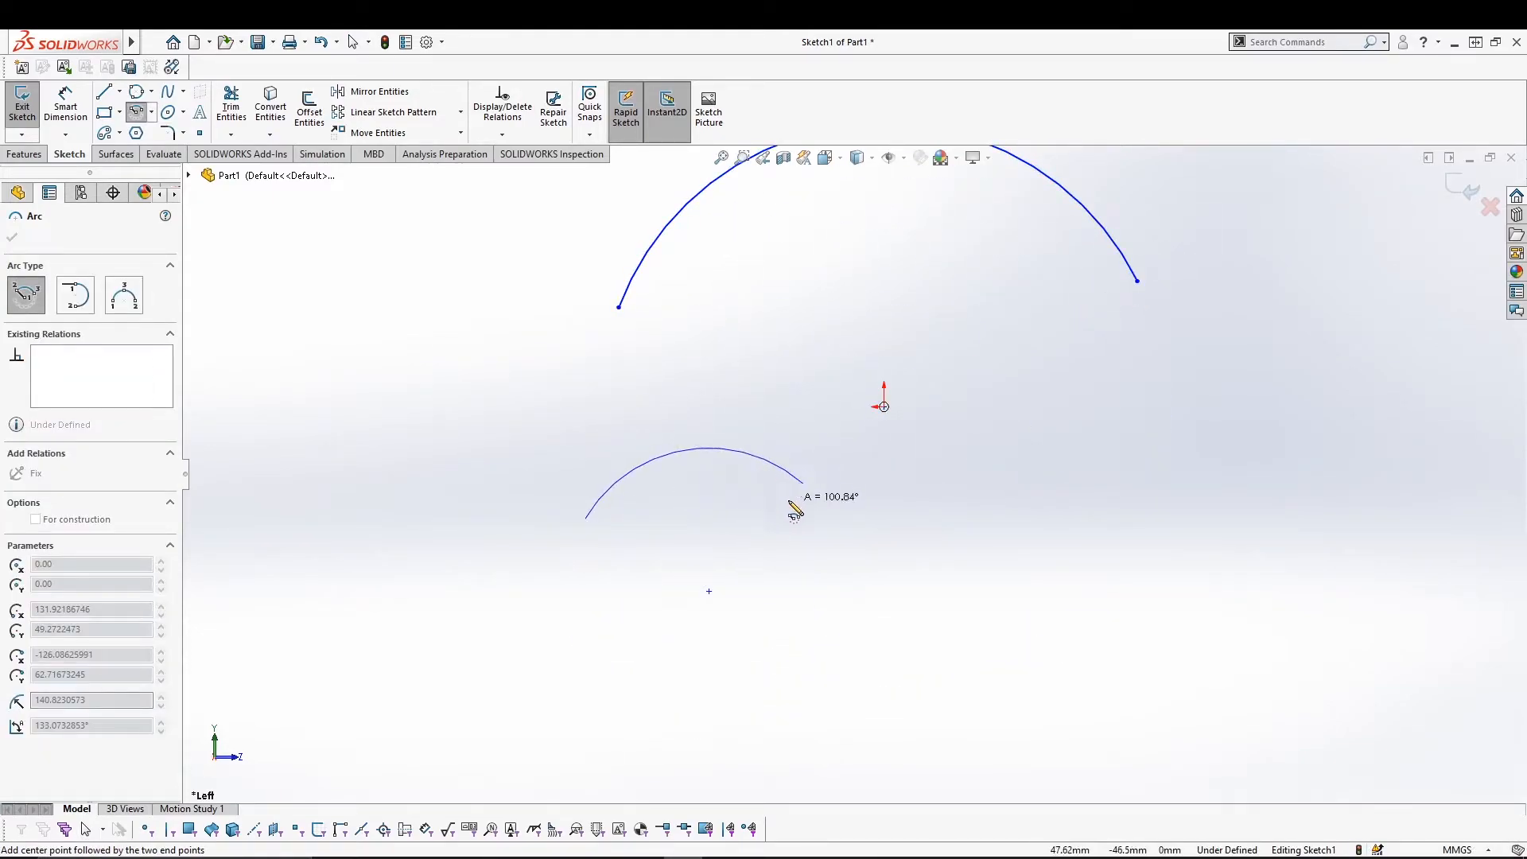
click(803, 483)
click(485, 613)
click(383, 511)
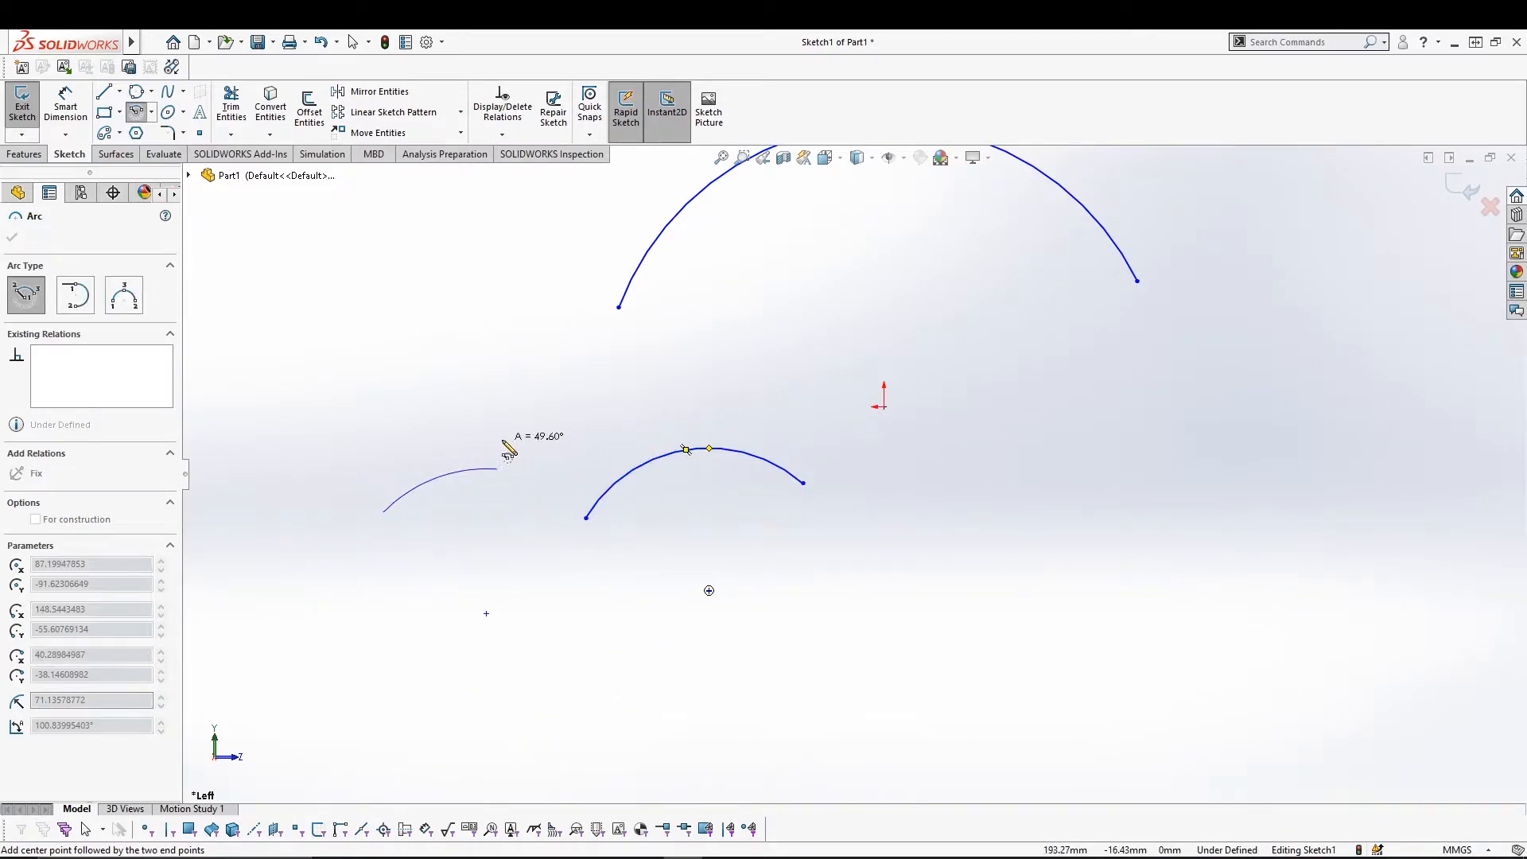
click(503, 453)
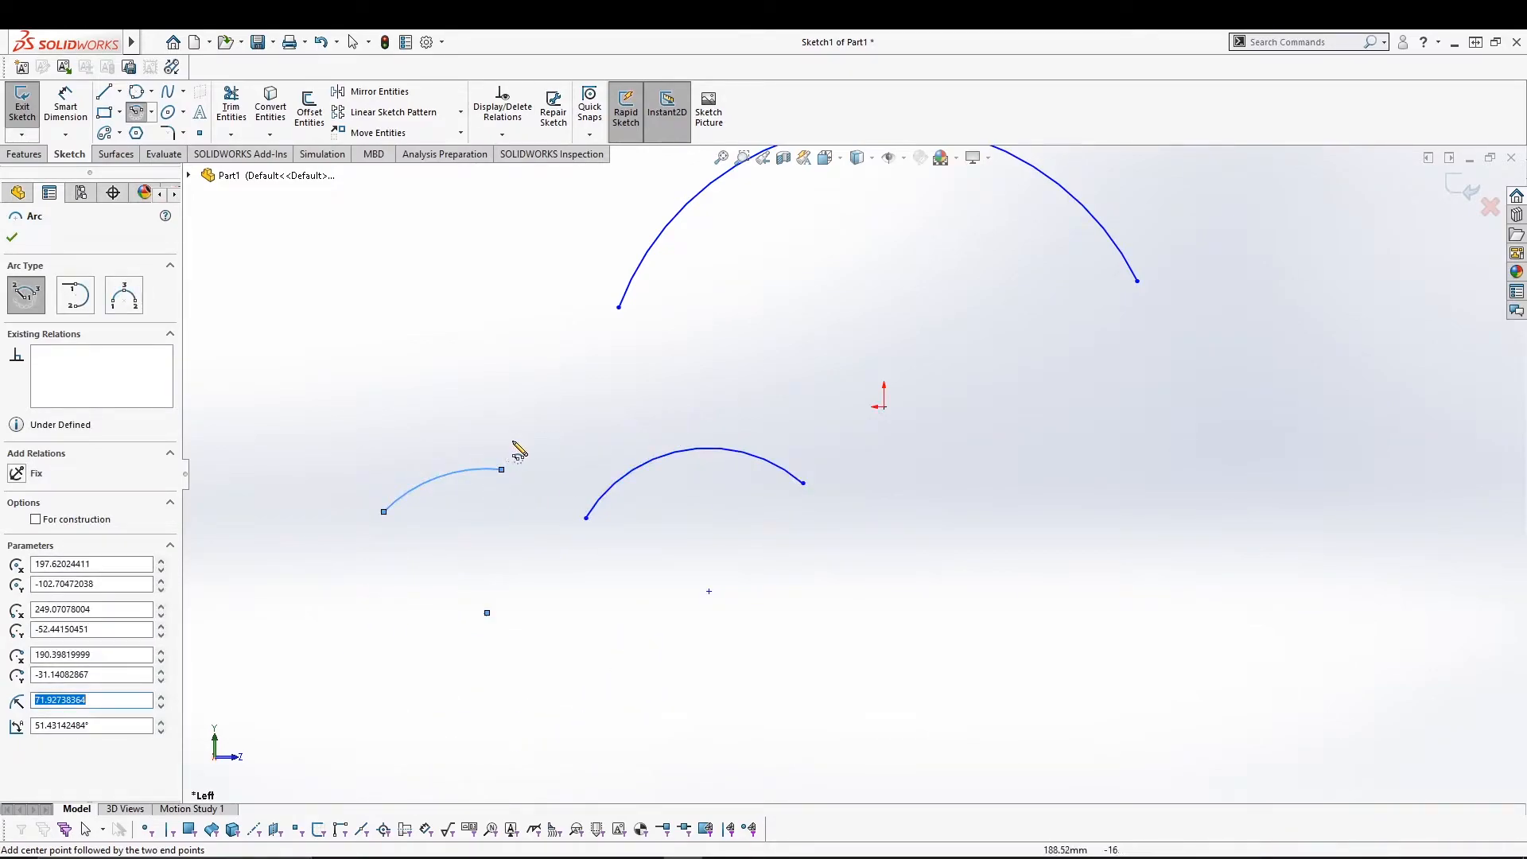
Draw a slanted line at lower right joined to a horizontal line running left.
click(151, 112)
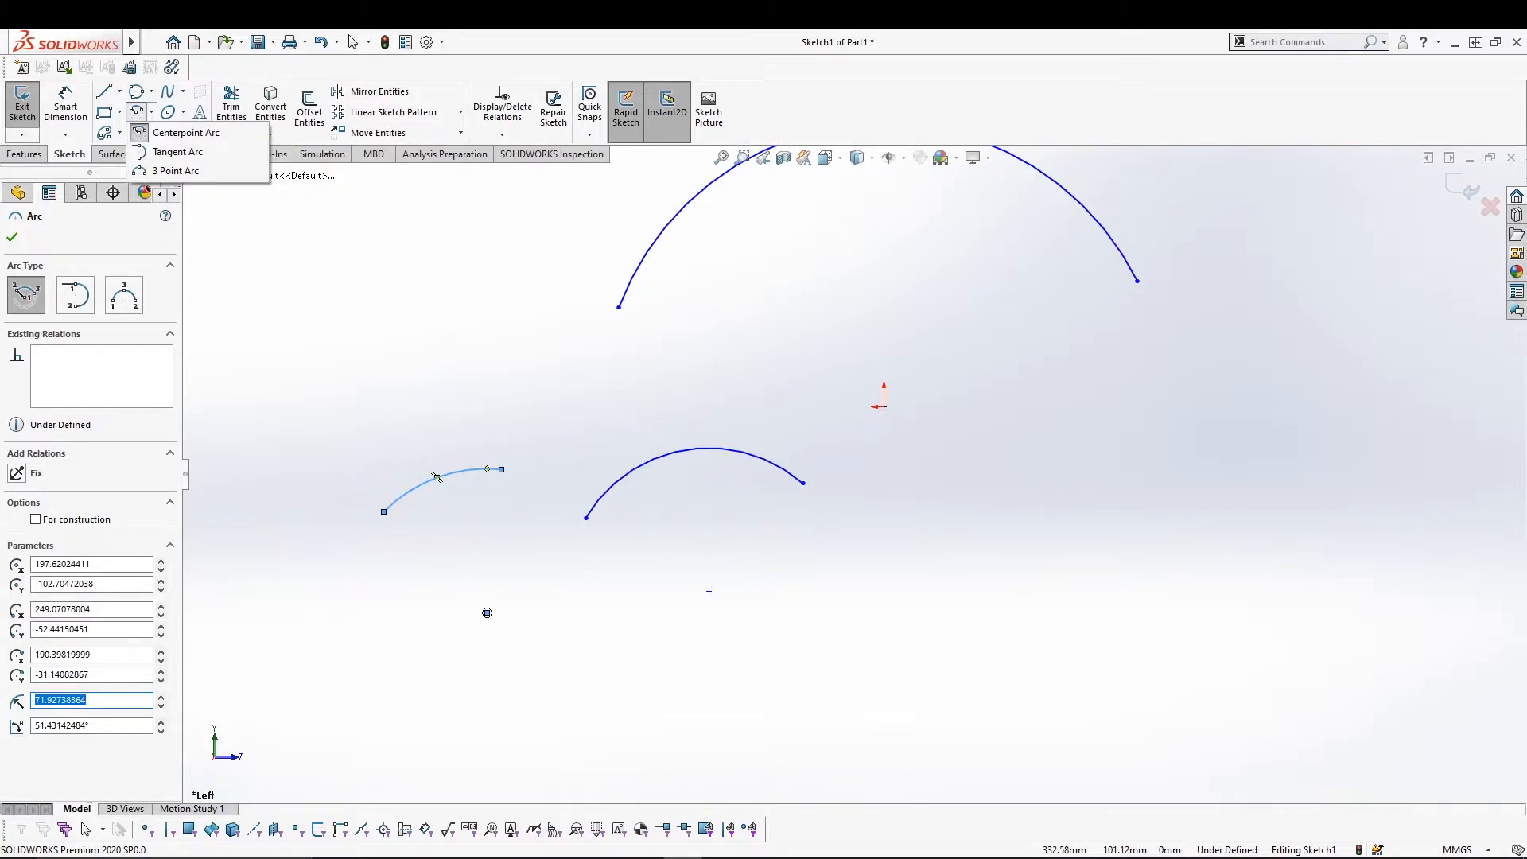
click(103, 91)
click(1164, 451)
click(1309, 686)
click(1027, 688)
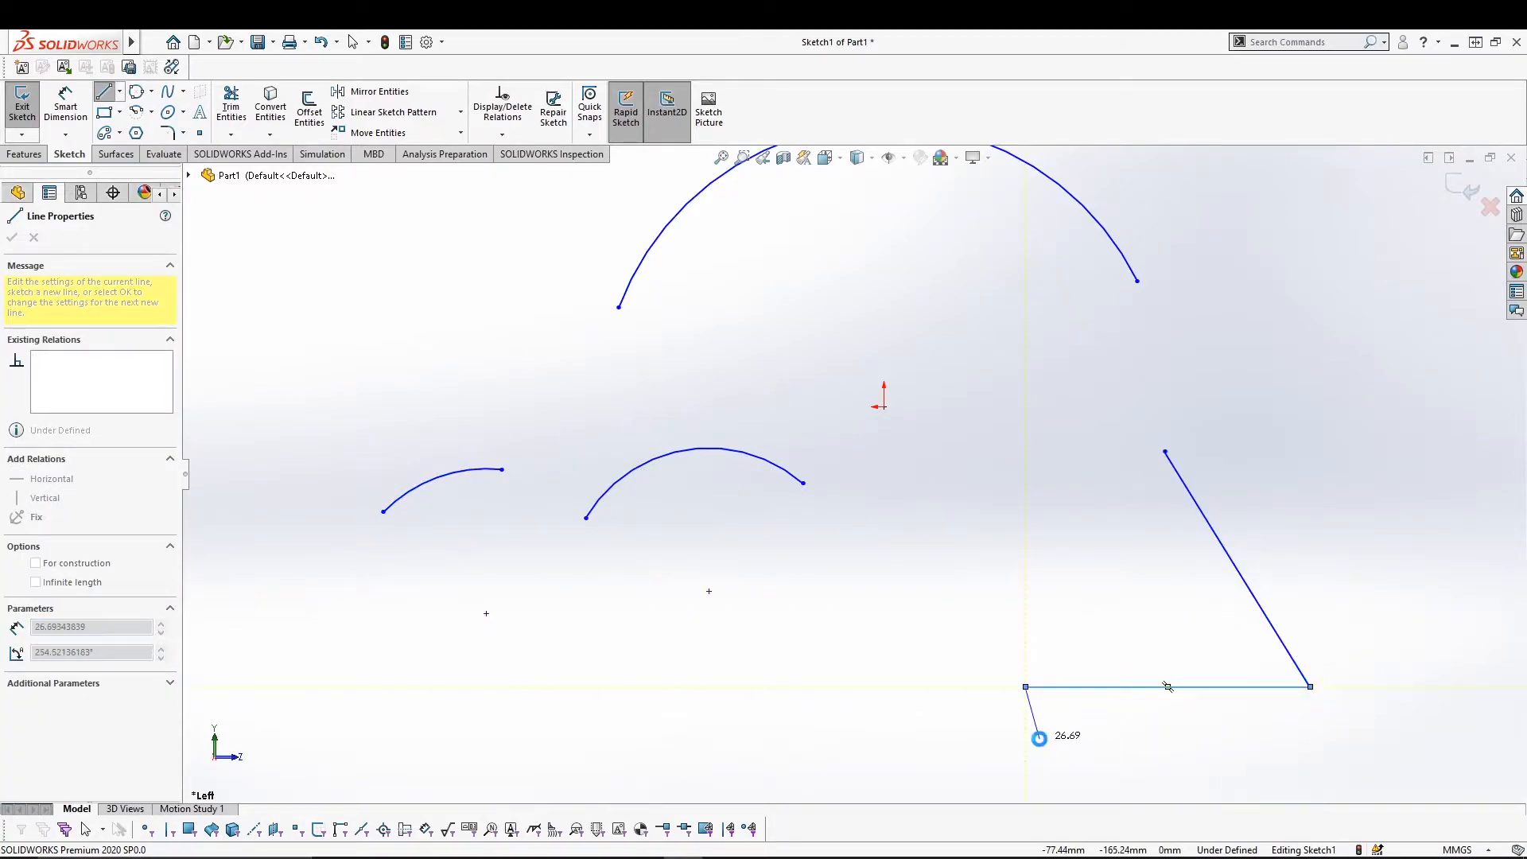
key(Escape)
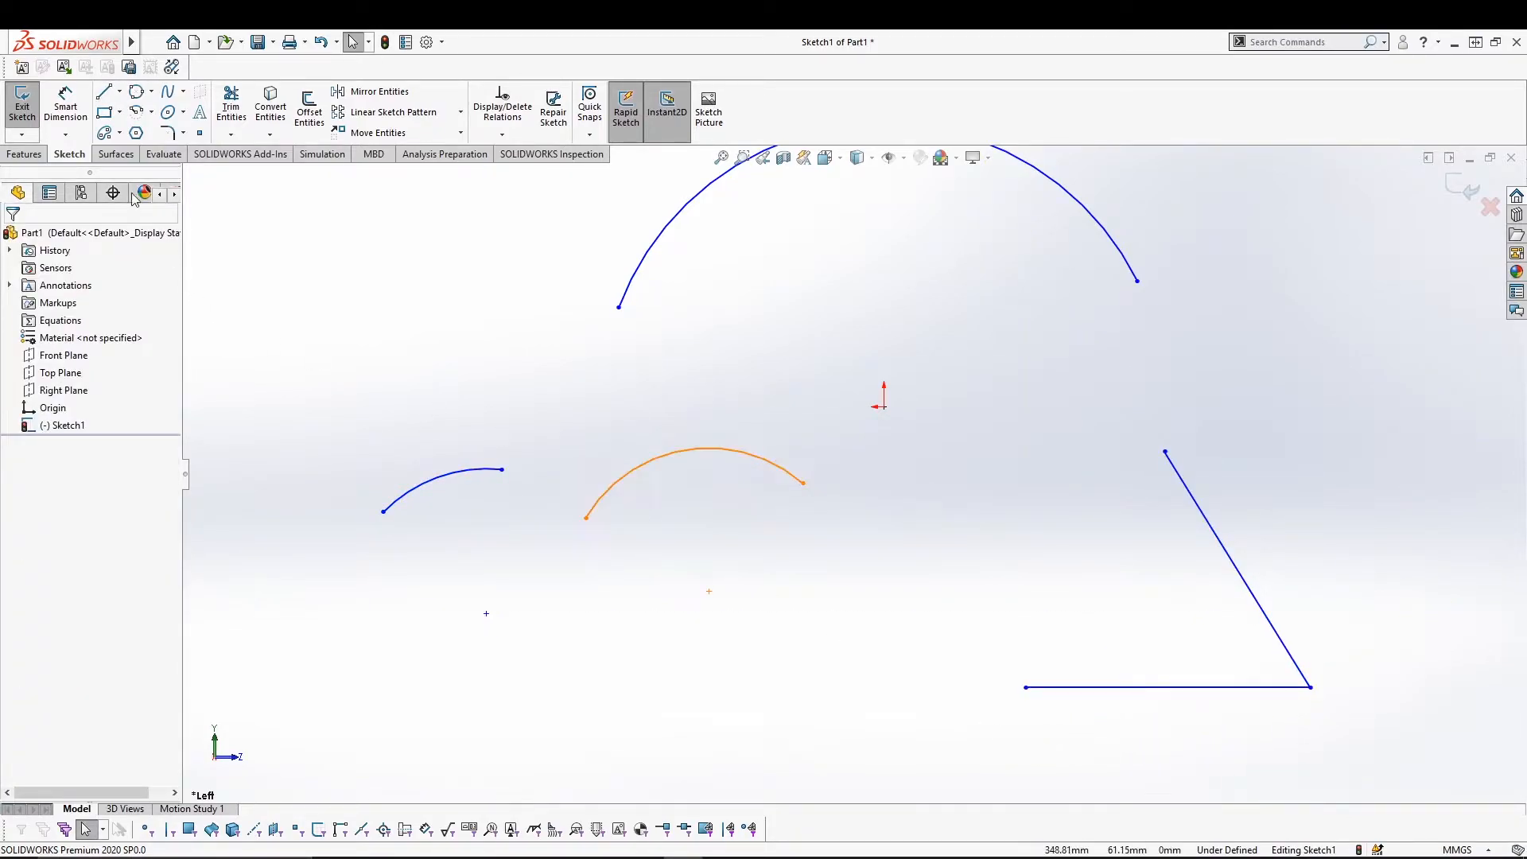
Draw a tangent arc from the slanted line's top to the horizontal line's left end.
click(150, 111)
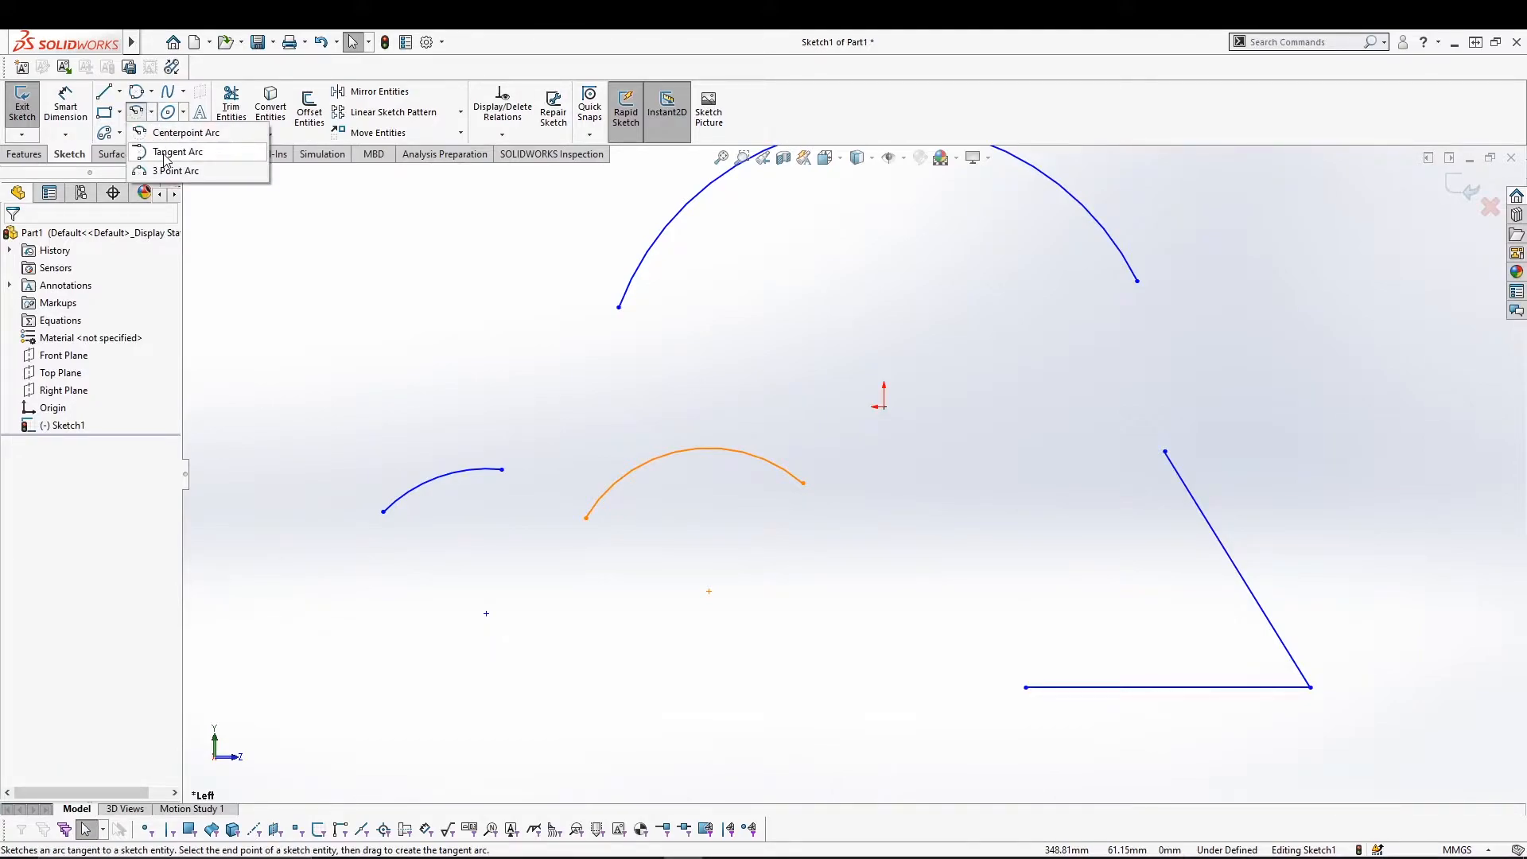
click(166, 152)
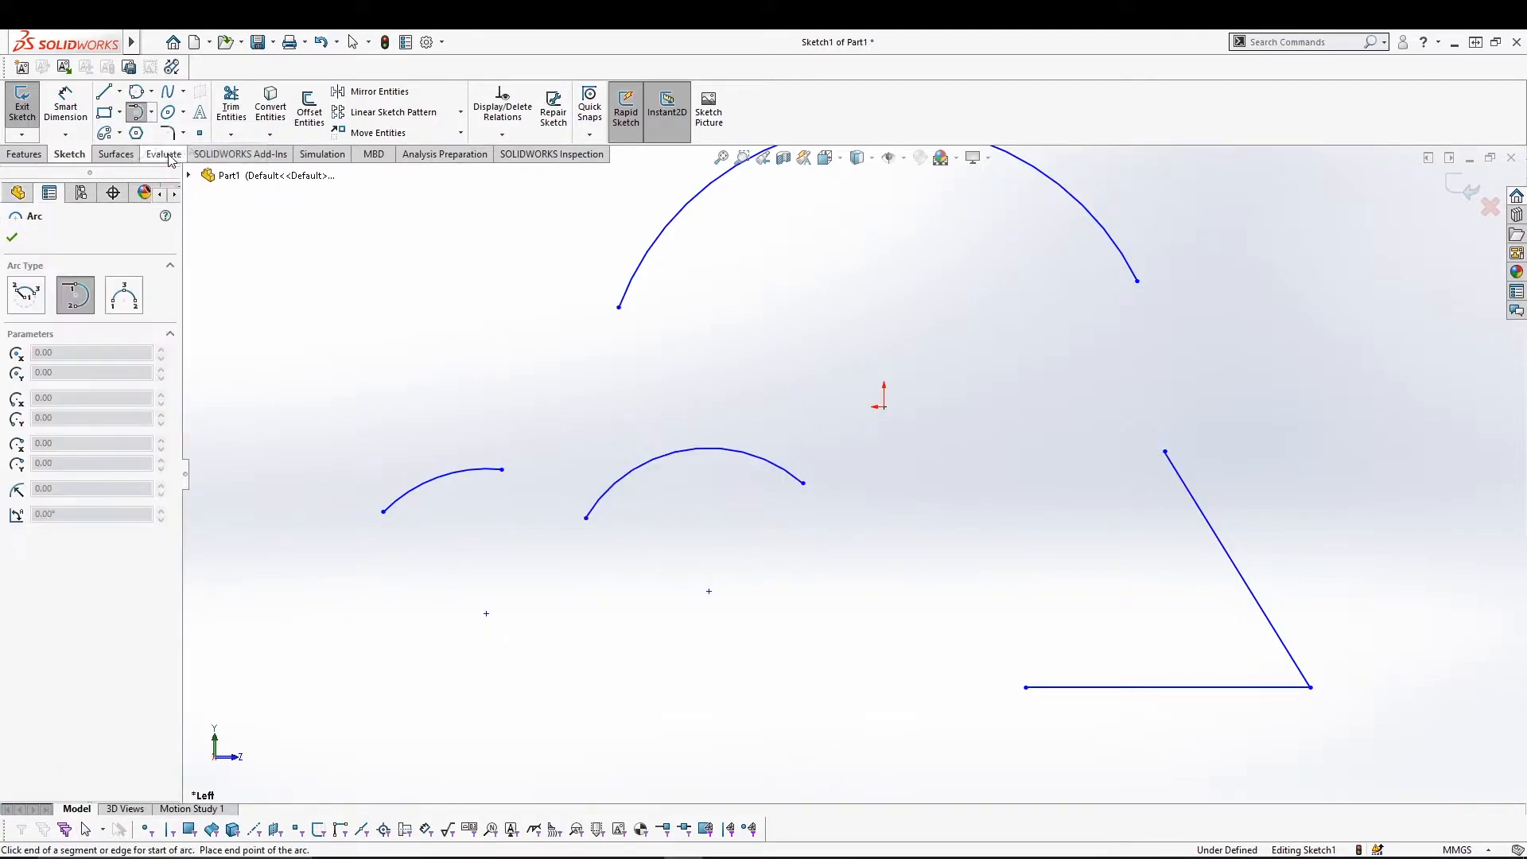
click(1165, 452)
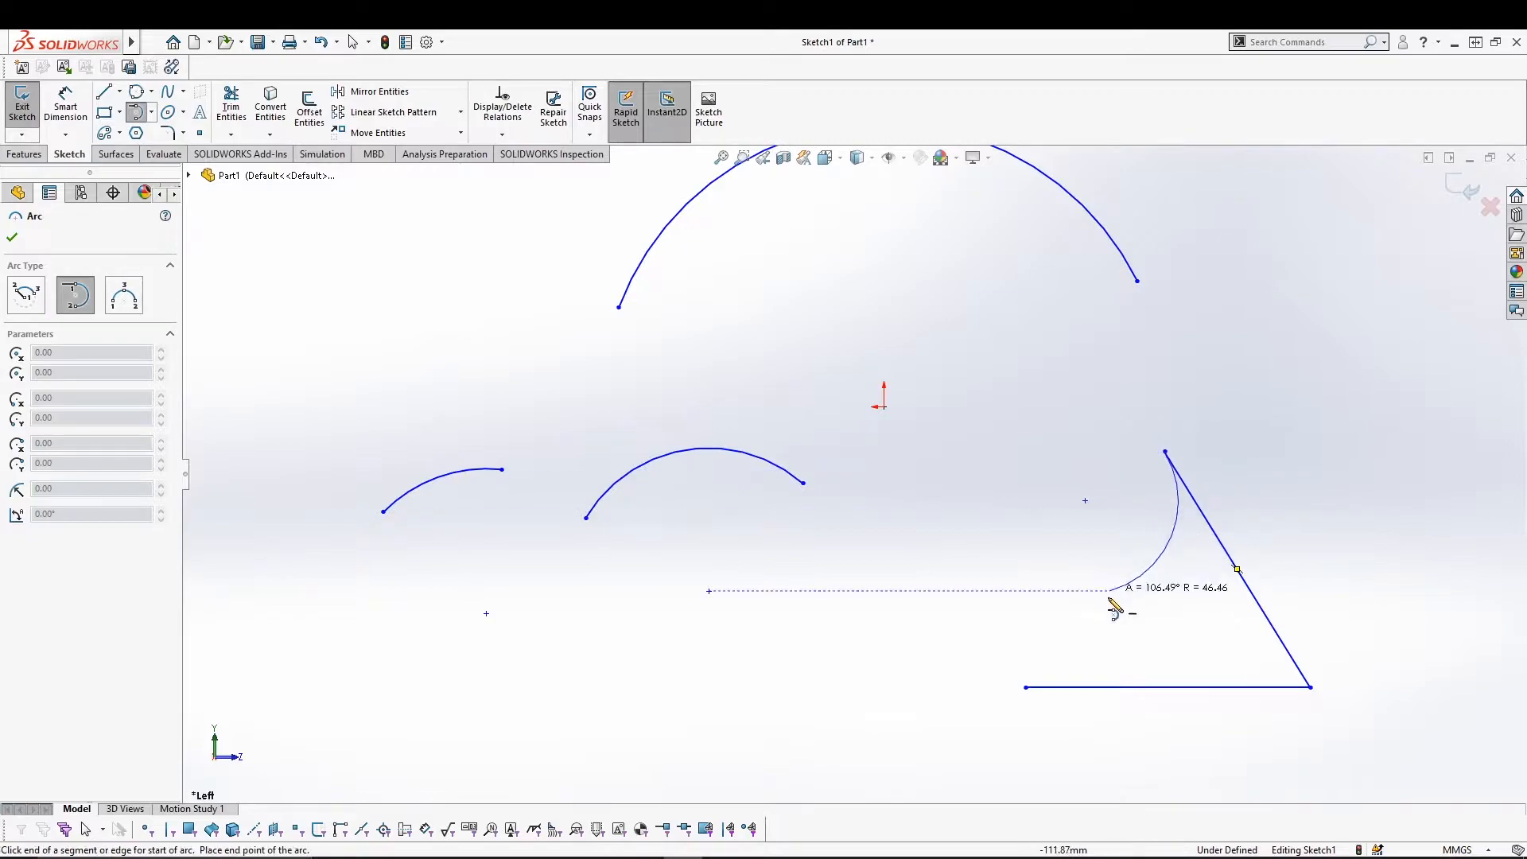
click(1027, 688)
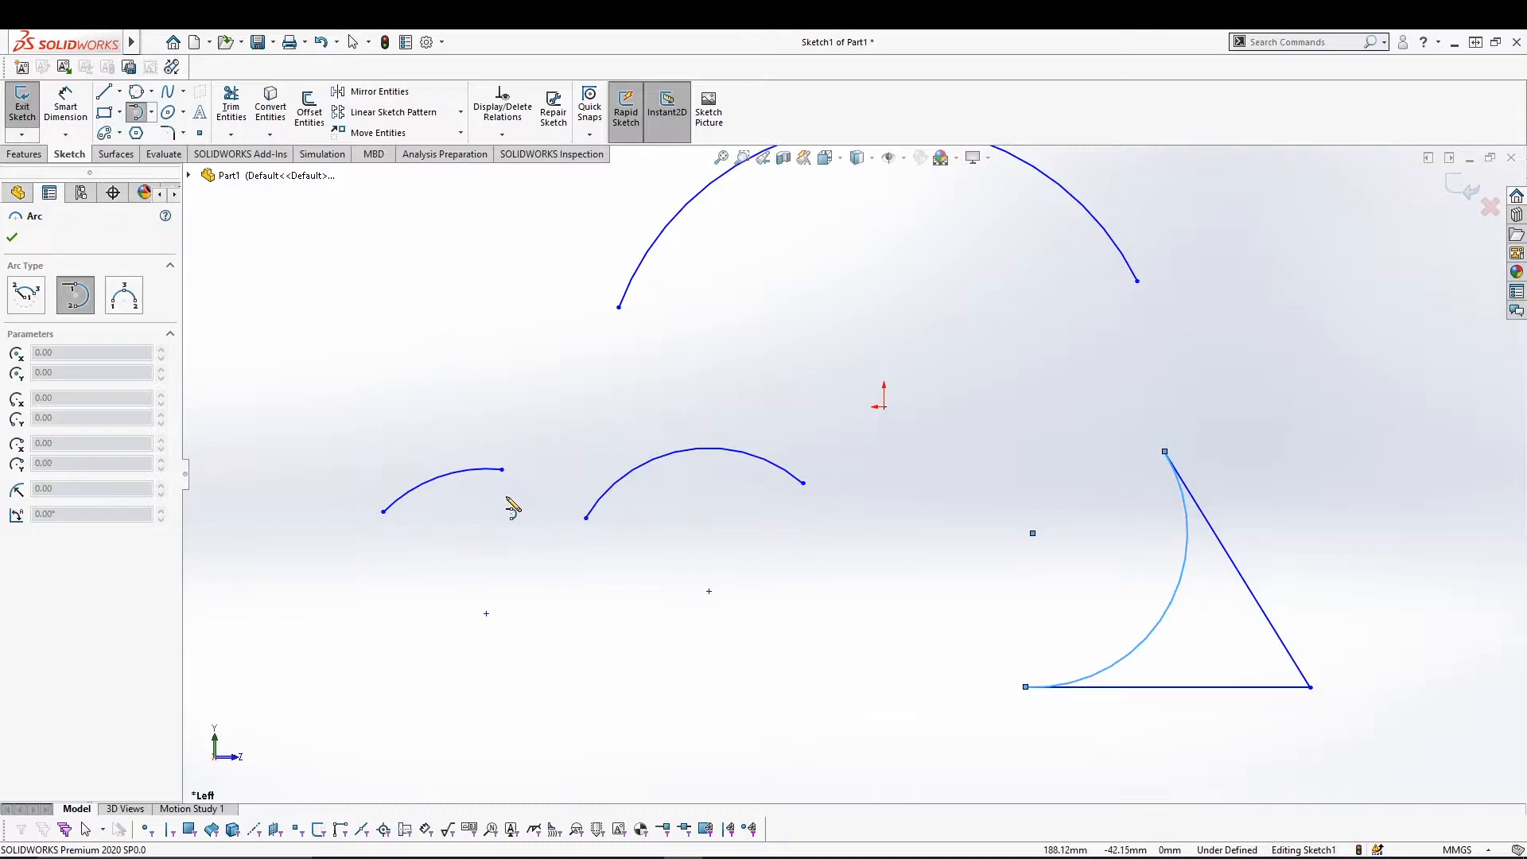
Add tangent arcs linking the small arc to the middle arc, and the right arc to the triangle's top vertex.
click(503, 470)
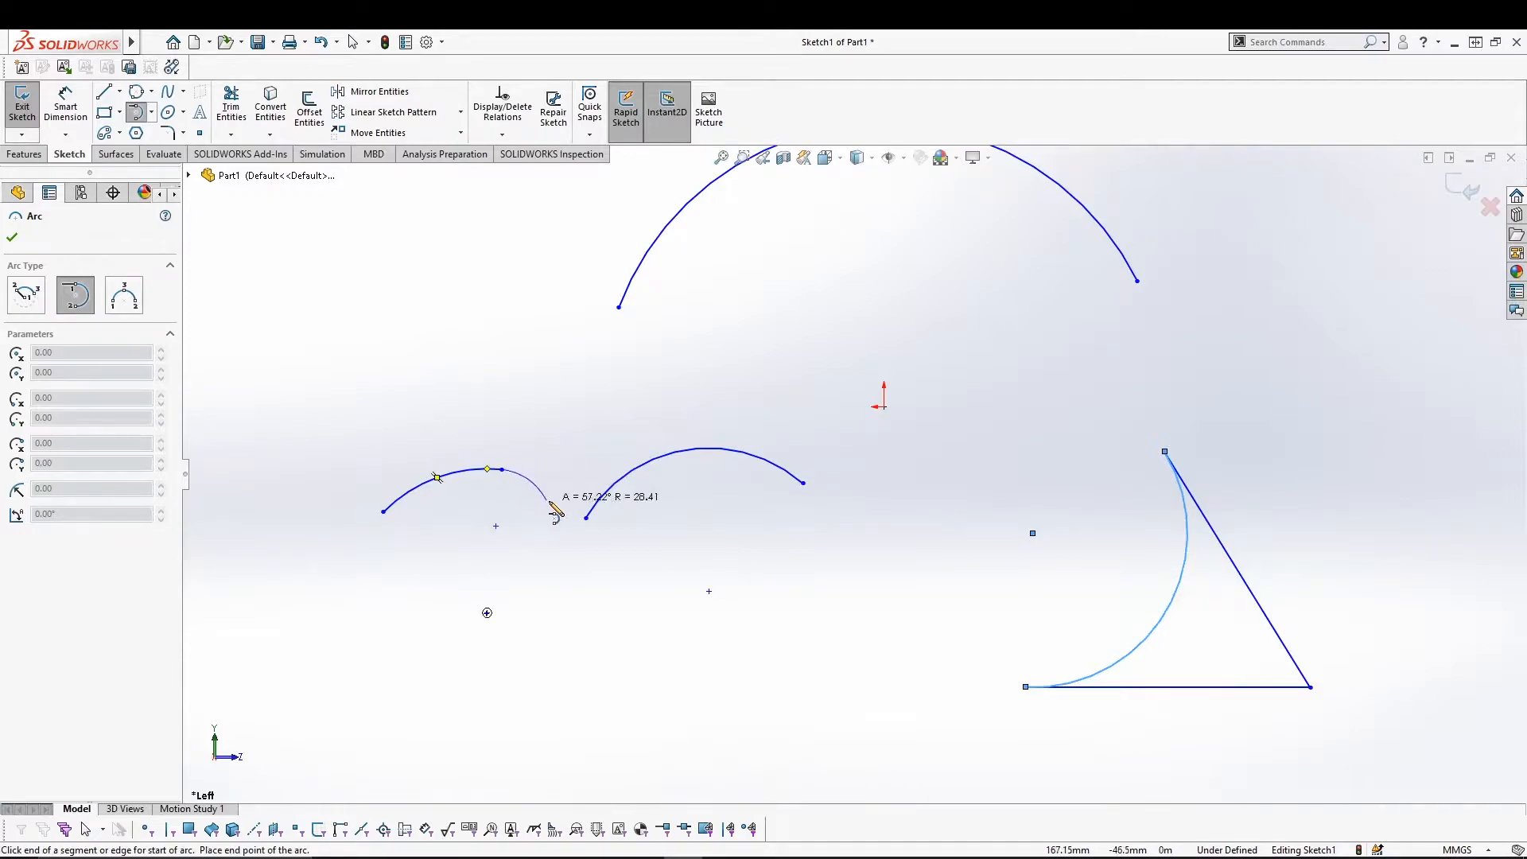
click(586, 518)
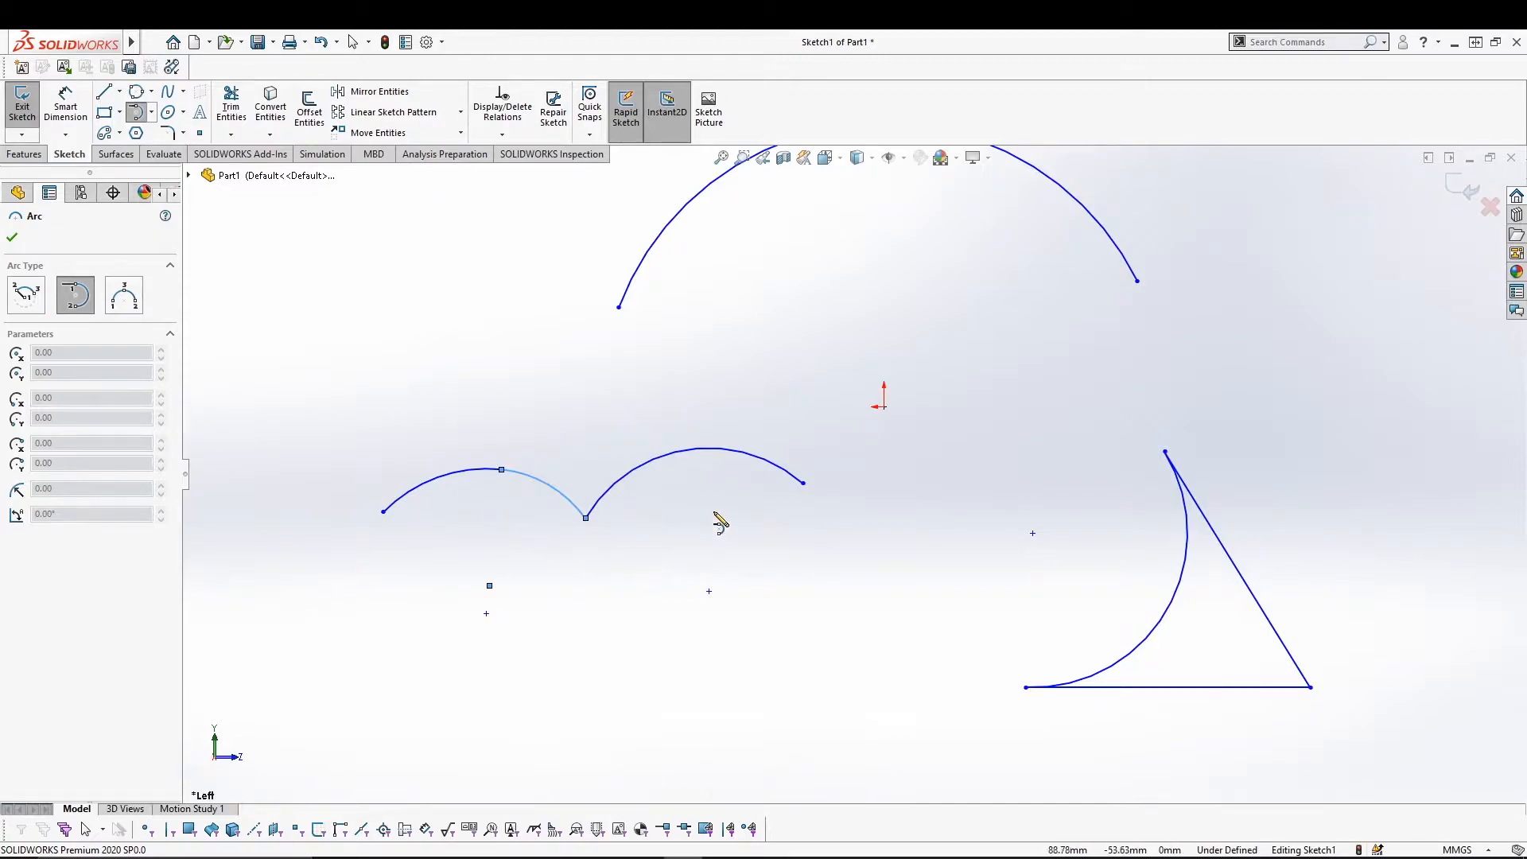
click(803, 482)
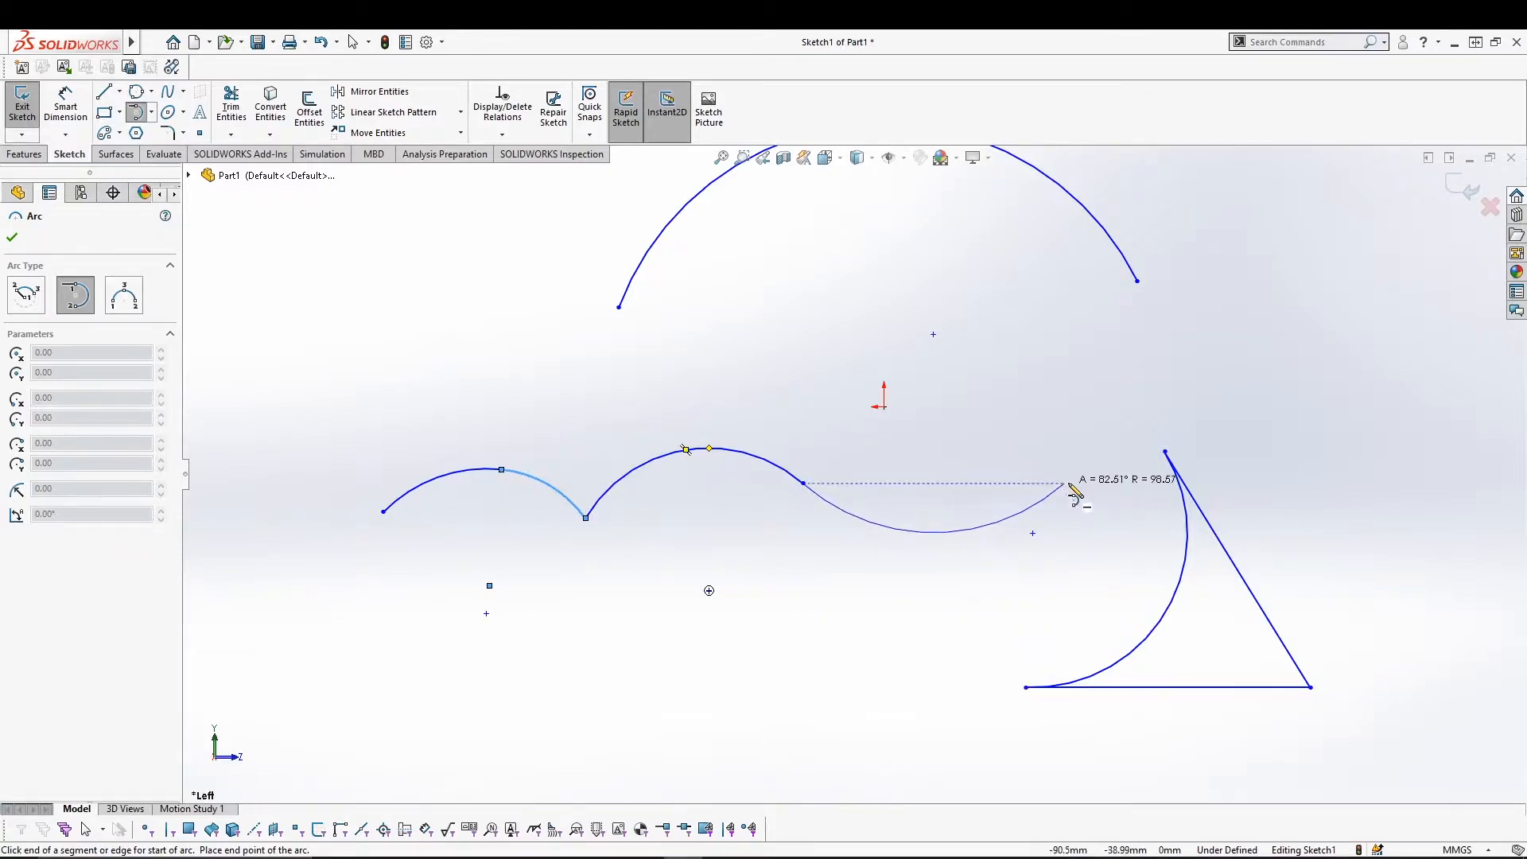
click(1164, 452)
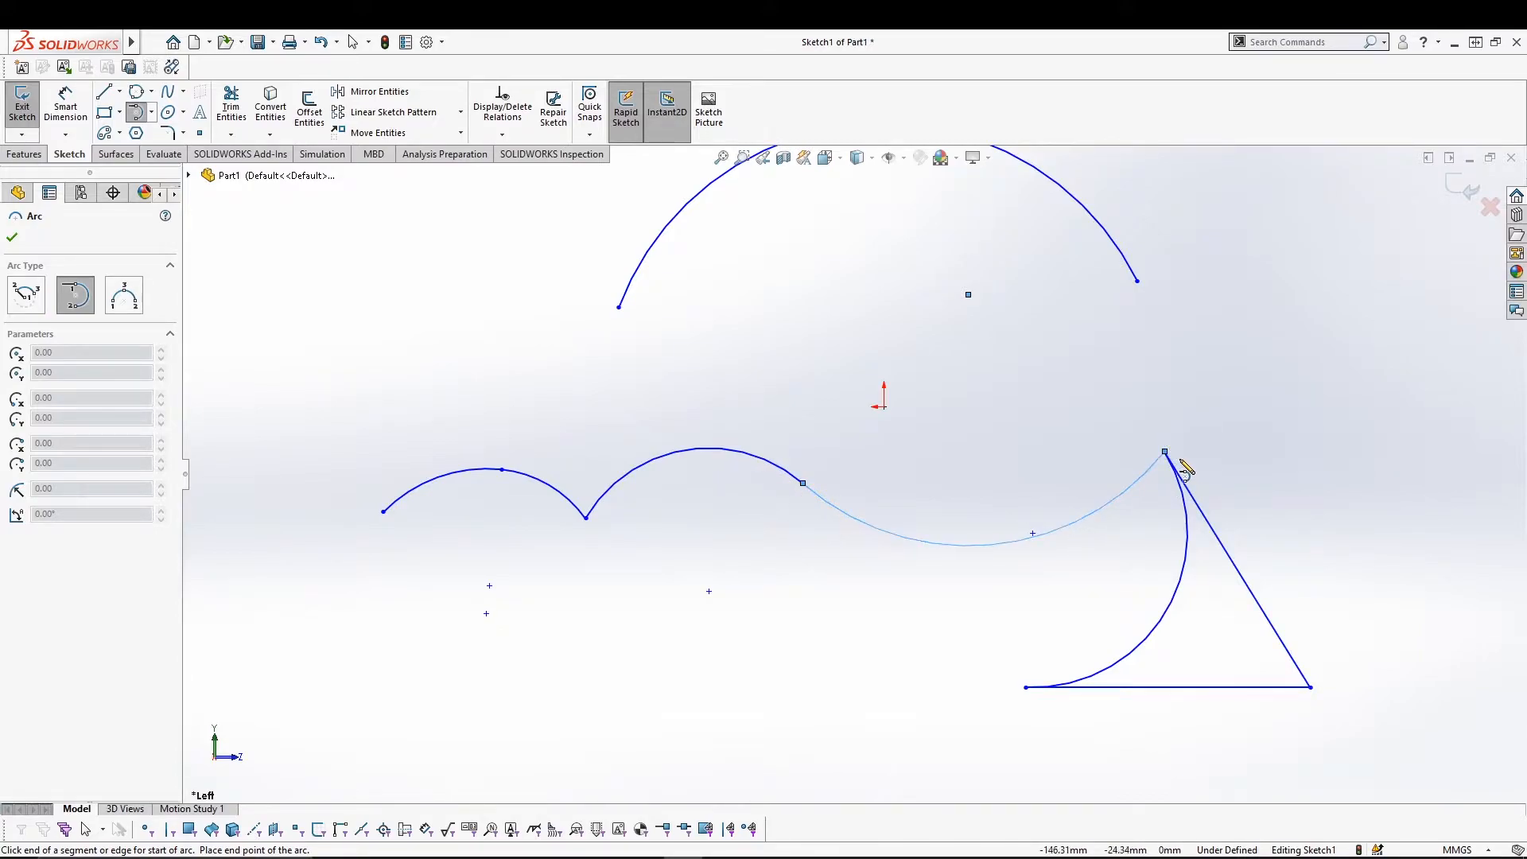
click(70, 290)
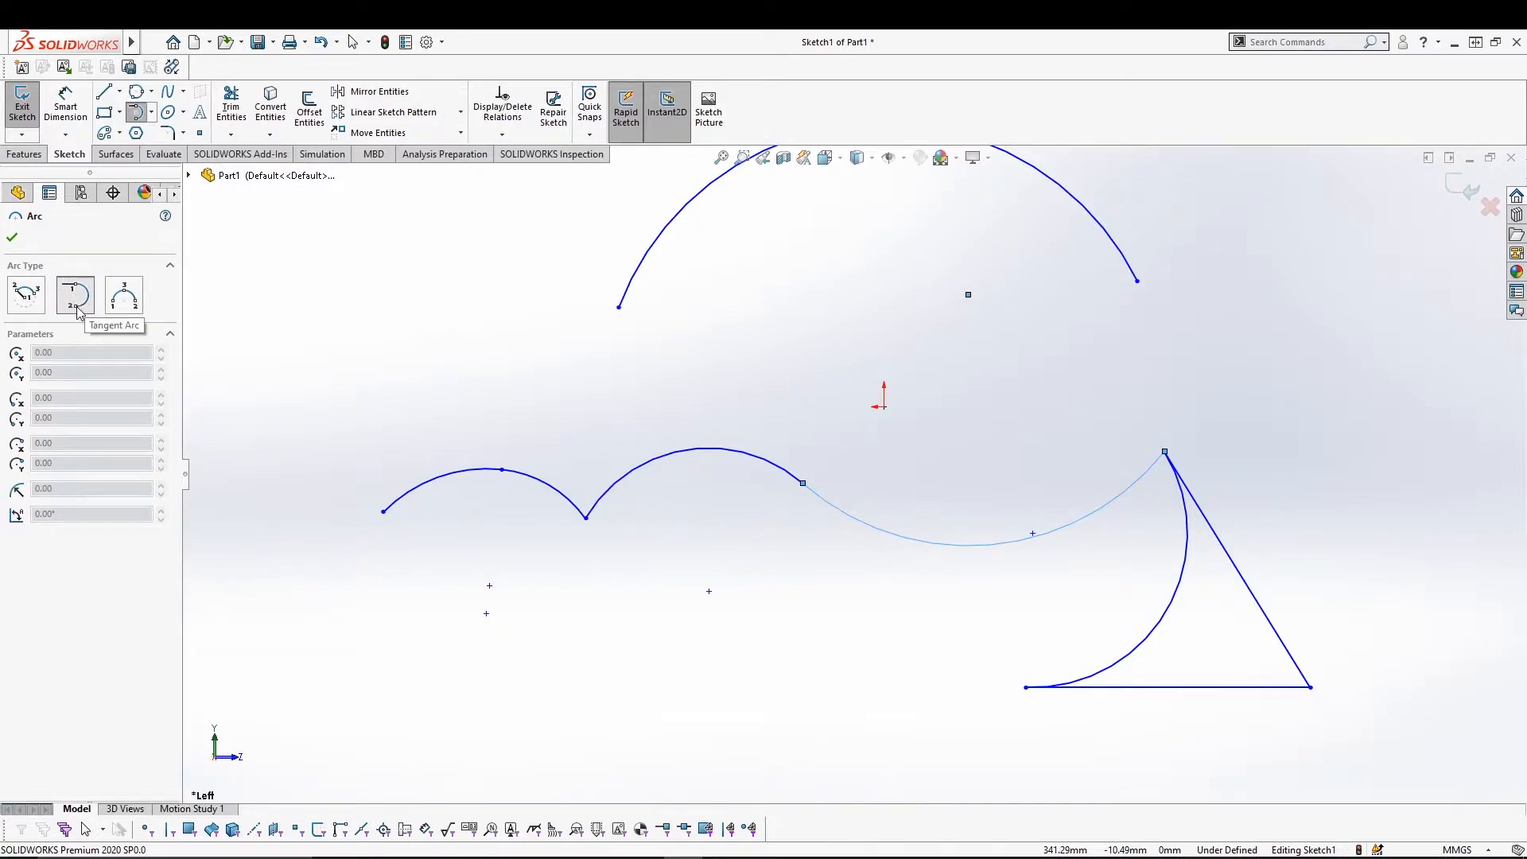
click(77, 306)
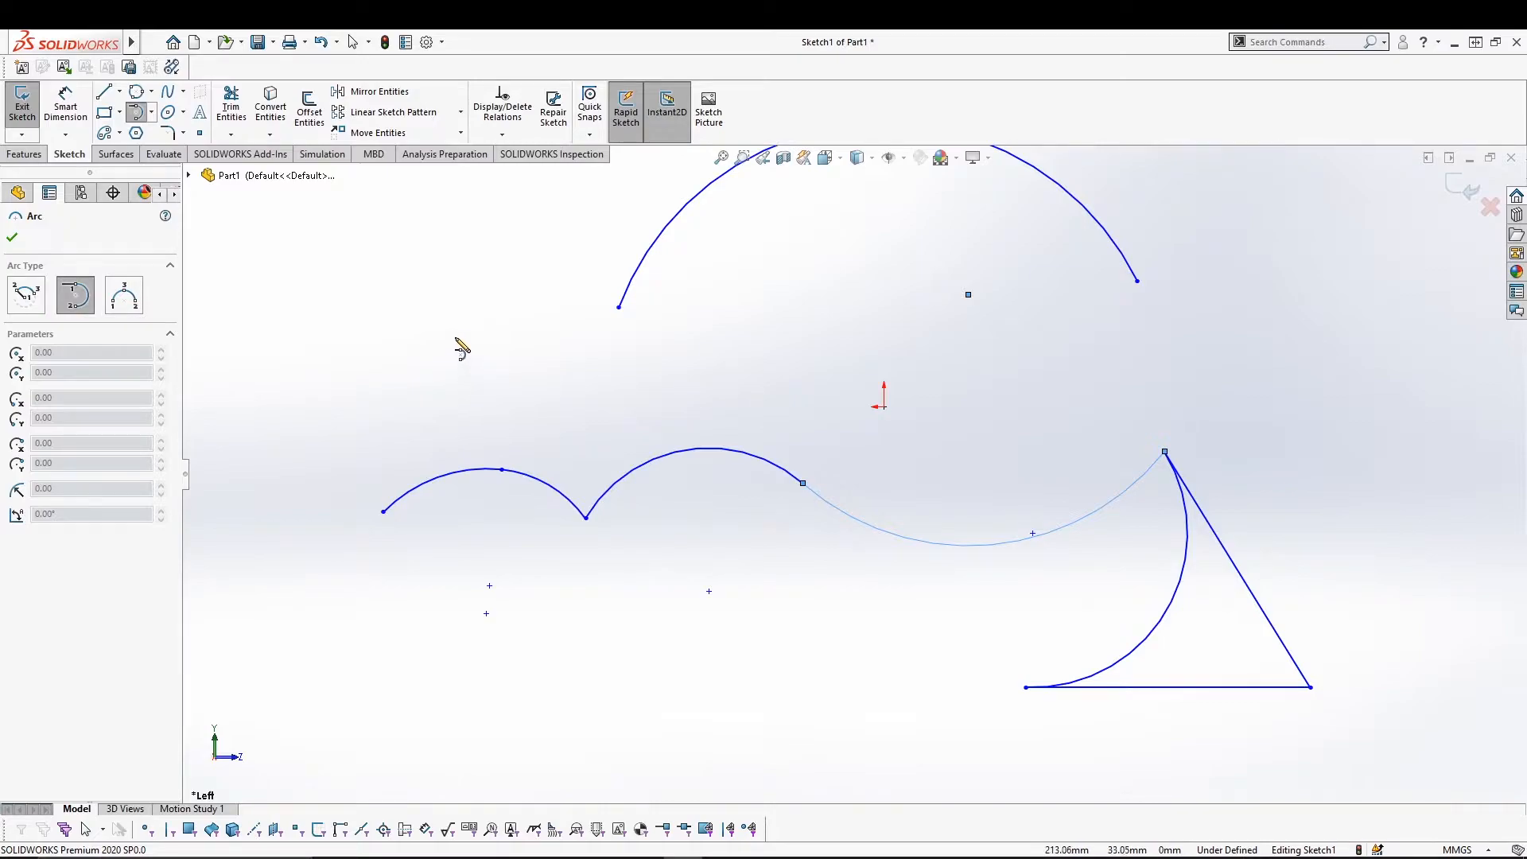
Draw two 3-point arcs, the second a semicircle below the wavy arcs.
click(155, 114)
click(171, 165)
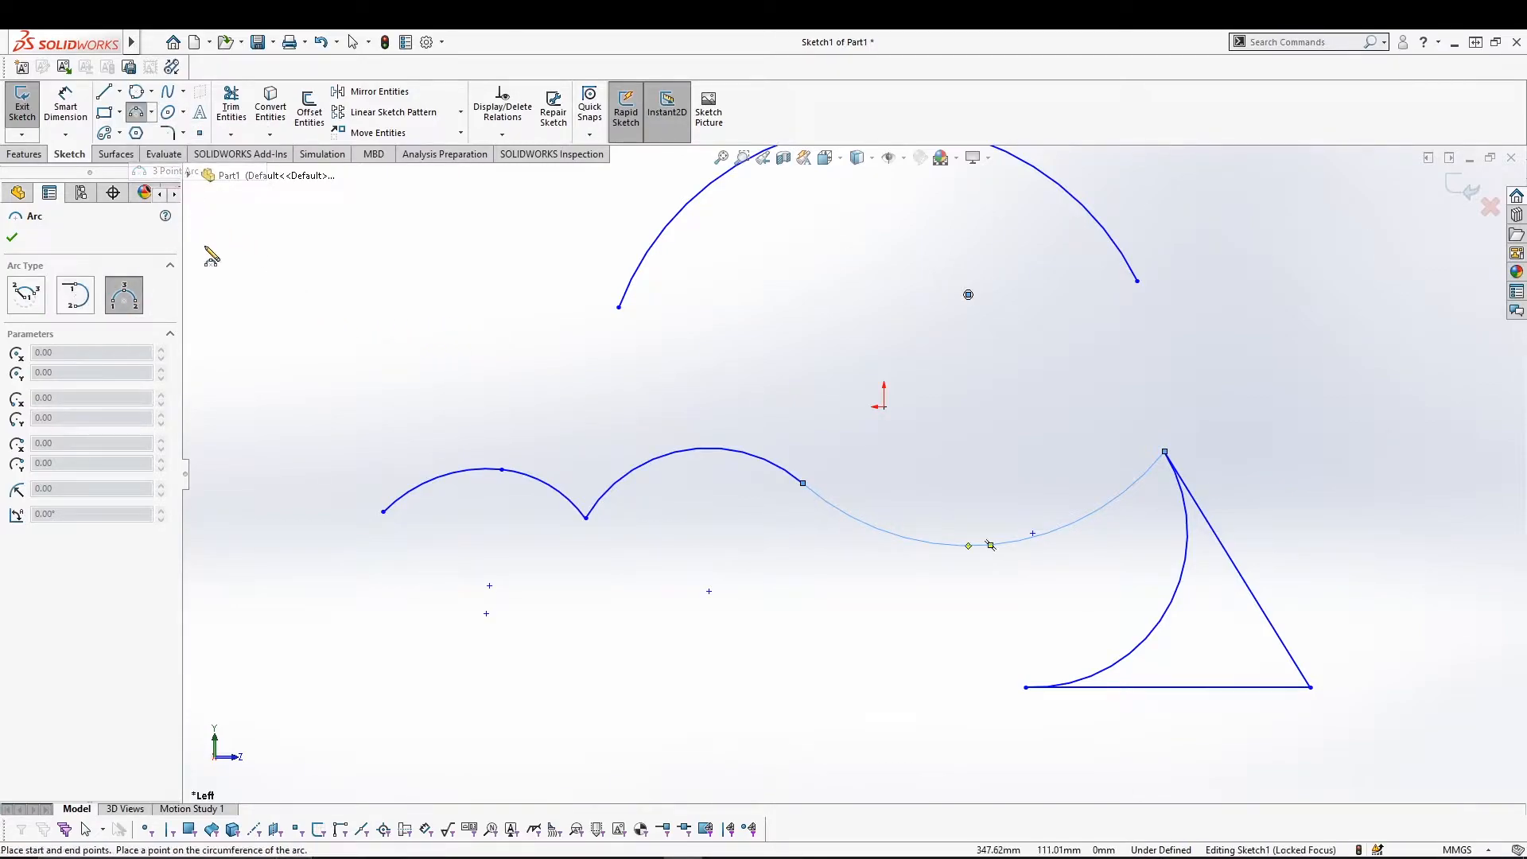
click(273, 546)
click(316, 387)
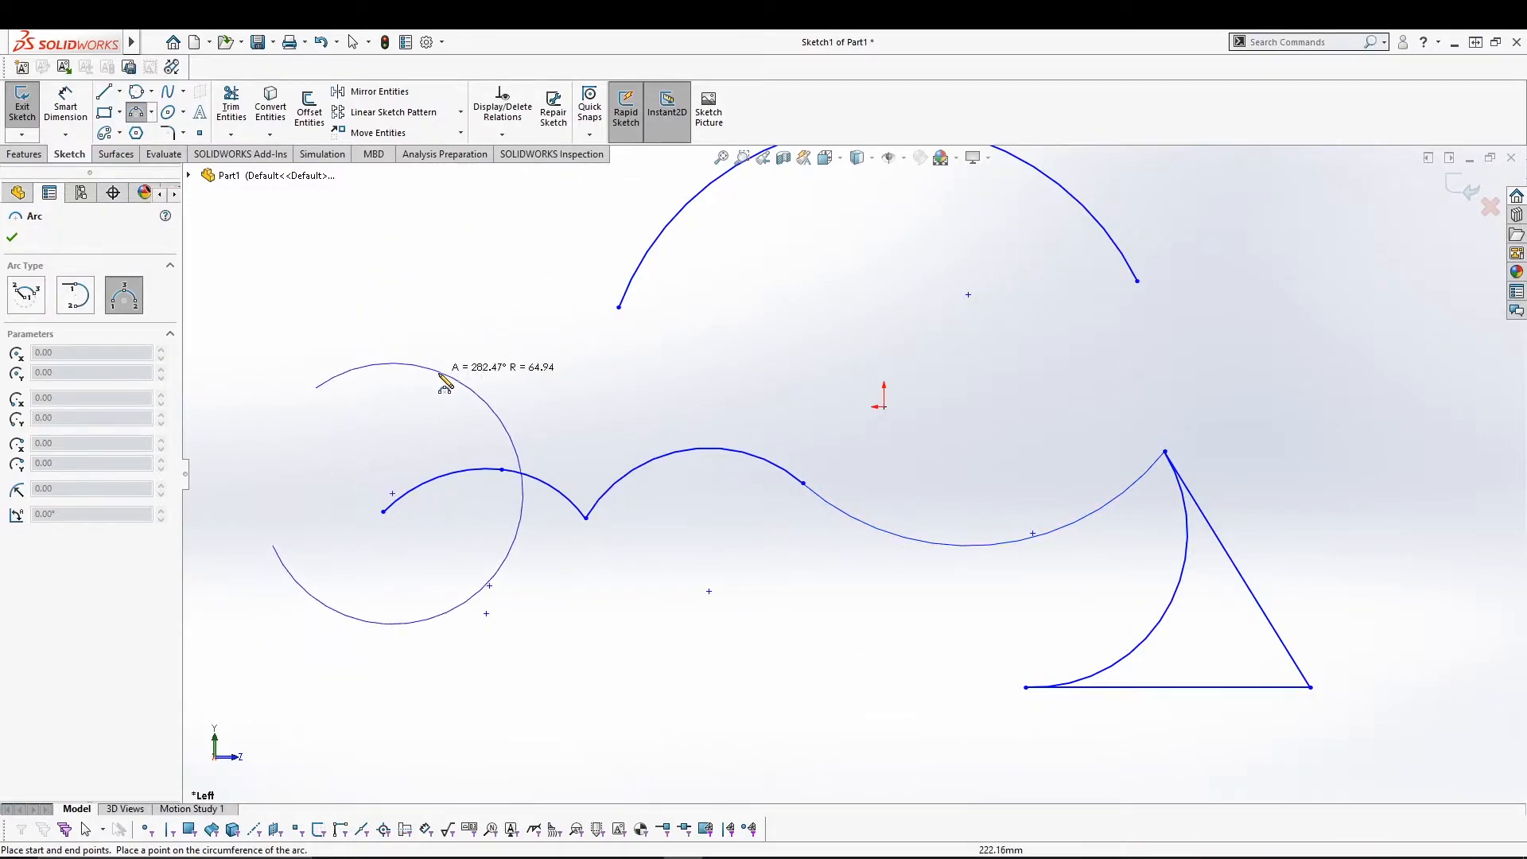
click(460, 459)
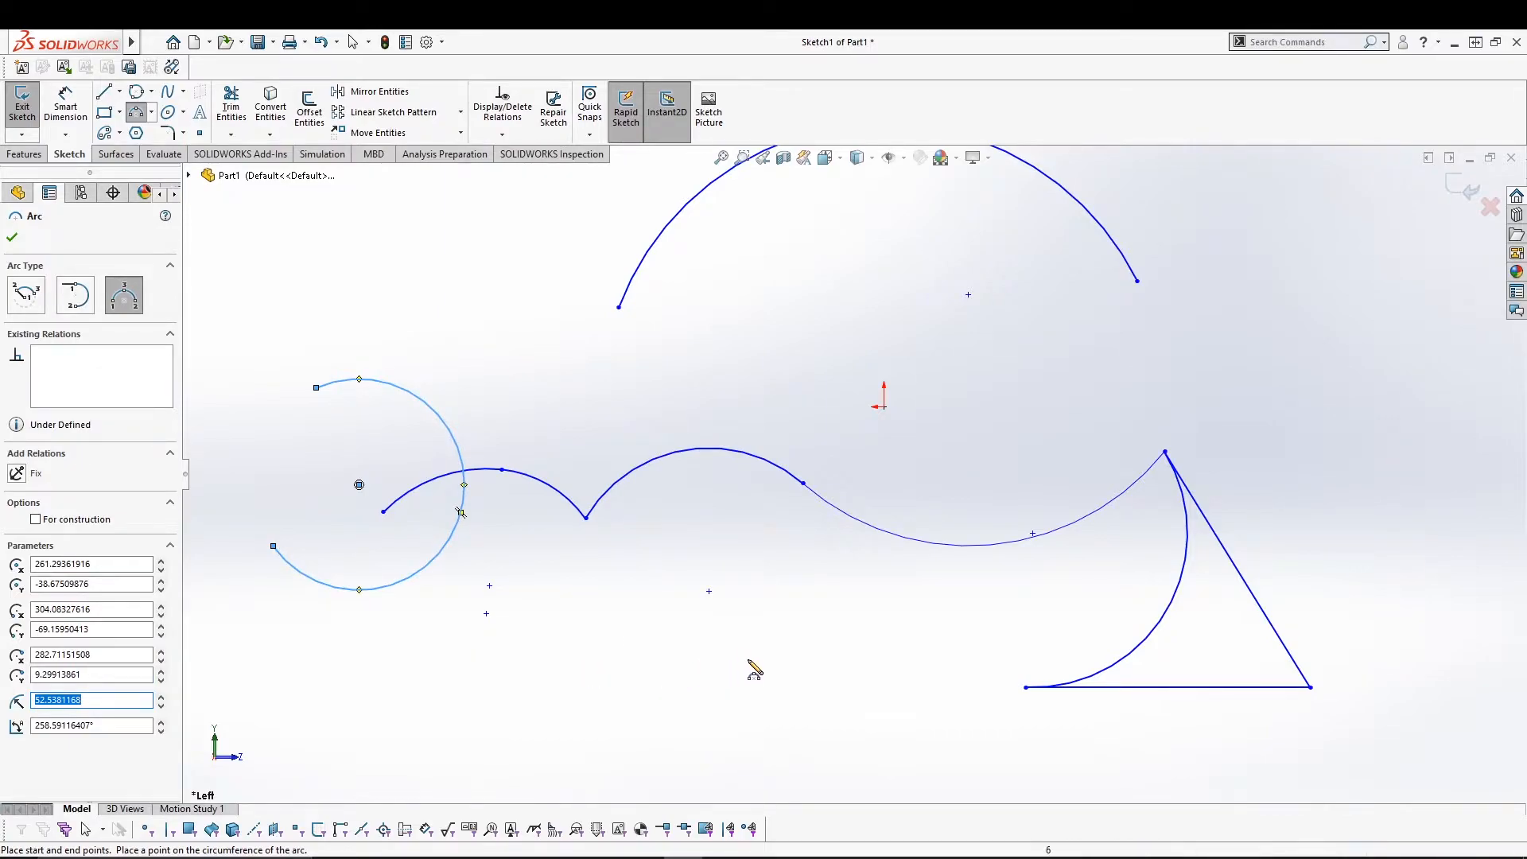
click(695, 670)
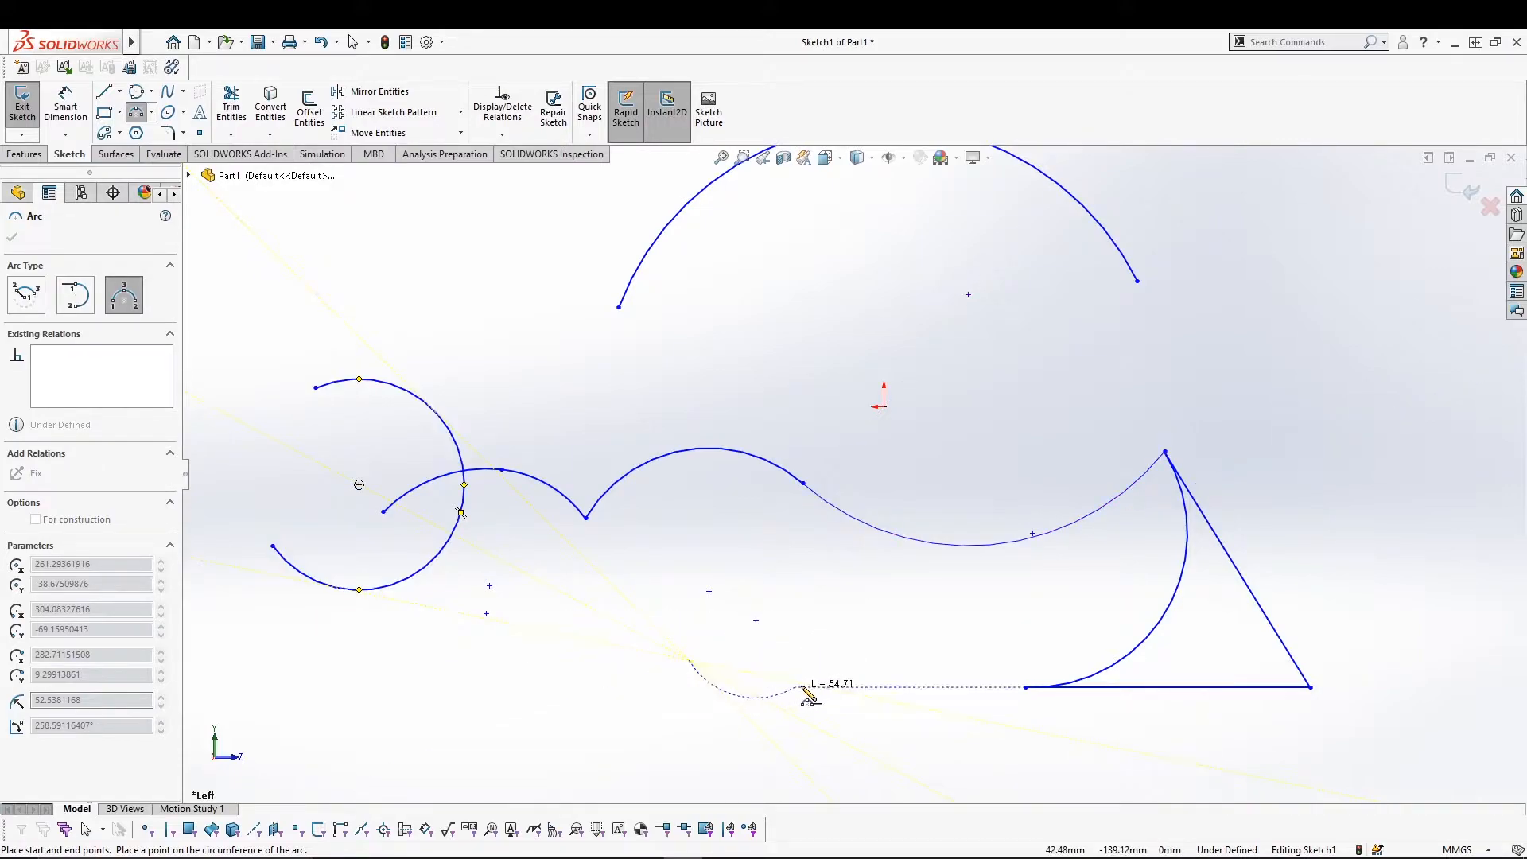
click(867, 659)
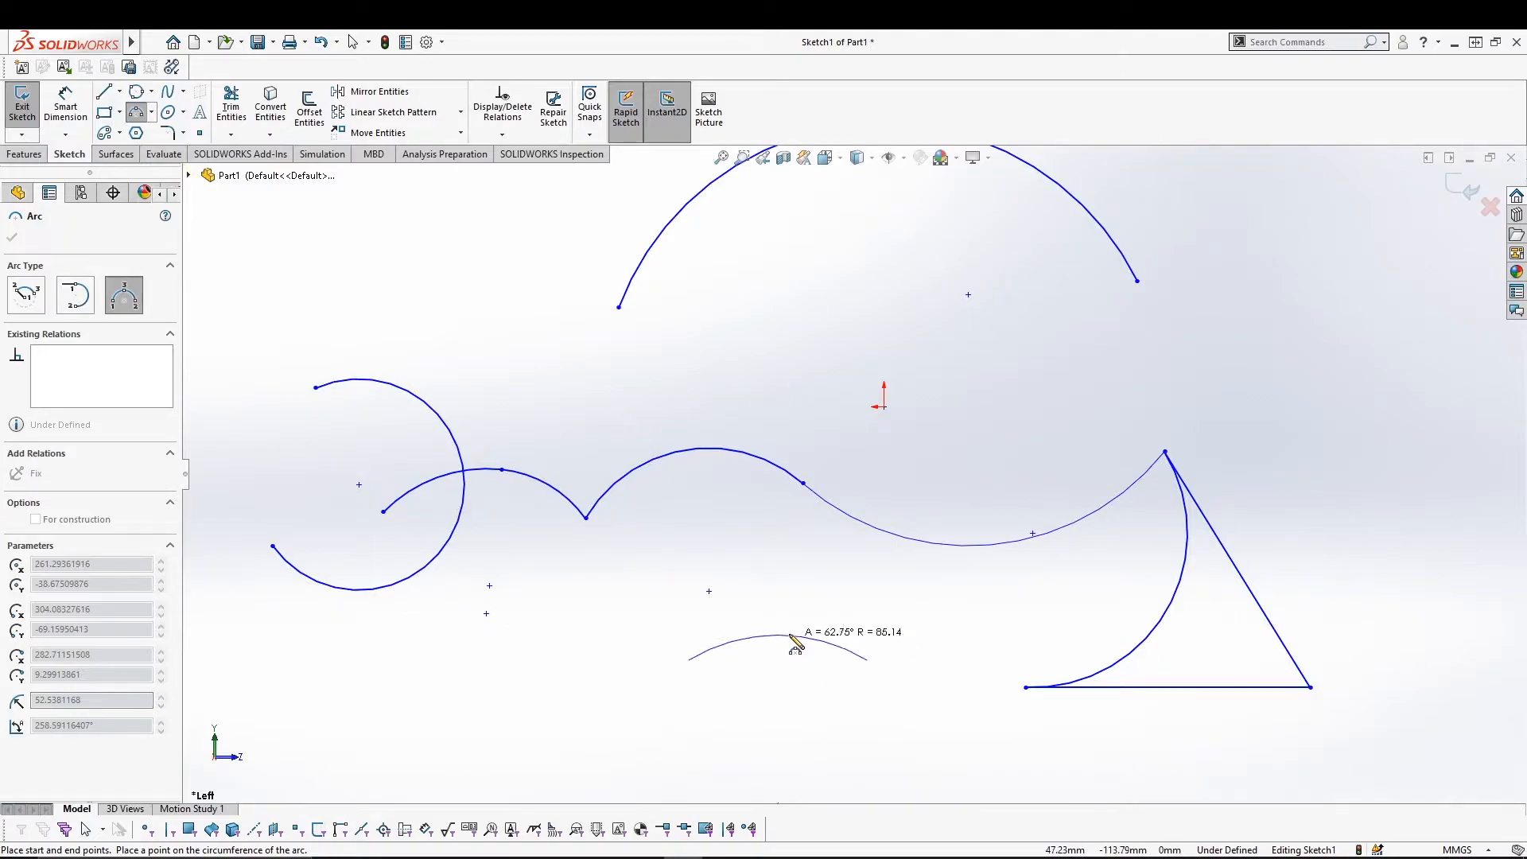
click(784, 573)
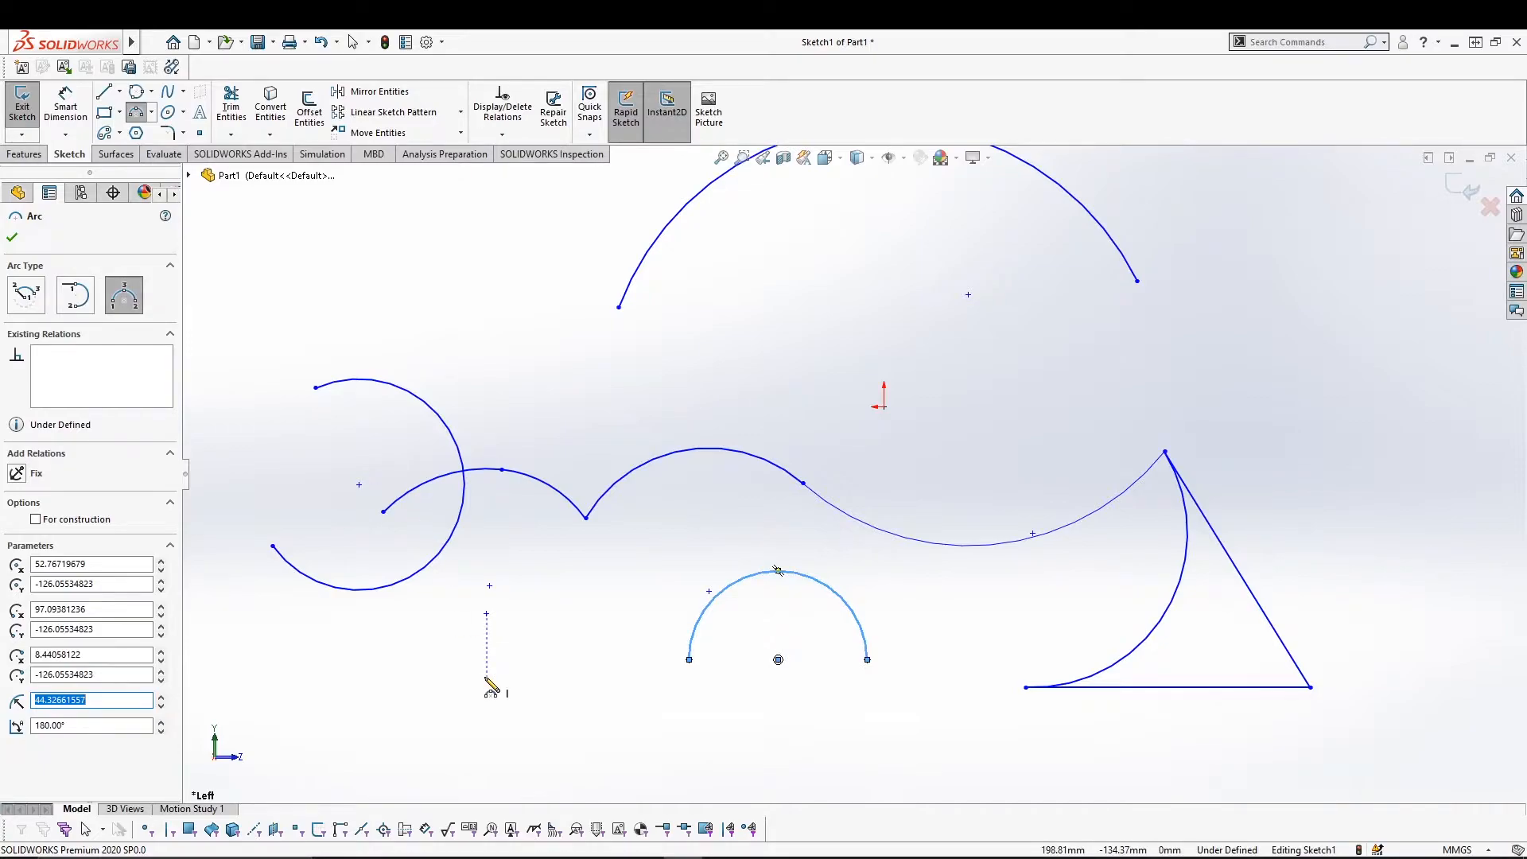
Delete every sketch entity, leaving only the origin.
key(Escape)
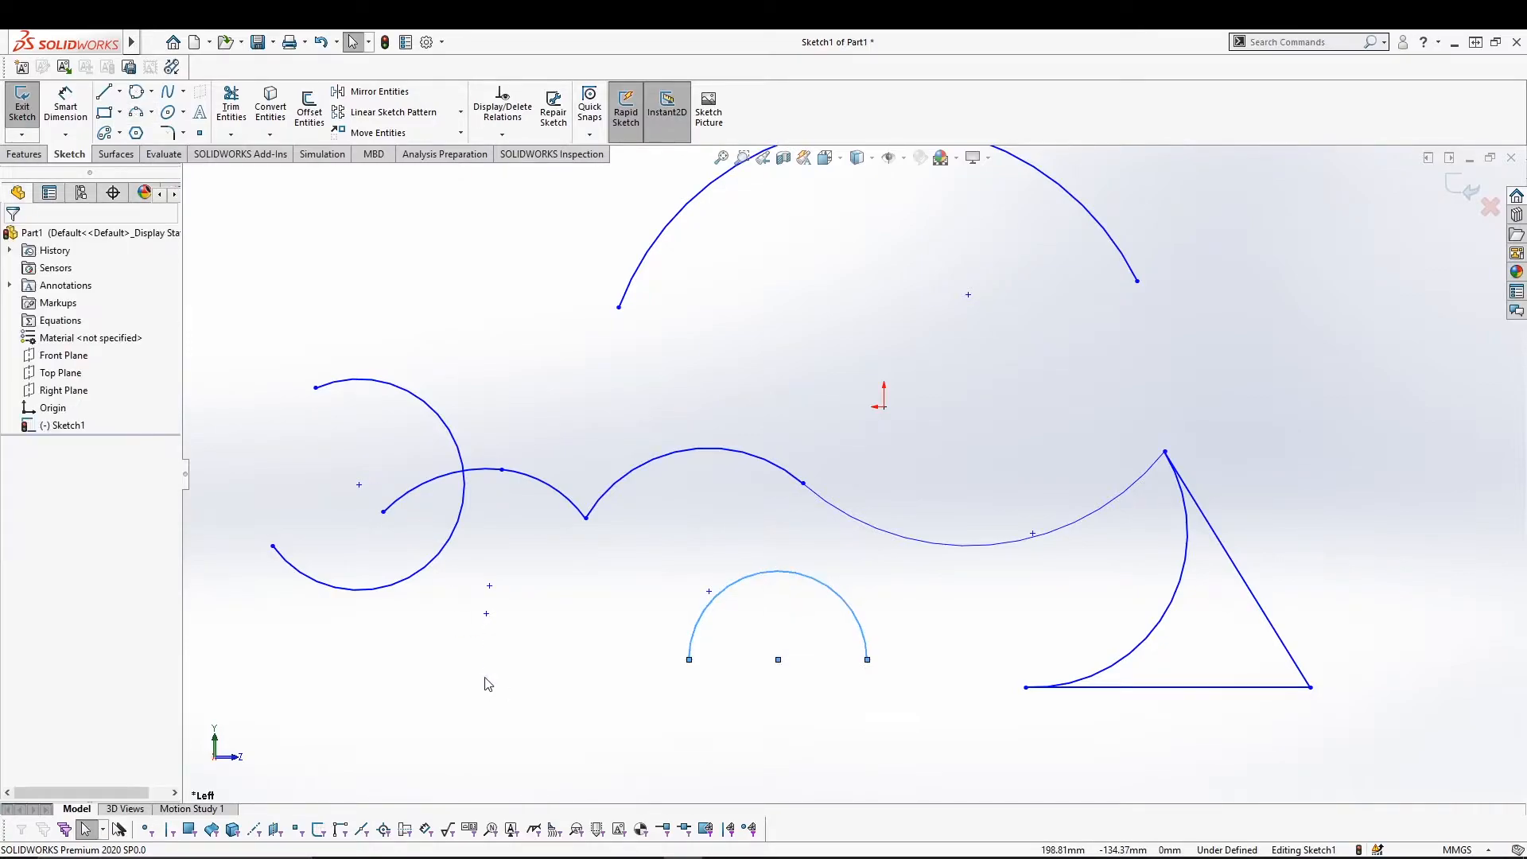
key(ctrl+a)
key(Delete)
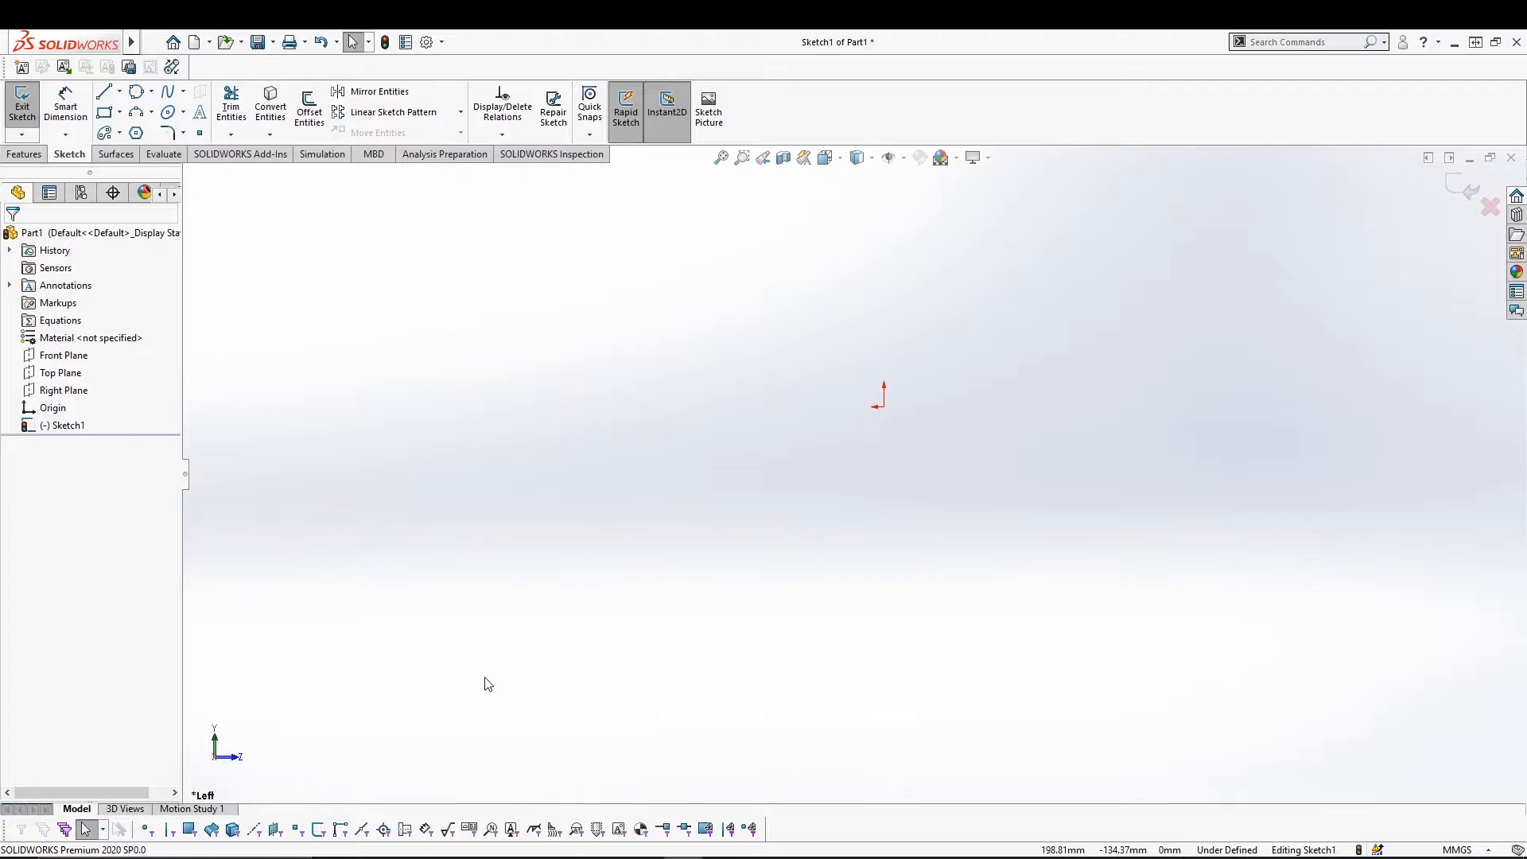
Draw a 5-sided polygon centred on the origin, sized by its circumscribed circle.
click(136, 134)
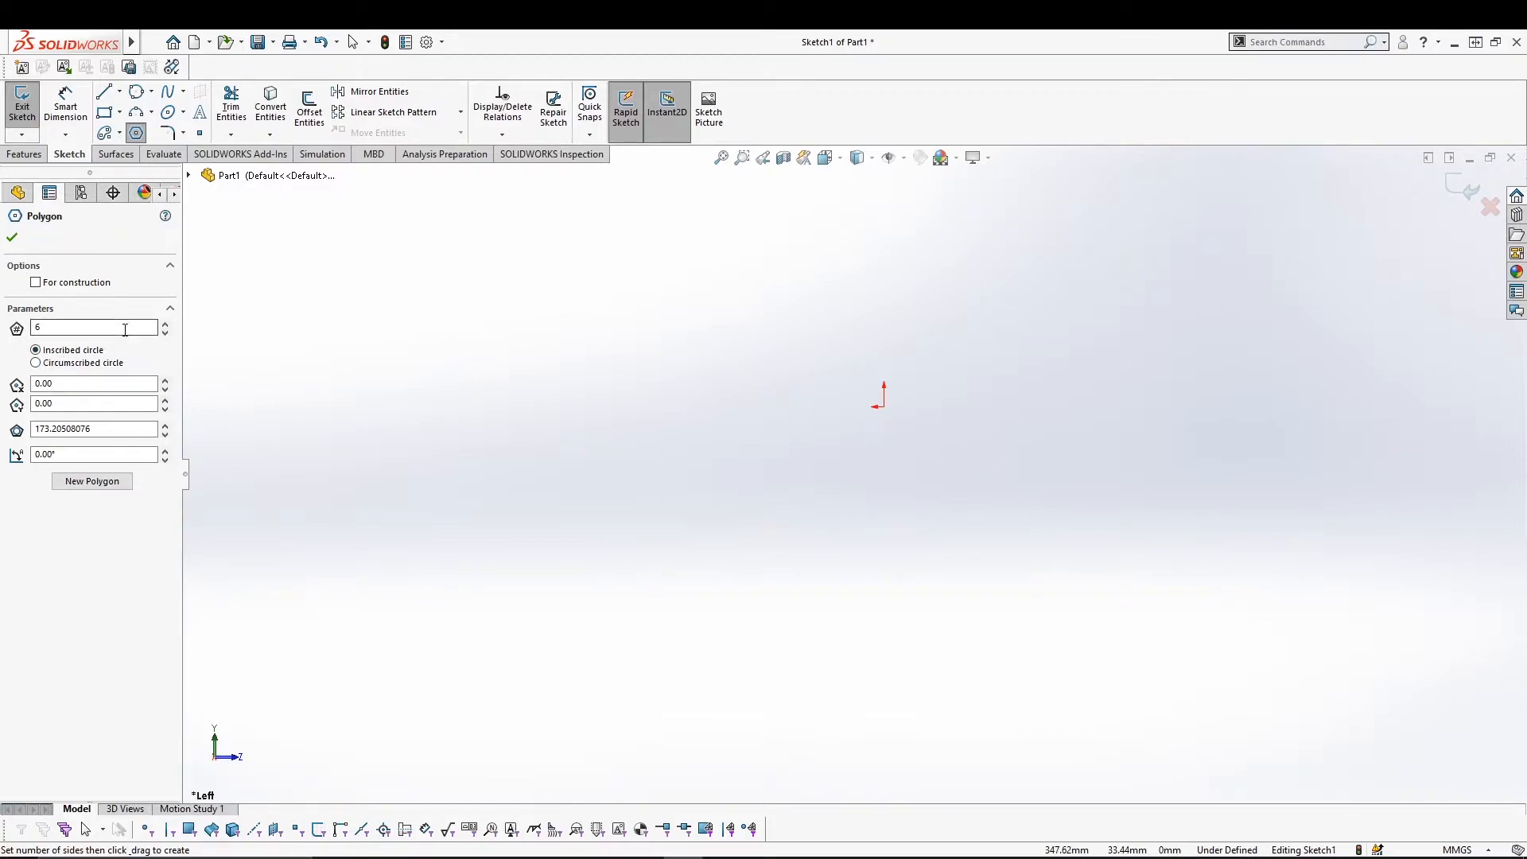
double_click(33, 328)
text(5)
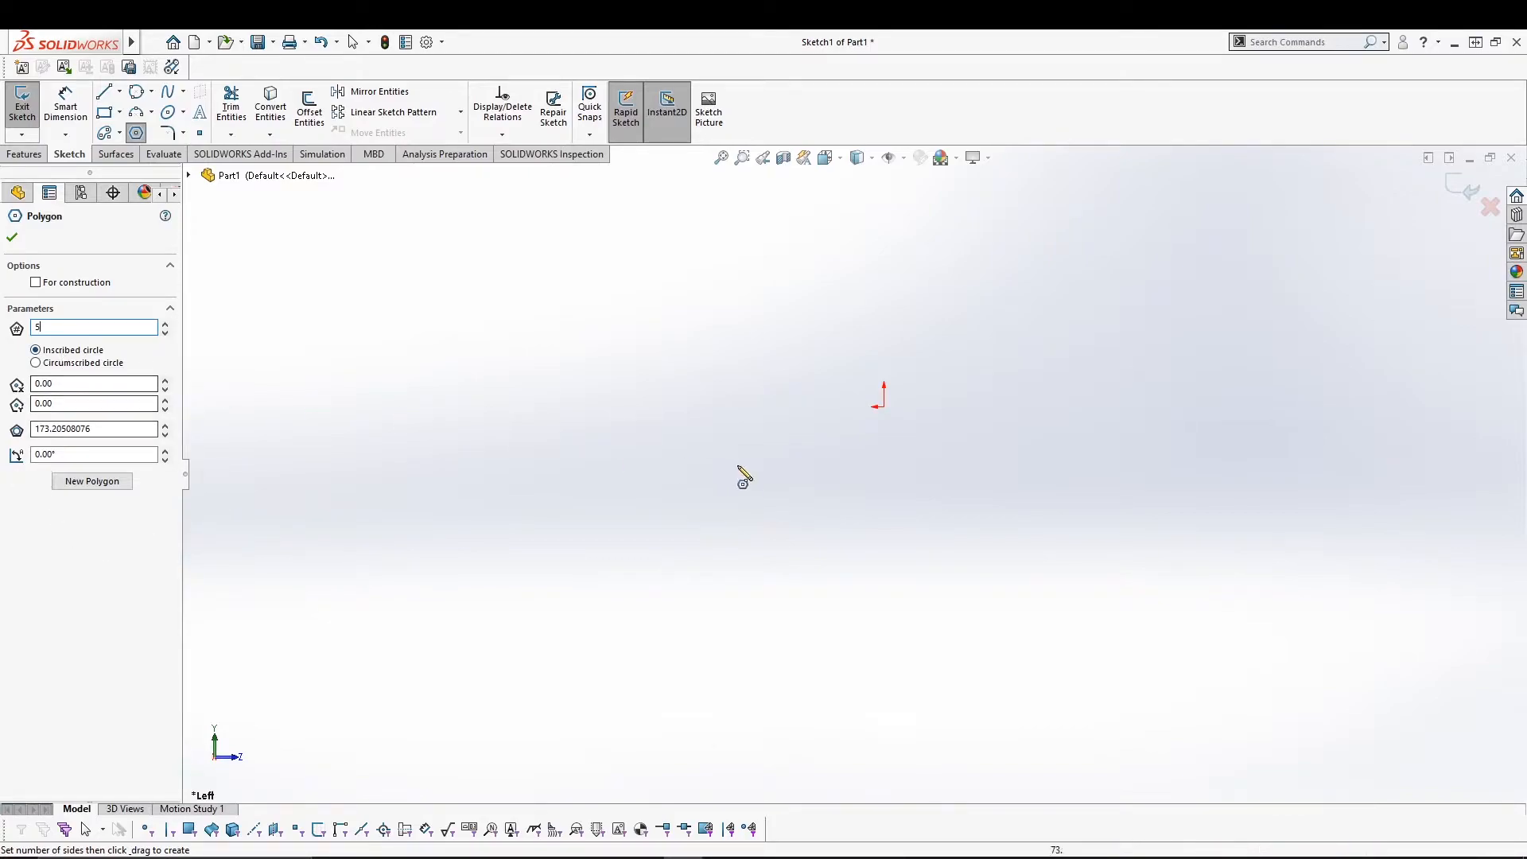
drag(884, 406, 885, 309)
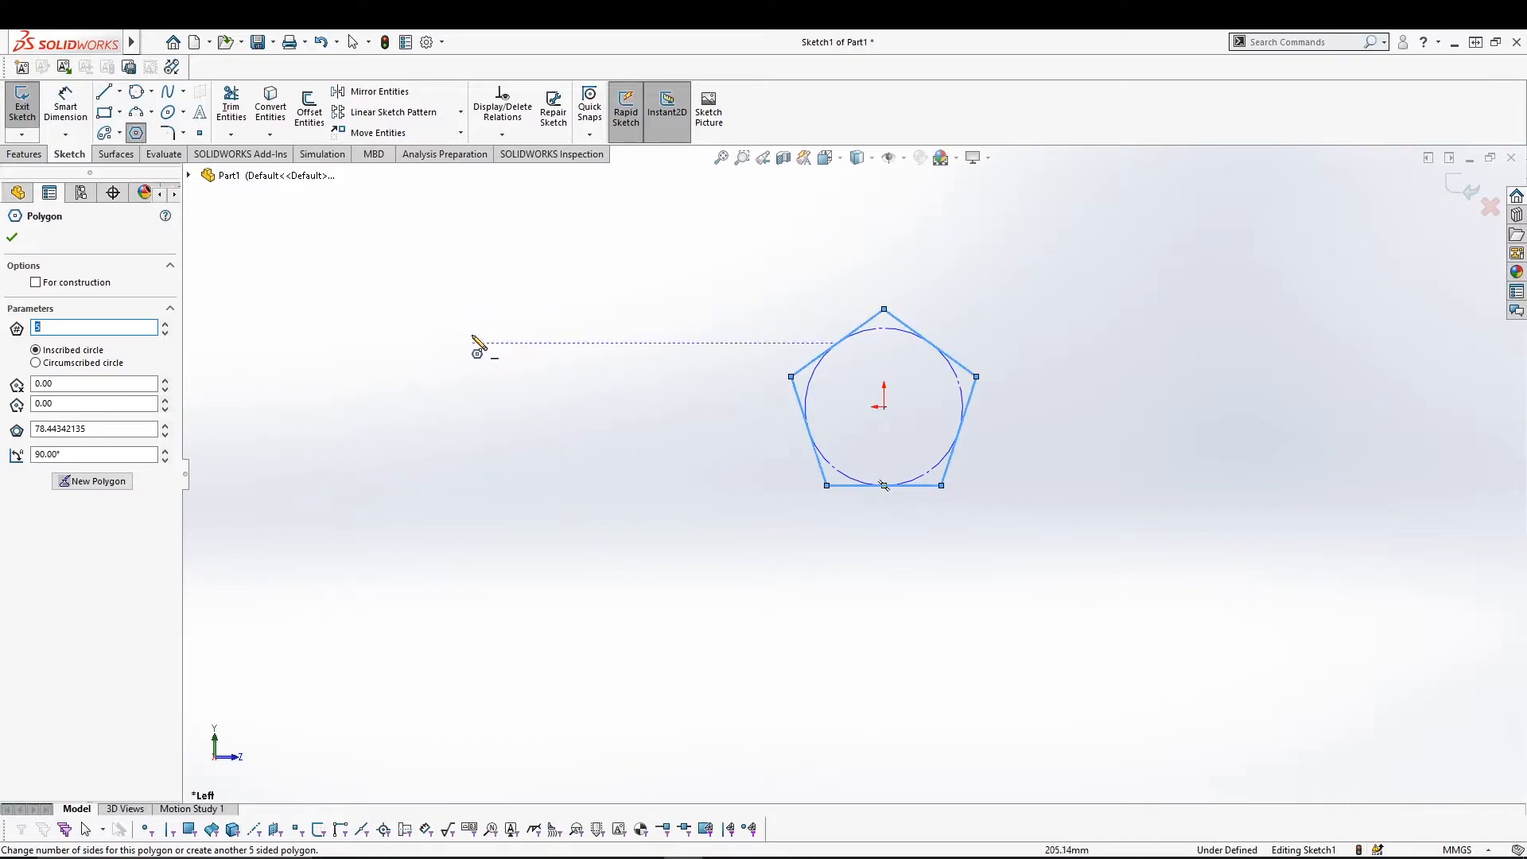
click(58, 364)
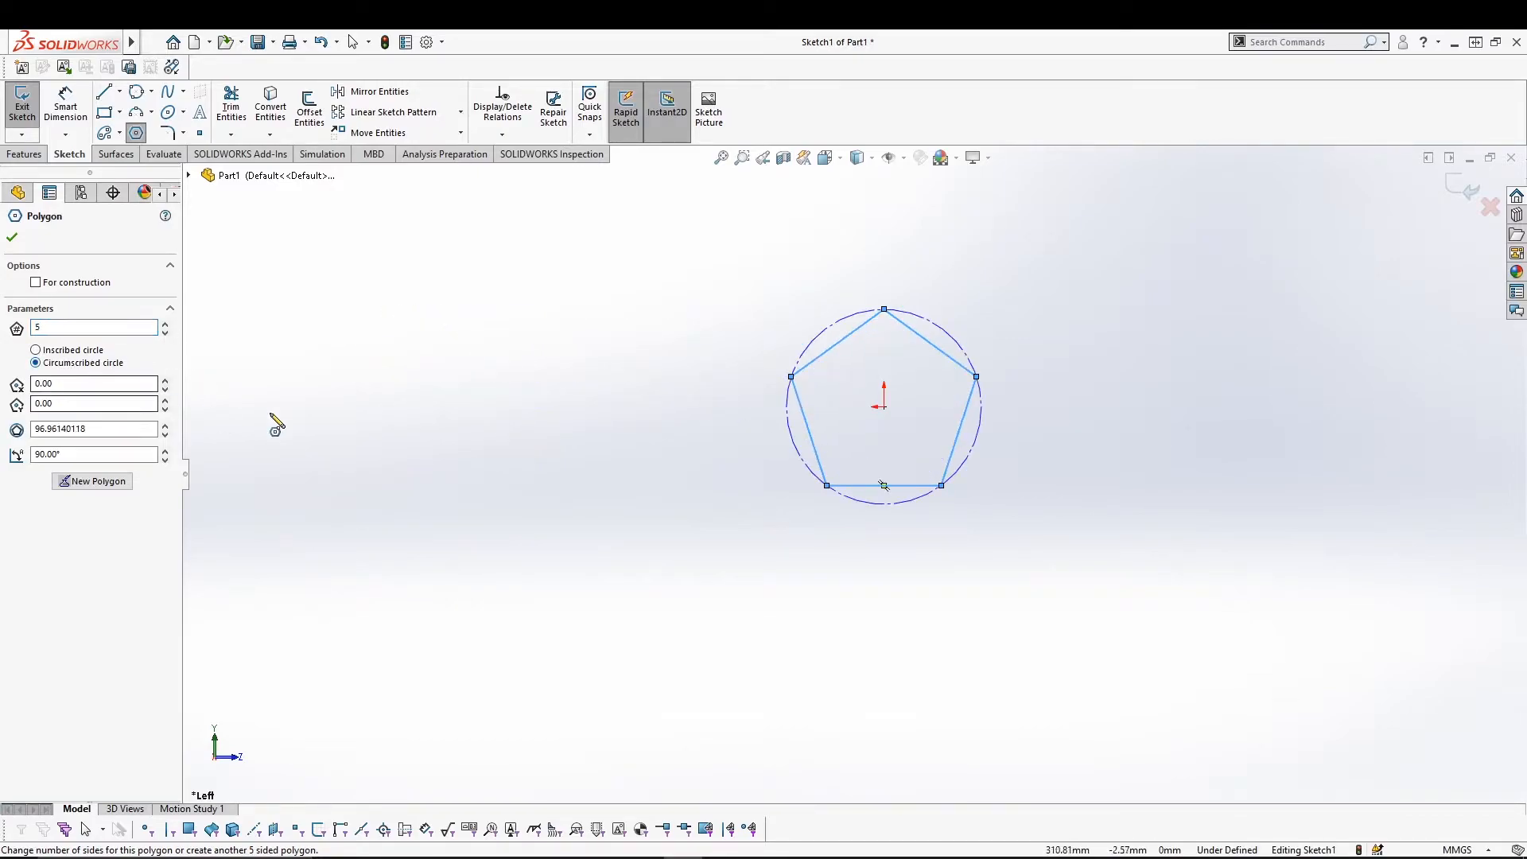
Add a second pentagon left of the origin and a 10-sided polygon below it.
click(501, 407)
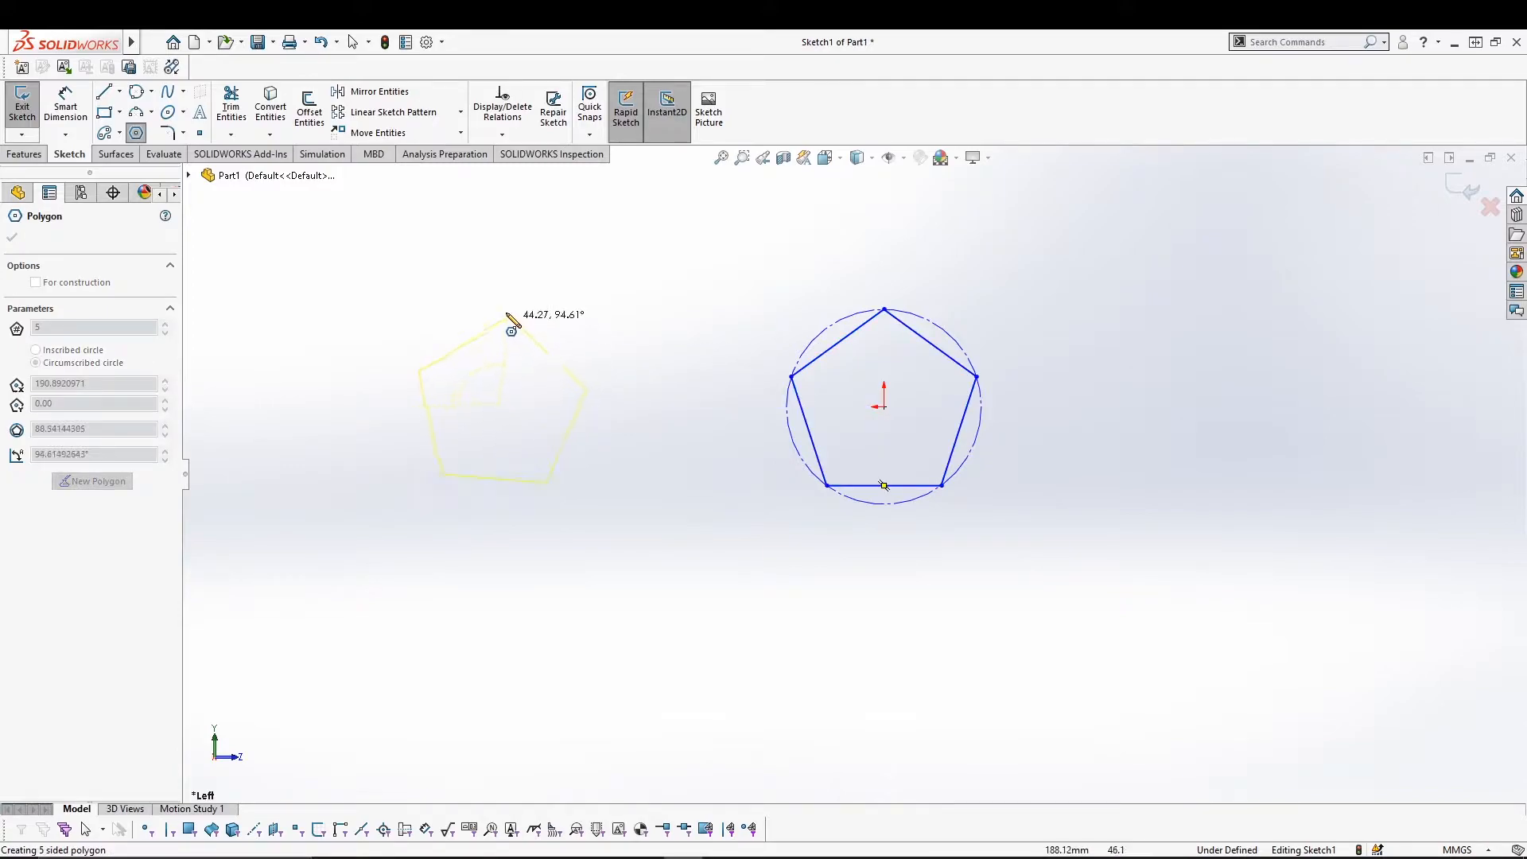
click(502, 309)
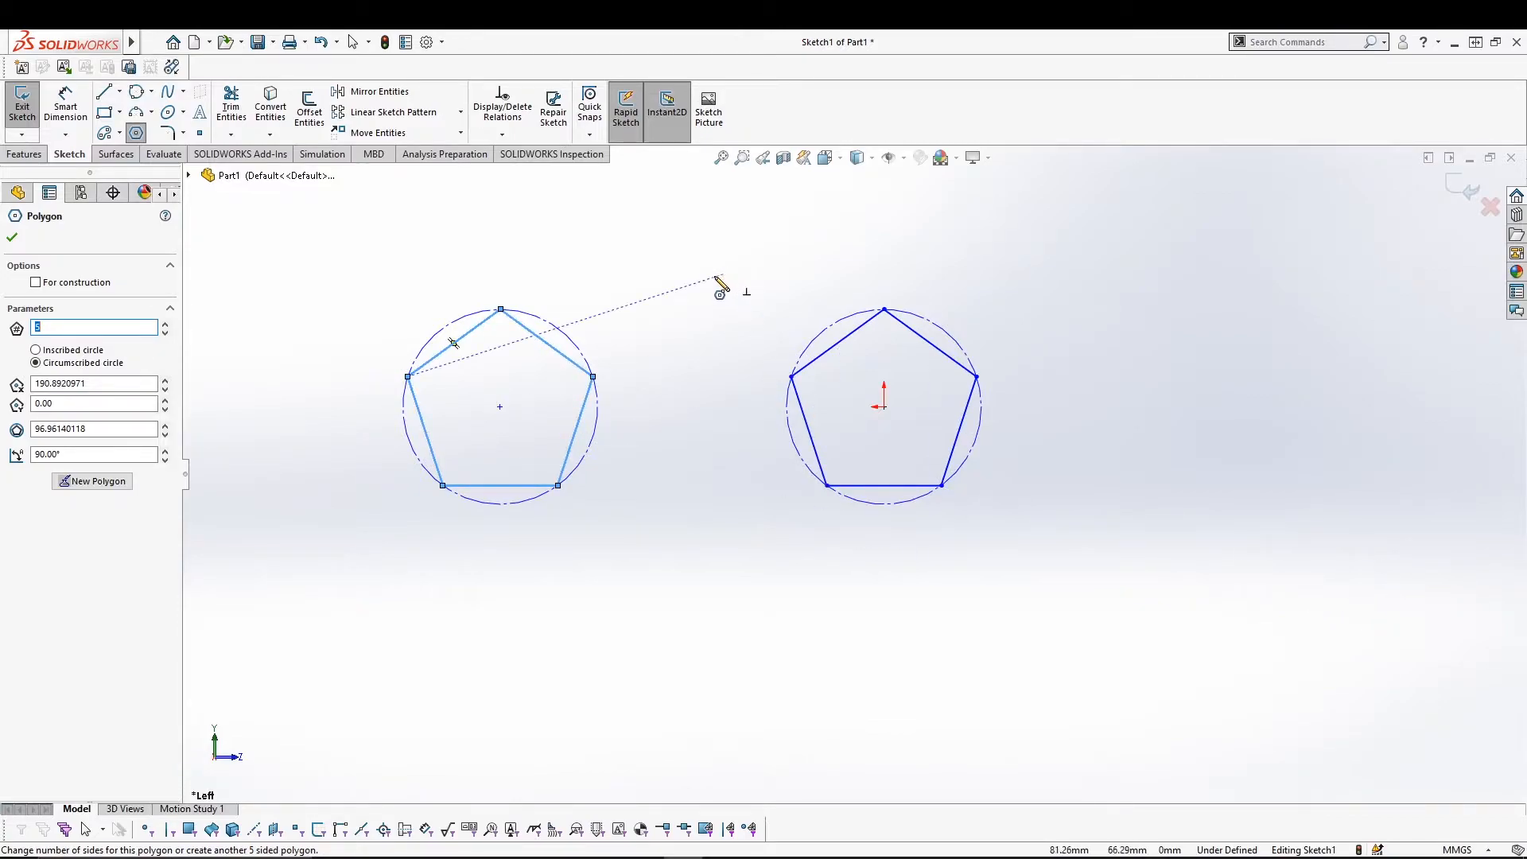
key(Escape)
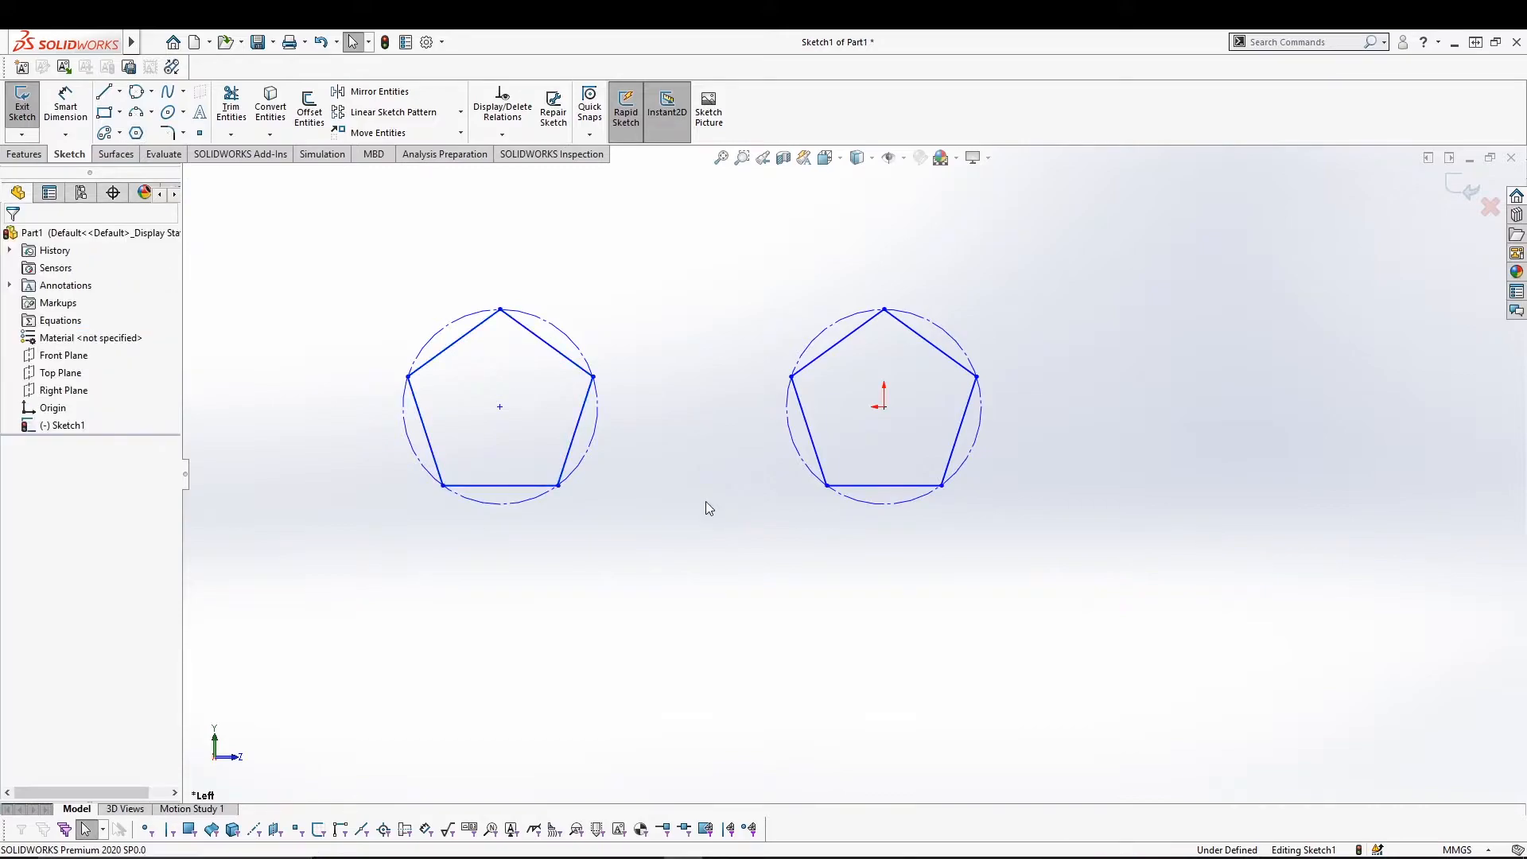
click(144, 133)
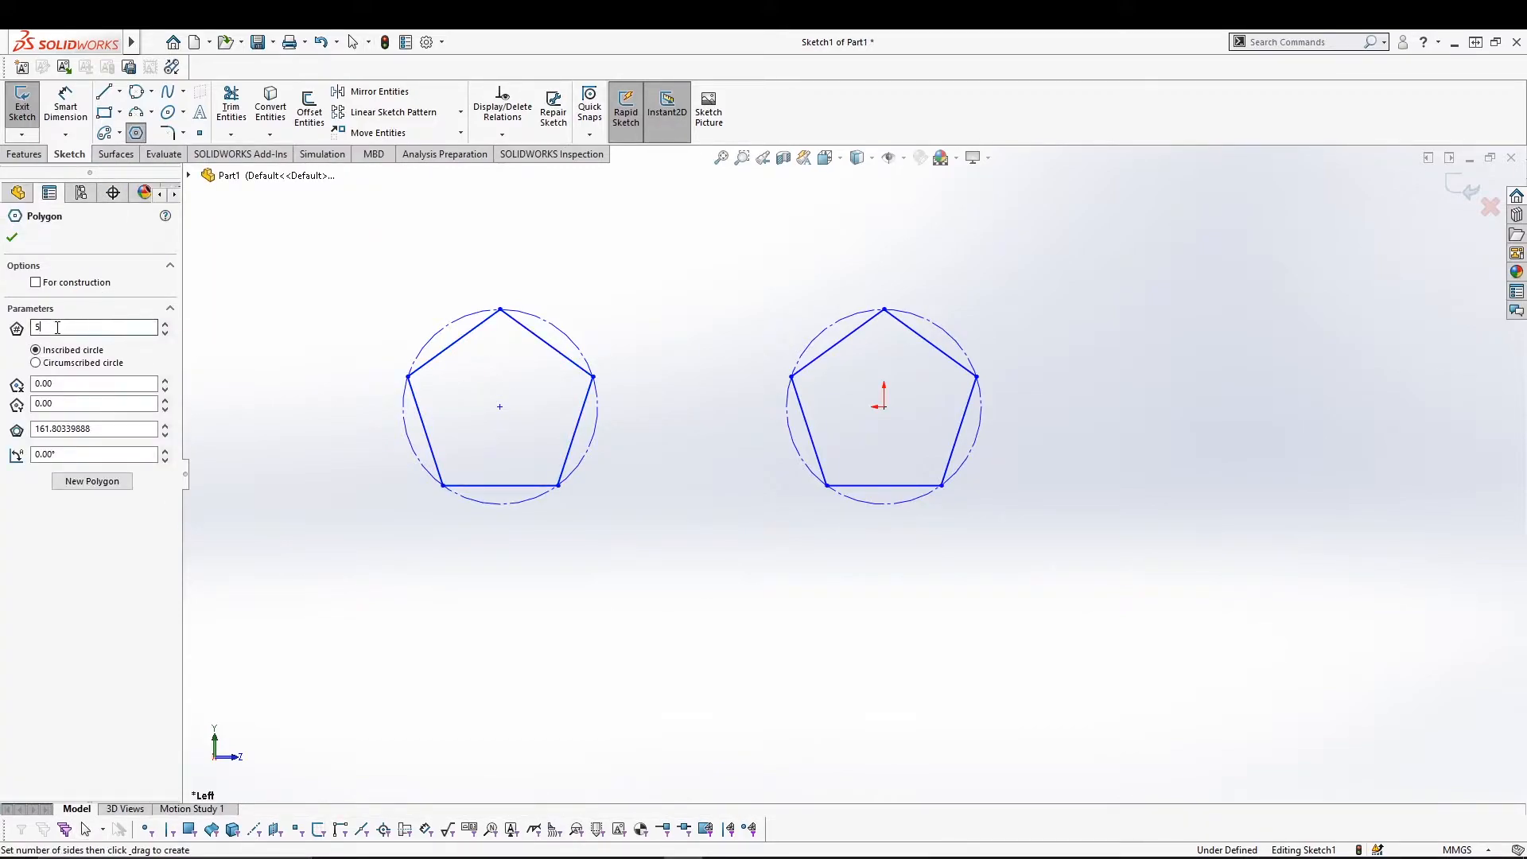
text(10)
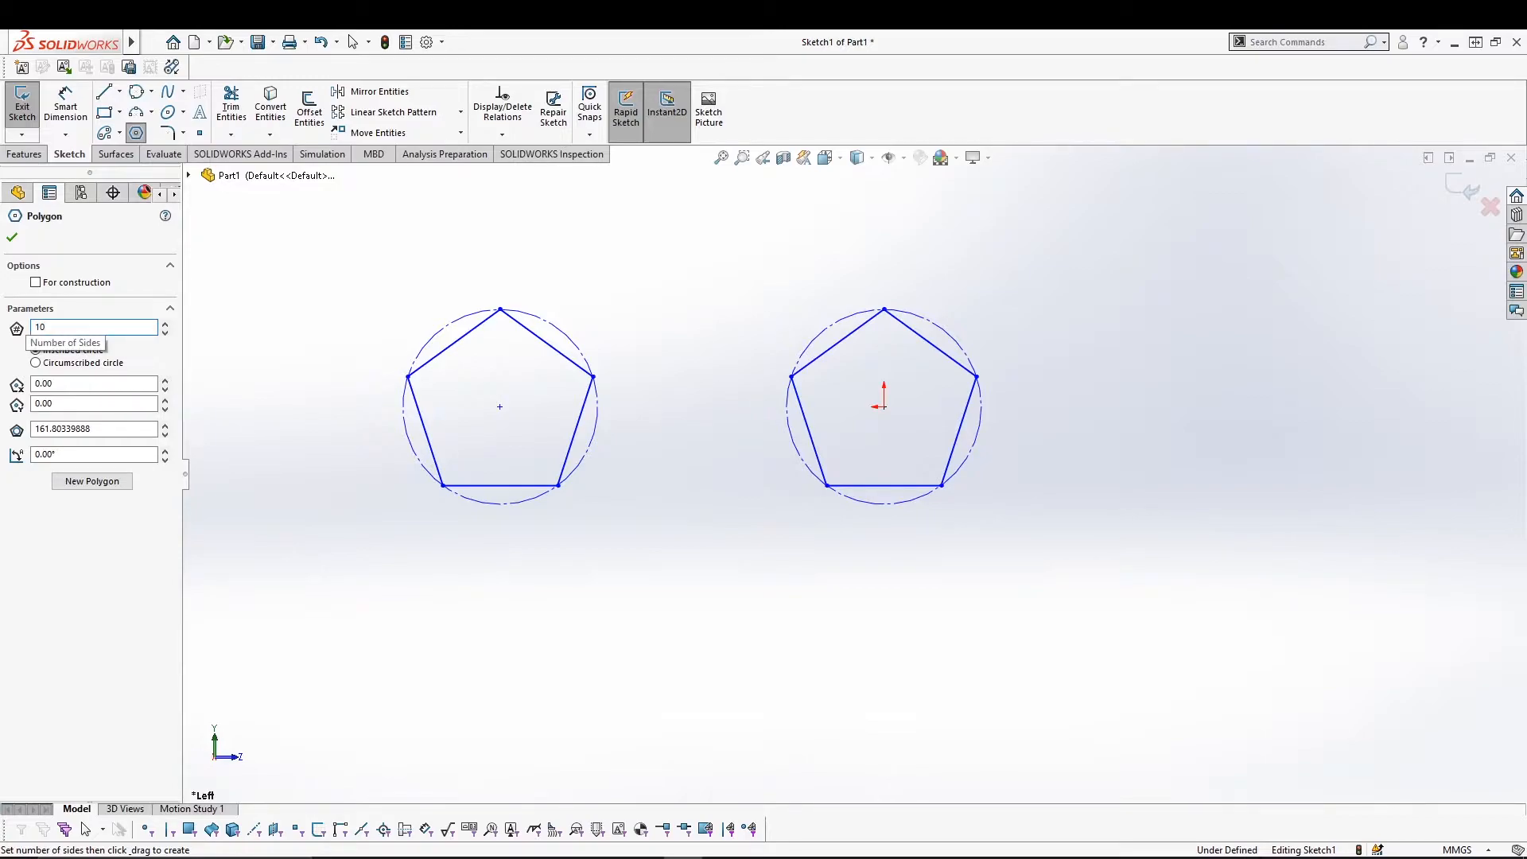
drag(501, 666, 500, 542)
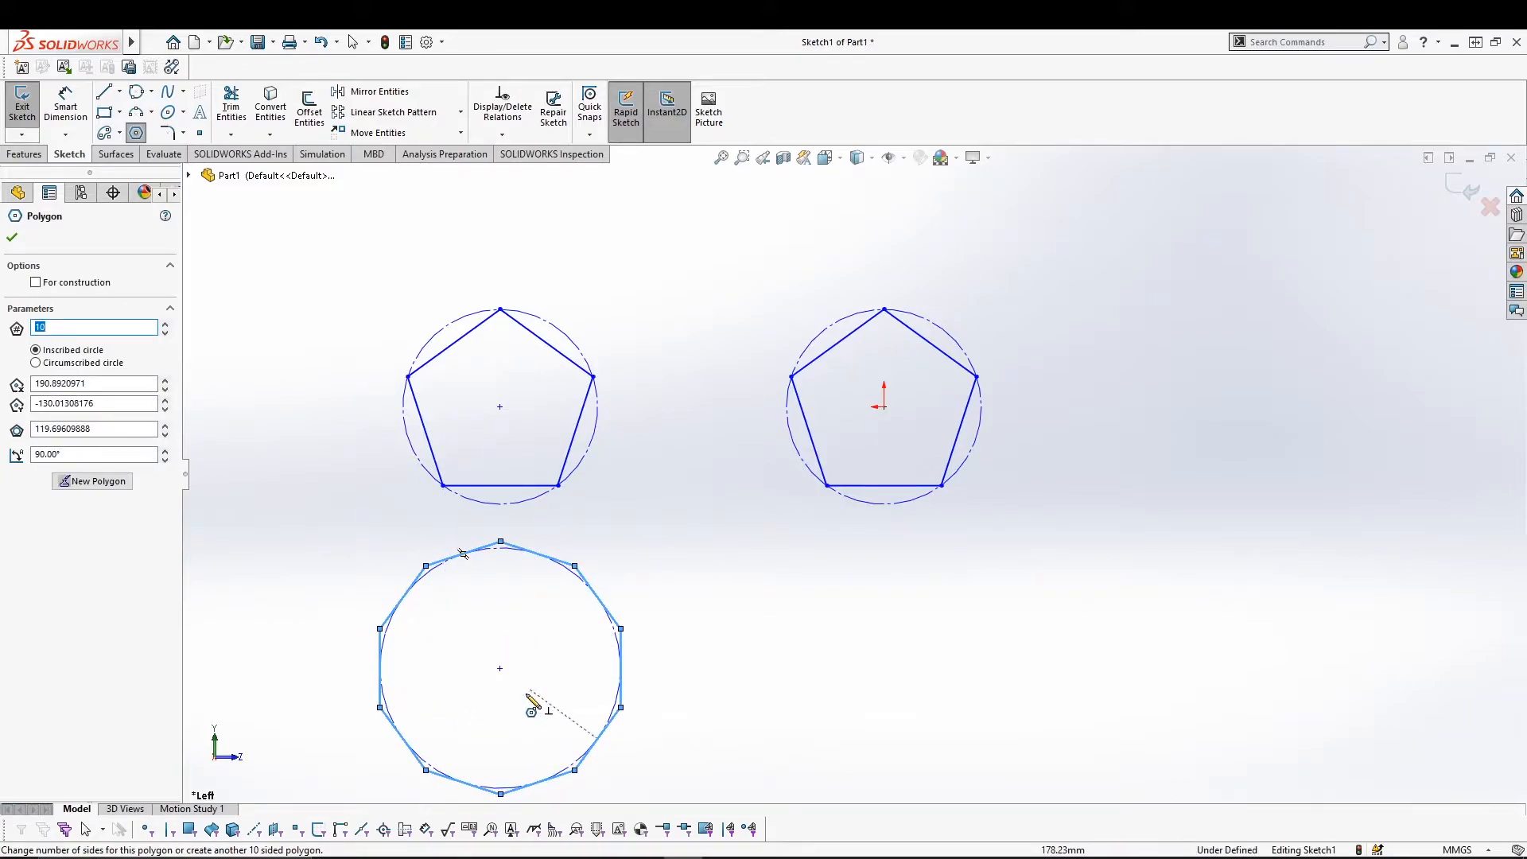
Delete all polygons and circles from the sketch.
key(Escape)
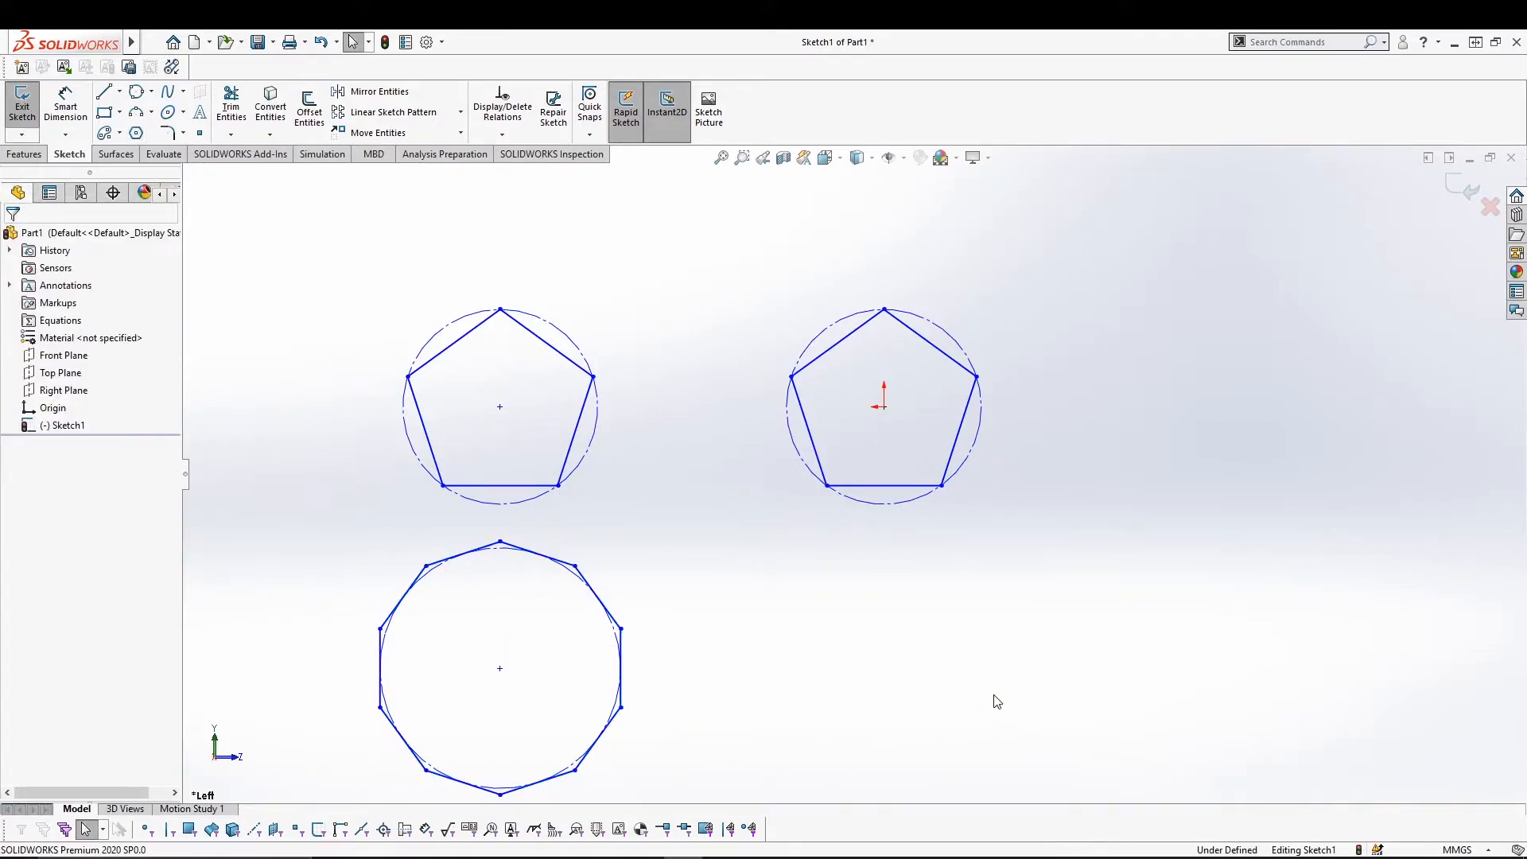
key(ctrl+a)
key(Delete)
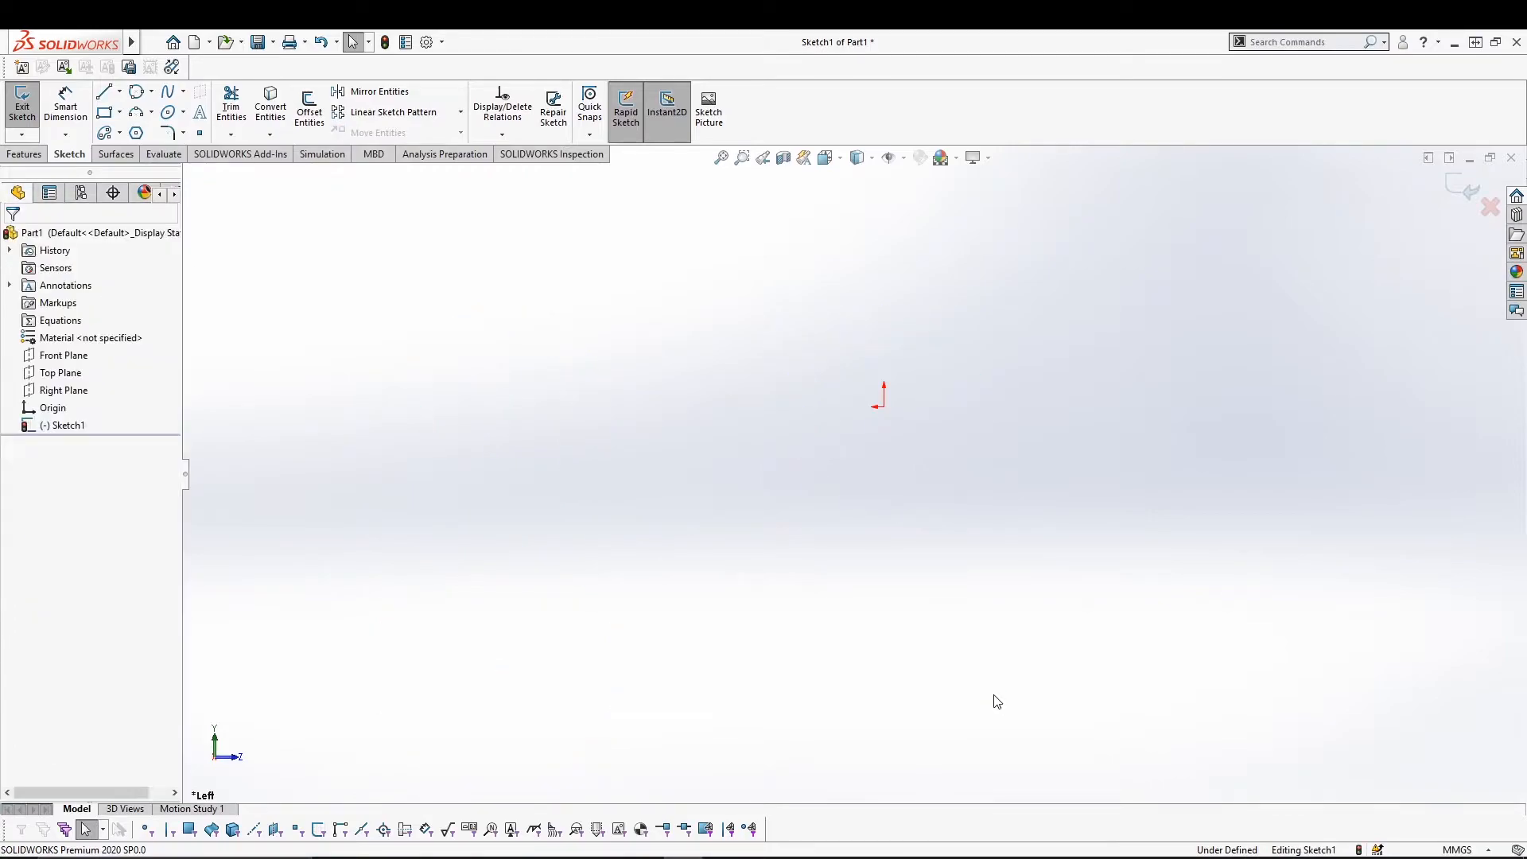
Draw a closed spline through fifteen points looping around the origin.
click(183, 93)
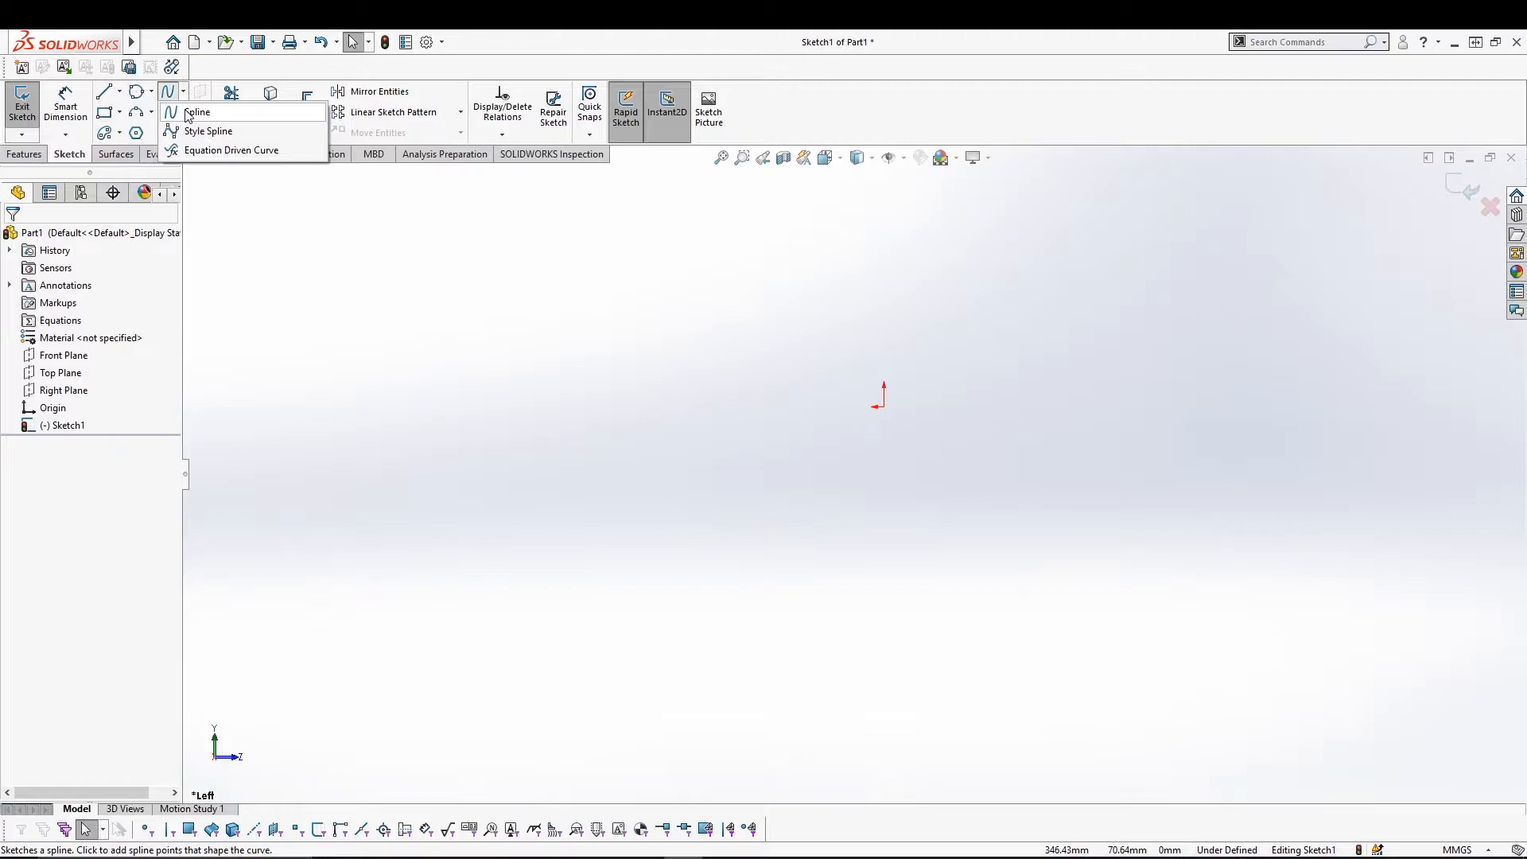
click(188, 112)
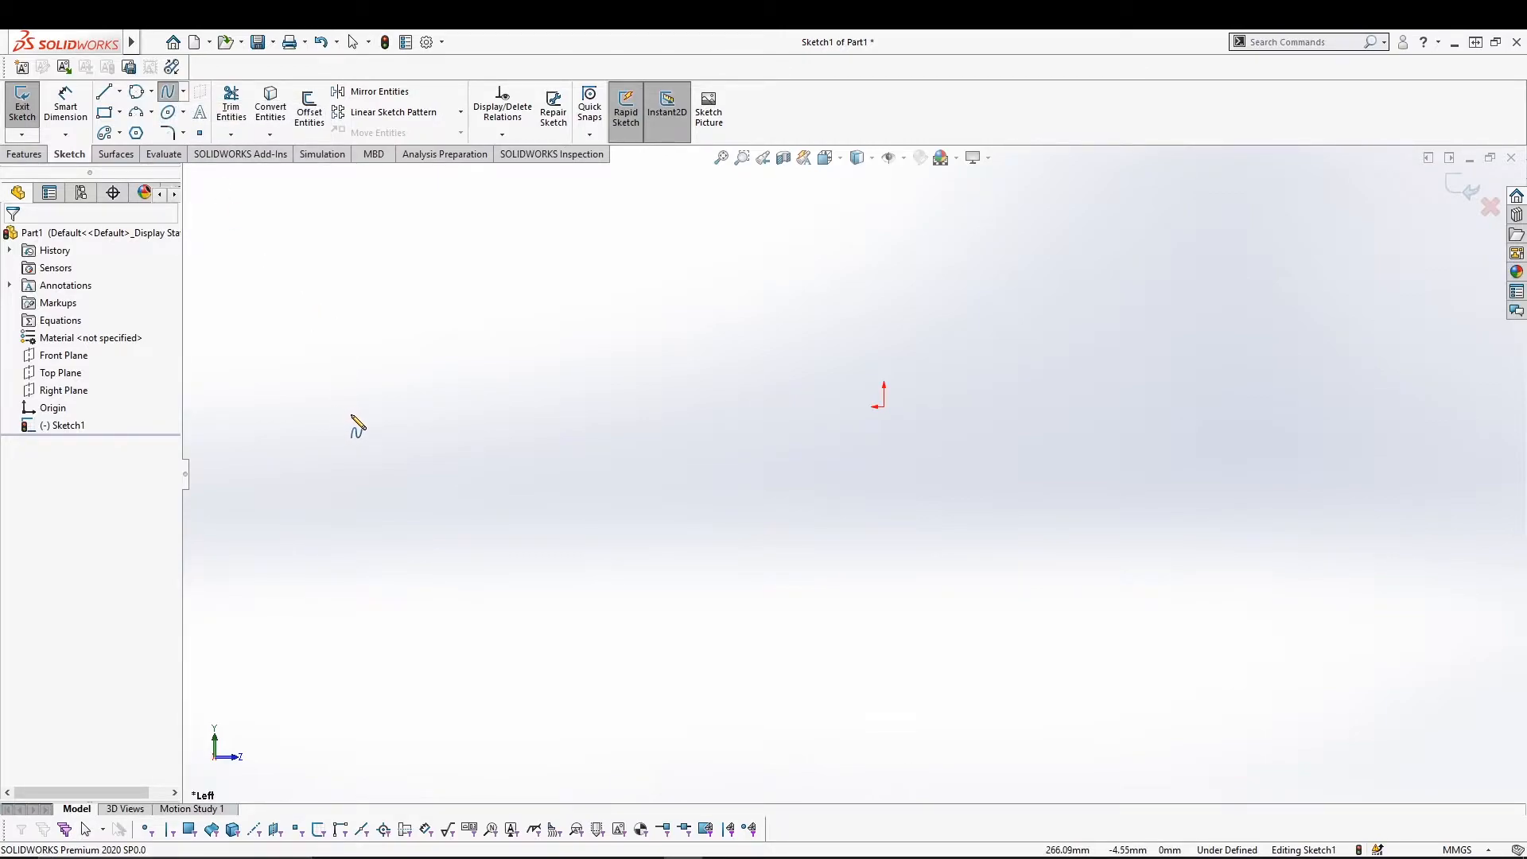
click(348, 416)
click(425, 346)
click(546, 397)
click(689, 334)
click(777, 338)
click(974, 364)
click(1110, 288)
click(1303, 338)
click(1427, 416)
click(1380, 536)
click(1150, 628)
click(916, 676)
click(665, 634)
click(493, 592)
click(339, 473)
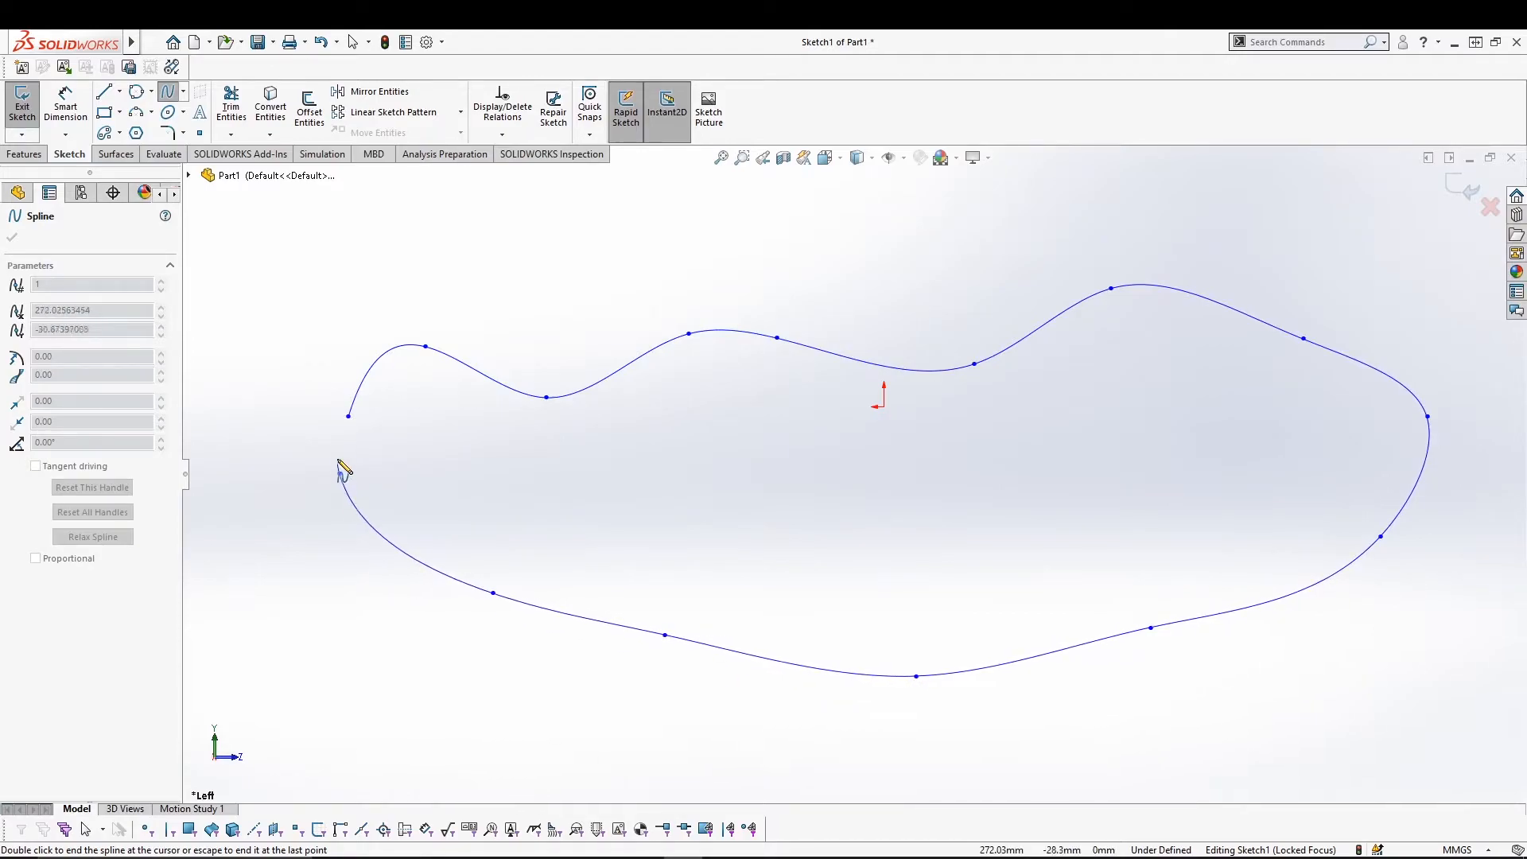
click(348, 416)
key(Escape)
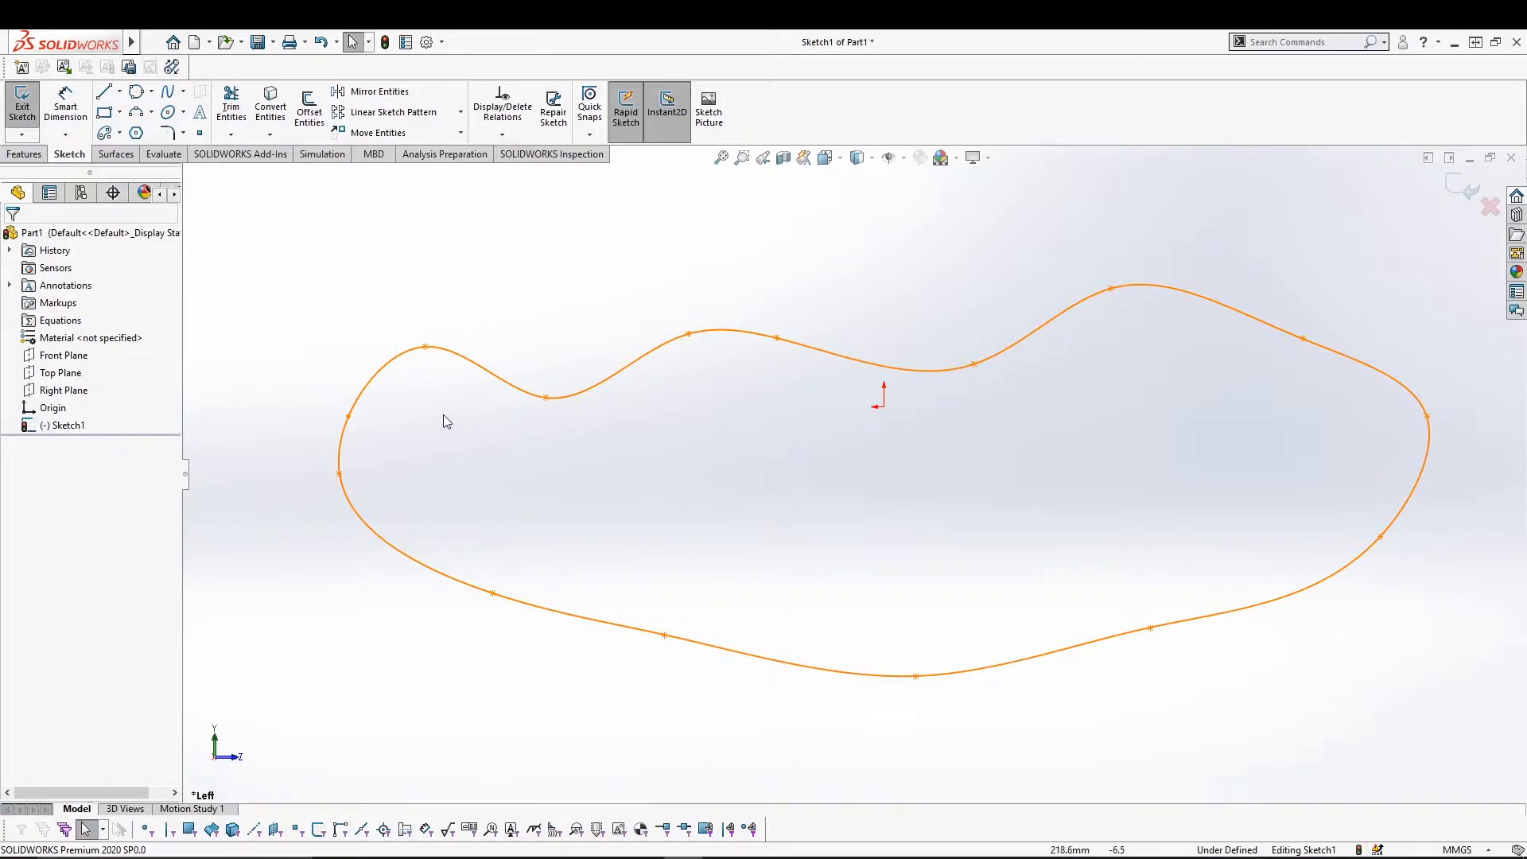
Drag a spline point's tangent handle and neighbouring points to form a sharp peak left of the origin.
click(689, 335)
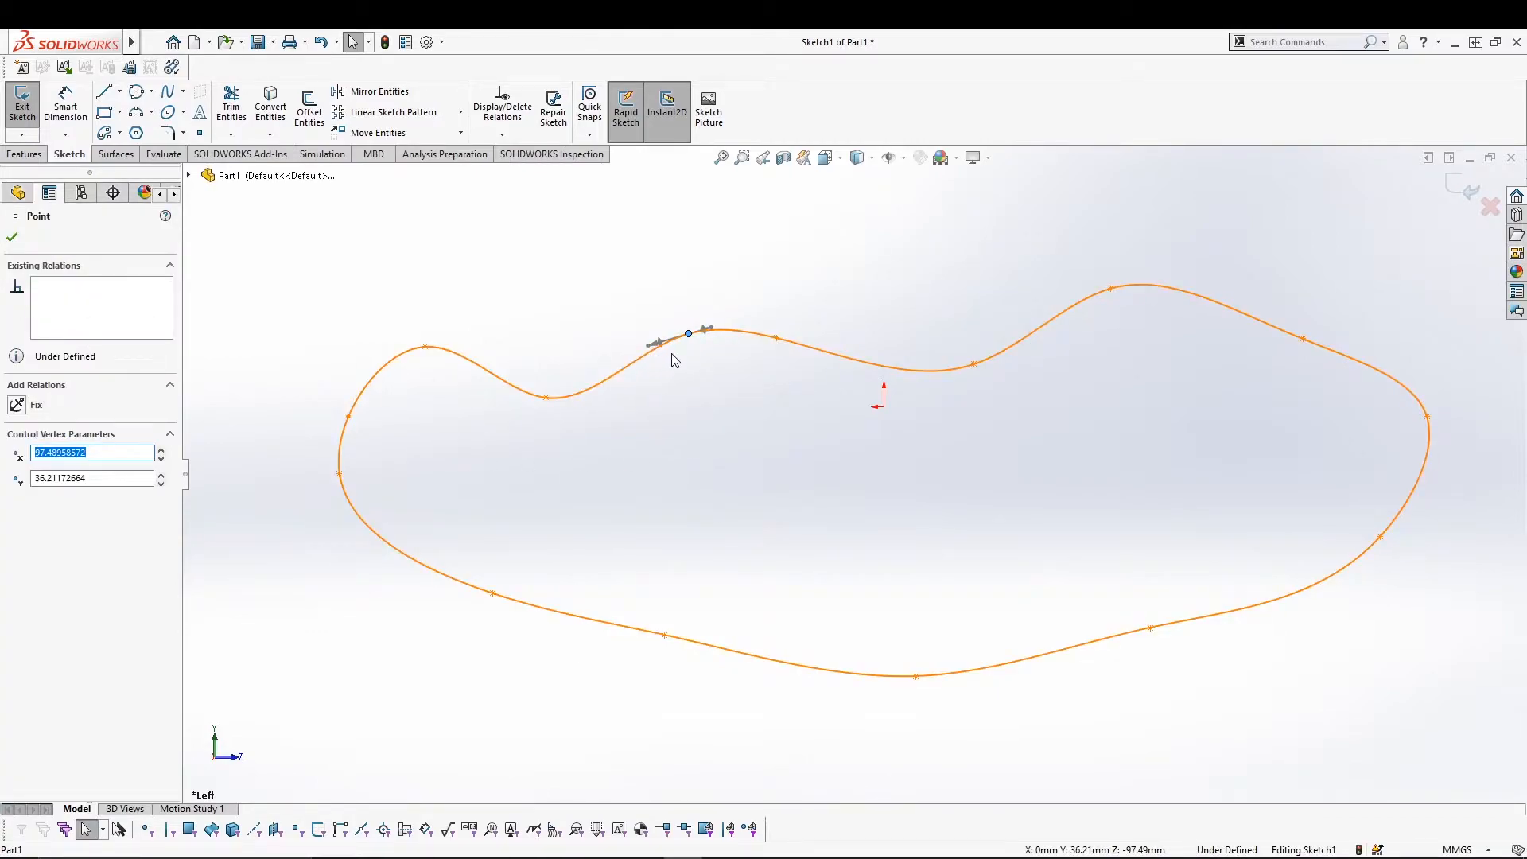
drag(654, 345, 592, 361)
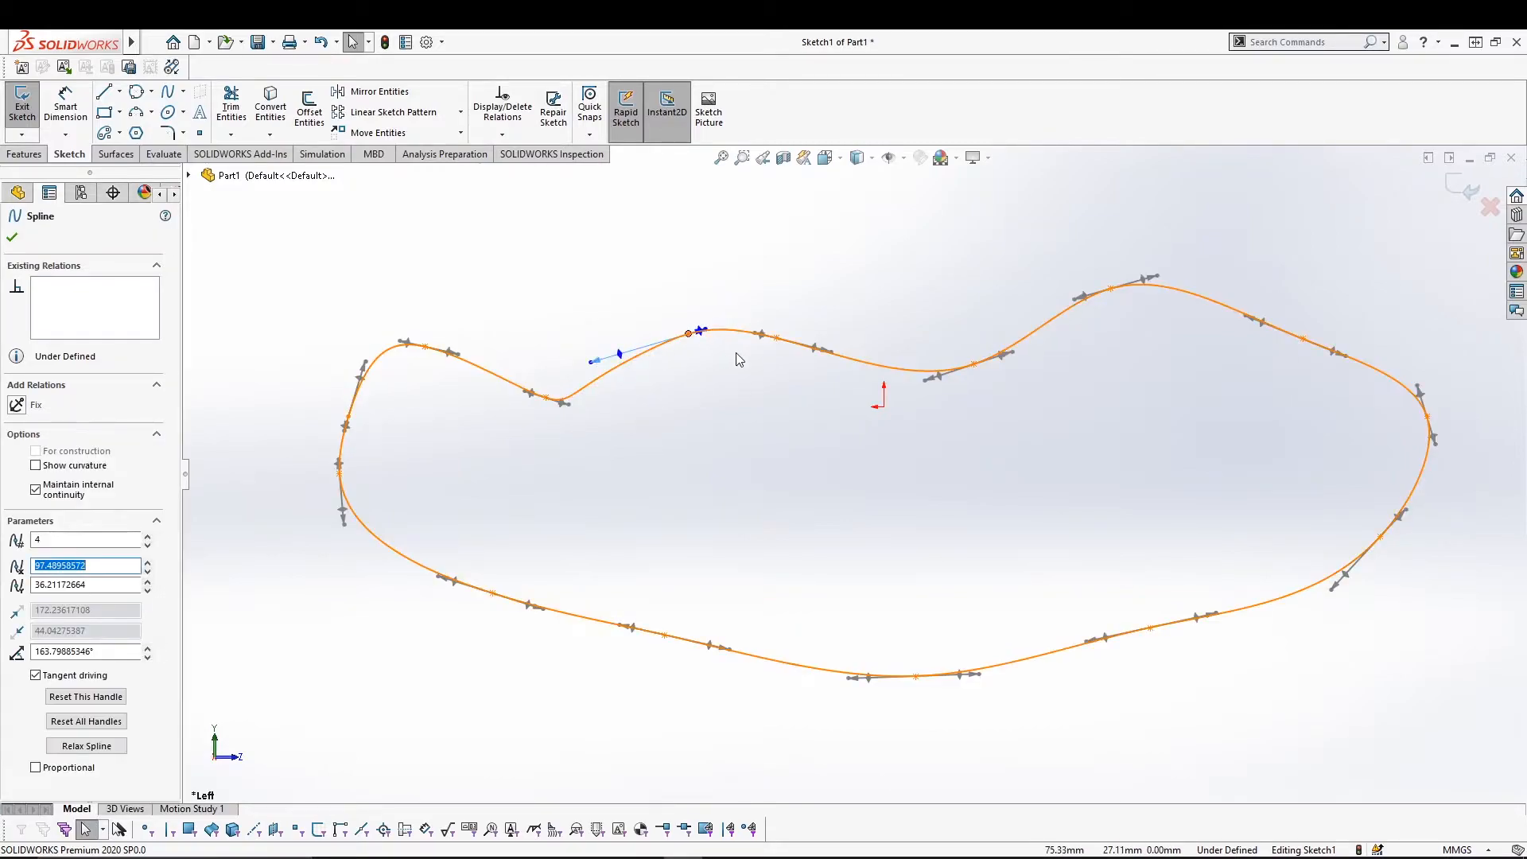
drag(704, 333, 754, 313)
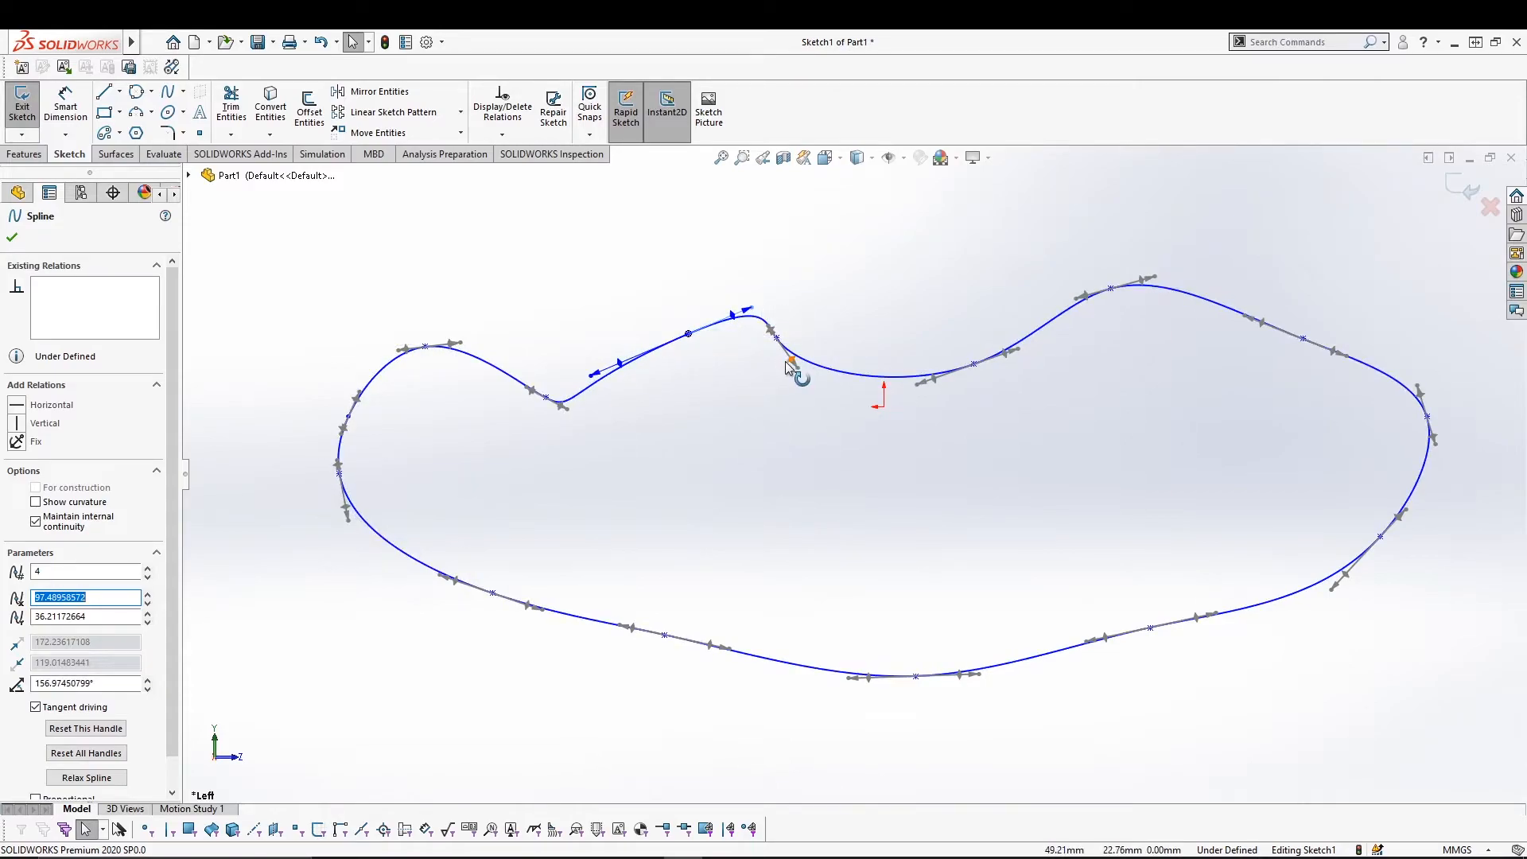
drag(794, 364, 828, 428)
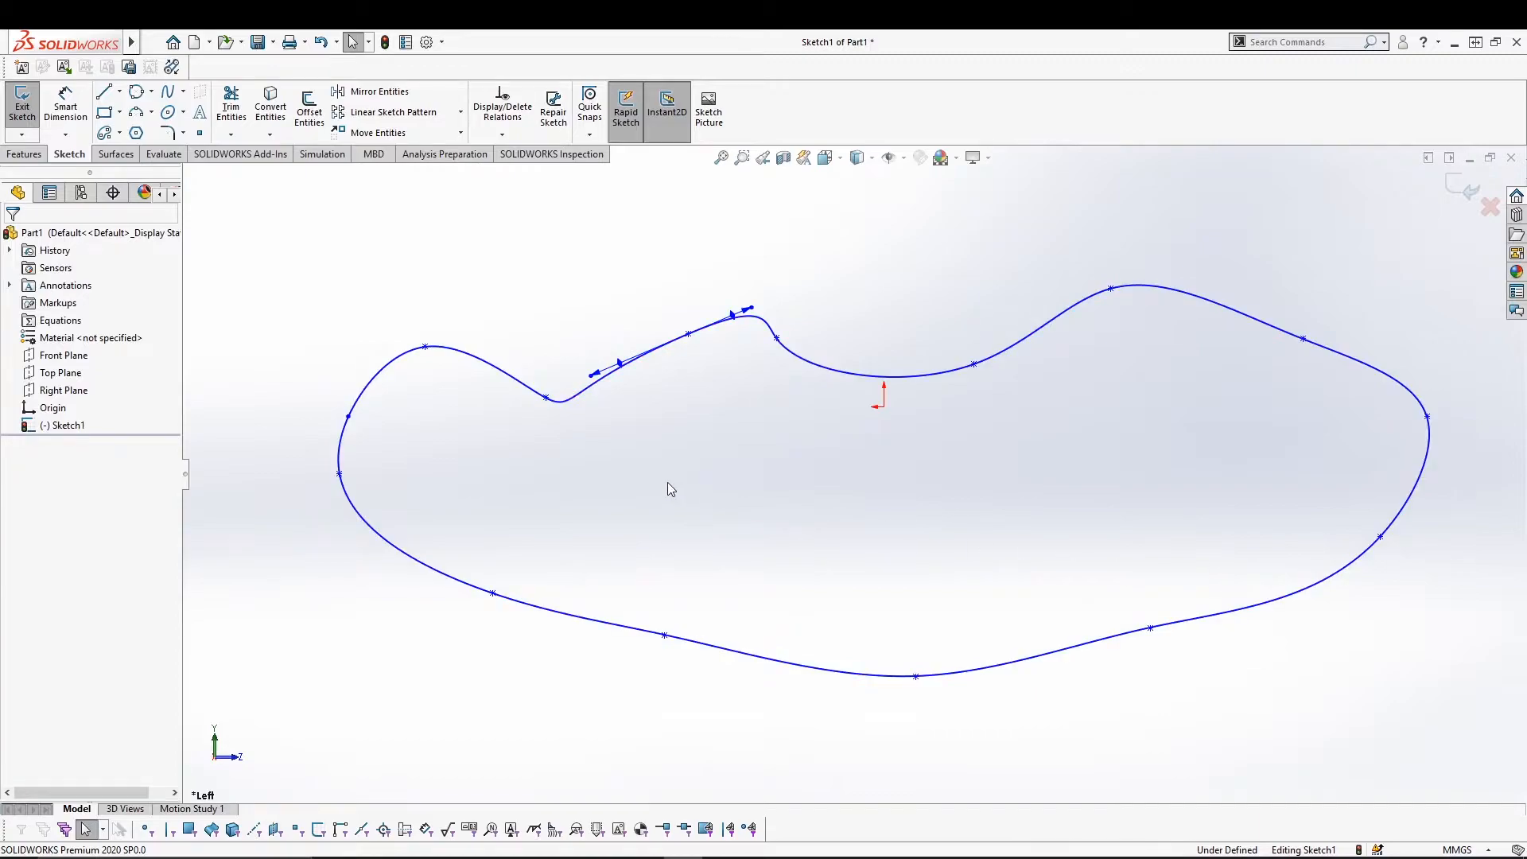
Draw a seven-vertex style spline above the closed spline.
click(182, 93)
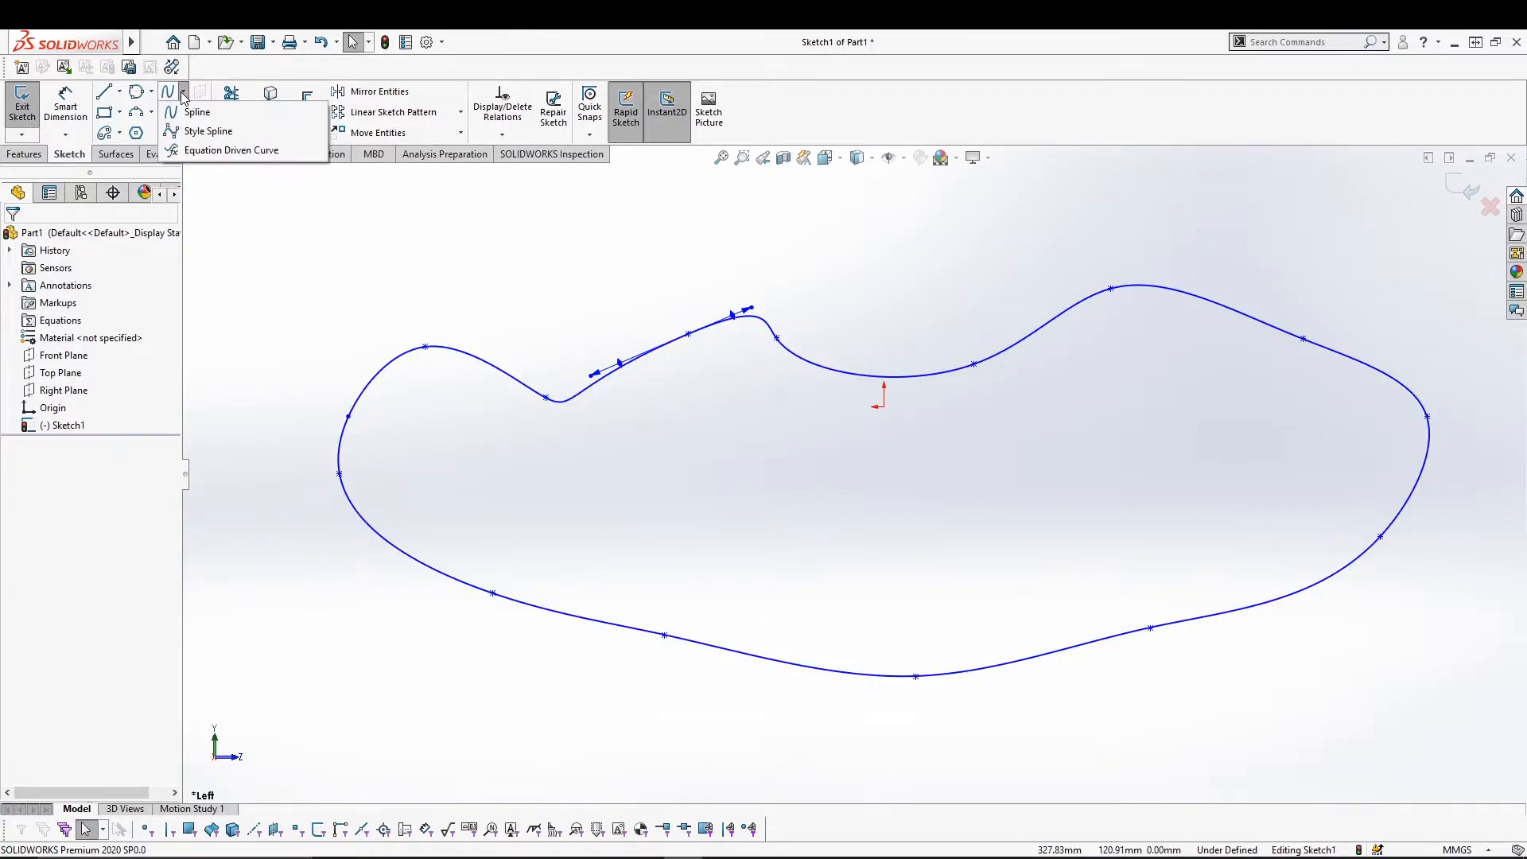
click(181, 135)
click(317, 288)
click(405, 253)
click(490, 282)
click(594, 248)
click(709, 274)
click(834, 226)
click(929, 318)
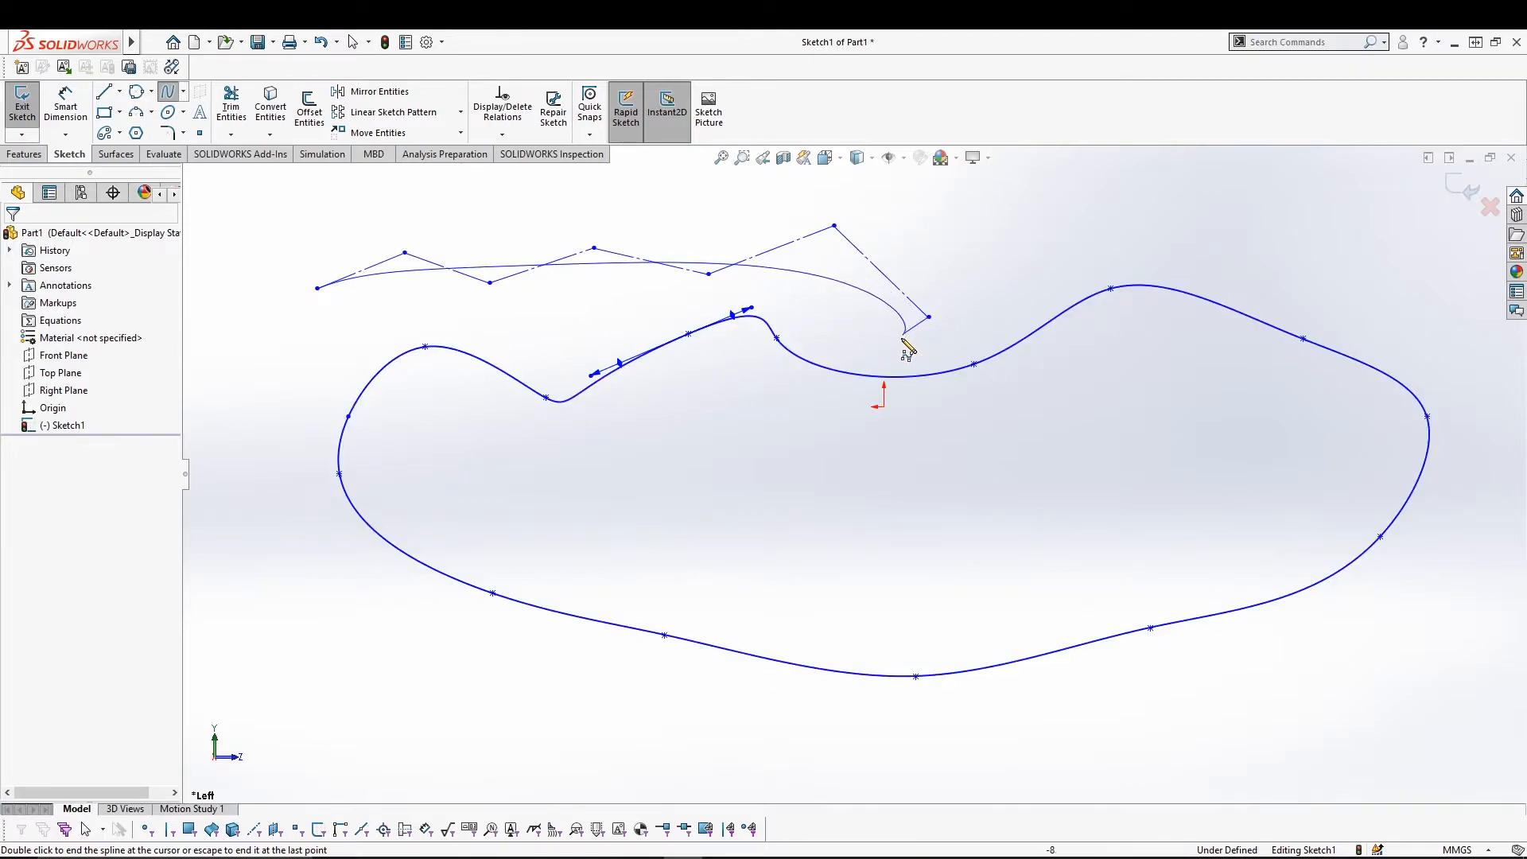
key(Escape)
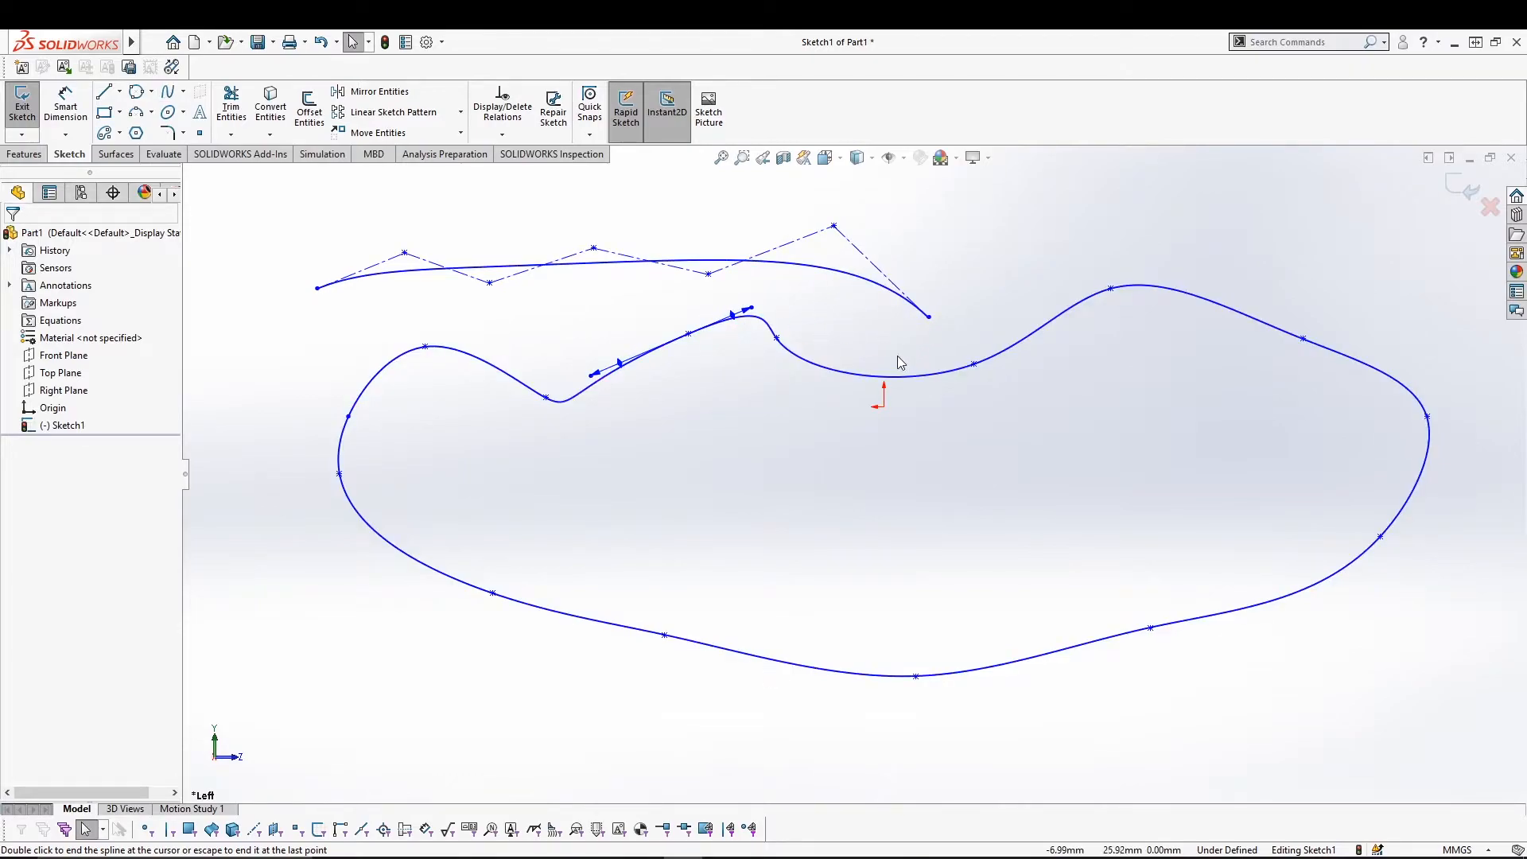
Reshape the style spline by dragging its vertices, hooking its left end downward.
click(405, 253)
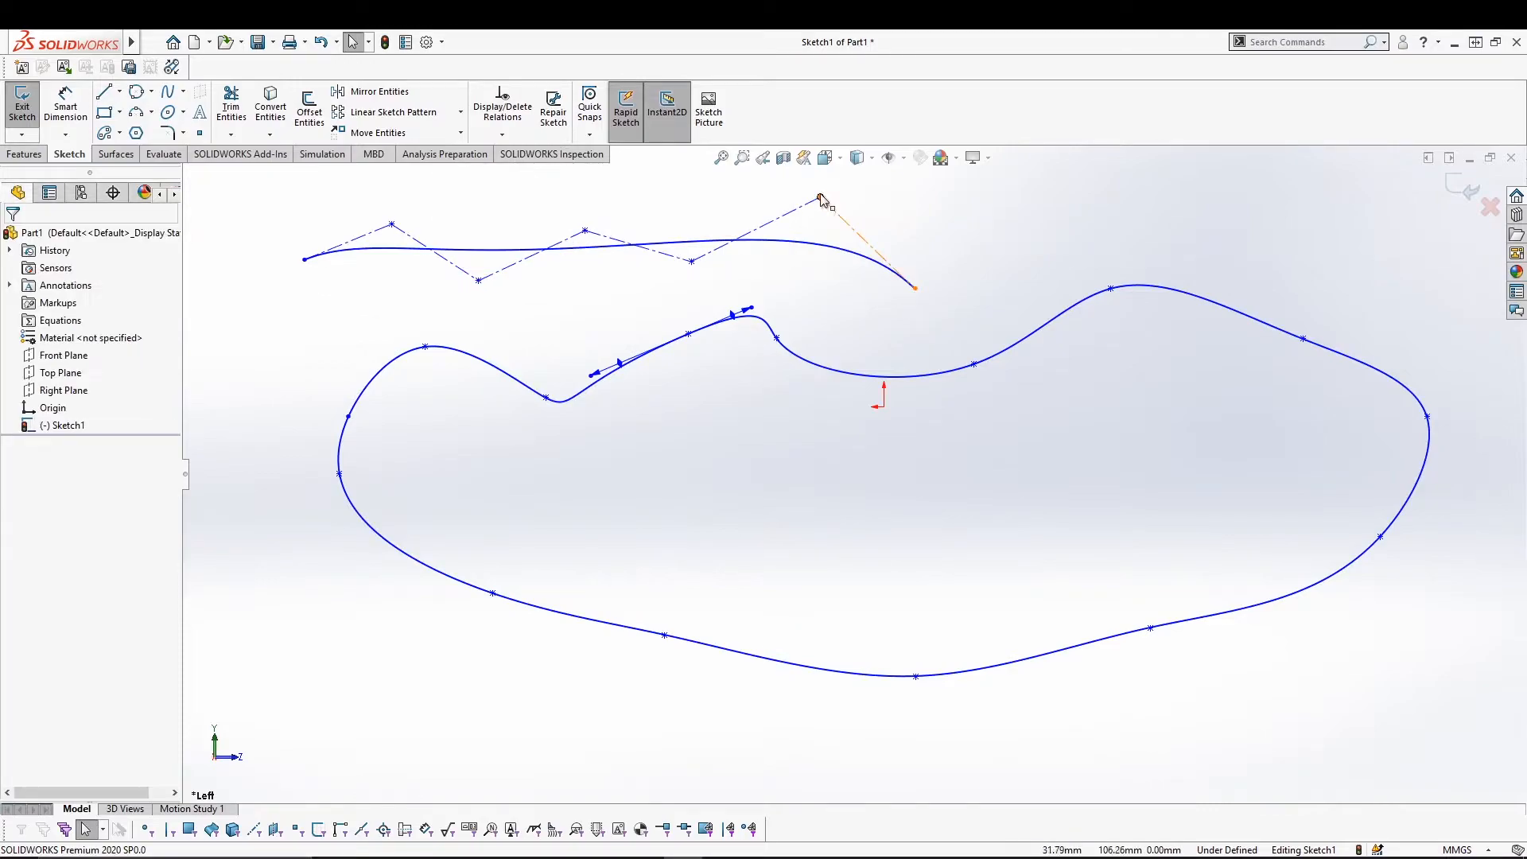
click(820, 197)
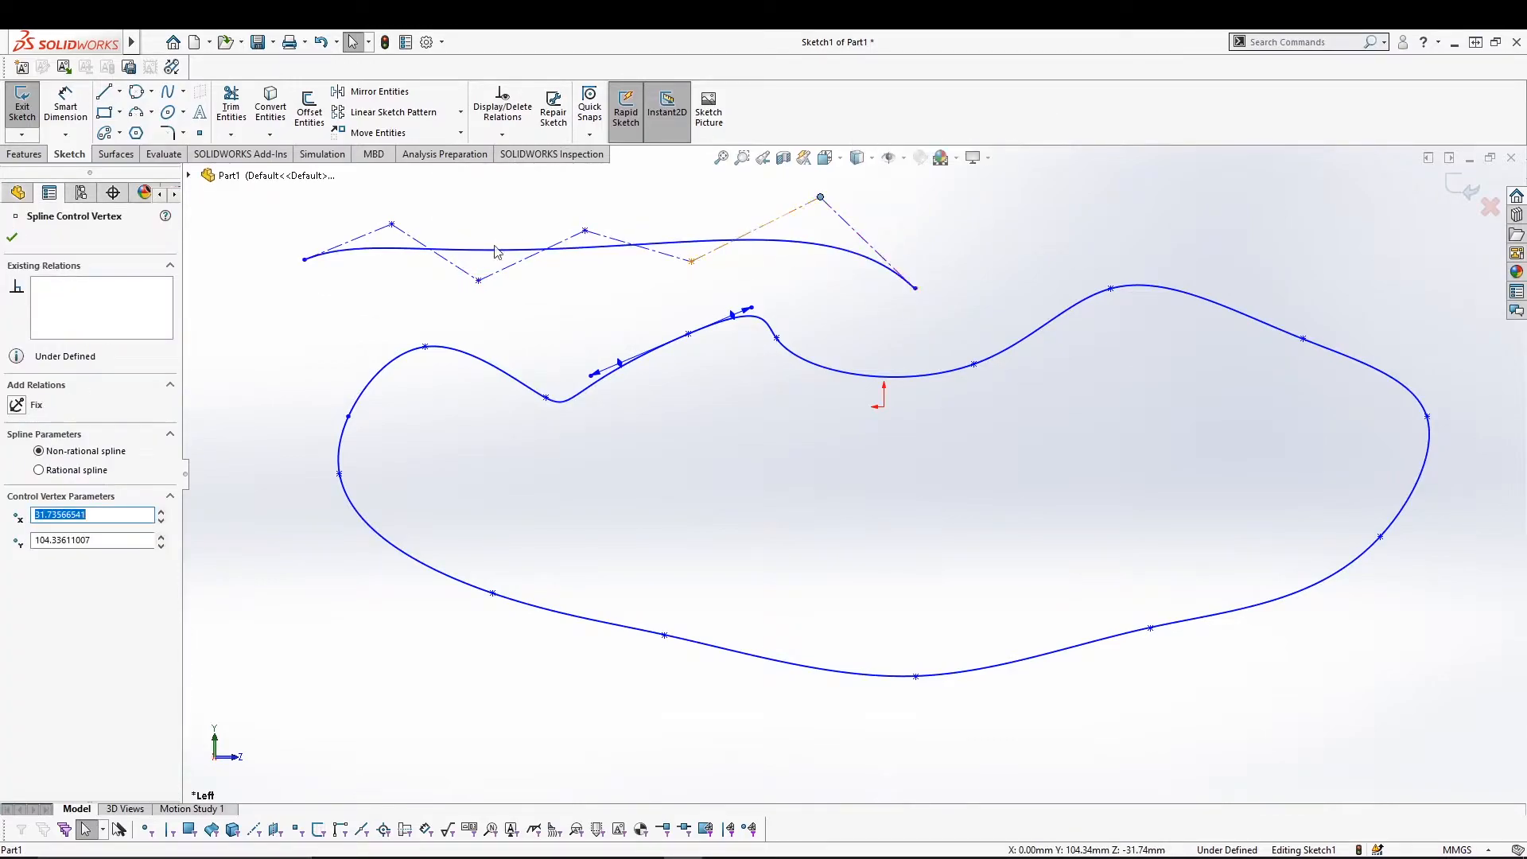
click(367, 277)
drag(304, 262, 324, 338)
click(482, 338)
drag(392, 226, 292, 197)
drag(478, 282, 483, 326)
click(823, 292)
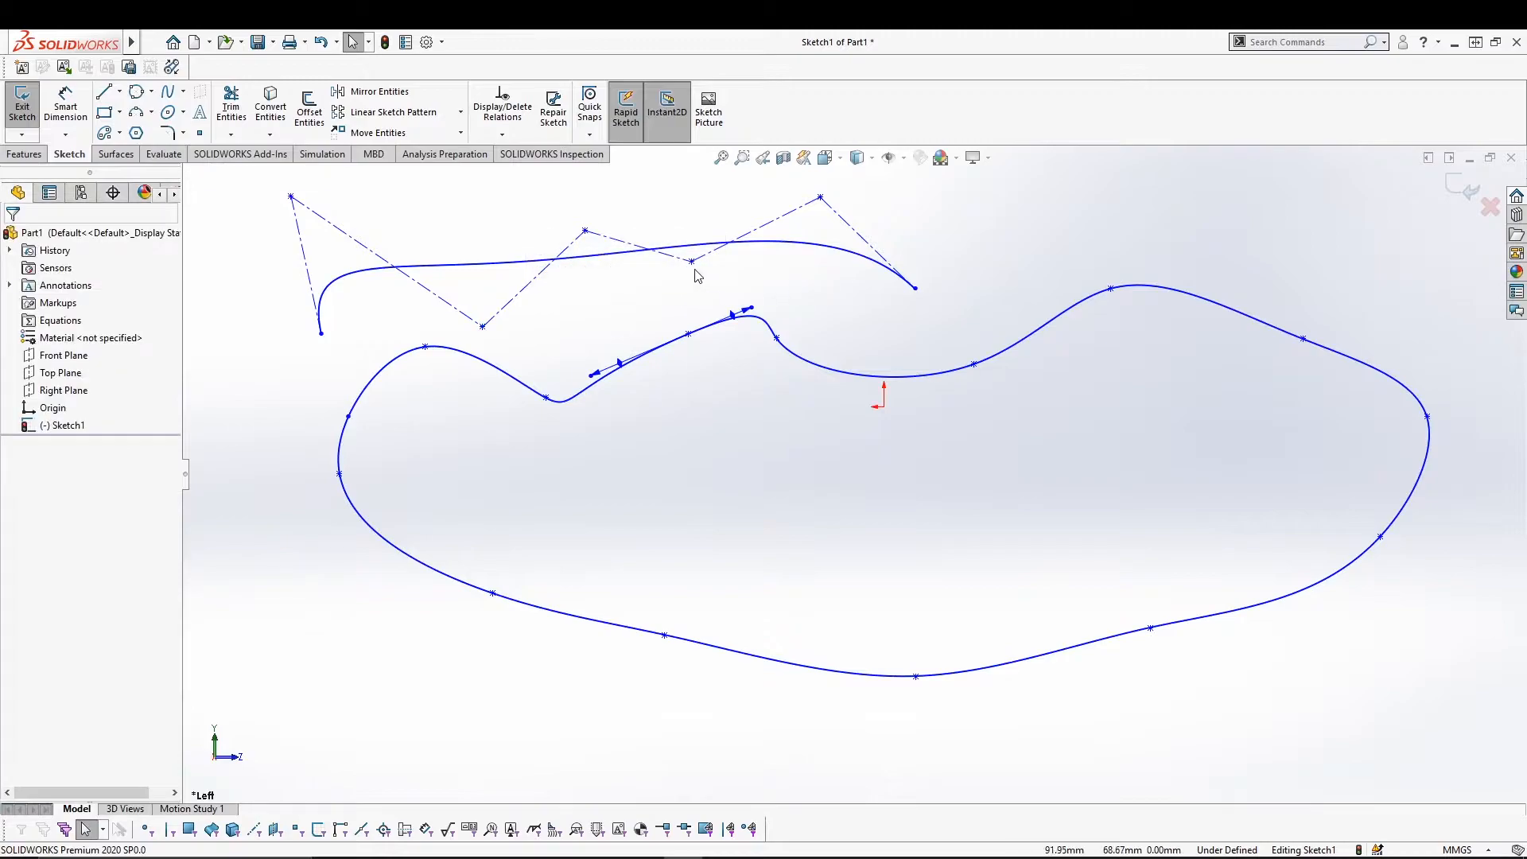
drag(588, 232, 587, 182)
drag(692, 262, 694, 302)
click(792, 305)
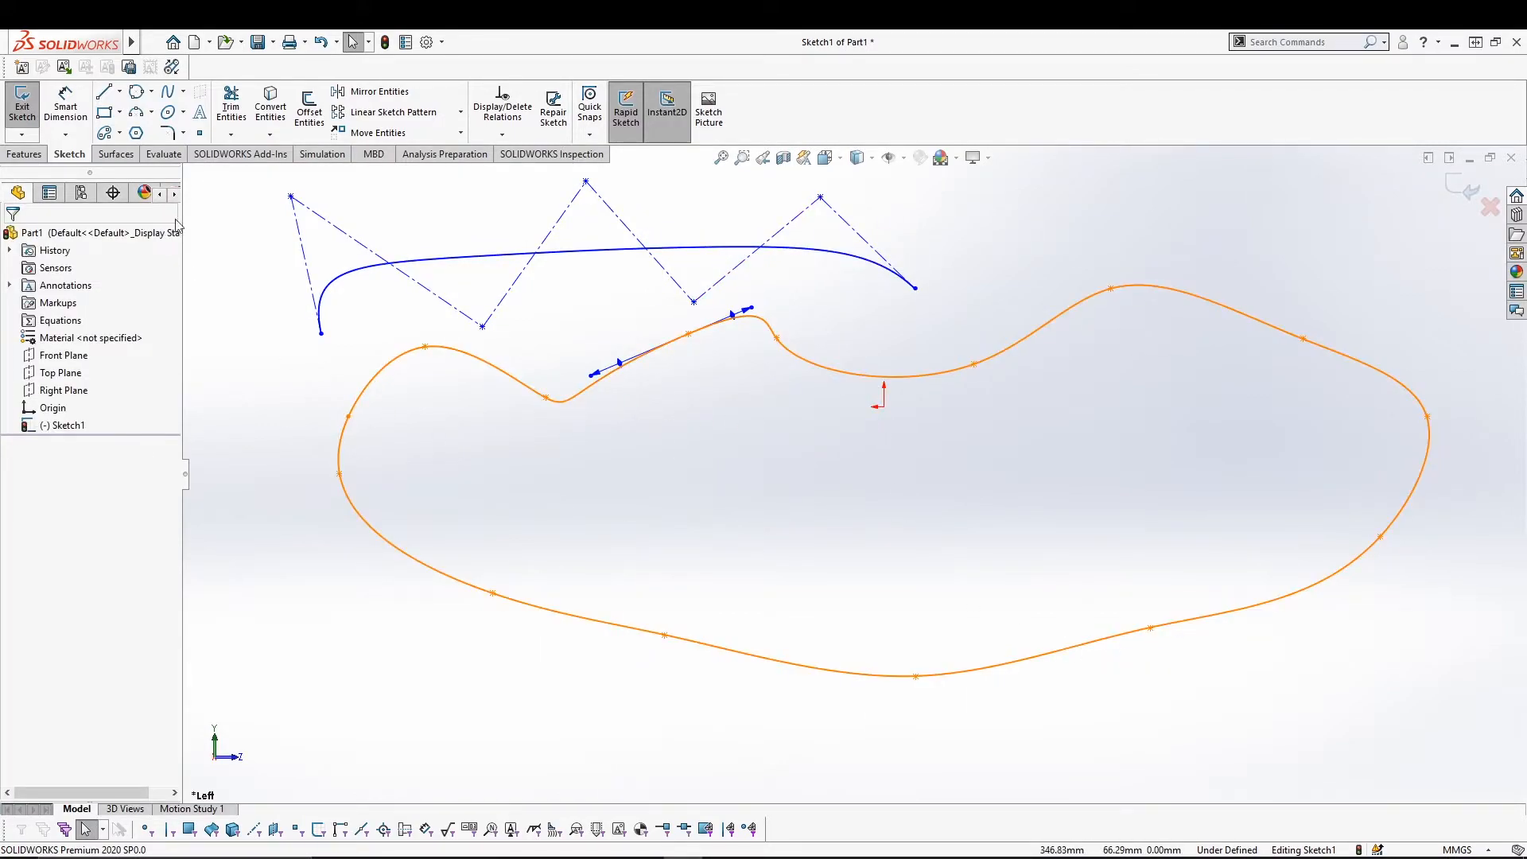
click(183, 94)
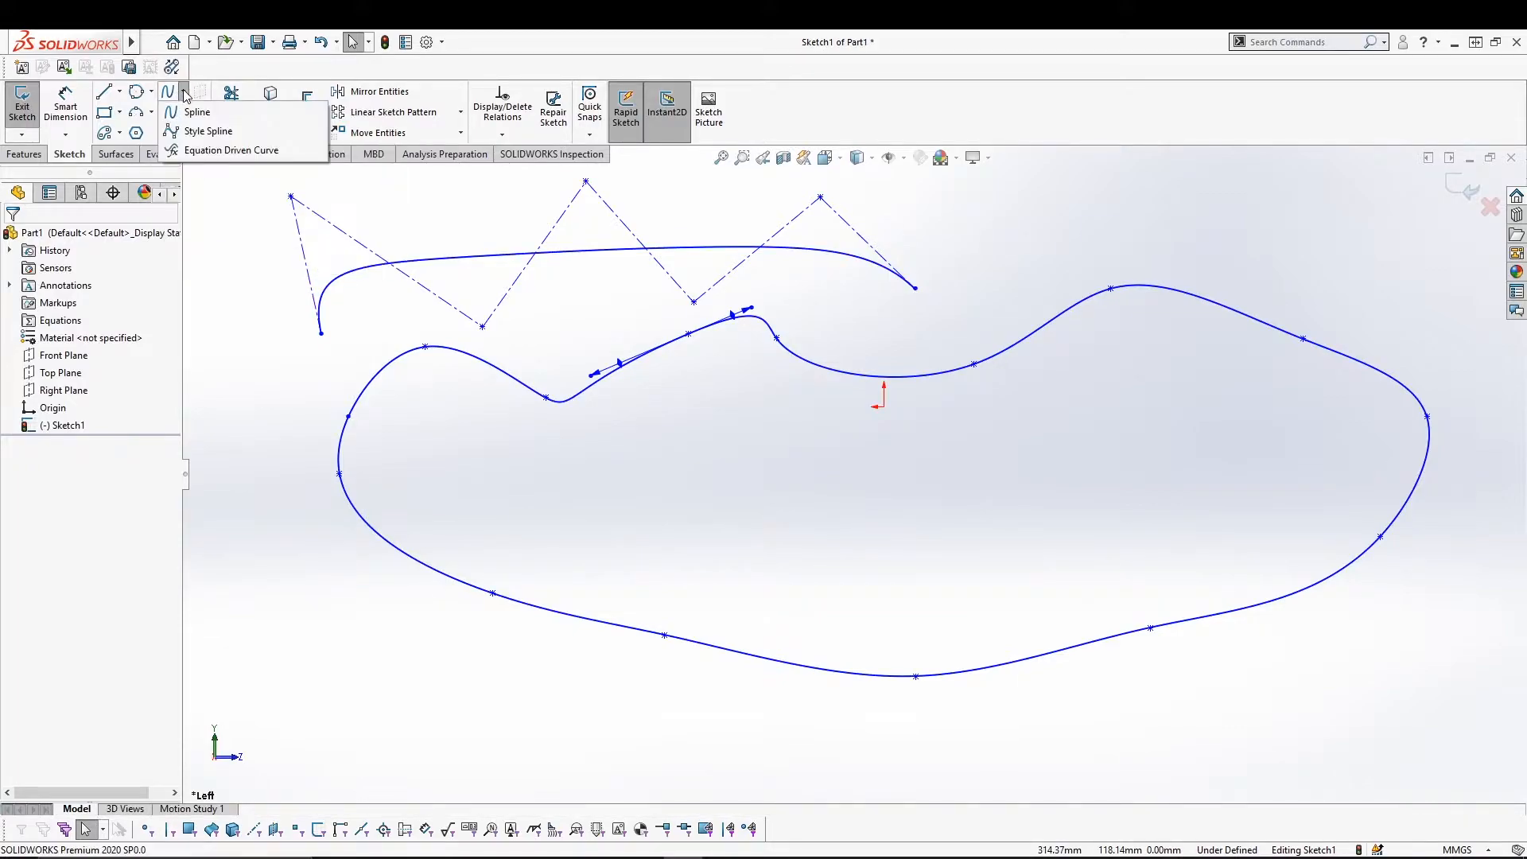
Create an equation-driven curve y = sin(x) with x1 = 0 and x2 = 1.
click(205, 151)
click(91, 432)
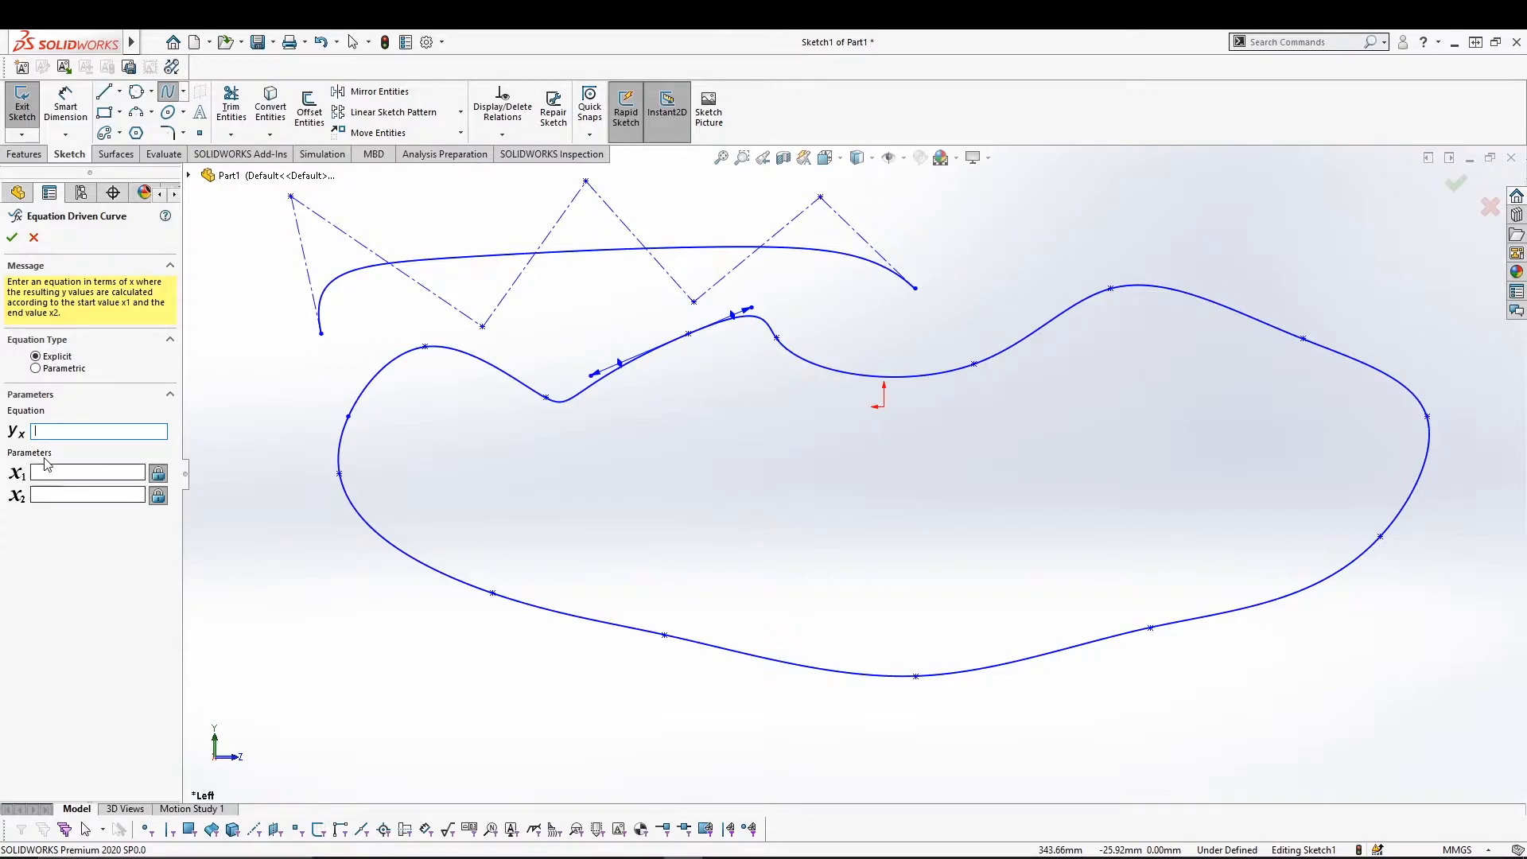
text(s)
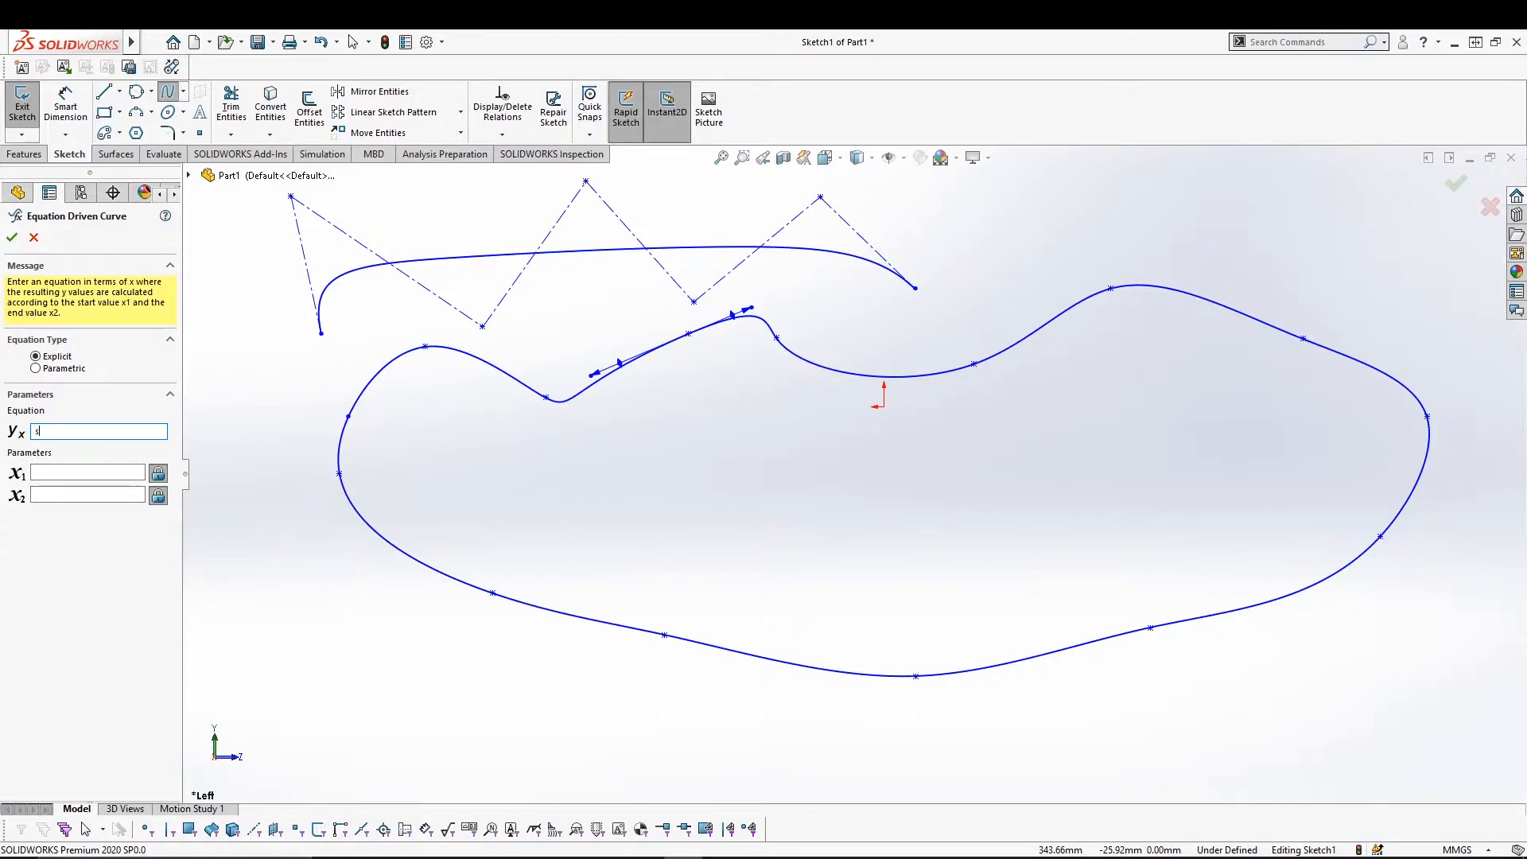
text(in(x)
click(54, 474)
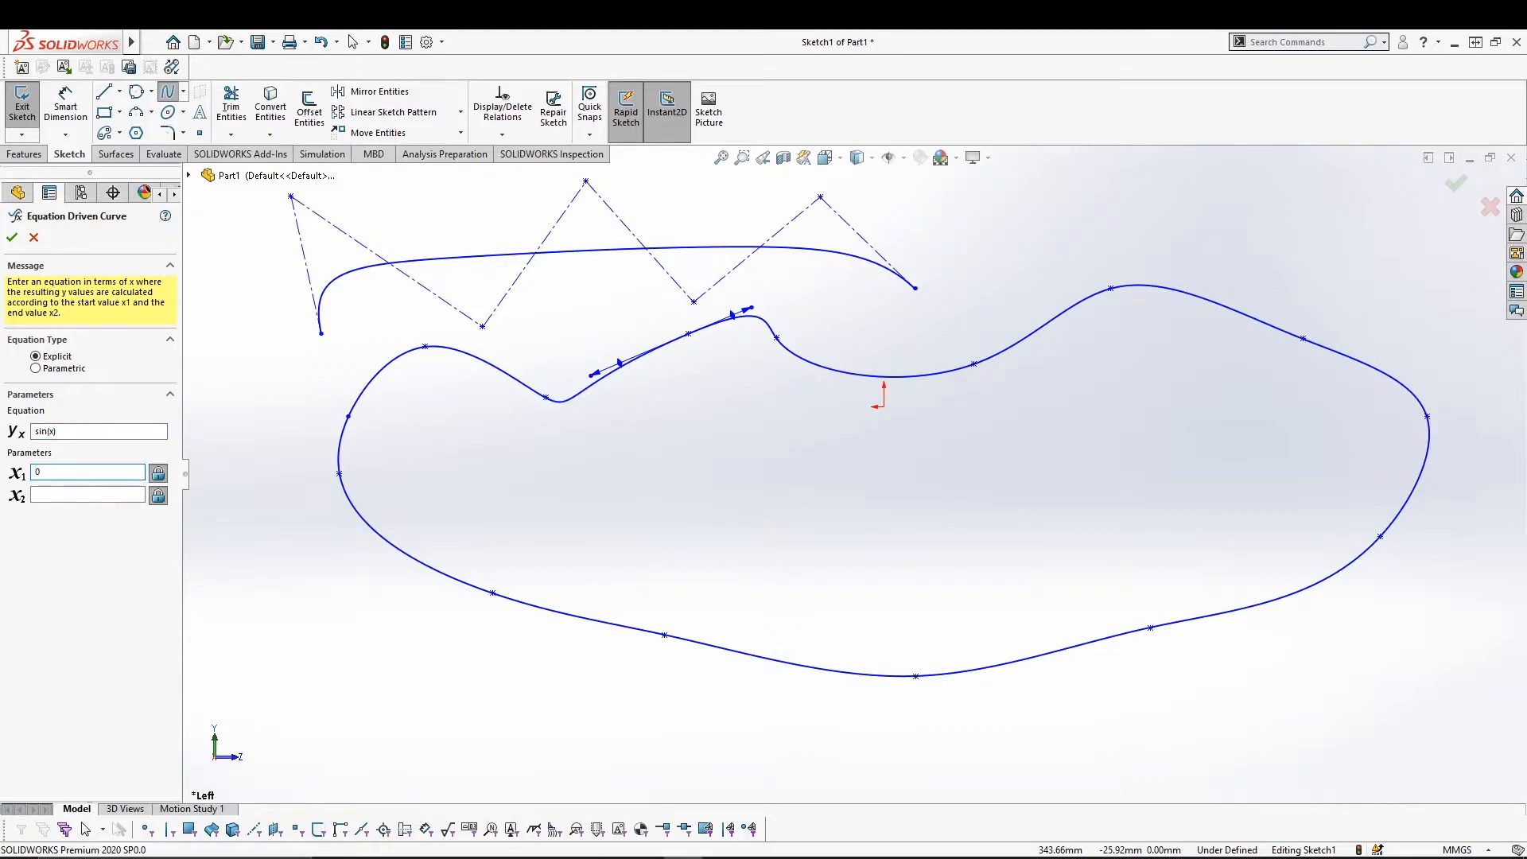
click(59, 494)
text(1)
click(11, 237)
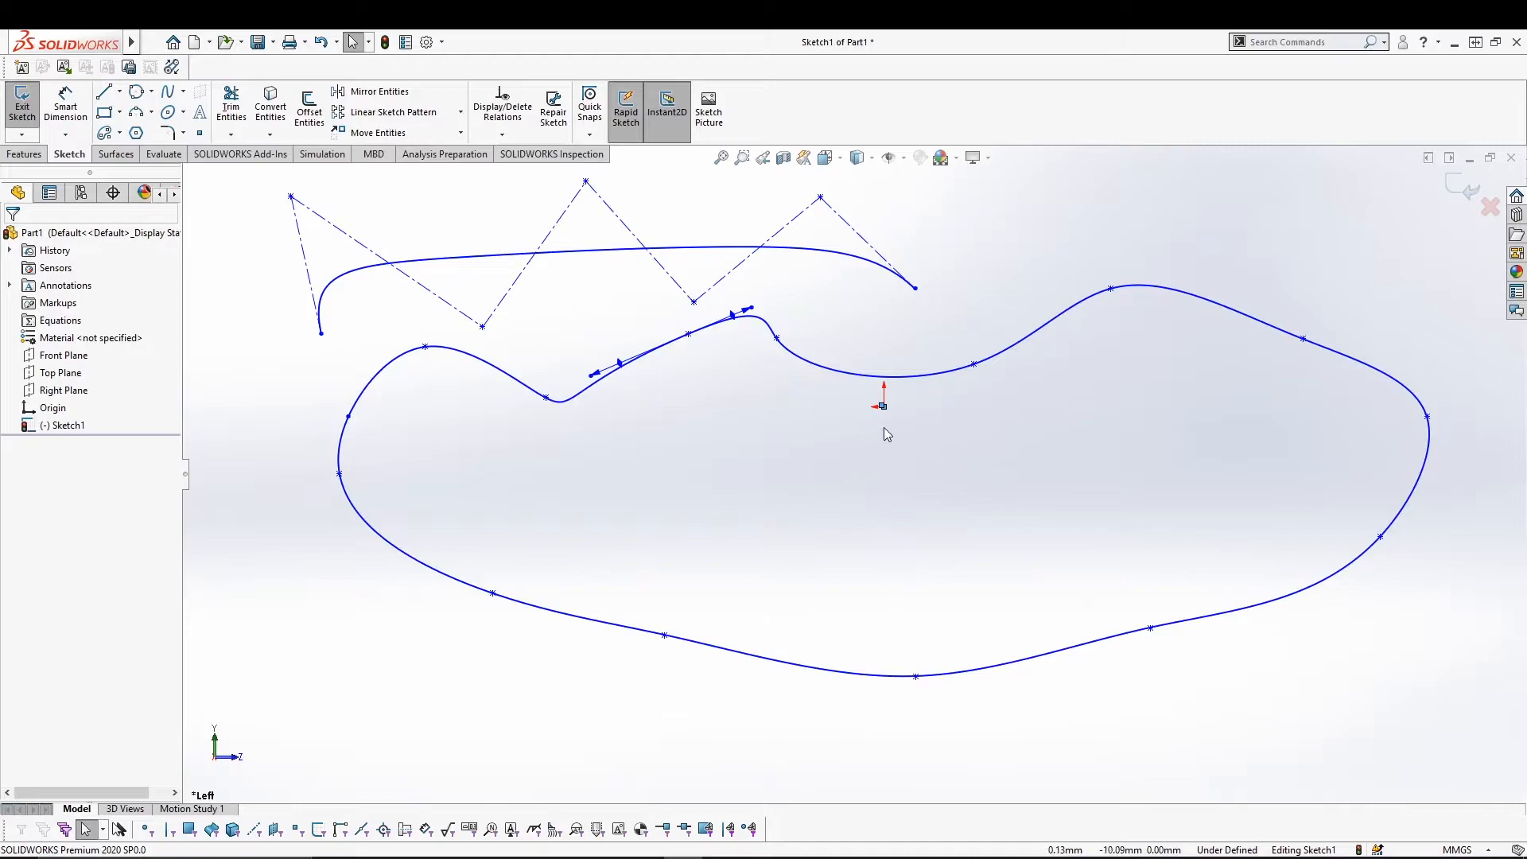
Add an equation-driven curve y = cos(x) from x = 0 to 1, then begin a third one.
key(f)
scroll(898, 425, down, 8)
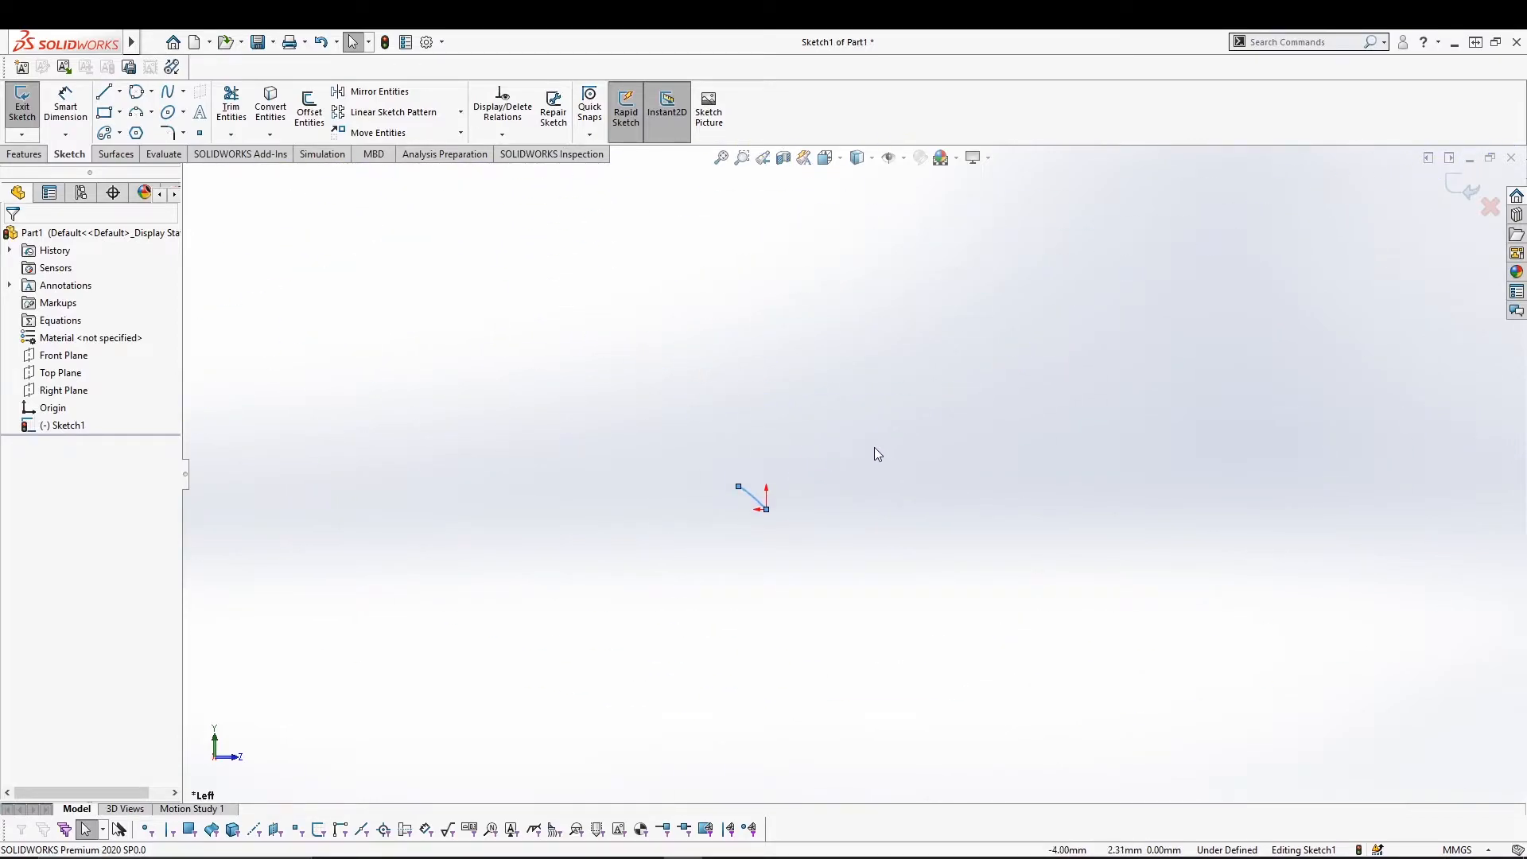
scroll(797, 496, down, 5)
scroll(762, 424, up, 2)
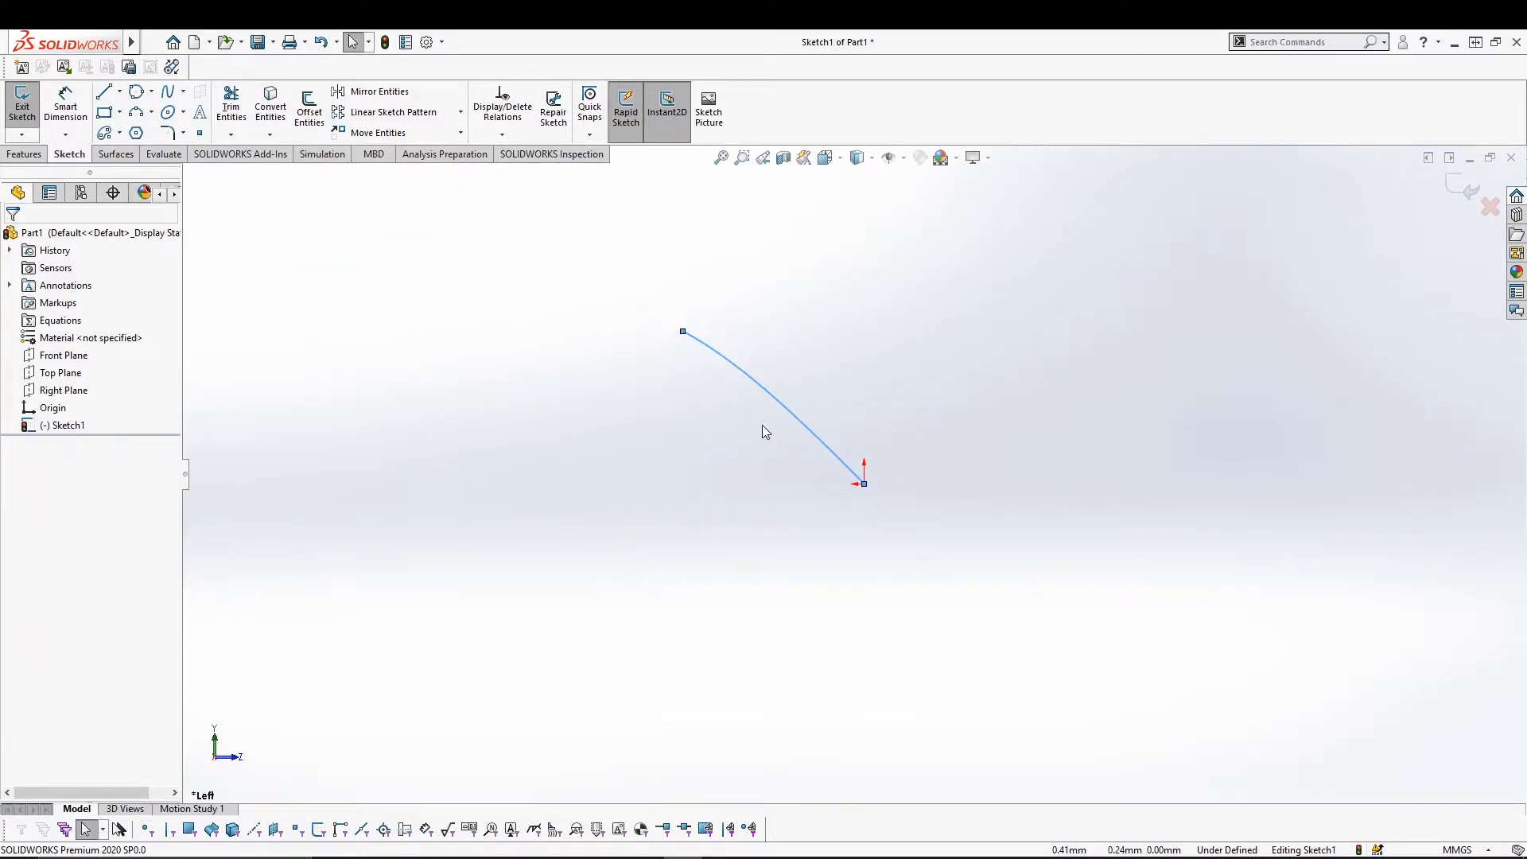
click(184, 93)
click(200, 149)
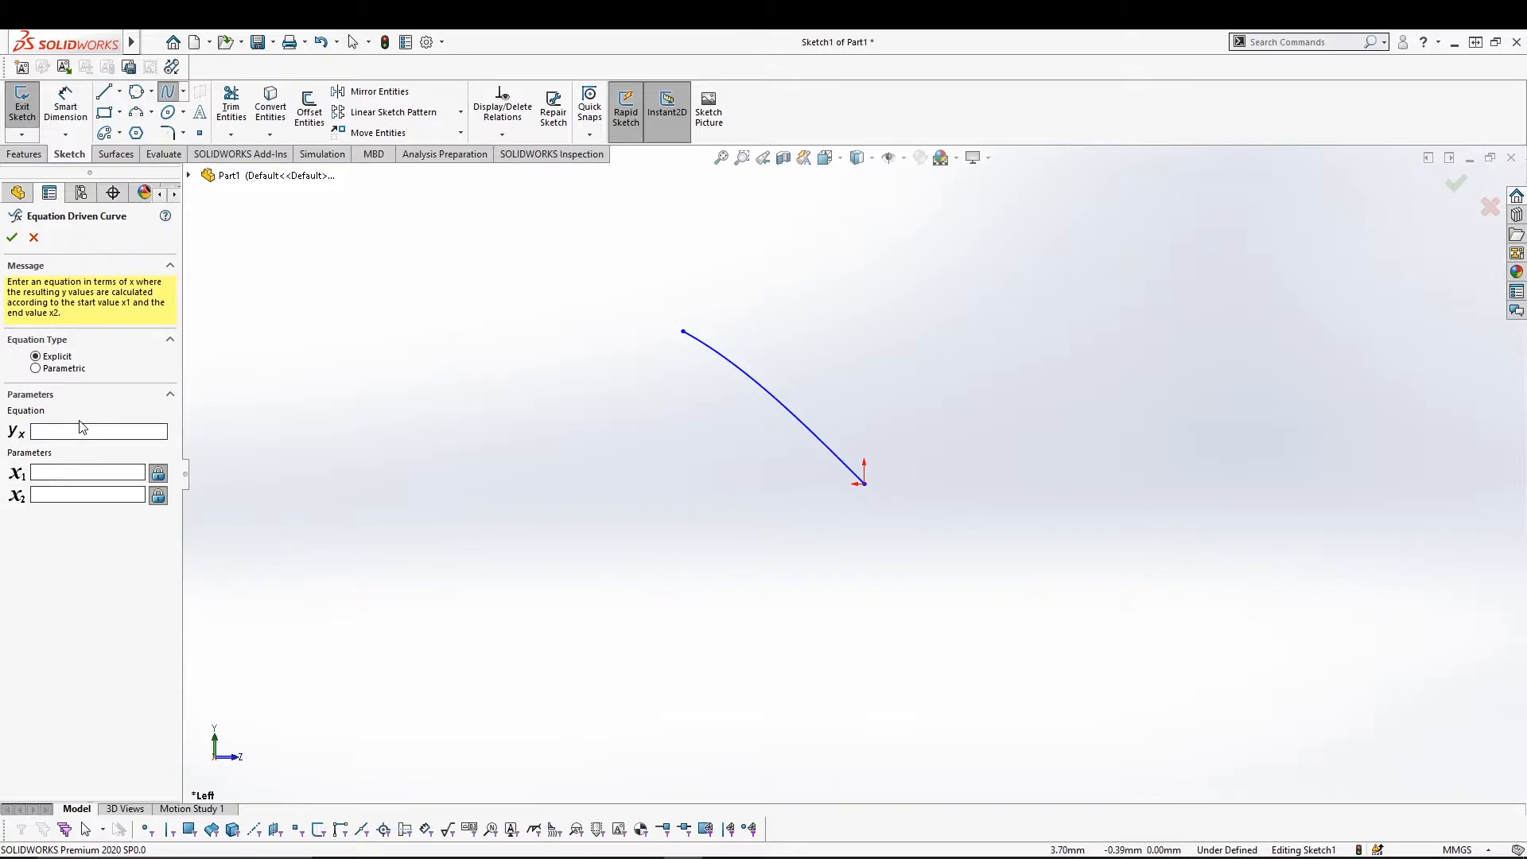
click(72, 433)
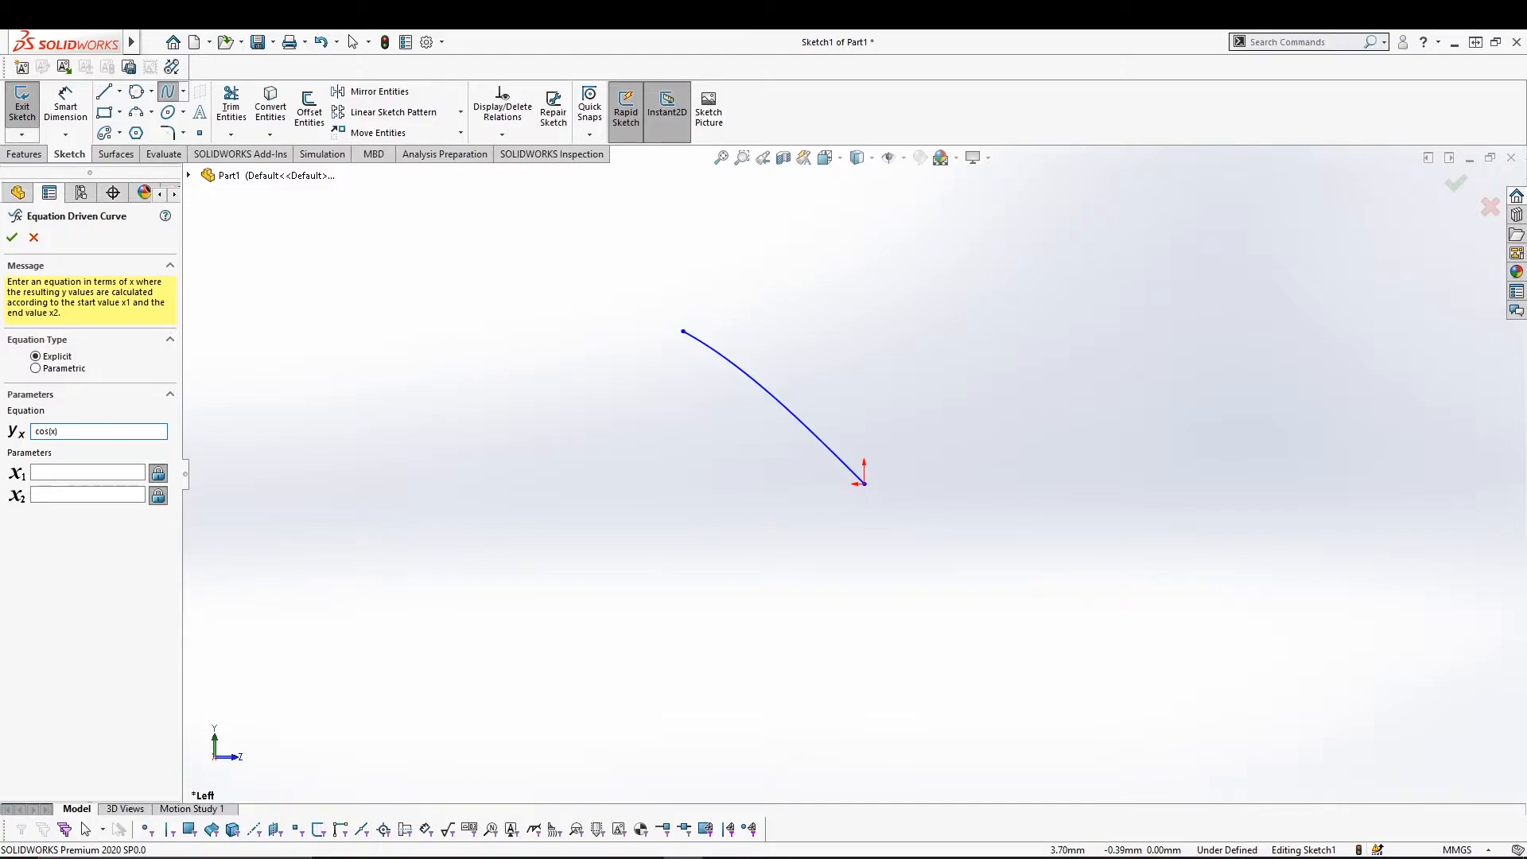
click(62, 472)
click(82, 492)
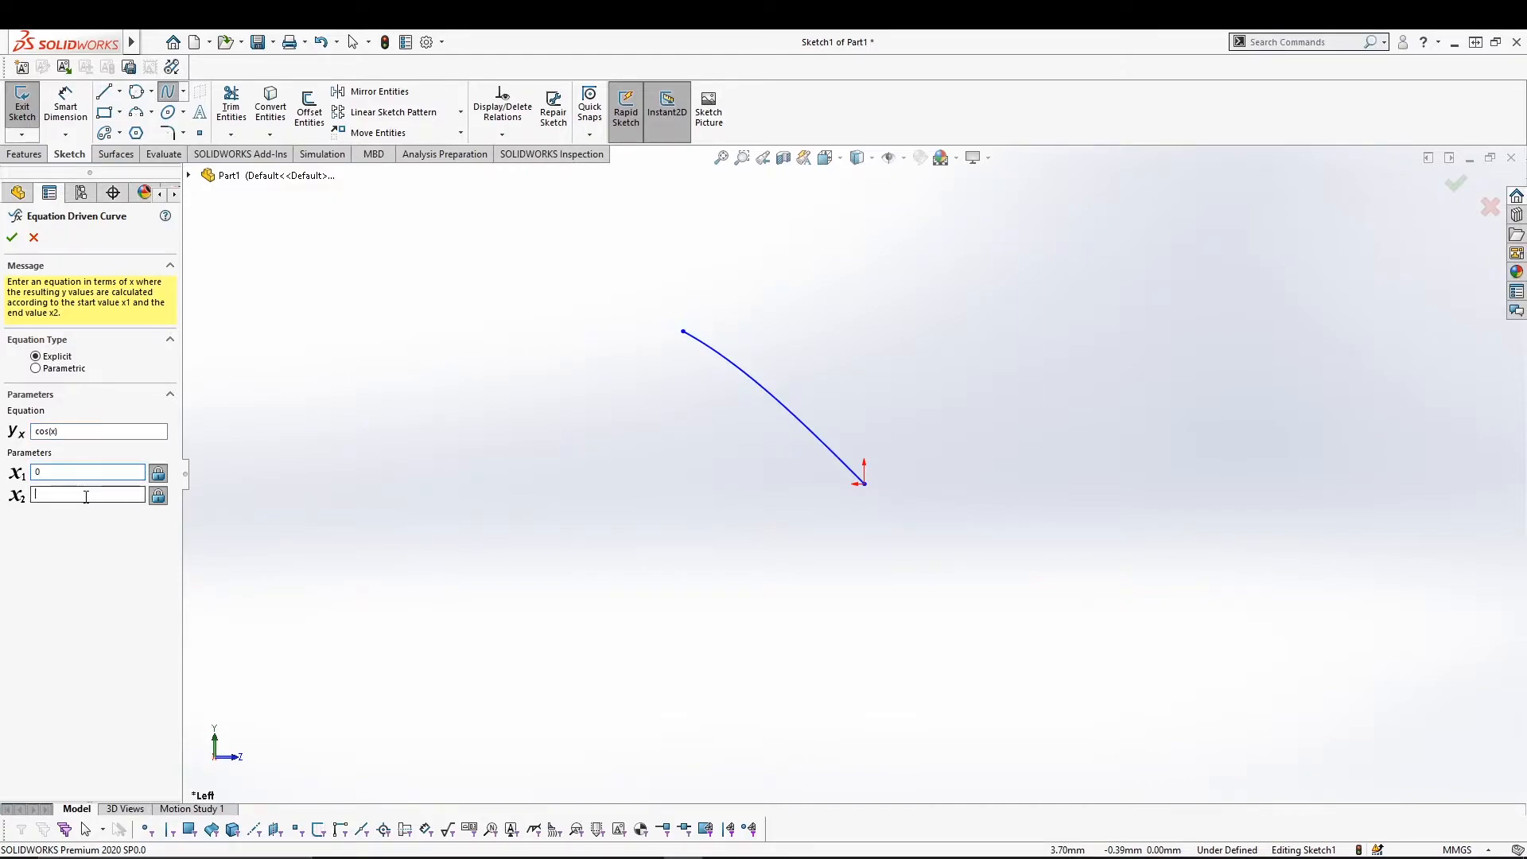
text(1)
click(12, 237)
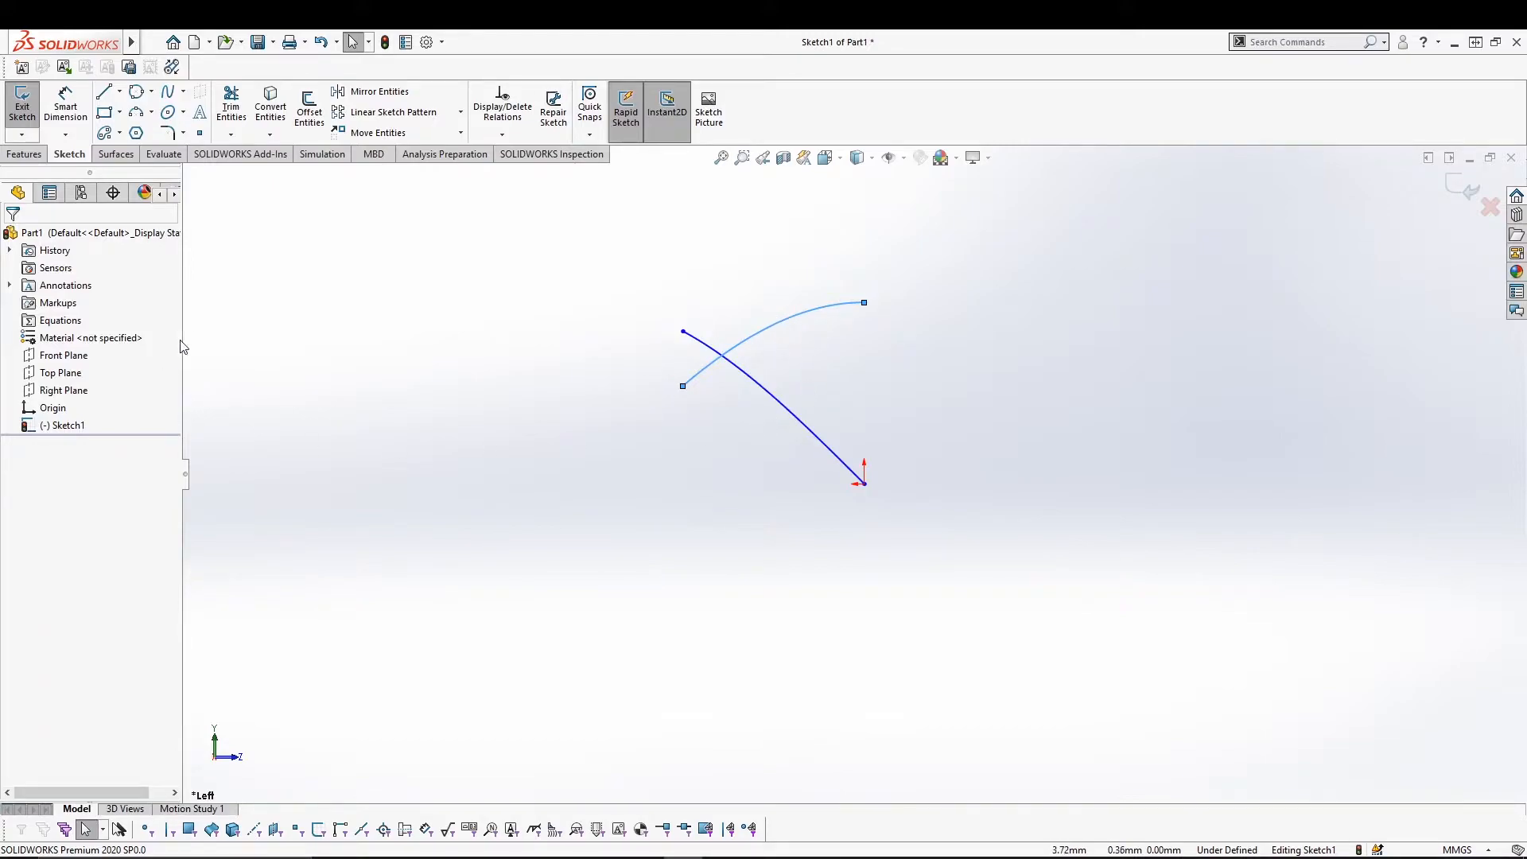
click(183, 92)
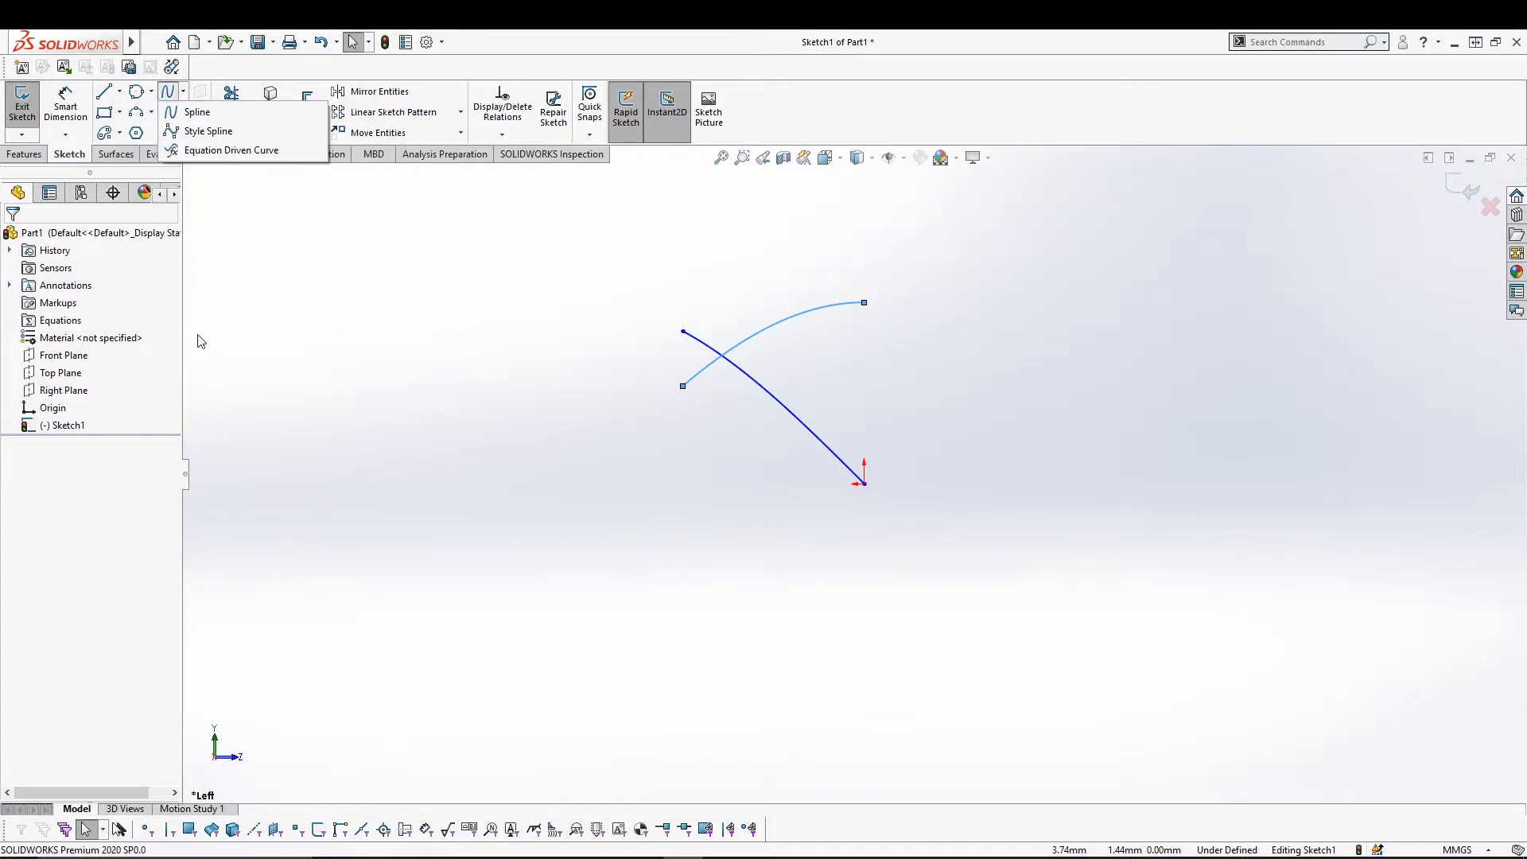
click(239, 152)
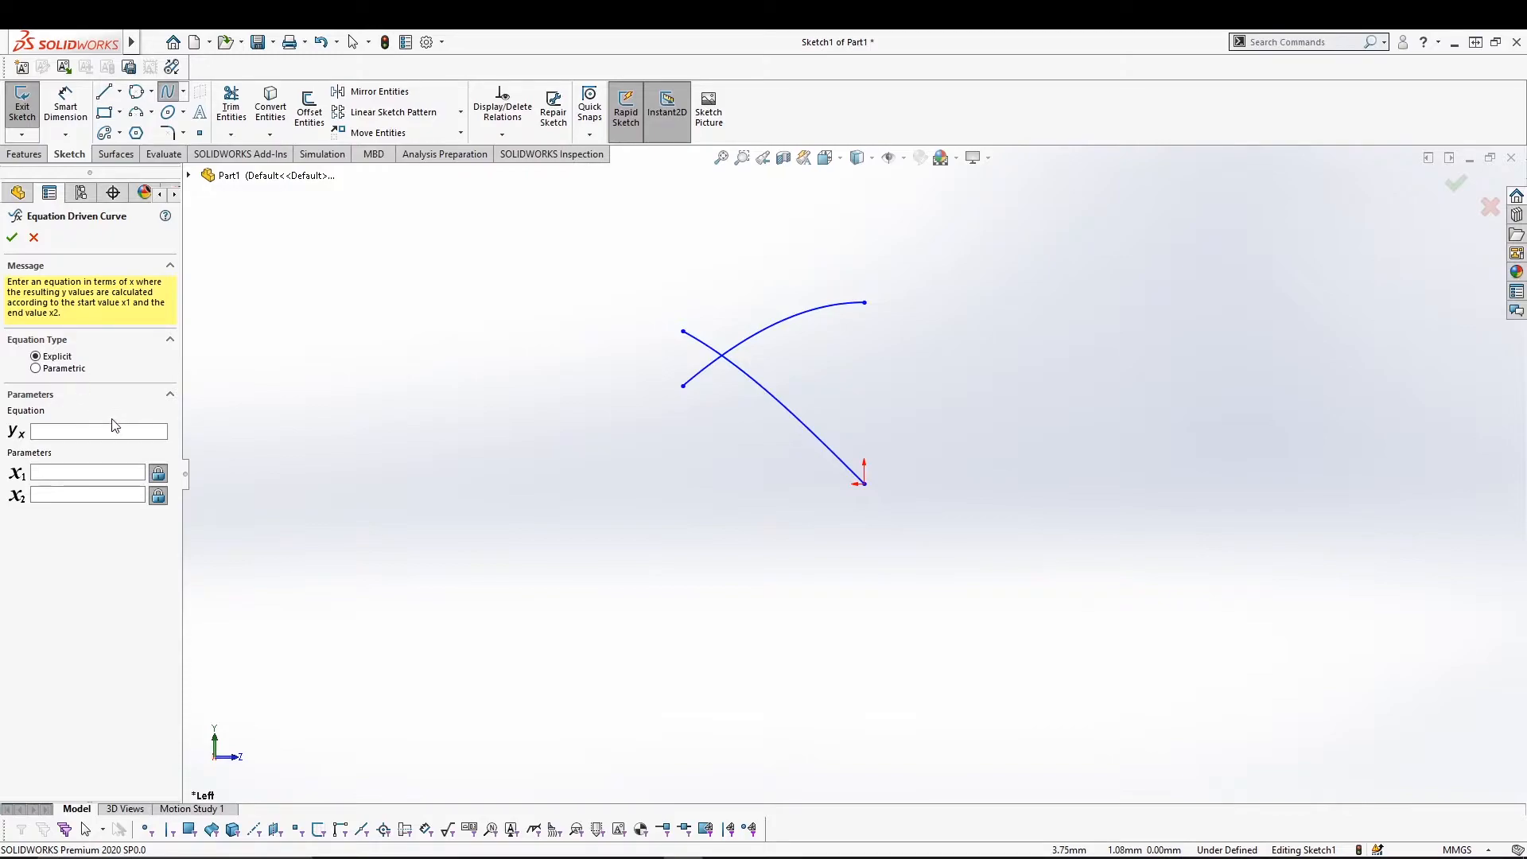
Create a parametric equation-driven curve x = t^2, y = t^3 for t from 1 to 10.
click(69, 369)
click(65, 356)
click(63, 368)
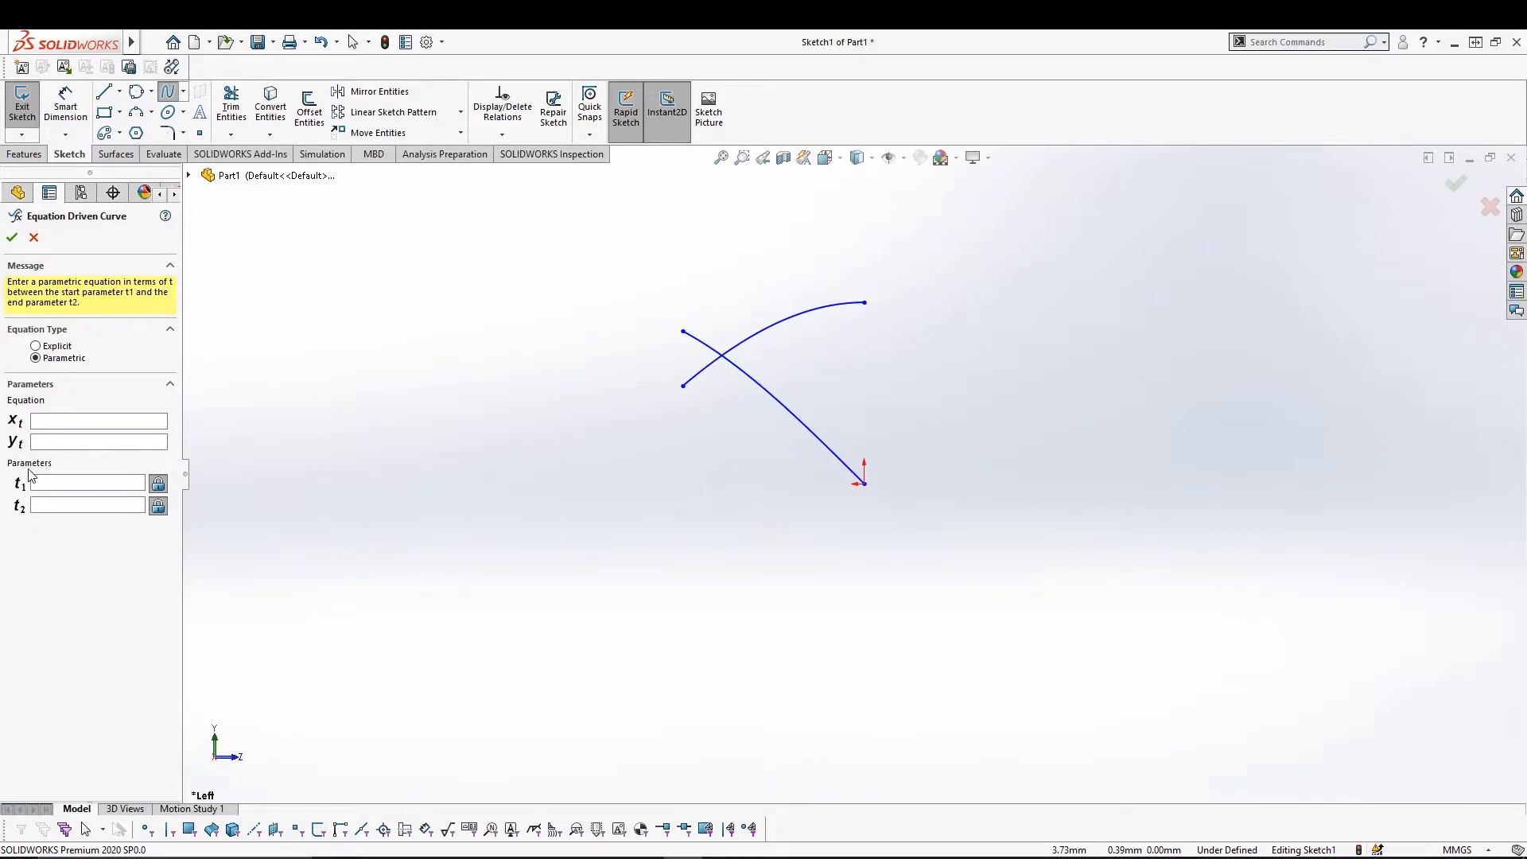
click(58, 423)
click(81, 443)
click(95, 483)
click(97, 502)
text(1)
click(11, 237)
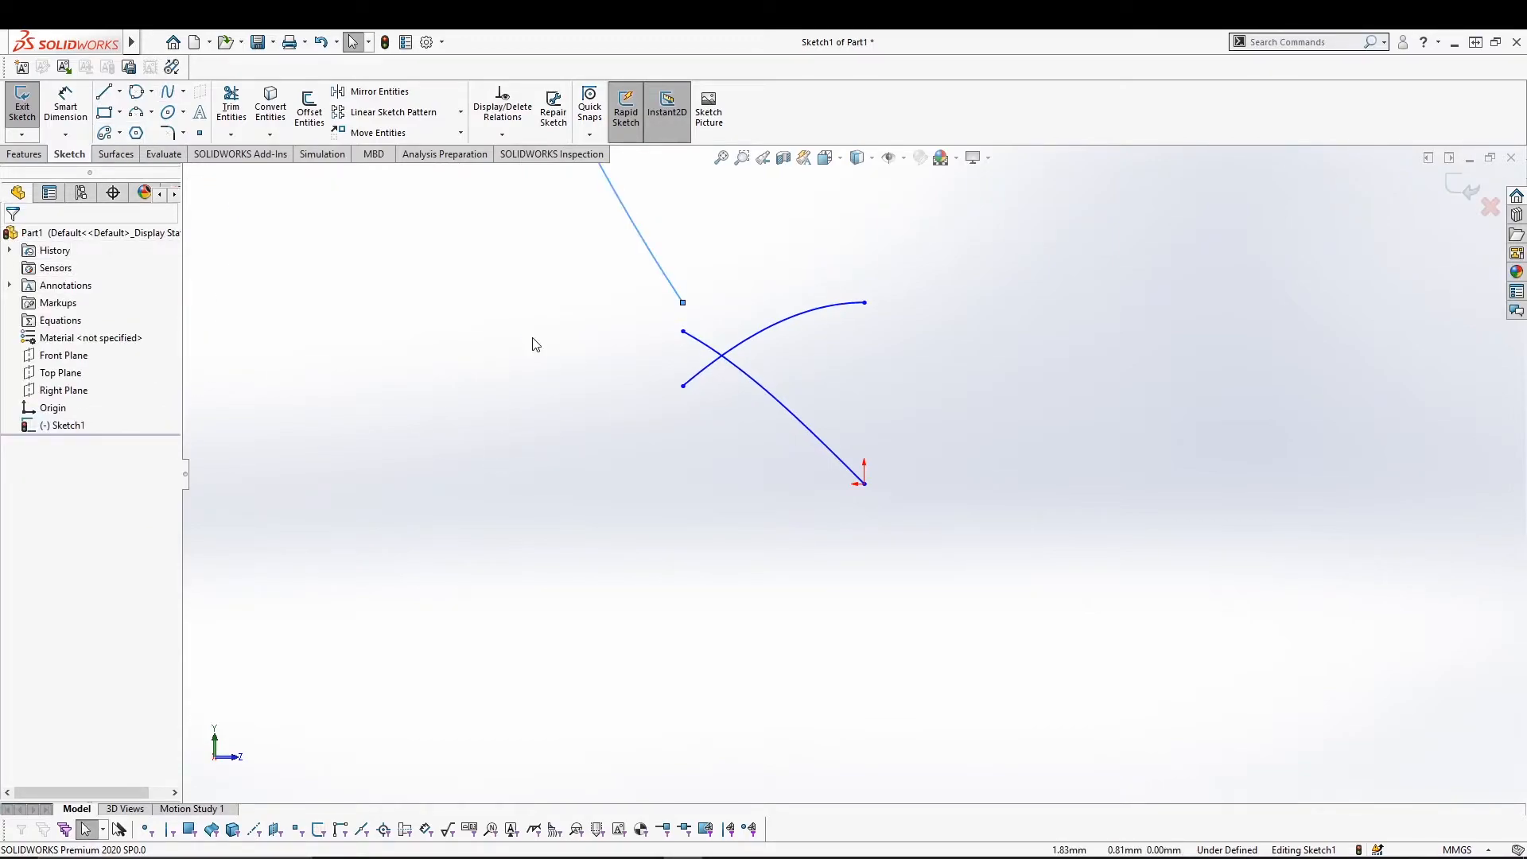
Zoom out to locate the large new curve and review its equation settings.
ctrl+middle_drag(533, 344, 661, 711)
scroll(643, 629, up, 3)
scroll(643, 631, up, 2)
ctrl+middle_drag(715, 429, 732, 677)
scroll(732, 677, up, 5)
click(826, 399)
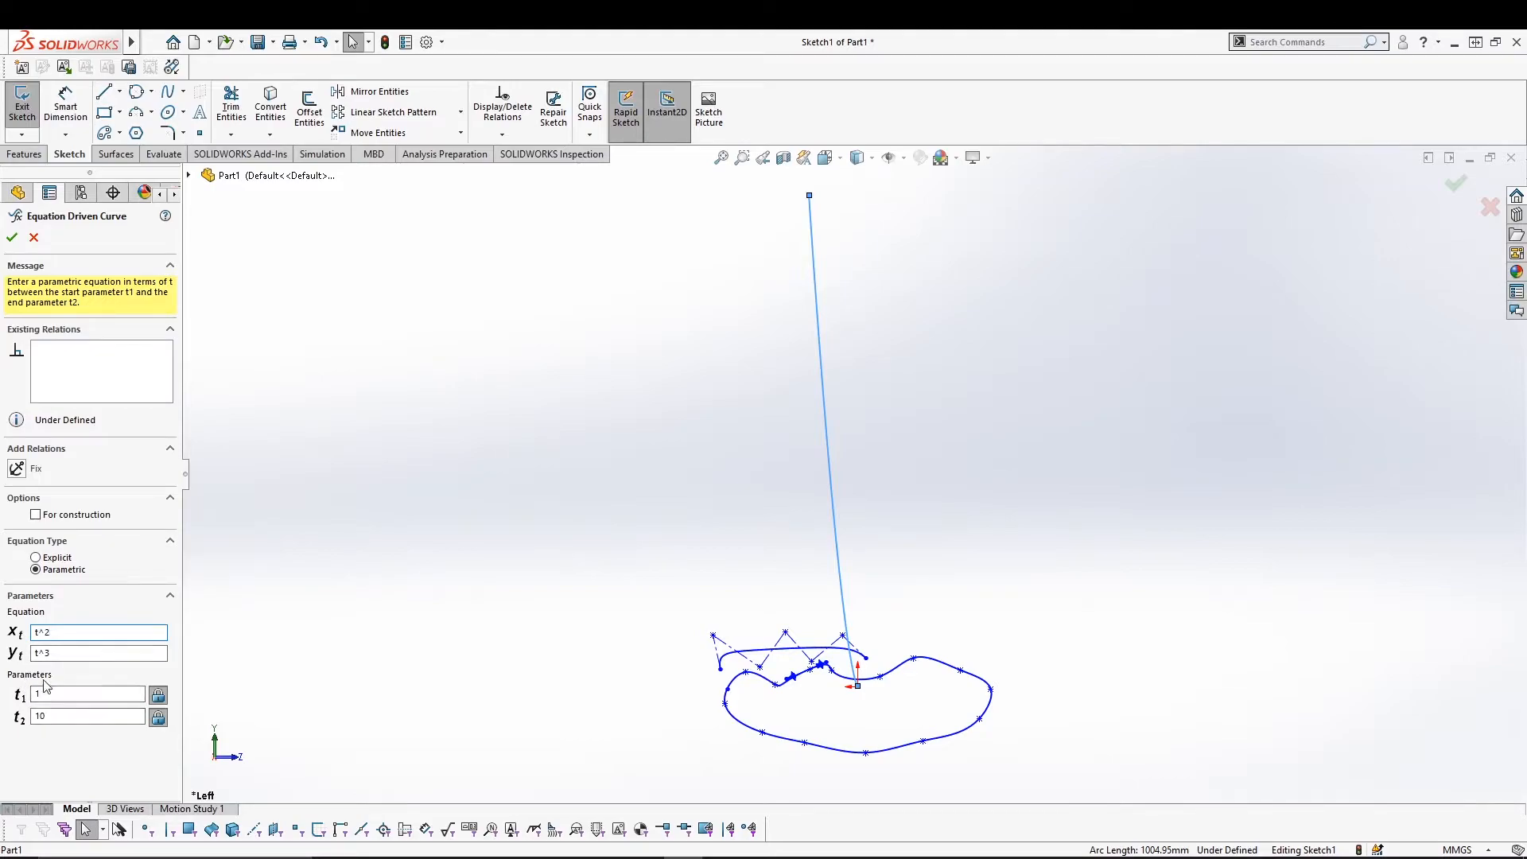
click(13, 238)
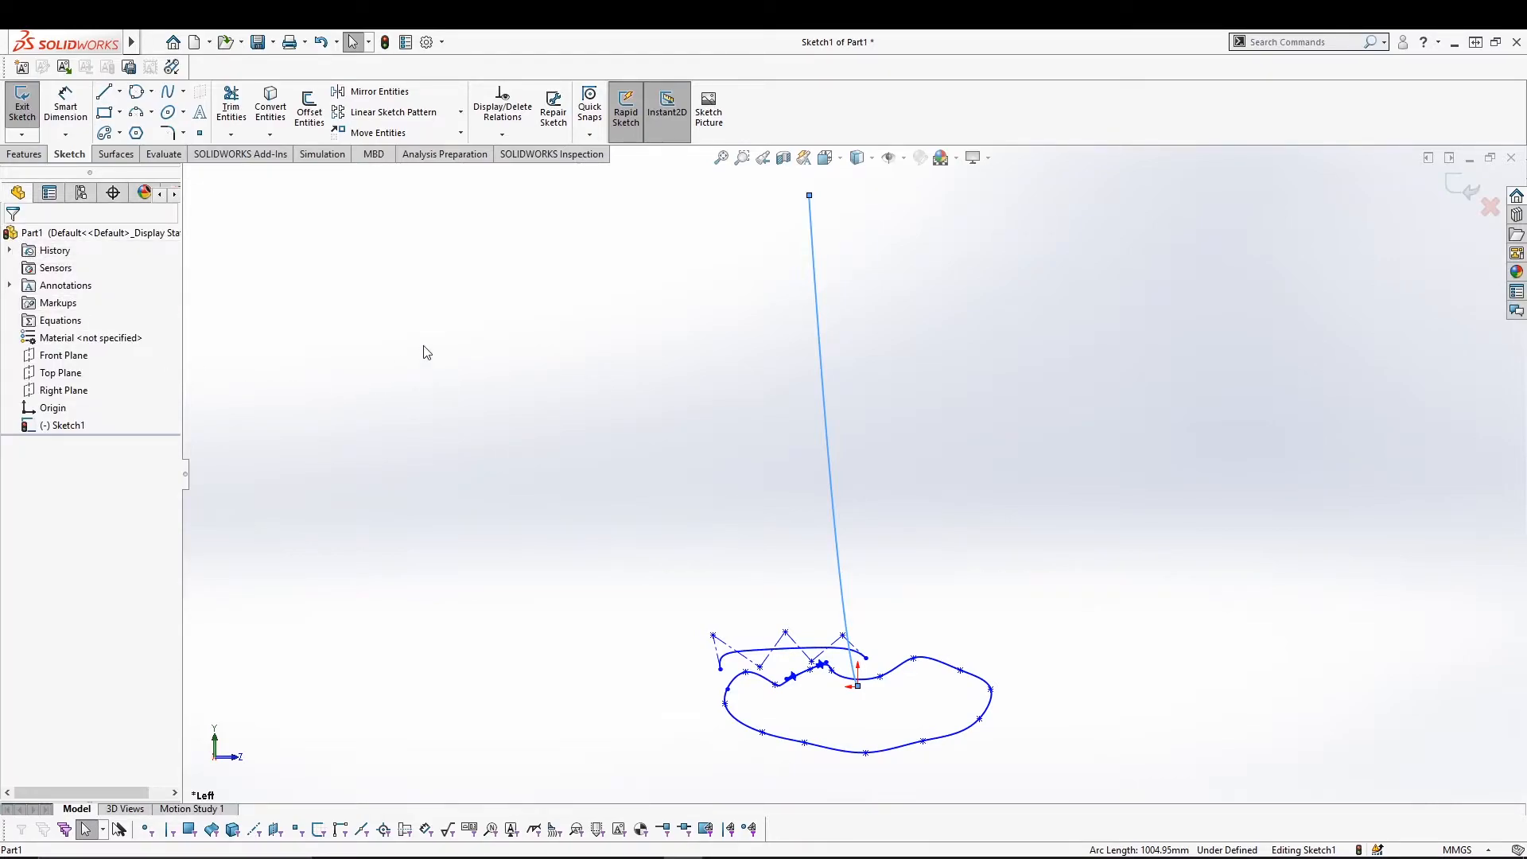
Select all the existing sketch curves with Ctrl+A and delete them.
click(184, 93)
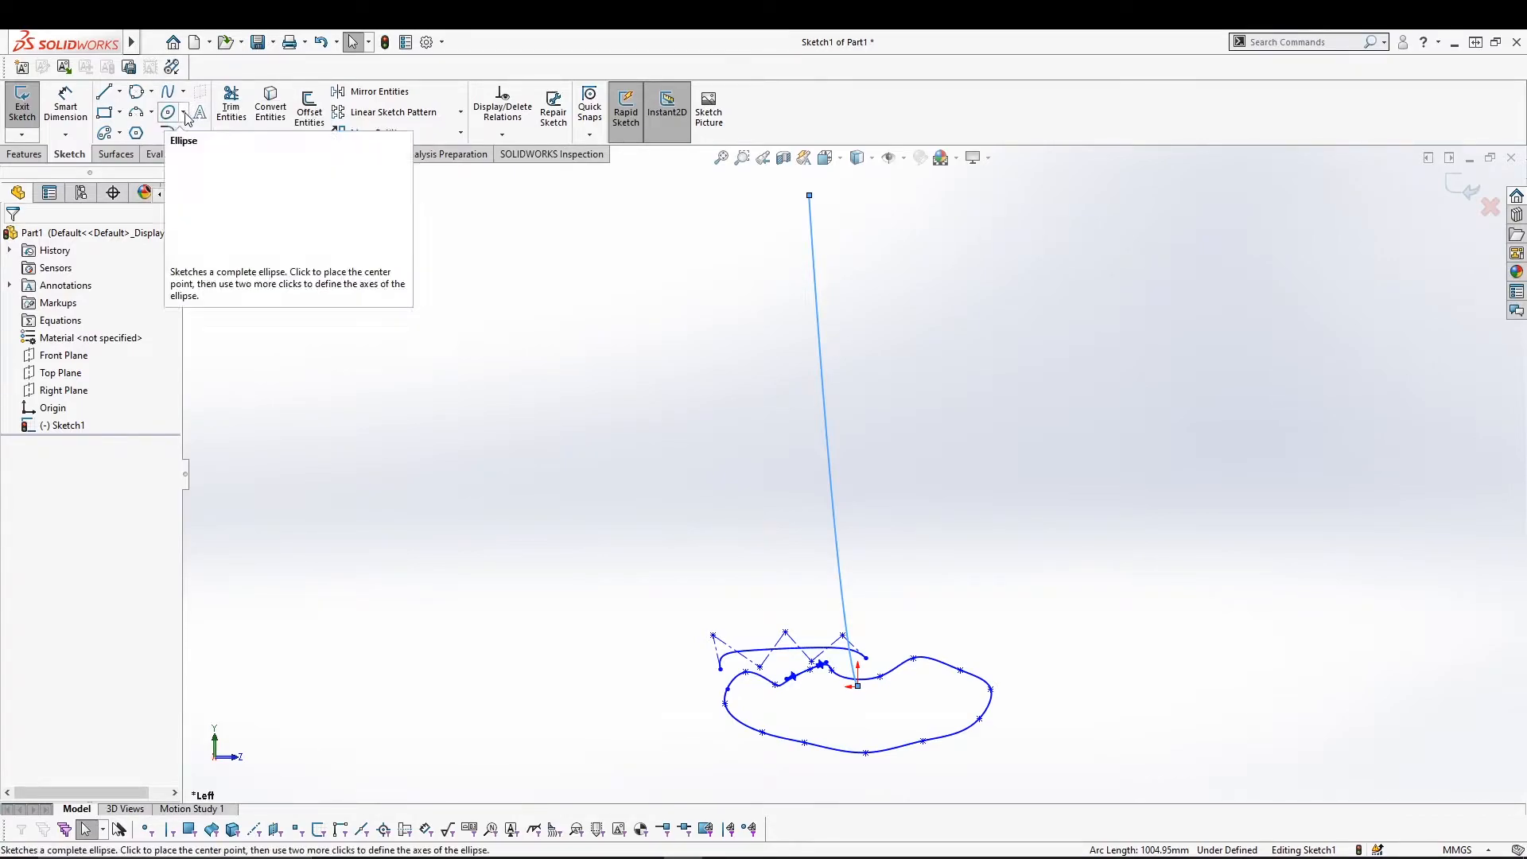
click(183, 112)
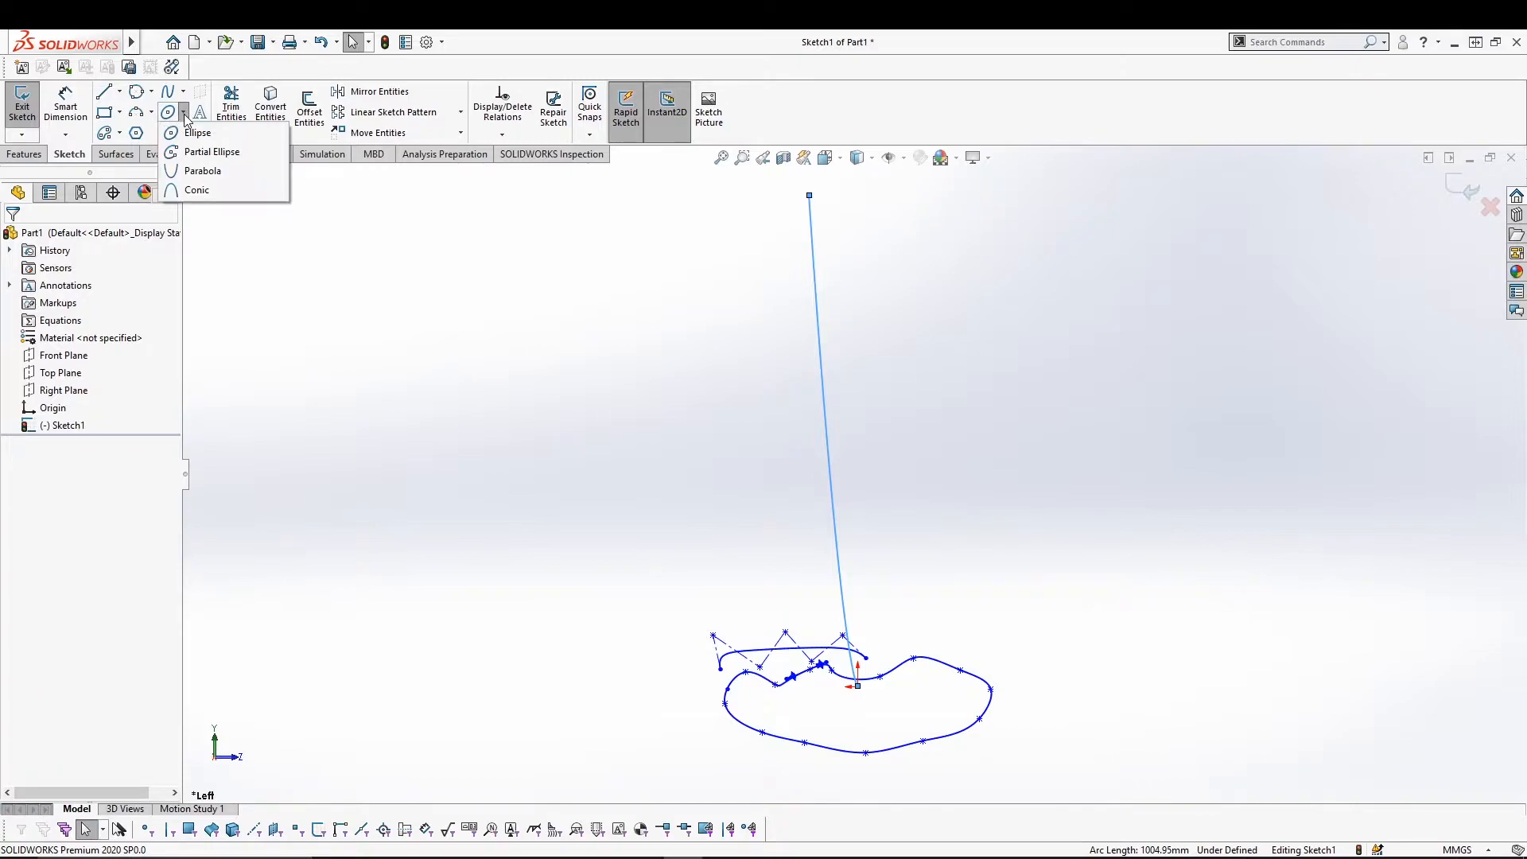
click(412, 330)
key(ctrl+a)
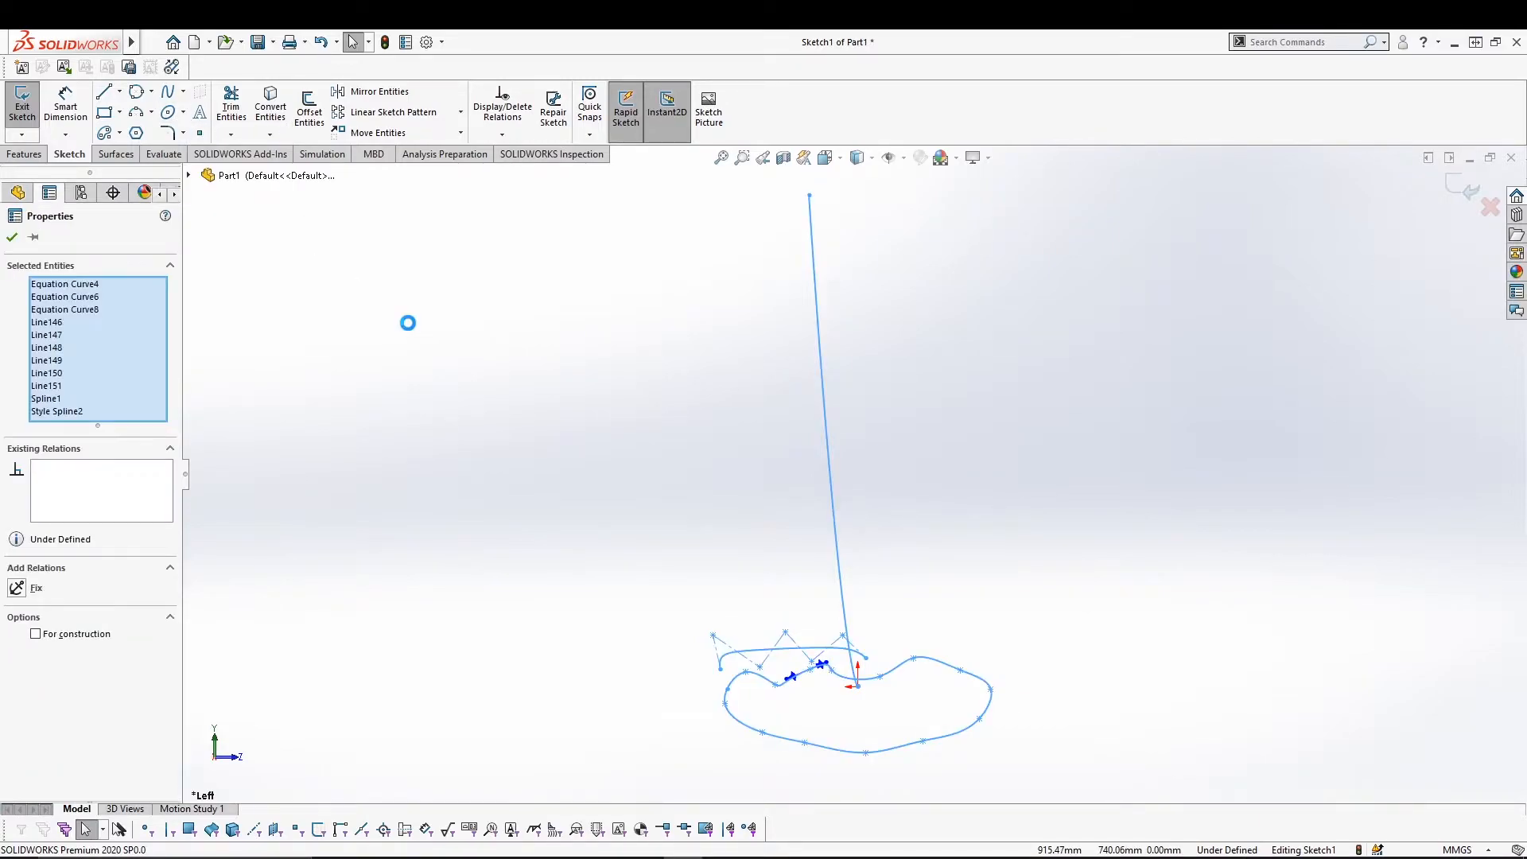
key(Delete)
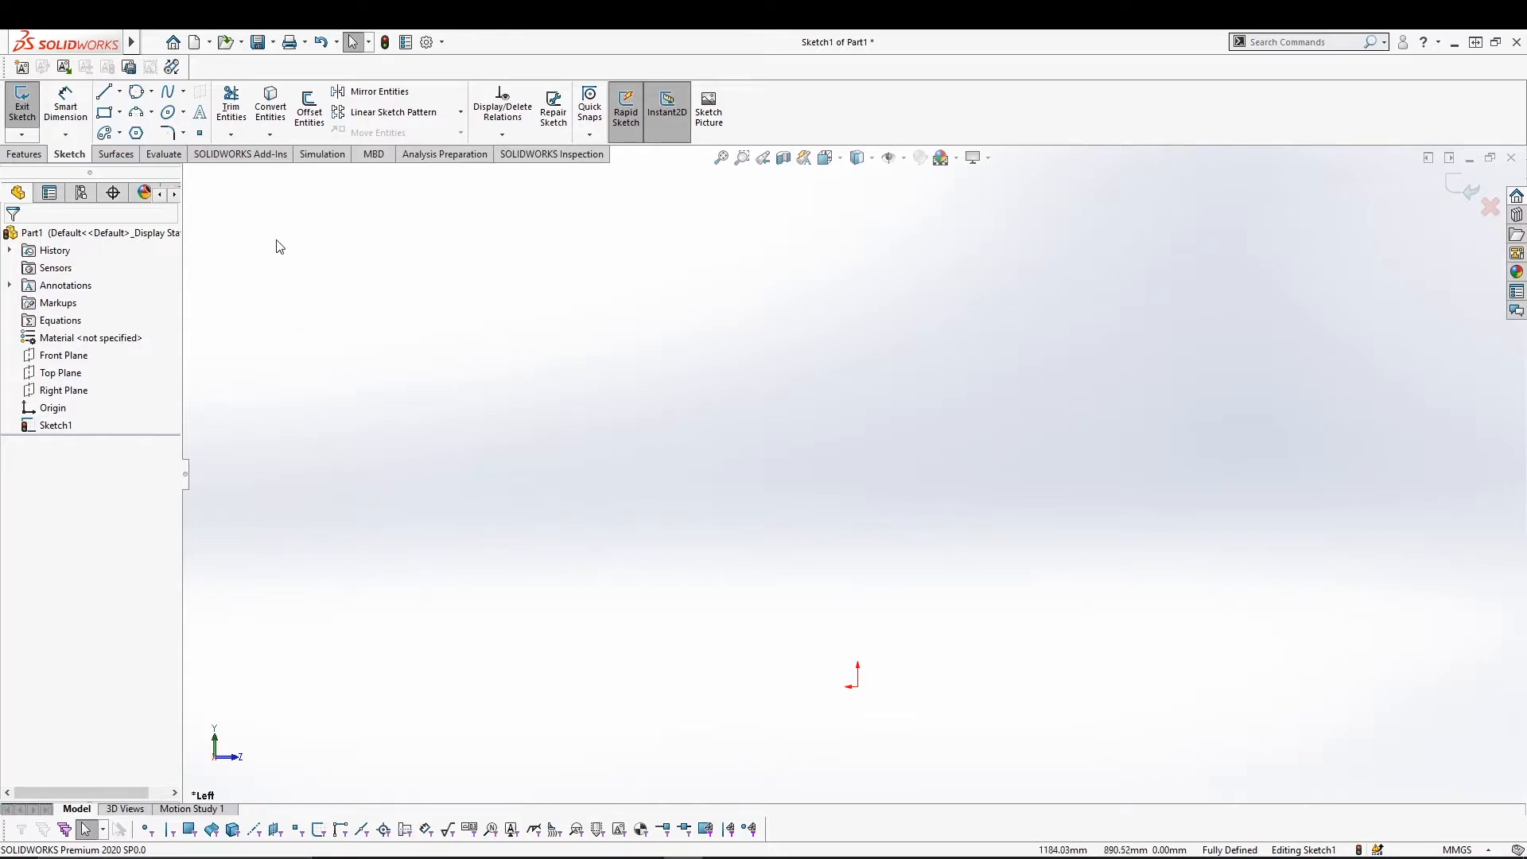
Draw a tall ellipse centred on the origin, radii about 379 and 236 mm.
click(184, 113)
click(195, 133)
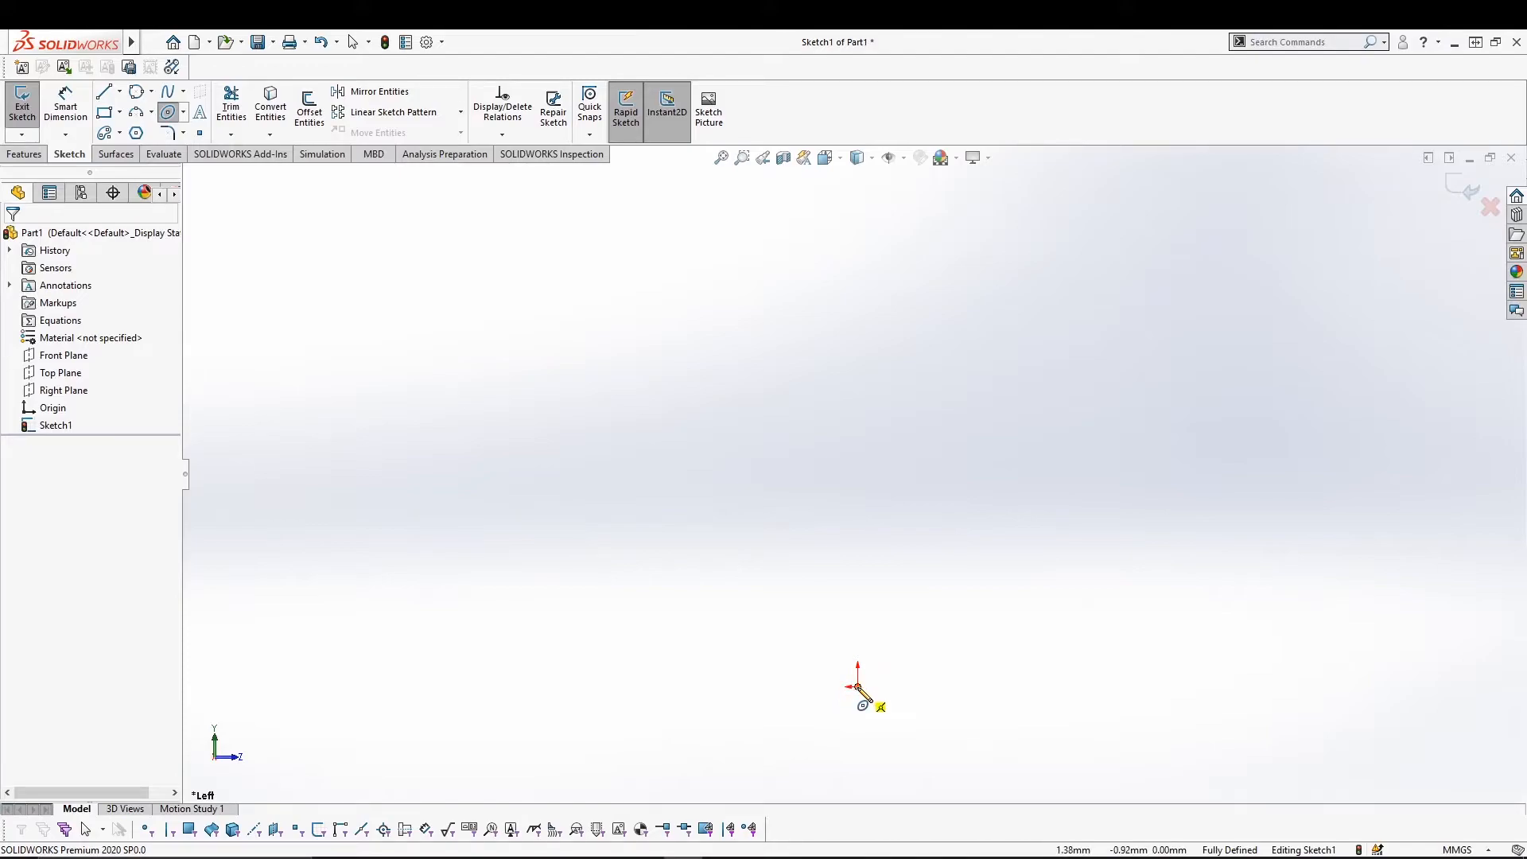
click(857, 686)
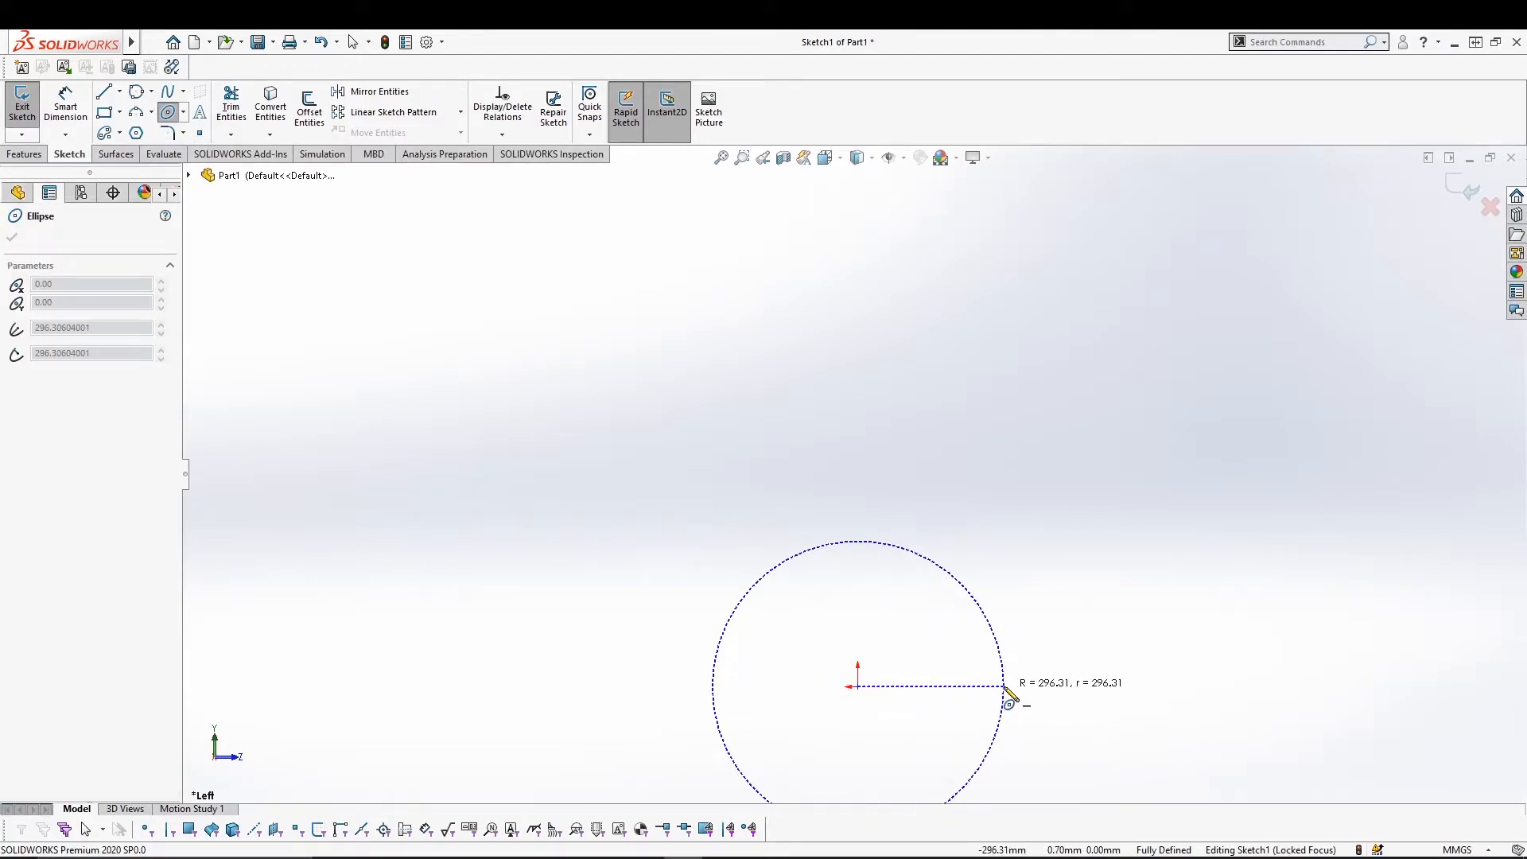
scroll(1004, 686, down, 5)
scroll(1004, 686, up, 4)
click(833, 501)
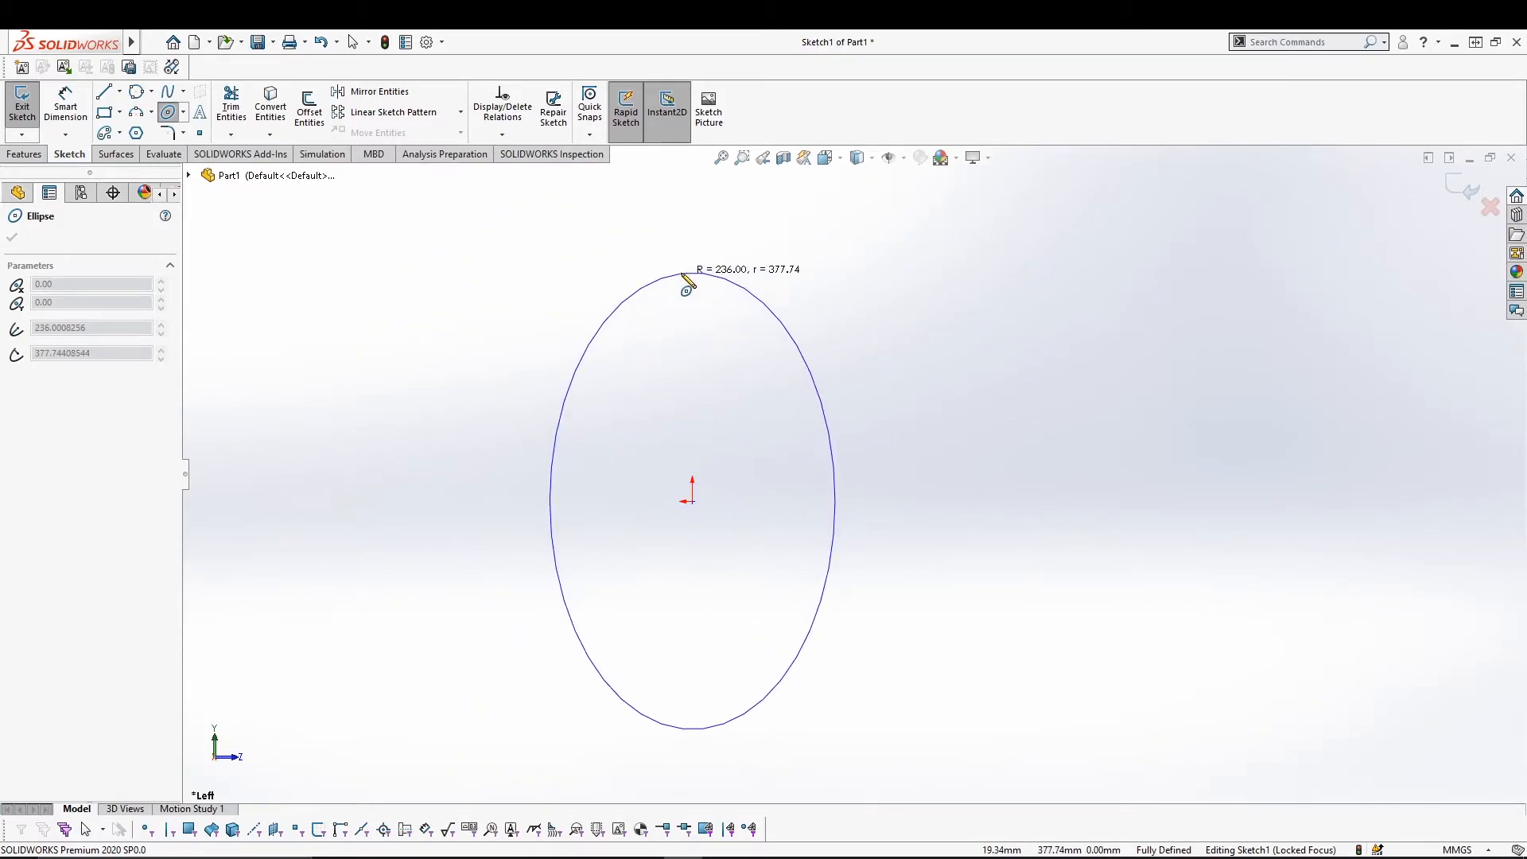
click(691, 272)
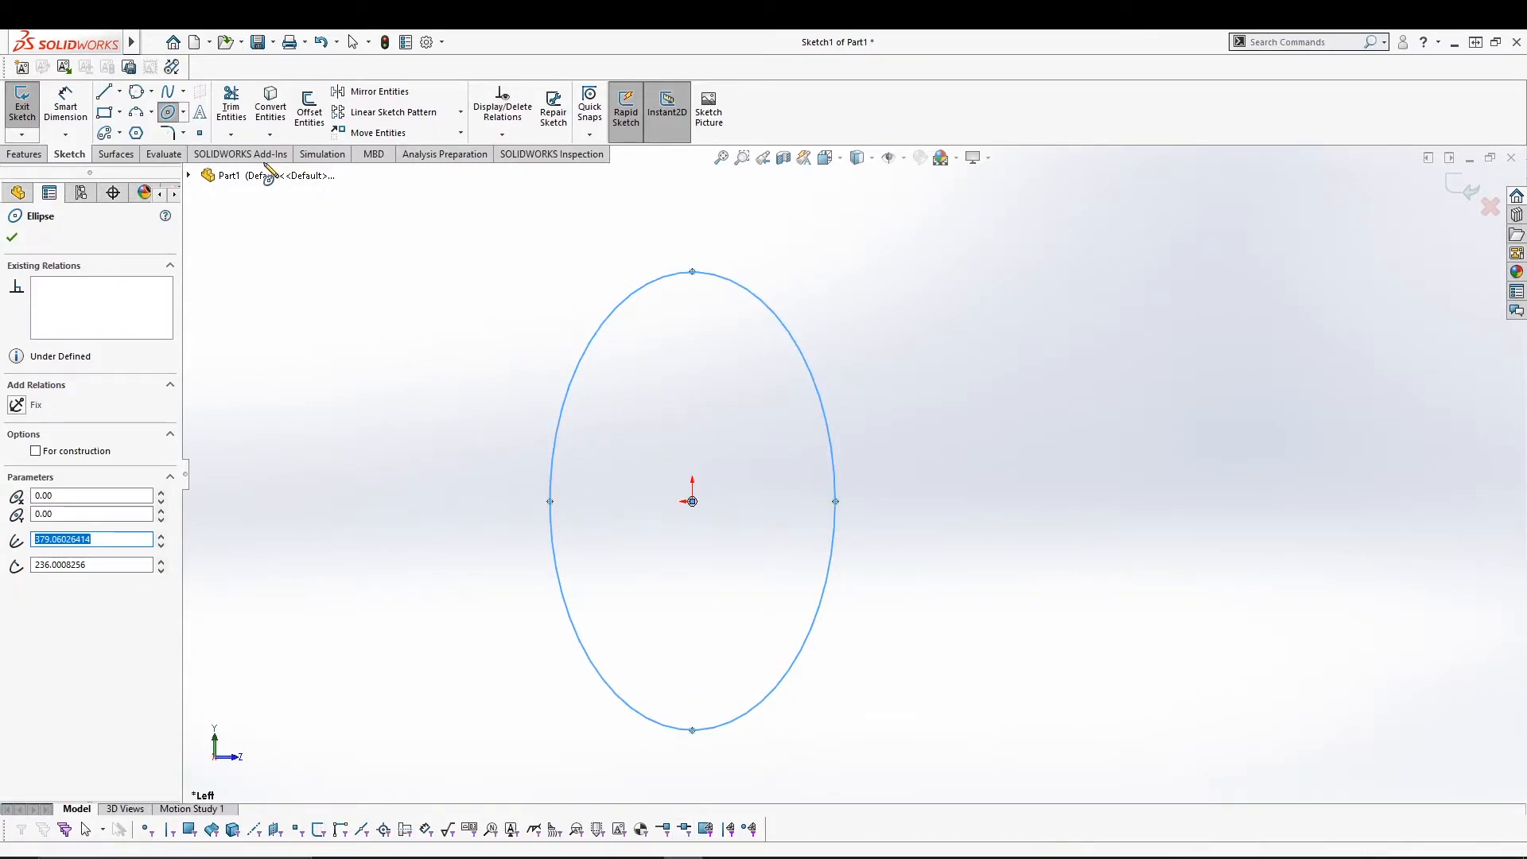
click(182, 115)
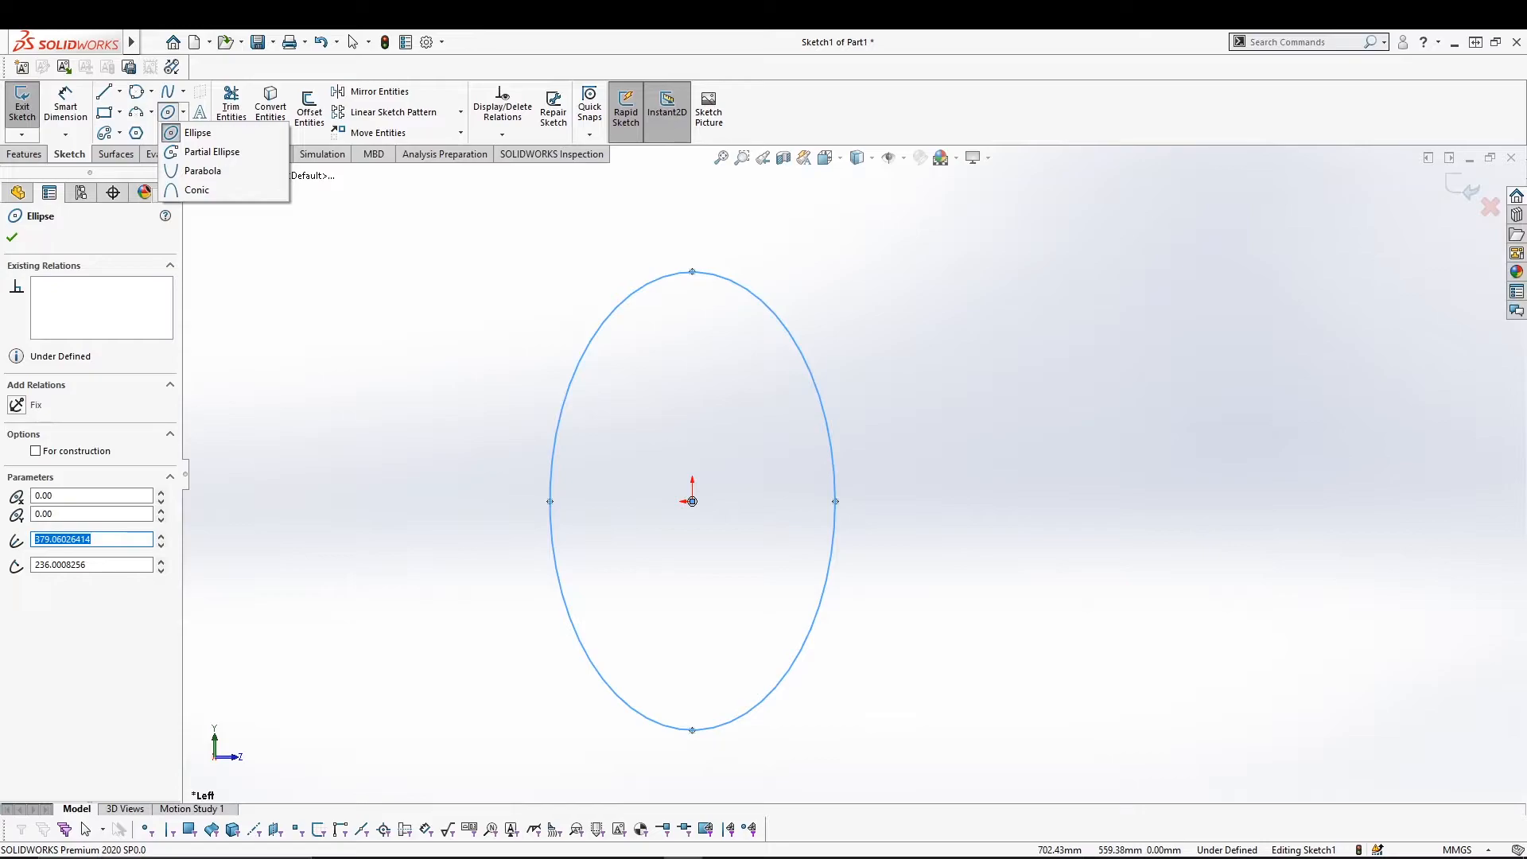
Draw a short partial-ellipse arc centred on the origin, near the top.
click(185, 153)
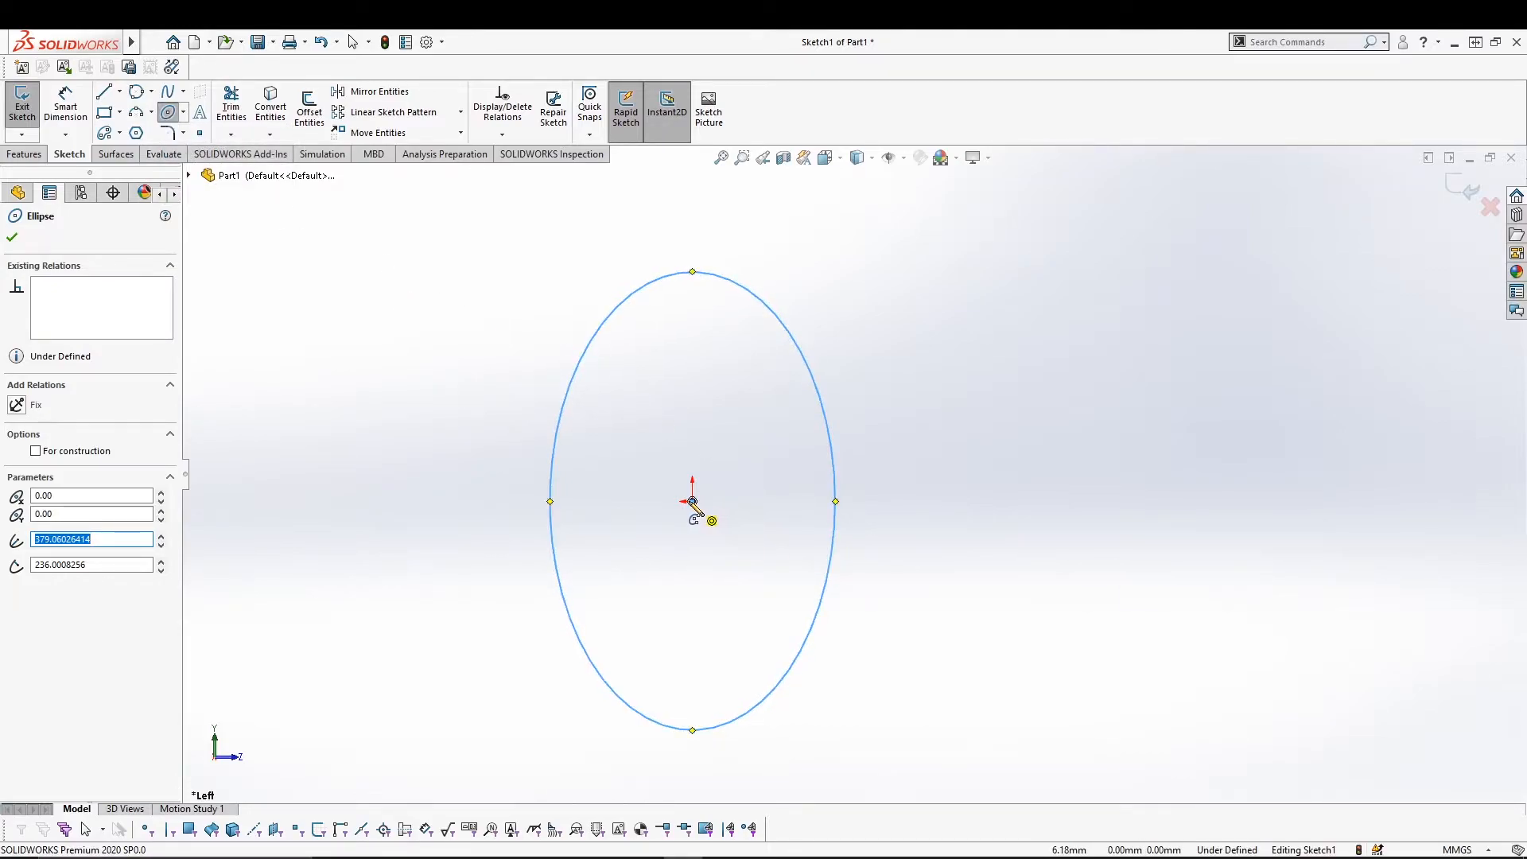
click(691, 501)
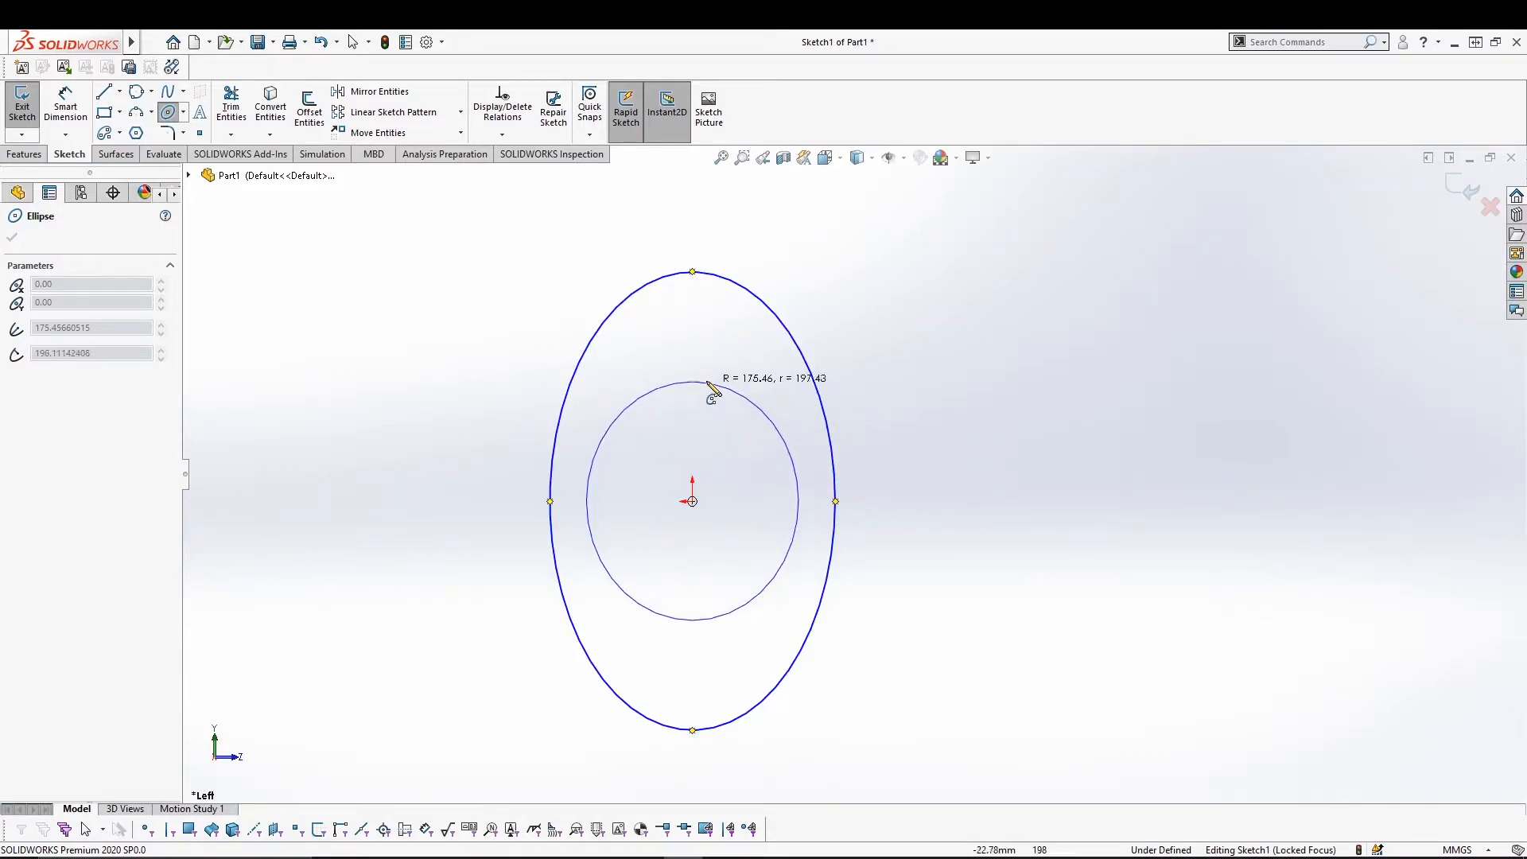
click(695, 332)
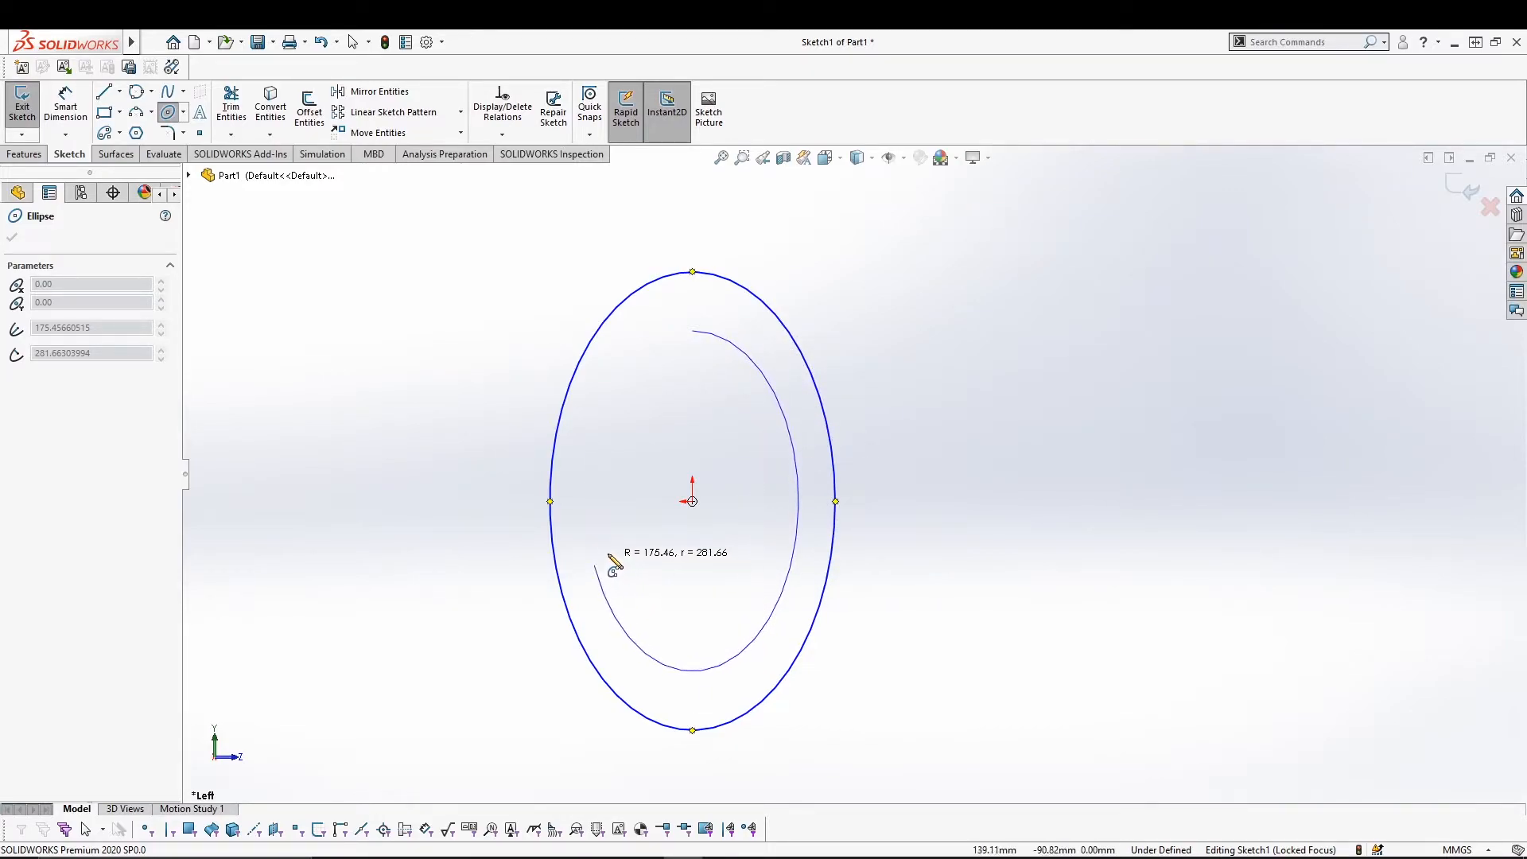
click(606, 504)
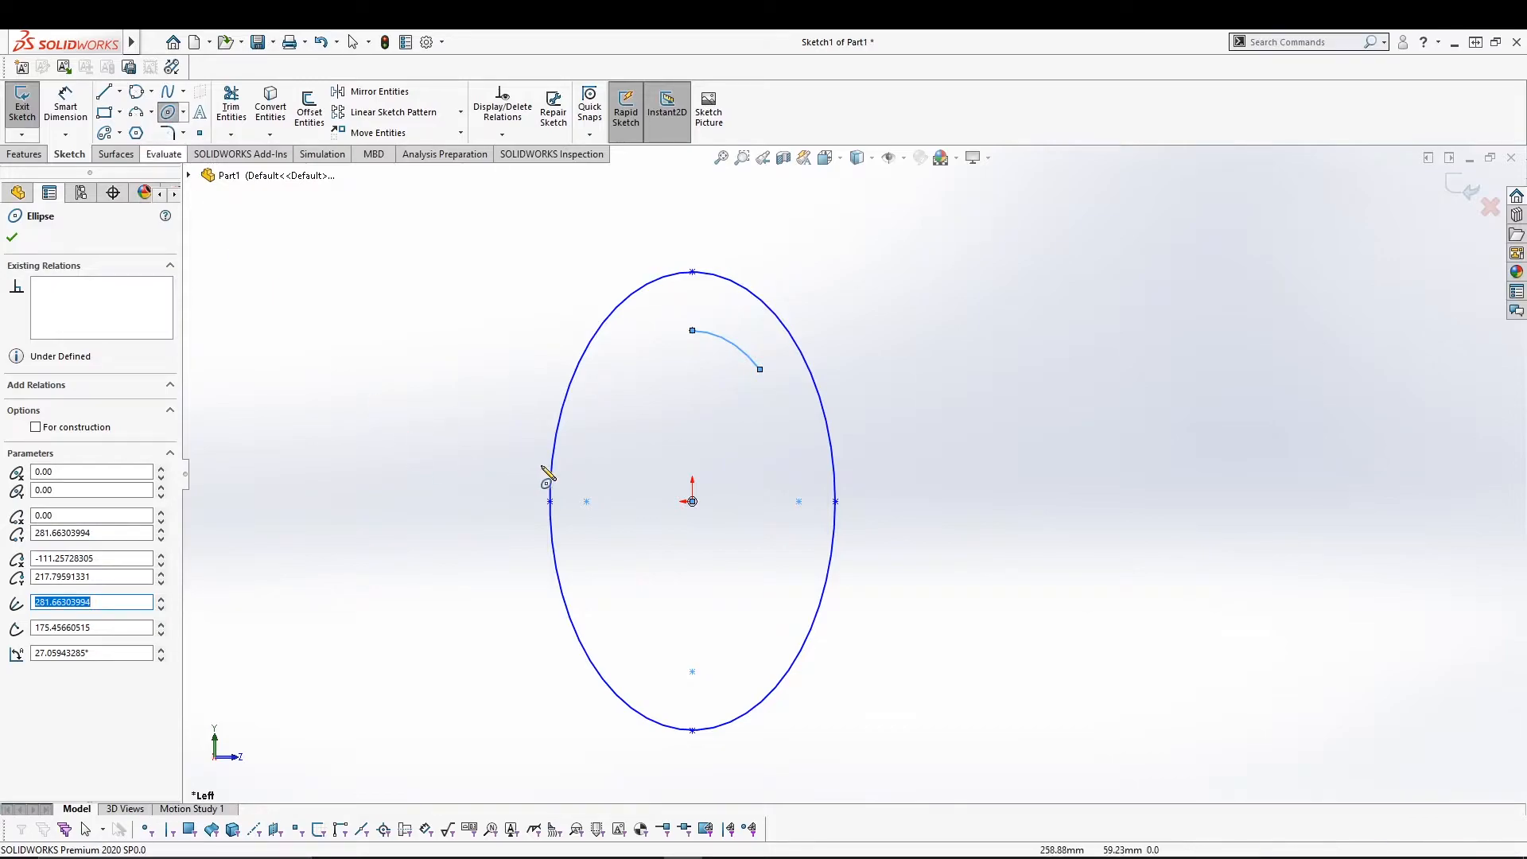
Draw a small tall ellipse at the origin, radii about 164 and 85 mm.
click(692, 501)
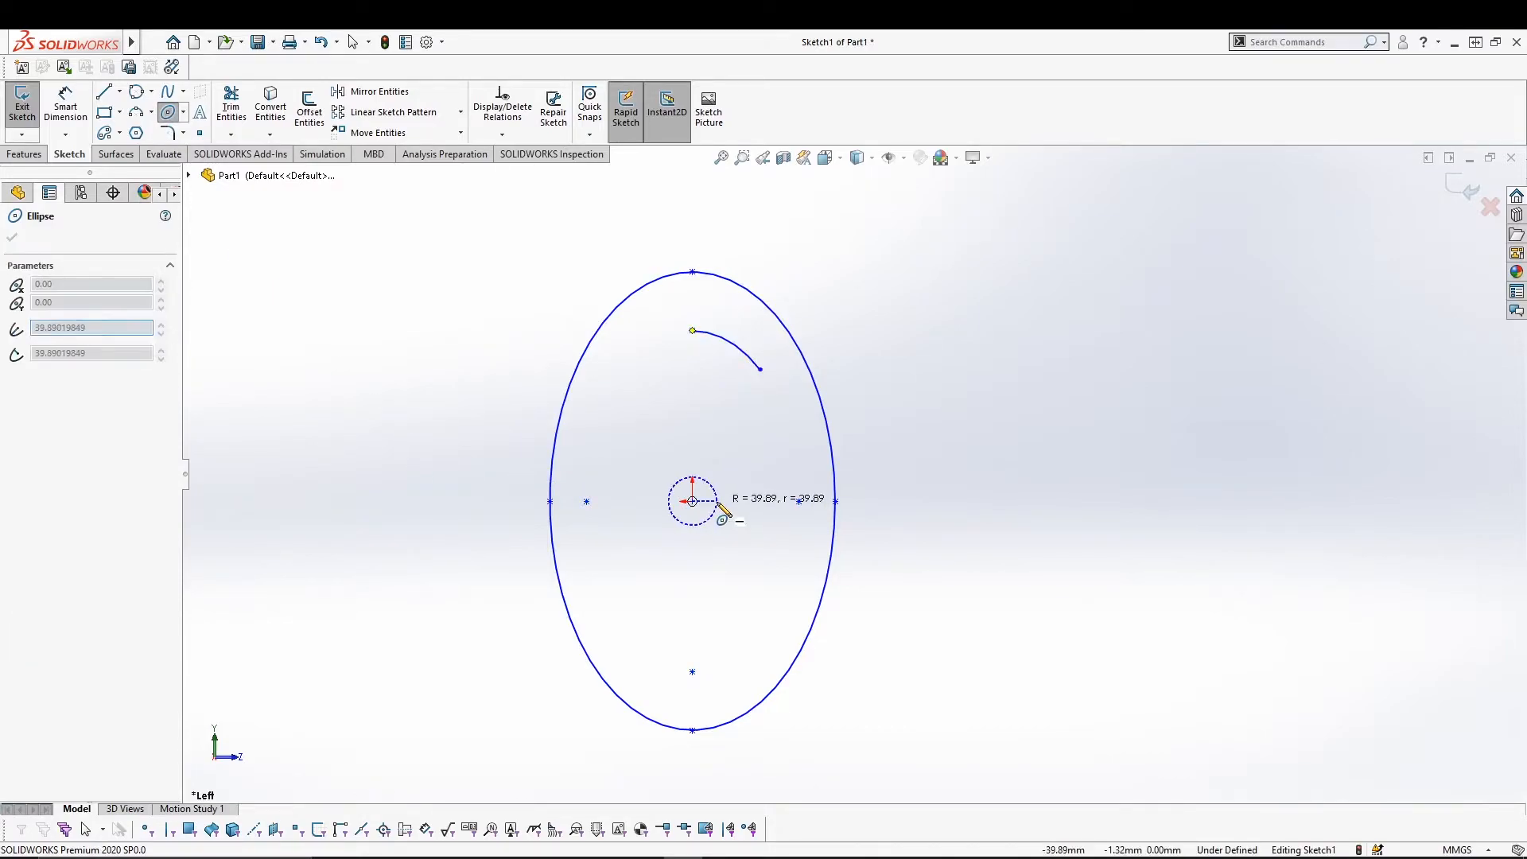
click(743, 503)
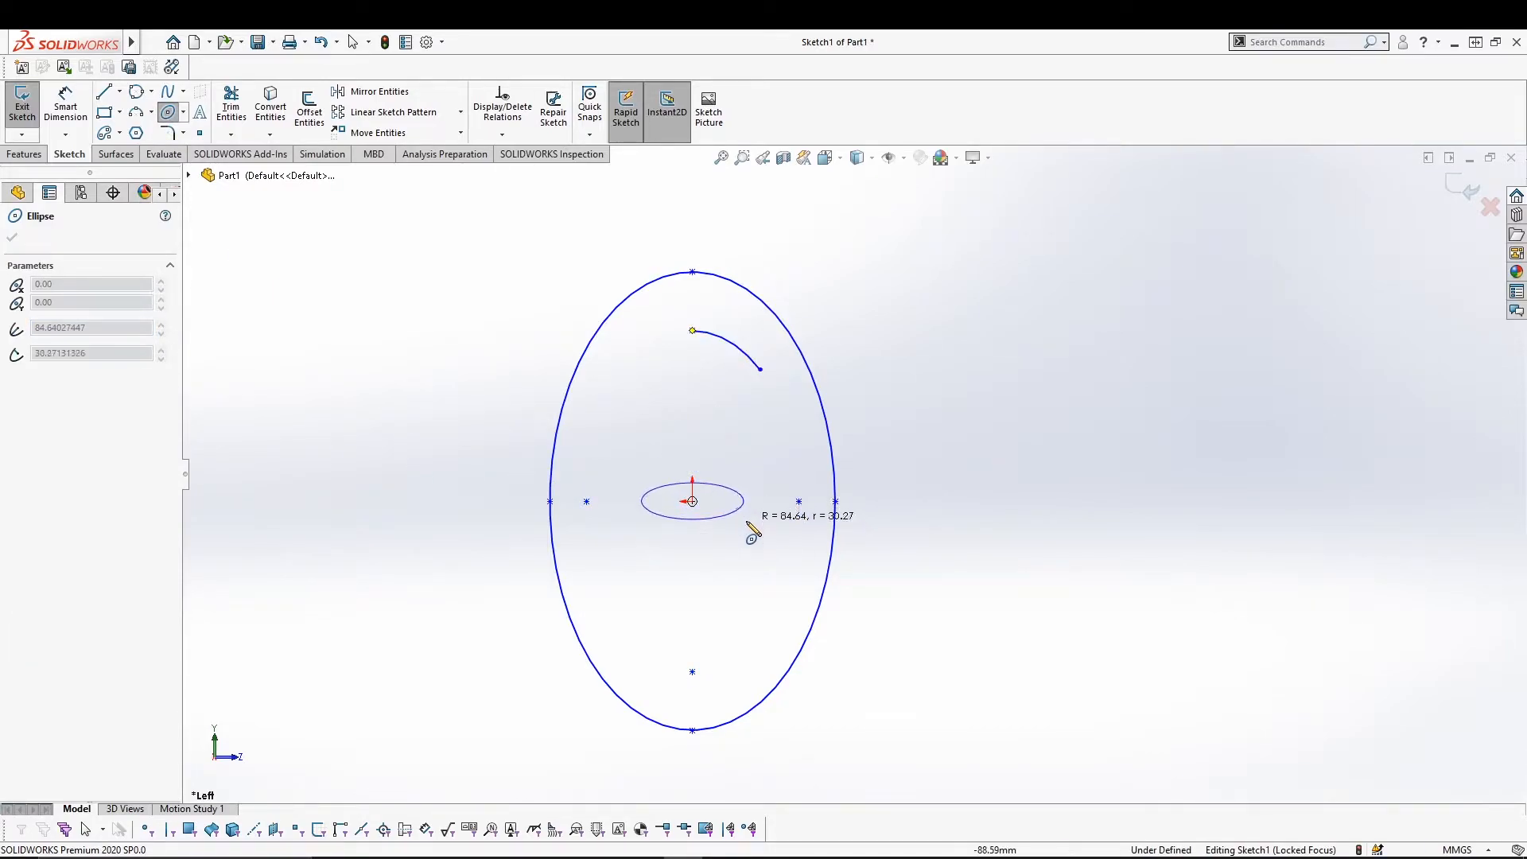
click(695, 595)
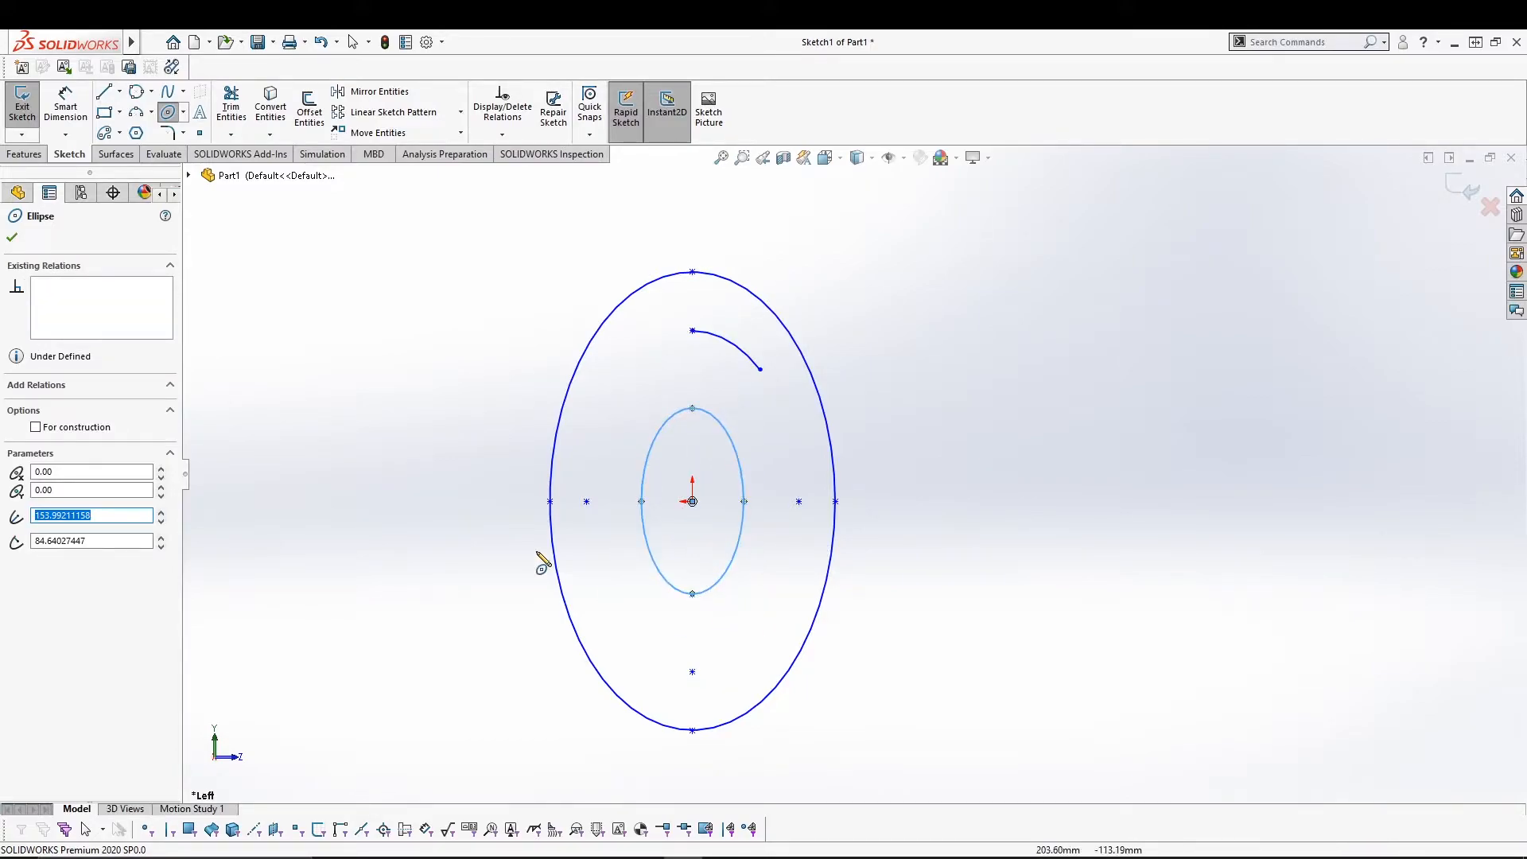
key(Escape)
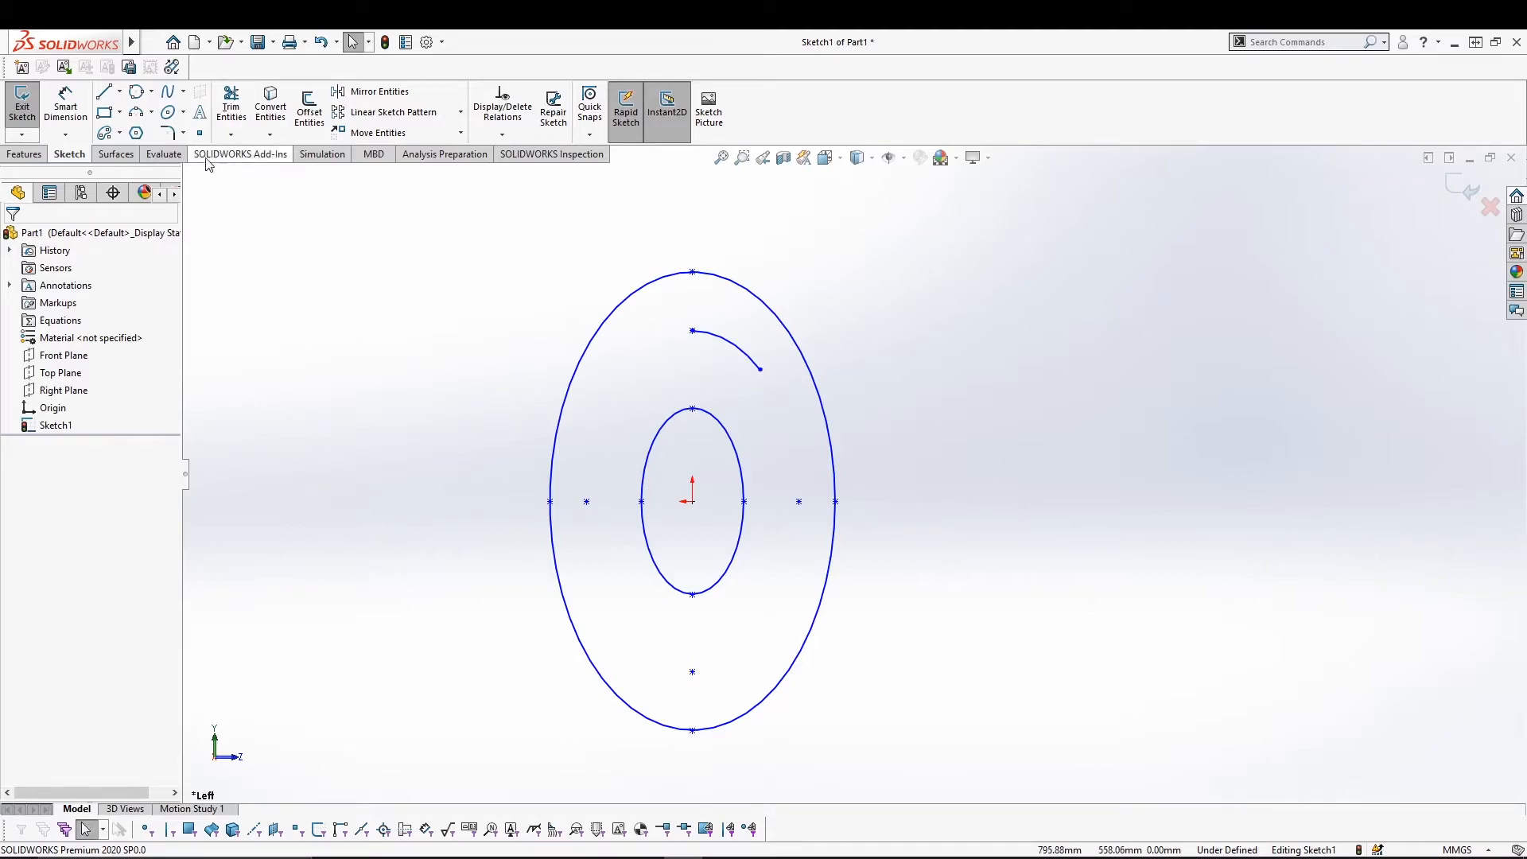
Draw a large origin-centred partial-ellipse arc, radii about 480 and 319 mm, from top to bottom on the left.
click(182, 116)
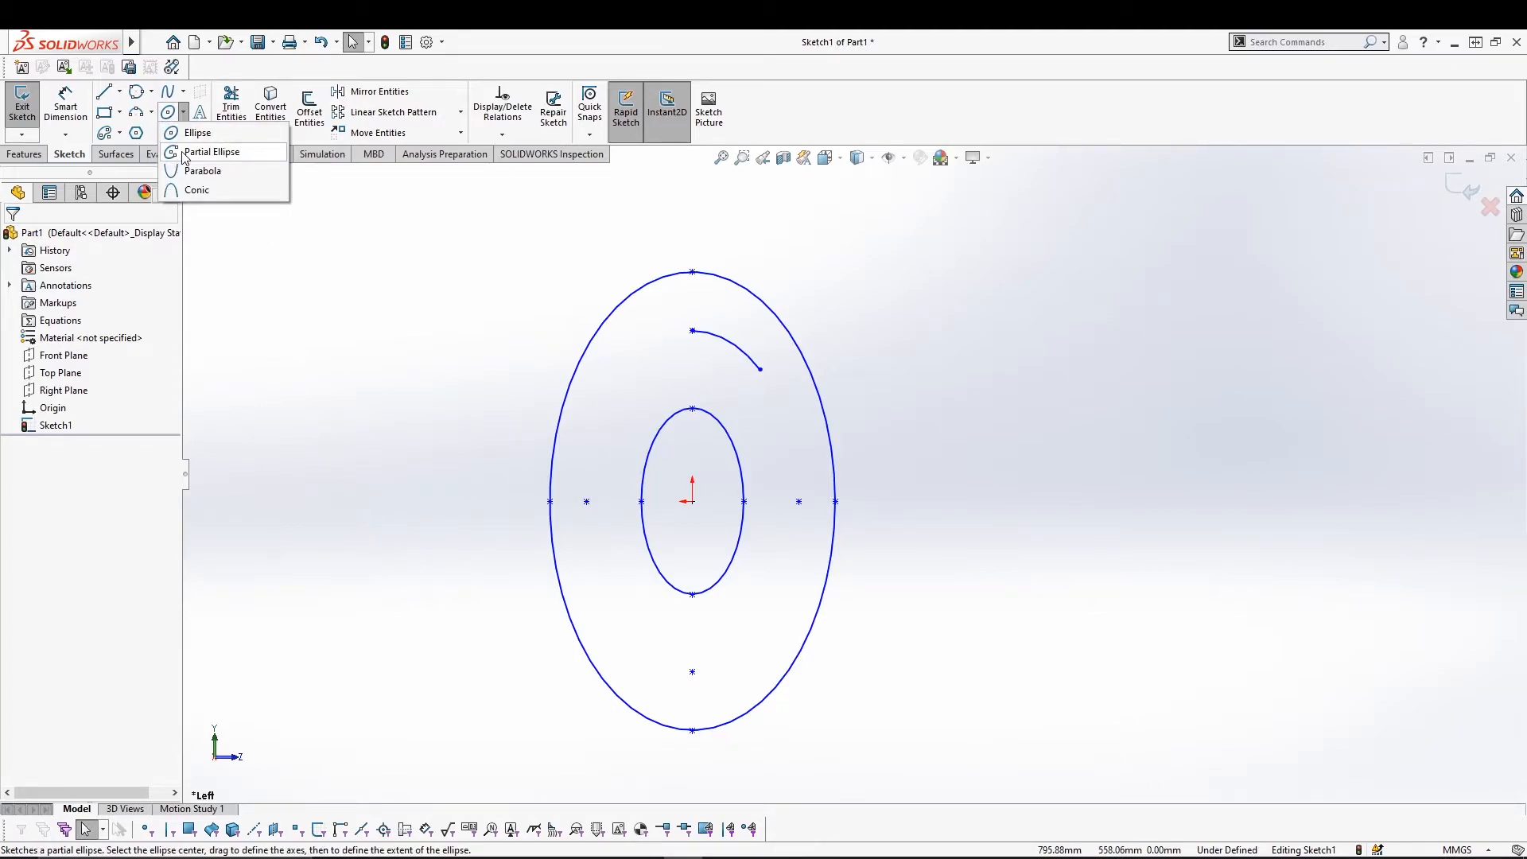
click(185, 153)
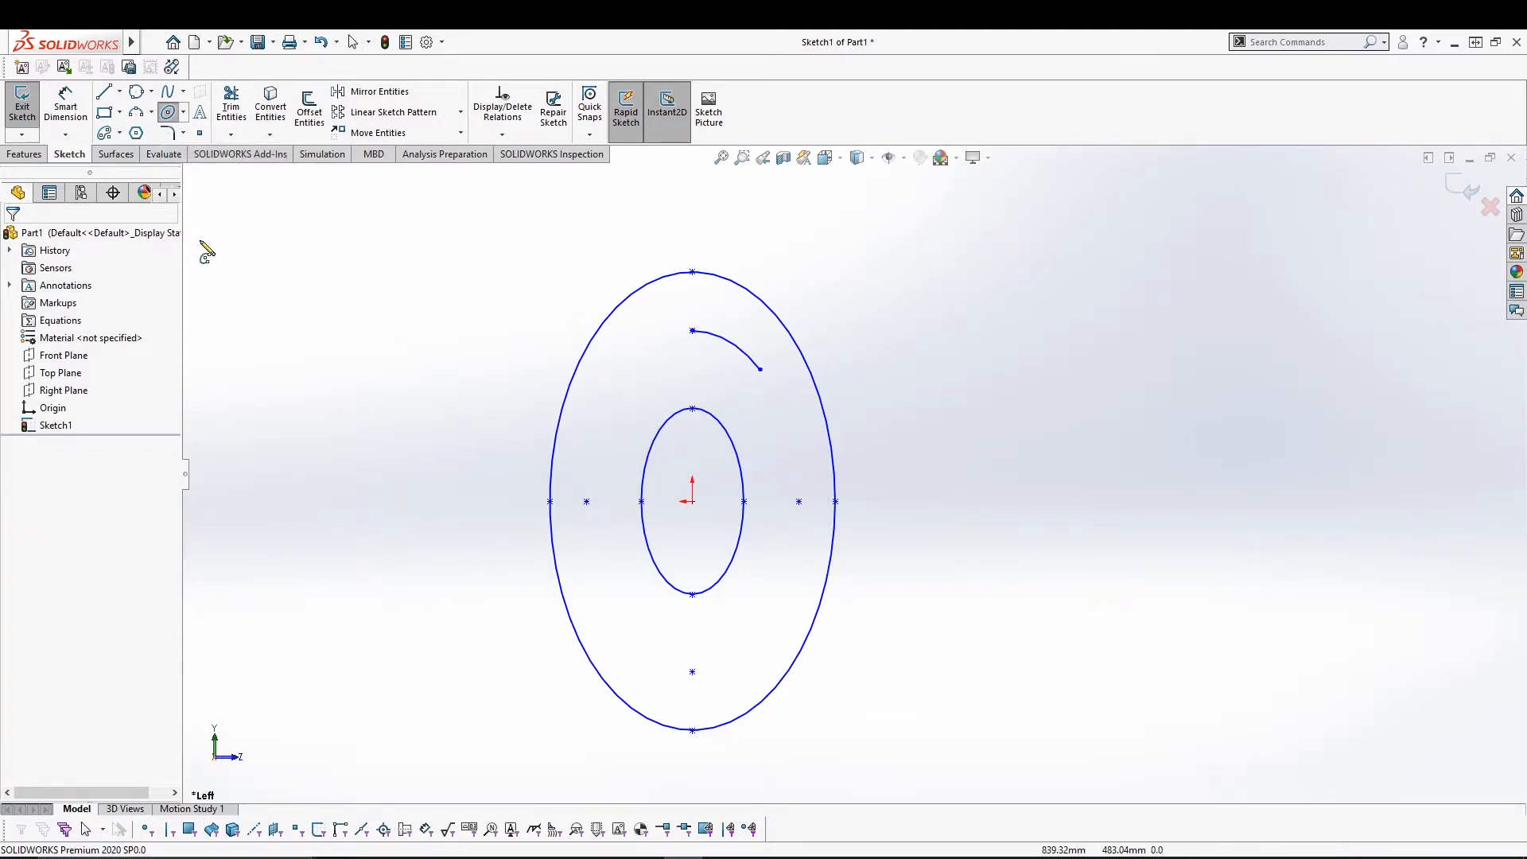
click(692, 502)
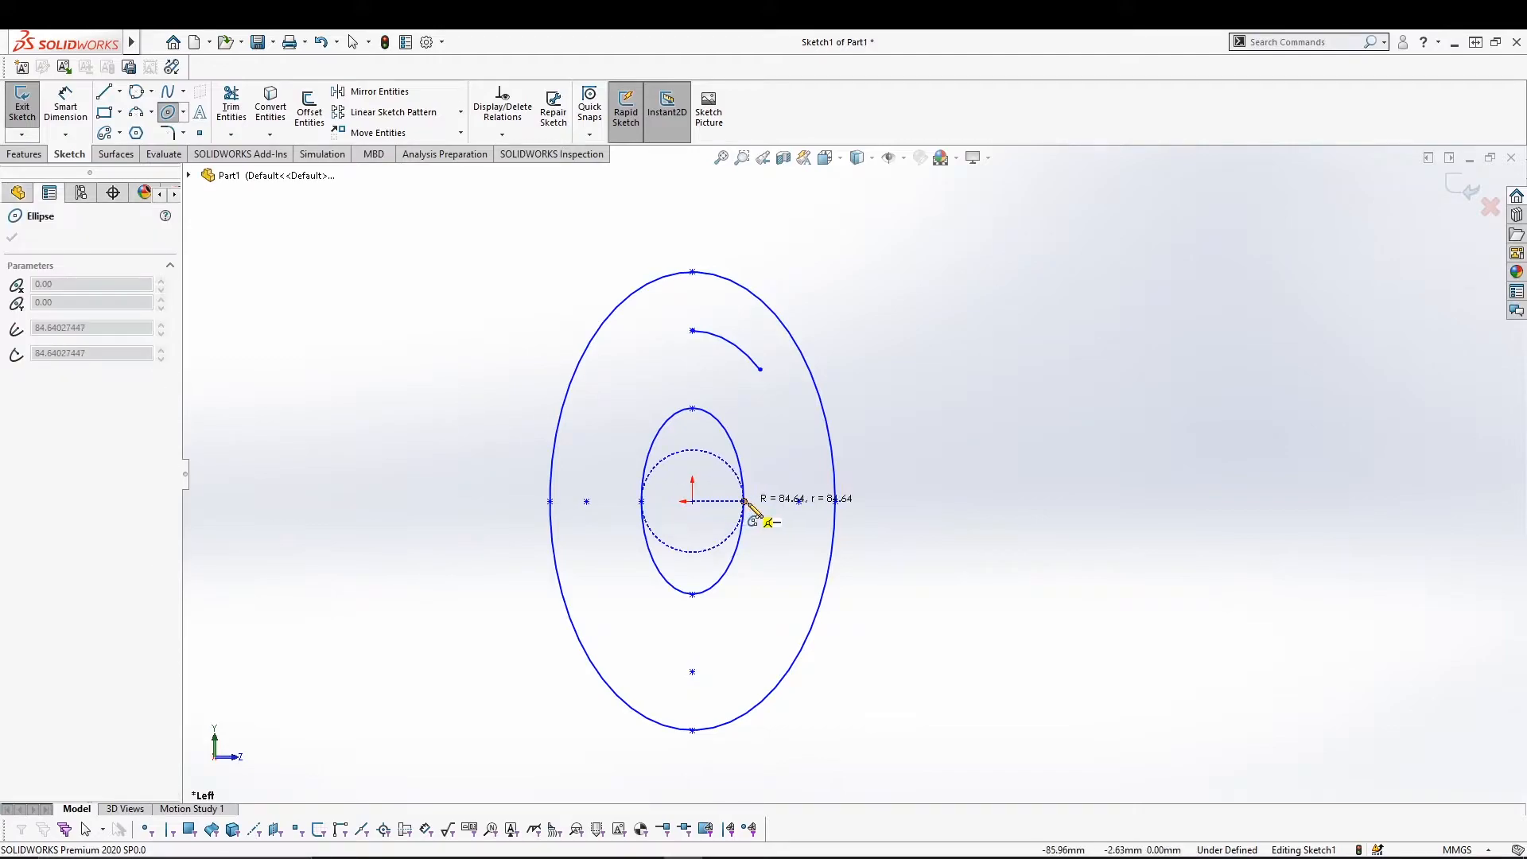
click(885, 502)
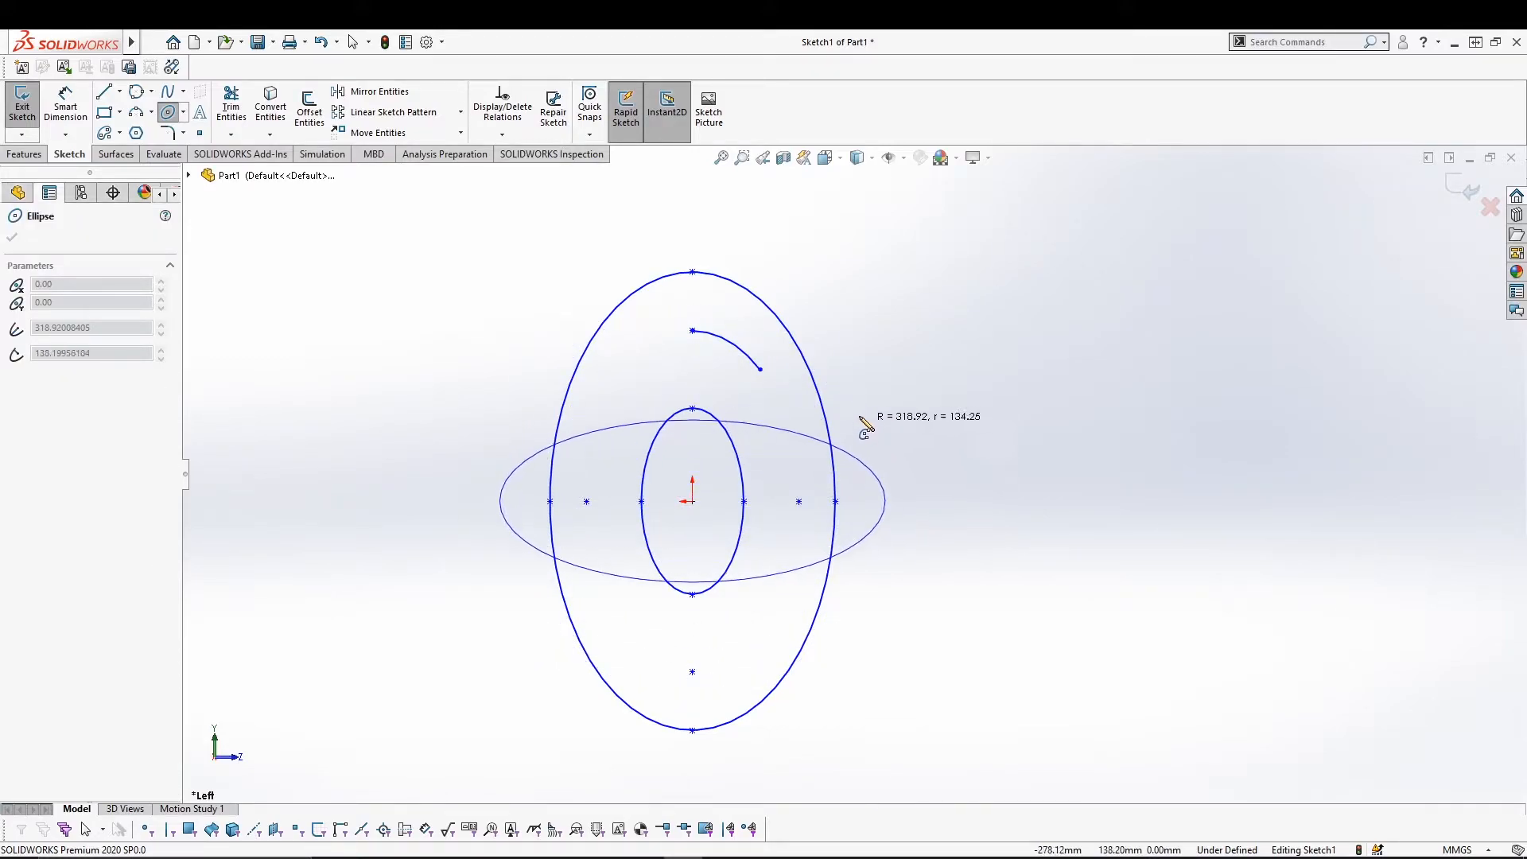
click(687, 213)
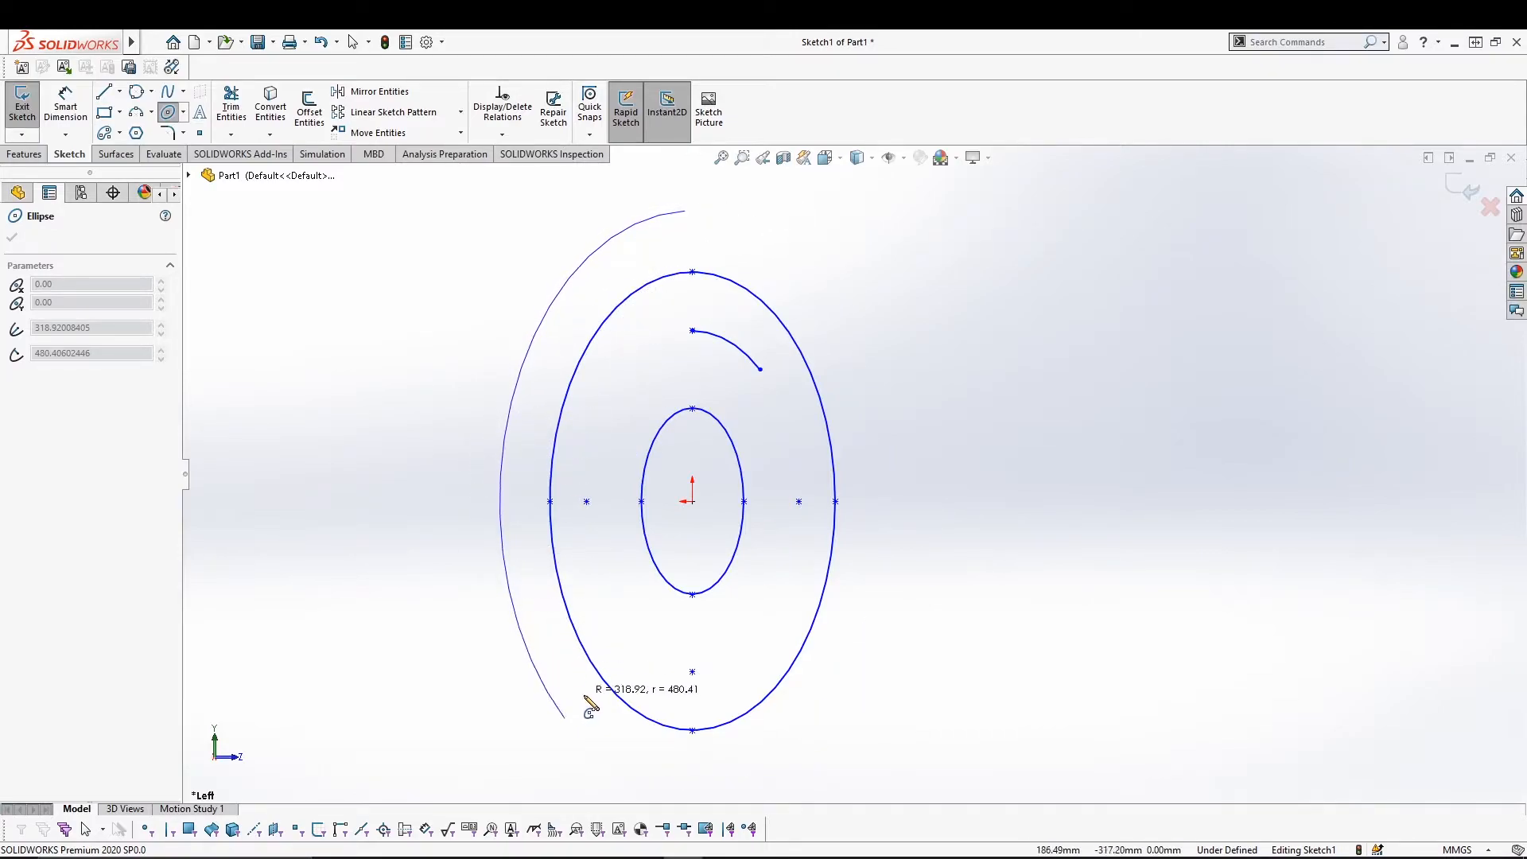
click(693, 790)
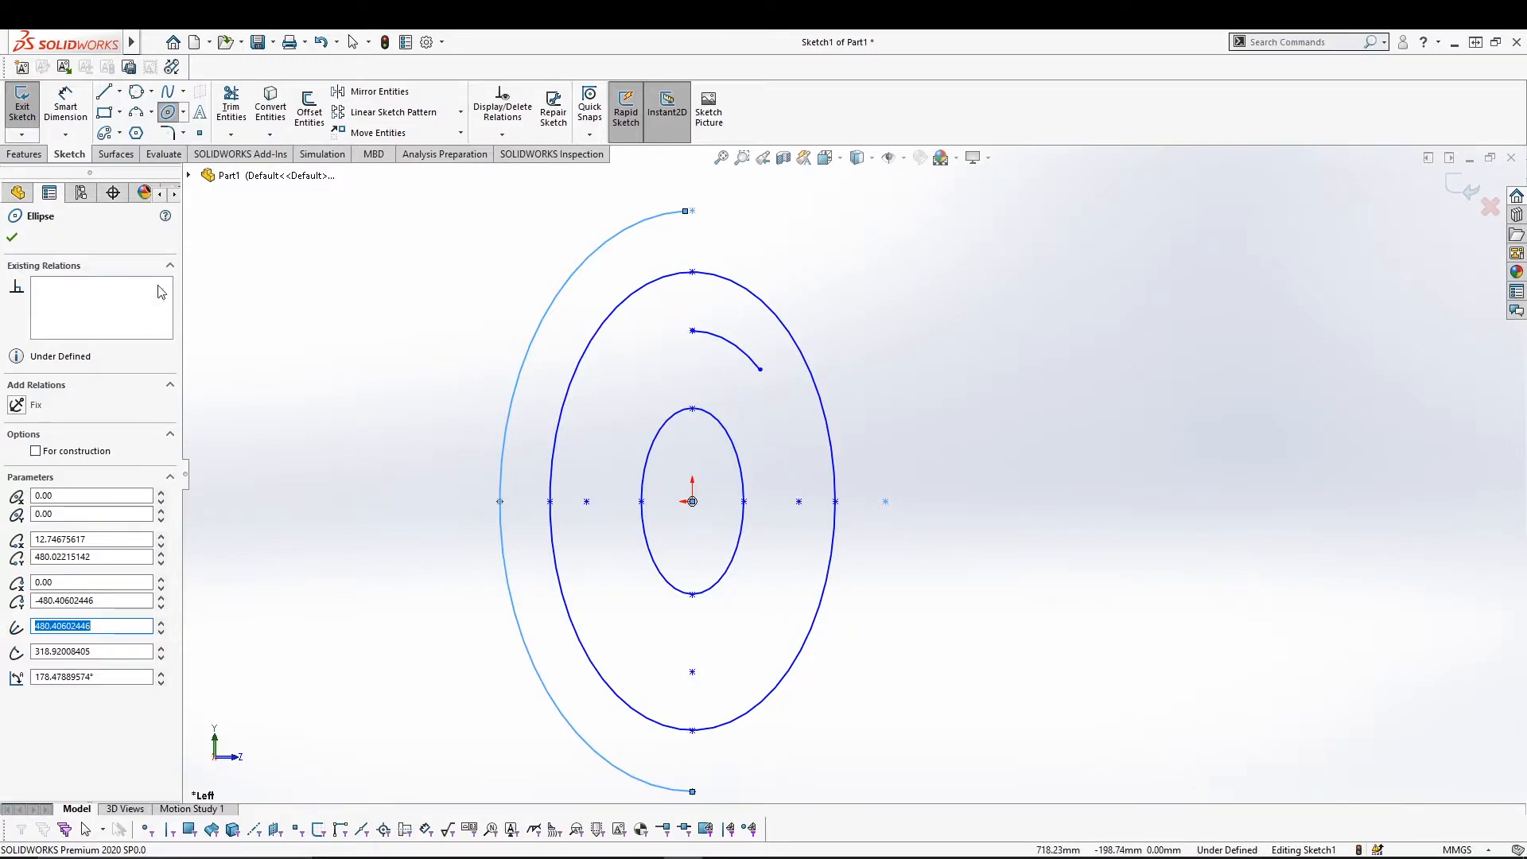
click(185, 113)
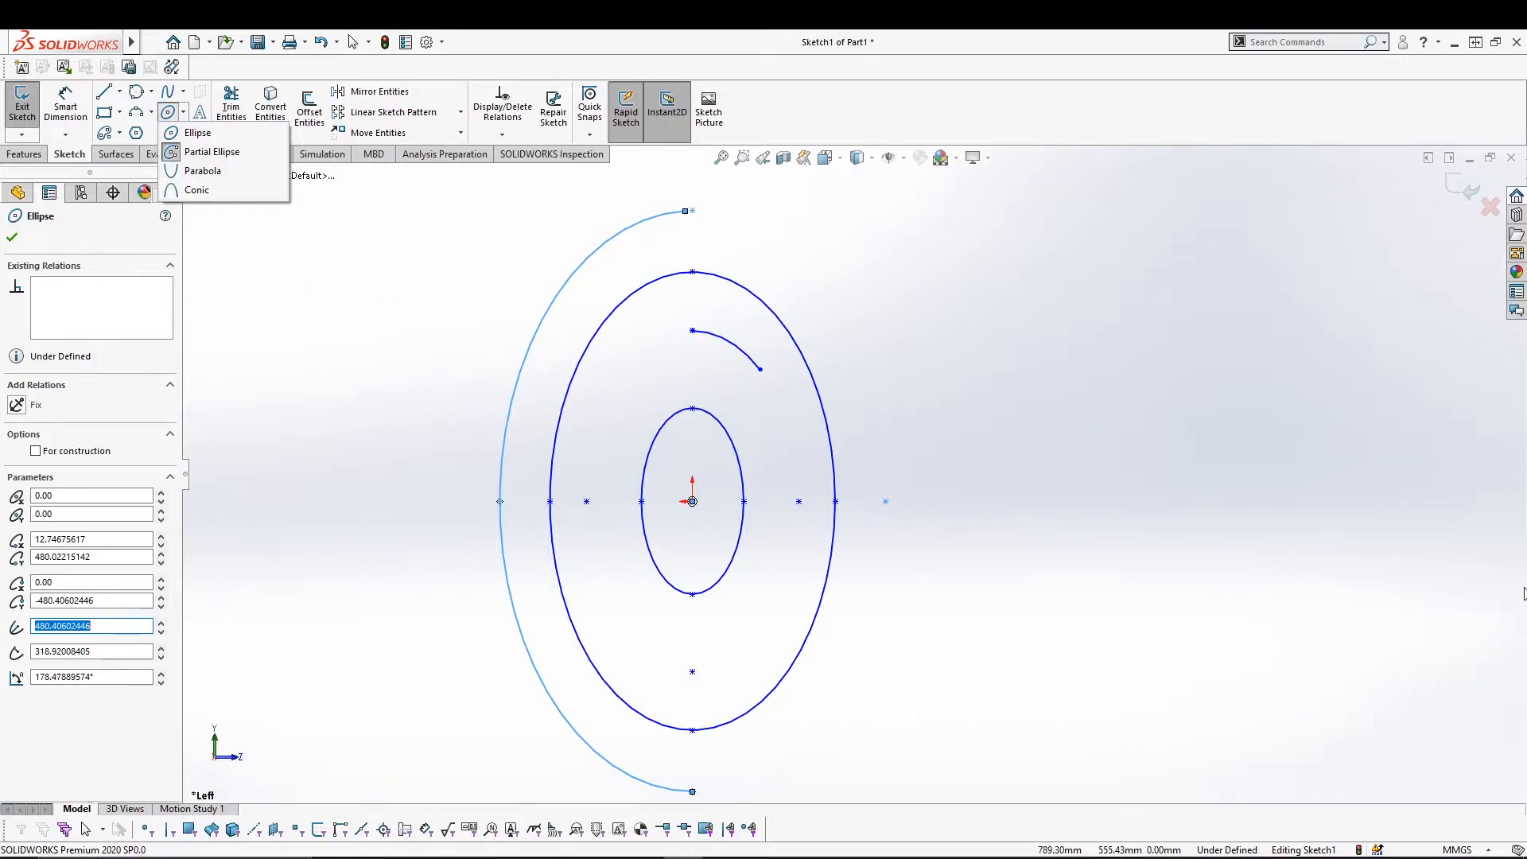
click(120, 91)
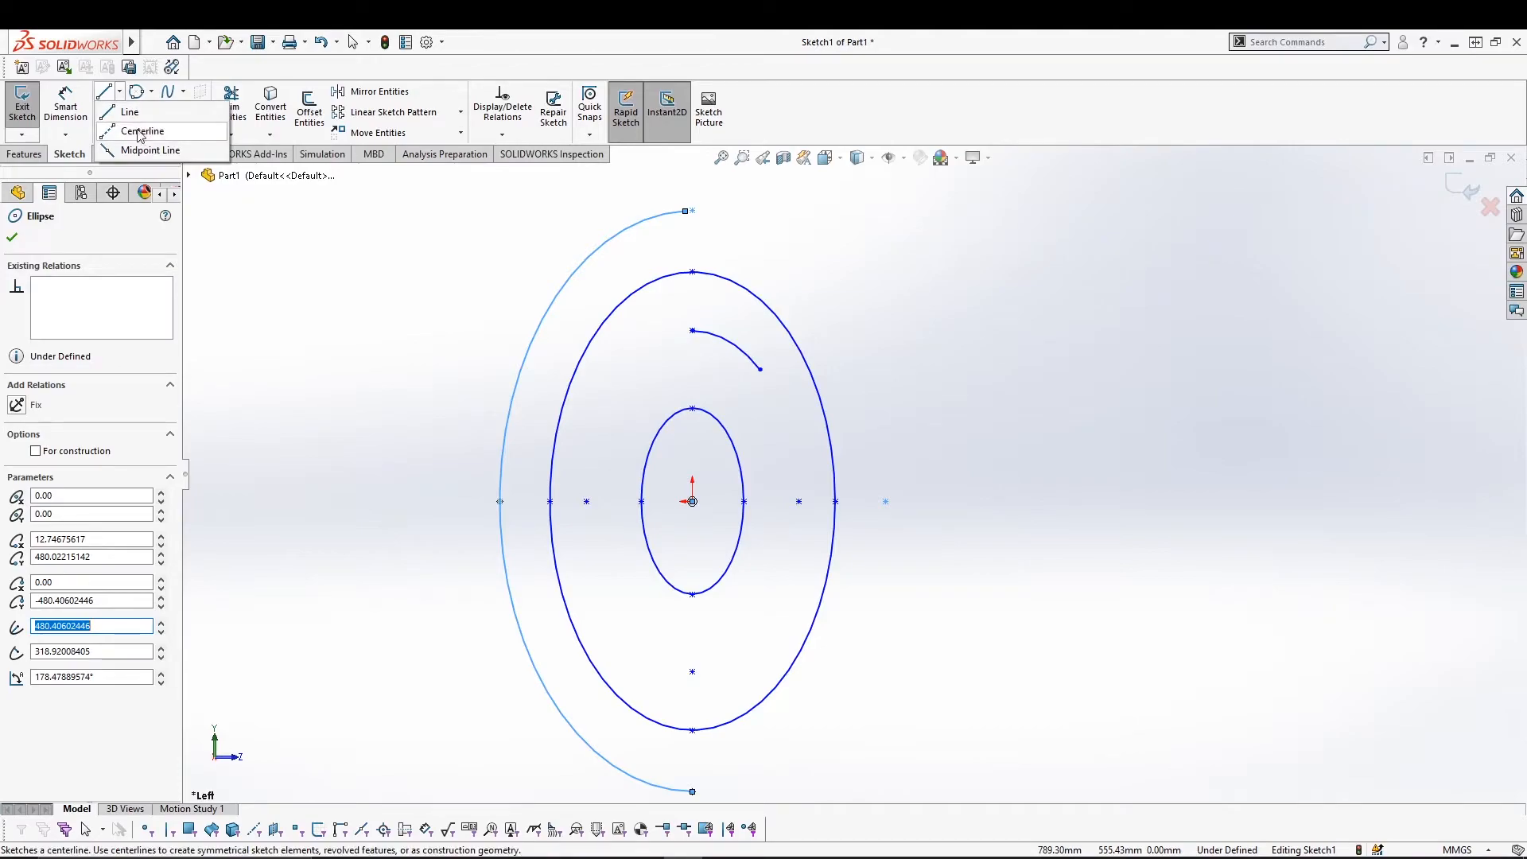
click(288, 245)
key(Escape)
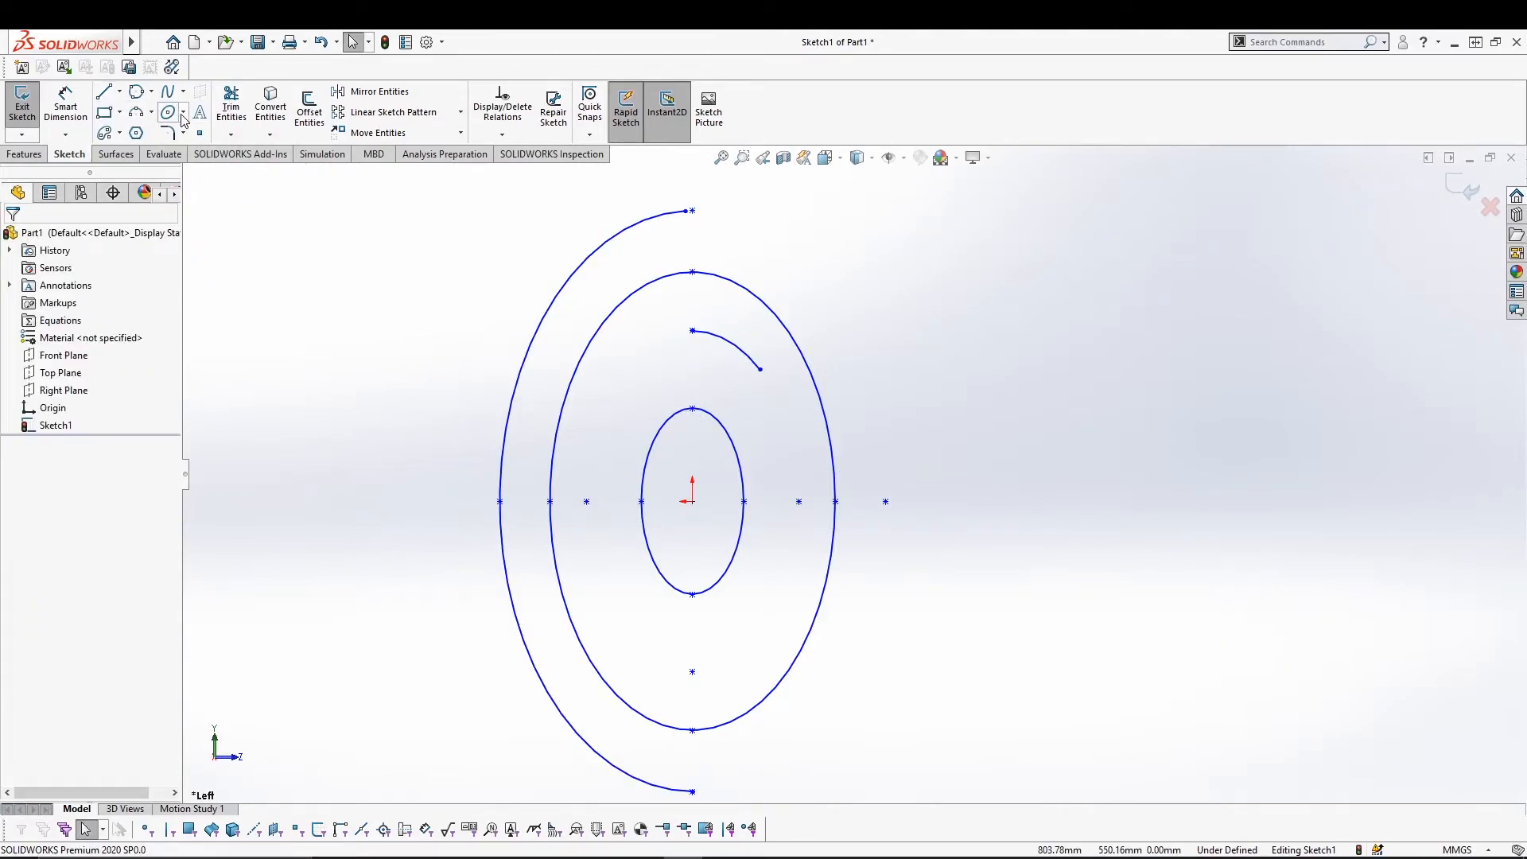
Draw an upward-opening parabola right of the ellipses by setting its focus, vertex and both ends.
click(184, 119)
click(218, 146)
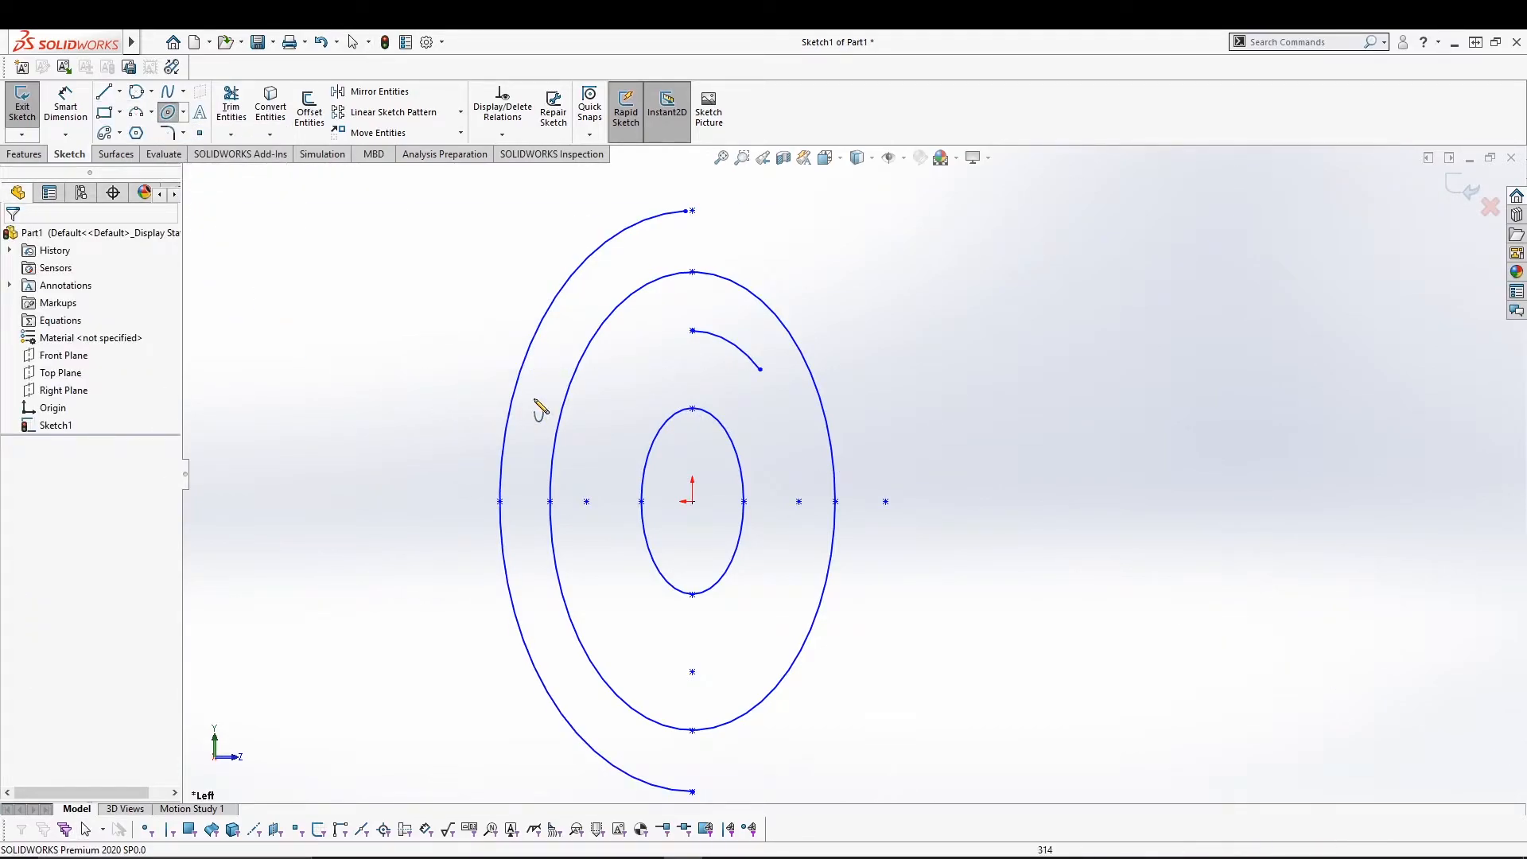
click(1217, 501)
click(1222, 588)
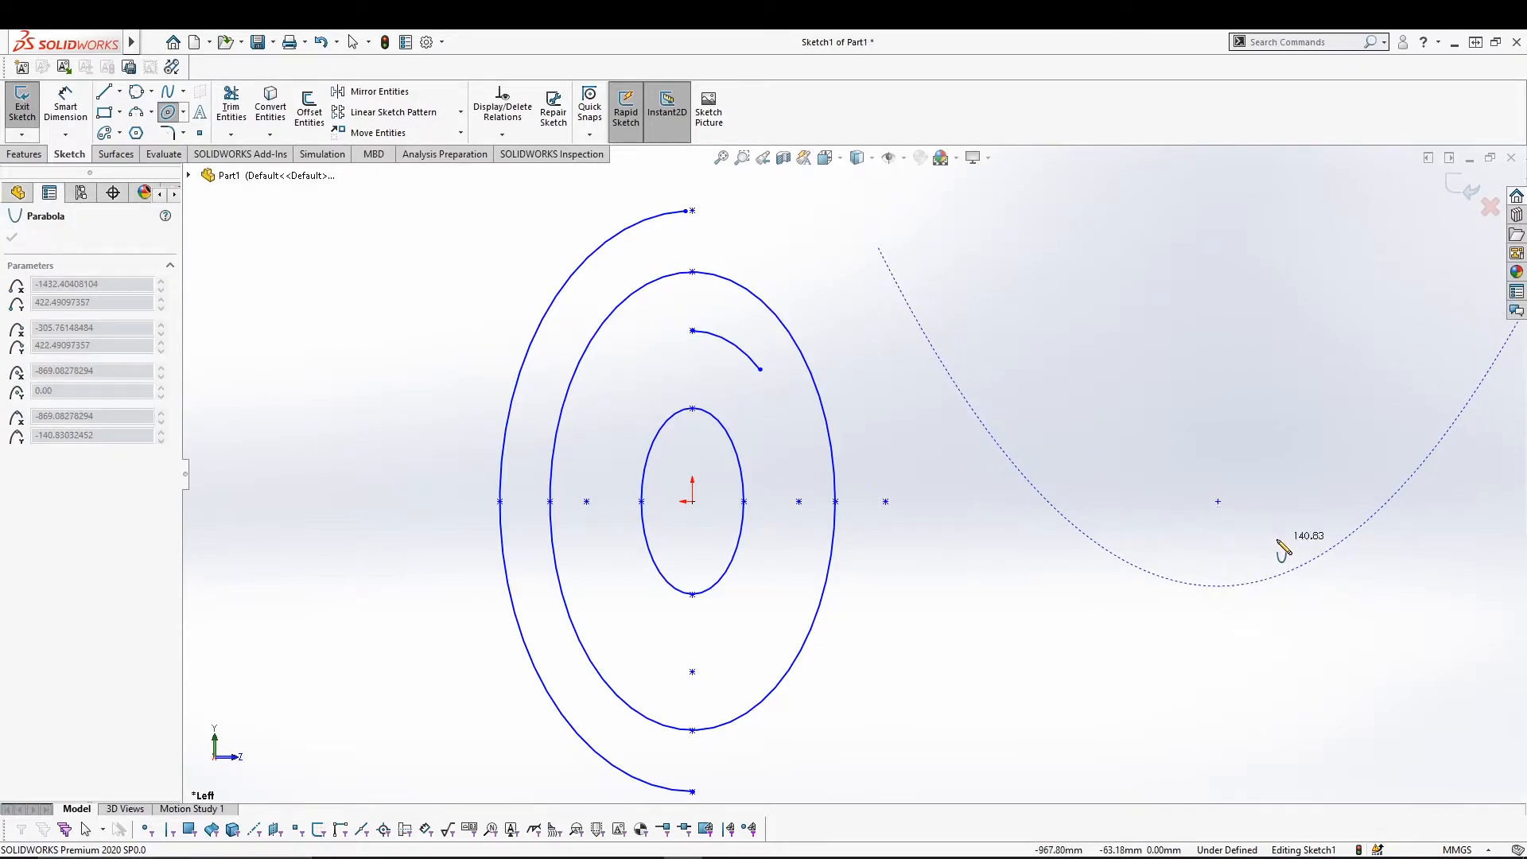
click(1505, 343)
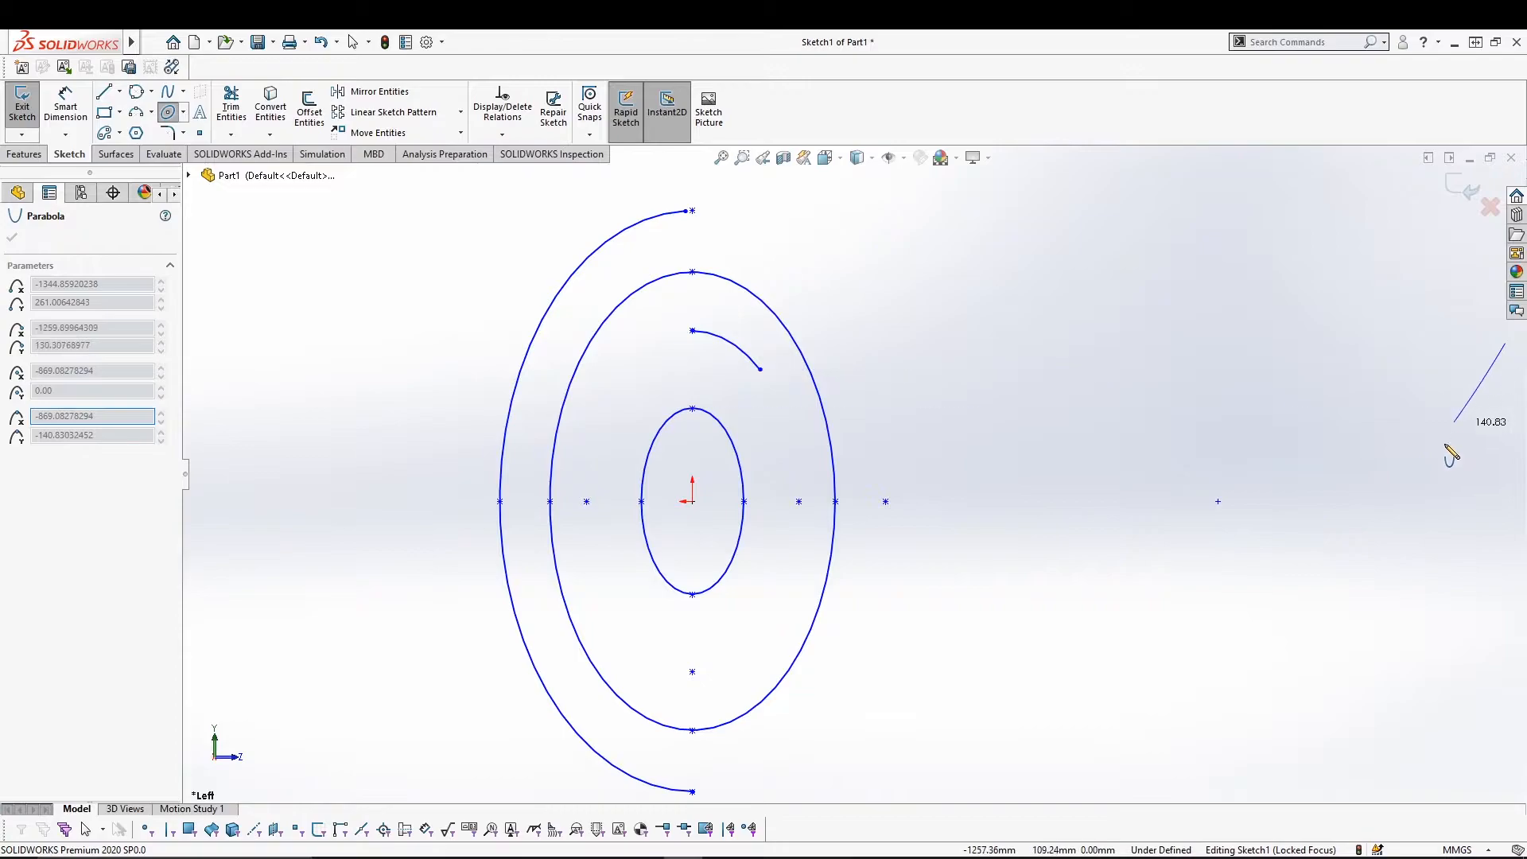
click(878, 248)
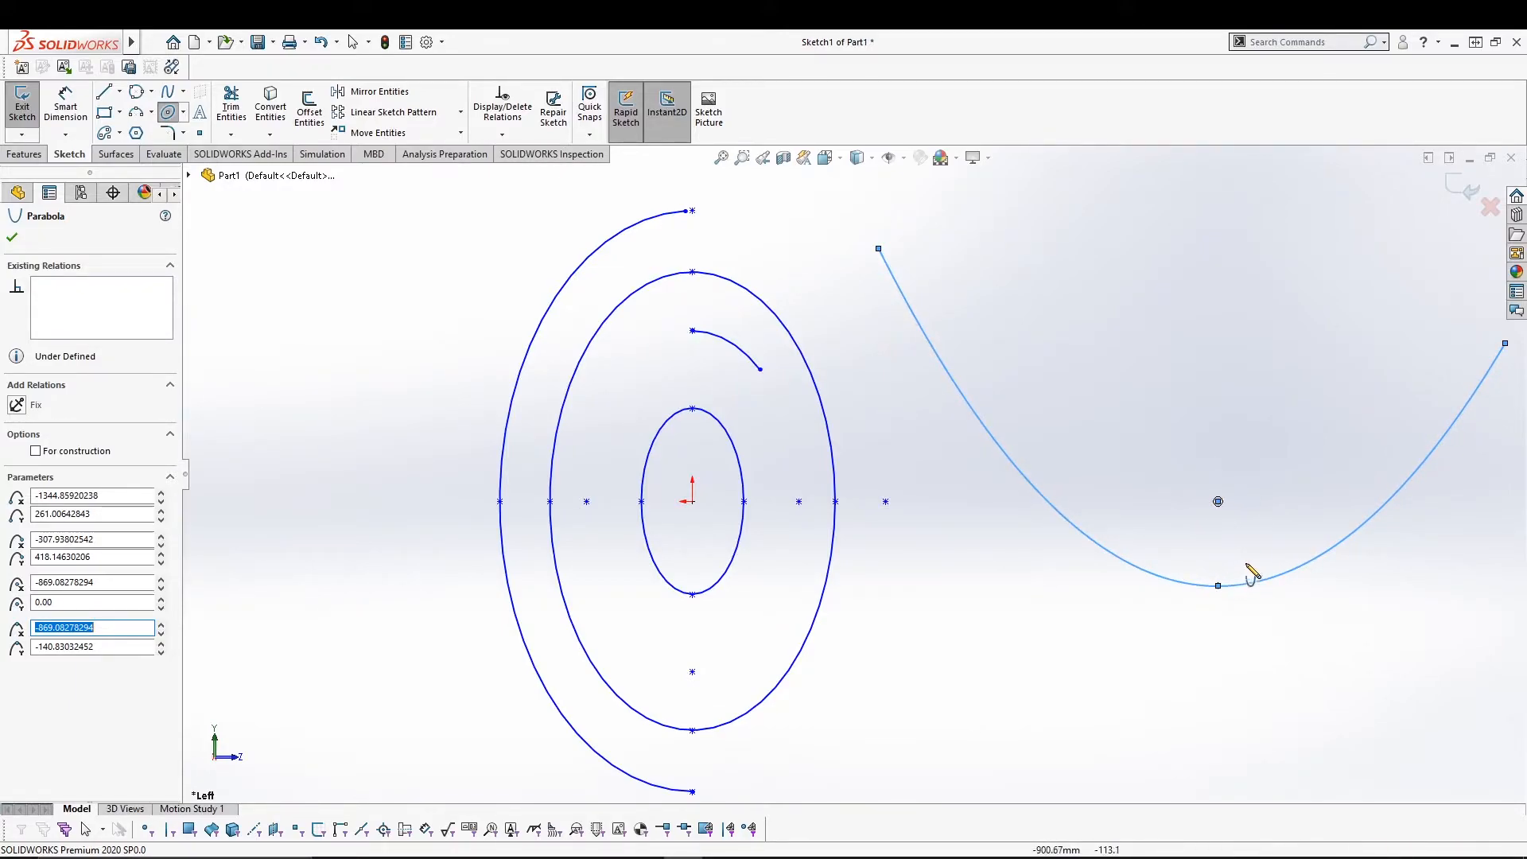
click(183, 116)
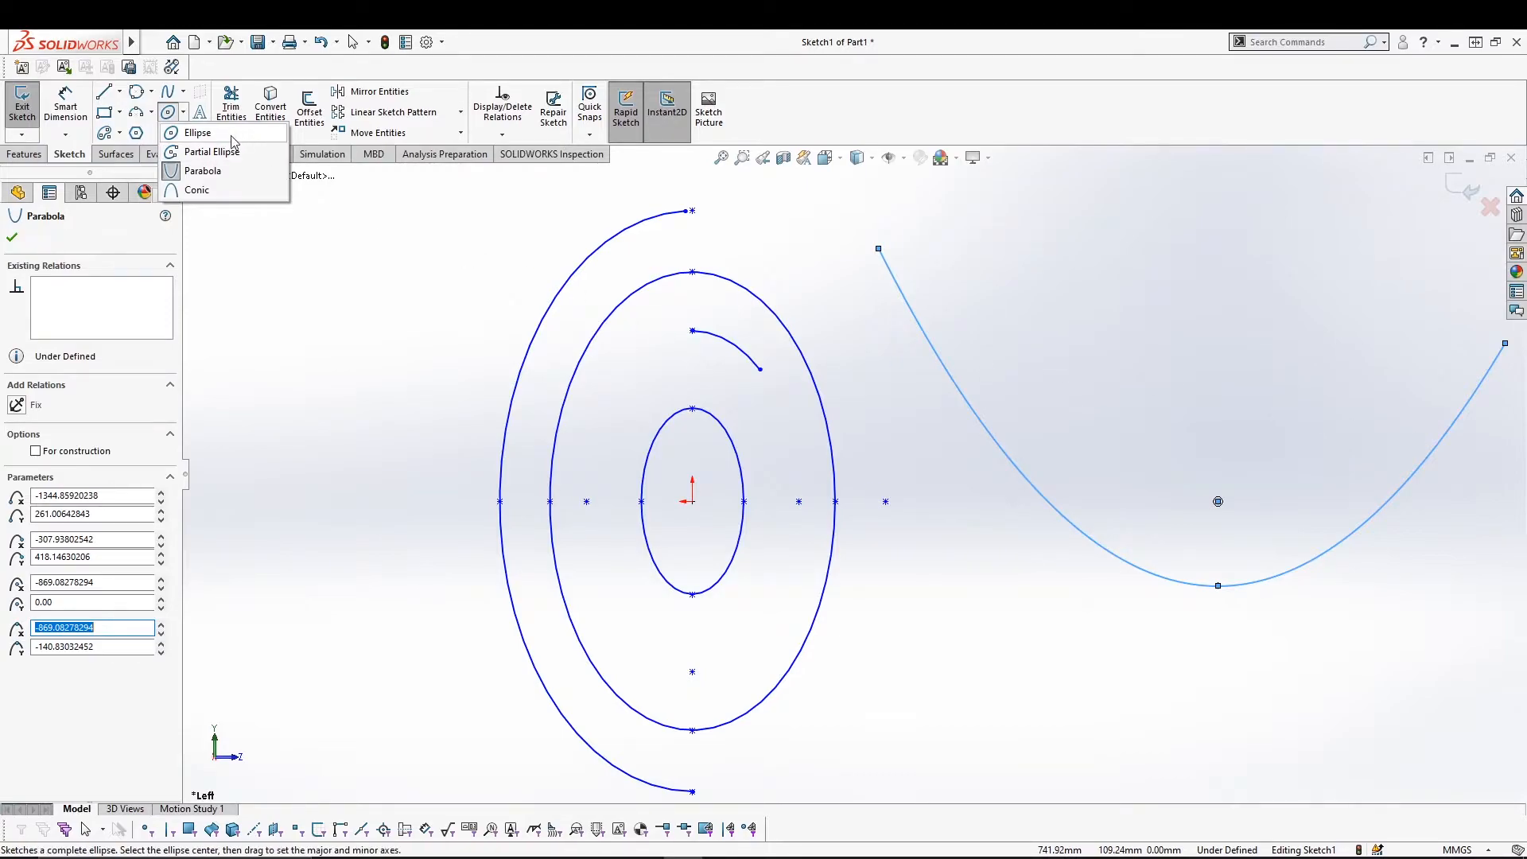
click(196, 190)
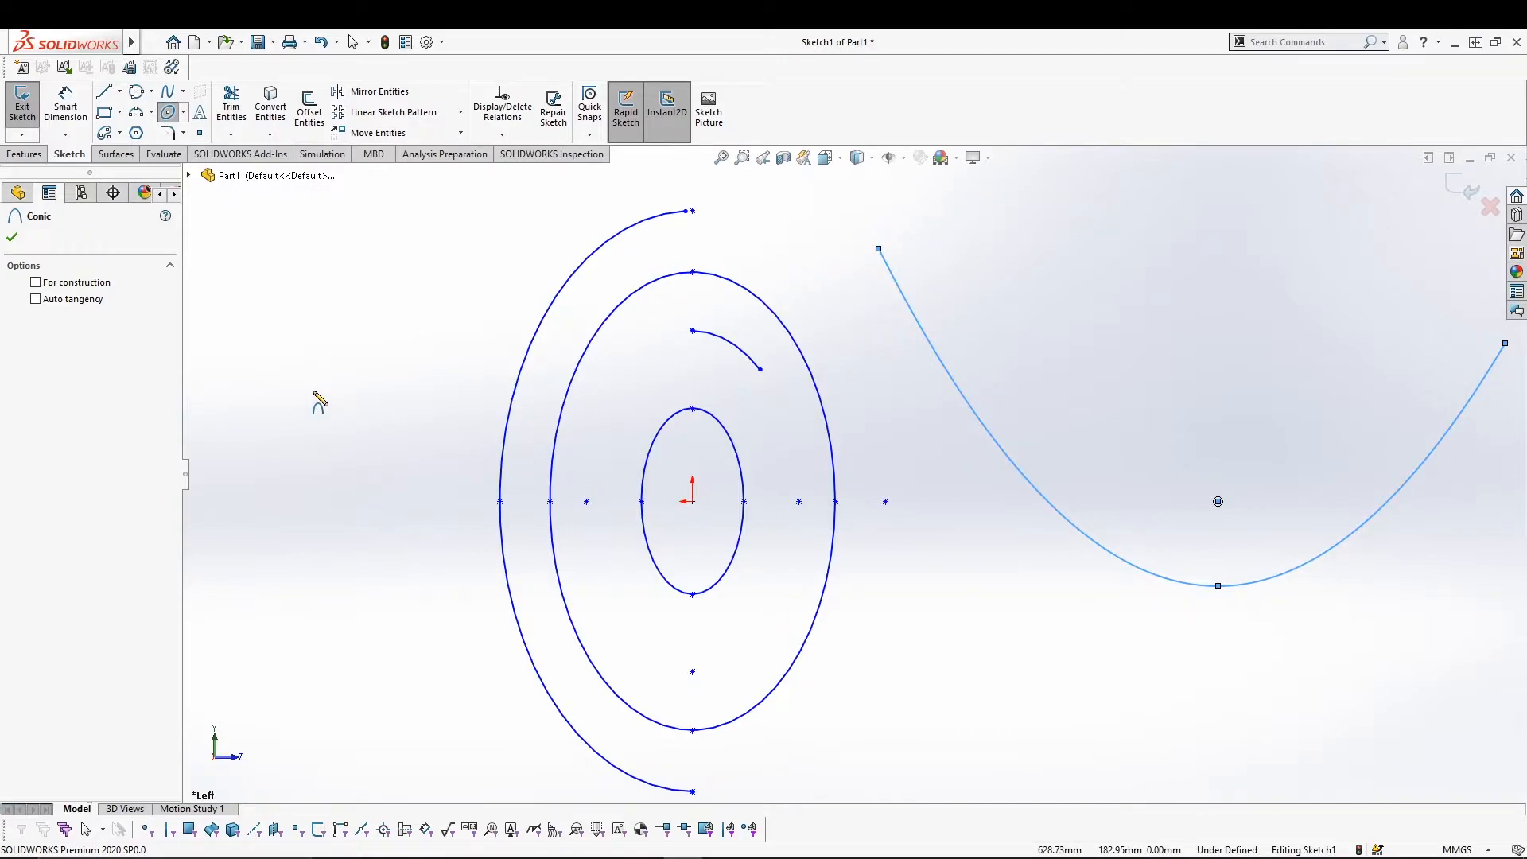
Draw a horizontal line and a vertical line at the upper left of the sketch.
key(Escape)
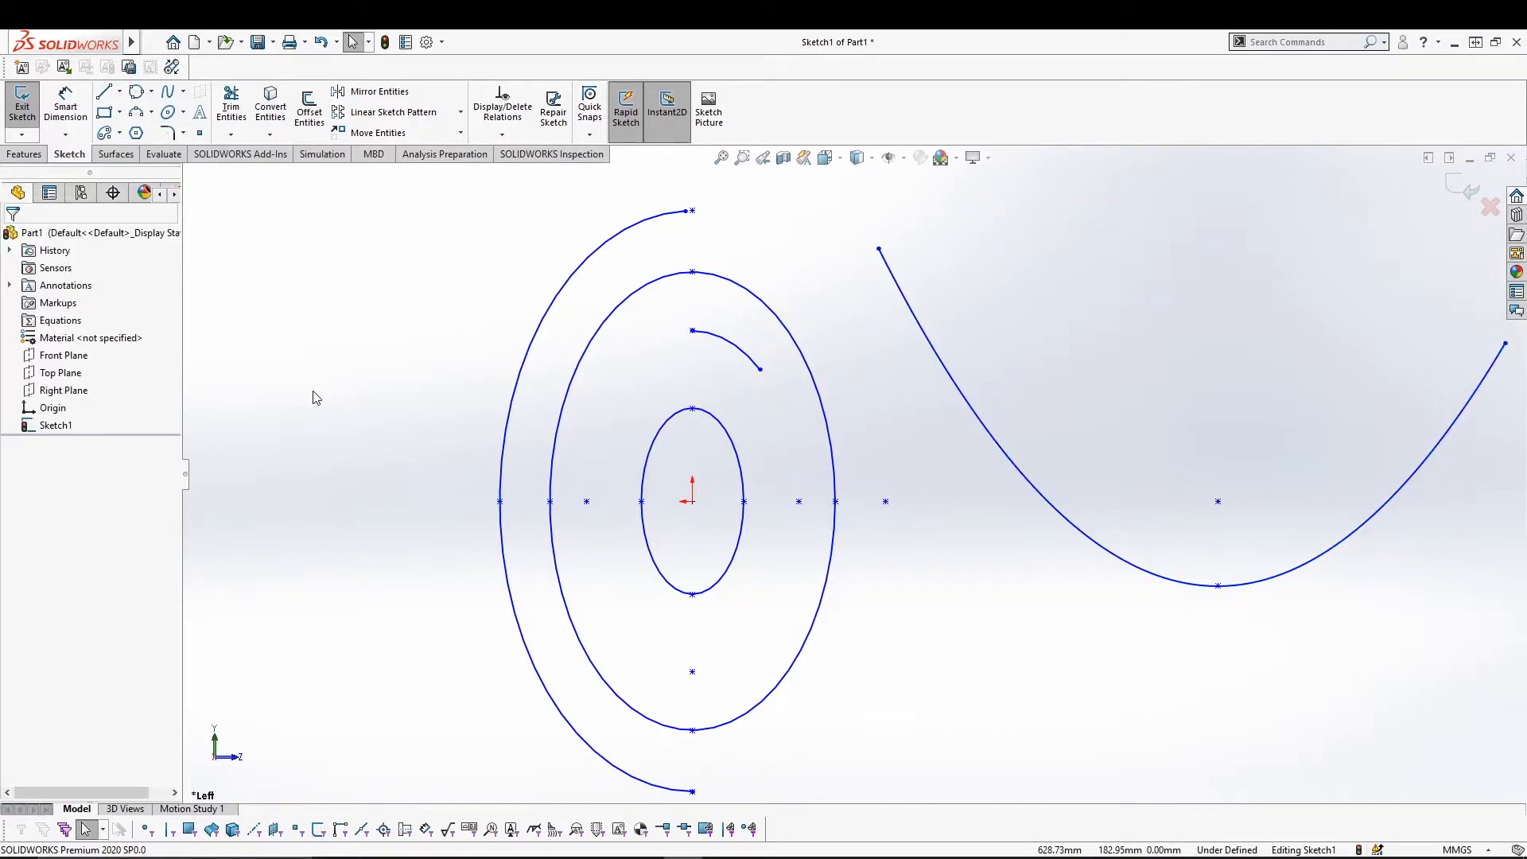
click(105, 93)
click(310, 242)
click(526, 242)
key(Escape)
click(104, 94)
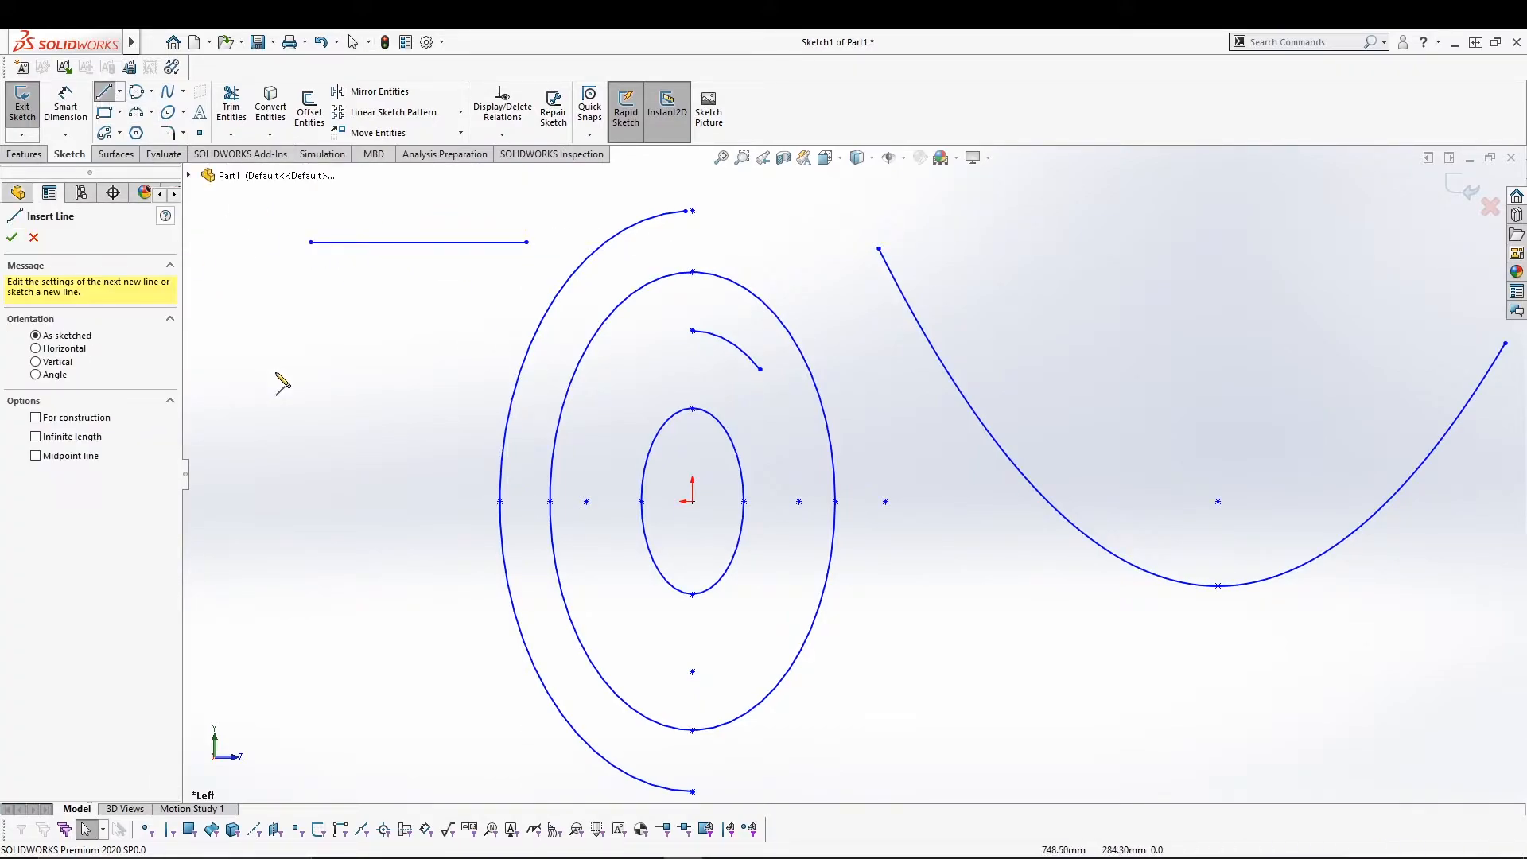
click(257, 350)
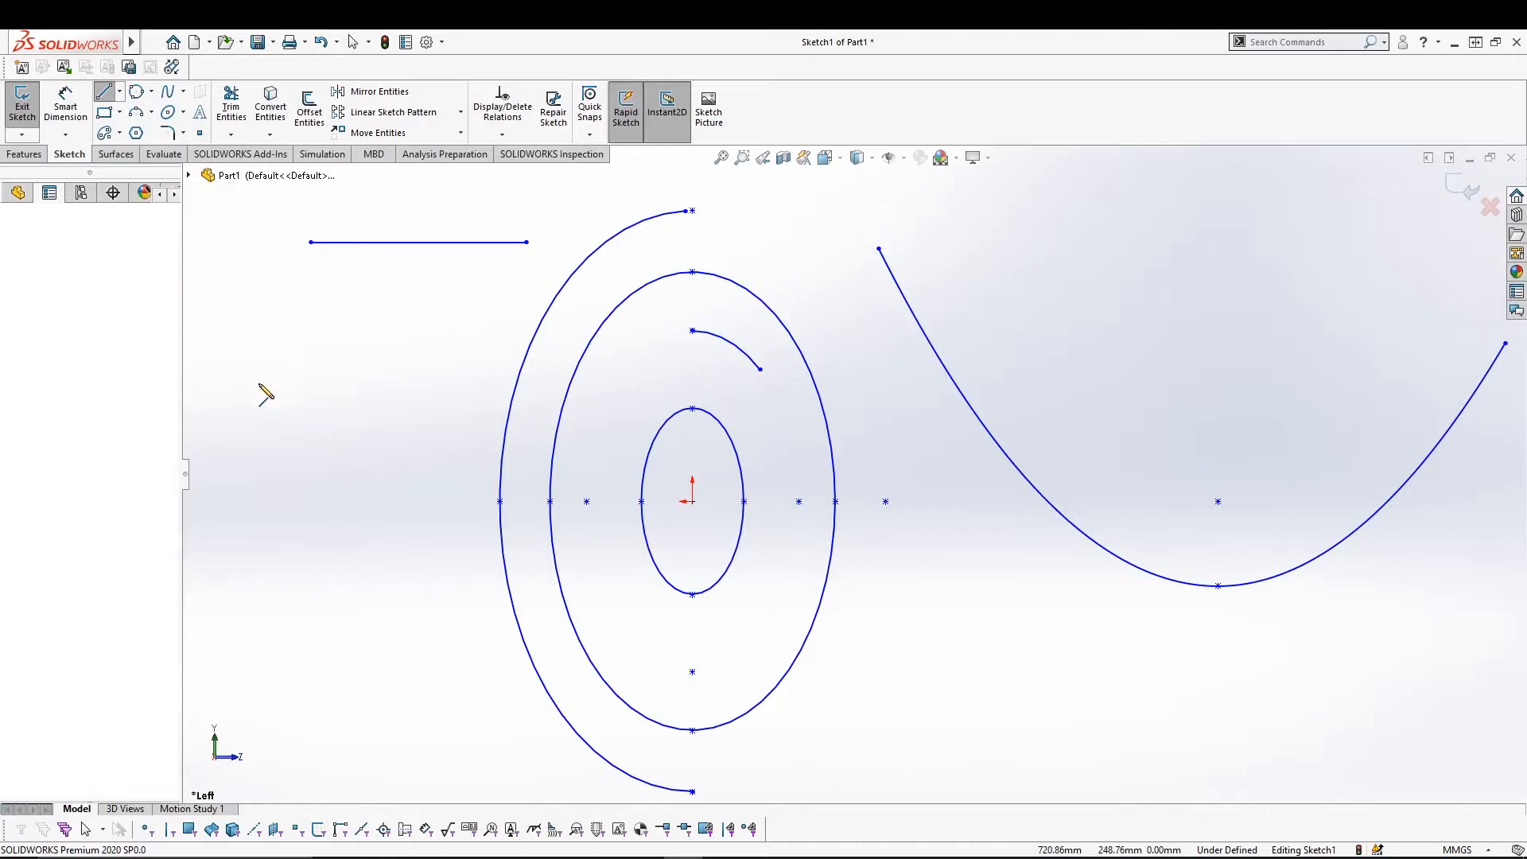
click(266, 551)
key(Escape)
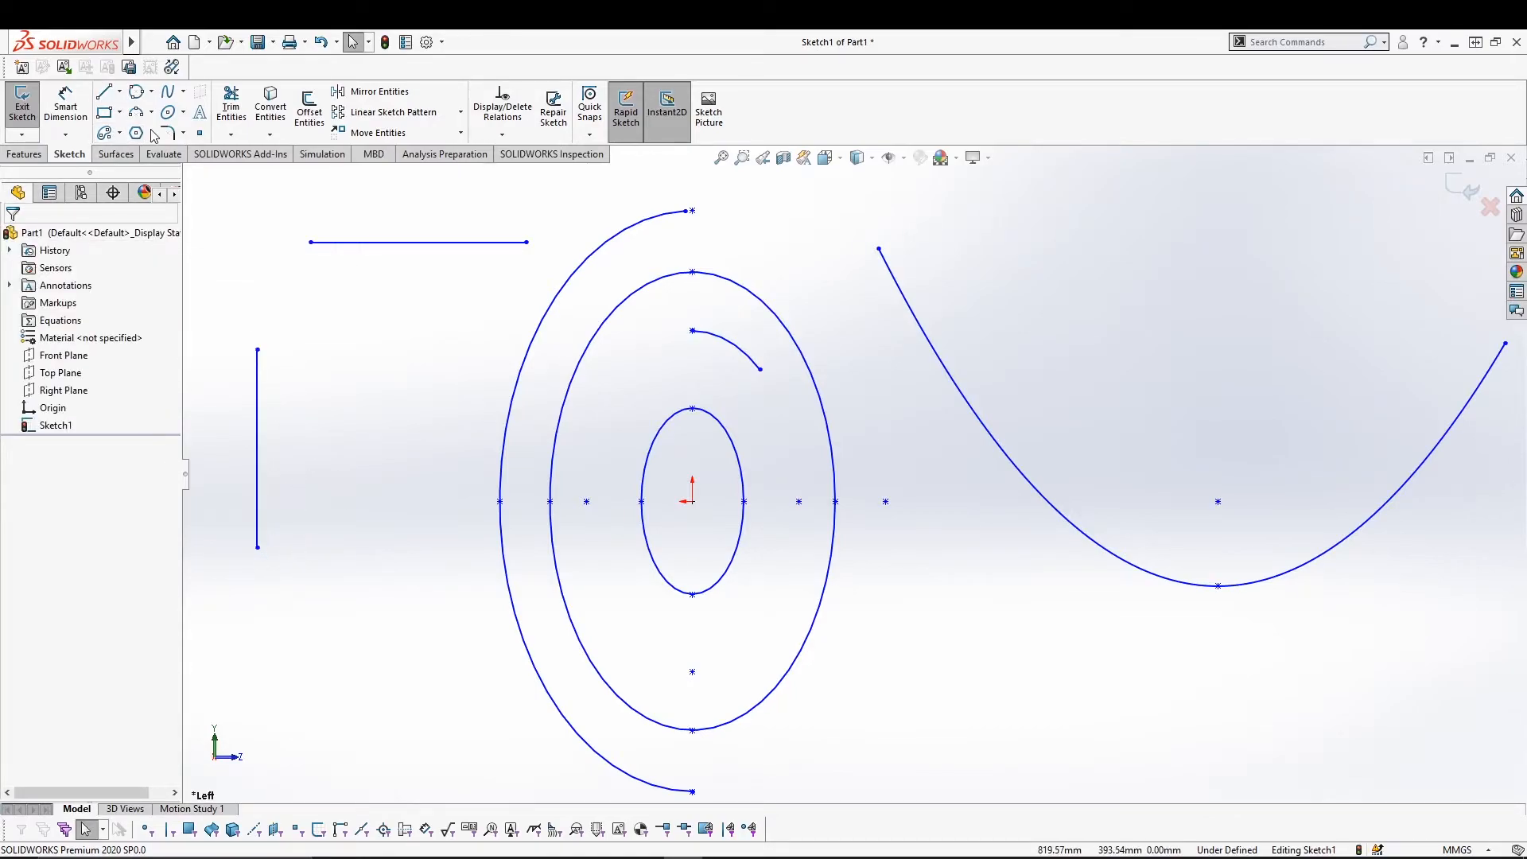
Join the vertical line's top to the horizontal line's left end with a tangent conic, rho about 0.61.
click(183, 118)
click(189, 191)
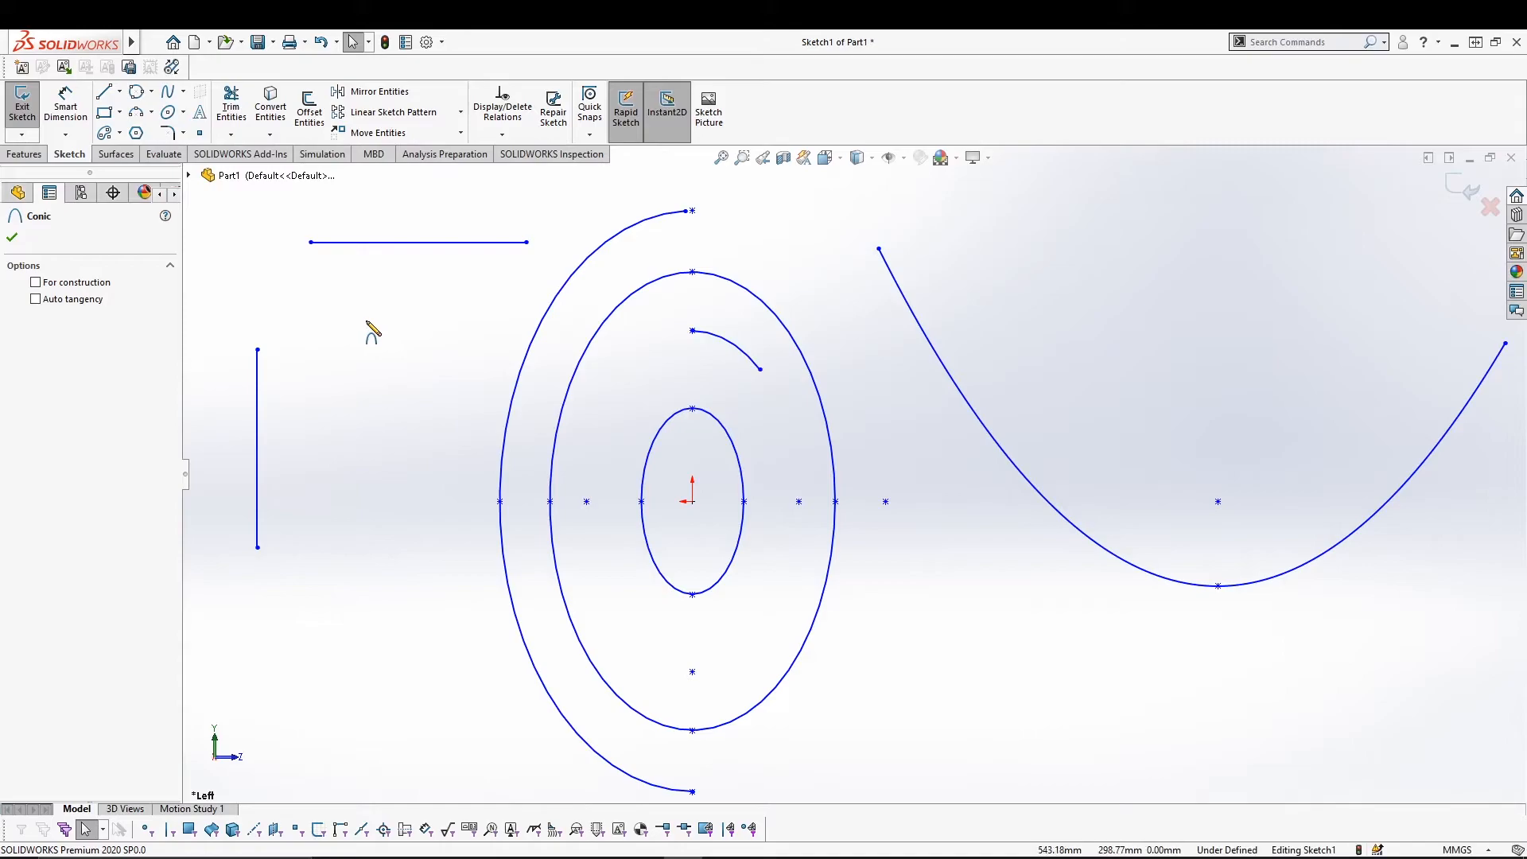
click(257, 349)
click(310, 242)
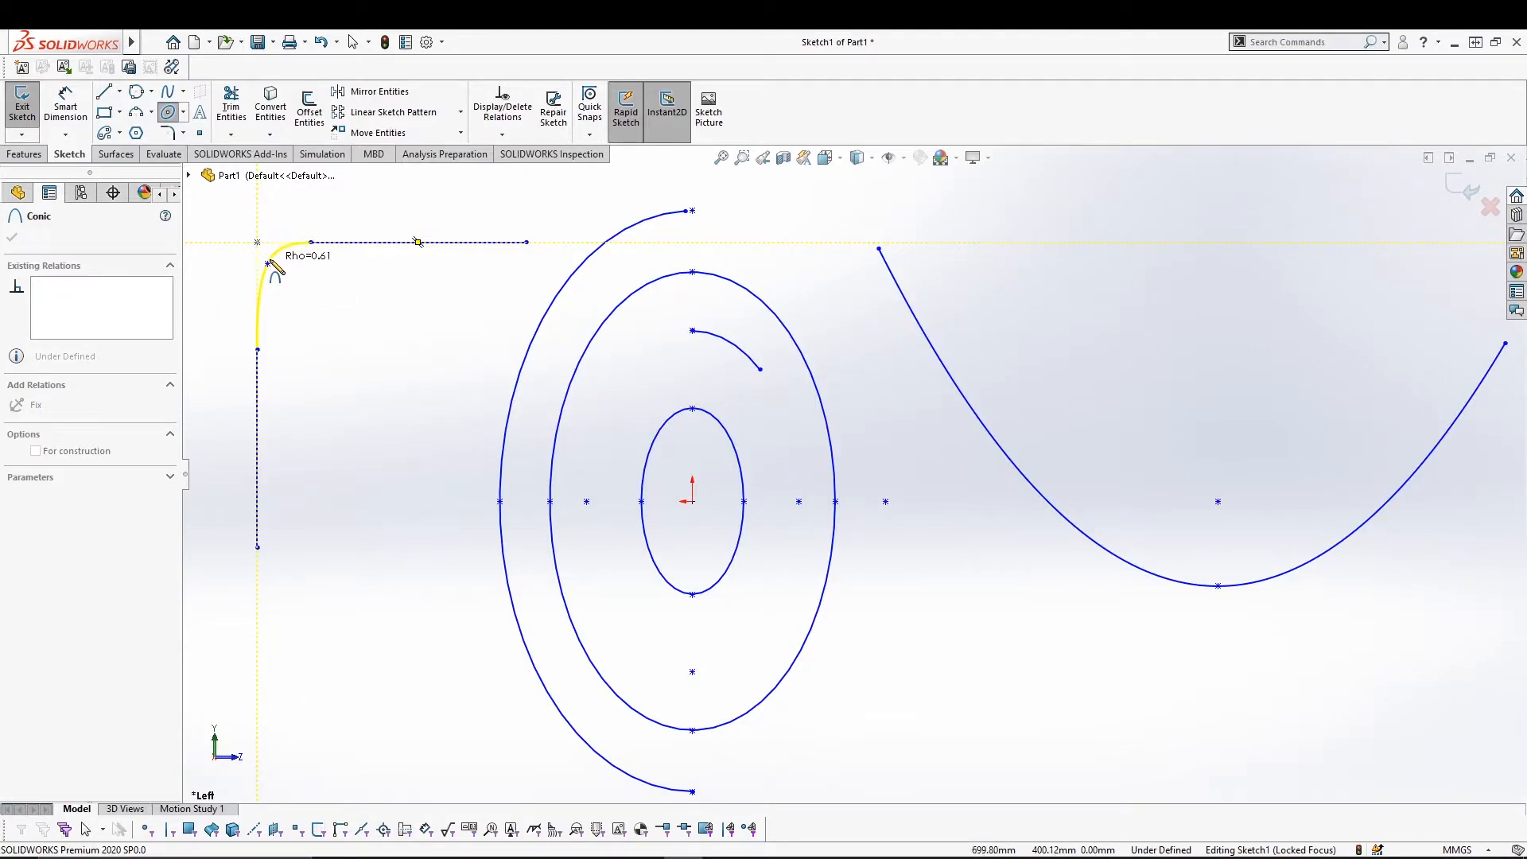
click(288, 286)
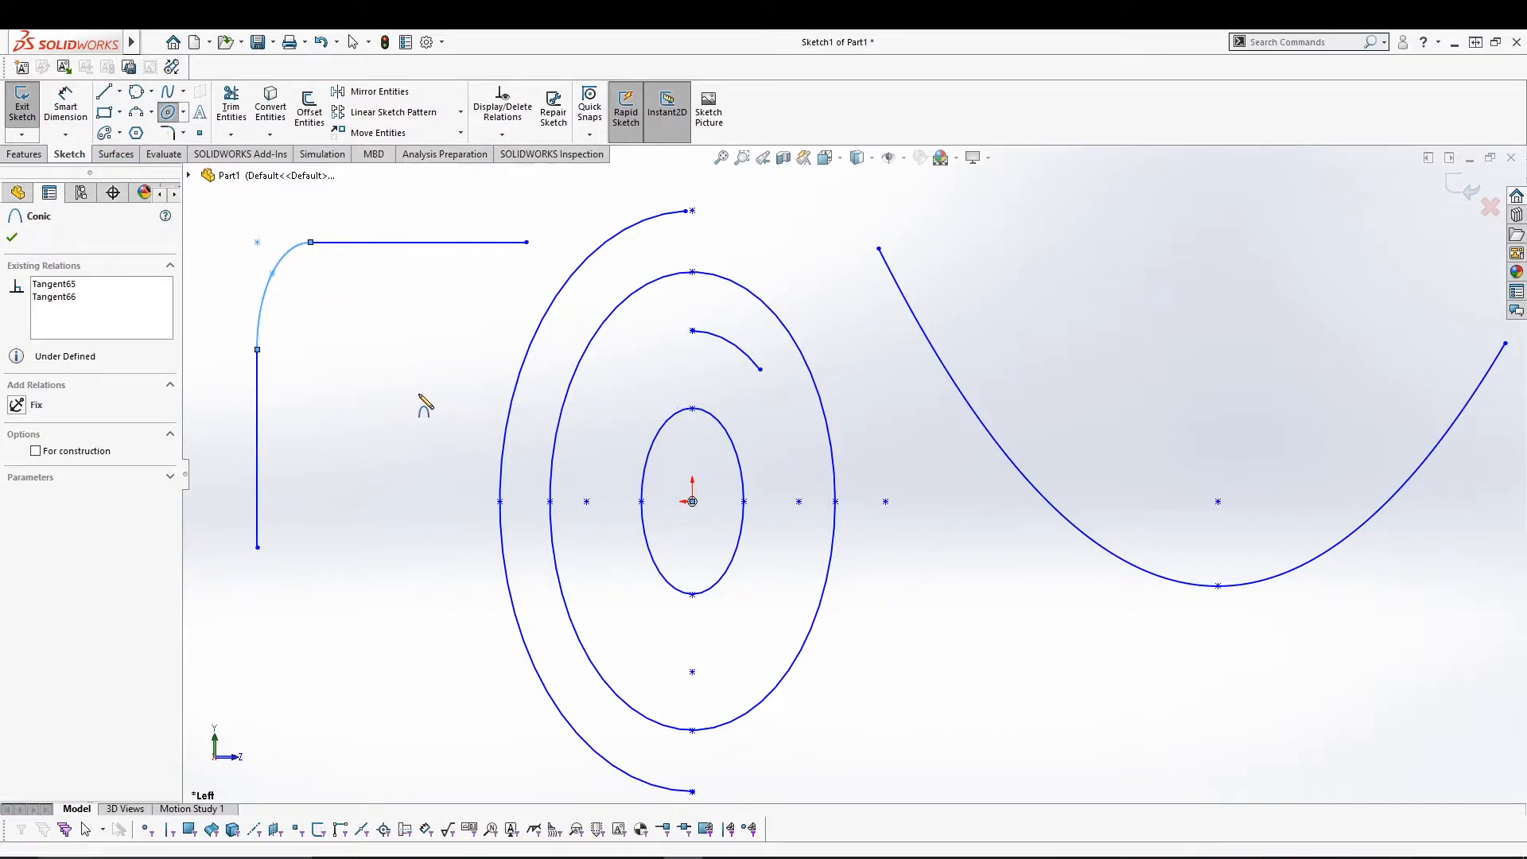
key(Escape)
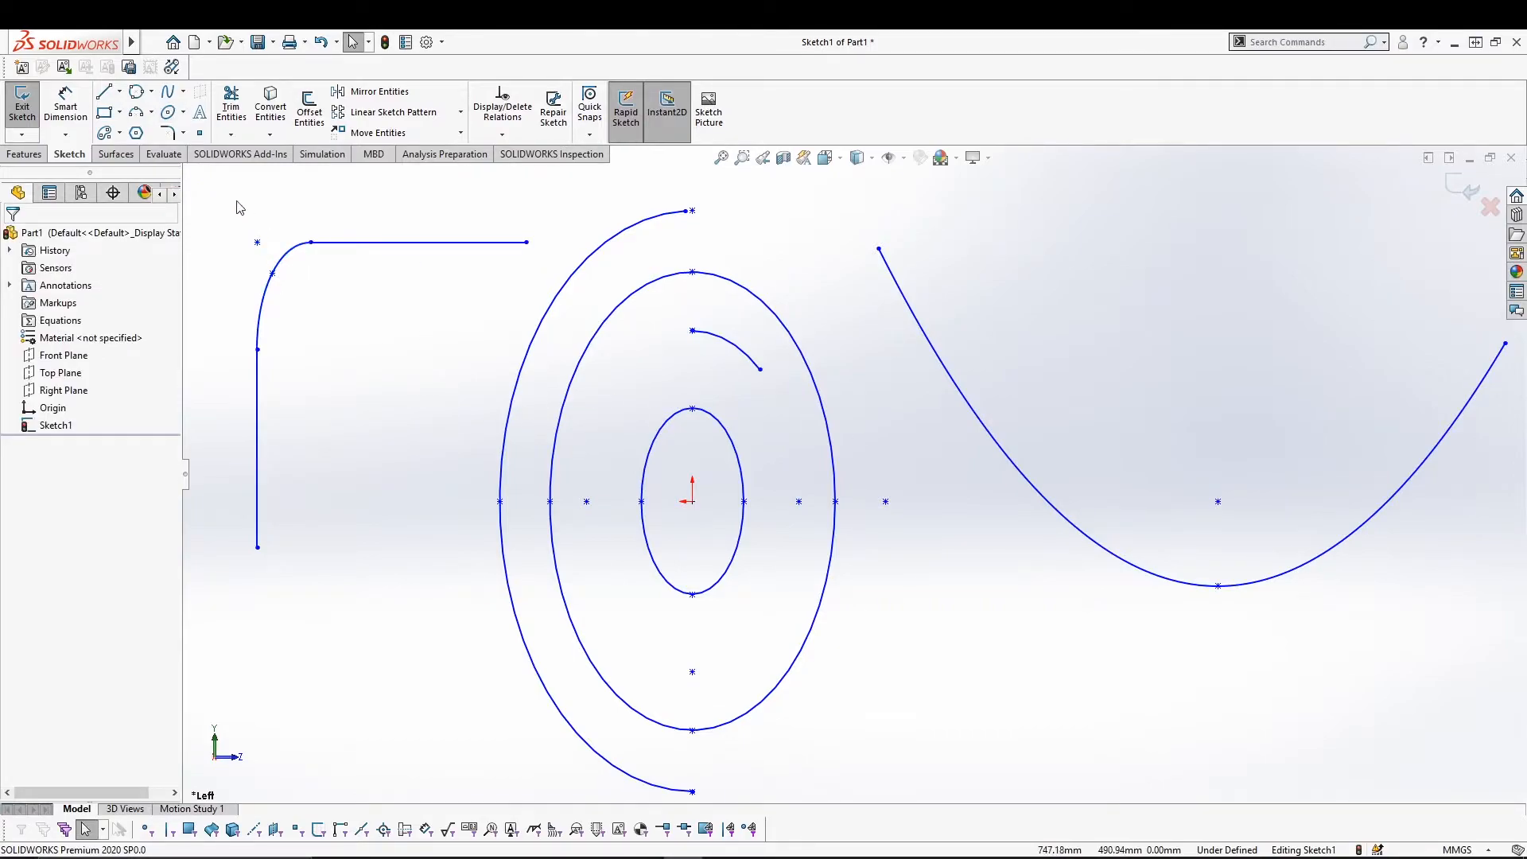
click(183, 112)
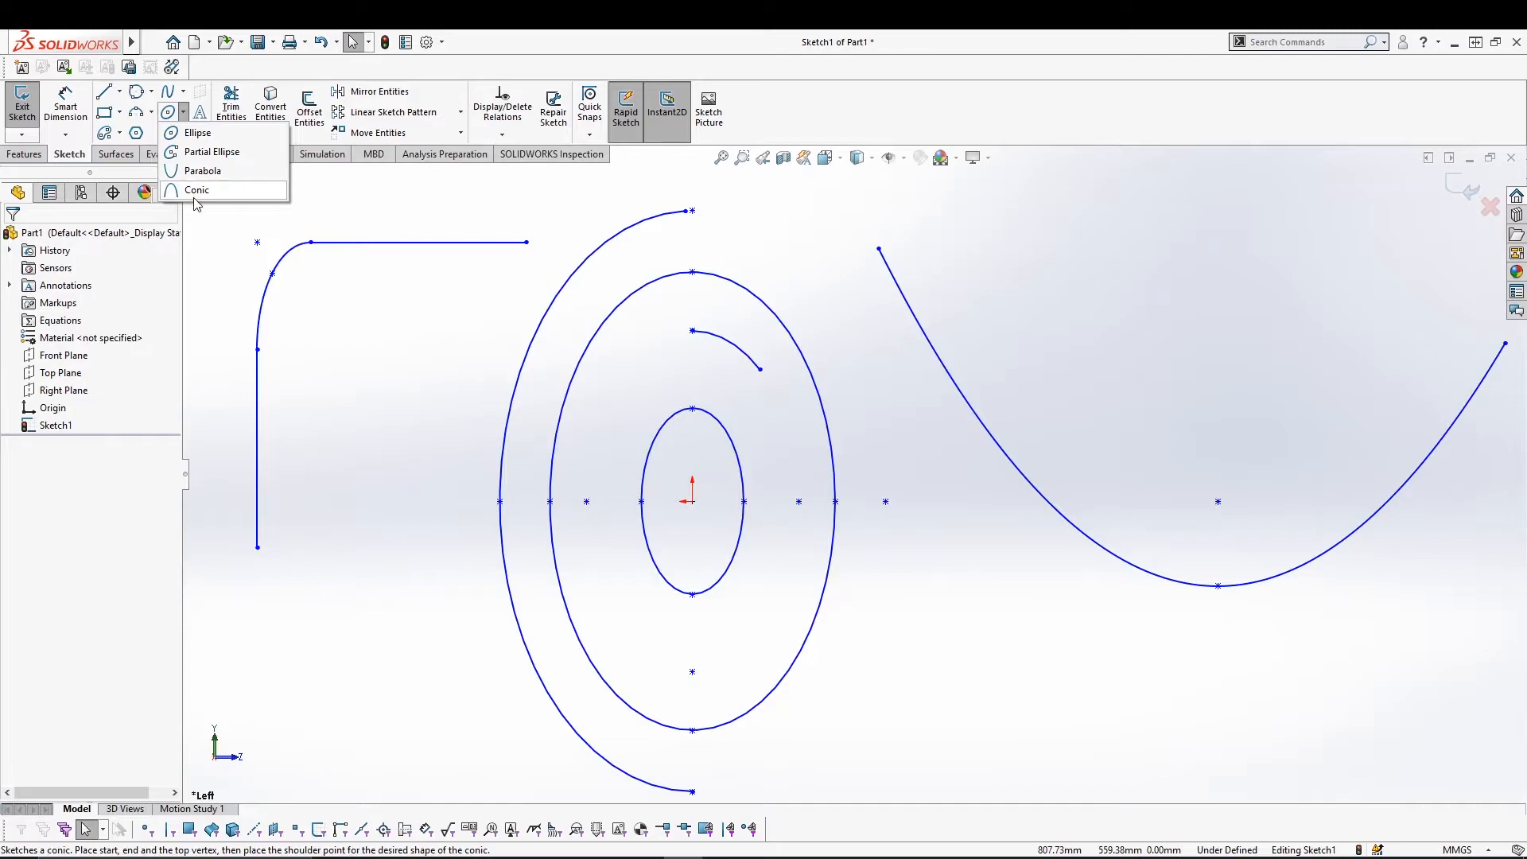
click(211, 229)
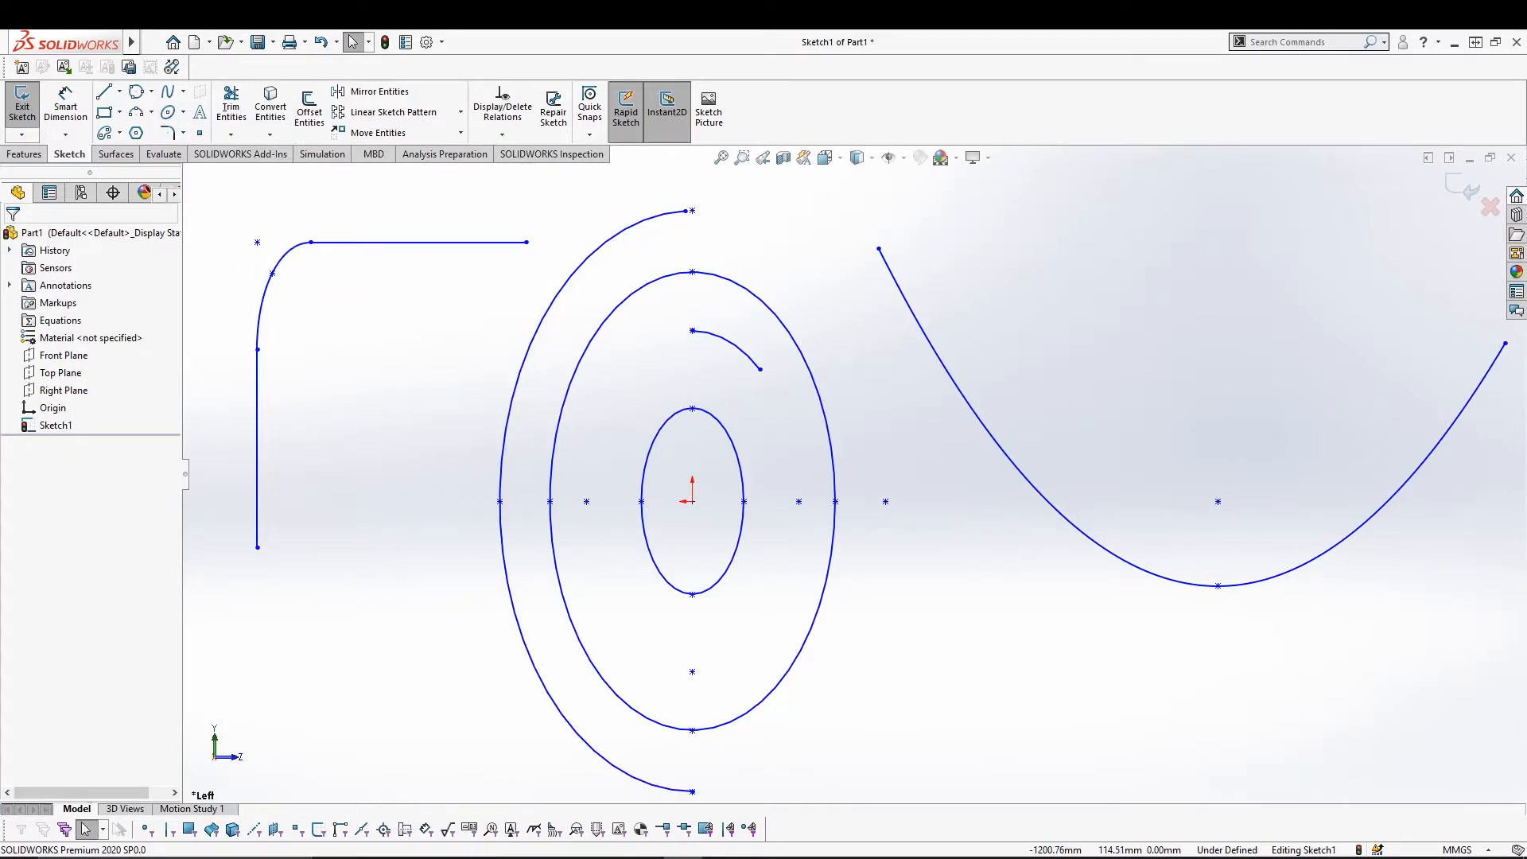
click(593, 253)
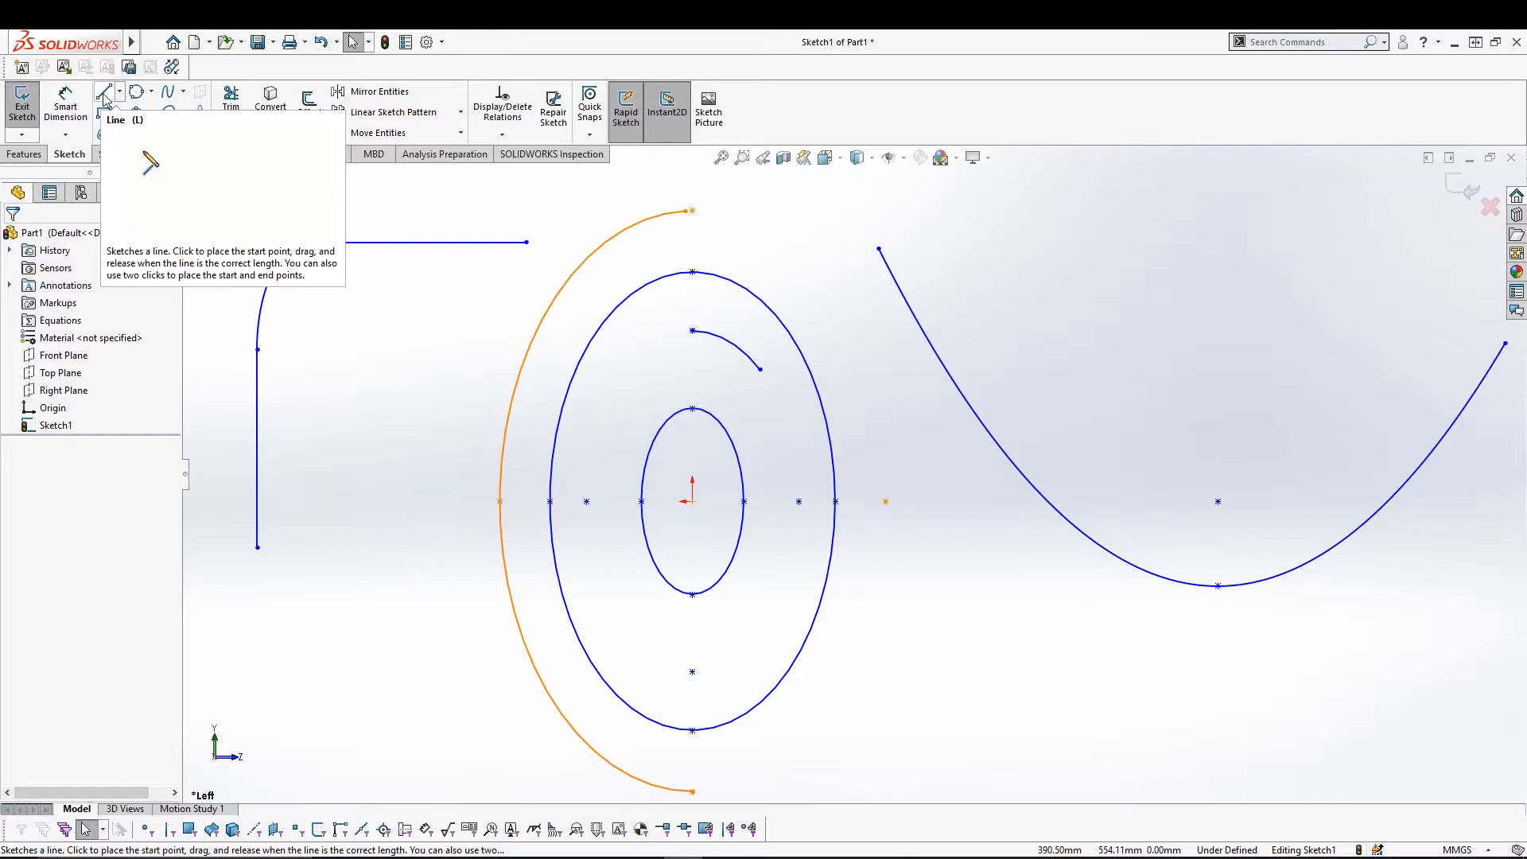
click(980, 390)
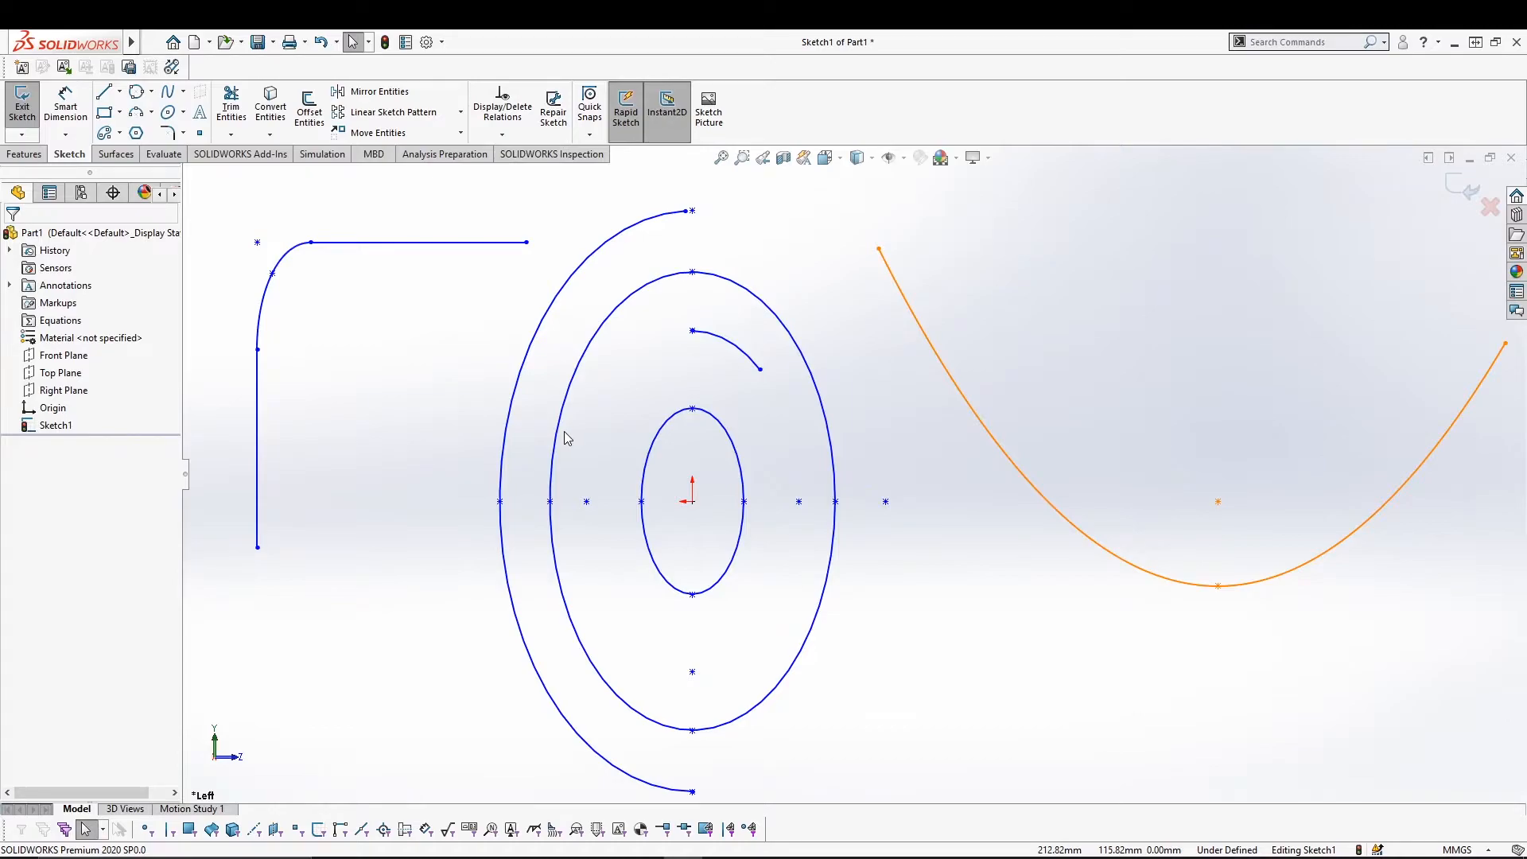
key(ctrl+a)
Delete the old curves and draw a center rectangle centred on the origin.
key(Delete)
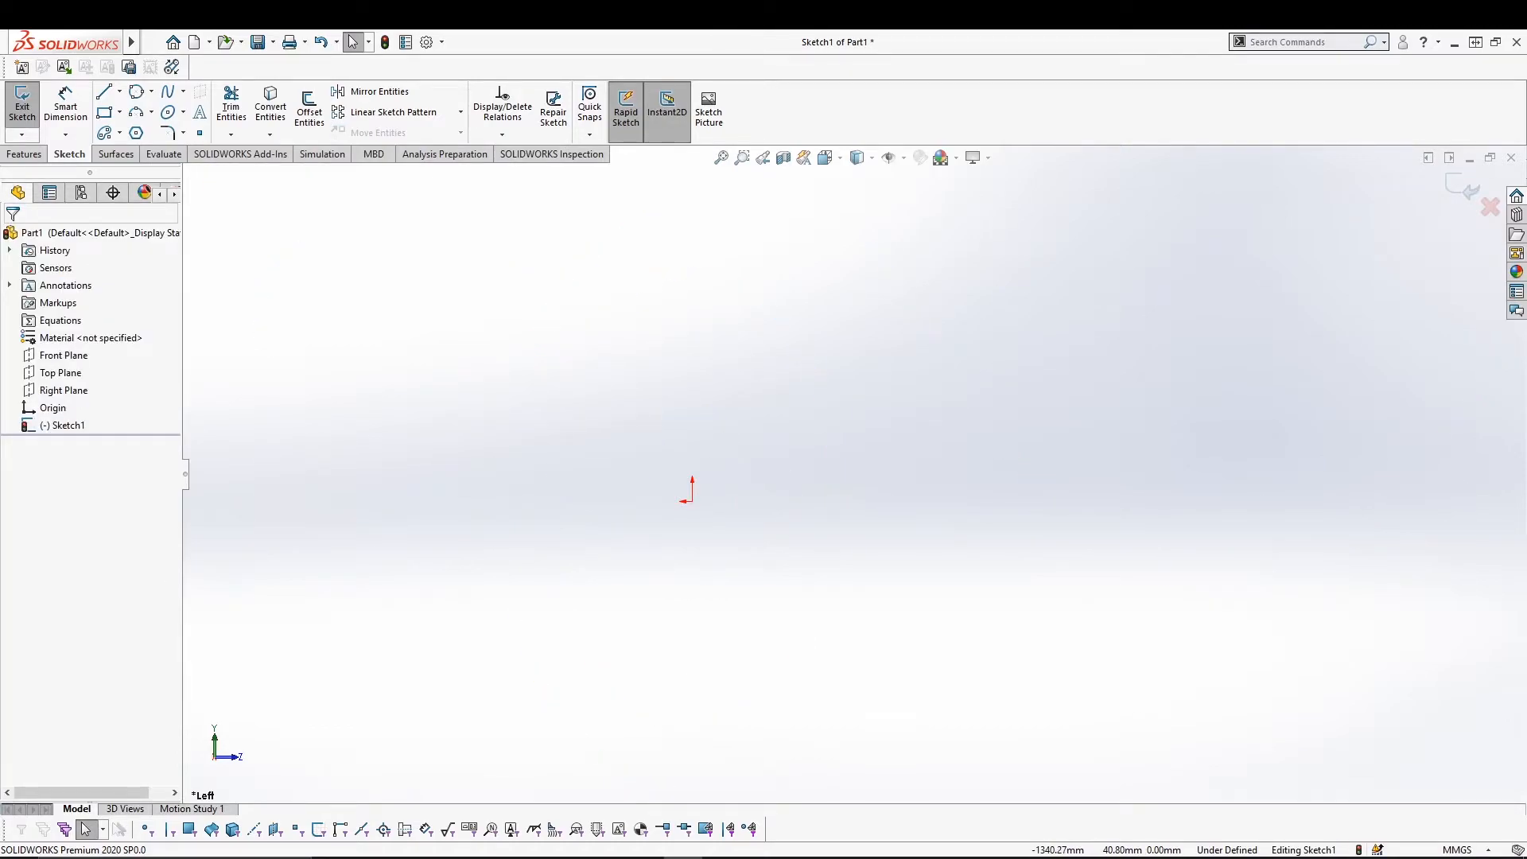
click(182, 135)
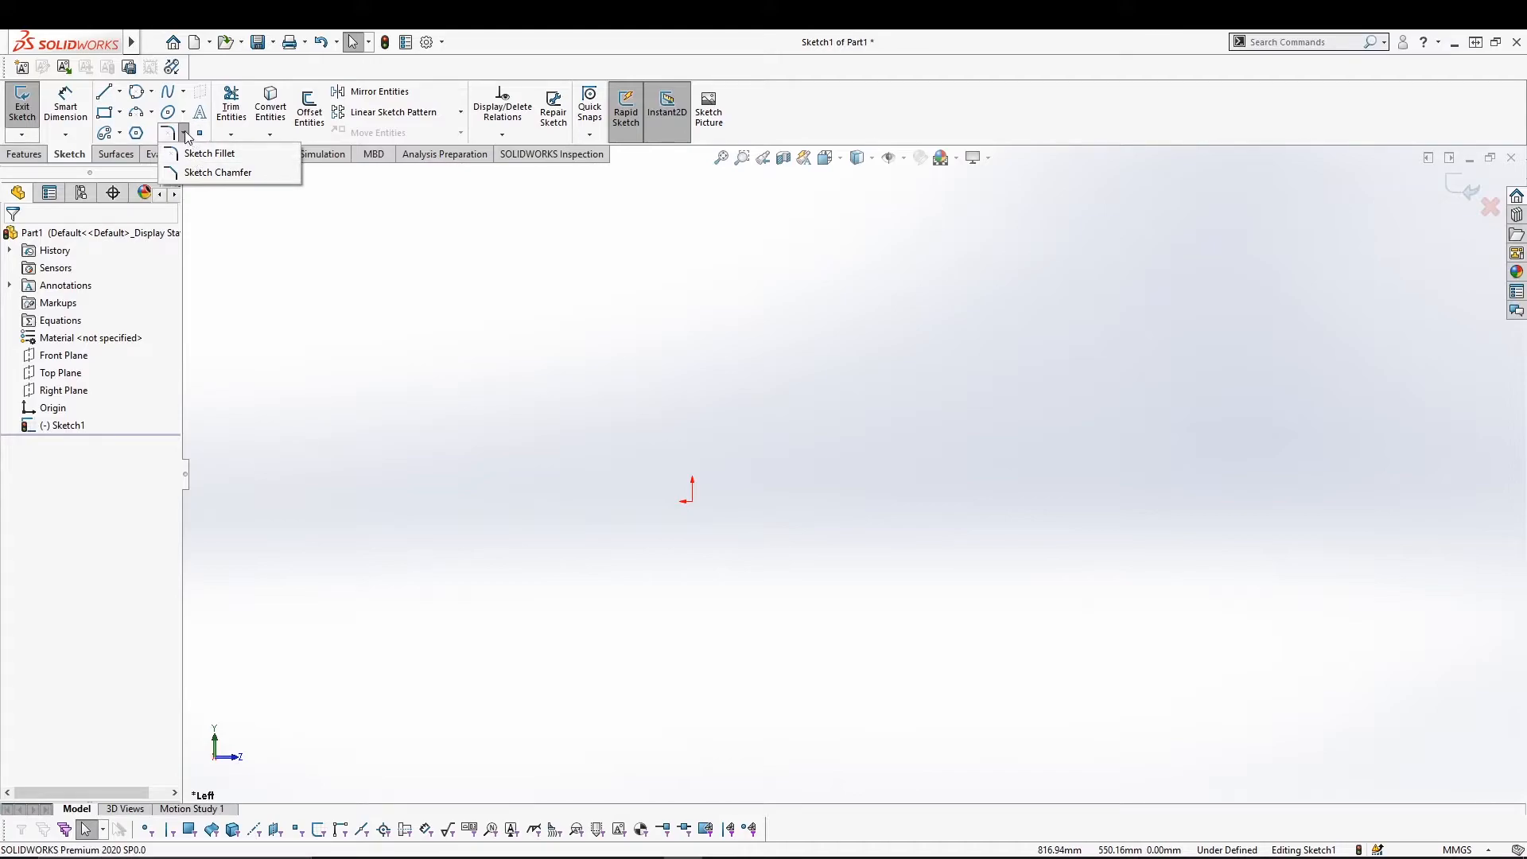
click(120, 112)
click(128, 156)
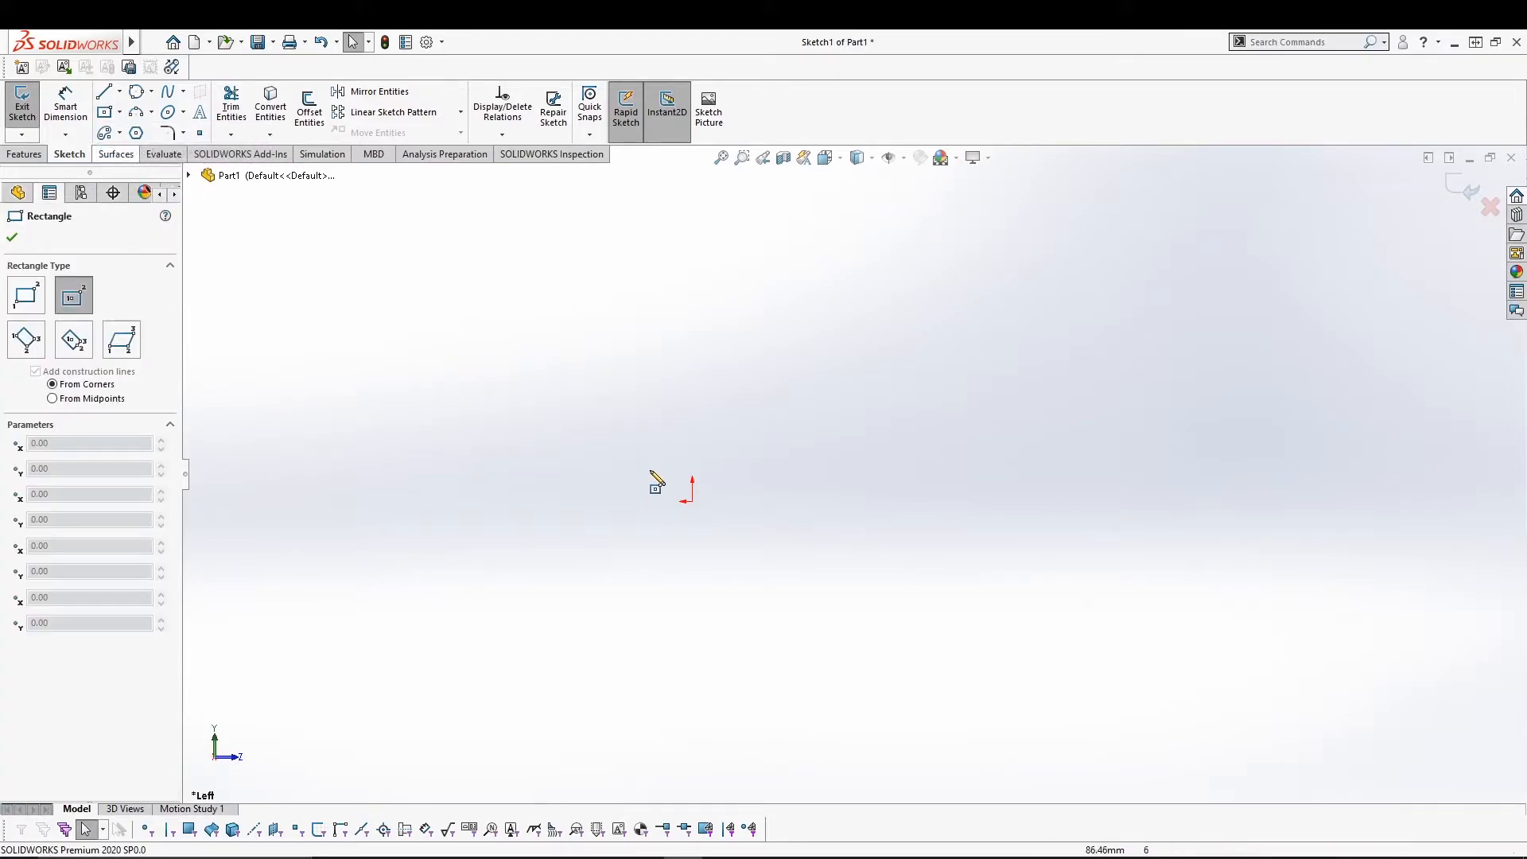
click(691, 501)
click(402, 357)
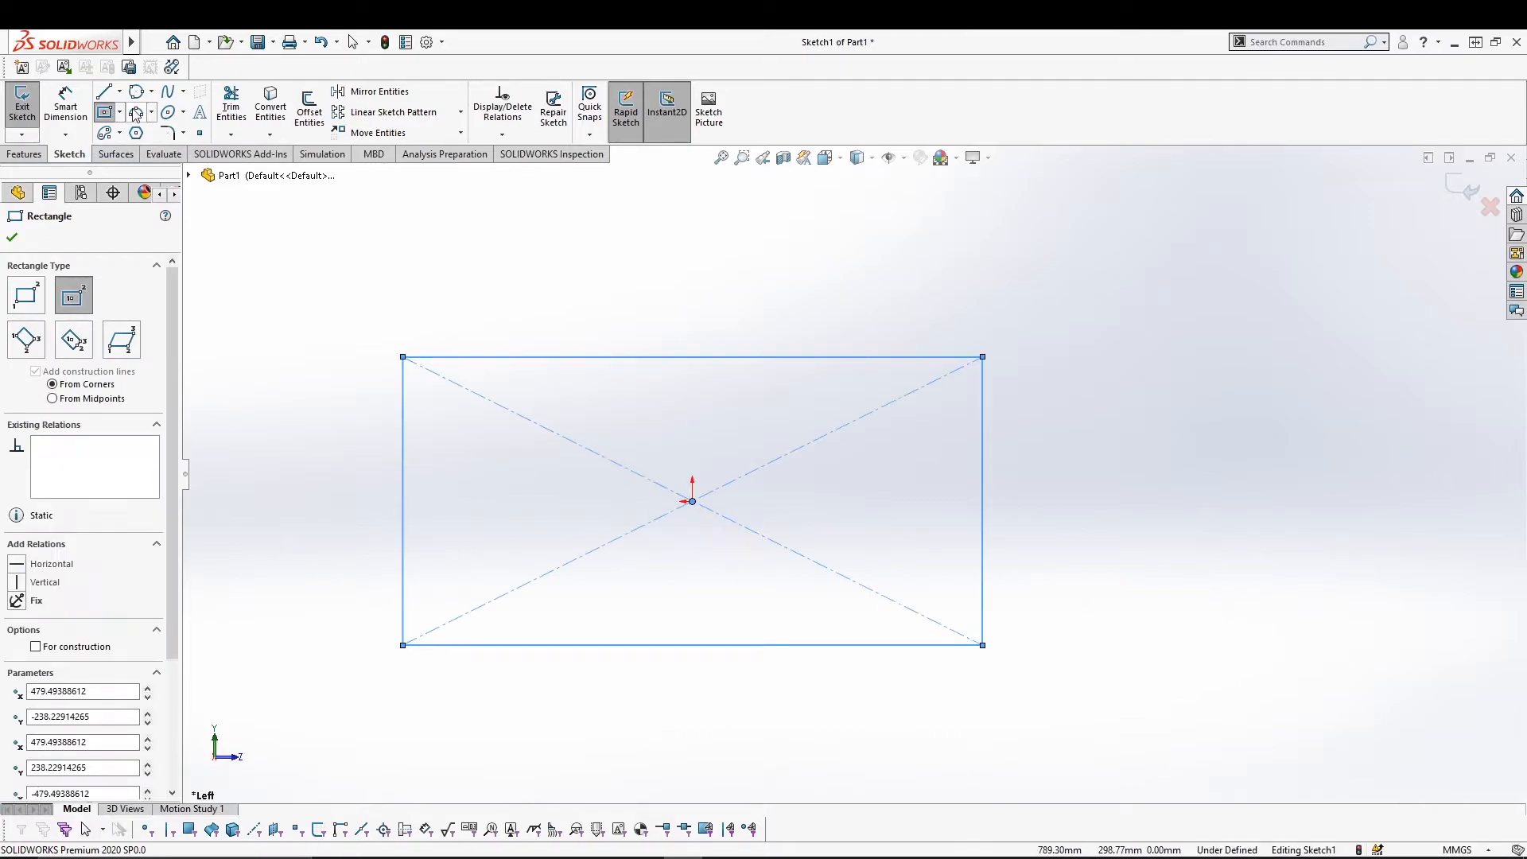
click(168, 133)
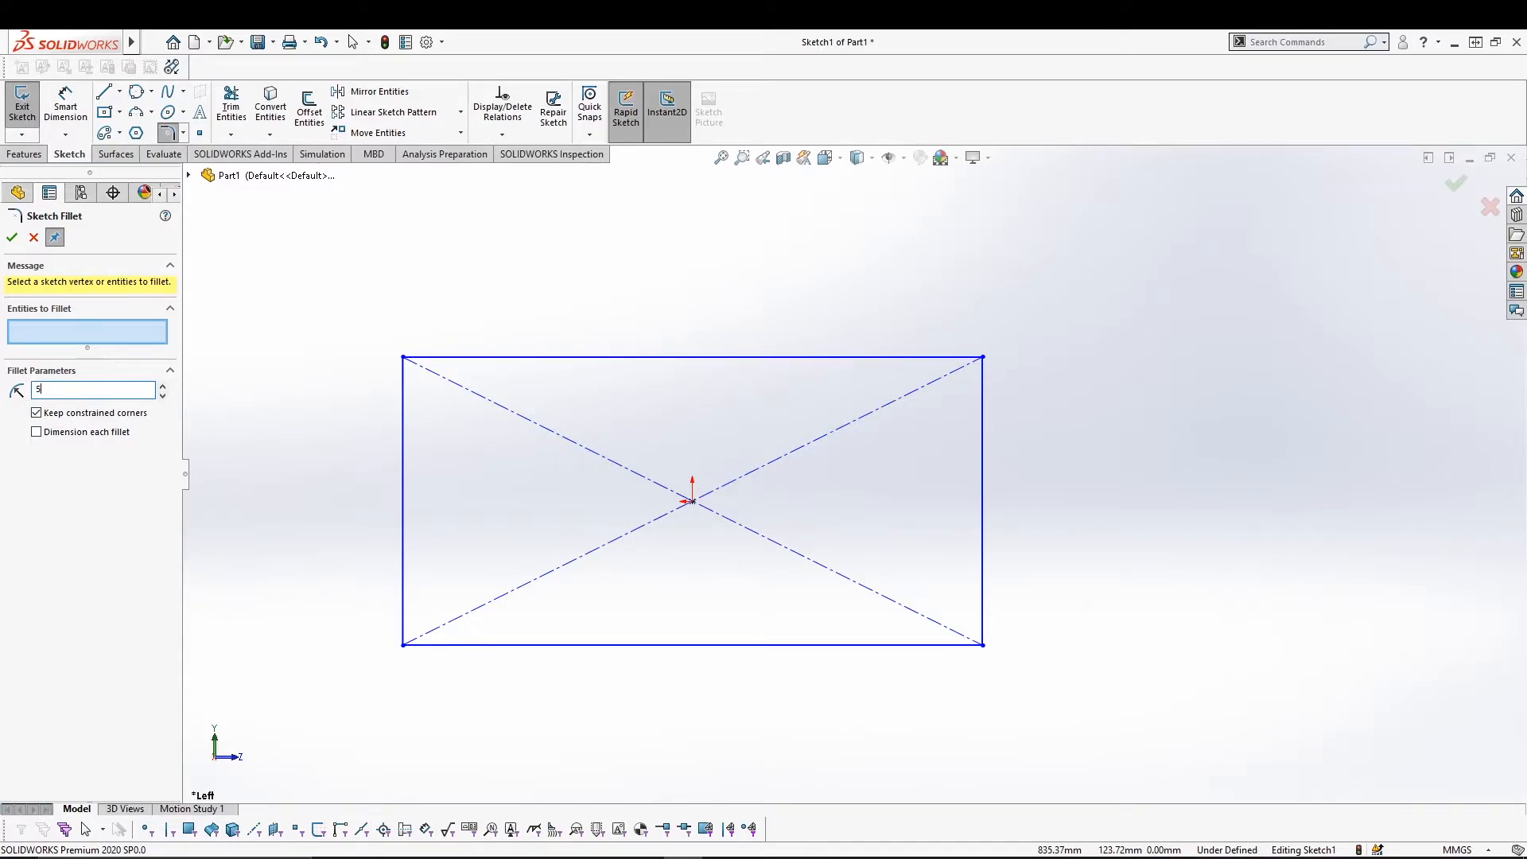
click(403, 394)
click(453, 365)
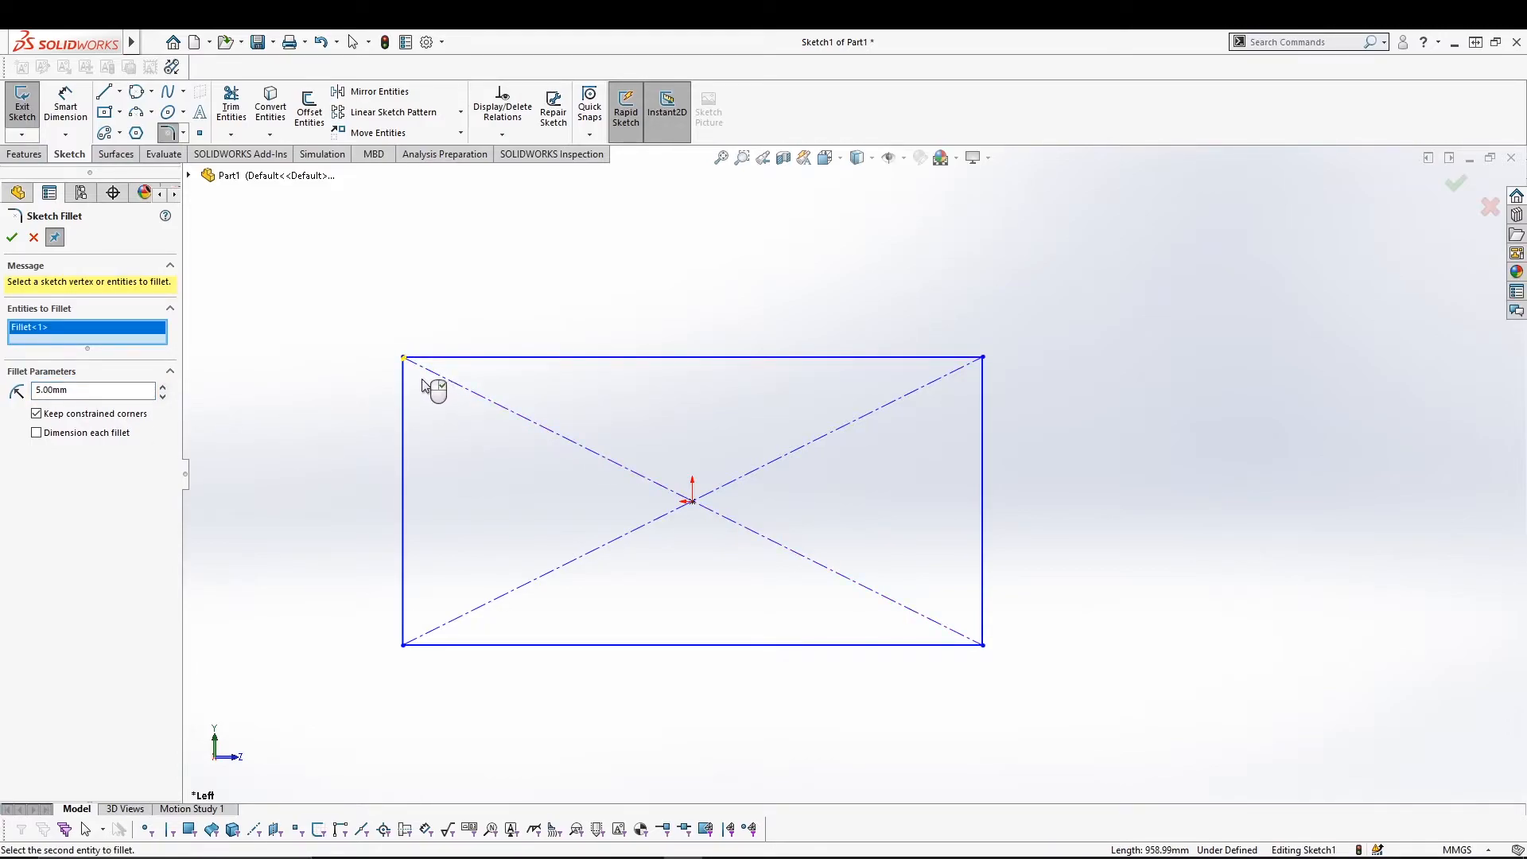
drag(86, 391, 1, 394)
click(935, 362)
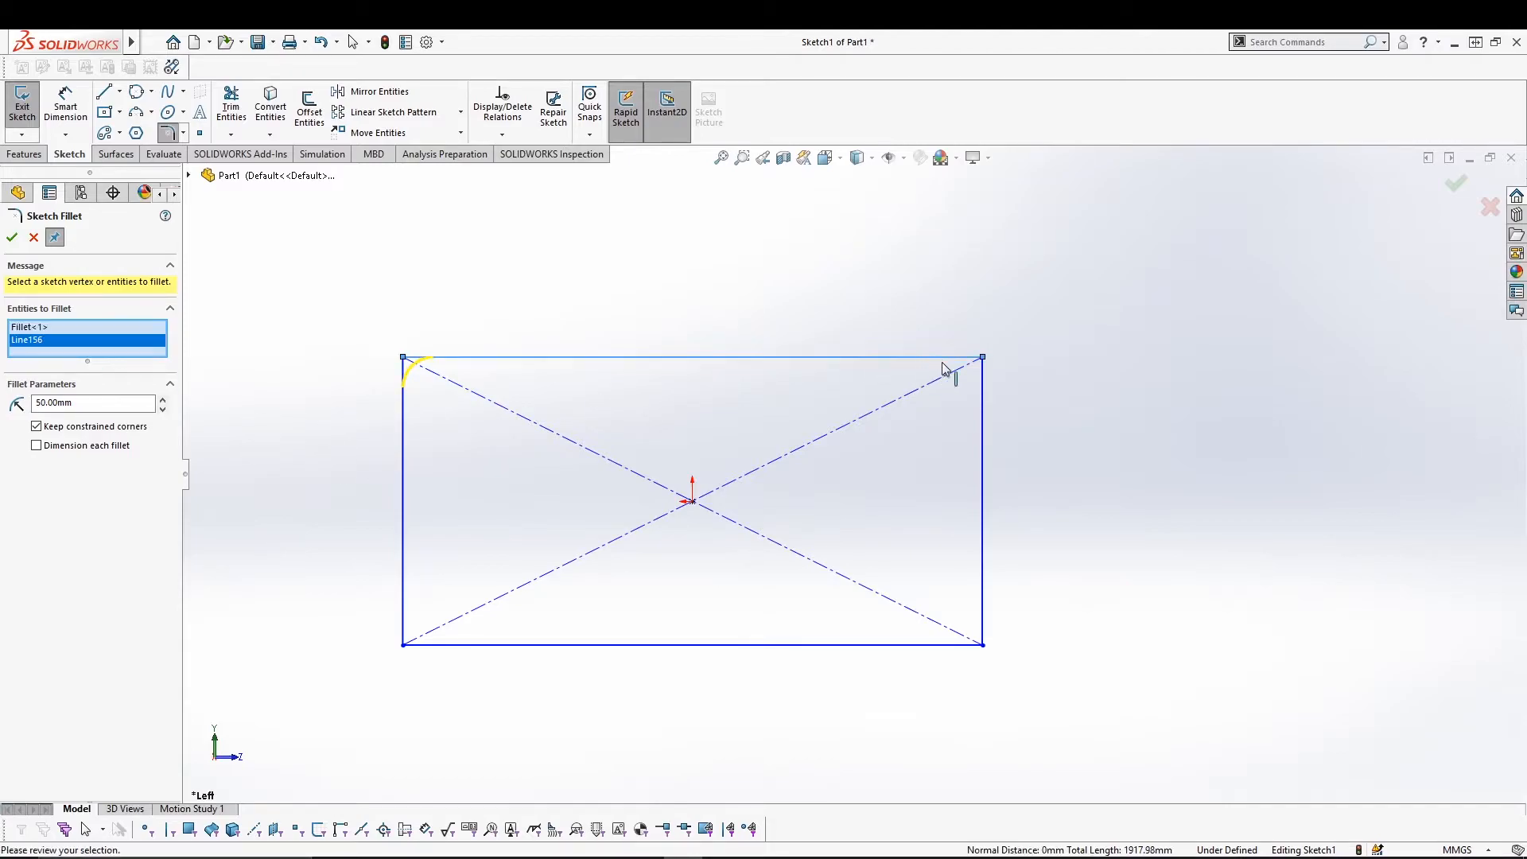
click(981, 392)
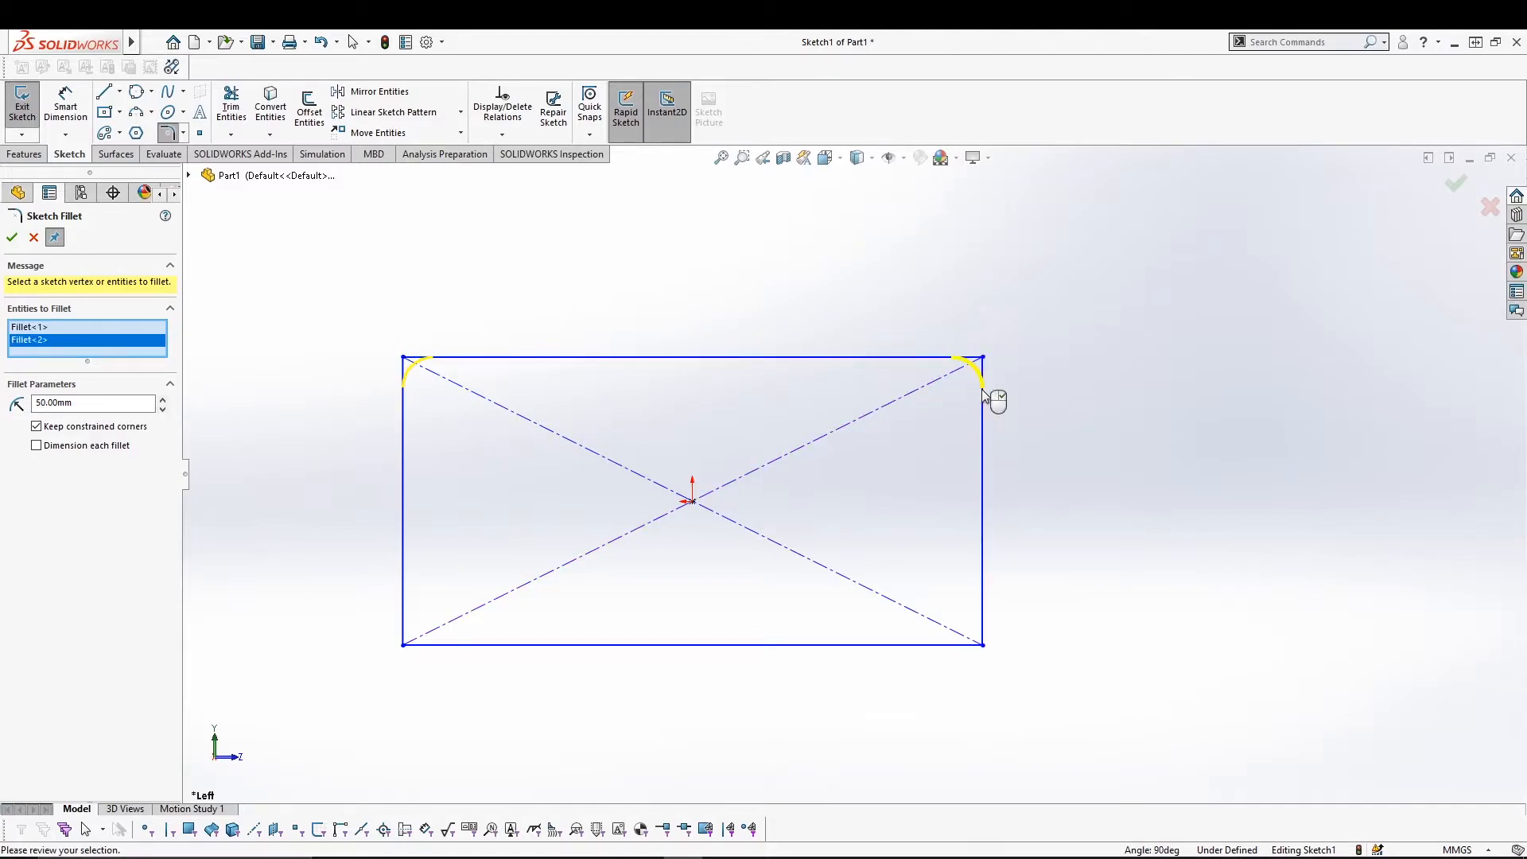
click(983, 604)
click(952, 645)
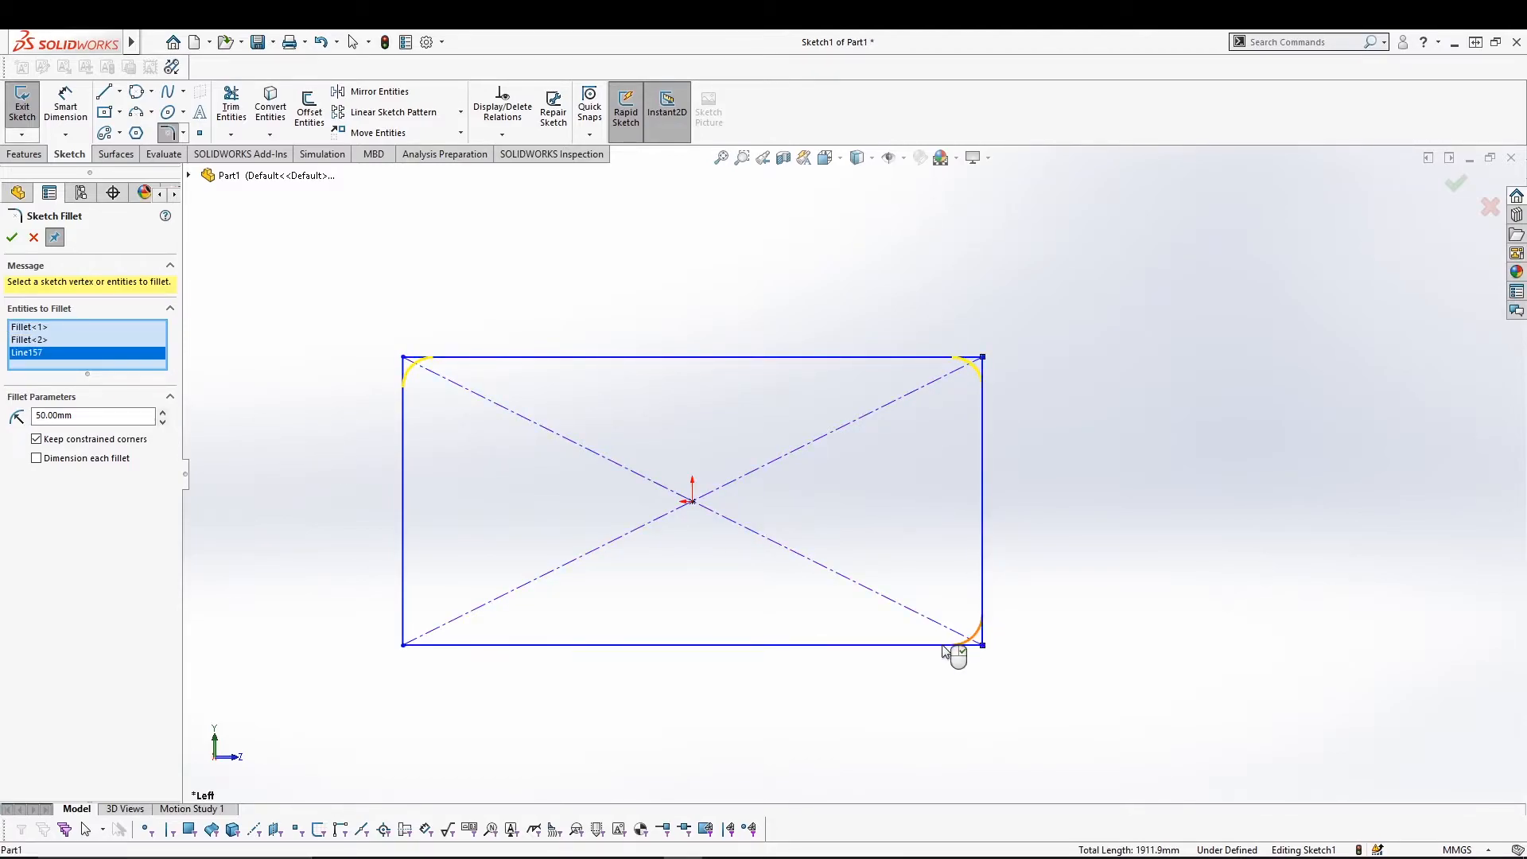
click(404, 624)
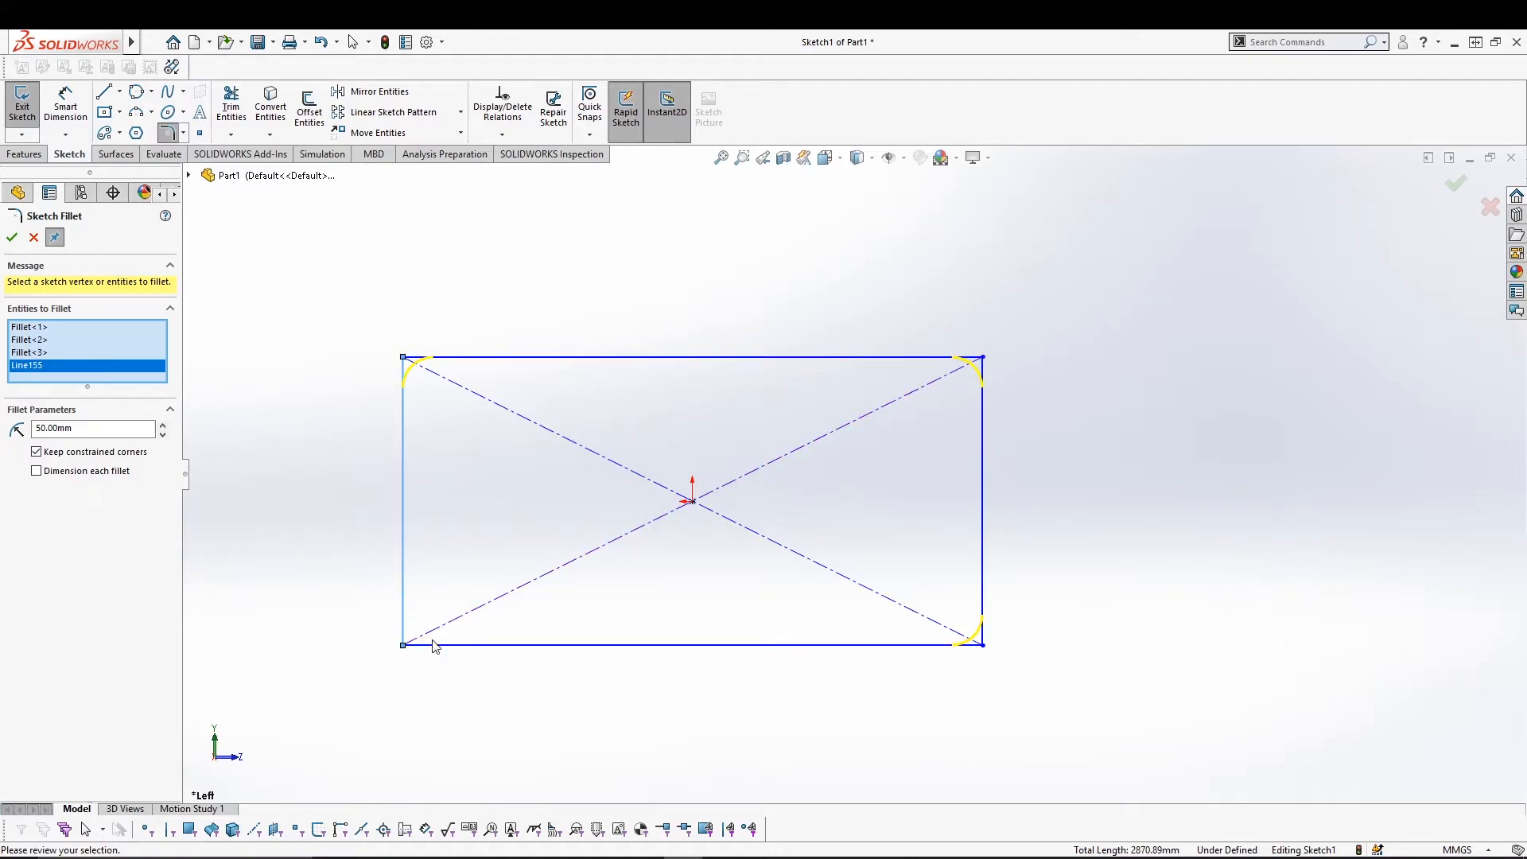
click(12, 237)
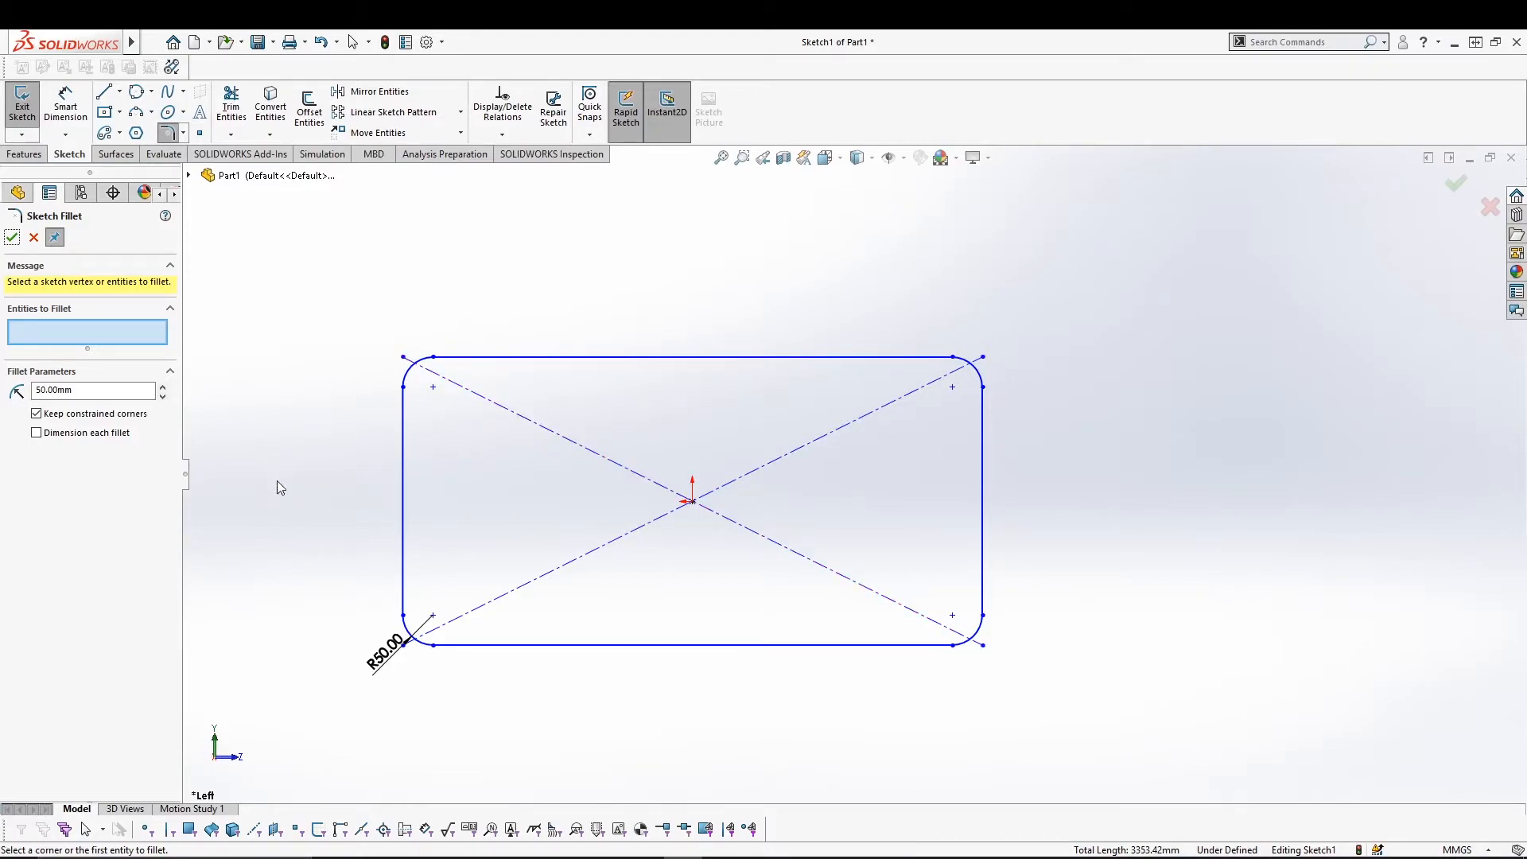
key(ctrl+z)
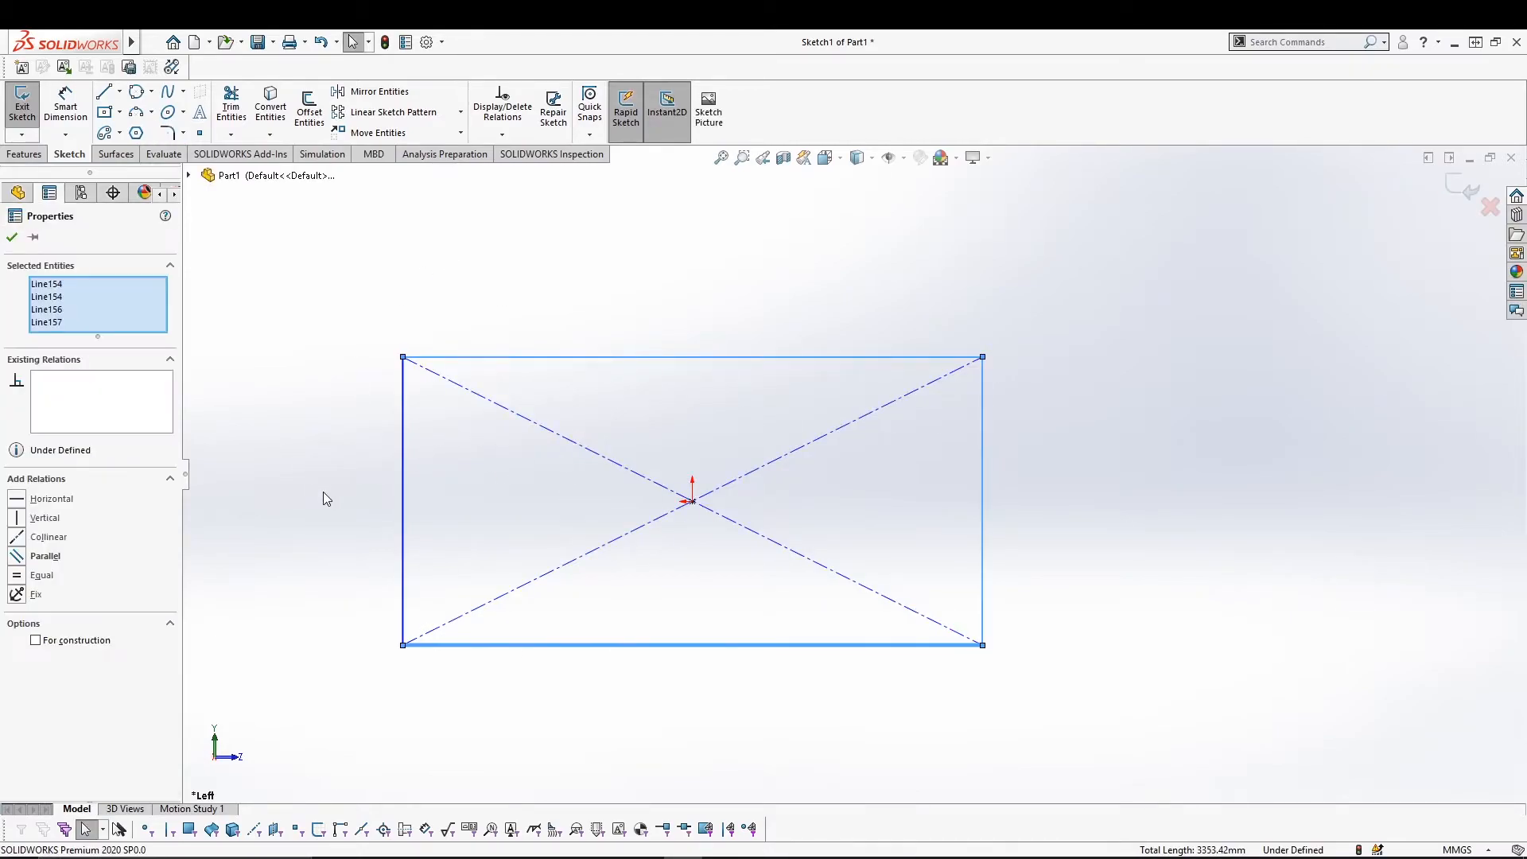
Chamfer both left rectangle corners using angle-distance, 50 mm at 45°.
click(183, 133)
click(209, 172)
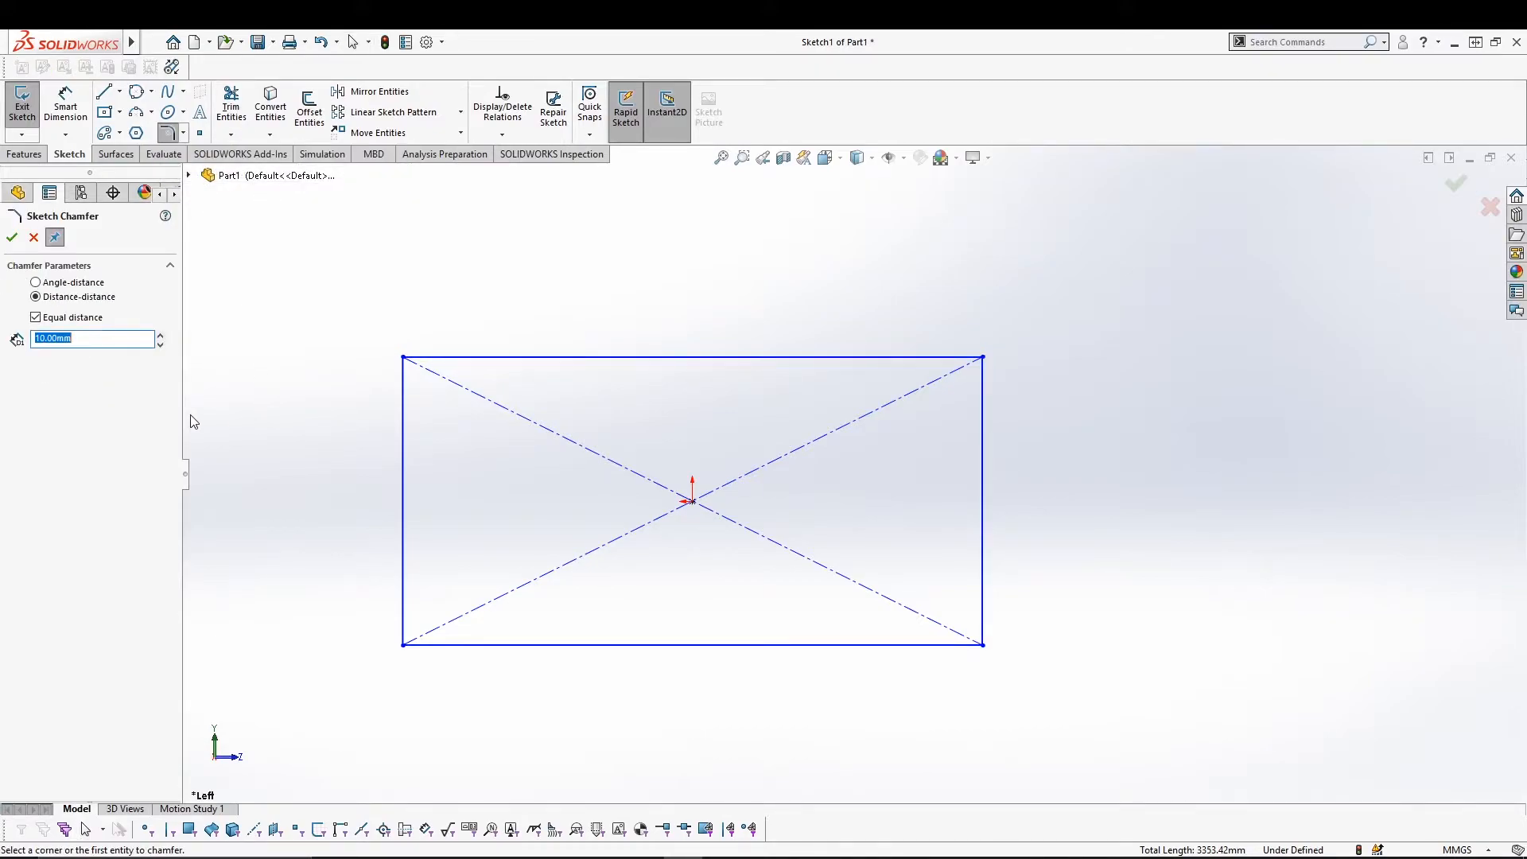
click(37, 283)
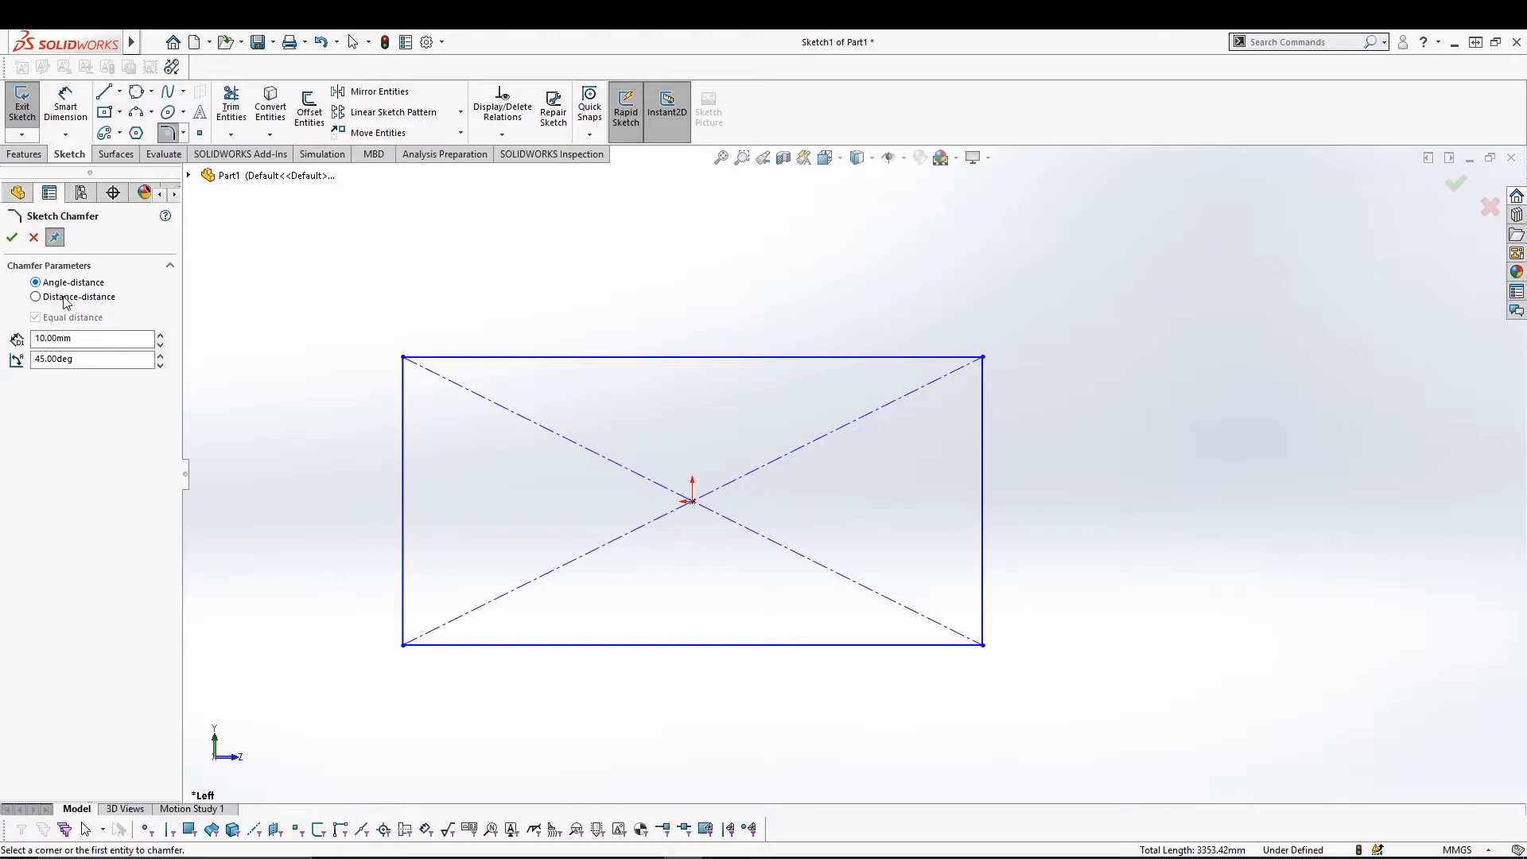
drag(79, 339, 7, 343)
text(50)
click(404, 358)
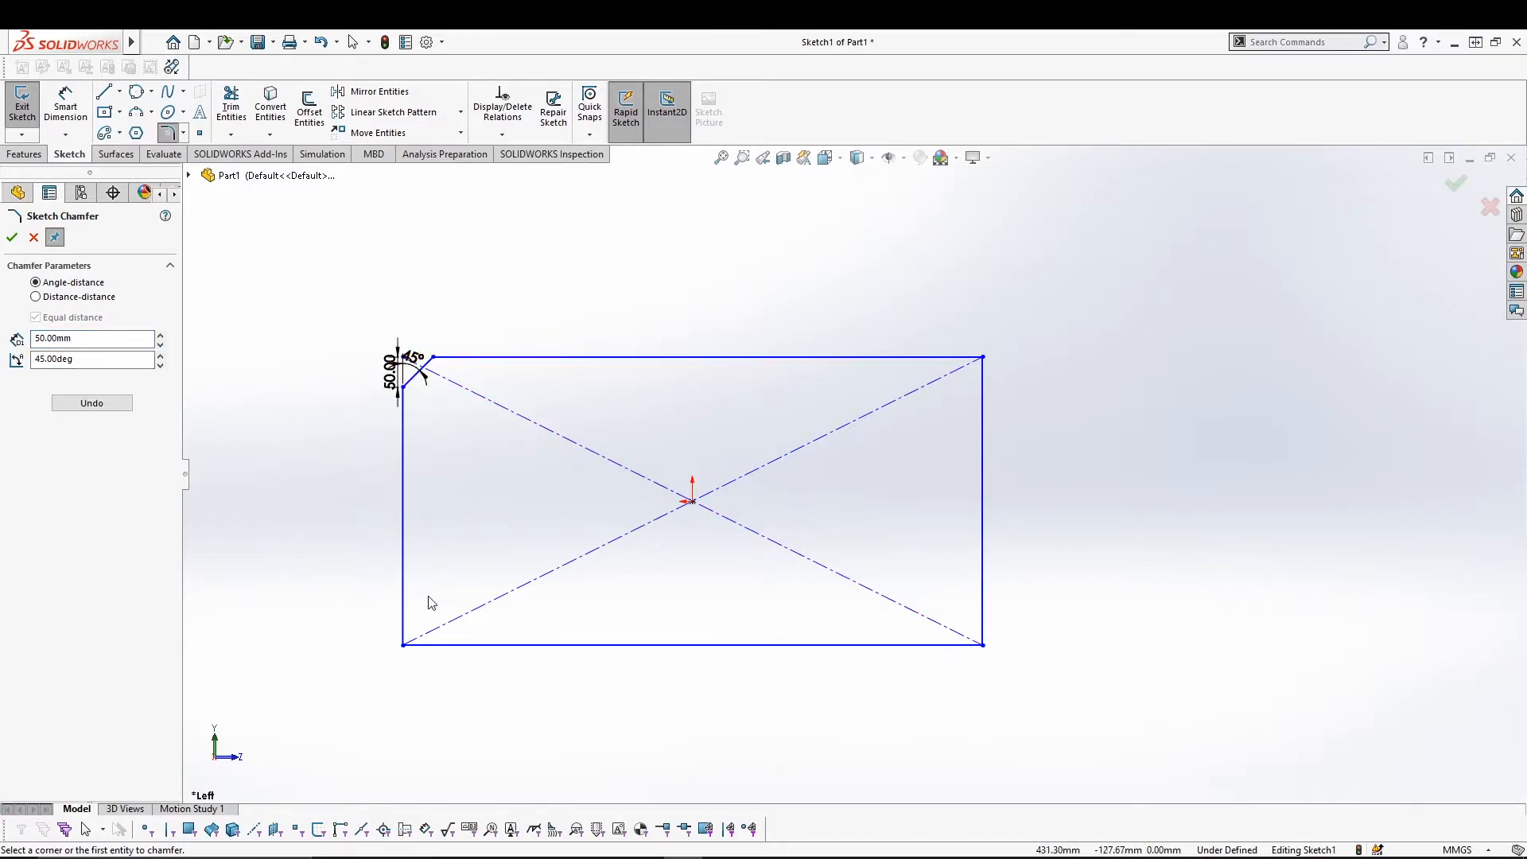
click(403, 645)
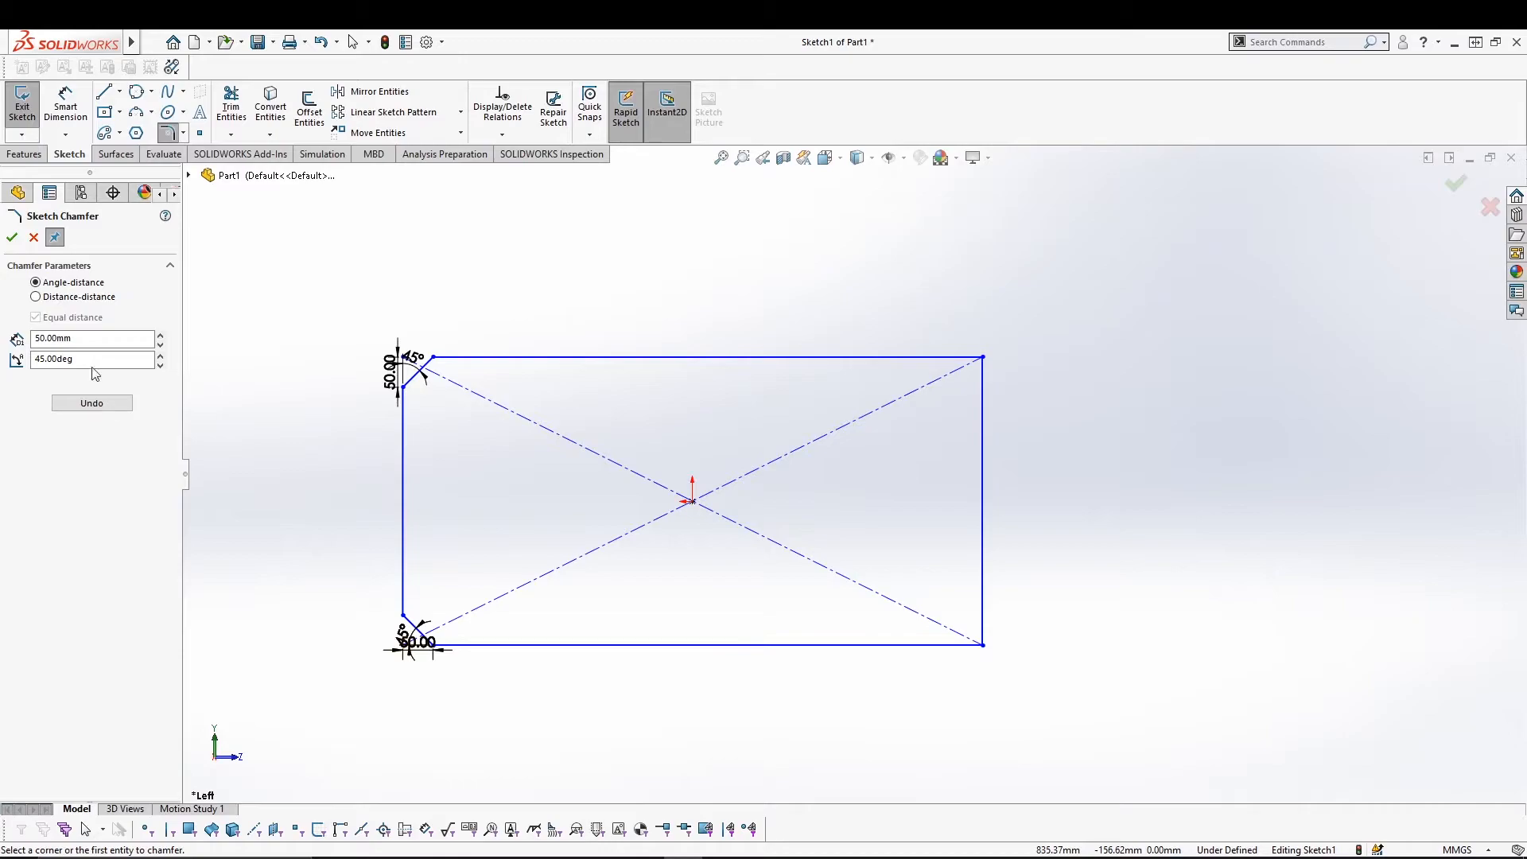
Chamfer both right corners using distance-distance, 50 mm by 45 mm.
click(59, 299)
click(56, 359)
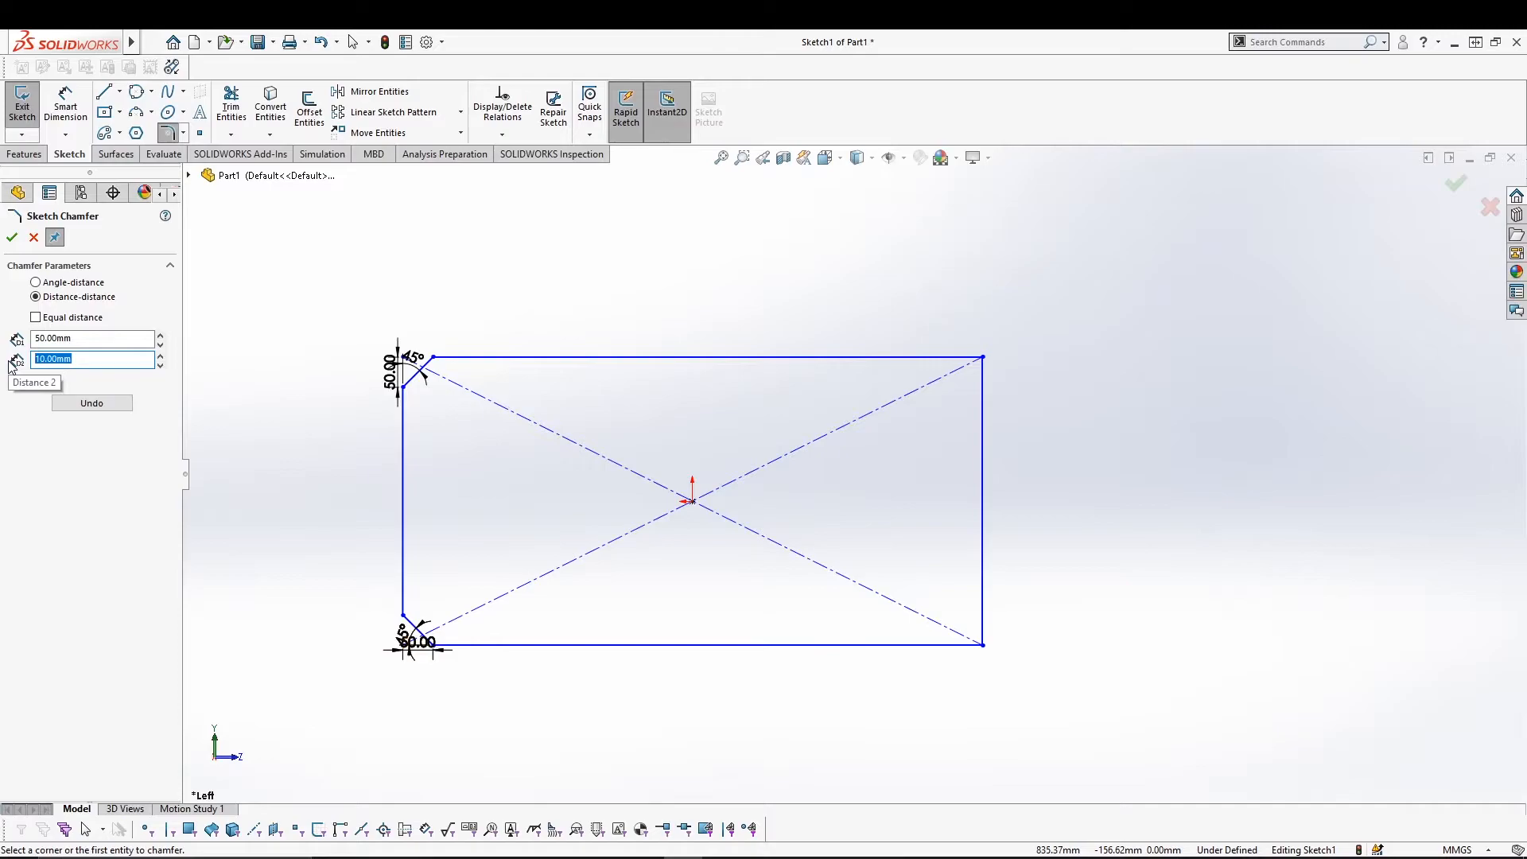
text(45)
click(982, 357)
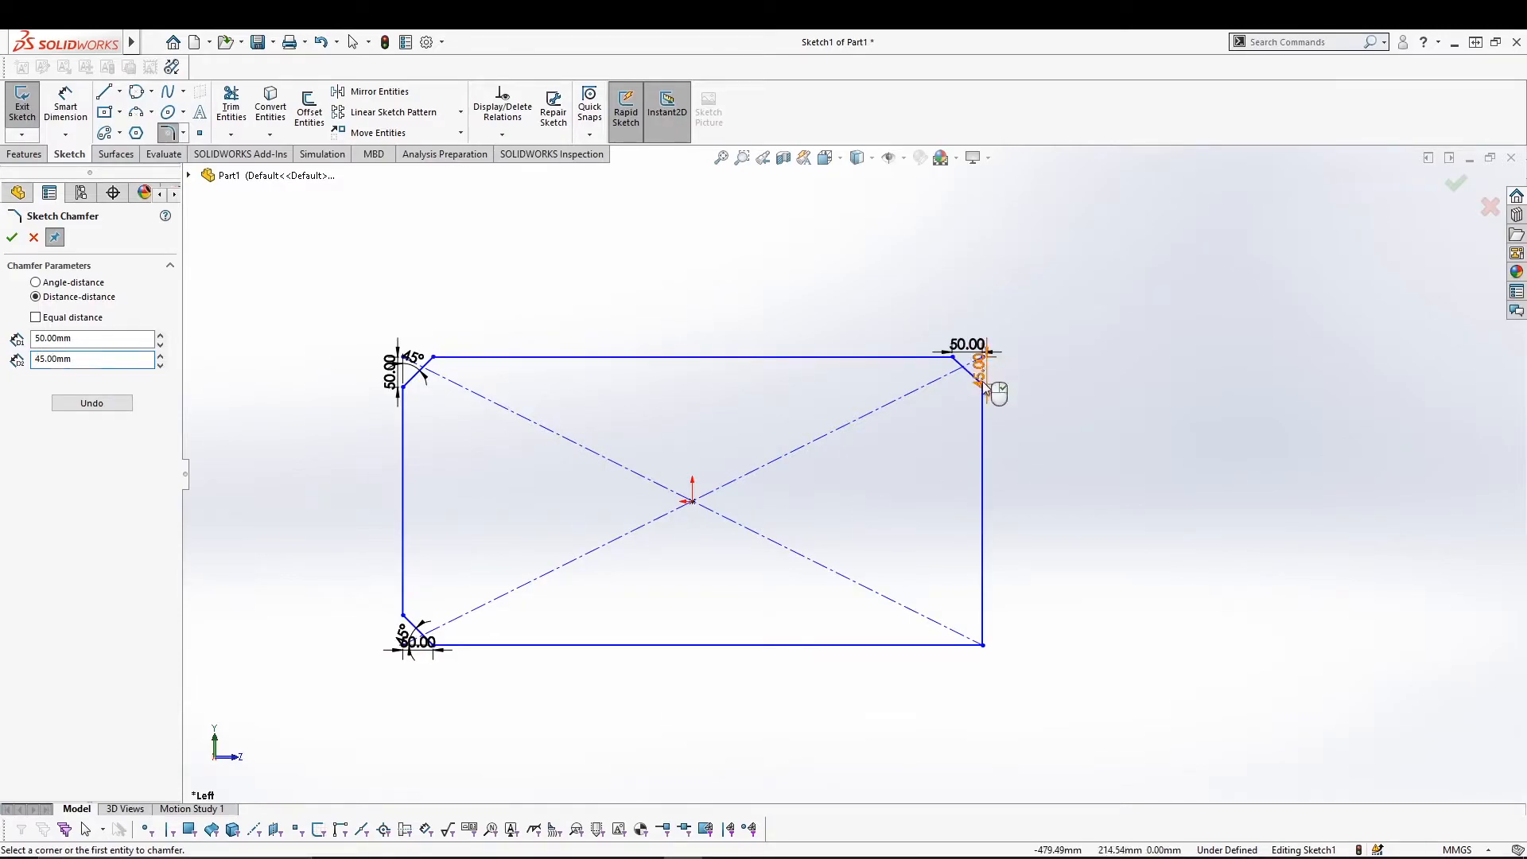
click(984, 644)
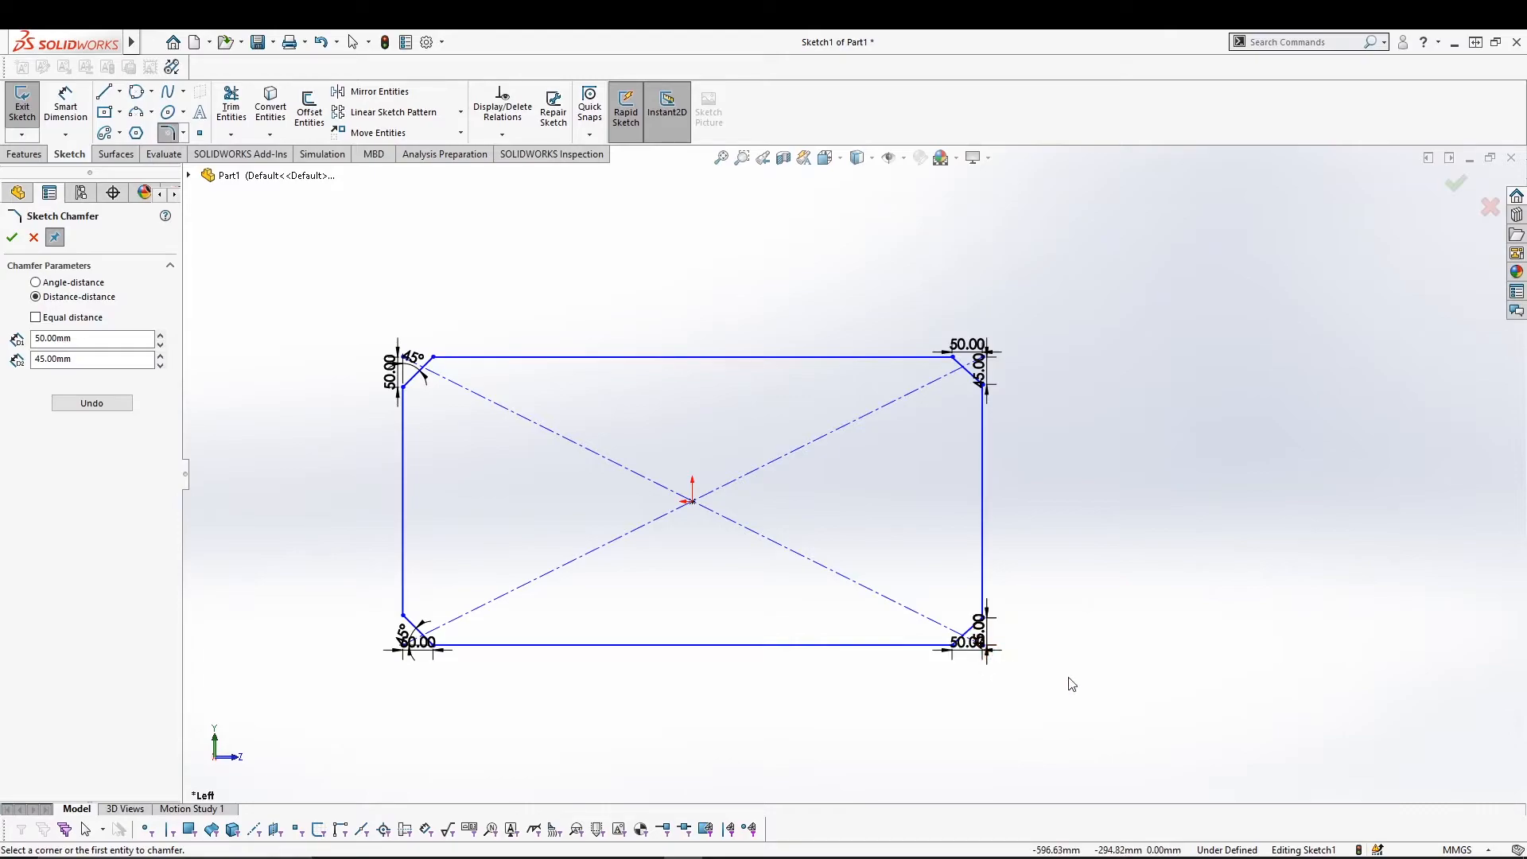
click(13, 238)
drag(390, 367, 322, 371)
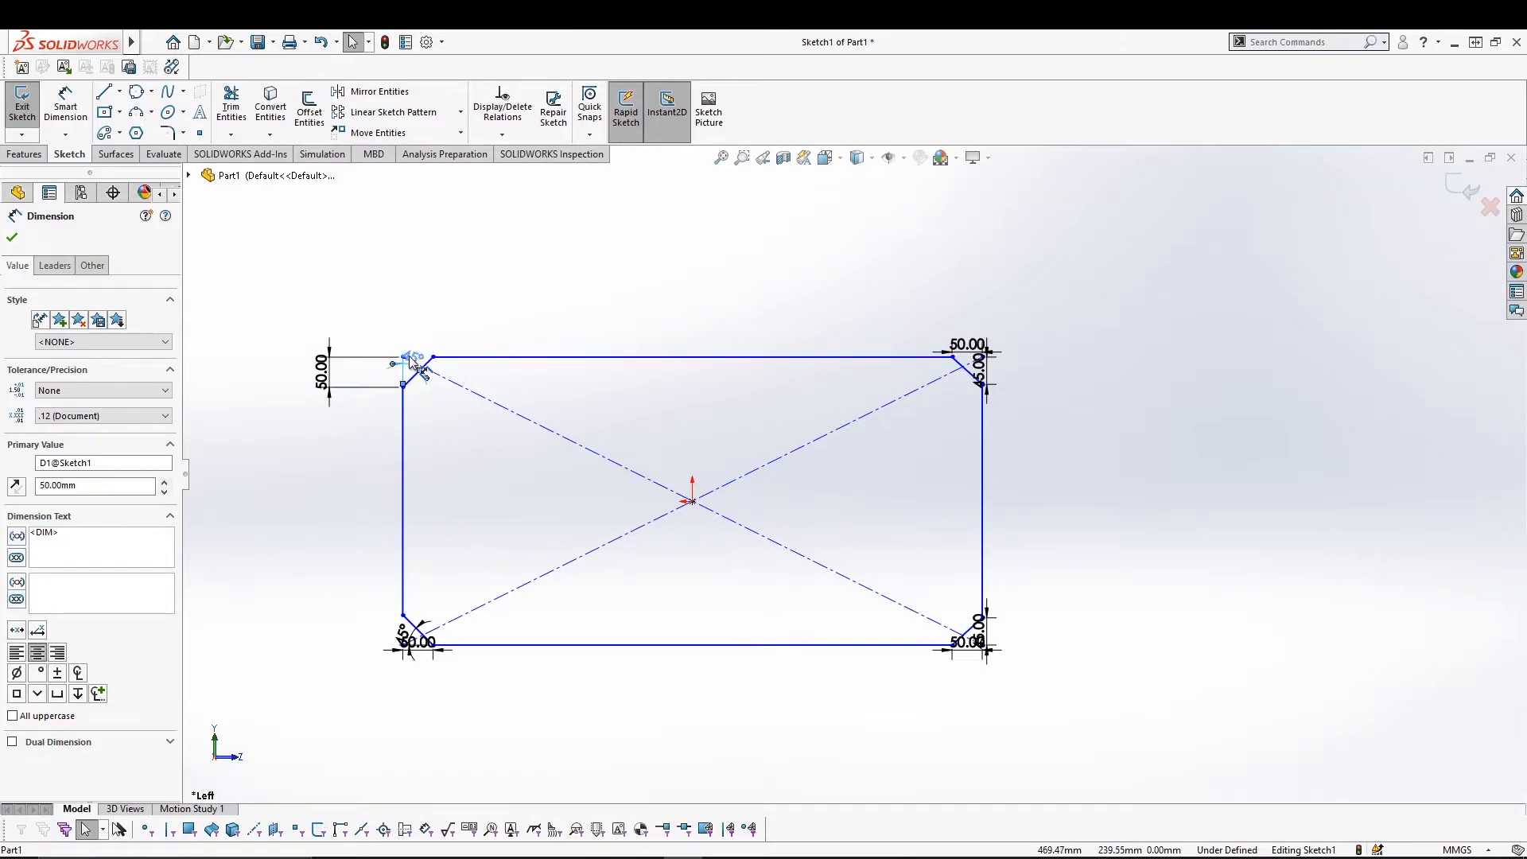
Move the top chamfers' 45°, 50.00 and 45.00 dimensions above the top edge, then view from the right.
click(429, 269)
drag(978, 345, 969, 250)
drag(977, 364, 854, 307)
click(658, 317)
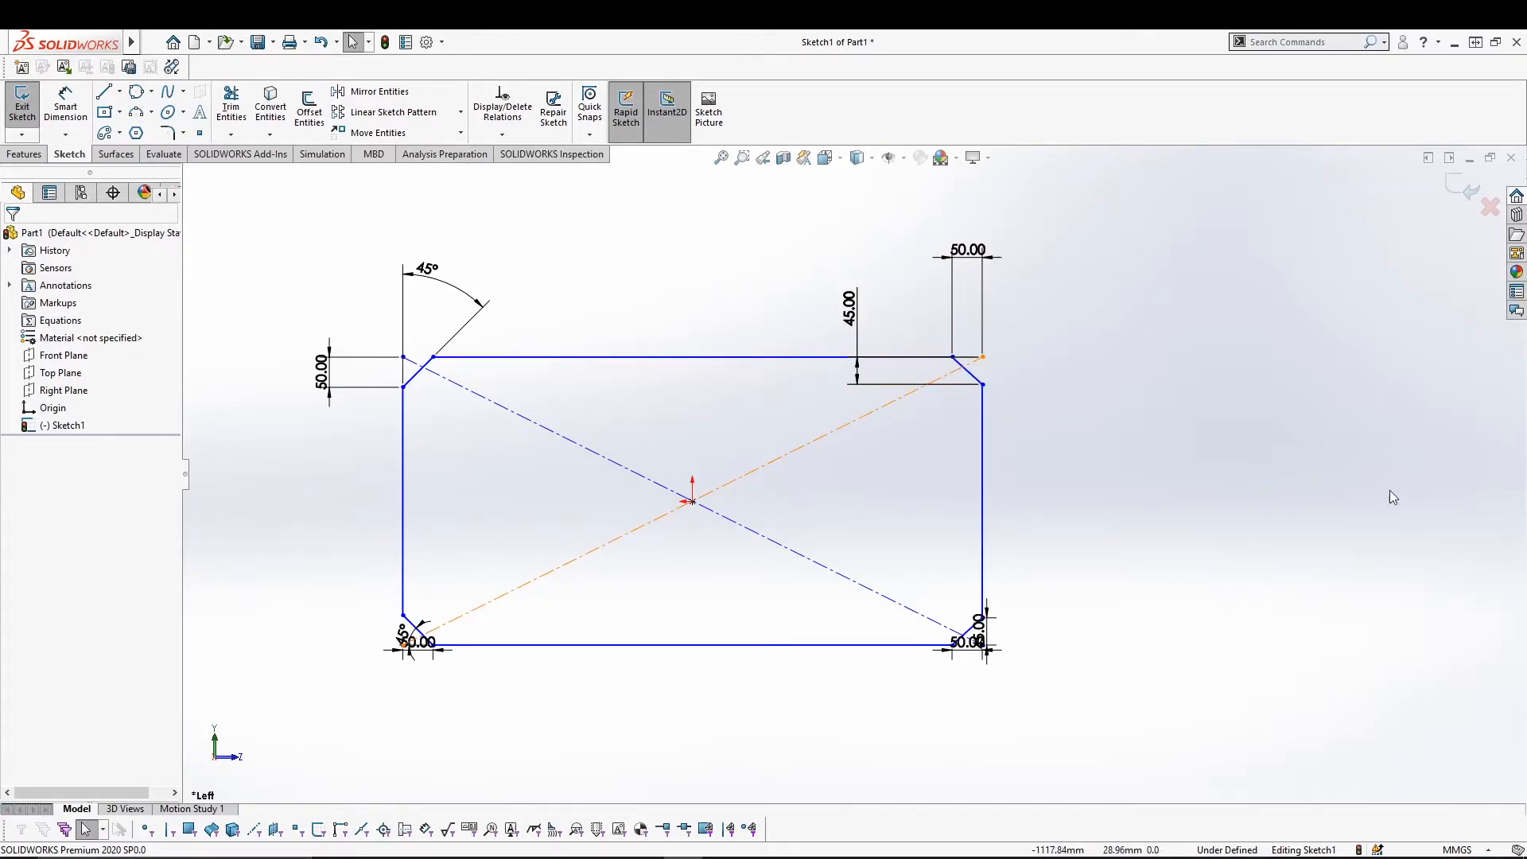
key(ctrl+4)
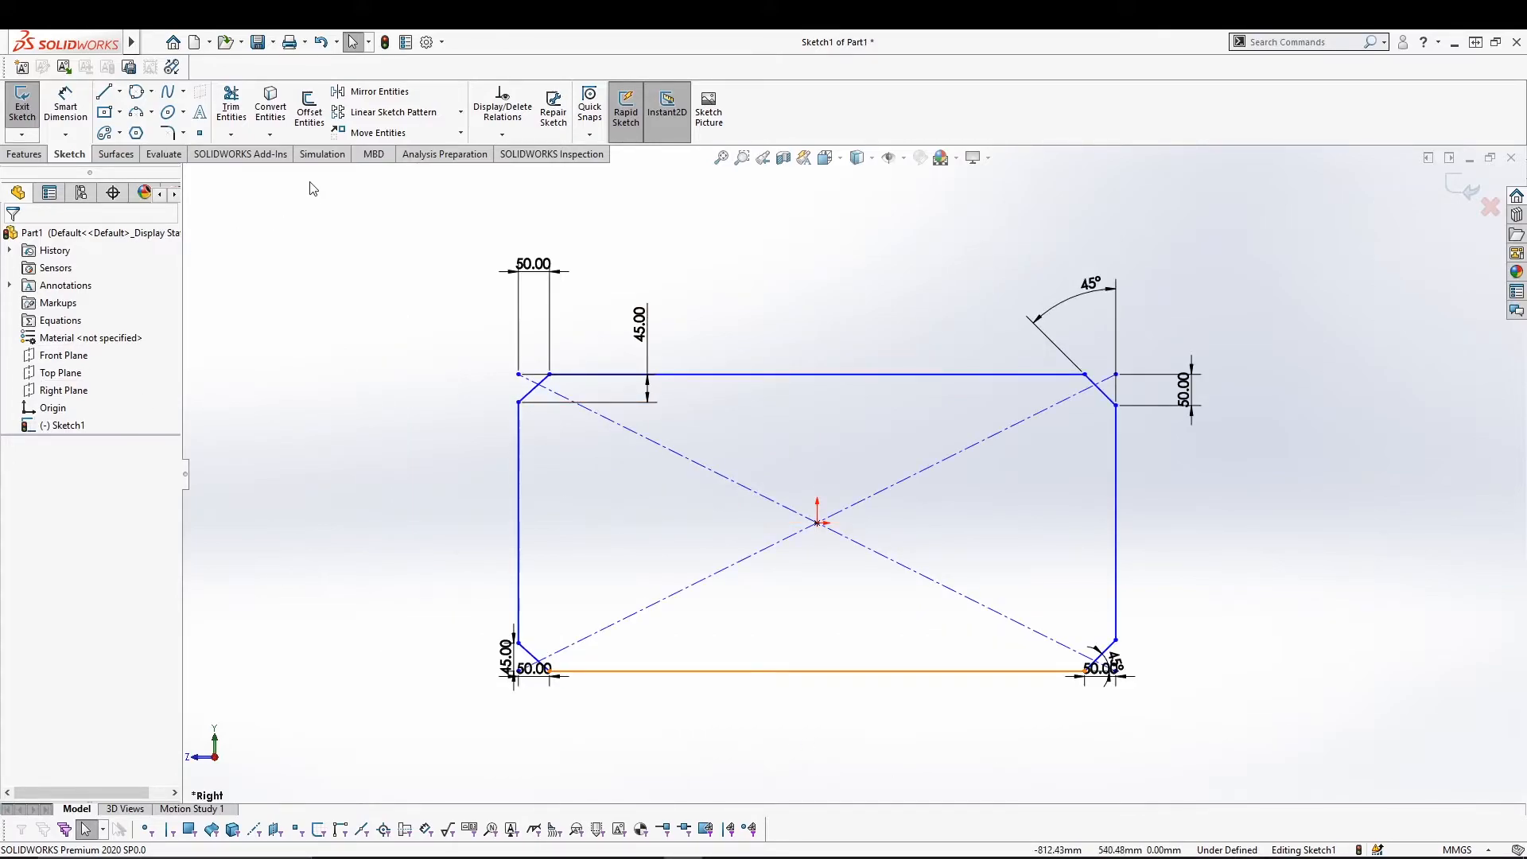
Add sketch text 'THIS IS CLASS 2 OF SOLIDWORKS' and turn off Use document font to pick a font.
click(200, 119)
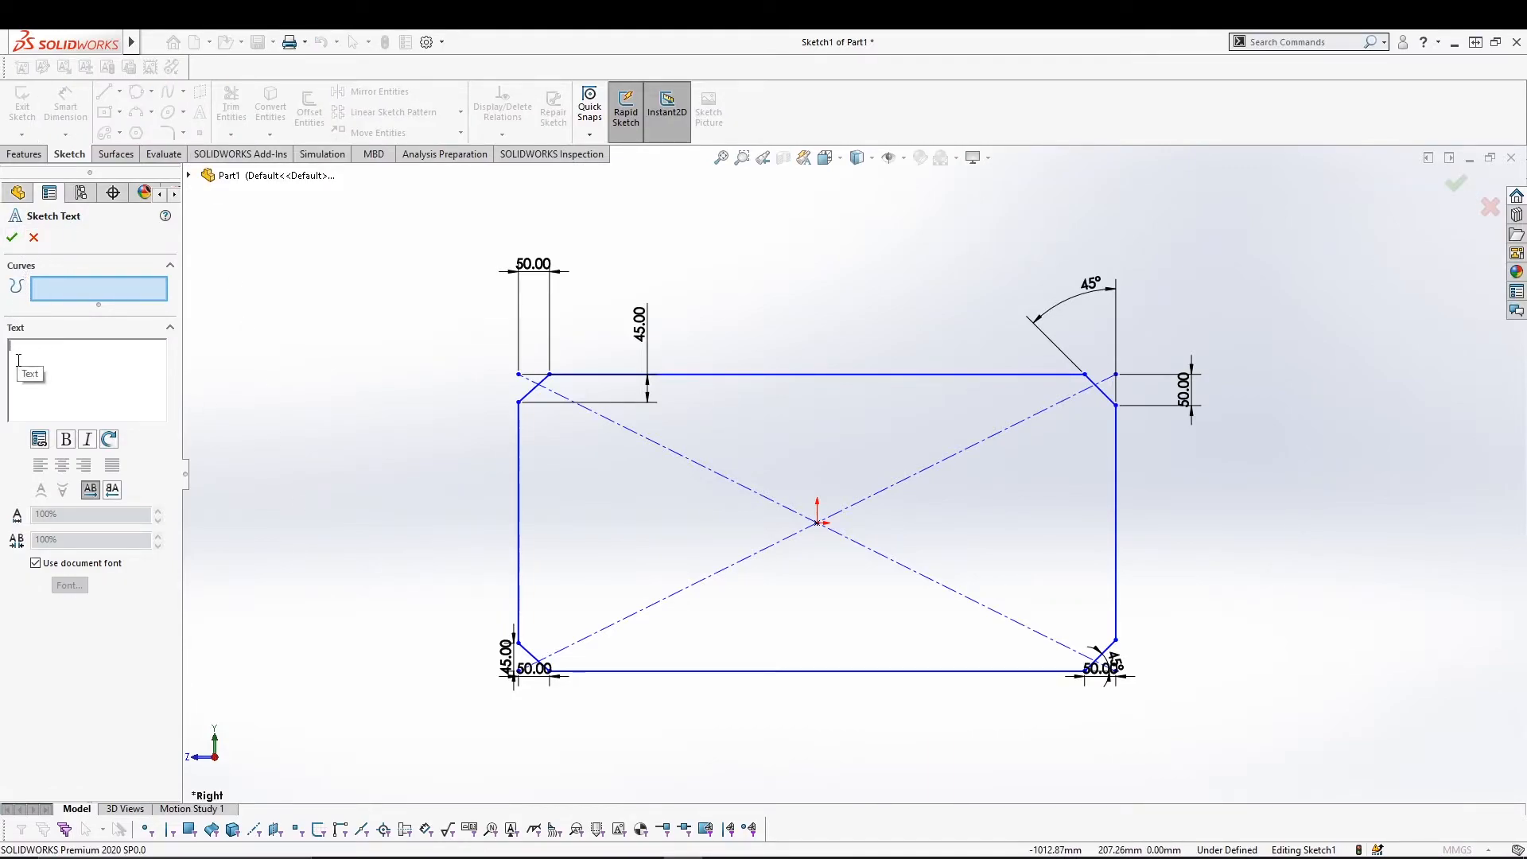
text(THIS IS CLASS)
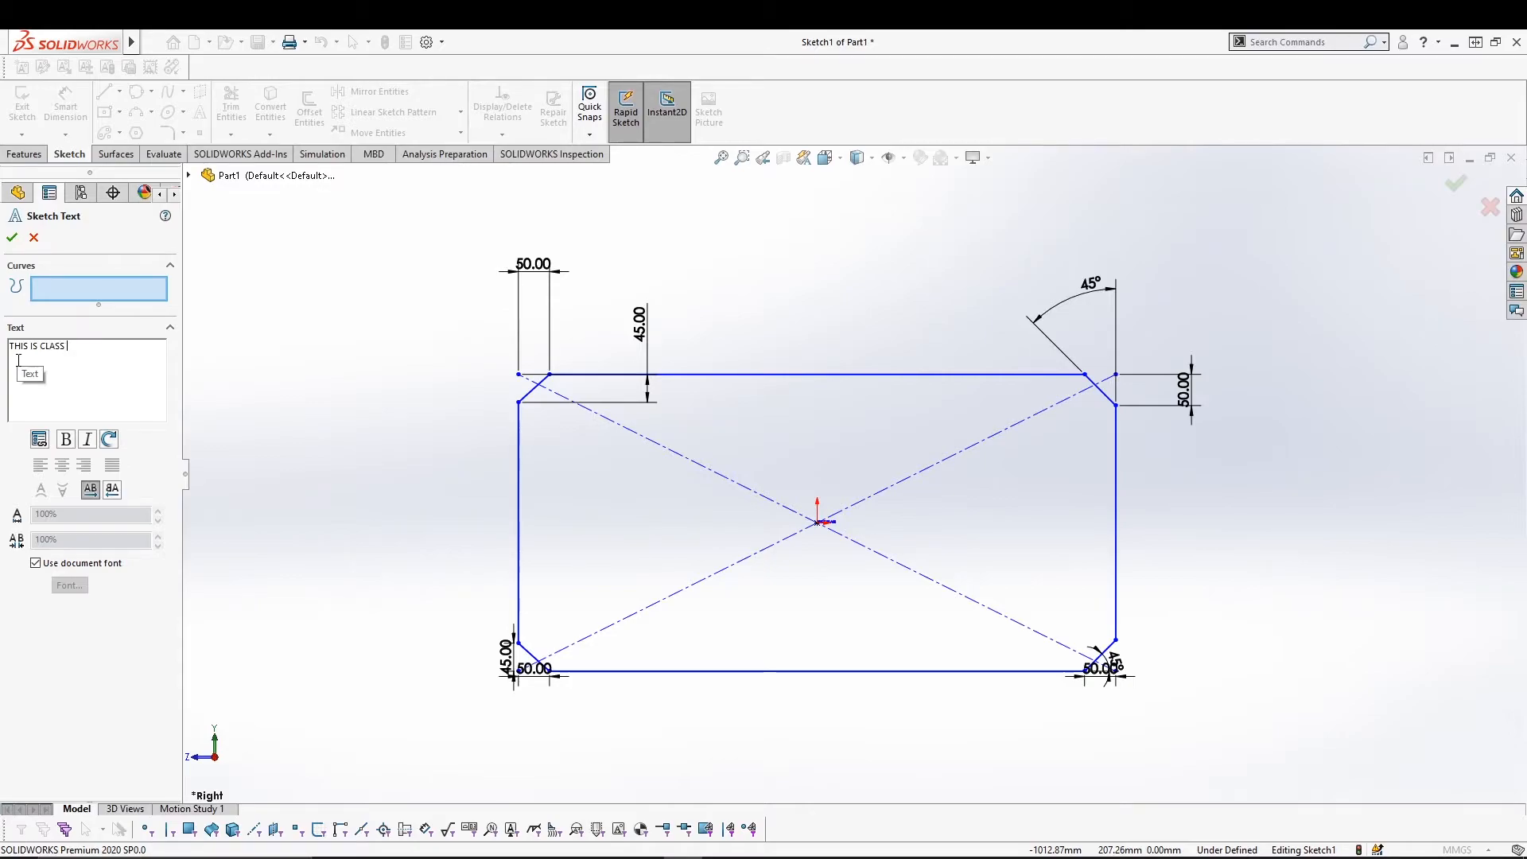
text( 2 OF SOLIDWORKS)
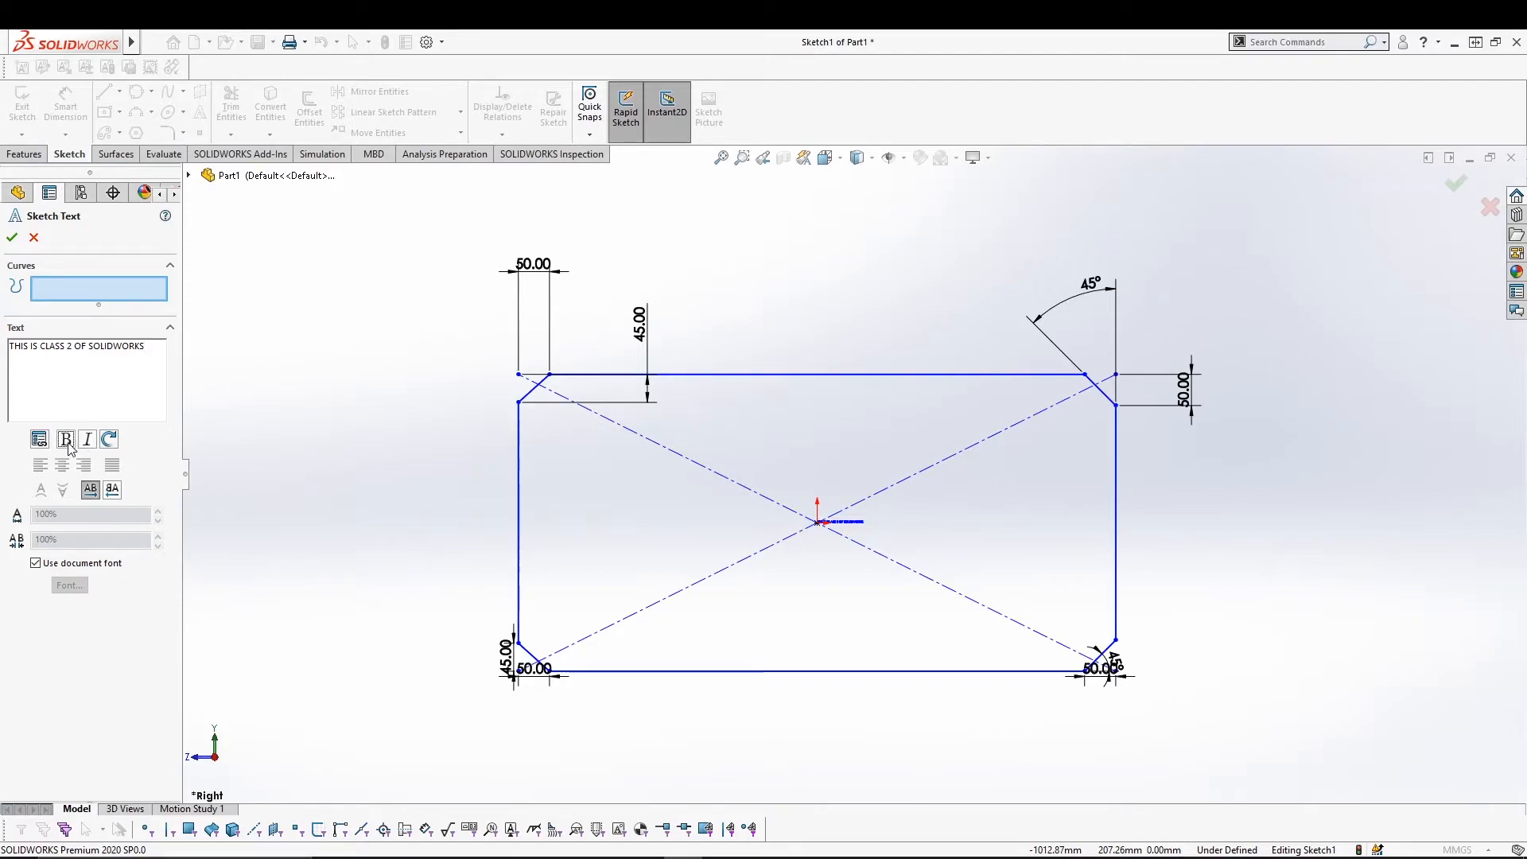
click(36, 564)
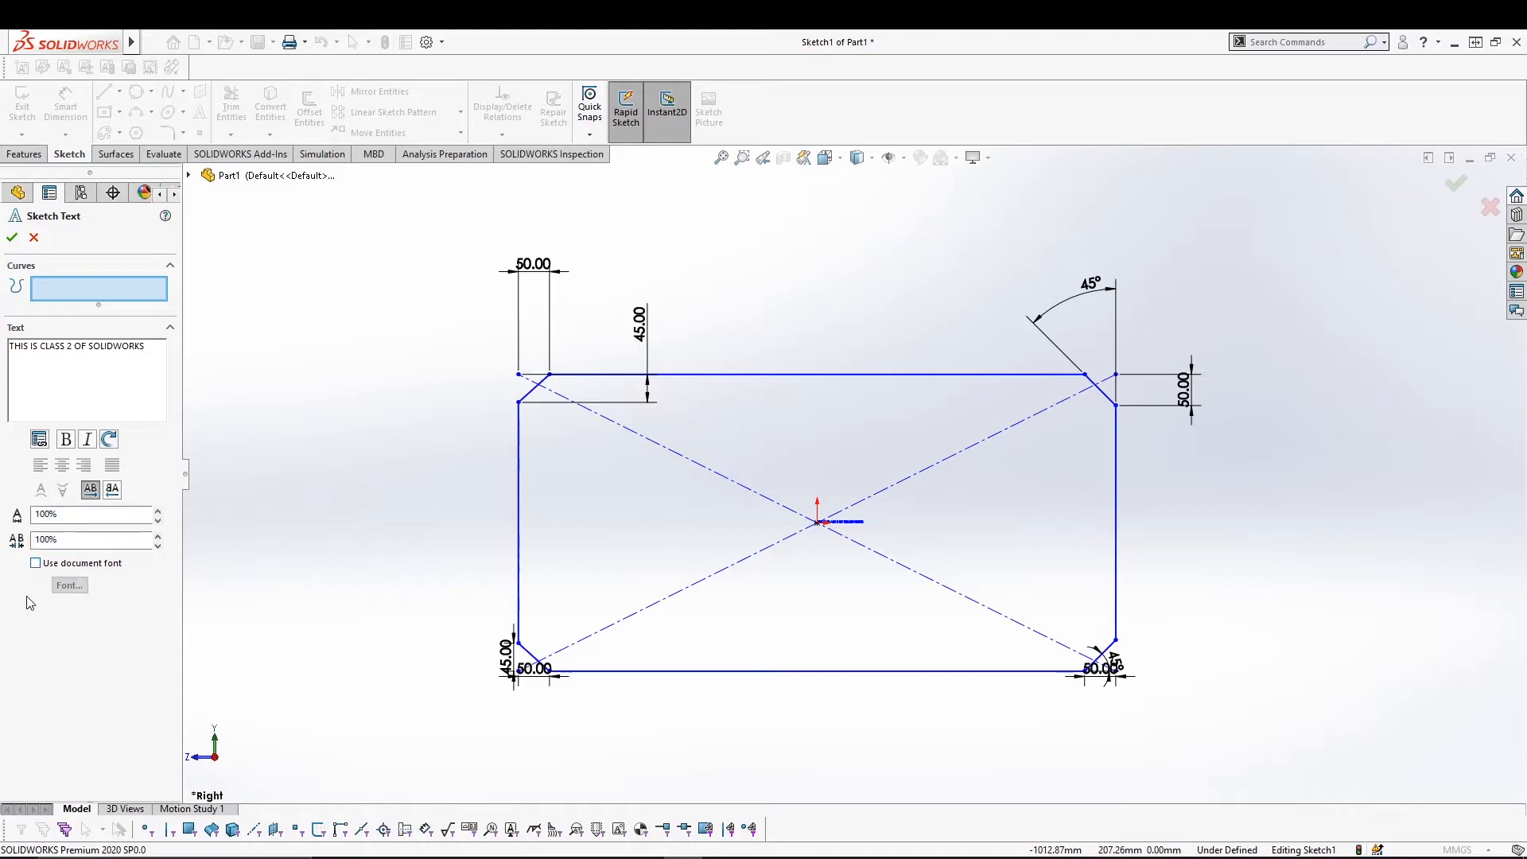
click(69, 586)
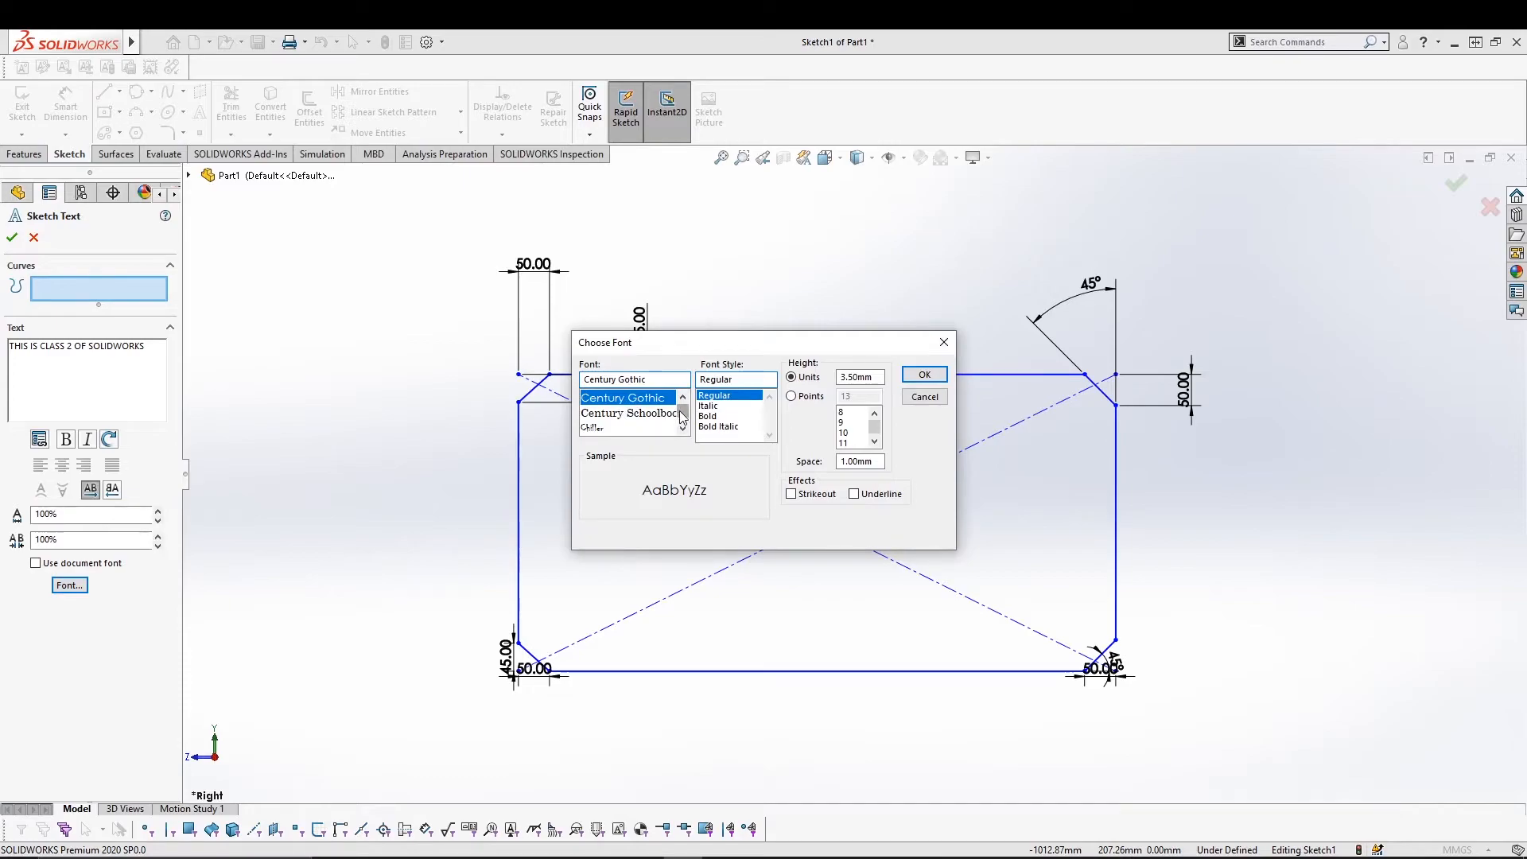
Choose Yu Gothic Bold as the sketch text font.
drag(682, 412, 685, 432)
click(636, 412)
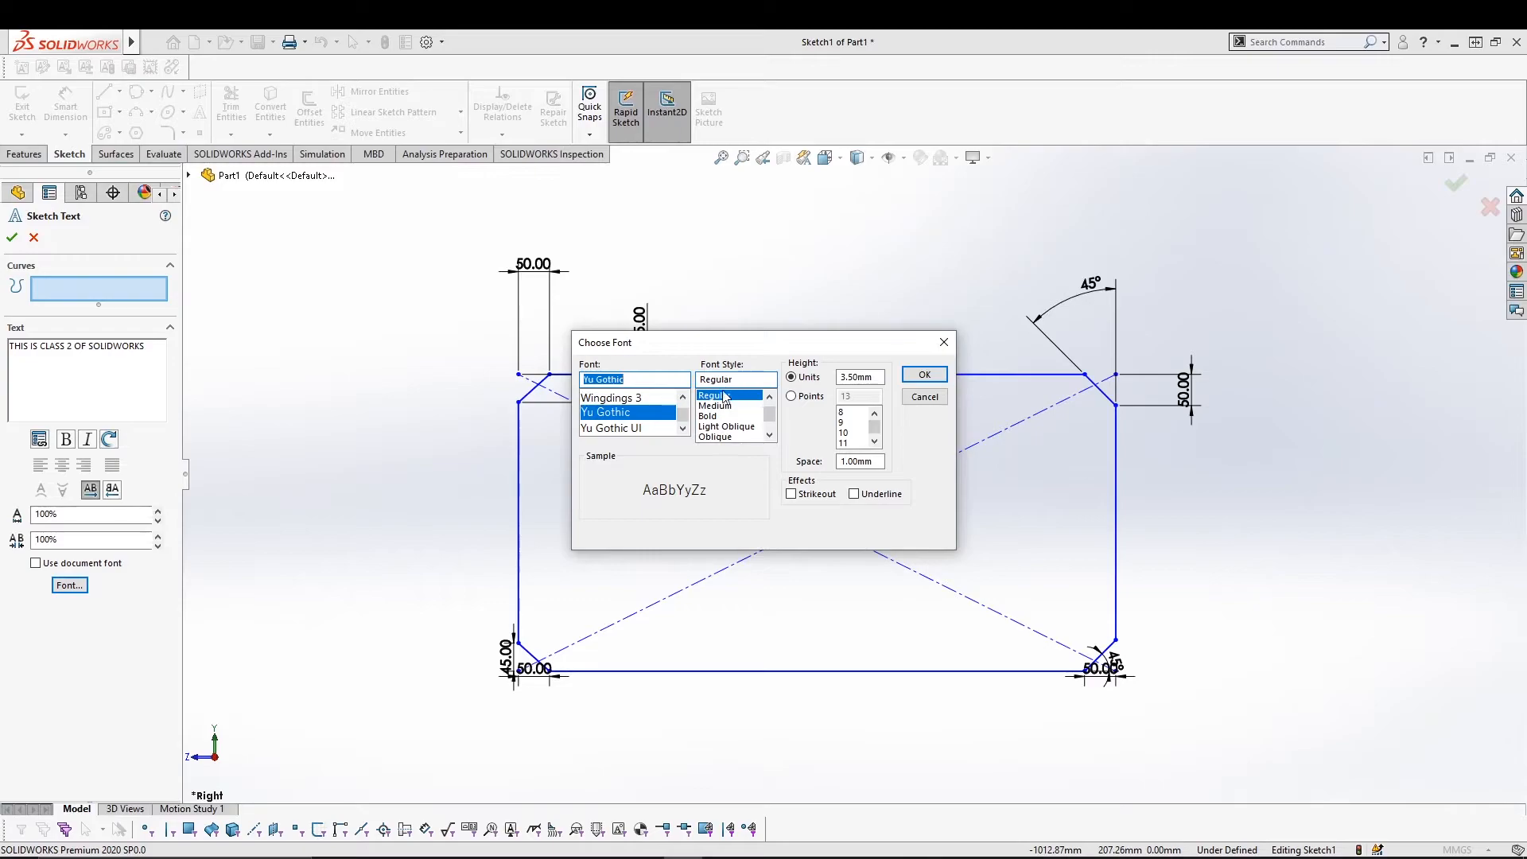
scroll(770, 410, up, 1)
scroll(768, 409, down, 2)
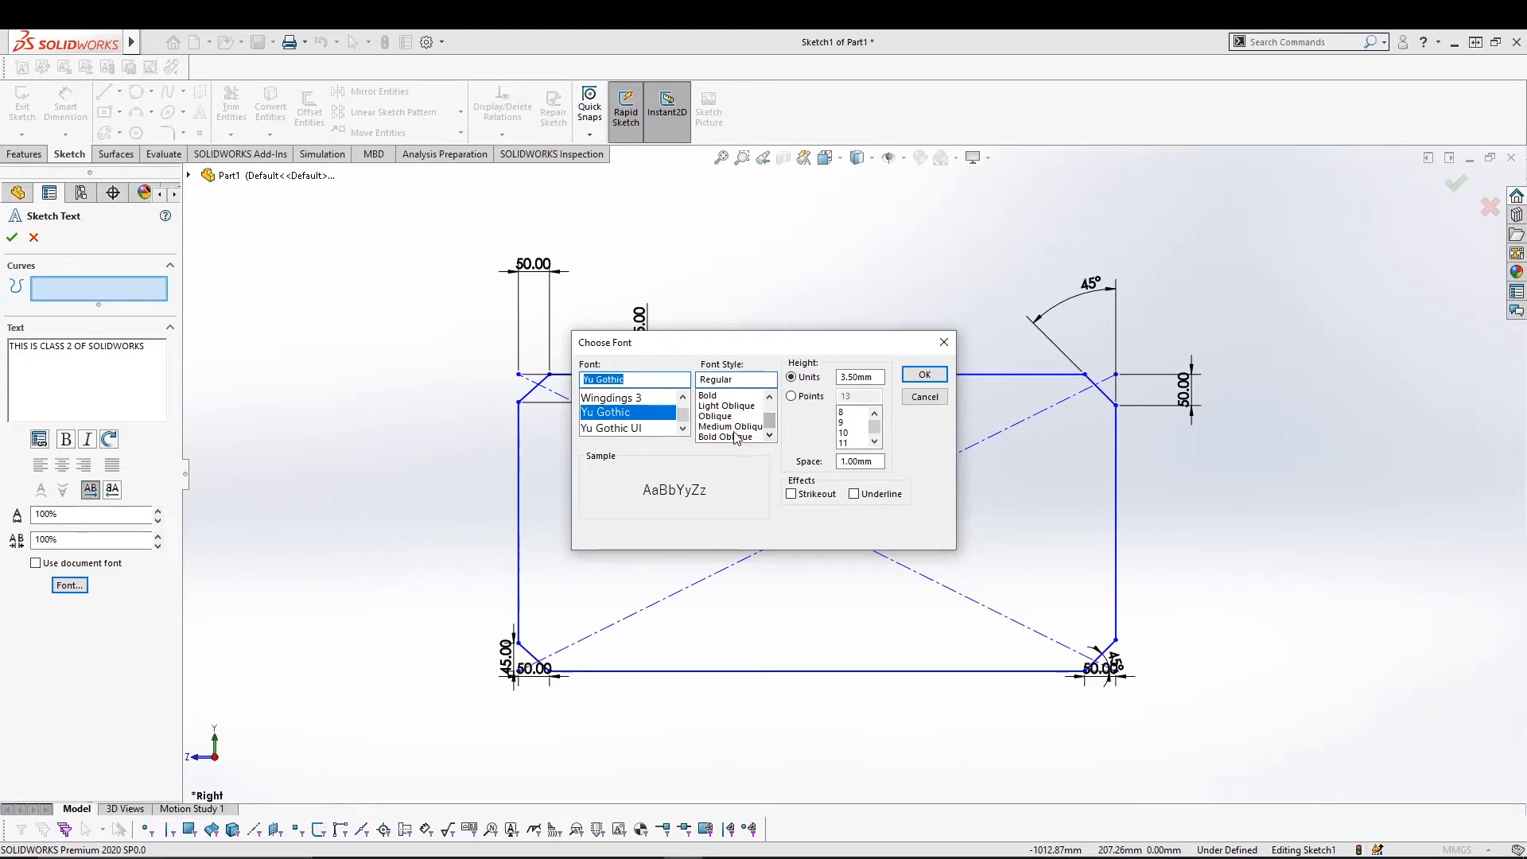
scroll(768, 407, up, 2)
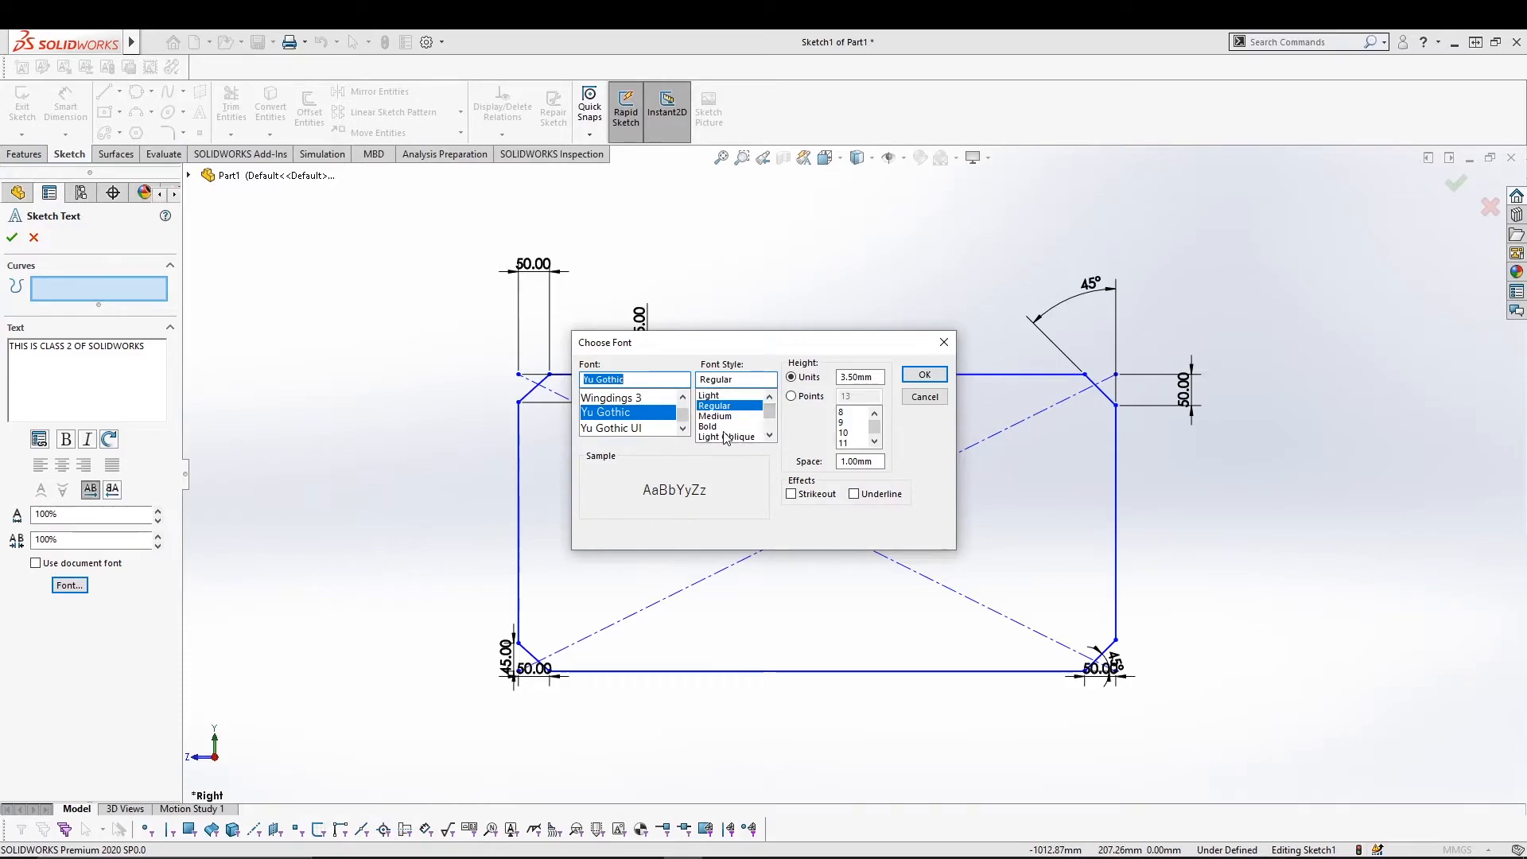
click(725, 436)
click(720, 427)
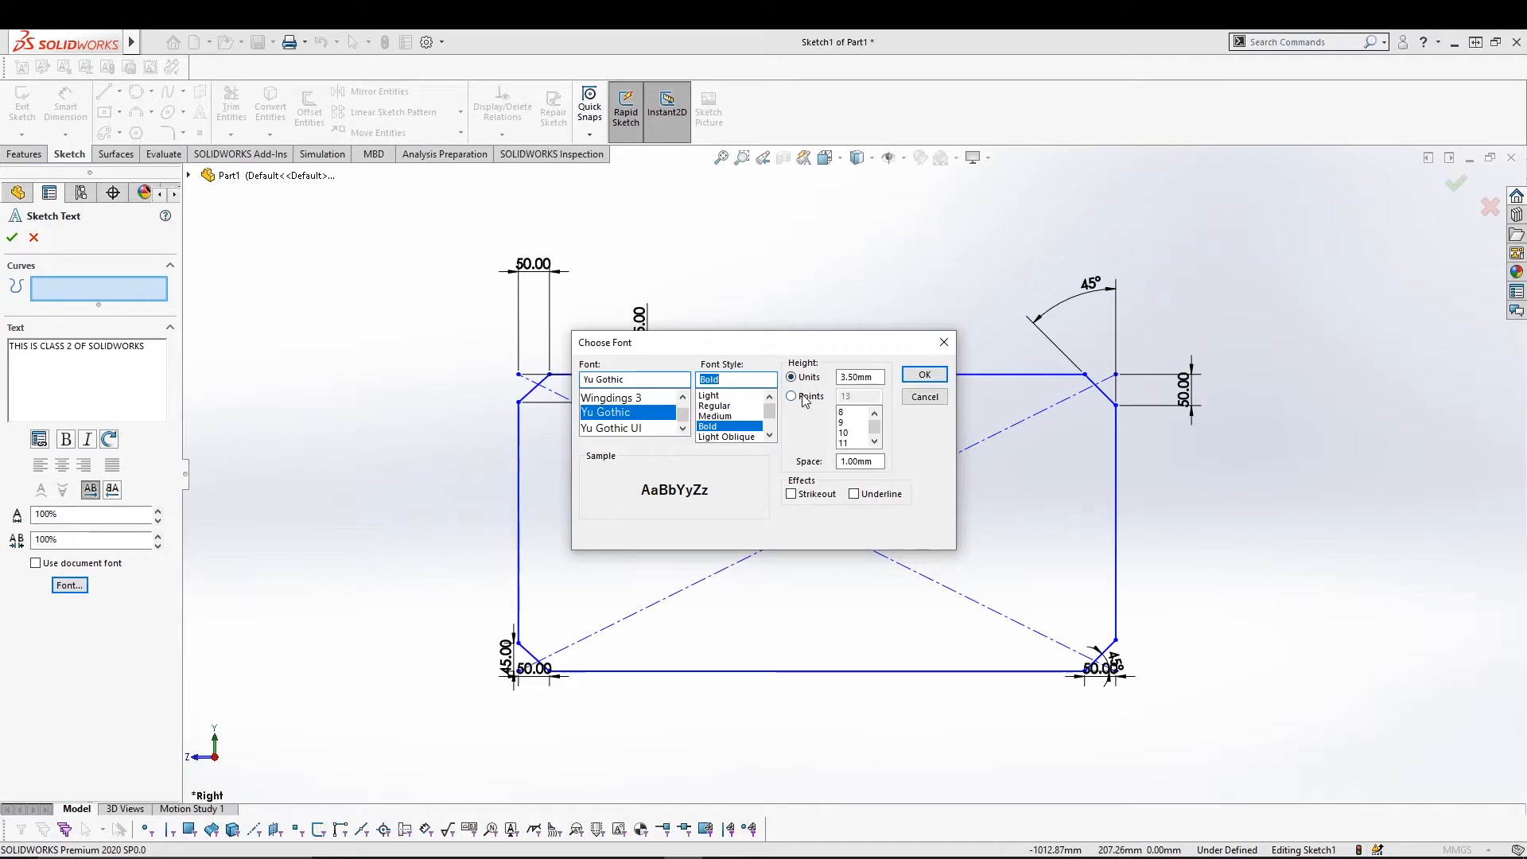
Set text height 10 and character spacing 0.5, with no strikeout or underline, and apply.
drag(882, 377, 840, 378)
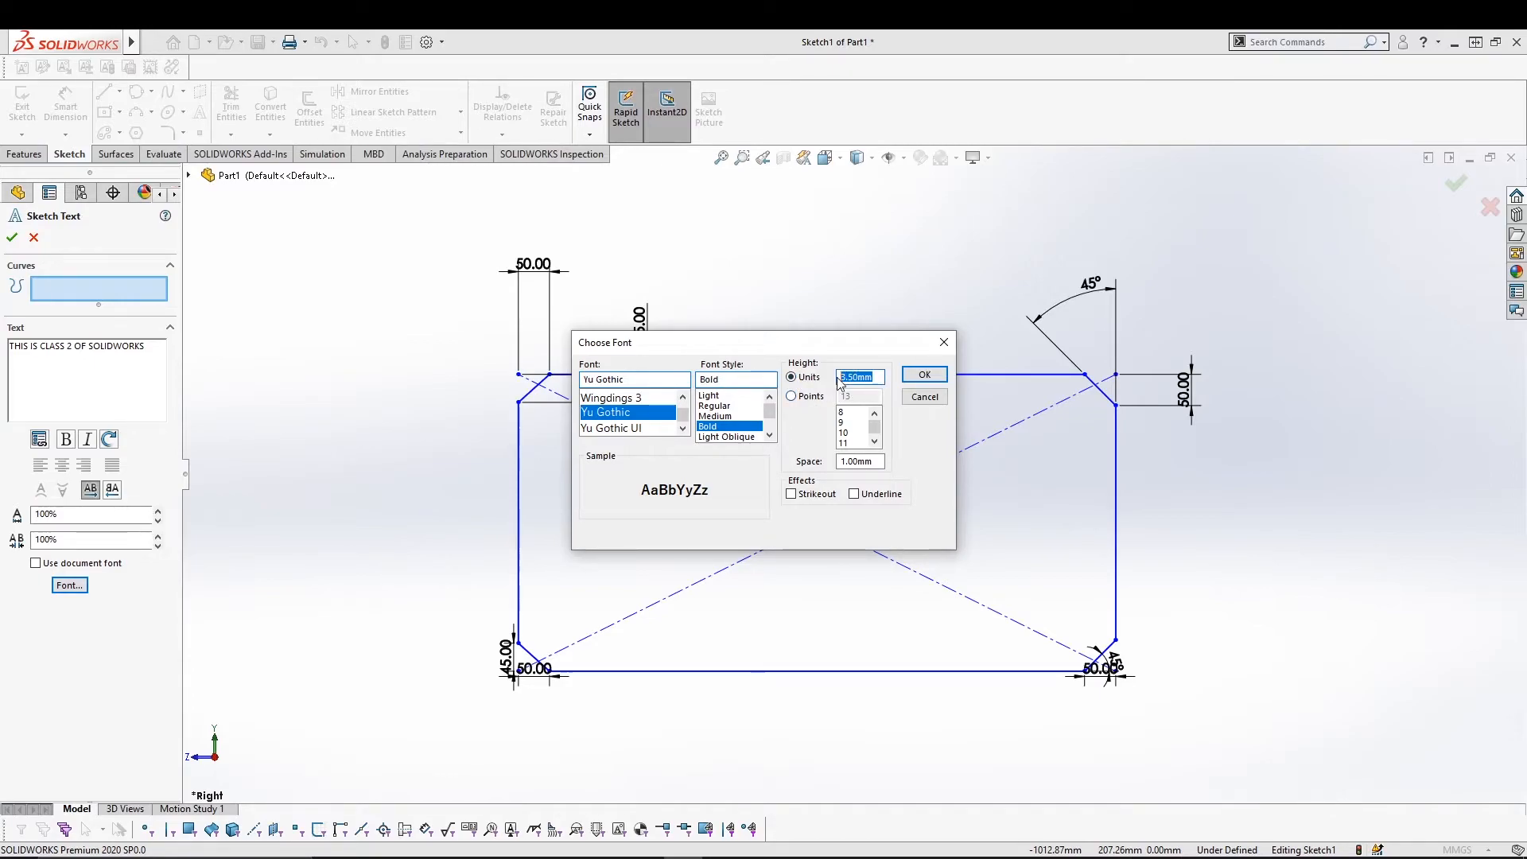
text(10)
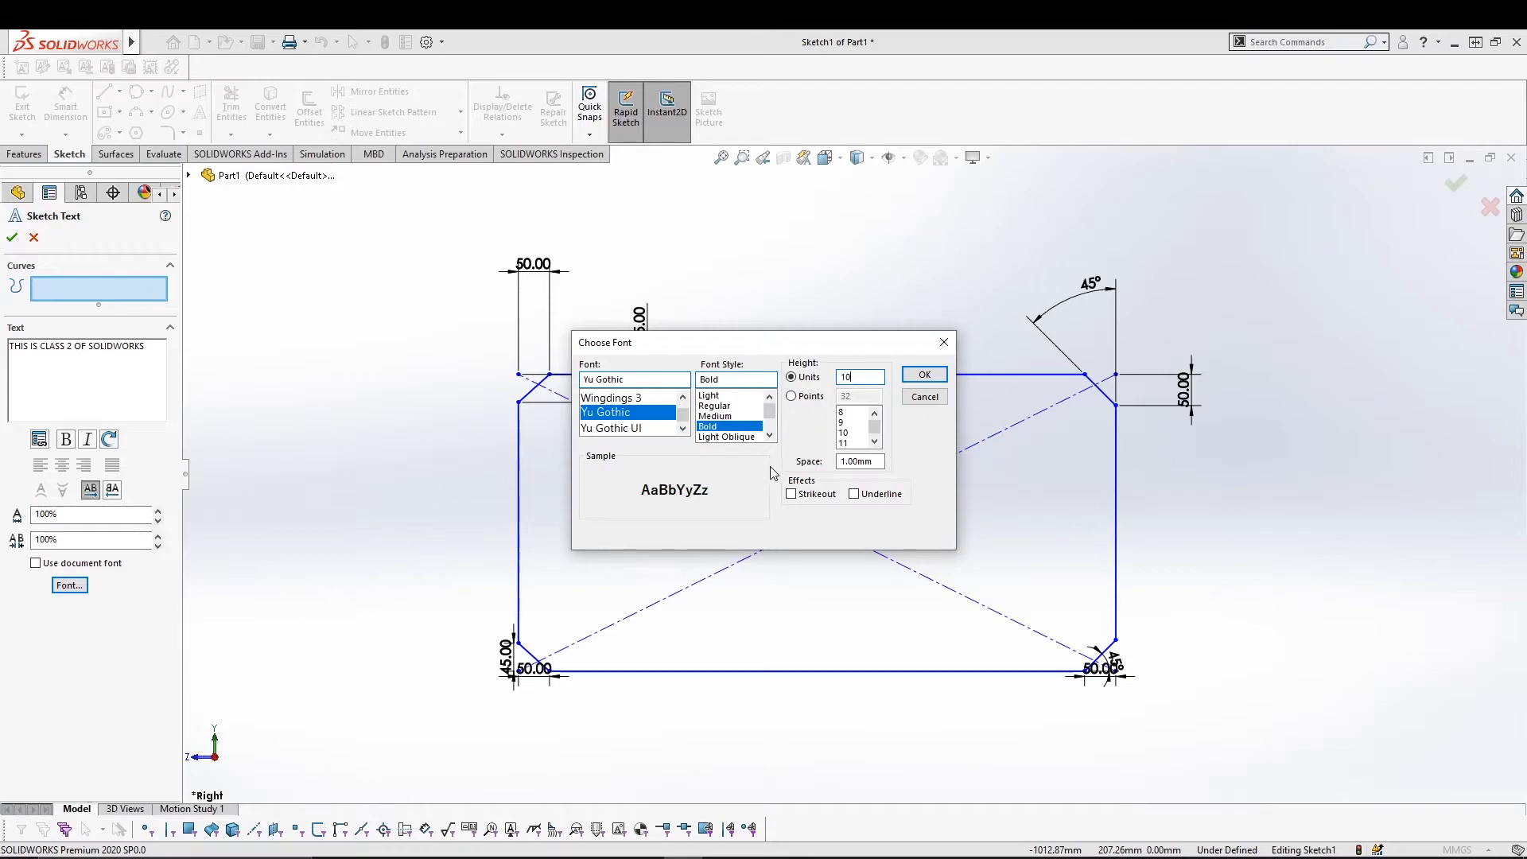
click(810, 494)
click(810, 496)
click(867, 499)
click(867, 500)
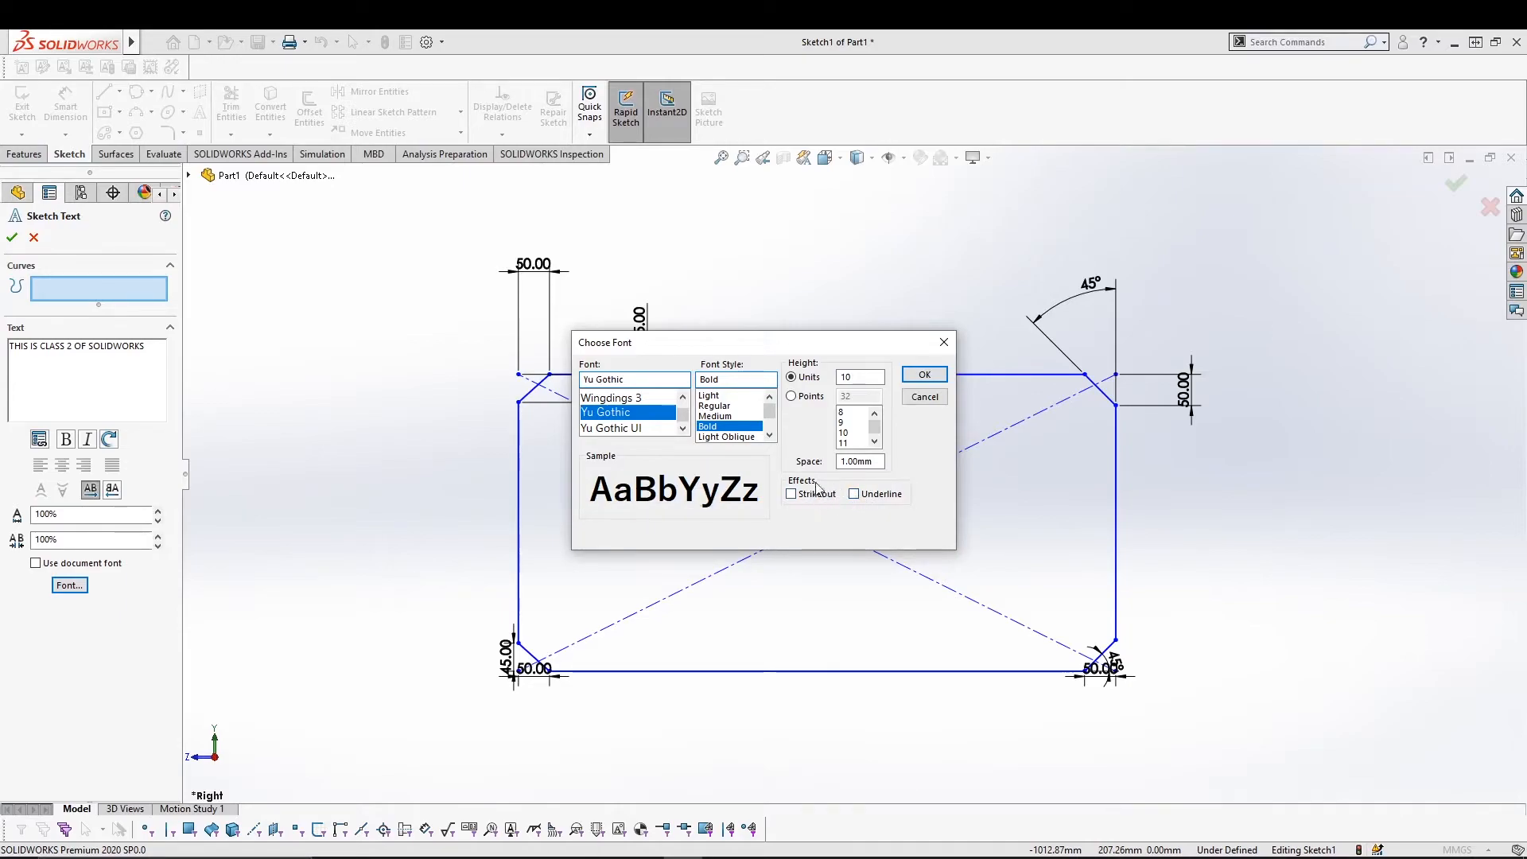
double_click(878, 462)
text(0.5)
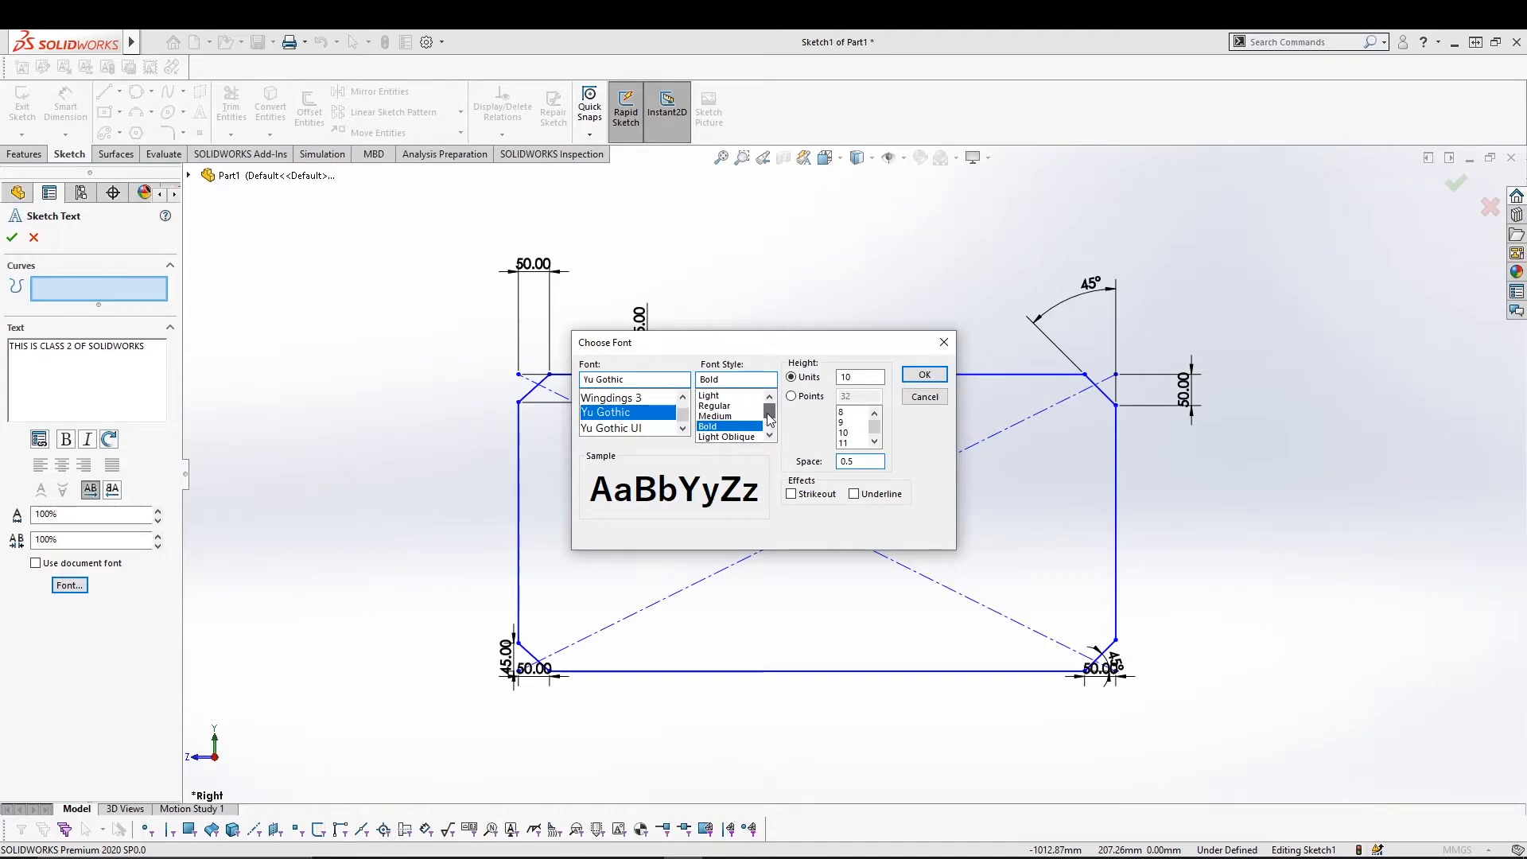
click(913, 378)
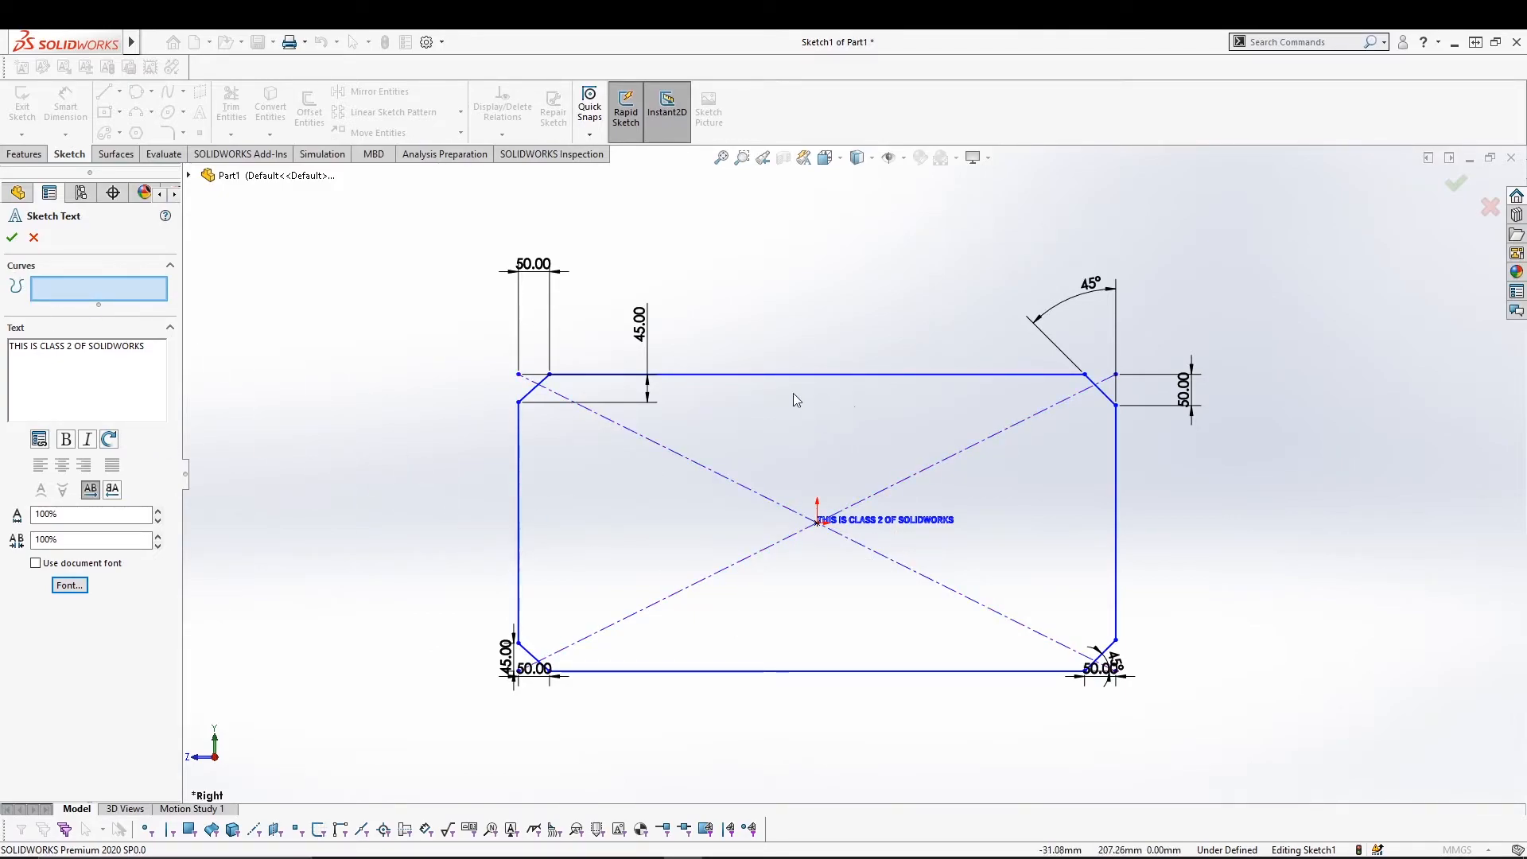
Run the text along the rectangle's top line and raise its height to 25.
click(550, 375)
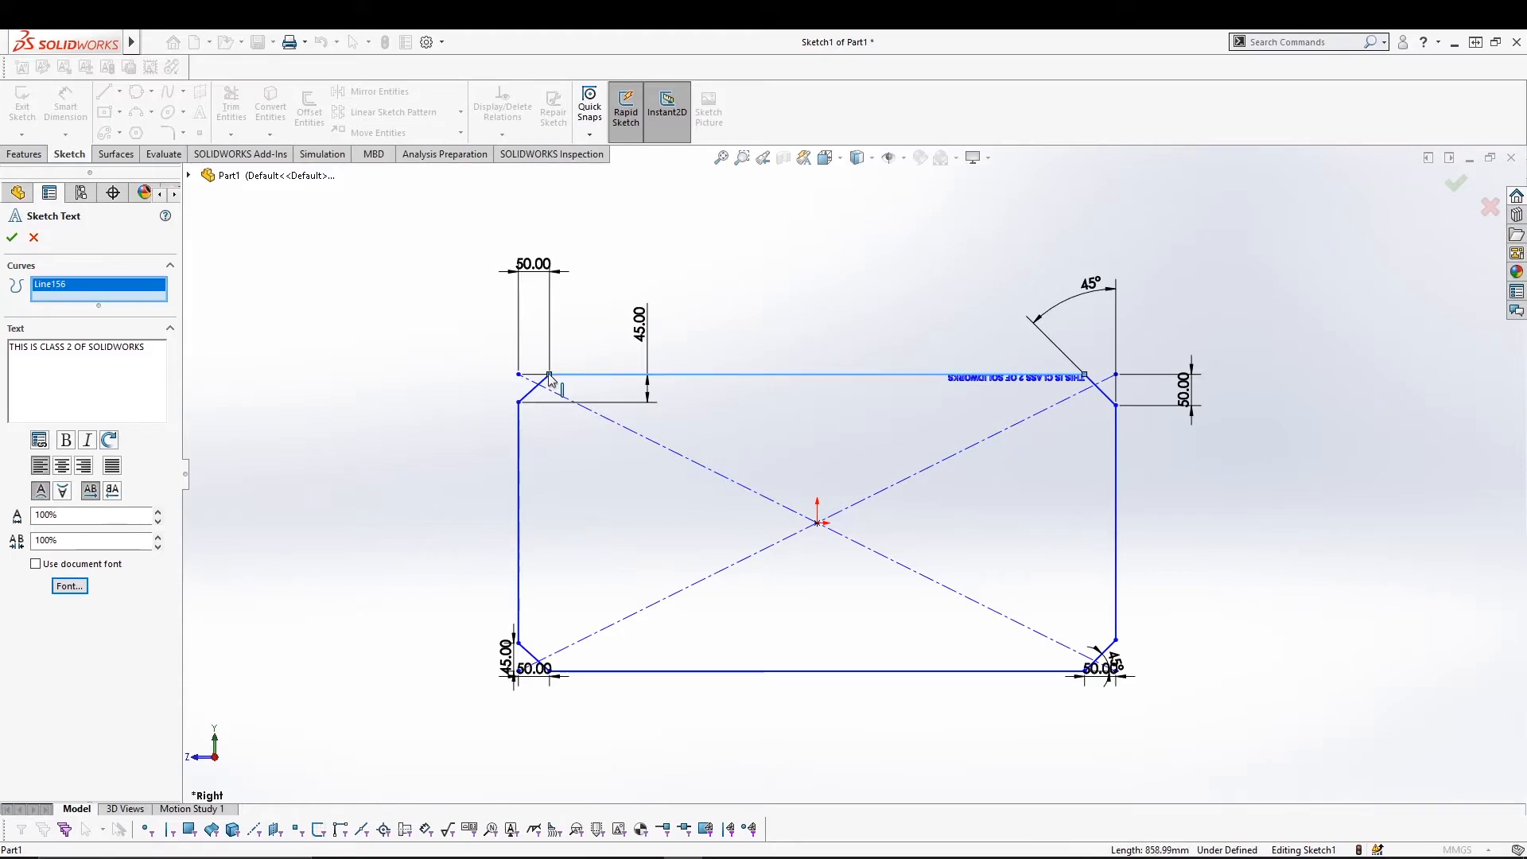
click(62, 590)
click(806, 380)
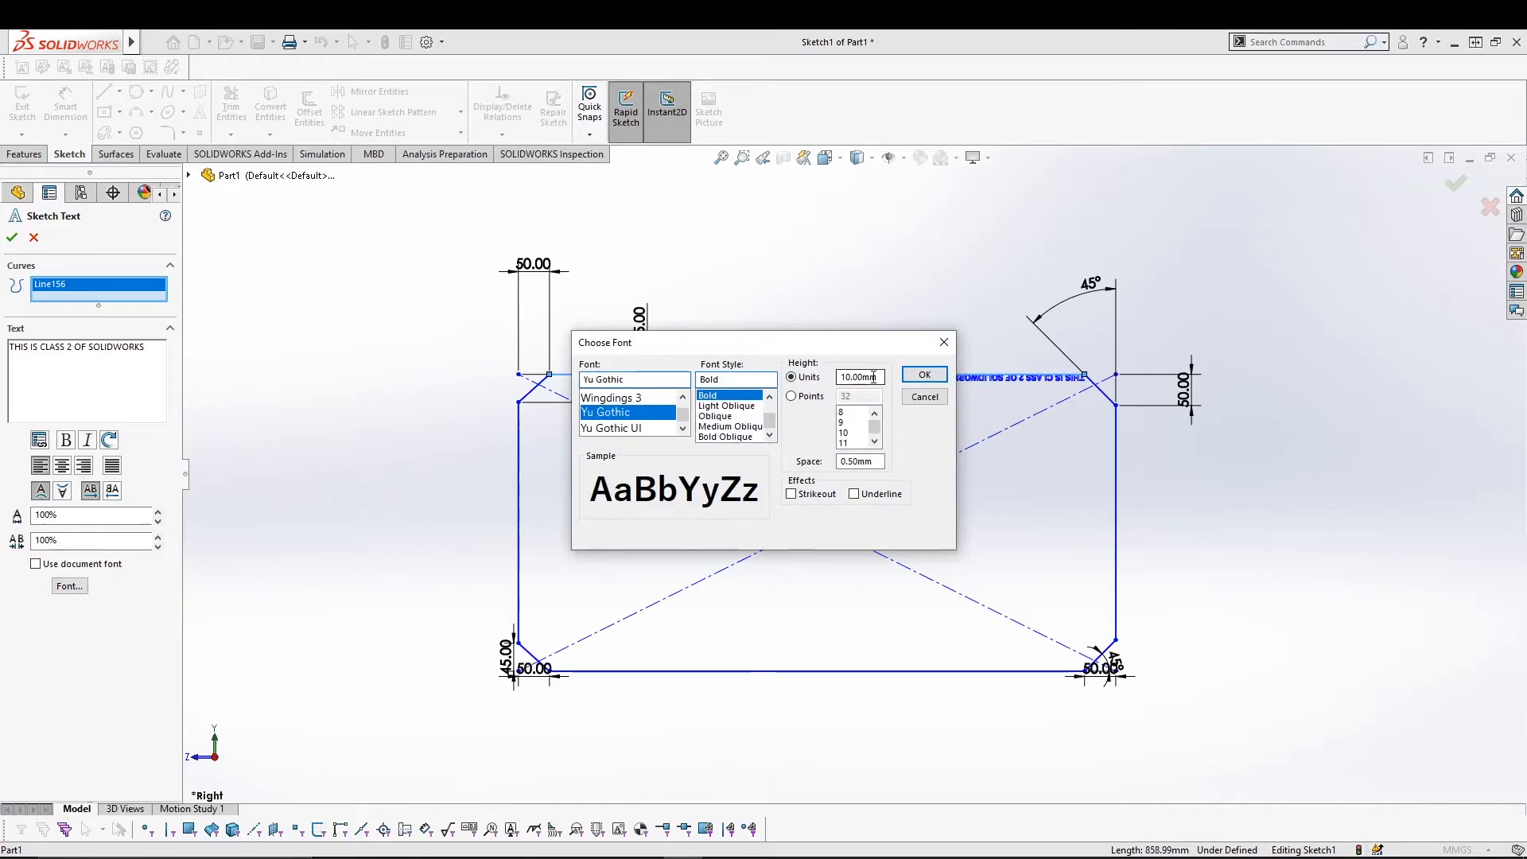
text(25)
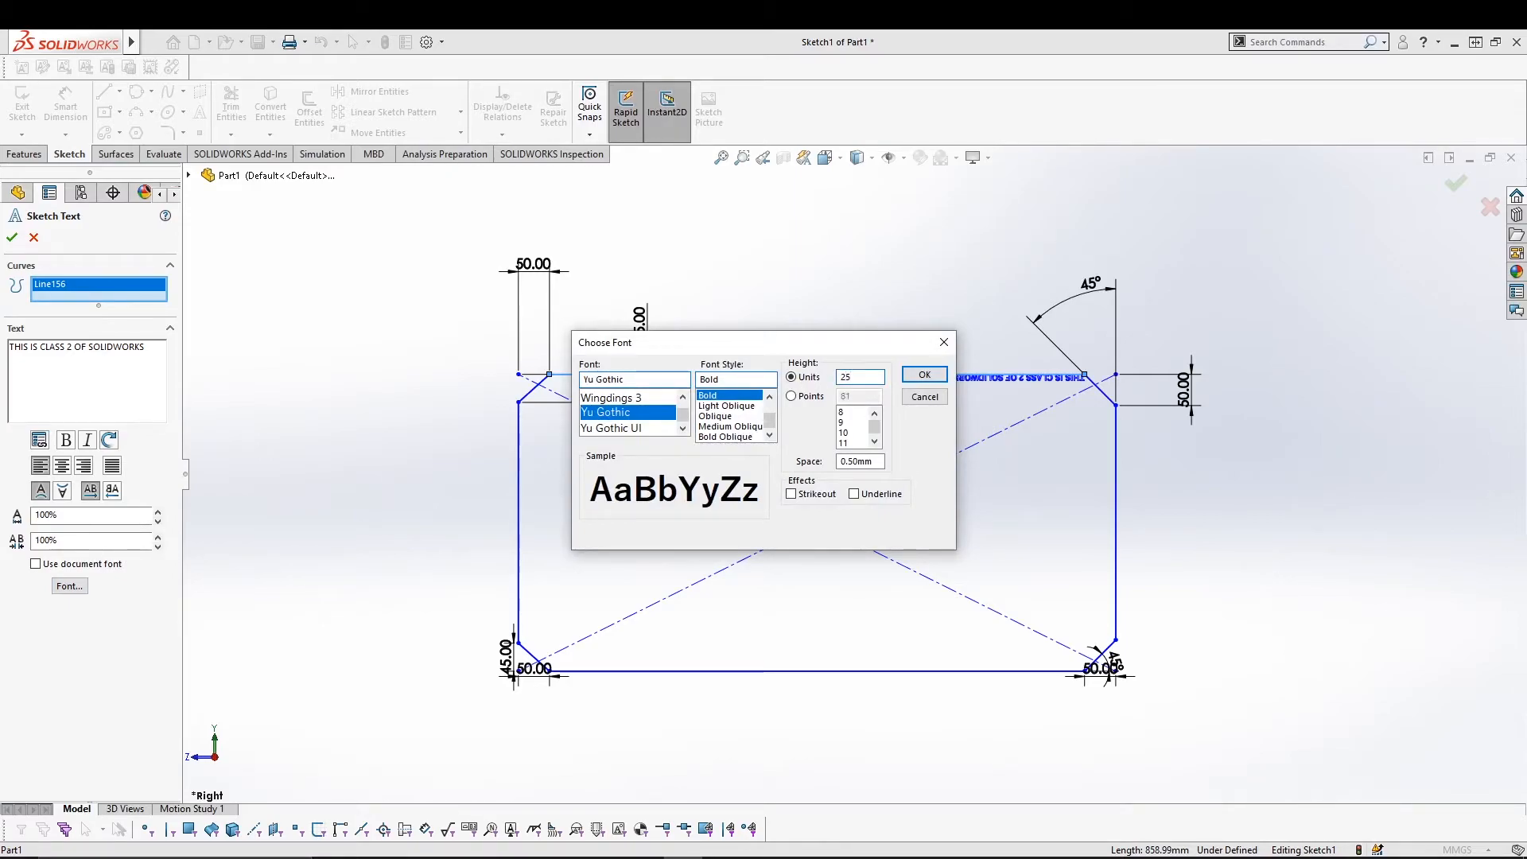
click(924, 374)
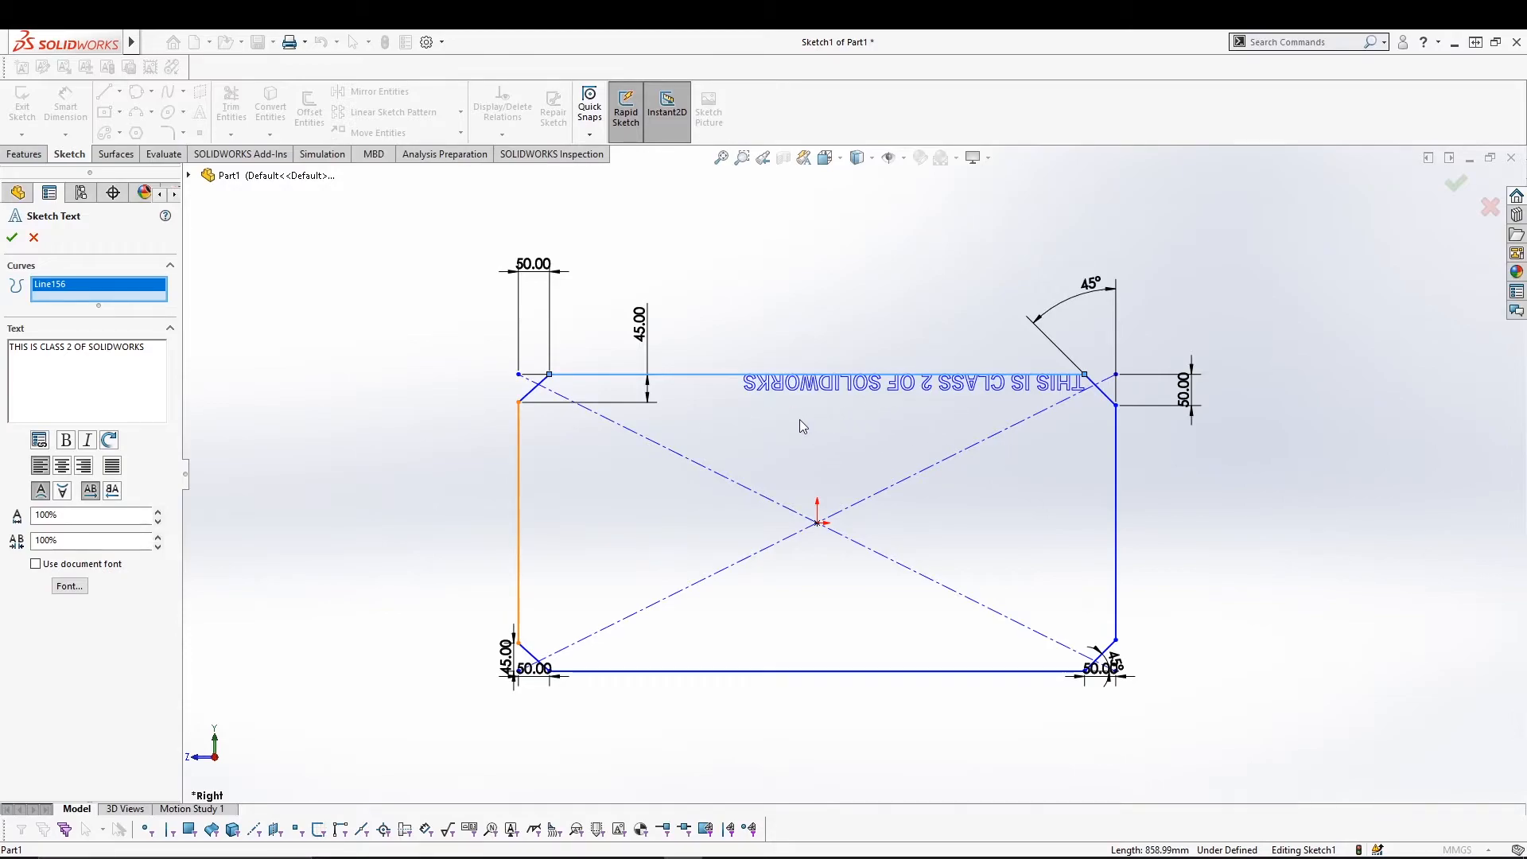
Flip and unmirror the text, fit it to the line, then cancel without keeping it.
key(ctrl+4)
click(42, 493)
click(63, 492)
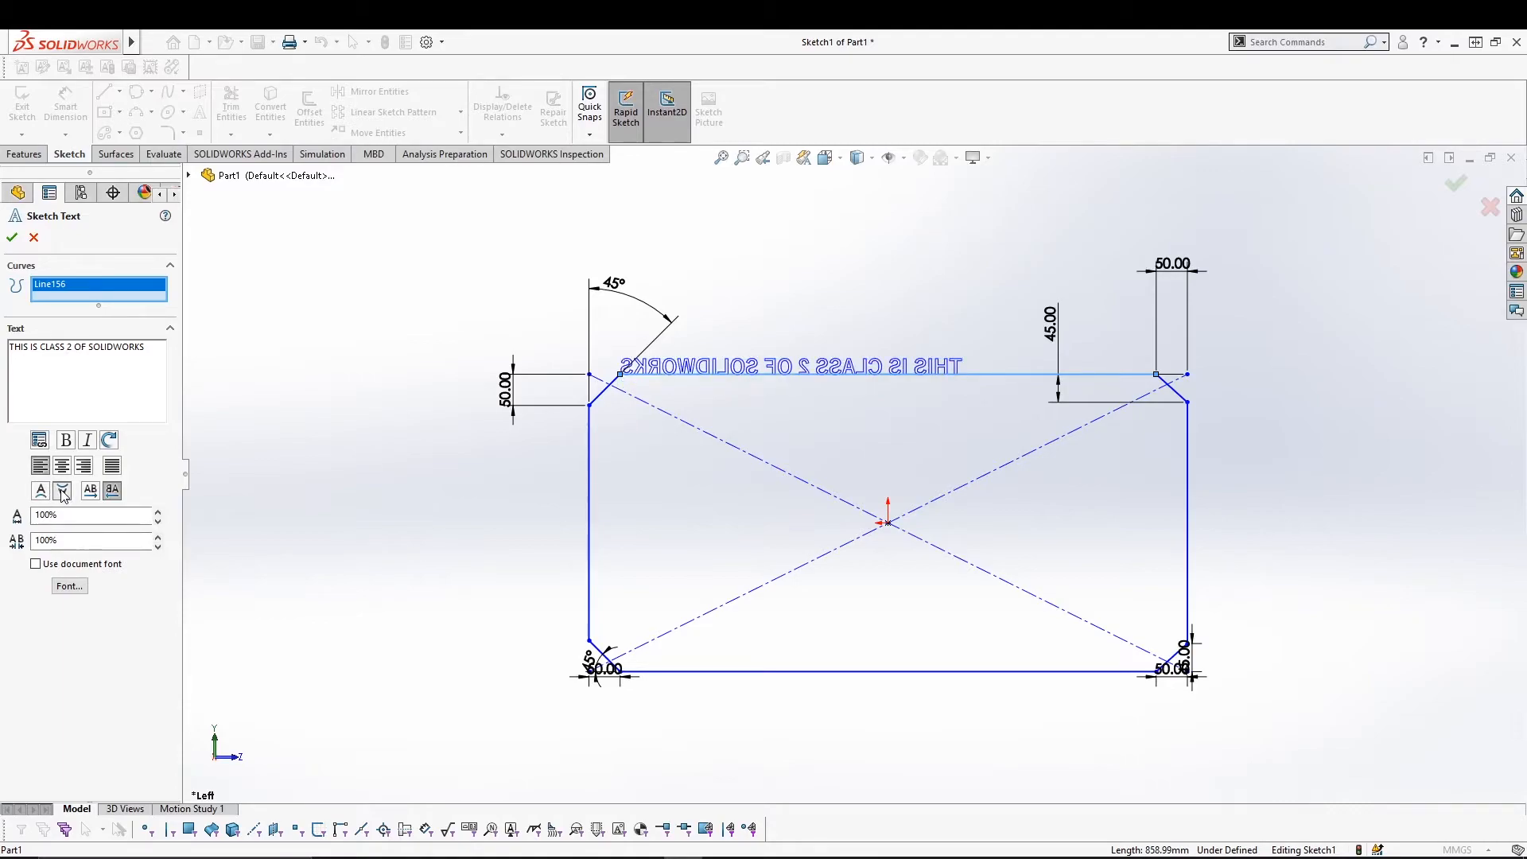
click(99, 490)
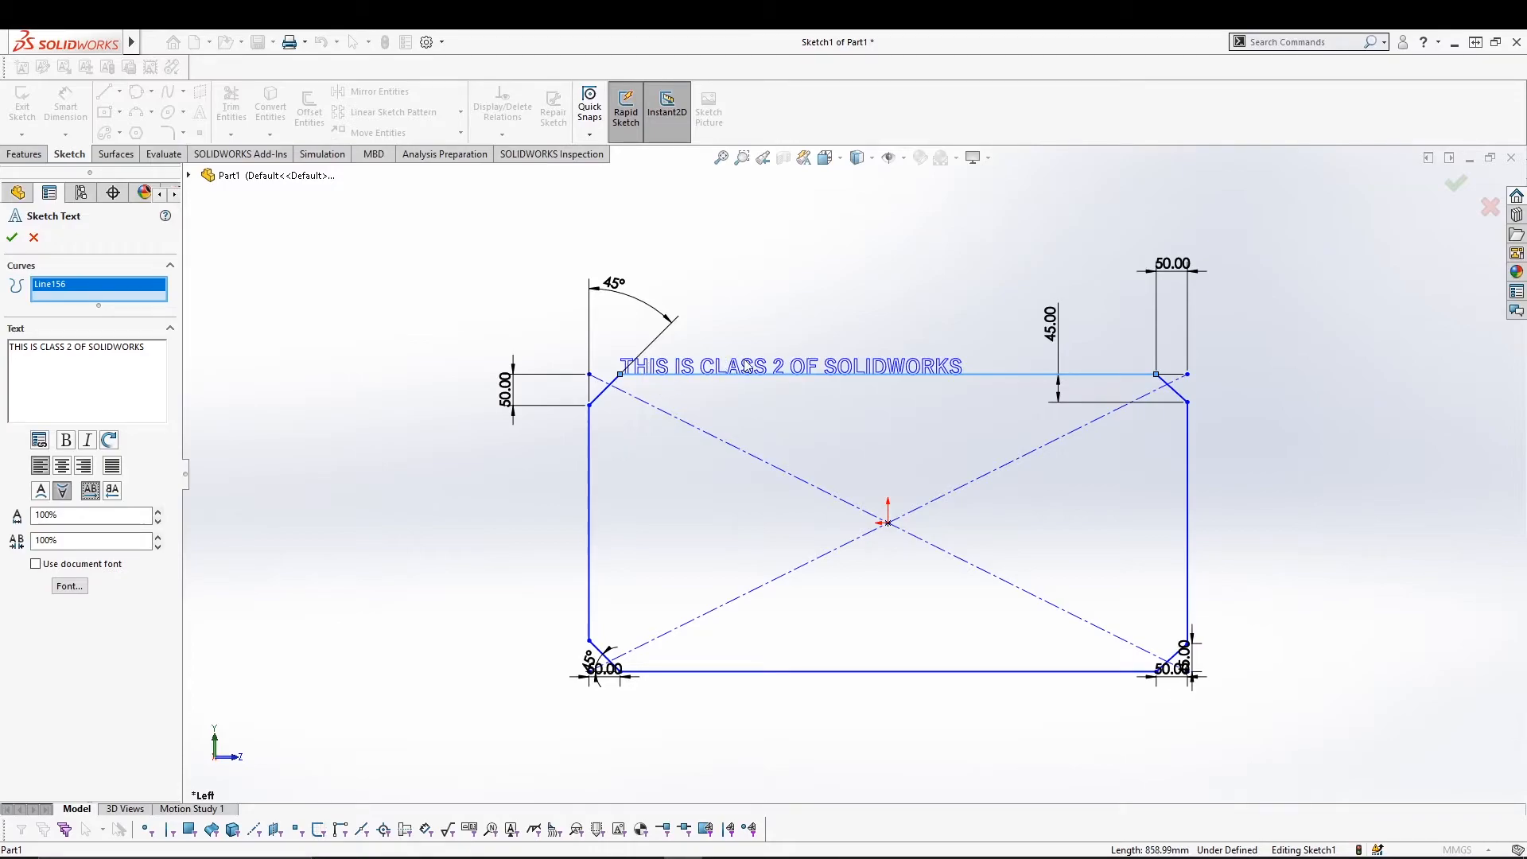
click(113, 468)
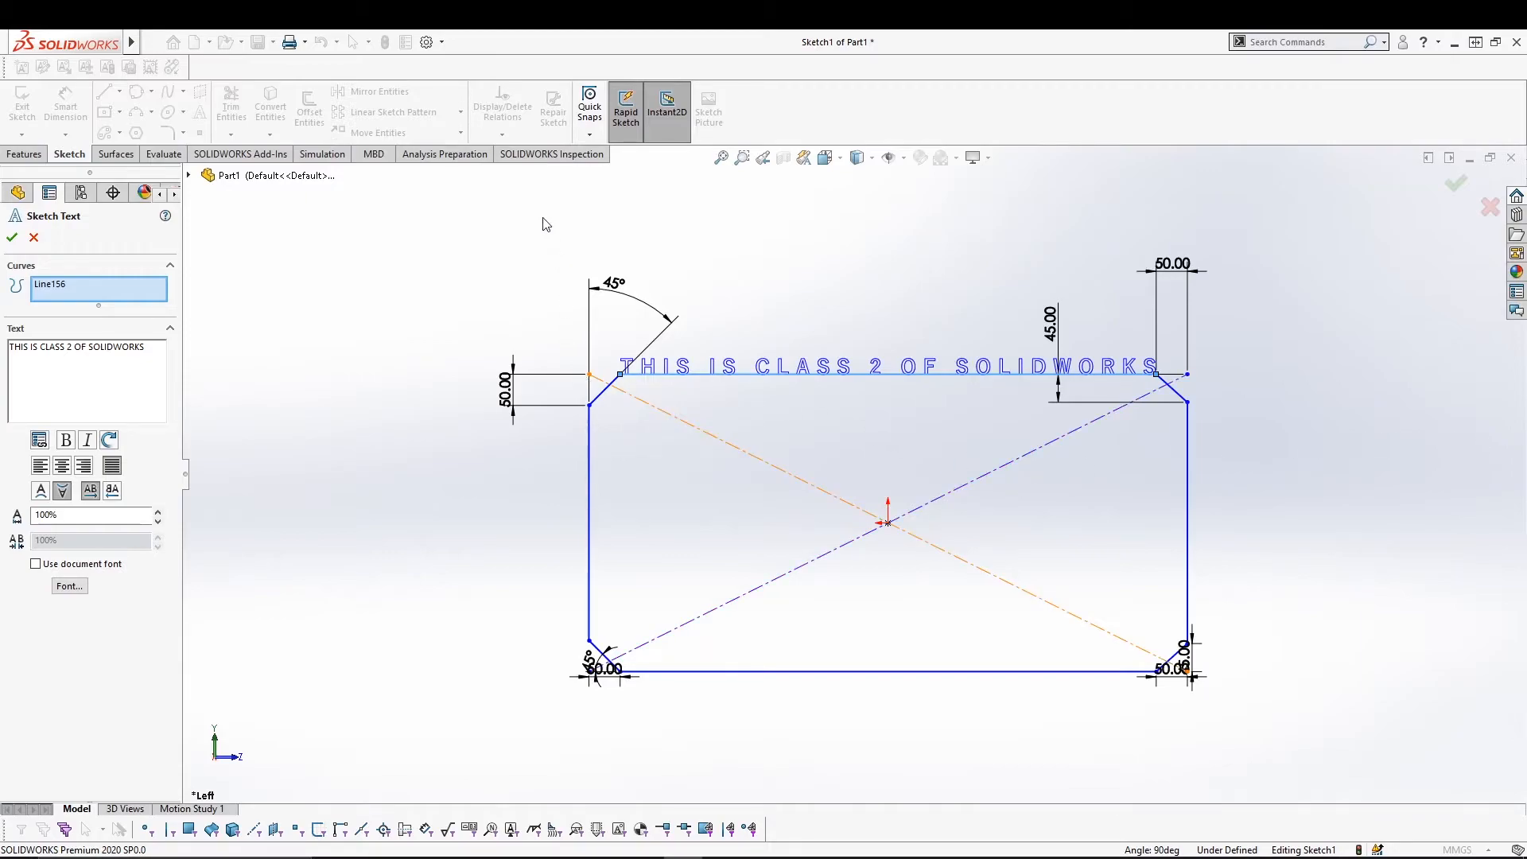
key(Escape)
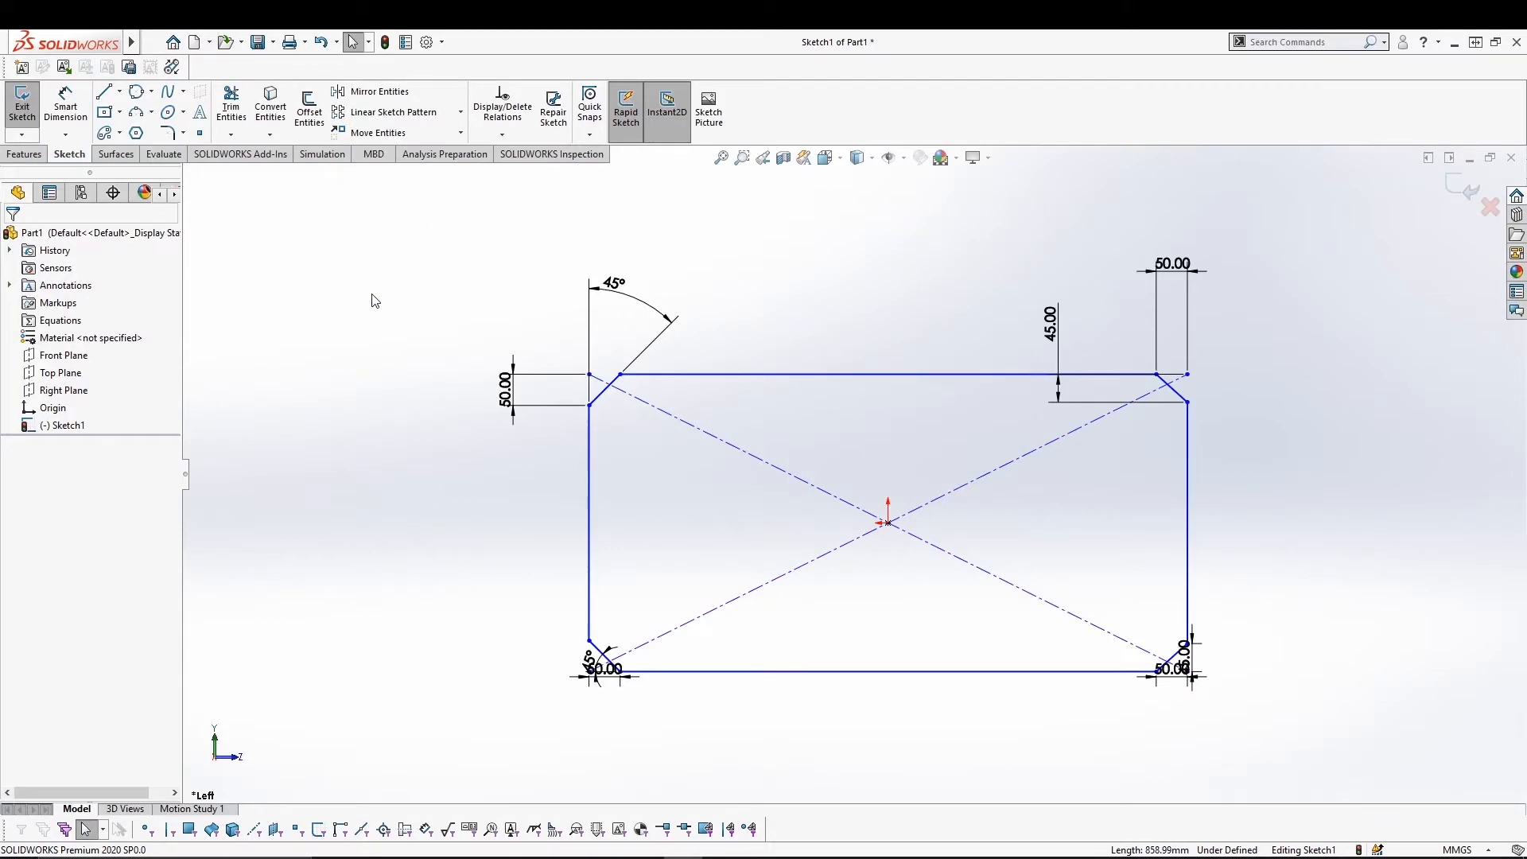
Delete the whole sketch and scatter eight sketch points across the canvas.
key(ctrl+a)
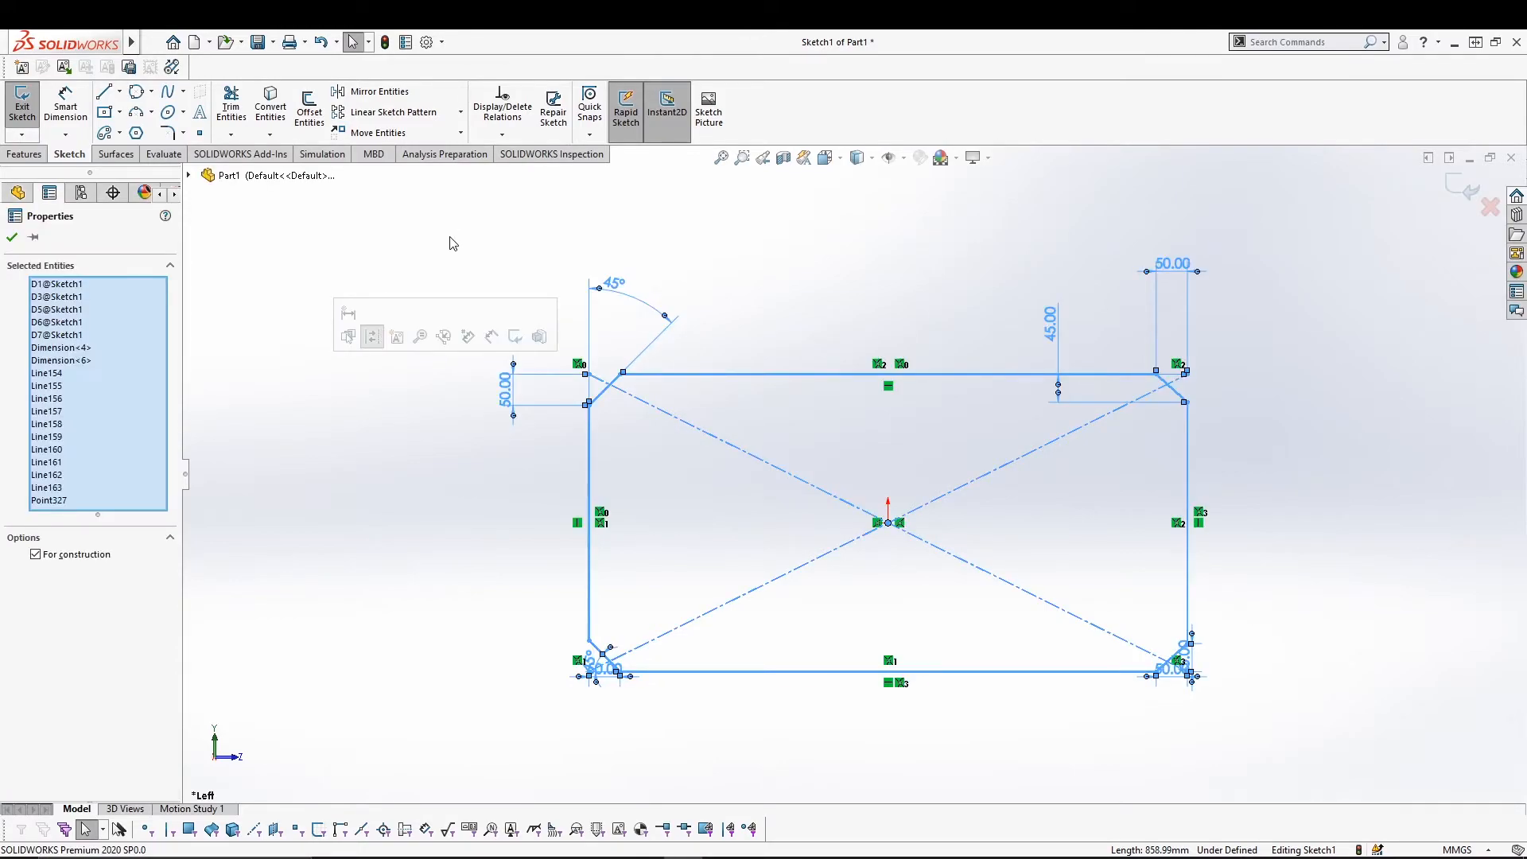
key(Delete)
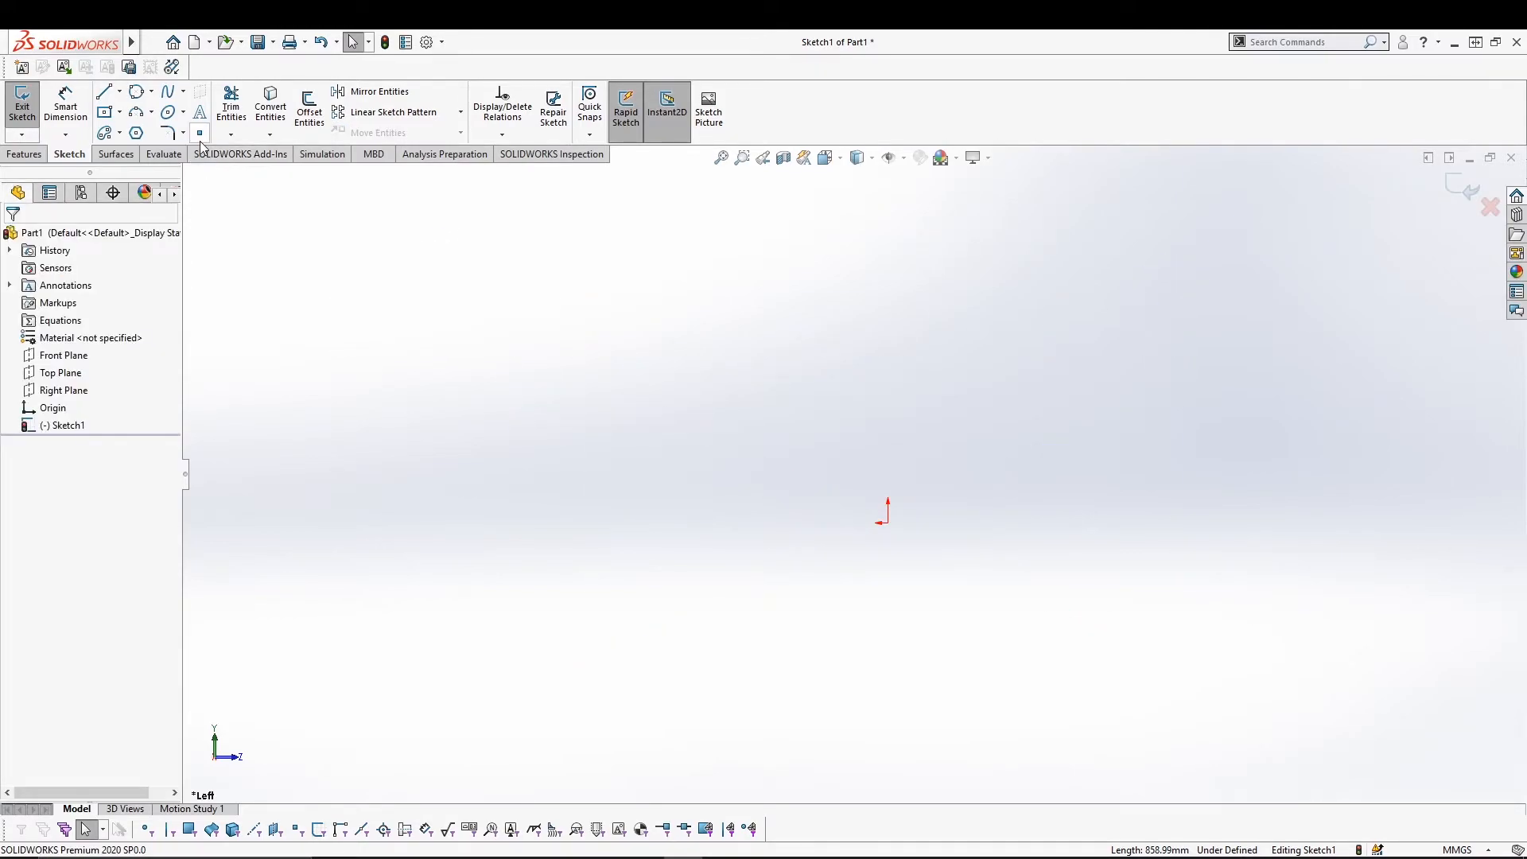
click(198, 137)
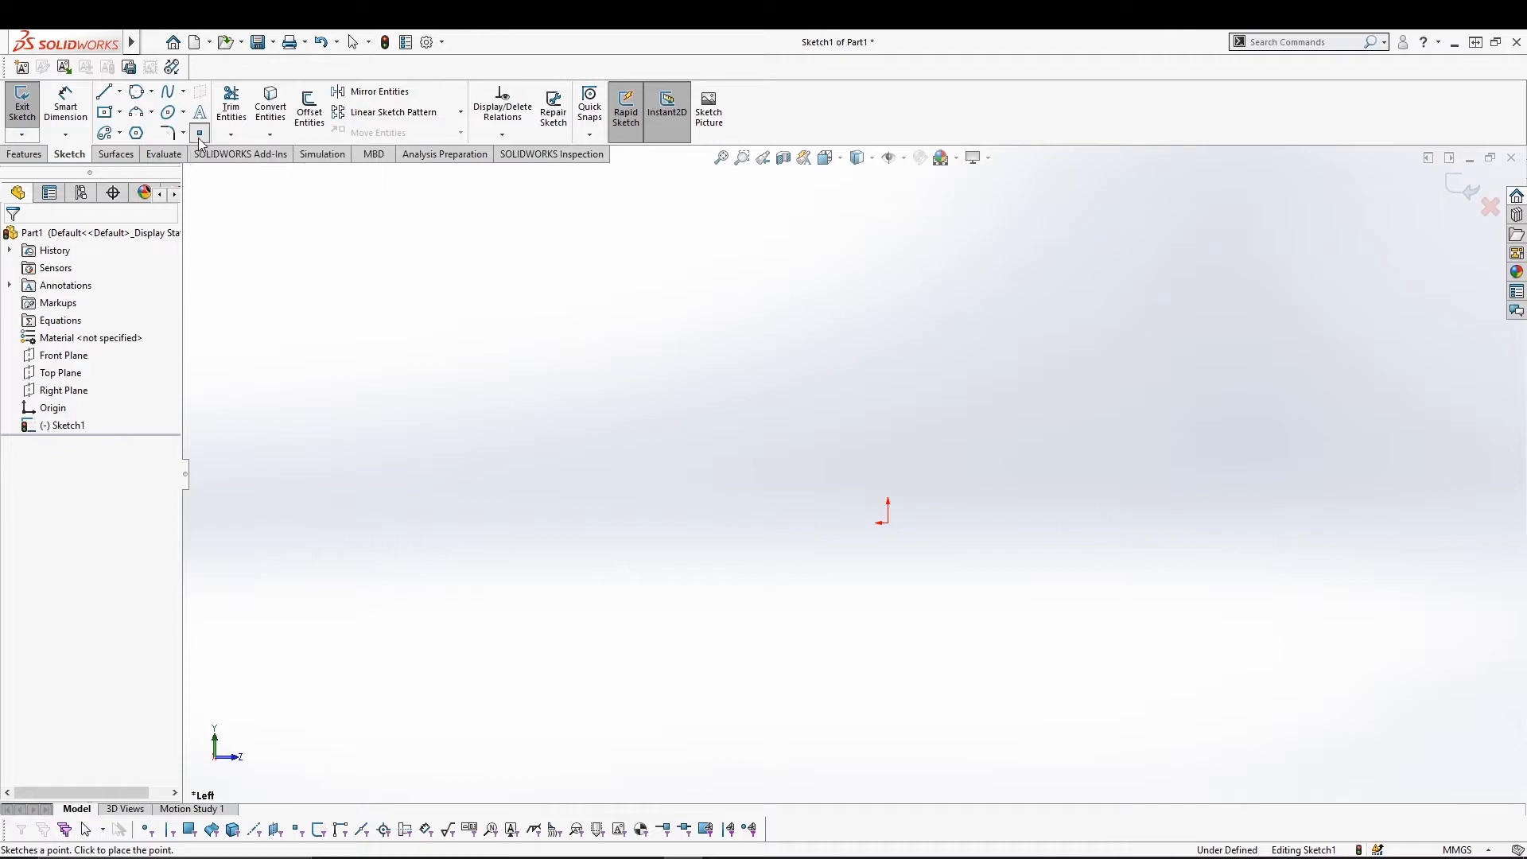
click(368, 416)
click(514, 349)
click(677, 370)
click(765, 443)
click(925, 330)
click(1093, 276)
click(1274, 449)
click(1282, 582)
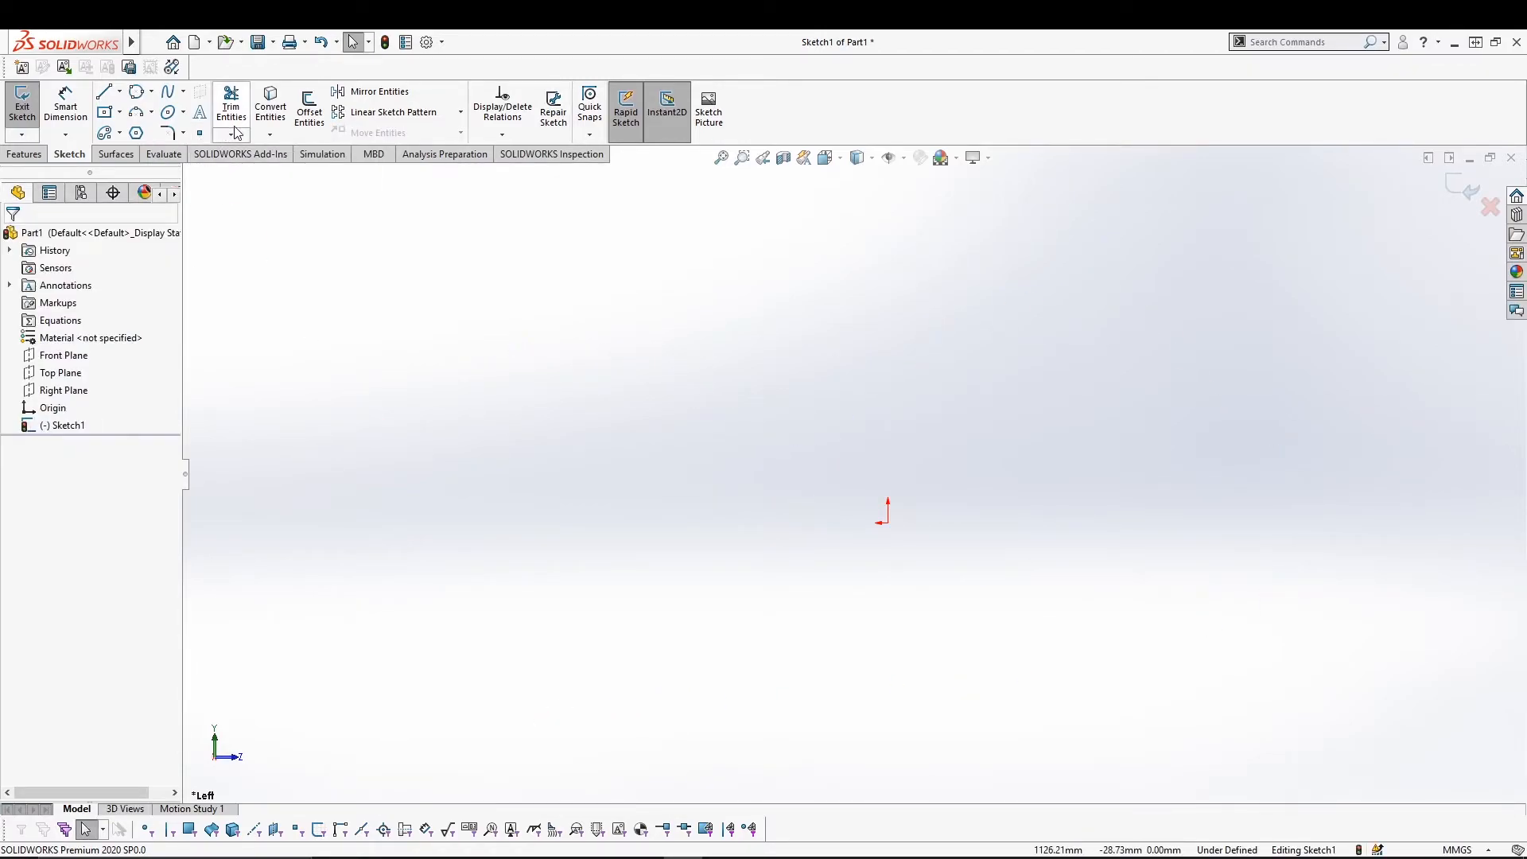
Briefly try Trim Entities, then draw a center rectangle on the origin.
click(231, 137)
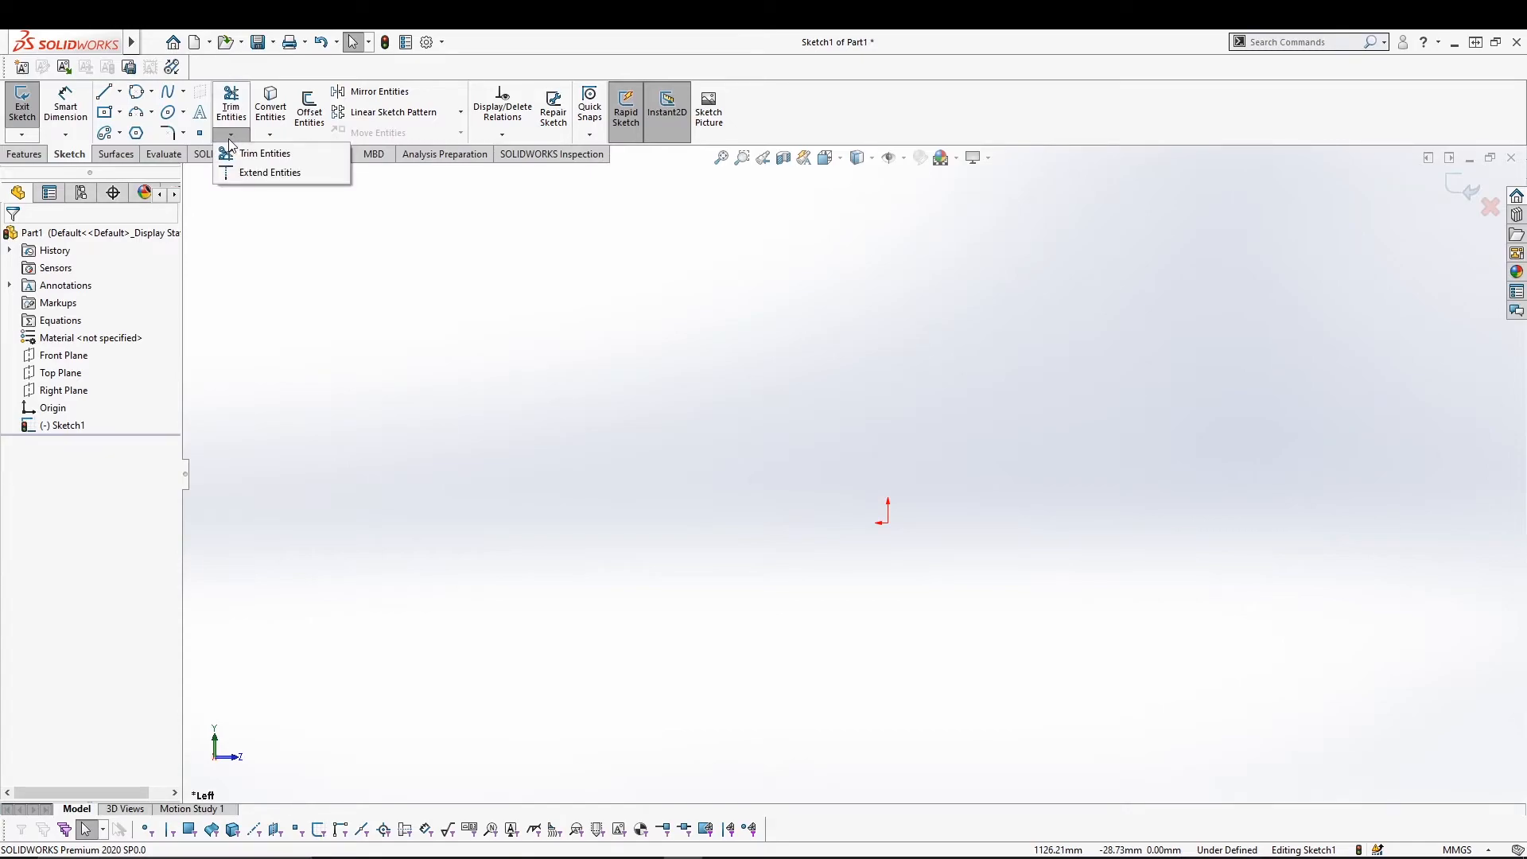
click(255, 152)
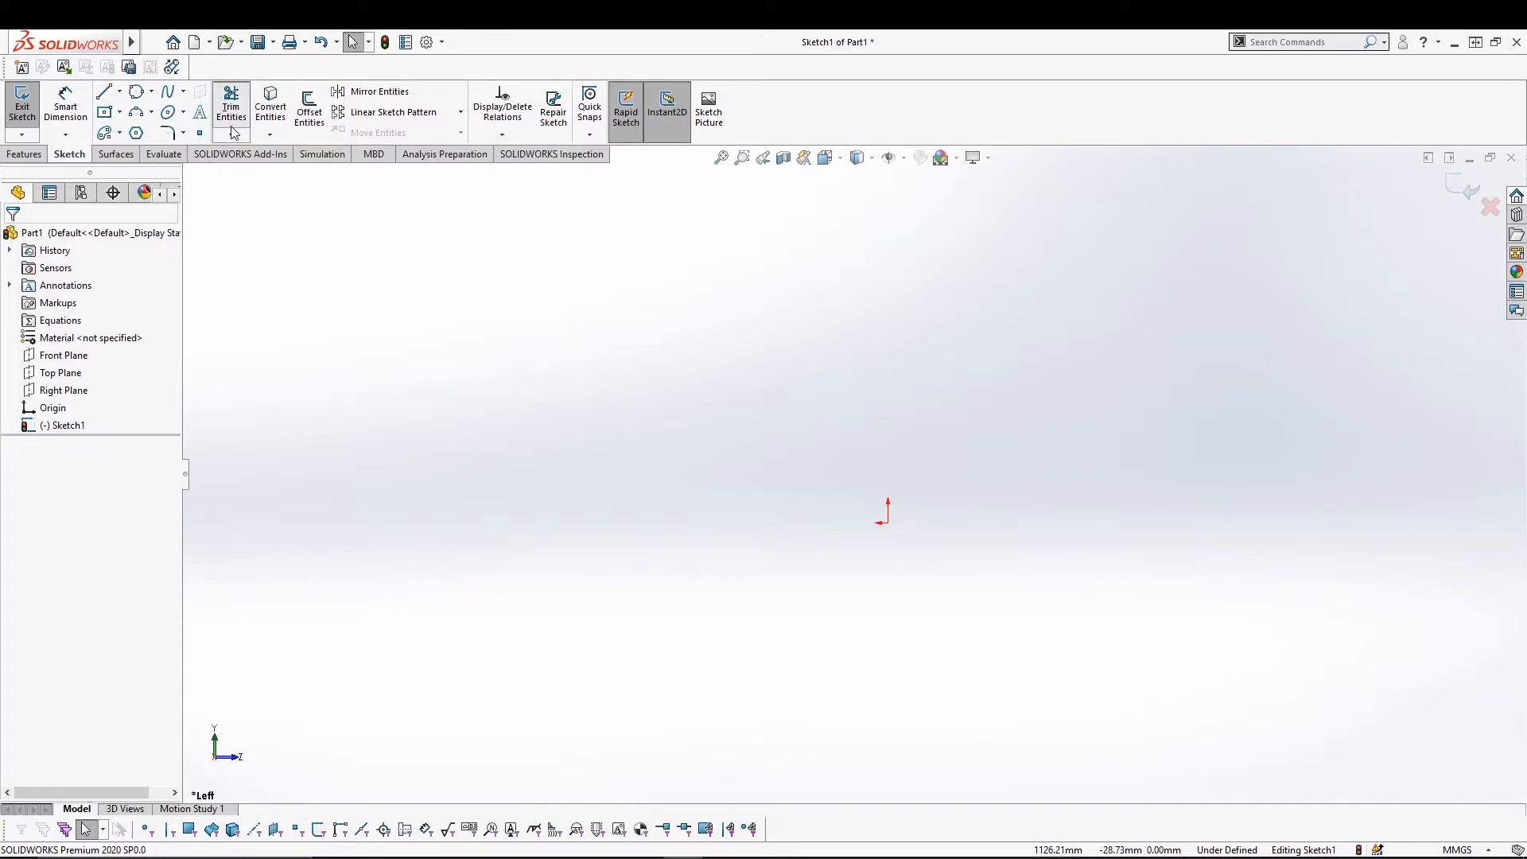
key(Escape)
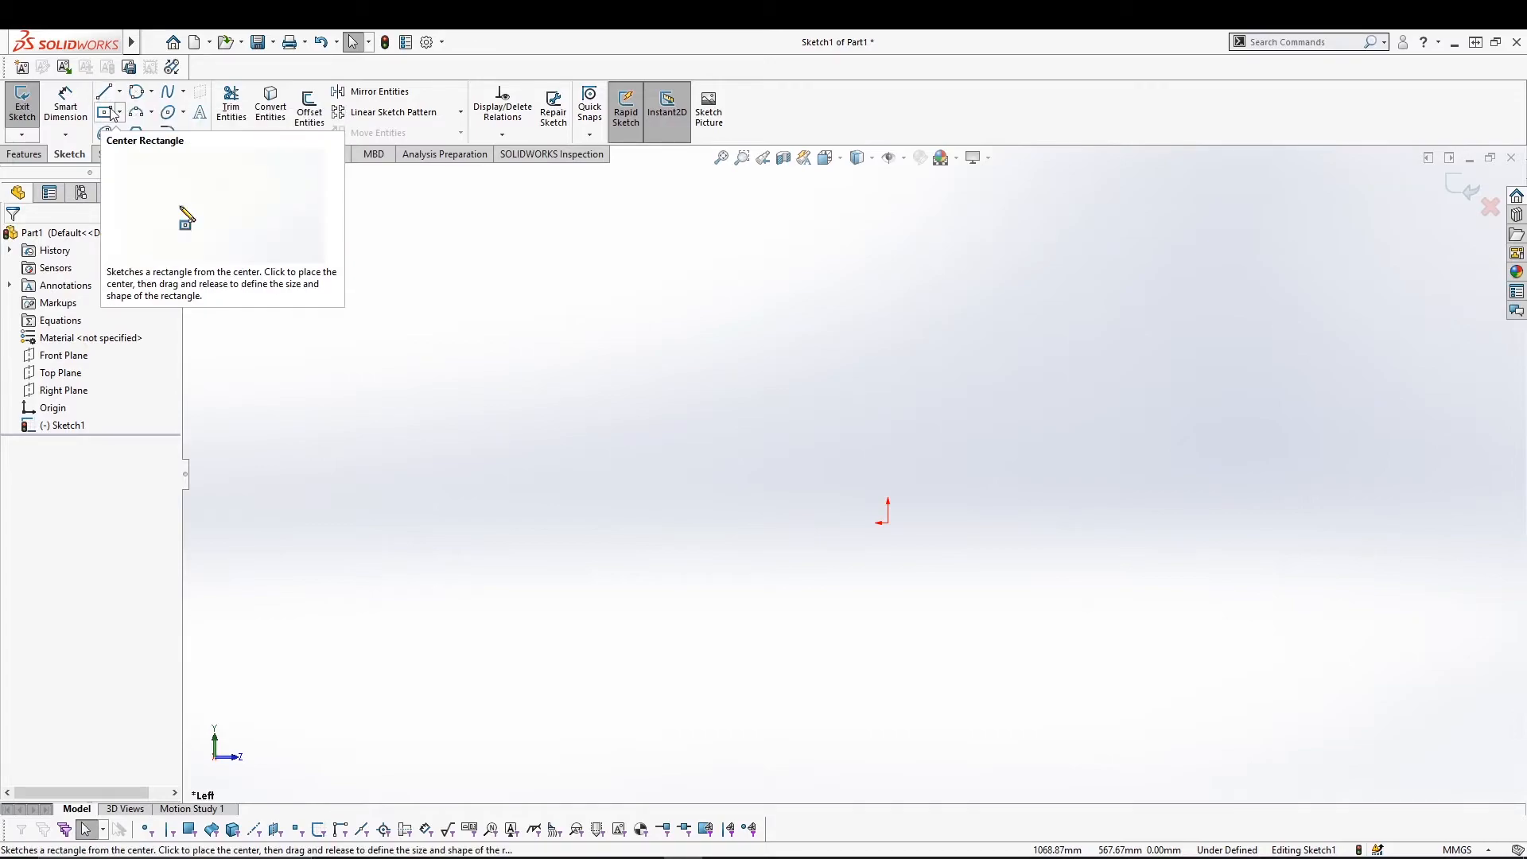
click(105, 113)
click(888, 522)
click(841, 339)
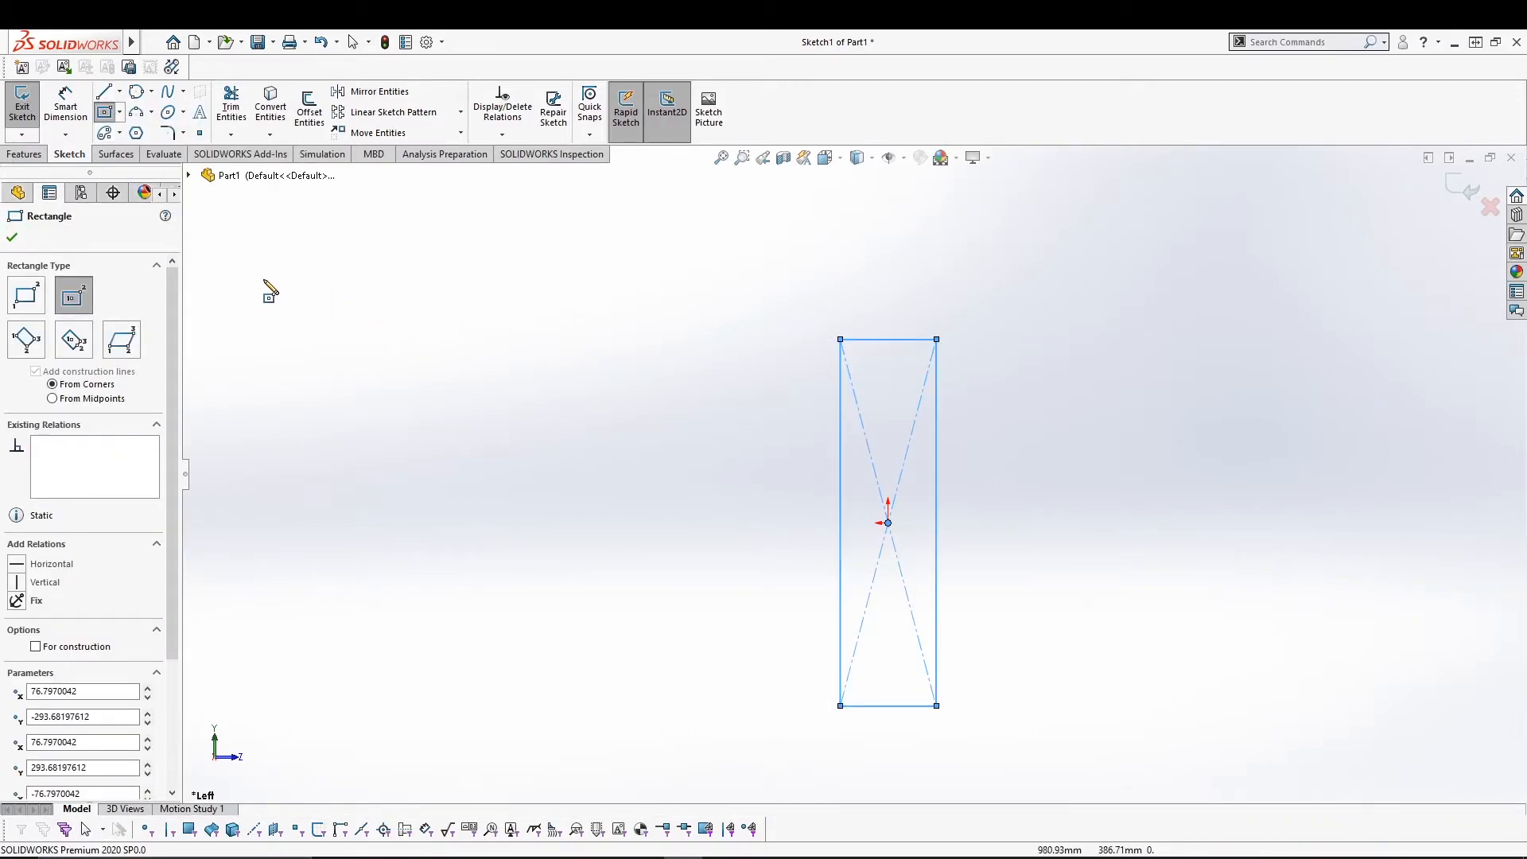
Add a circle left of the rectangle and a diagonal line crossing both.
click(136, 91)
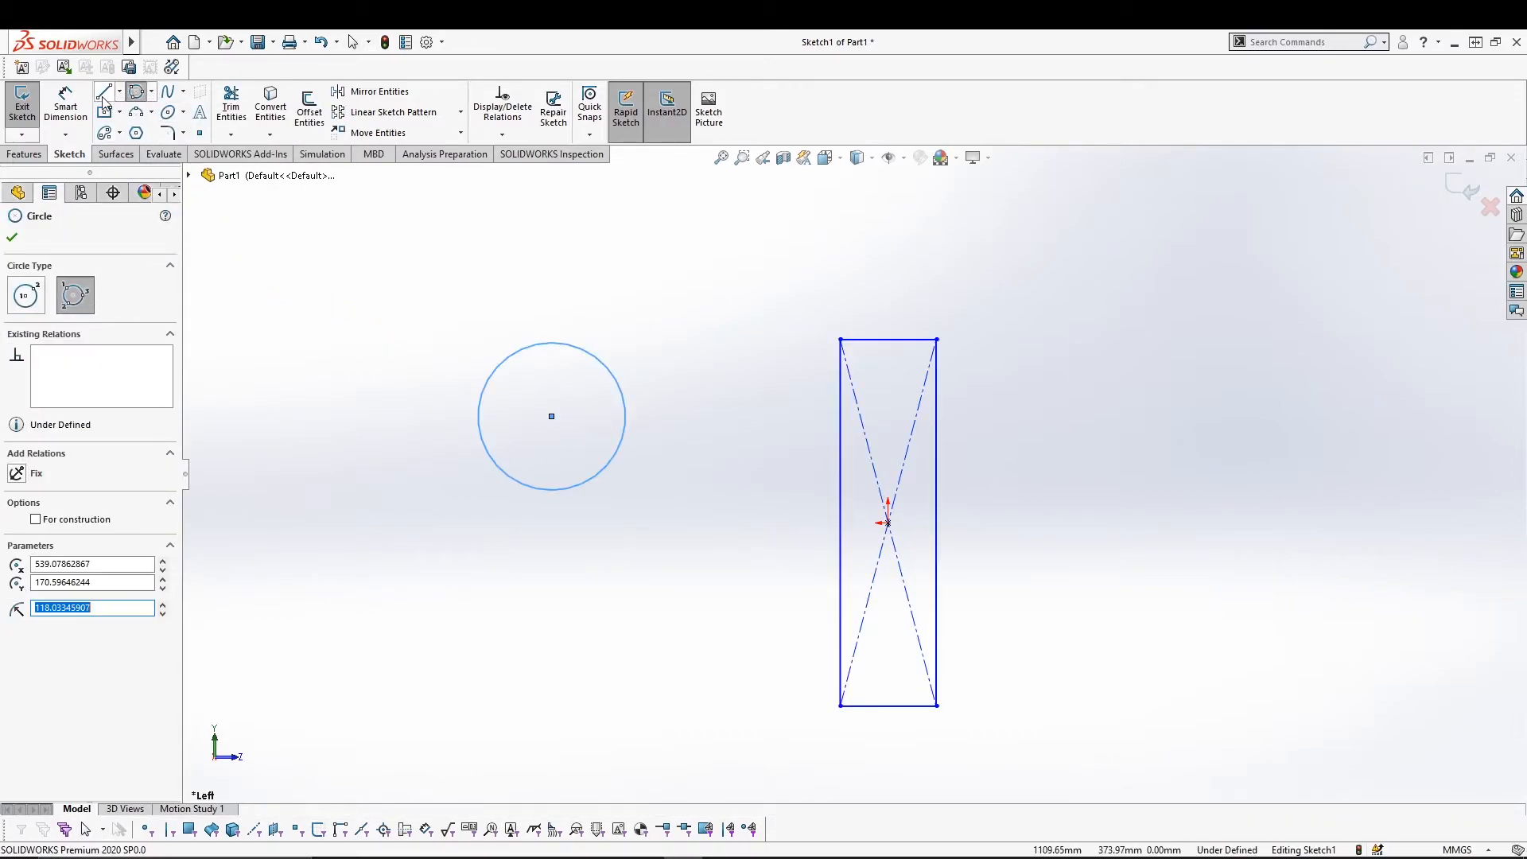
click(103, 97)
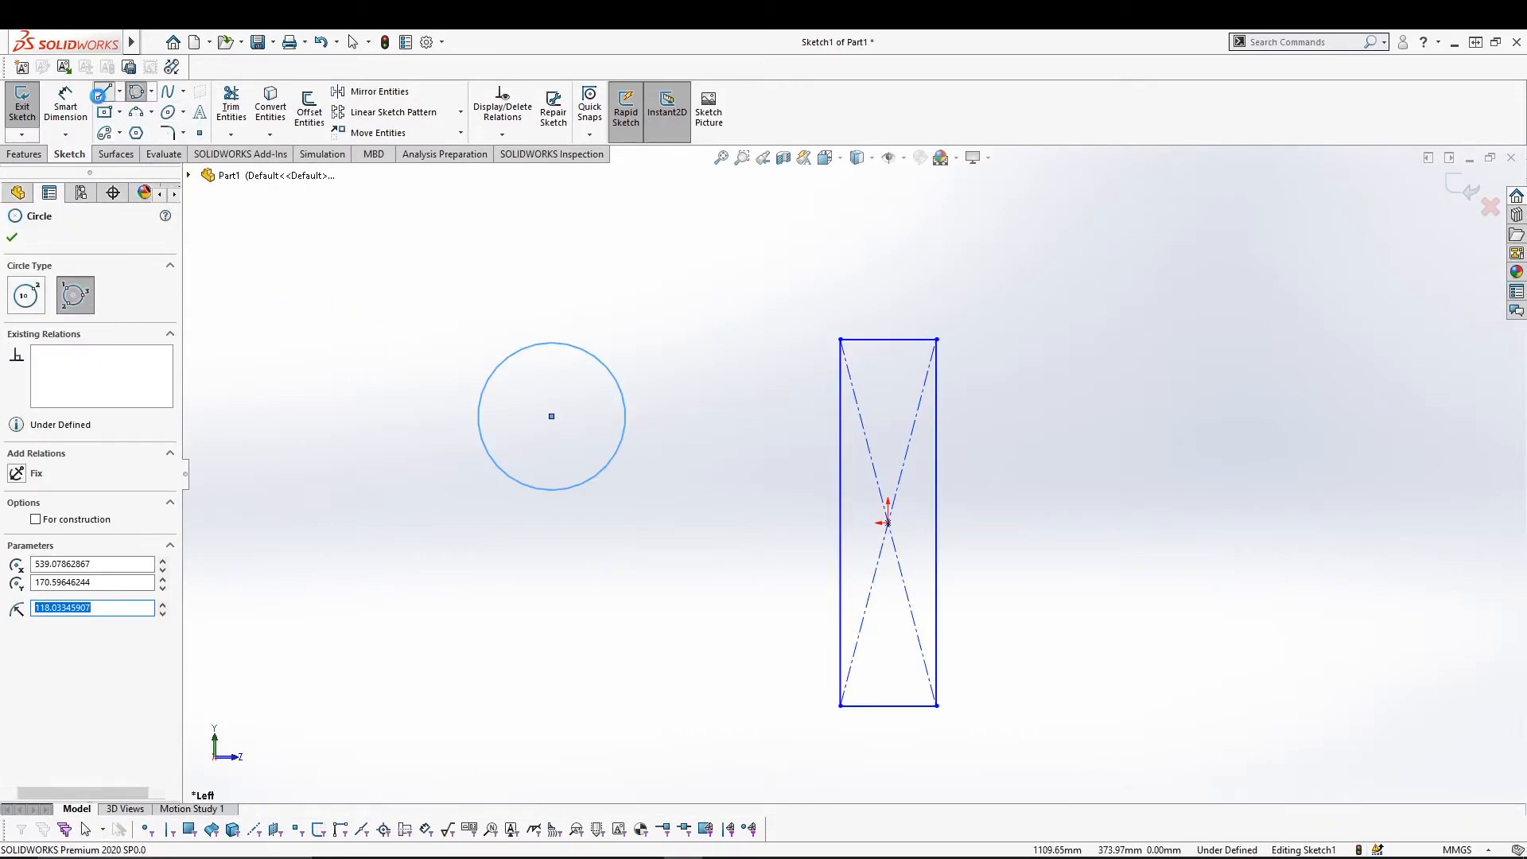
click(392, 268)
click(1032, 689)
key(Escape)
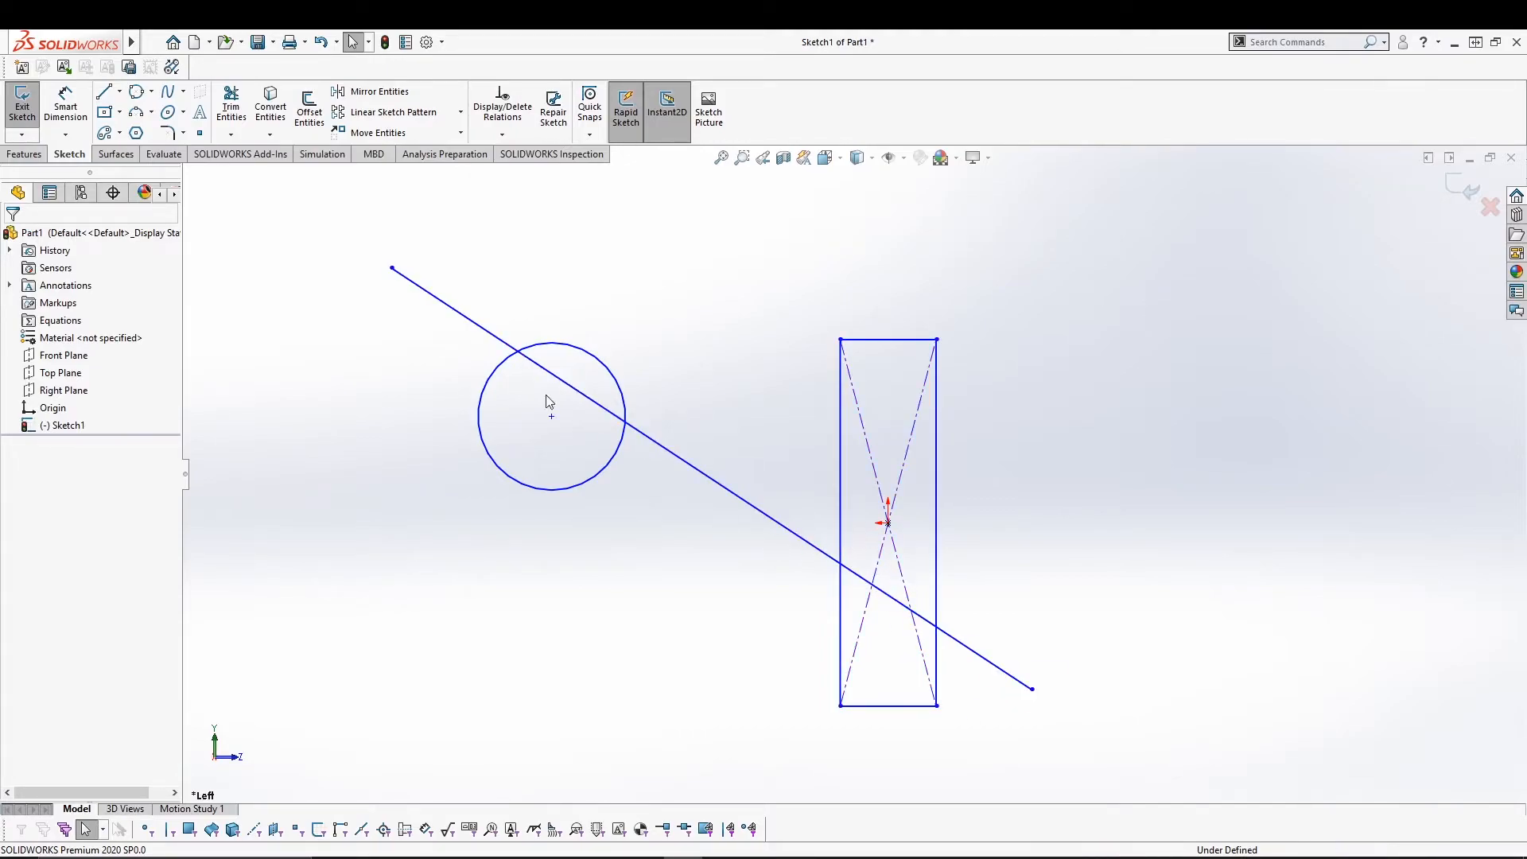
click(231, 112)
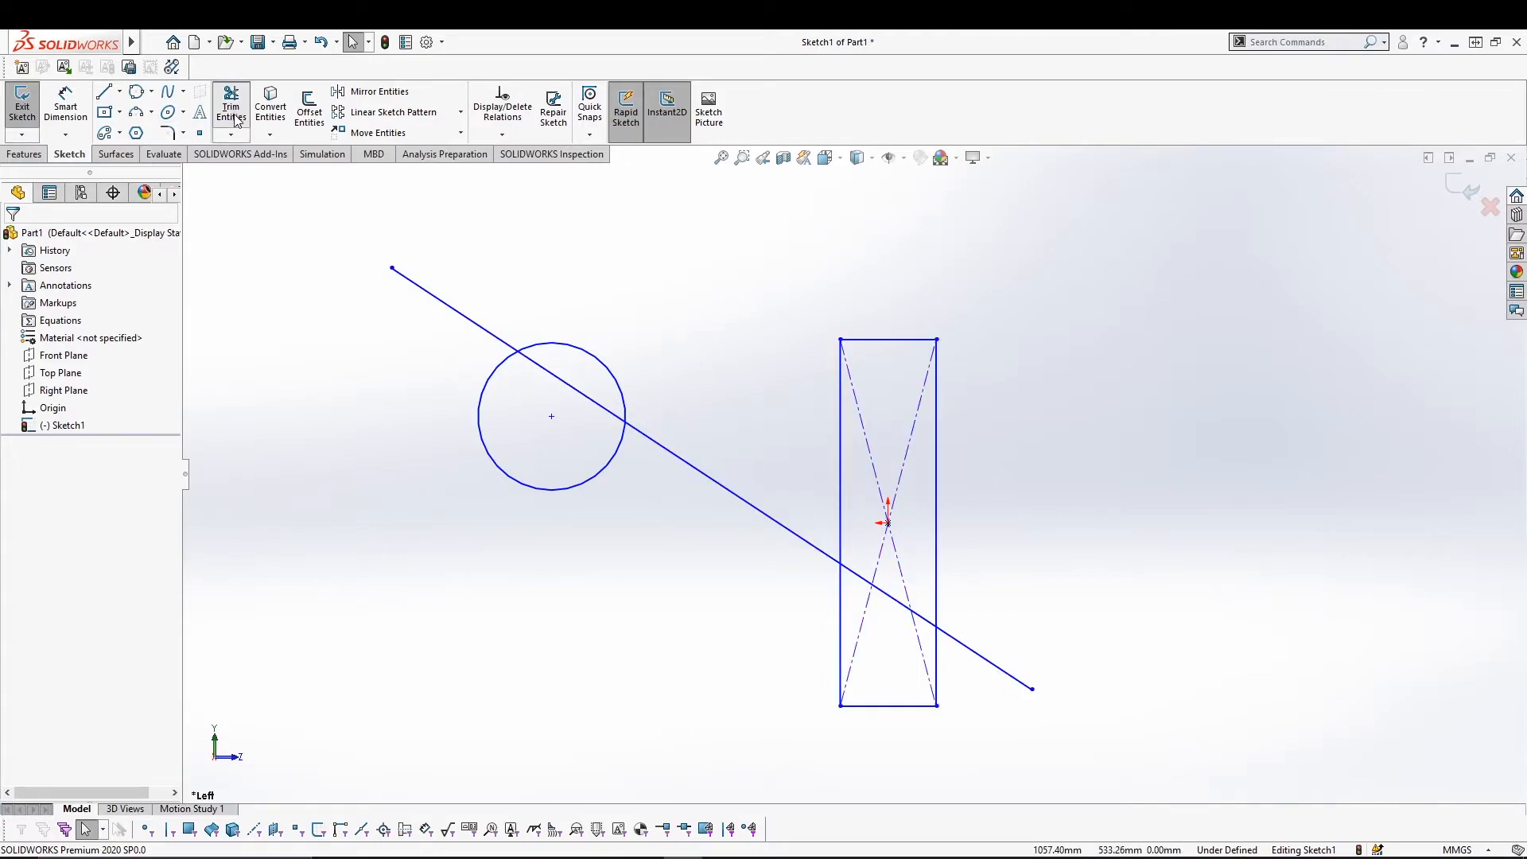
Trim the diagonal line left of the circle, then undo the trim.
click(548, 376)
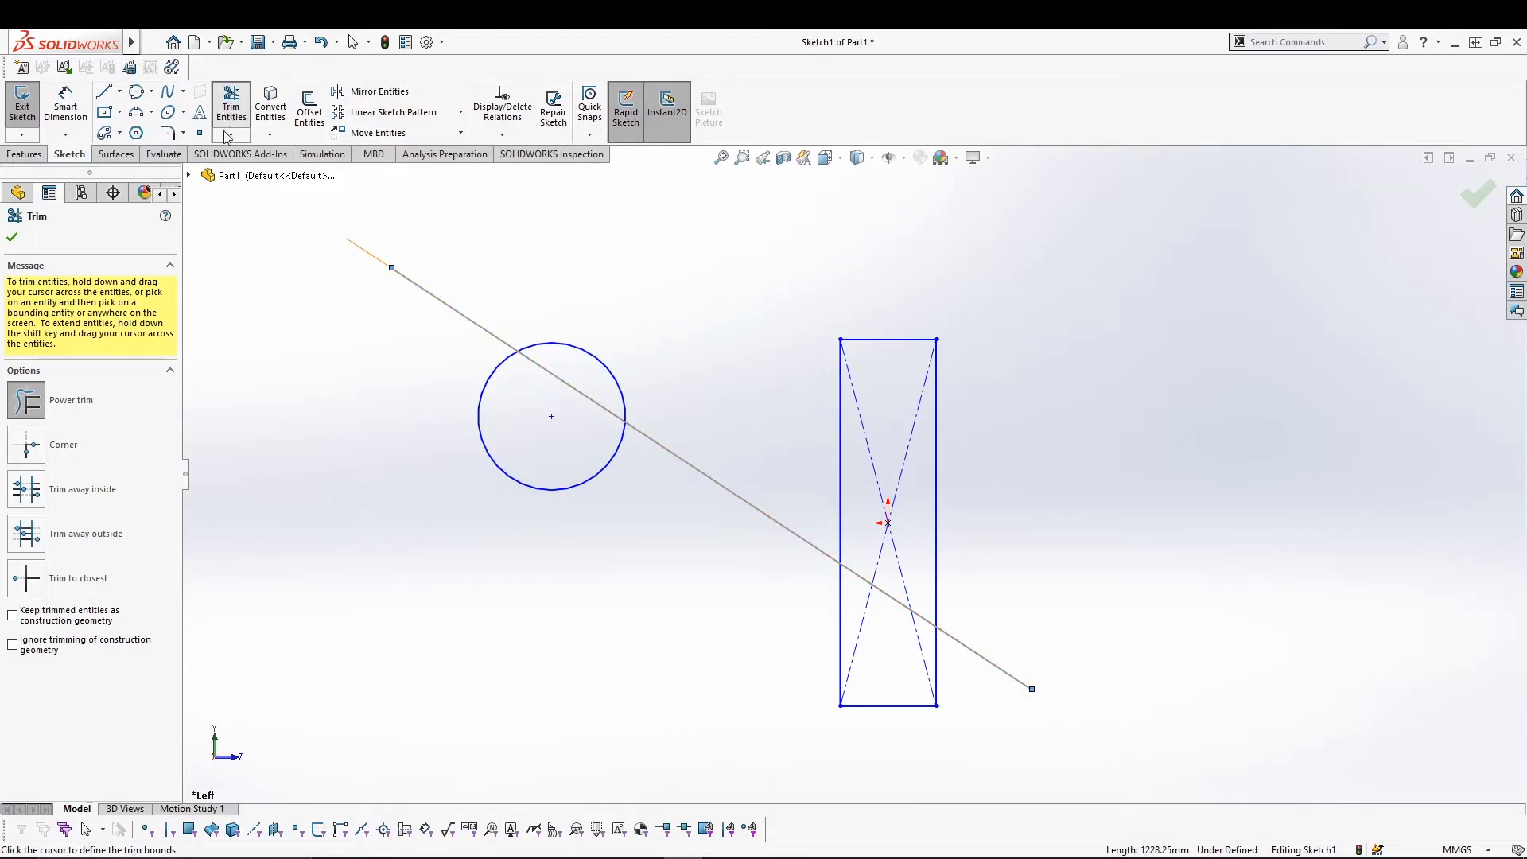
drag(526, 410, 578, 387)
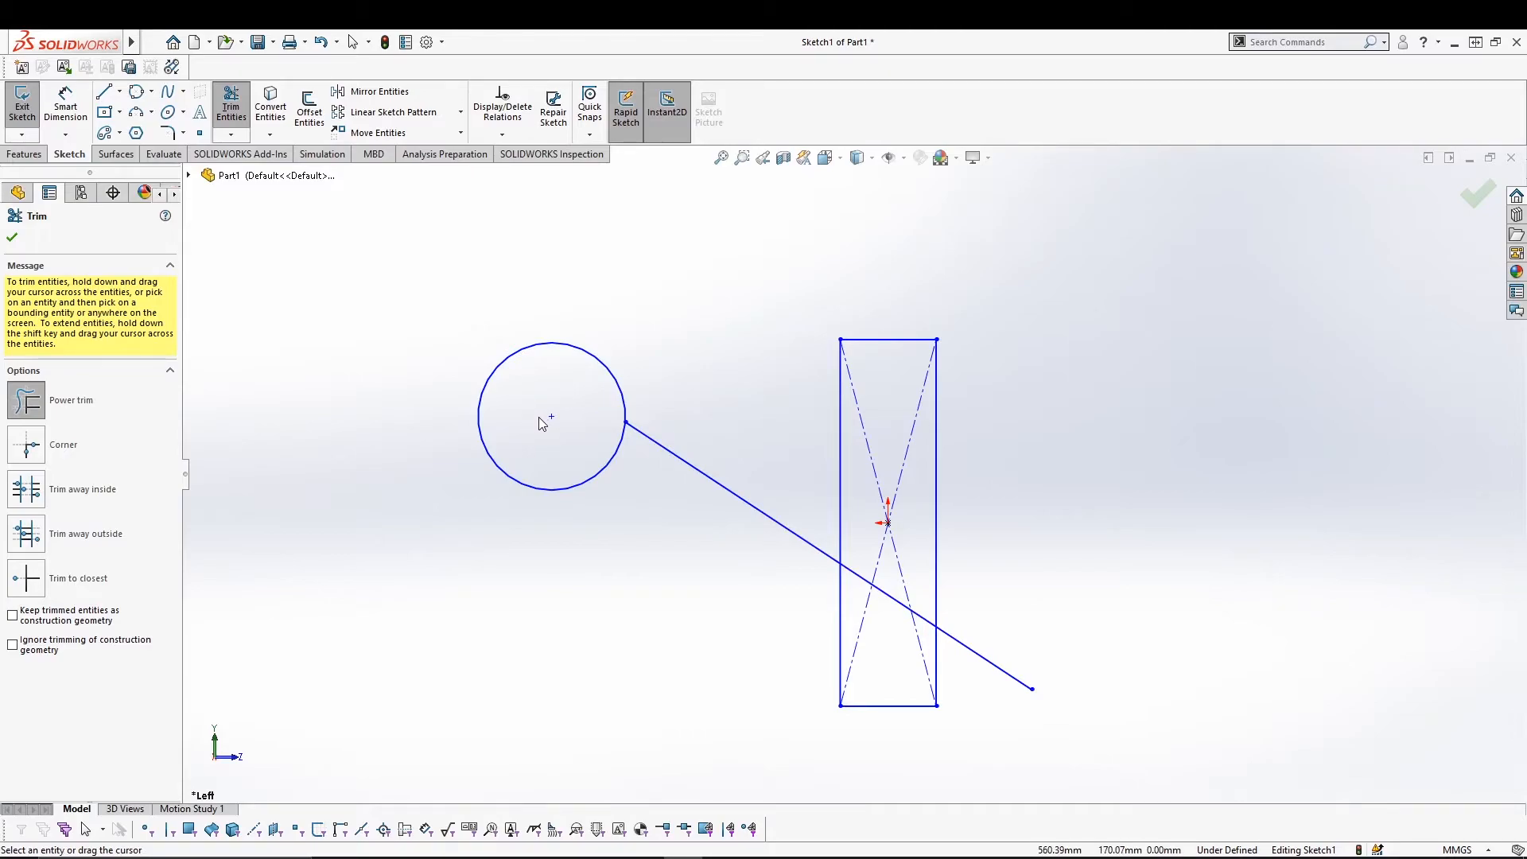
key(Escape)
key(ctrl+z)
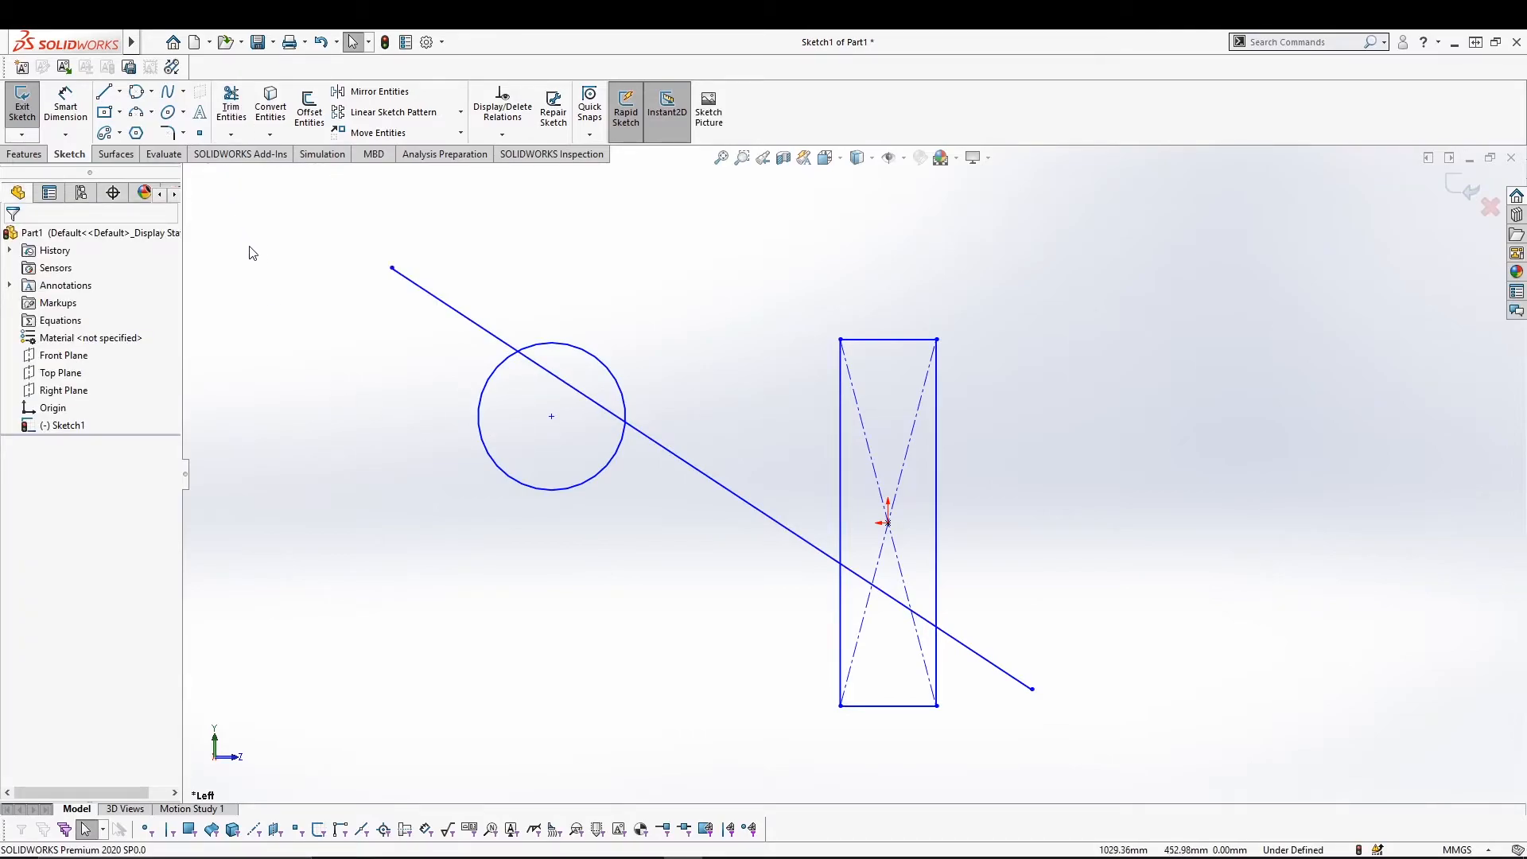
Power-trim the line inside the circle, the rectangle's construction diagonals and the lower-right tail.
click(227, 103)
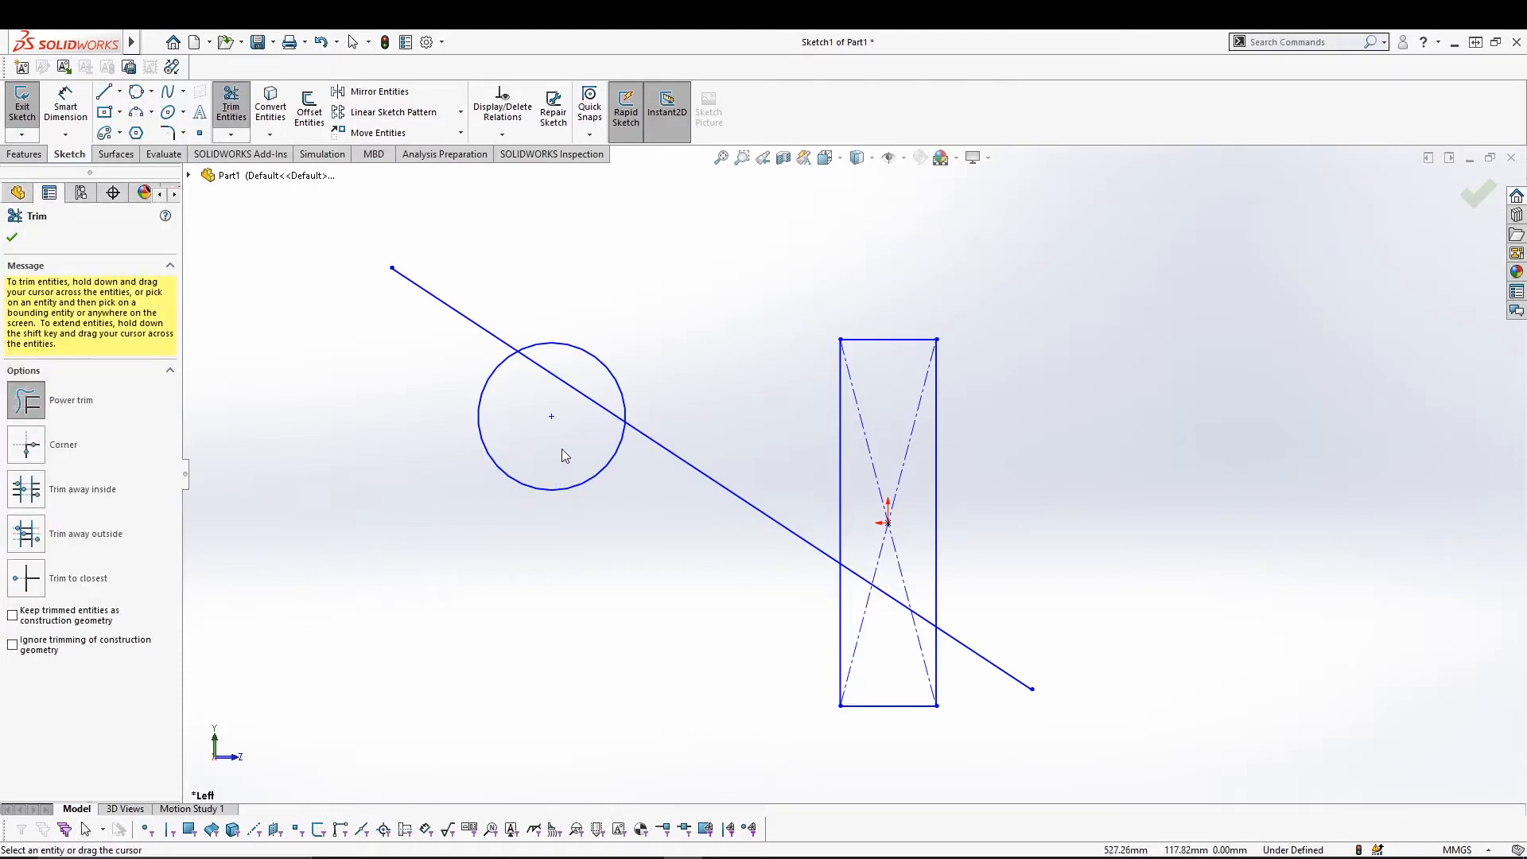
drag(580, 431, 594, 382)
mouse_move(886, 646)
mouse_down()
mouse_move(867, 581)
mouse_move(913, 633)
mouse_move(895, 579)
mouse_move(889, 592)
mouse_up()
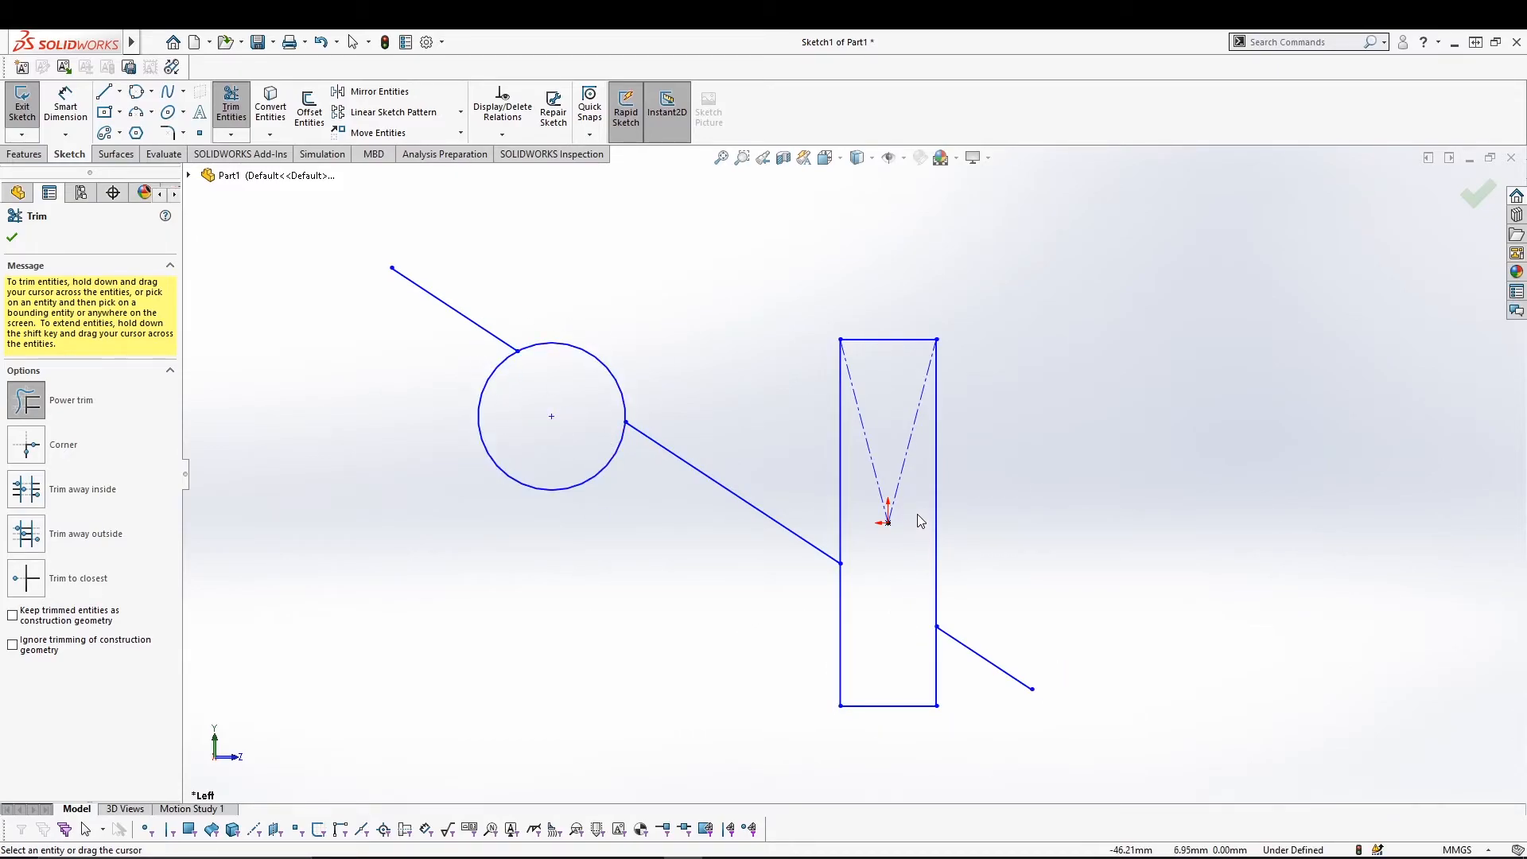
drag(865, 482, 867, 494)
drag(1073, 499, 1005, 685)
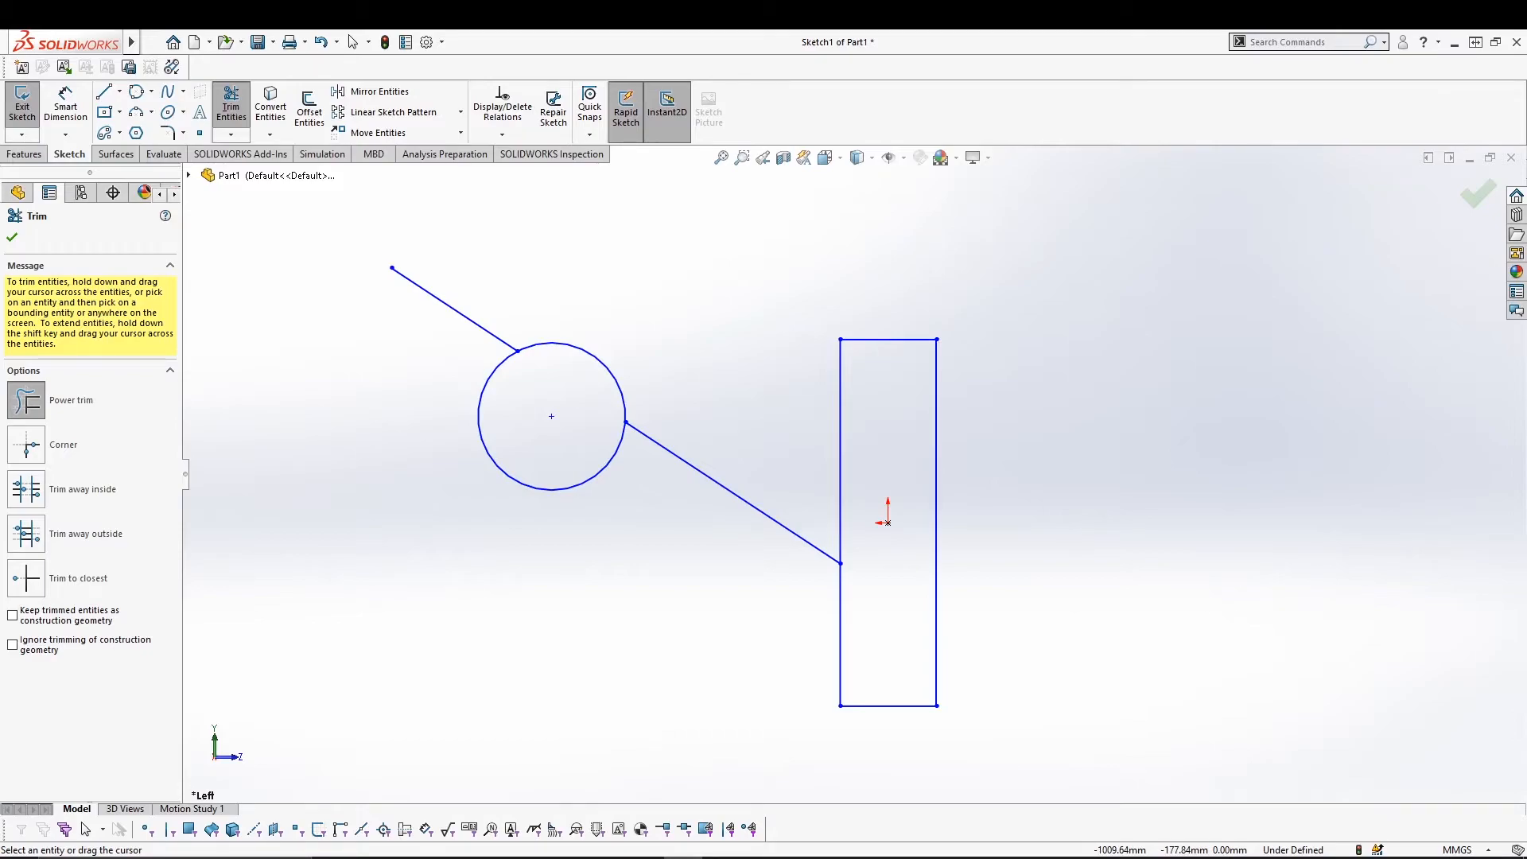
Extend the line to the rectangle's right edge and back through the circle.
click(230, 134)
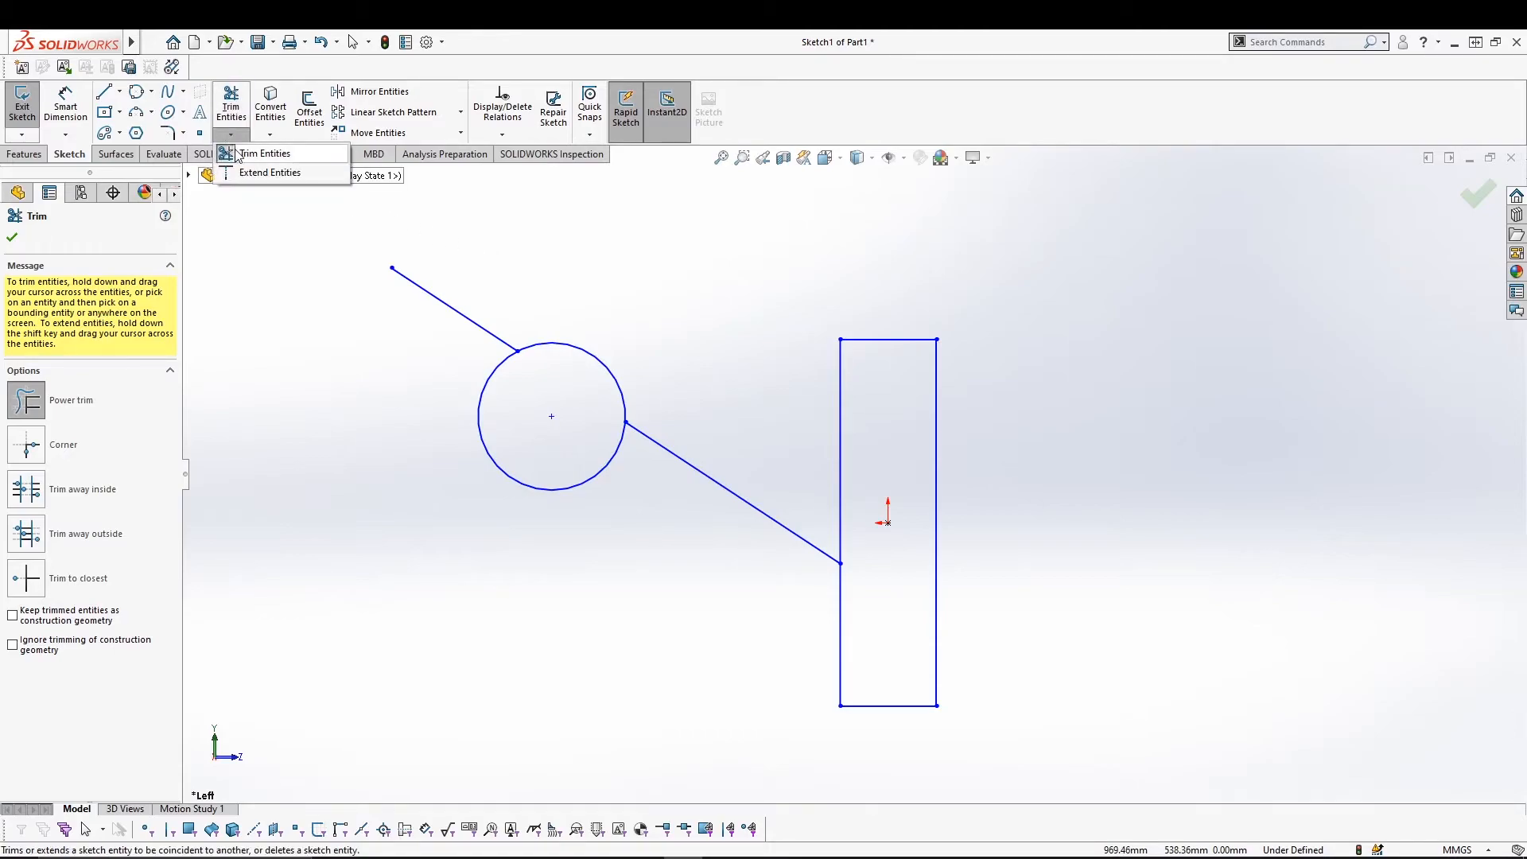
click(255, 154)
click(775, 518)
click(489, 332)
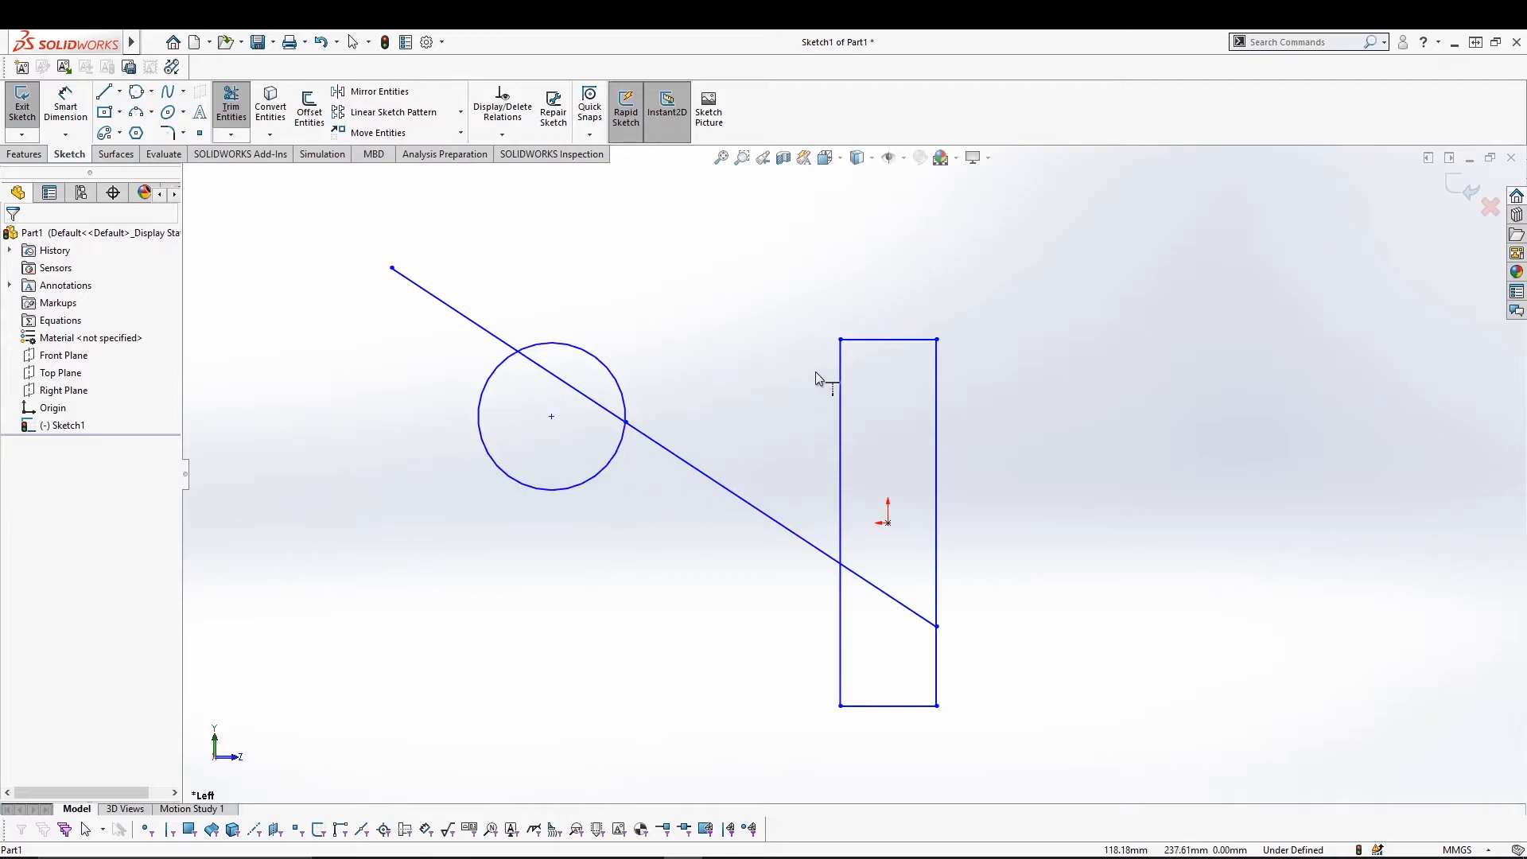
click(104, 92)
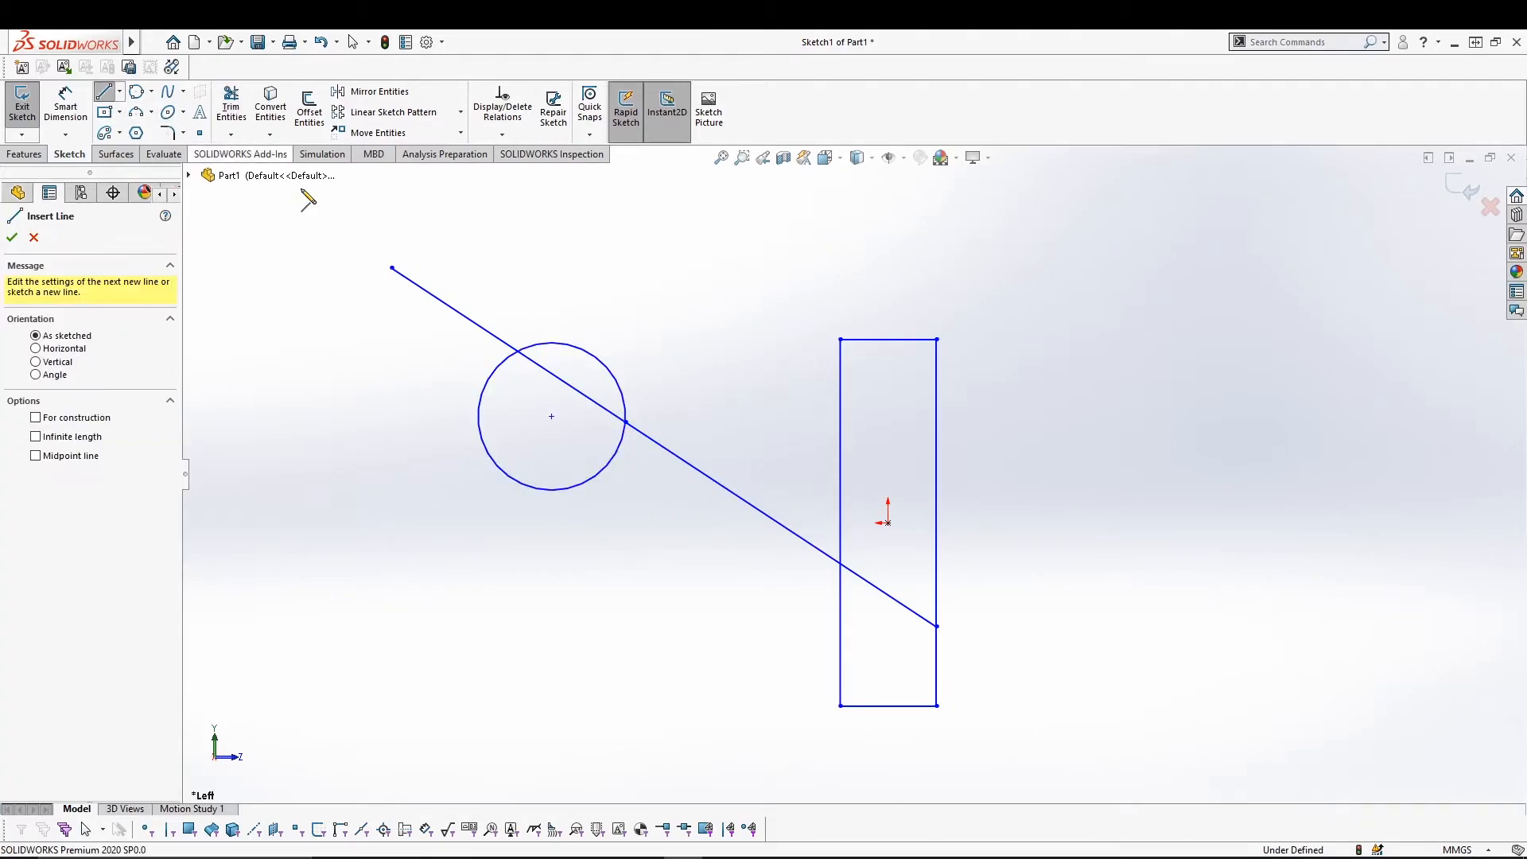
Draw a short horizontal line and extend it across the circle and to the rectangle's right edge.
click(672, 392)
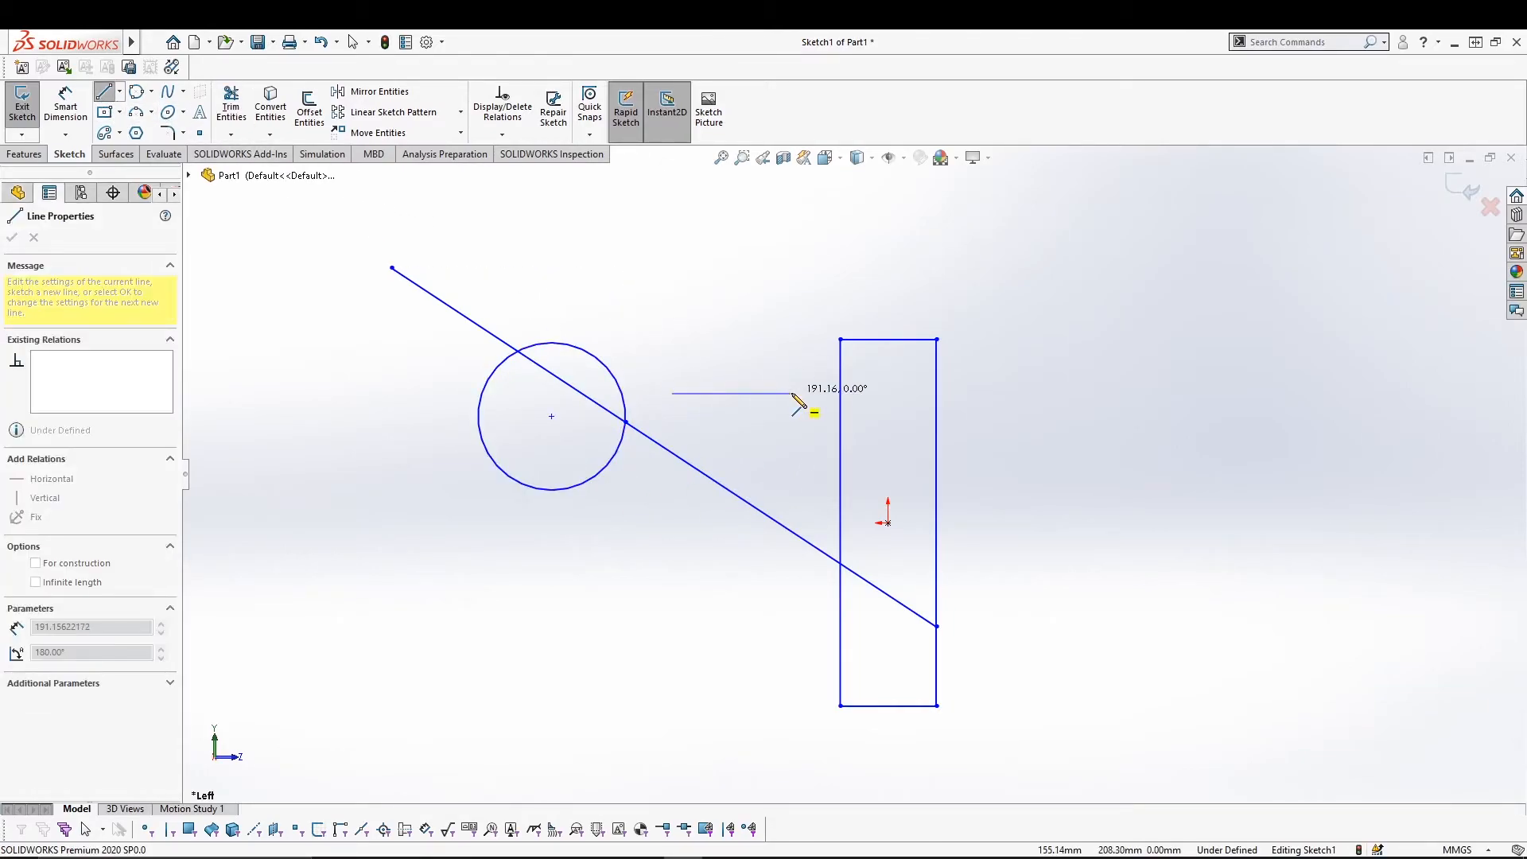
click(793, 393)
key(Escape)
click(239, 136)
click(263, 173)
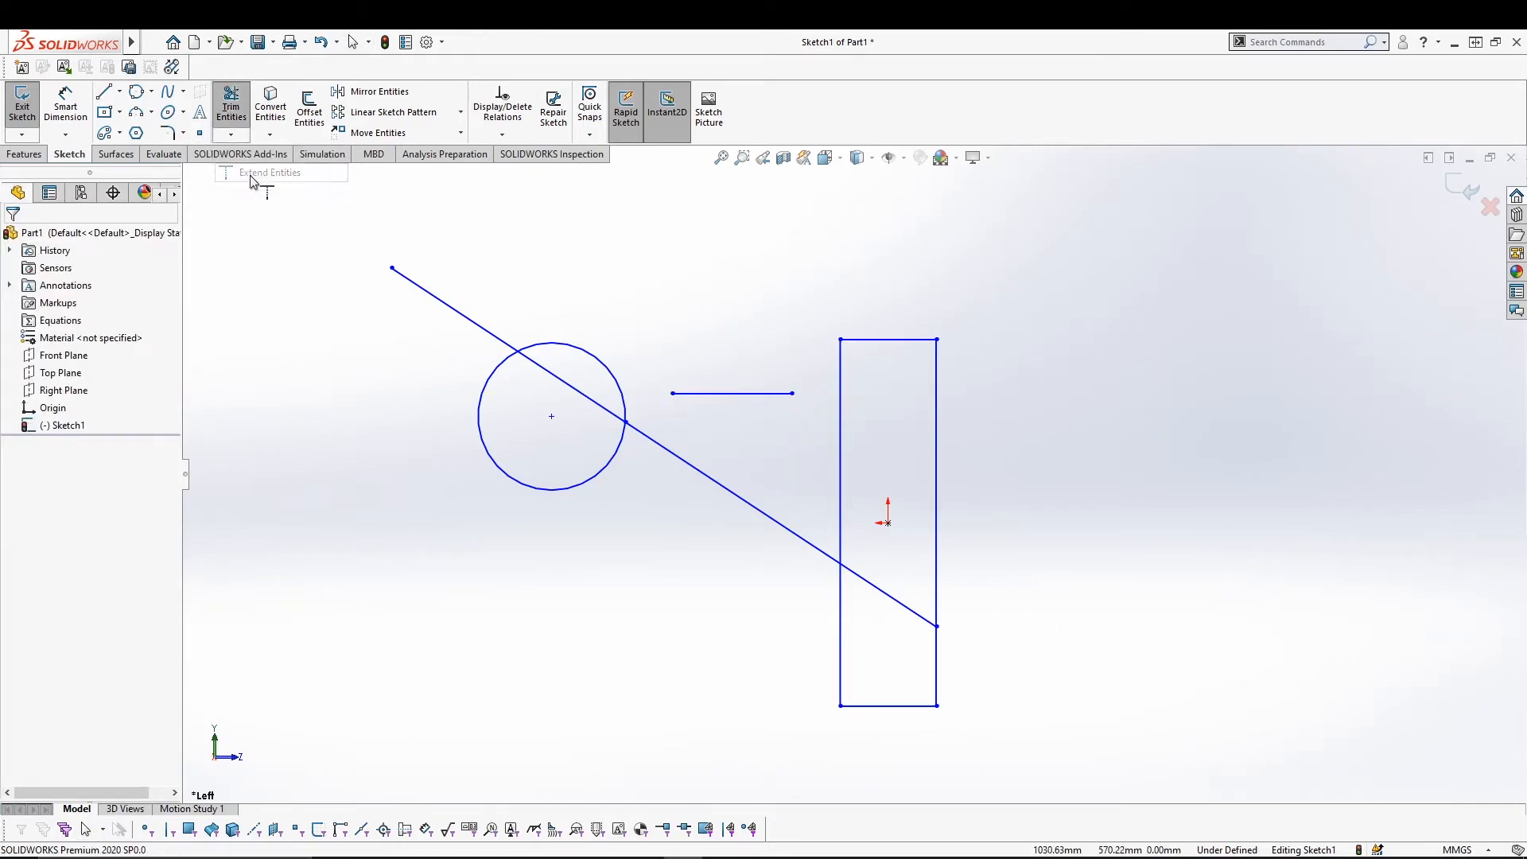
click(751, 394)
click(728, 392)
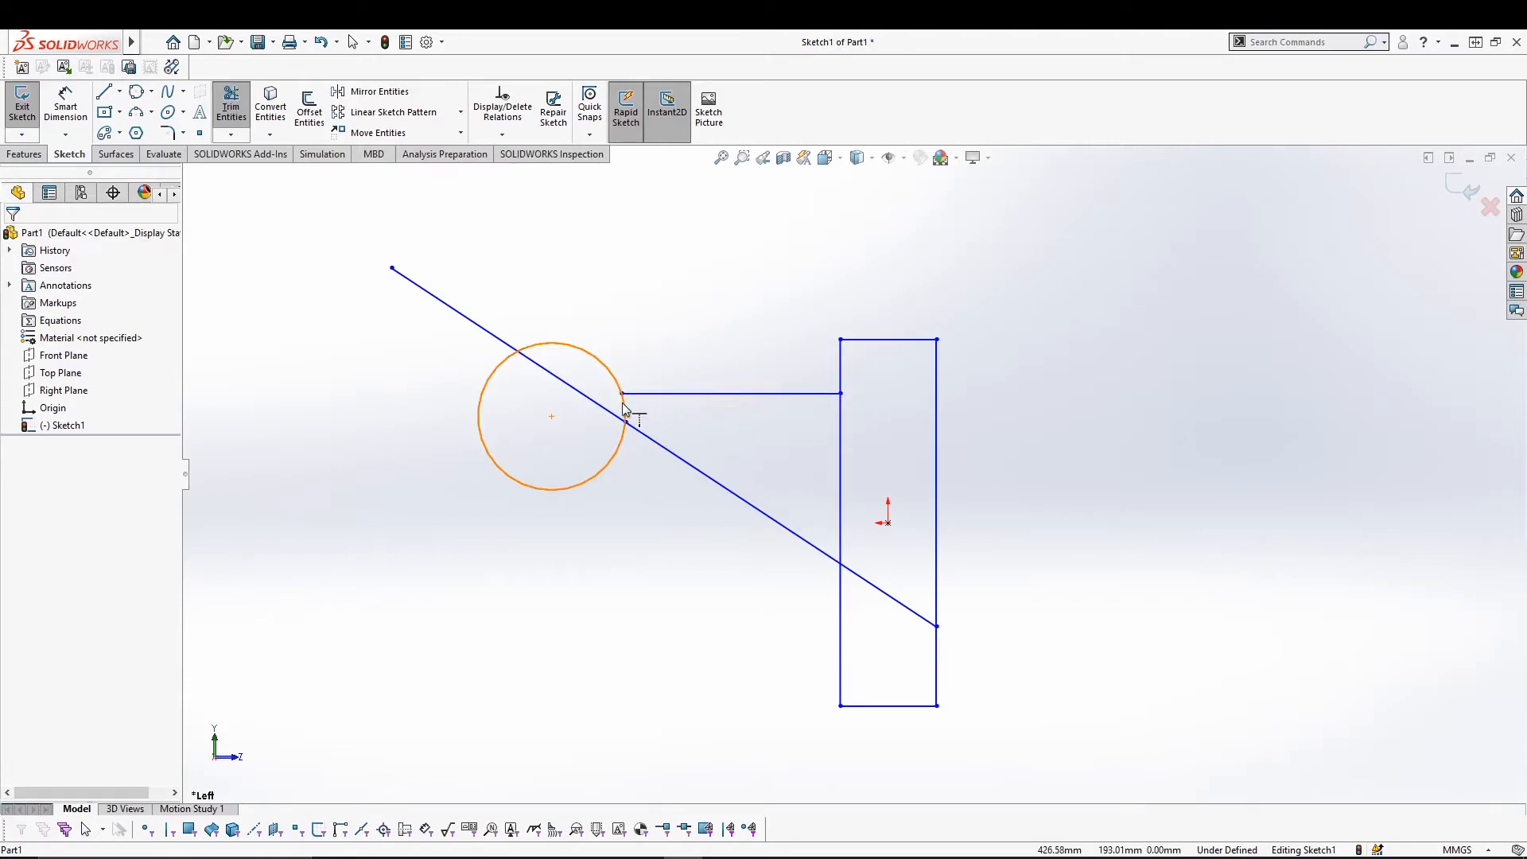
click(644, 393)
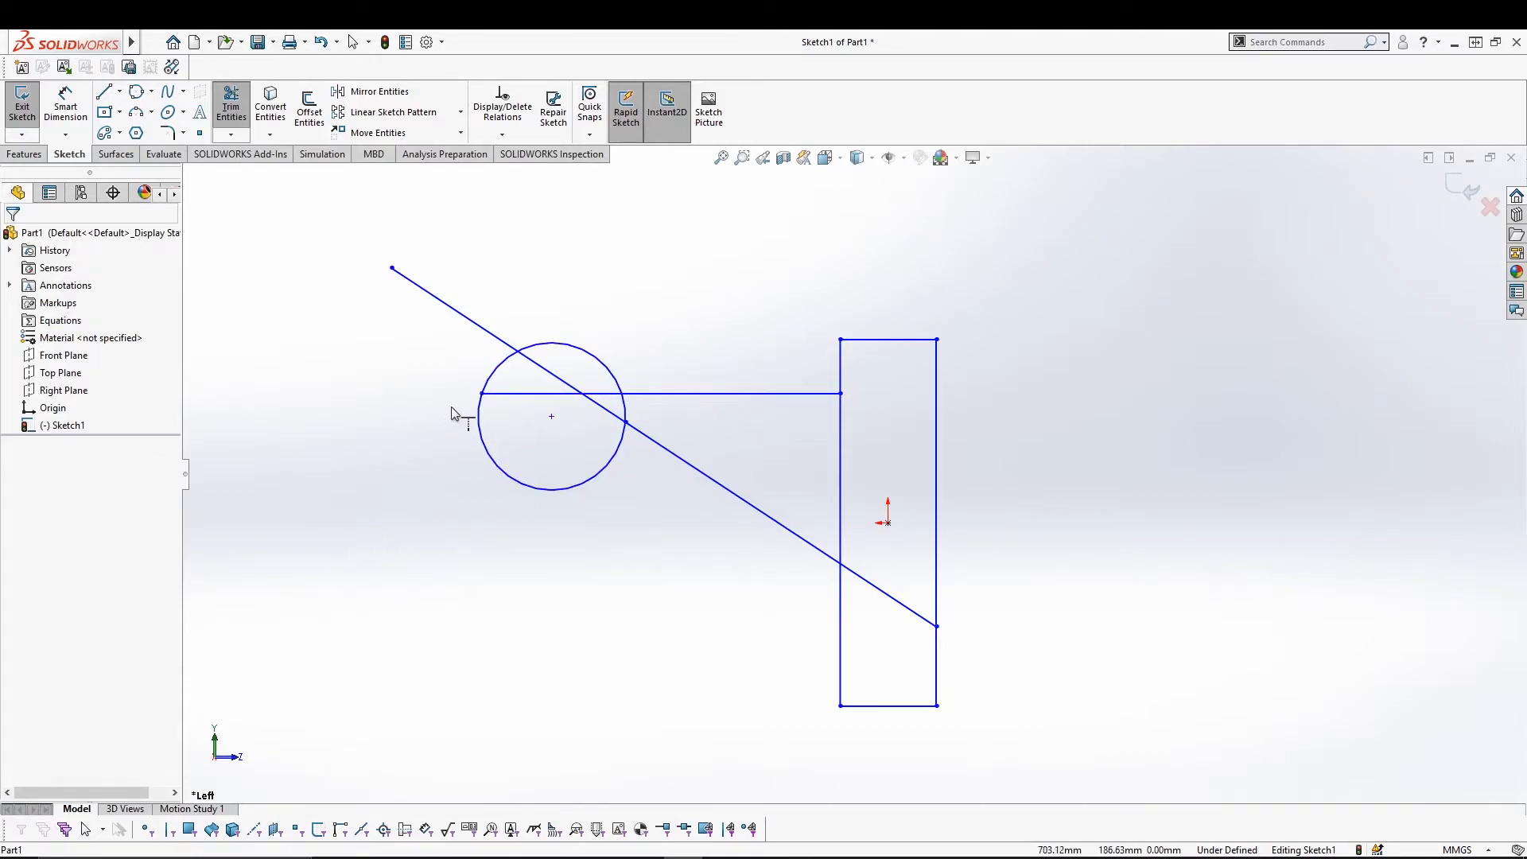
click(805, 395)
key(Escape)
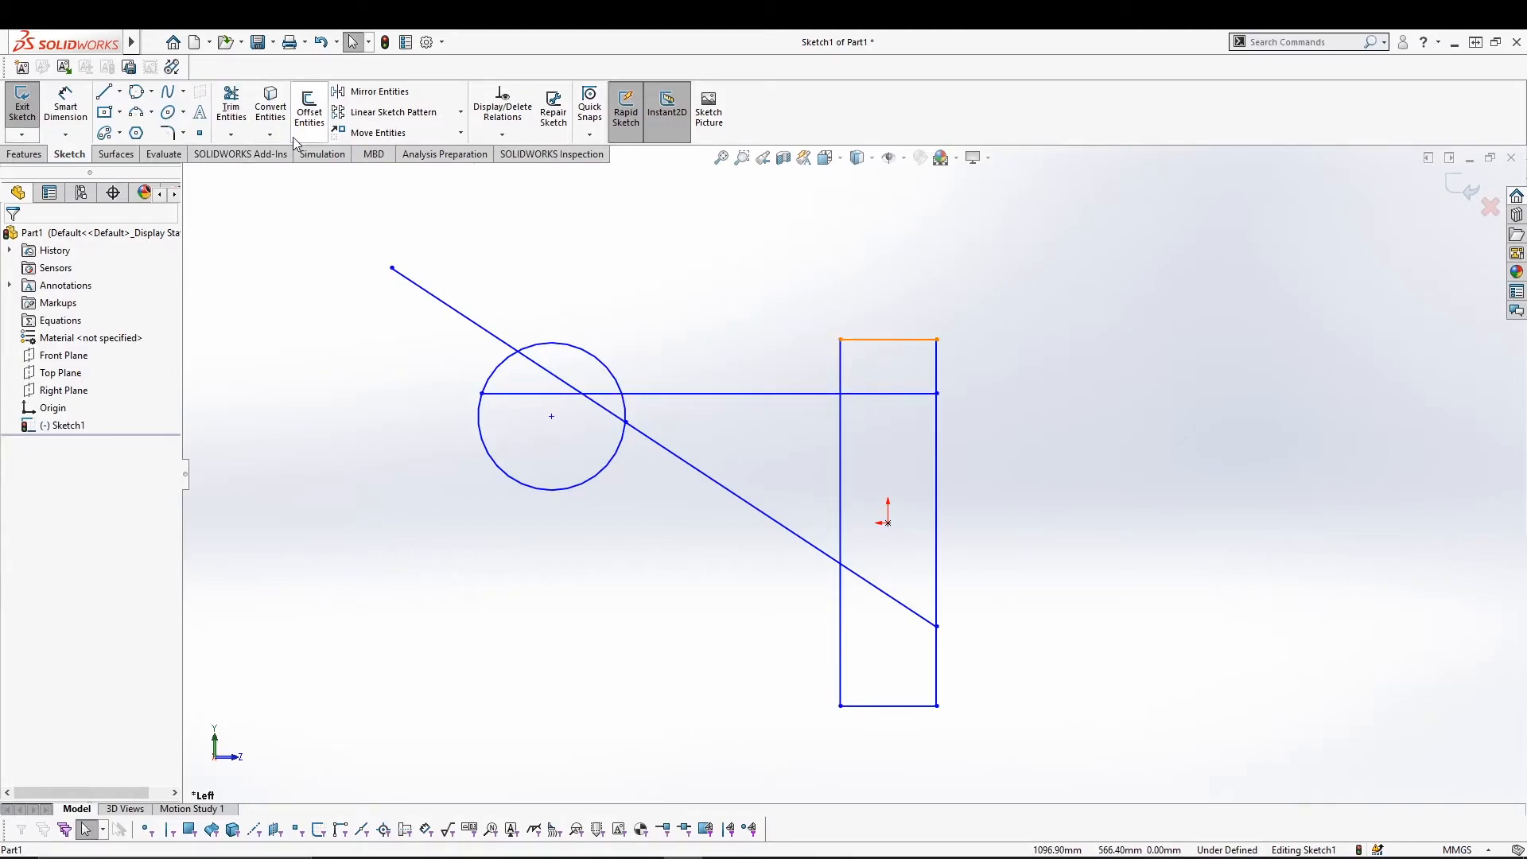
Offset the circle 70 mm outward in one direction, after testing Reverse and Bi-directional.
click(309, 108)
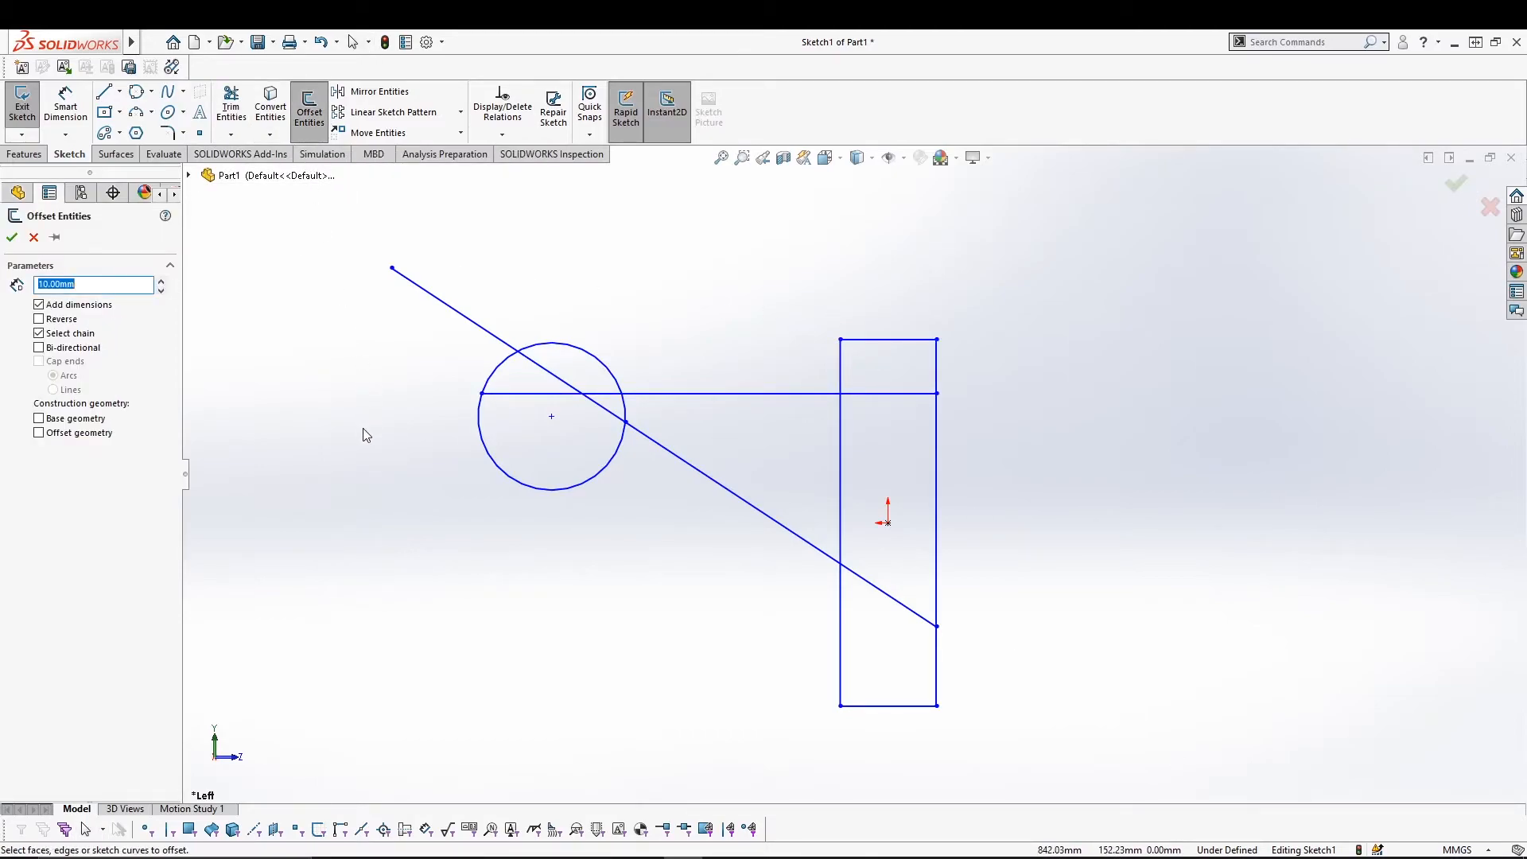
click(590, 479)
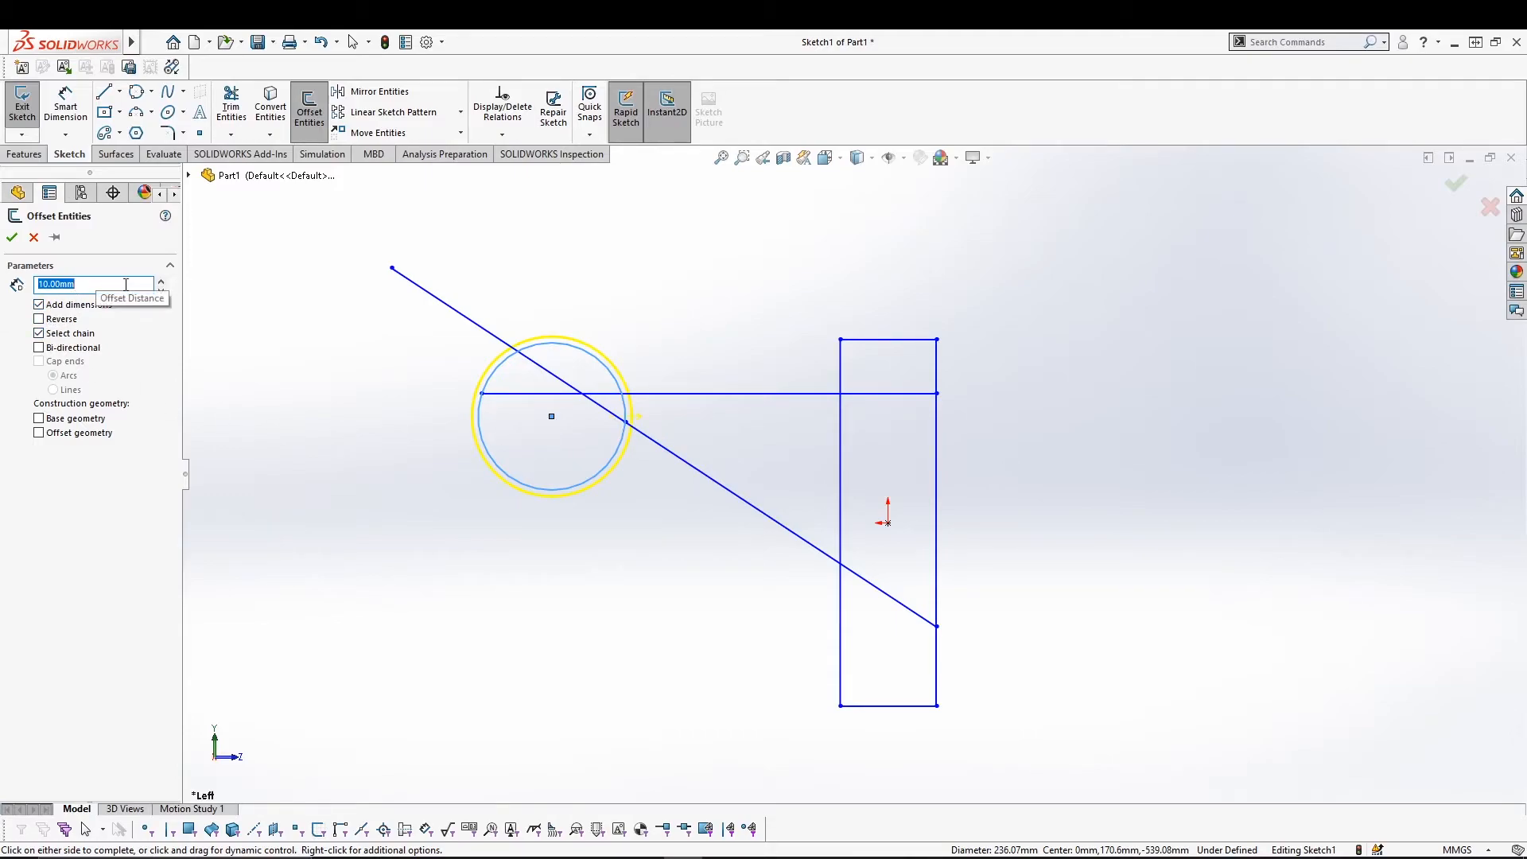
click(160, 281)
click(160, 280)
click(160, 281)
click(160, 281)
click(160, 281)
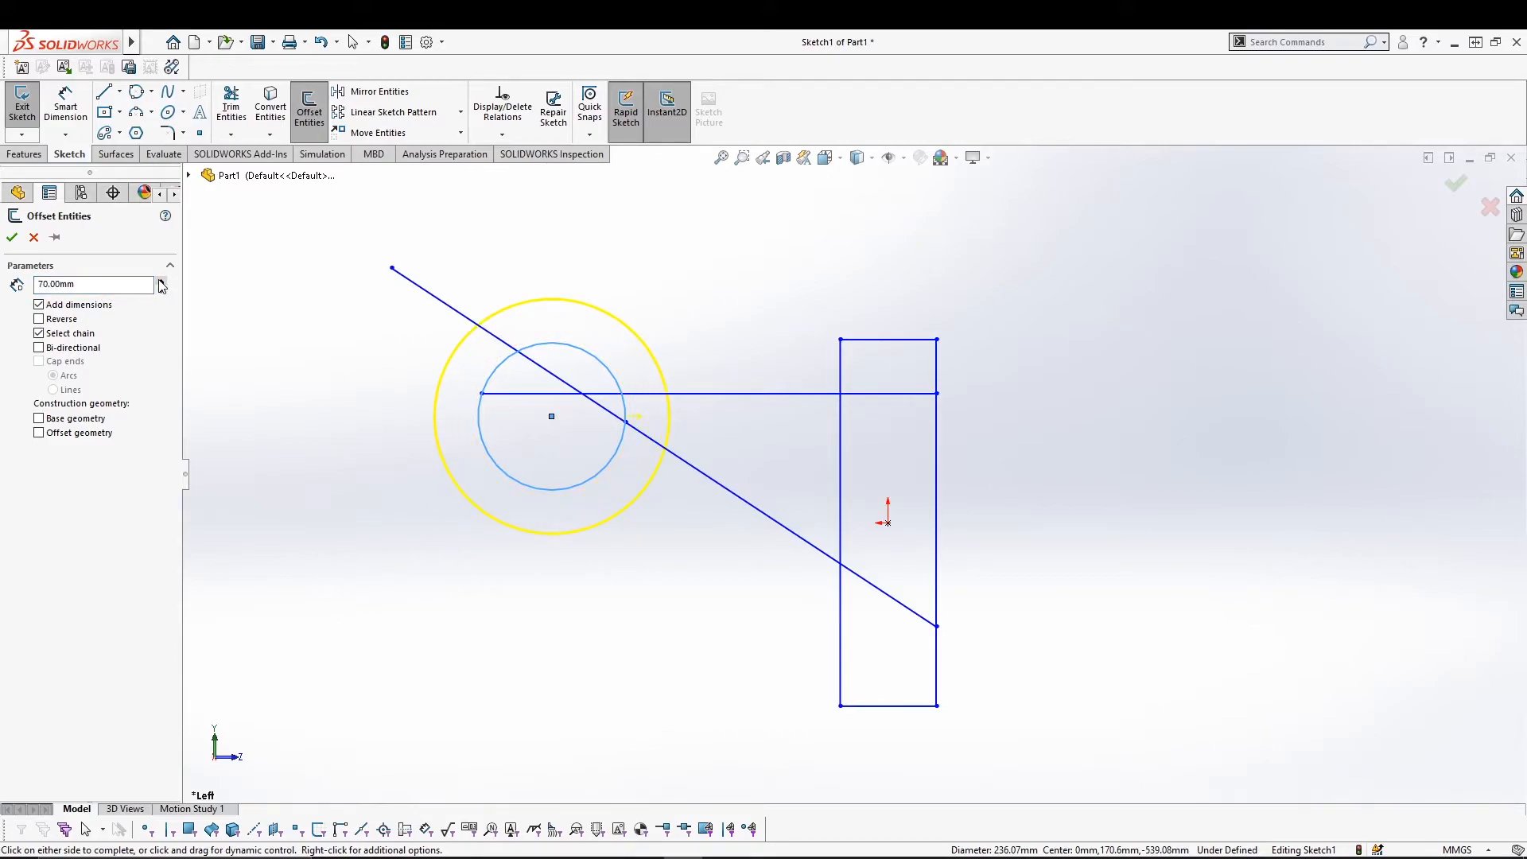
click(48, 319)
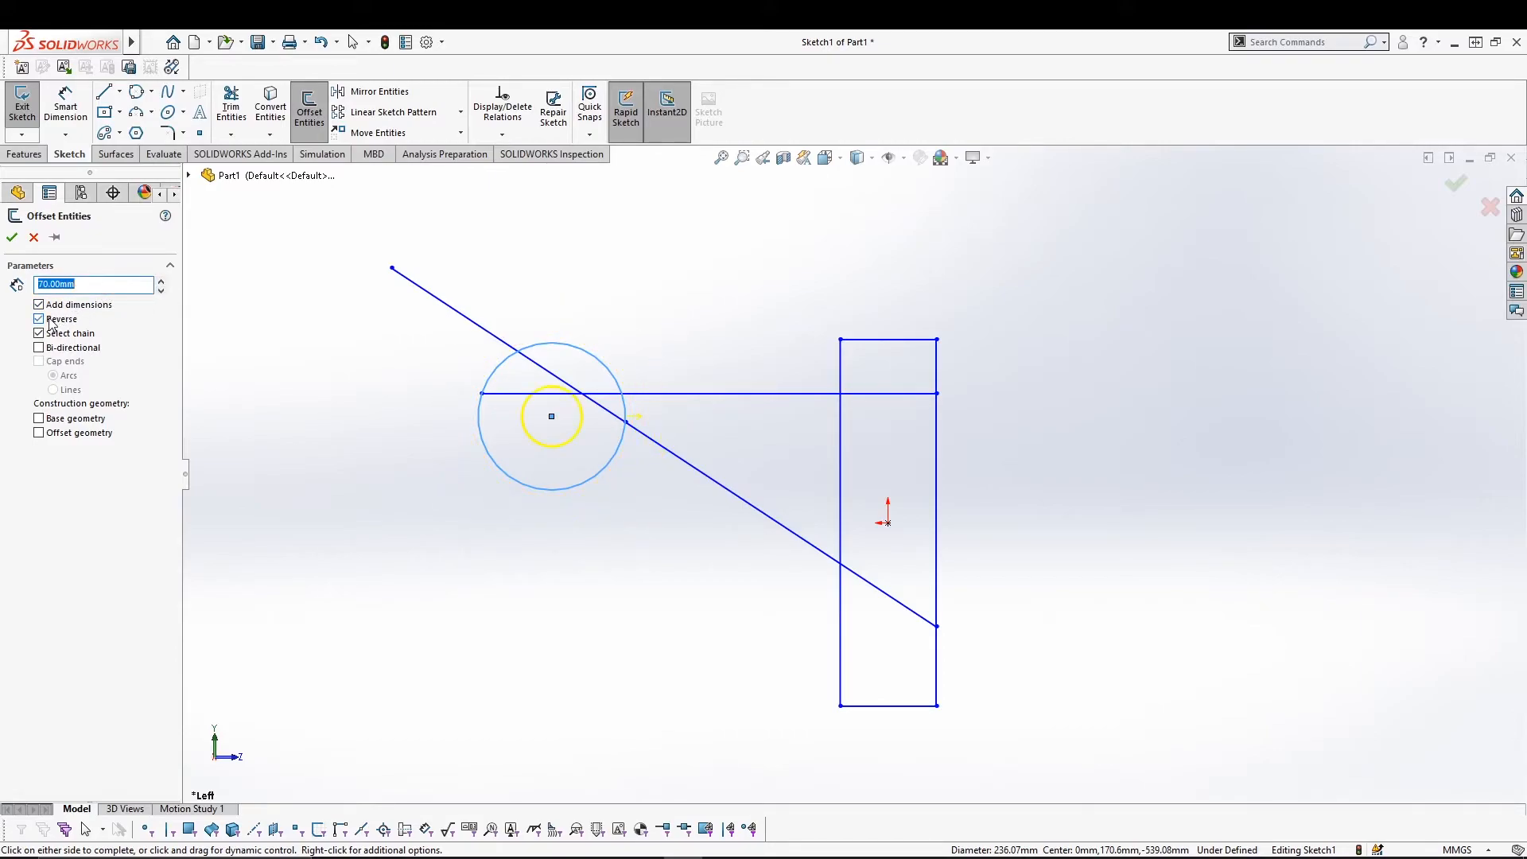
click(49, 321)
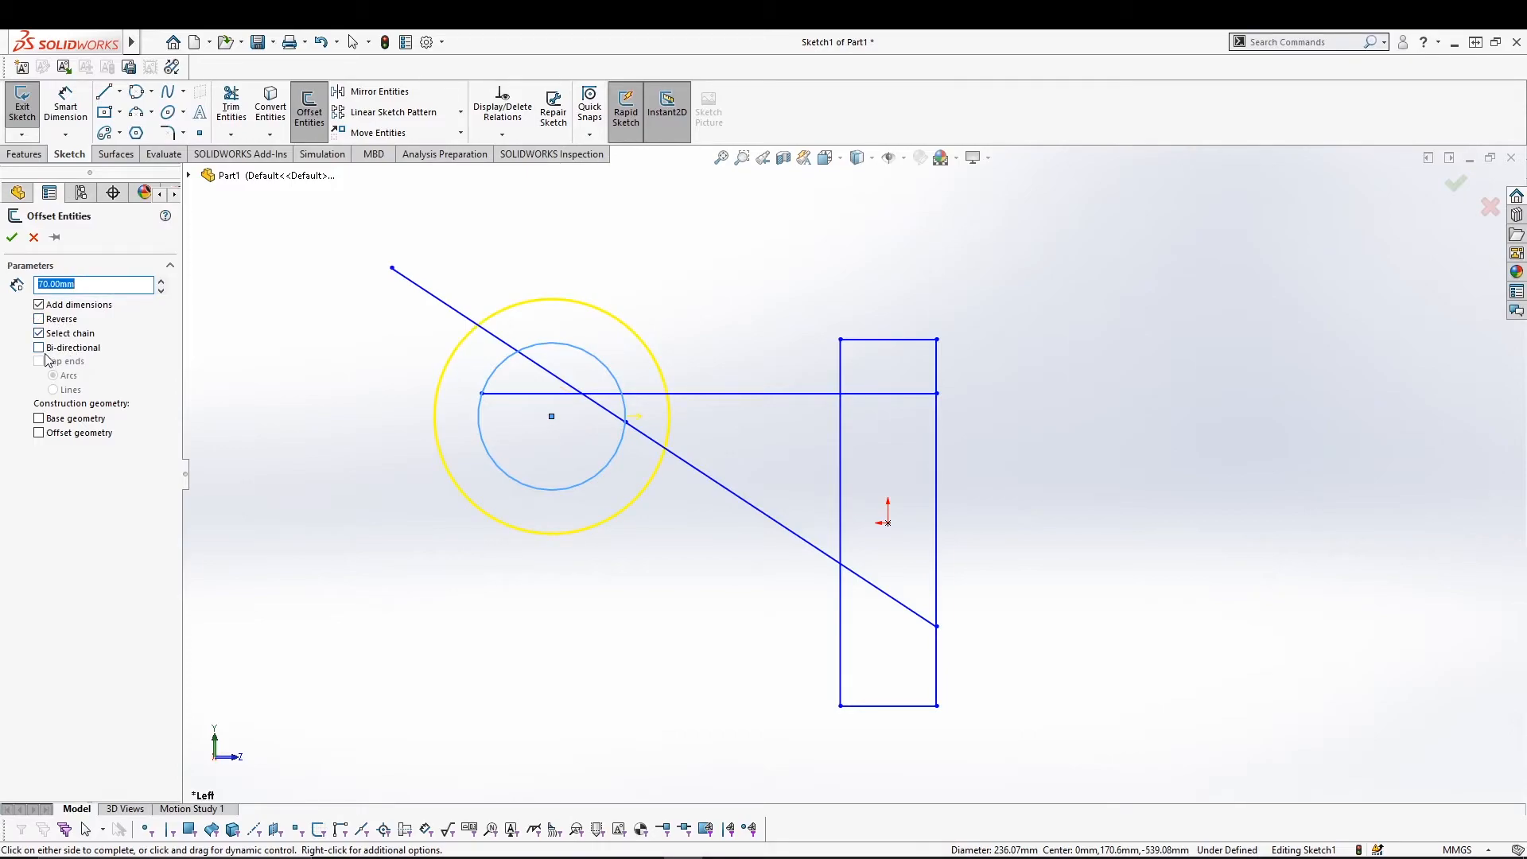
click(39, 349)
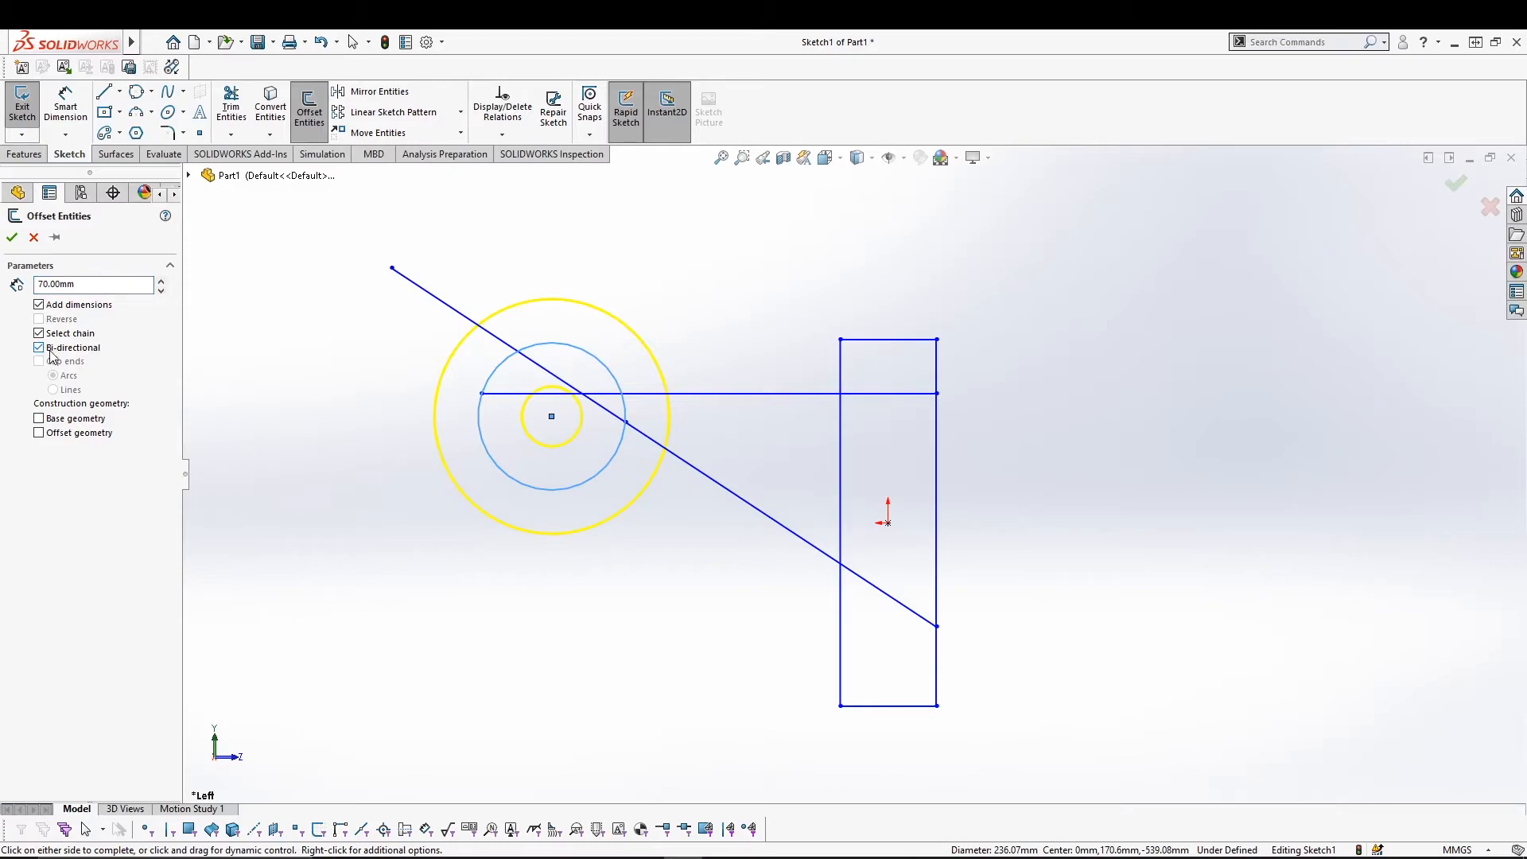
click(50, 434)
click(48, 417)
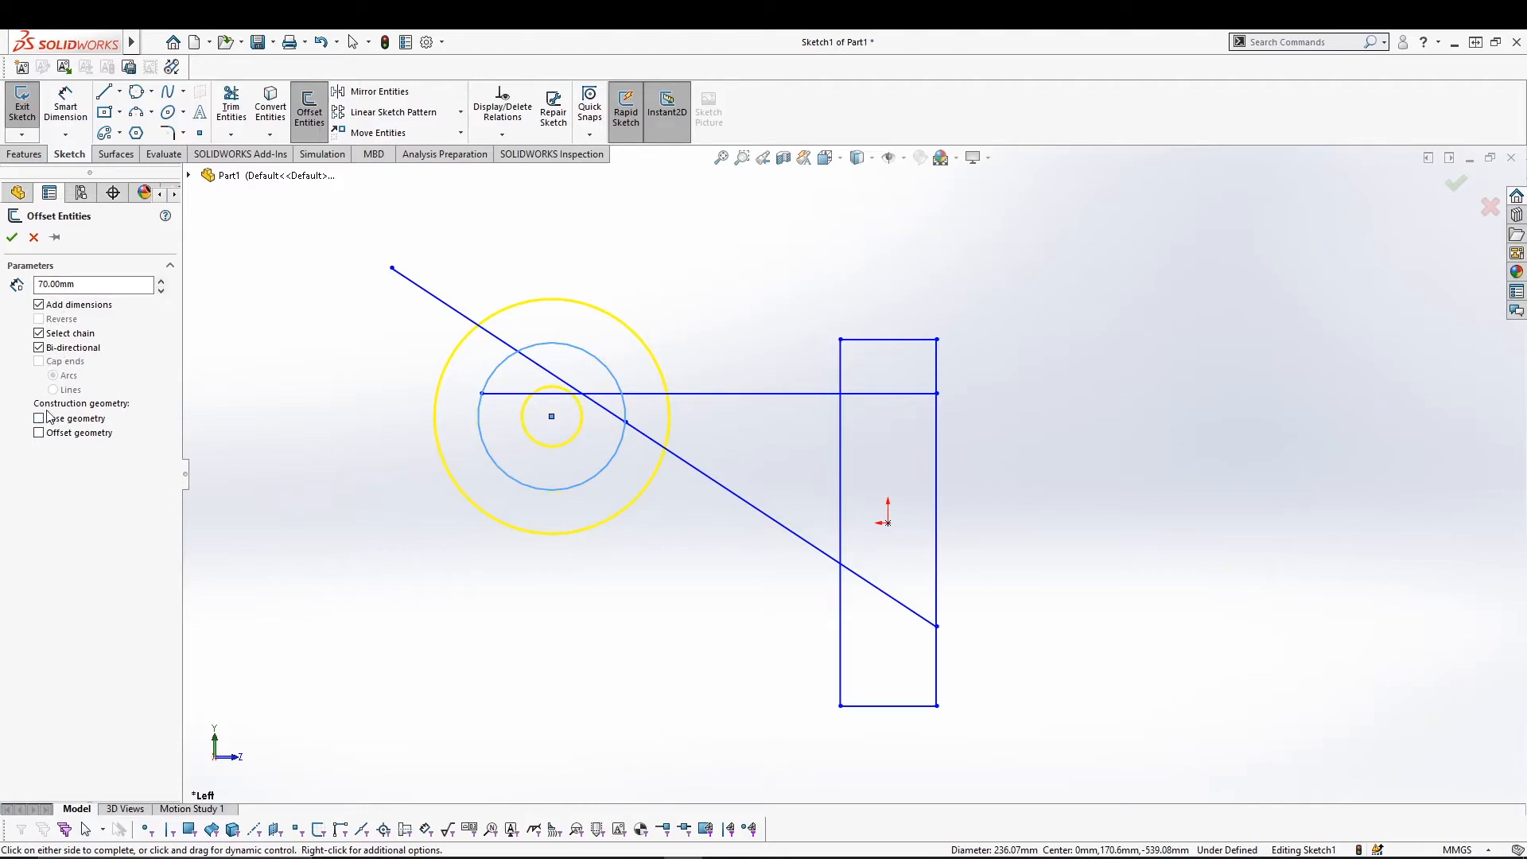
click(54, 349)
click(12, 237)
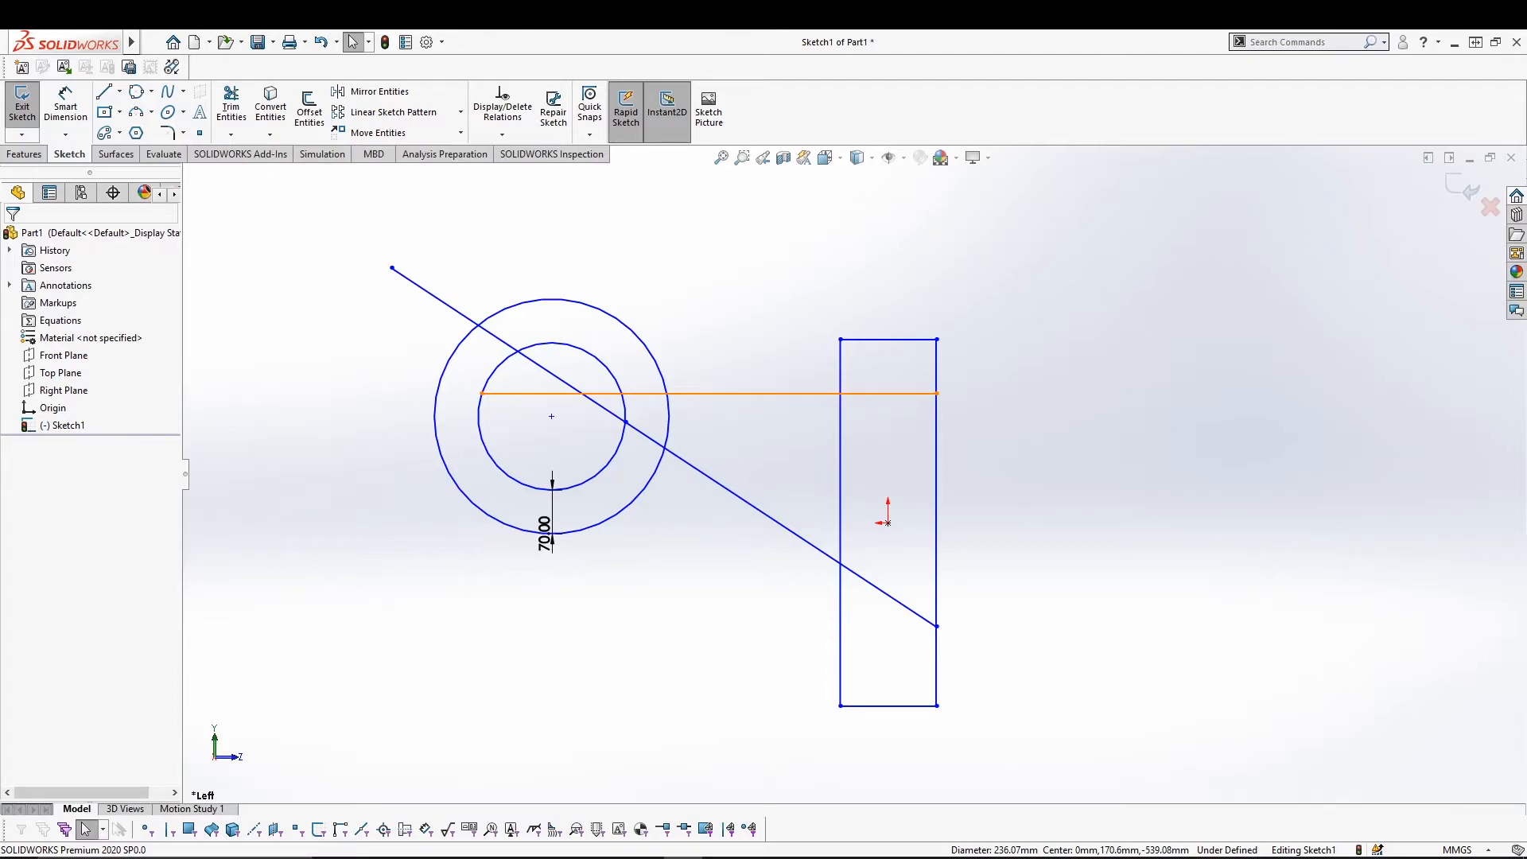
Select the circles, lines and rectangle edge, then clear the selection.
click(546, 531)
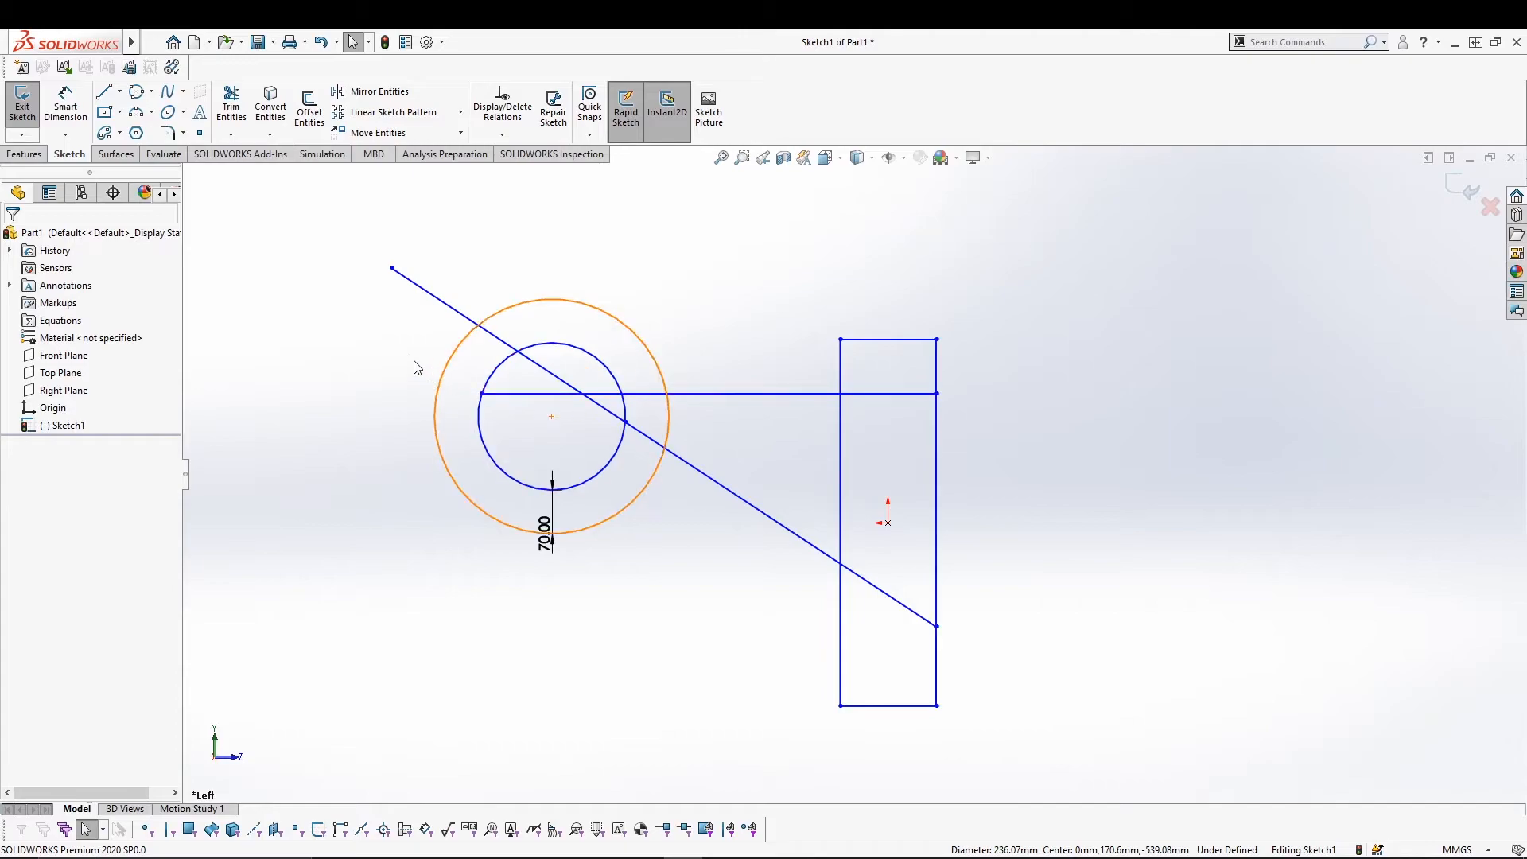
click(482, 436)
click(446, 303)
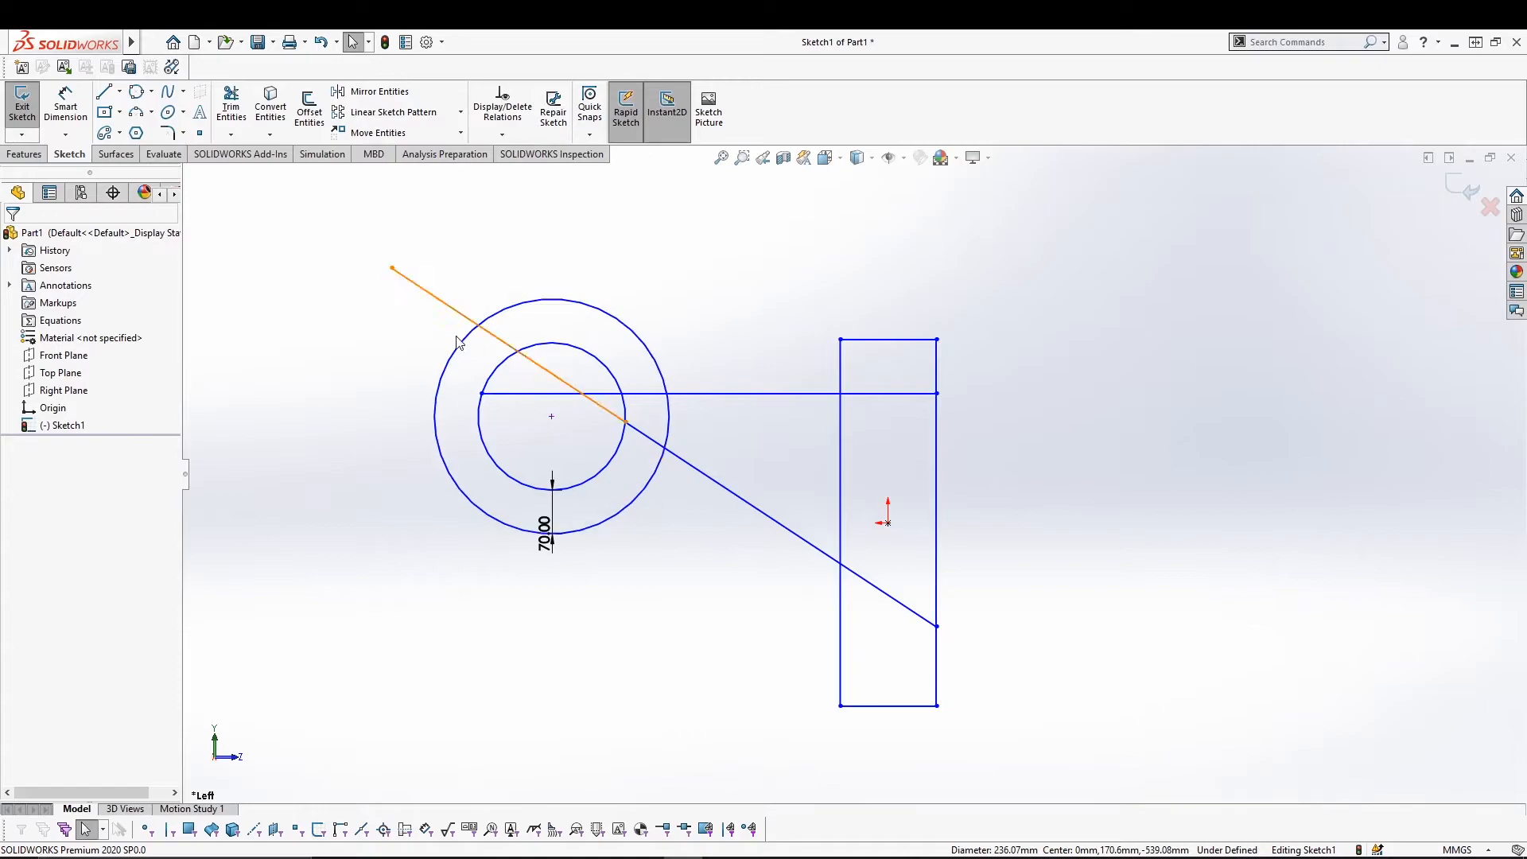
click(654, 471)
click(866, 396)
click(937, 433)
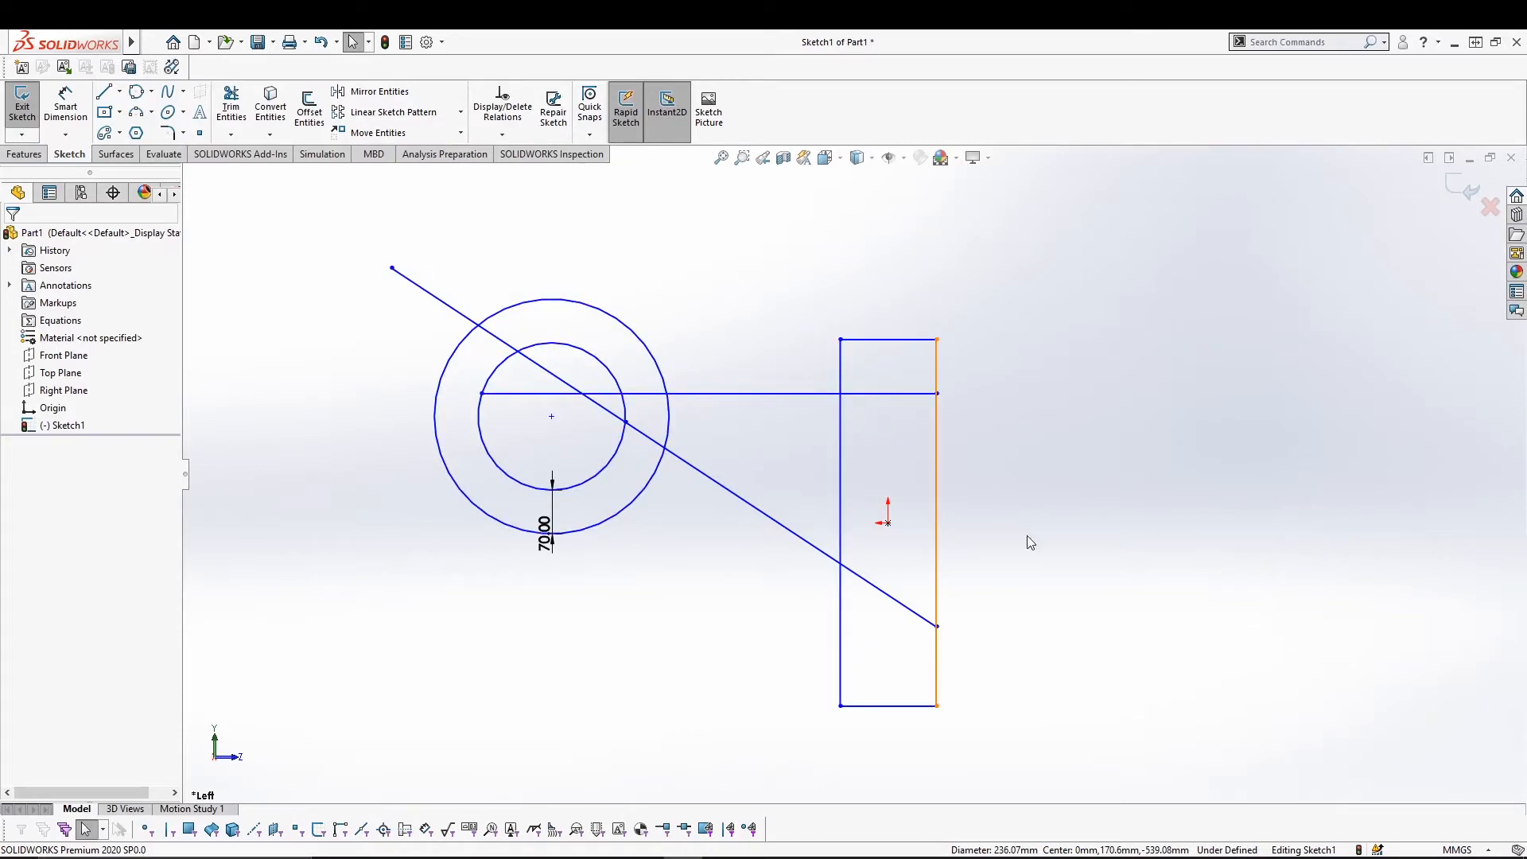
click(350, 280)
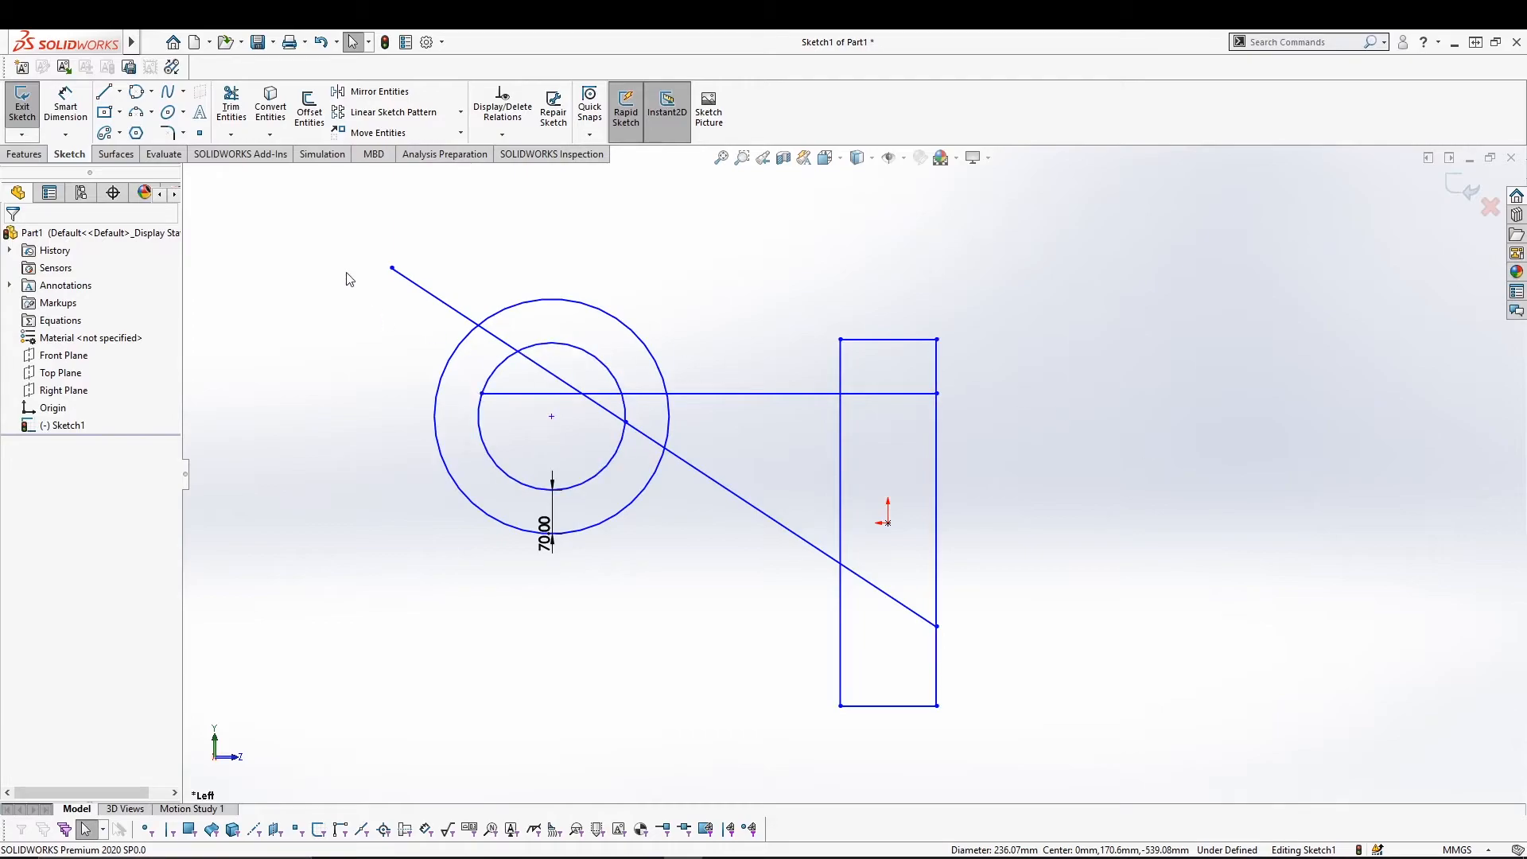
Mirror the inner circle about the rectangle's left edge.
click(352, 94)
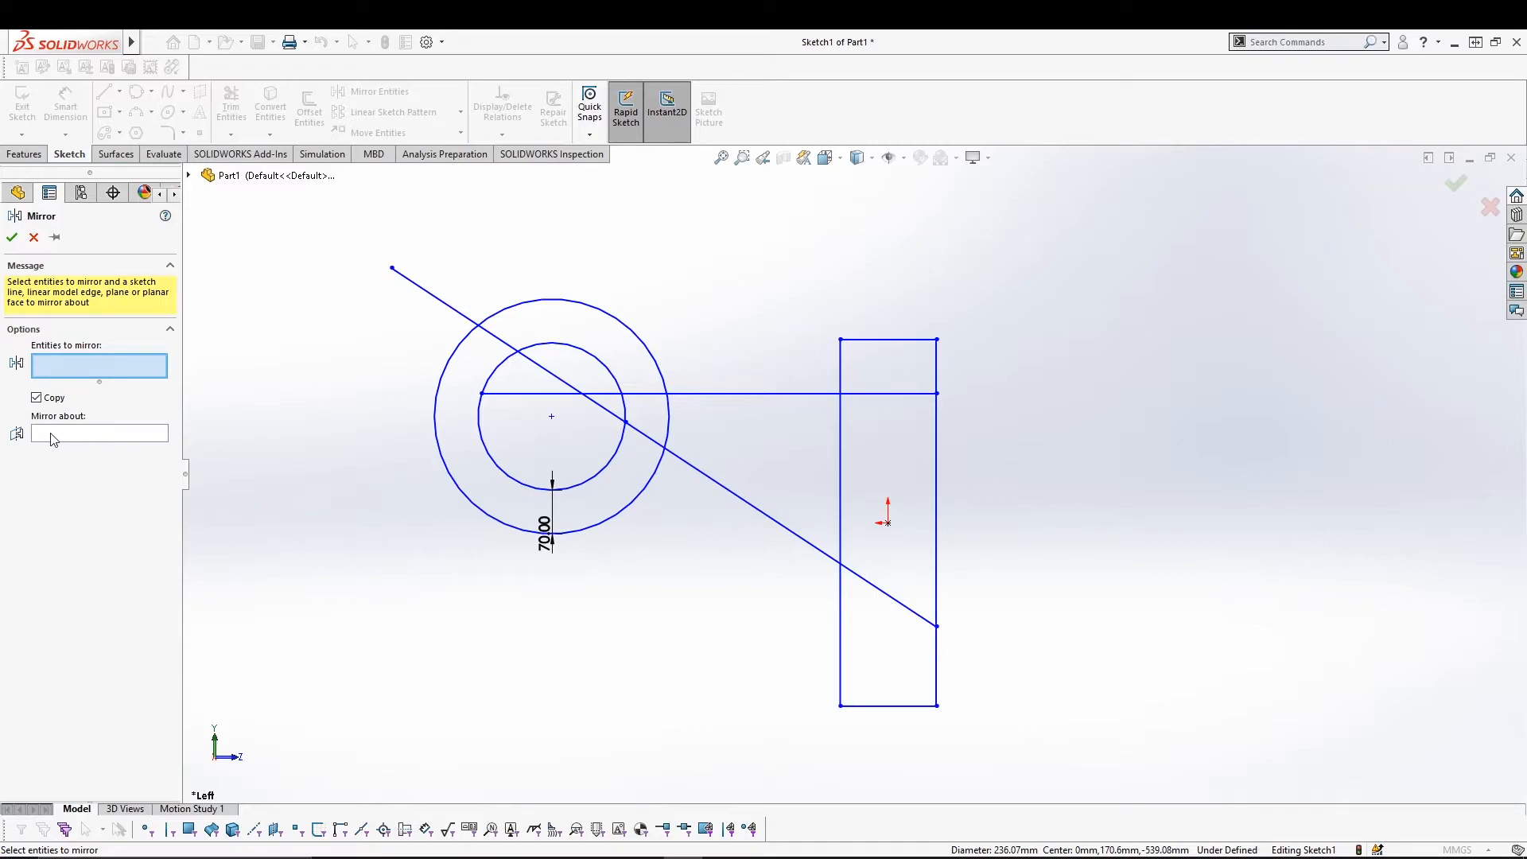
click(477, 410)
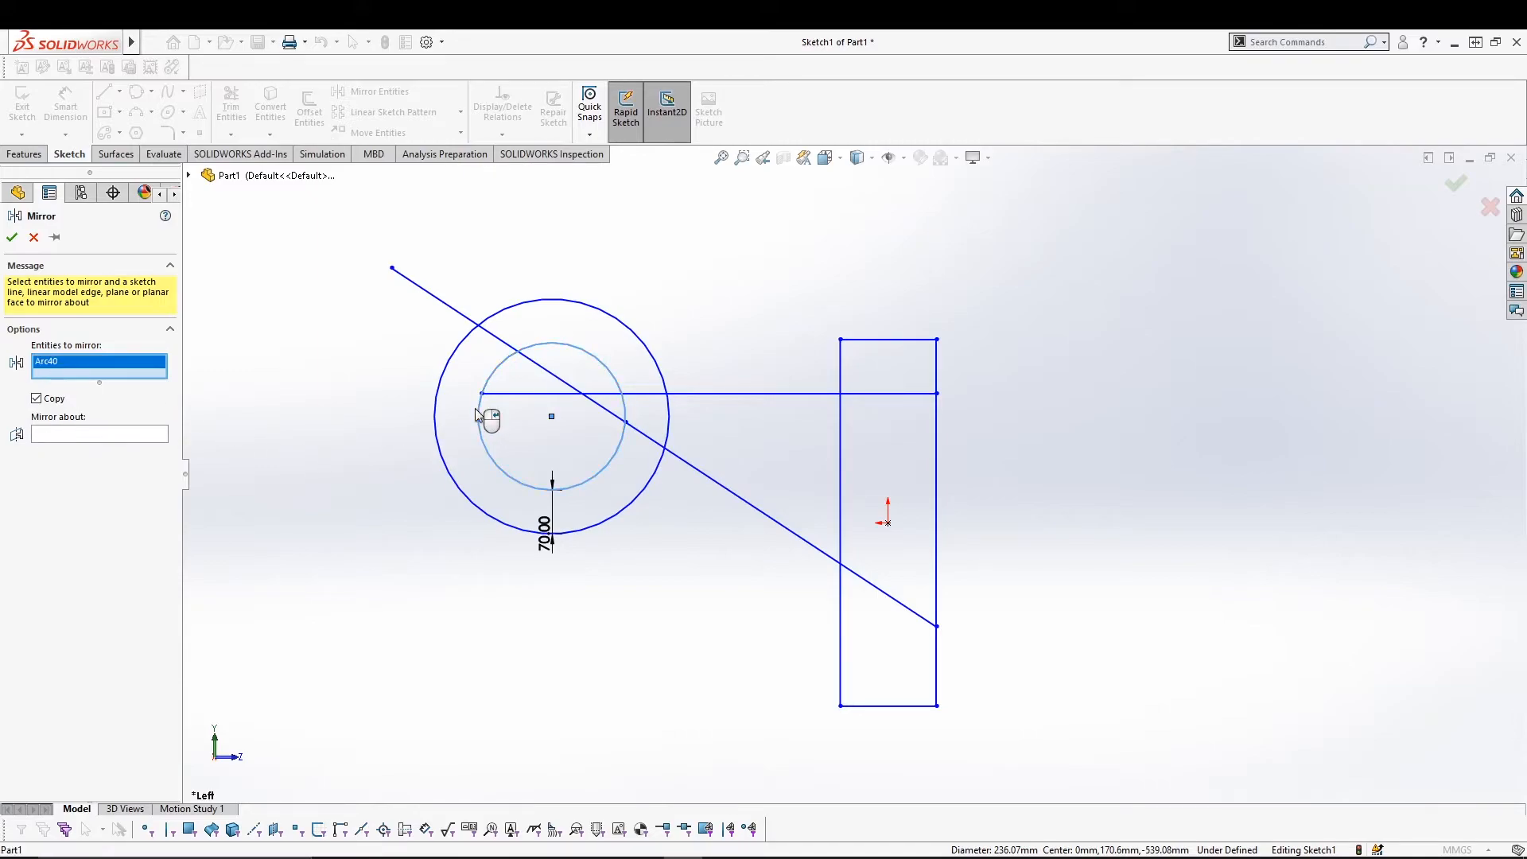
click(59, 435)
click(844, 479)
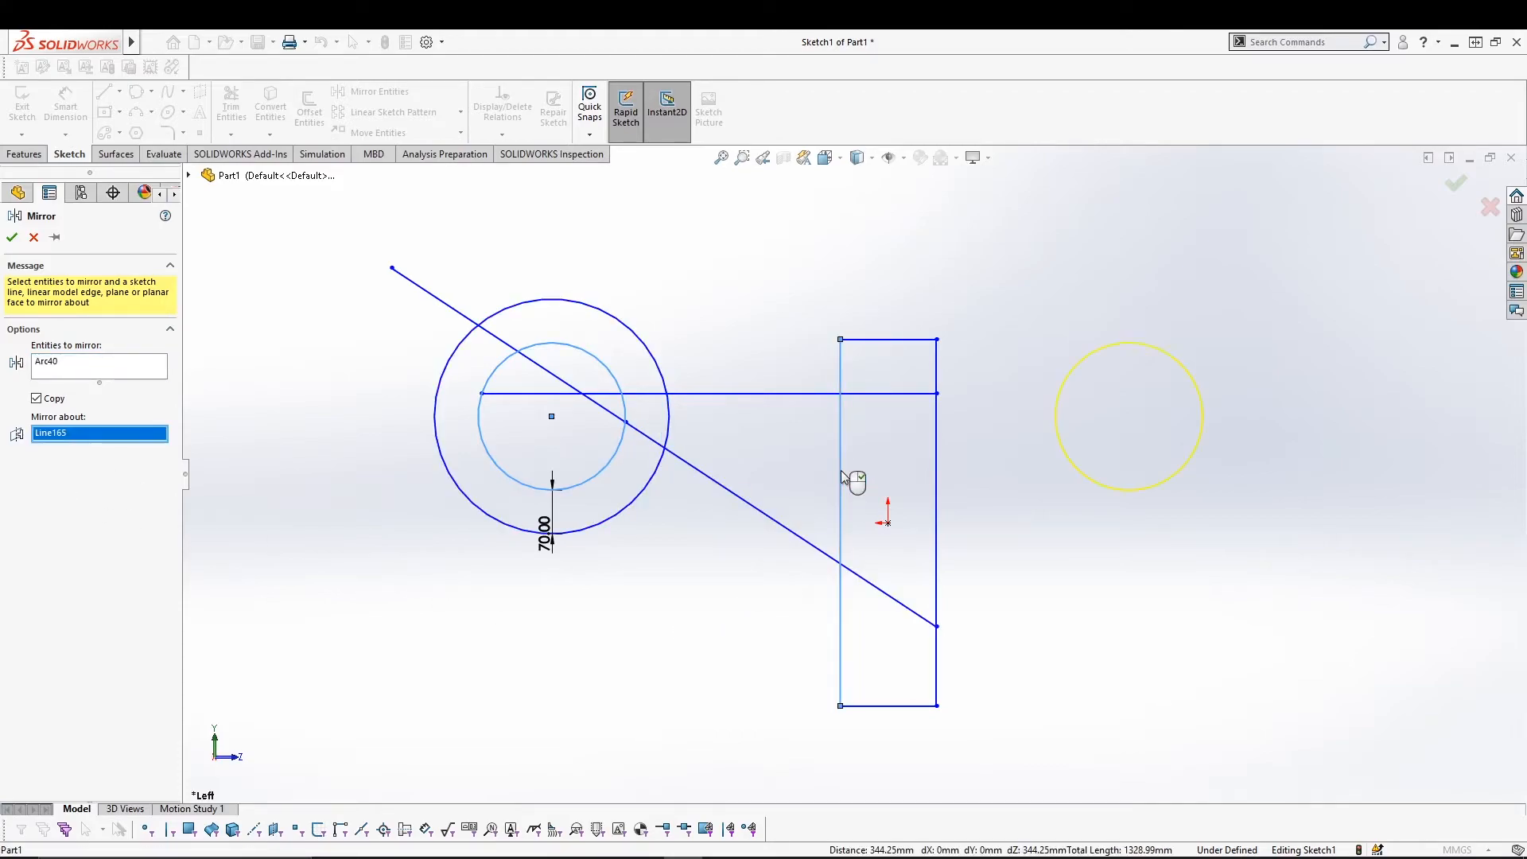
click(12, 237)
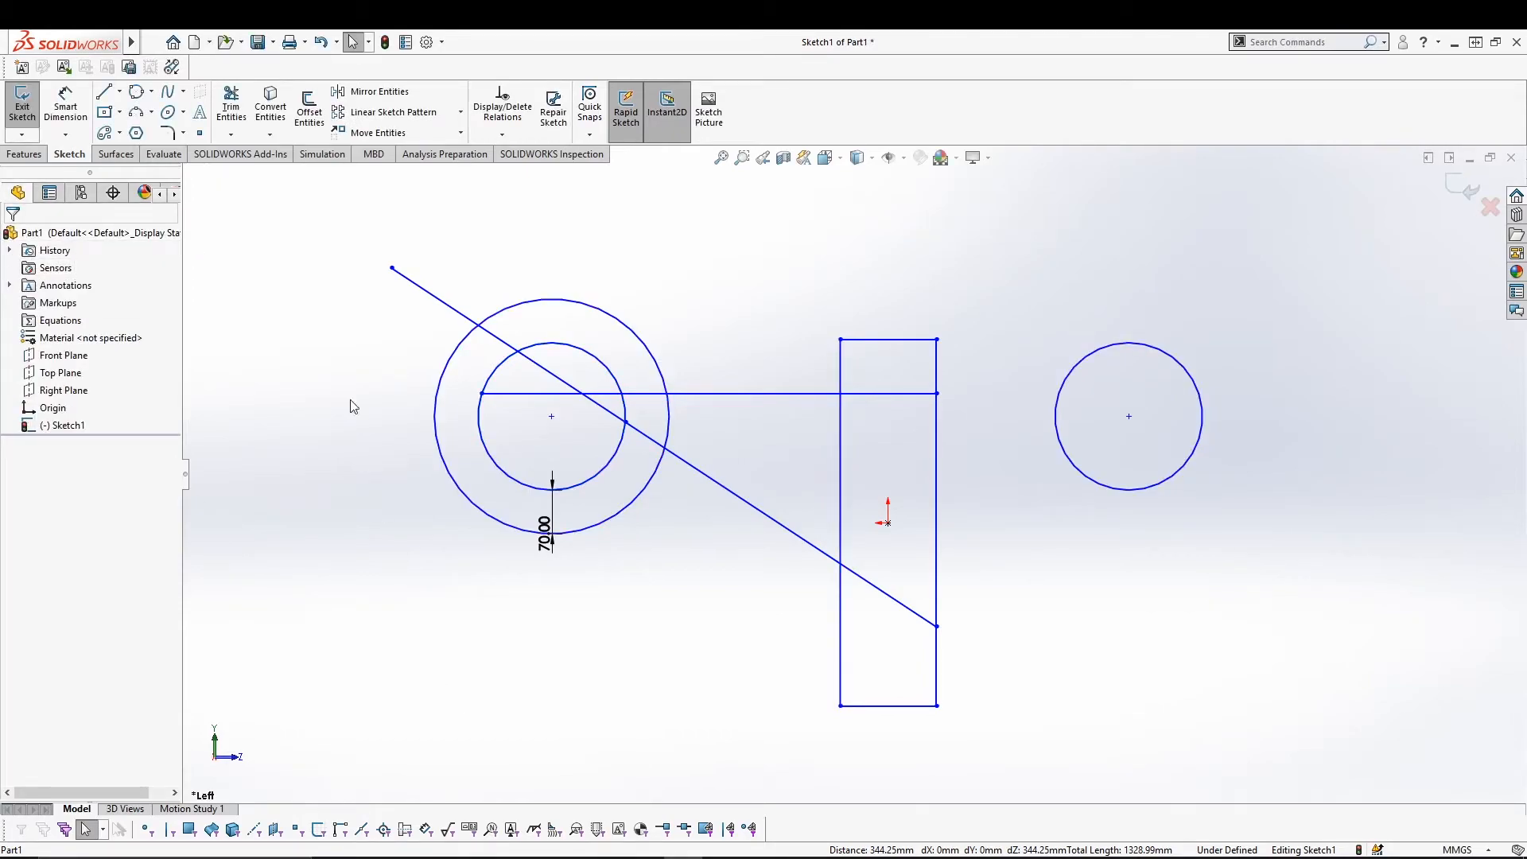
Mirror the outer circle about the same rectangle edge.
click(359, 95)
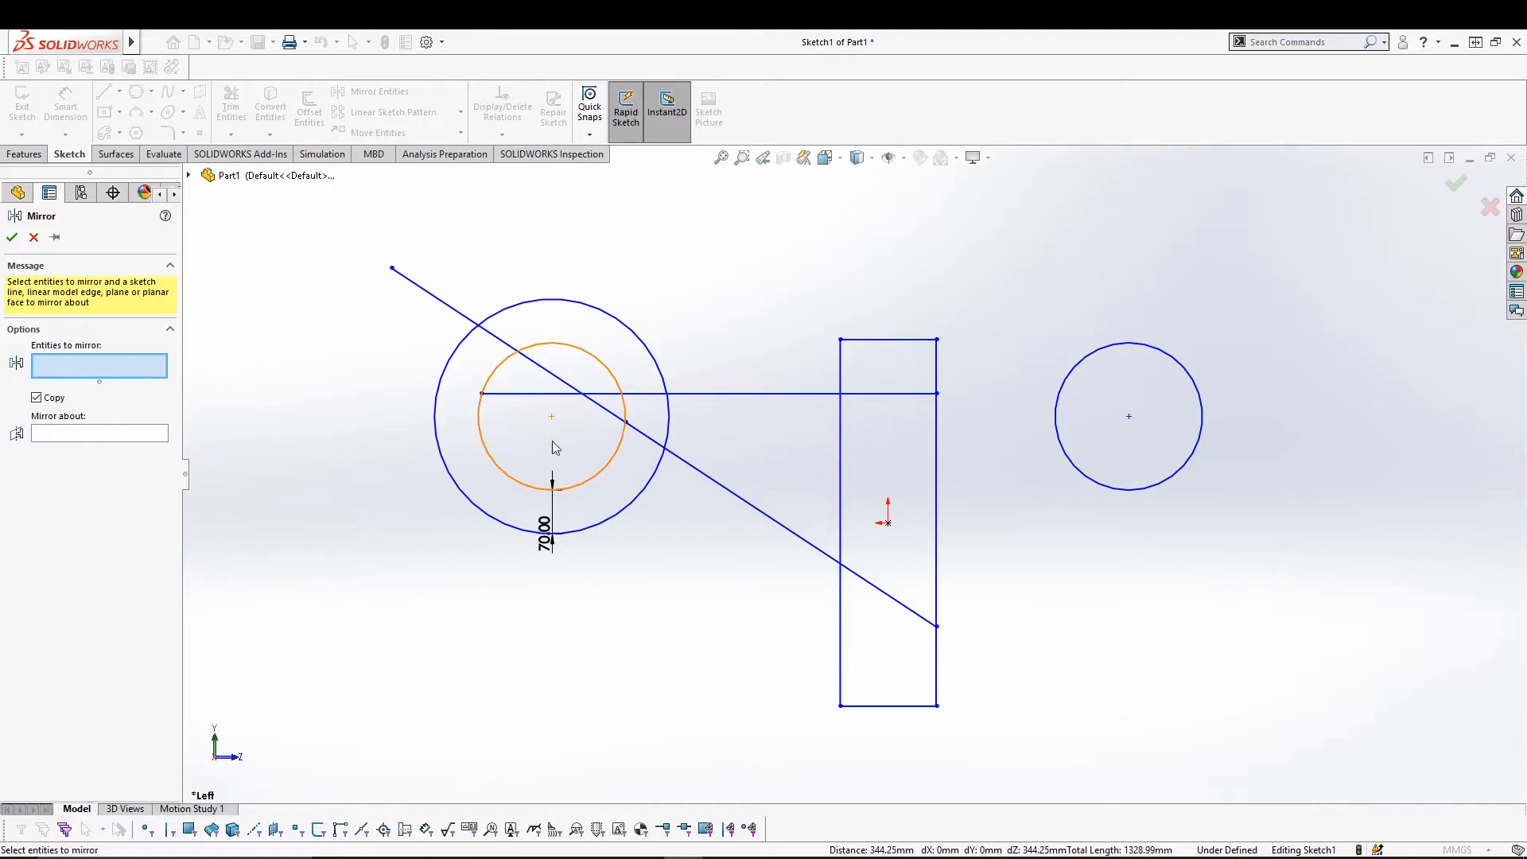
click(658, 424)
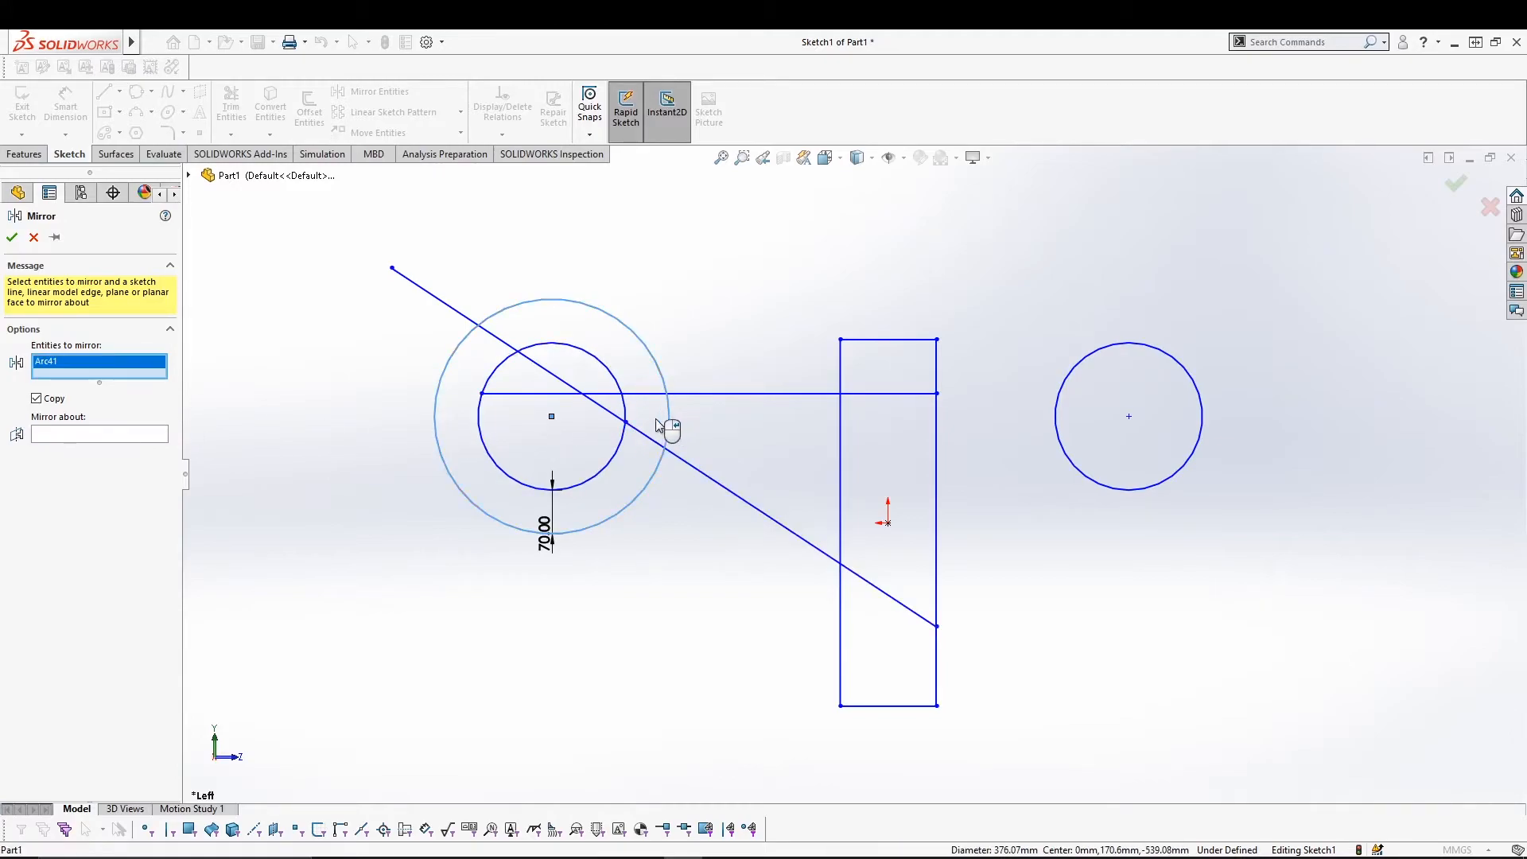
click(148, 434)
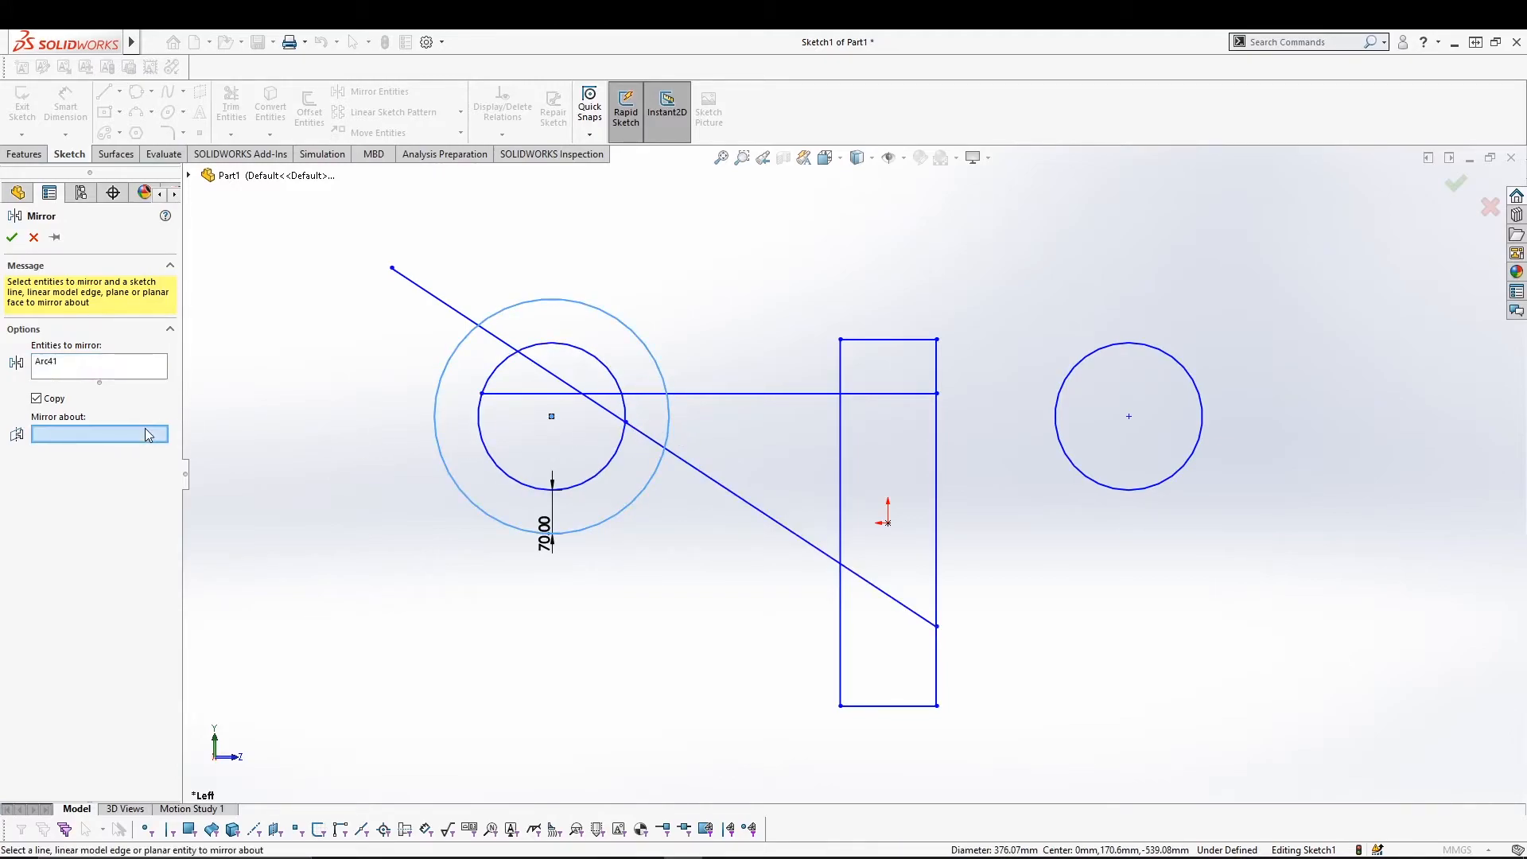
click(841, 443)
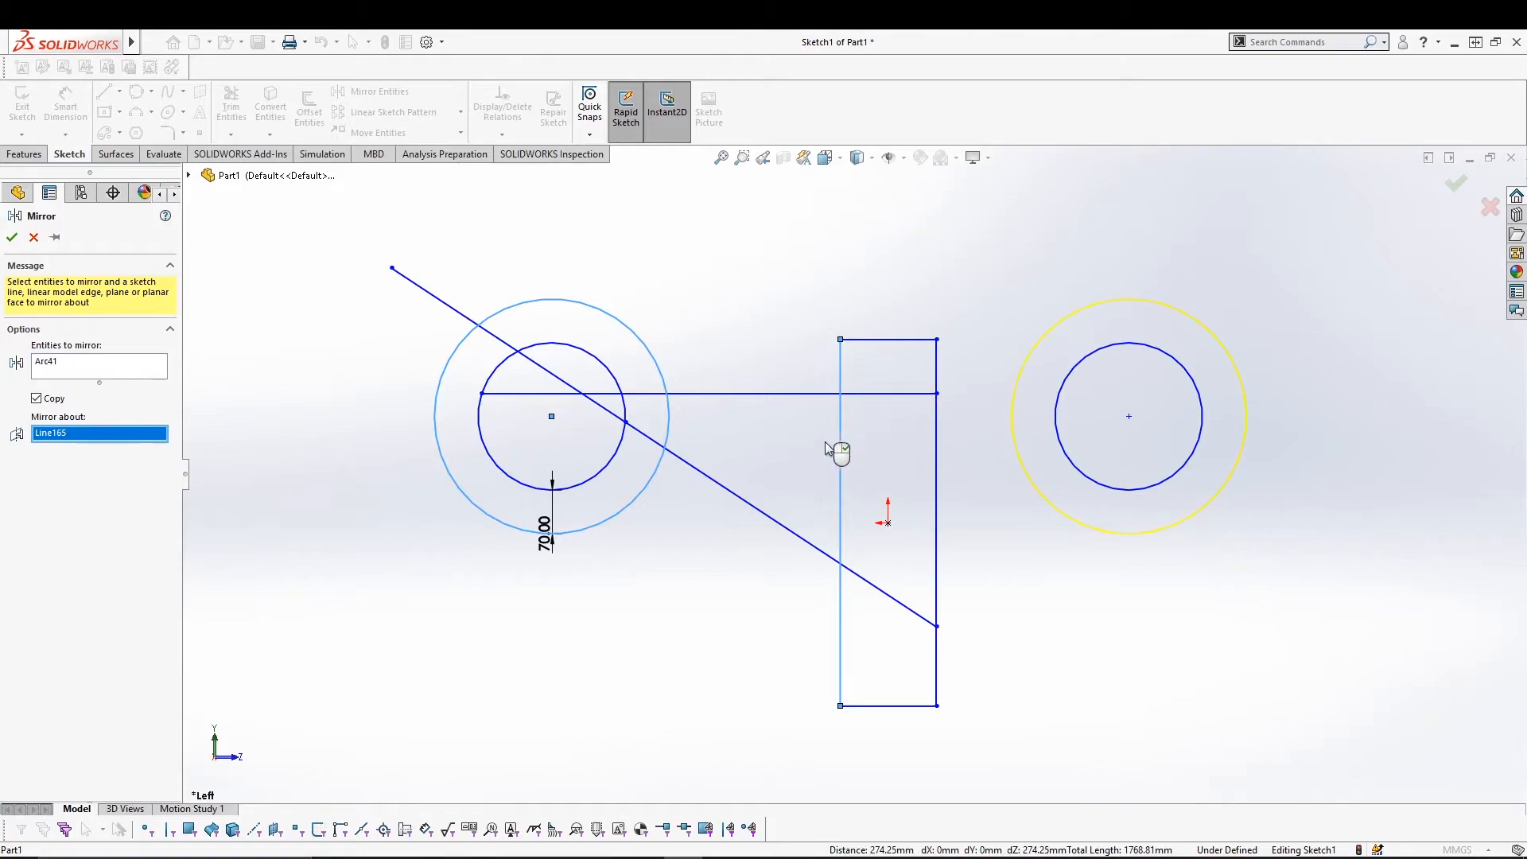
click(12, 237)
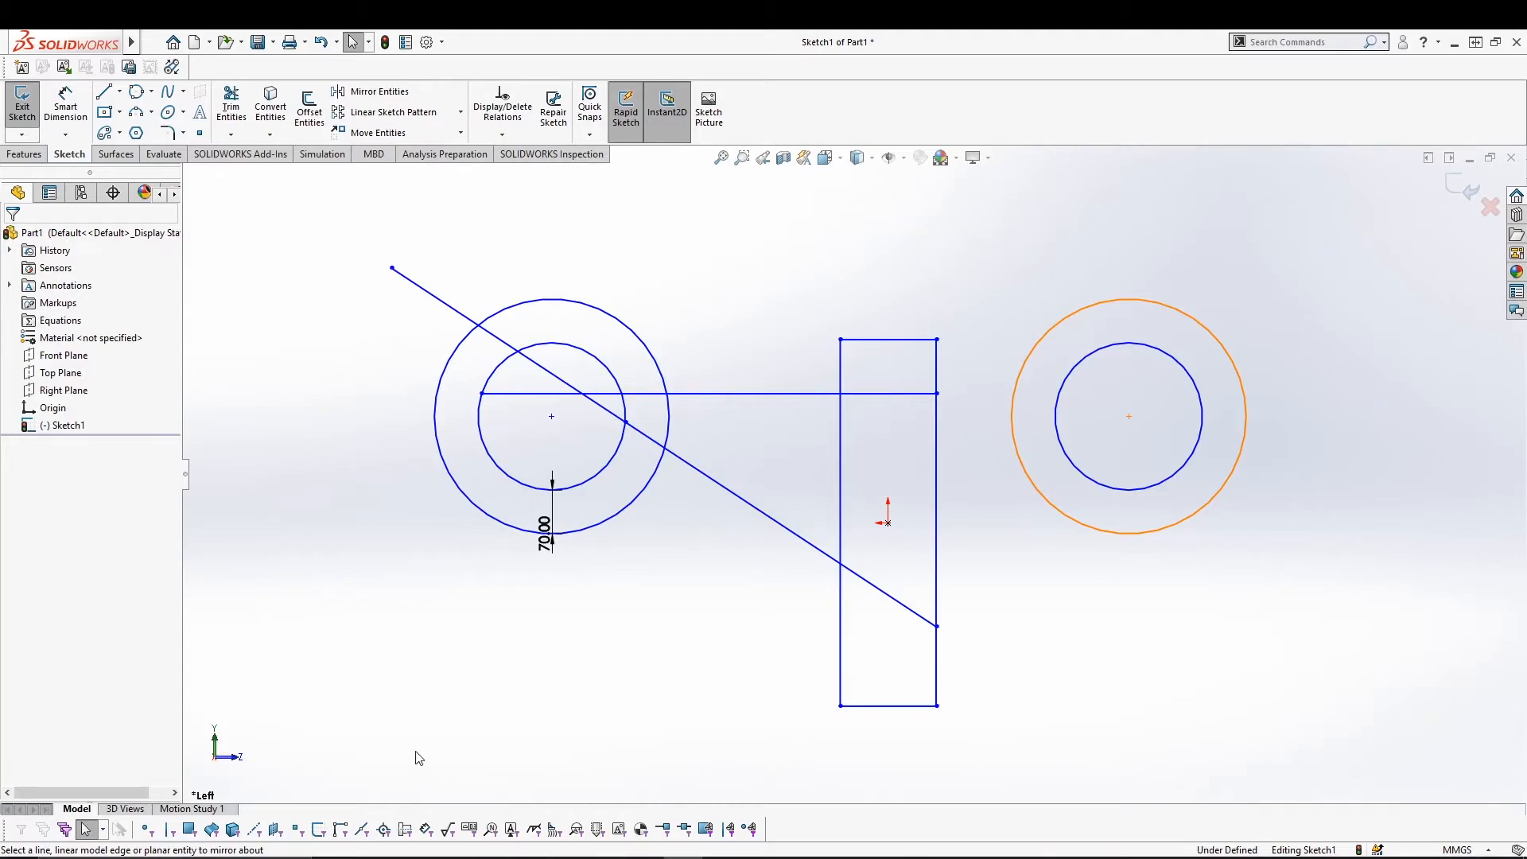
key(ctrl+a)
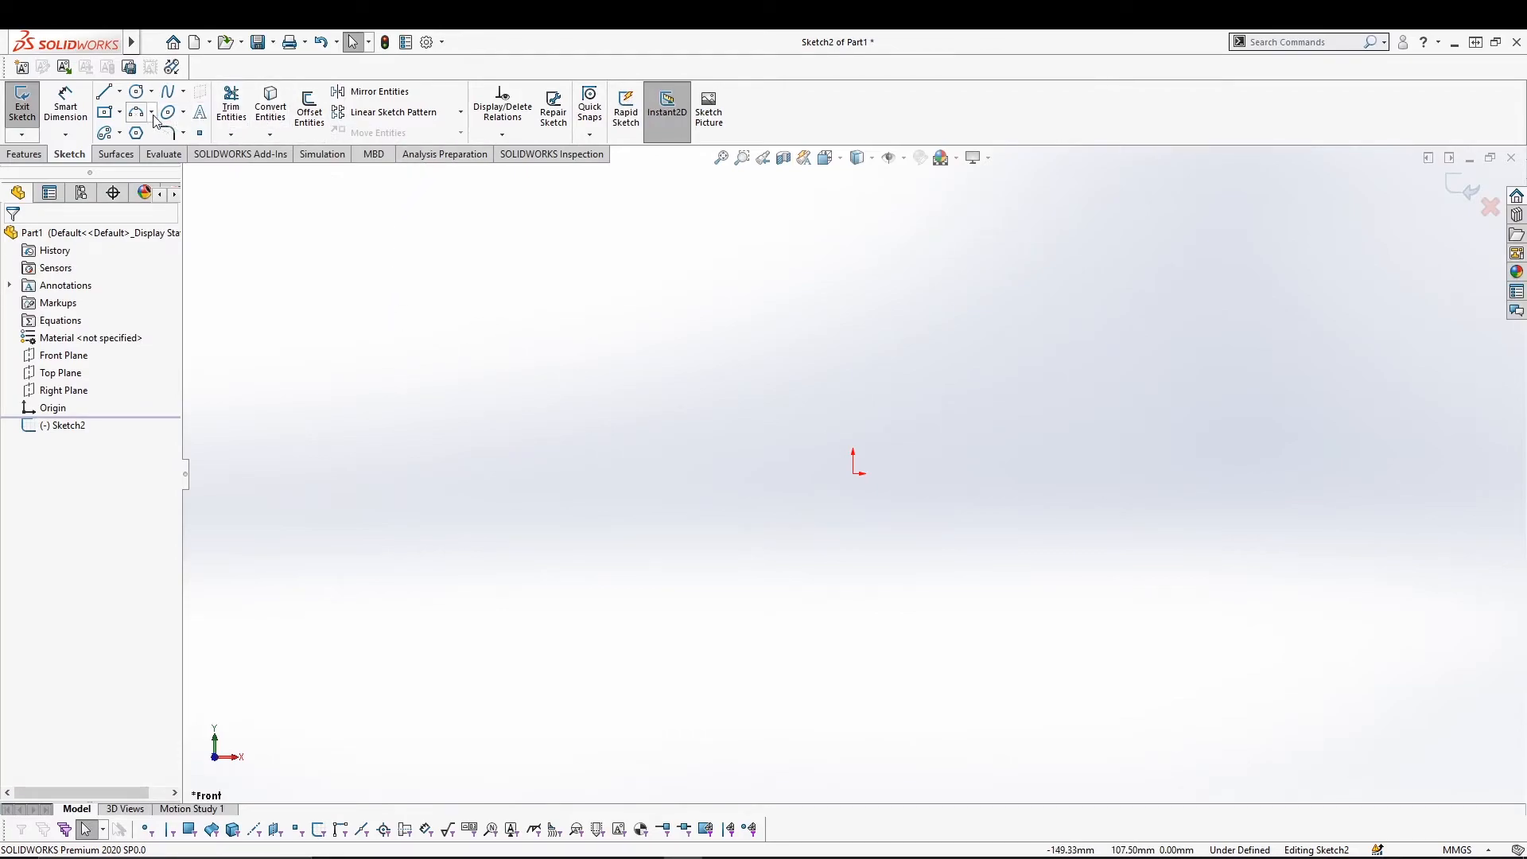
Draw a circle centred on the origin with a radius of about 13.85 mm.
click(137, 94)
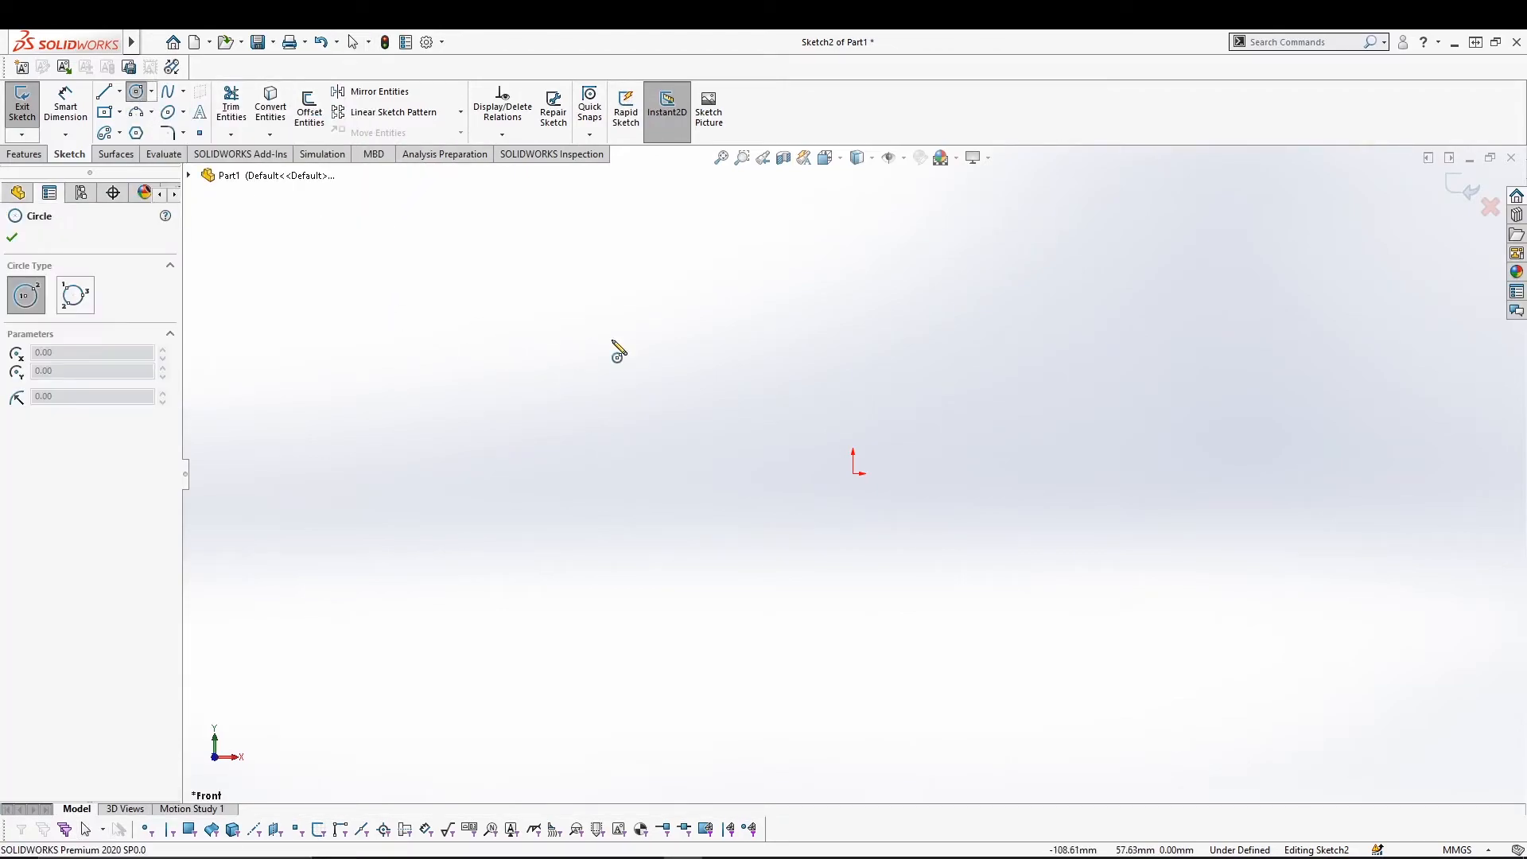
click(852, 473)
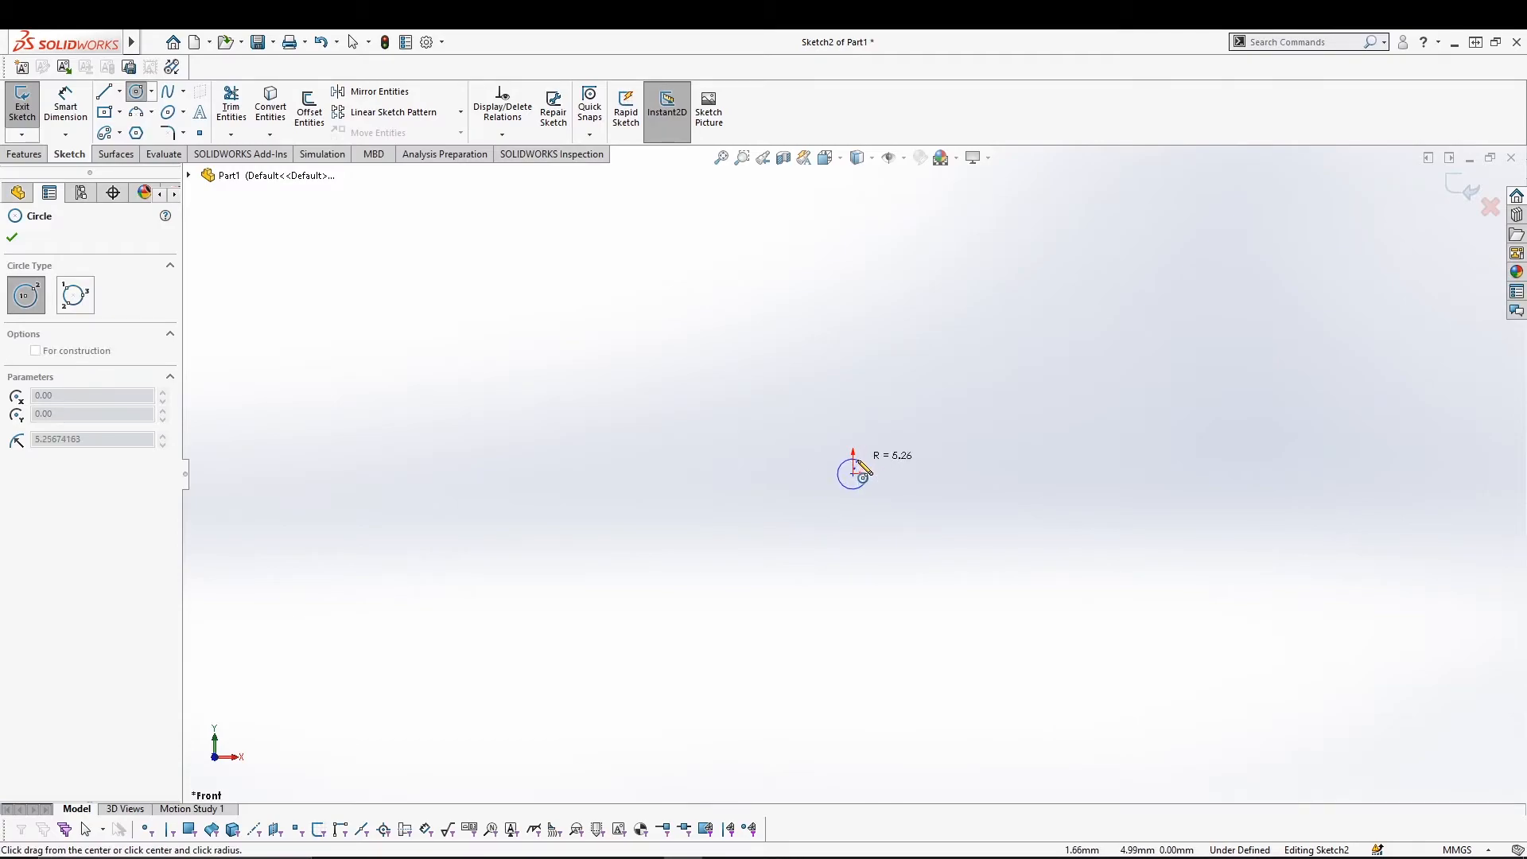
click(858, 439)
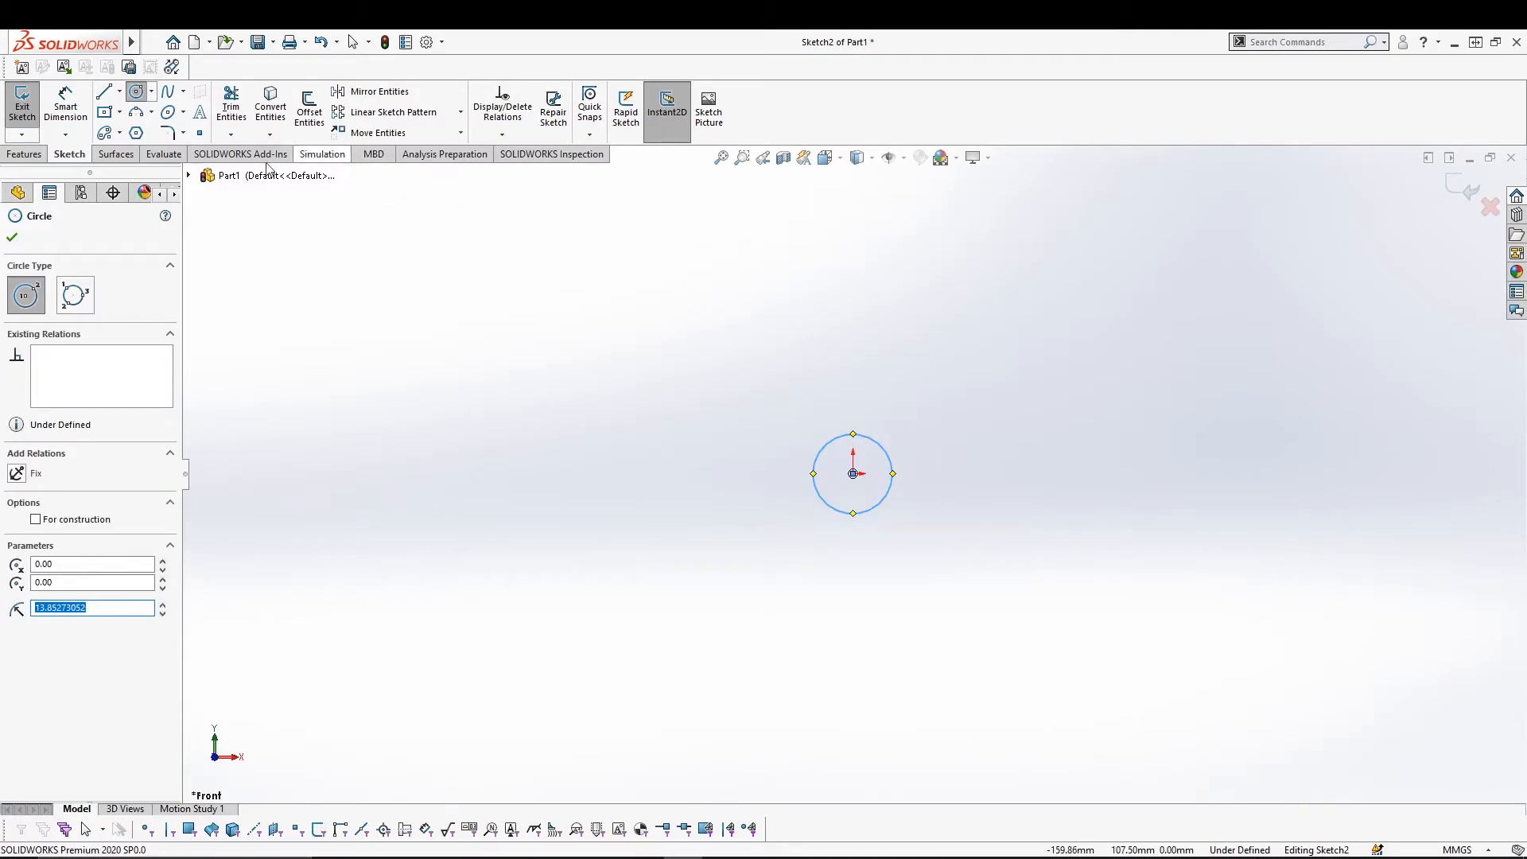
Linear-pattern the circle with 6 instances spaced 40 mm along Direction 1.
click(398, 112)
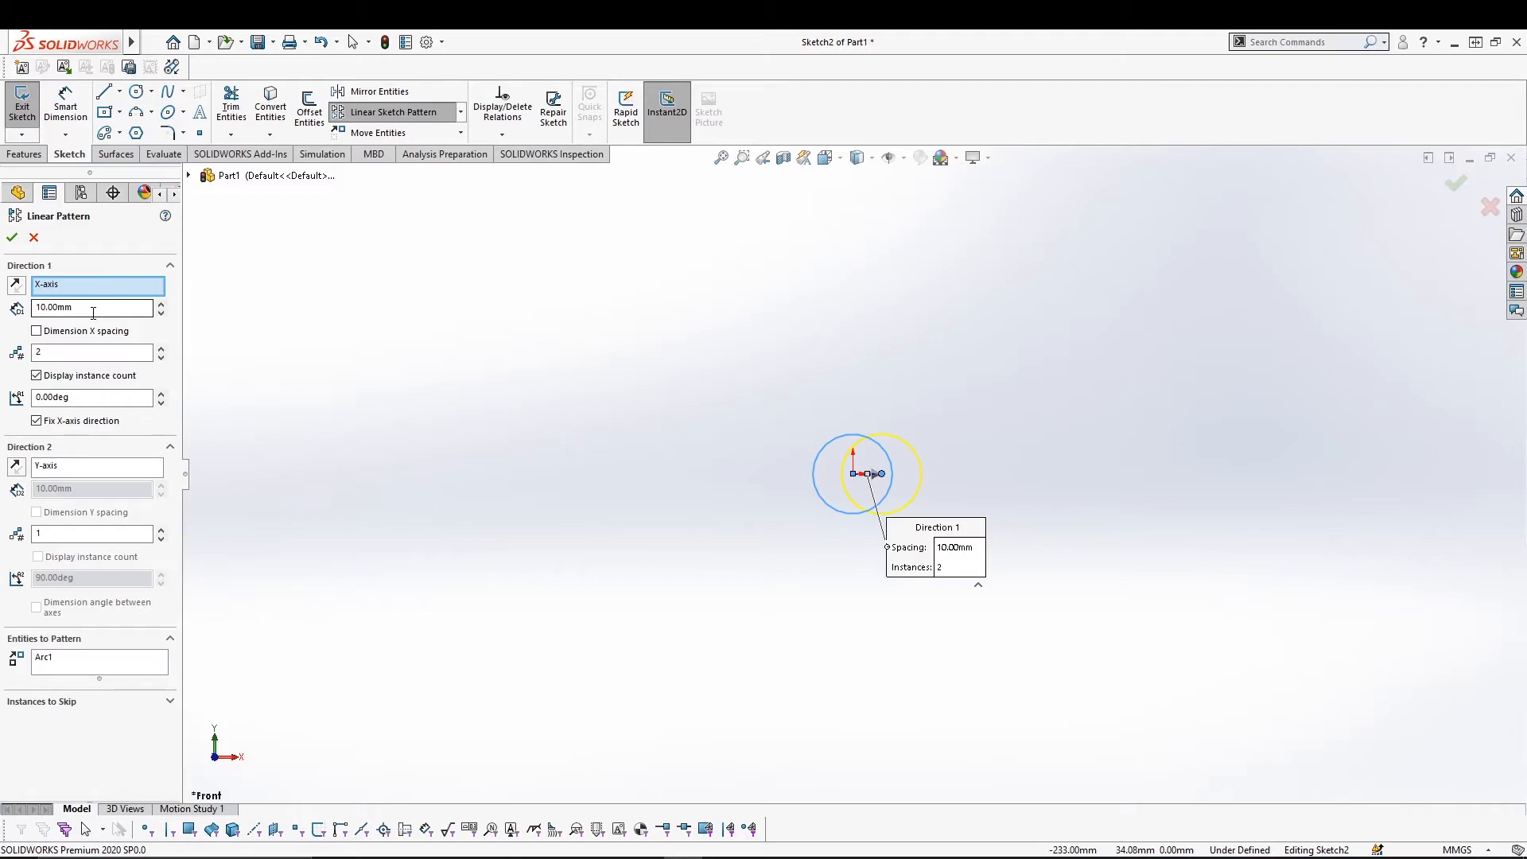
click(161, 304)
click(162, 304)
click(162, 304)
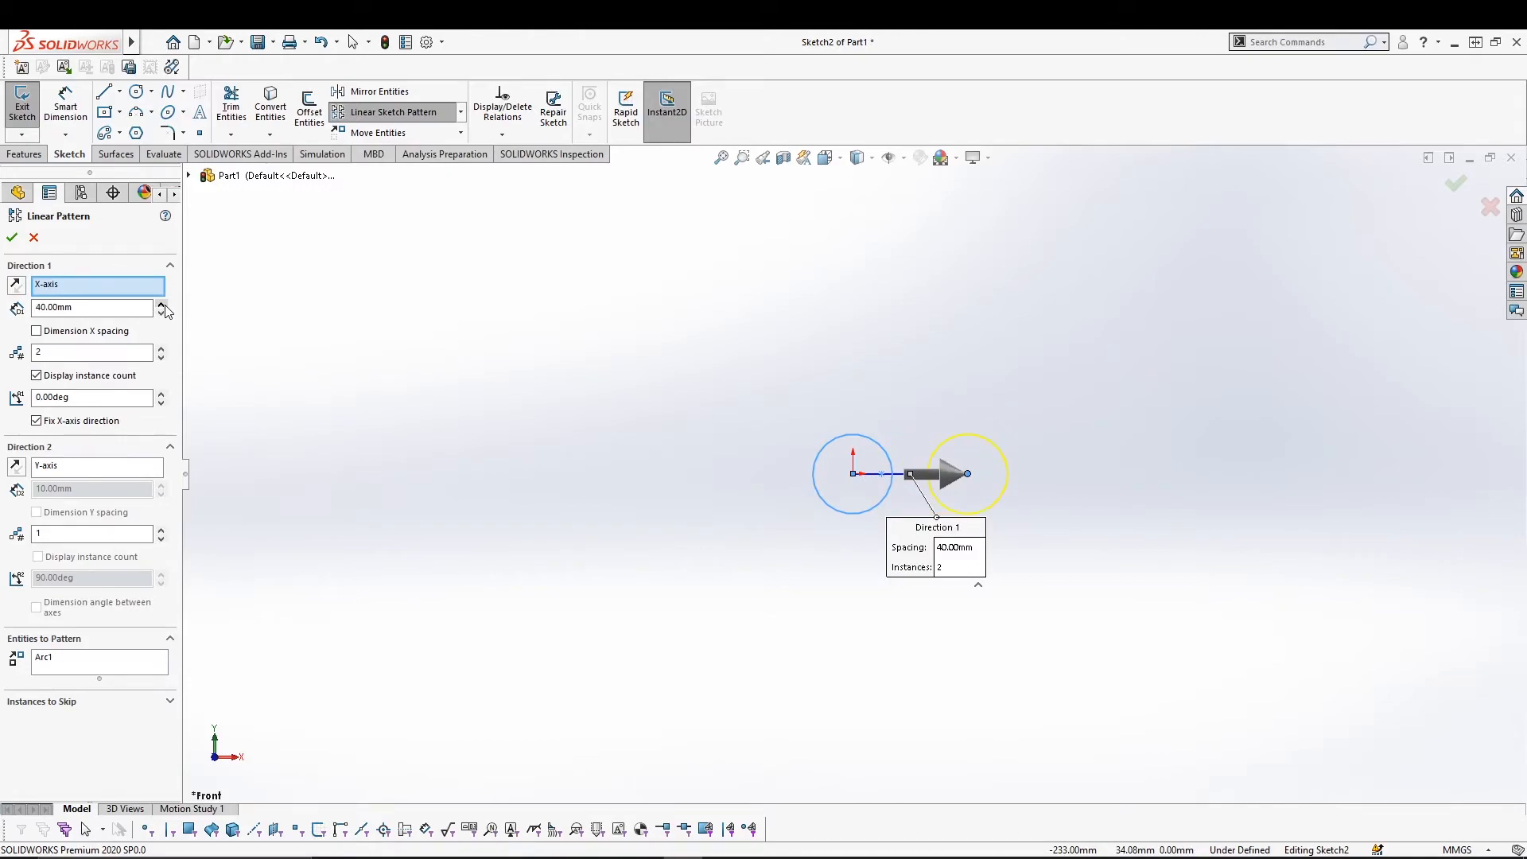
click(160, 349)
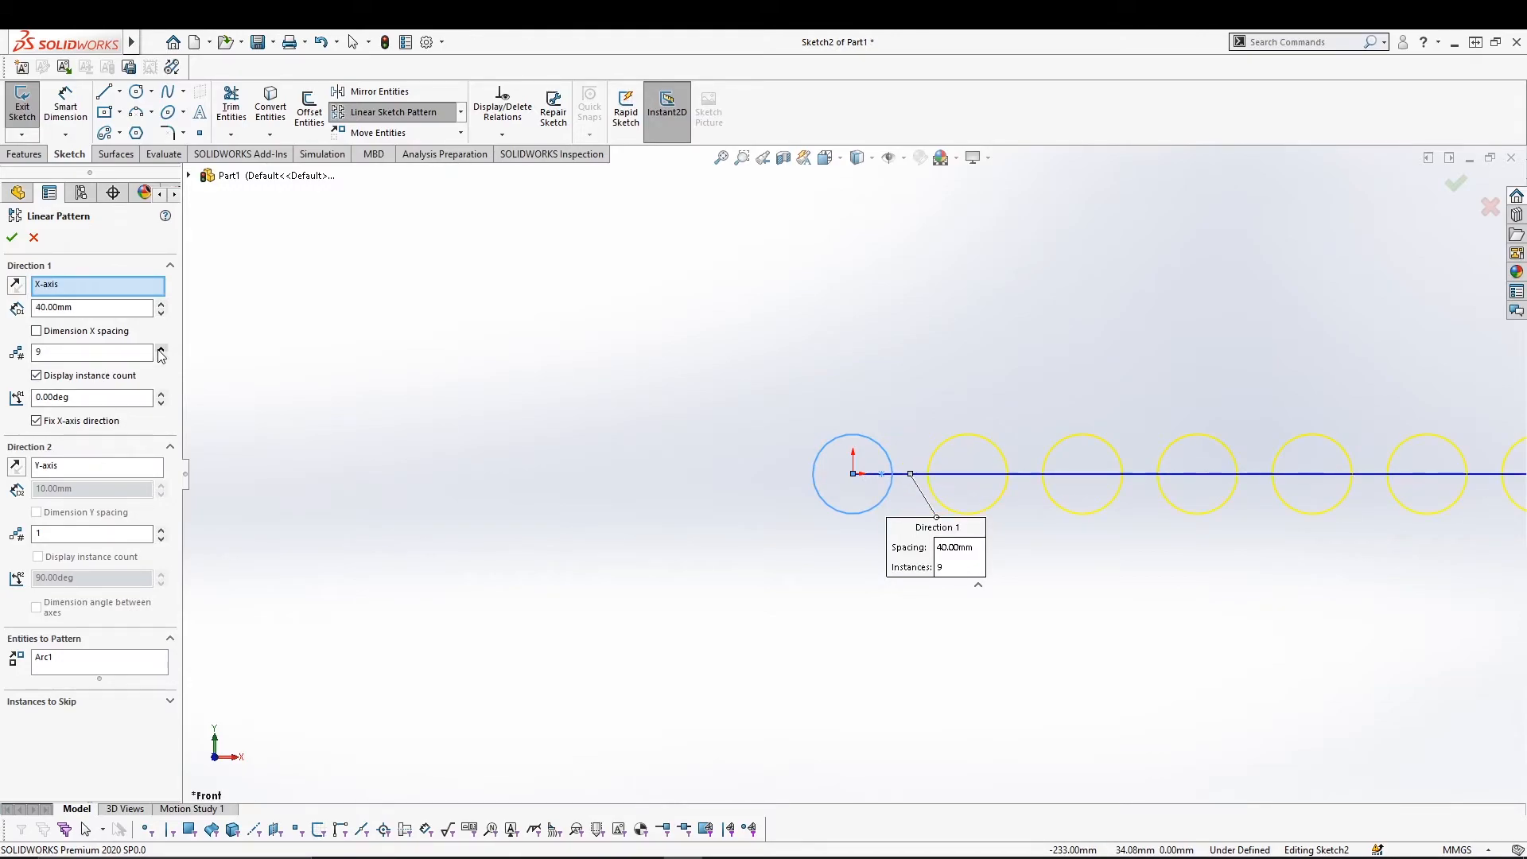
click(162, 358)
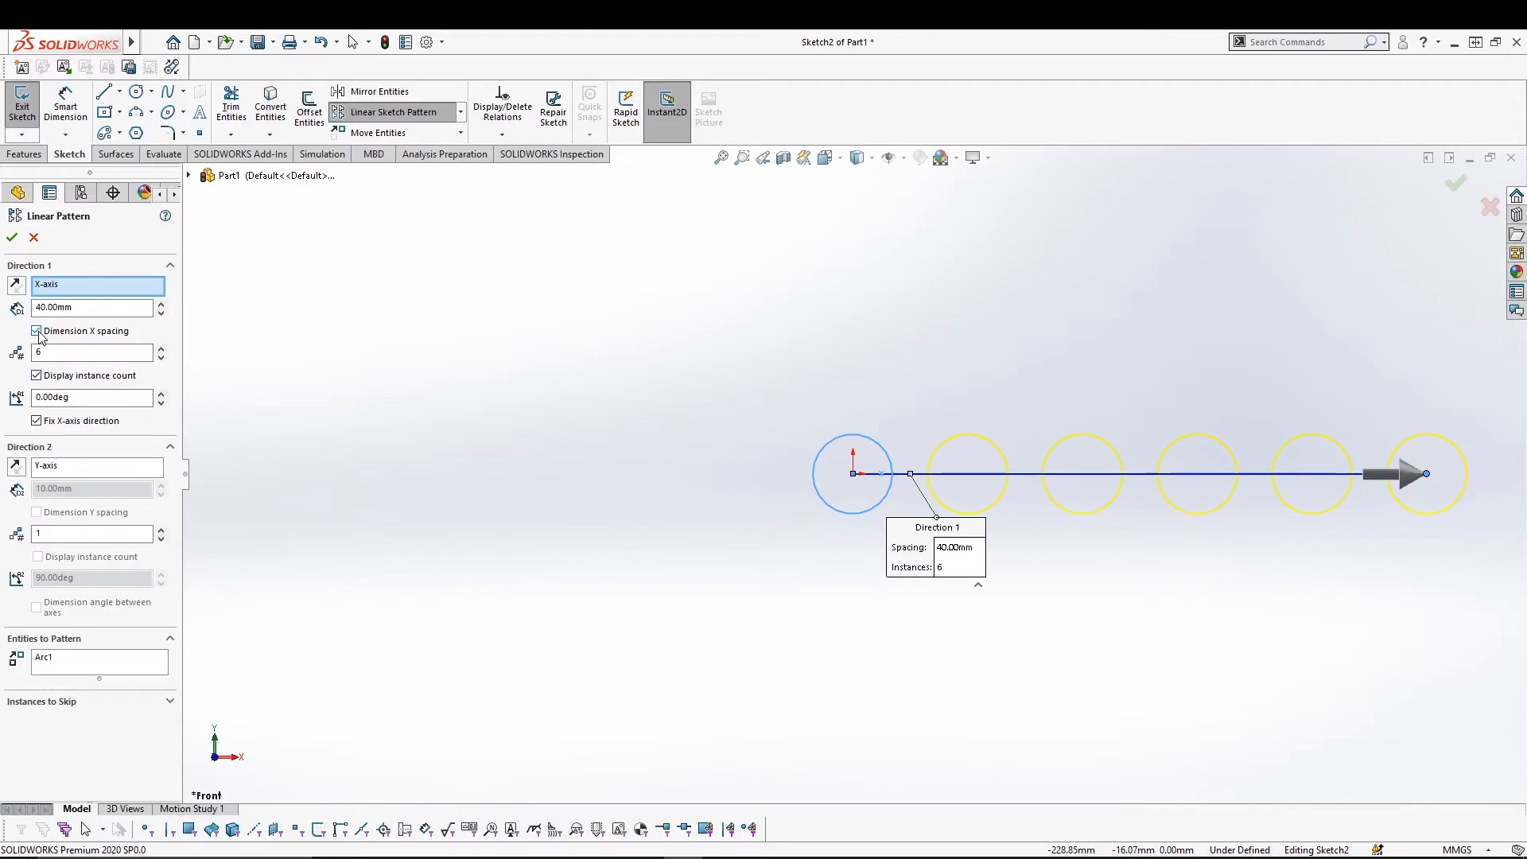
Add a reversed downward Direction 2 with 5 instances spaced 40 mm, panning to view the grid.
click(61, 468)
click(16, 466)
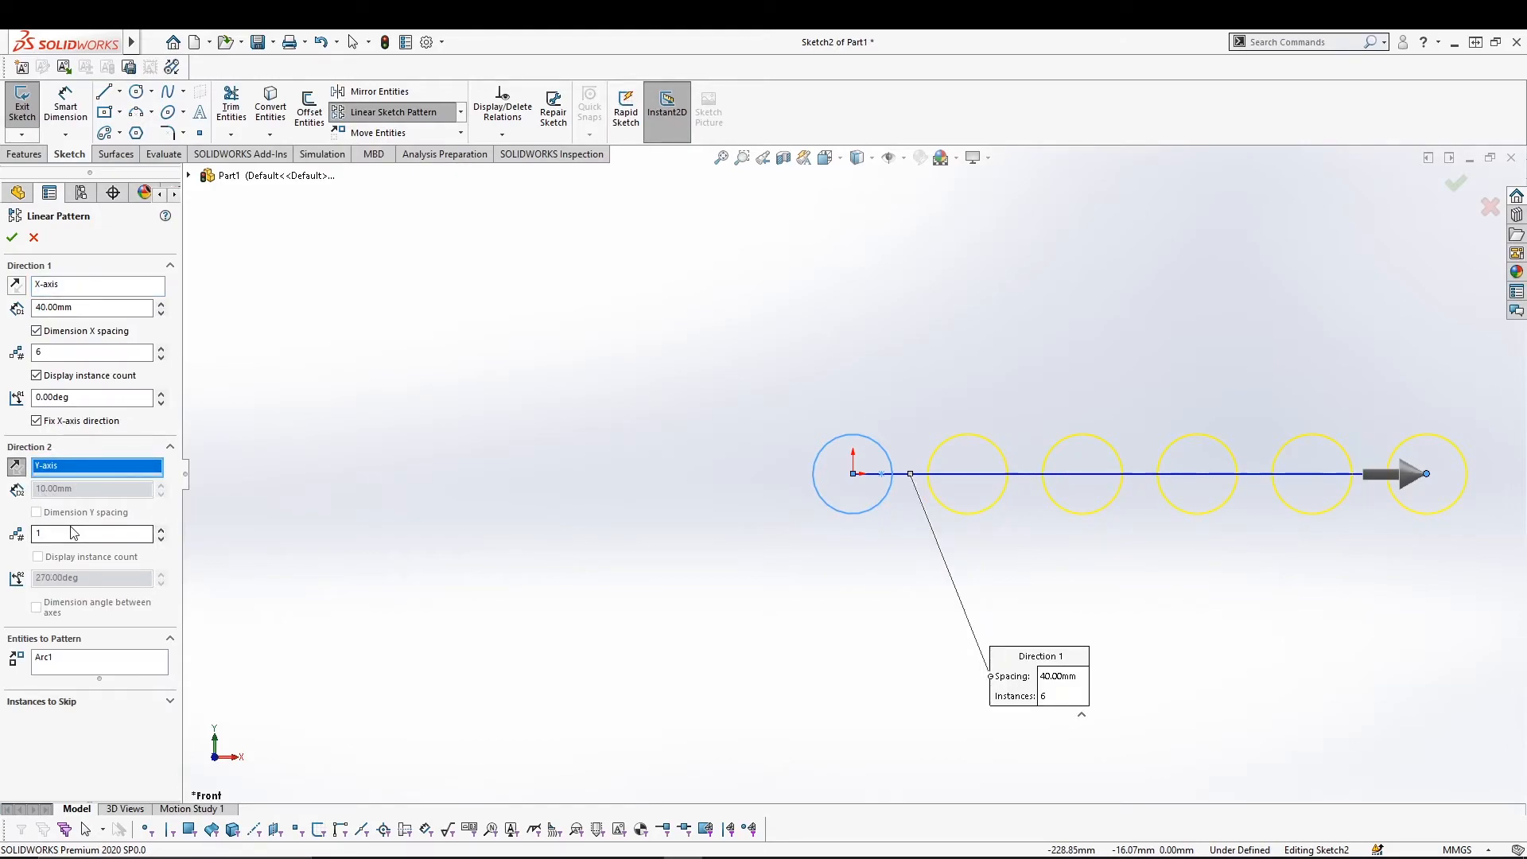
click(160, 531)
click(159, 530)
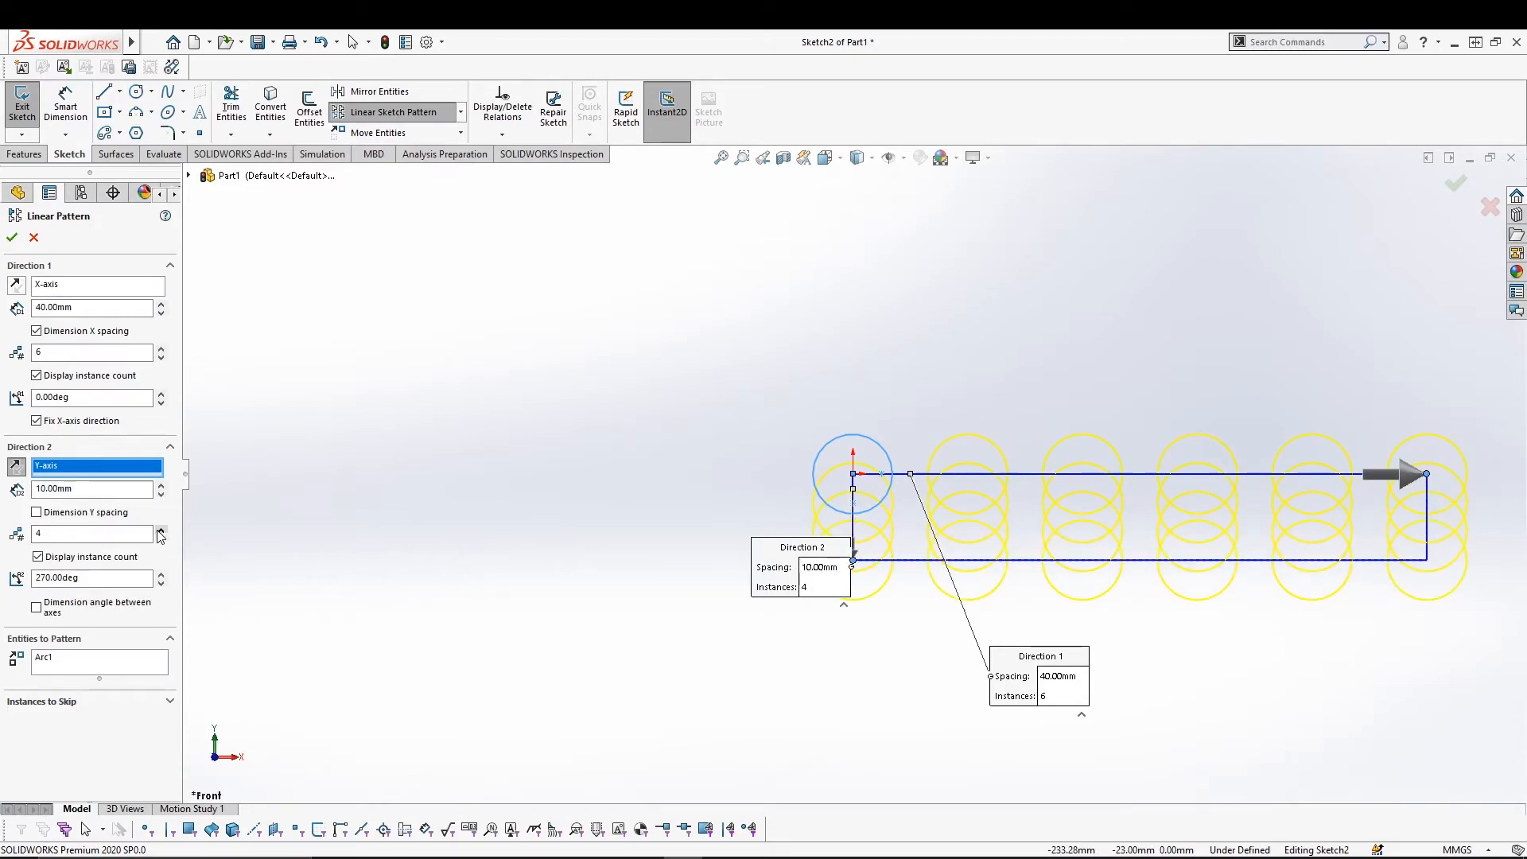
click(162, 485)
click(162, 485)
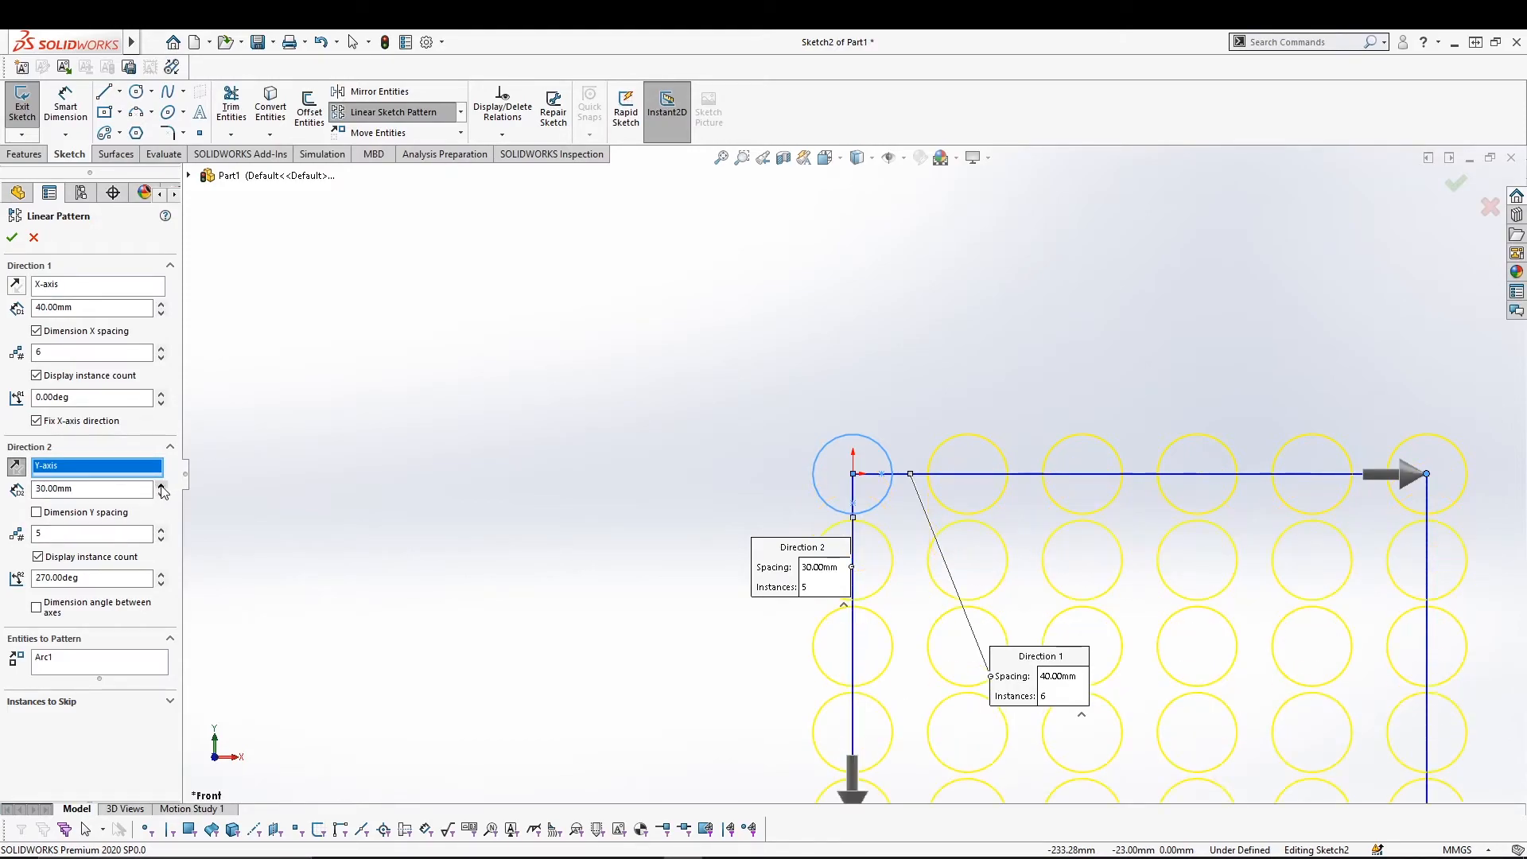
click(161, 485)
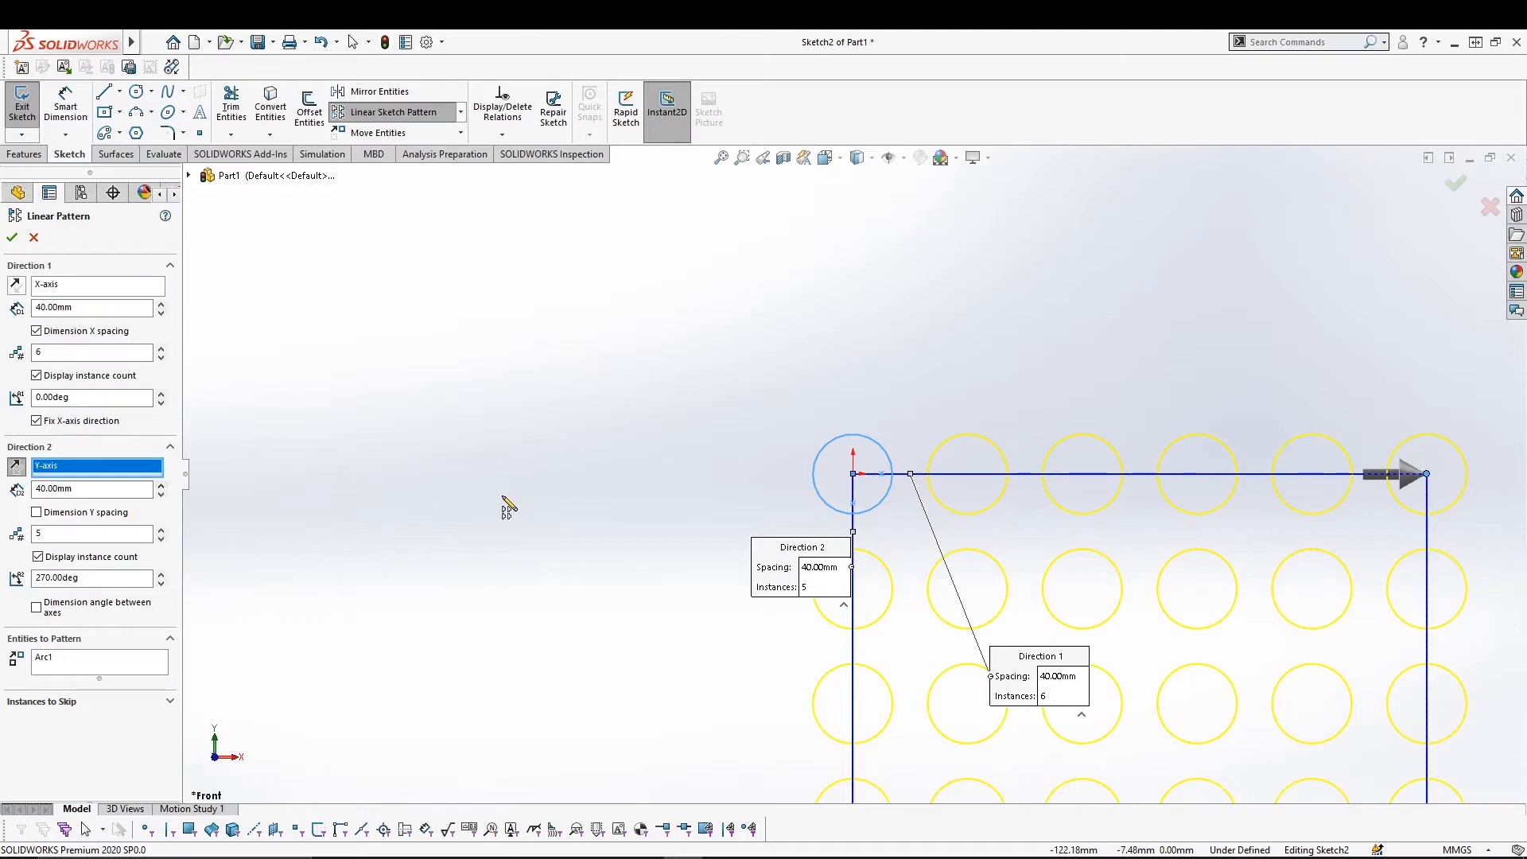
ctrl+middle_drag(533, 505, 398, 286)
ctrl+middle_drag(474, 365, 382, 347)
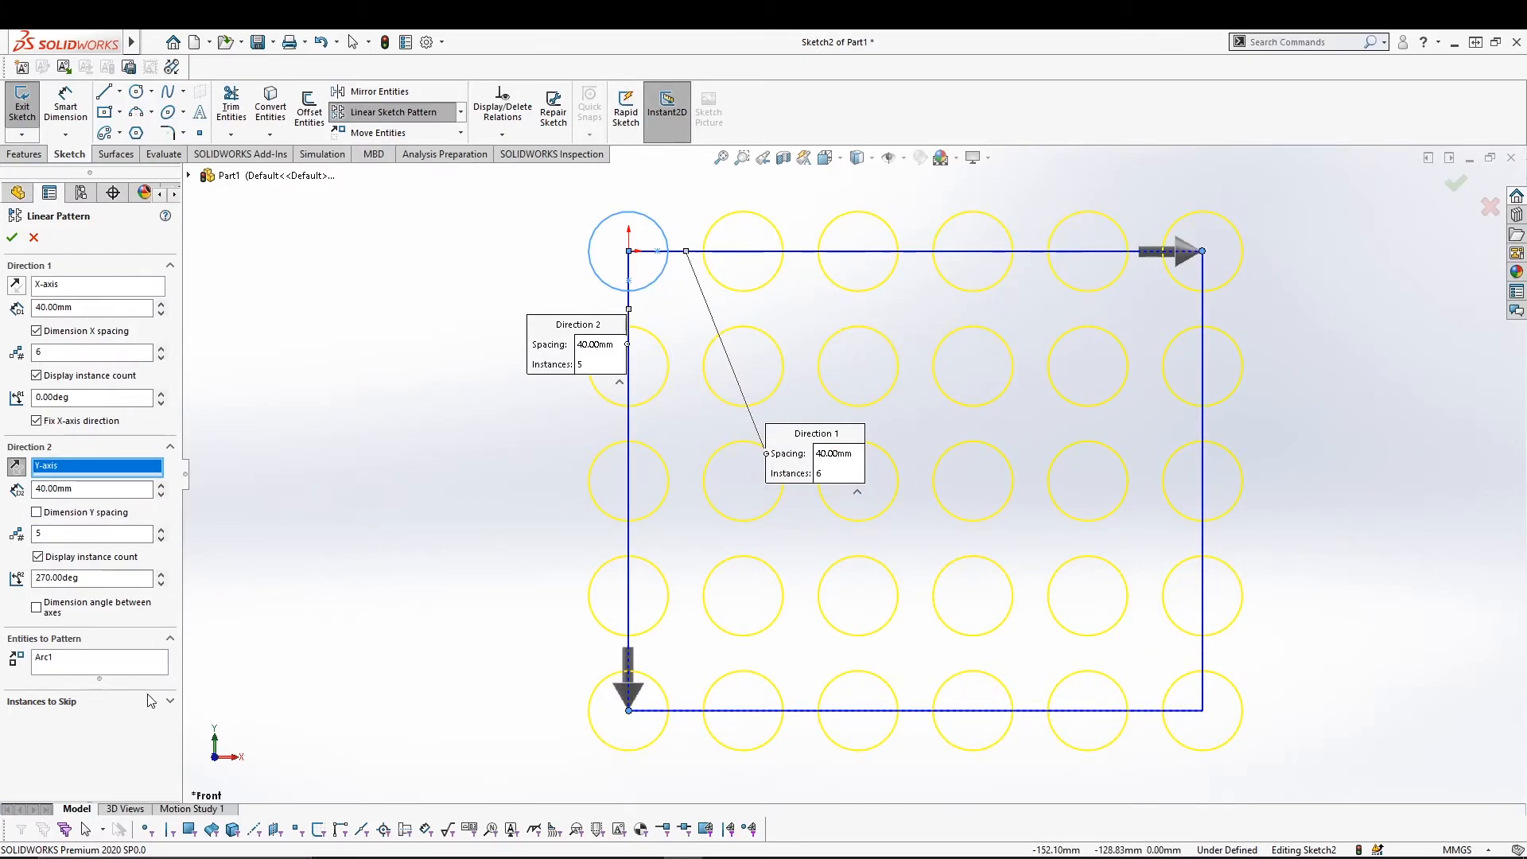
Skip instances (2,2), (4,3), (3,4) and the bottom-right one, then accept the pattern.
click(172, 703)
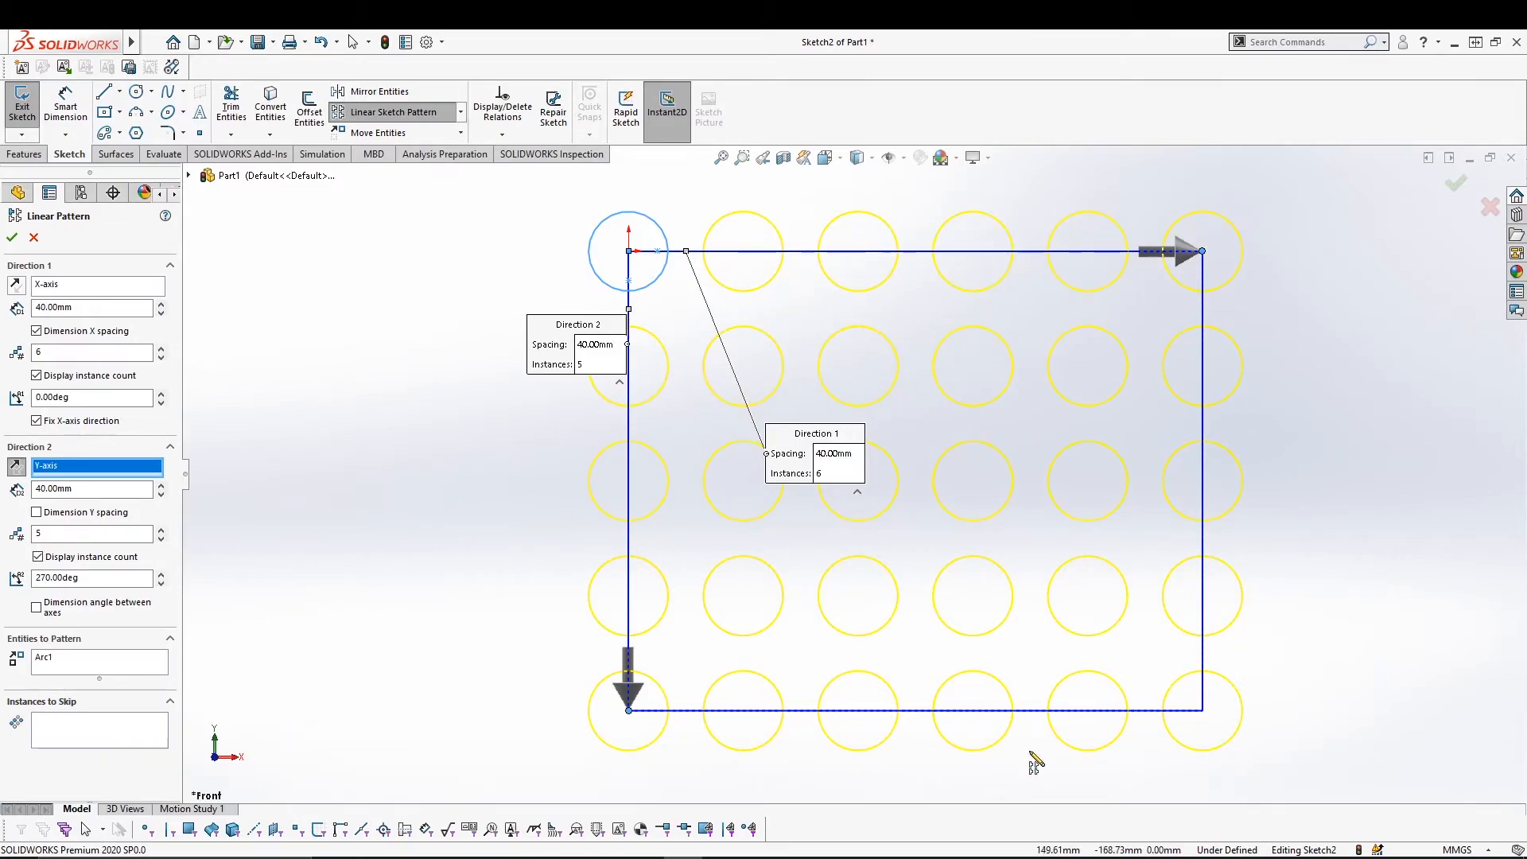
click(73, 726)
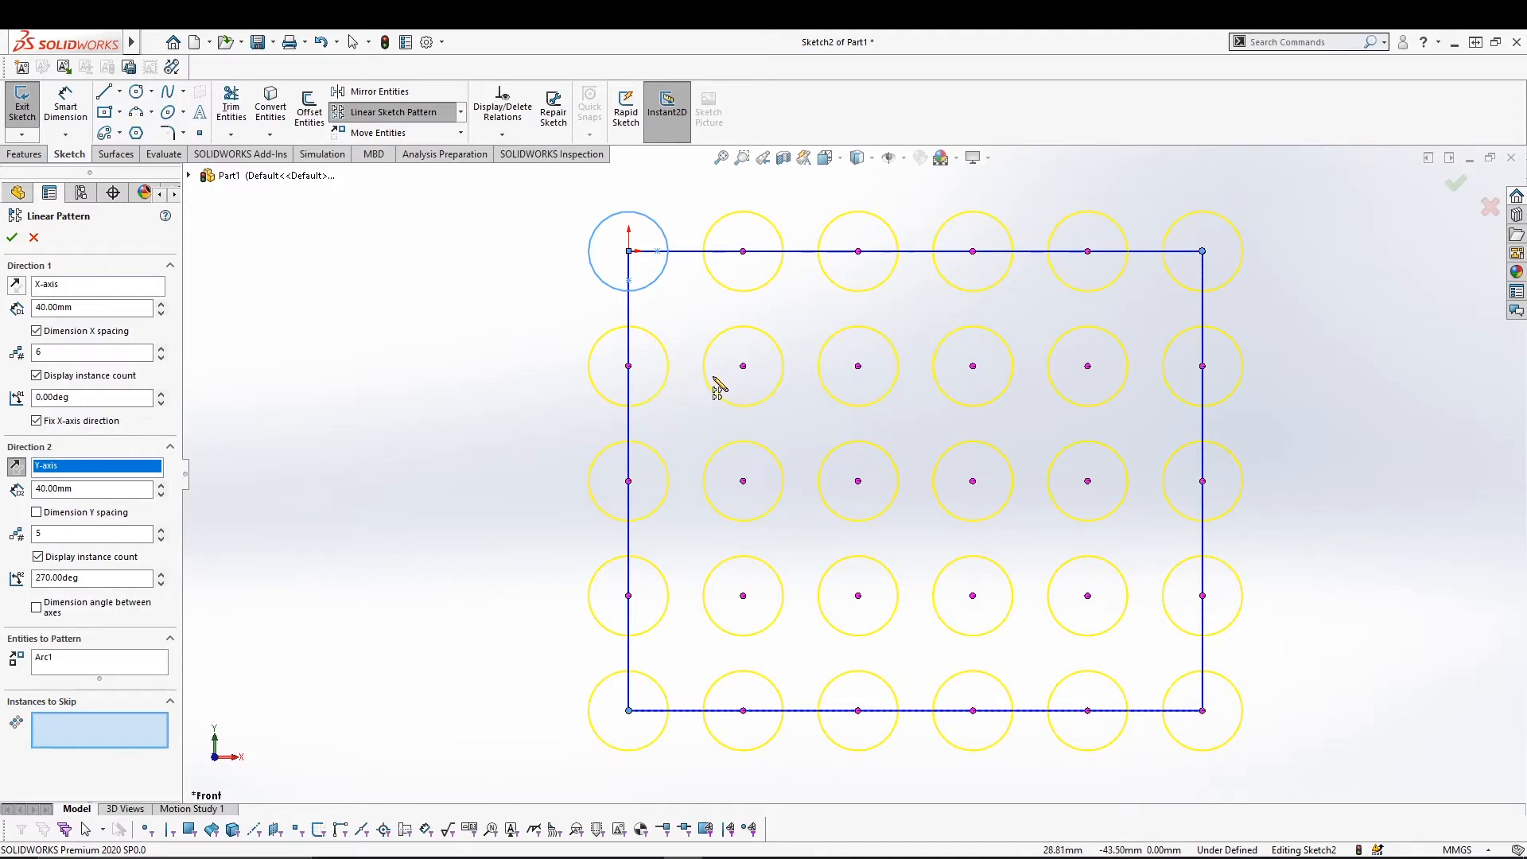
click(743, 366)
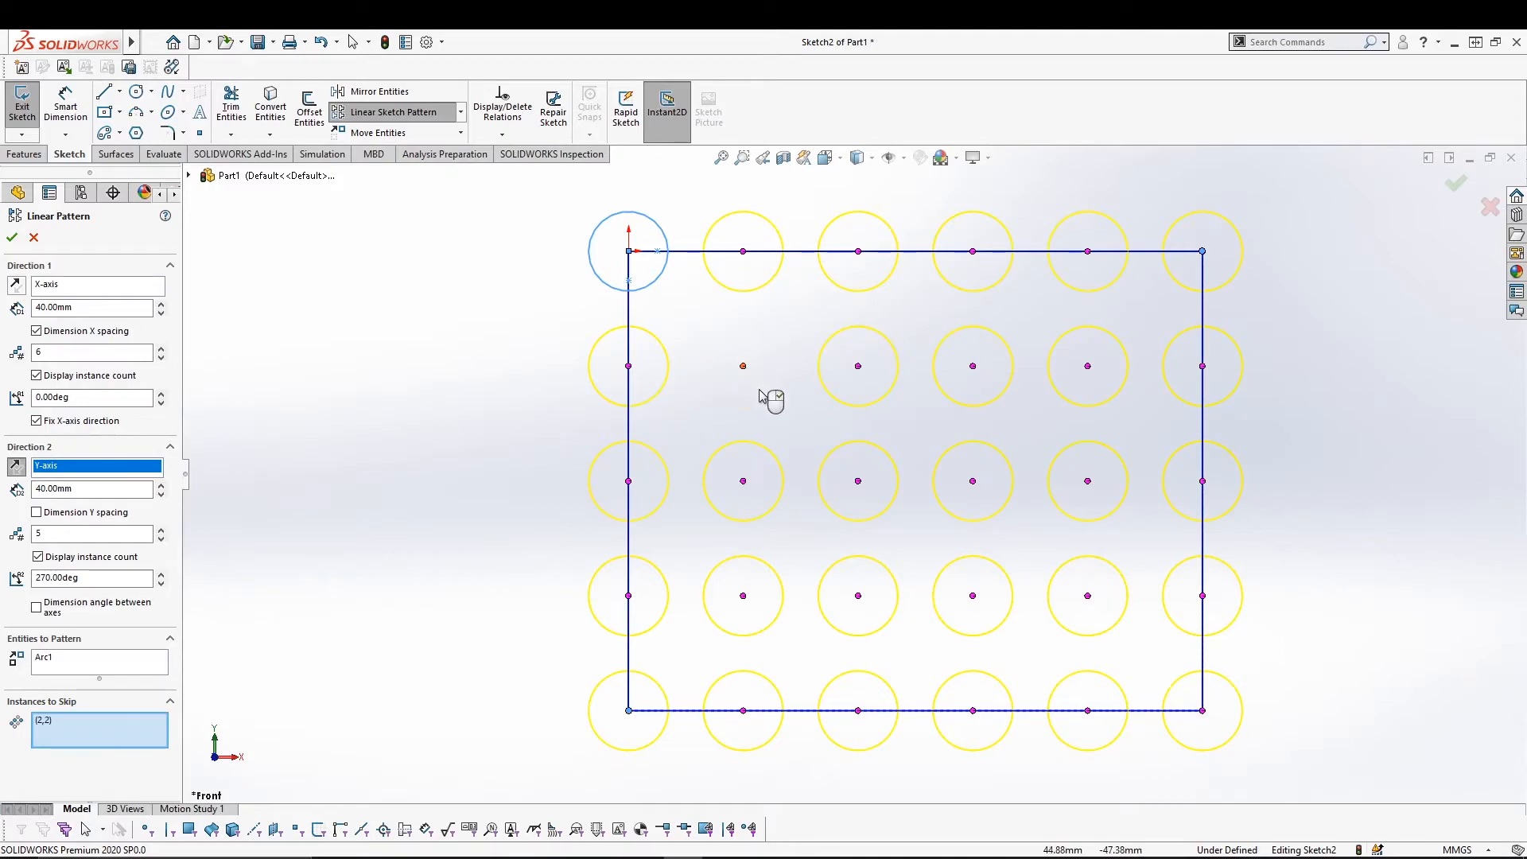
click(973, 481)
click(857, 596)
click(1202, 711)
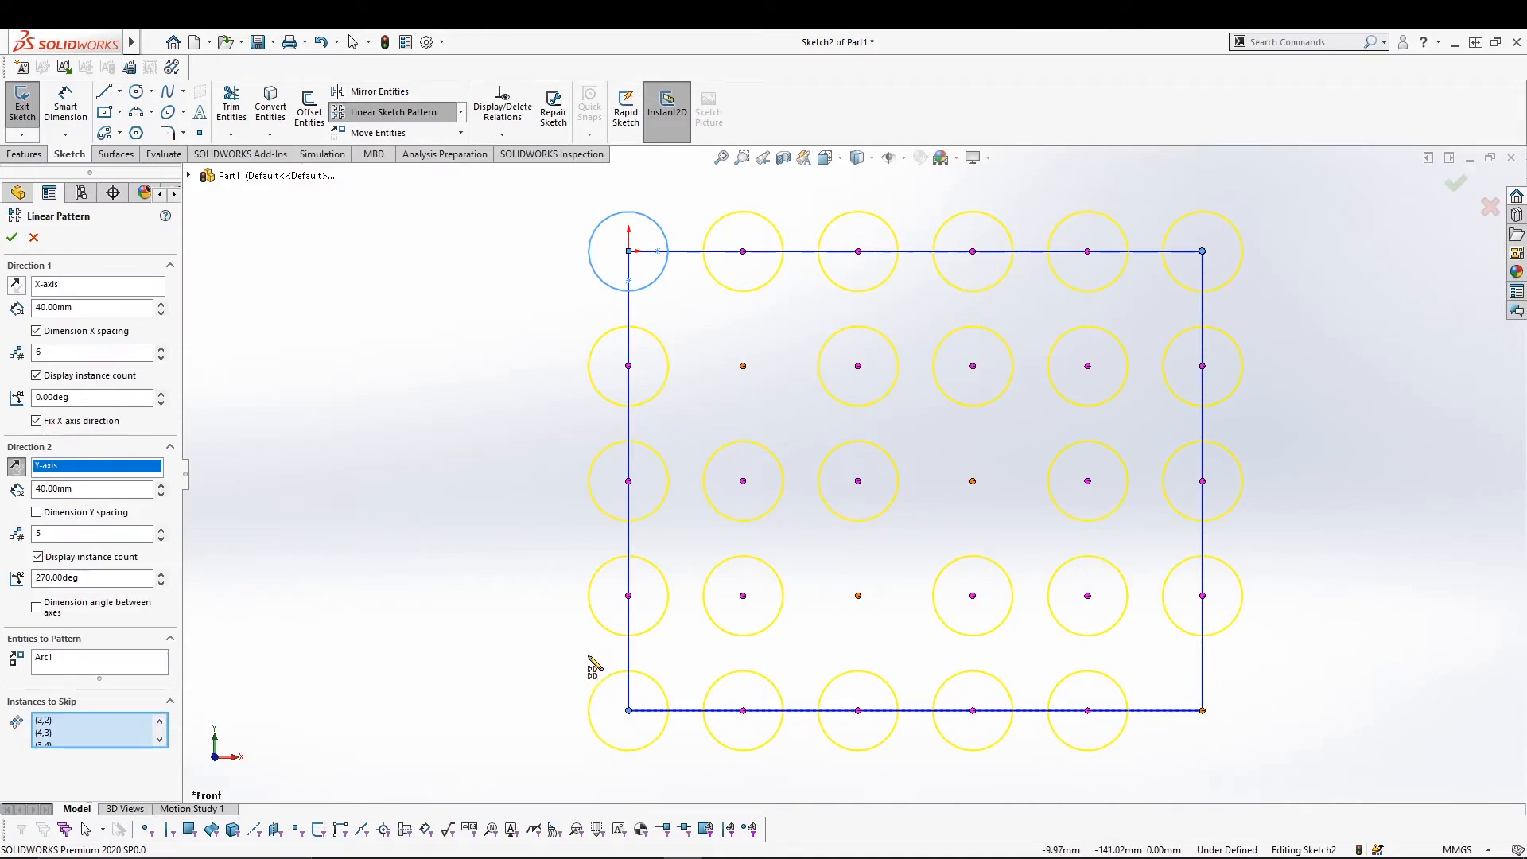
click(12, 239)
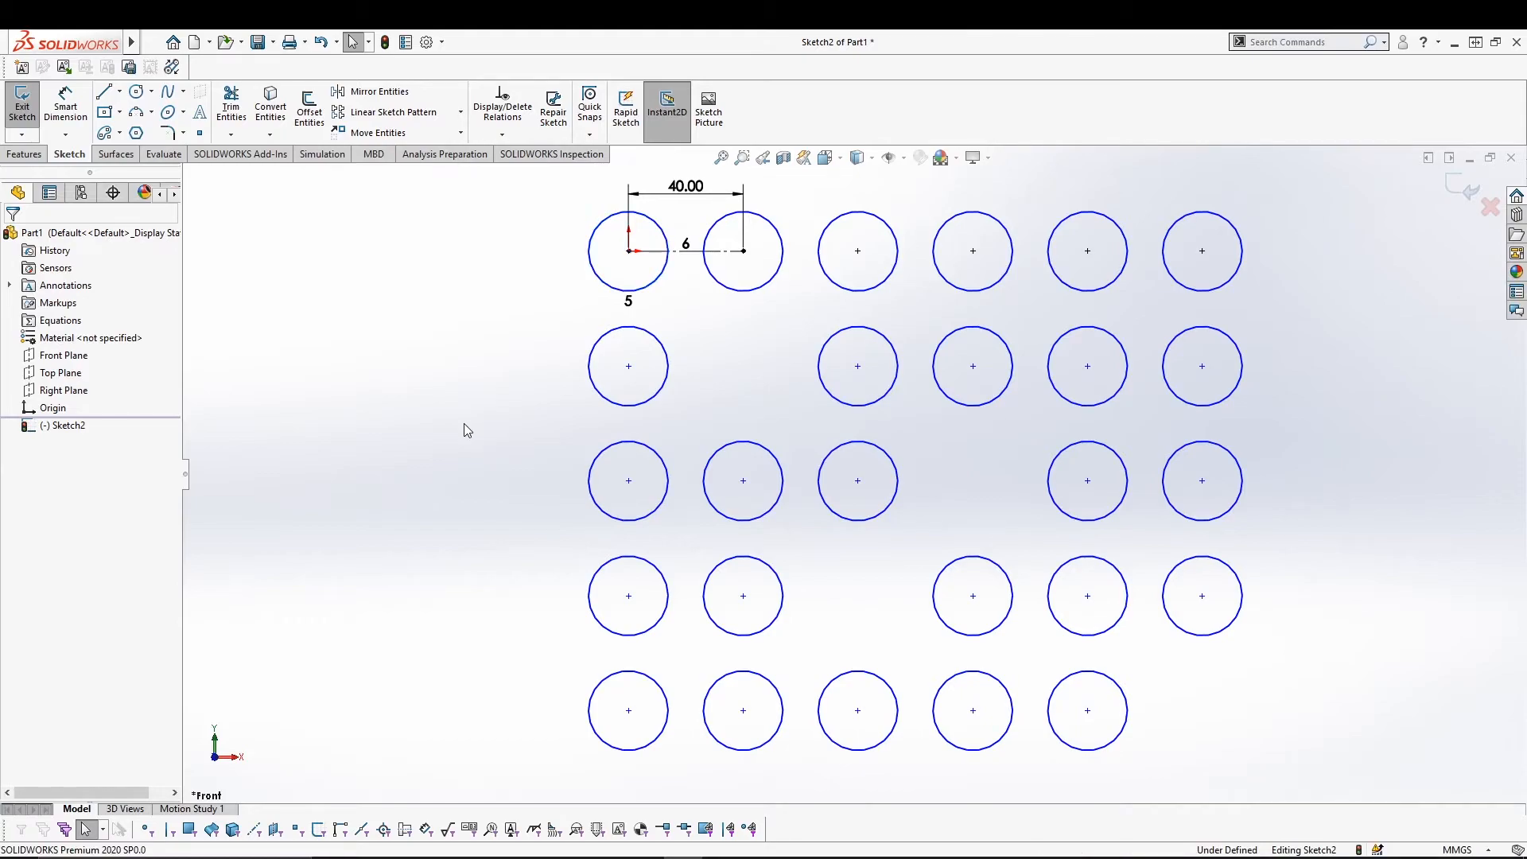
Delete all the circles from the sketch and re-centre the view on the origin.
key(ctrl+a)
key(Delete)
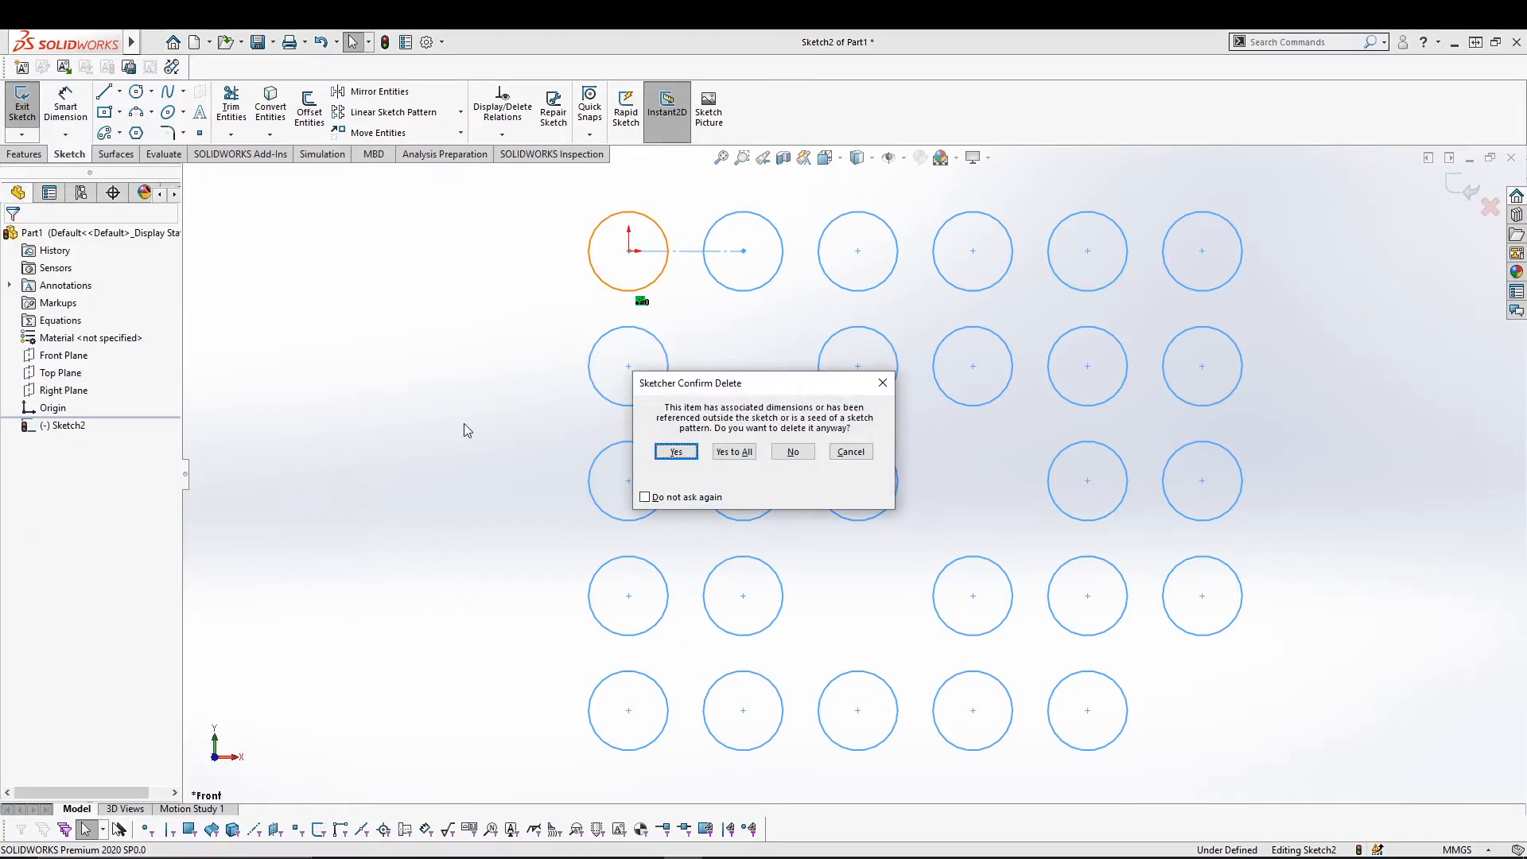
key(Return)
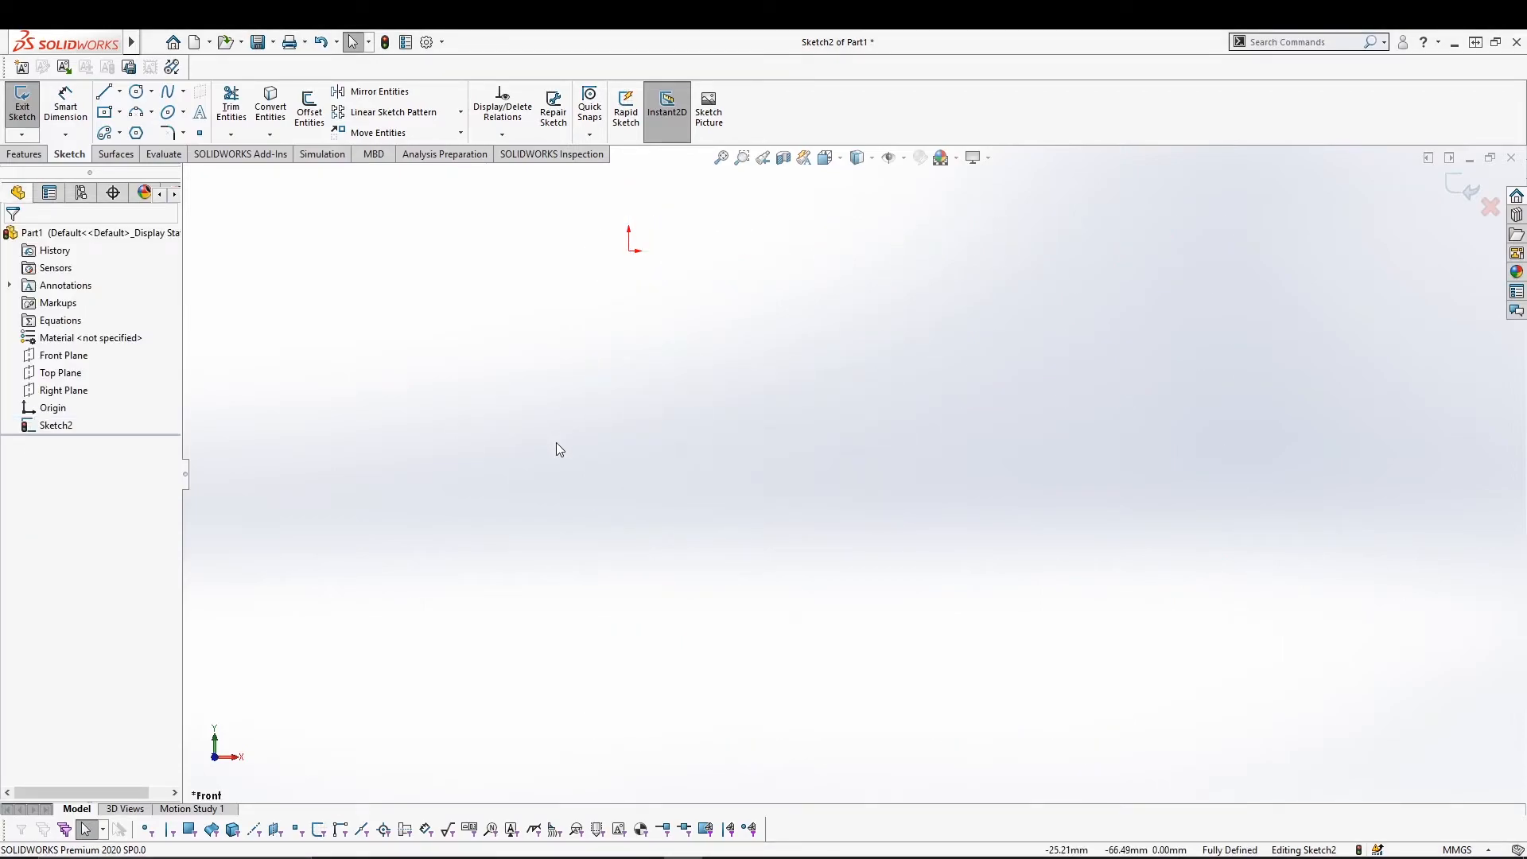
ctrl+middle_drag(536, 459, 661, 573)
shift+middle_drag(666, 412, 556, 497)
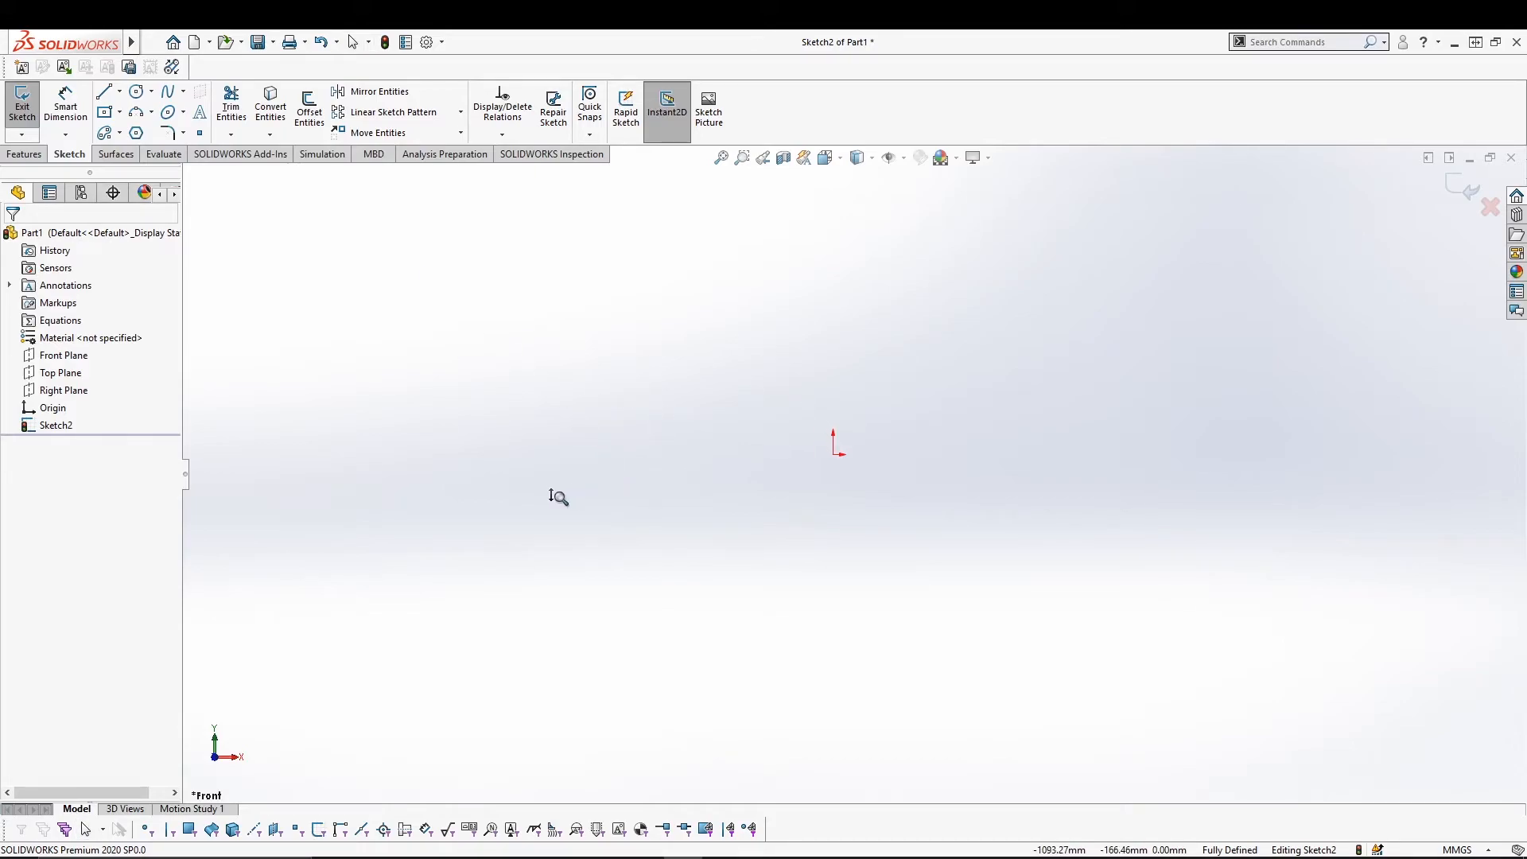
Draw a small centre-rectangle square just above the origin, then select Sketch2 in the tree.
click(460, 112)
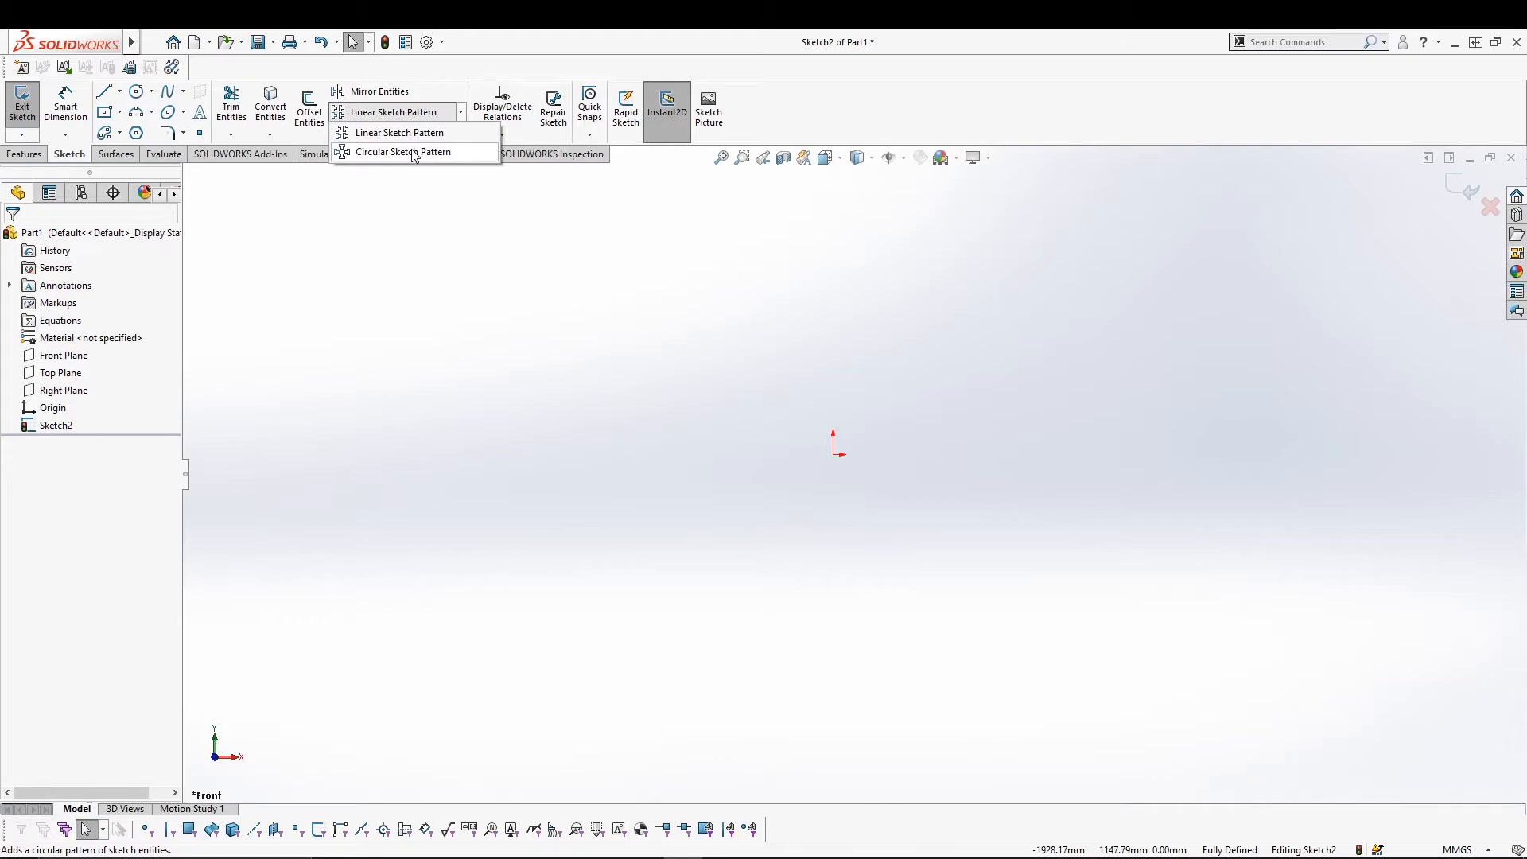
click(120, 92)
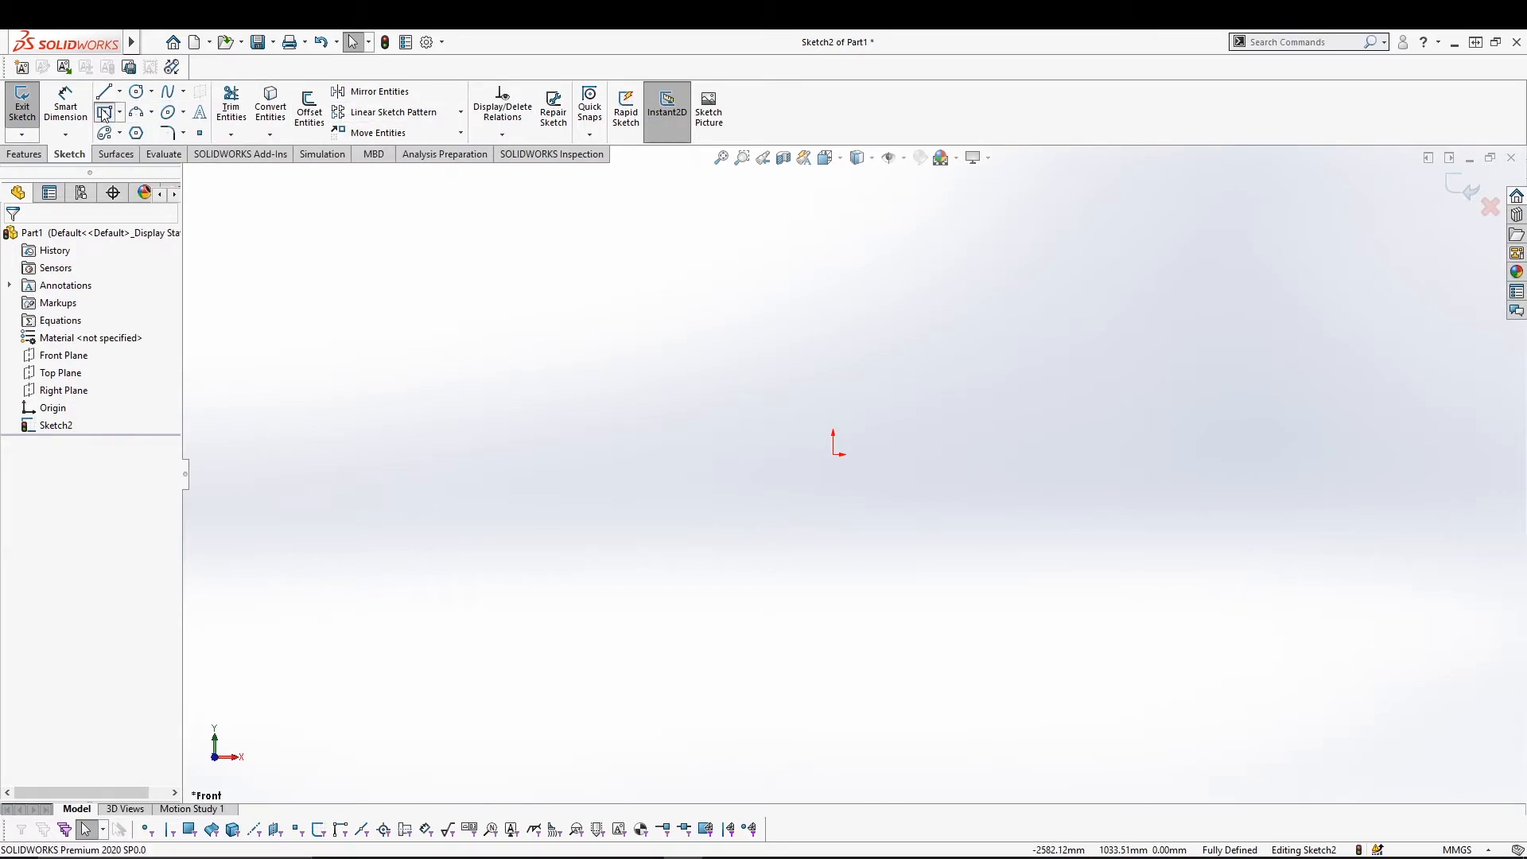
click(104, 111)
click(833, 322)
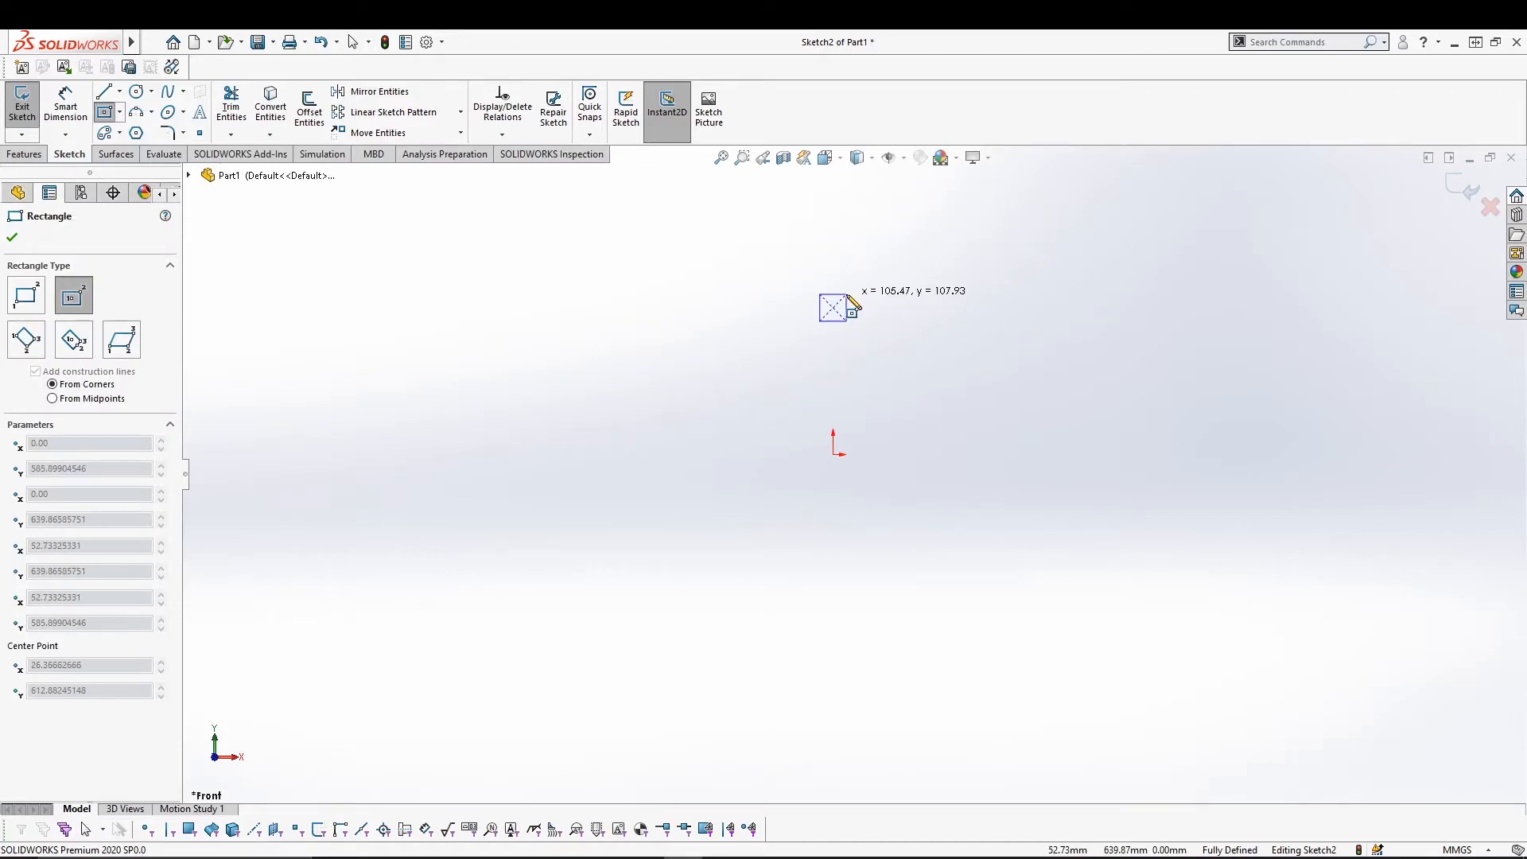
click(849, 295)
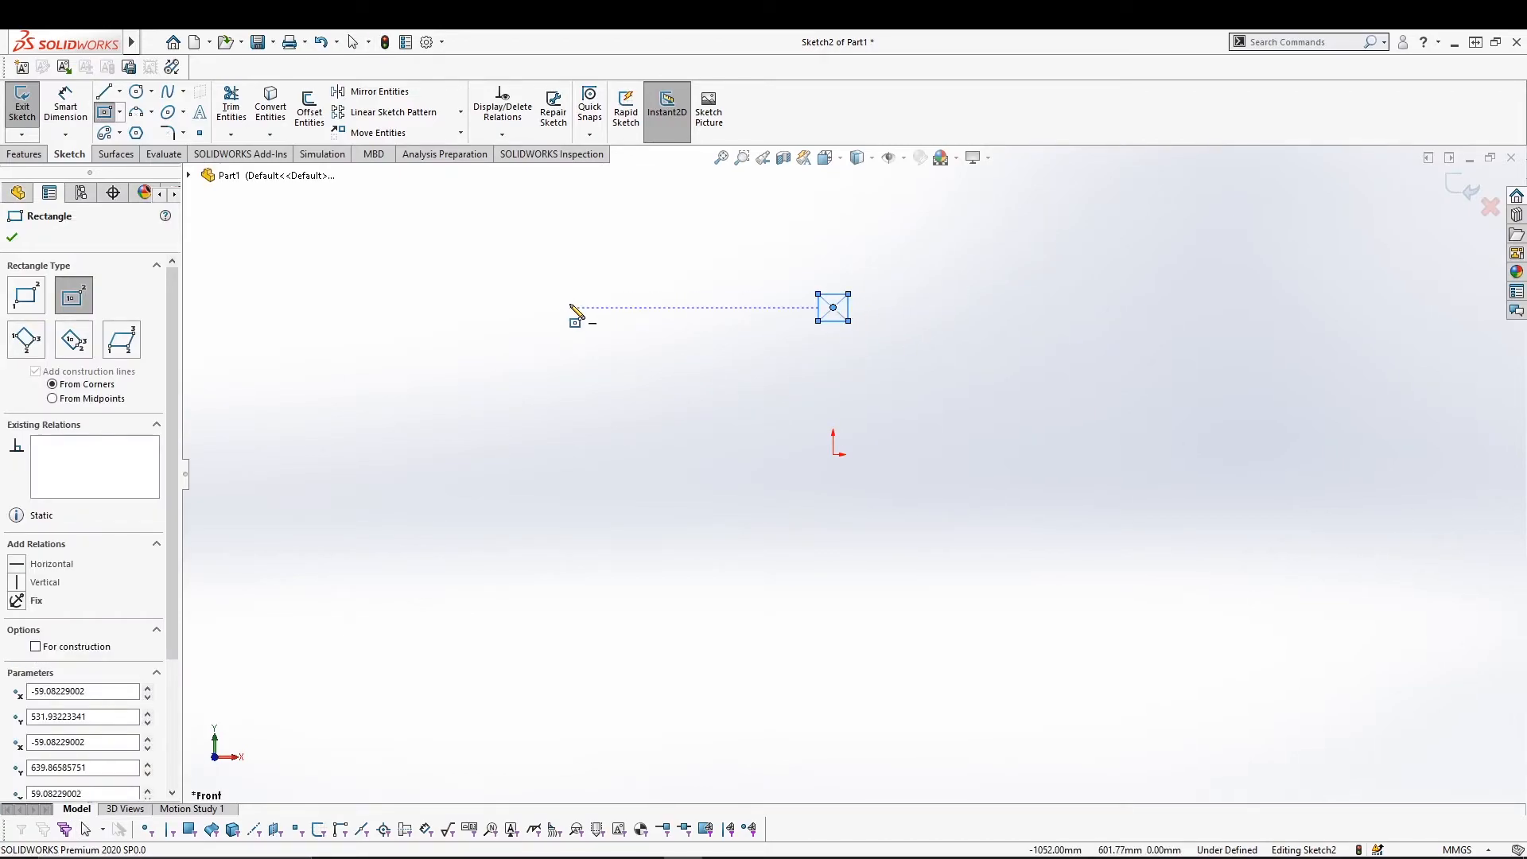
key(Escape)
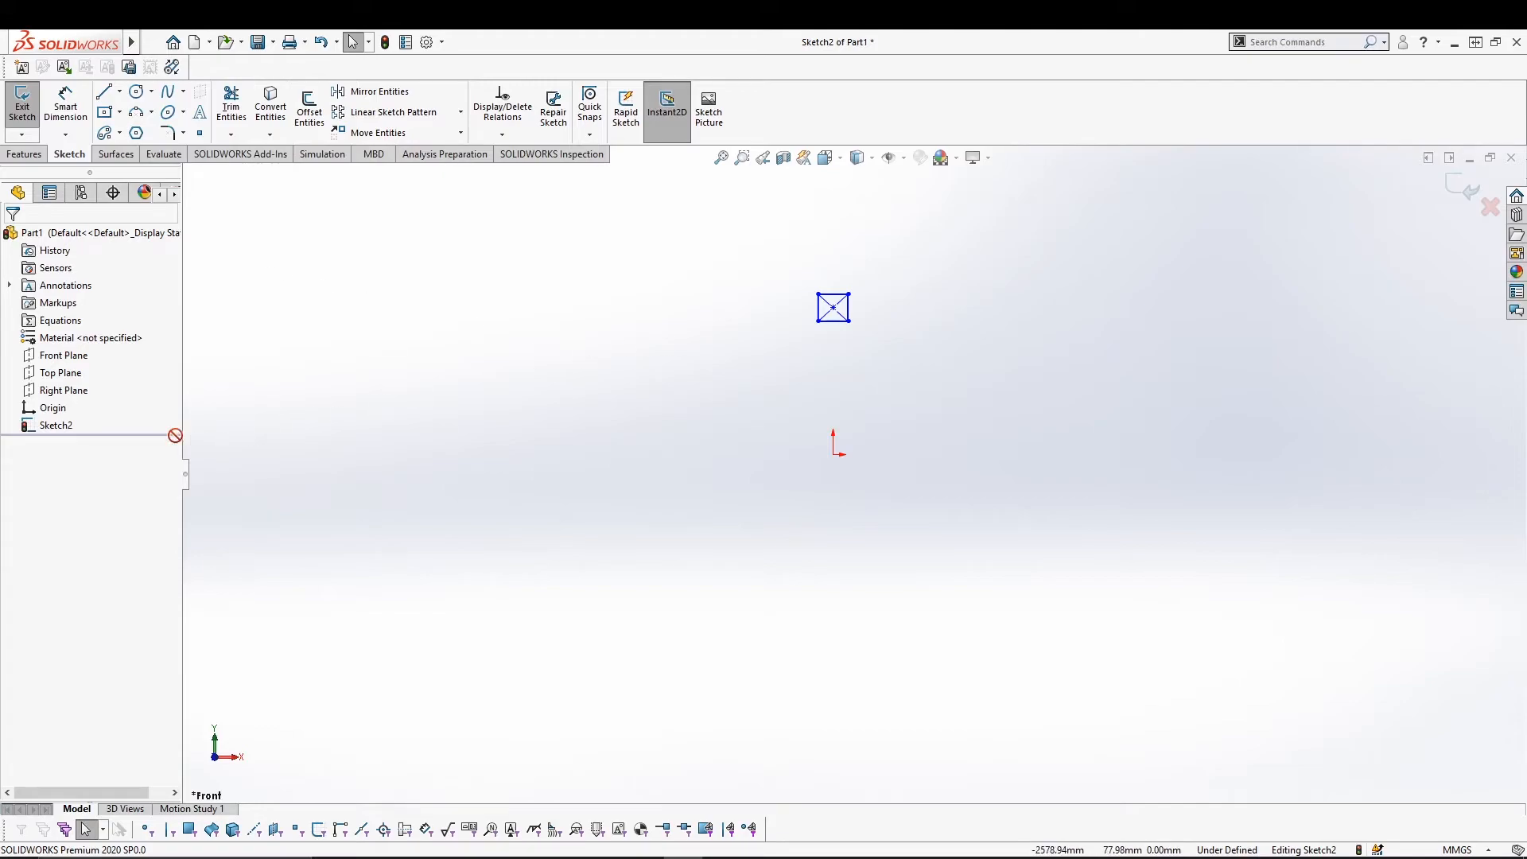
click(56, 426)
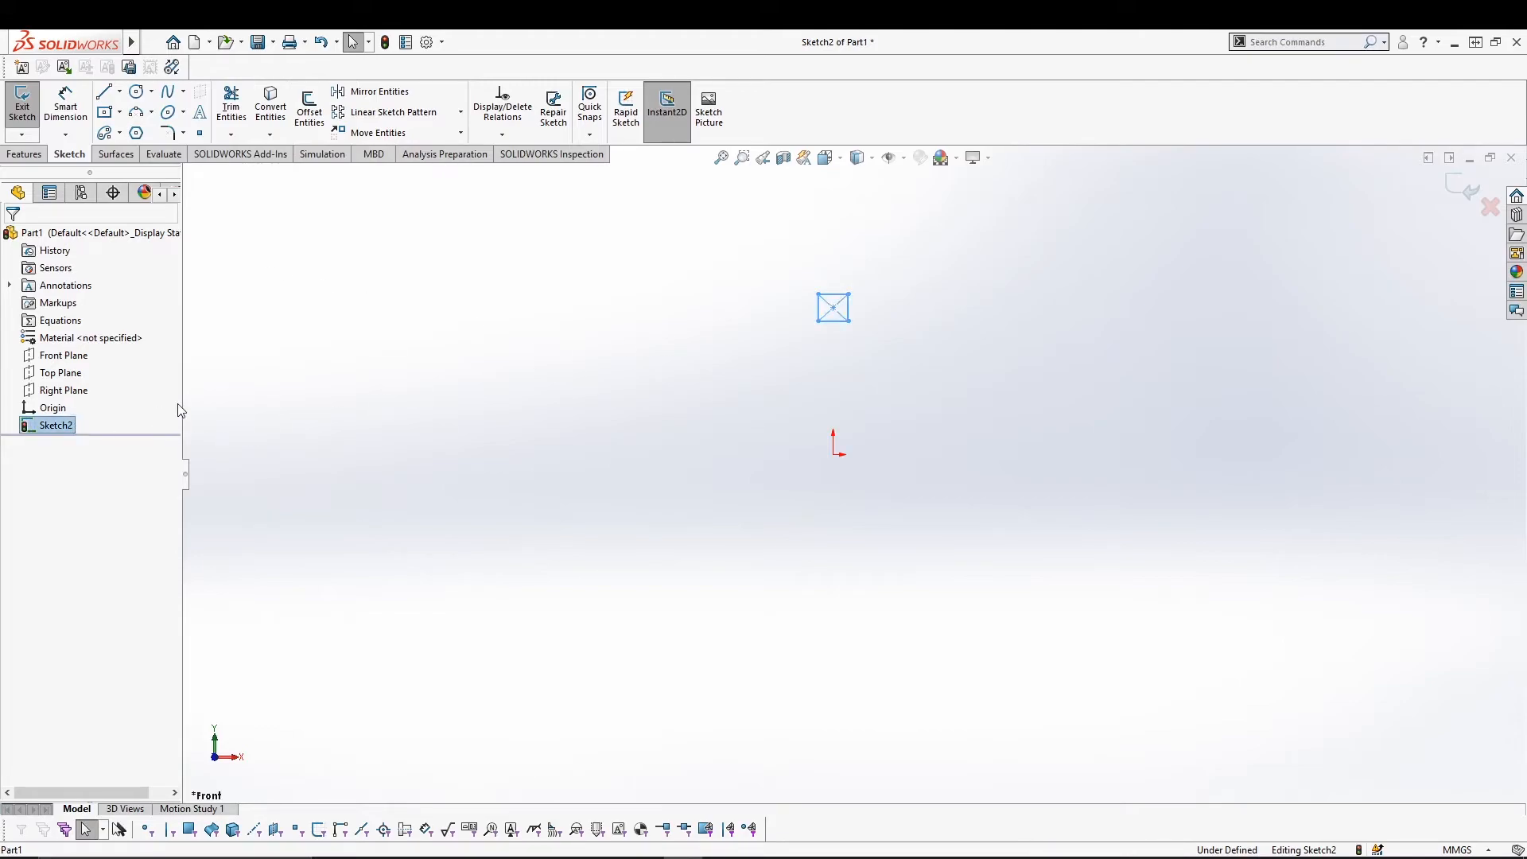
click(460, 112)
Start a circular sketch pattern of the square's four lines with 12 instances.
click(427, 152)
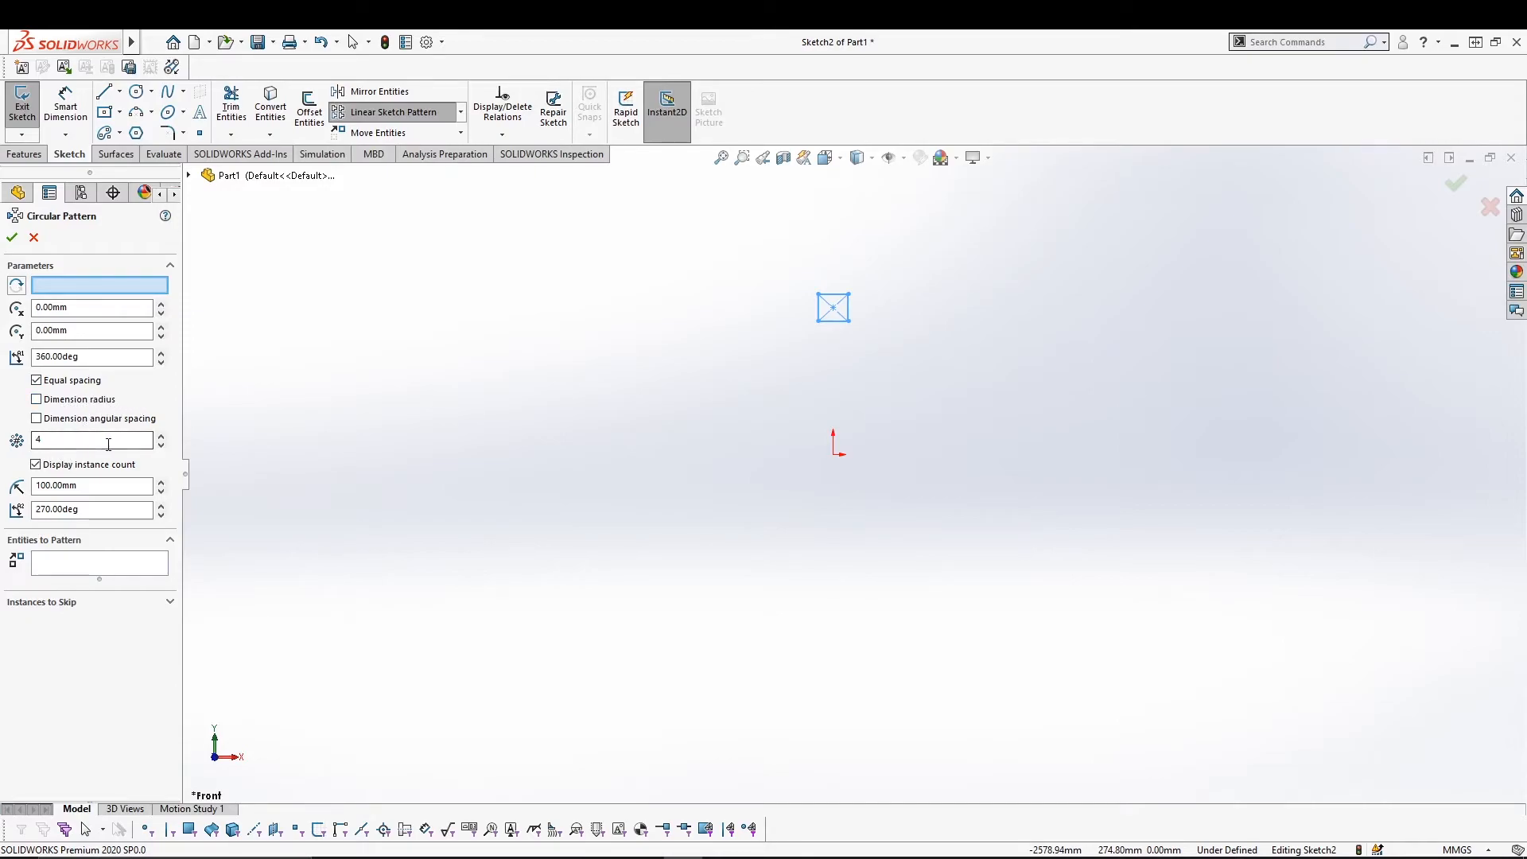
click(160, 435)
click(160, 436)
click(123, 566)
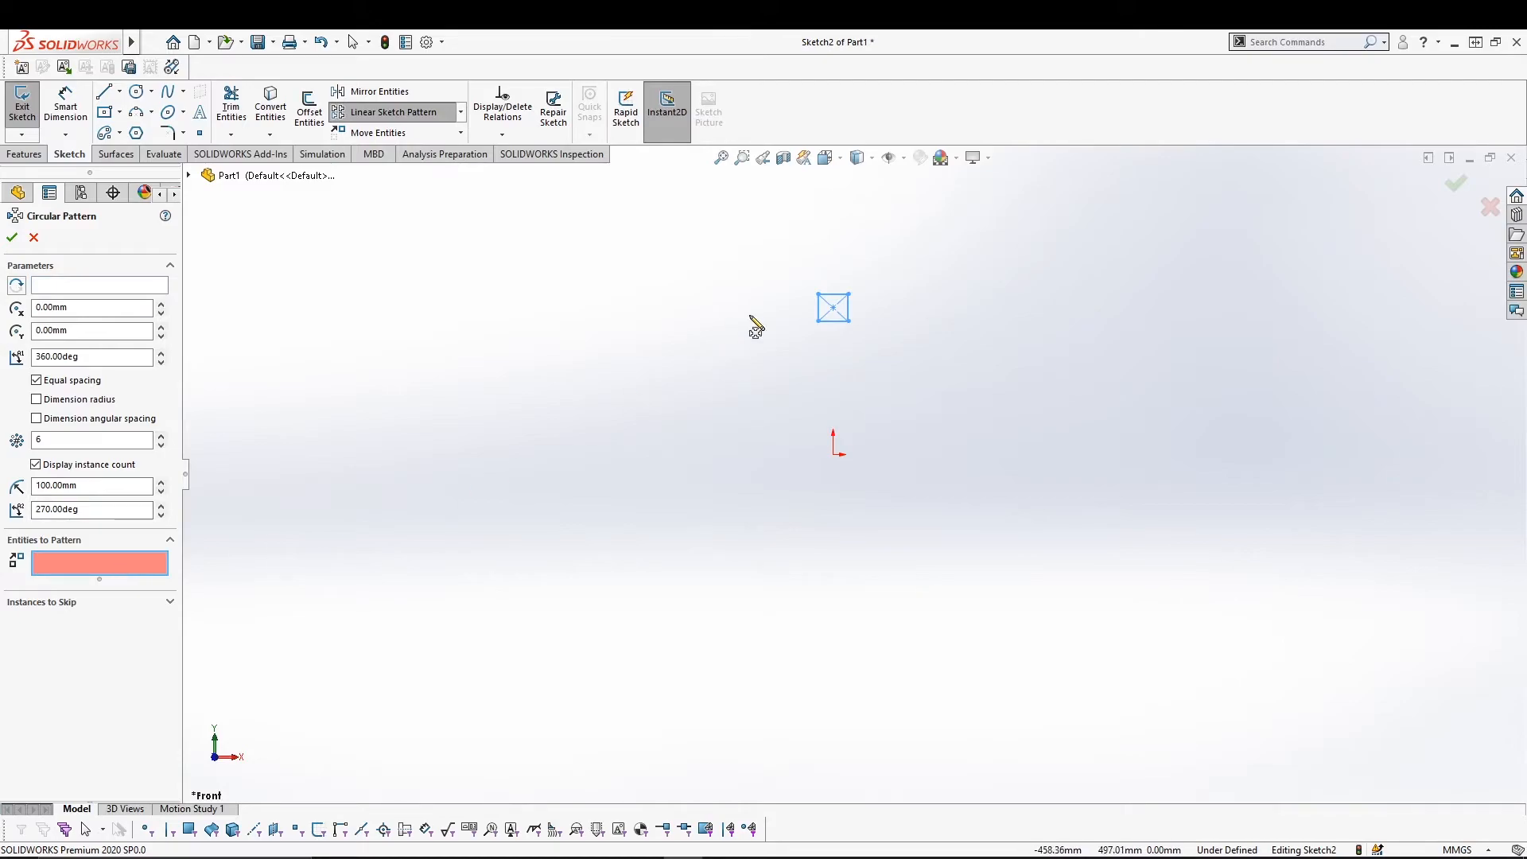
click(836, 295)
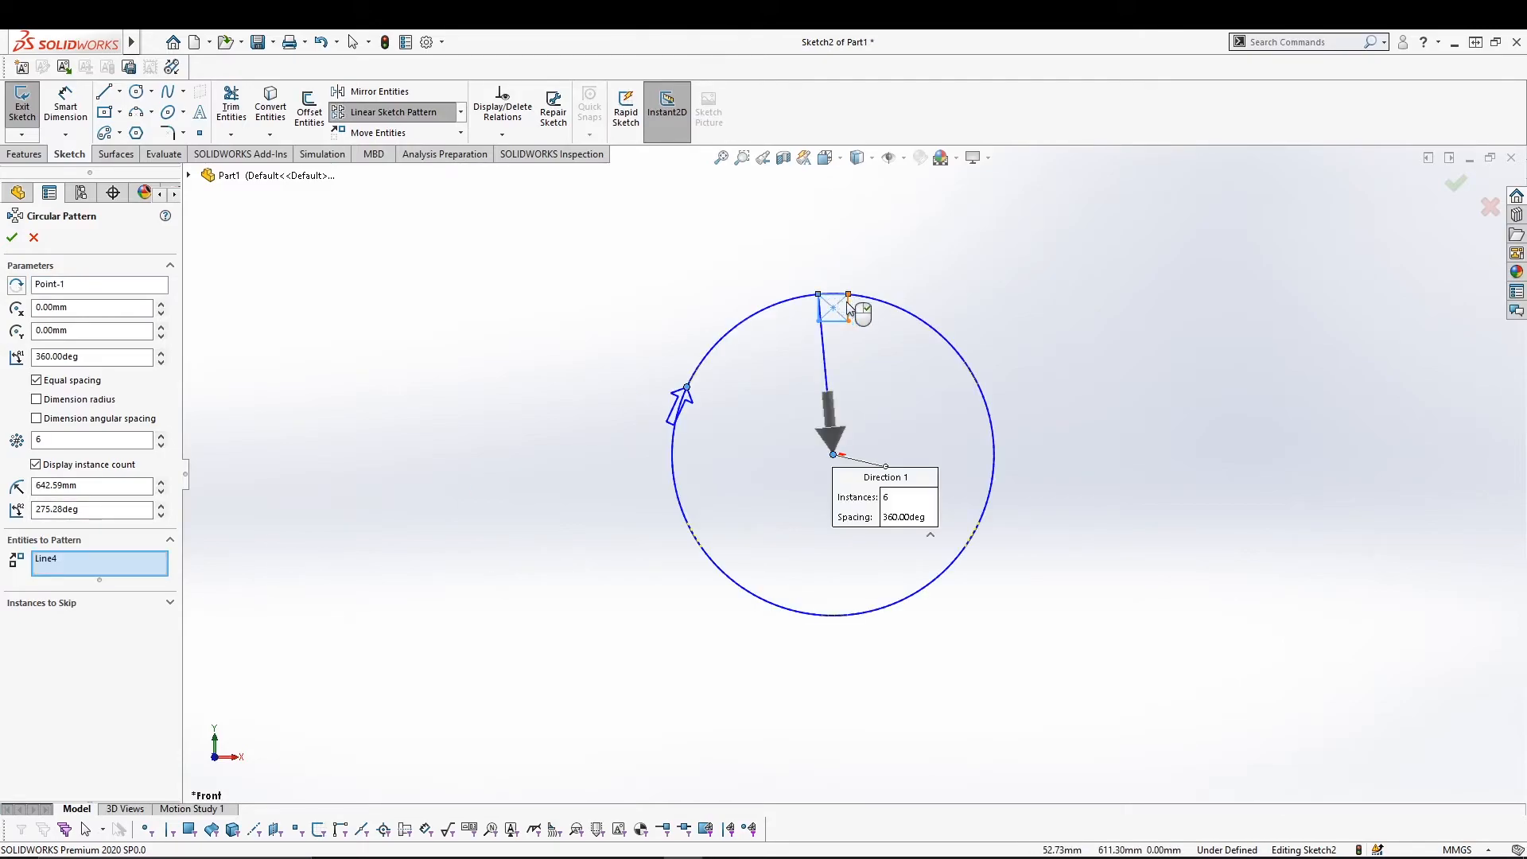
click(841, 321)
click(818, 307)
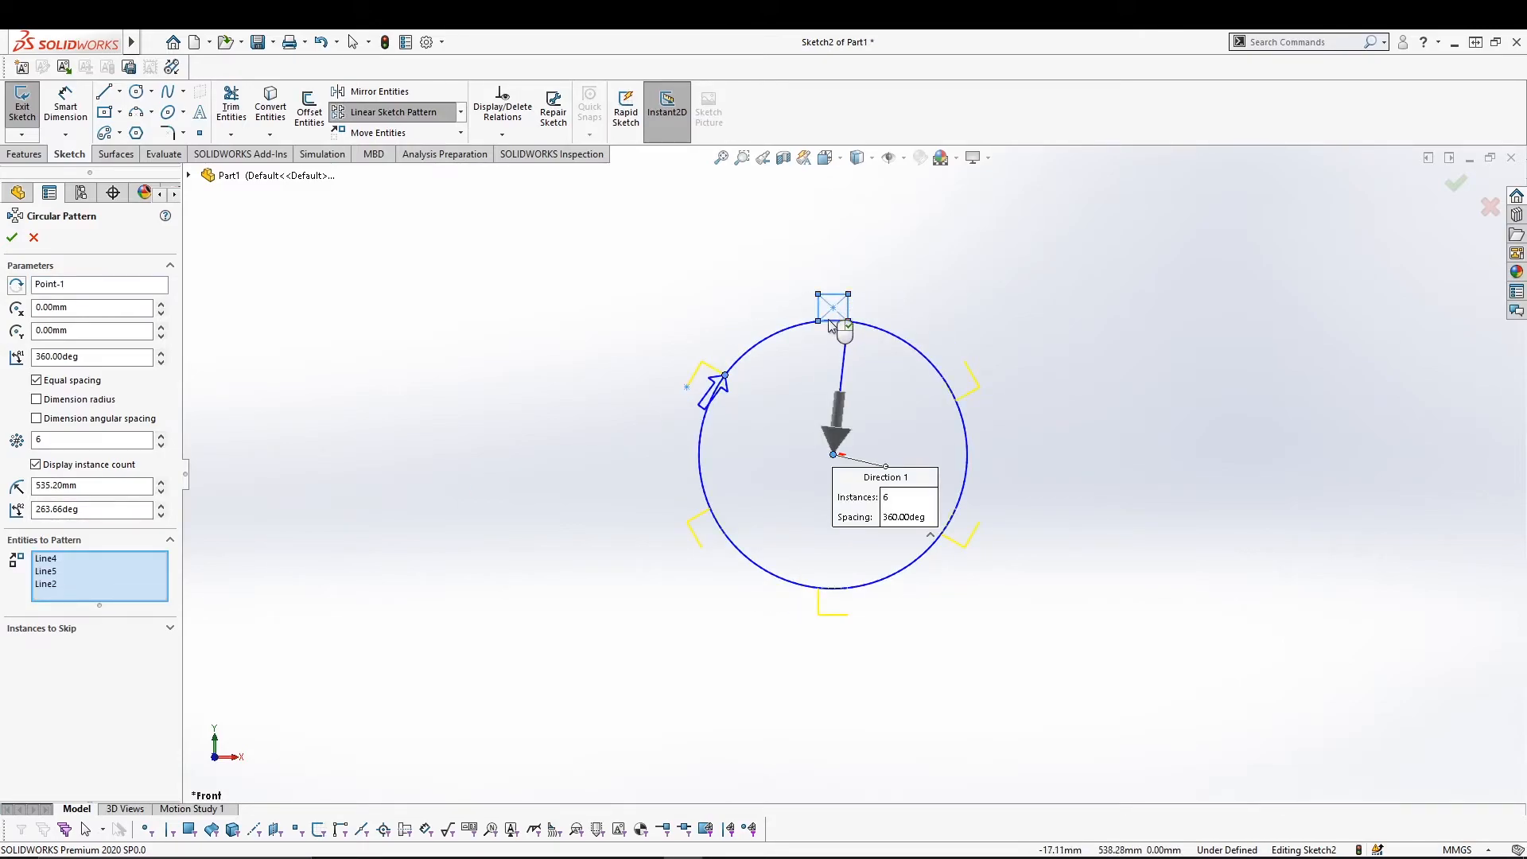
click(847, 308)
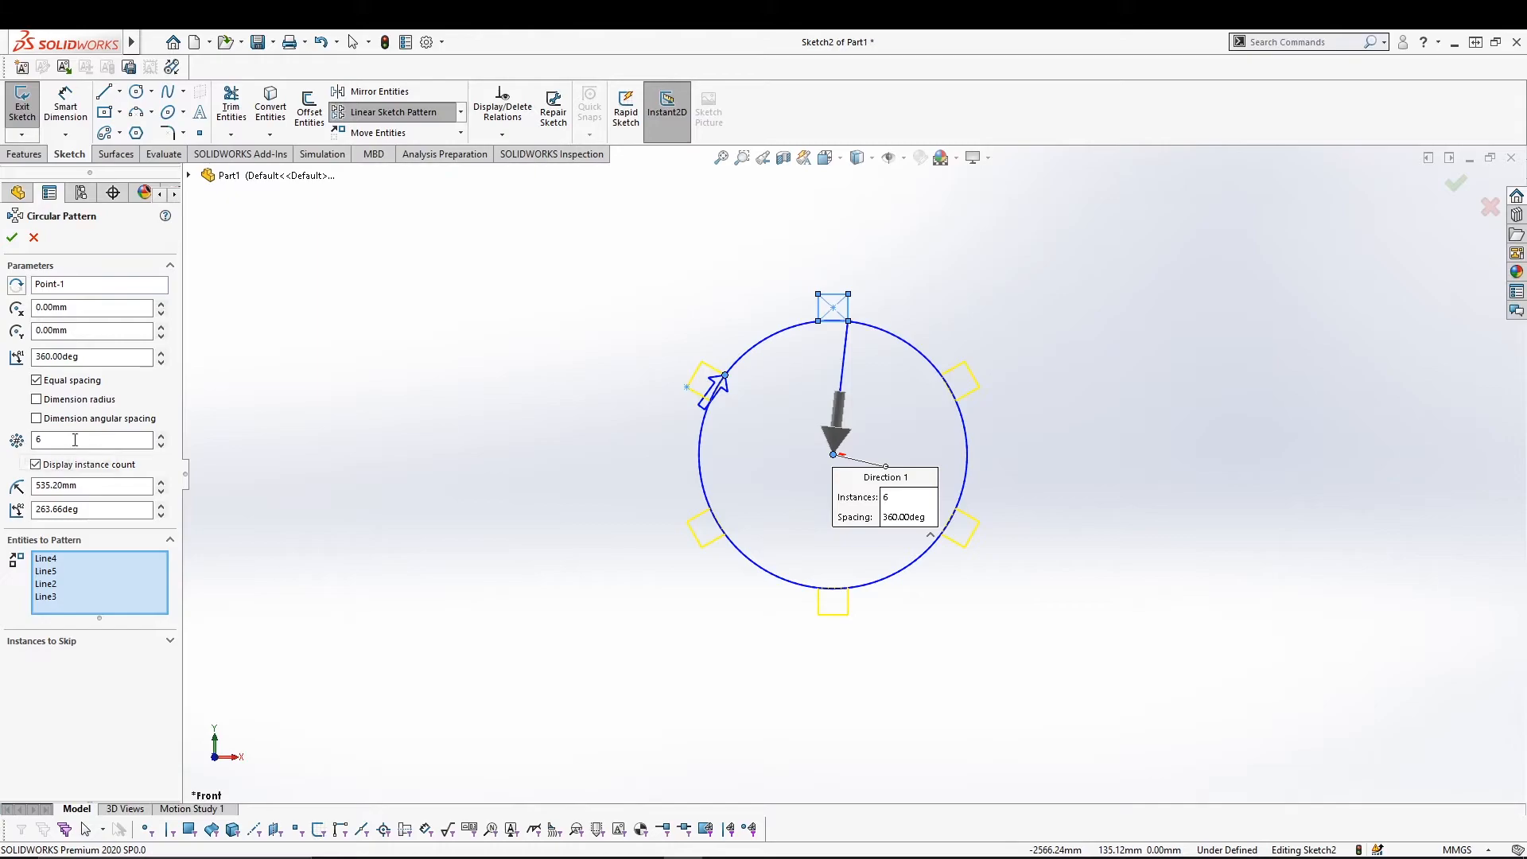
click(160, 436)
click(161, 435)
click(161, 436)
click(160, 436)
click(161, 436)
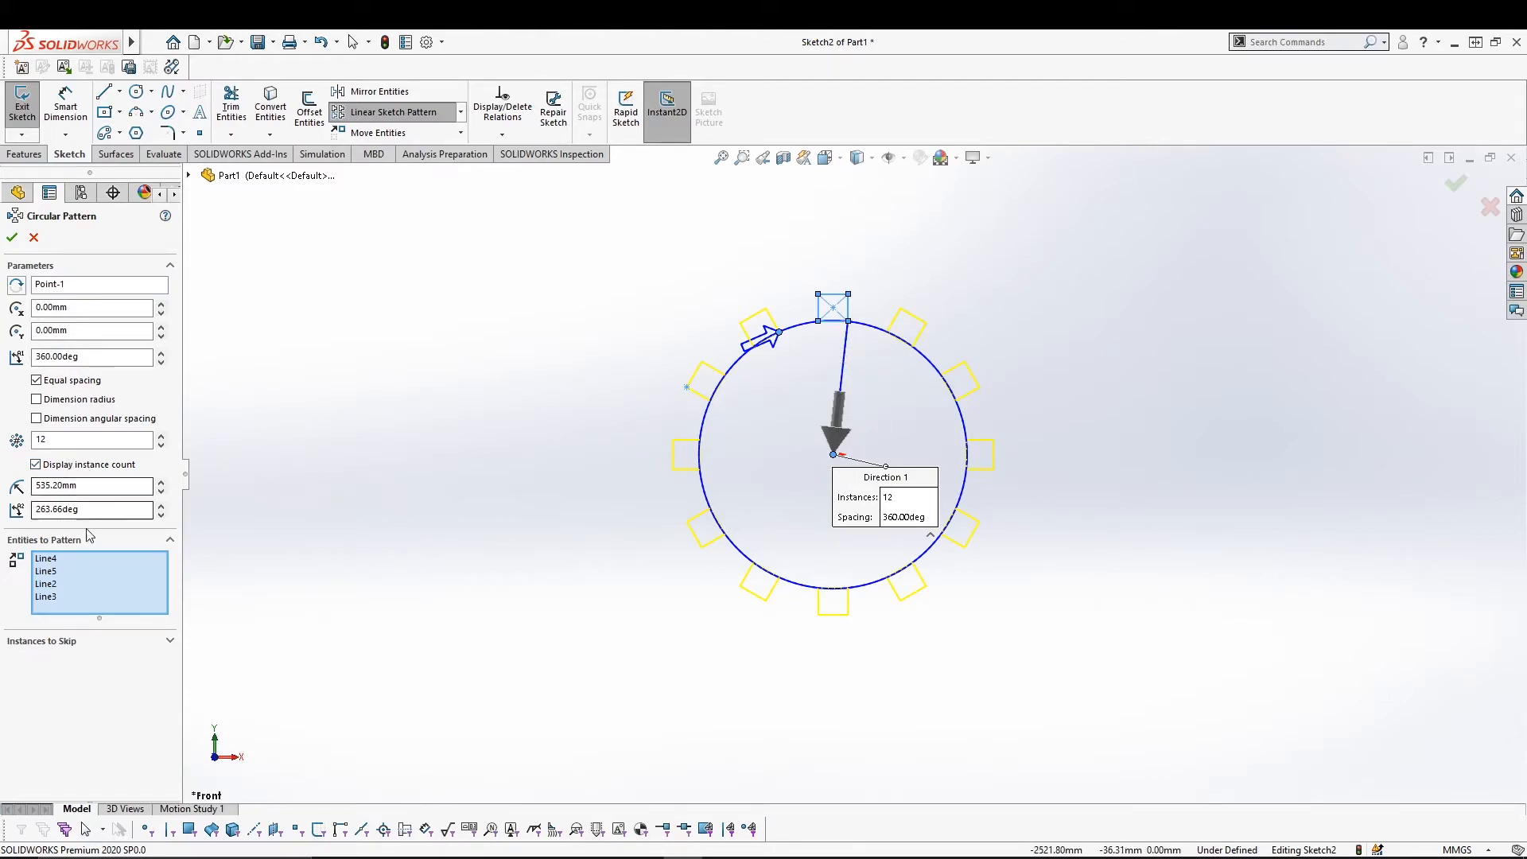
Skip the left, right and lower-left instances and confirm the circular pattern.
click(171, 641)
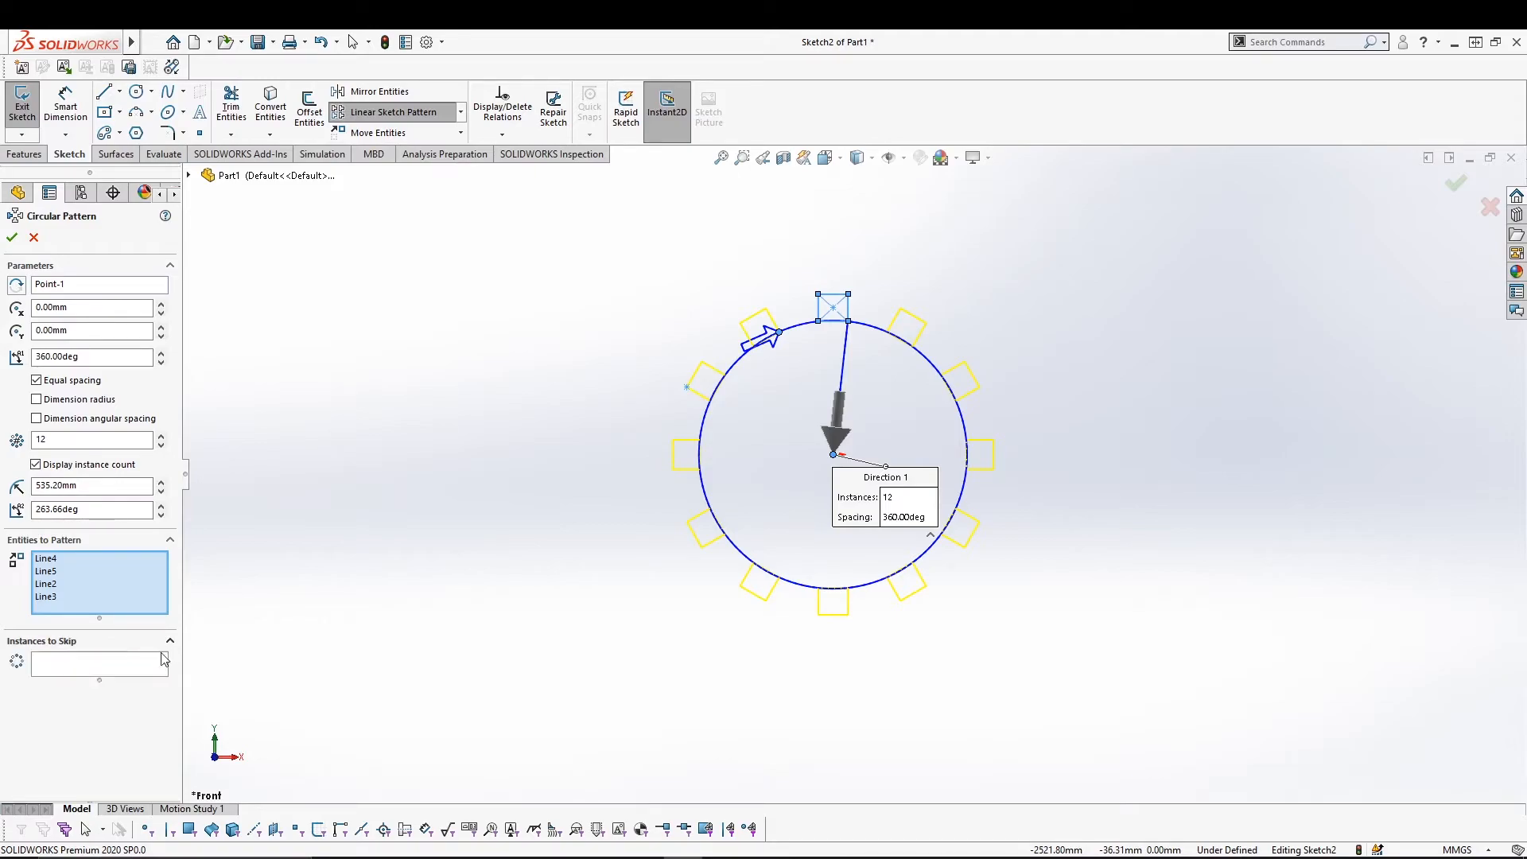
click(700, 442)
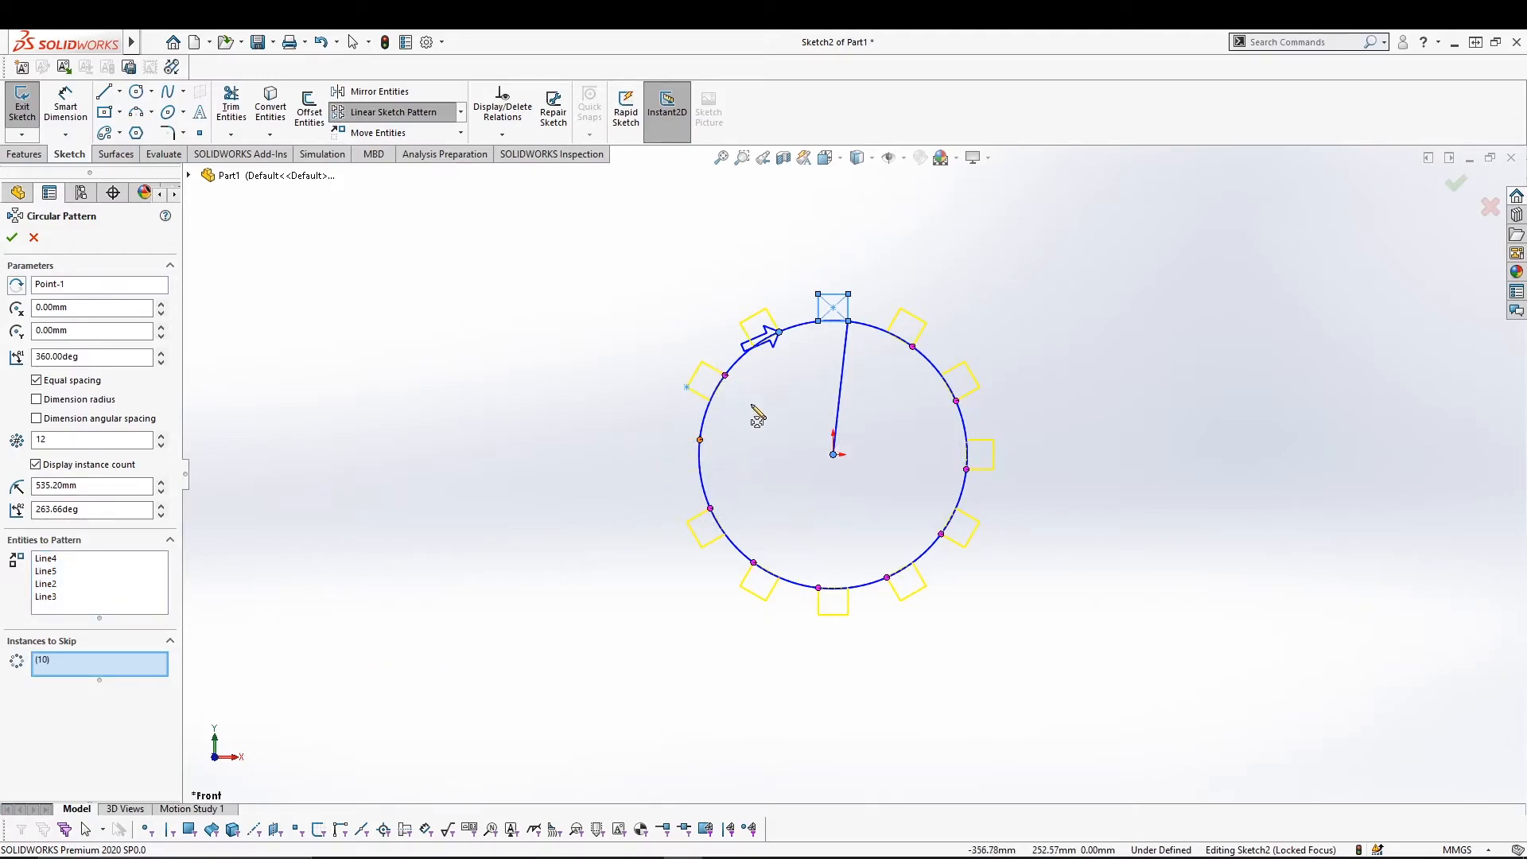
click(967, 470)
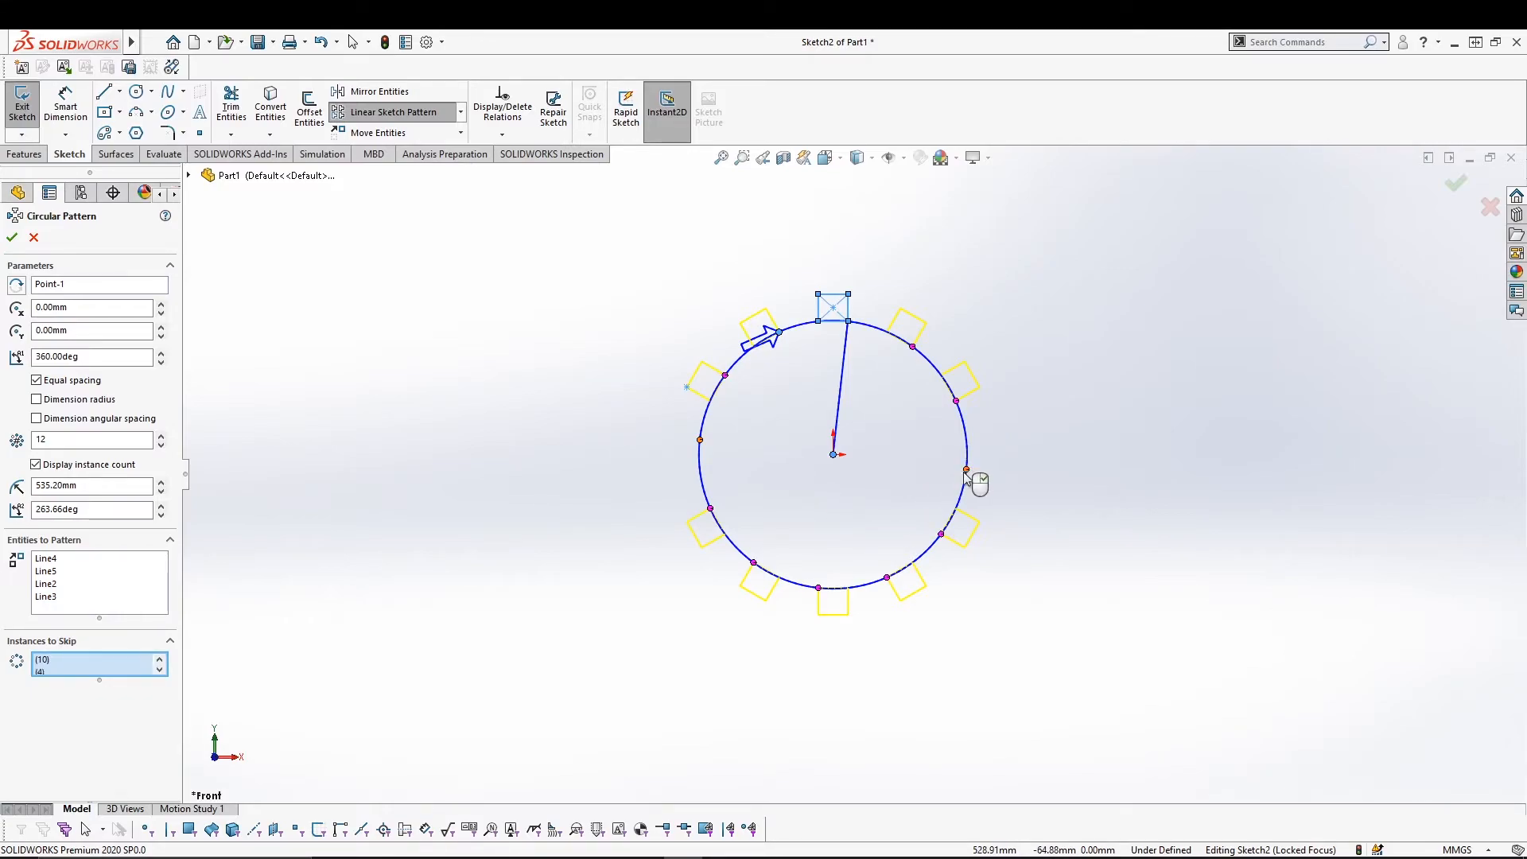
click(753, 565)
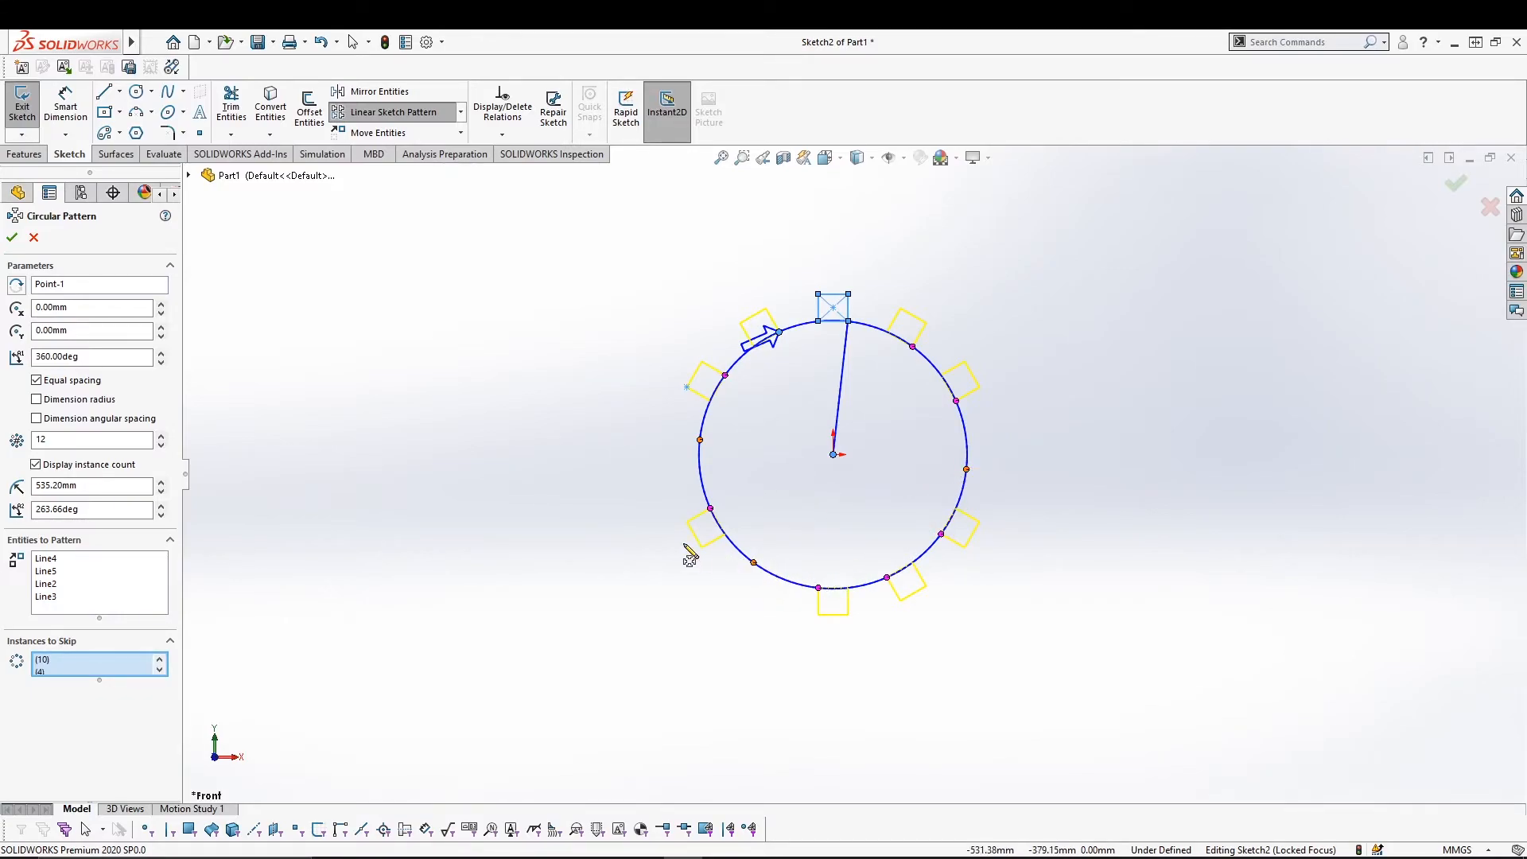
click(11, 237)
Zoom out, box-select all the patterned squares and delete them.
click(438, 397)
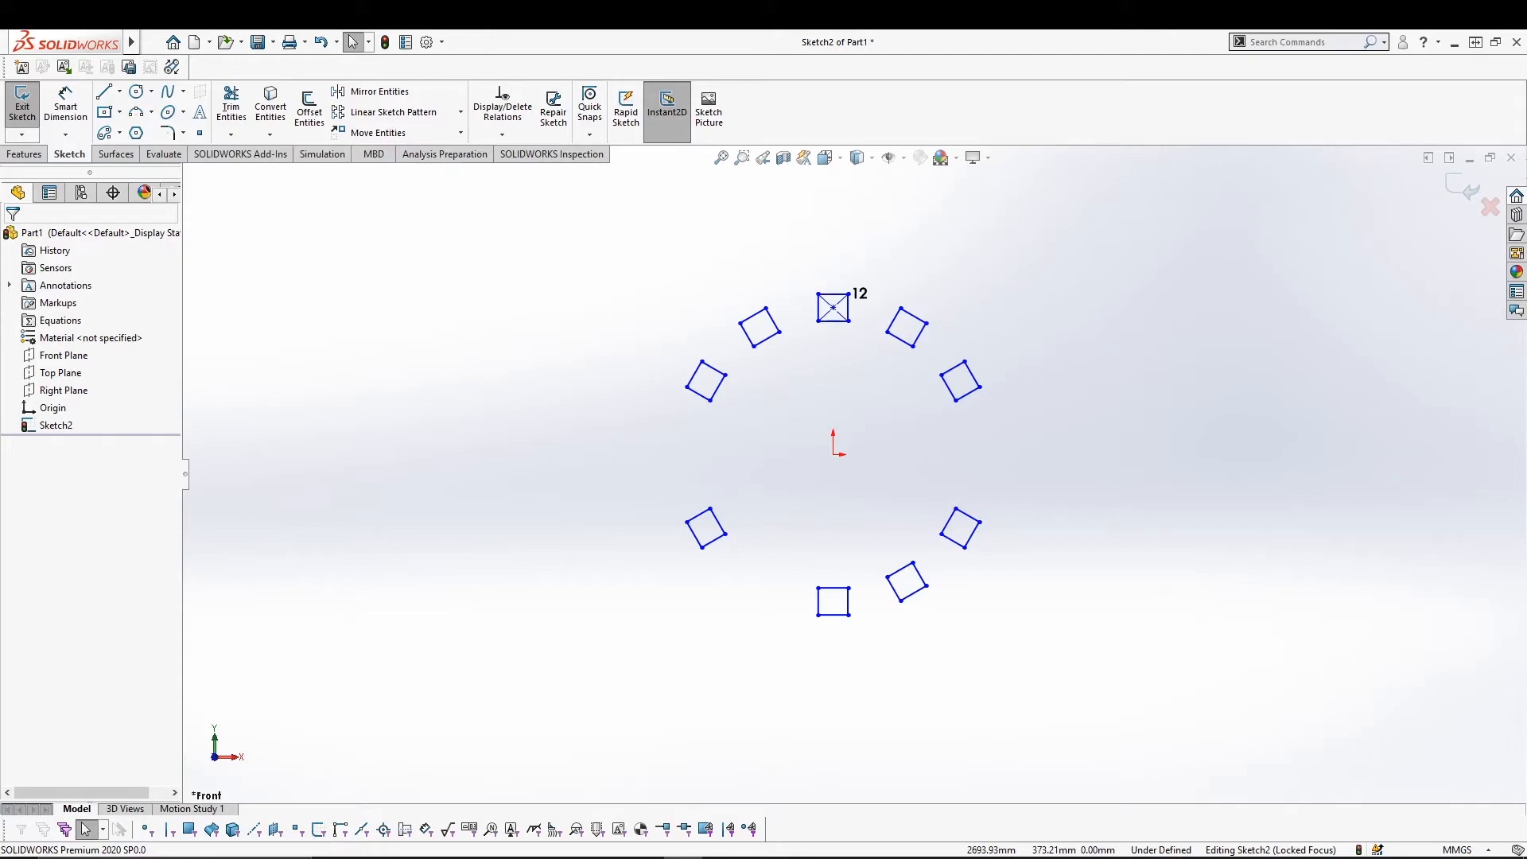
shift+middle_drag(480, 348, 747, 368)
shift+middle_drag(433, 380, 670, 384)
key(Escape)
mouse_move(637, 260)
mouse_down()
mouse_move(862, 287)
mouse_move(1143, 741)
mouse_up()
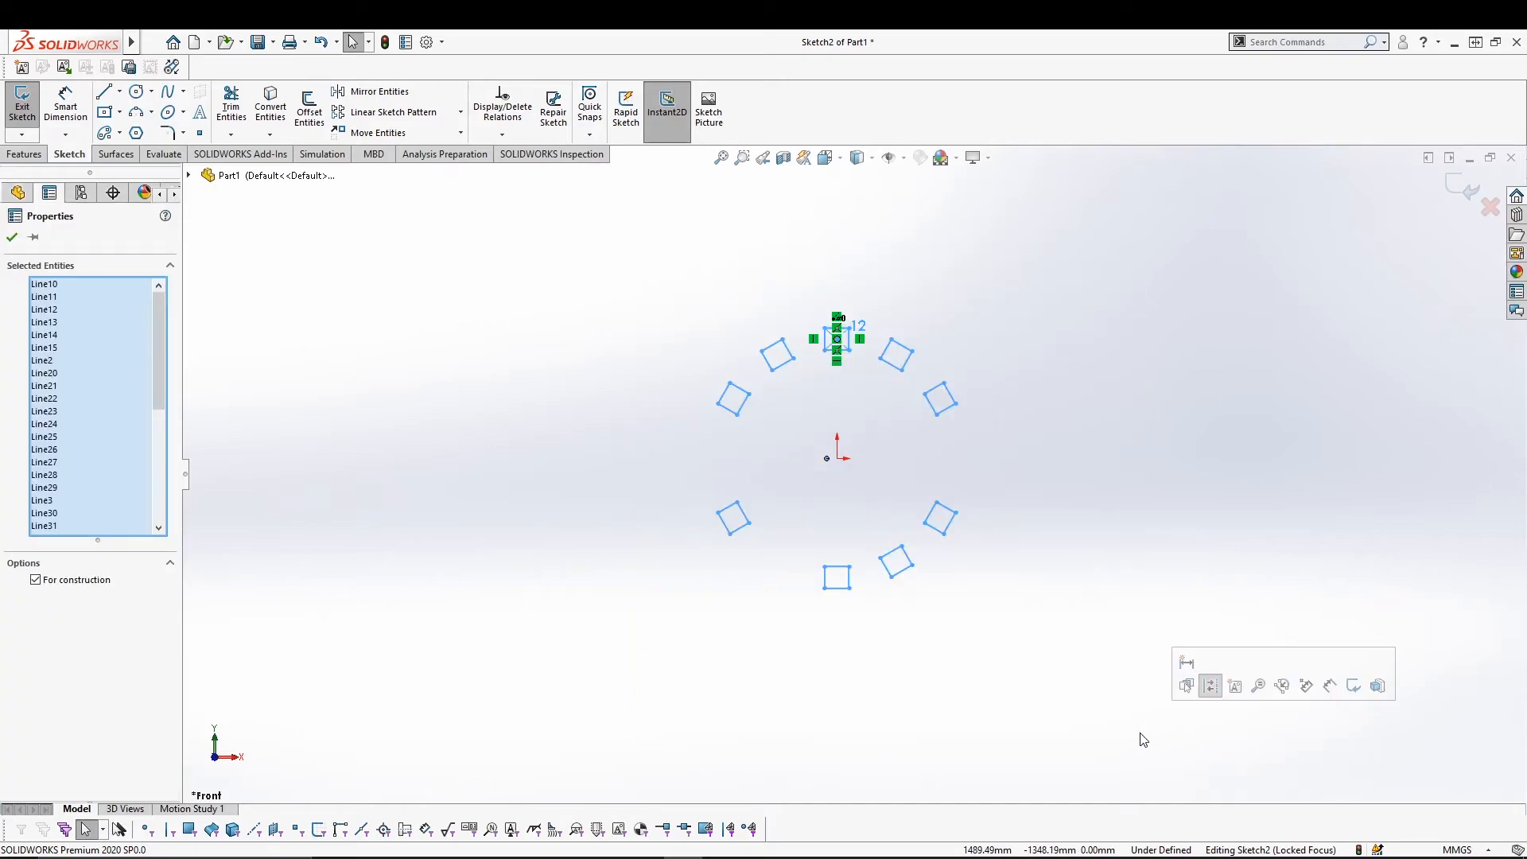
key(Delete)
key(Return)
key(Return)
key(Return)
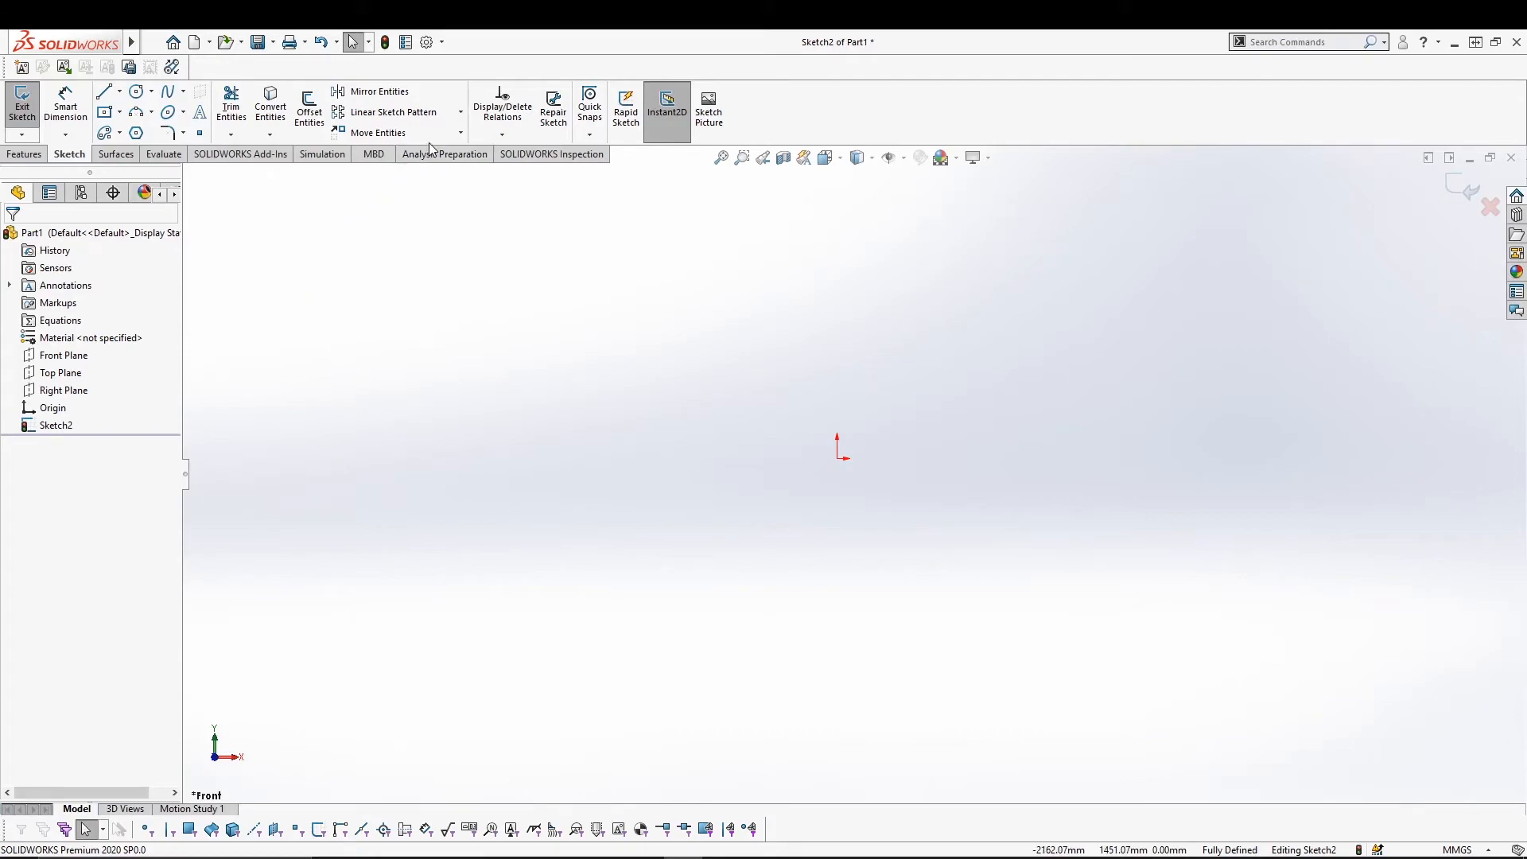
Choose the rectangle drawing tool from the line and rectangle options.
mouse_move(460, 133)
click(104, 112)
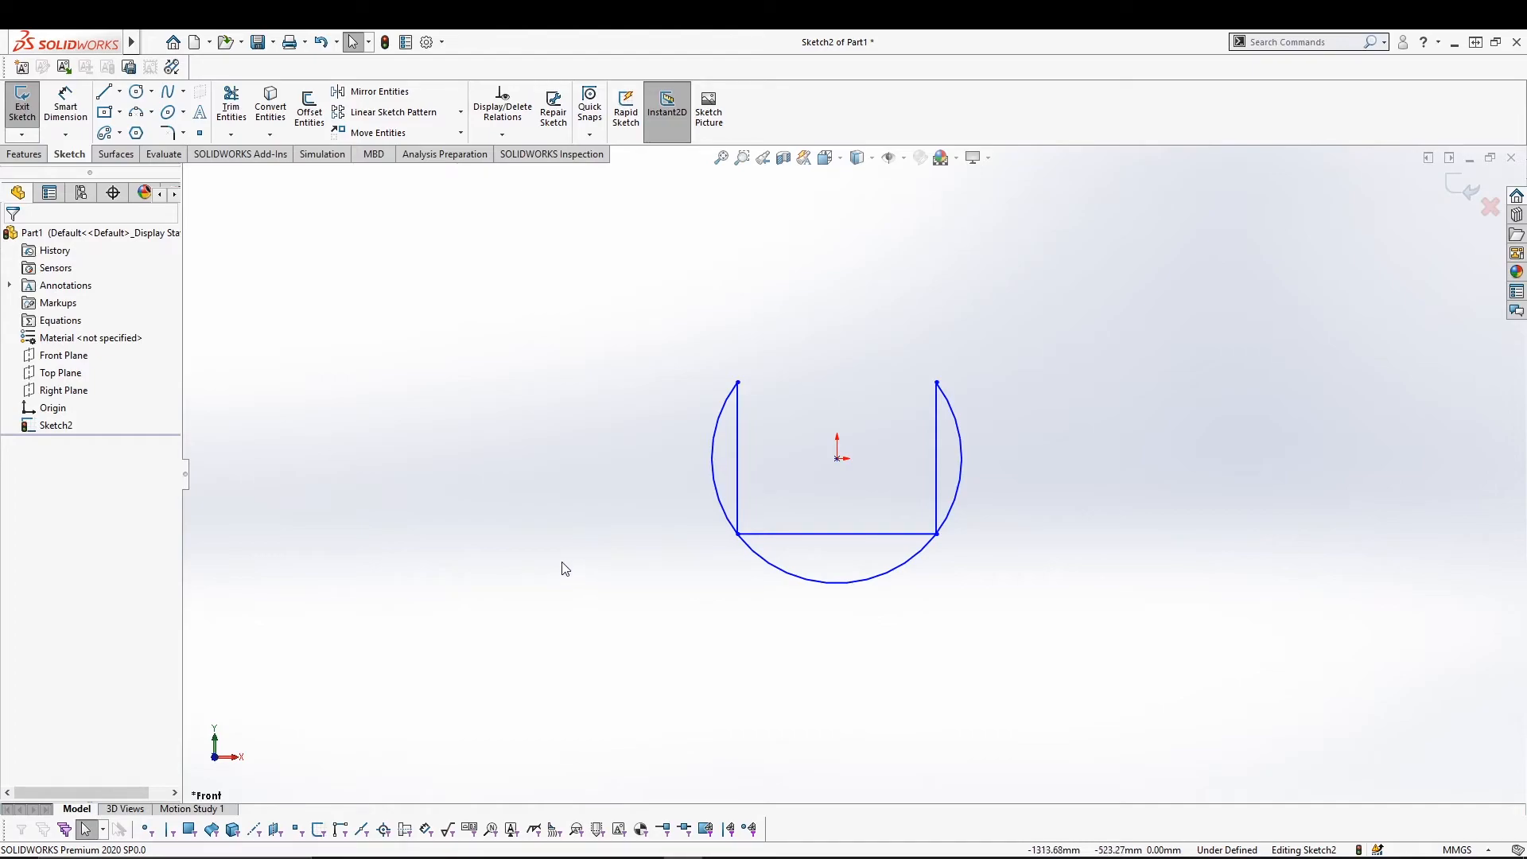
Move the arc and three lines from the origin to the upper left.
click(461, 132)
click(412, 133)
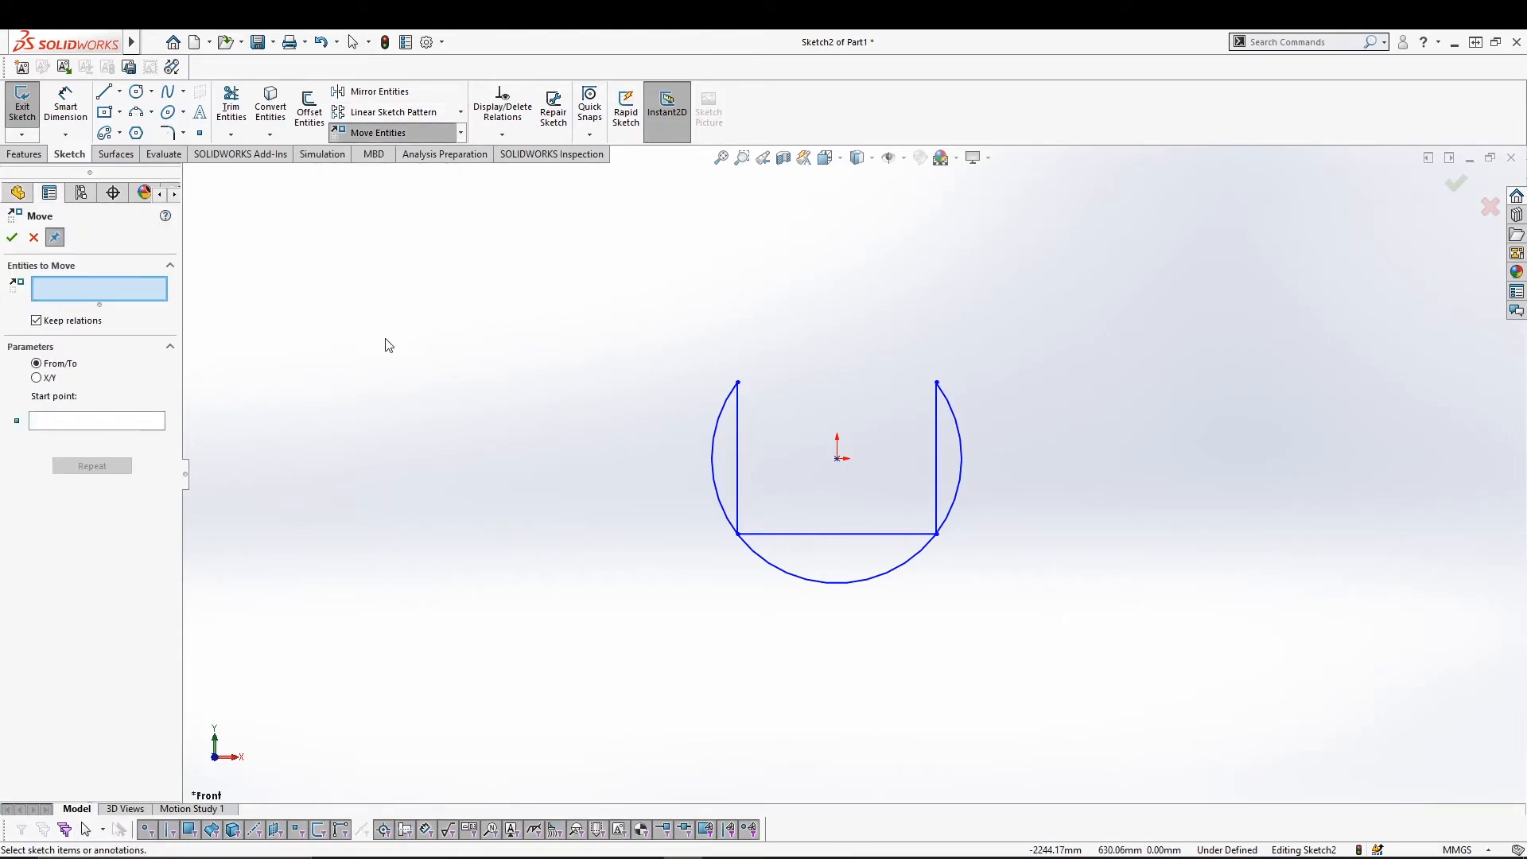
click(727, 397)
click(739, 416)
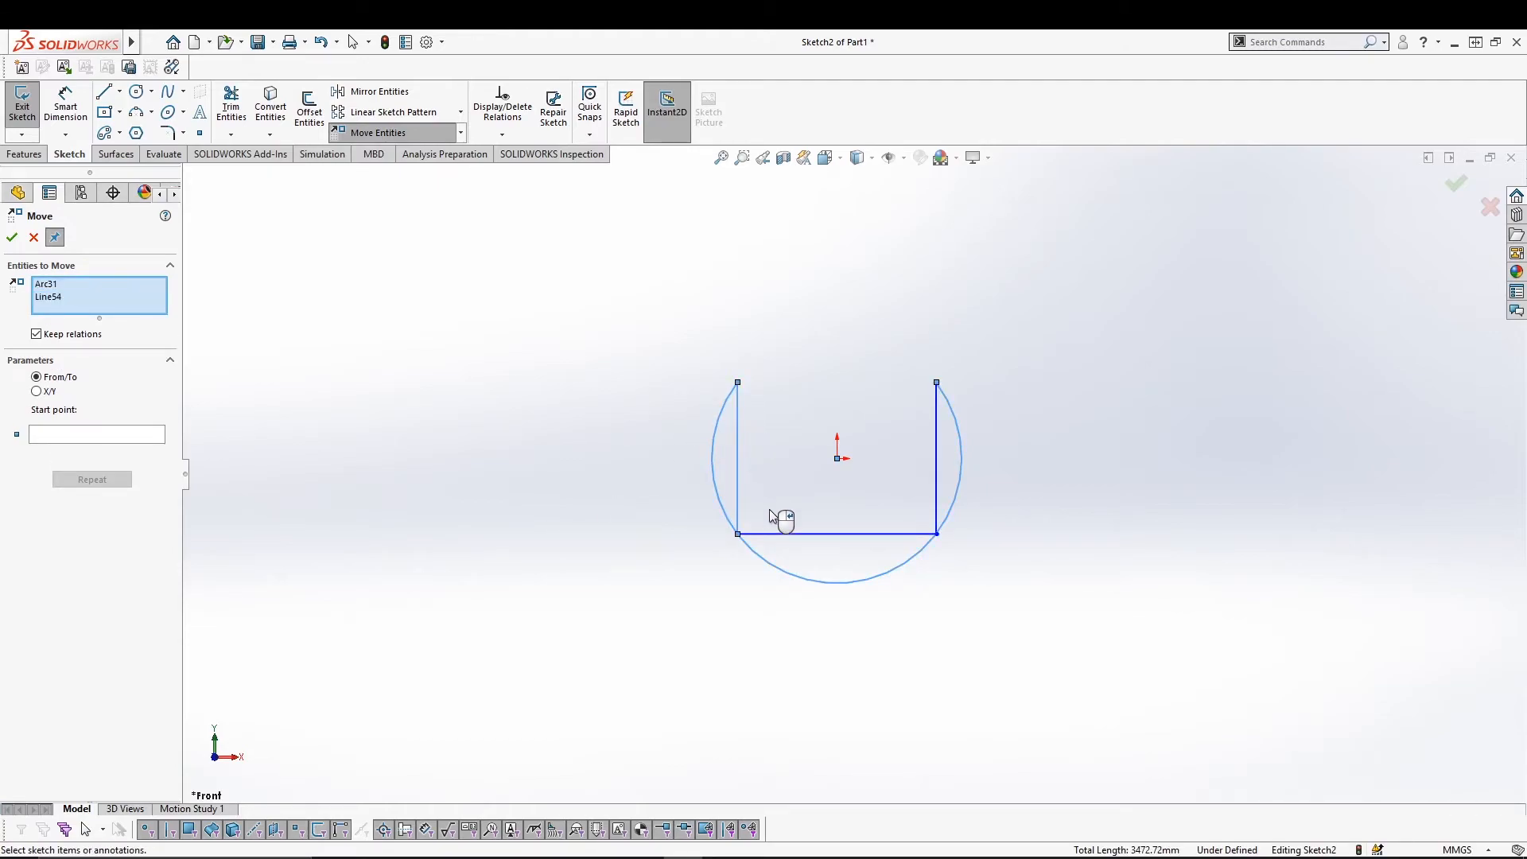
click(788, 533)
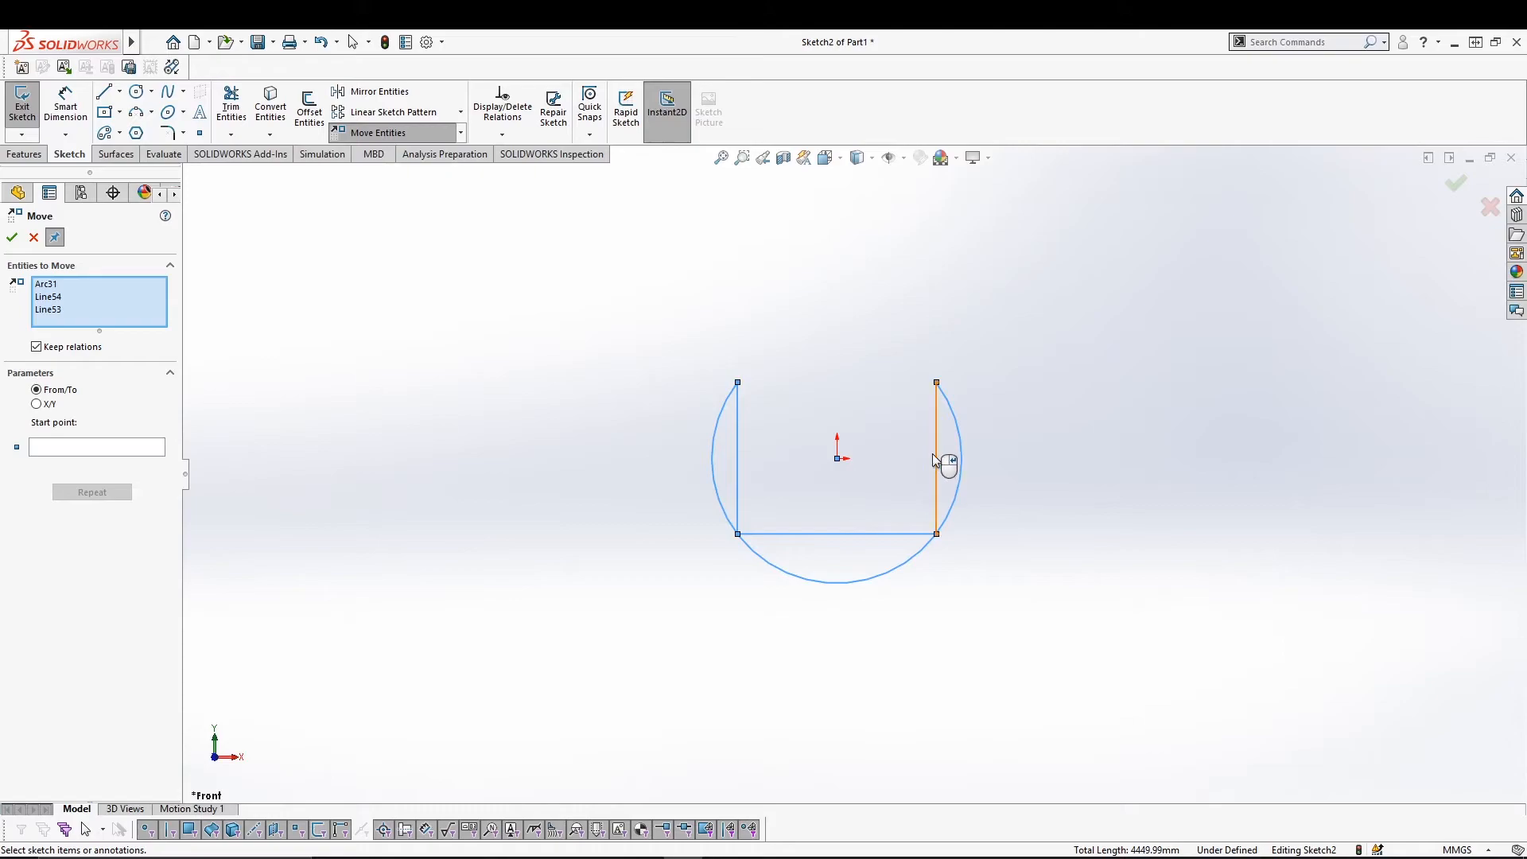
click(934, 463)
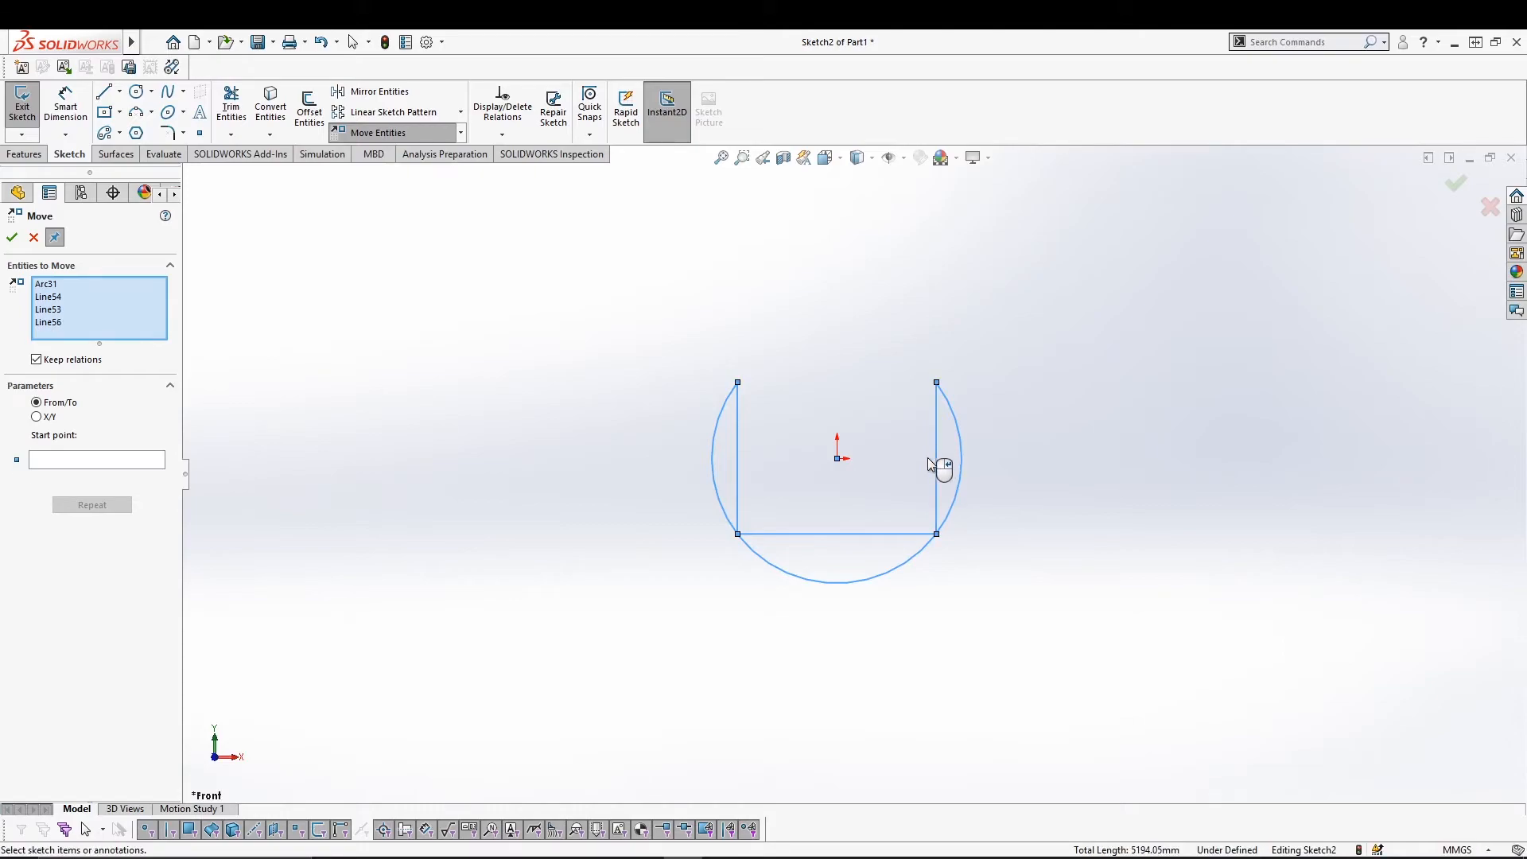
click(45, 463)
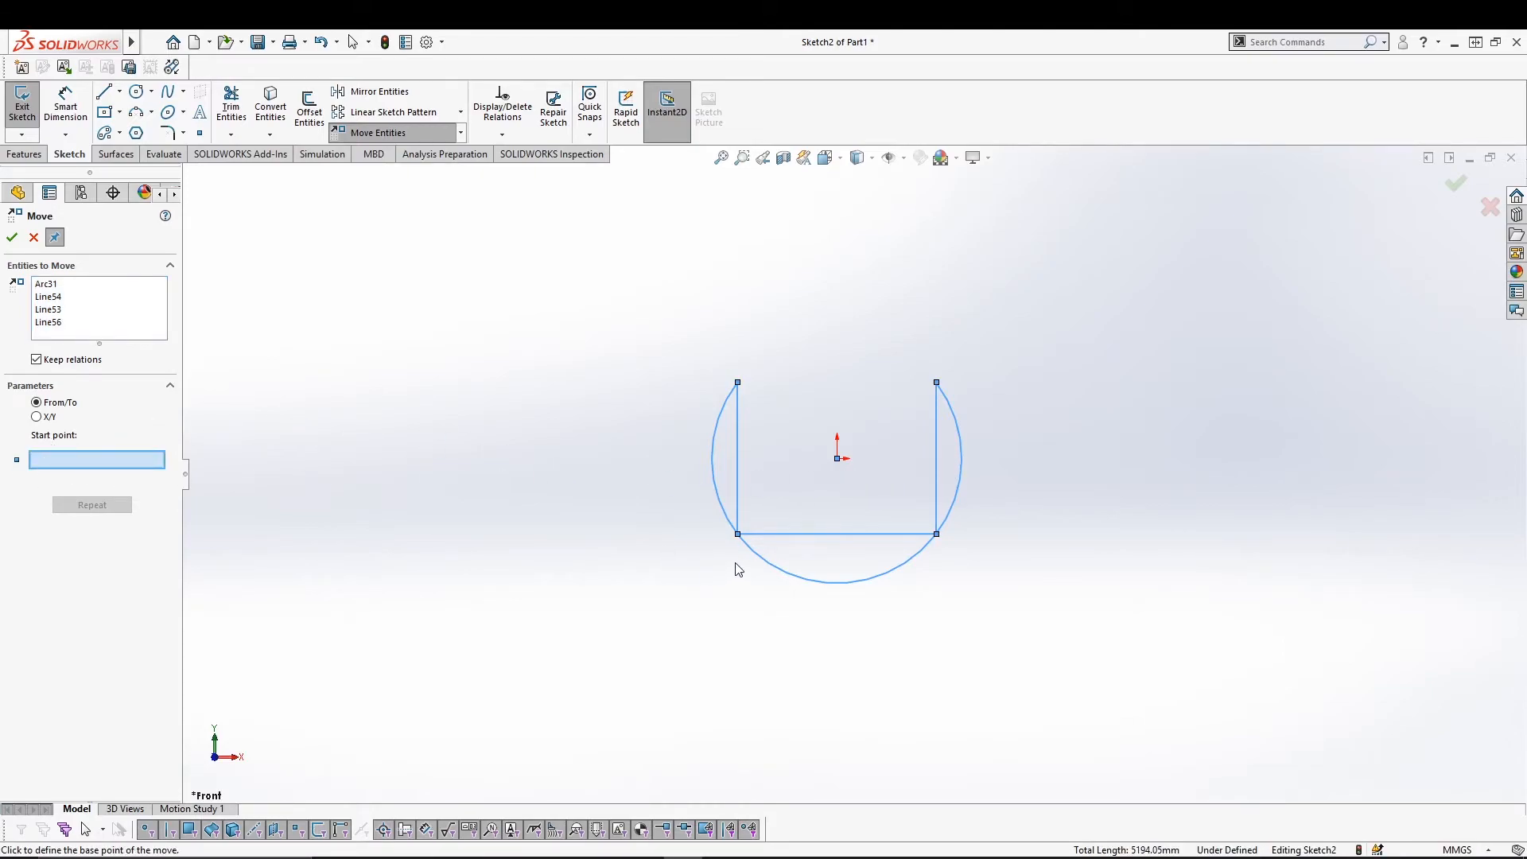
click(837, 459)
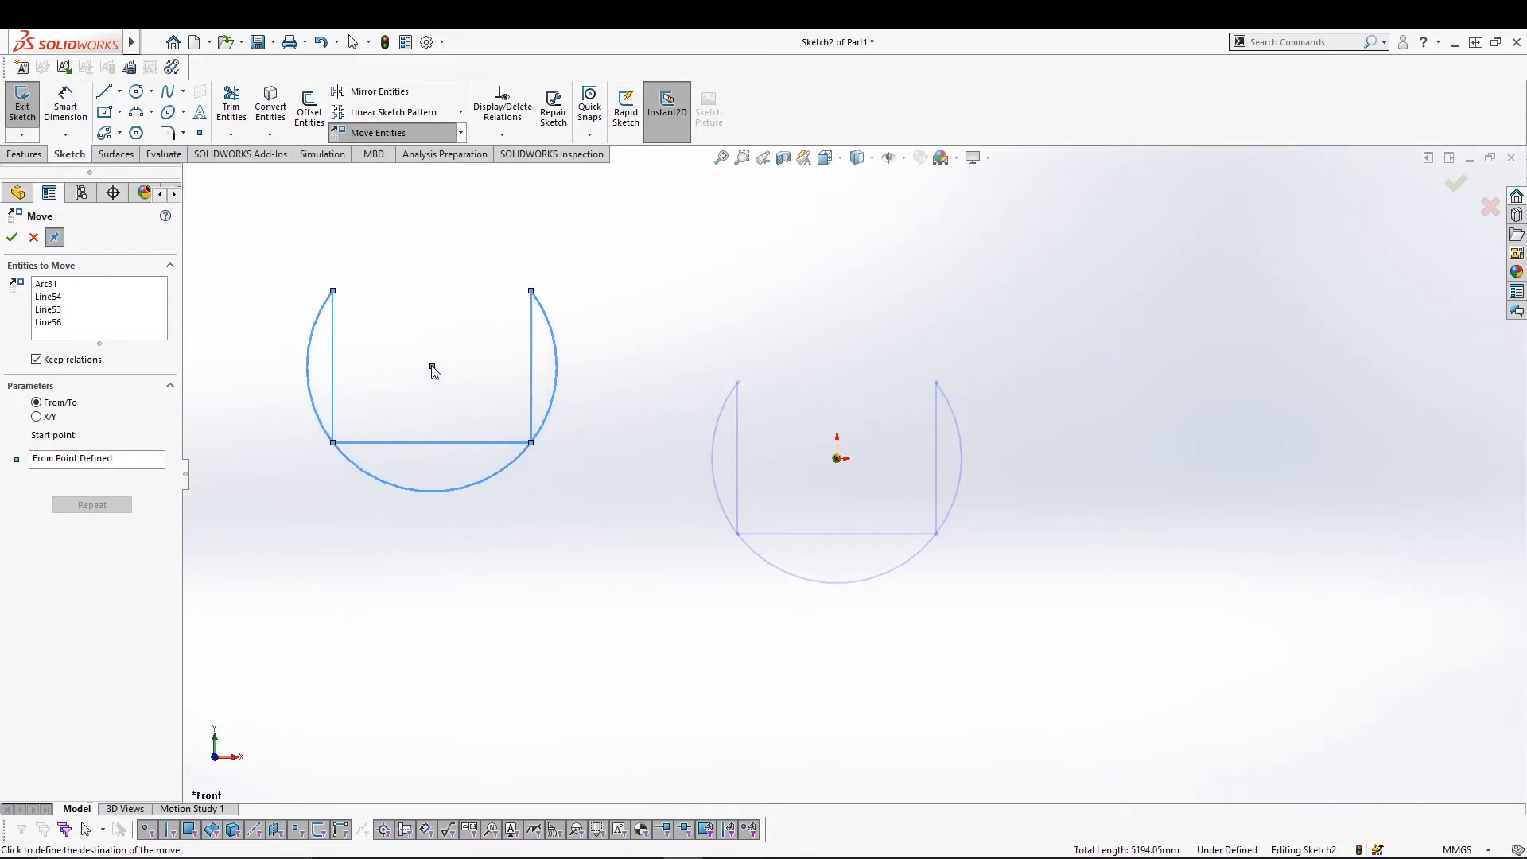
click(363, 298)
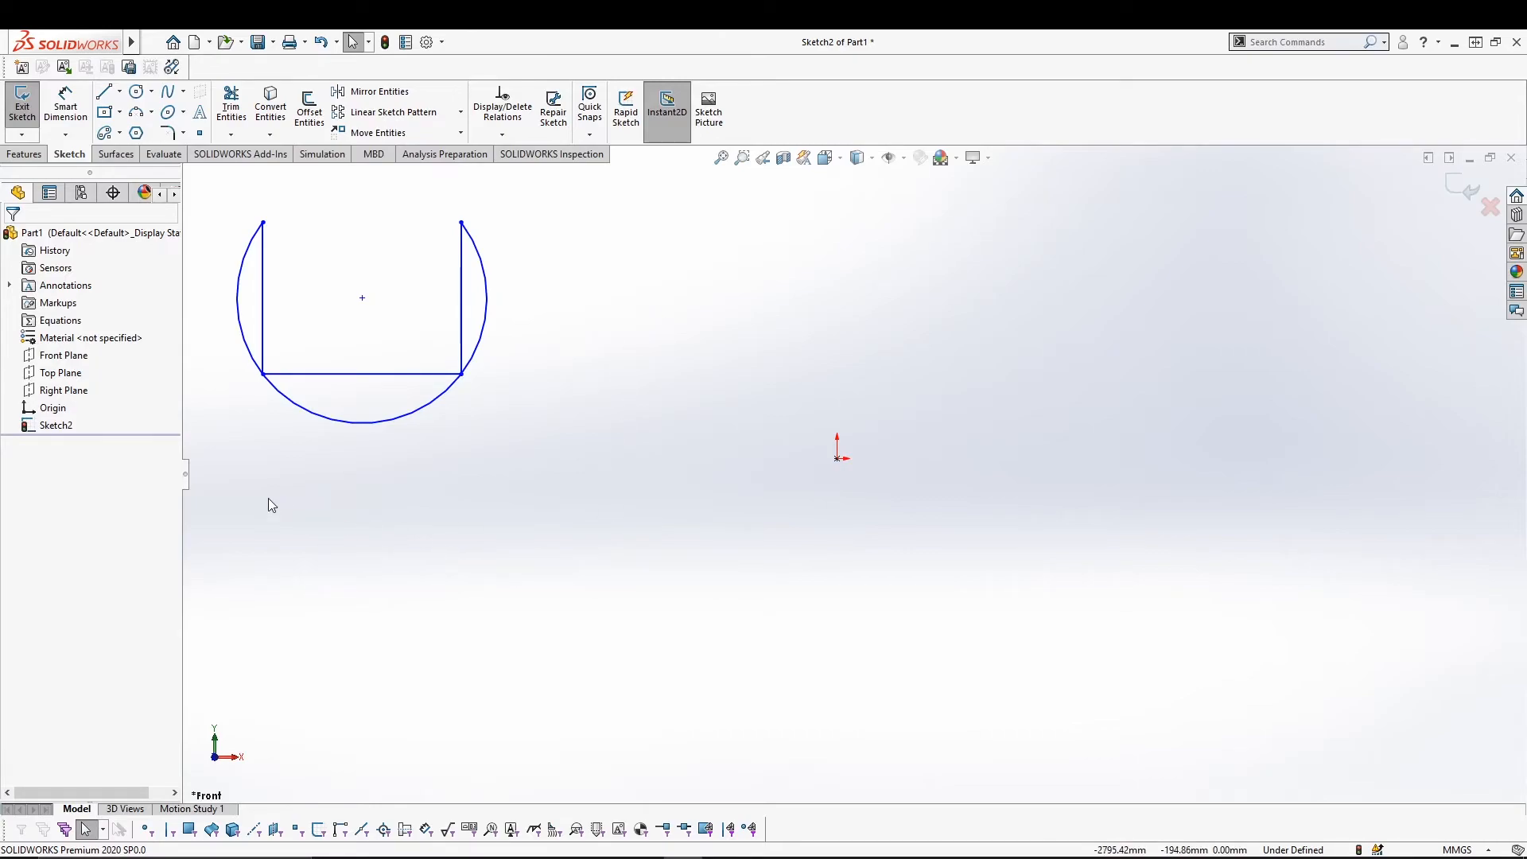
Move the shape back onto the origin, then to the upper right, and reselect it.
mouse_move(701, 426)
mouse_down()
mouse_move(183, 284)
mouse_move(213, 186)
mouse_move(242, 216)
mouse_up()
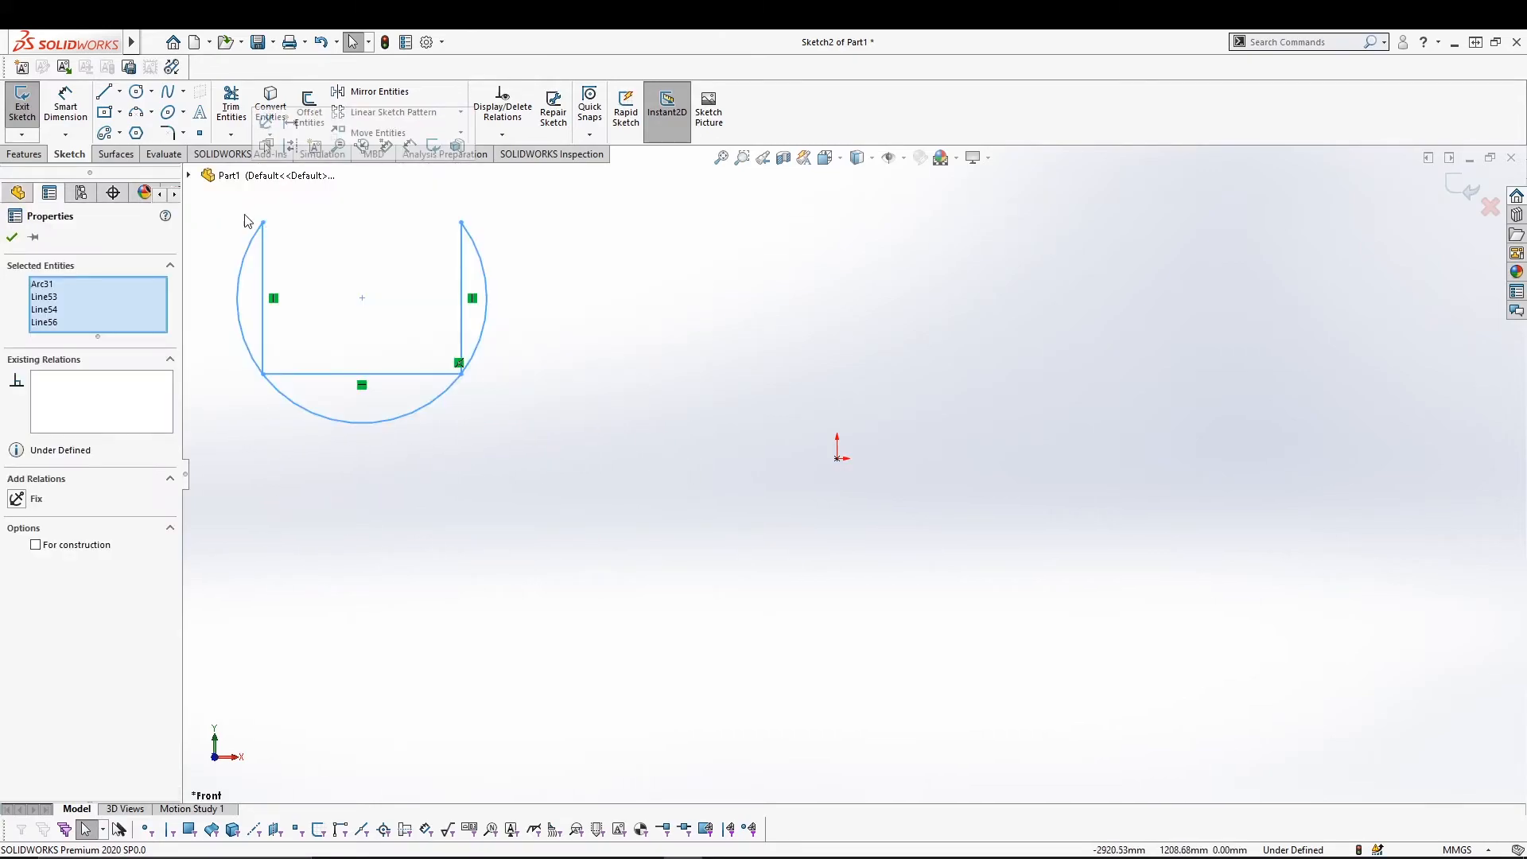
click(370, 133)
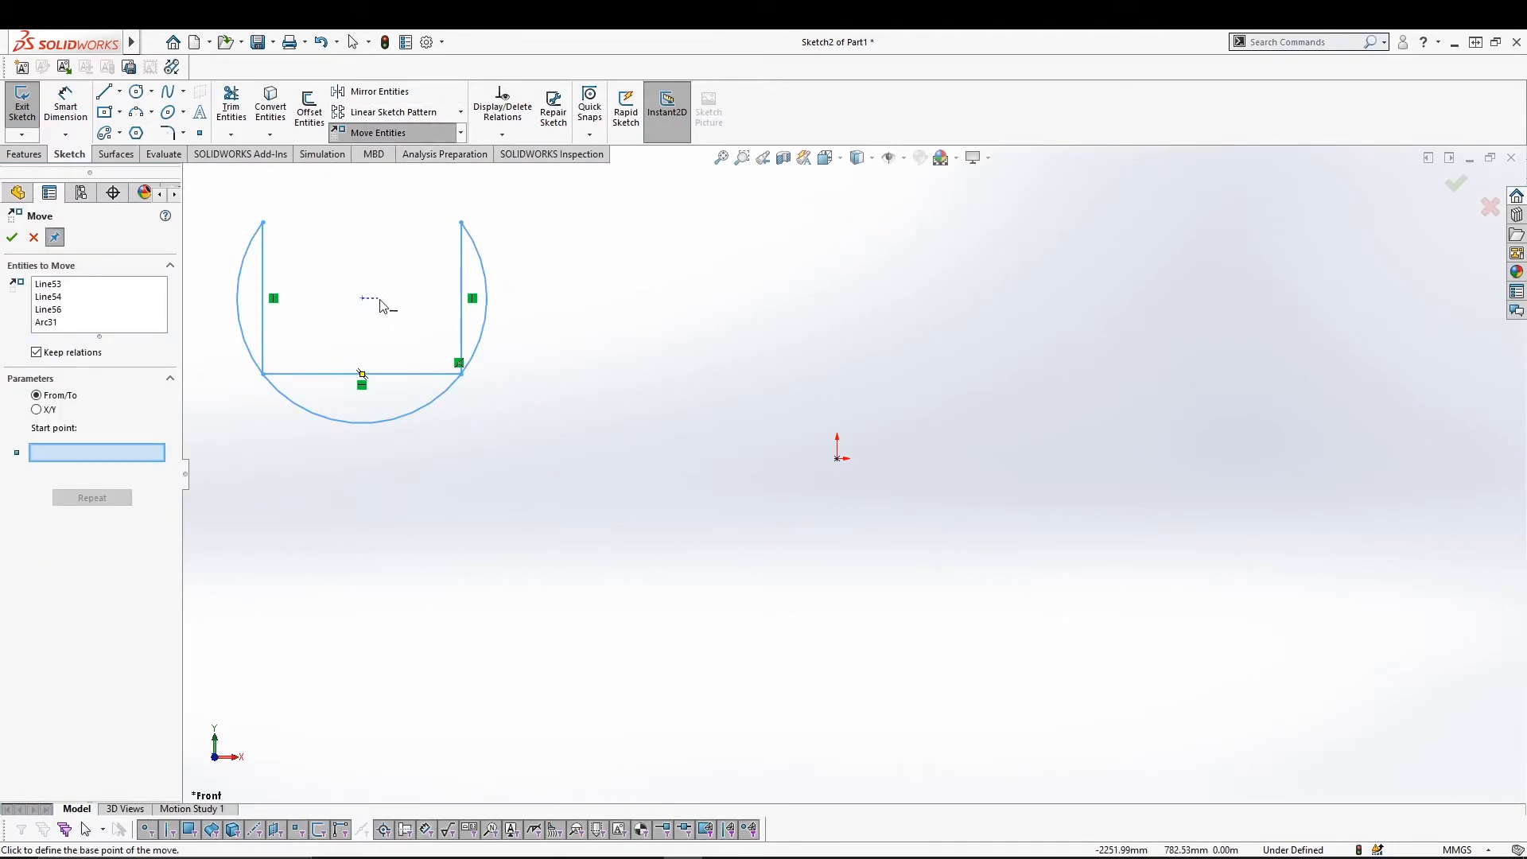
click(362, 298)
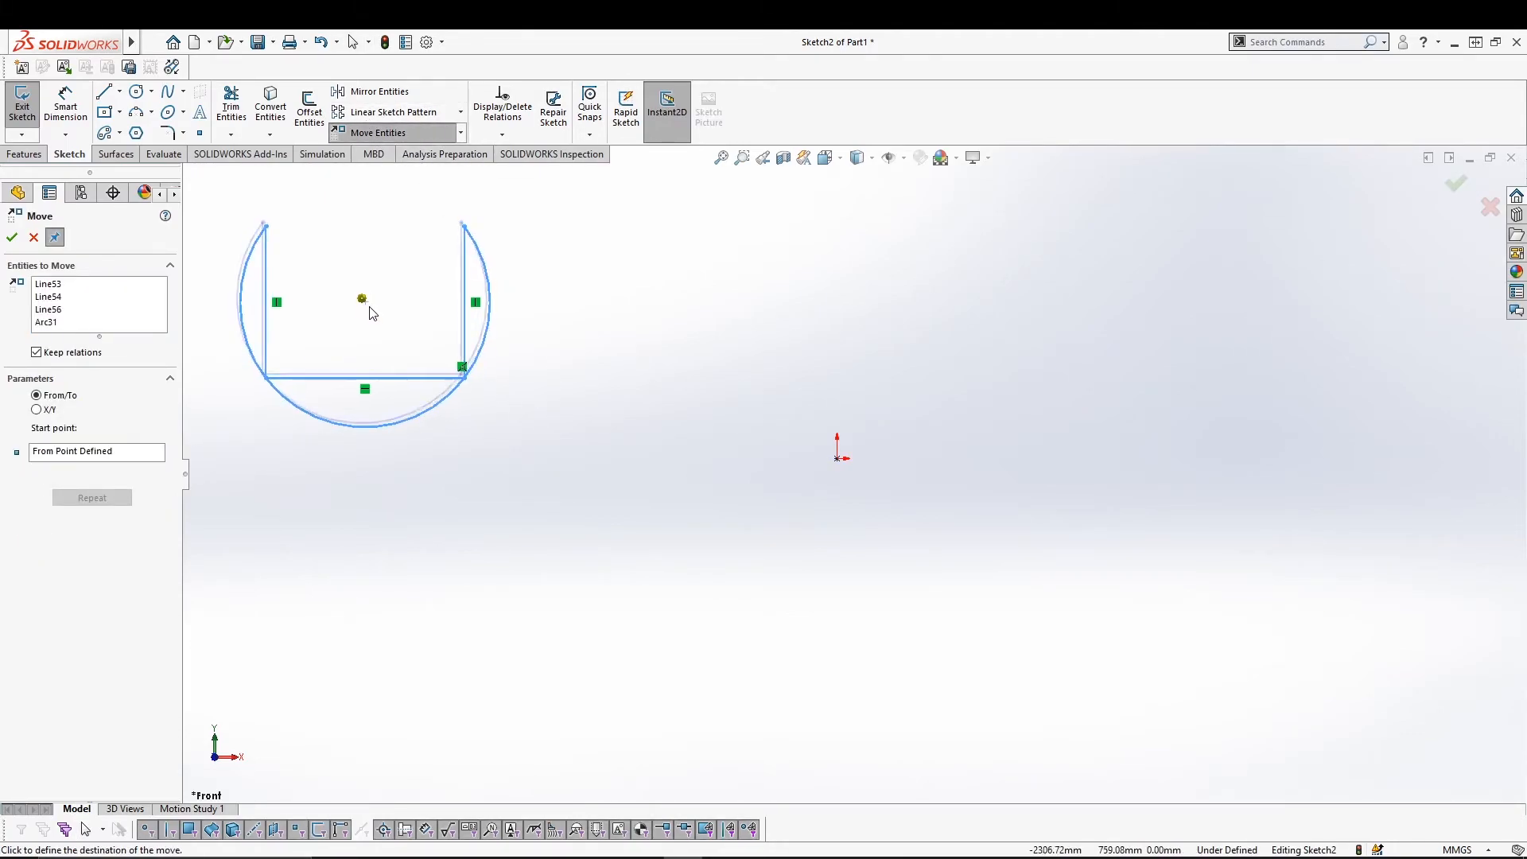
click(837, 463)
click(1145, 474)
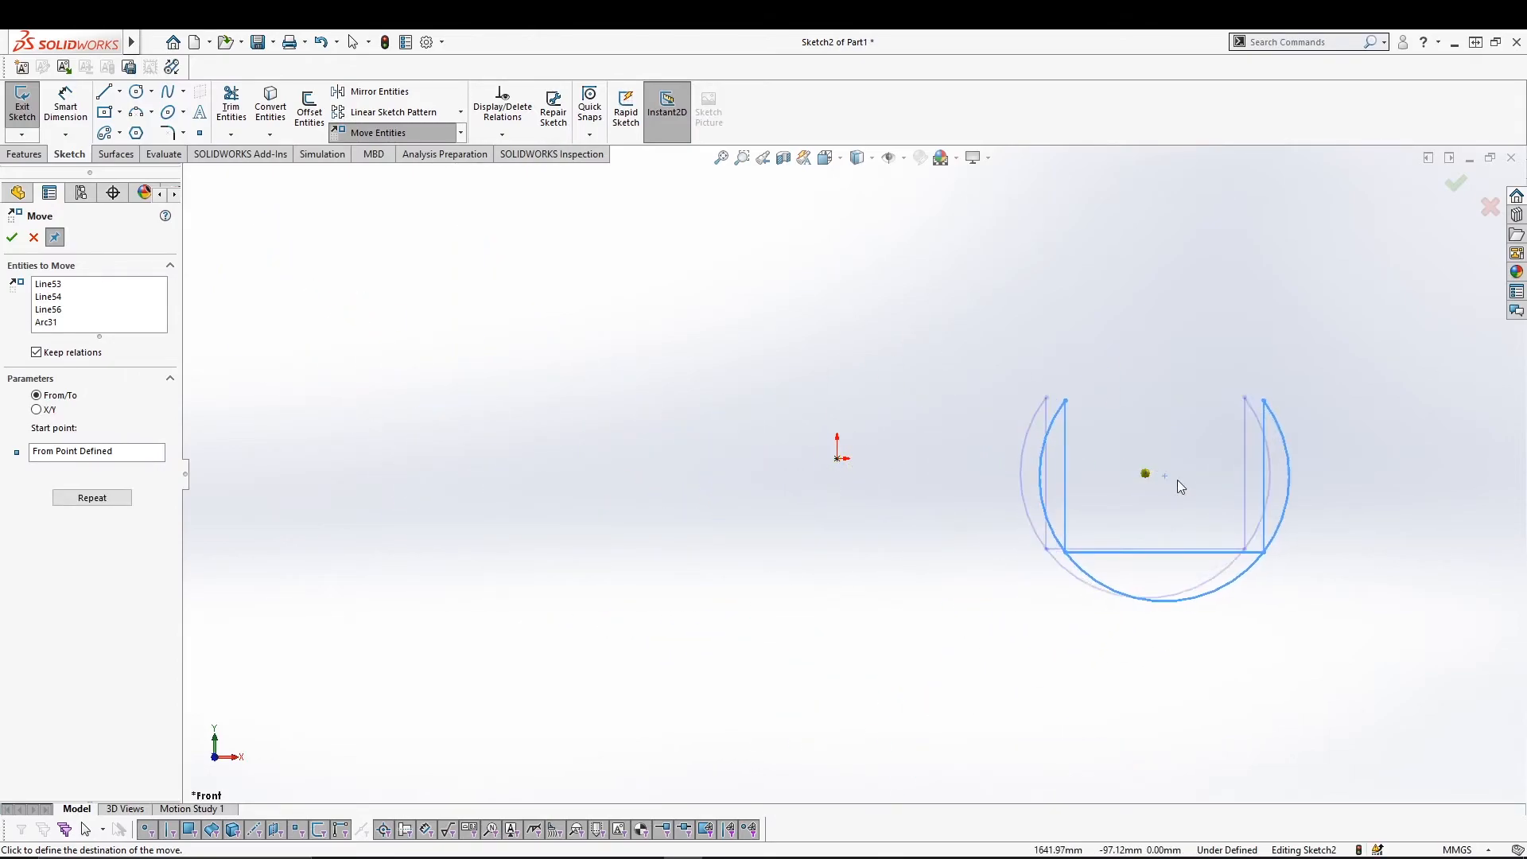
click(843, 286)
click(635, 451)
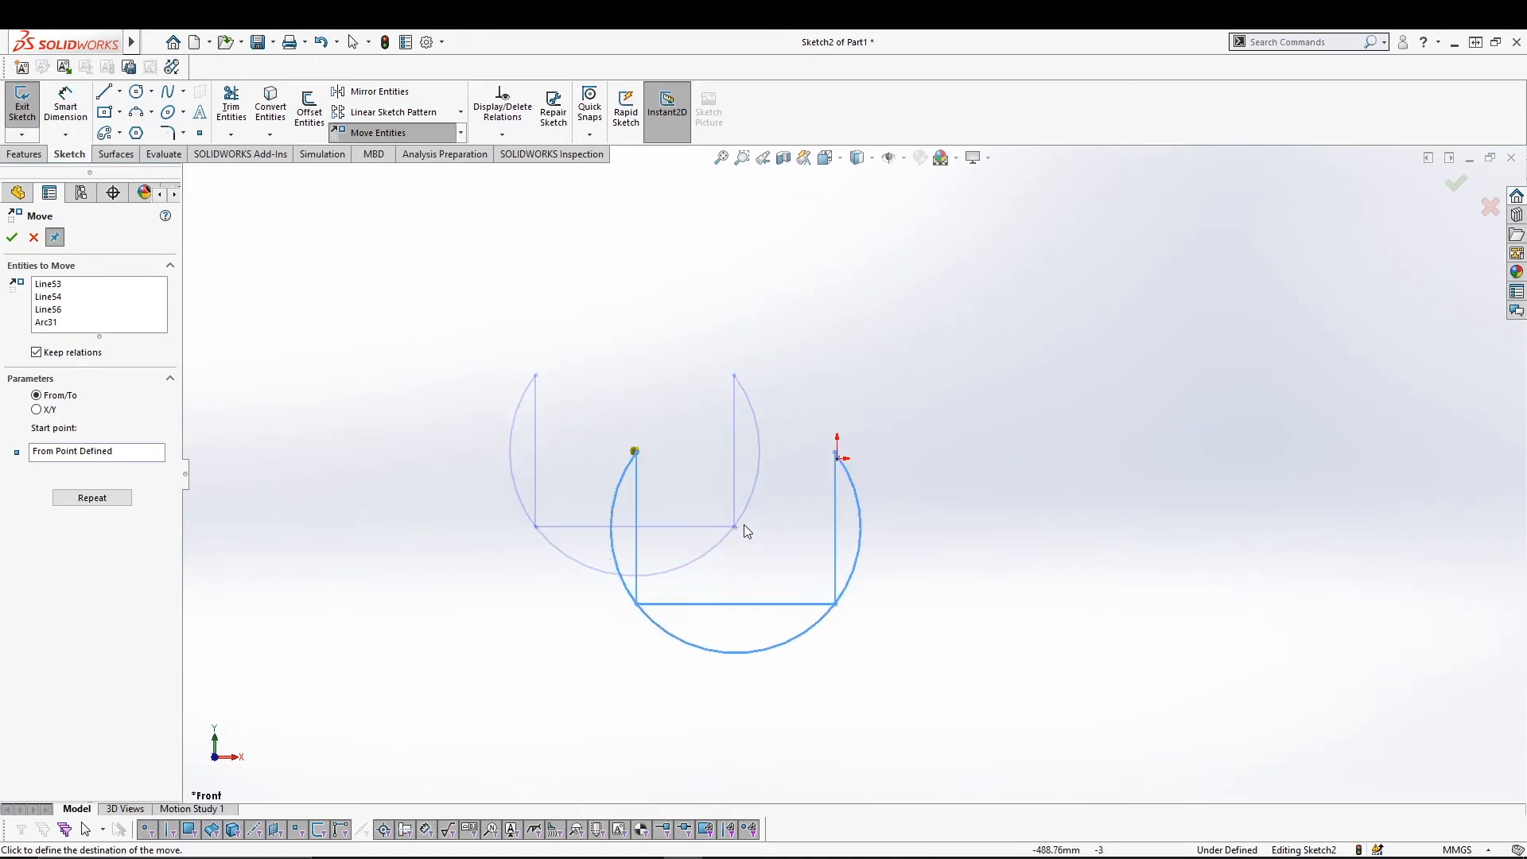
click(843, 465)
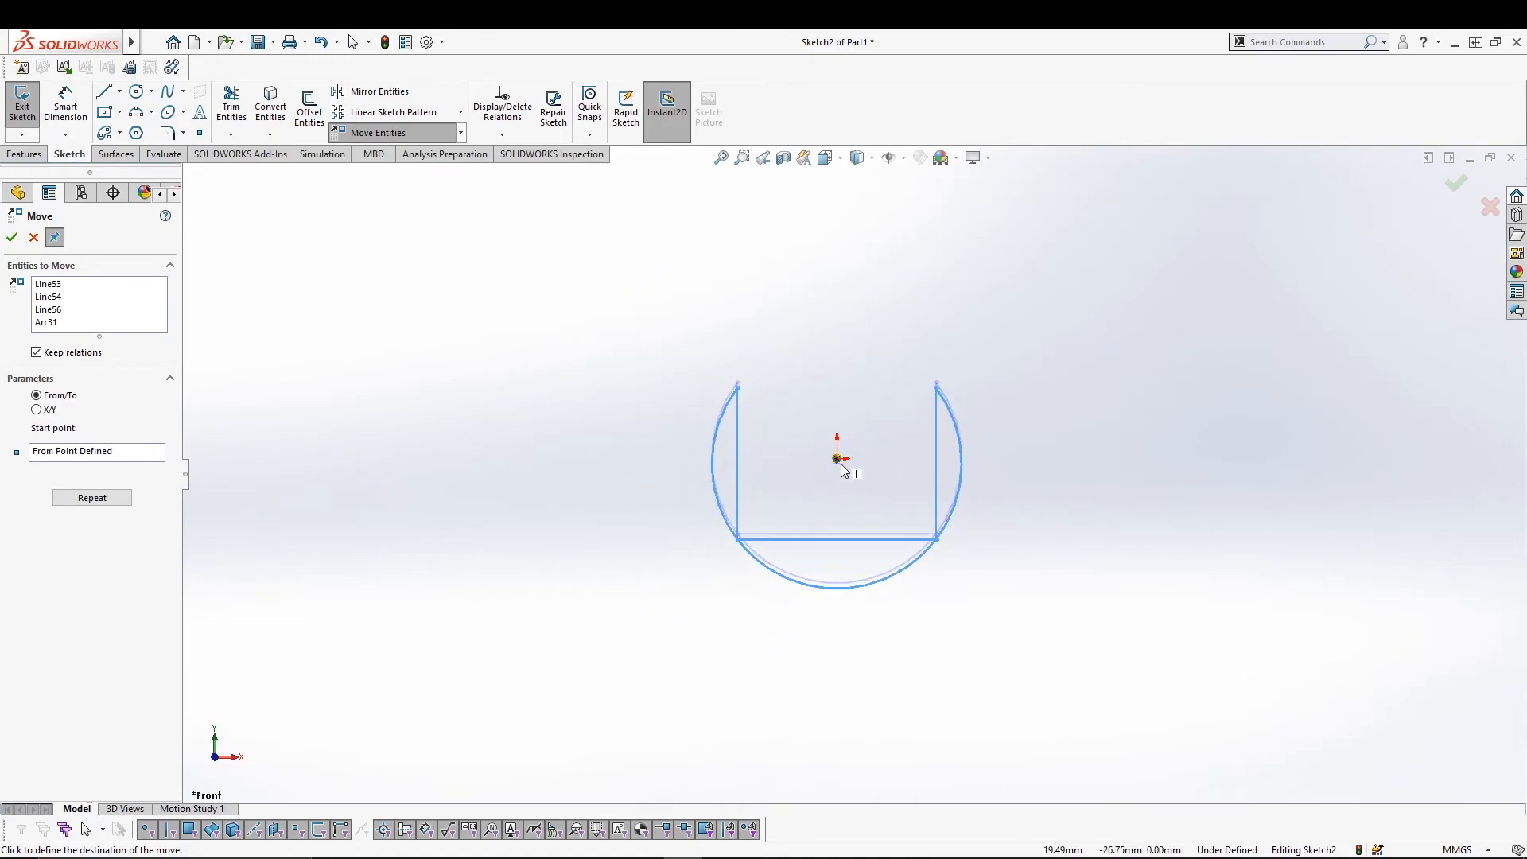
click(452, 338)
click(450, 553)
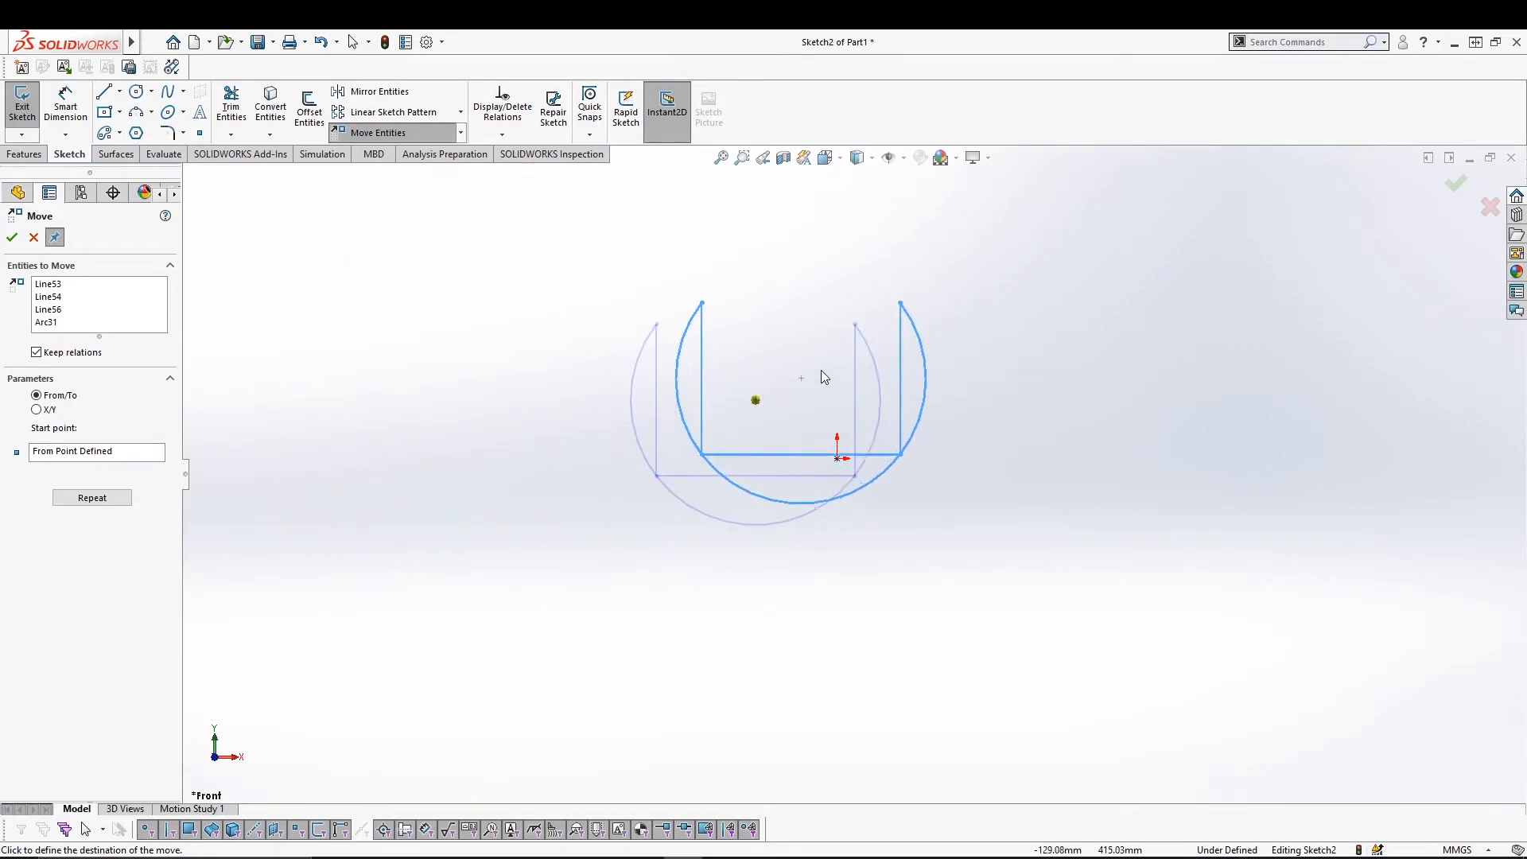
click(974, 388)
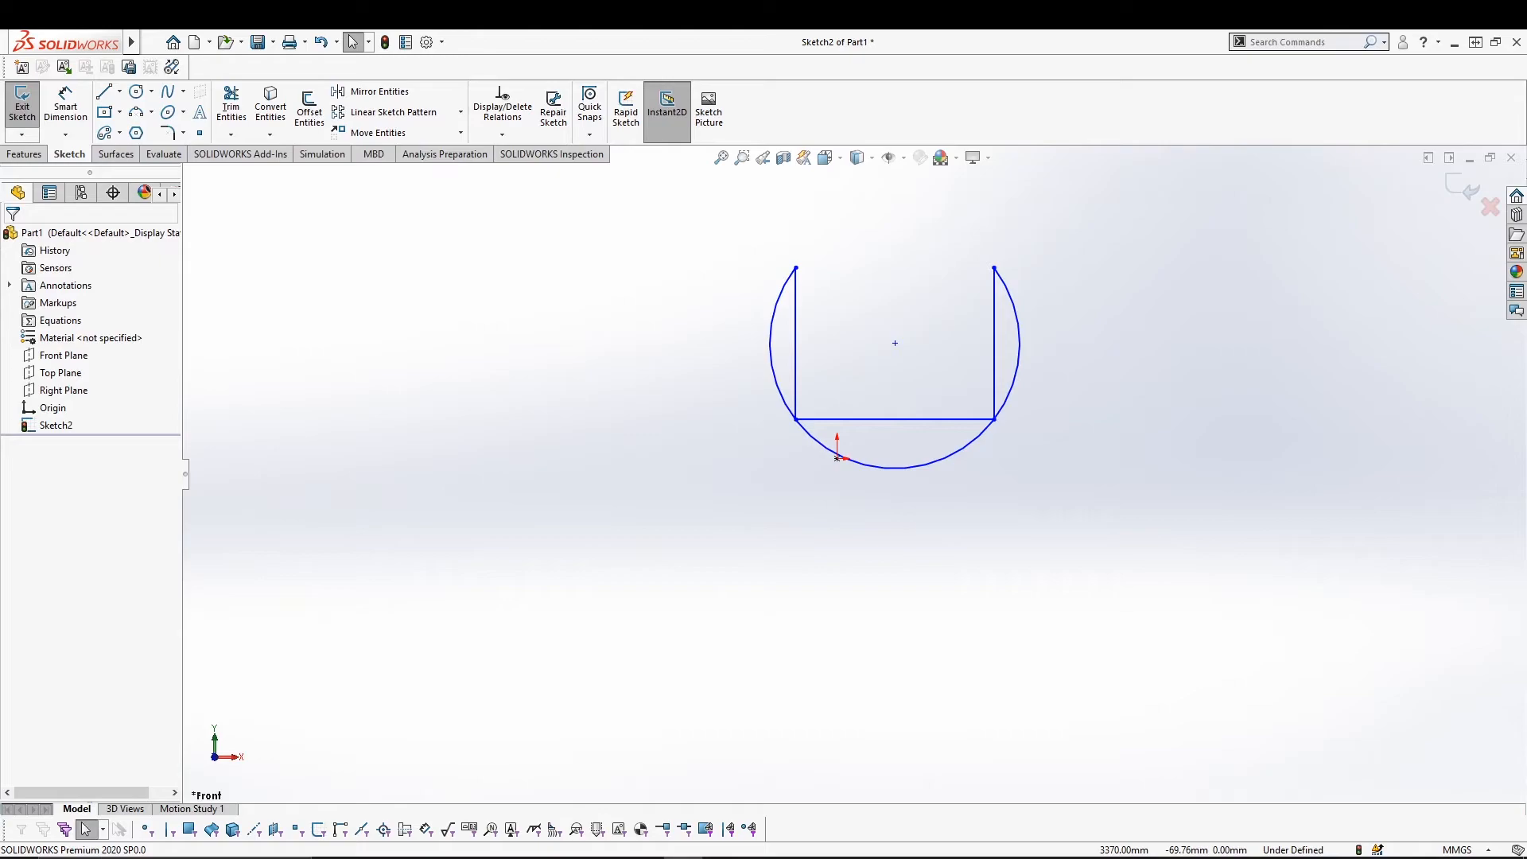
mouse_move(1110, 469)
mouse_down()
mouse_move(736, 286)
mouse_move(730, 221)
mouse_up()
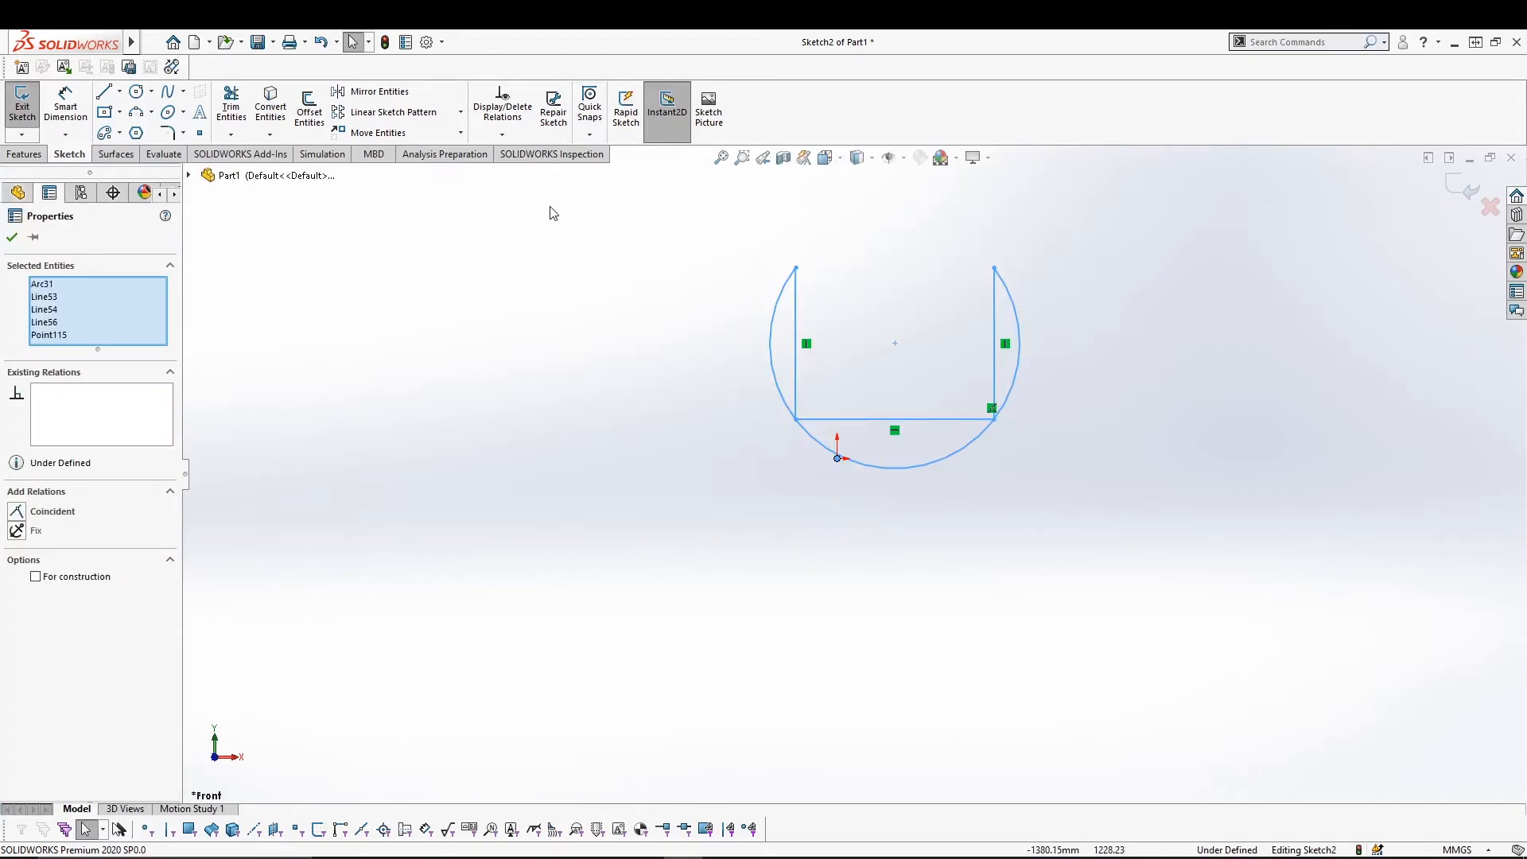
Copy the U profile to five spots around it, then select the shapes and remove them.
click(460, 133)
click(407, 175)
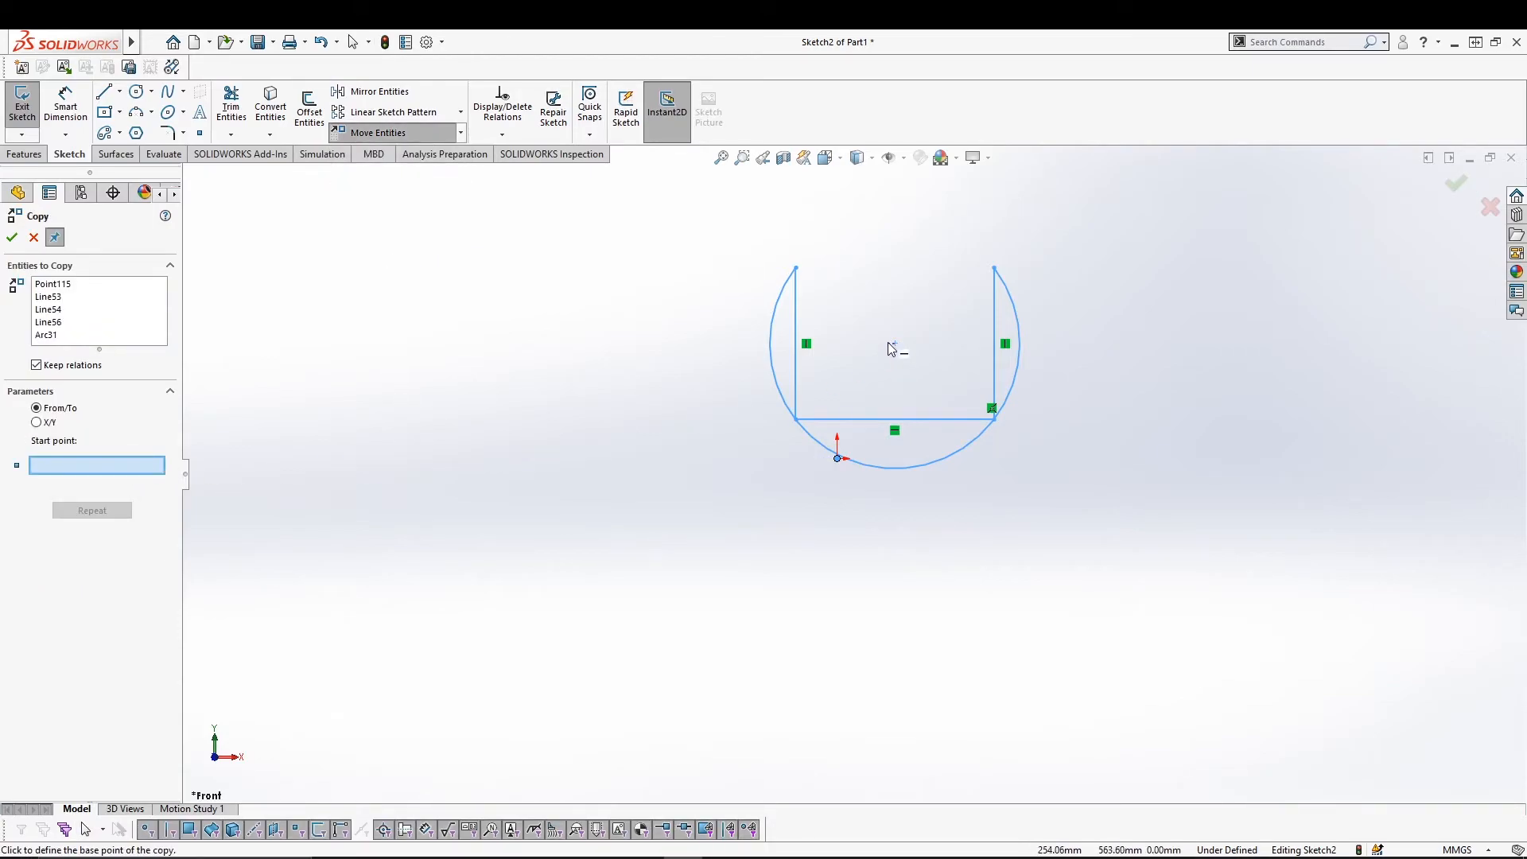
click(896, 344)
click(419, 419)
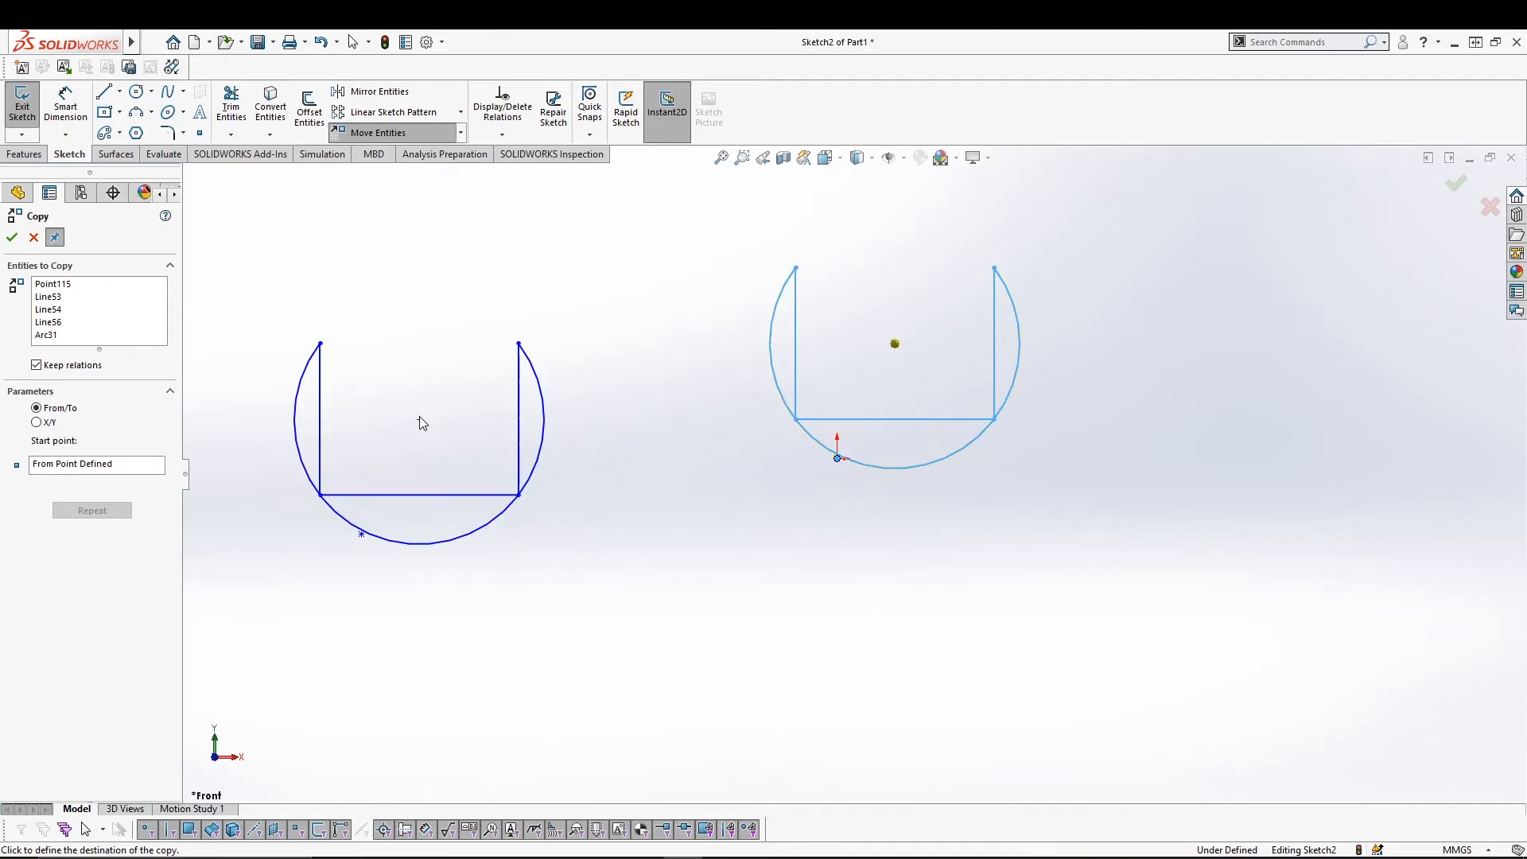
click(638, 579)
click(970, 622)
click(1283, 474)
click(1233, 252)
key(Escape)
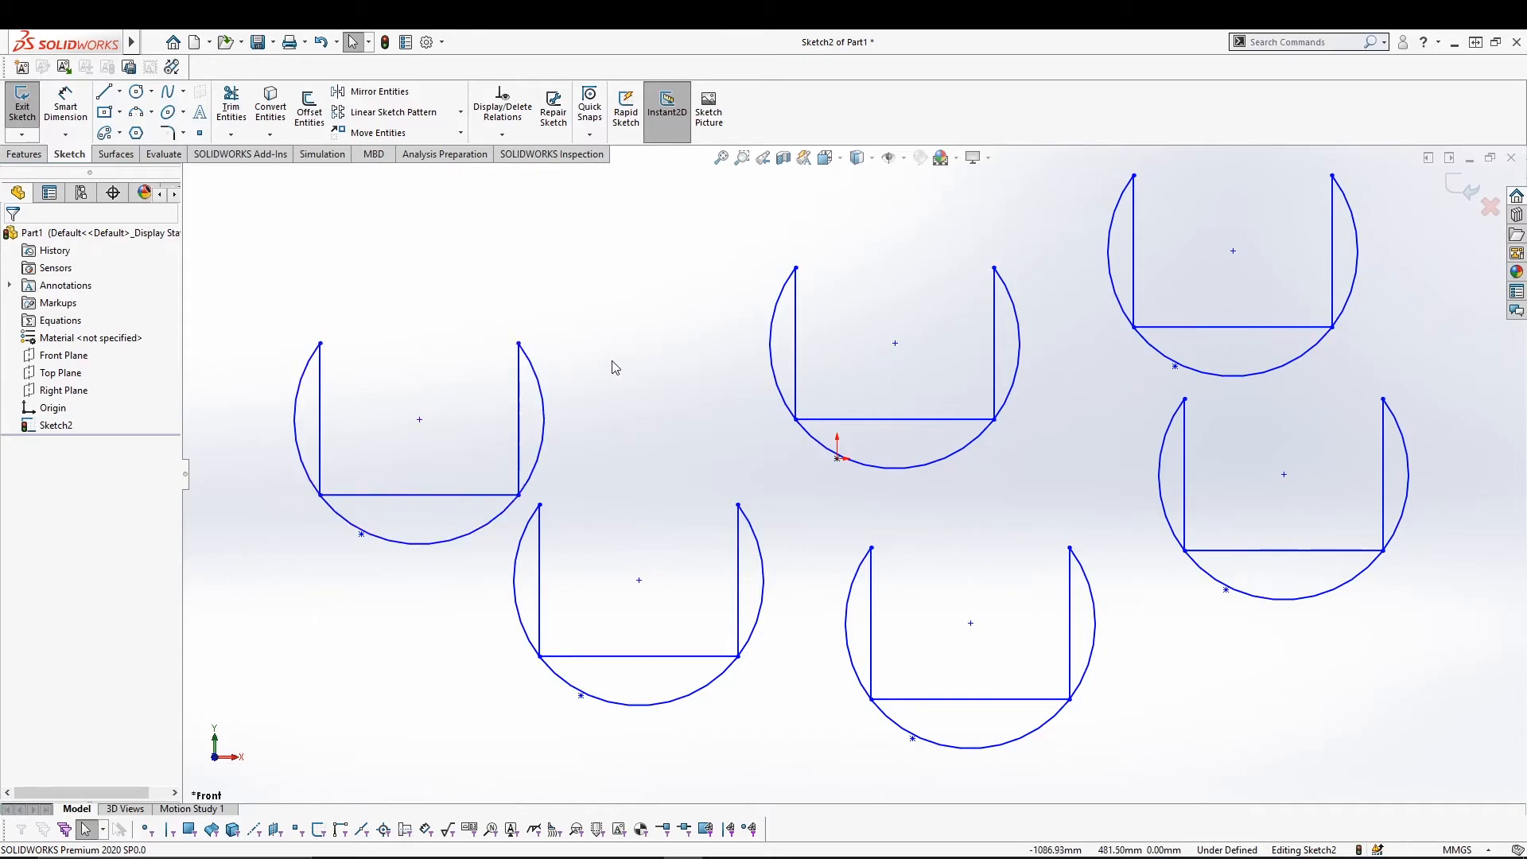
drag(266, 299, 504, 375)
key(ctrl+z)
key(ctrl+z)
key(ctrl+z)
key(ctrl+z)
key(ctrl+z)
key(ctrl+z)
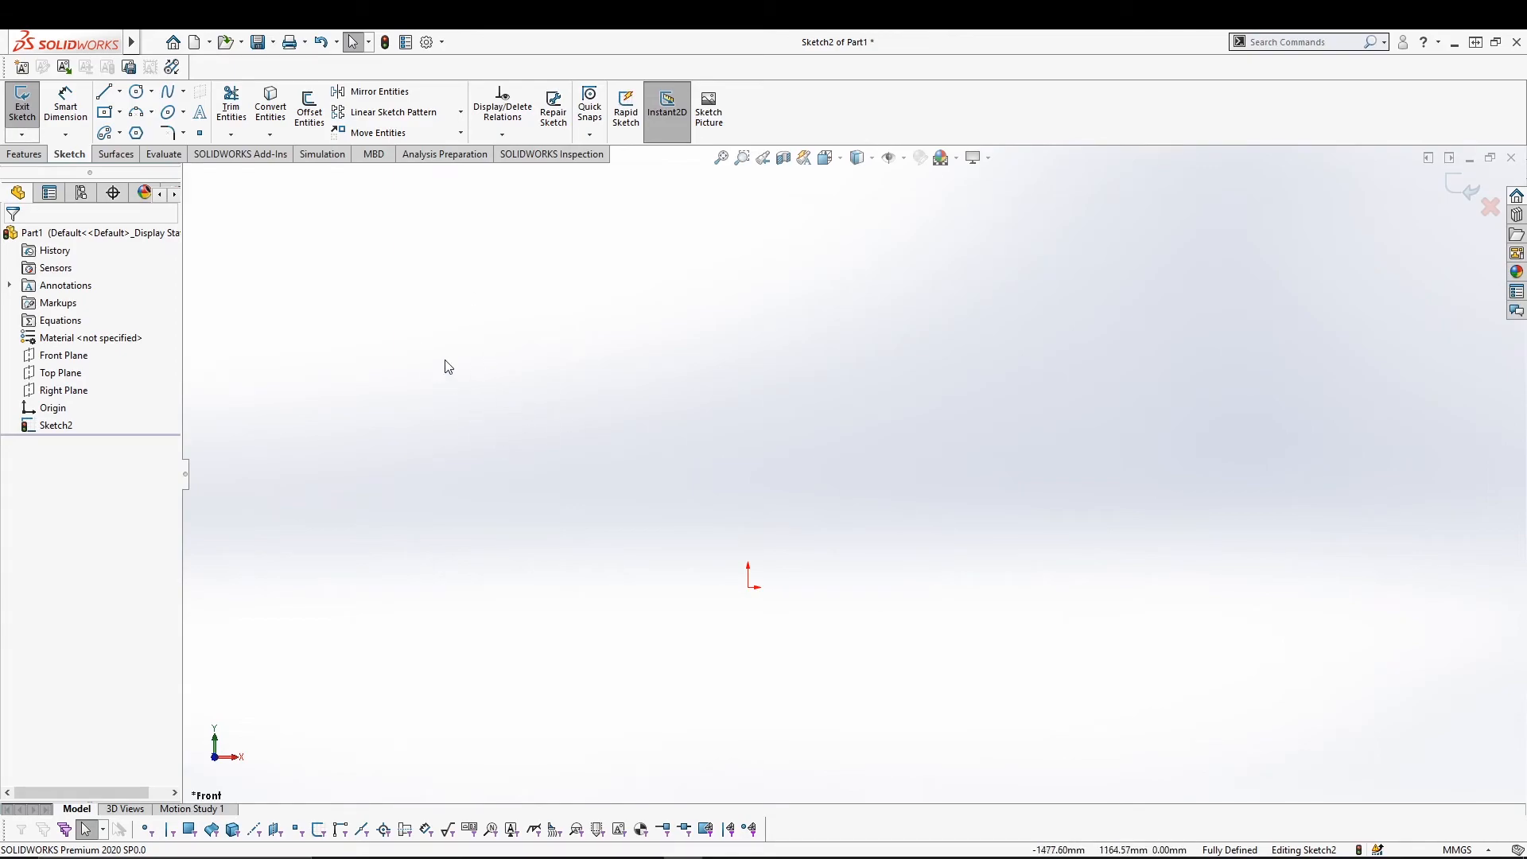
Draw a closed six-line L from the origin with a tall left leg and right foot, then select it.
click(460, 133)
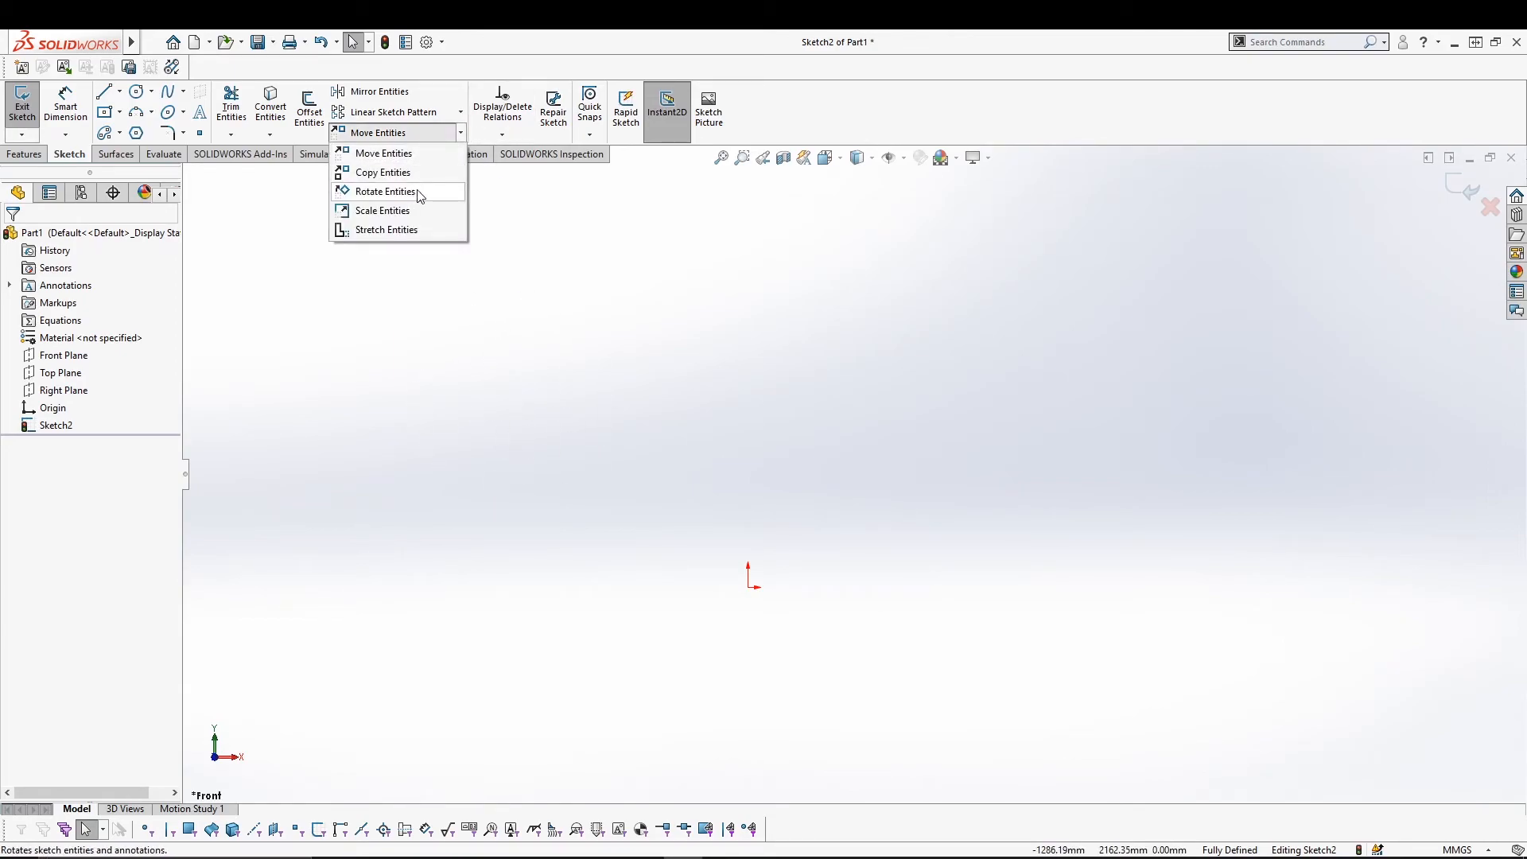
click(458, 132)
click(104, 92)
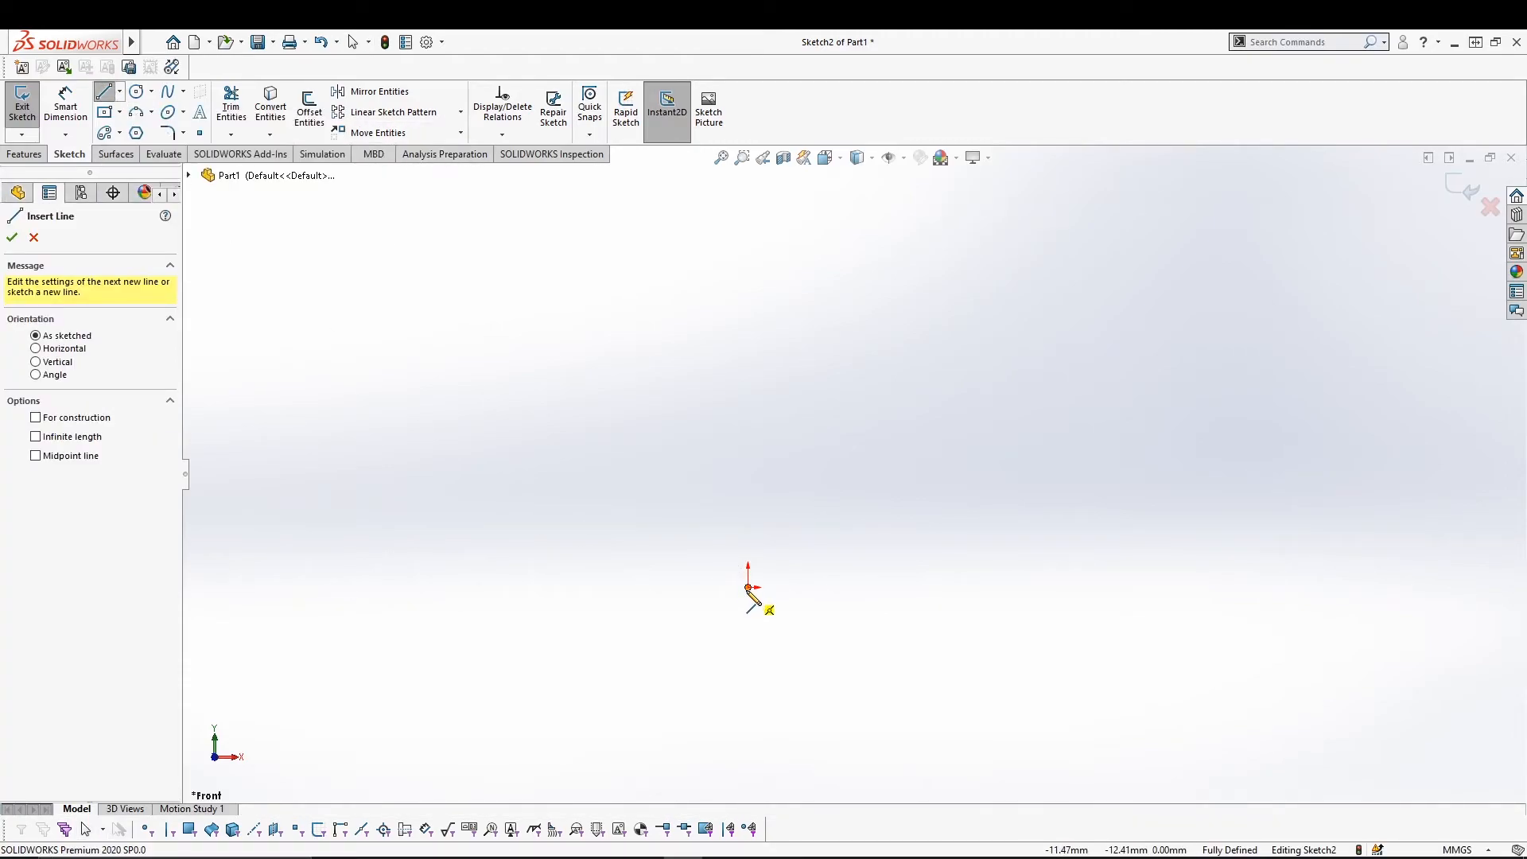
click(748, 586)
click(1008, 587)
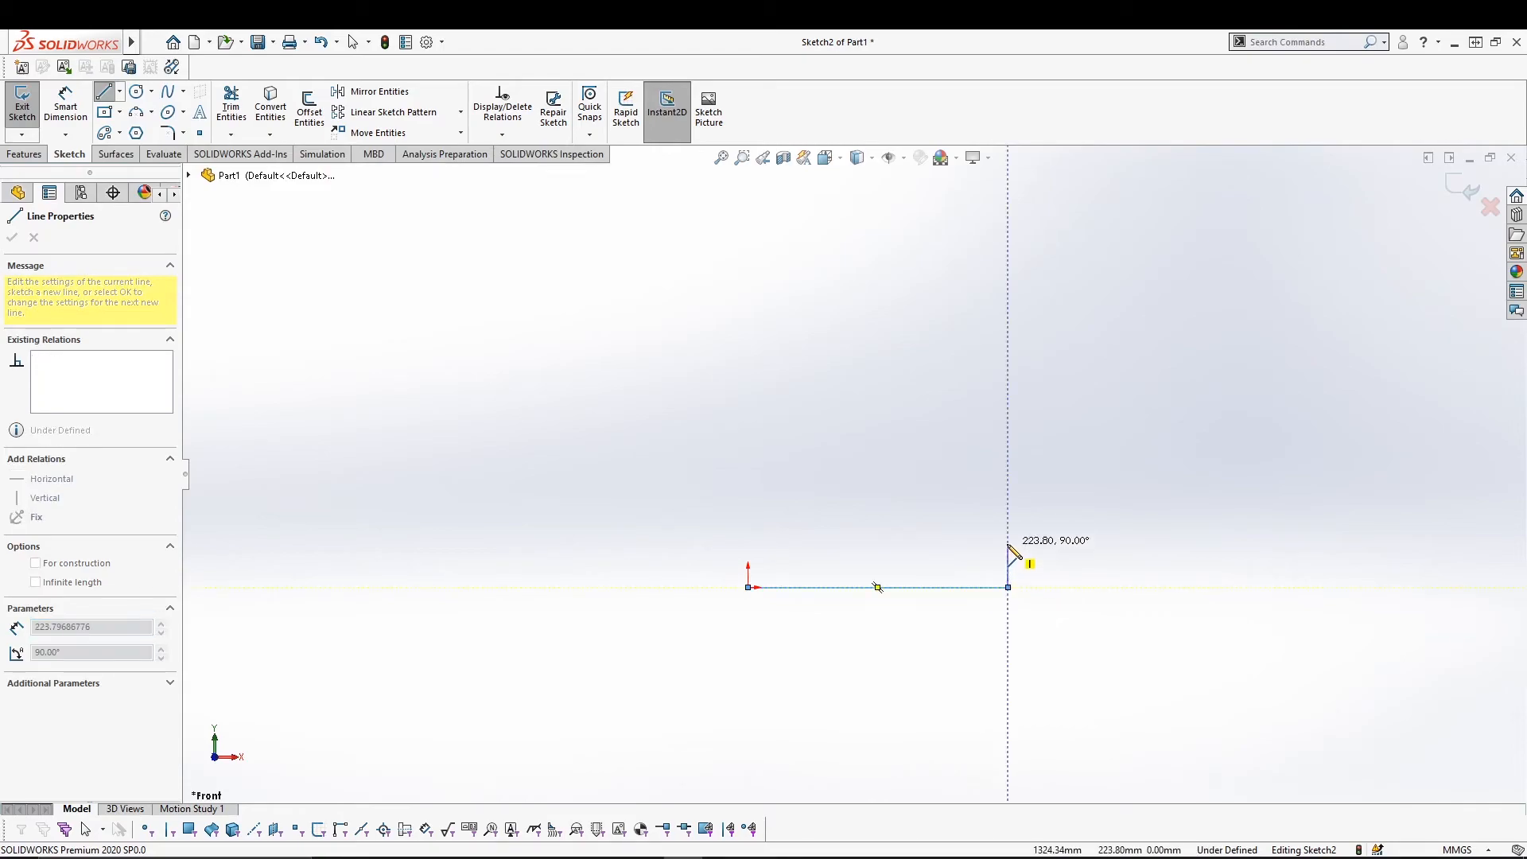
click(1008, 543)
click(886, 542)
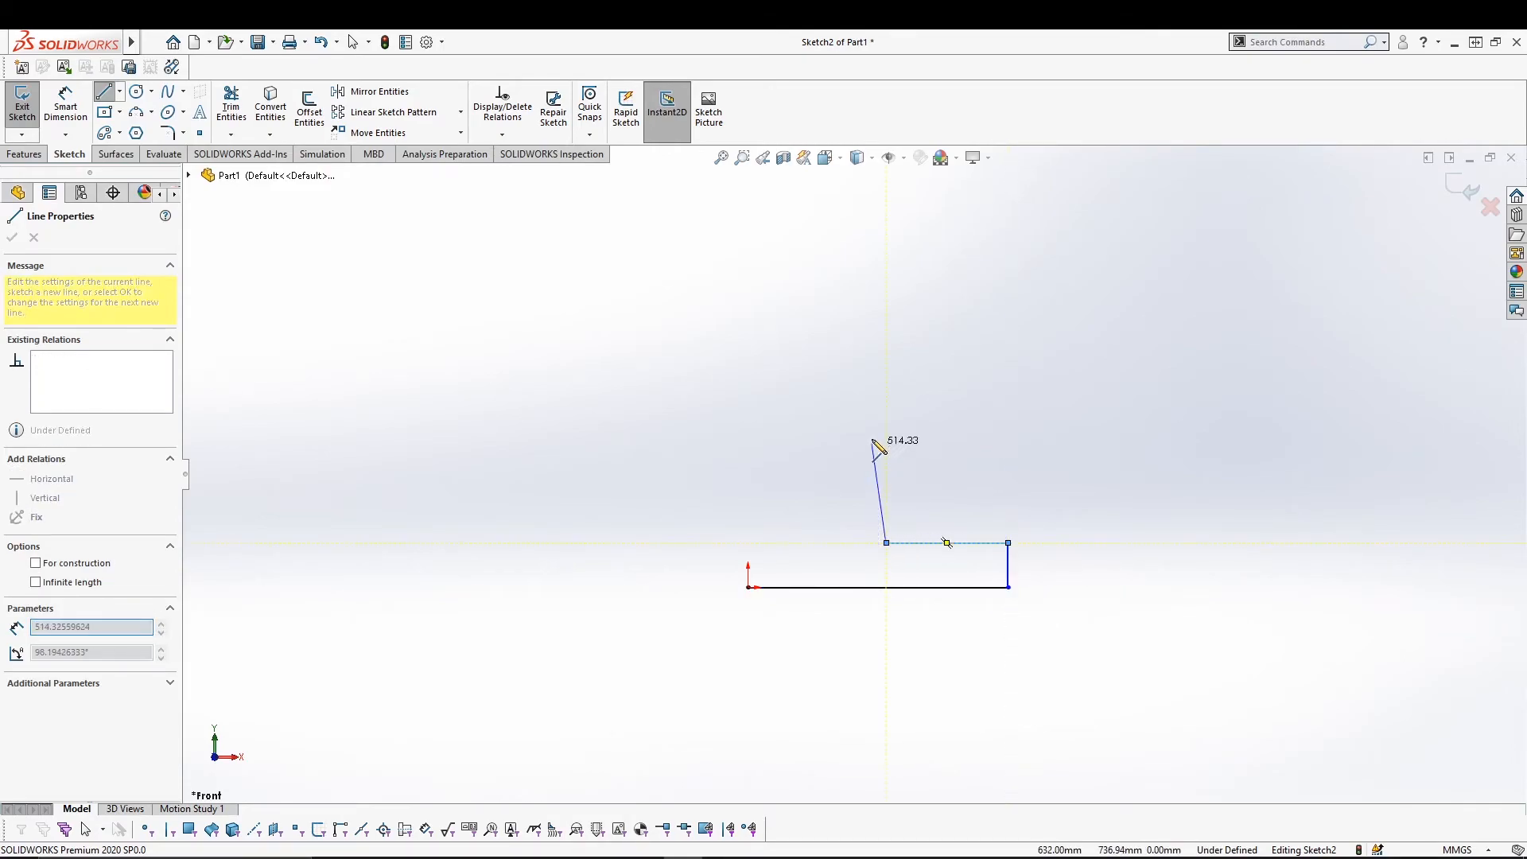
click(886, 277)
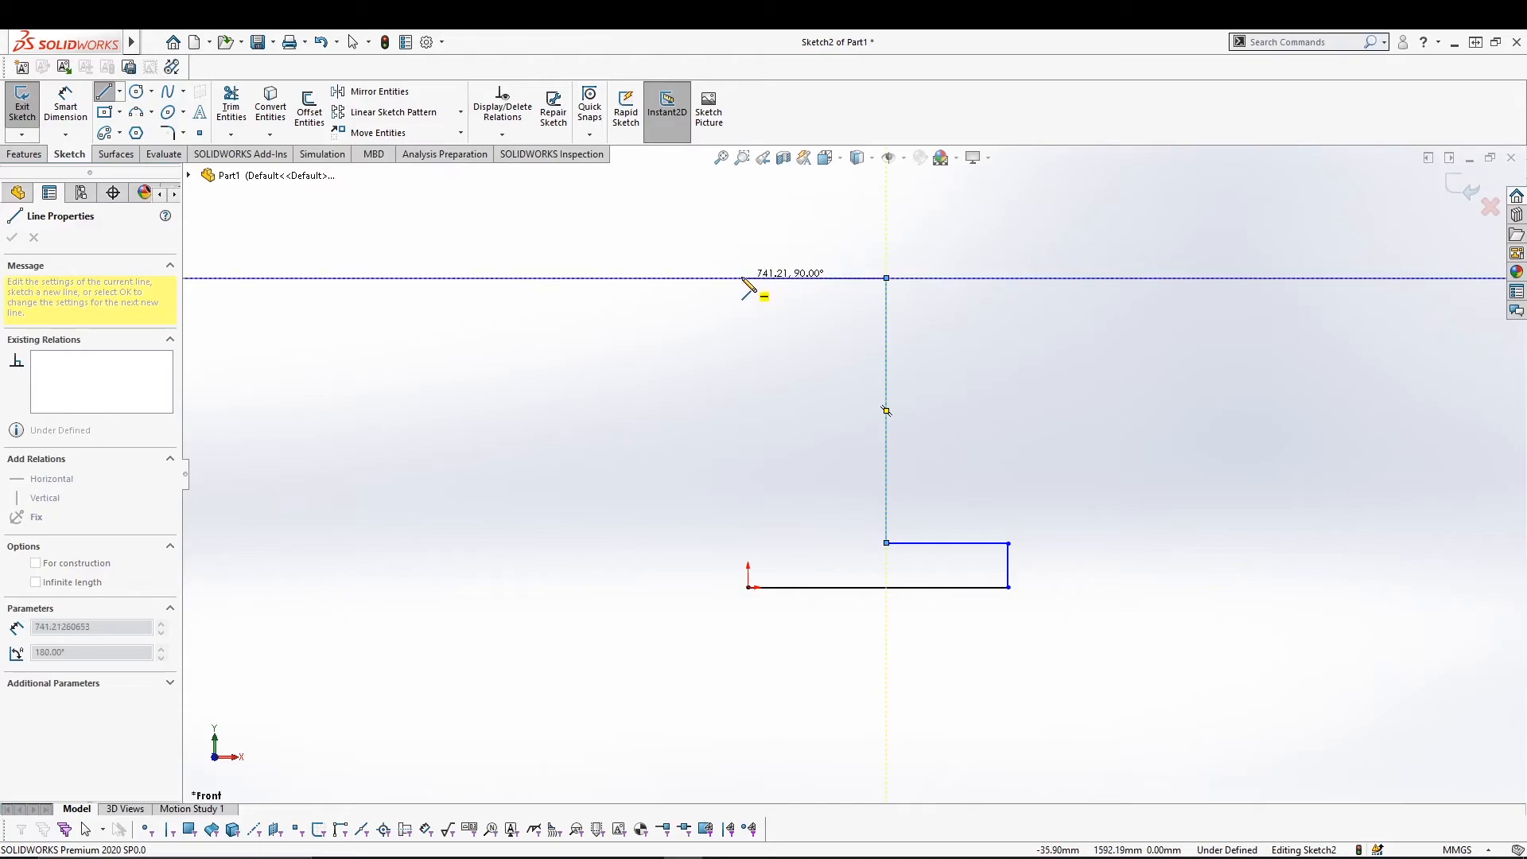
click(747, 278)
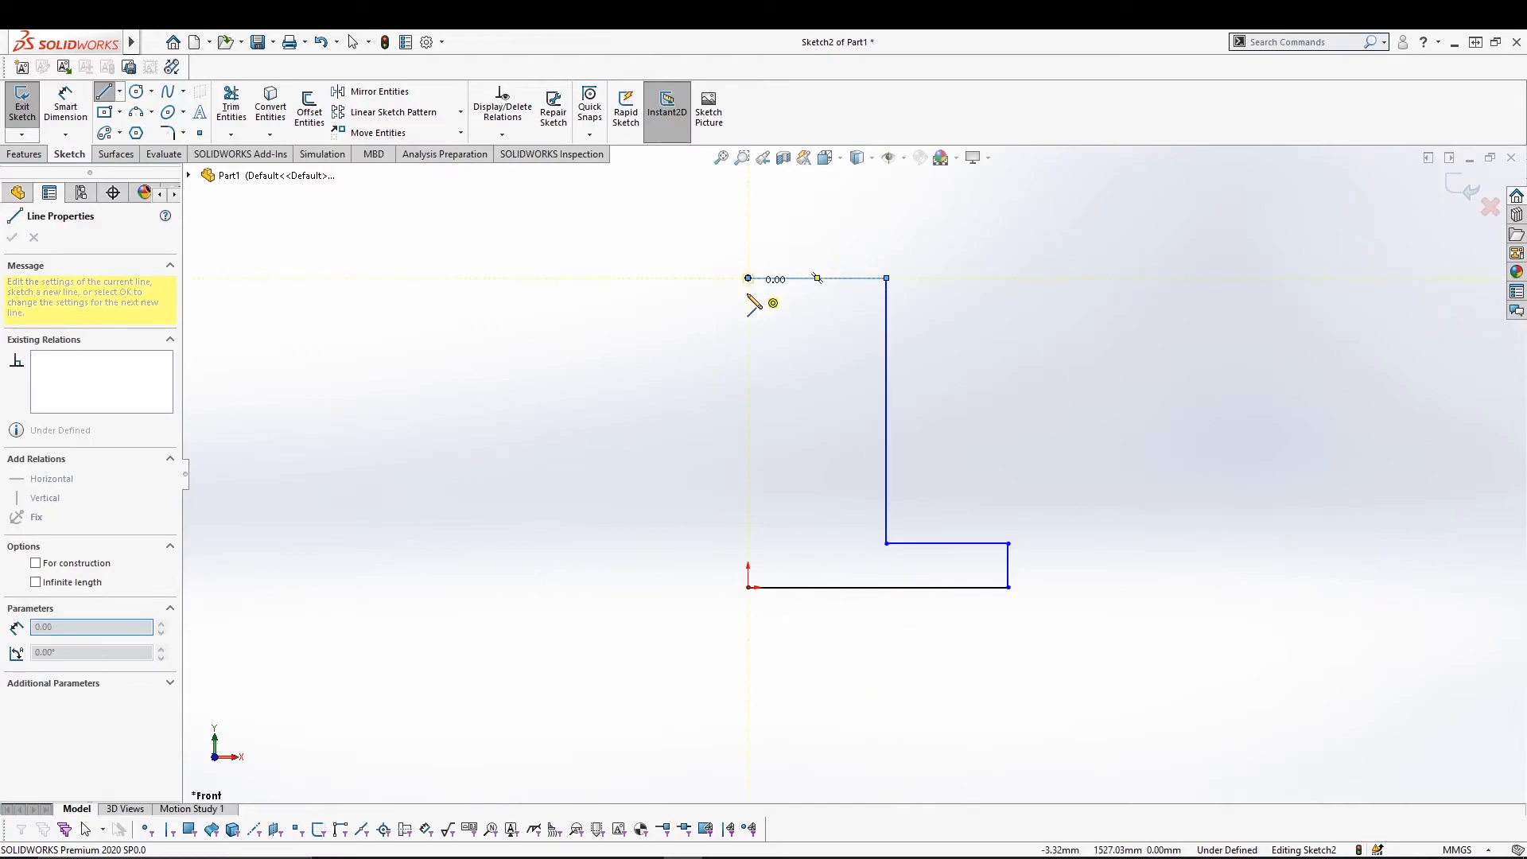
click(747, 587)
key(Escape)
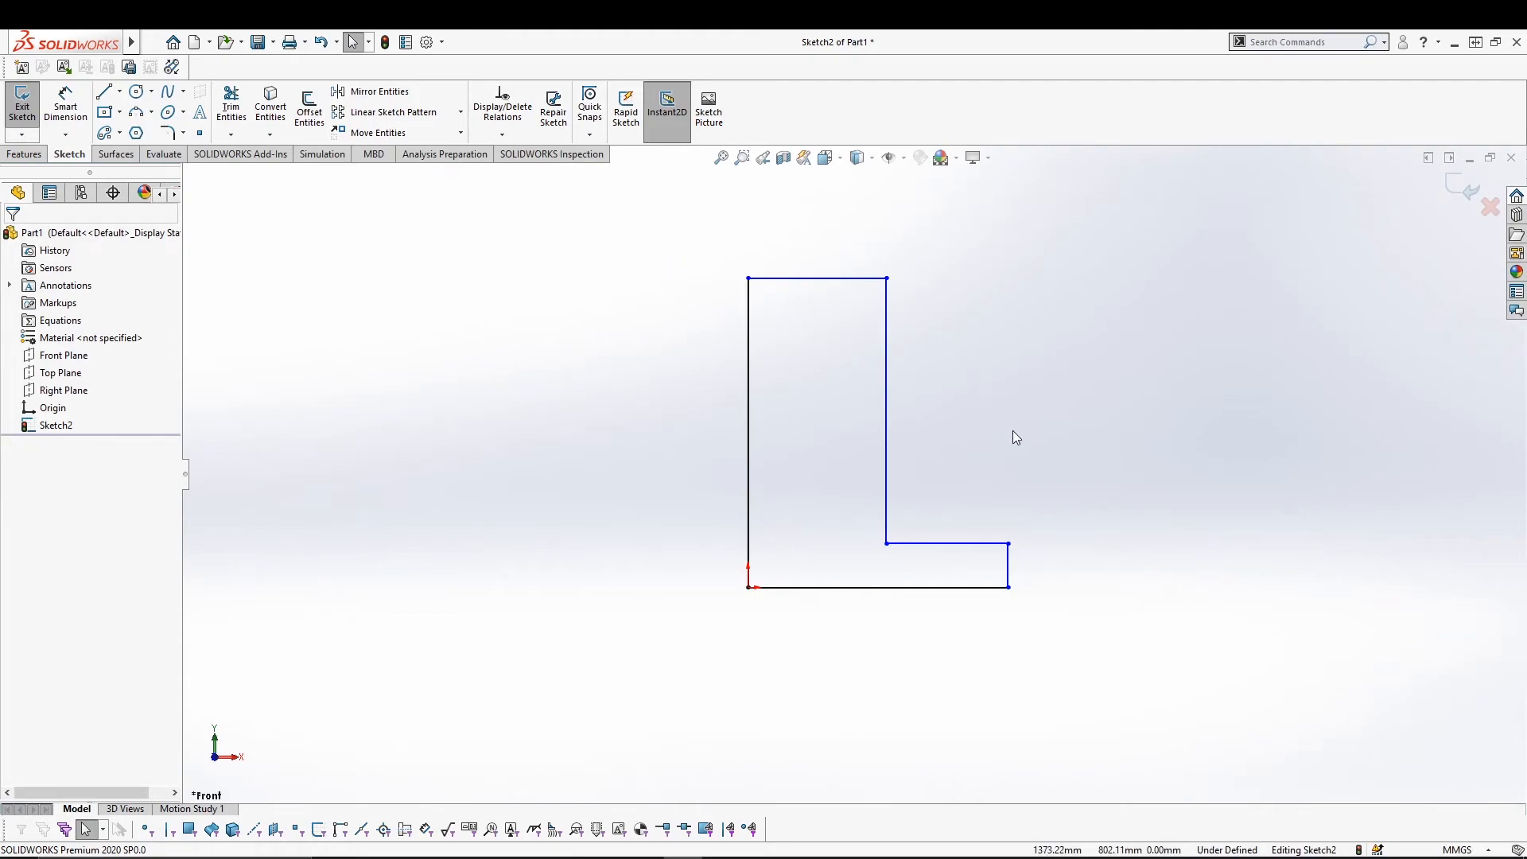
drag(694, 215, 1057, 634)
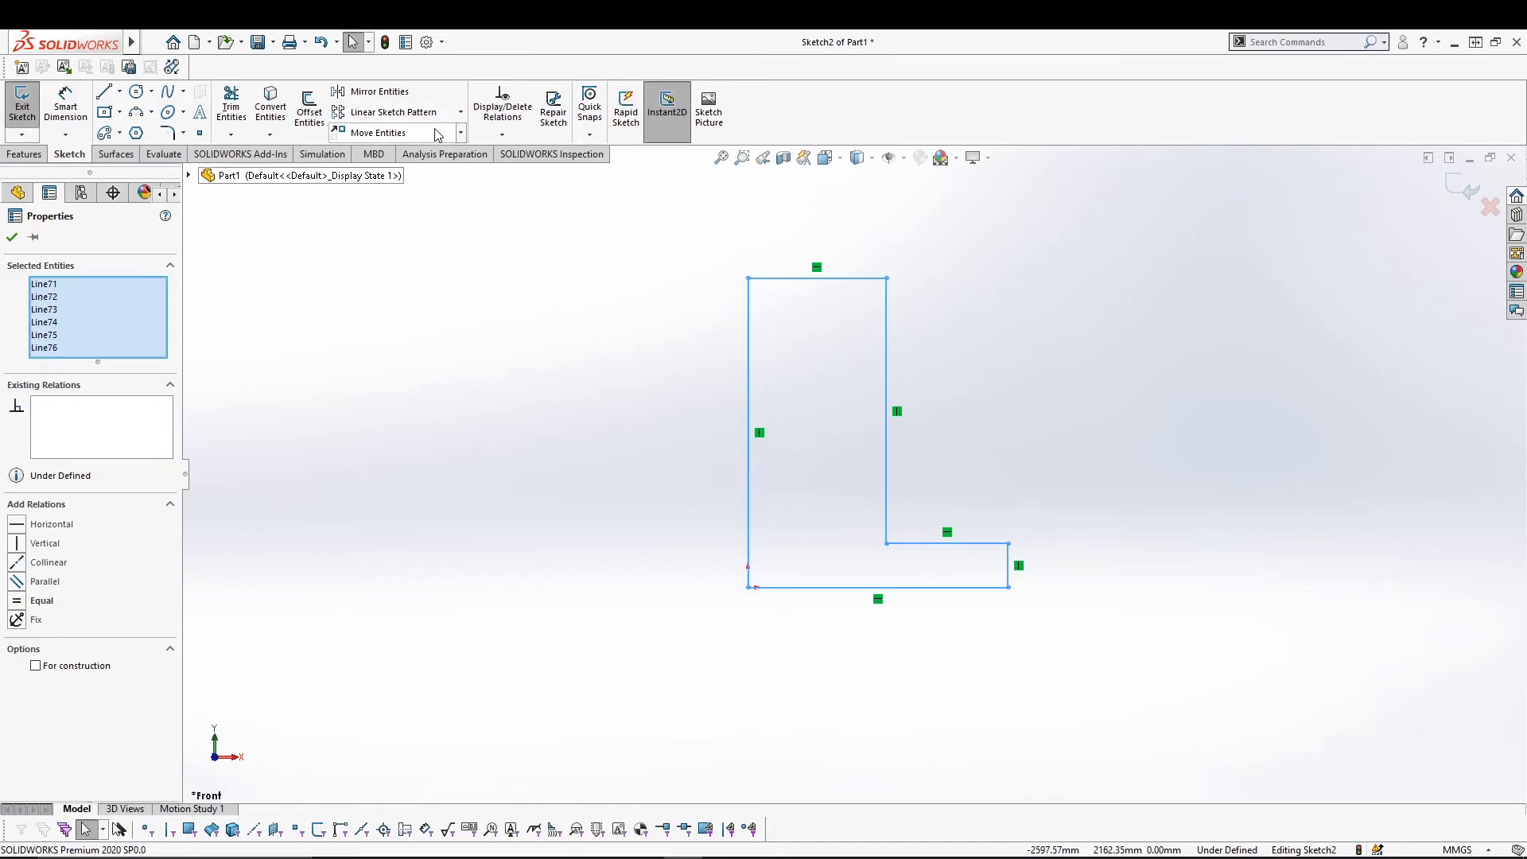
click(461, 134)
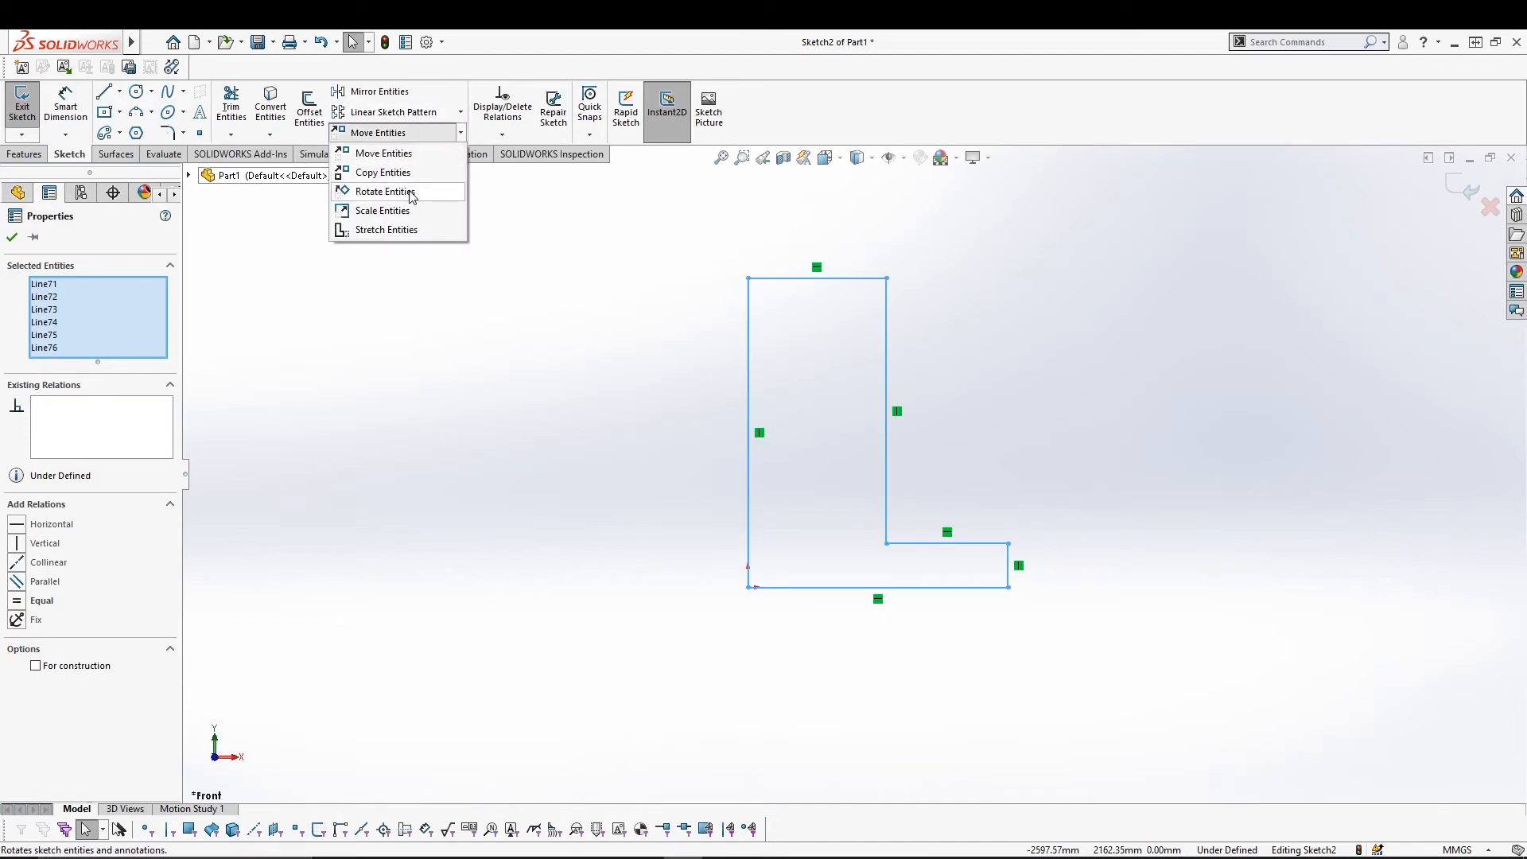
click(370, 195)
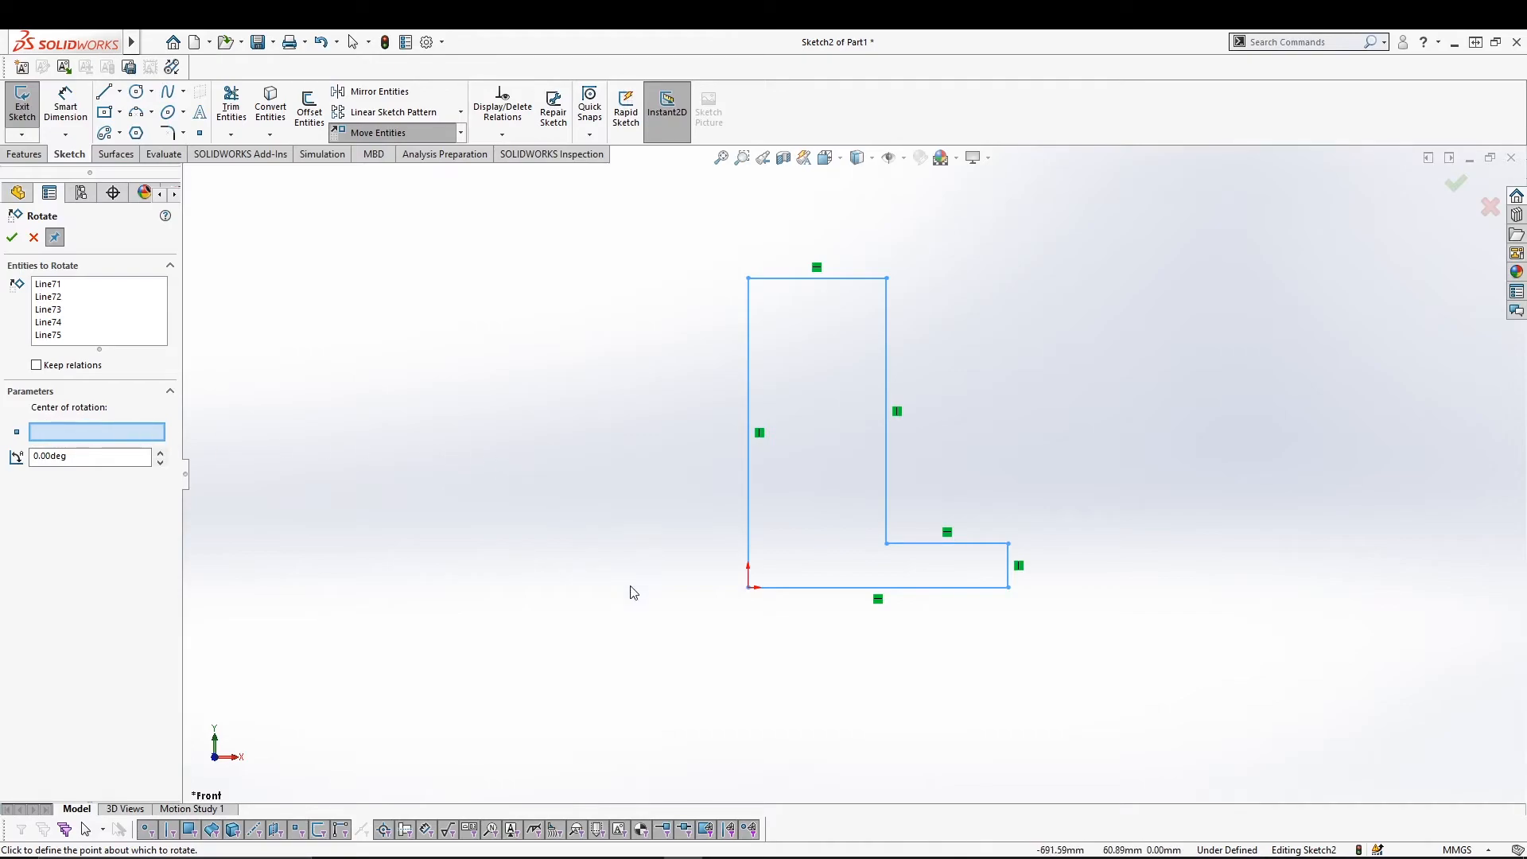
click(747, 588)
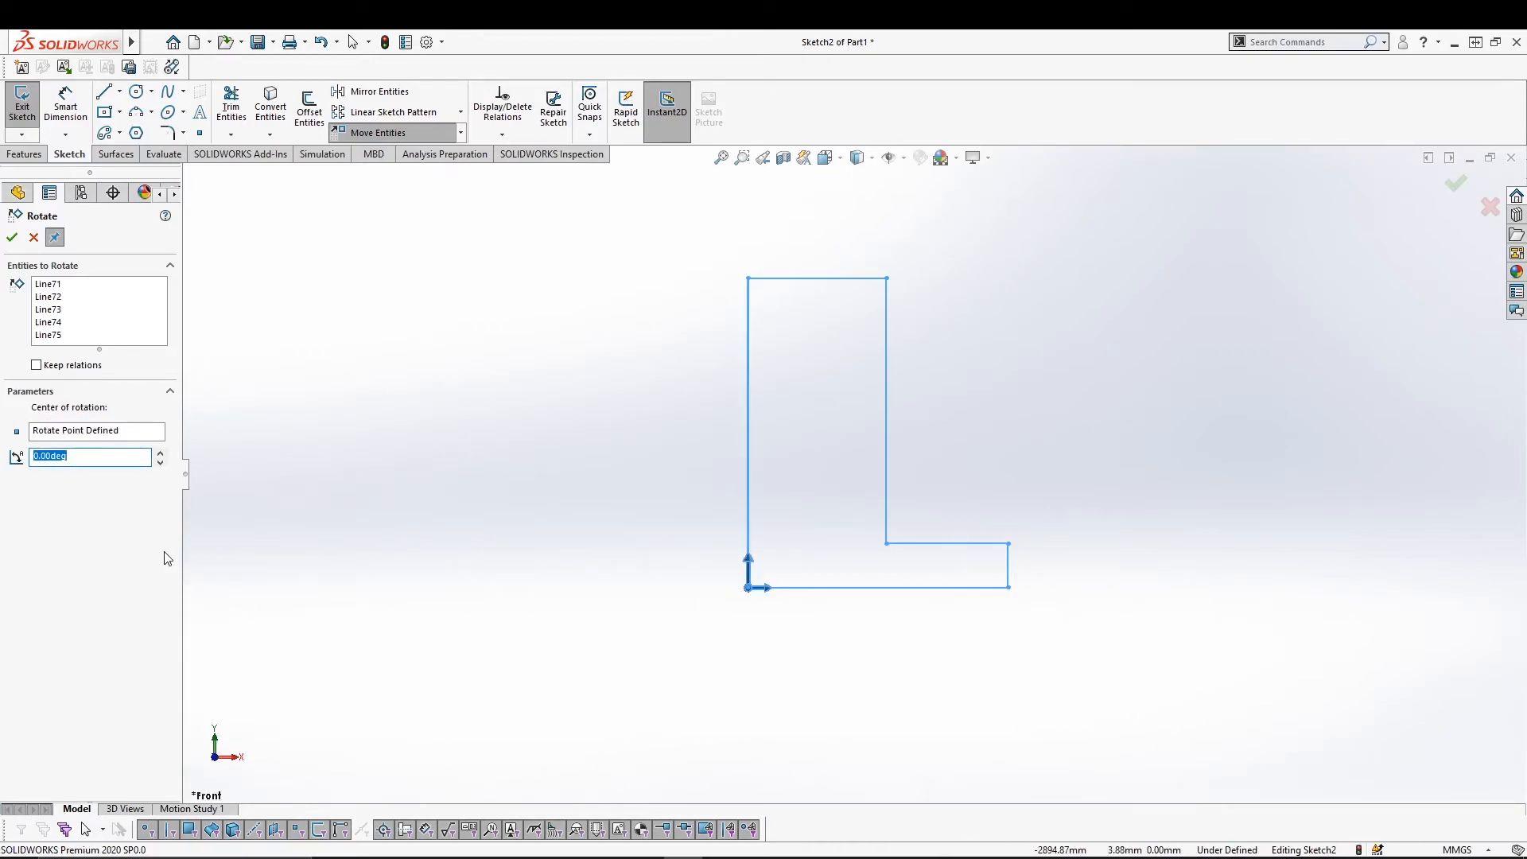
text(30)
click(7, 241)
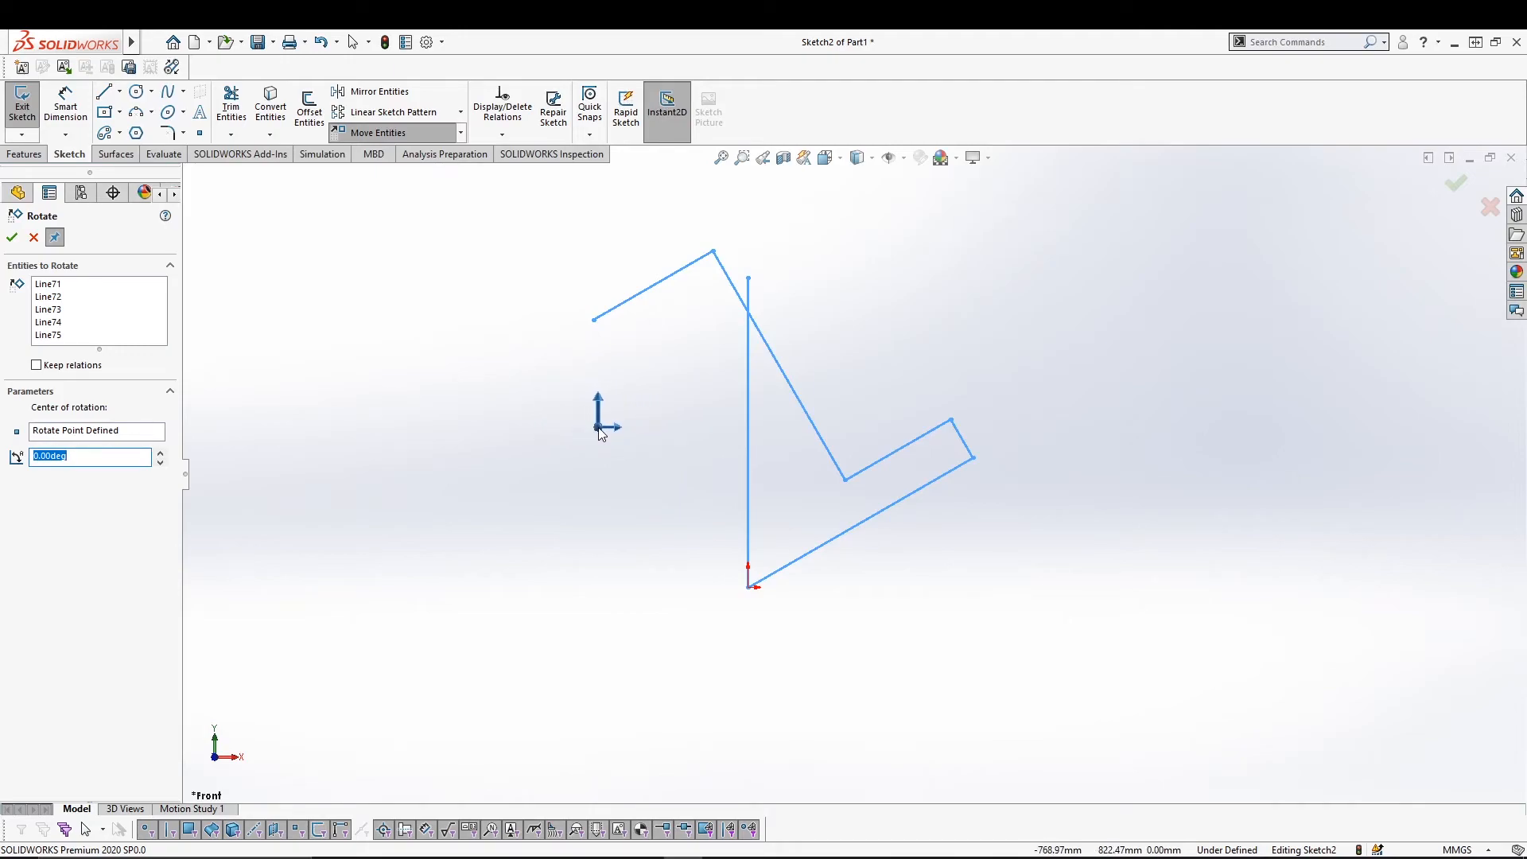
click(109, 334)
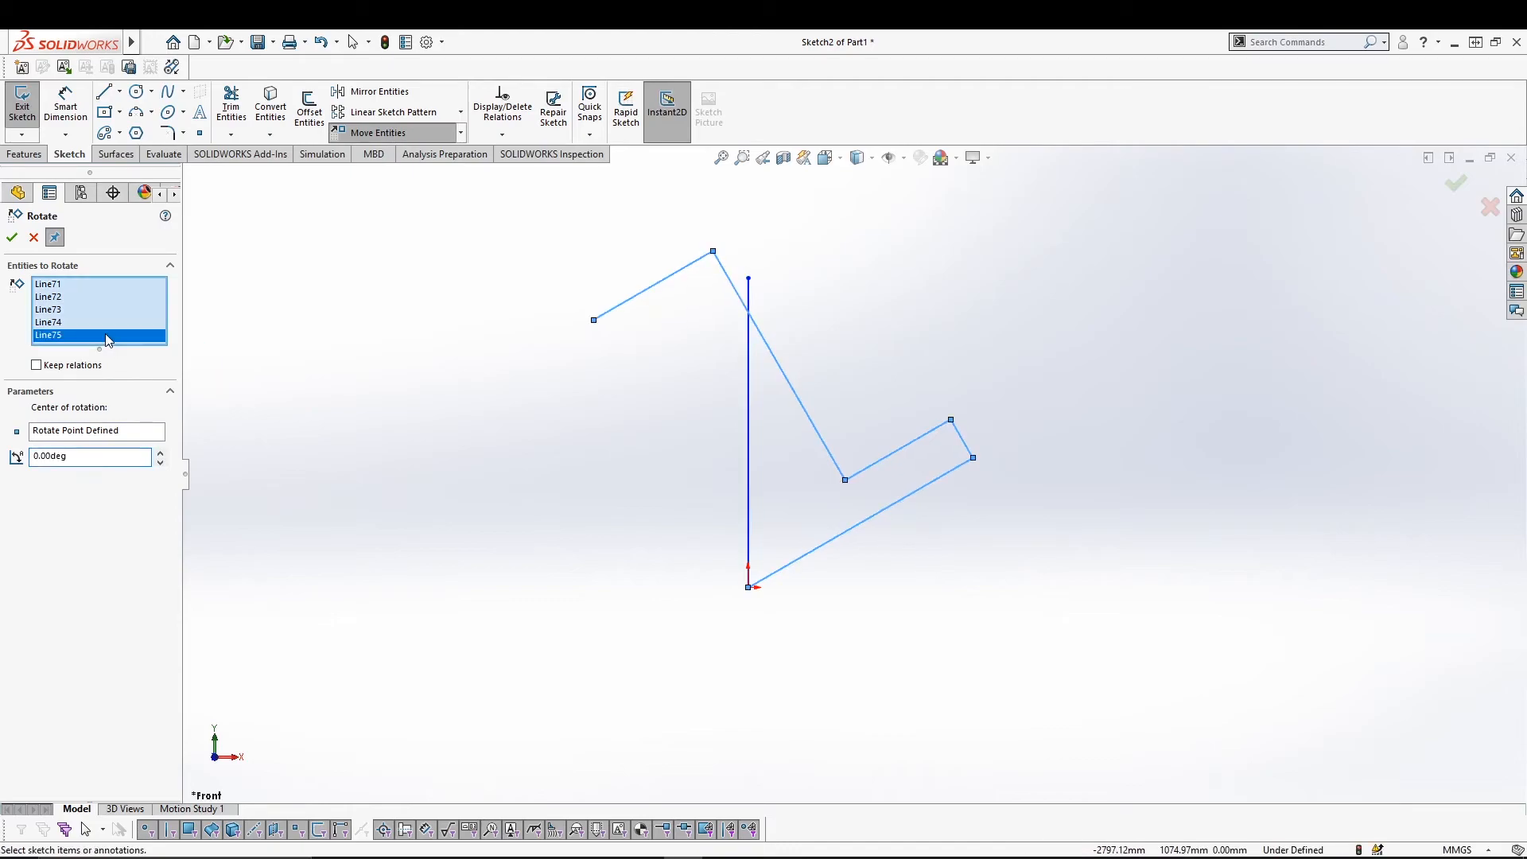
click(748, 422)
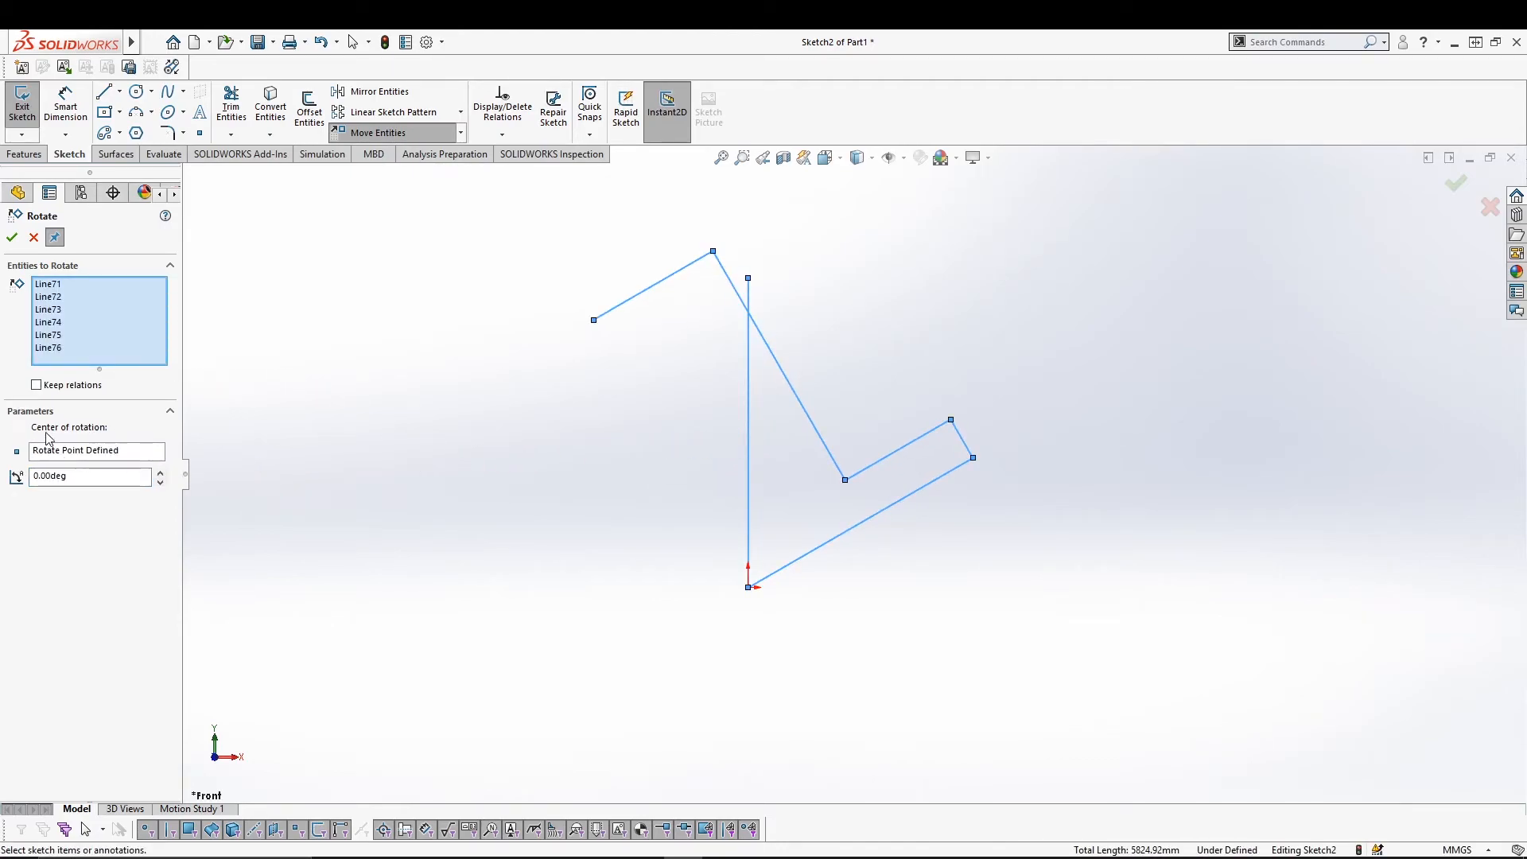
key(ctrl+z)
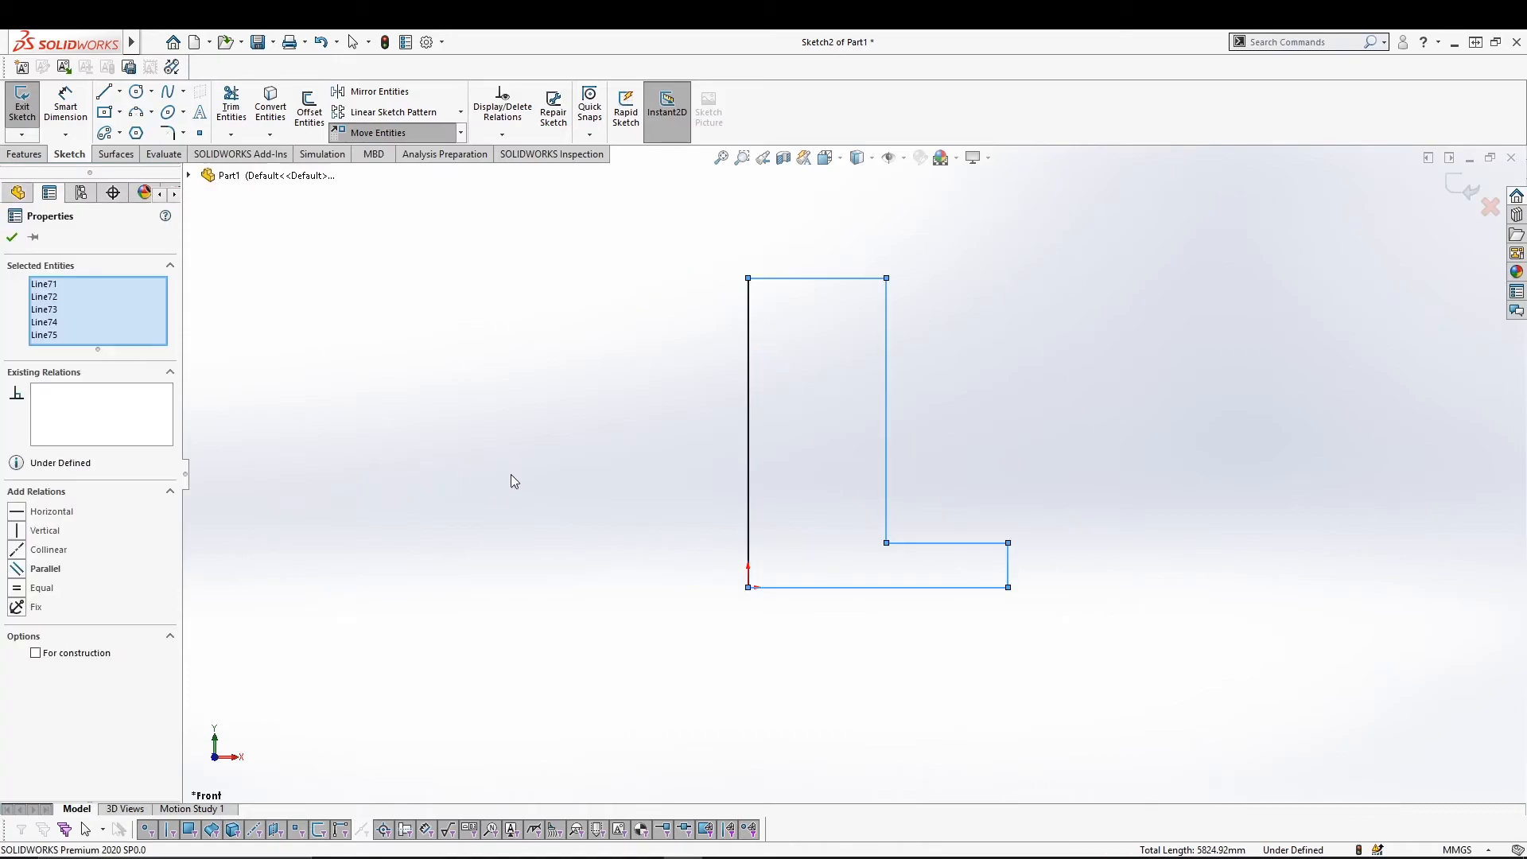
click(747, 385)
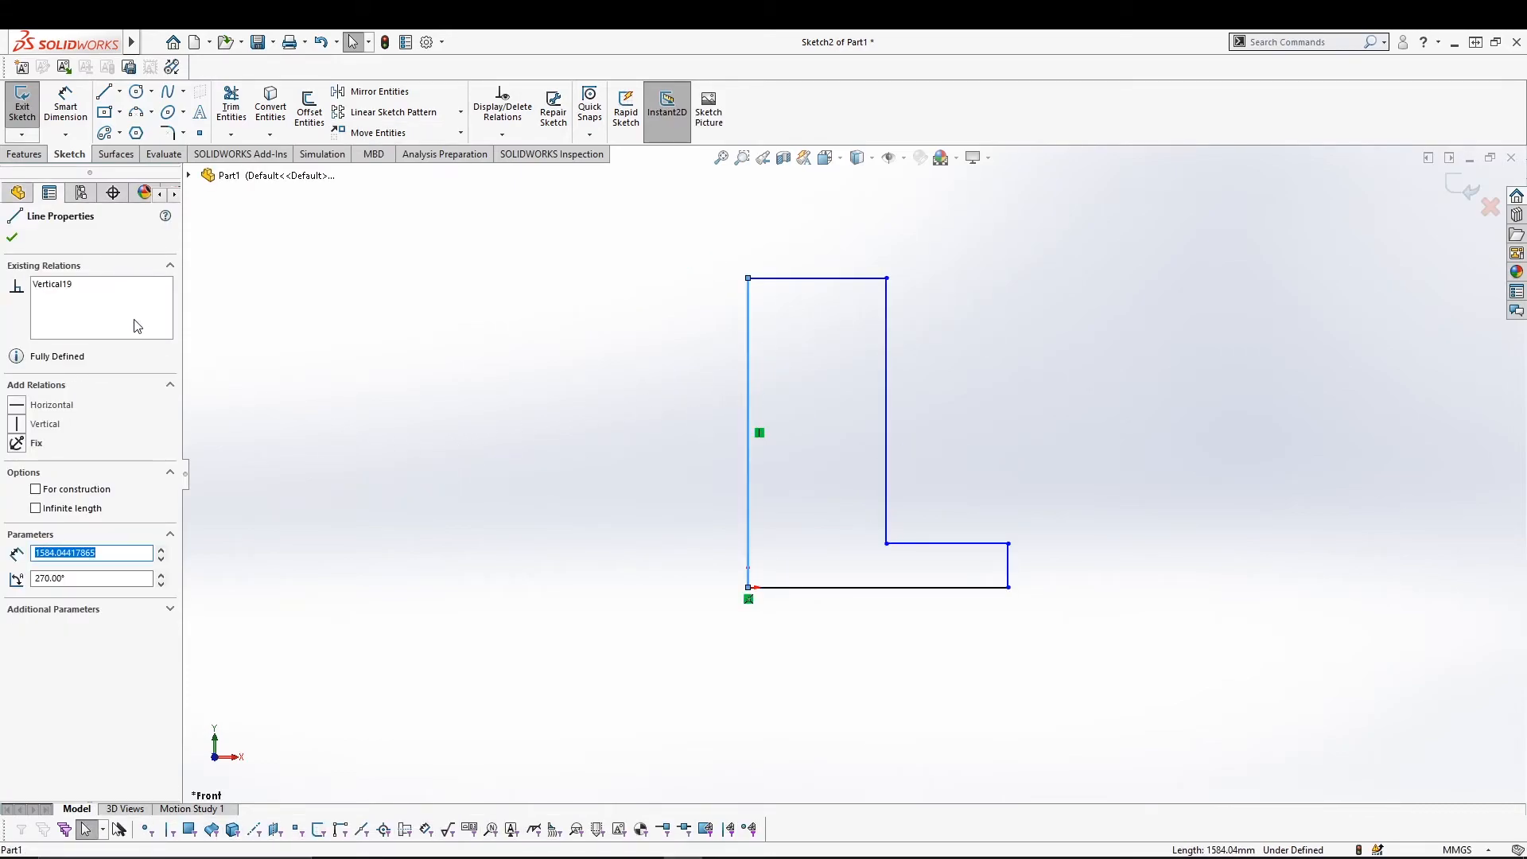
click(504, 368)
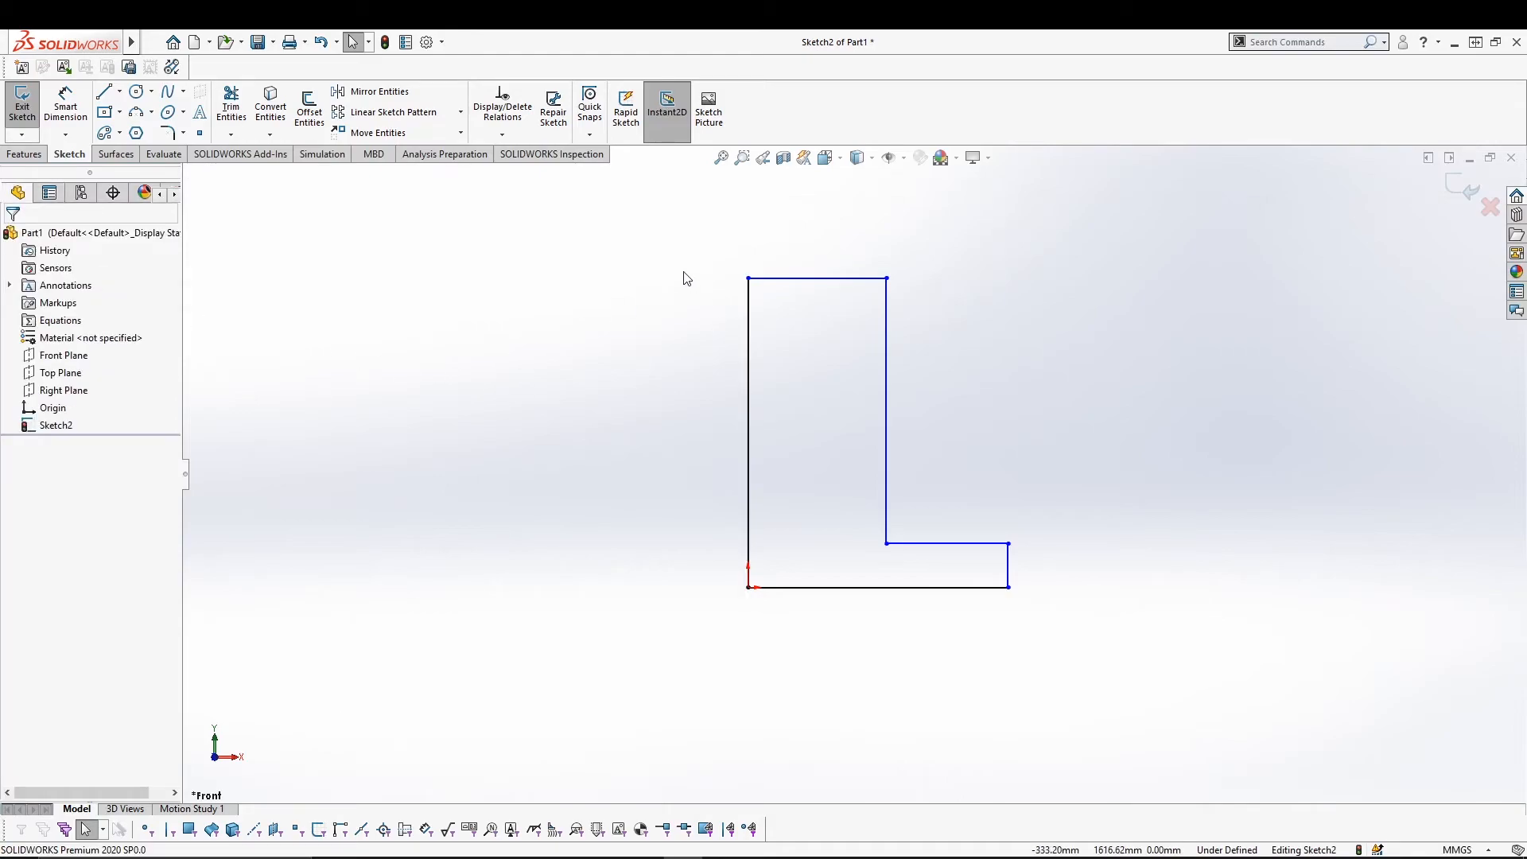
drag(673, 229, 1100, 628)
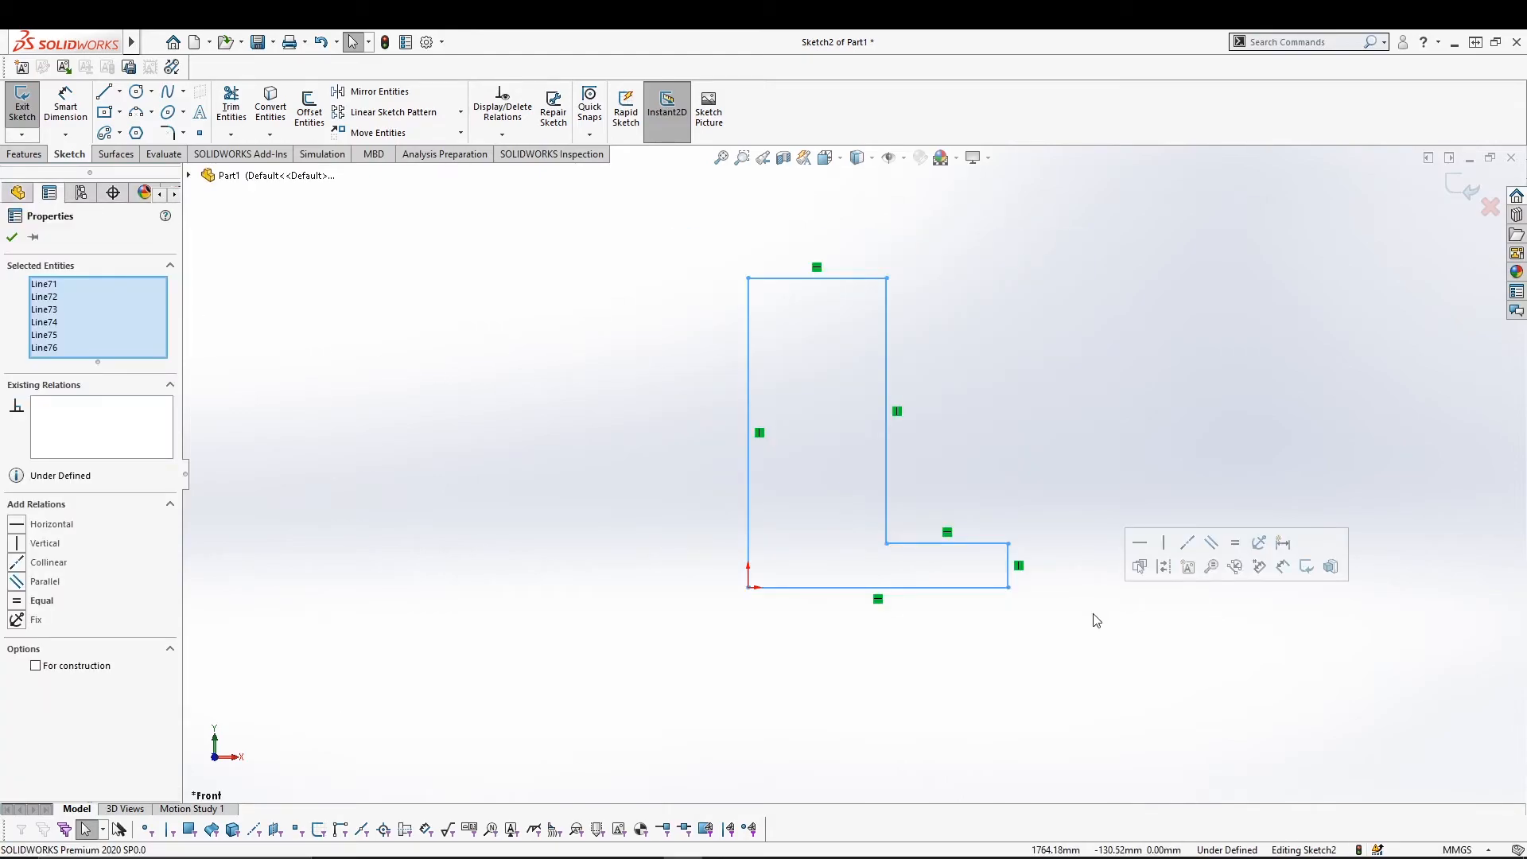
click(461, 133)
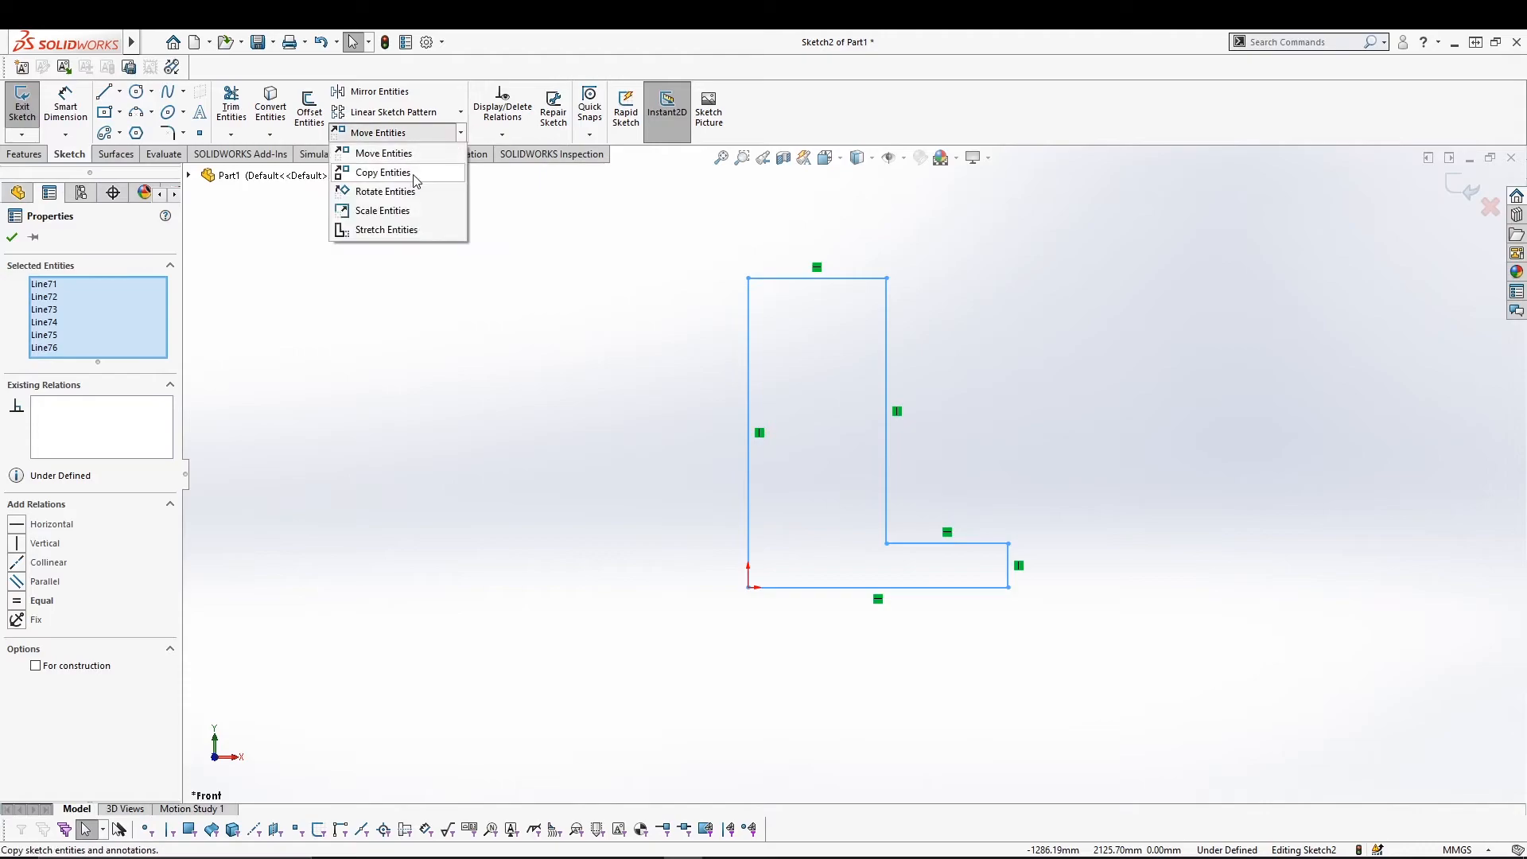
click(397, 191)
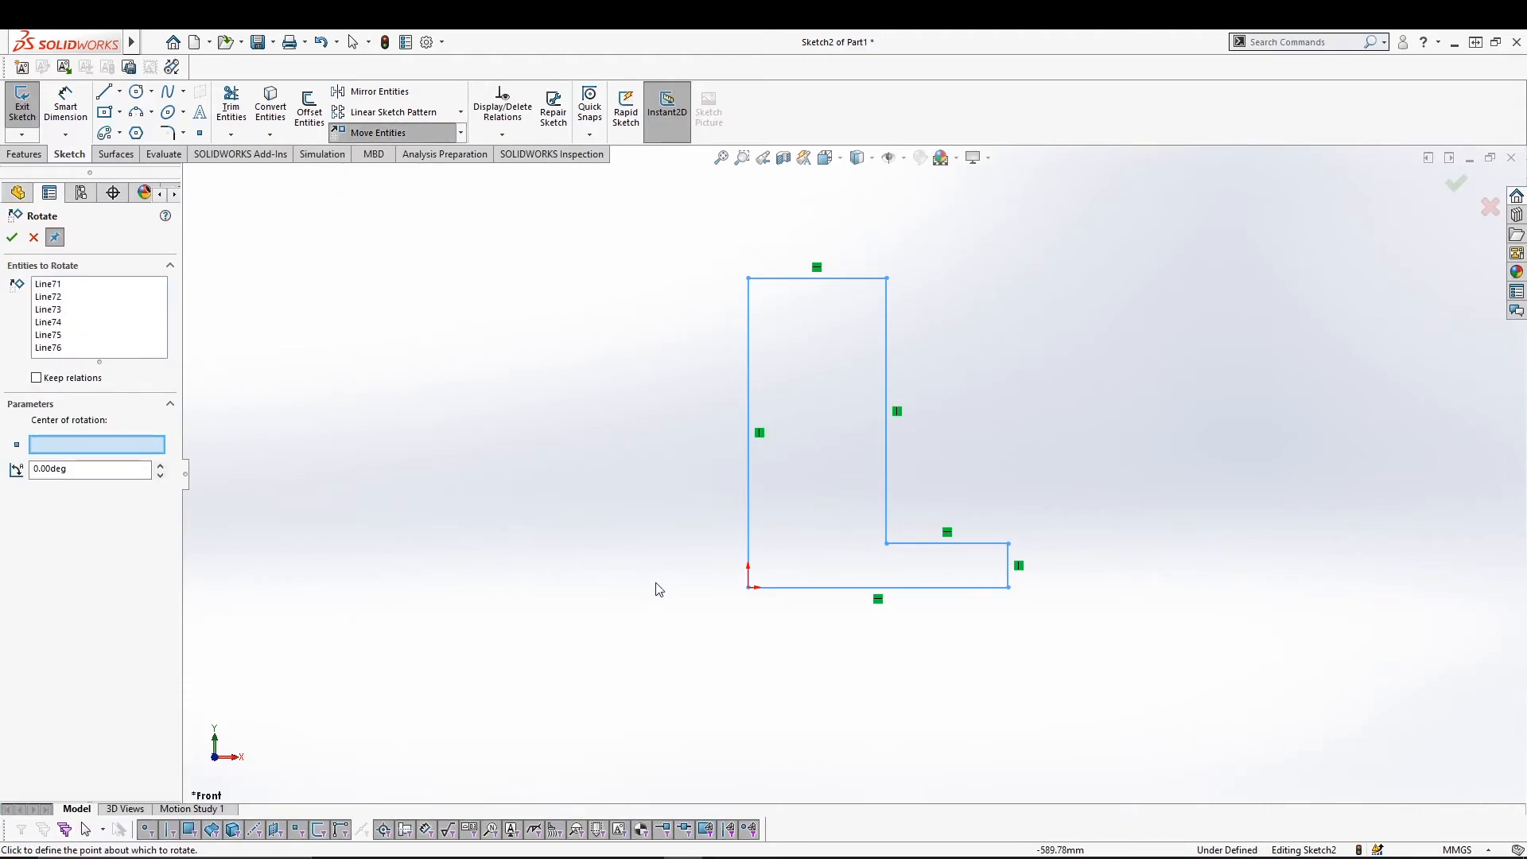
click(748, 588)
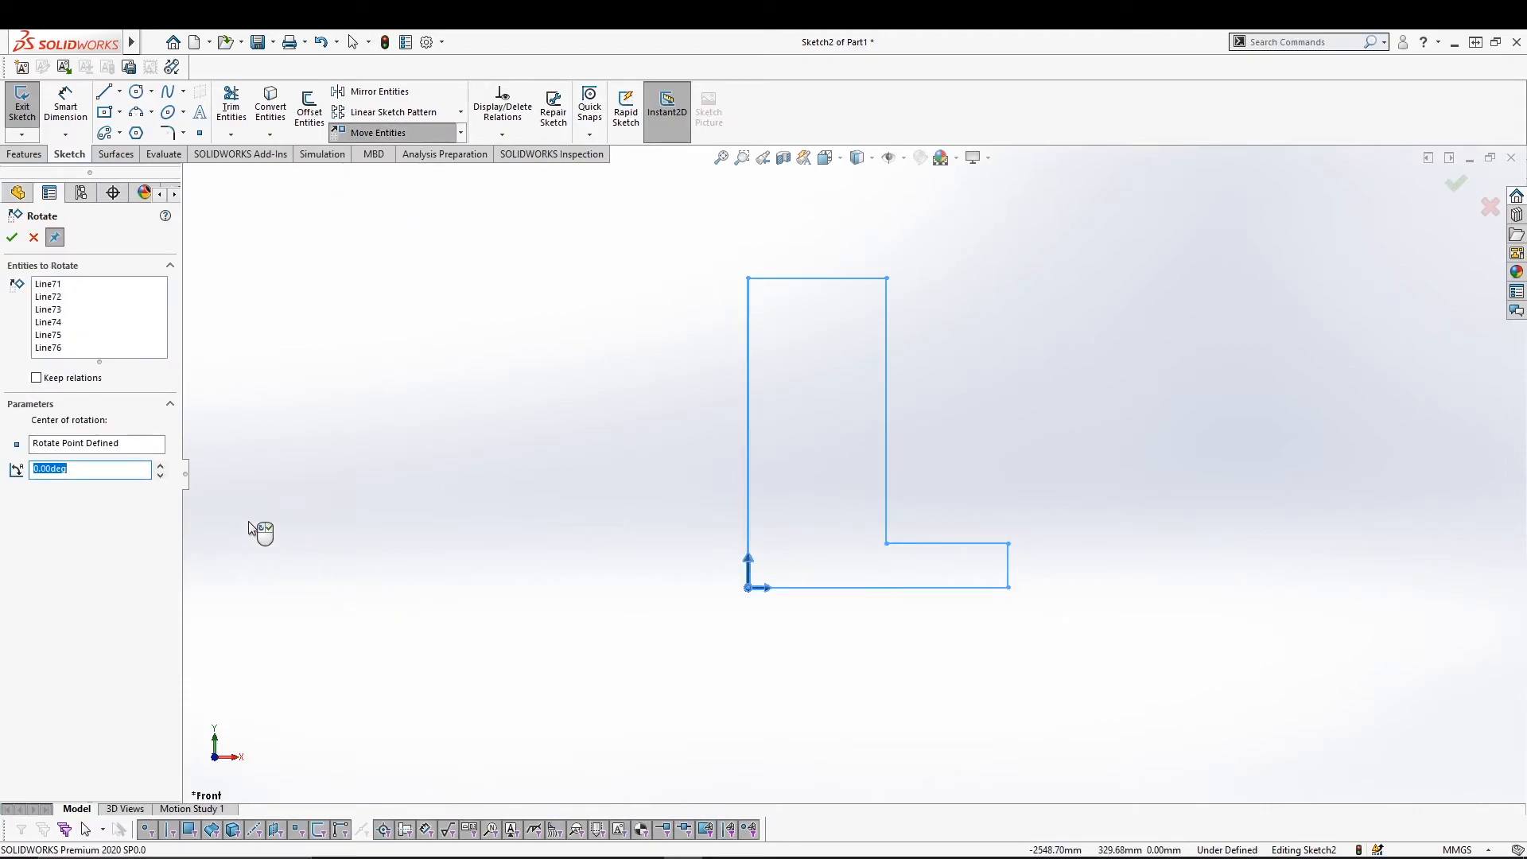
text(45)
click(11, 237)
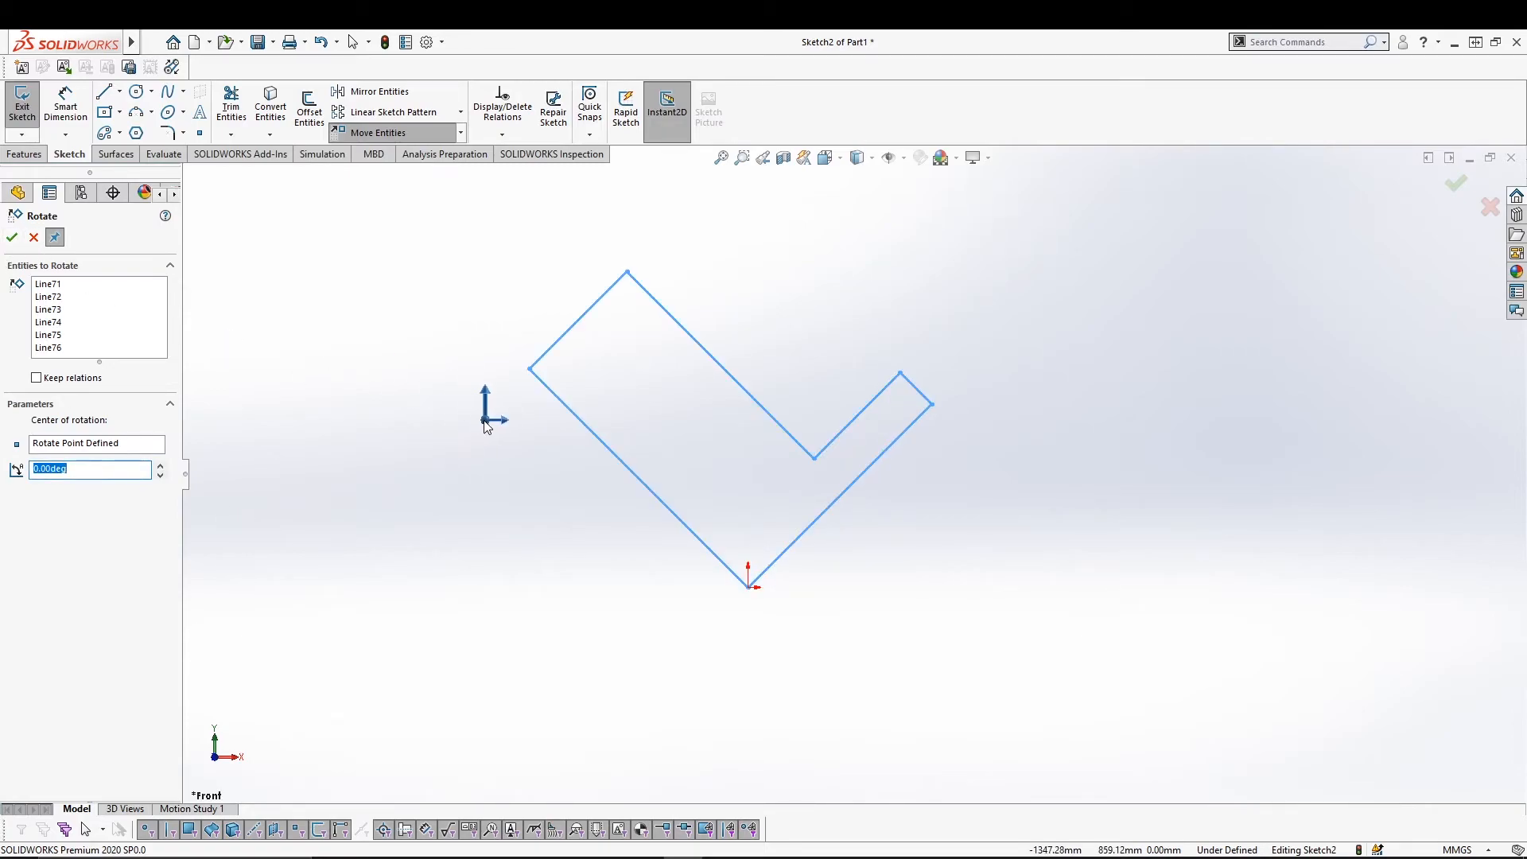
key(Escape)
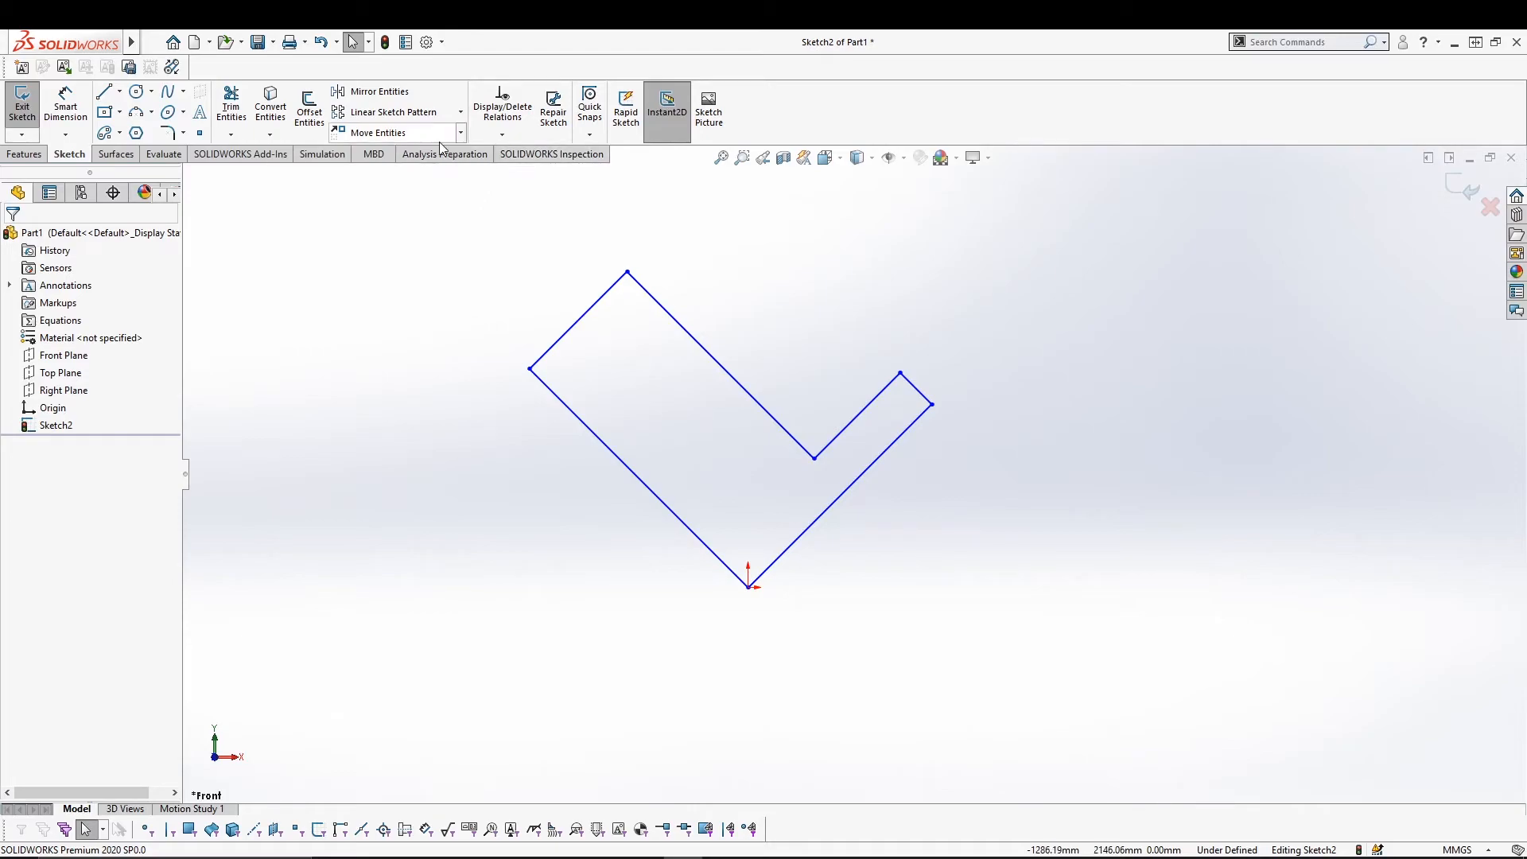
click(461, 133)
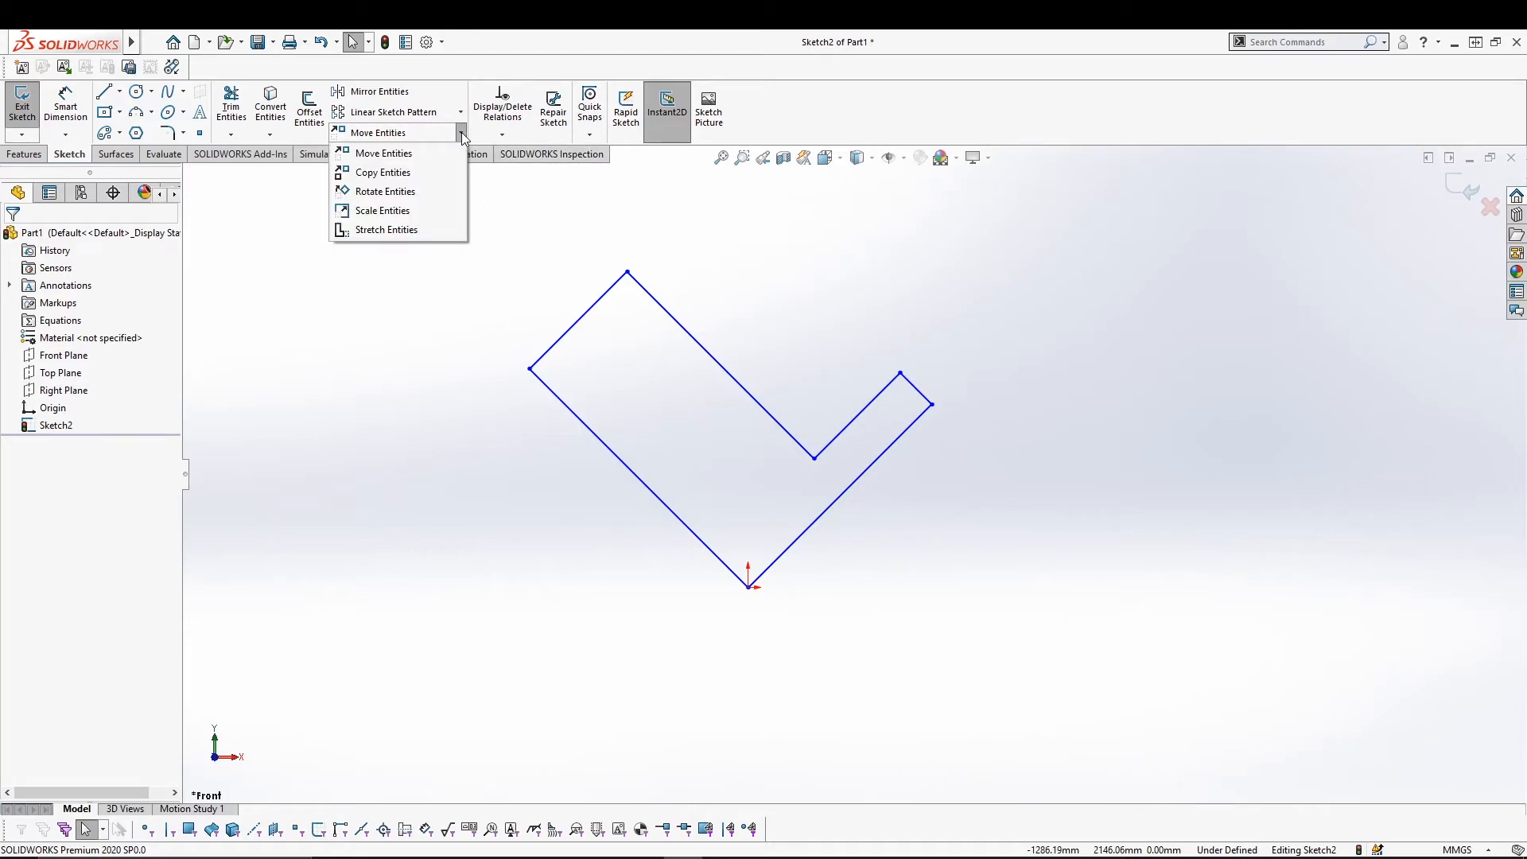
click(403, 481)
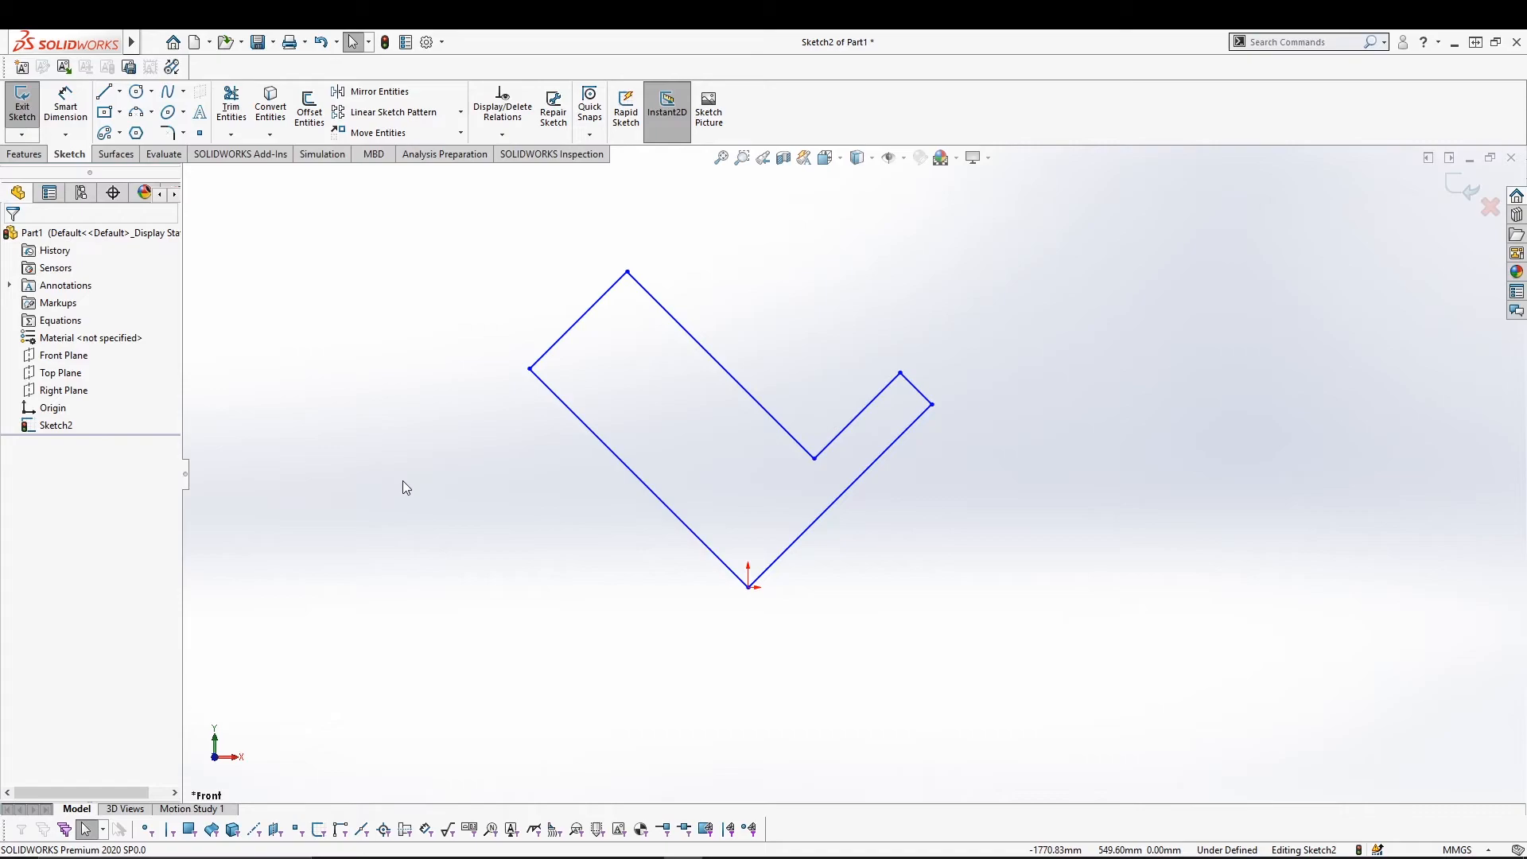
key(ctrl+z)
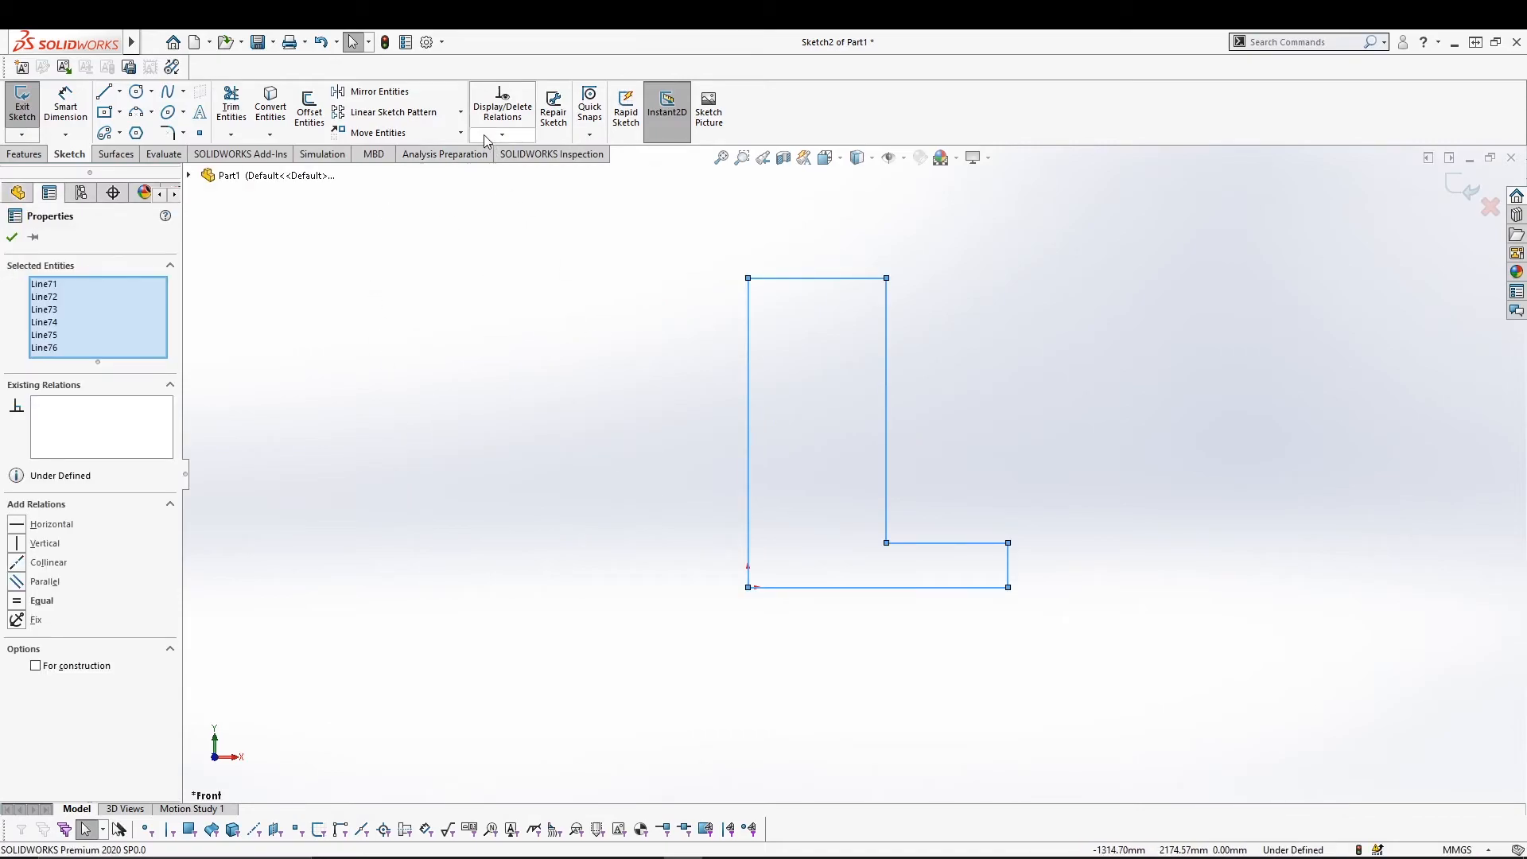
Scale the L profile about the origin by factor 1.3 as a copy.
click(461, 133)
click(383, 210)
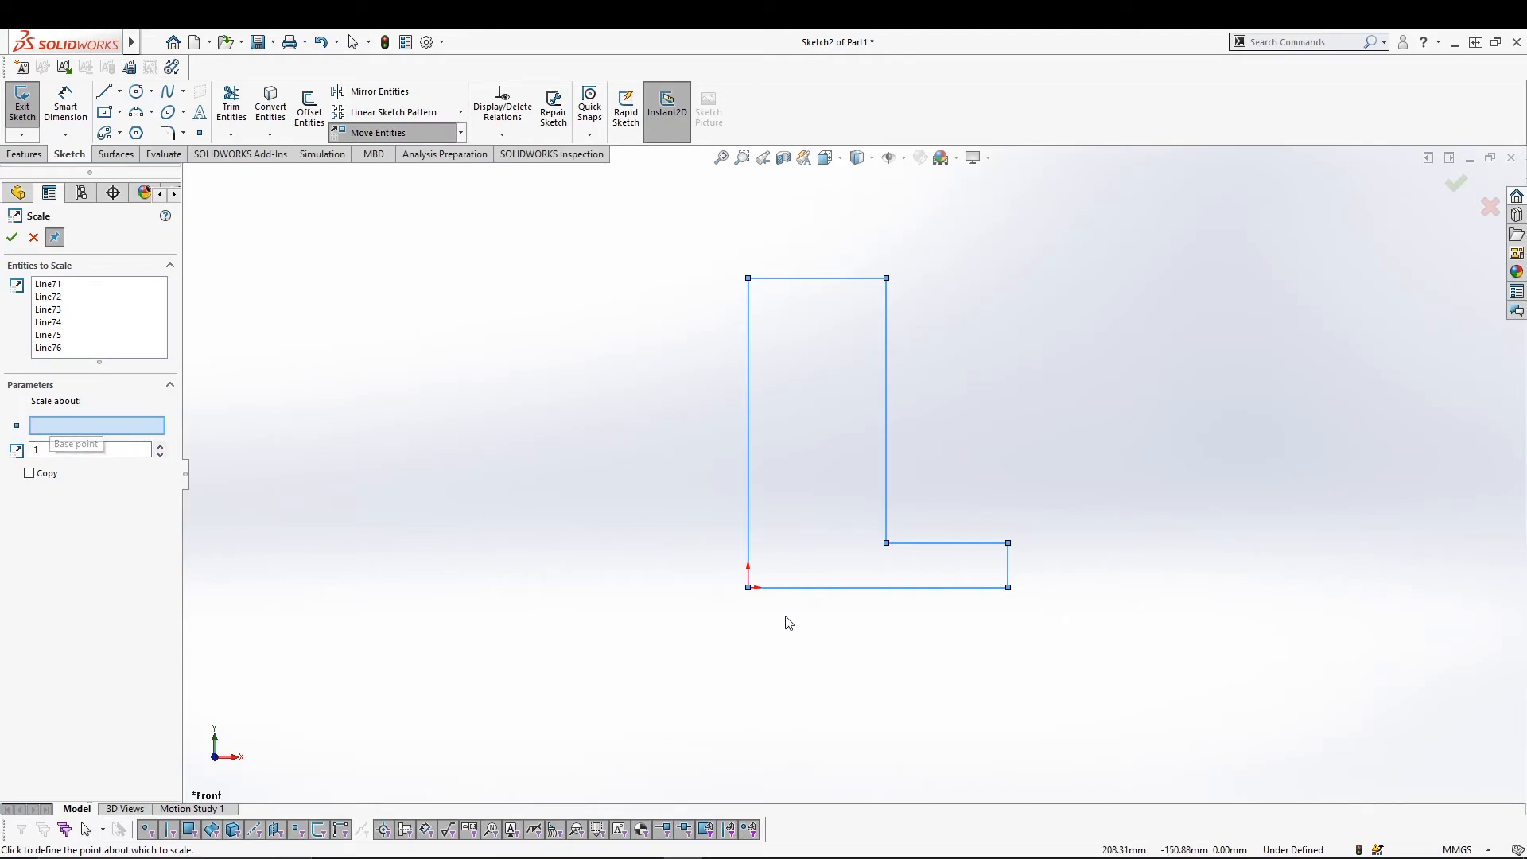
click(747, 587)
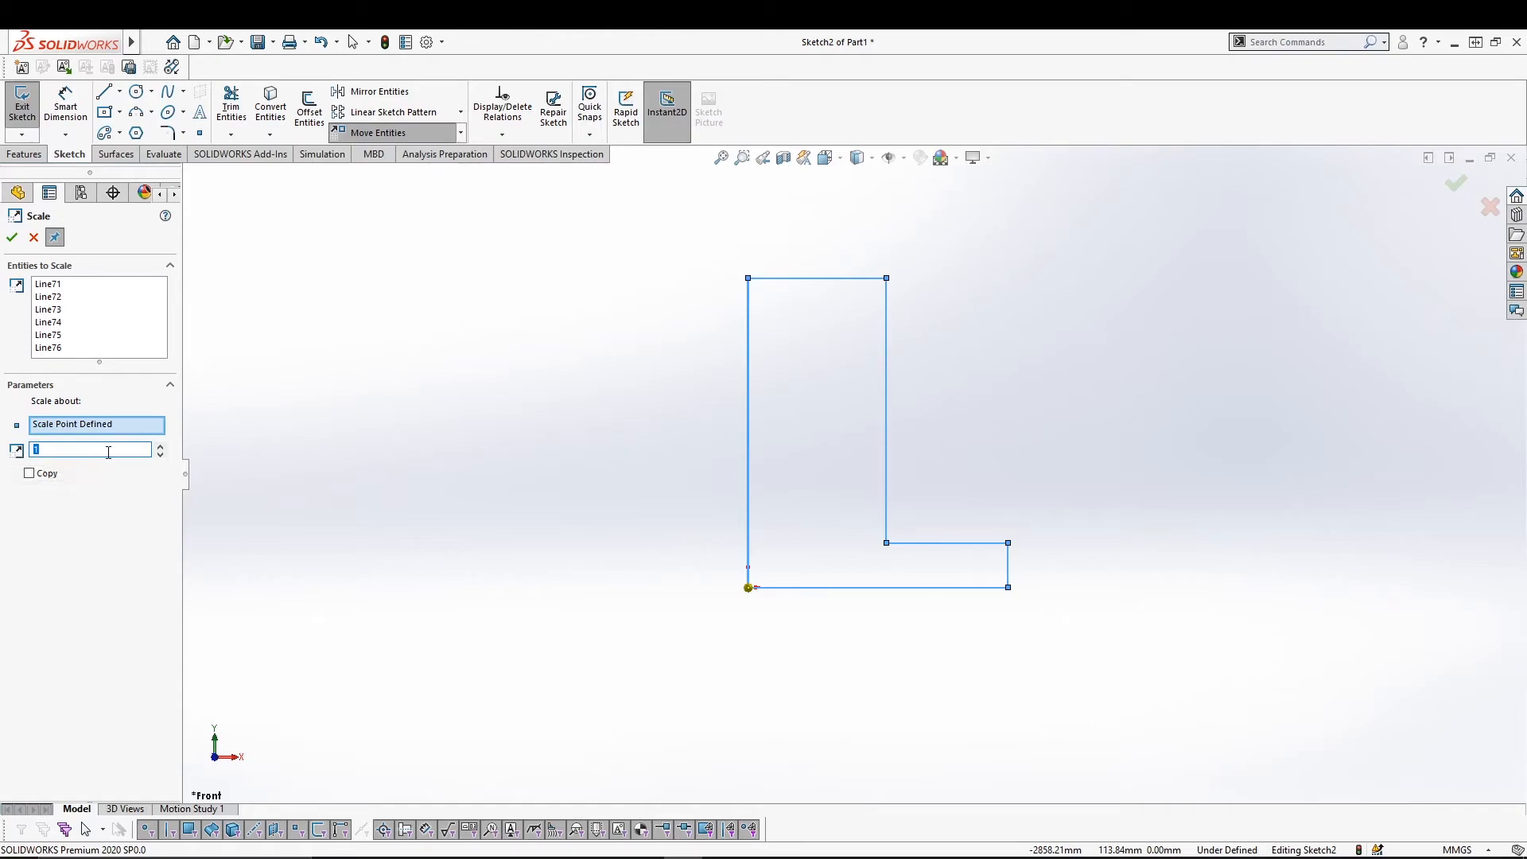
click(161, 448)
click(162, 448)
click(161, 448)
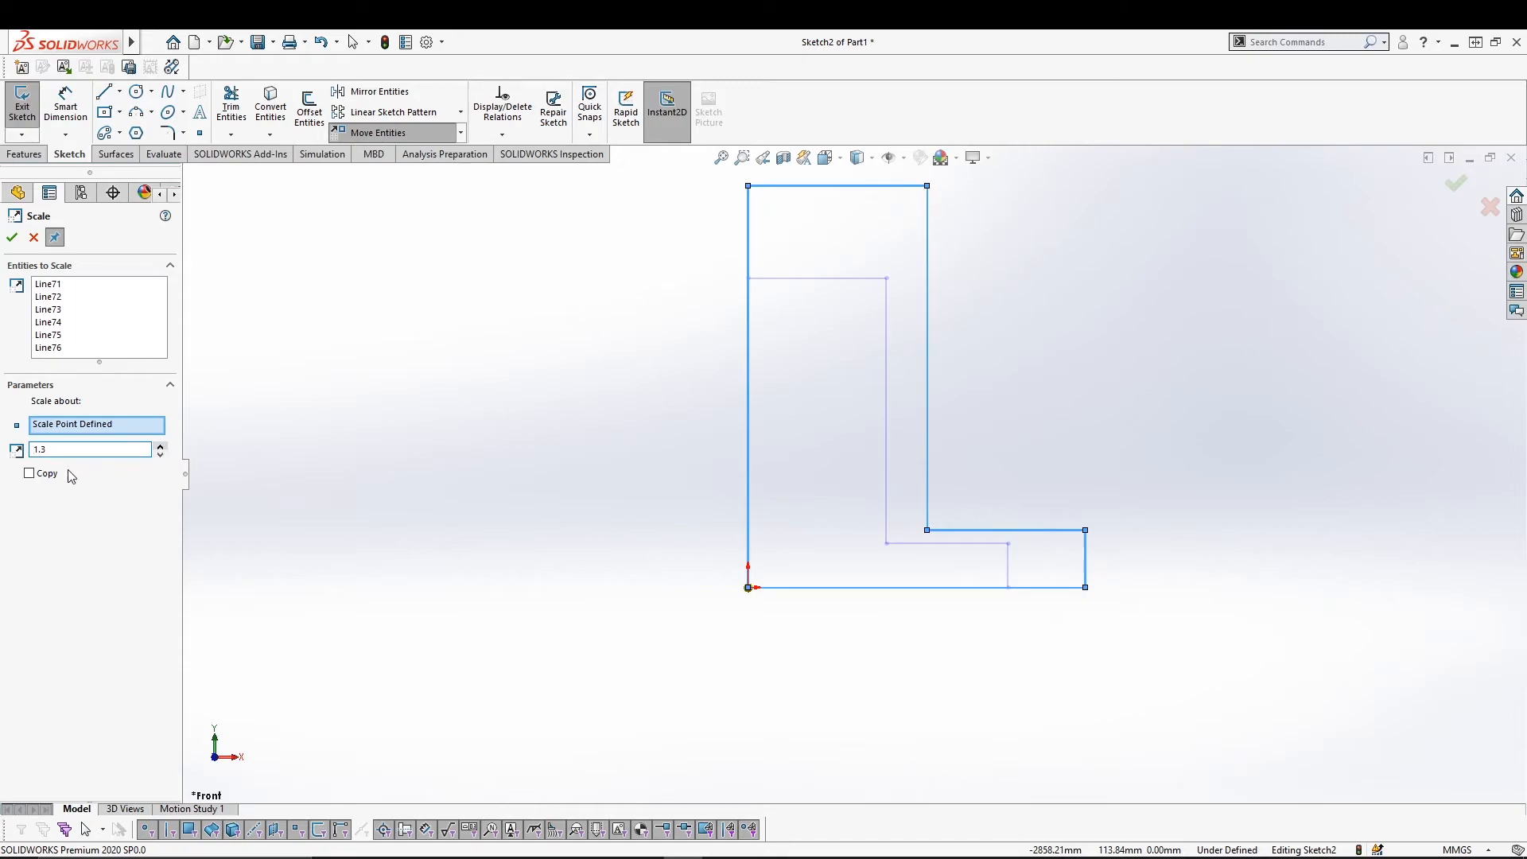
click(41, 475)
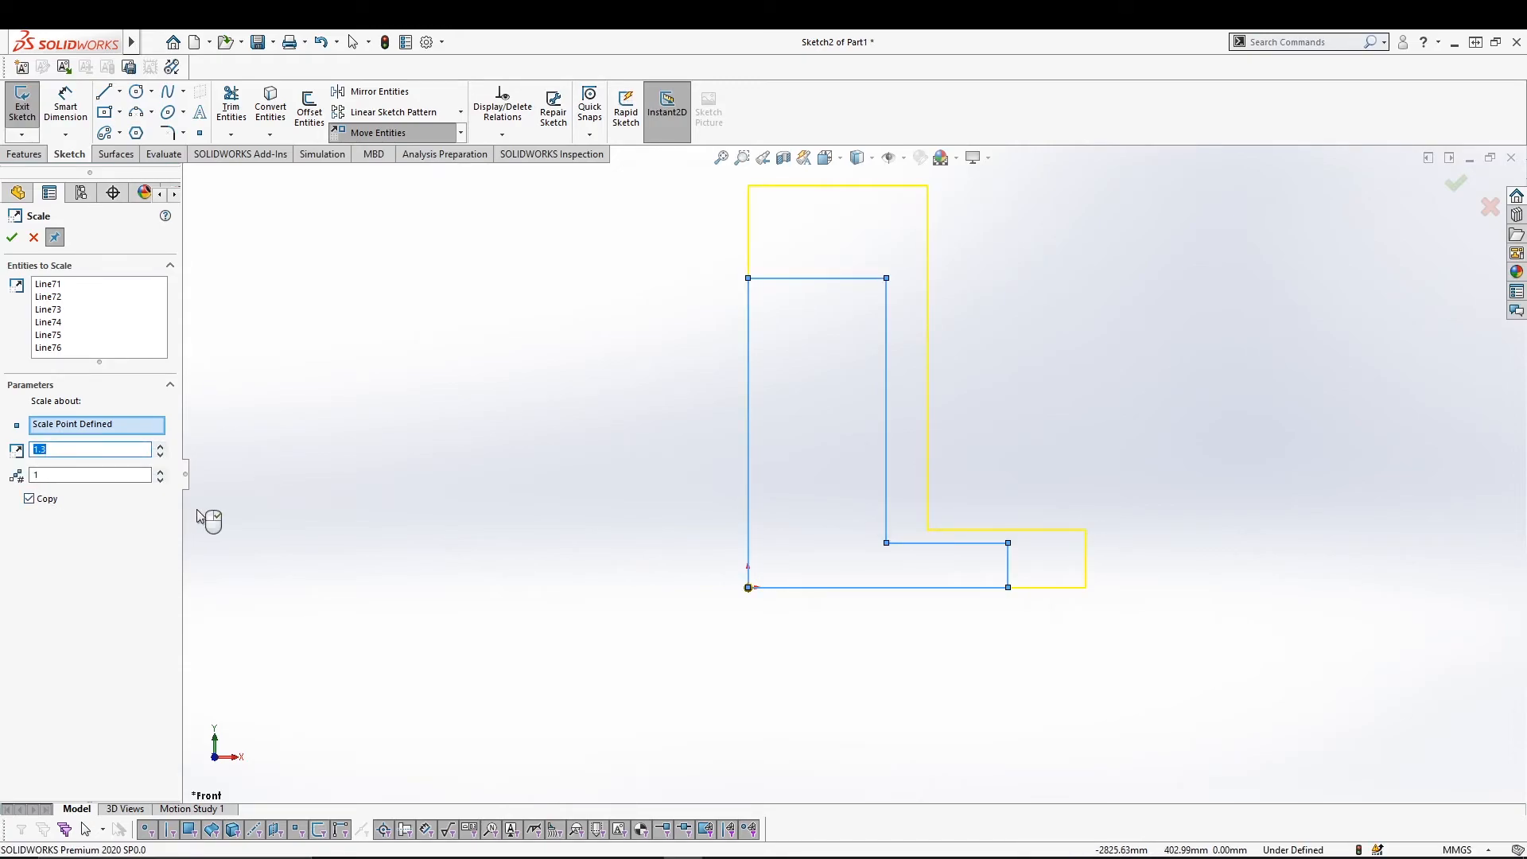
click(44, 501)
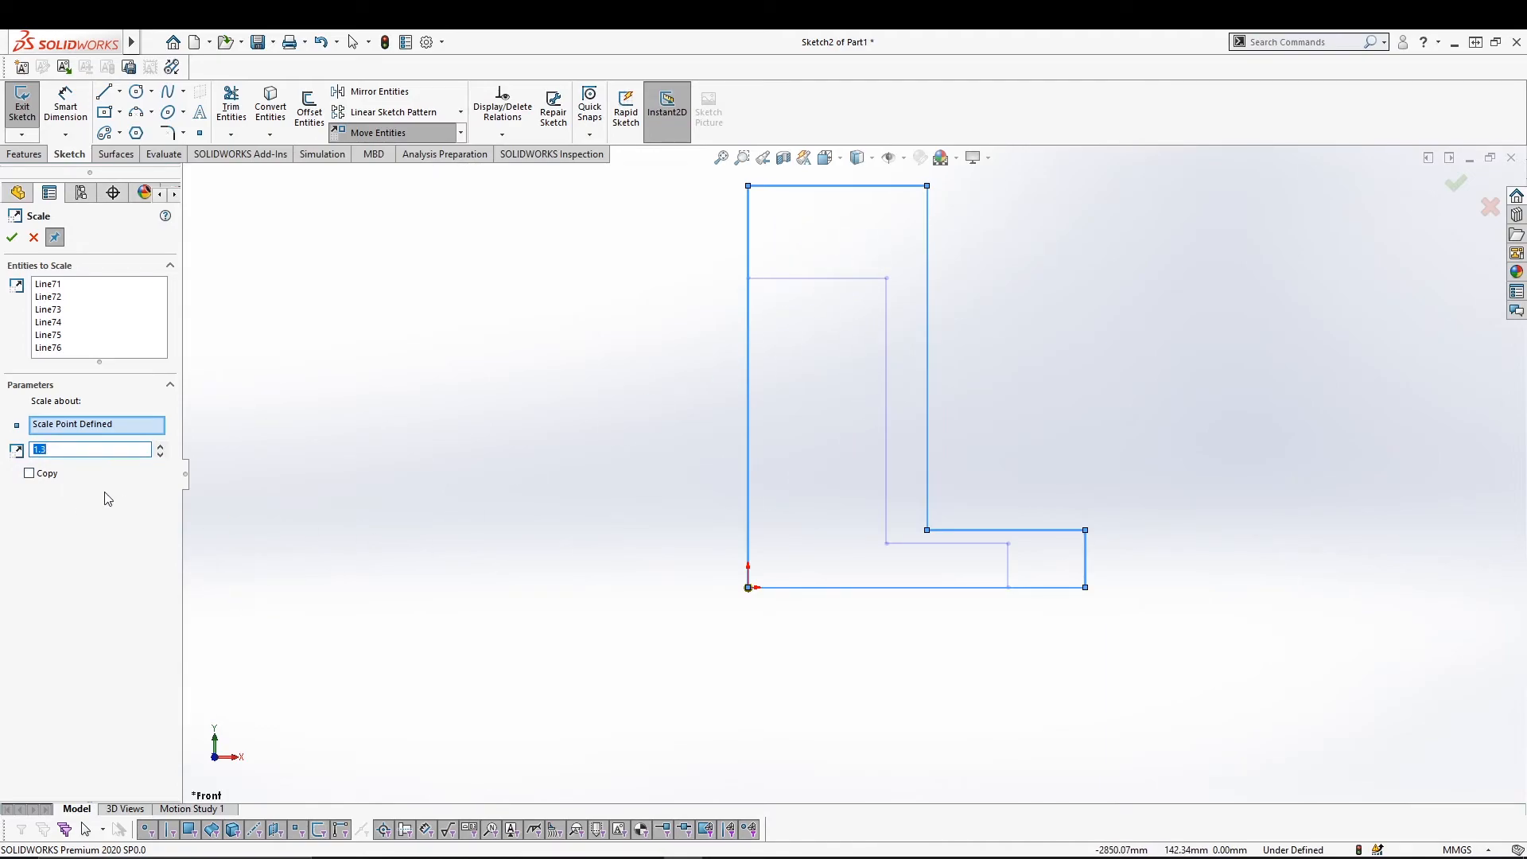
click(36, 477)
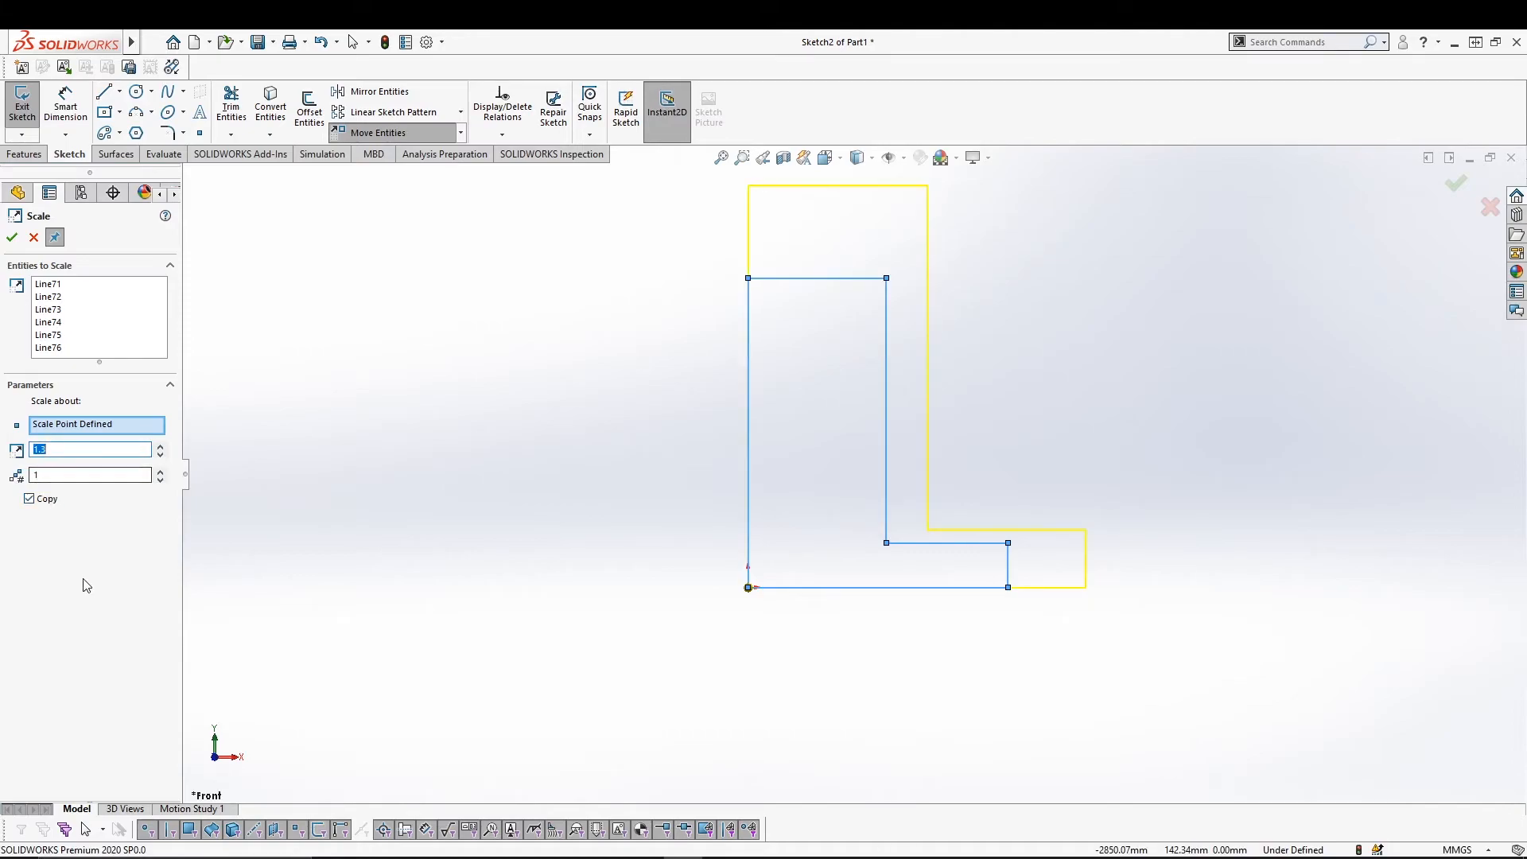
Apply the 1.3x enlarged copy and reset the number of copies to 1.
click(11, 238)
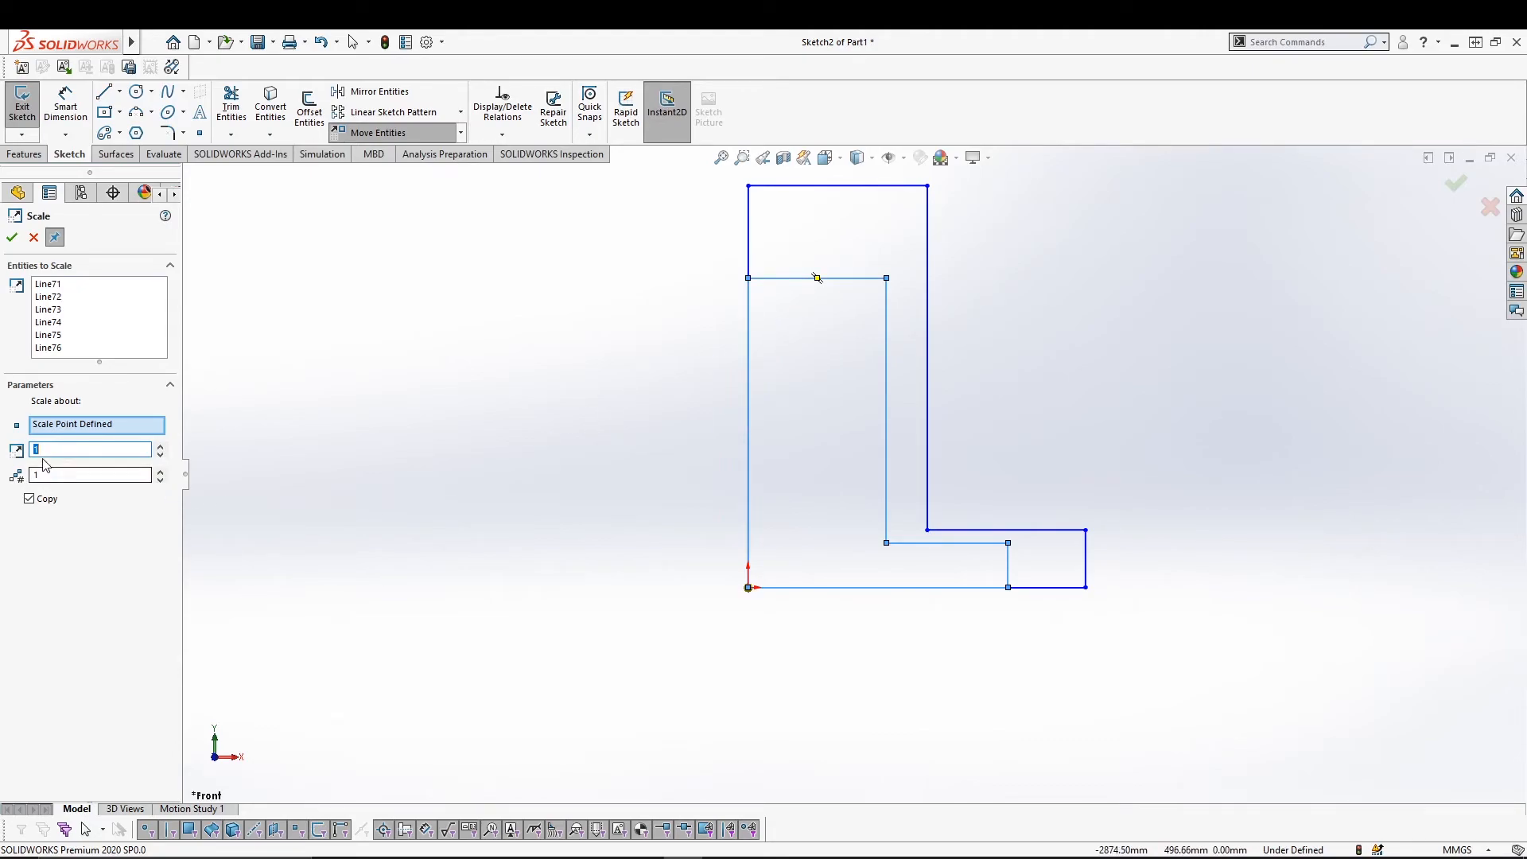
click(163, 481)
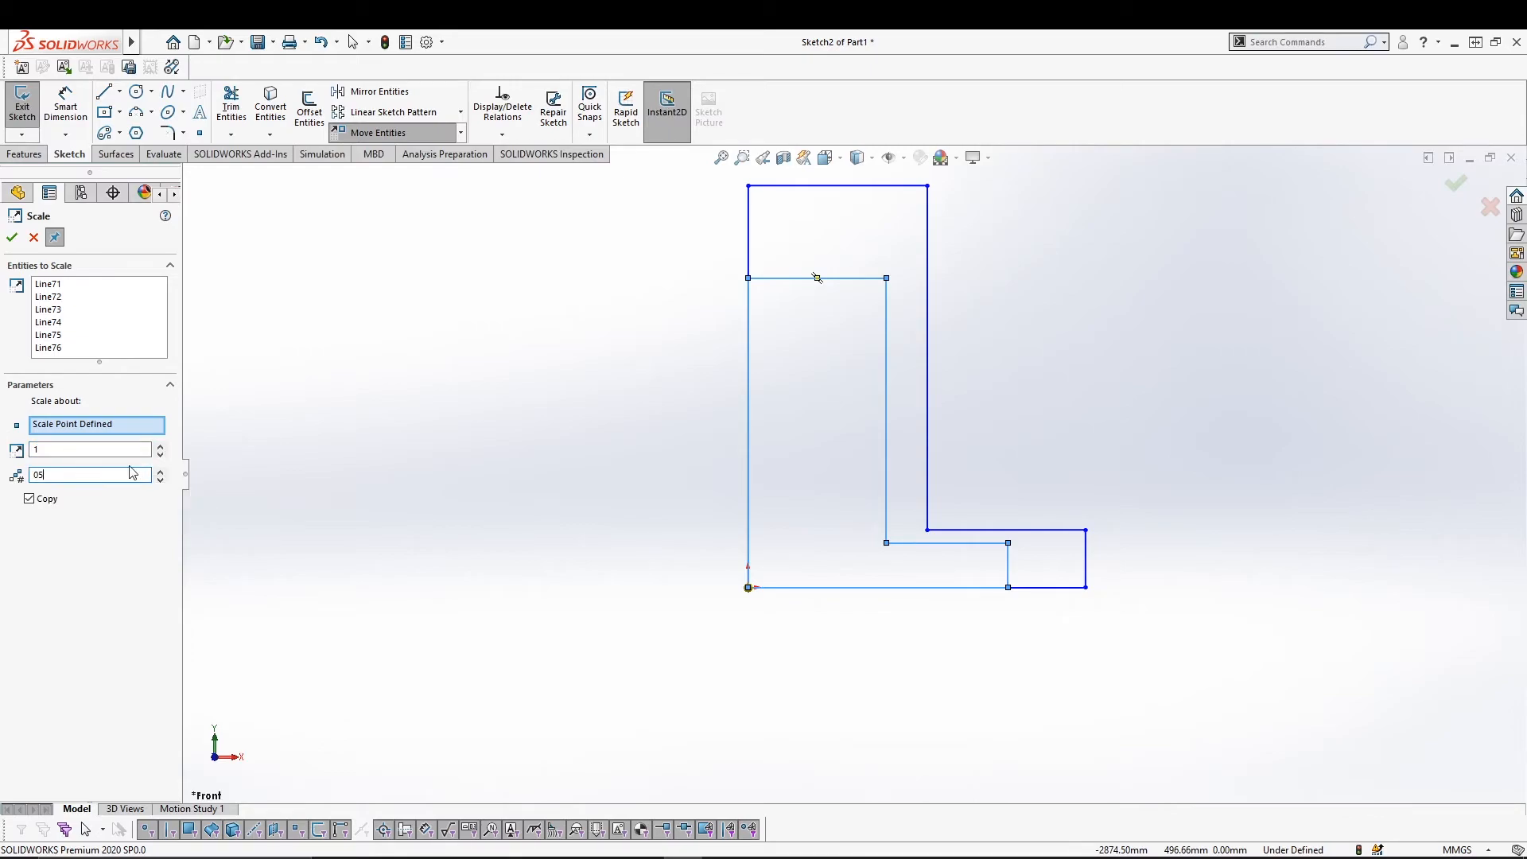
text(5.)
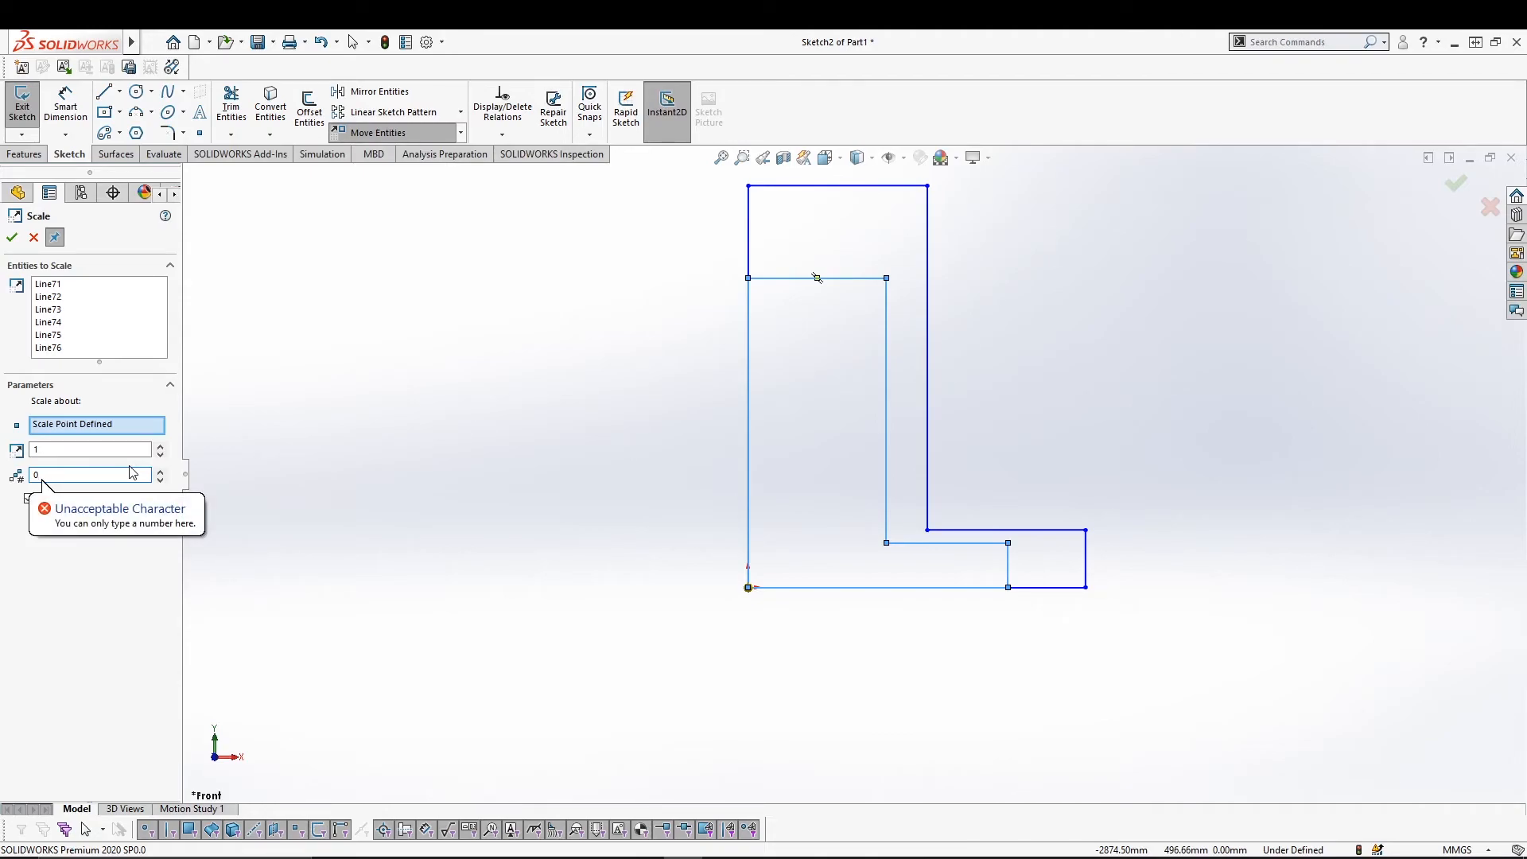
key(BackSpace)
text(1)
Uncheck Copy, scale the original L to half size in place, and close Scale.
click(92, 452)
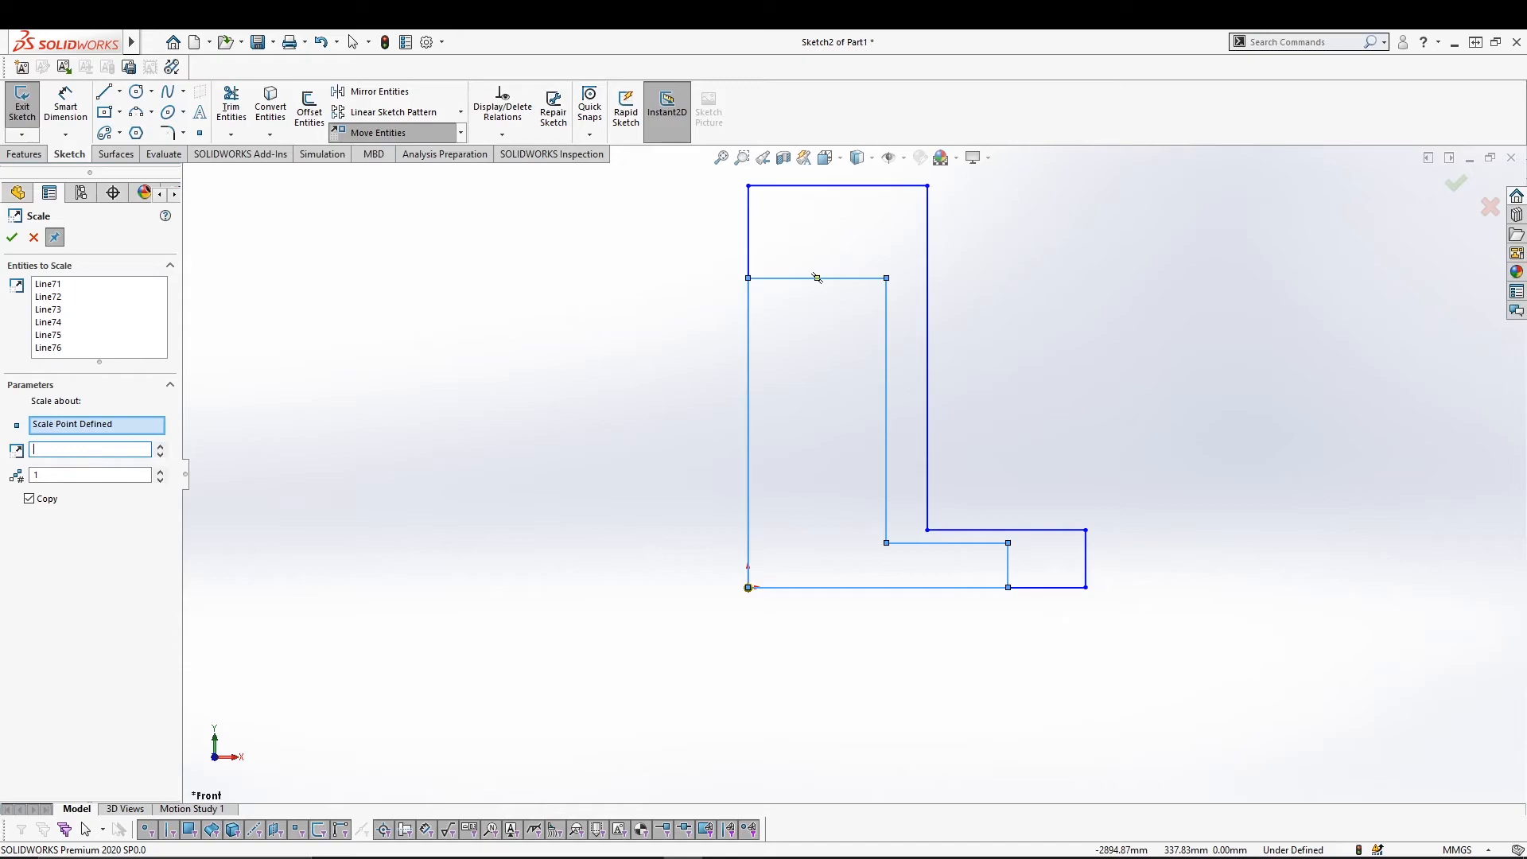
click(46, 498)
text(1)
key(Return)
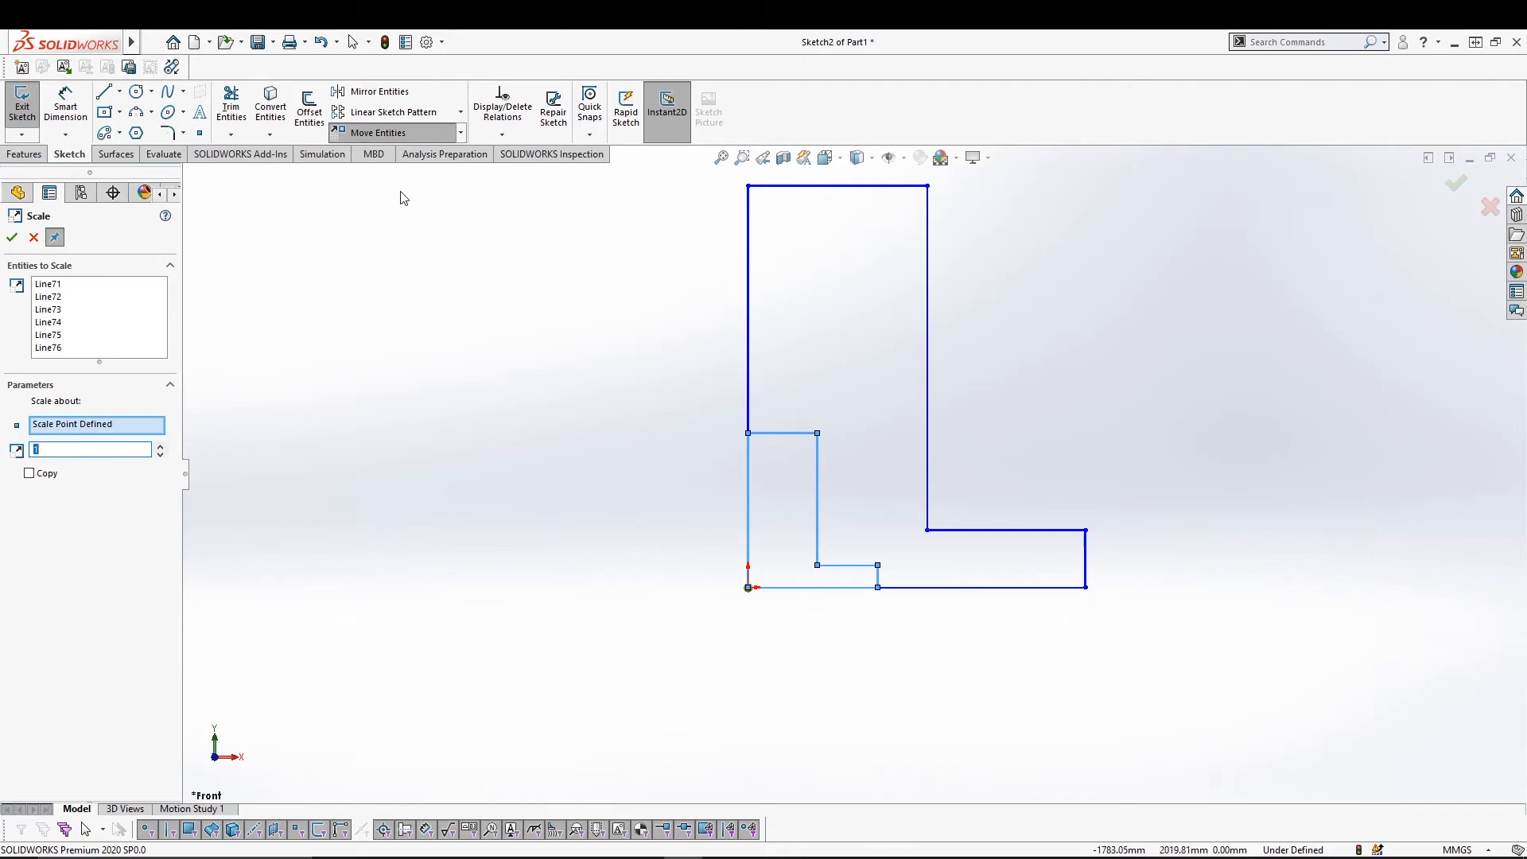
click(460, 133)
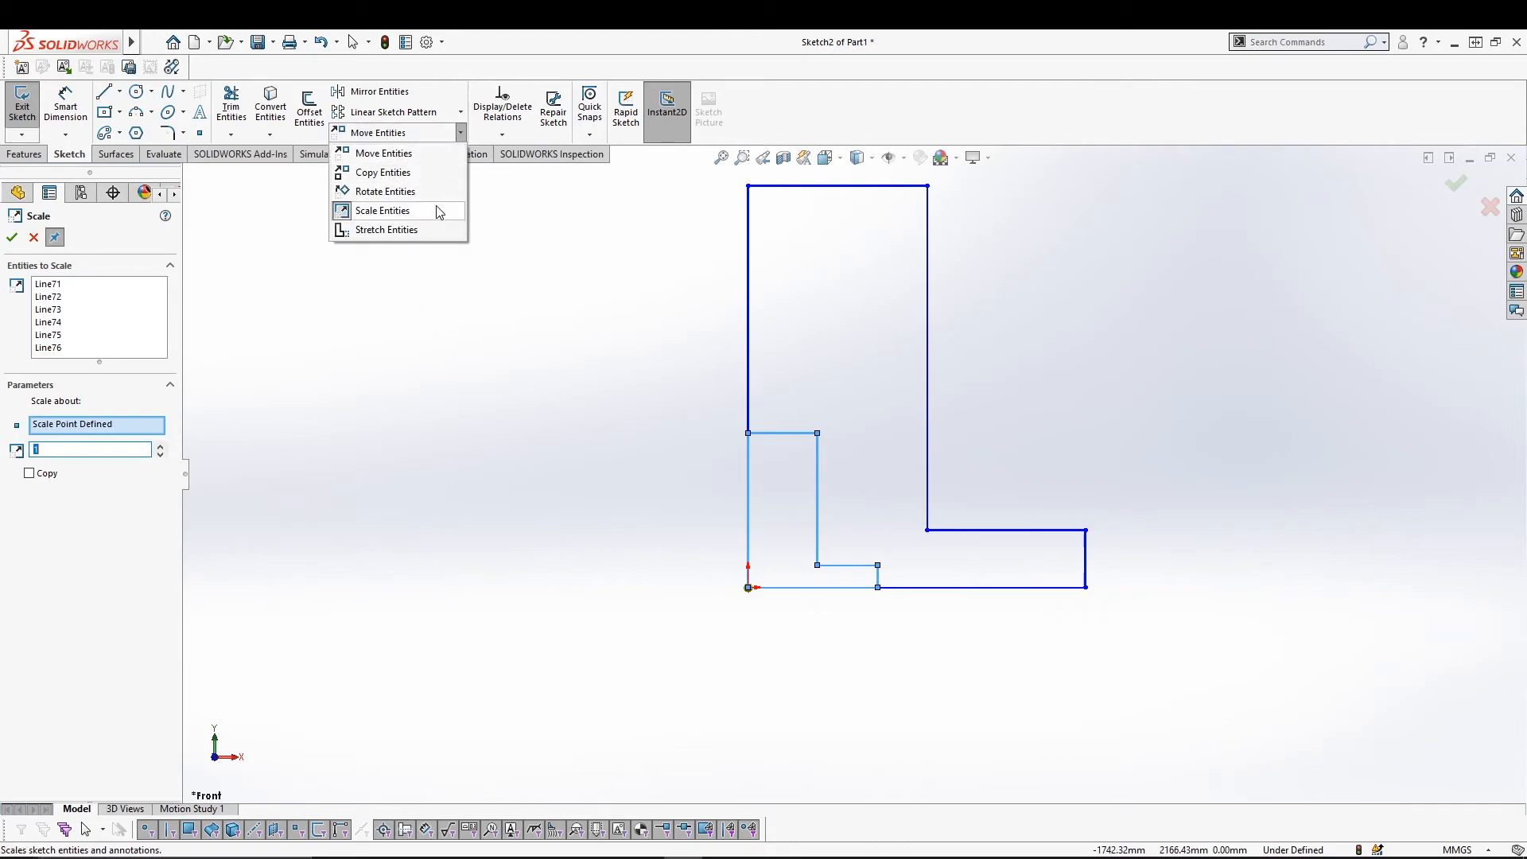
click(423, 396)
key(Escape)
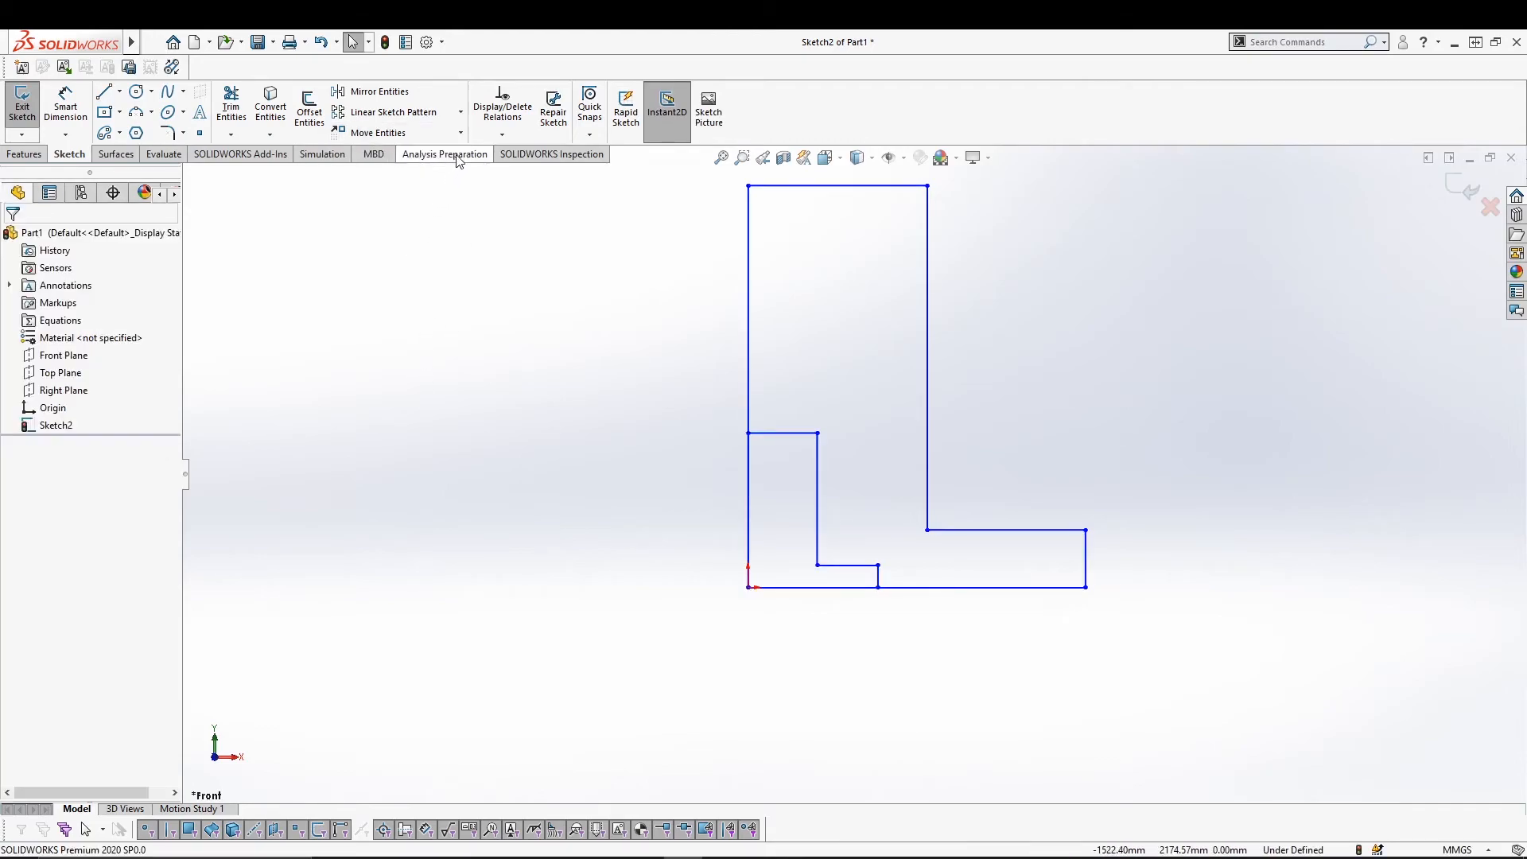
Stretch the outer L's three foot edges from the origin corner down and far right.
click(460, 133)
click(435, 229)
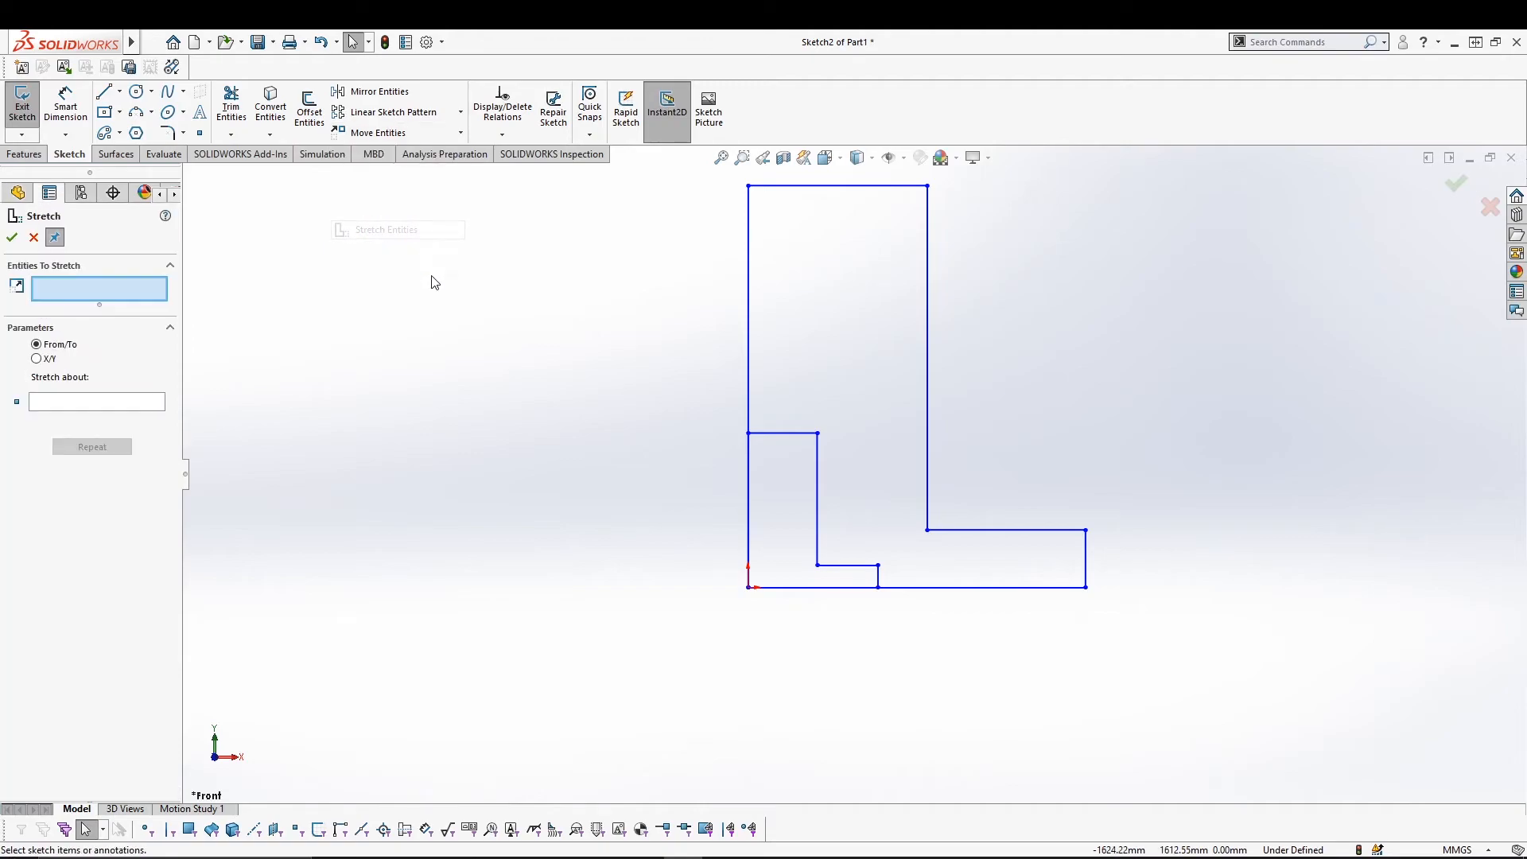
click(1083, 558)
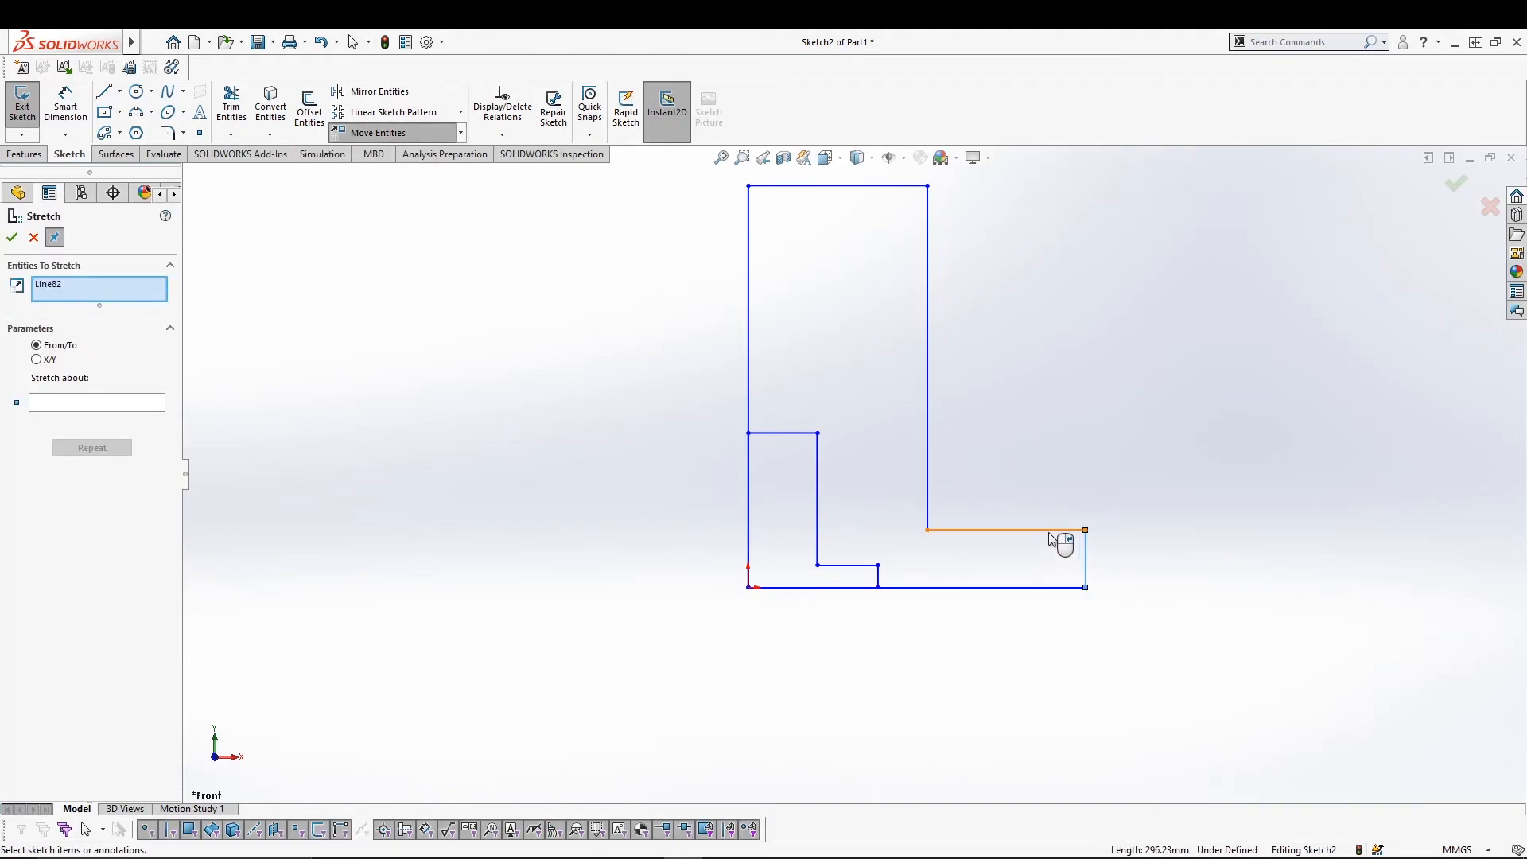
click(1061, 530)
click(1021, 588)
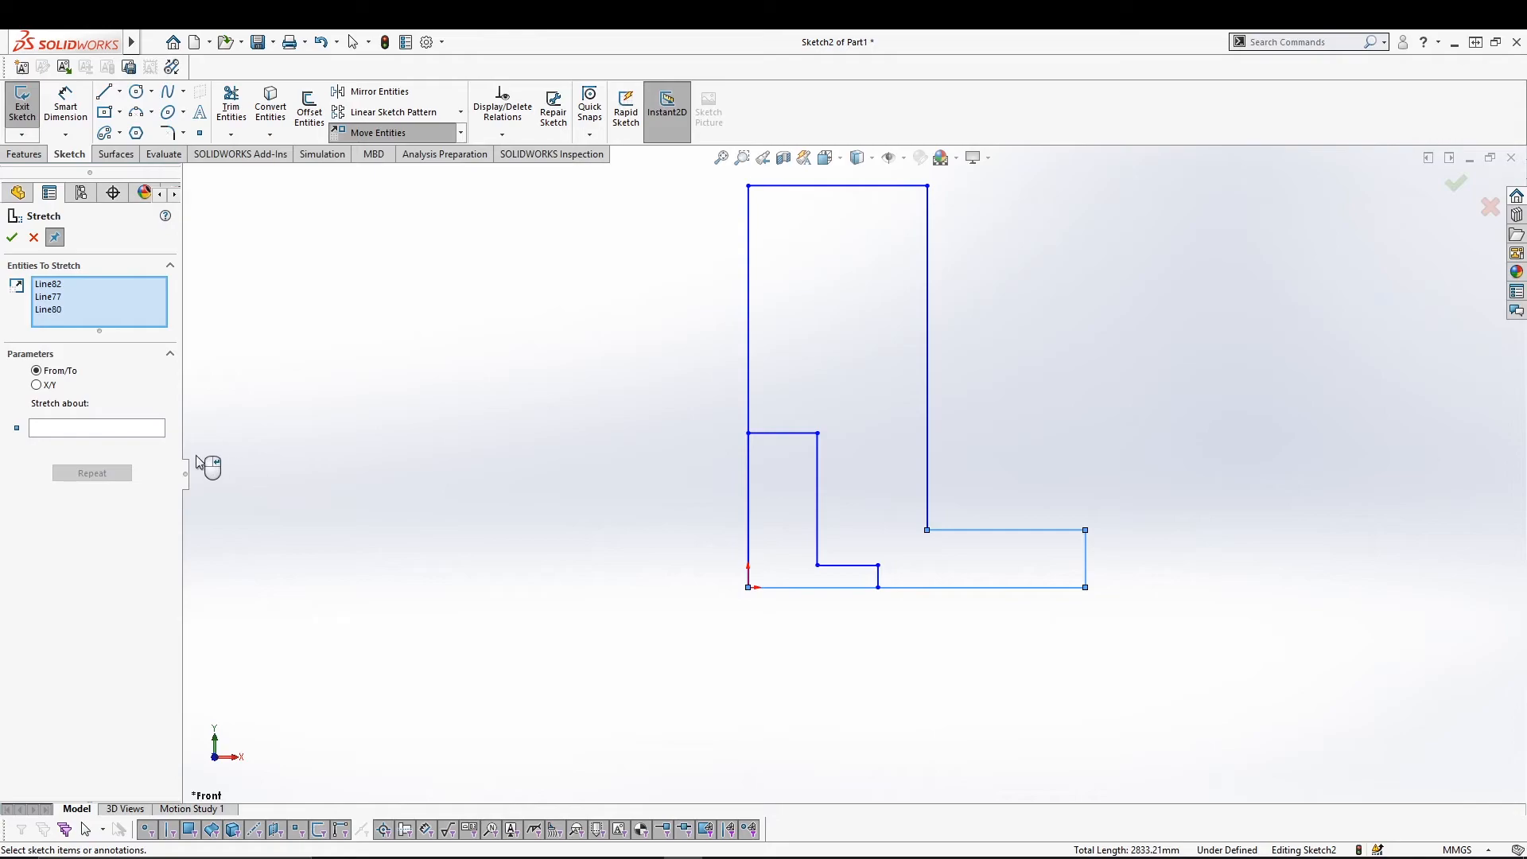
click(123, 429)
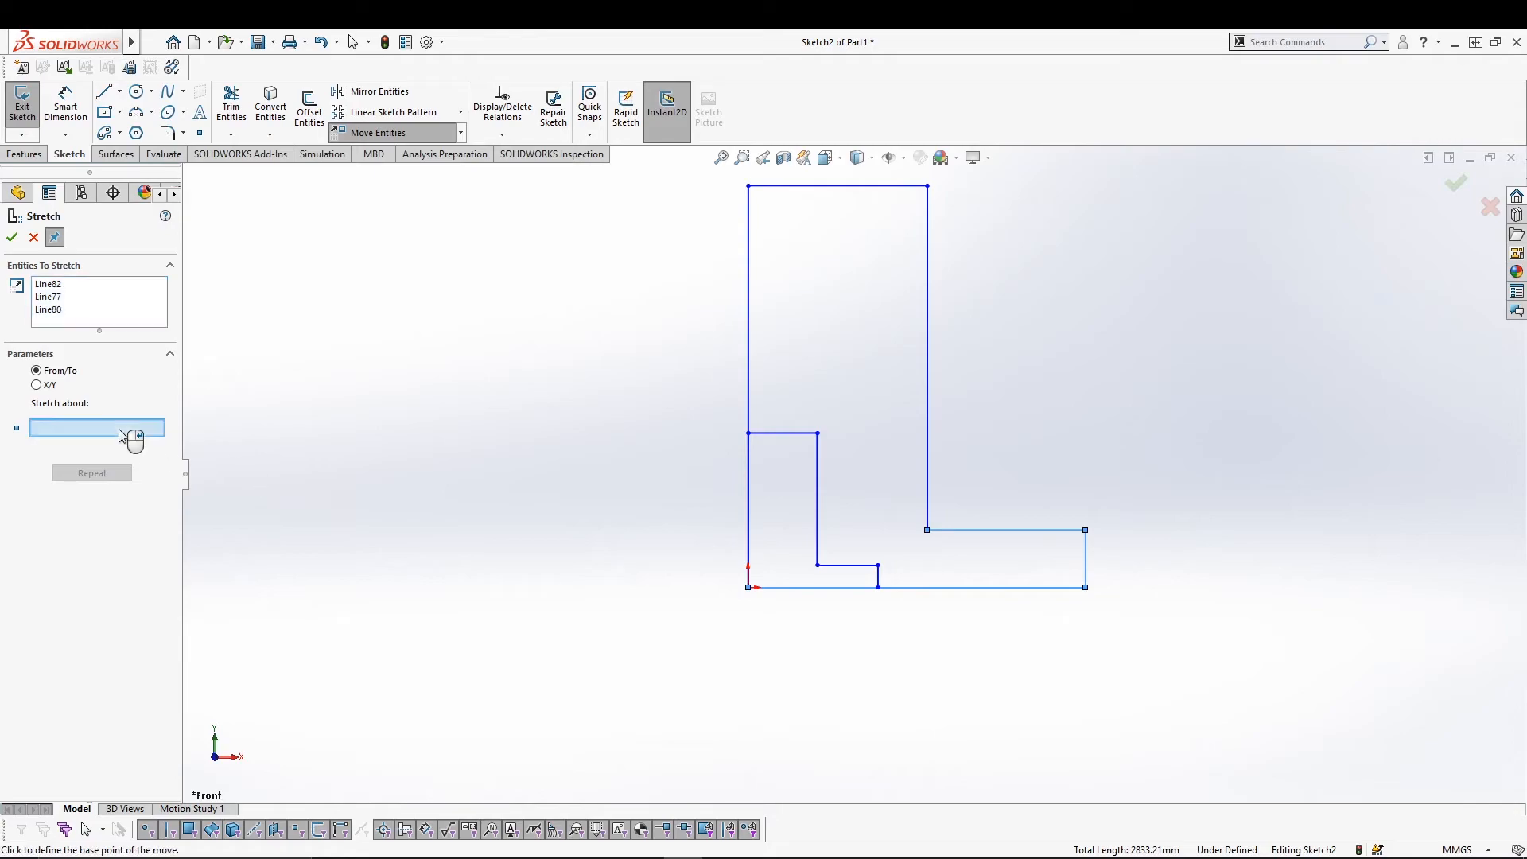
click(748, 587)
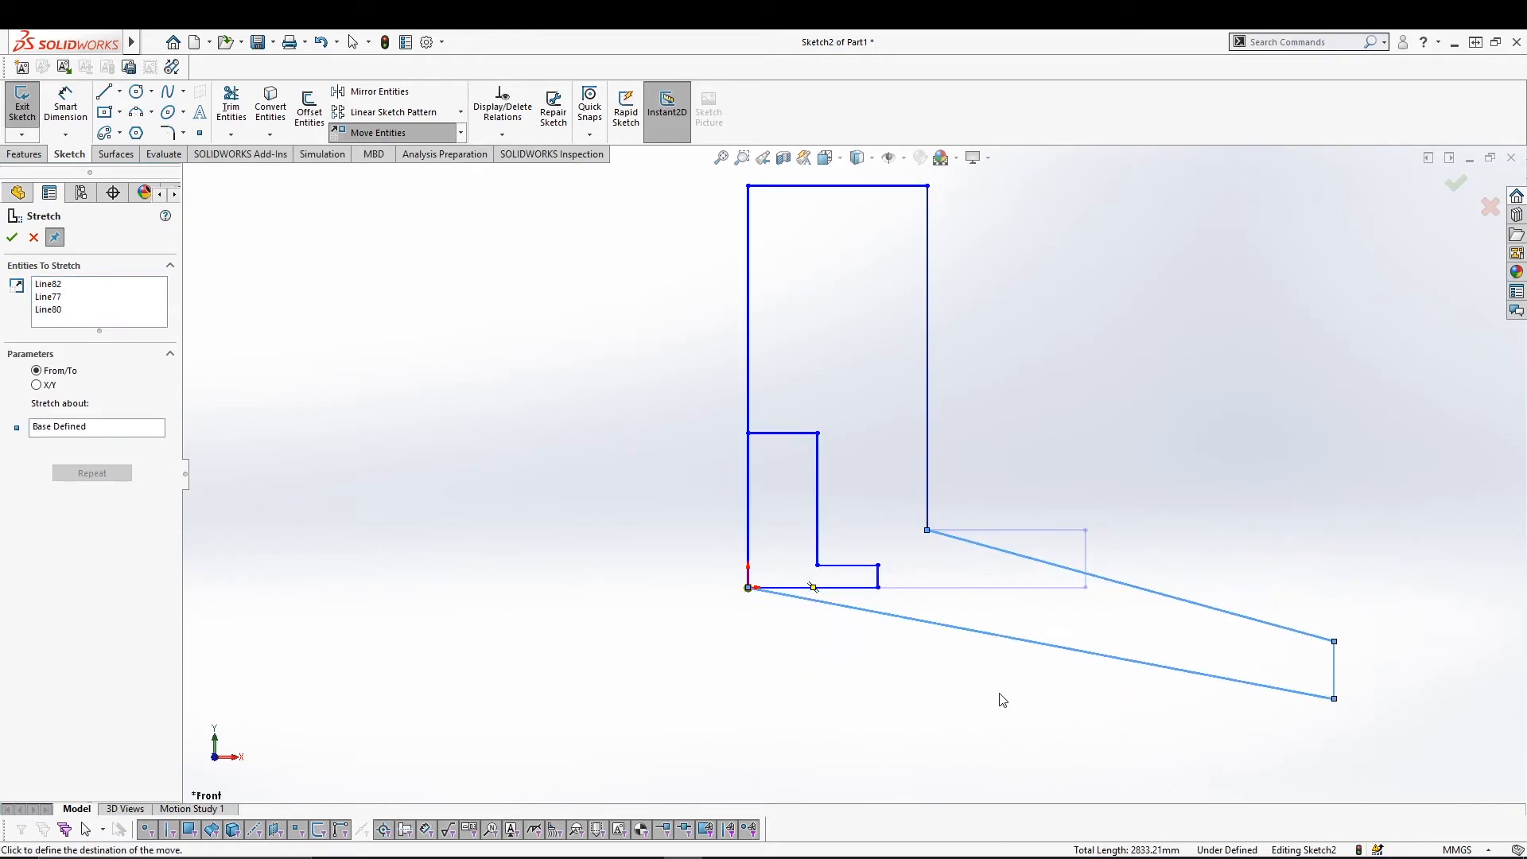
click(1097, 704)
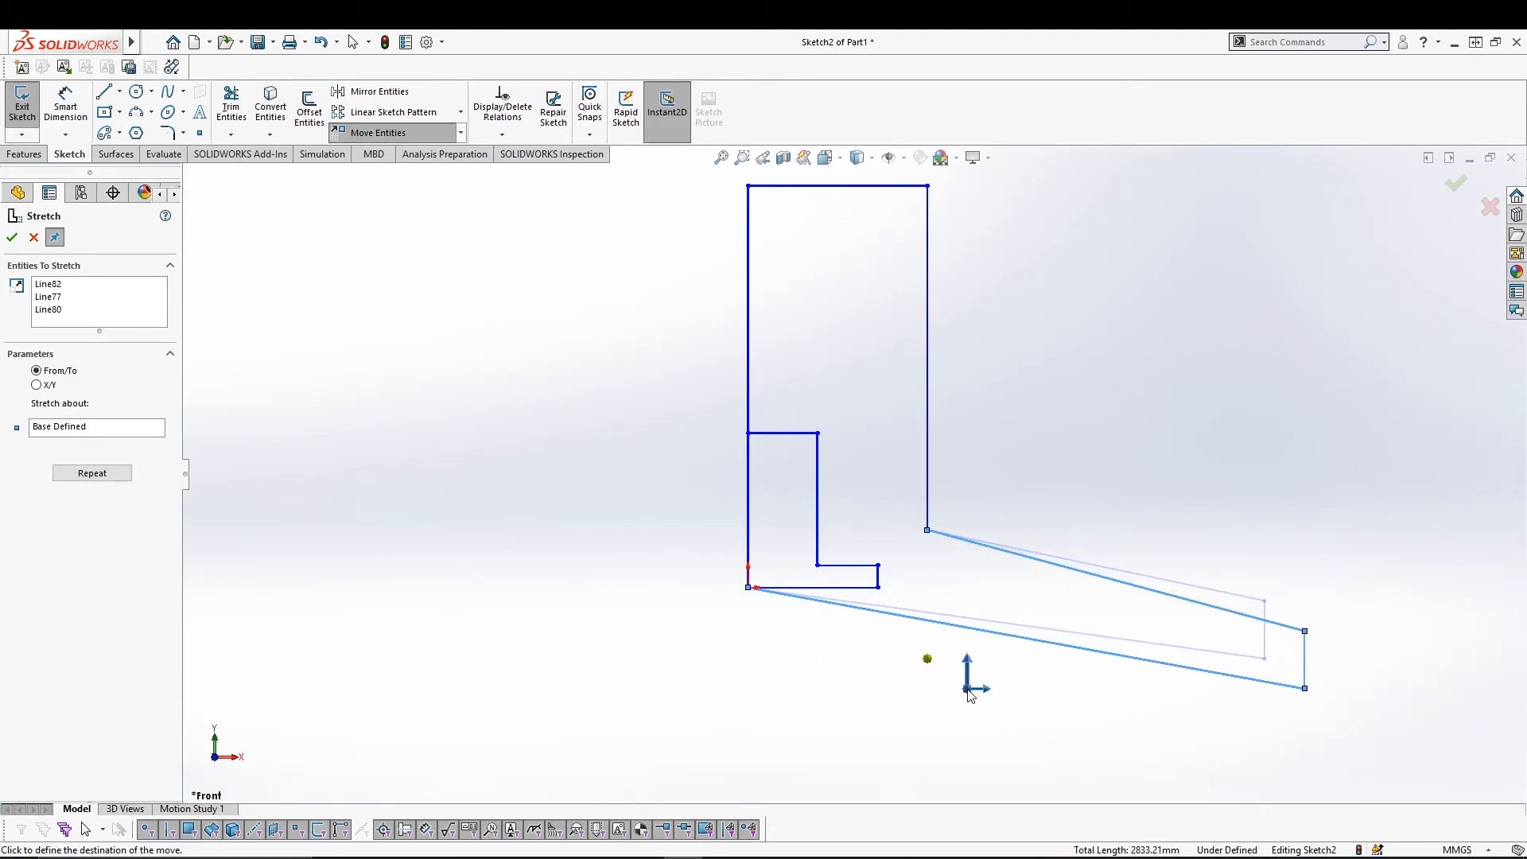
click(970, 687)
right_click(1013, 686)
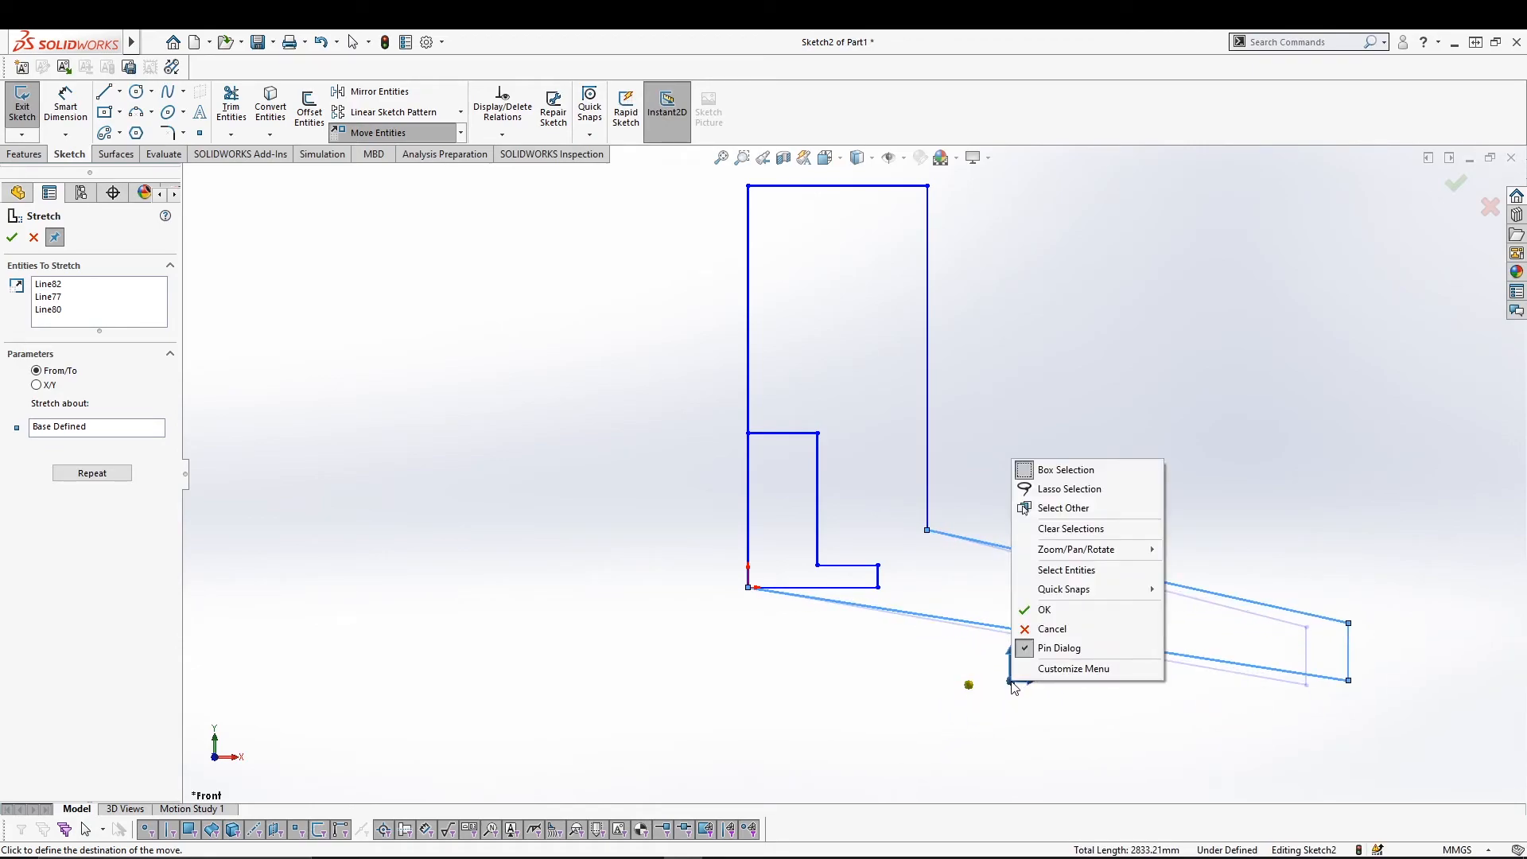
click(1034, 610)
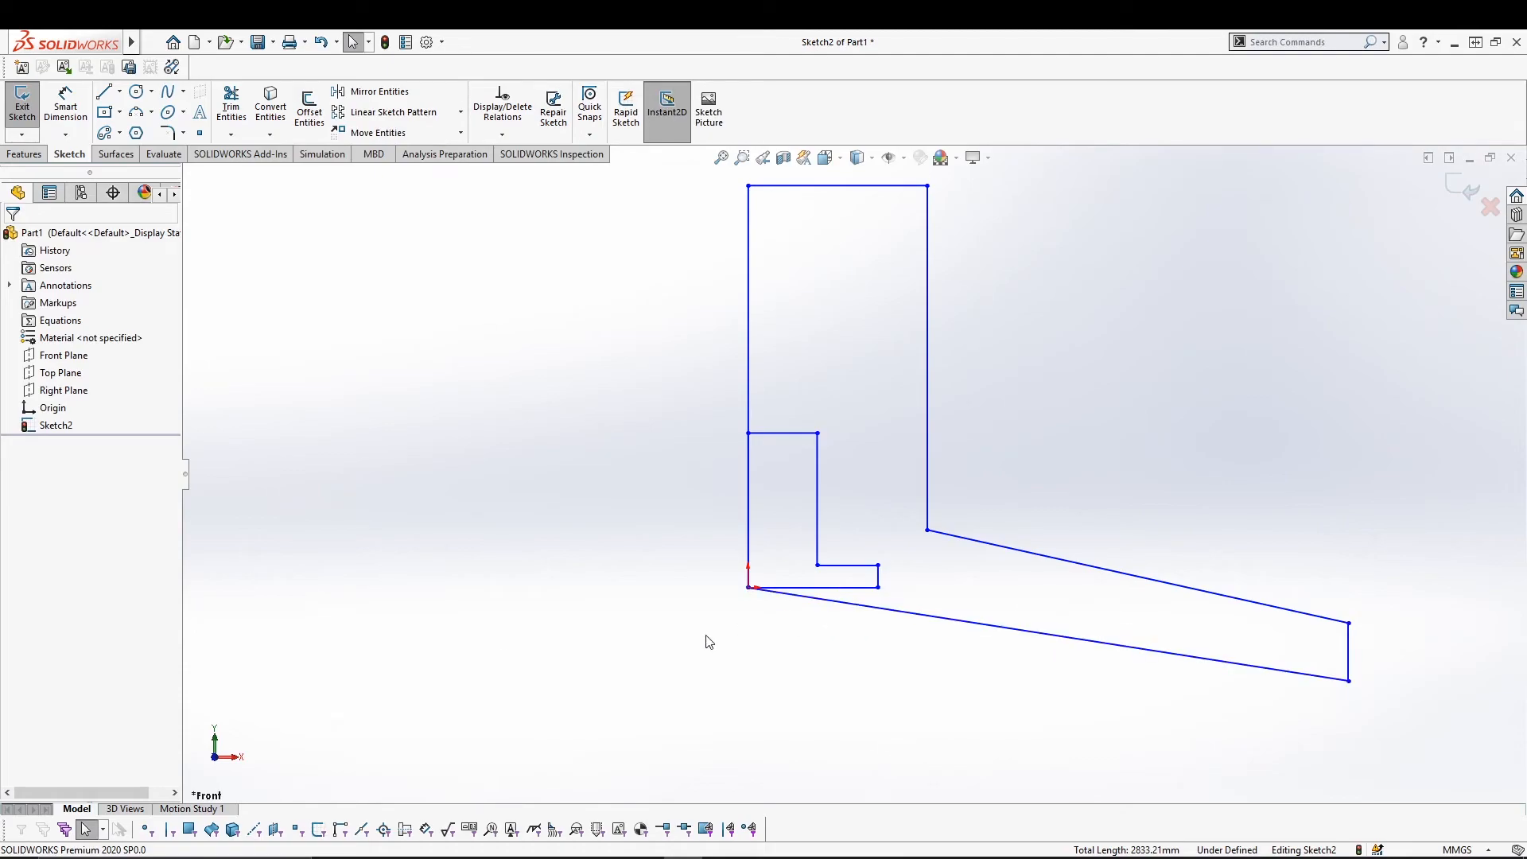
Use Split Entities to add split points on both slanted edges and the leg's left, top and right lines.
click(461, 133)
click(460, 137)
mouse_move(132, 46)
click(245, 42)
mouse_move(269, 46)
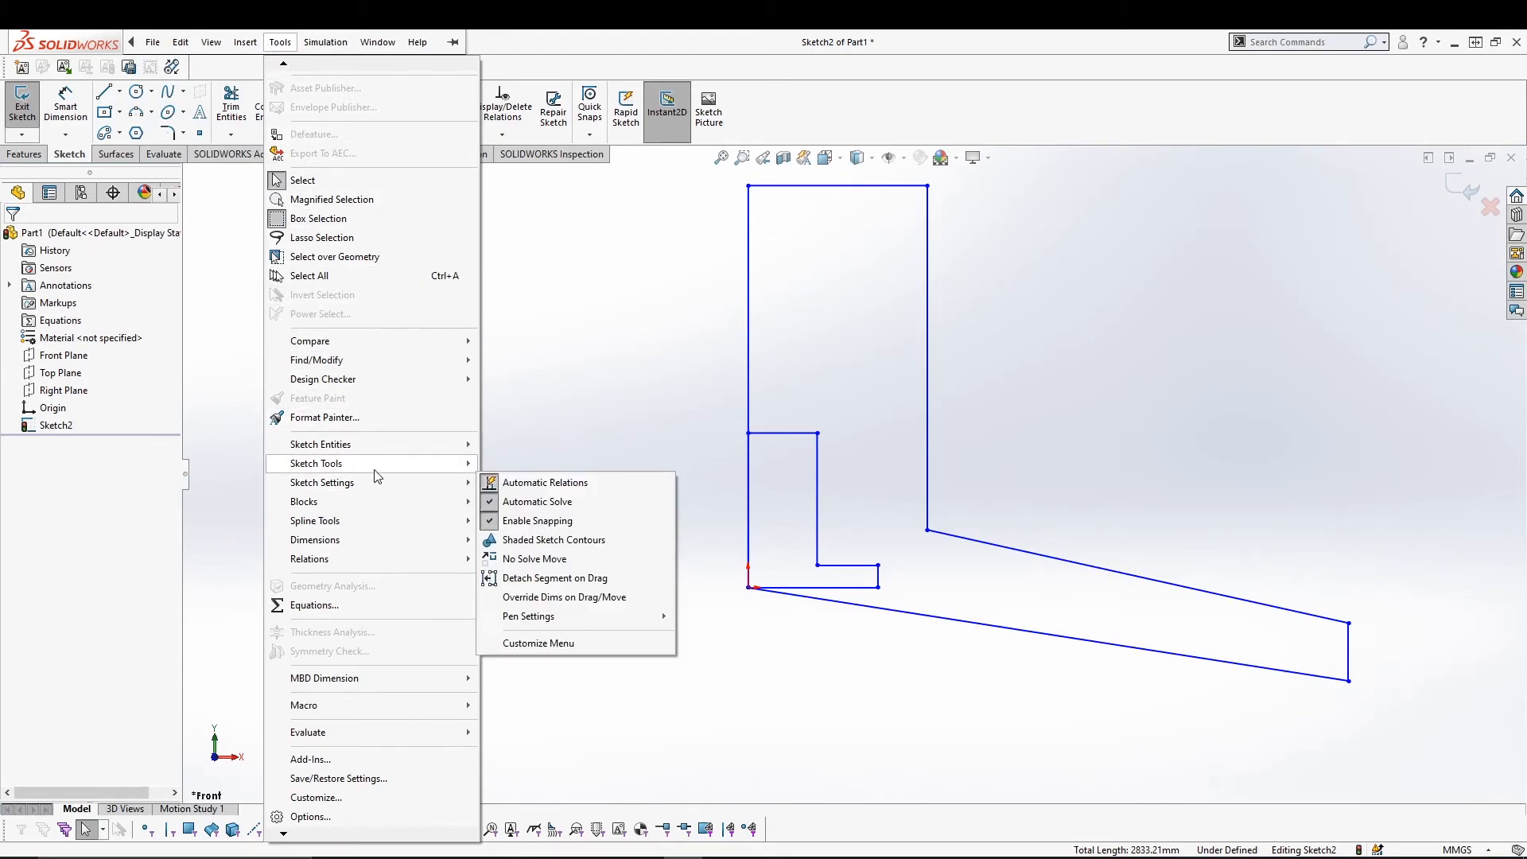
mouse_move(379, 469)
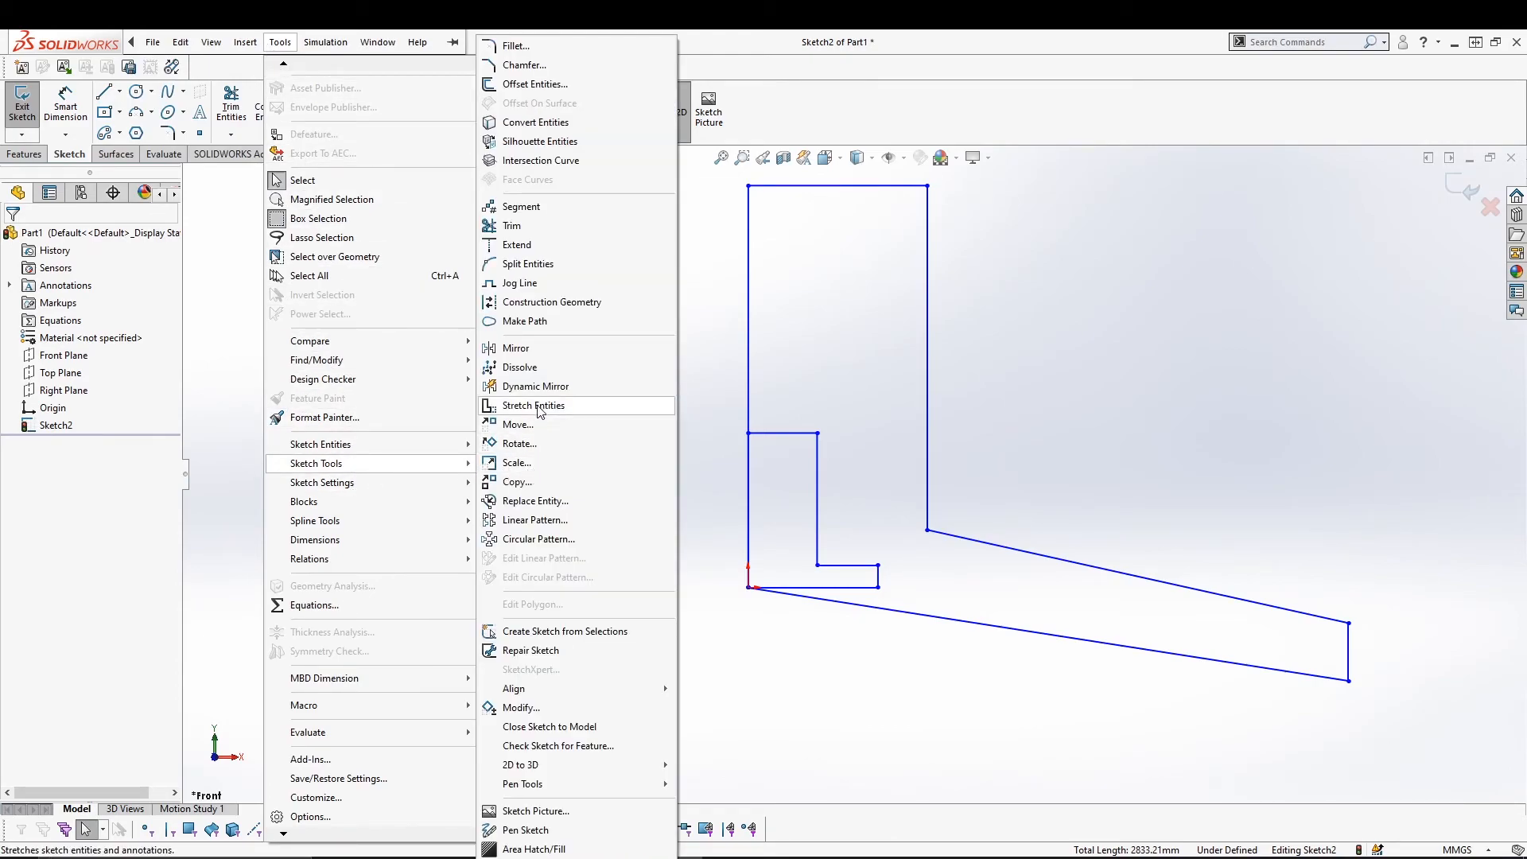
click(540, 273)
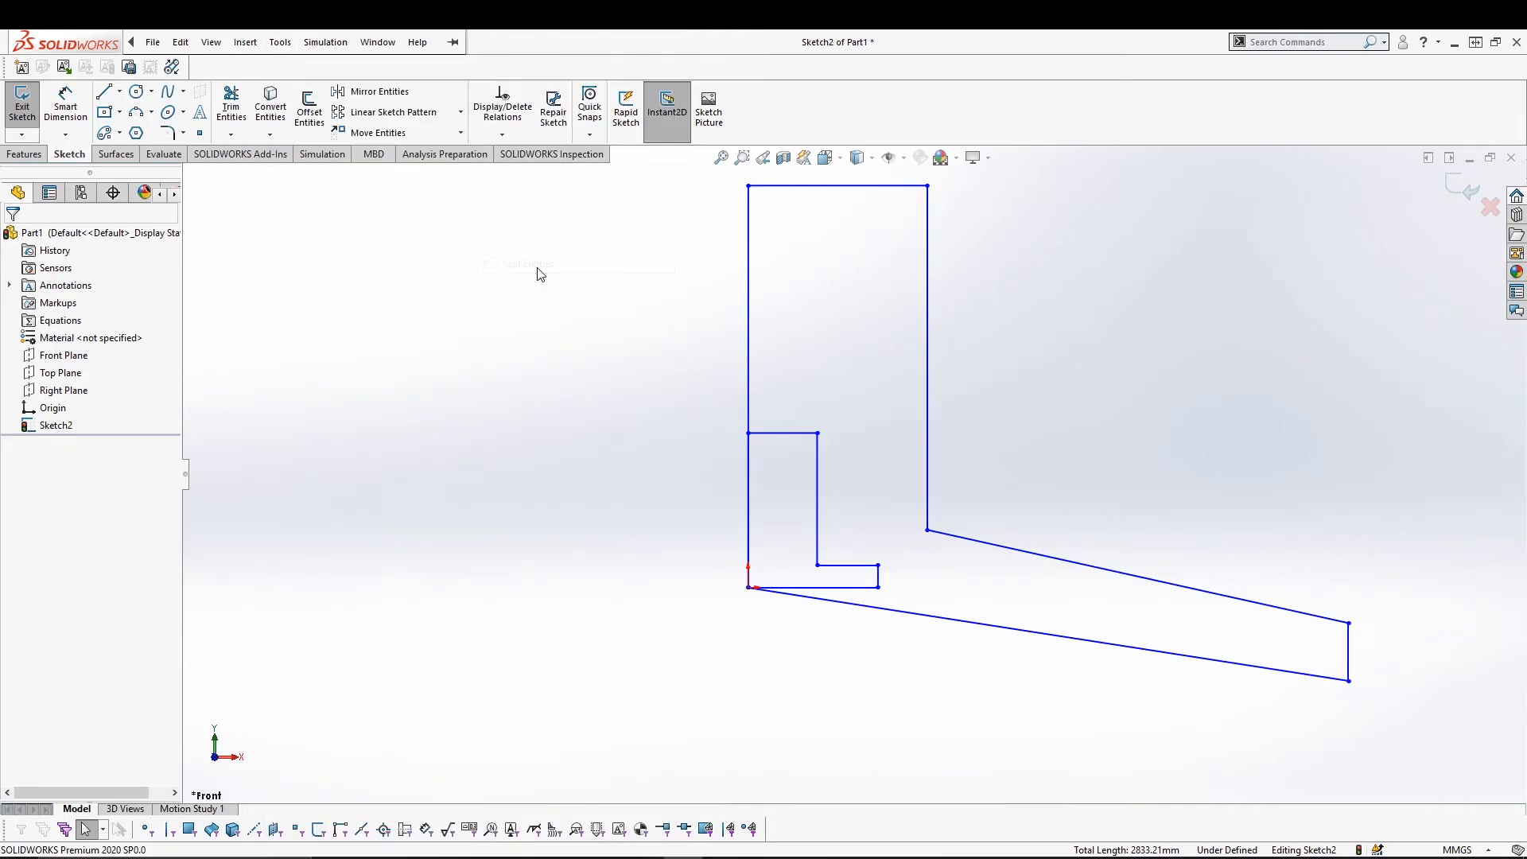
click(1009, 629)
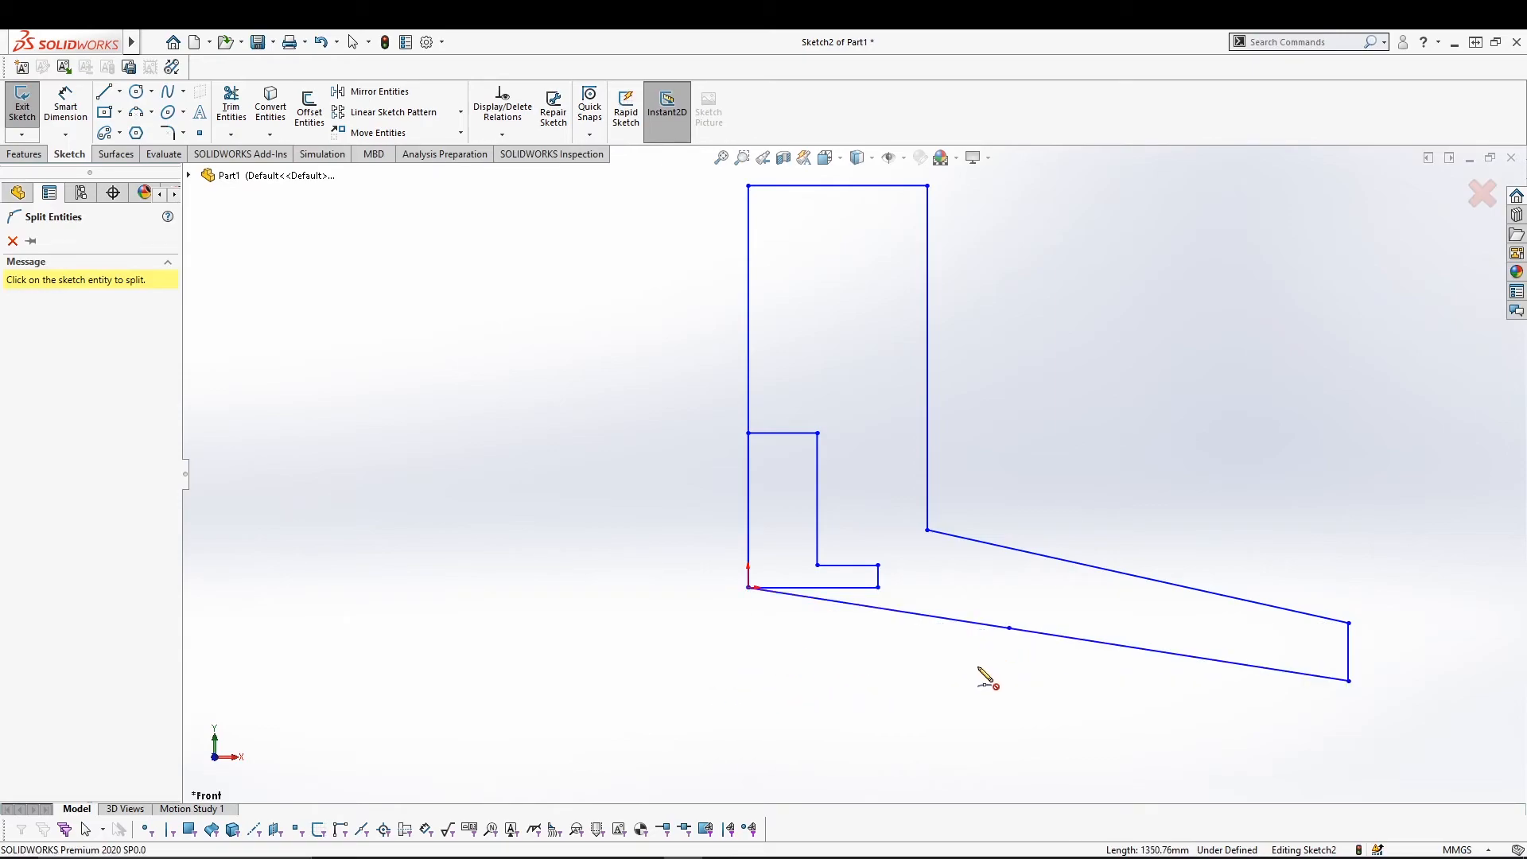
click(1060, 566)
click(748, 319)
click(853, 187)
click(927, 293)
key(Escape)
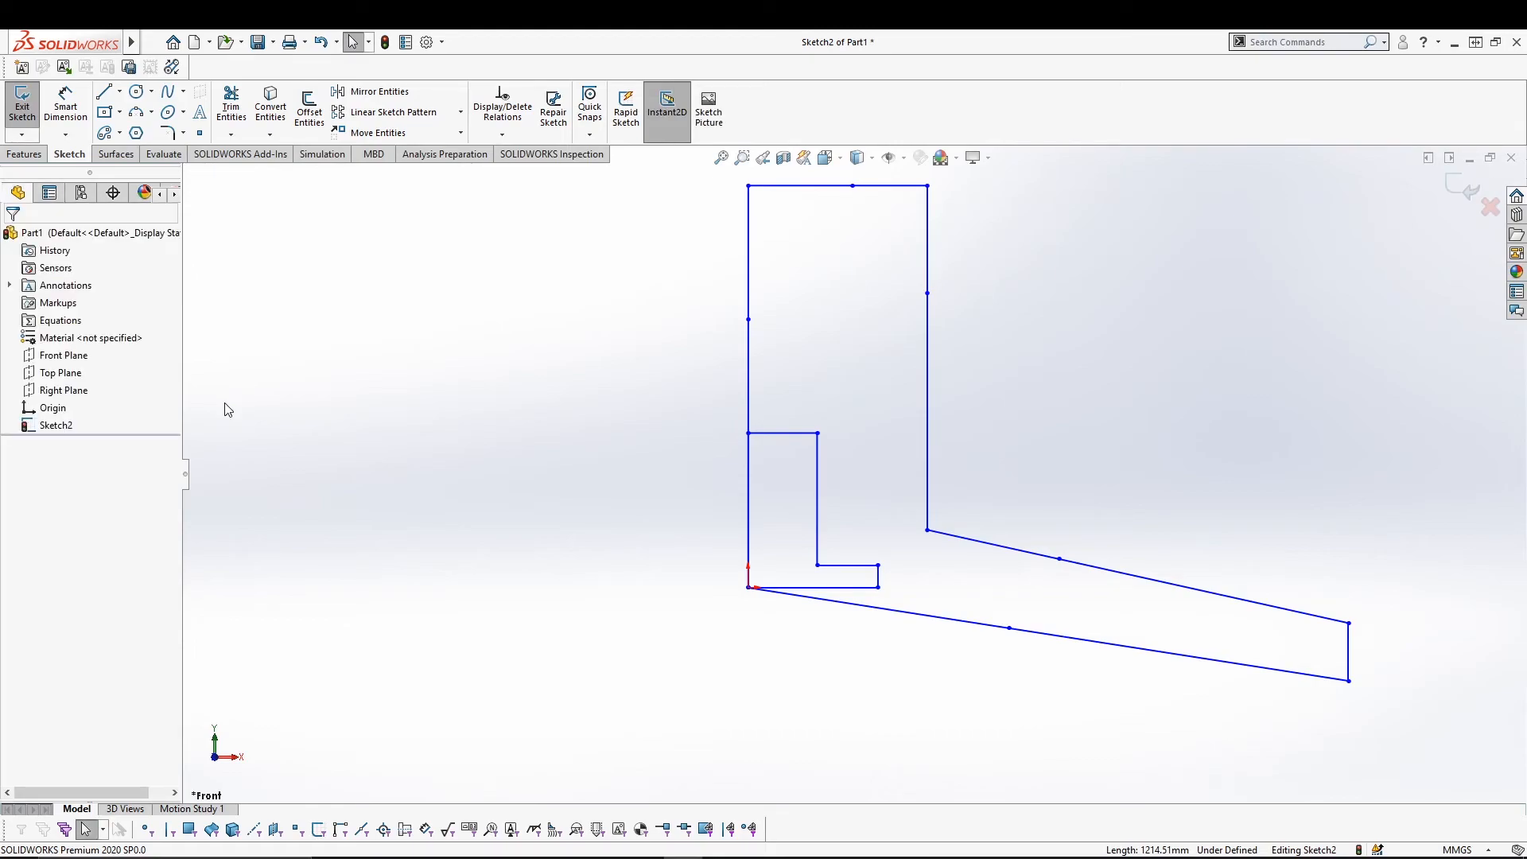
Select the split pieces of the left line to check them, then browse the Tools menu.
click(748, 248)
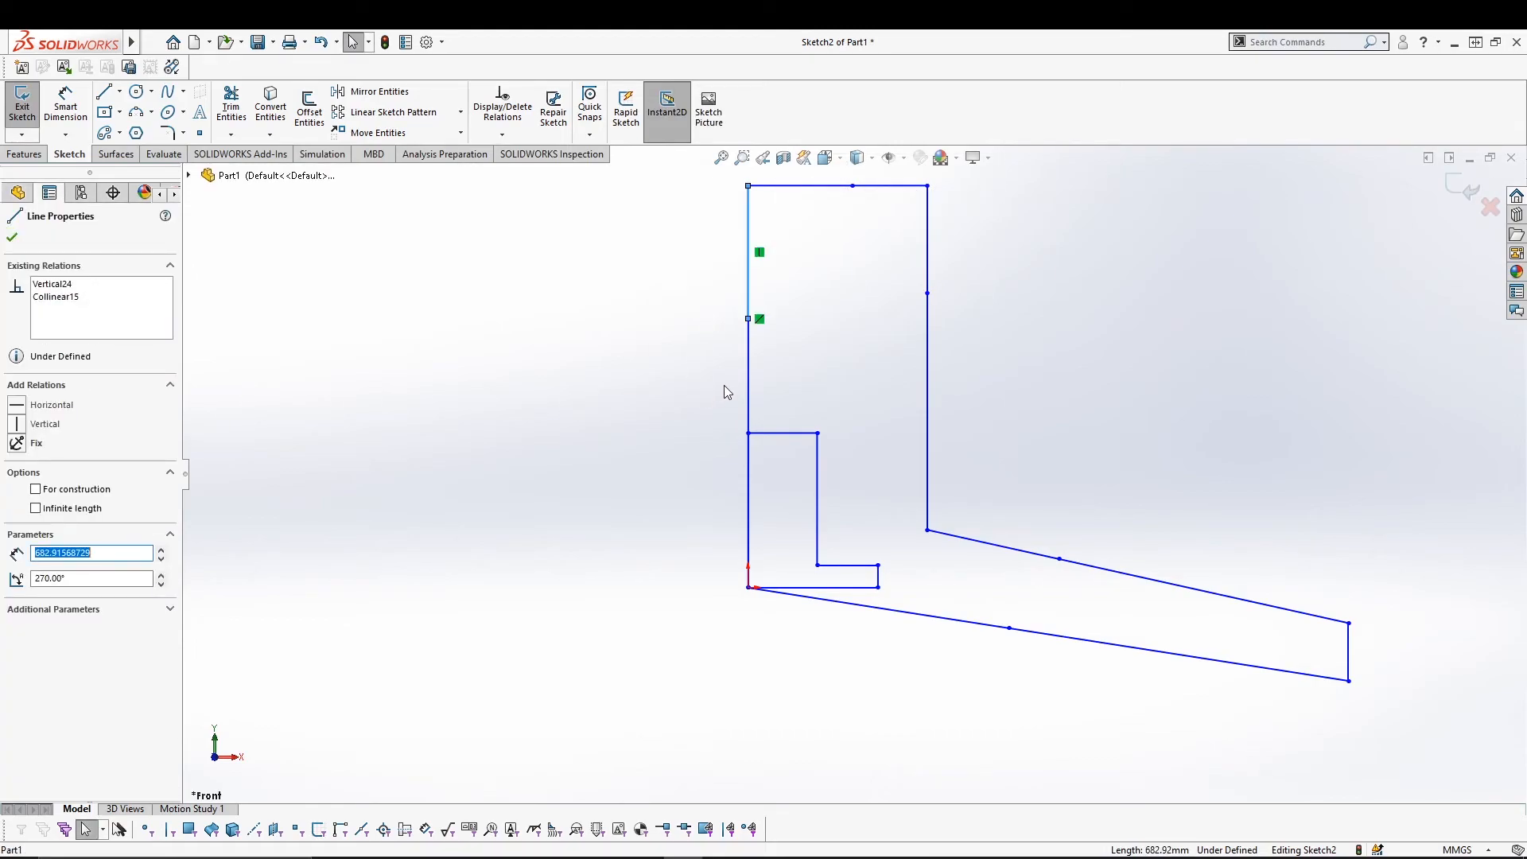
click(747, 366)
click(748, 239)
mouse_move(131, 42)
click(245, 42)
click(253, 44)
click(280, 42)
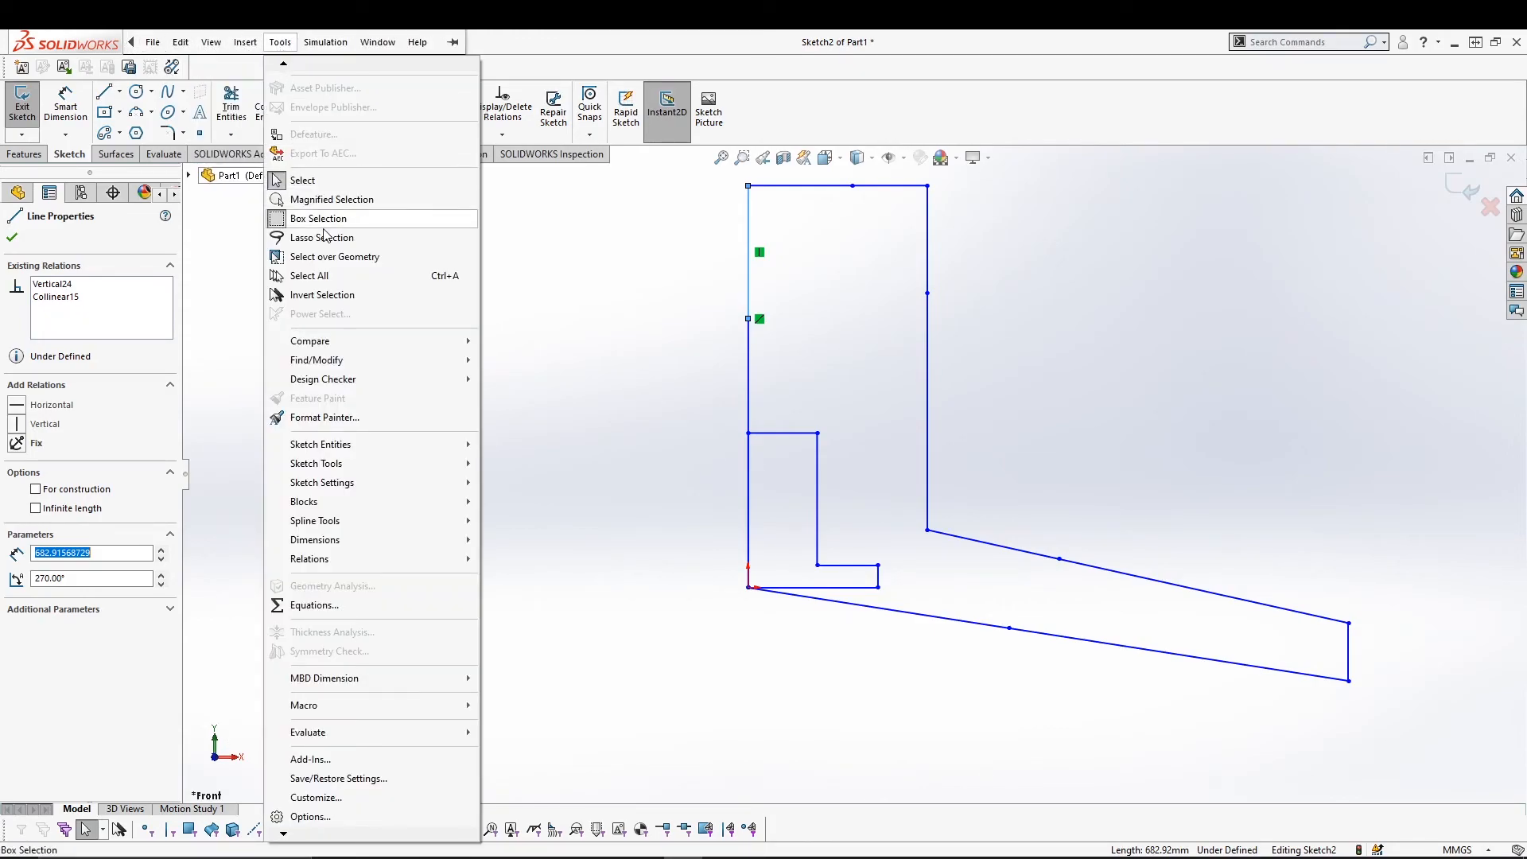
Jog the tall leg's right vertical line once and the upper slanted line twice.
mouse_move(412, 471)
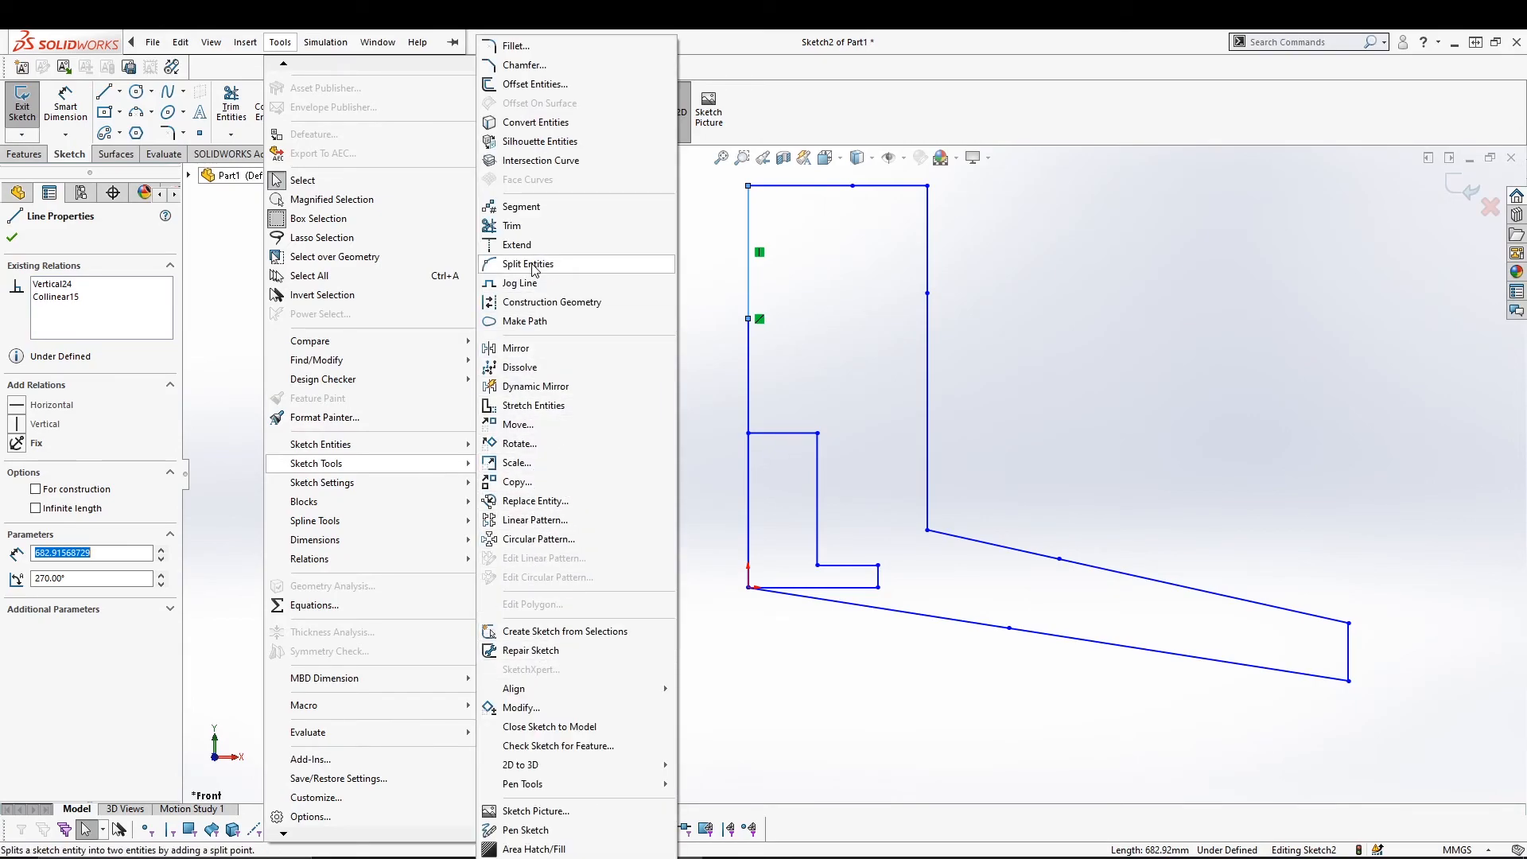
click(522, 283)
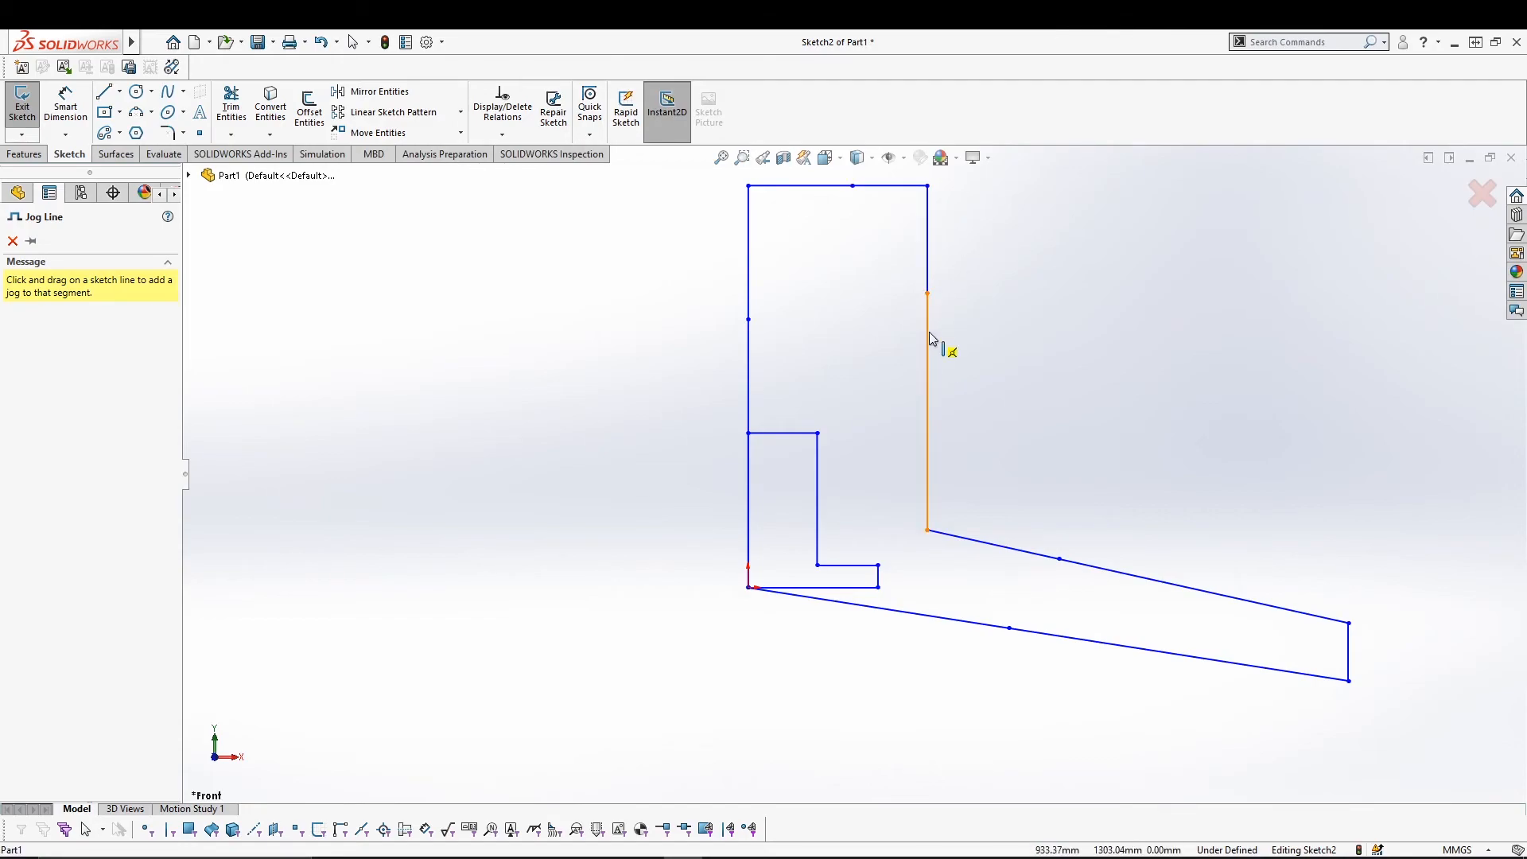
drag(929, 329, 976, 522)
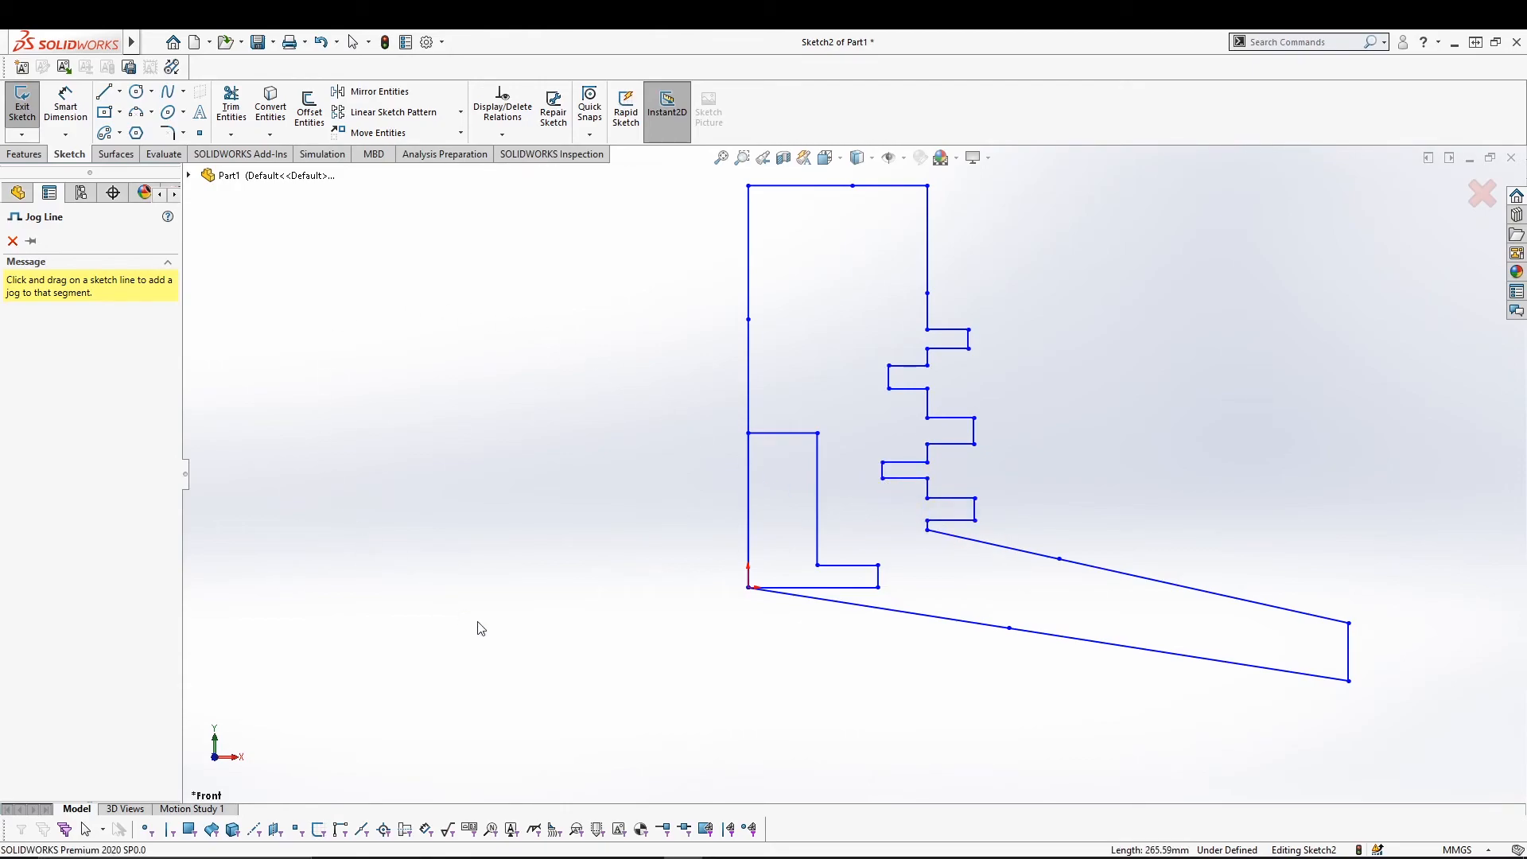
drag(1114, 571, 1098, 515)
drag(1152, 578, 1256, 648)
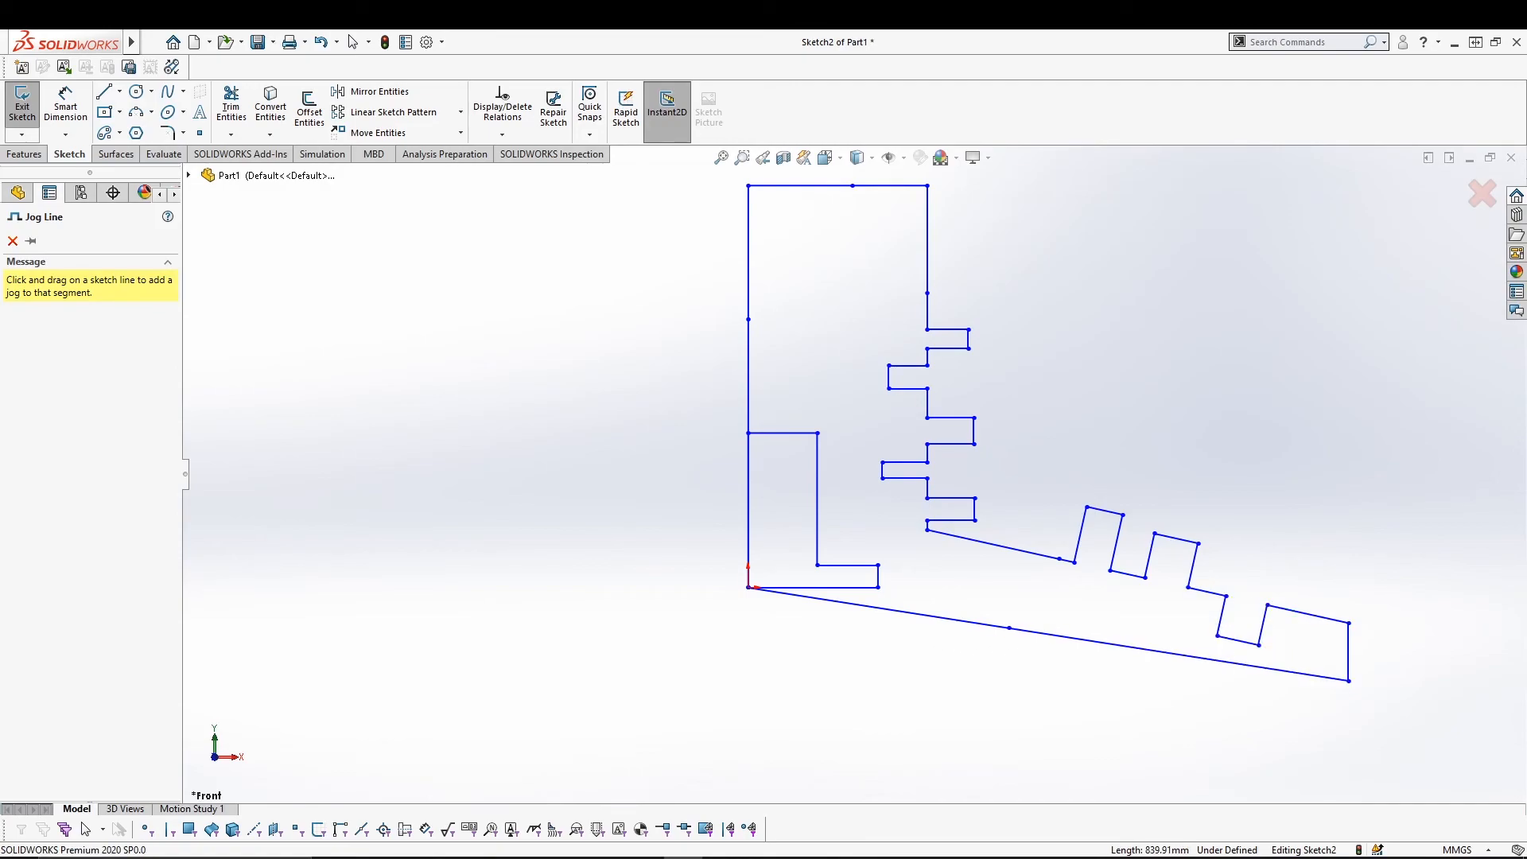
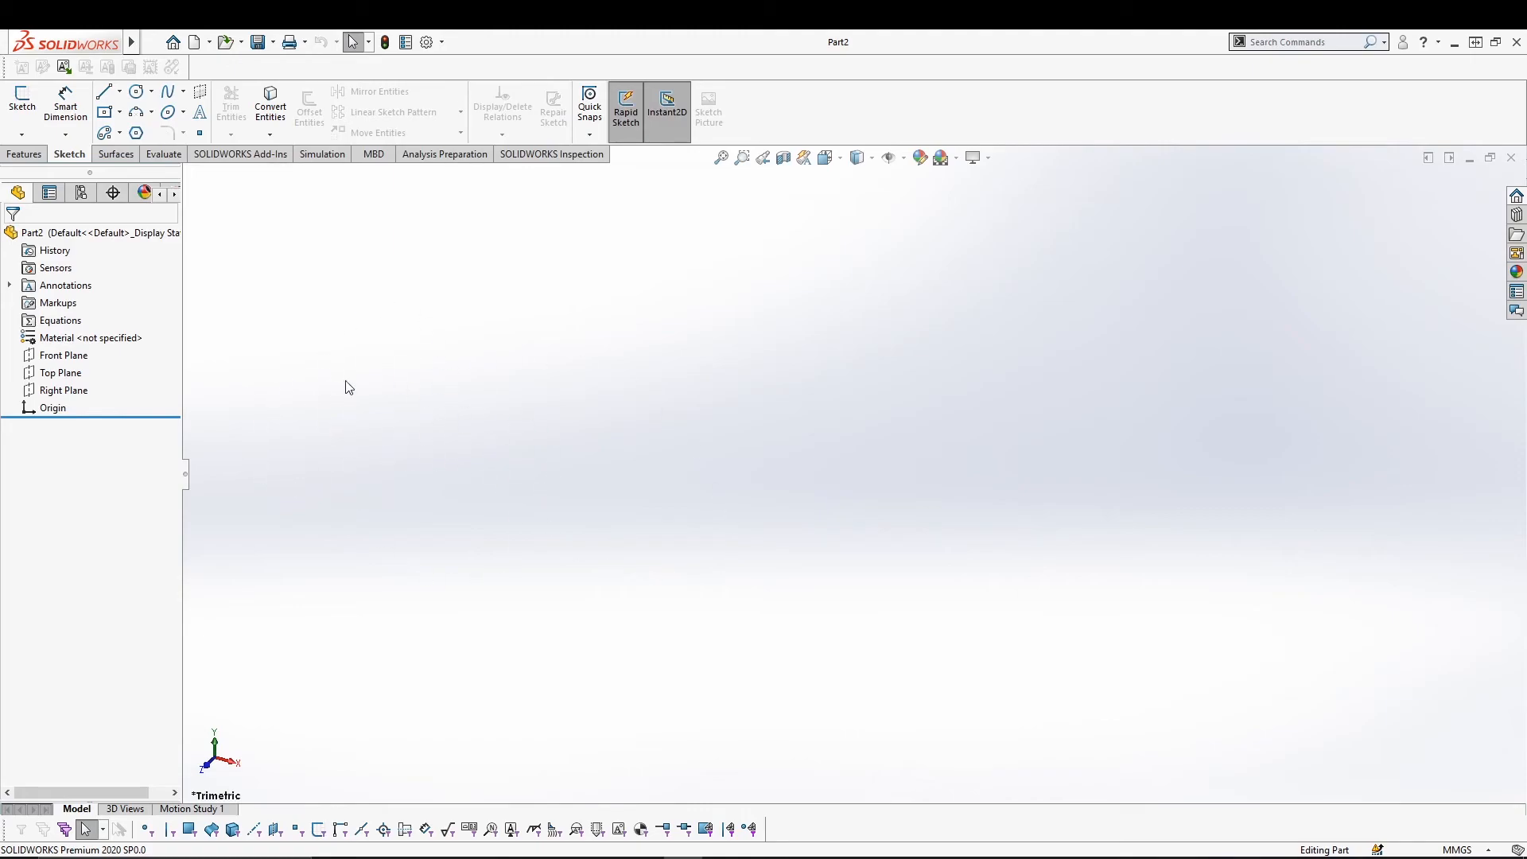
Start a Front Plane sketch and draw a four-line stepped profile beginning at the origin.
click(54, 360)
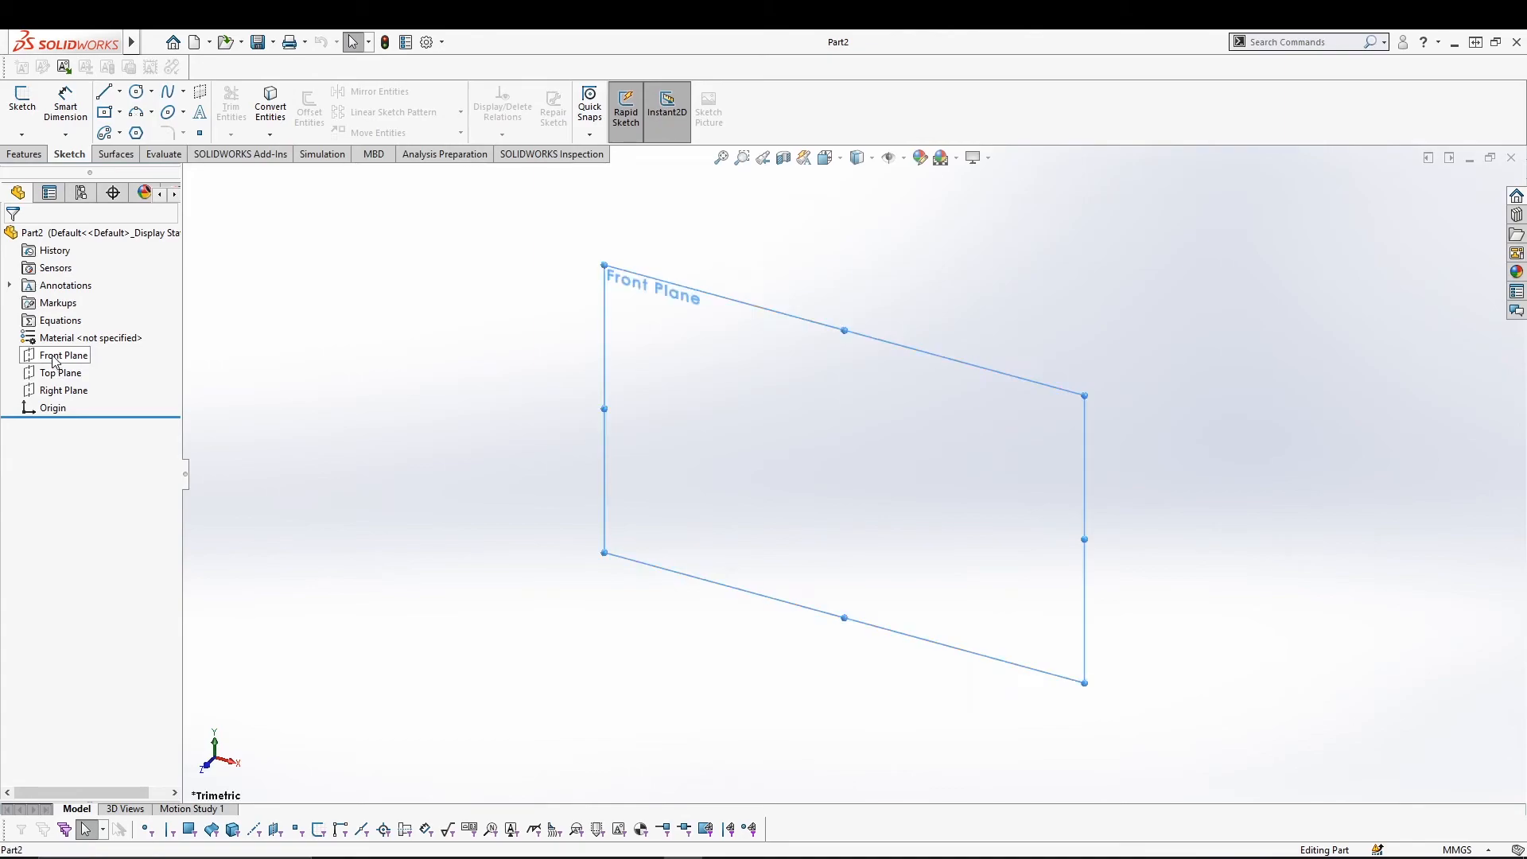
click(22, 99)
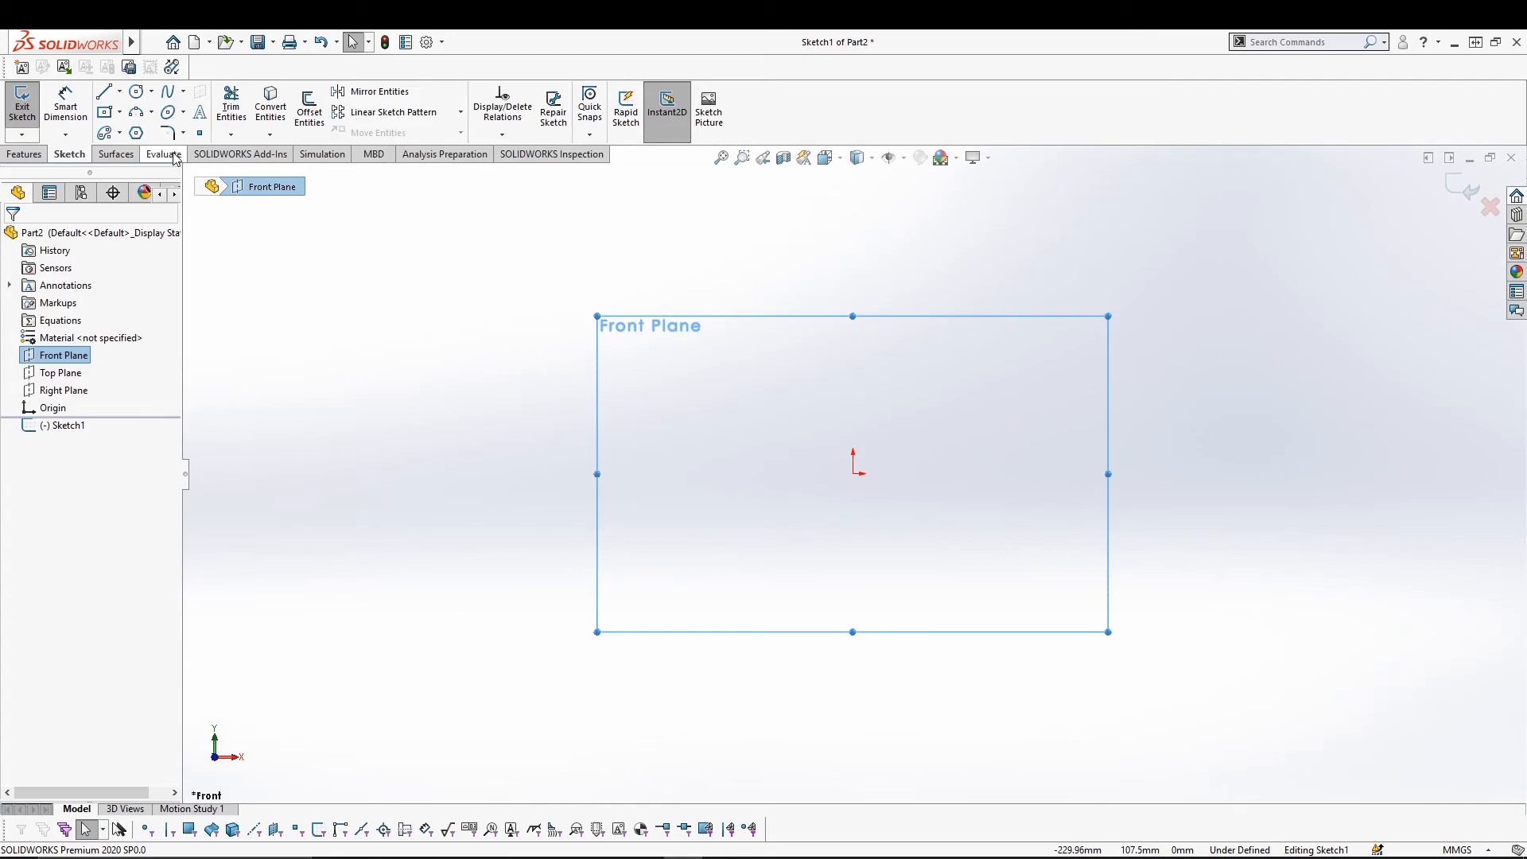
click(116, 102)
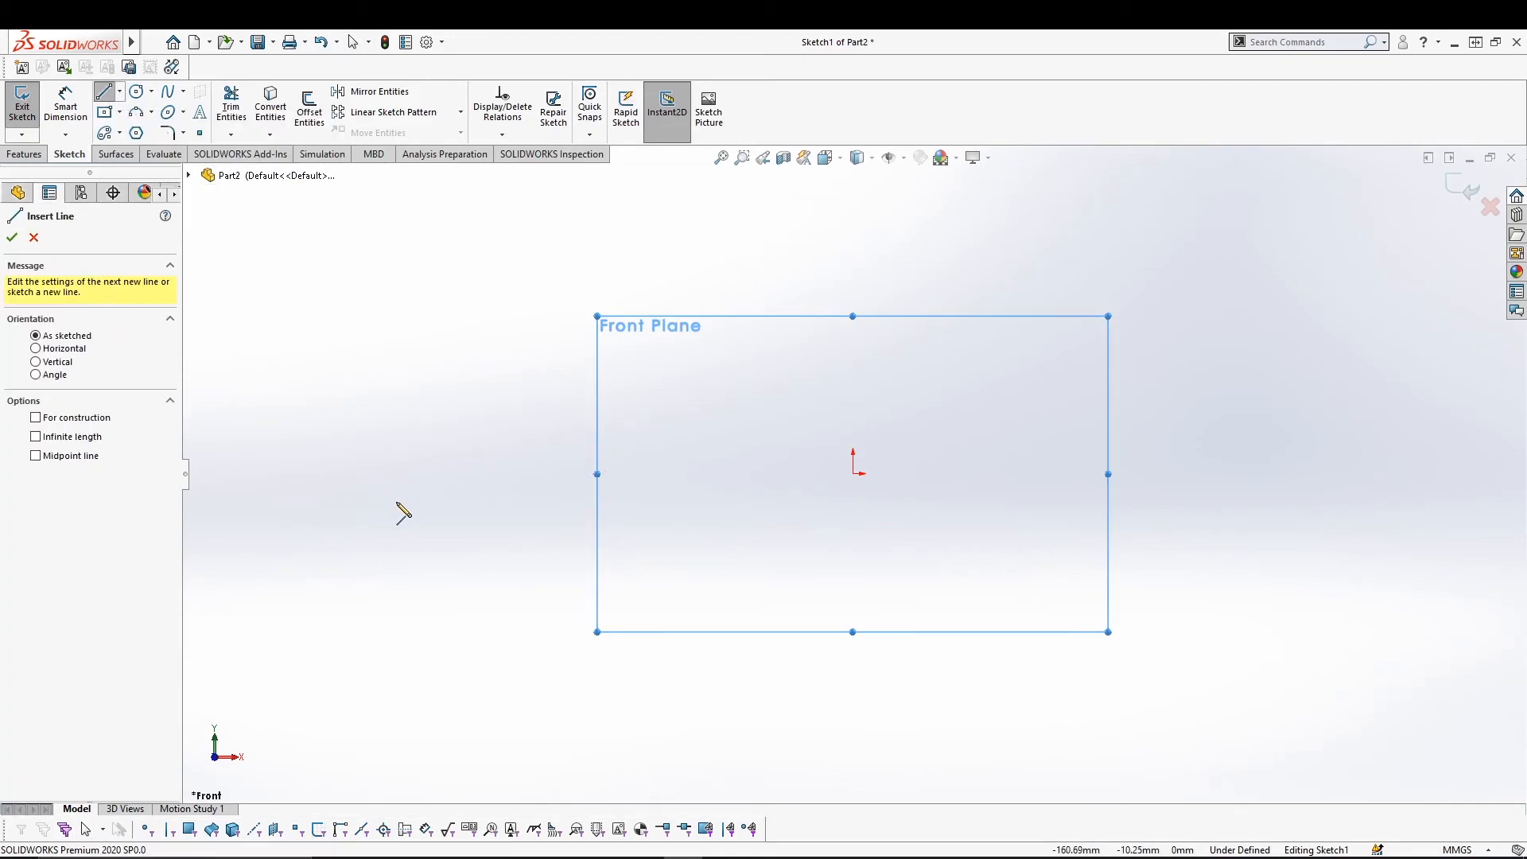
click(854, 472)
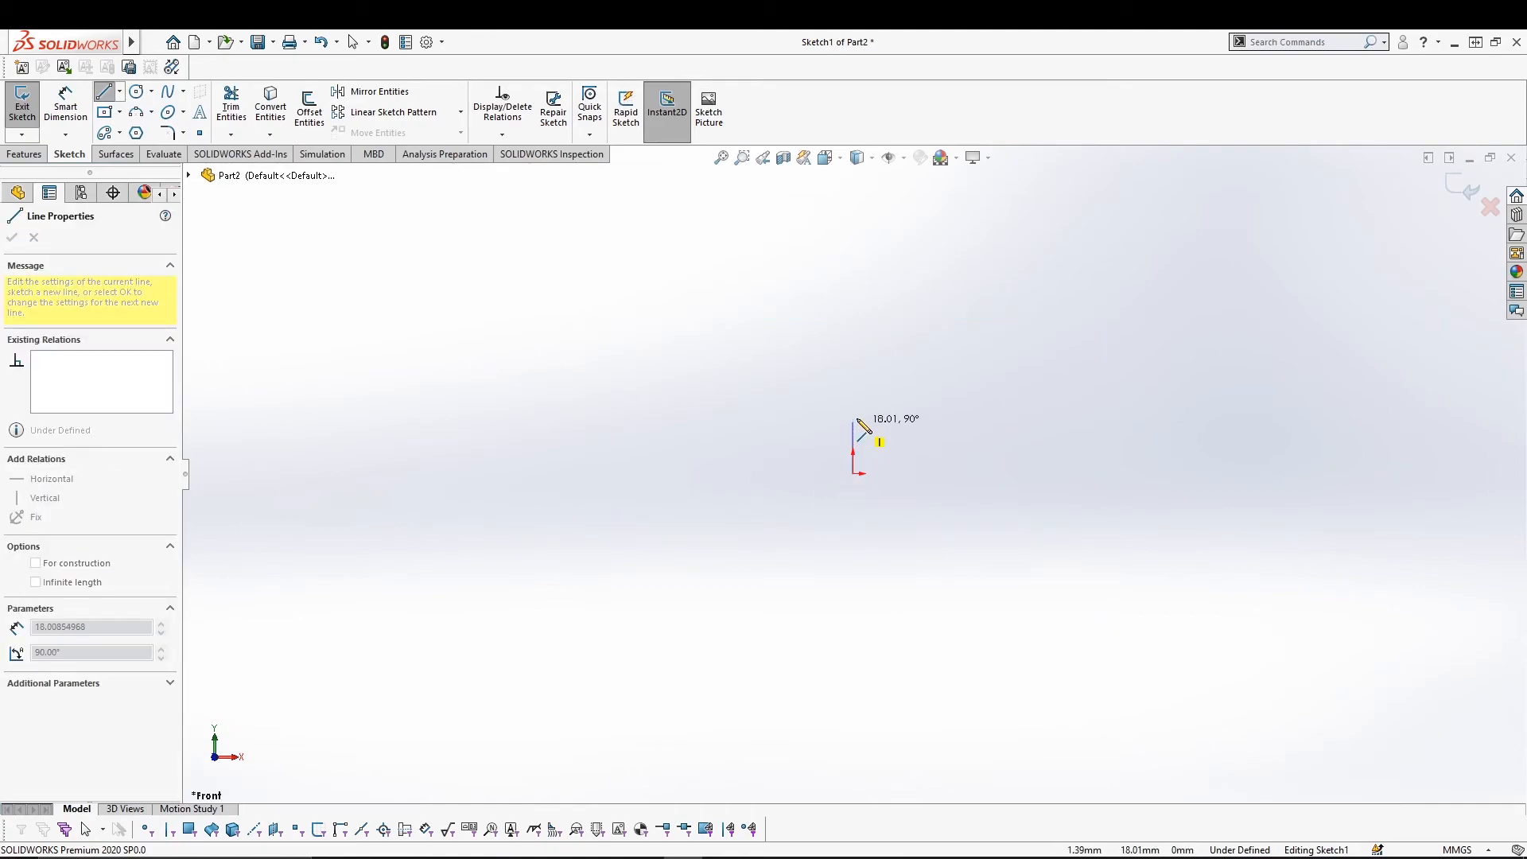
click(853, 380)
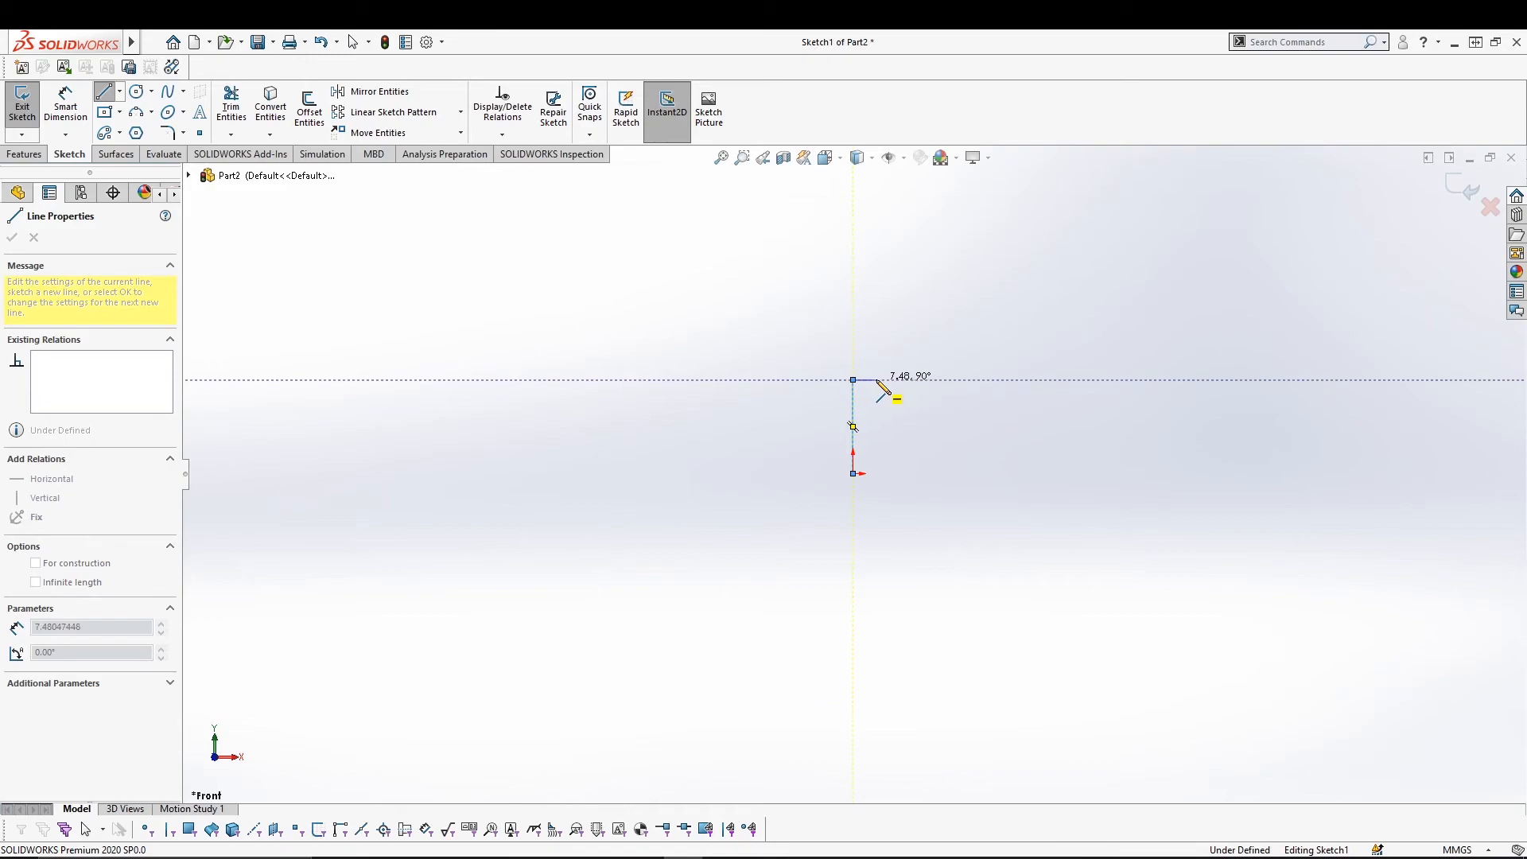
click(876, 380)
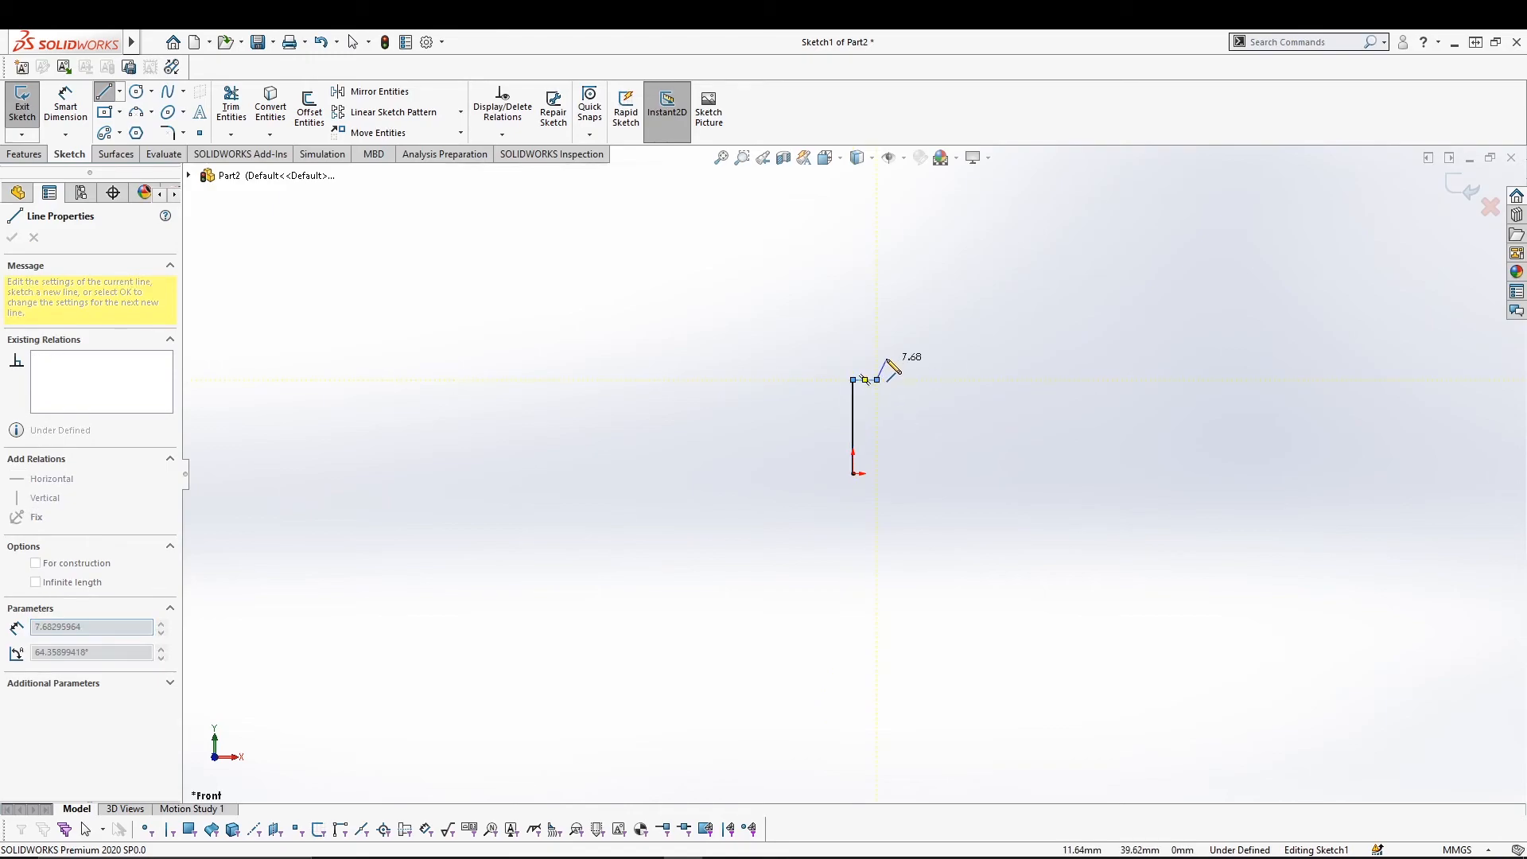
click(878, 311)
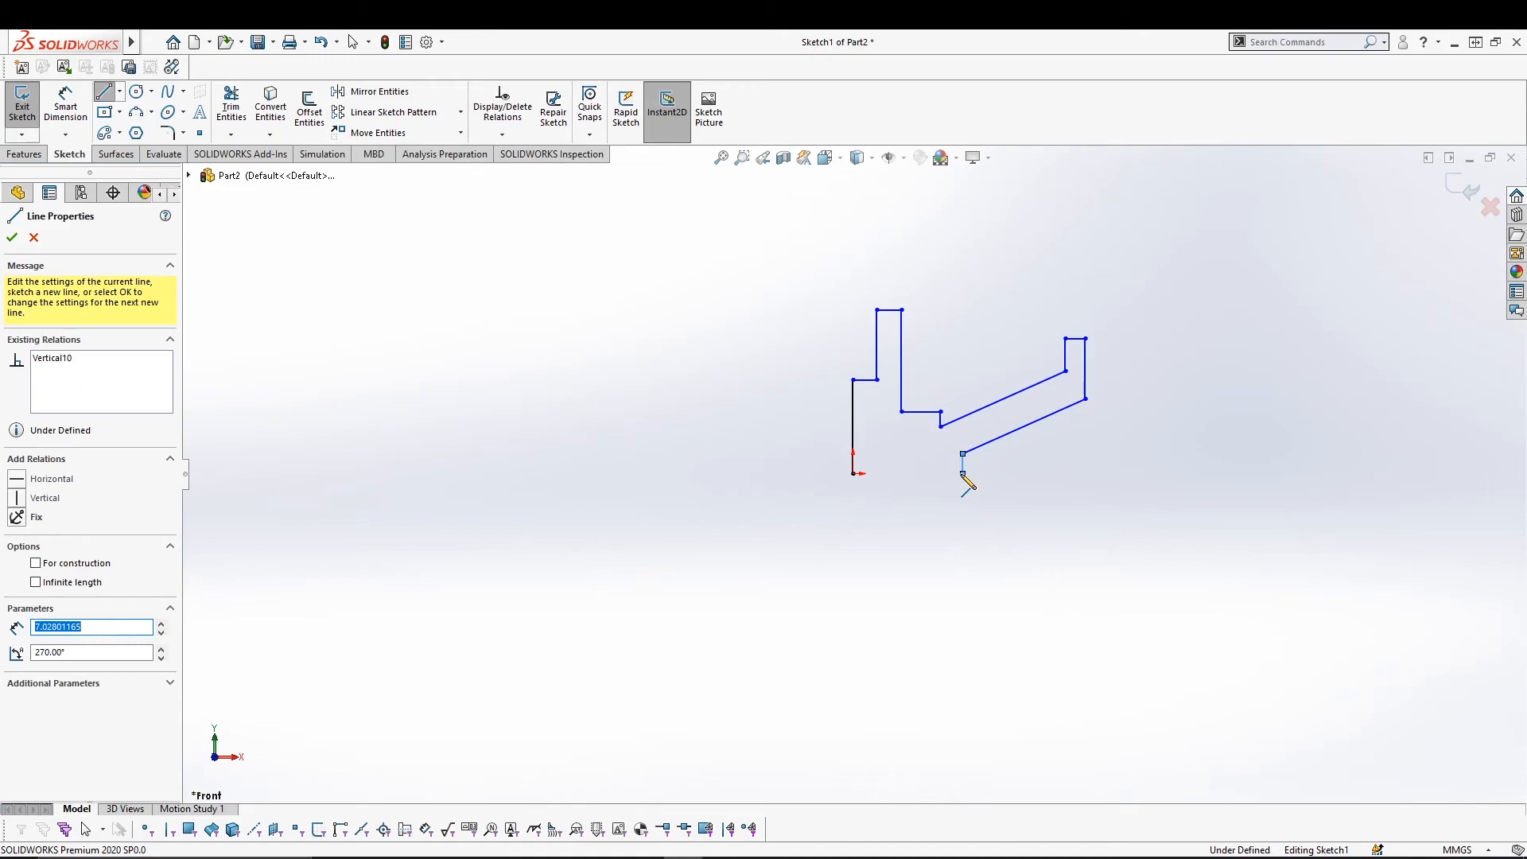
click(963, 475)
key(Escape)
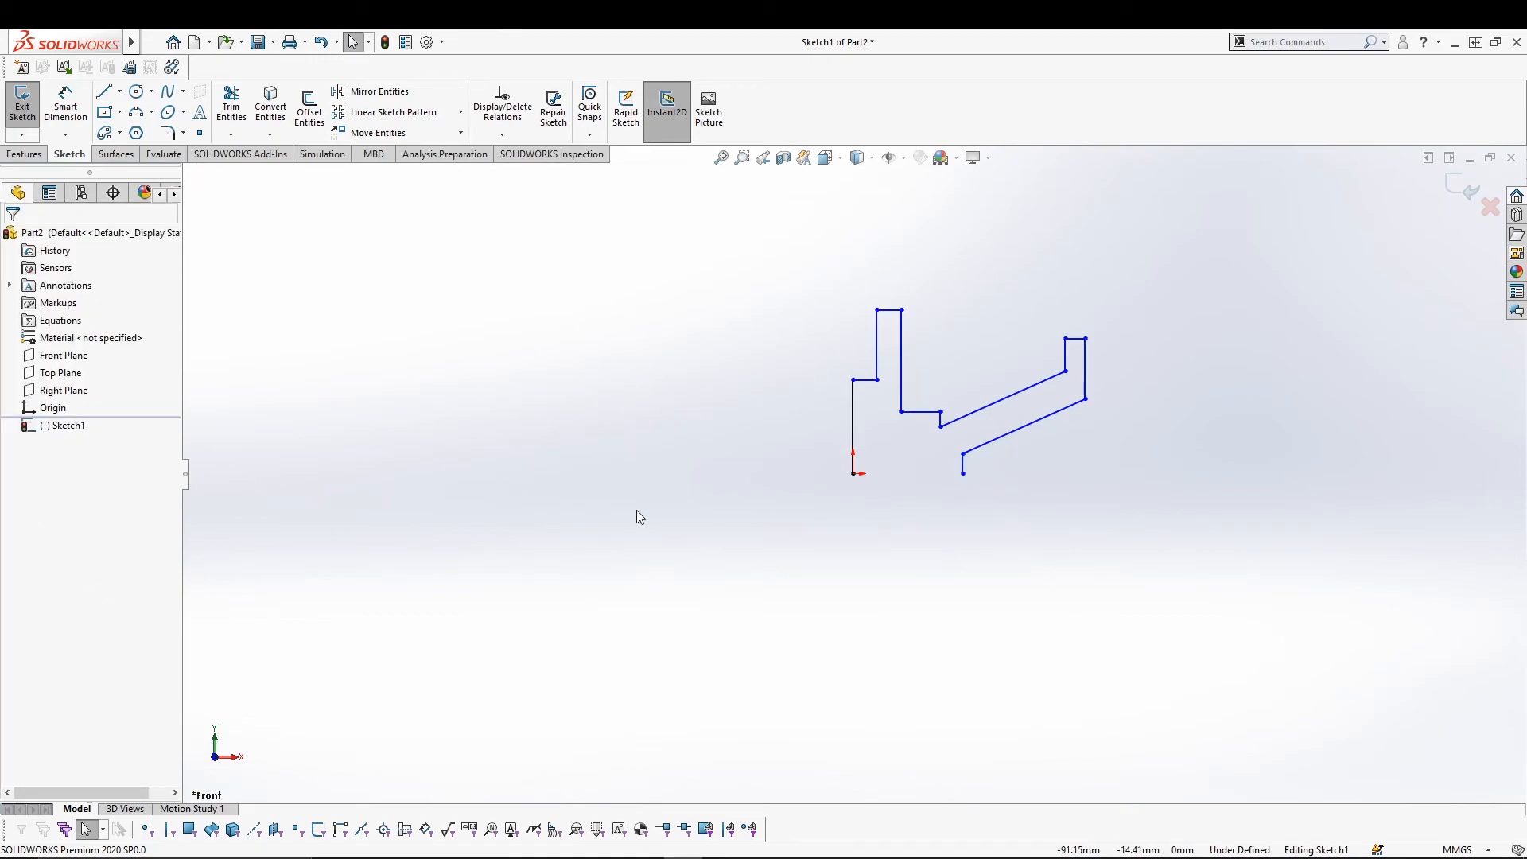
Dimension the left vertical line with Smart Dimension and check its length.
click(66, 115)
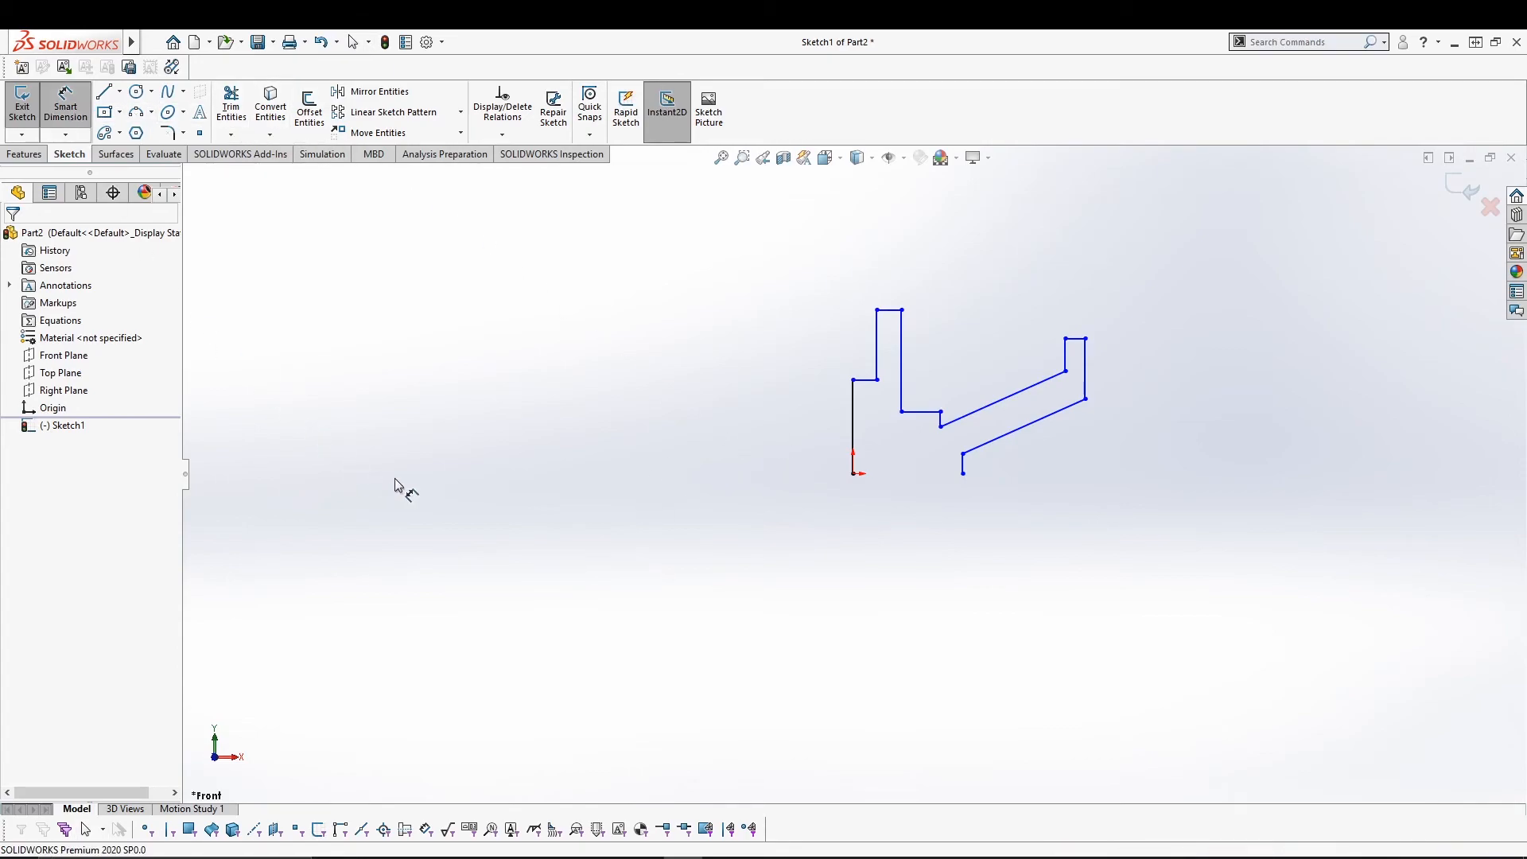
click(852, 423)
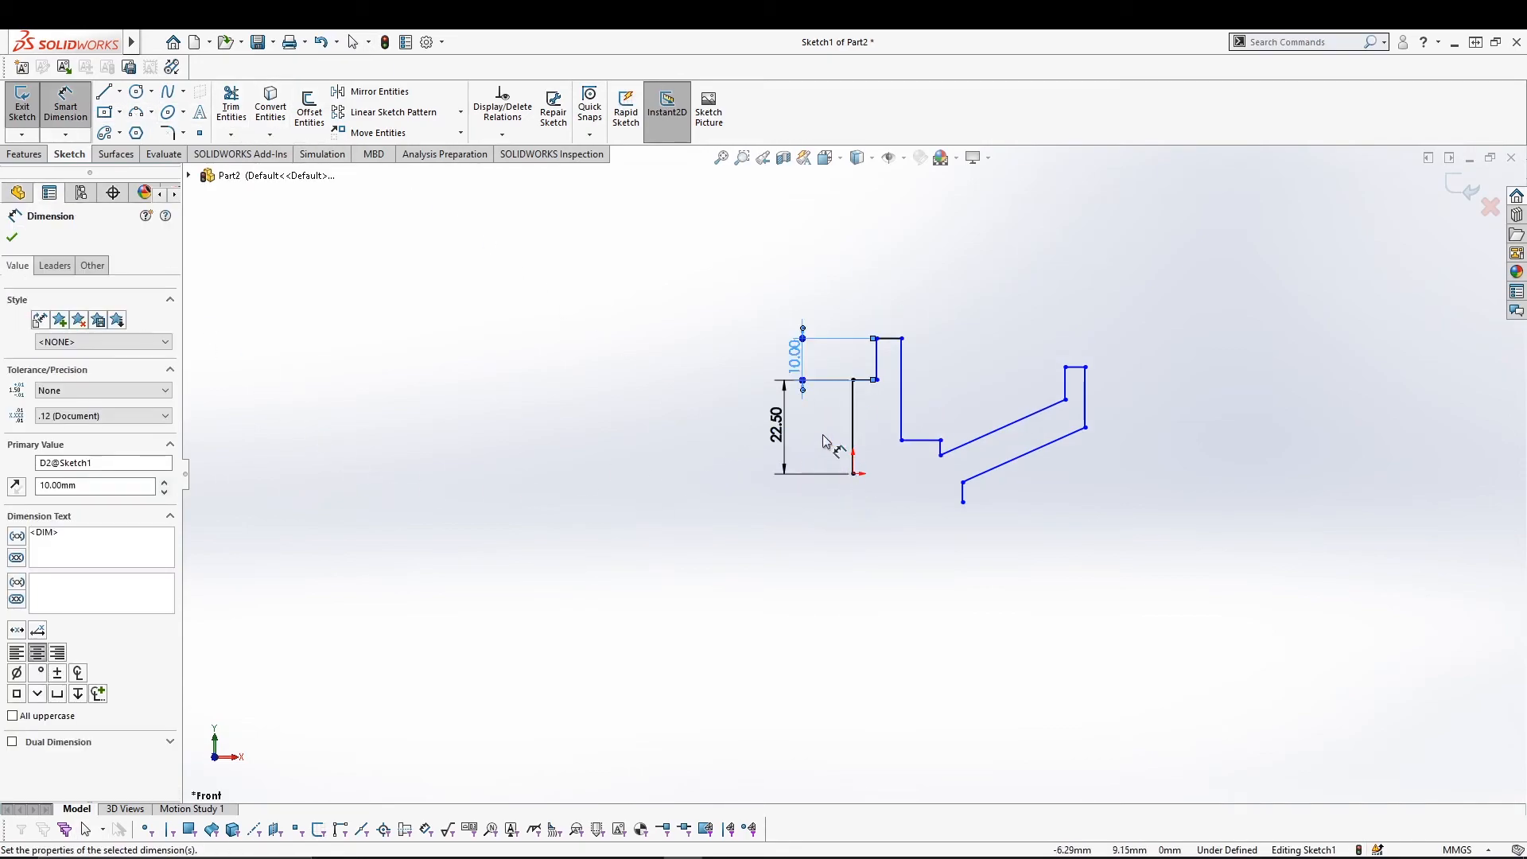
key(Escape)
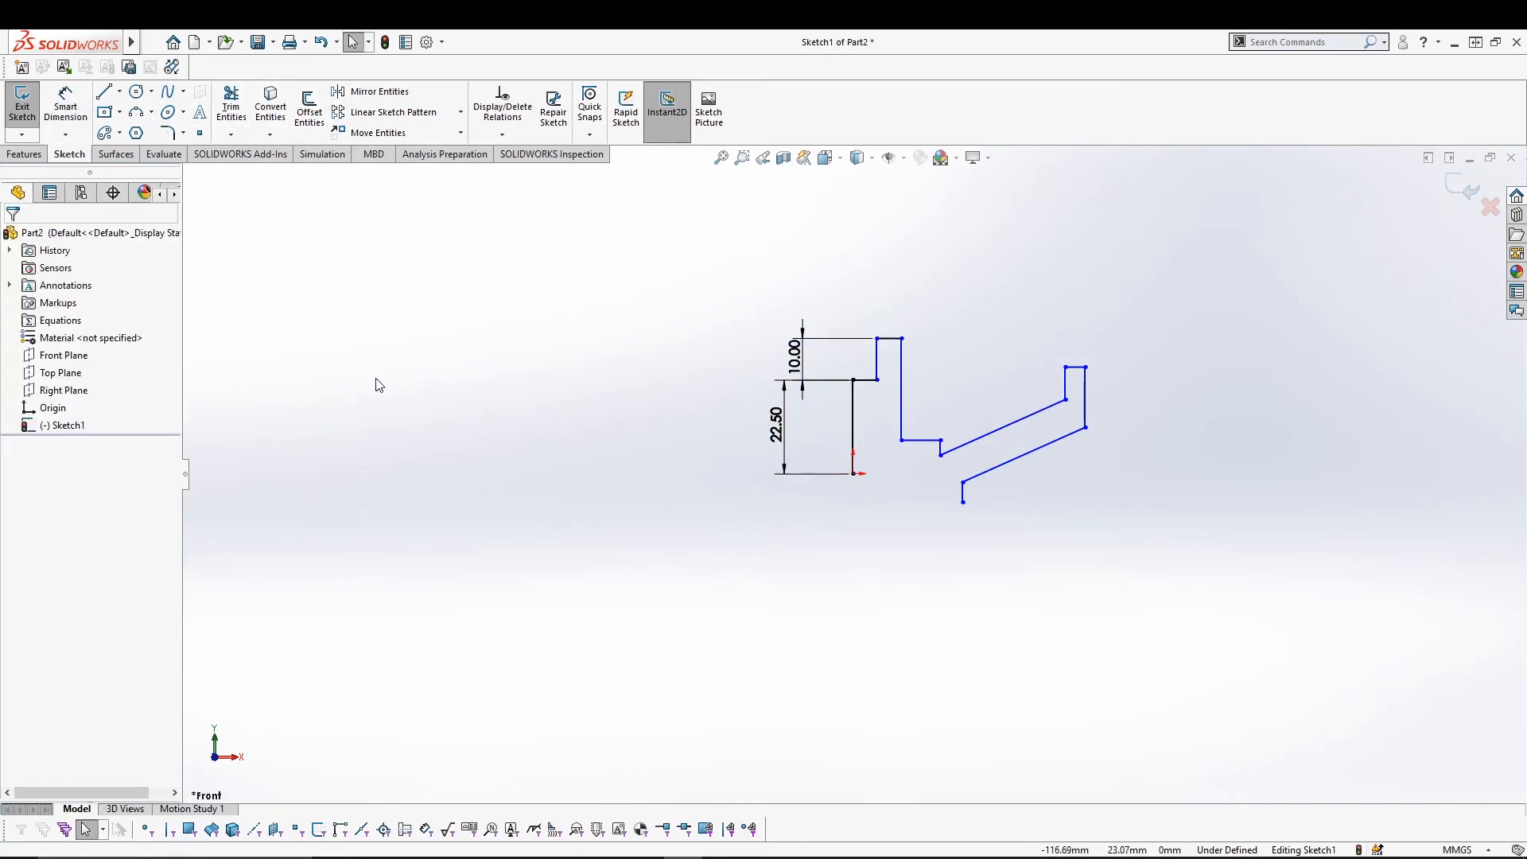
click(855, 404)
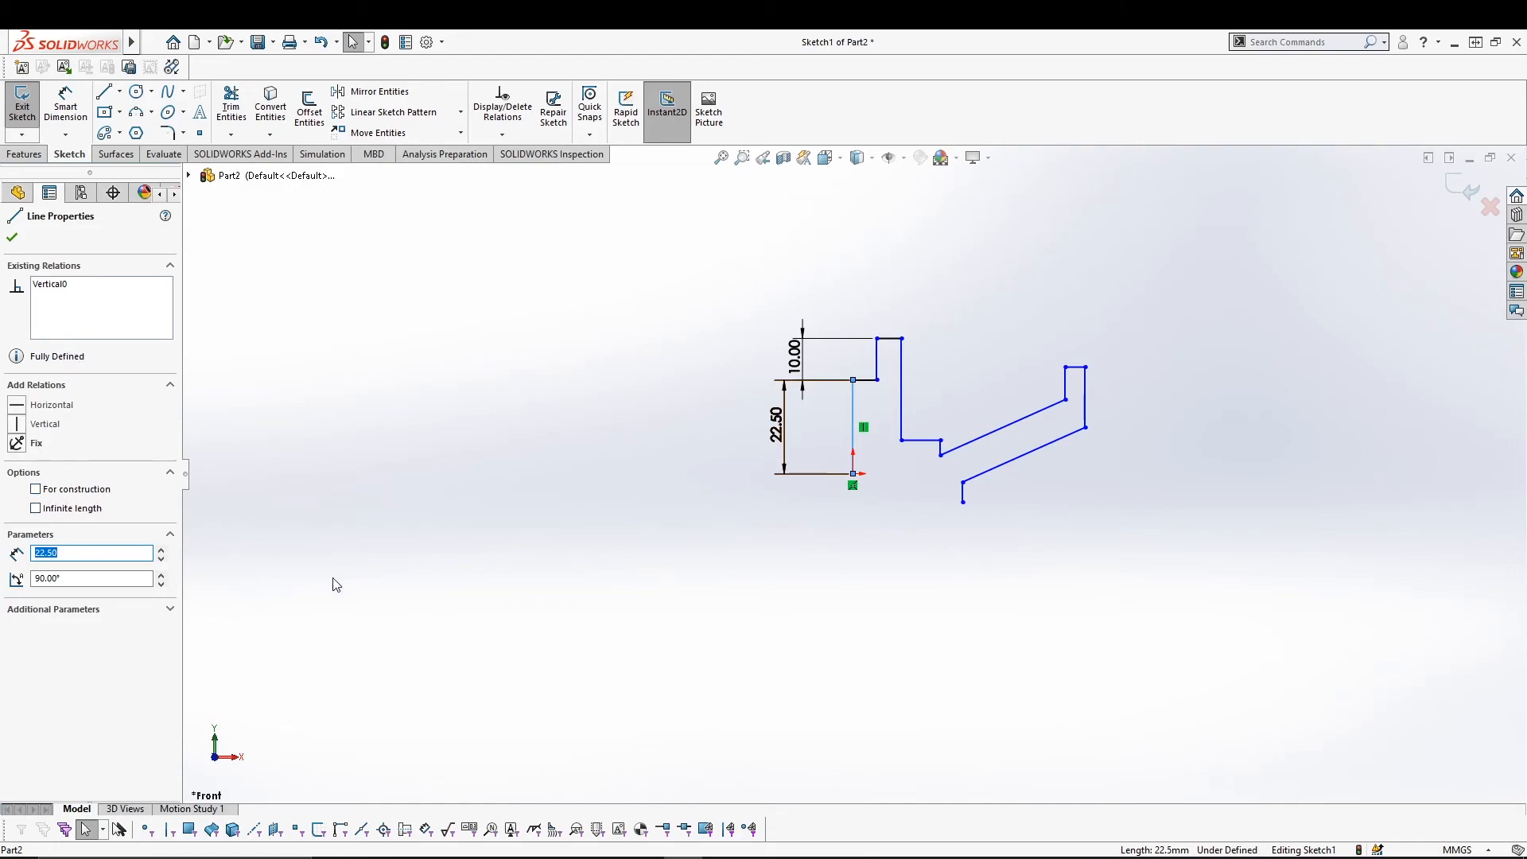
key(Escape)
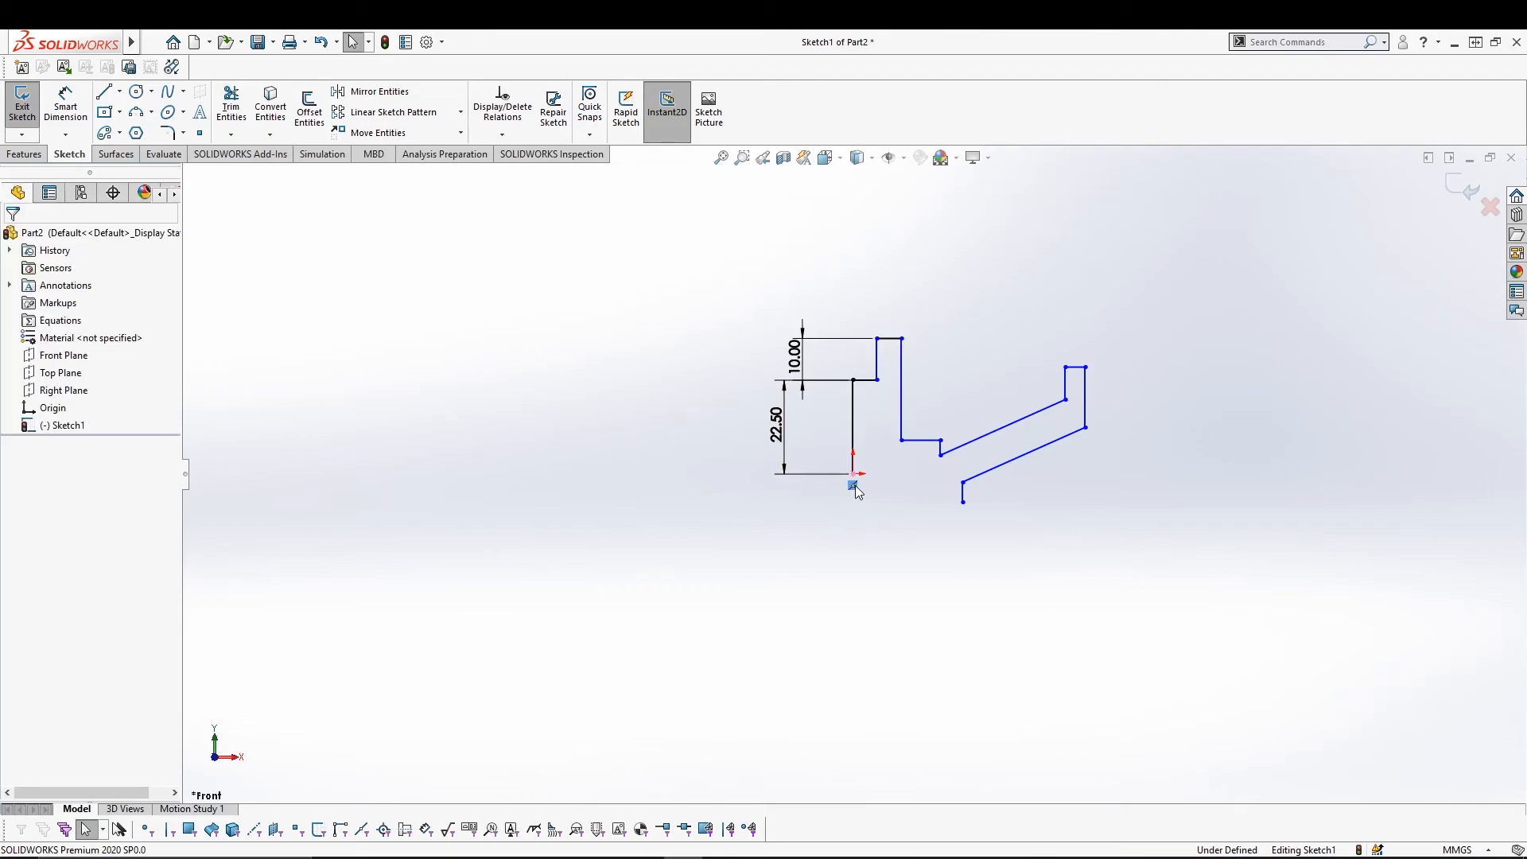
Drag the left vertical line off the origin and inspect it again.
right_click(855, 488)
click(909, 708)
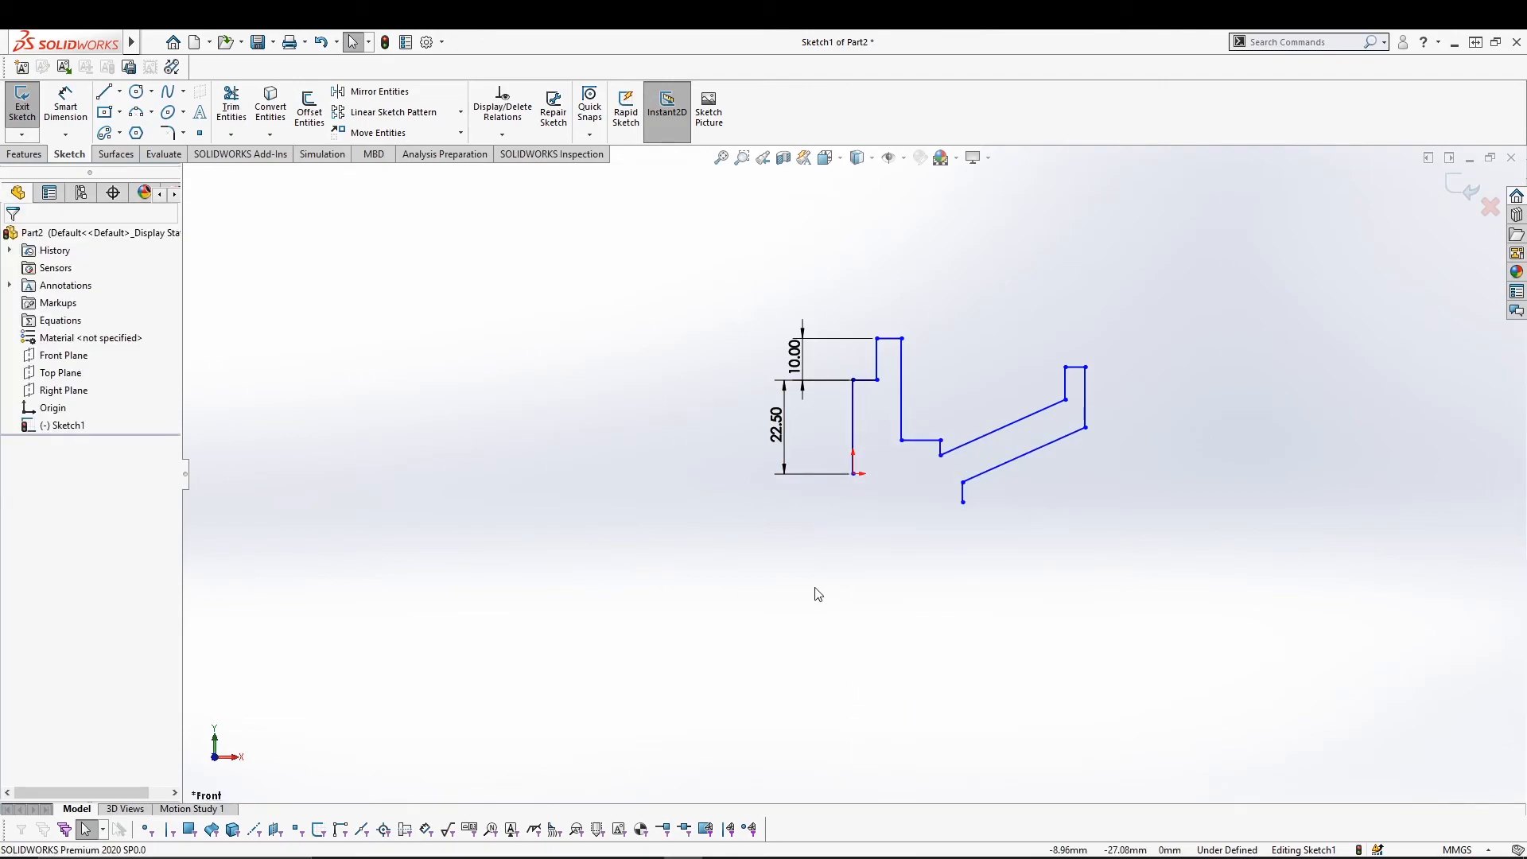
drag(851, 413, 867, 413)
click(854, 561)
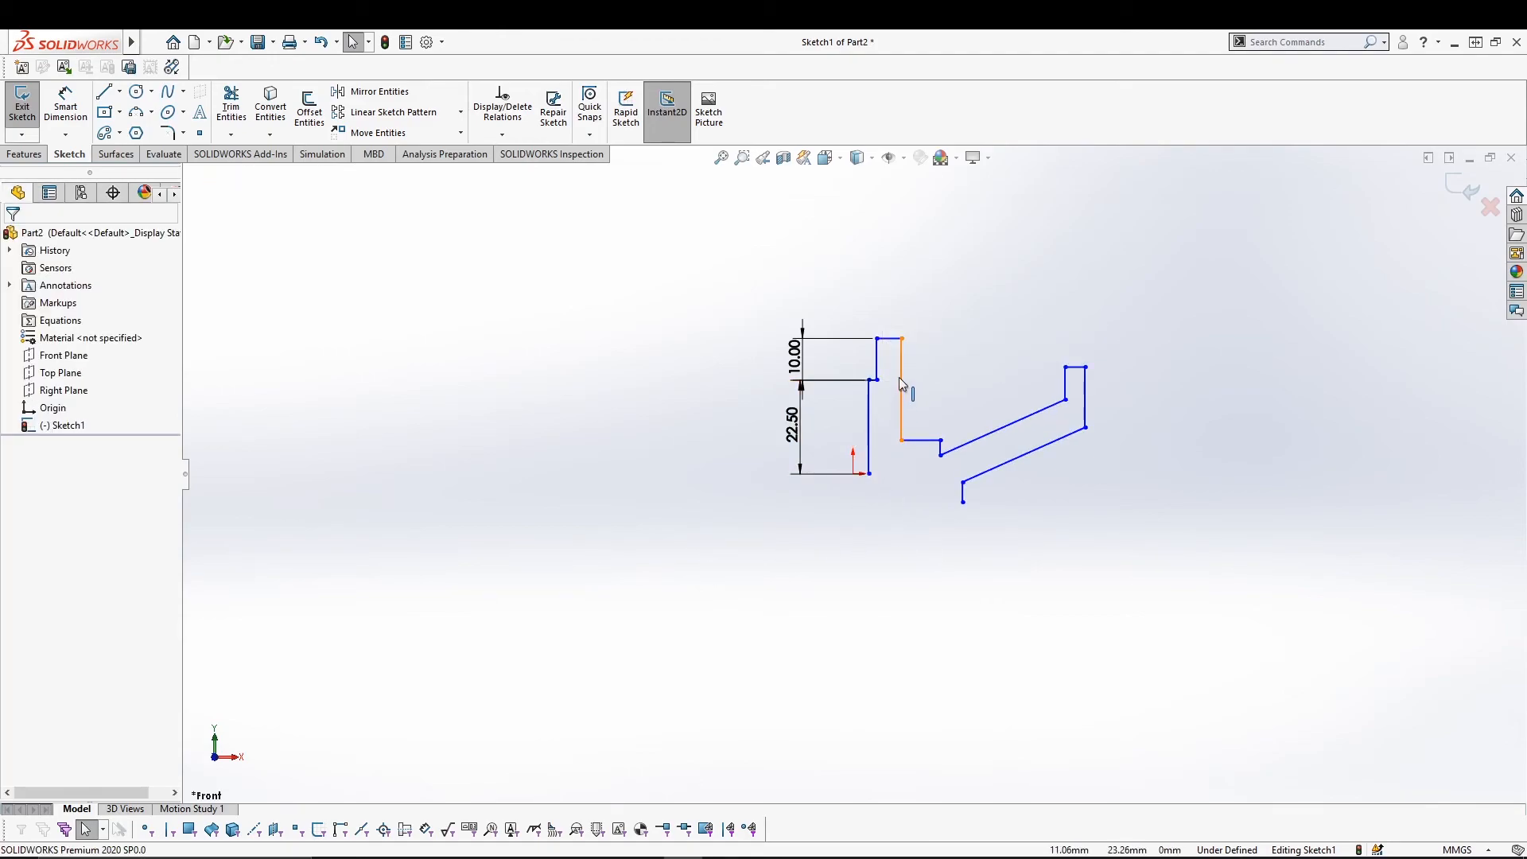
click(870, 427)
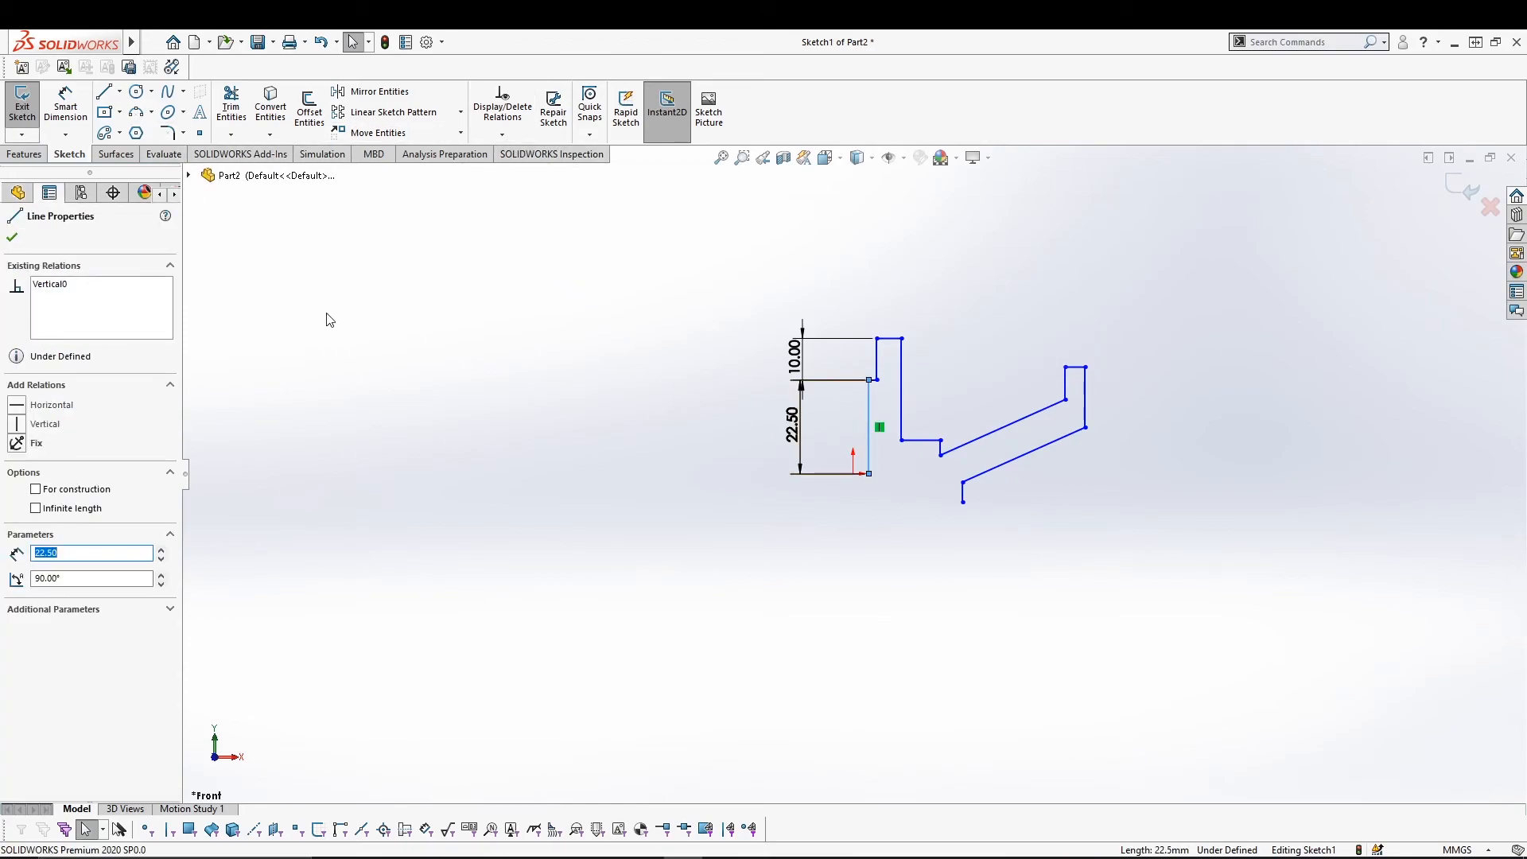
click(65, 104)
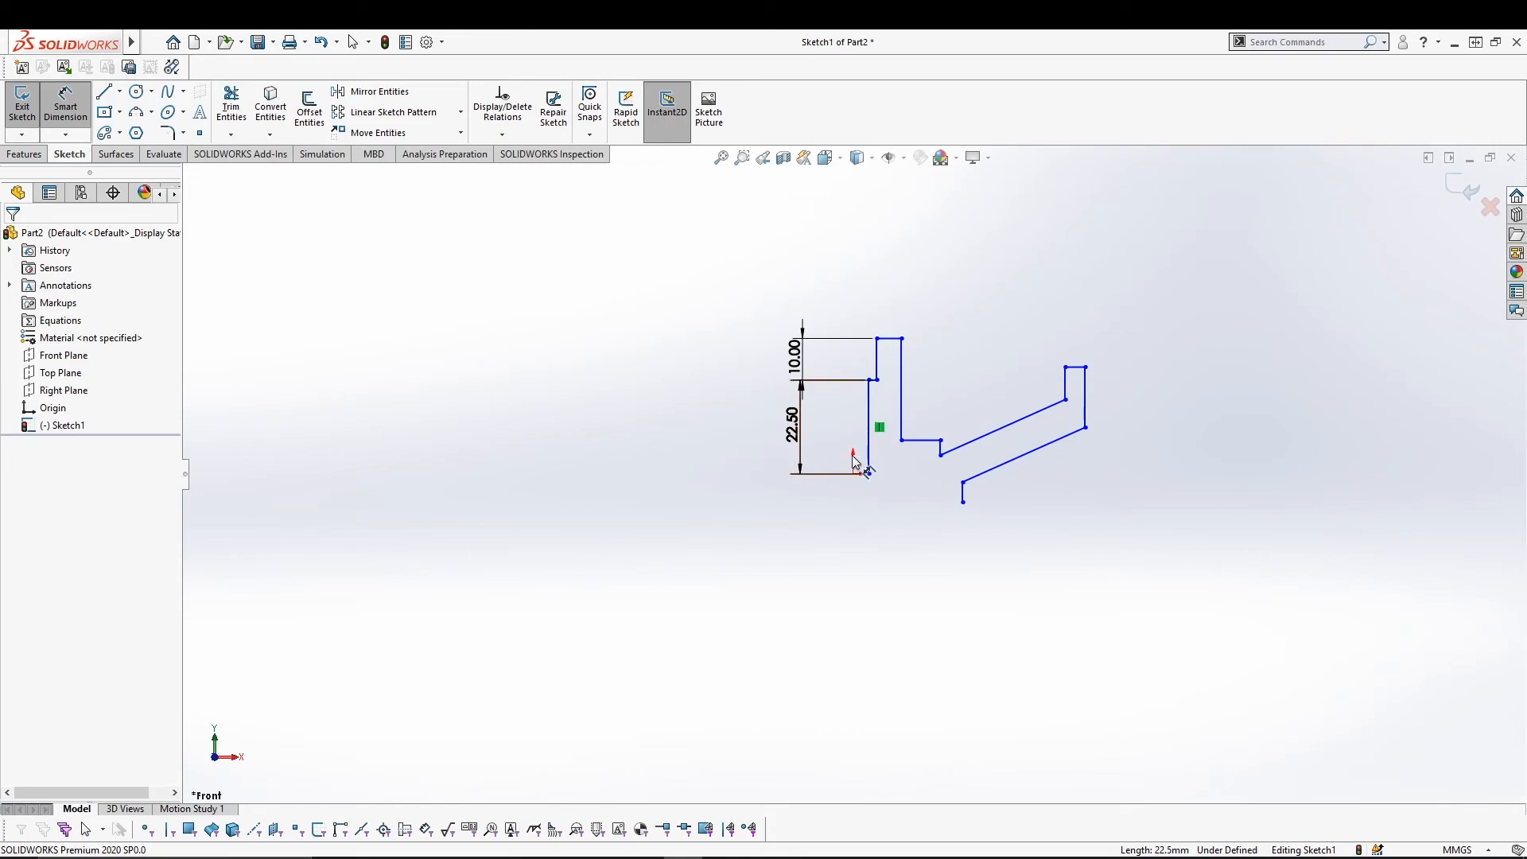
key(Escape)
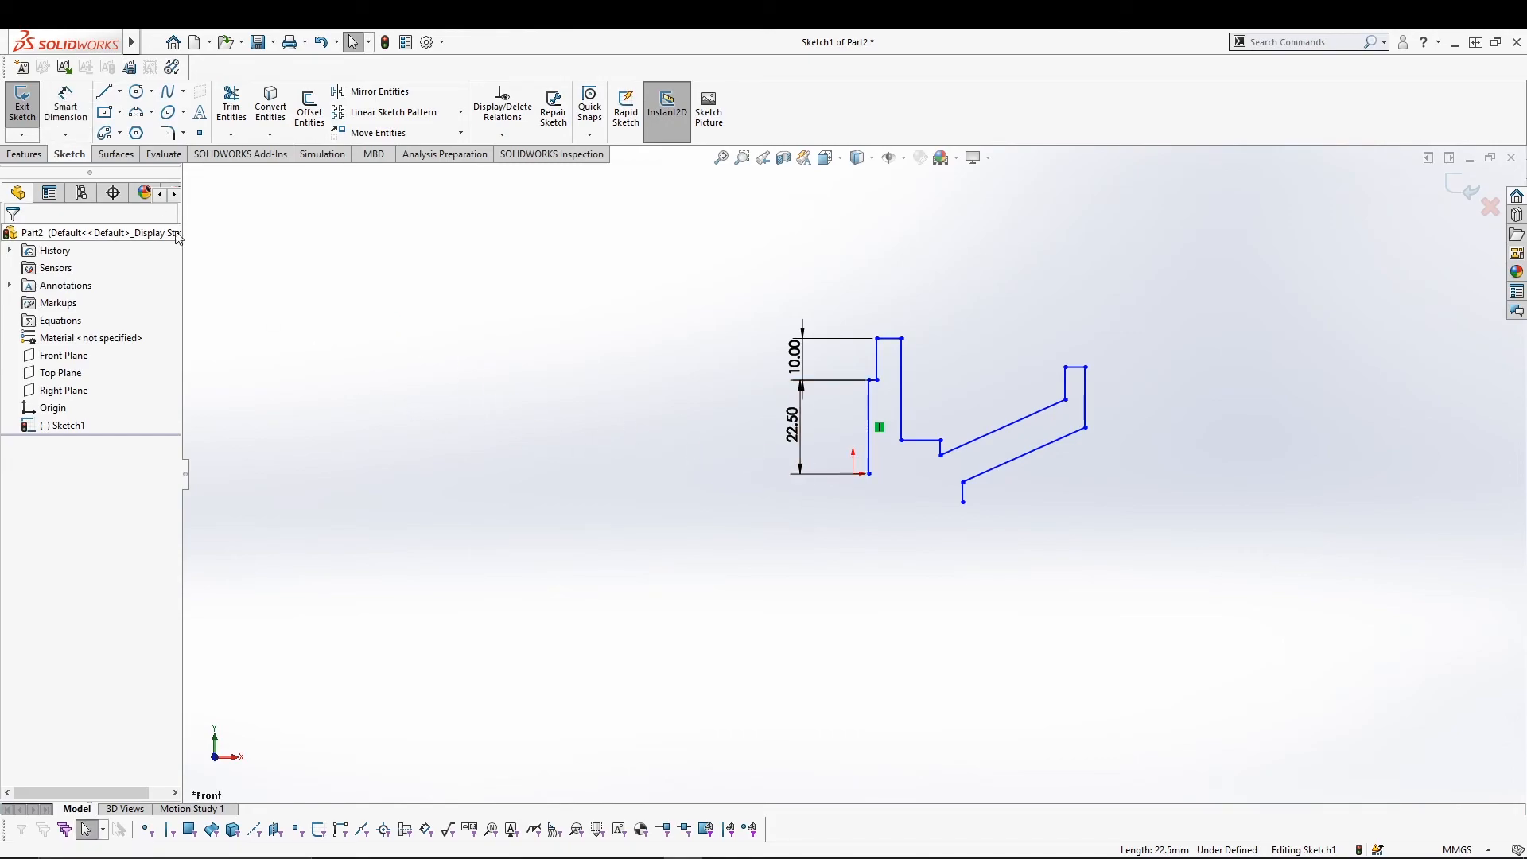
Draw a vertical centerline above the origin and a horizontal centerline from it.
click(119, 92)
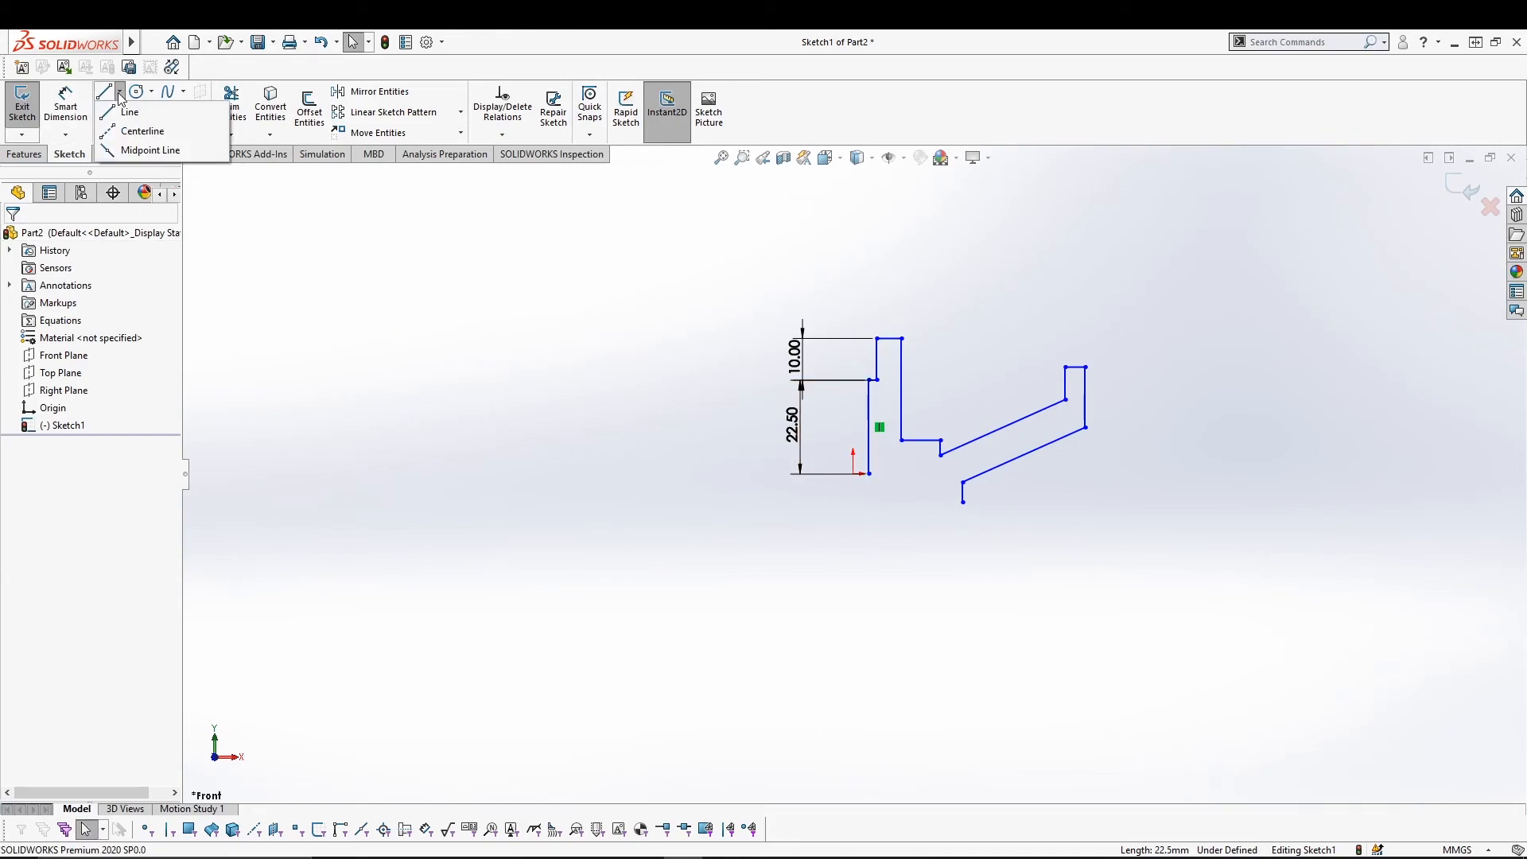
click(127, 131)
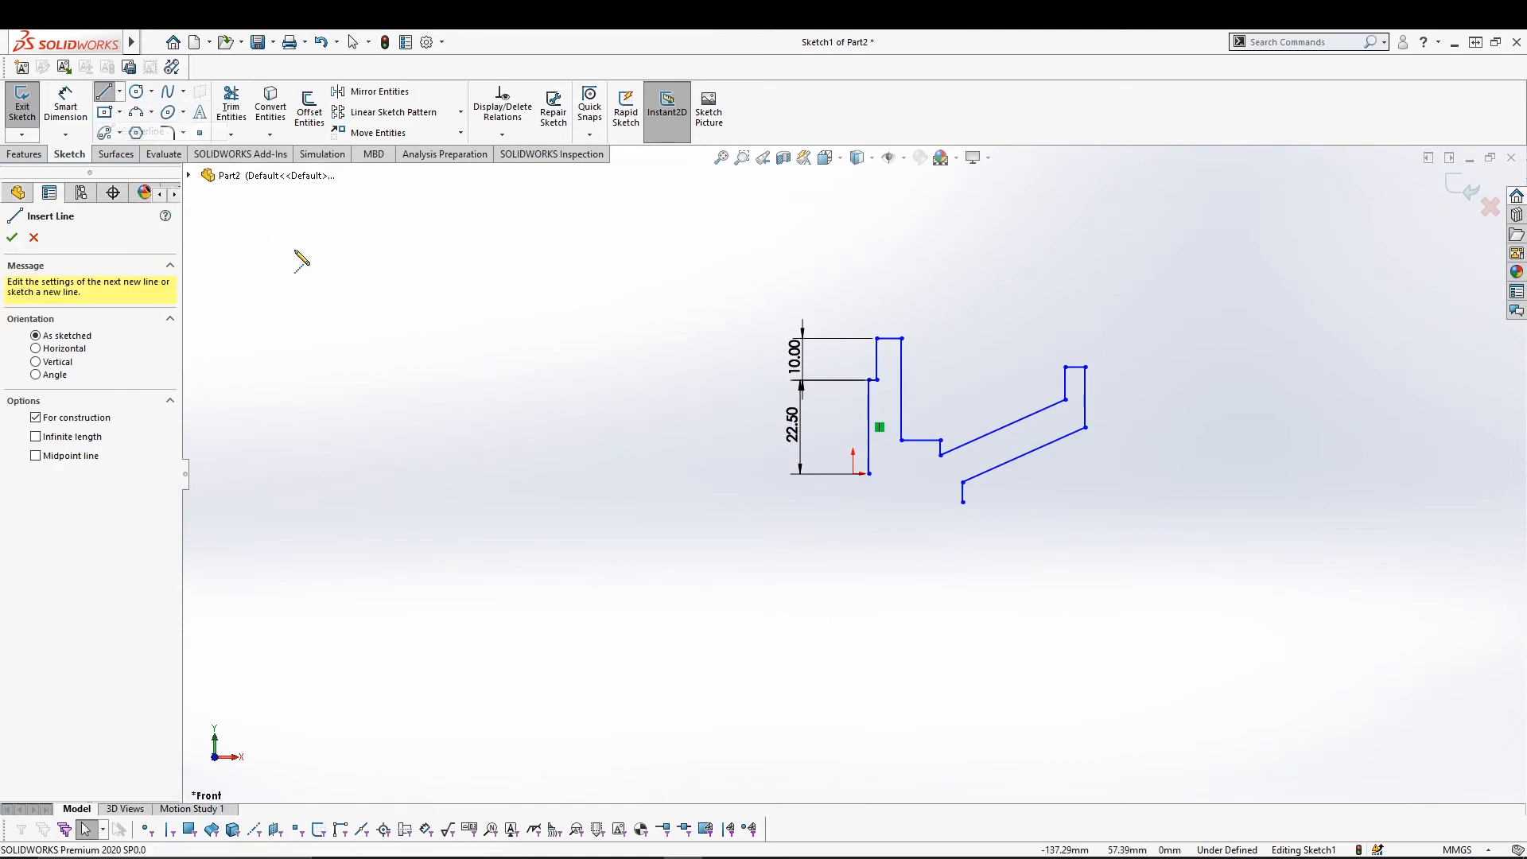
click(852, 279)
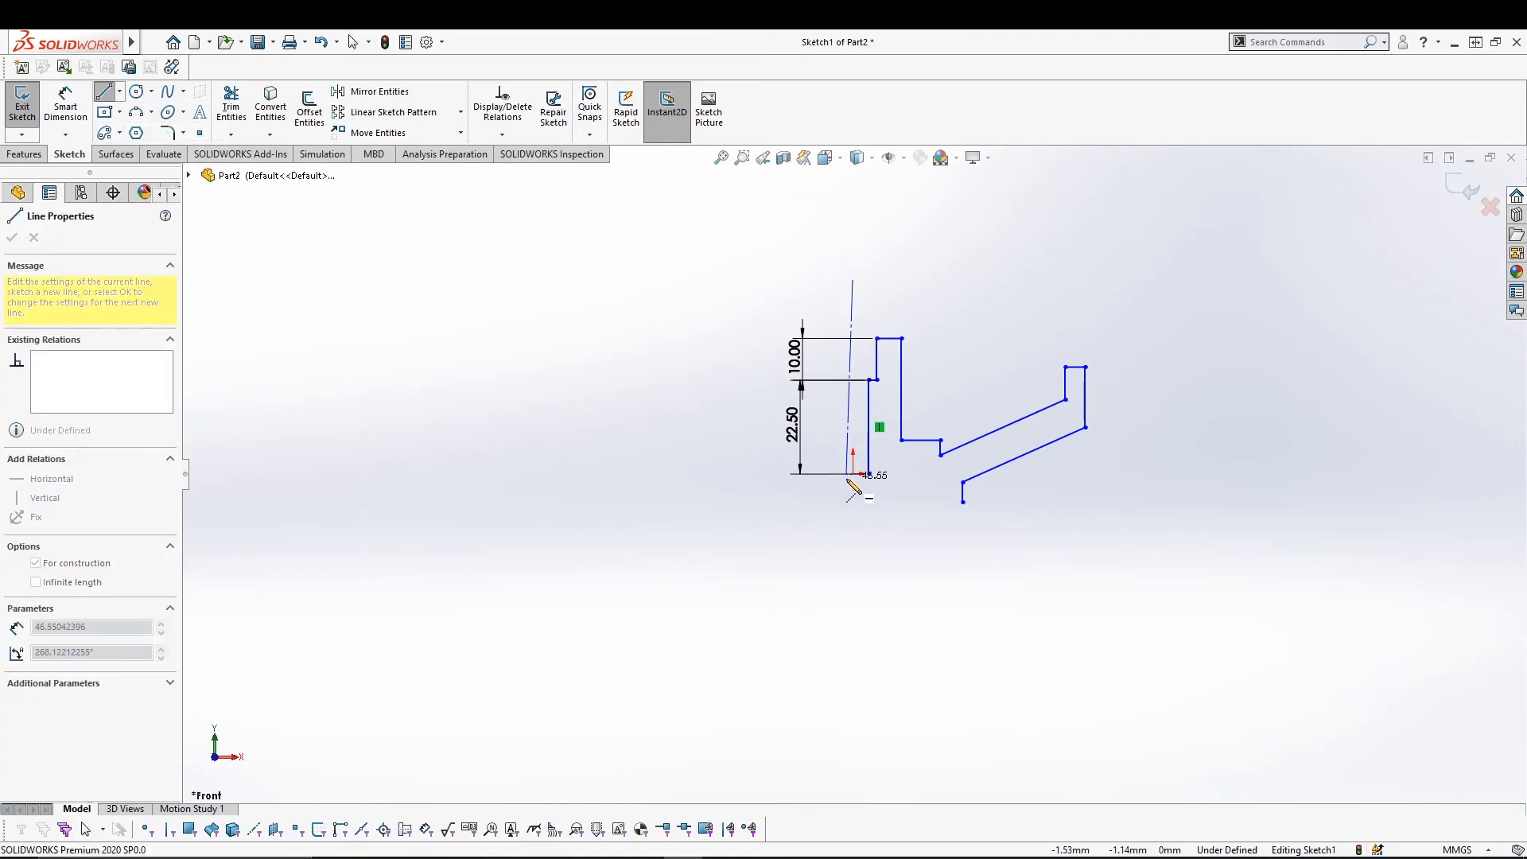
click(852, 473)
click(1165, 474)
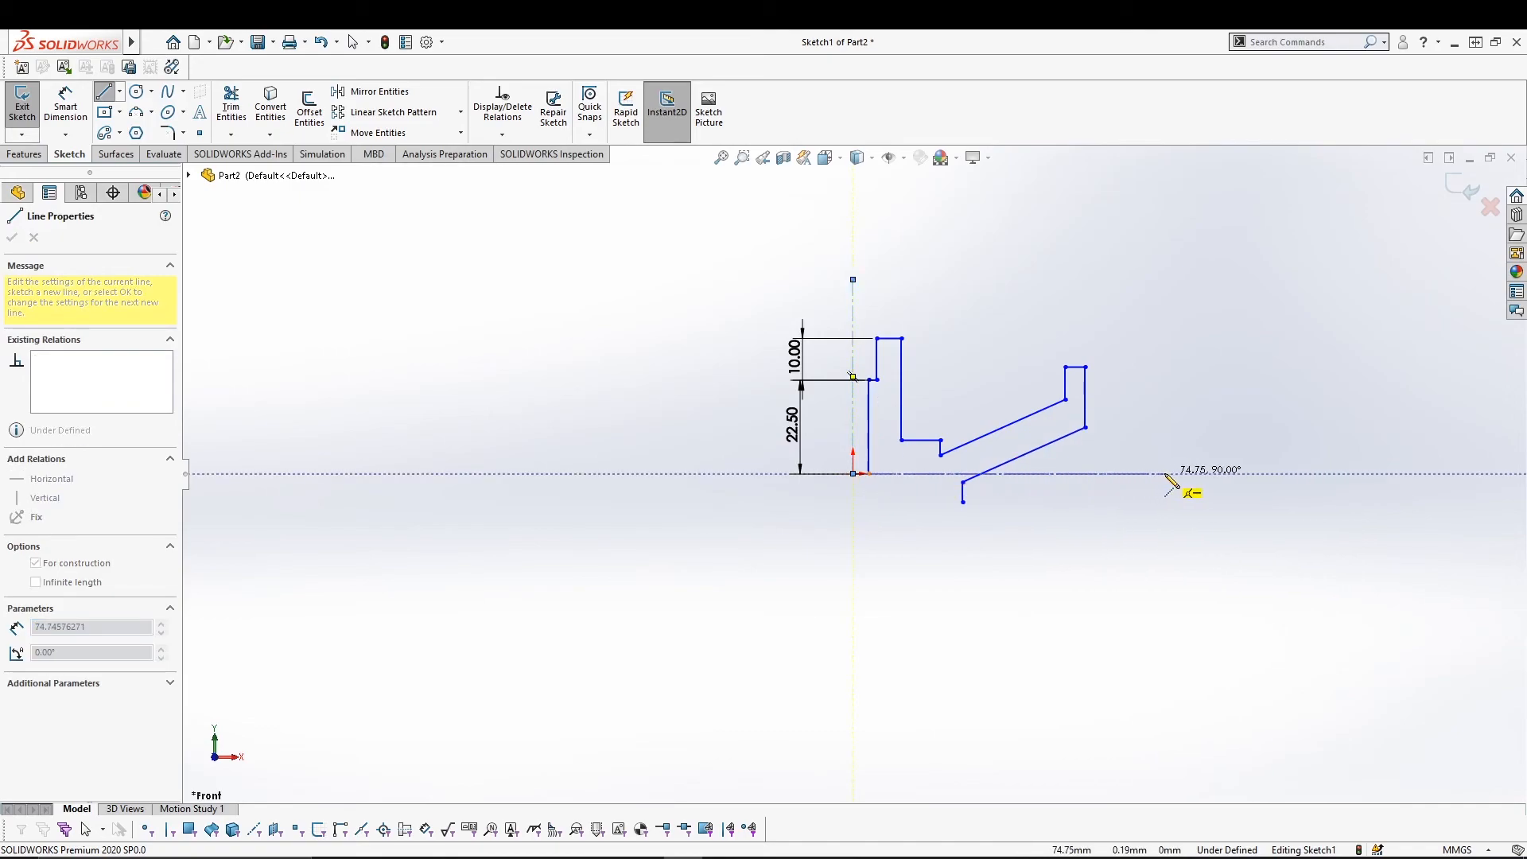
key(Escape)
Add a 30 diameter dimension from the vertical line across the centerline.
click(84, 130)
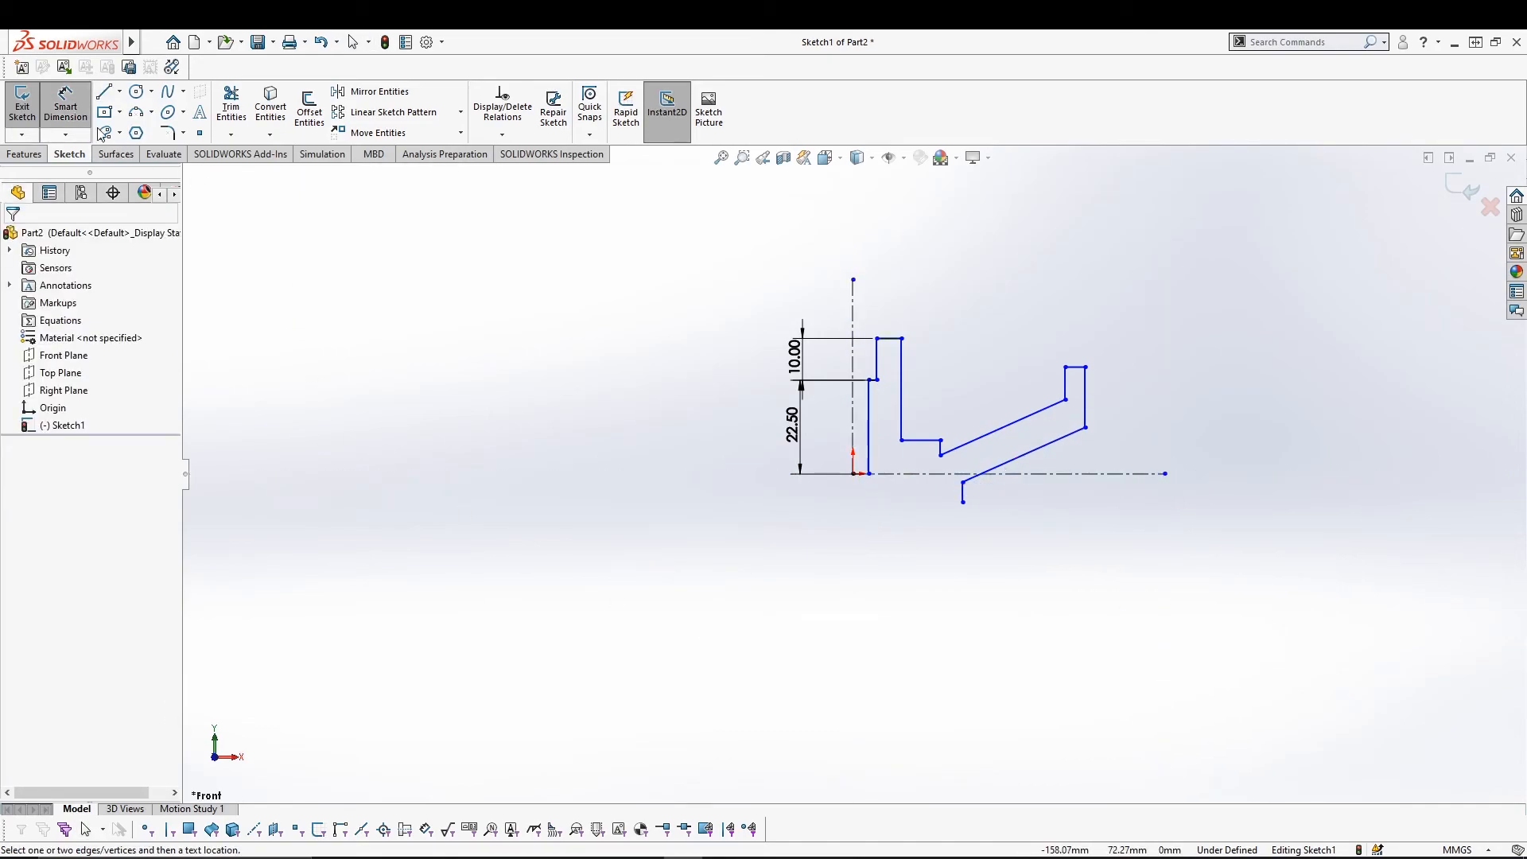
click(869, 397)
click(852, 295)
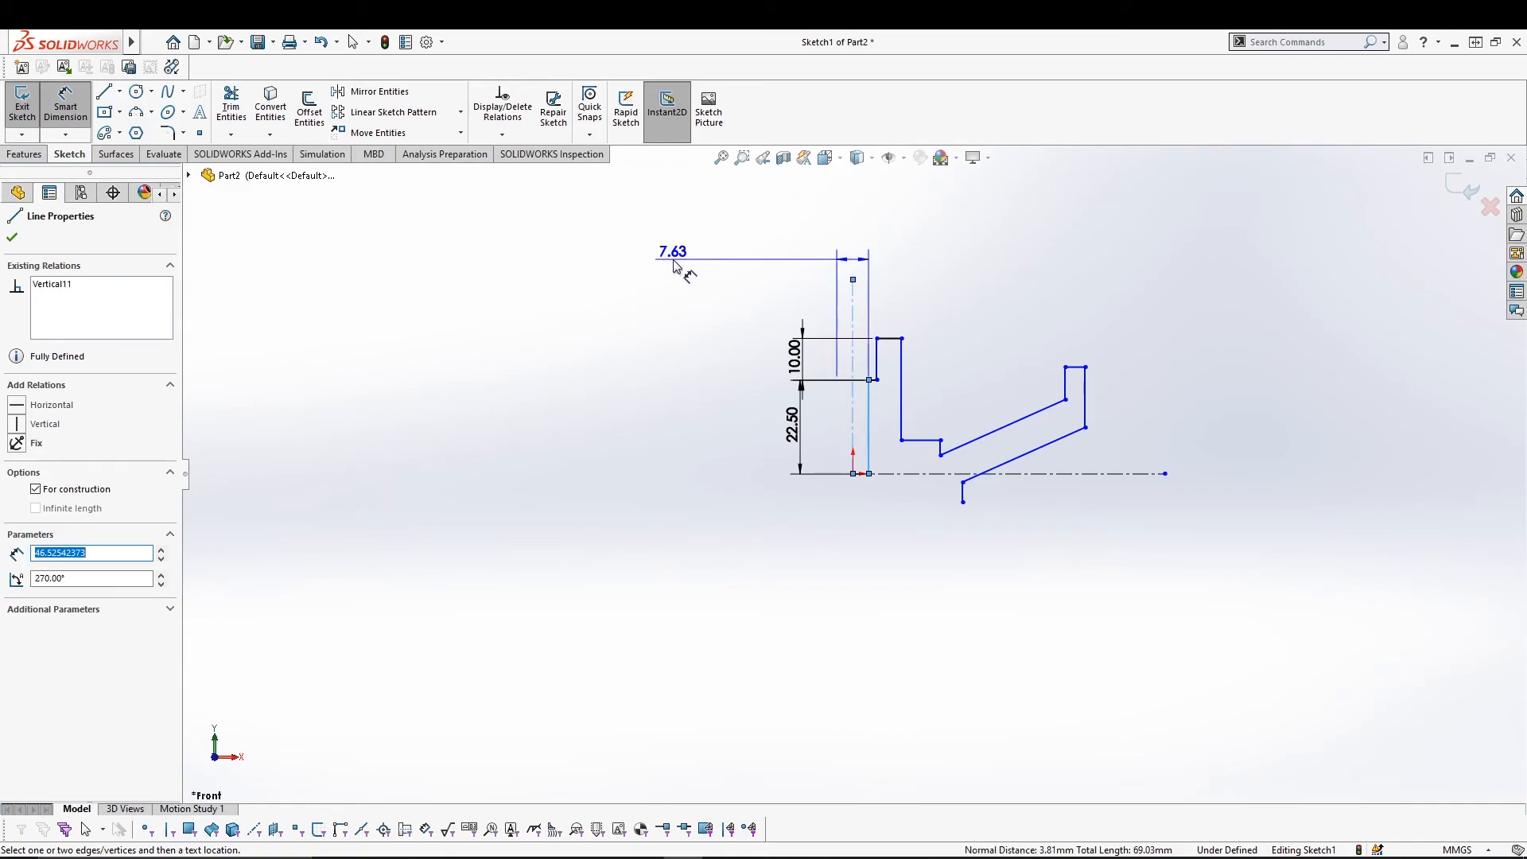
click(701, 260)
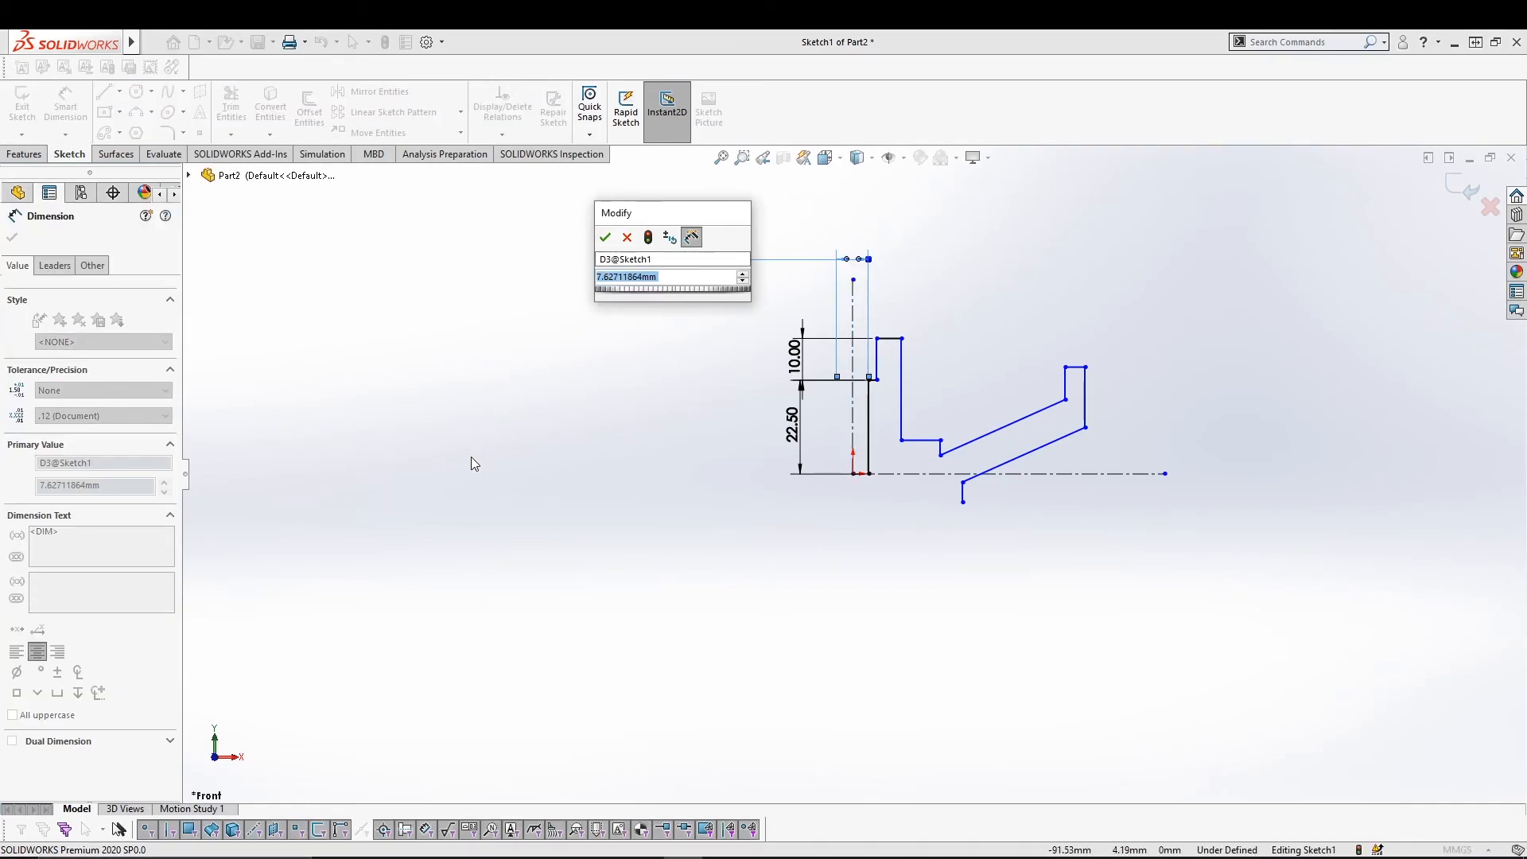
text(30)
key(Return)
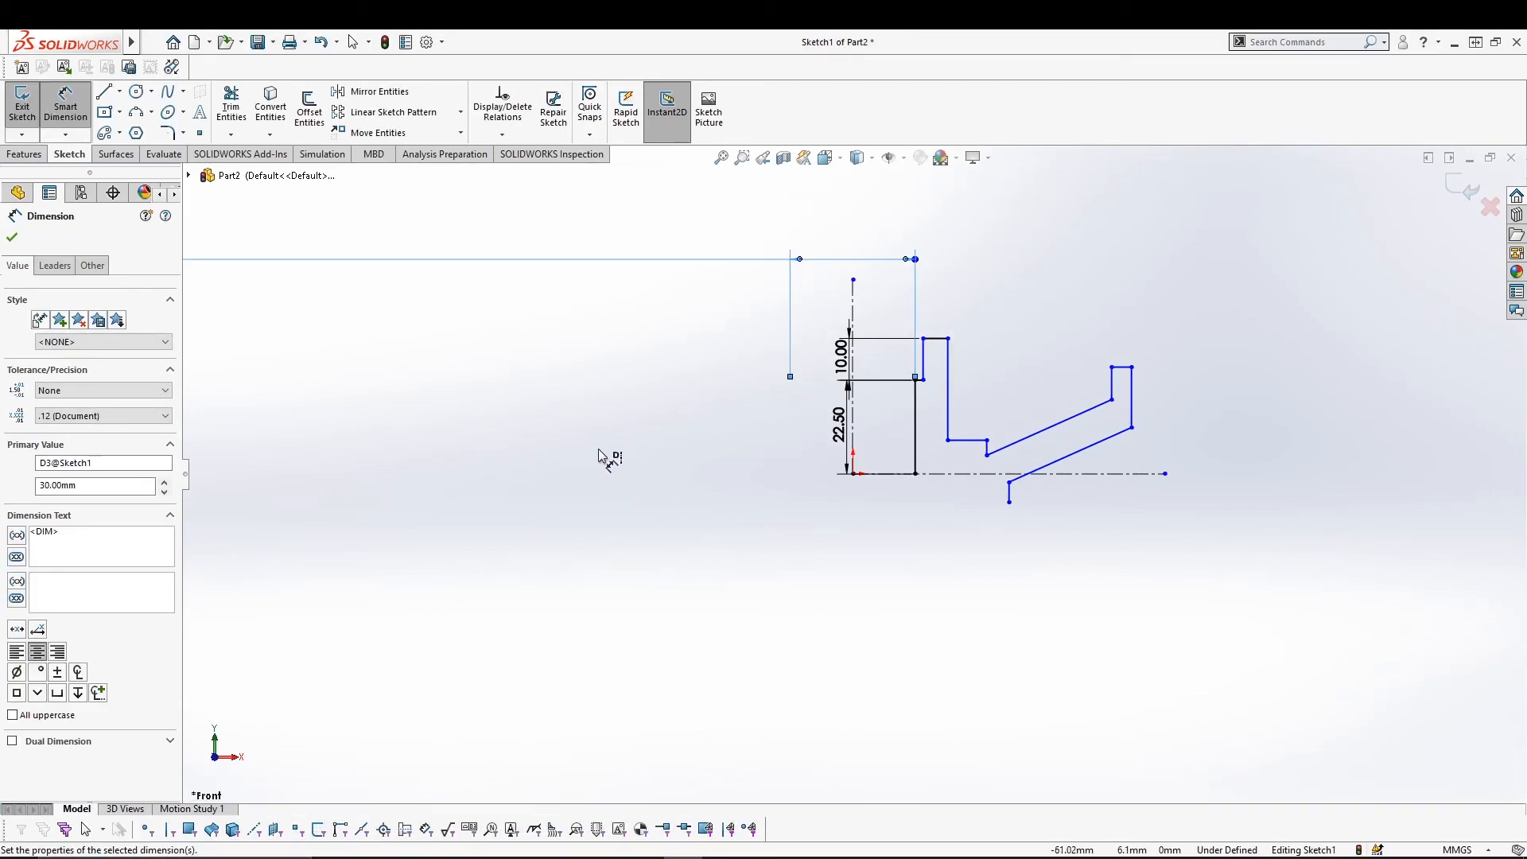
scroll(588, 450, up, 1)
scroll(588, 450, up, 1)
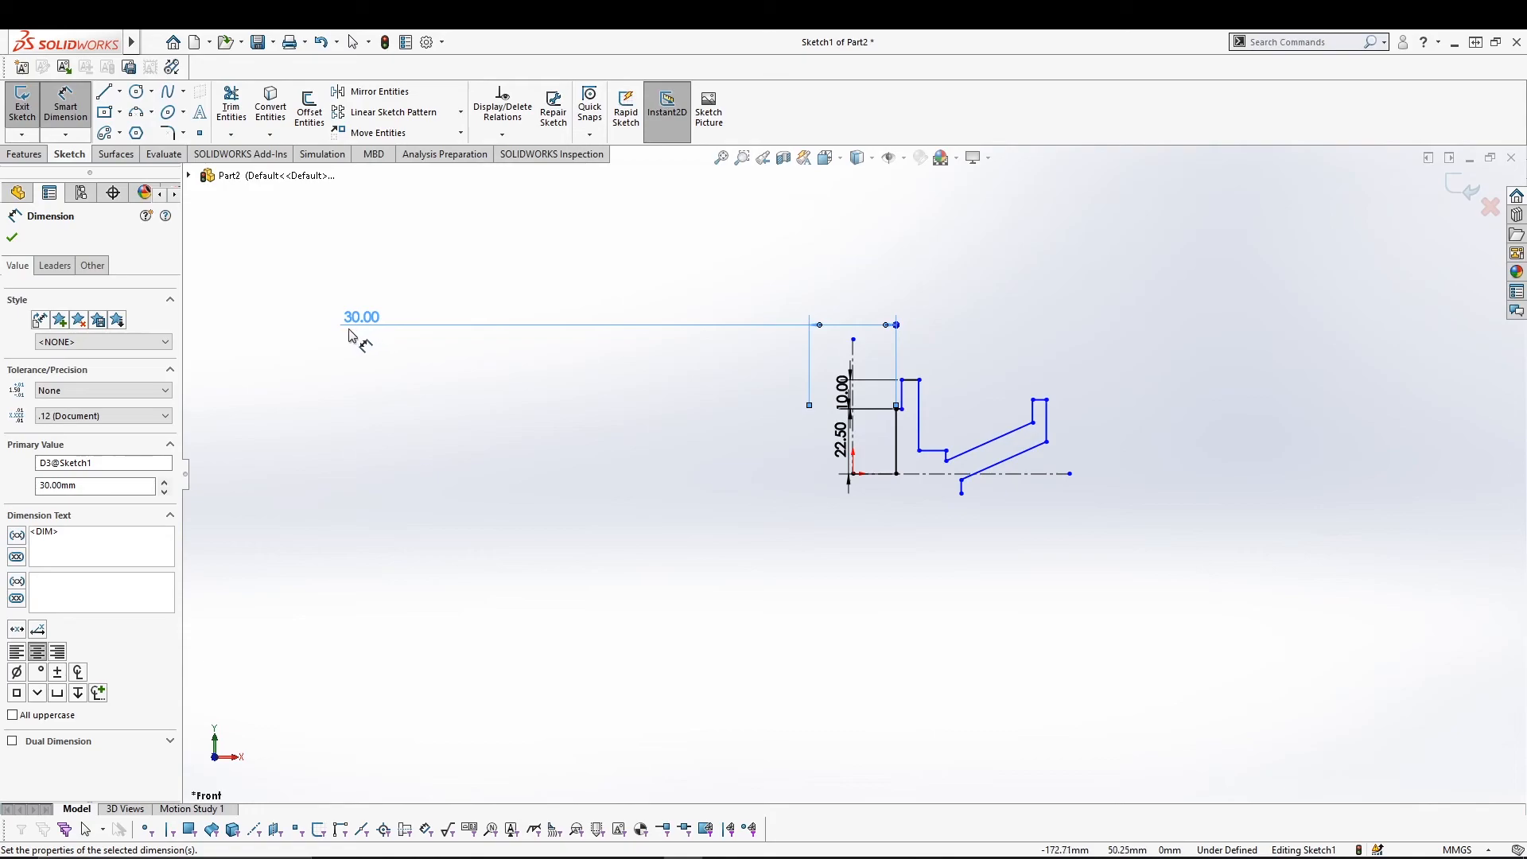
key(Escape)
Move the 30.00 dimension above the sketch and the 22.50 and 10.00 dimensions left.
mouse_move(362, 321)
mouse_down()
mouse_move(776, 332)
mouse_move(859, 306)
mouse_up()
click(742, 499)
scroll(898, 502, down, 3)
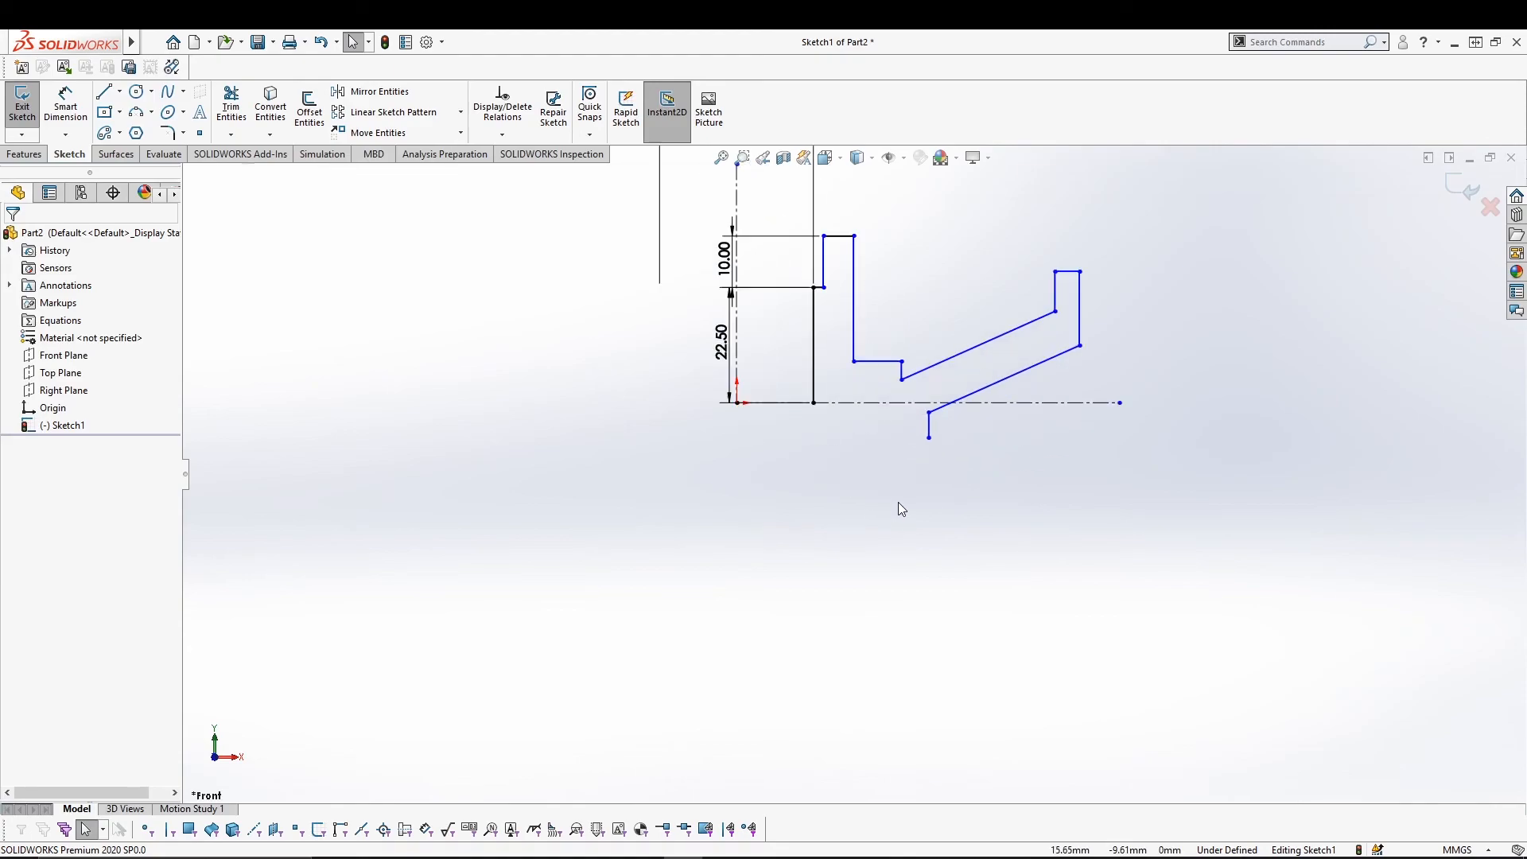
ctrl+middle_drag(920, 260, 917, 501)
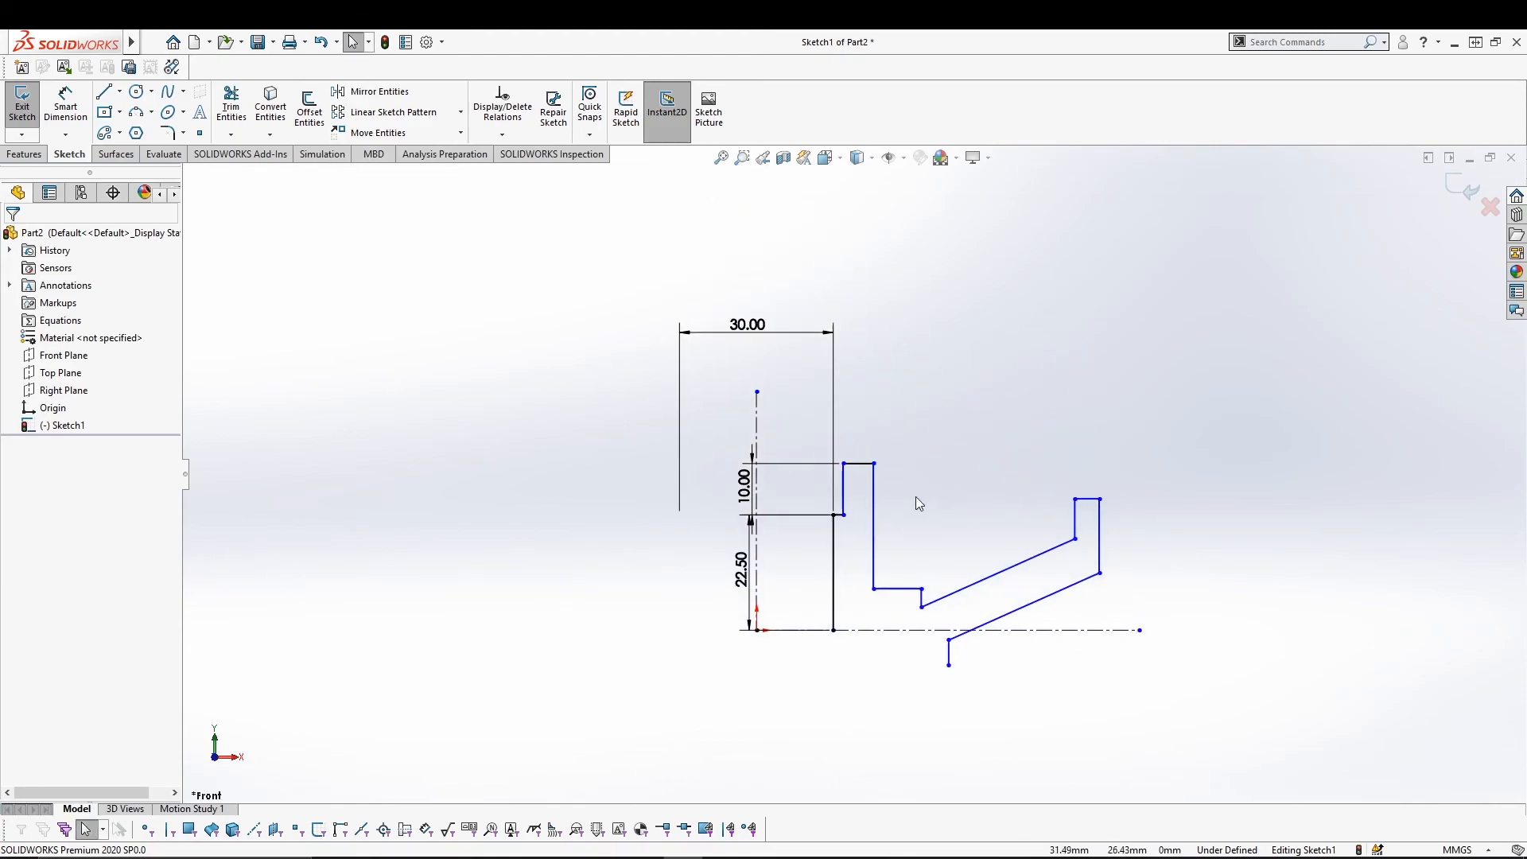
drag(745, 572, 628, 574)
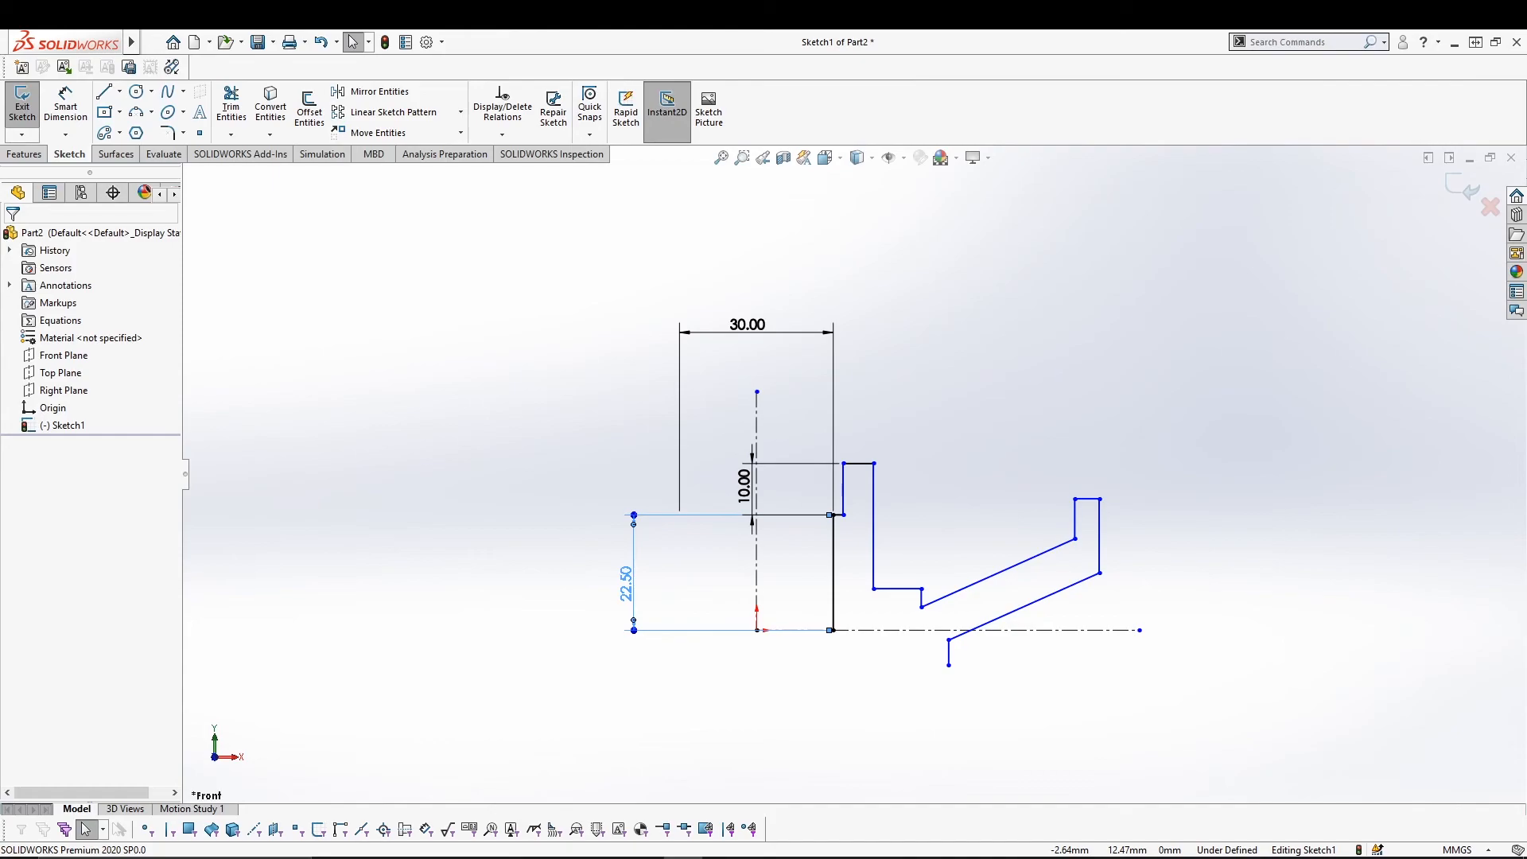
drag(745, 493, 643, 493)
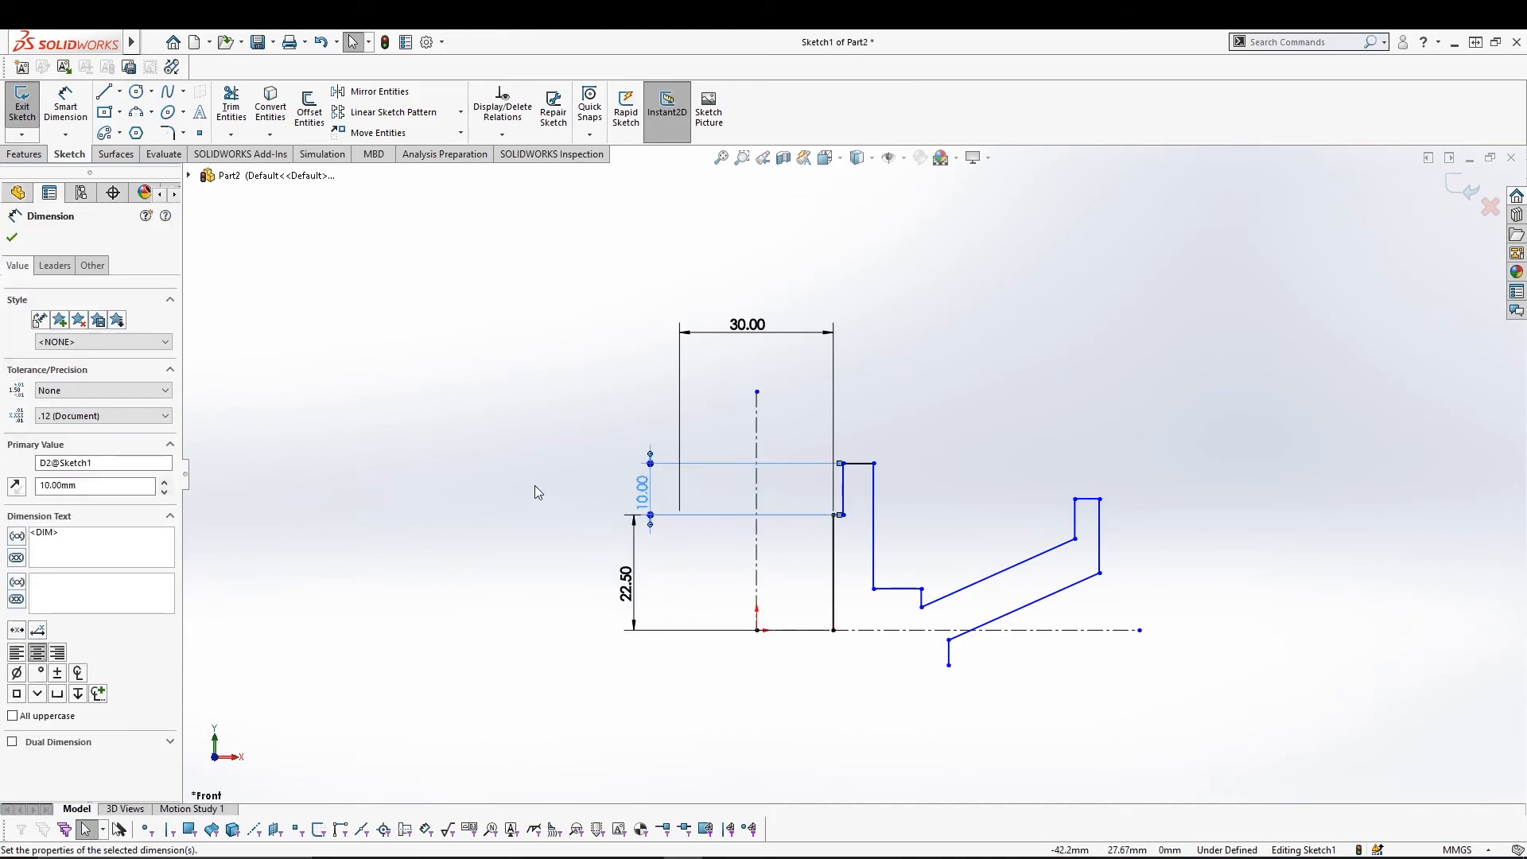
click(393, 534)
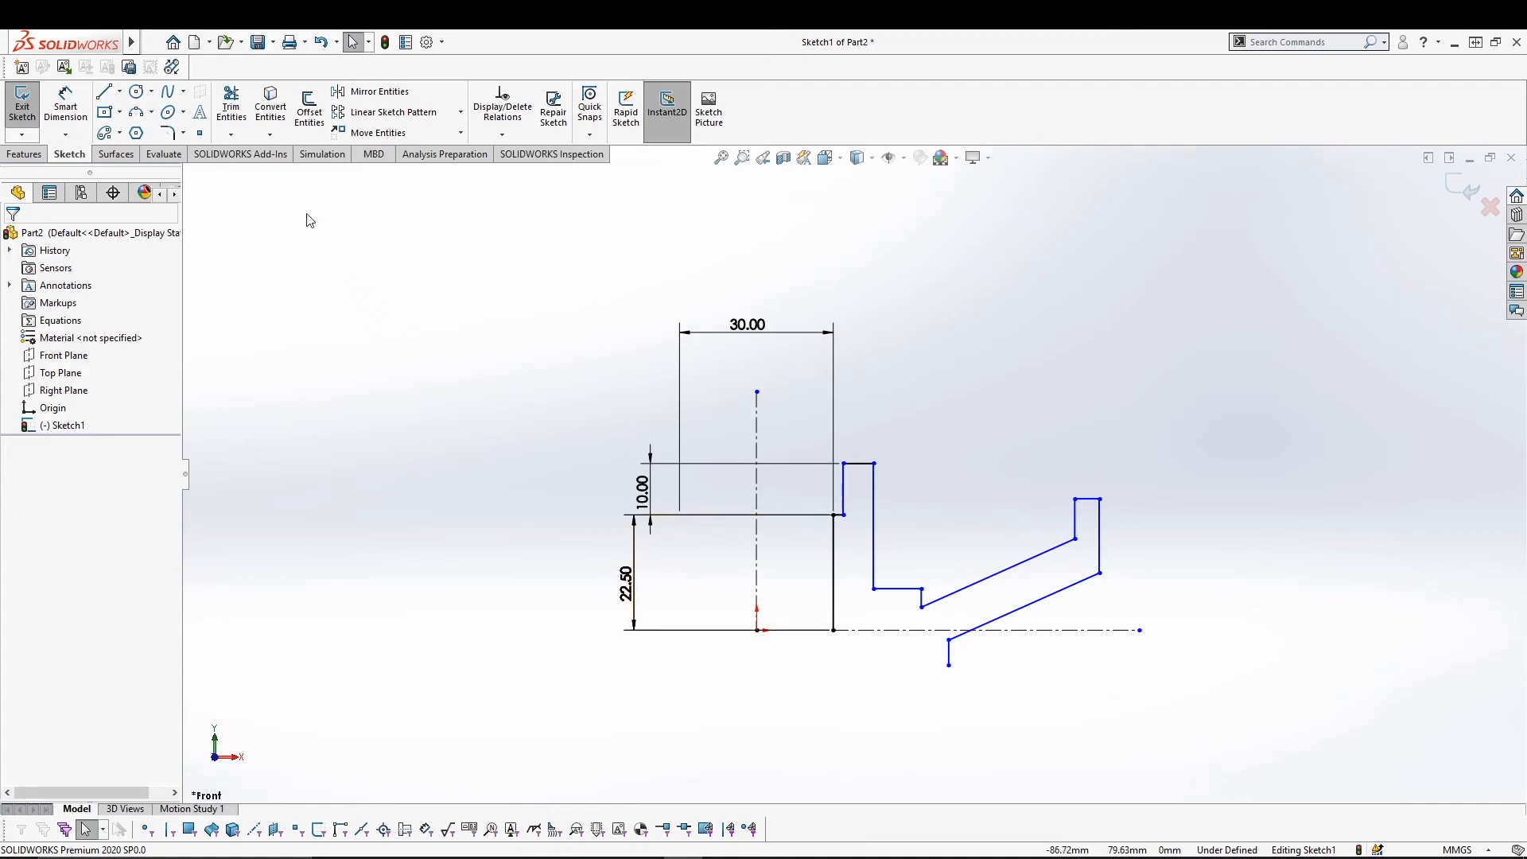
Add 45 and 58 diameter dimensions from two vertical edges to the vertical centerline.
click(66, 103)
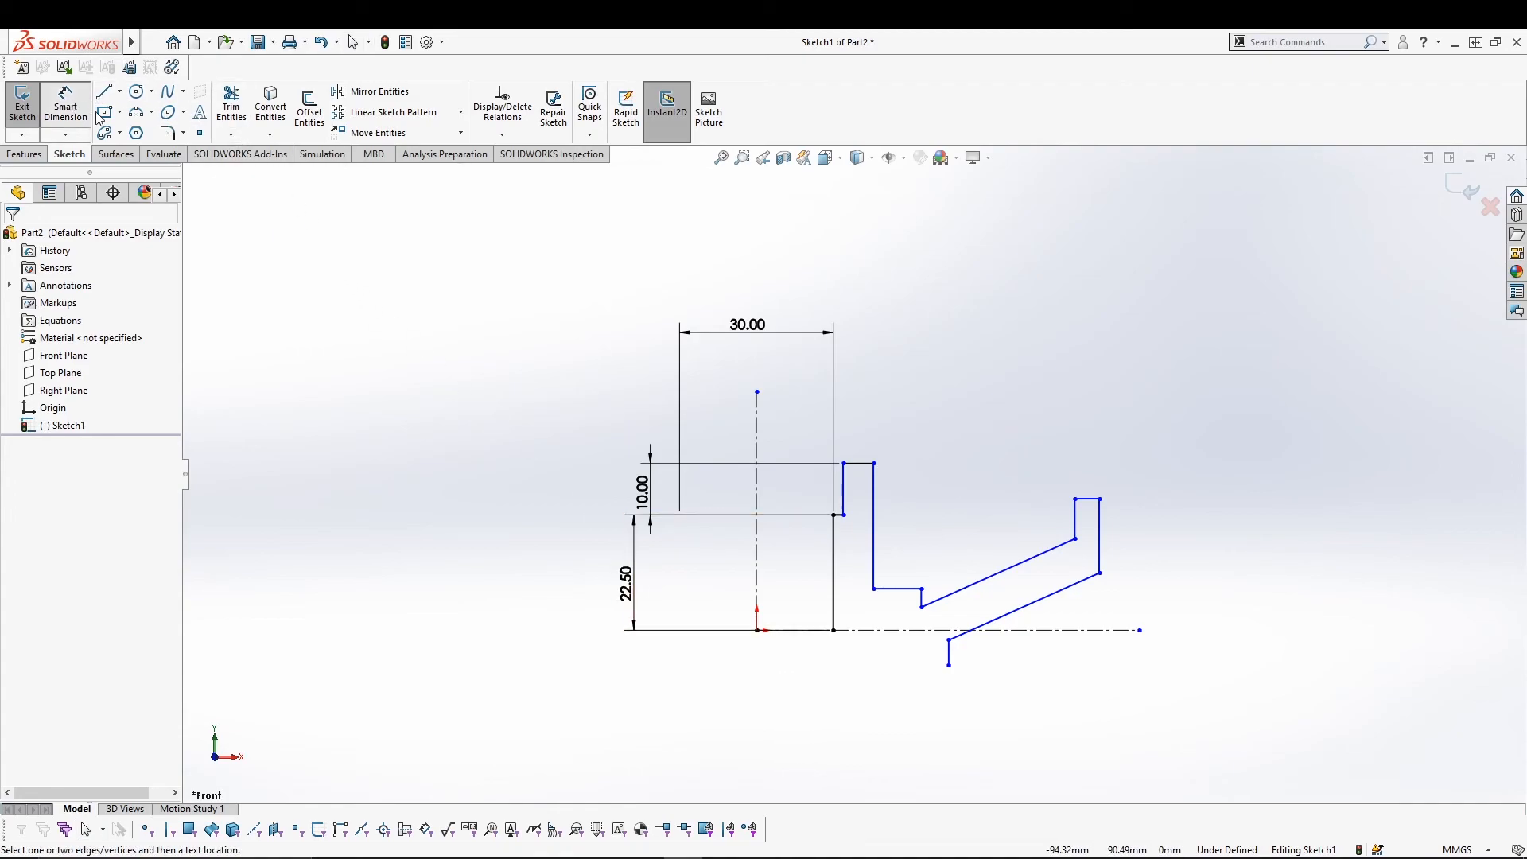
click(844, 488)
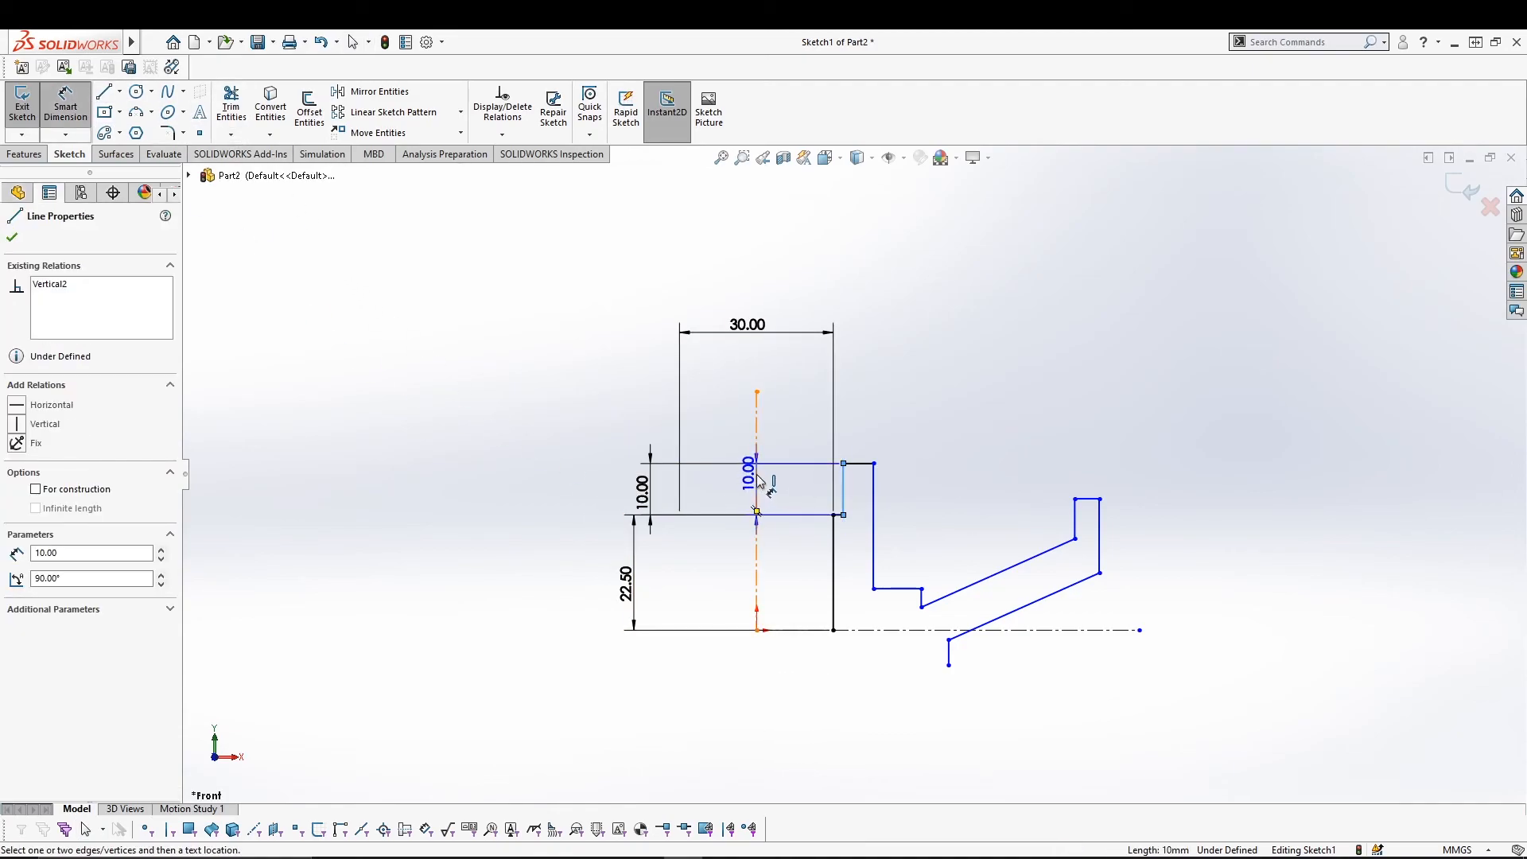
click(757, 479)
click(749, 287)
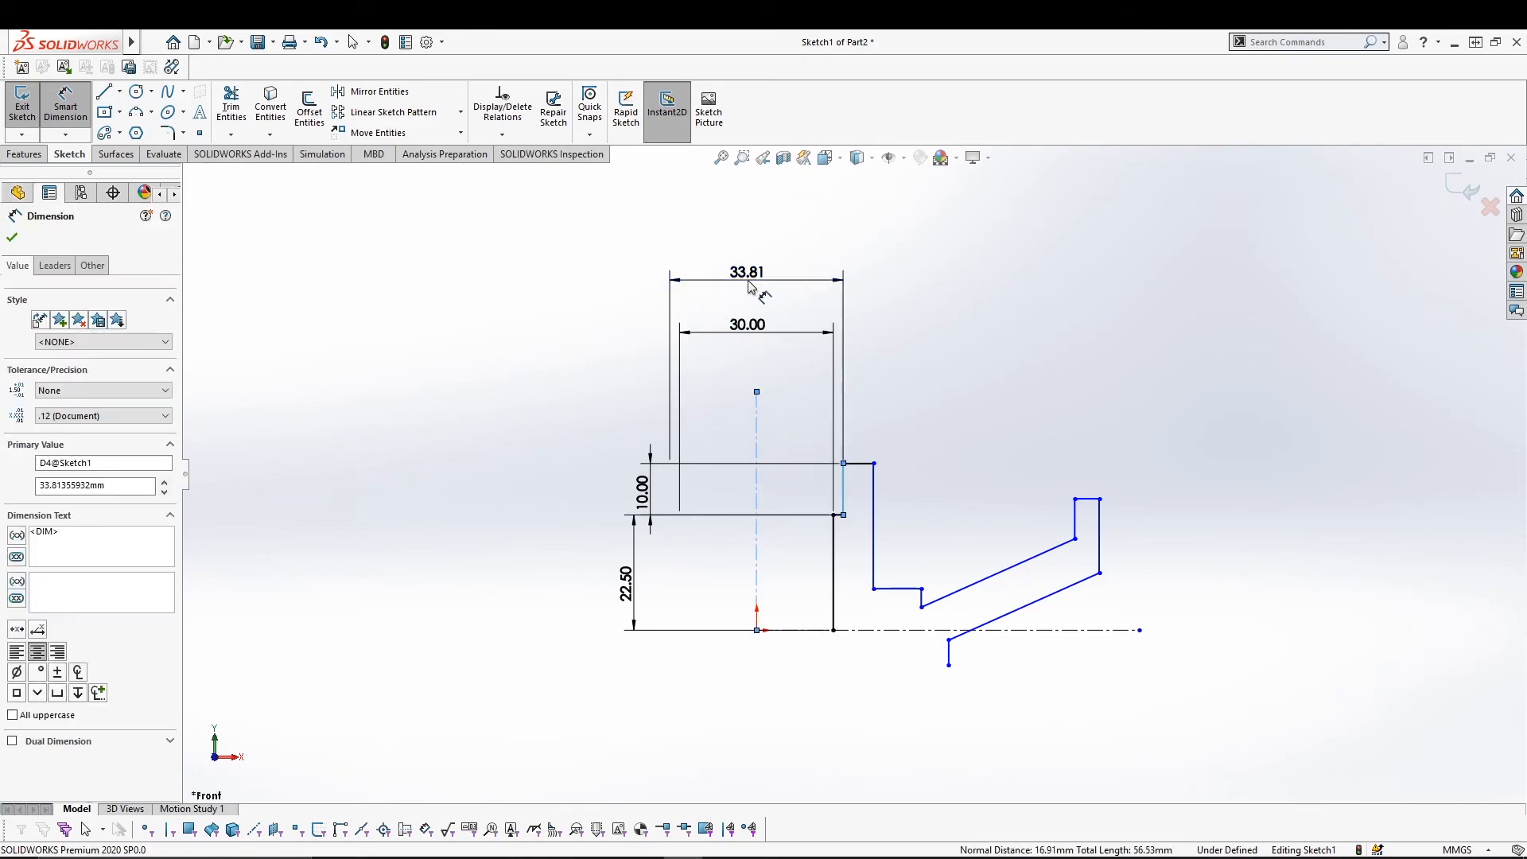
text(45)
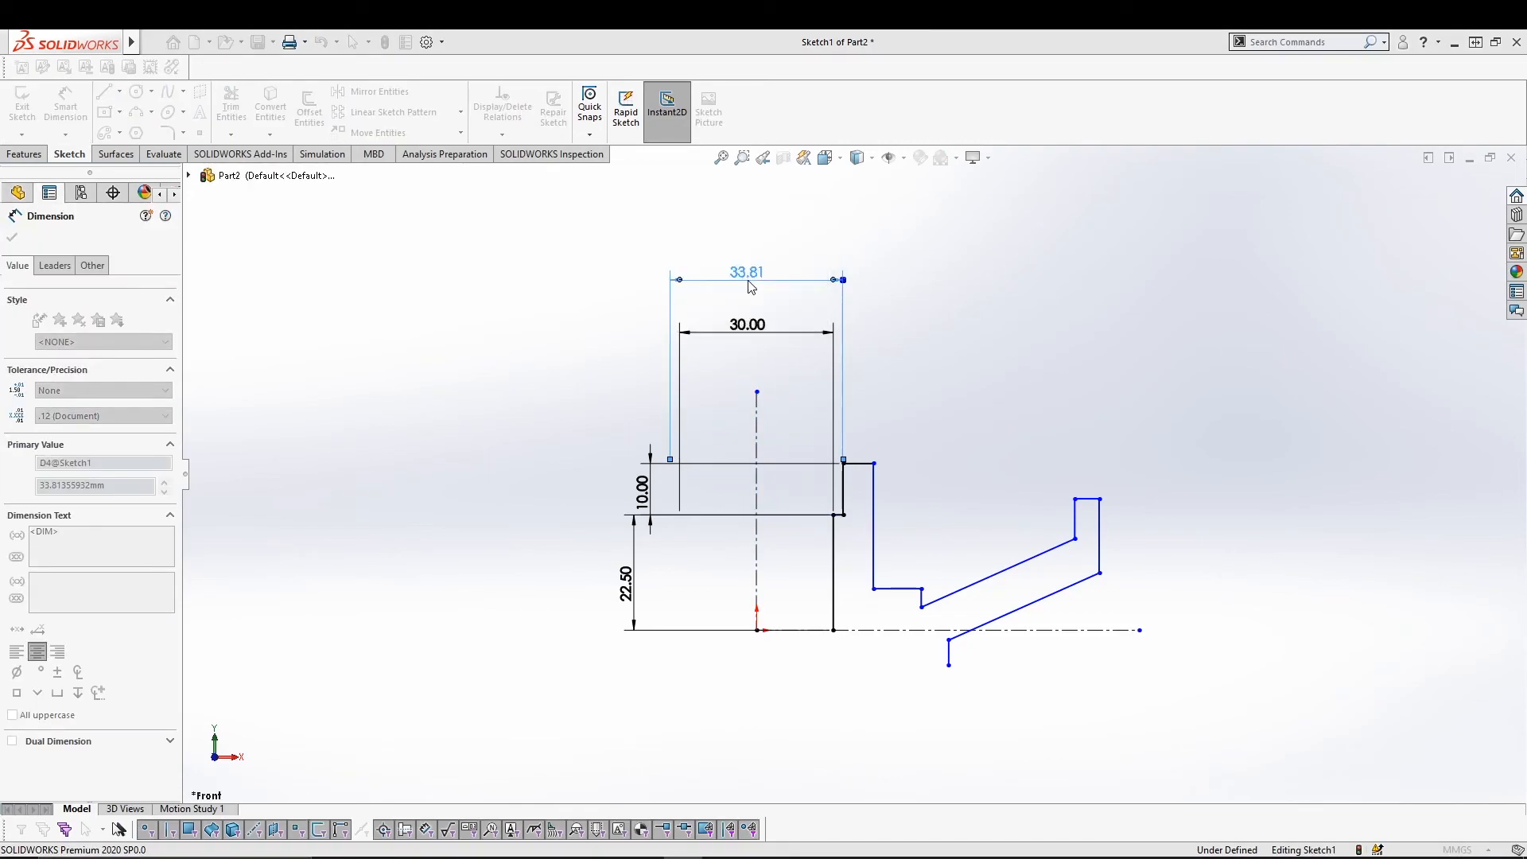
key(Return)
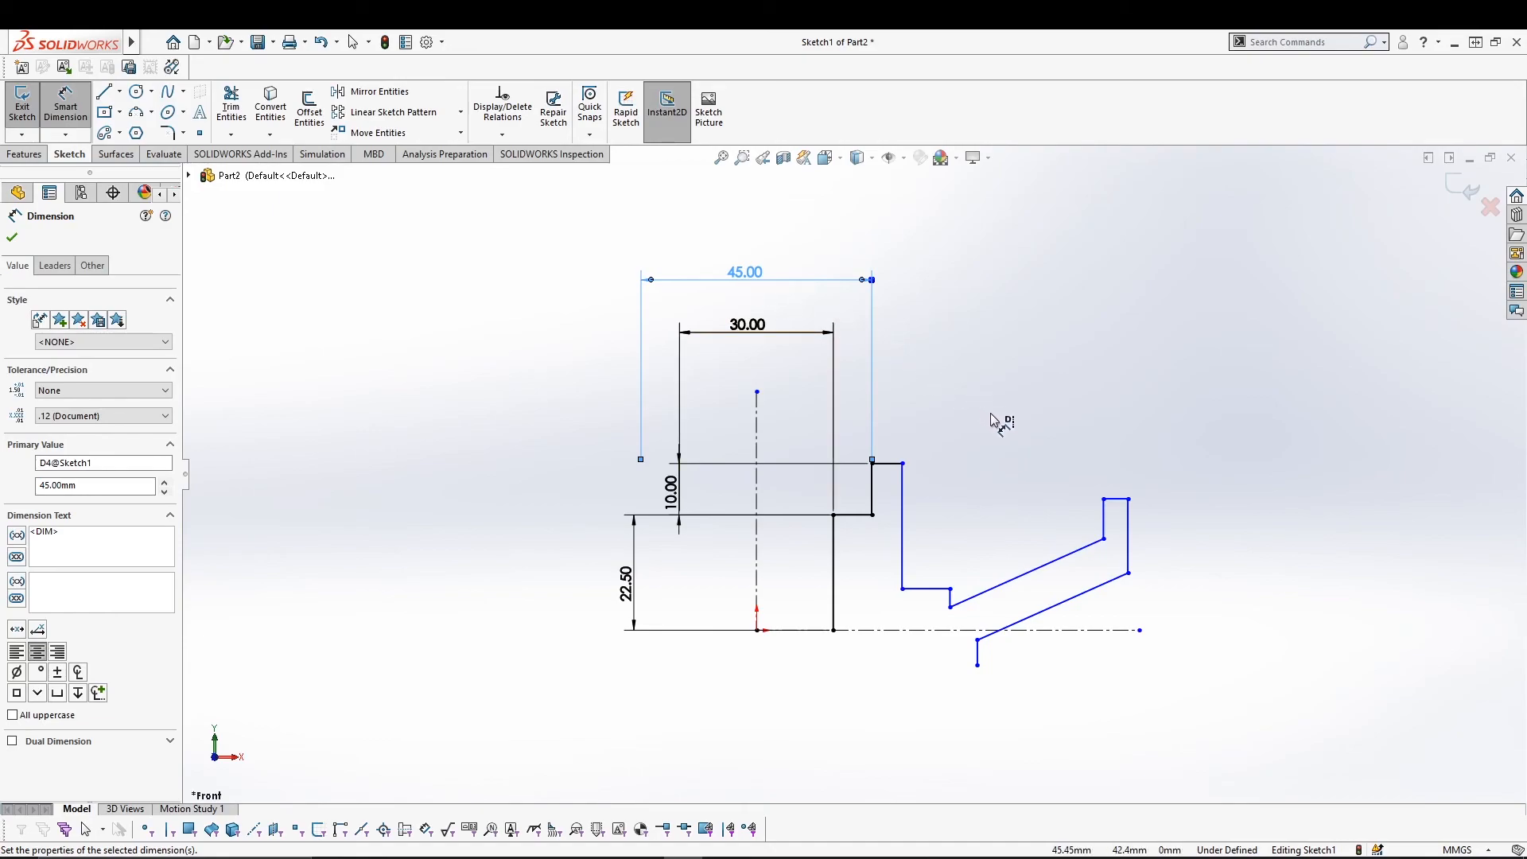
click(902, 477)
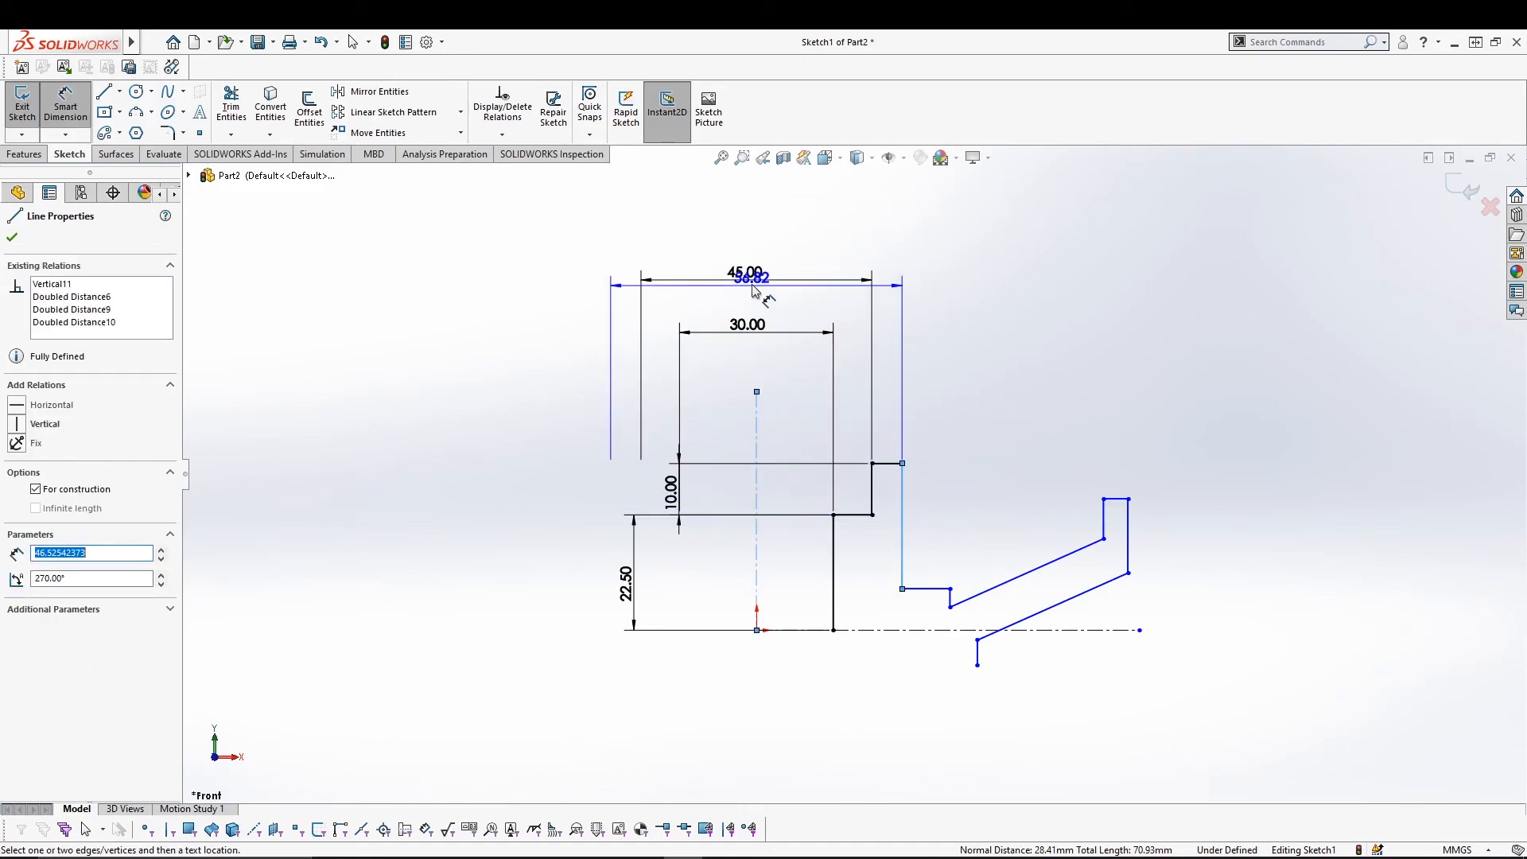
click(755, 253)
text(58)
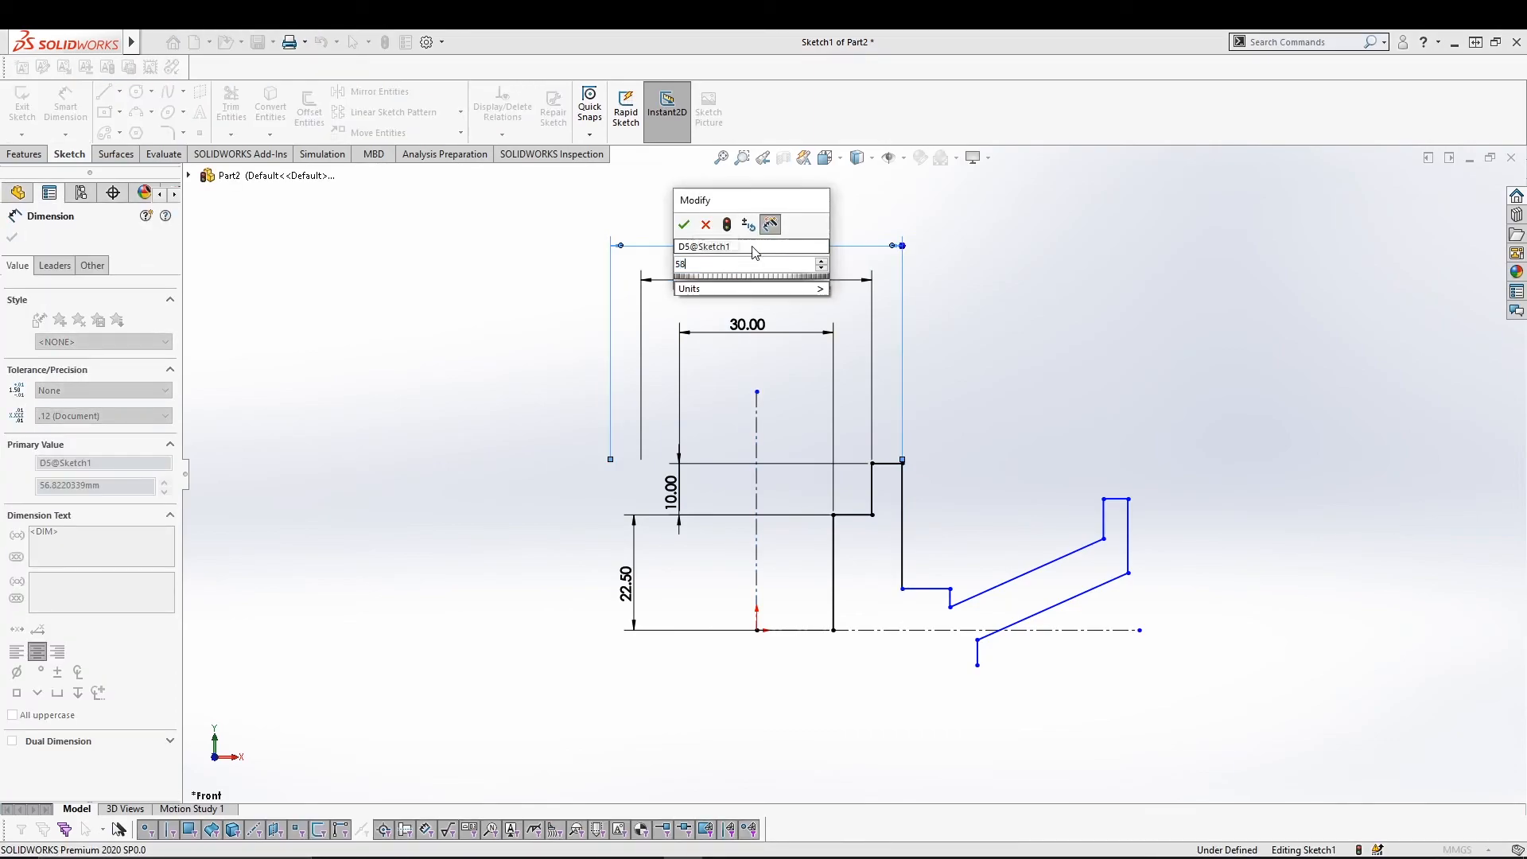
key(Return)
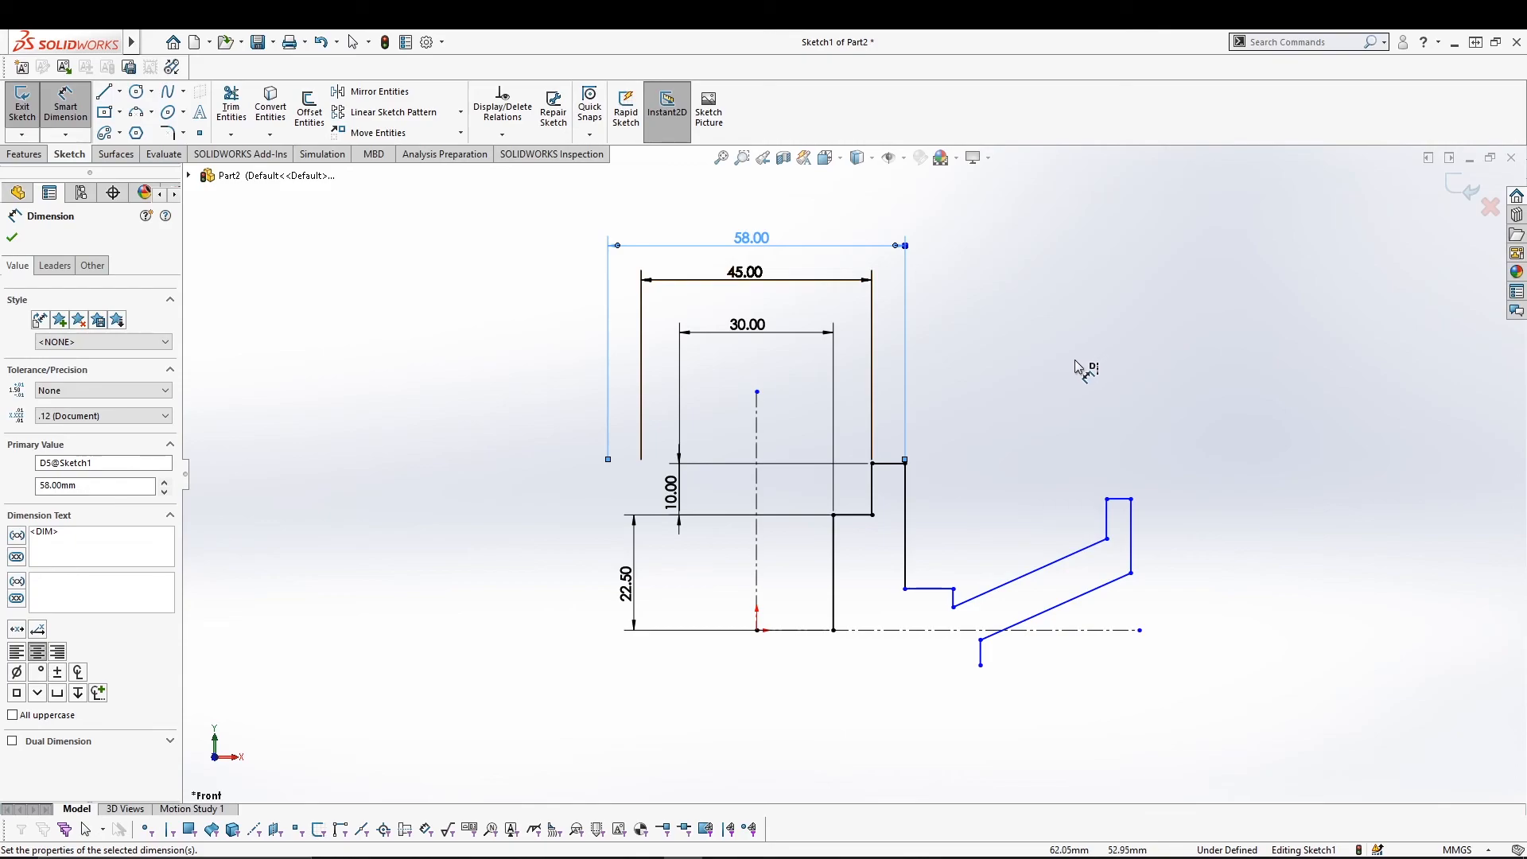
click(956, 600)
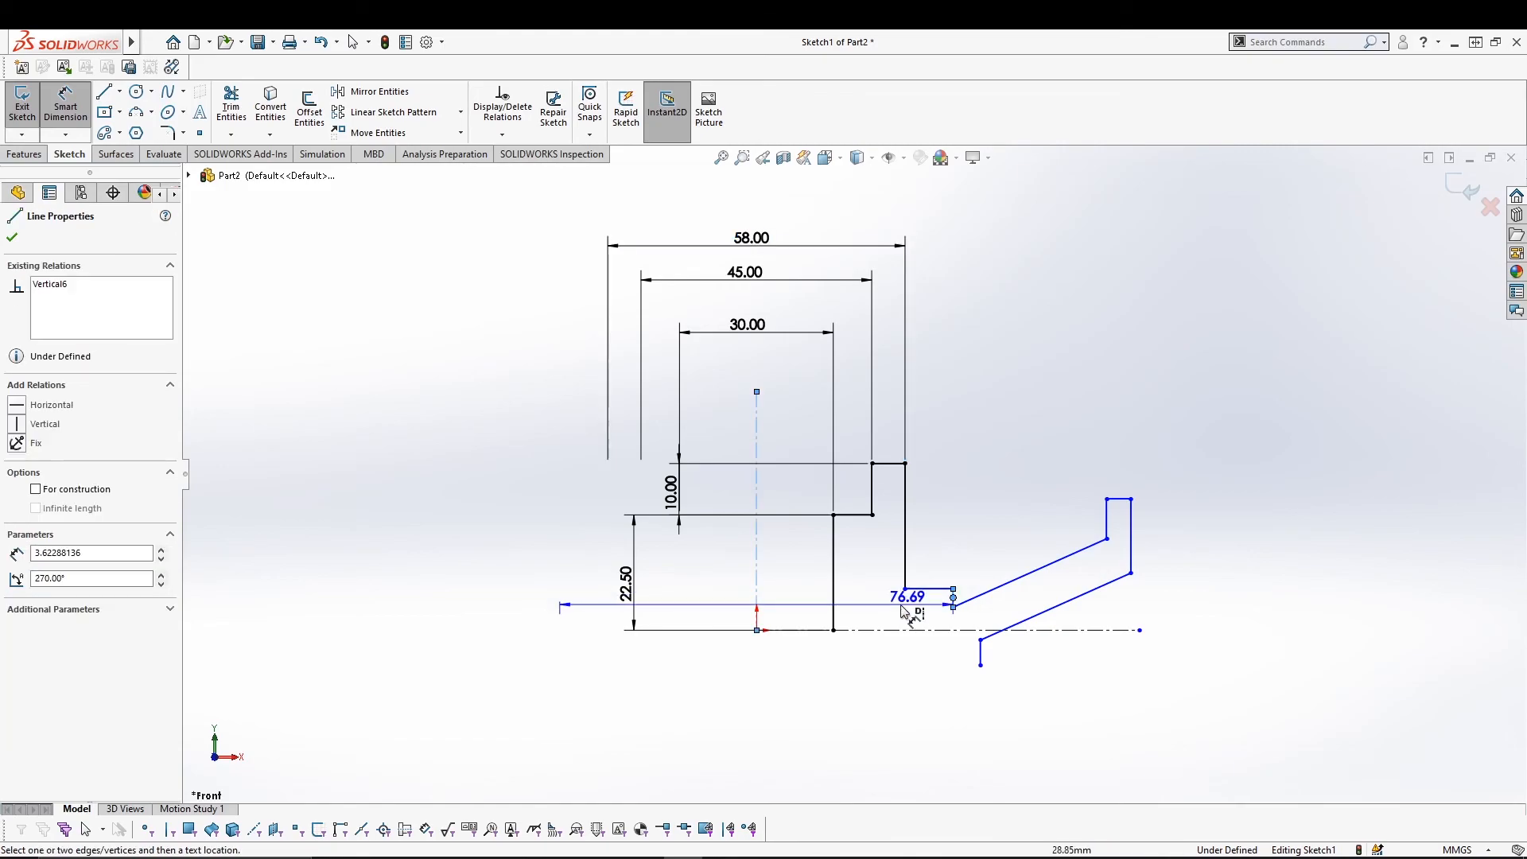
Dimension the short step segment to 4 and its vertical edge to 25.
key(Escape)
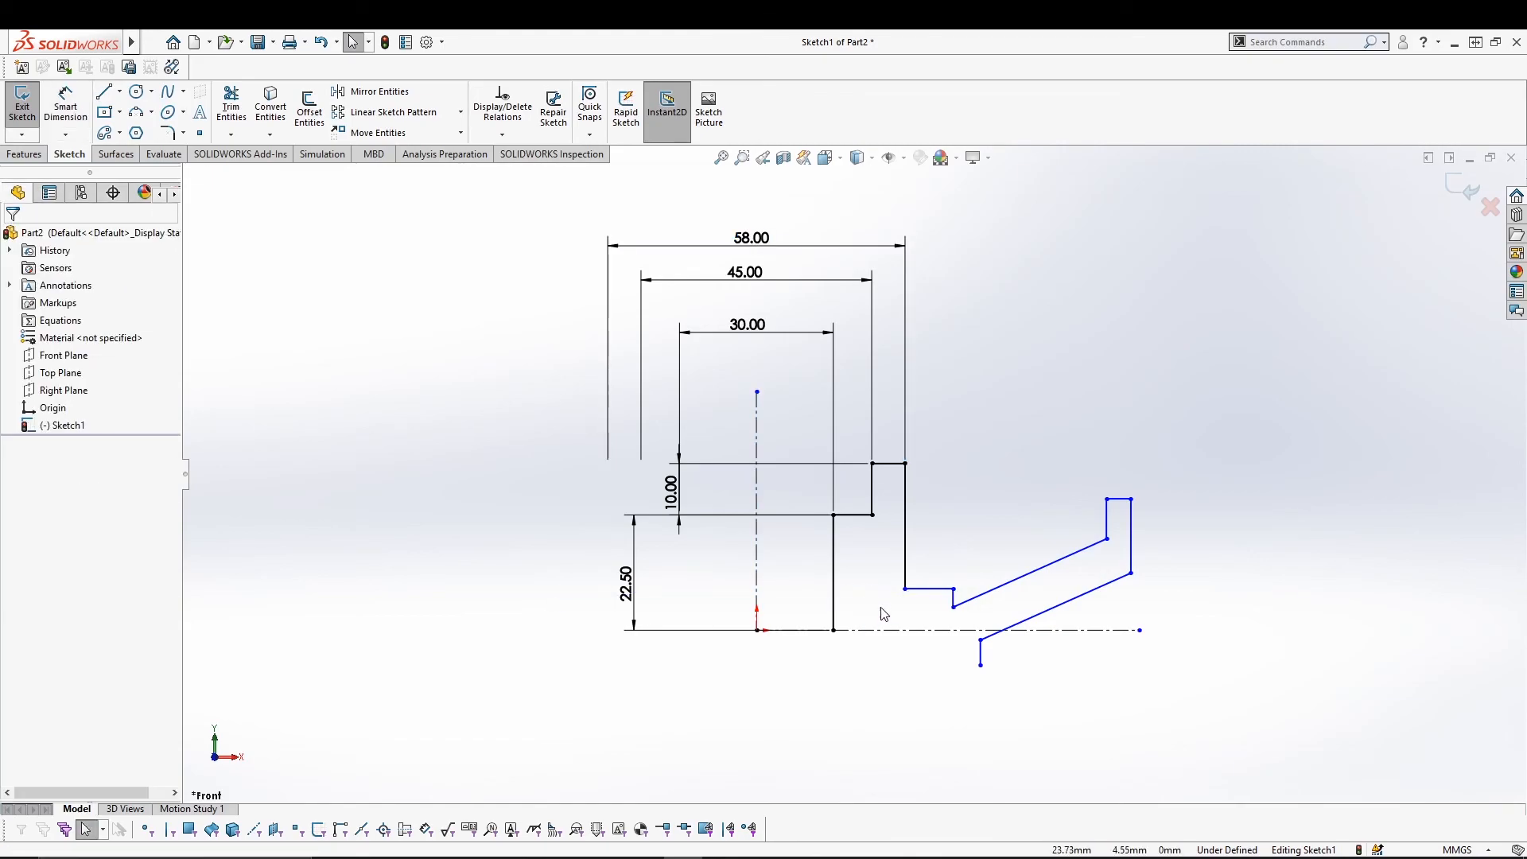
click(956, 604)
click(65, 108)
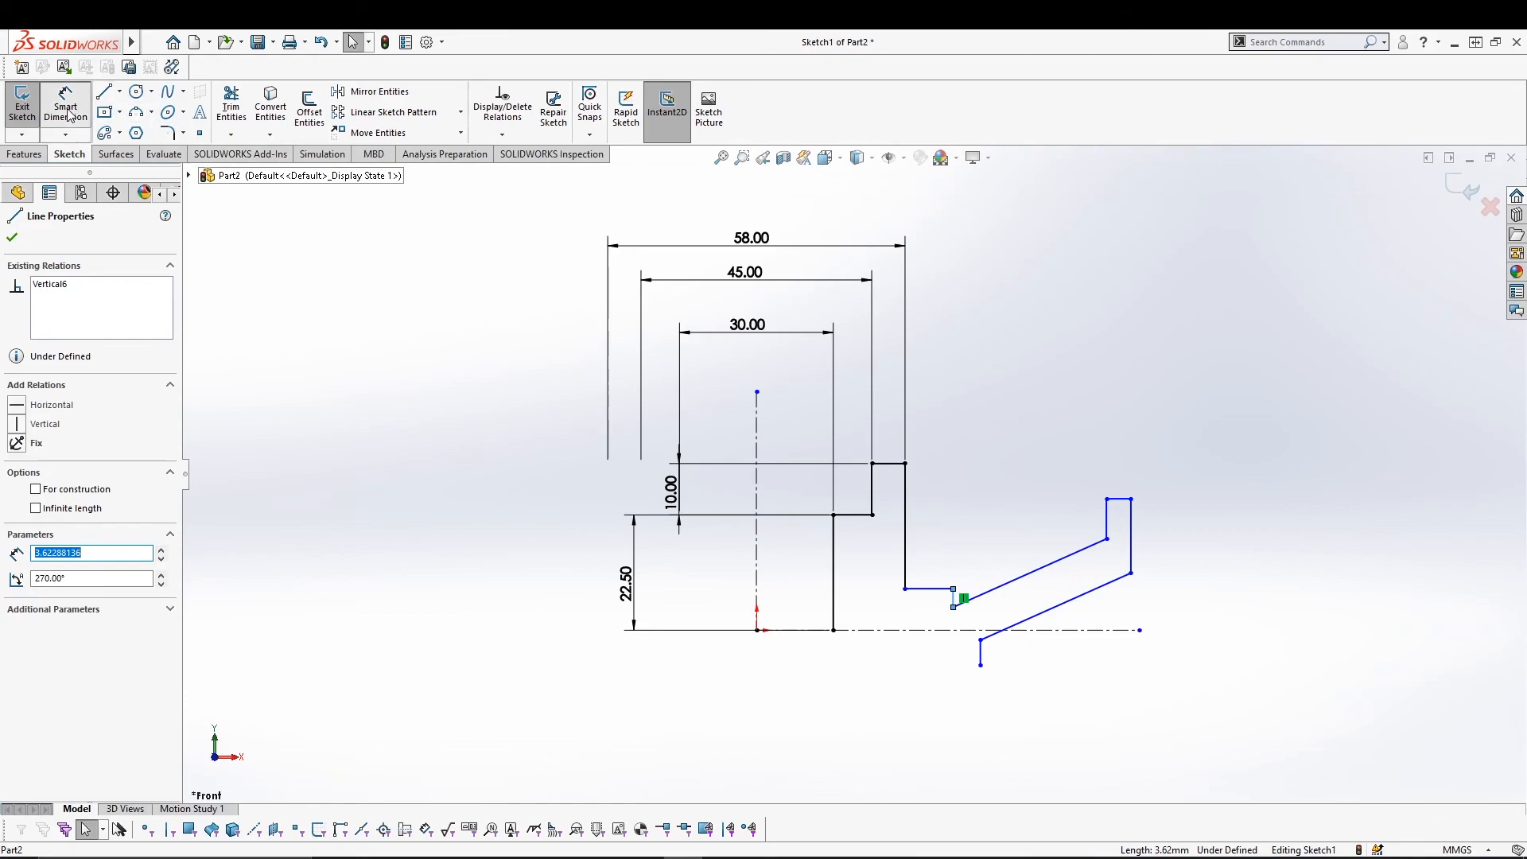
click(957, 604)
click(873, 588)
text(4)
key(Return)
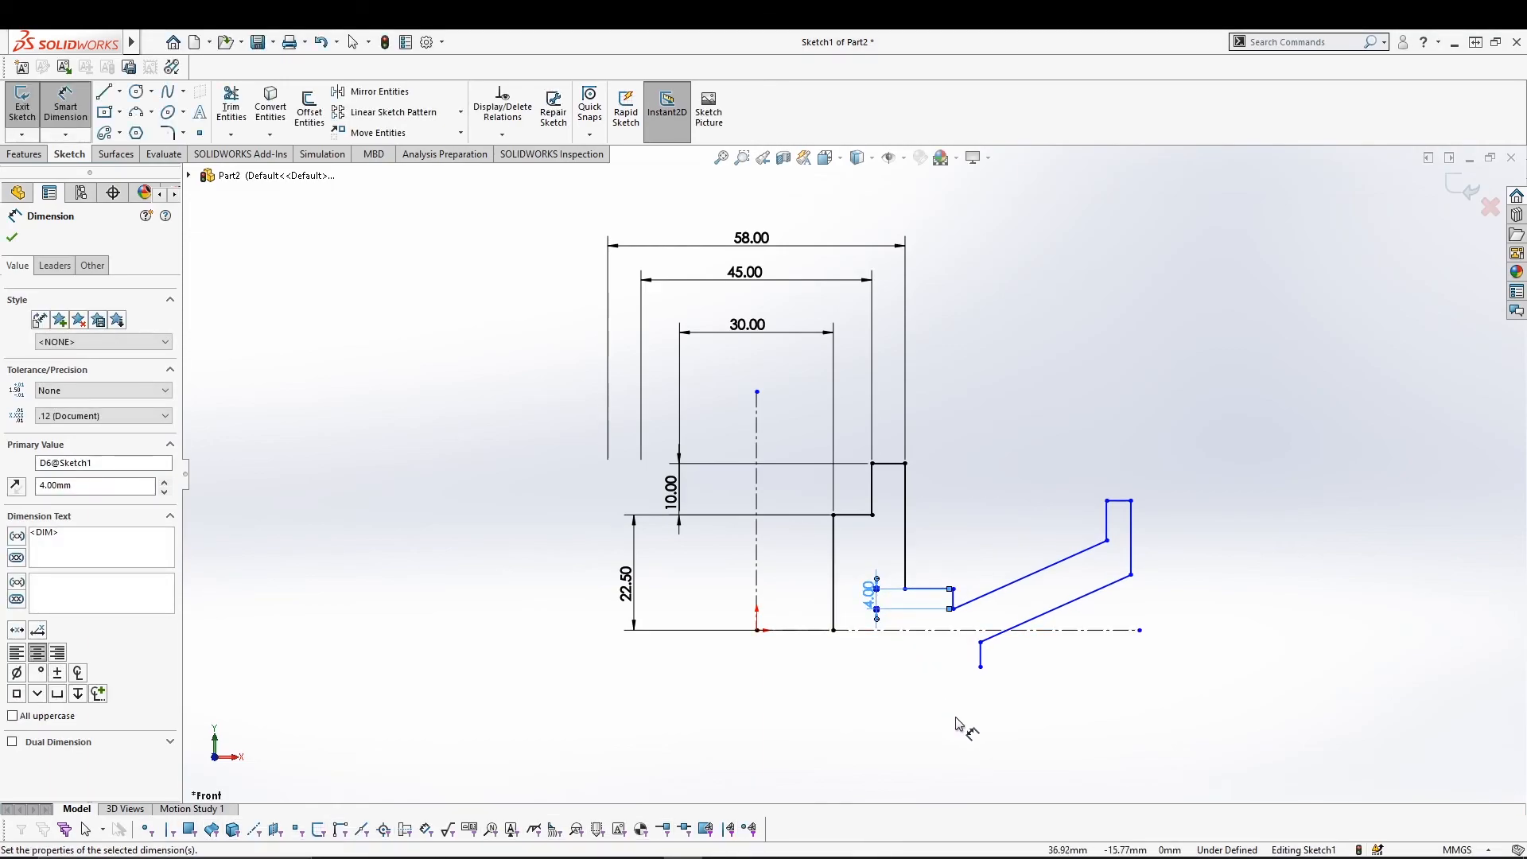
click(905, 541)
click(931, 524)
text(25)
key(Return)
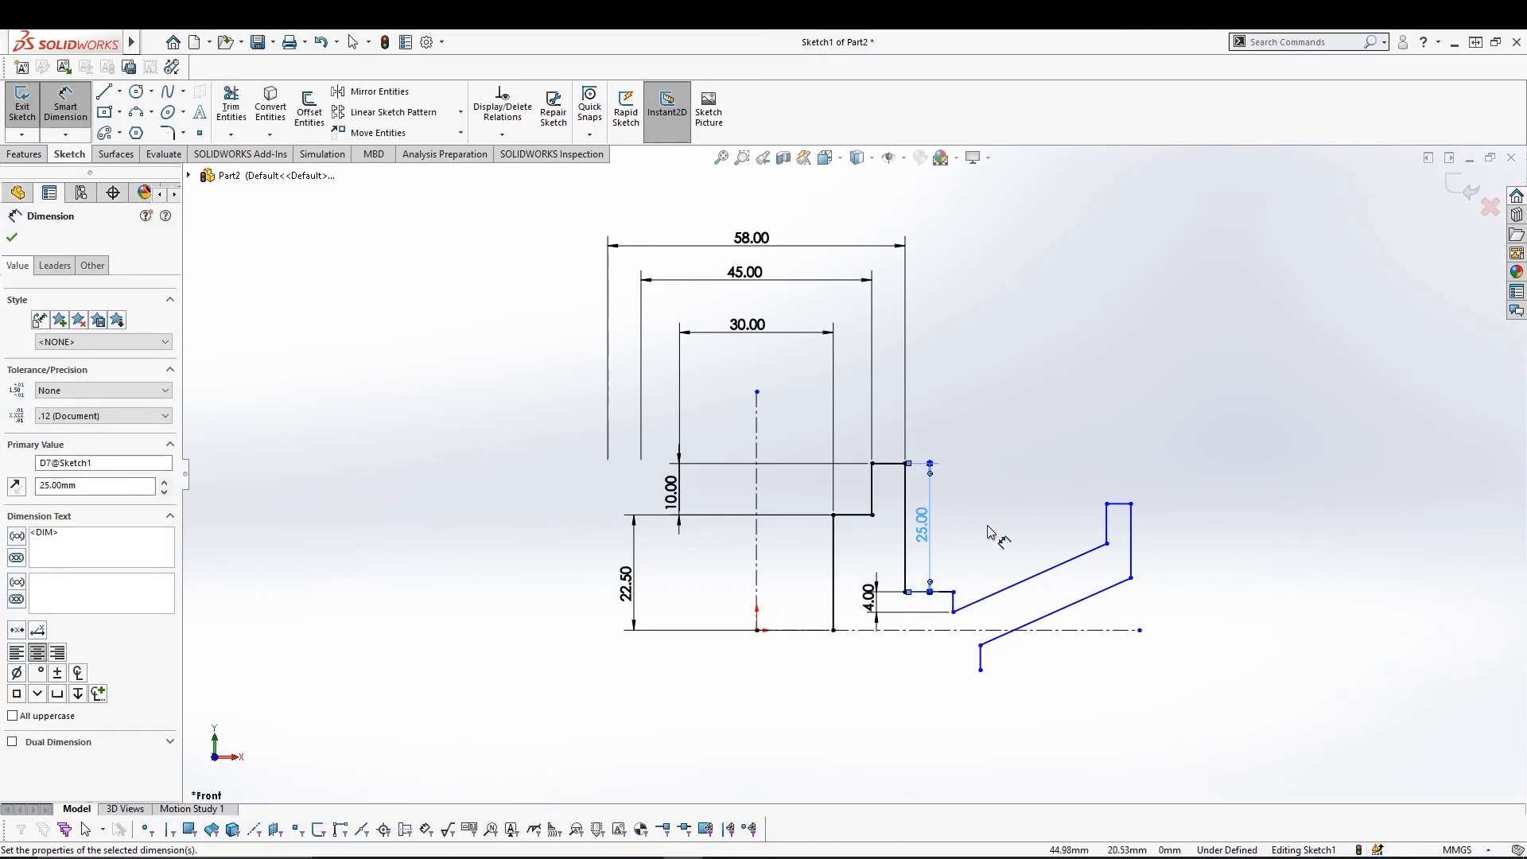
Size the flange: top short line 4, right line 8, and 40 to the horizontal centerline.
click(1107, 526)
click(1079, 524)
text(4)
key(Return)
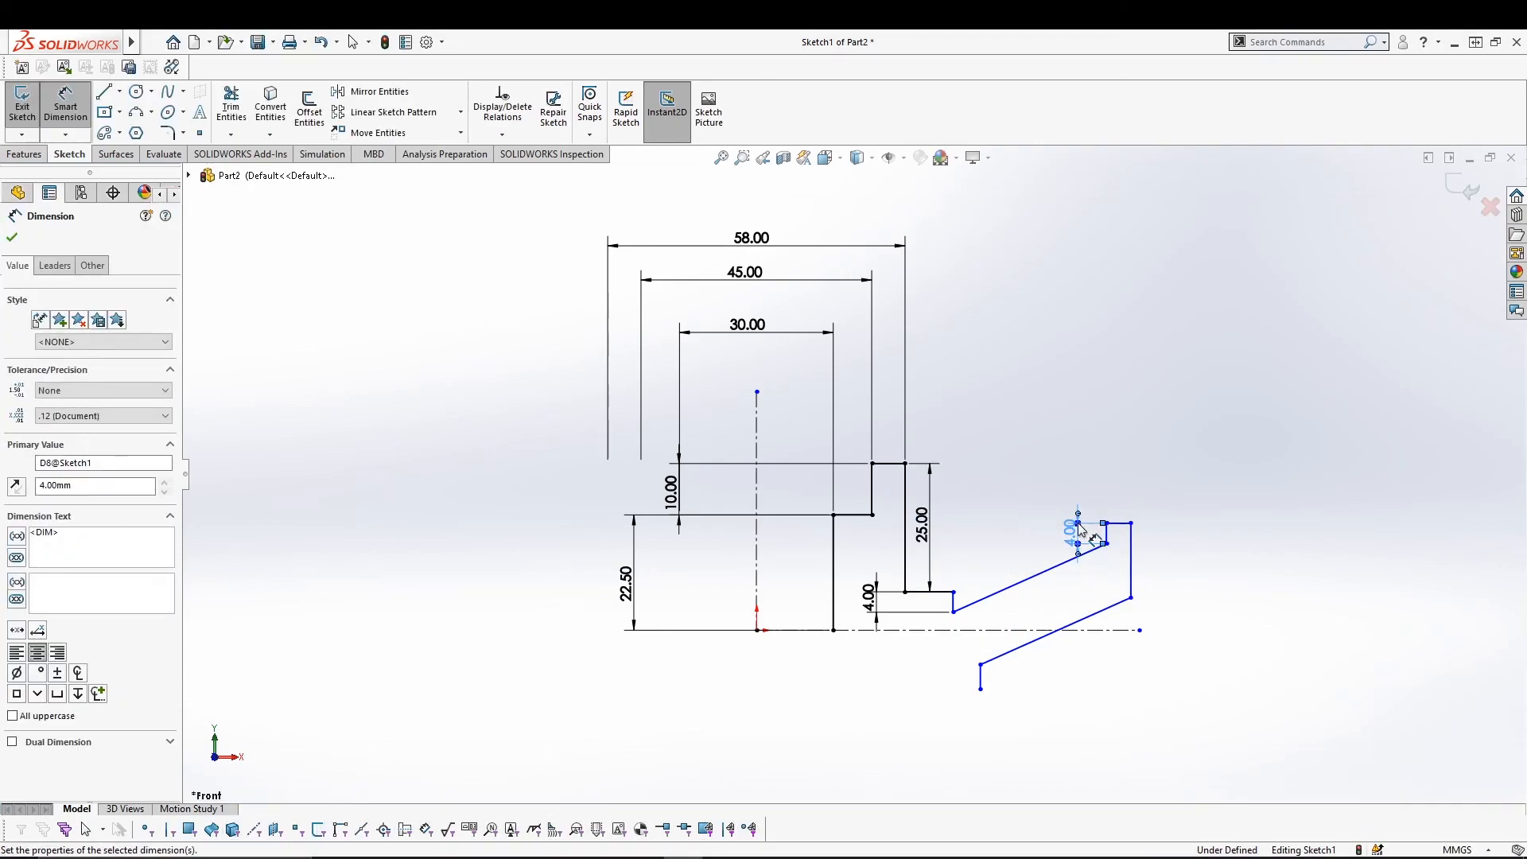
click(1133, 571)
click(1149, 564)
text(8)
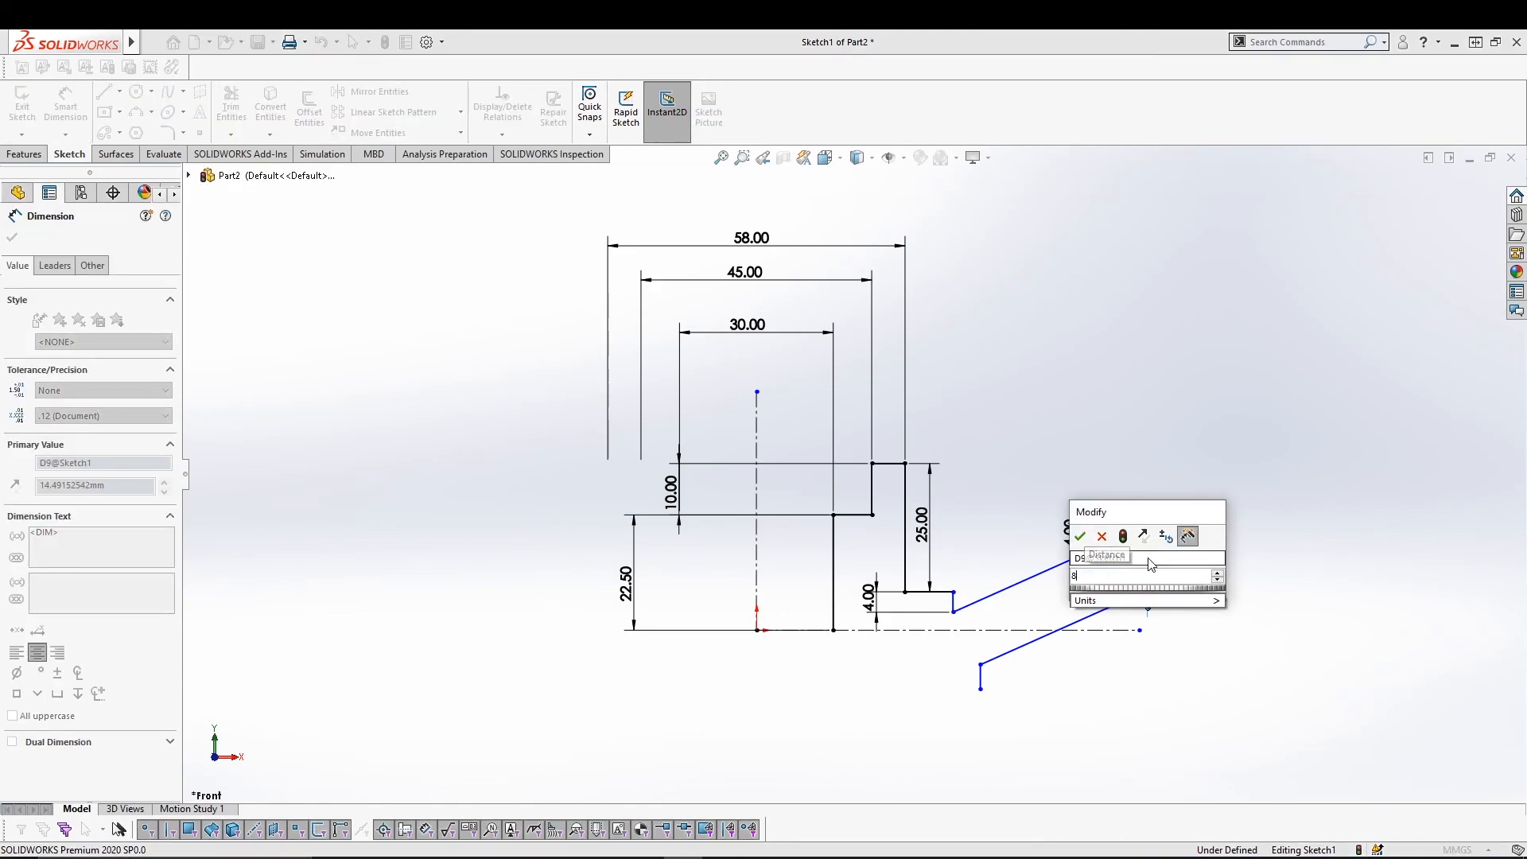
key(Return)
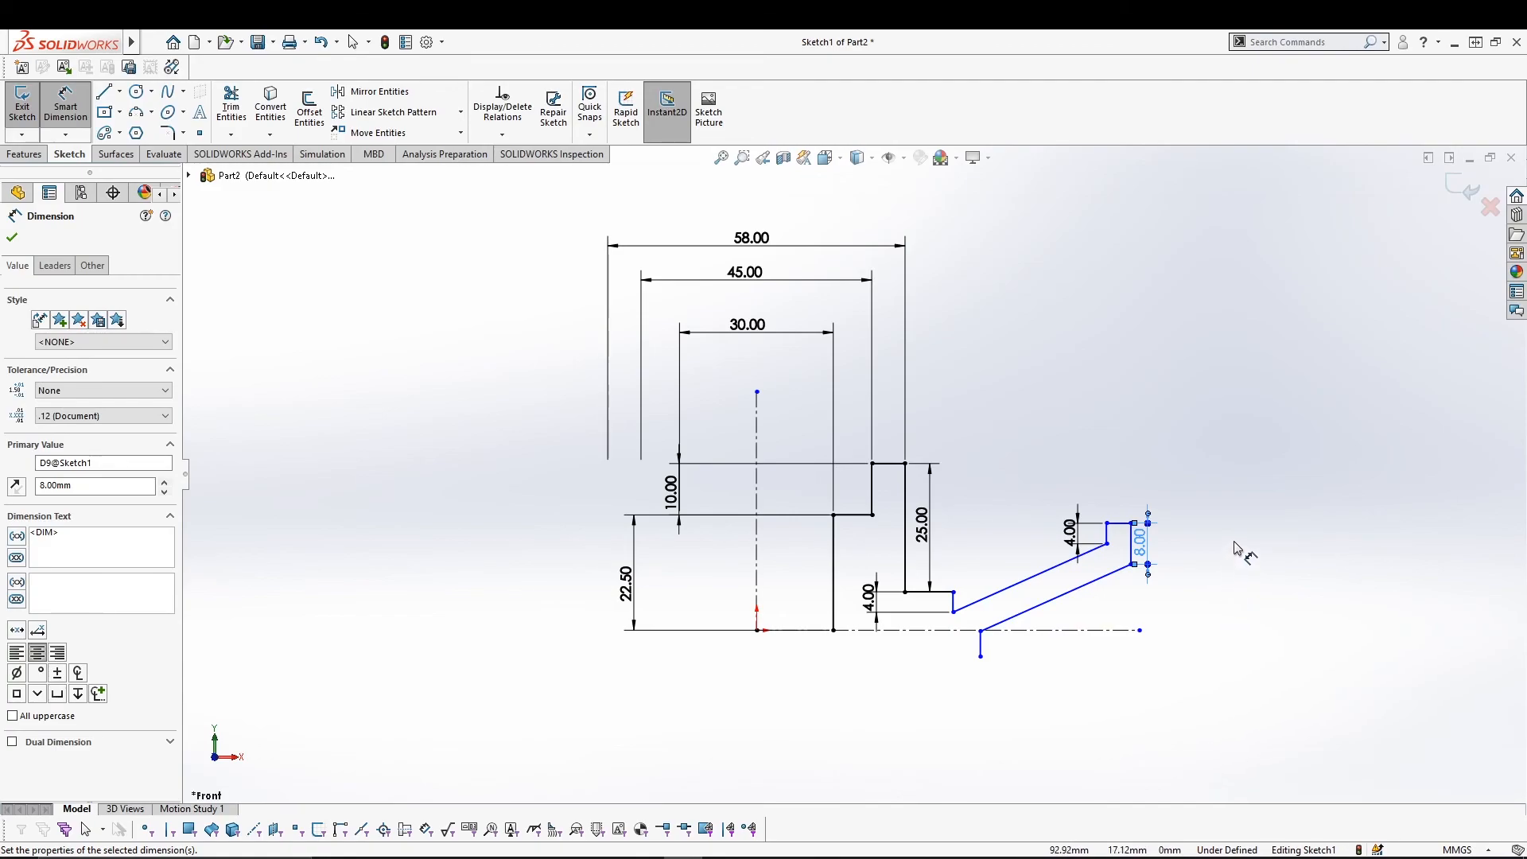
click(1120, 523)
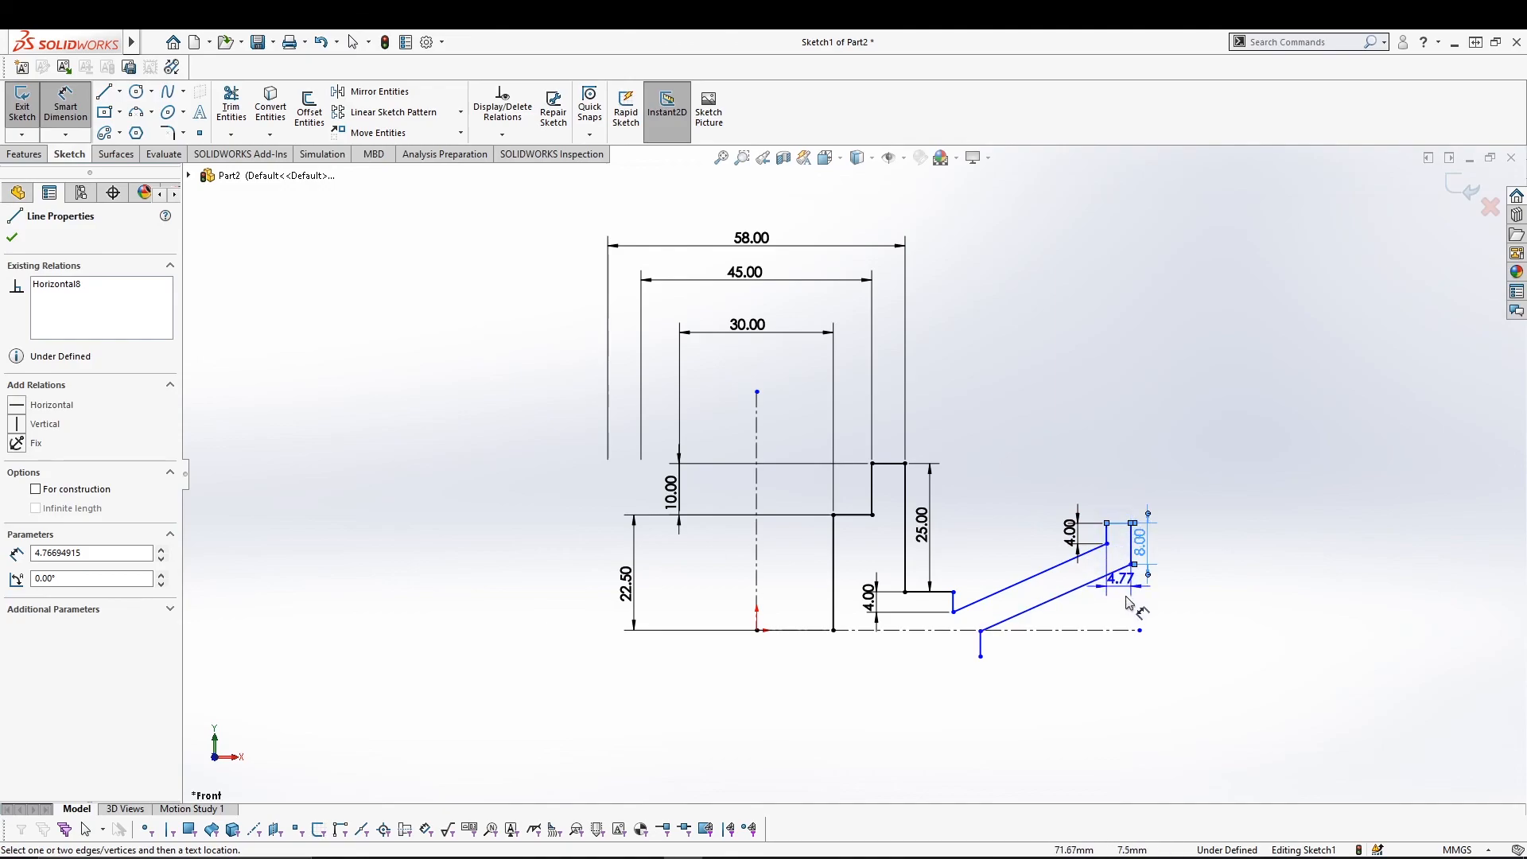
click(1121, 631)
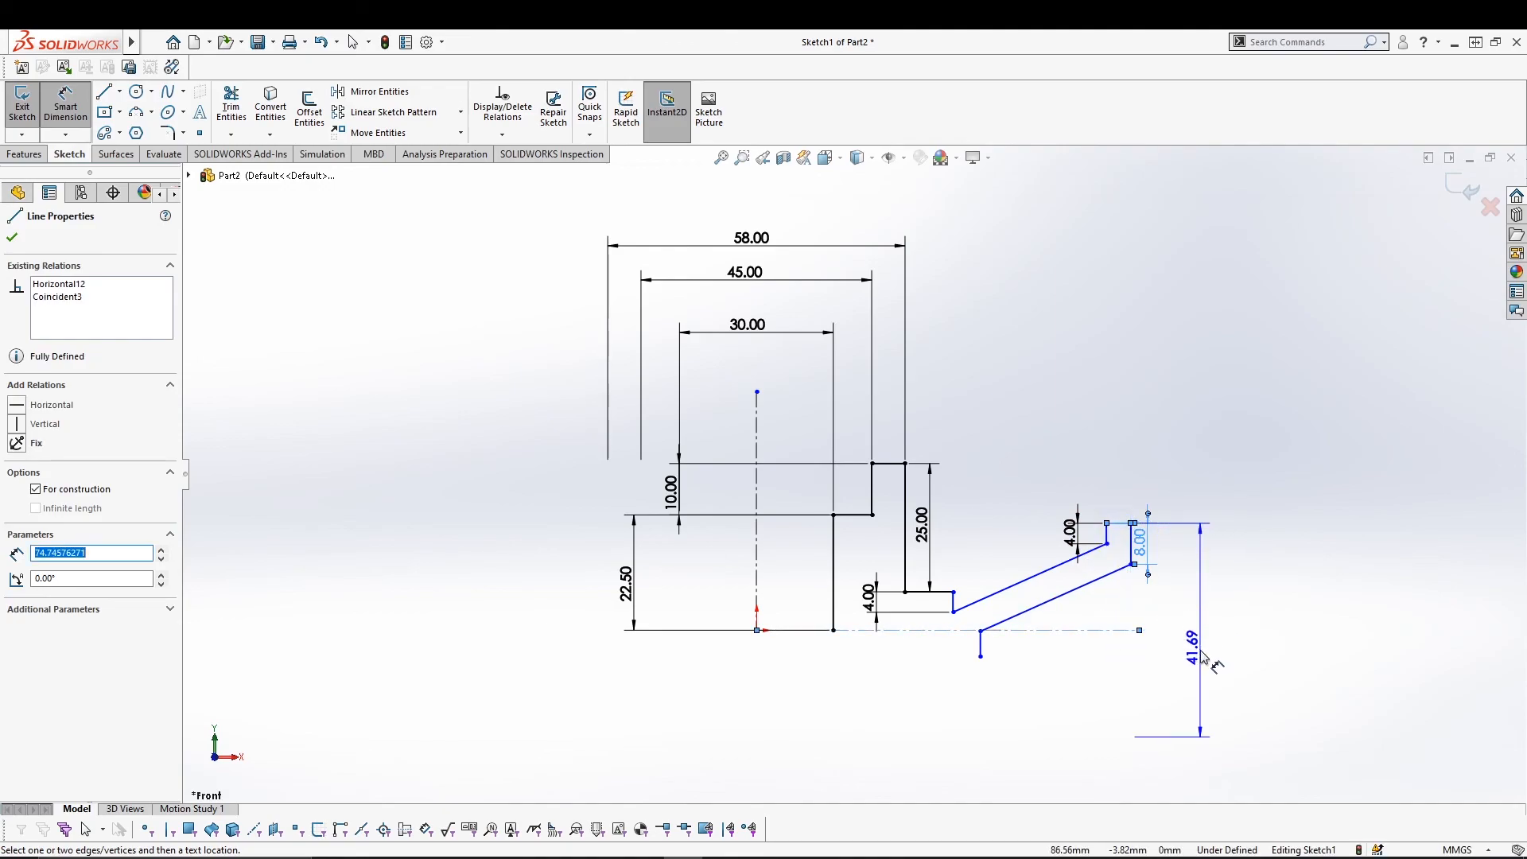
click(1201, 657)
text(40)
key(Return)
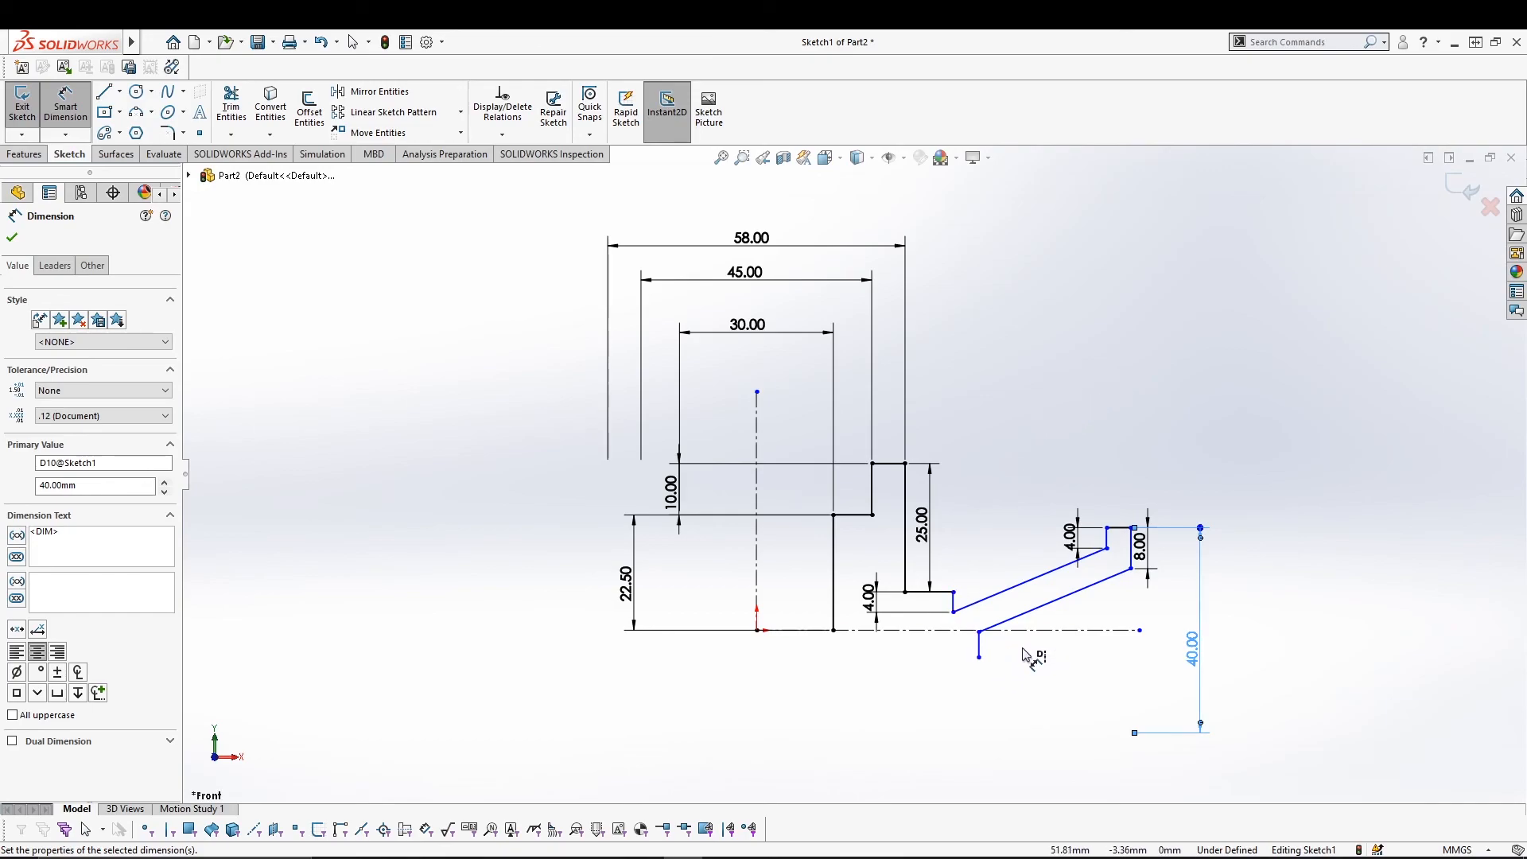
key(Escape)
Drag the short lower vertical line's endpoint down toward the horizontal centerline.
click(978, 652)
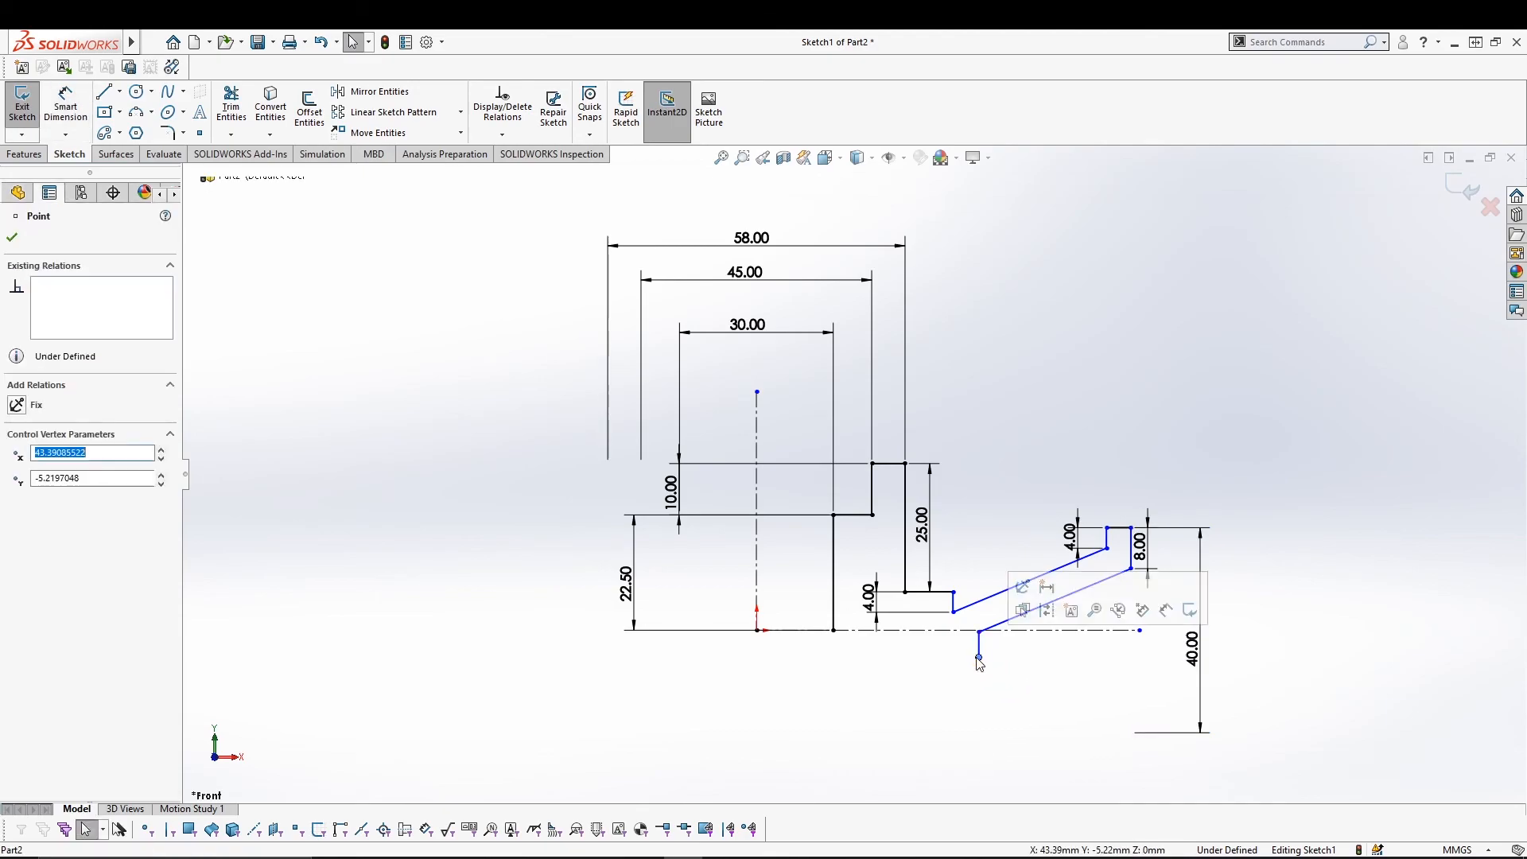
drag(982, 635, 1076, 612)
click(1012, 666)
click(1025, 705)
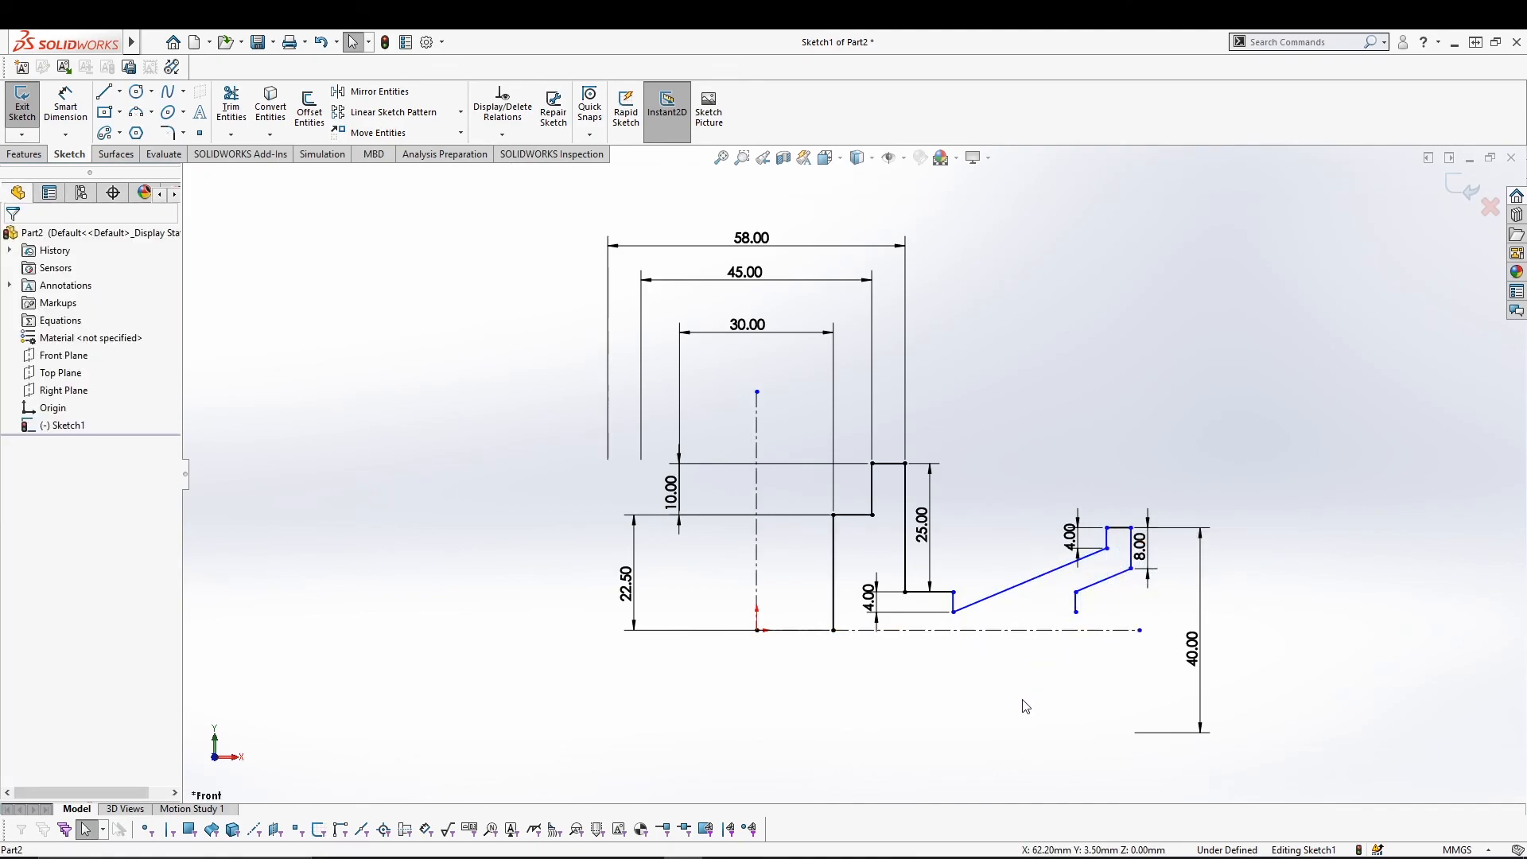
click(66, 106)
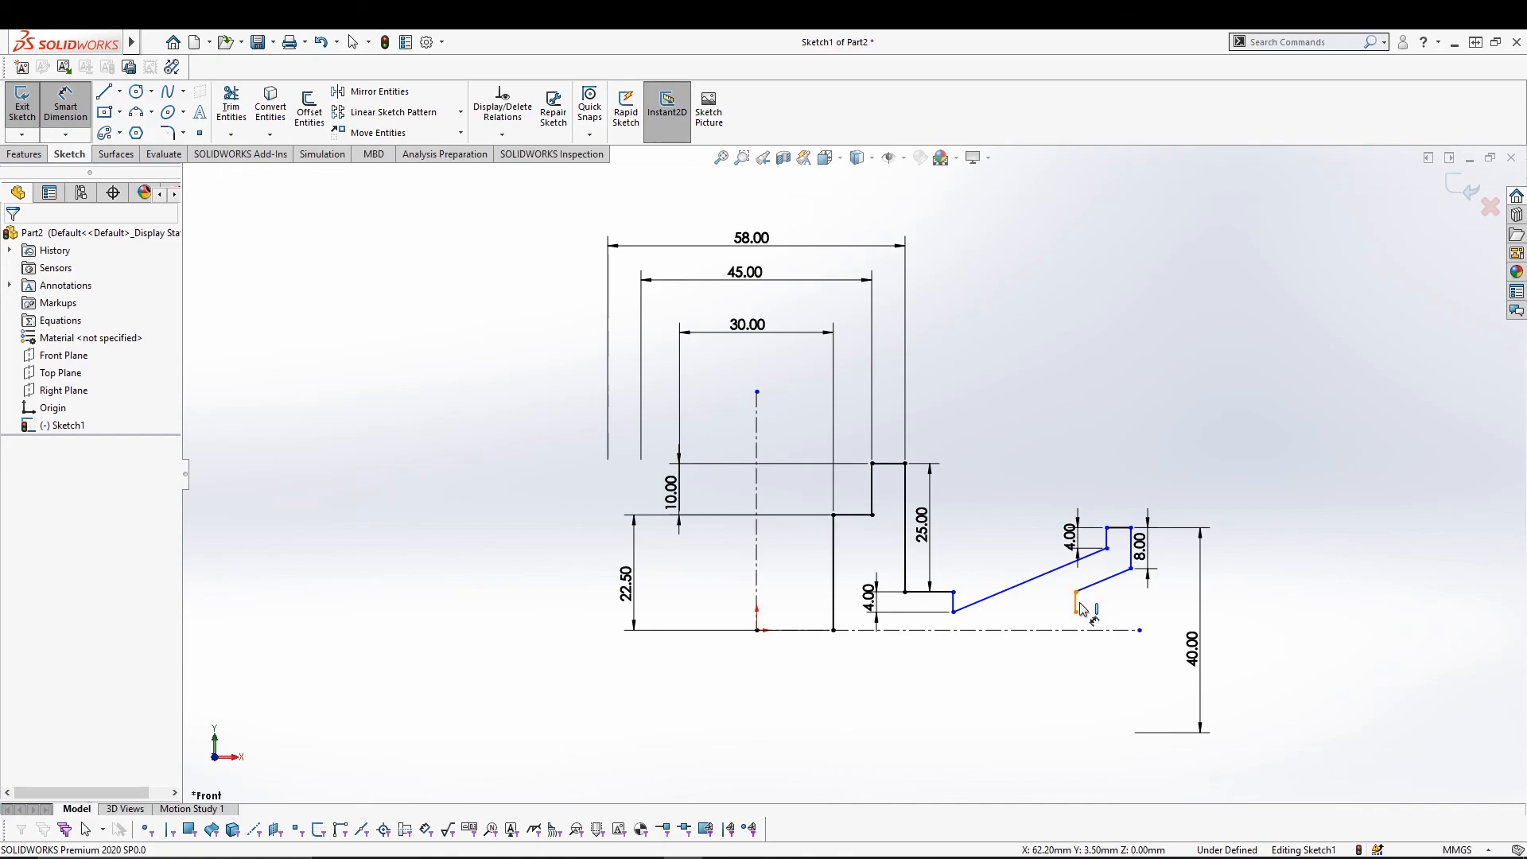
key(Escape)
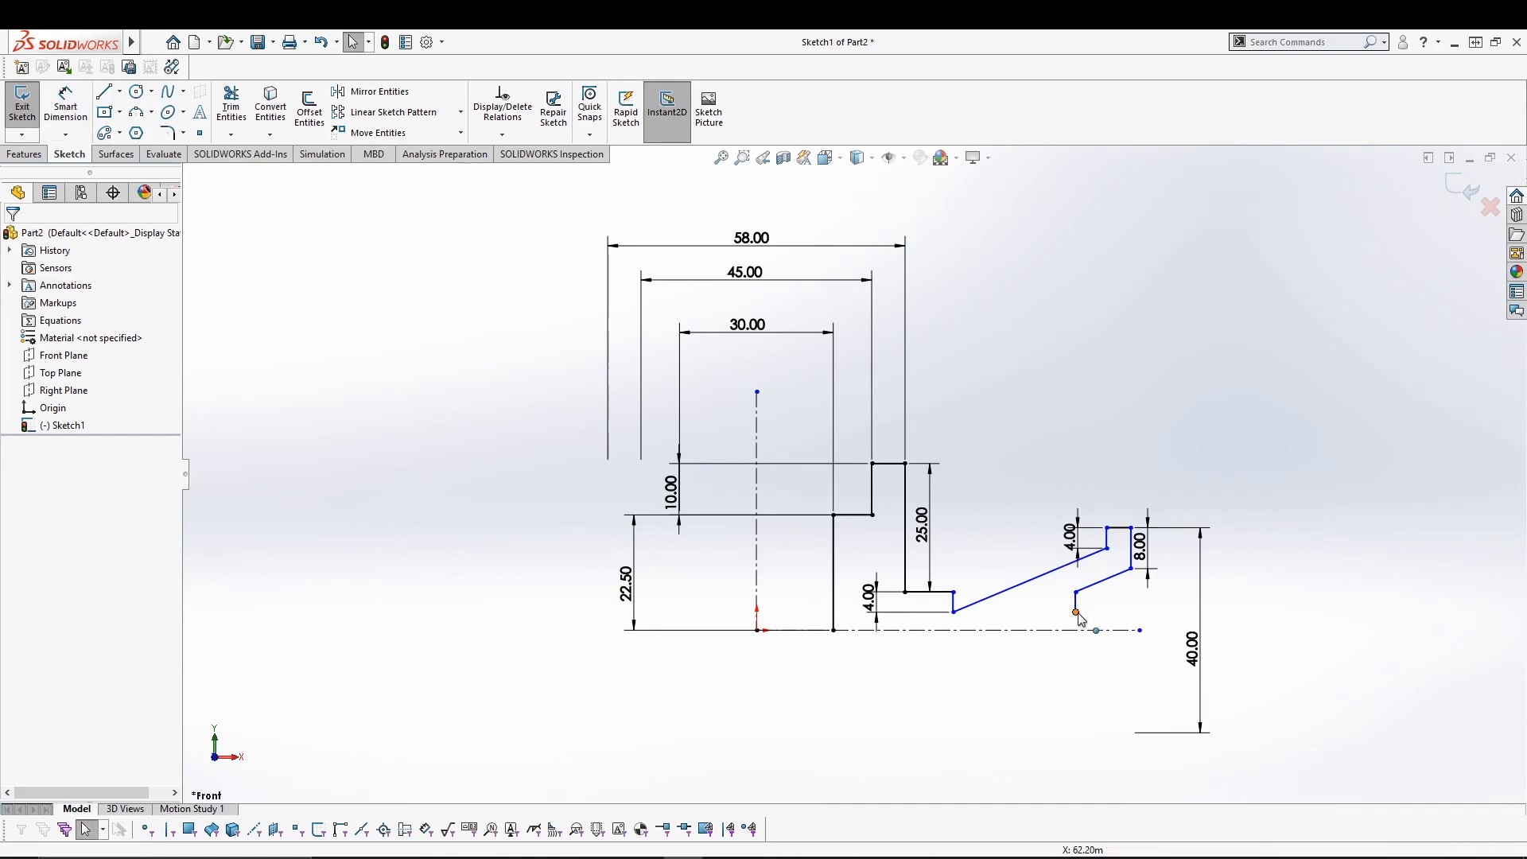
Make that endpoint coincident with the horizontal centerline.
click(1077, 613)
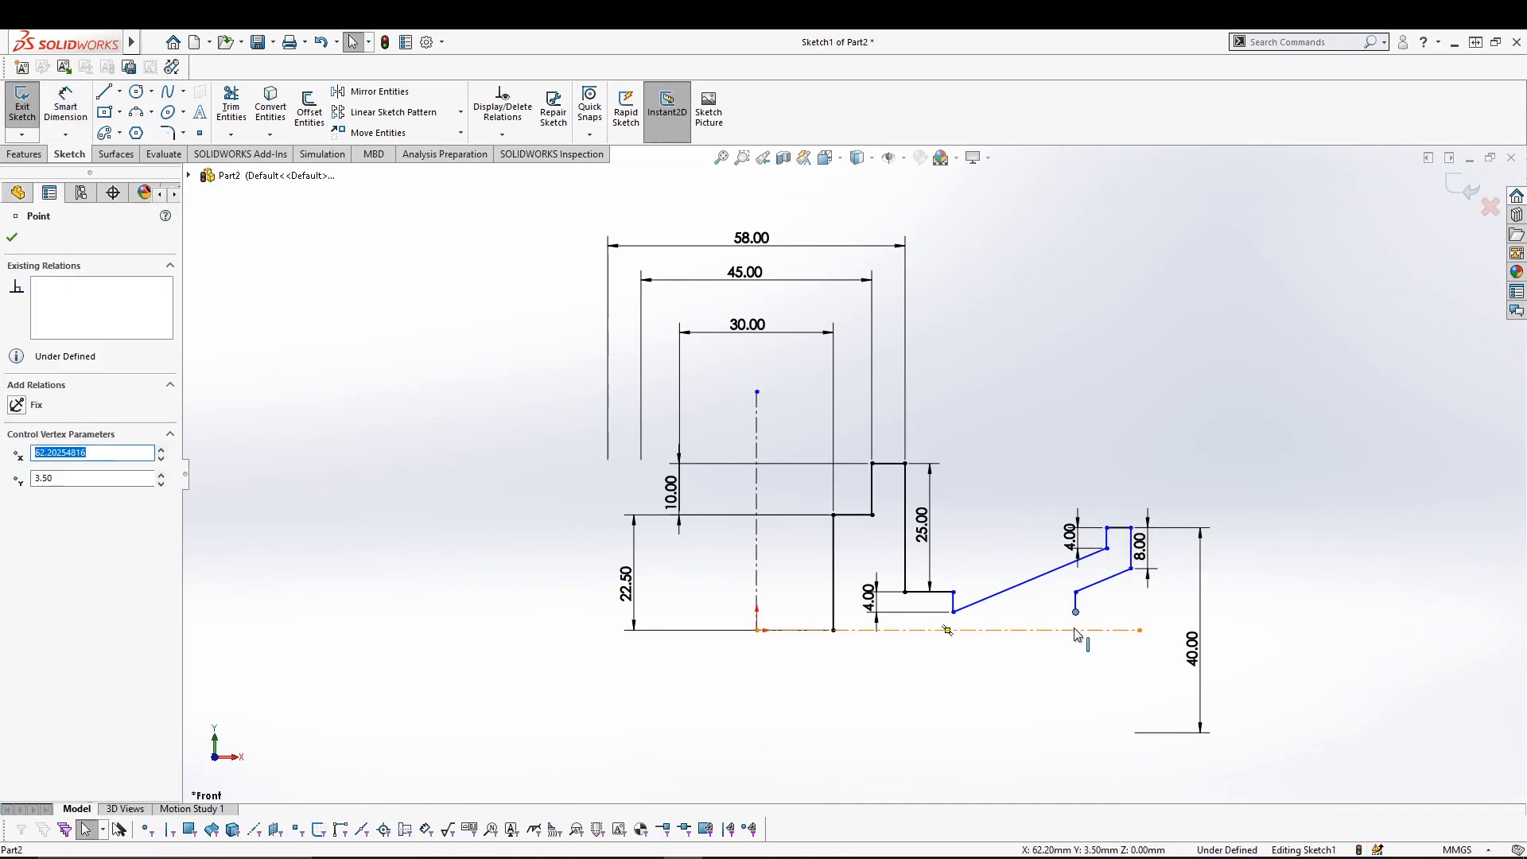
ctrl+click(1076, 631)
click(52, 512)
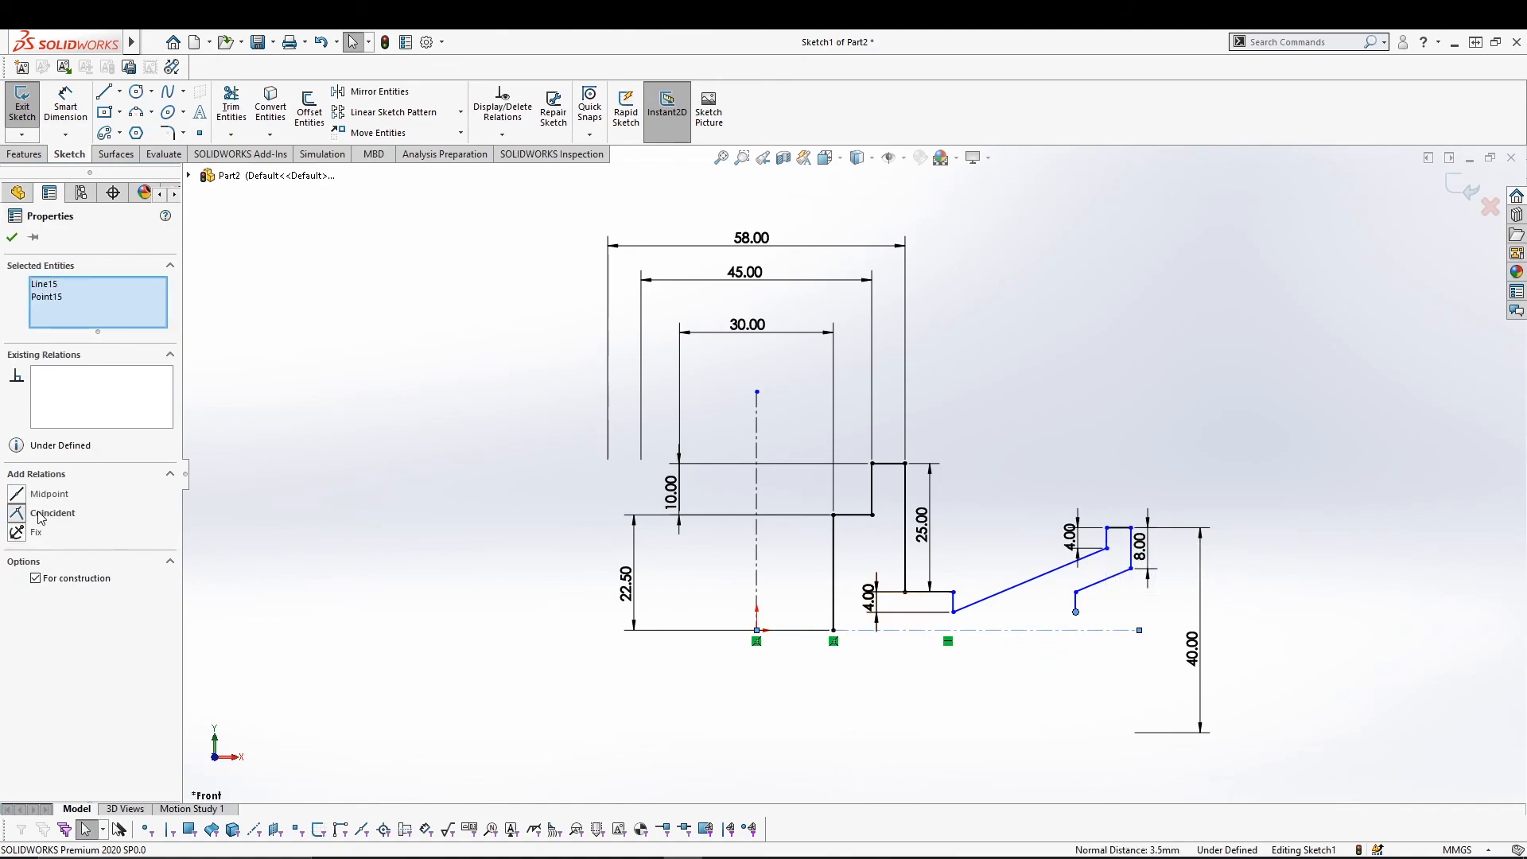
click(13, 237)
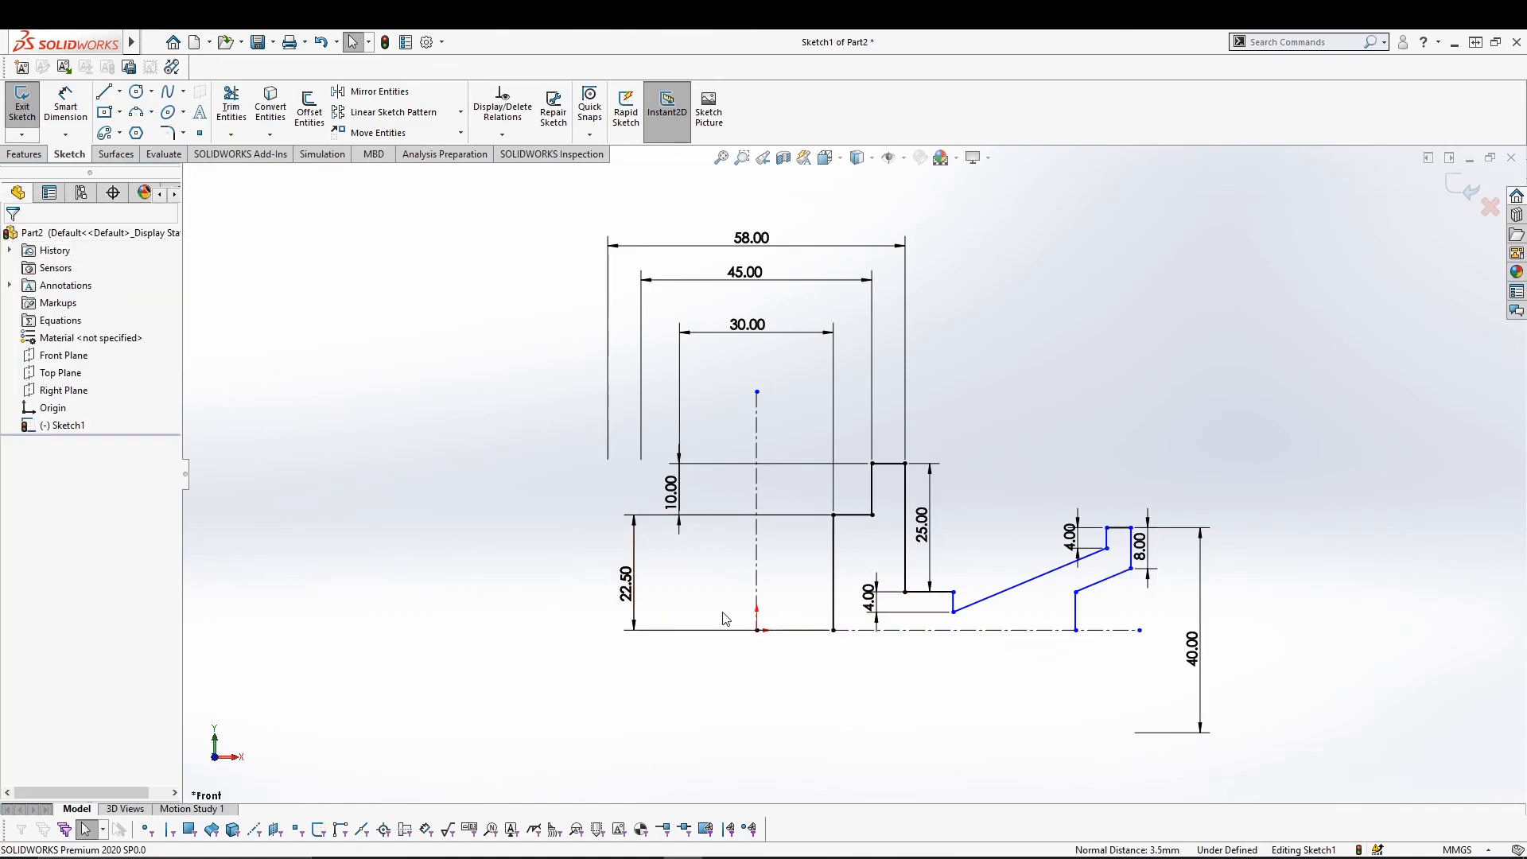
click(66, 103)
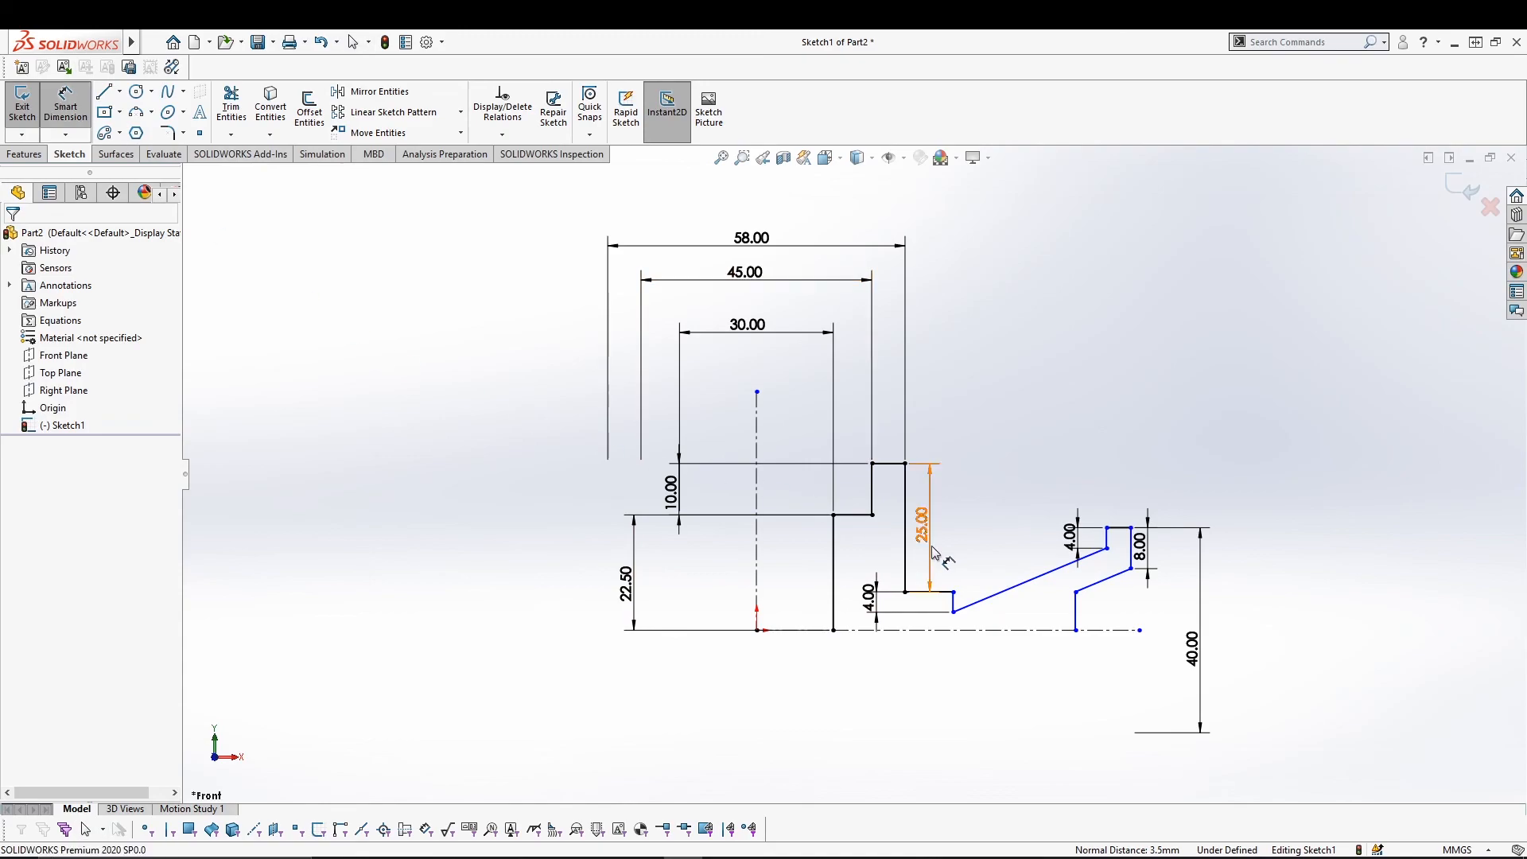
Dimension the short vertical line on the right to 2.5.
click(1078, 612)
click(1108, 619)
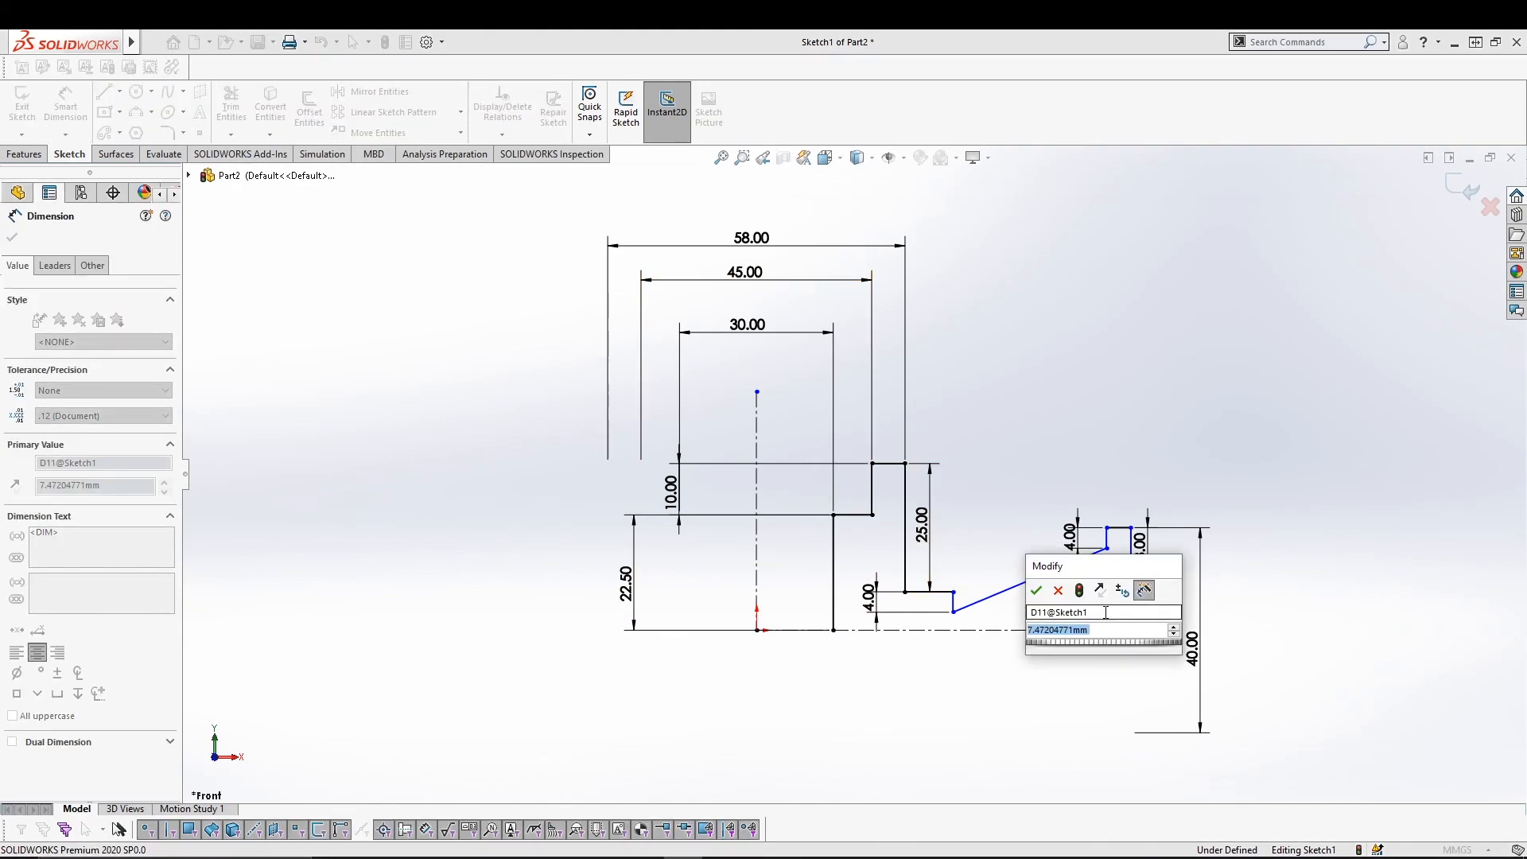
text(2.5)
key(Return)
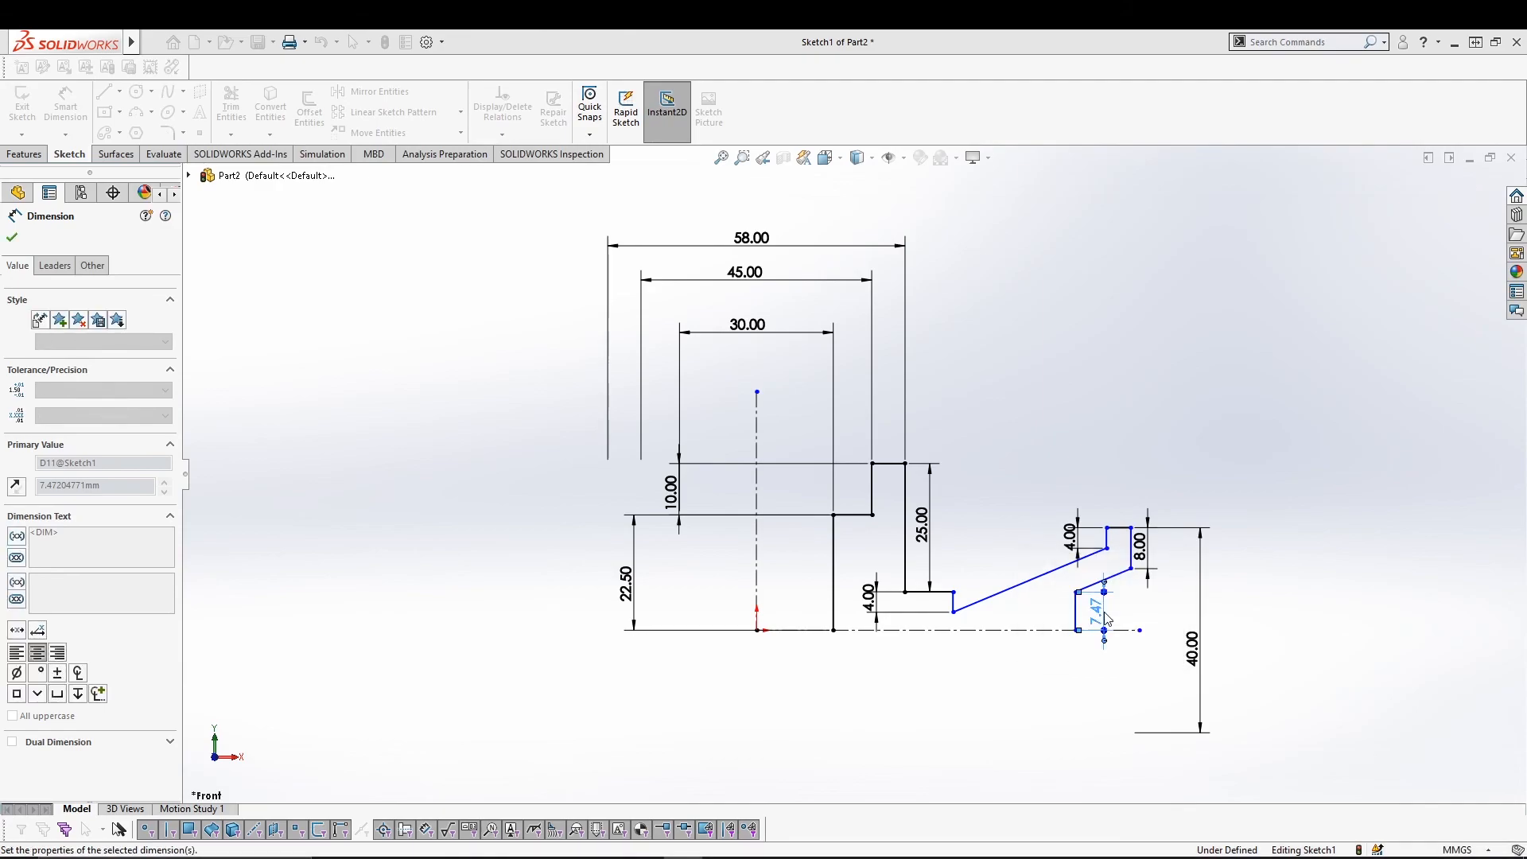
click(1313, 674)
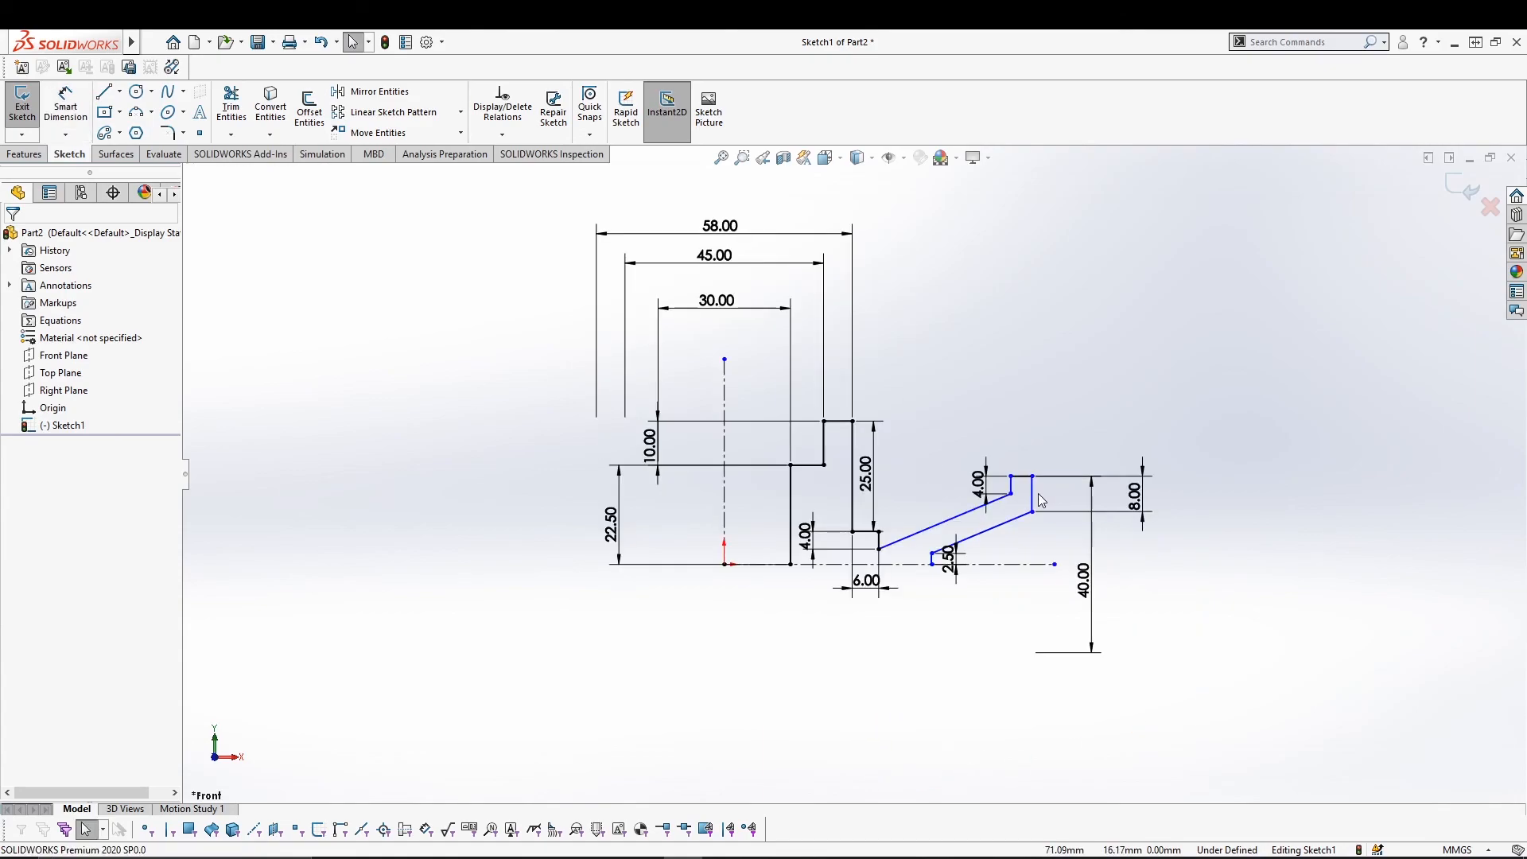
click(1032, 493)
click(66, 102)
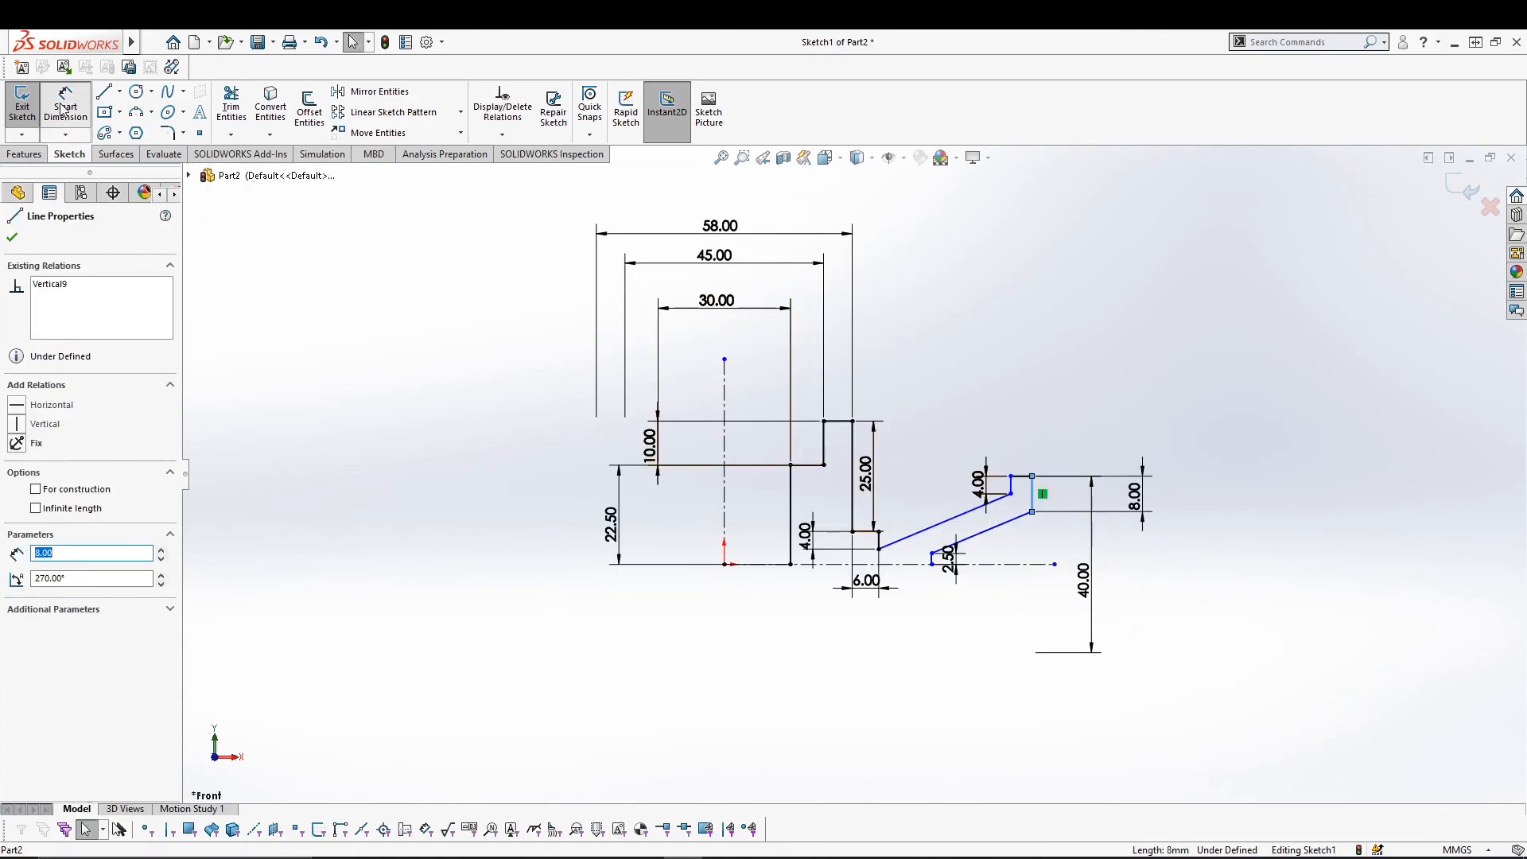
Add 138 and 128 diameter dimensions from the vertical centerline across the right flange.
click(724, 470)
click(1032, 497)
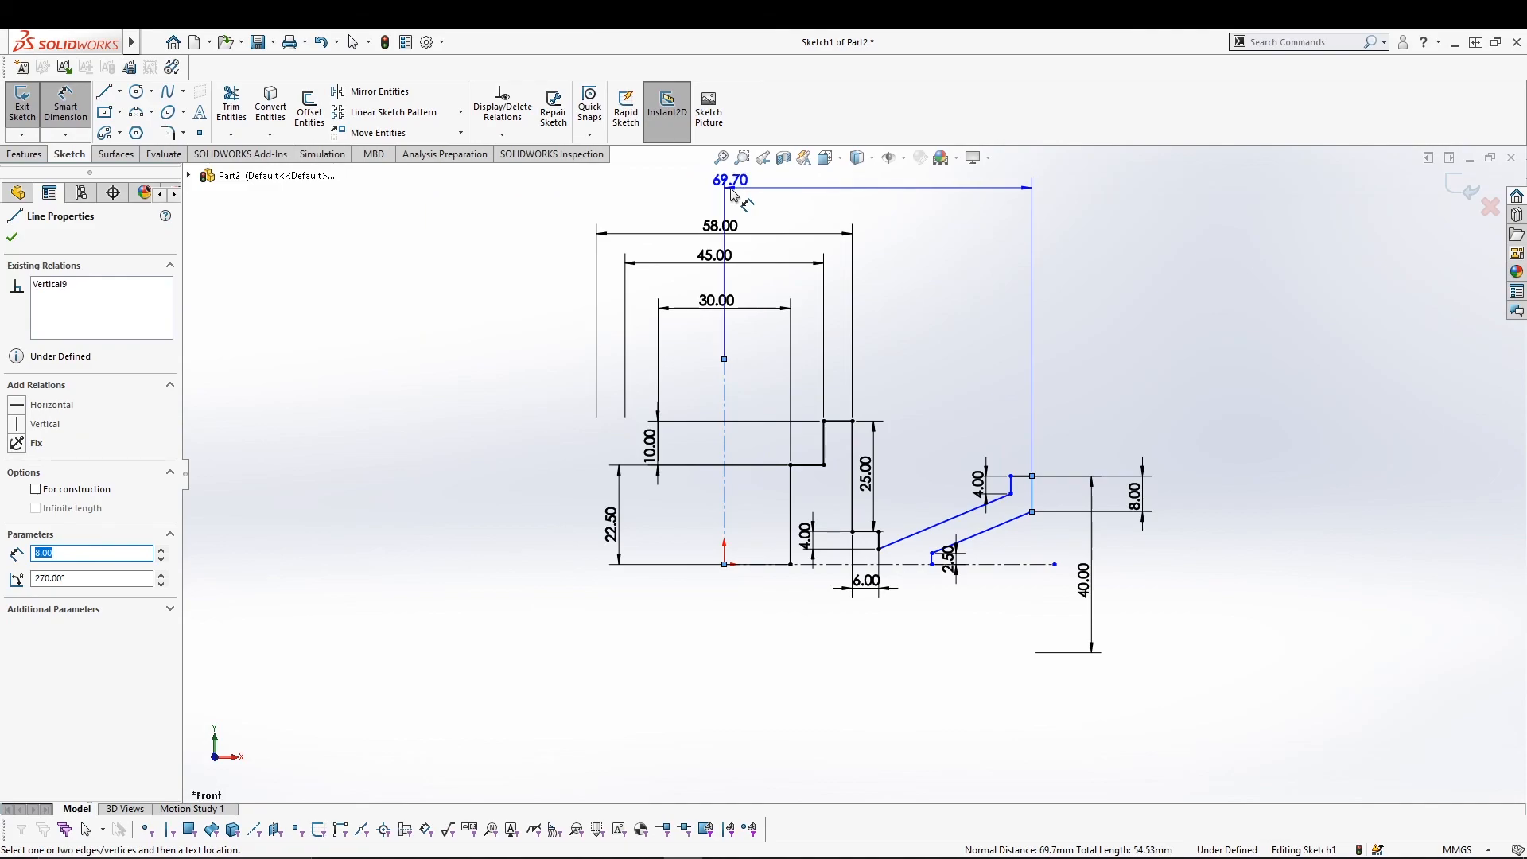
click(715, 181)
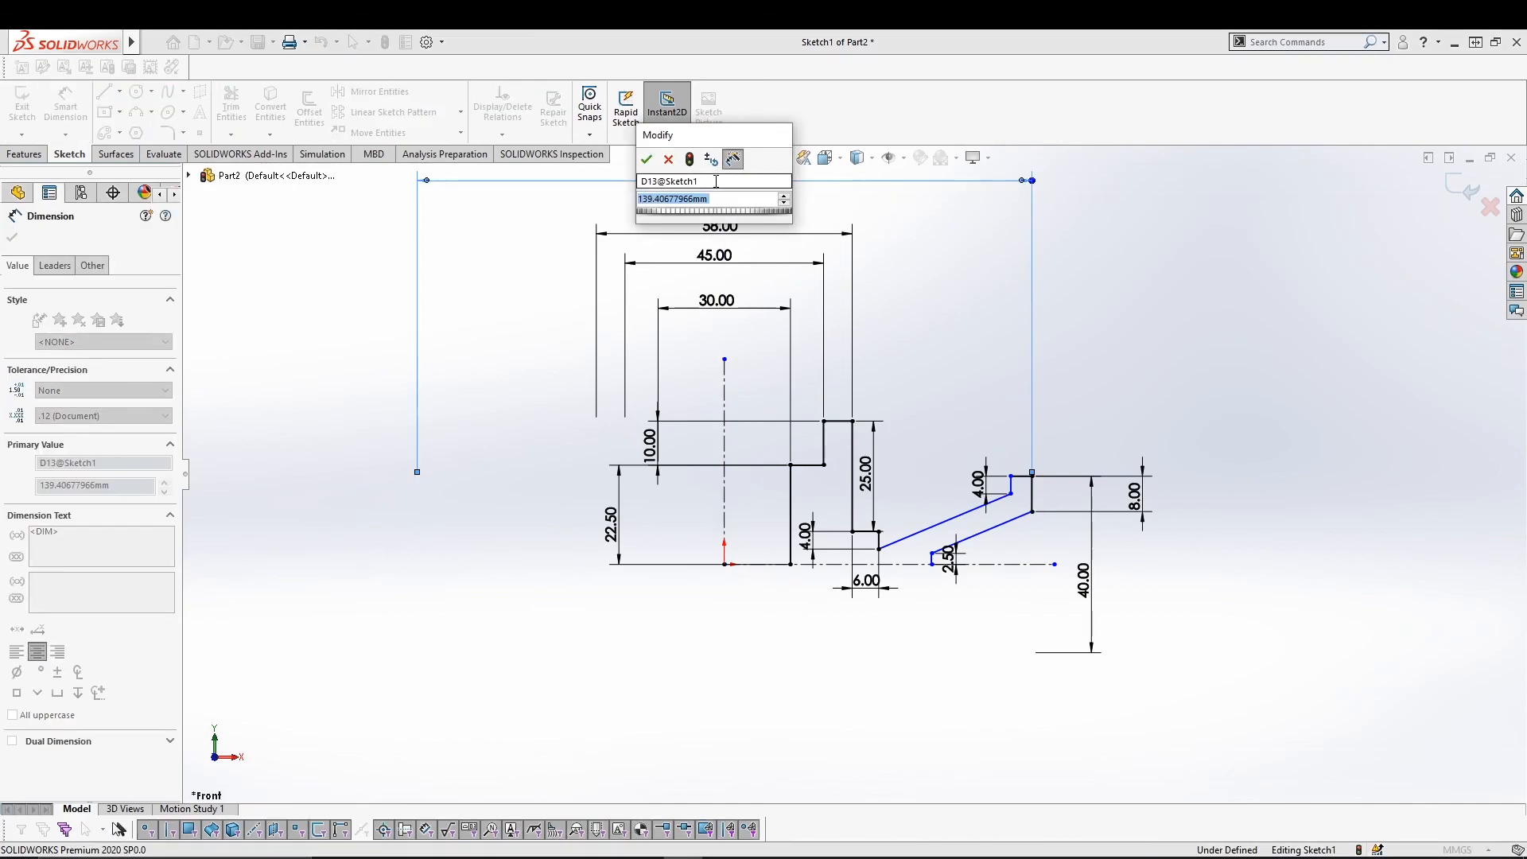
text(138)
key(Return)
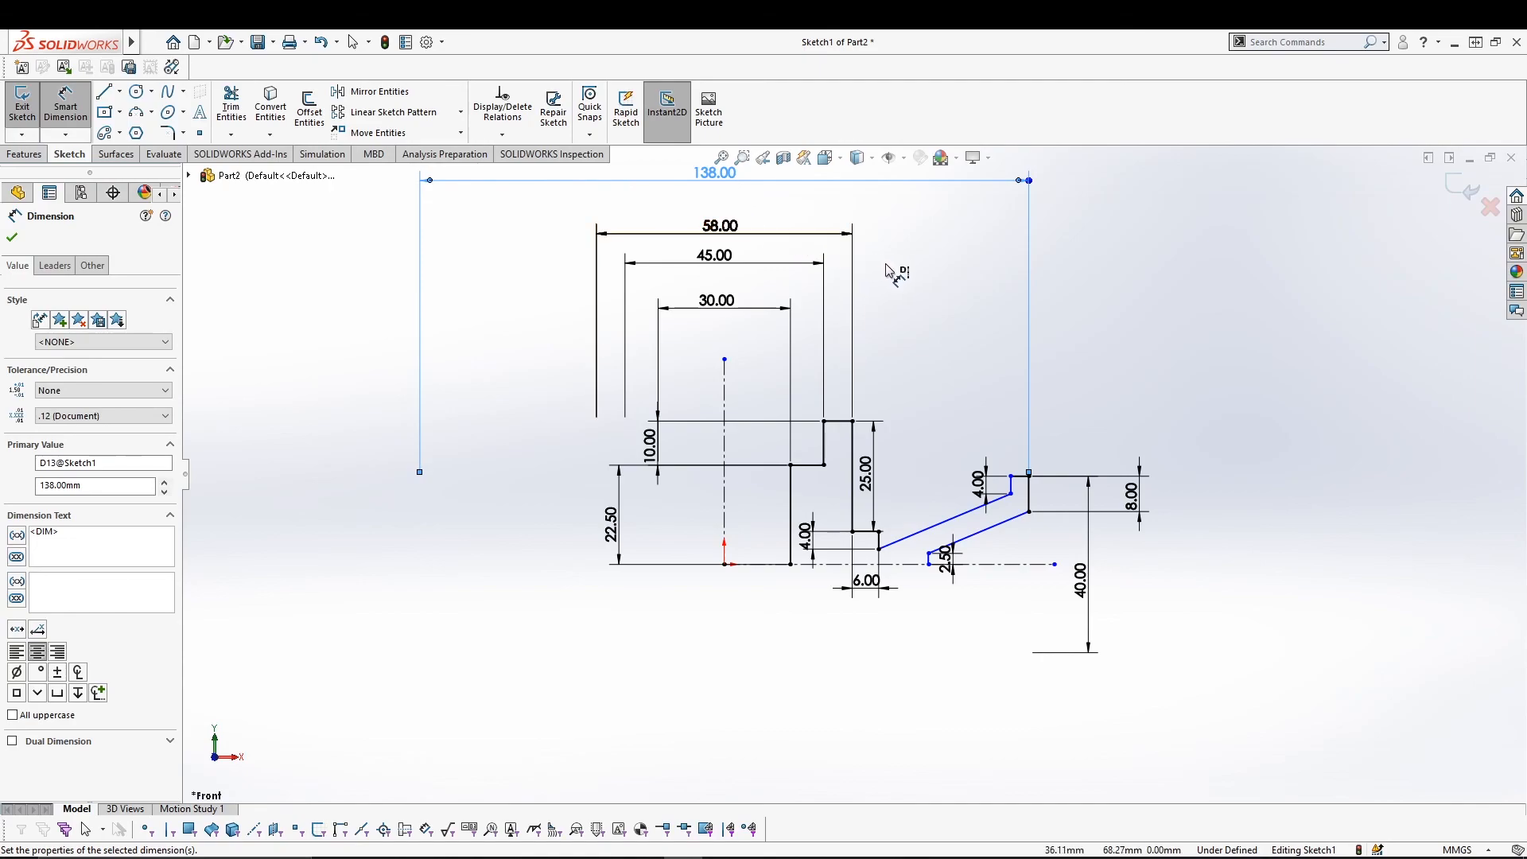
click(1010, 477)
click(724, 489)
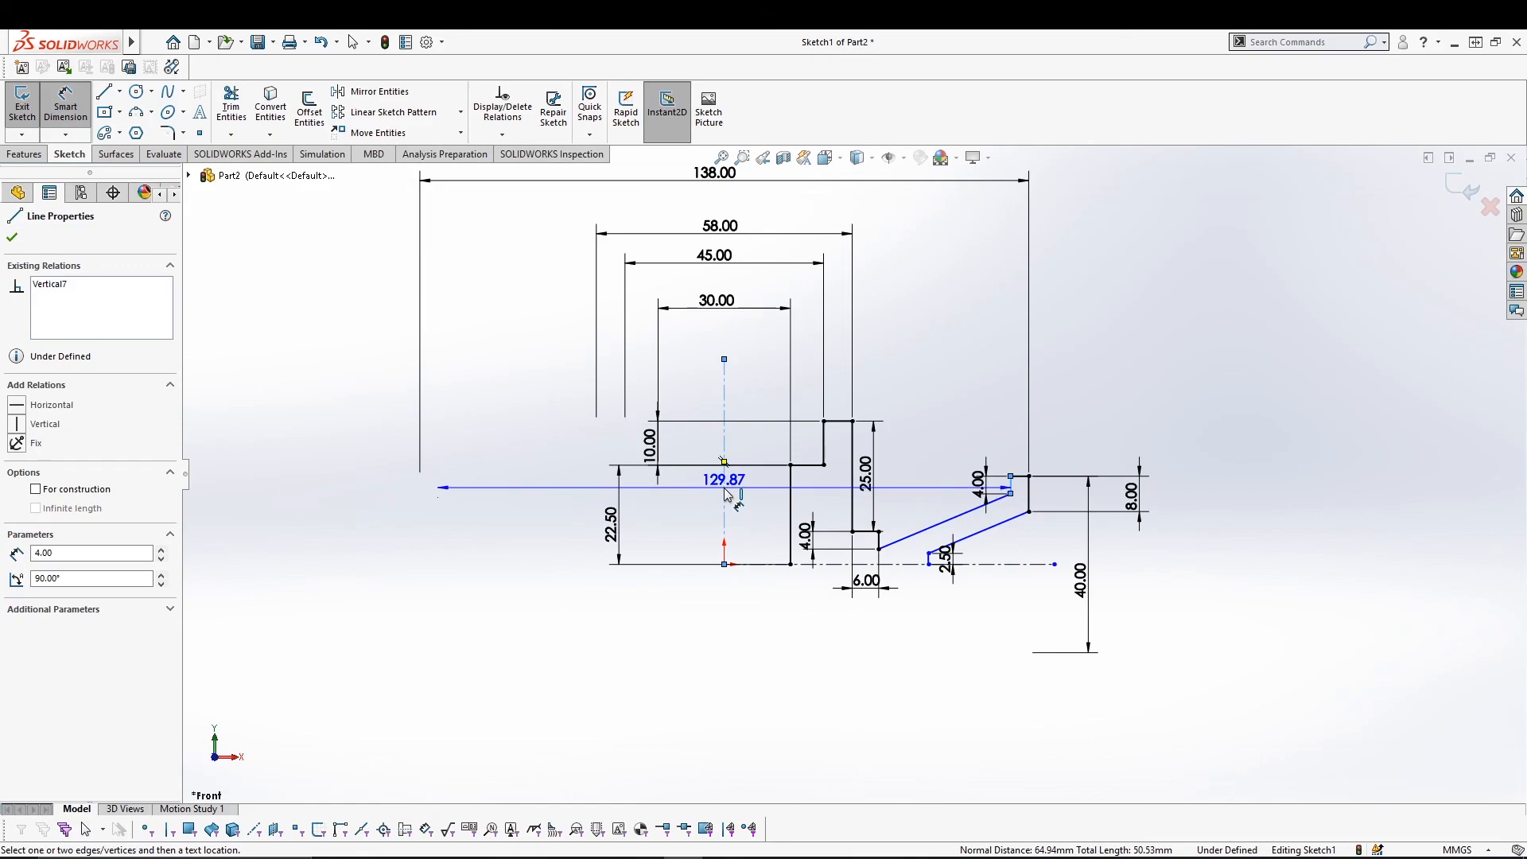
click(724, 204)
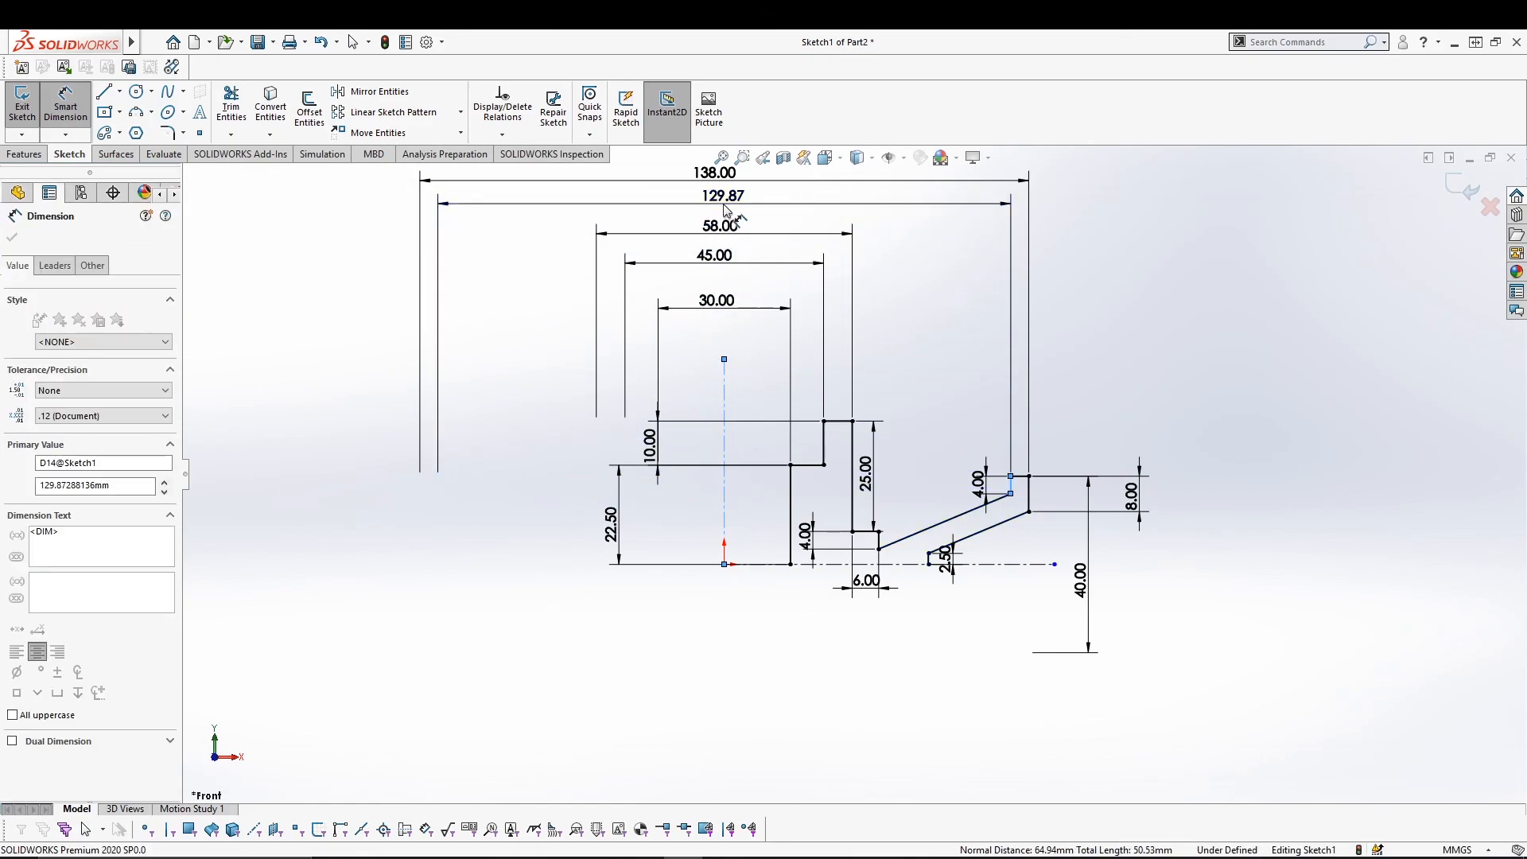
text(128)
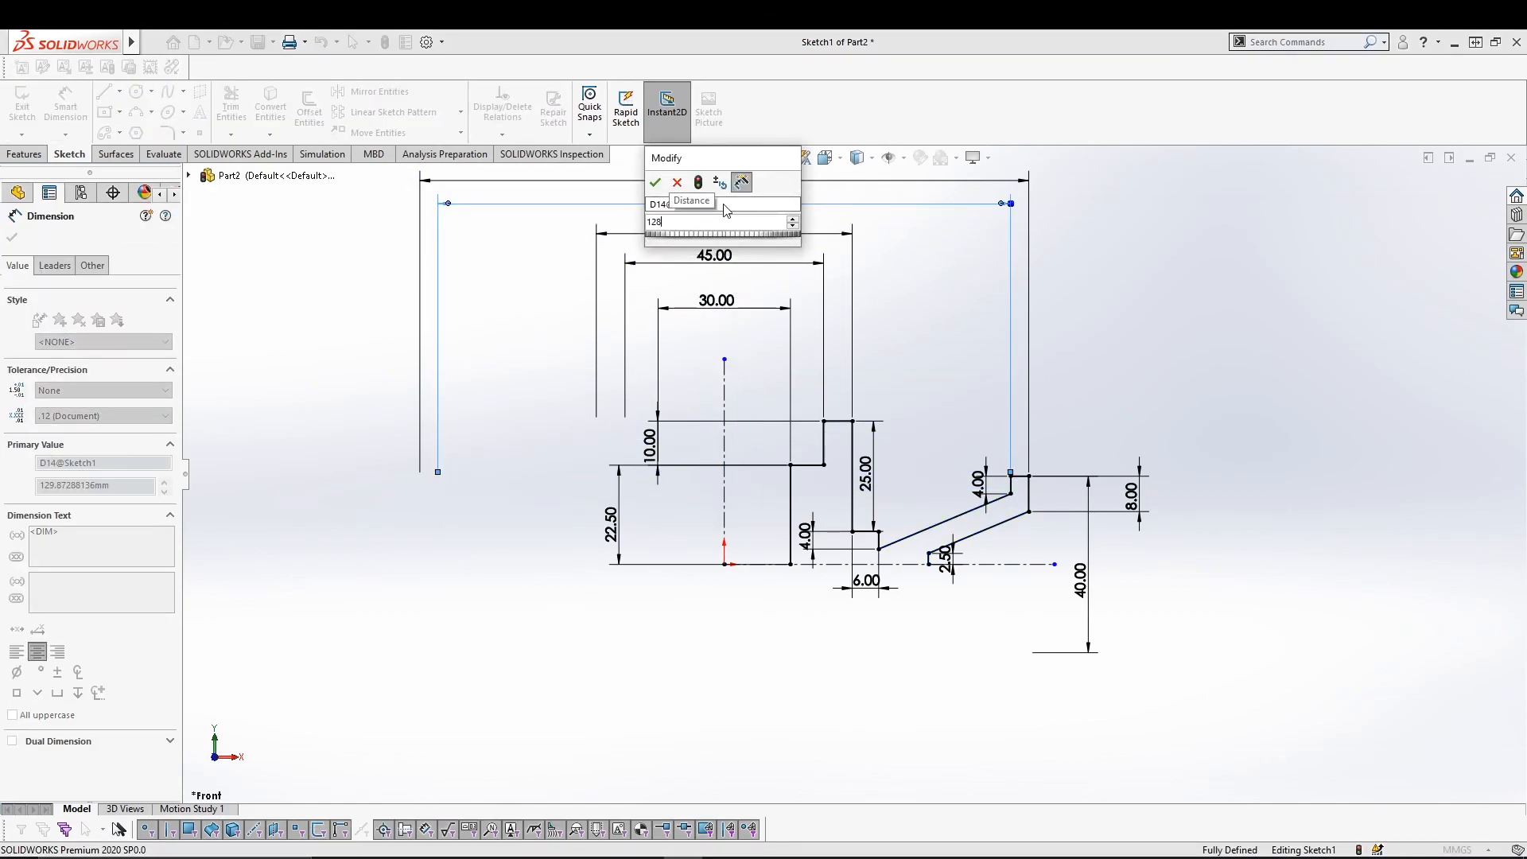
key(Return)
click(1123, 320)
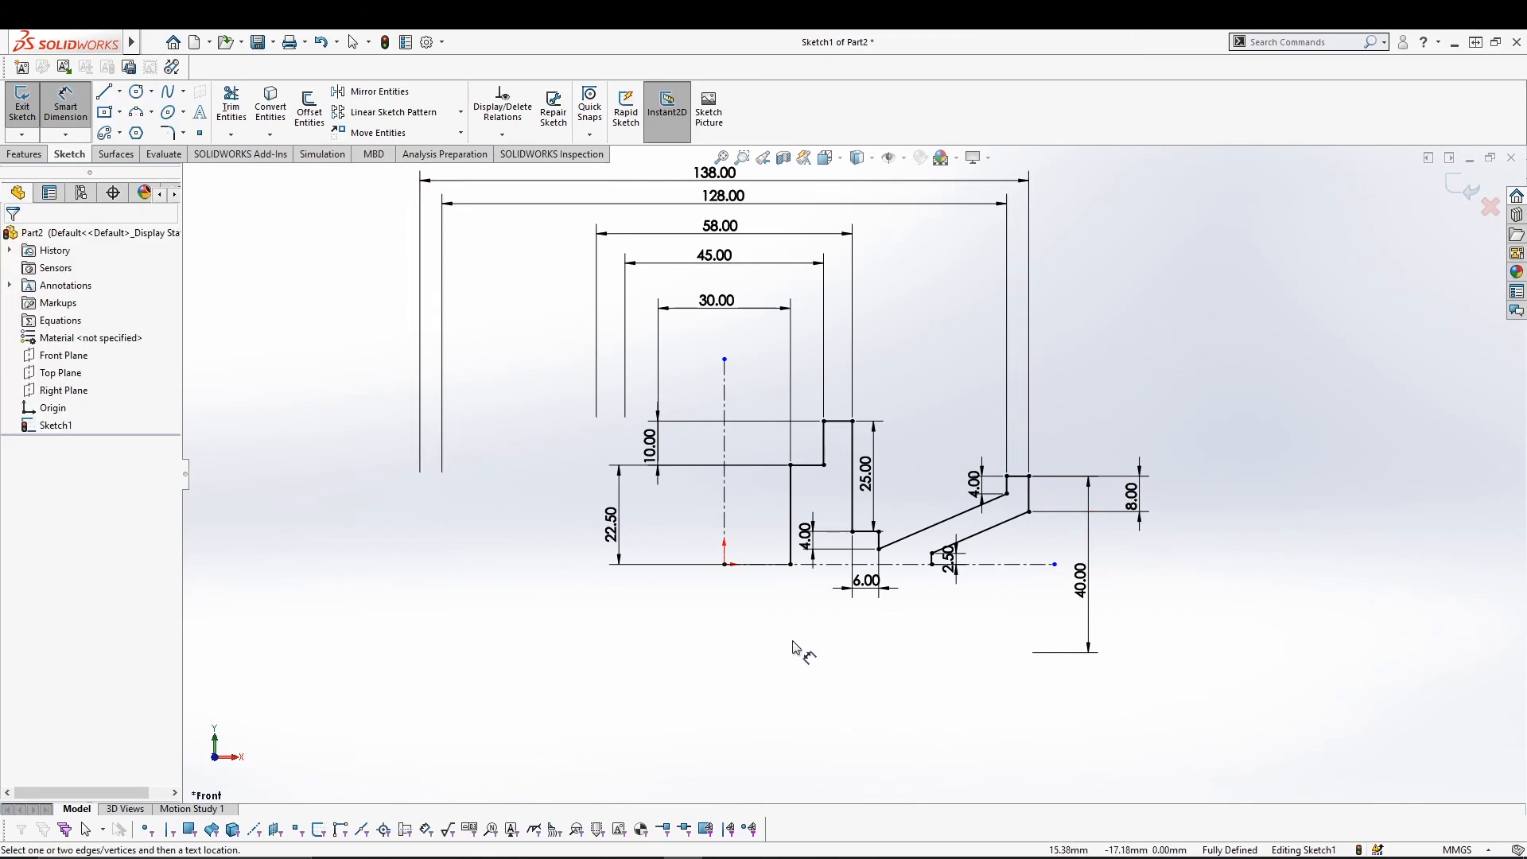
key(Escape)
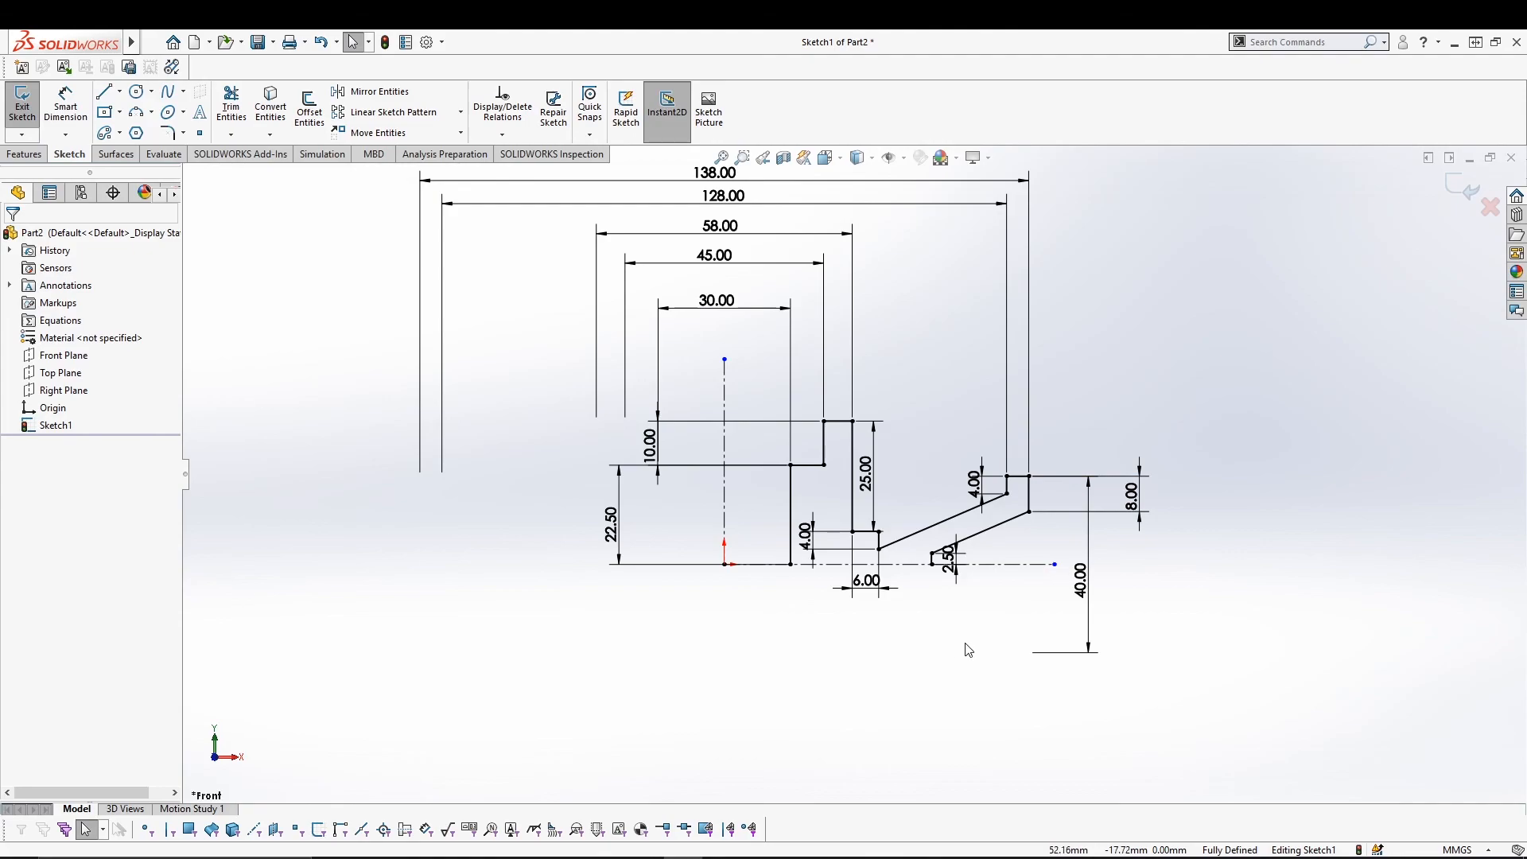
Box-select the profile, mirror it about the horizontal centerline, and exit the sketch.
mouse_move(1130, 618)
mouse_down()
mouse_move(1016, 623)
mouse_move(766, 469)
mouse_move(777, 383)
mouse_up()
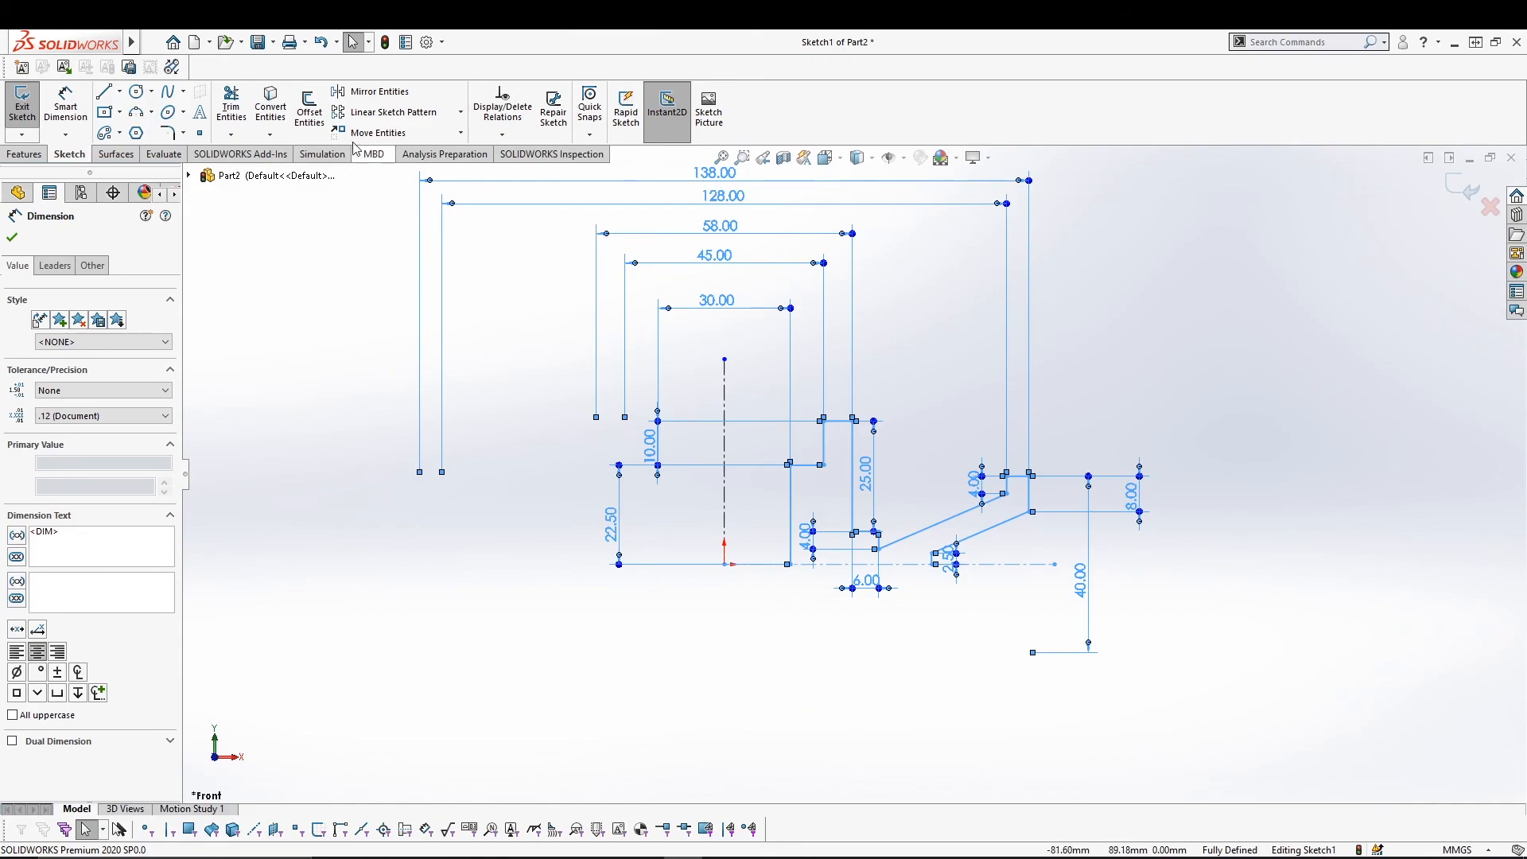
click(371, 91)
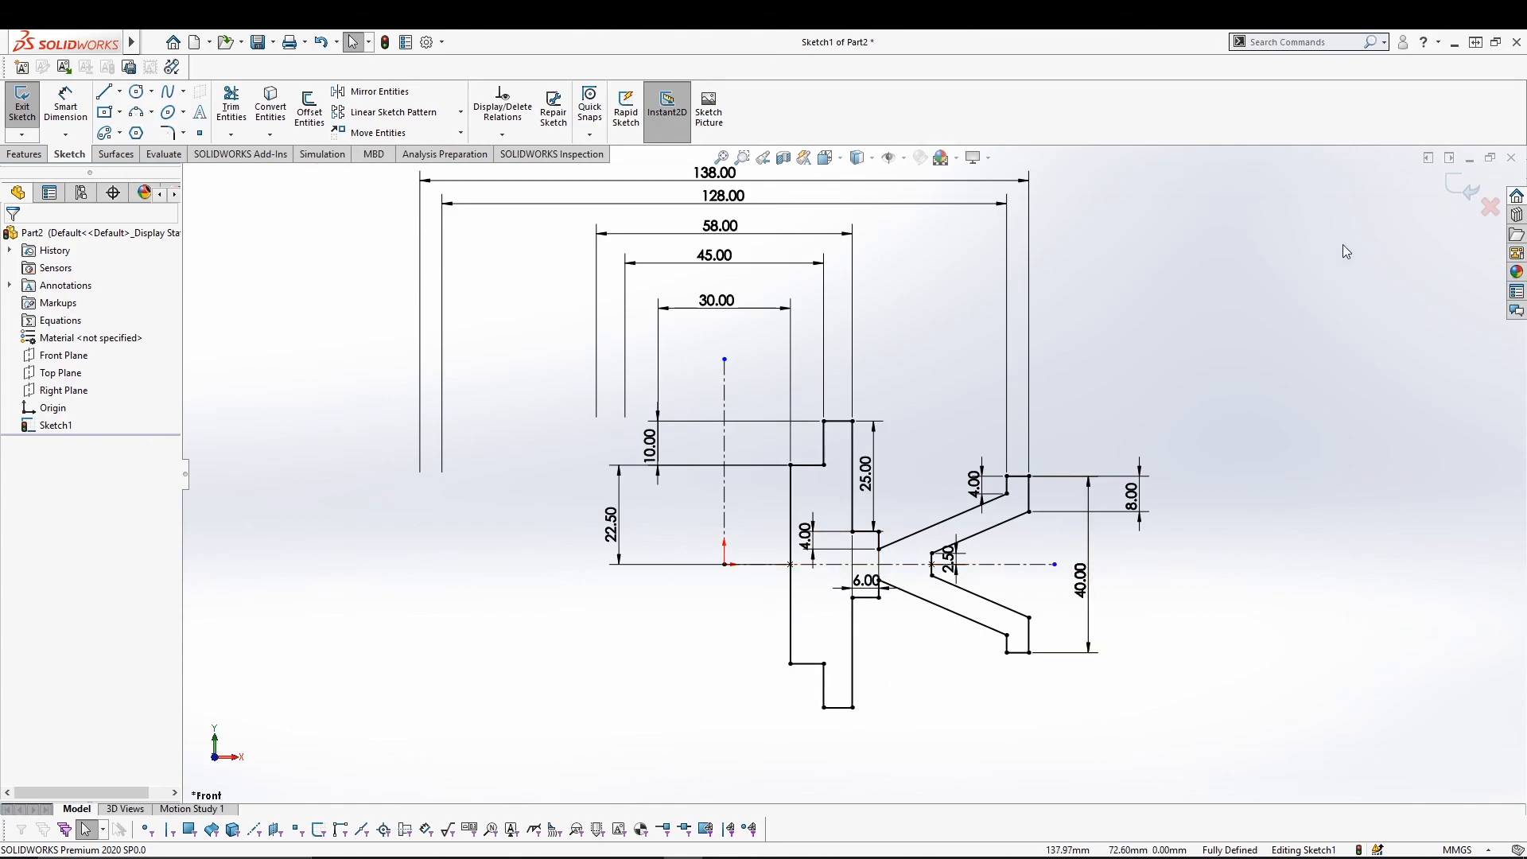
click(1470, 189)
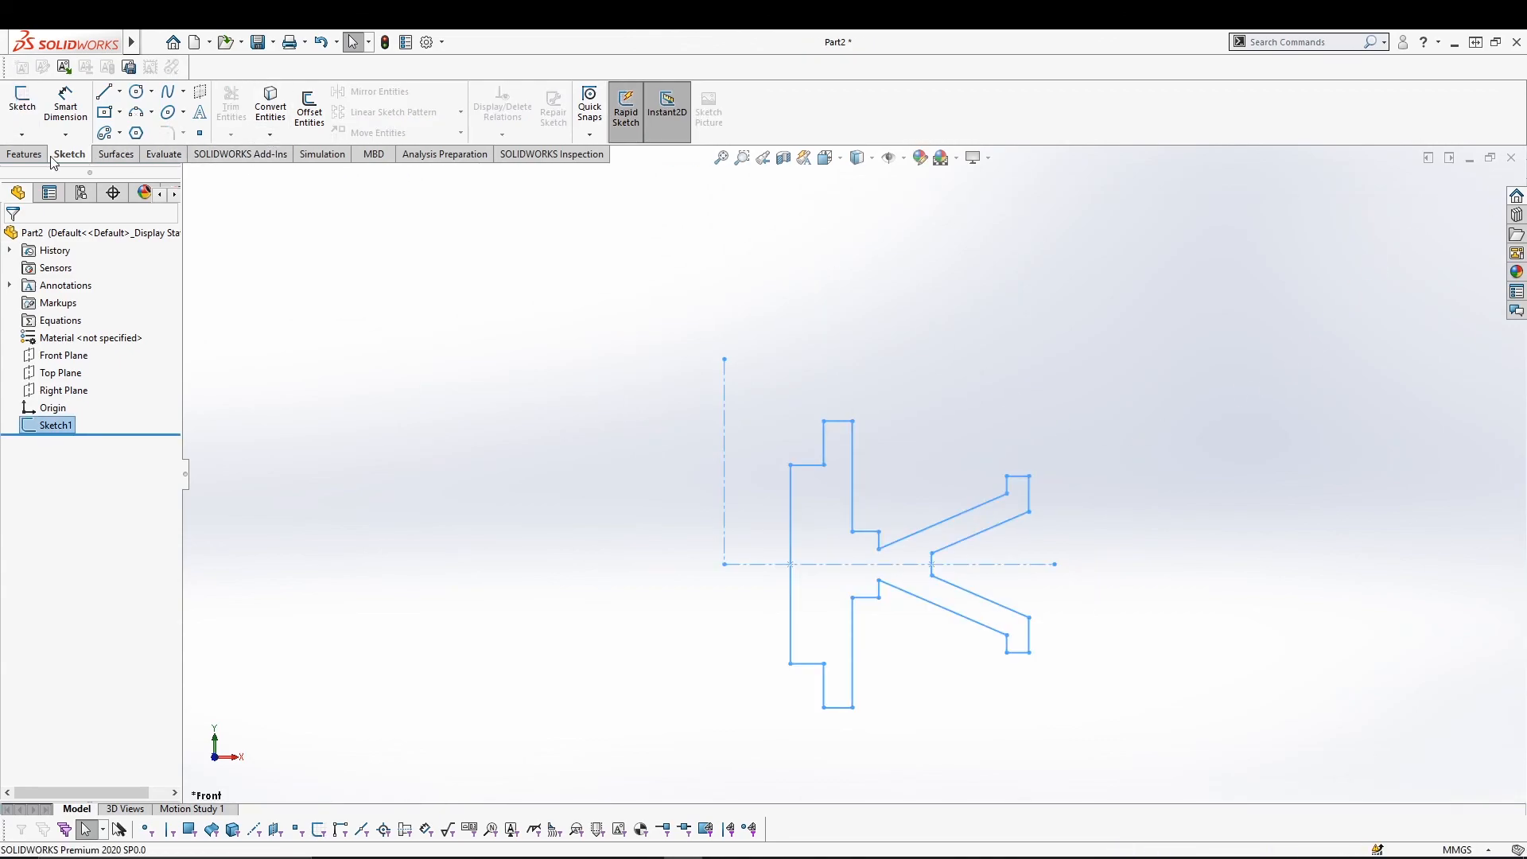
Revolve the sketch 270° about the vertical centerline with Revolved Boss/Base.
click(25, 154)
click(77, 119)
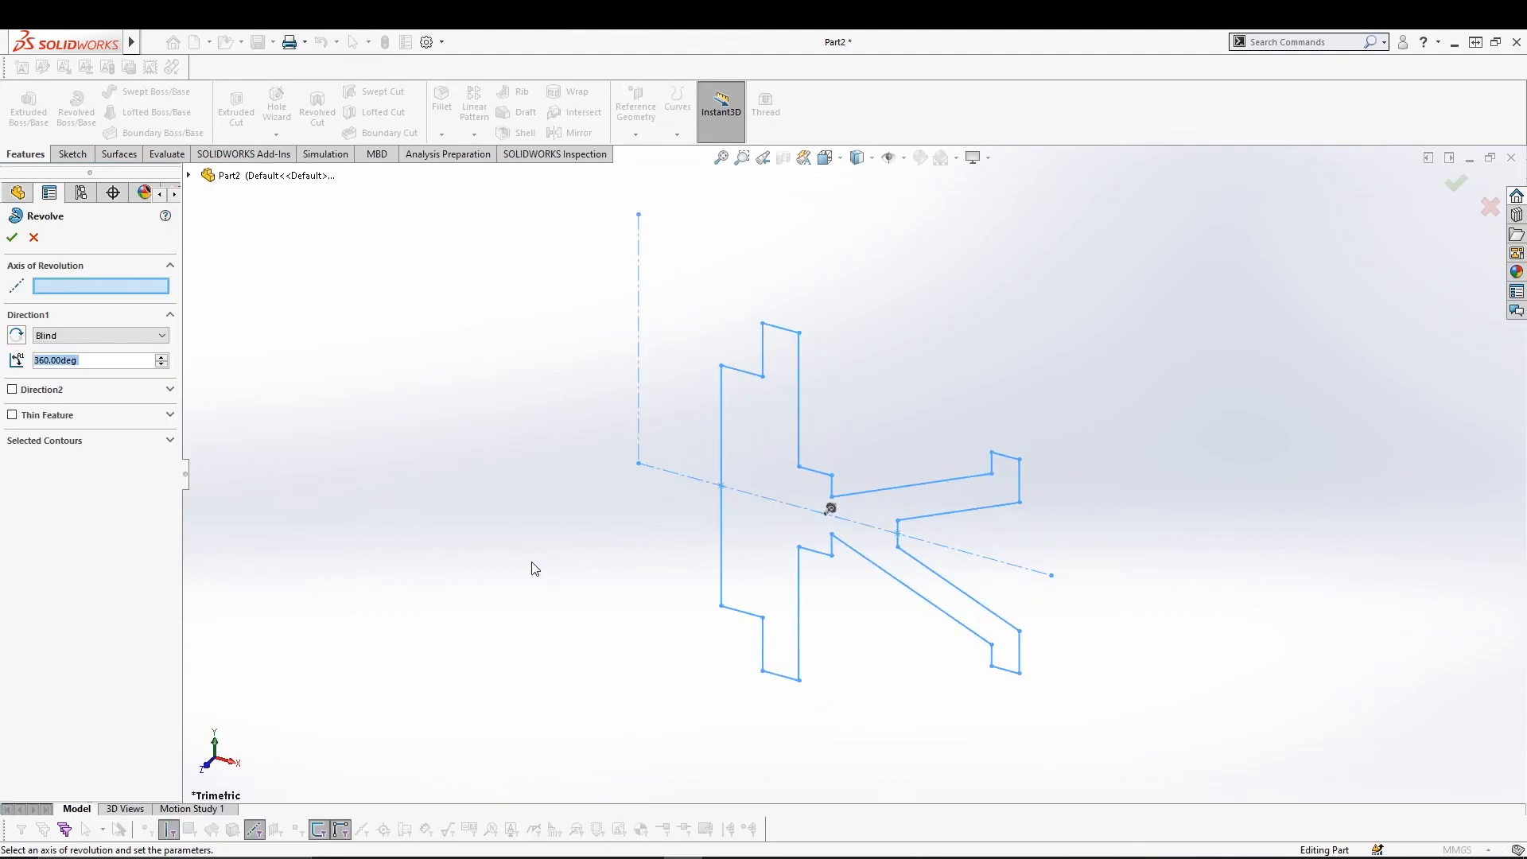
click(638, 353)
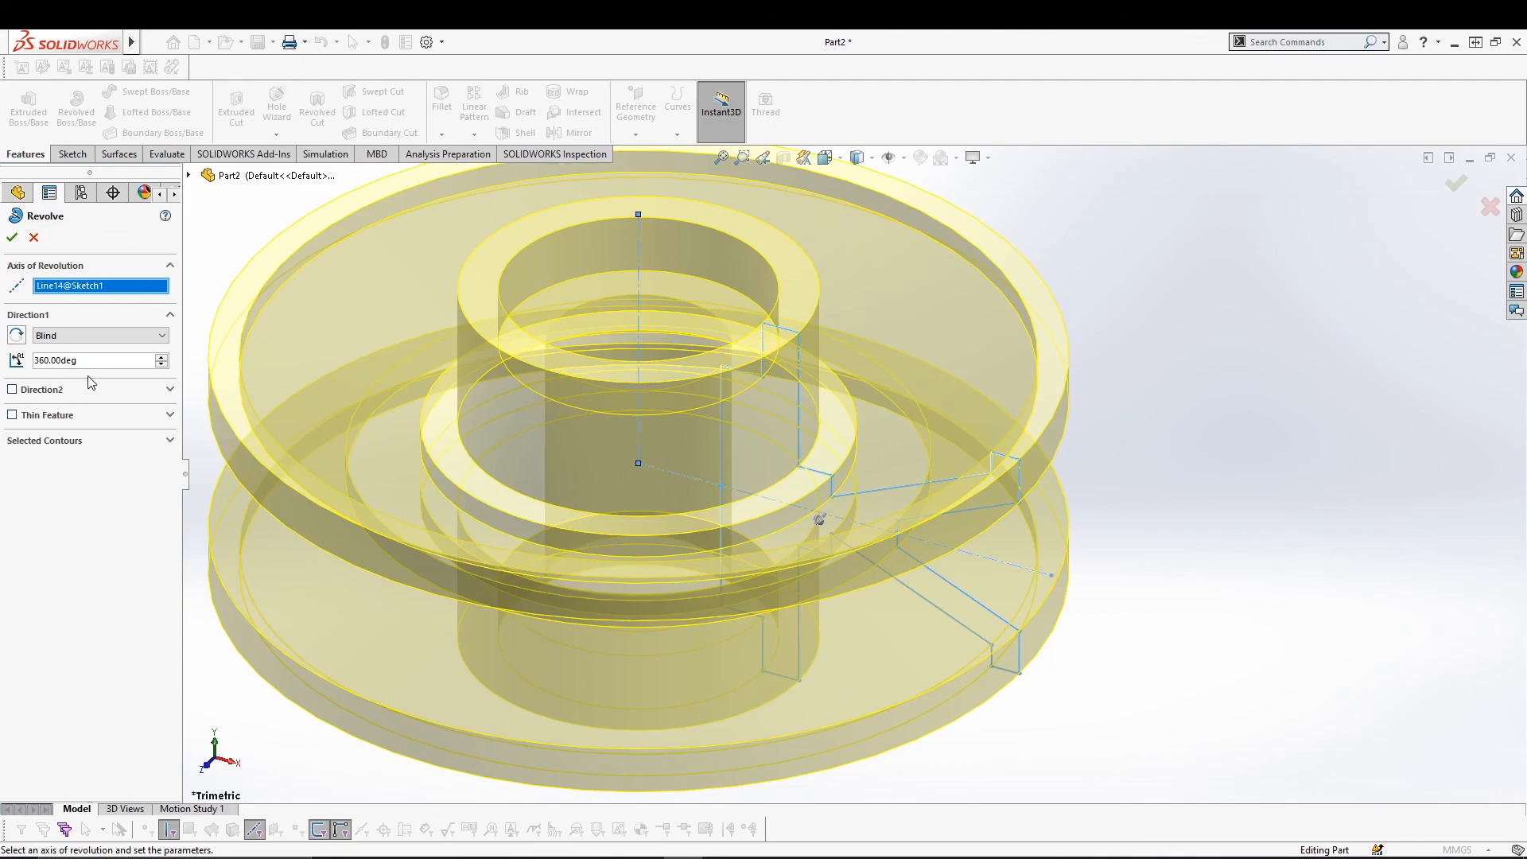
drag(95, 361, 11, 351)
text(27)
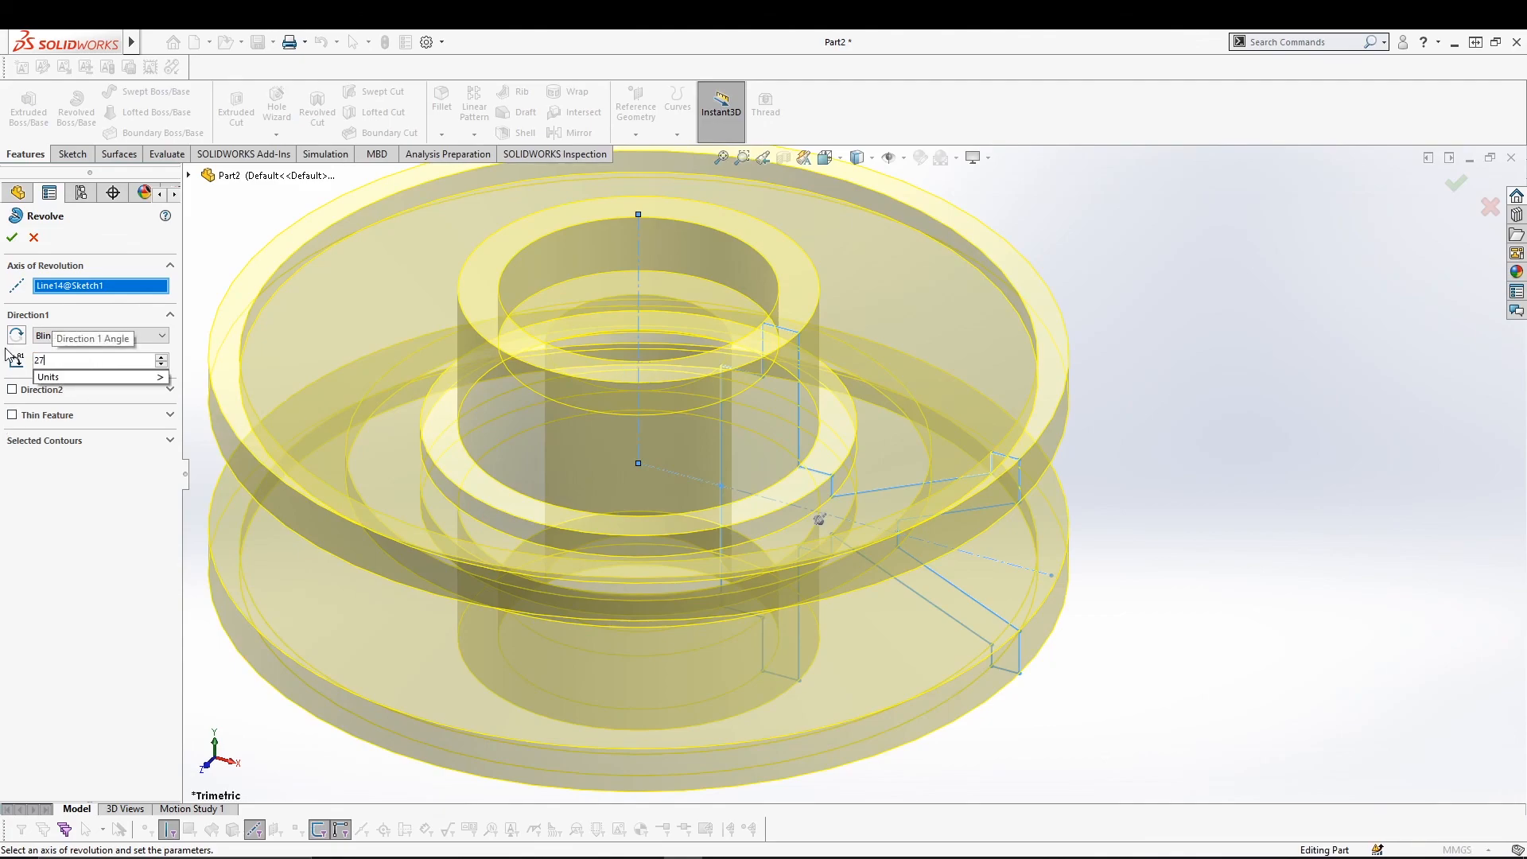
text(0)
key(Return)
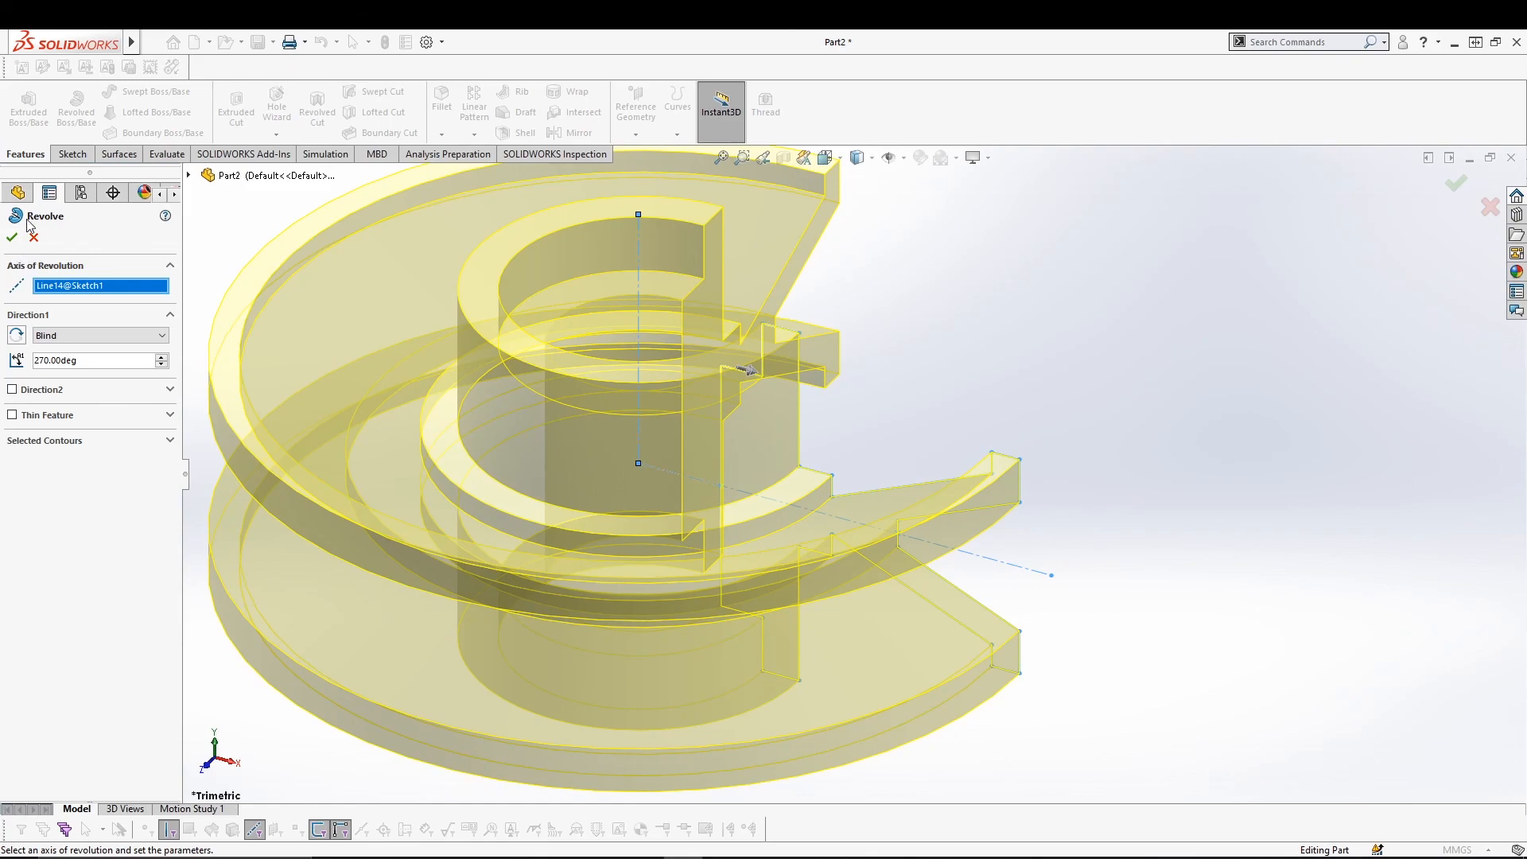
click(12, 237)
click(1207, 431)
middle_drag(1261, 541, 1056, 529)
scroll(1054, 533, up, 5)
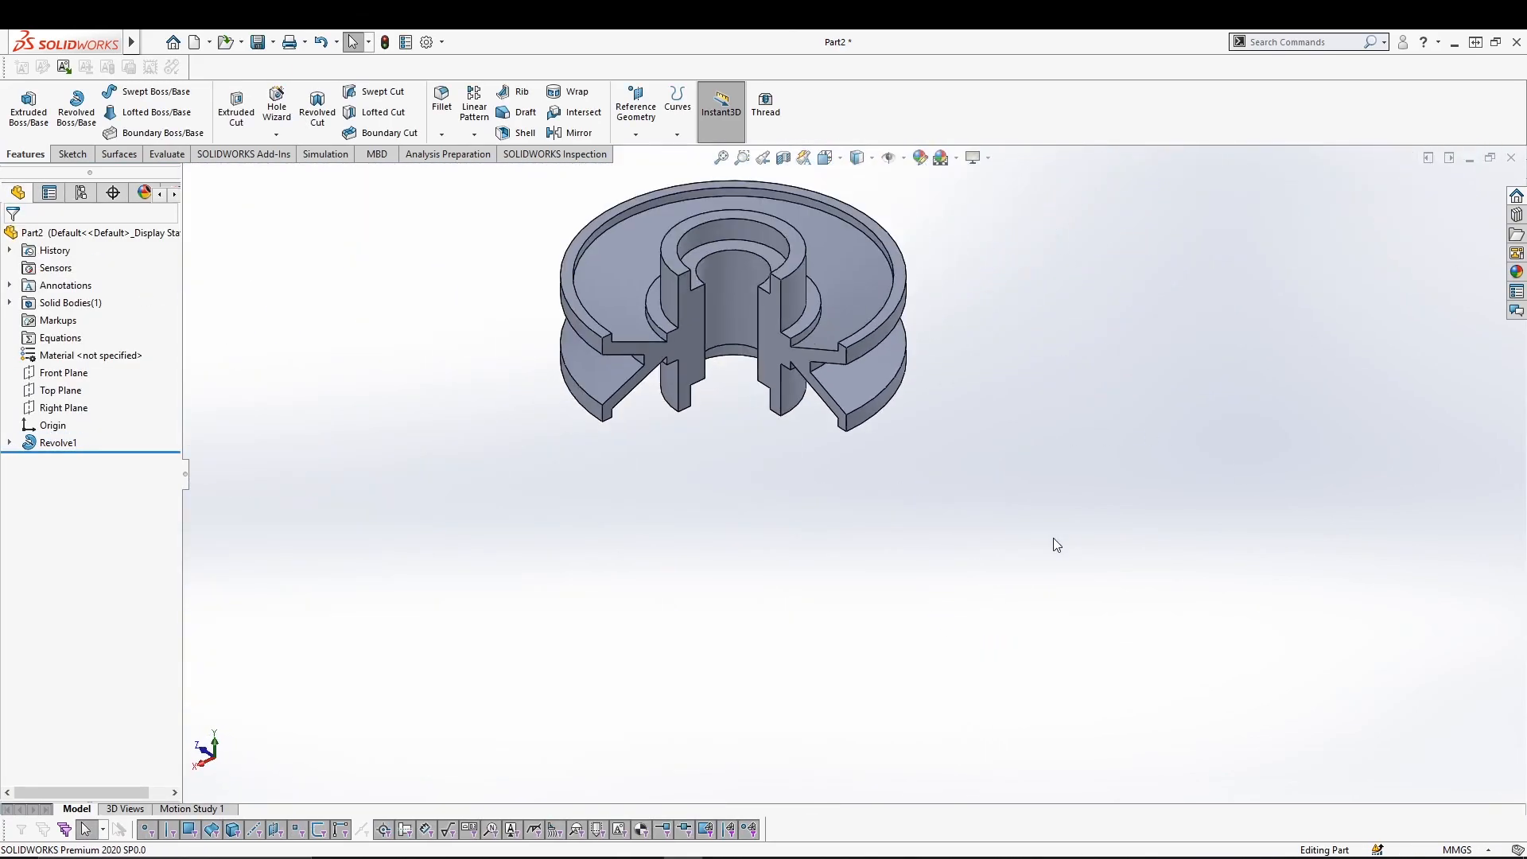
mouse_move(826, 550)
middle_down()
mouse_move(826, 499)
mouse_move(834, 538)
mouse_move(818, 538)
middle_up()
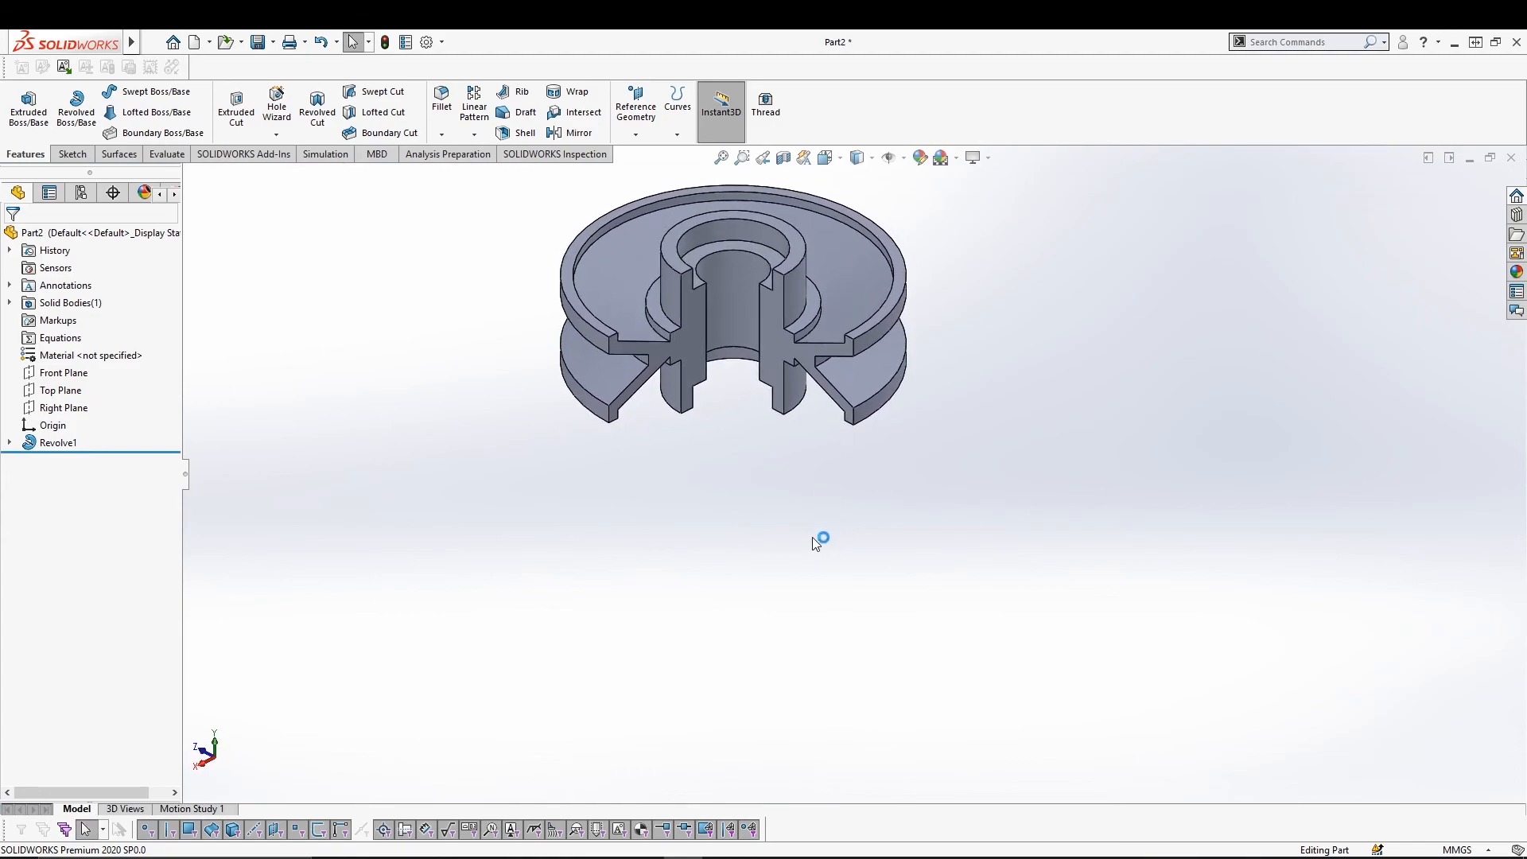
scroll(796, 543, up, 2)
scroll(795, 543, down, 3)
middle_drag(777, 490, 791, 671)
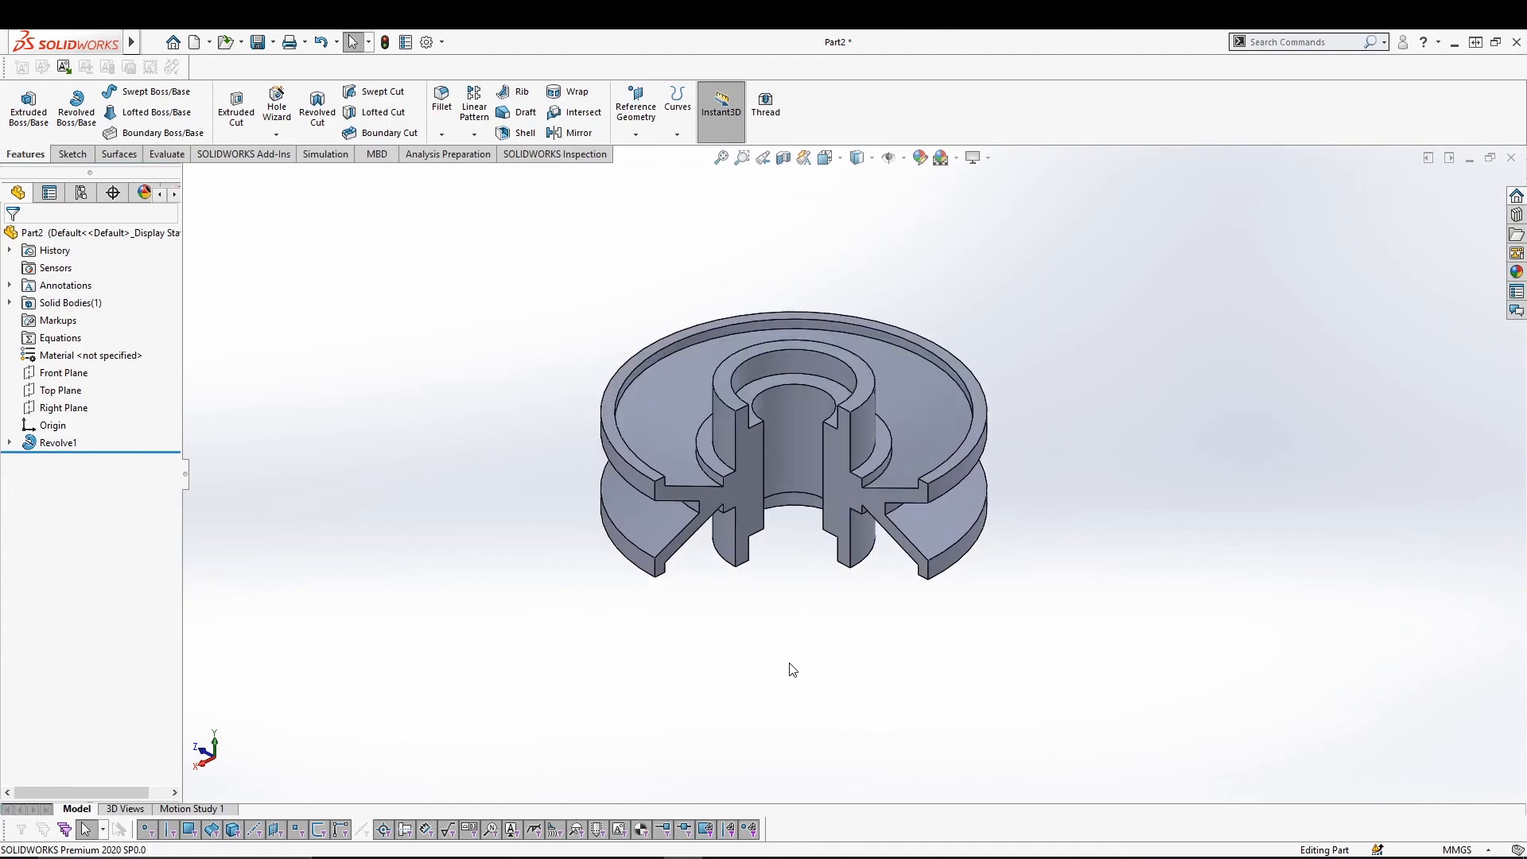
scroll(798, 620, down, 1)
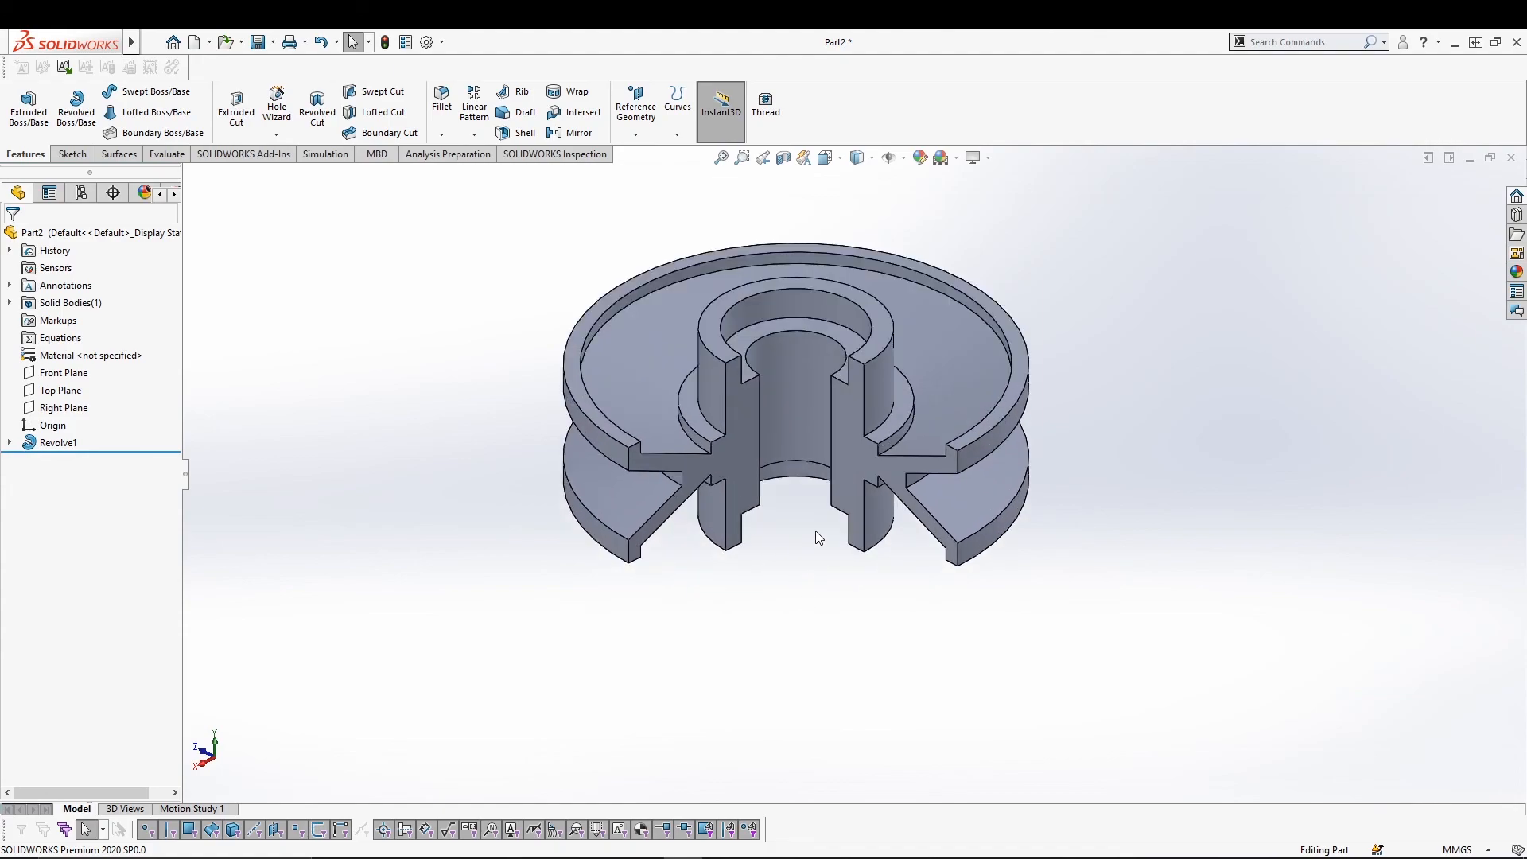